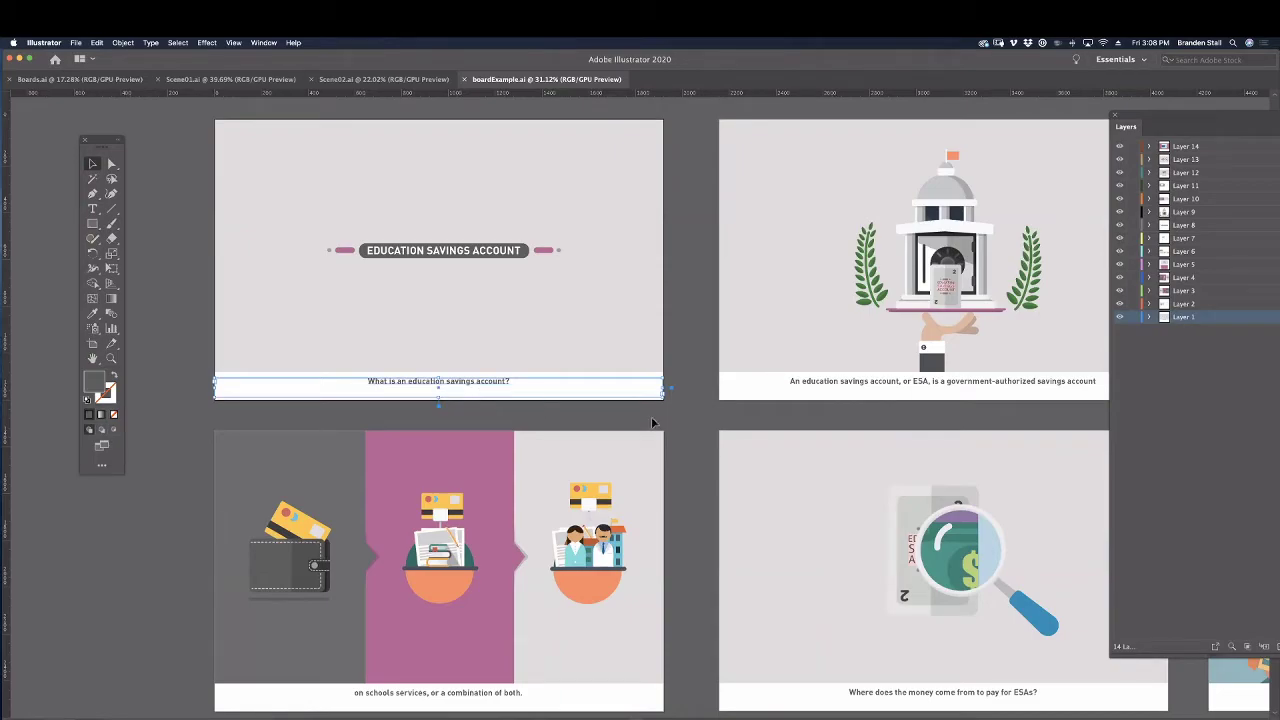
Examine the storyboard frames in boardExample.ai, from the opening title frame out to the complete set.
{"action": "left_click_drag", "start_coordinate": [656, 421], "coordinate": [586, 404]}
{"action": "left_click", "coordinate": [599, 222]}
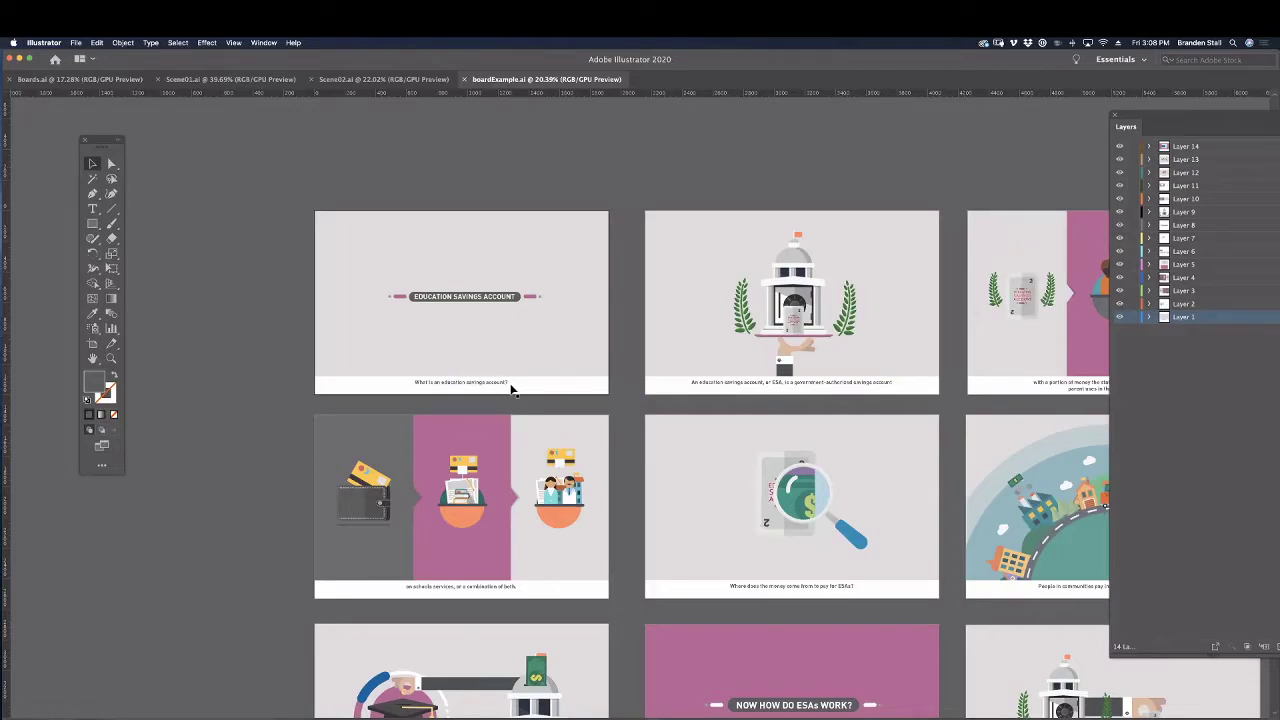
{"action": "scroll", "coordinate": [512, 388], "scroll_direction": "right", "scroll_amount": 5}
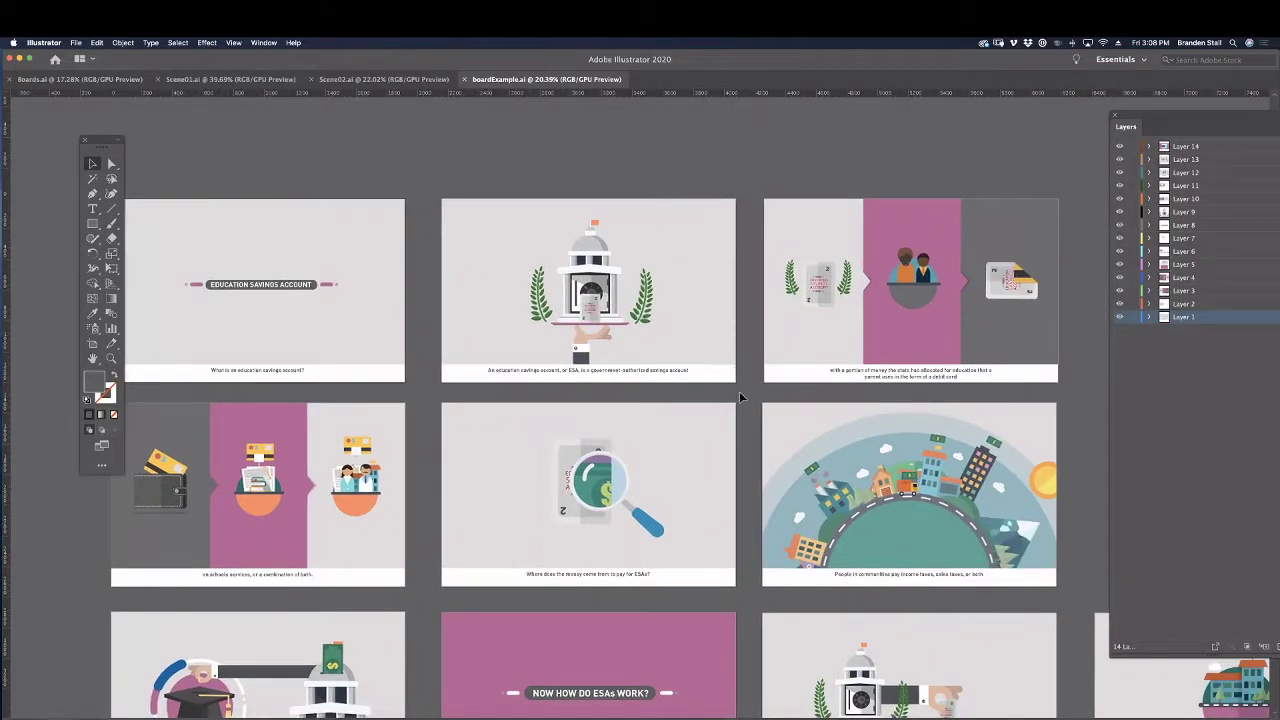
{"action": "left_click", "coordinate": [740, 395]}
{"action": "left_click", "coordinate": [755, 400]}
{"action": "left_click_drag", "start_coordinate": [767, 404], "coordinate": [690, 394]}
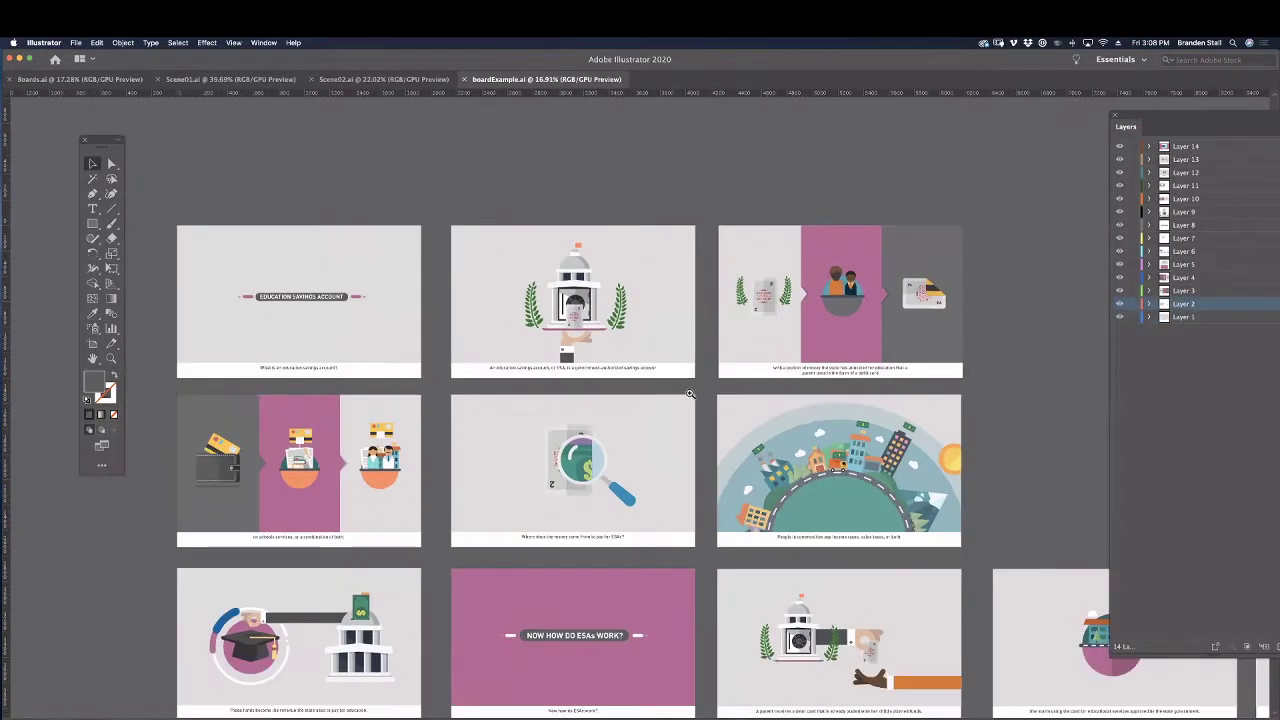
{"action": "scroll", "coordinate": [689, 394], "scroll_direction": "down", "scroll_amount": 1}
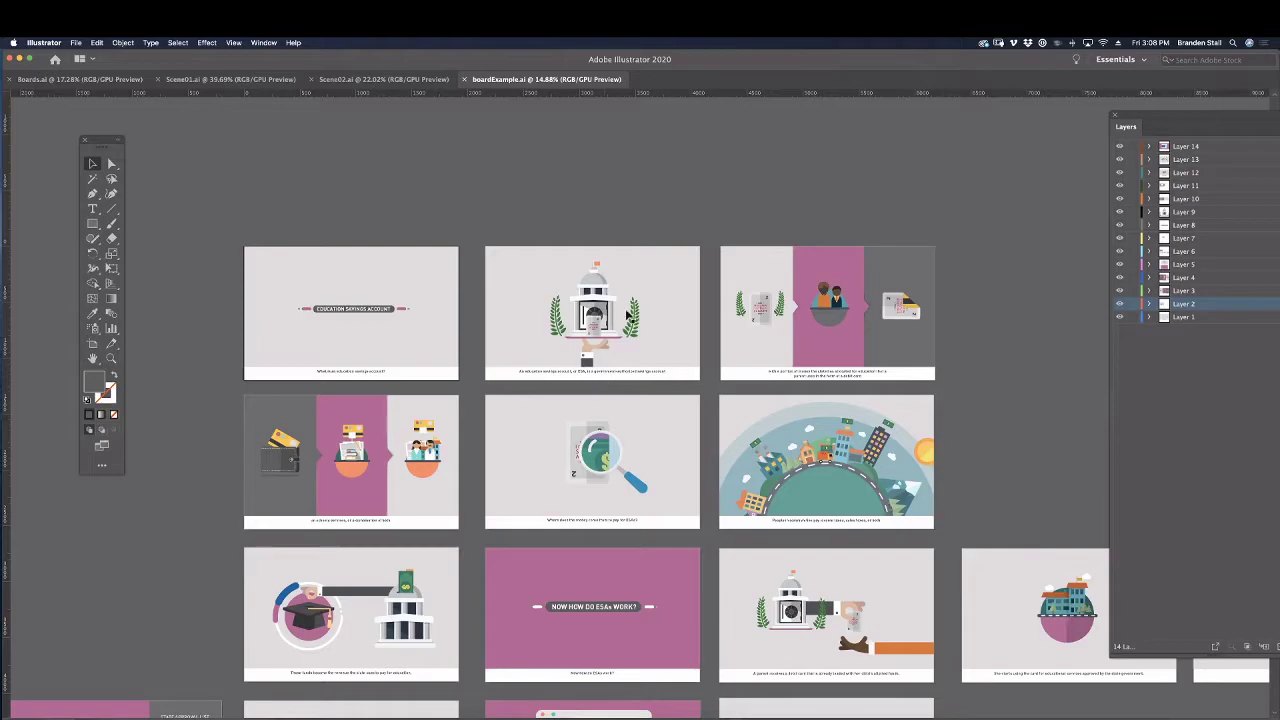
{"action": "scroll", "coordinate": [709, 279], "scroll_direction": "down", "scroll_amount": 1}
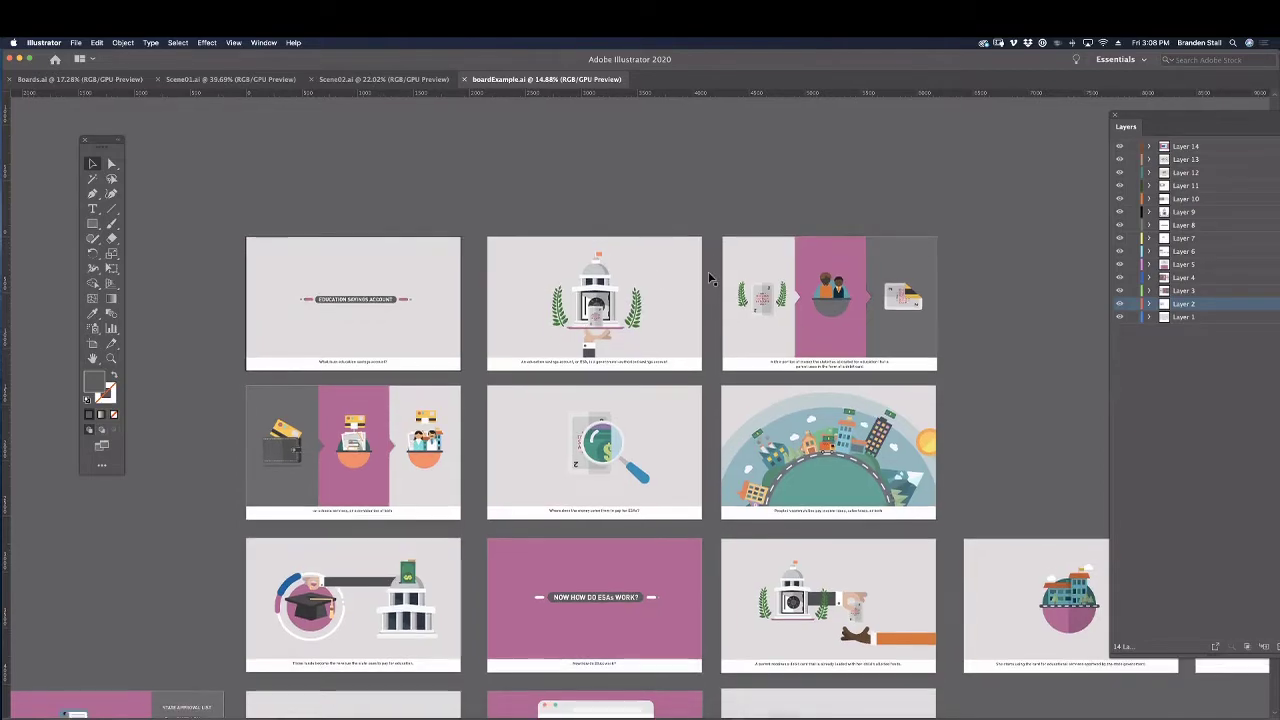
{"action": "scroll", "coordinate": [709, 279], "scroll_direction": "down", "scroll_amount": 5}
{"action": "left_click", "coordinate": [837, 218]}
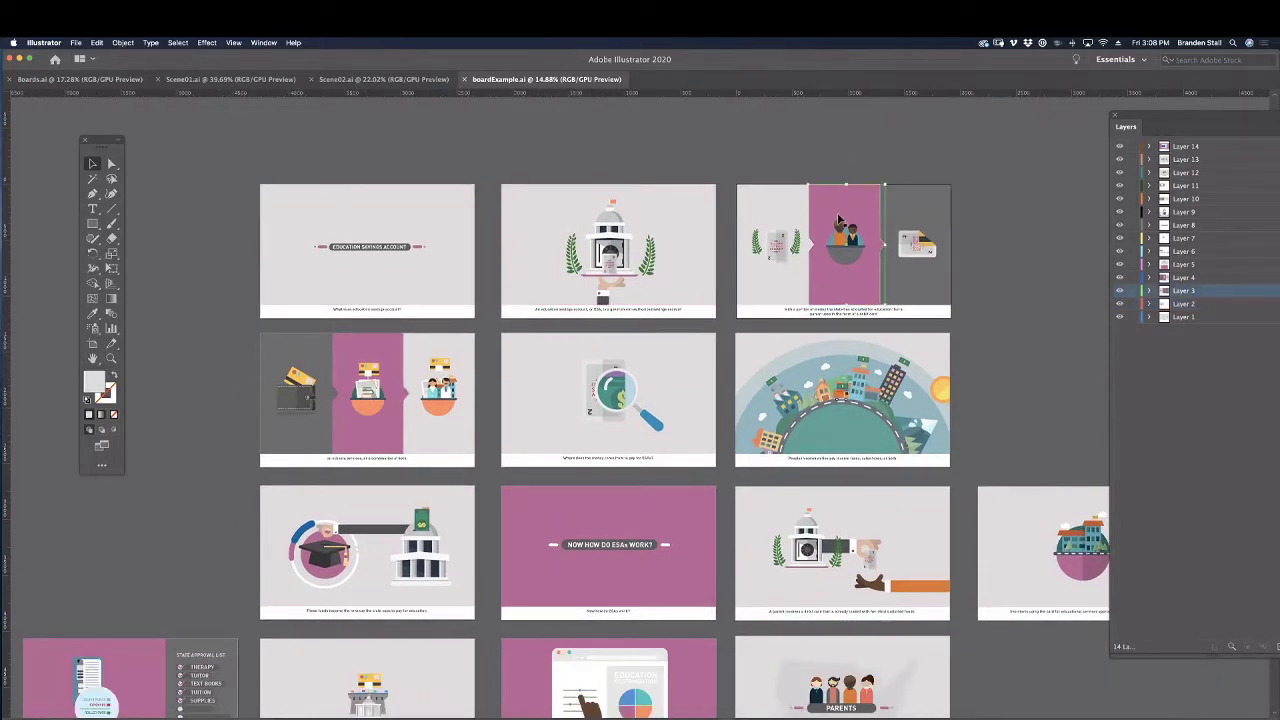
{"action": "left_click", "coordinate": [762, 150]}
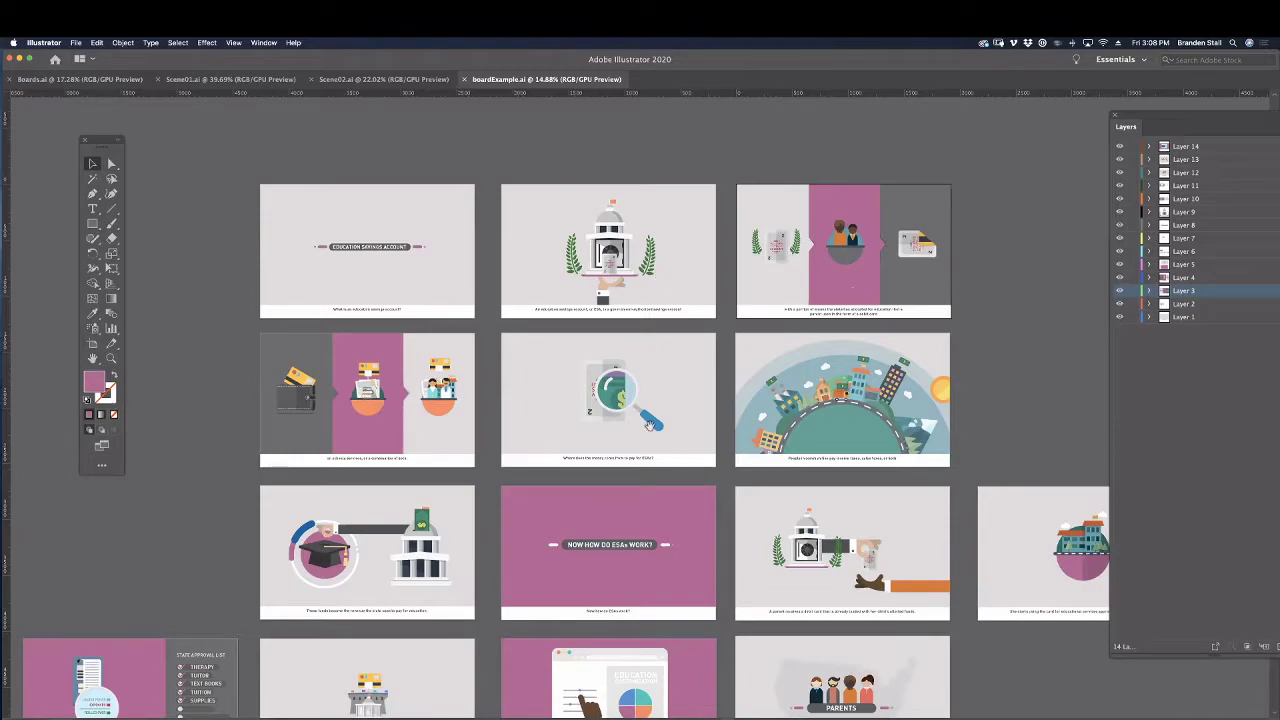
{"action": "scroll", "coordinate": [649, 425], "scroll_direction": "down", "scroll_amount": 5}
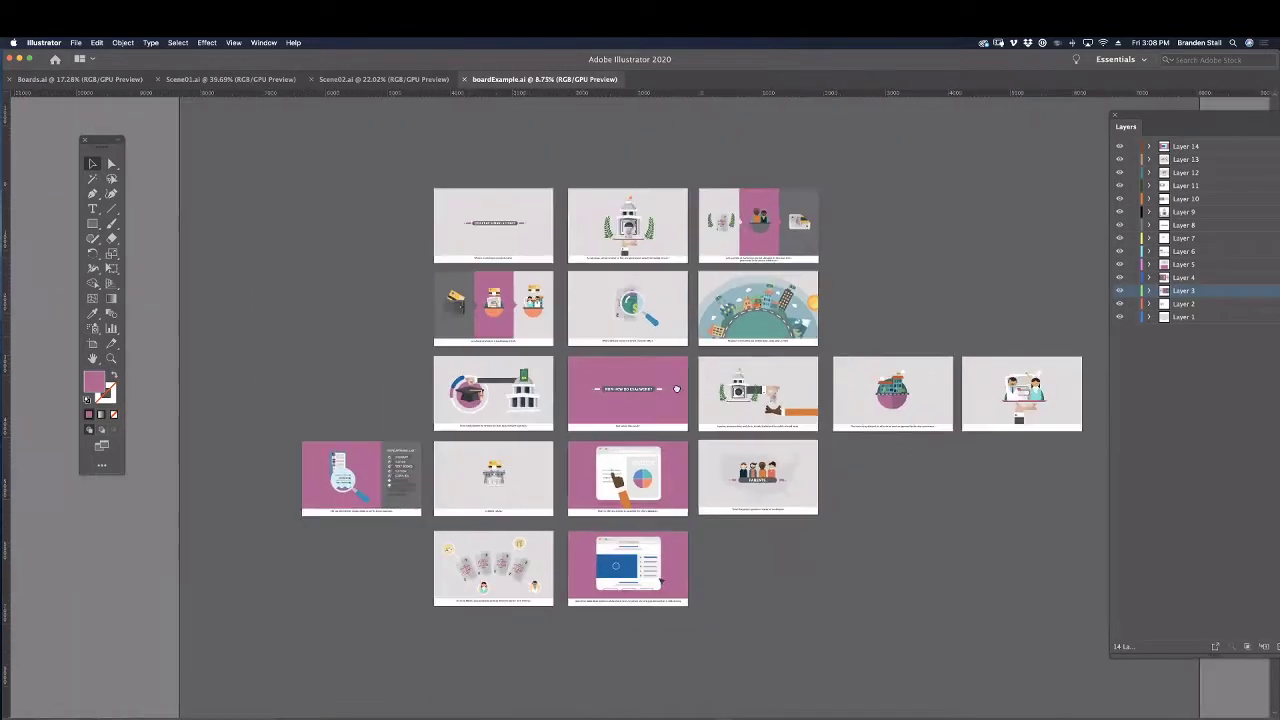
{"action": "scroll", "coordinate": [676, 389], "scroll_direction": "down", "scroll_amount": 1}
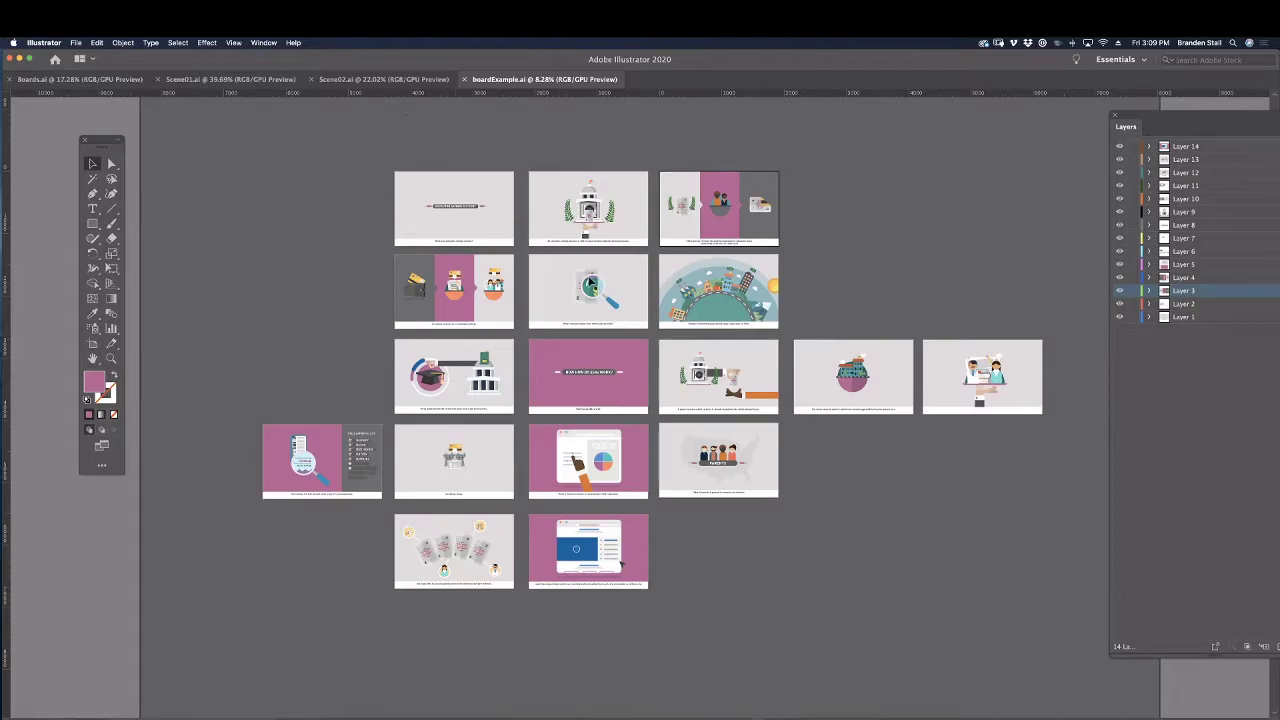
Go through the first six storyboard frames one by one in their story order.
{"action": "left_click", "coordinate": [449, 211]}
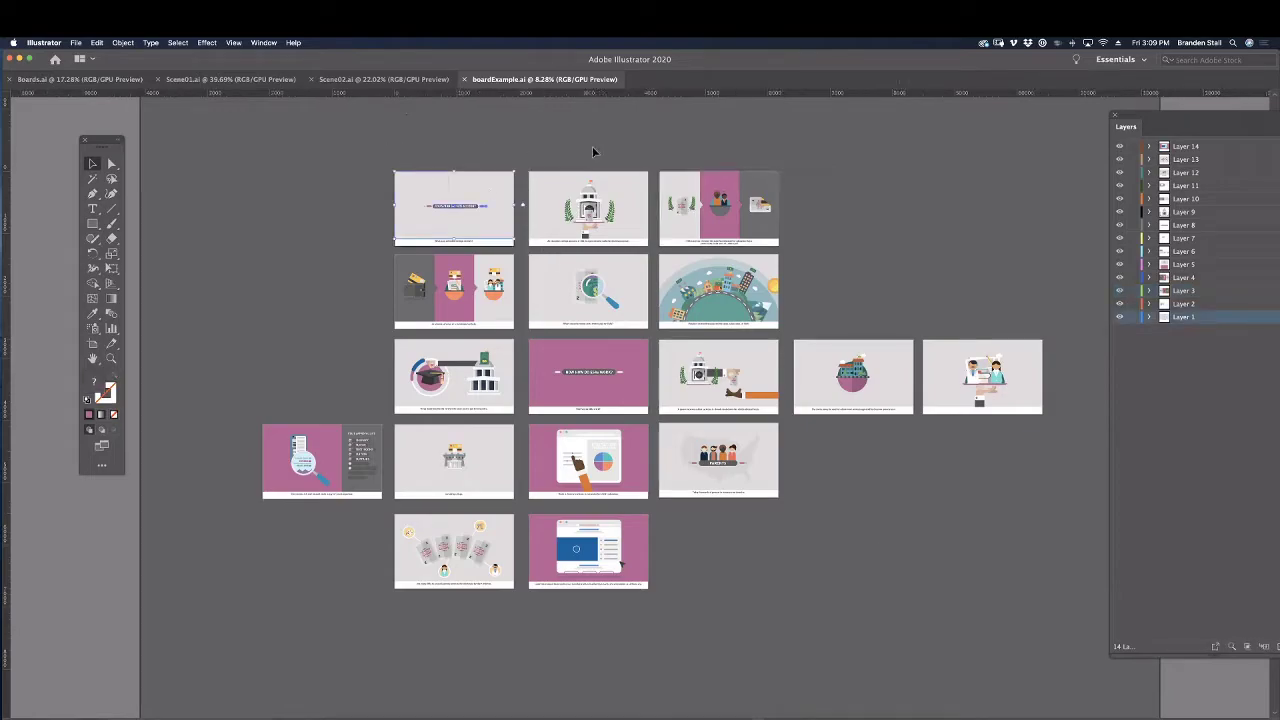
{"action": "left_click", "coordinate": [590, 204]}
{"action": "left_click", "coordinate": [694, 200]}
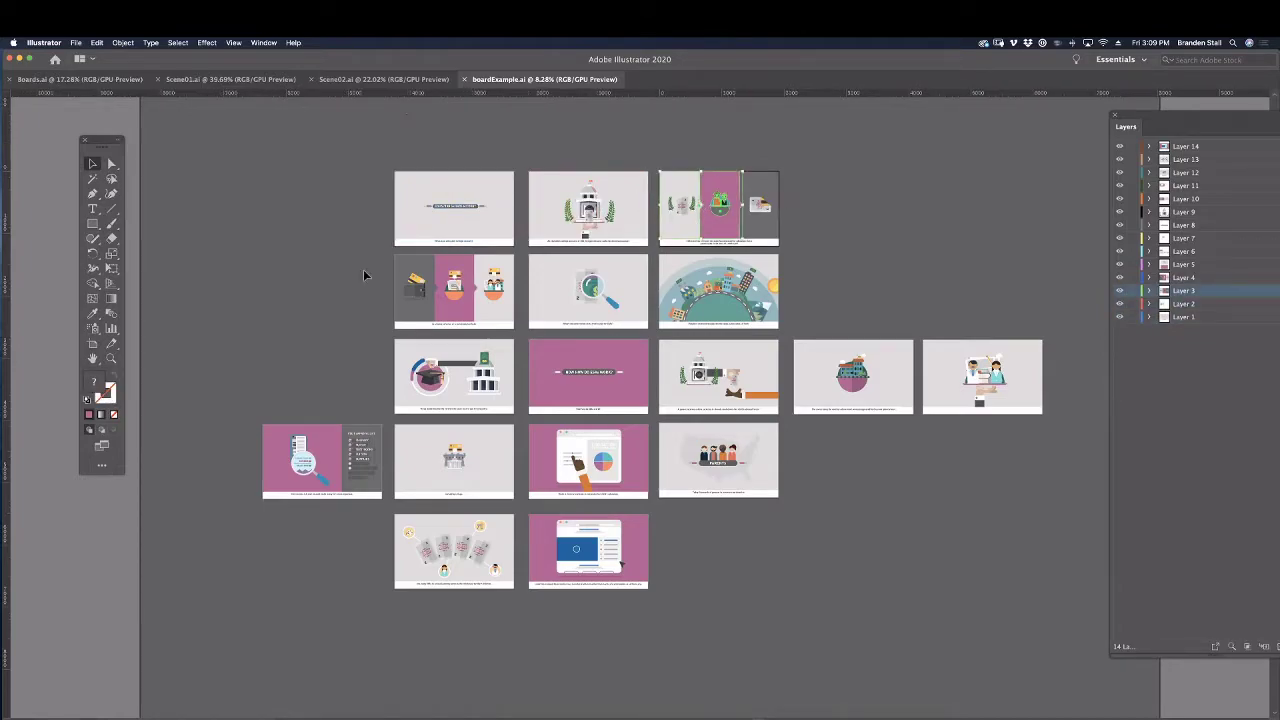
{"action": "left_click", "coordinate": [478, 298]}
{"action": "left_click", "coordinate": [589, 304]}
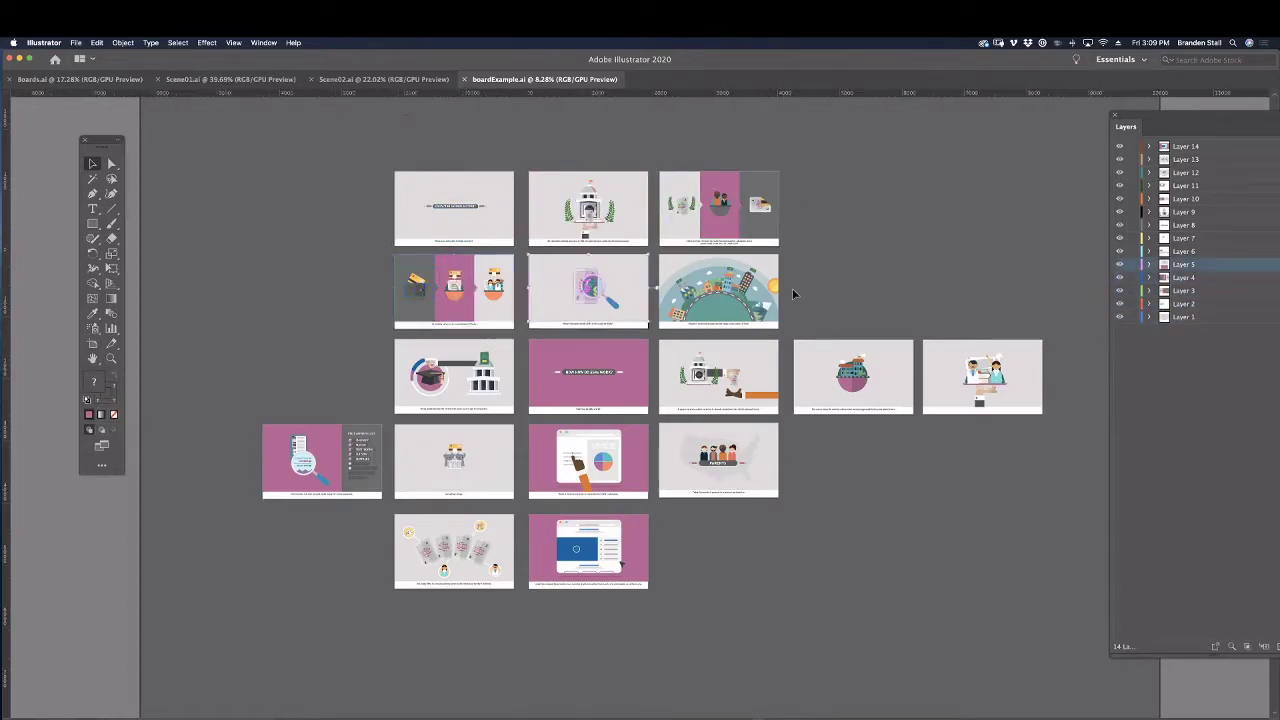
{"action": "left_click", "coordinate": [757, 305]}
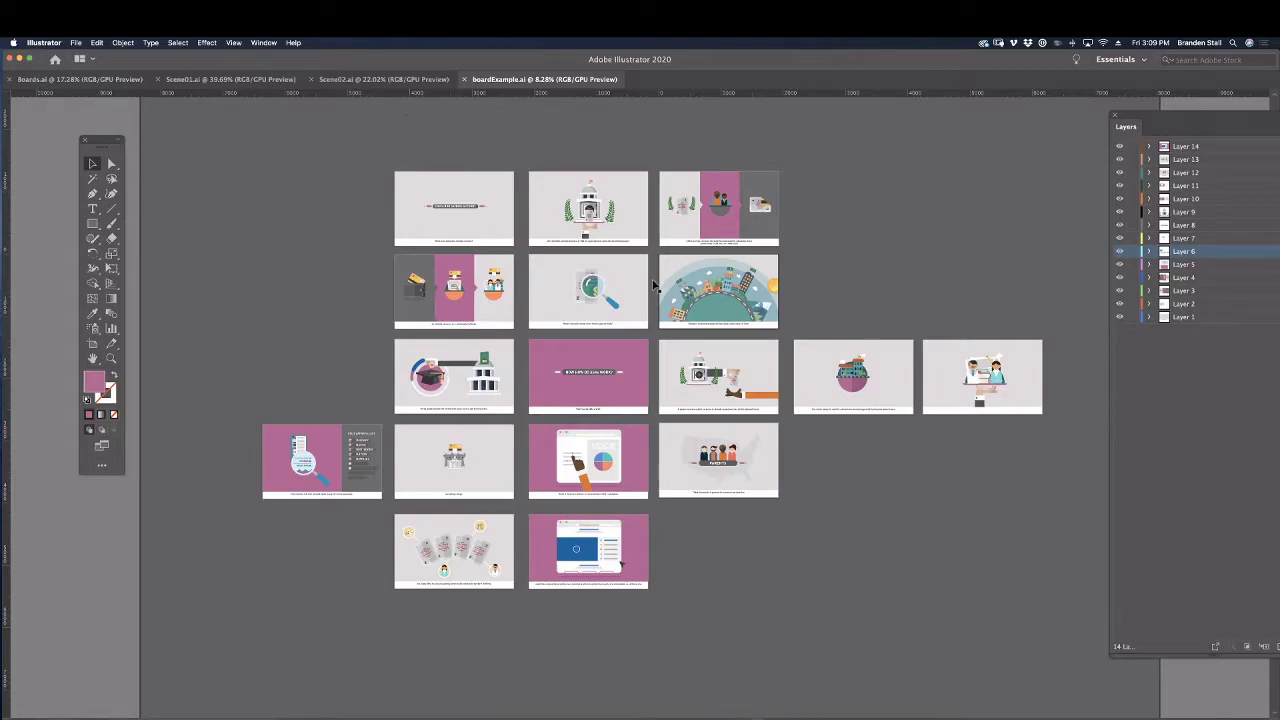
{"action": "scroll", "coordinate": [691, 344], "scroll_direction": "up", "scroll_amount": 1}
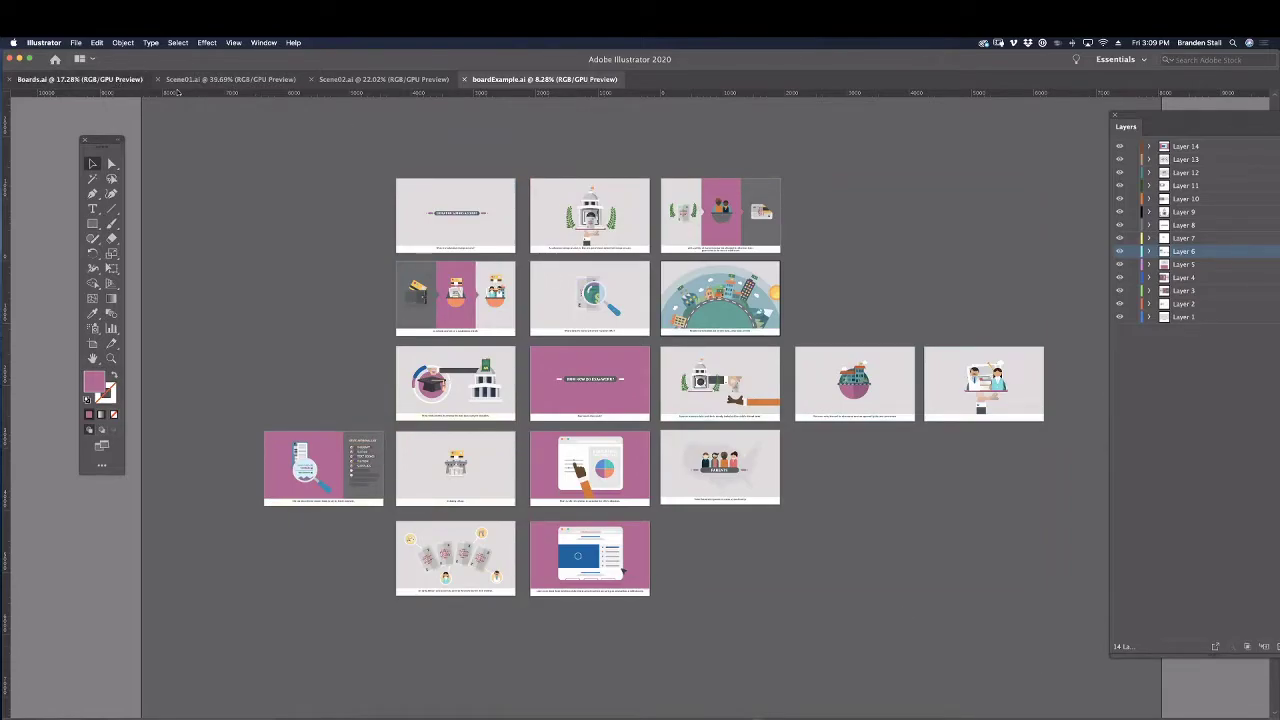
Review both scenes in Boards.ai and compare them with the separate artwork in Scene01.ai.
{"action": "left_click", "coordinate": [134, 80]}
{"action": "left_click_drag", "start_coordinate": [636, 338], "coordinate": [686, 356]}
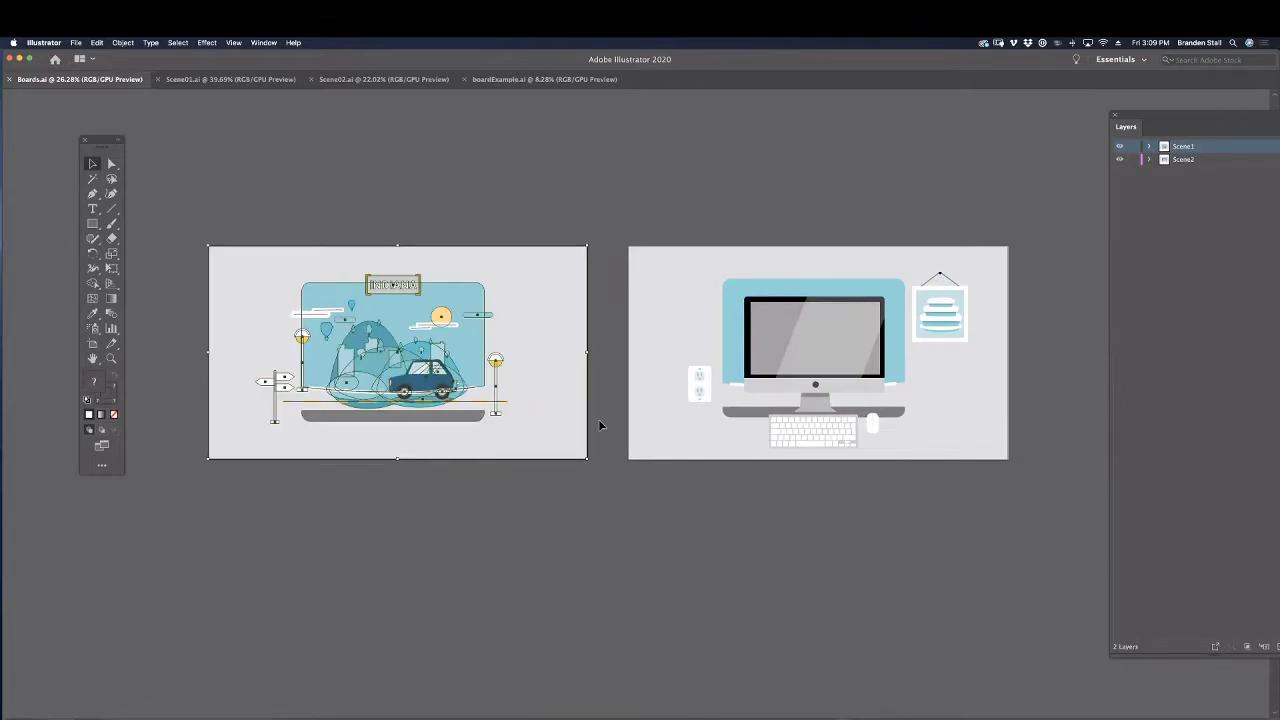
{"action": "left_click", "coordinate": [231, 80]}
{"action": "left_click_drag", "start_coordinate": [590, 306], "coordinate": [494, 294]}
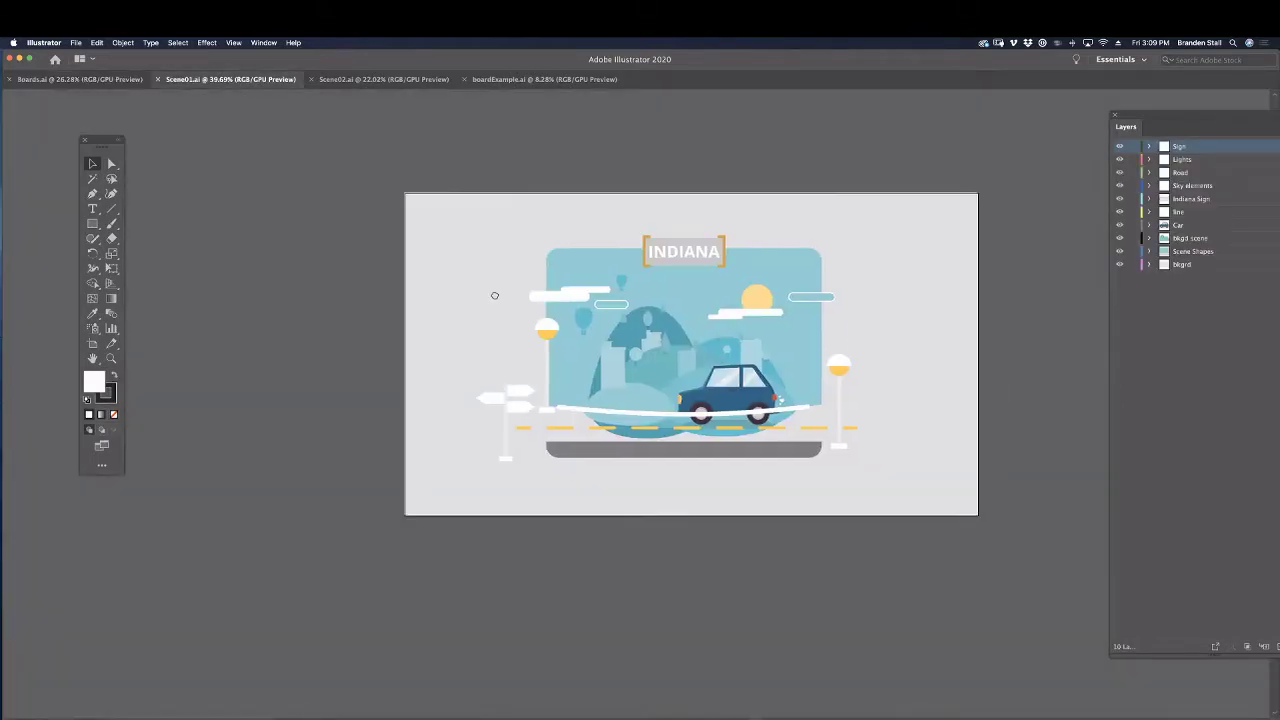
{"action": "left_click_drag", "start_coordinate": [655, 346], "coordinate": [631, 352]}
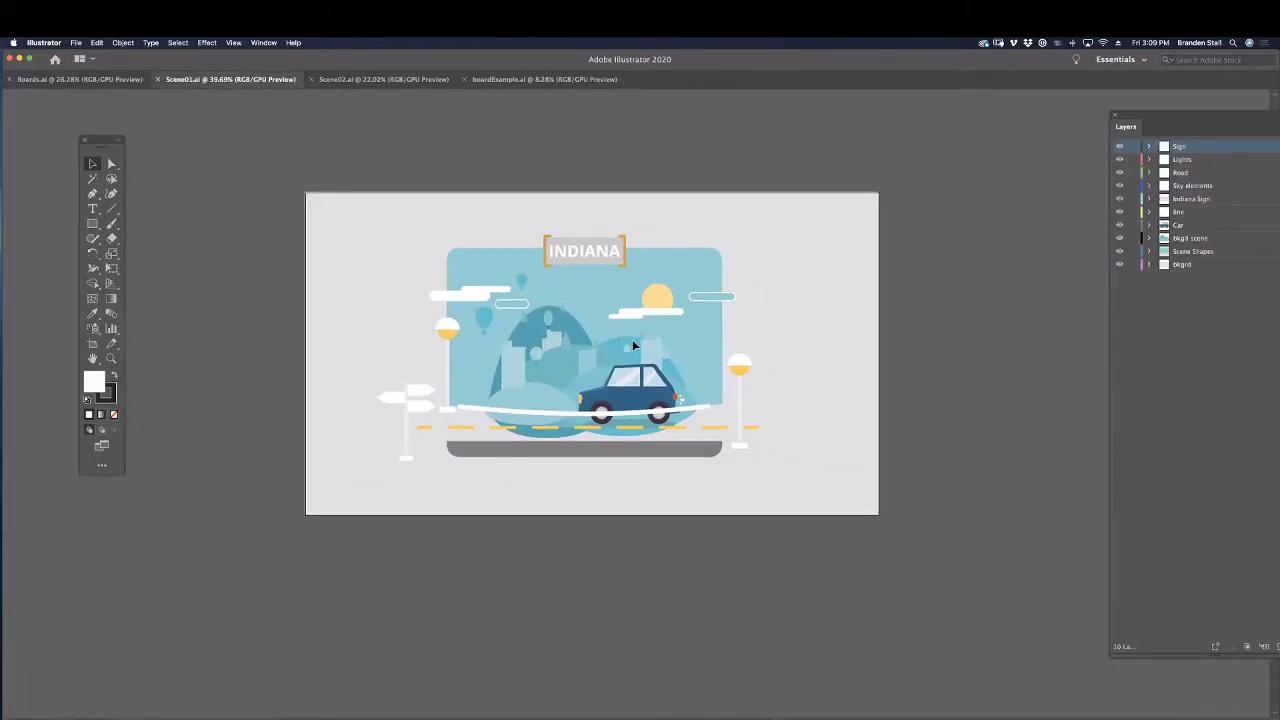
{"action": "key", "text": "super+a"}
{"action": "left_click", "coordinate": [927, 576]}
Inspect the computer desk artwork in Scene02.ai, highlighting all of its objects briefly.
{"action": "left_click", "coordinate": [378, 80]}
{"action": "scroll", "coordinate": [542, 295], "scroll_direction": "up", "scroll_amount": 3}
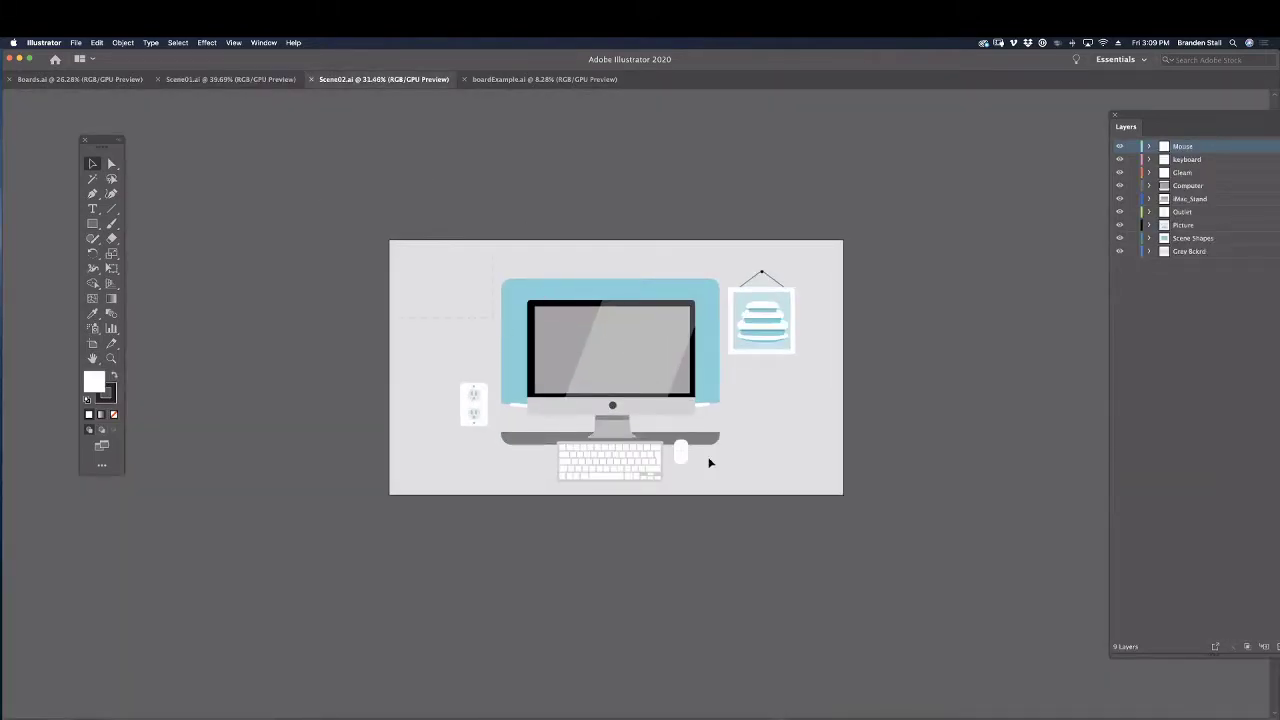
{"action": "key", "text": "super+a"}
{"action": "left_click", "coordinate": [904, 616]}
Place the layer list beside the artwork and step through Scene01.ai's layers down to bkgrd.
{"action": "left_click_drag", "start_coordinate": [1127, 117], "coordinate": [878, 127]}
{"action": "left_click", "coordinate": [245, 80]}
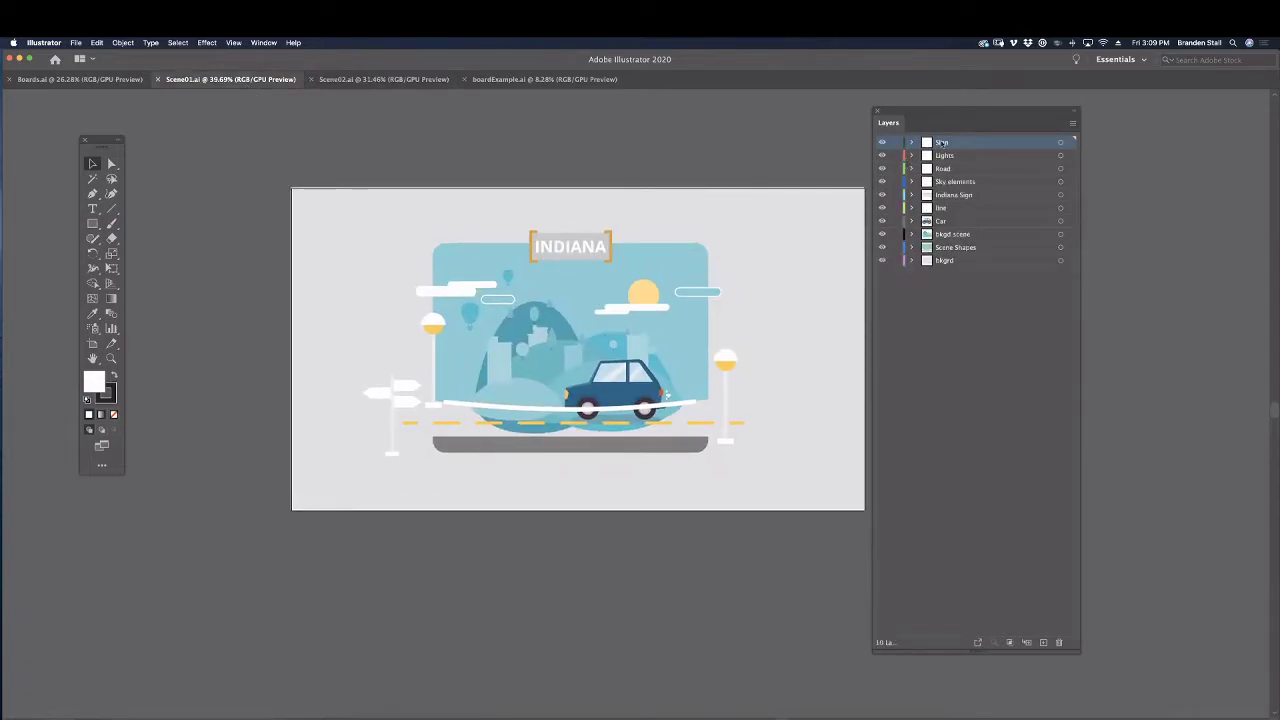
{"action": "left_click", "coordinate": [955, 182]}
{"action": "left_click", "coordinate": [965, 197]}
{"action": "left_click", "coordinate": [968, 209]}
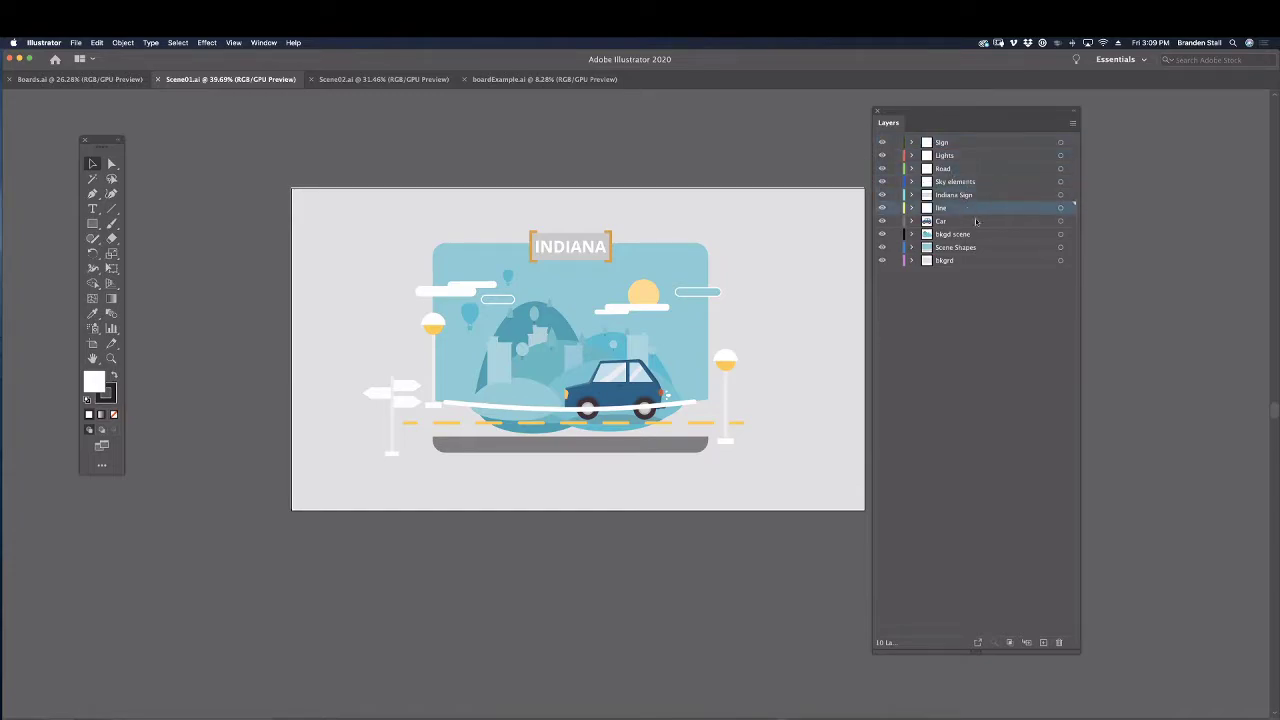
{"action": "left_click", "coordinate": [975, 222]}
{"action": "left_click", "coordinate": [977, 235]}
{"action": "left_click", "coordinate": [978, 248]}
{"action": "left_click", "coordinate": [978, 261]}
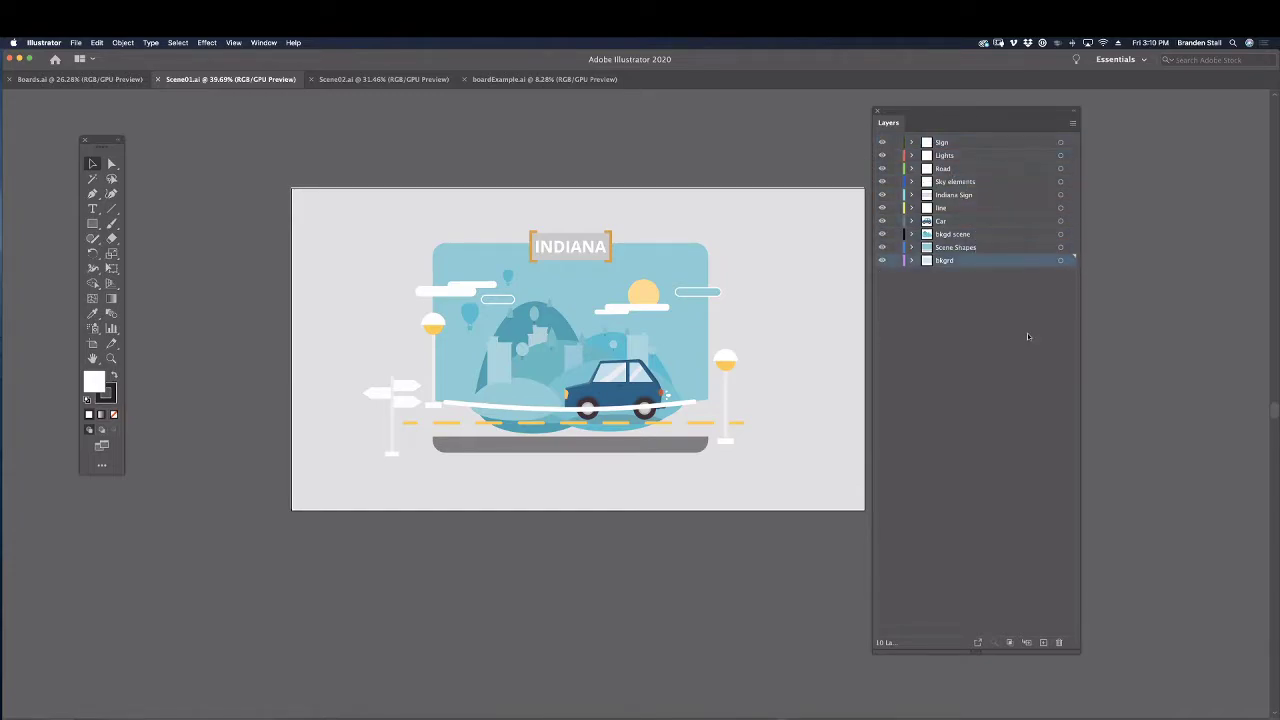
Review Scene01.ai's upper layers in order, from Sign through Lights, Road and Sky elements to Indiana Sign.
{"action": "left_click", "coordinate": [950, 143]}
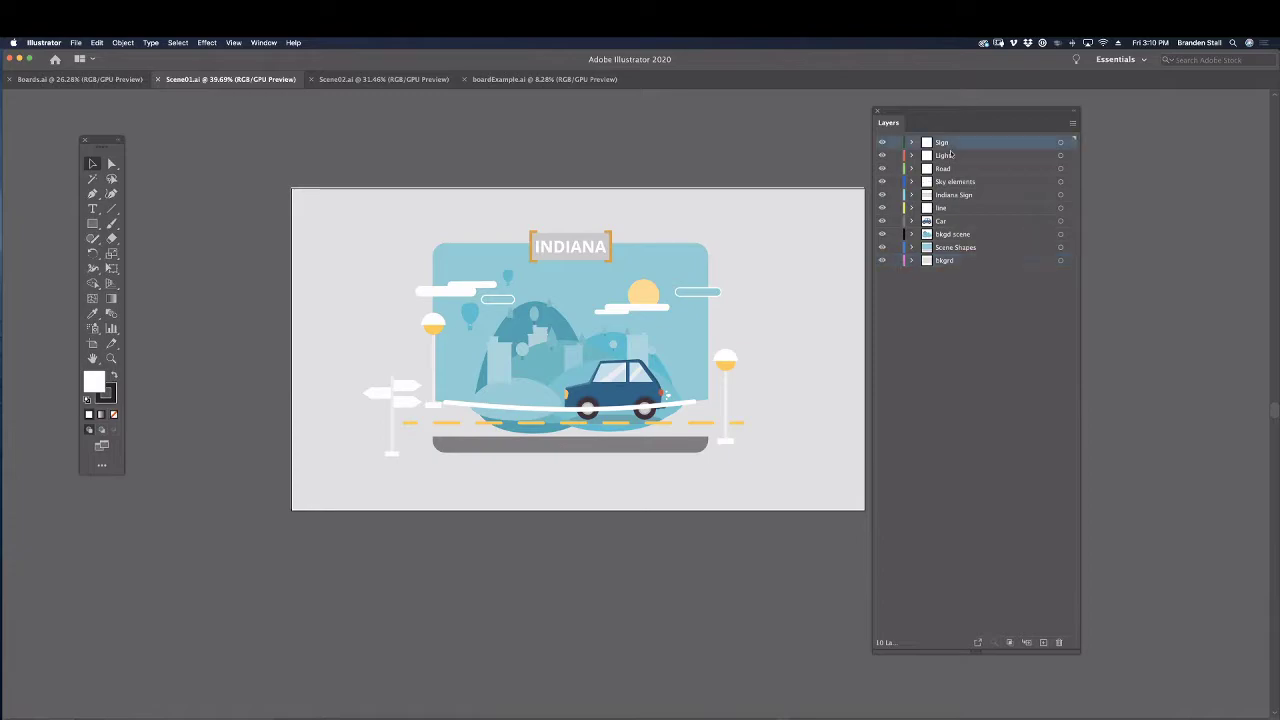
{"action": "left_click", "coordinate": [952, 155]}
{"action": "left_click", "coordinate": [958, 168]}
{"action": "left_click", "coordinate": [966, 181]}
{"action": "left_click", "coordinate": [972, 196]}
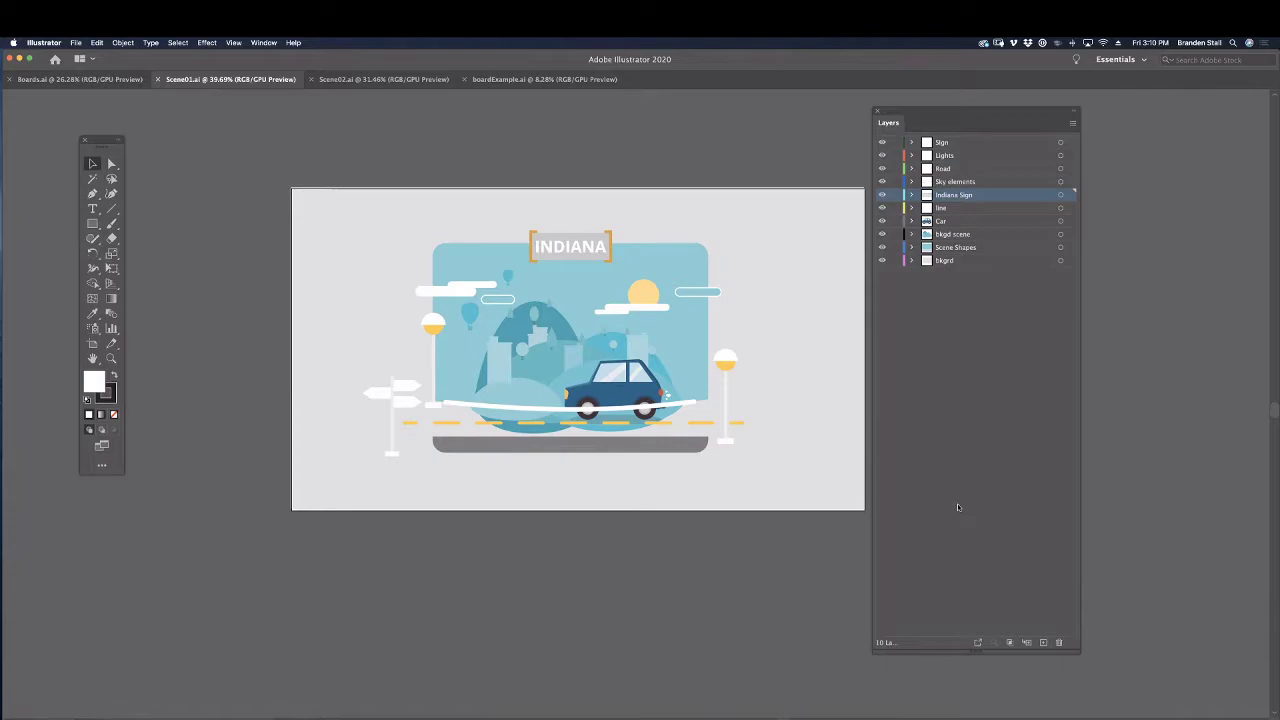
Highlight all objects on the Scene01.ai artboard for inspection, leaving nothing selected at the end.
{"action": "left_click_drag", "start_coordinate": [650, 341], "coordinate": [624, 333]}
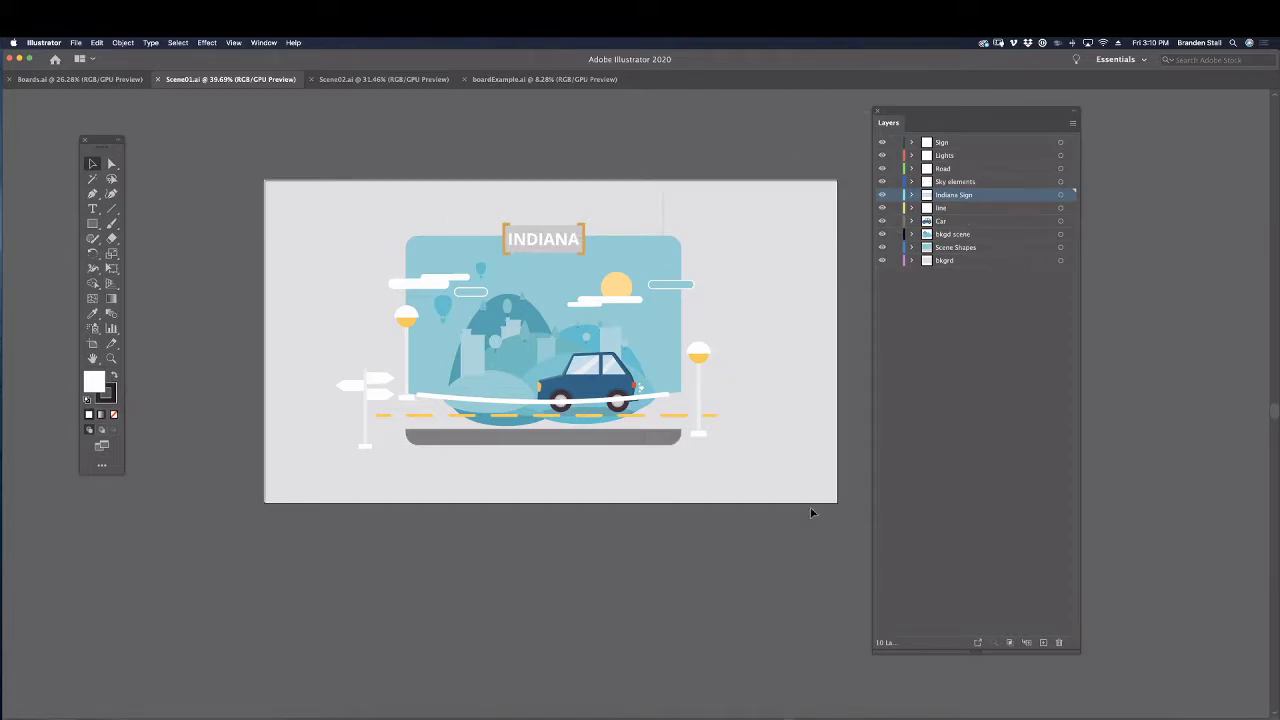
{"action": "key", "text": "super+a"}
{"action": "left_click", "coordinate": [827, 585]}
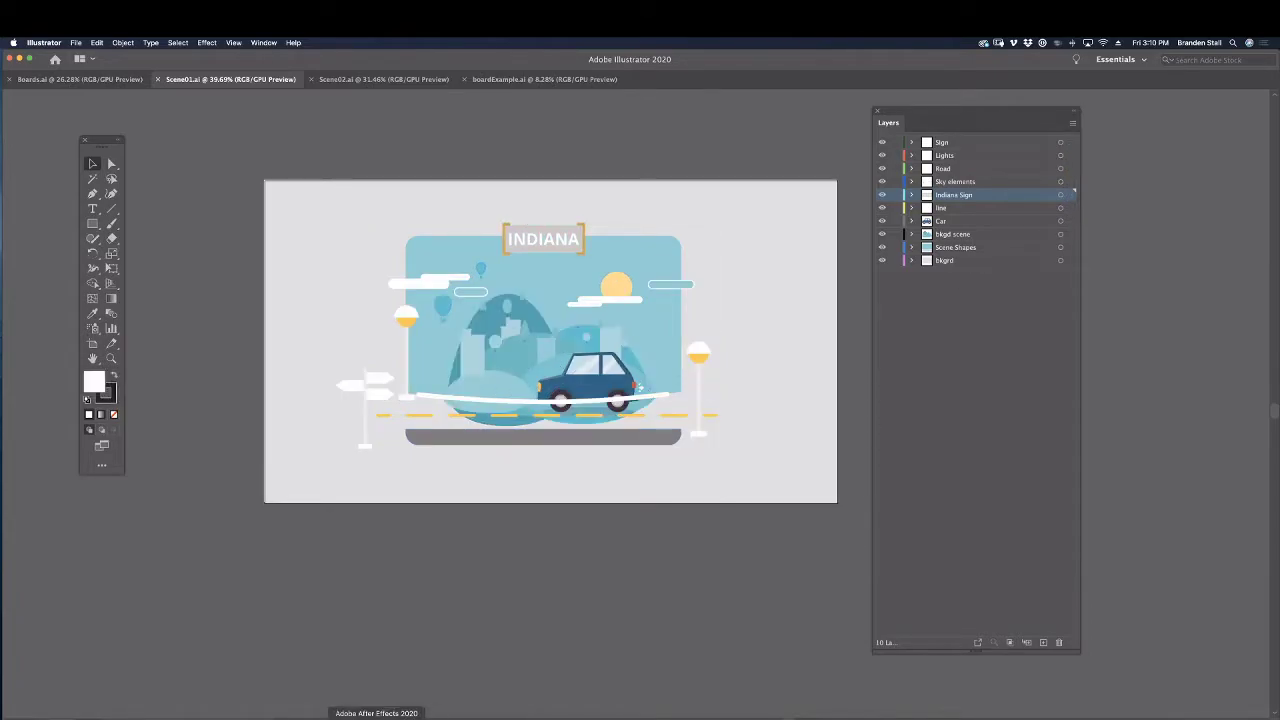
Switch to After Effects and enlarge the viewing area of the Scene01 composition, recentring its artwork.
{"action": "left_click", "coordinate": [409, 704]}
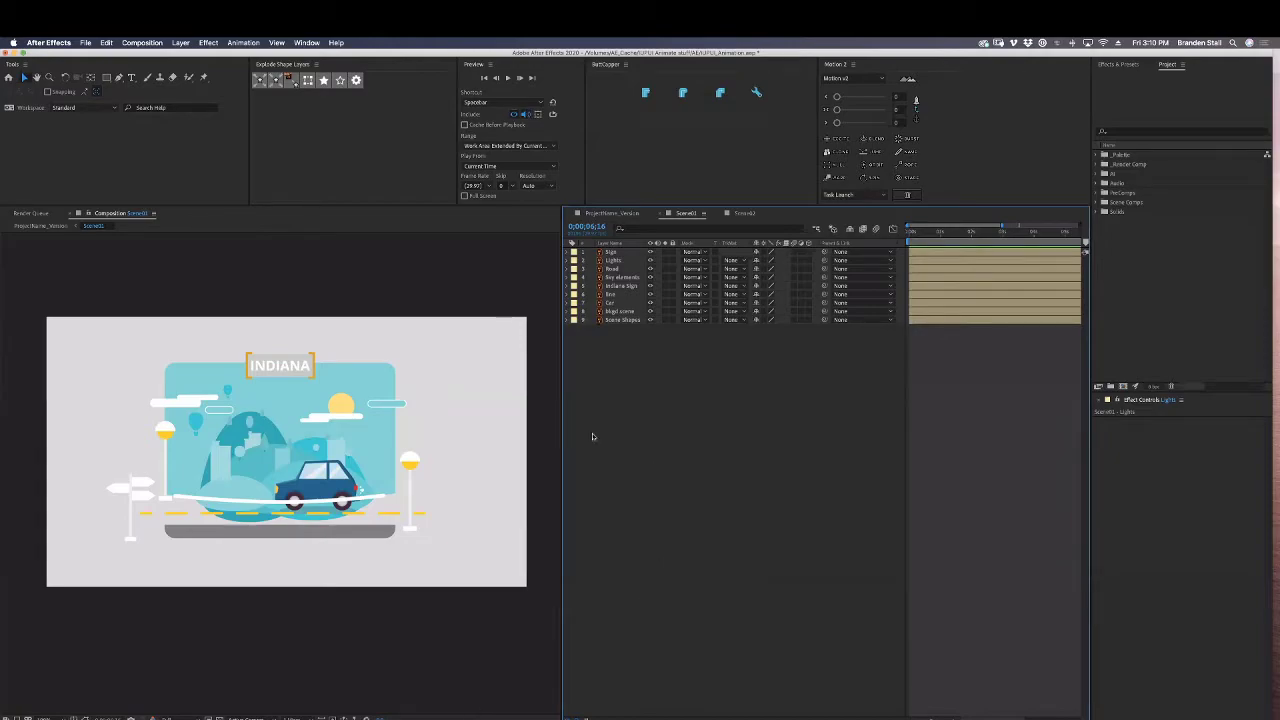
{"action": "key", "text": "space"}
{"action": "left_click_drag", "start_coordinate": [536, 433], "coordinate": [500, 440]}
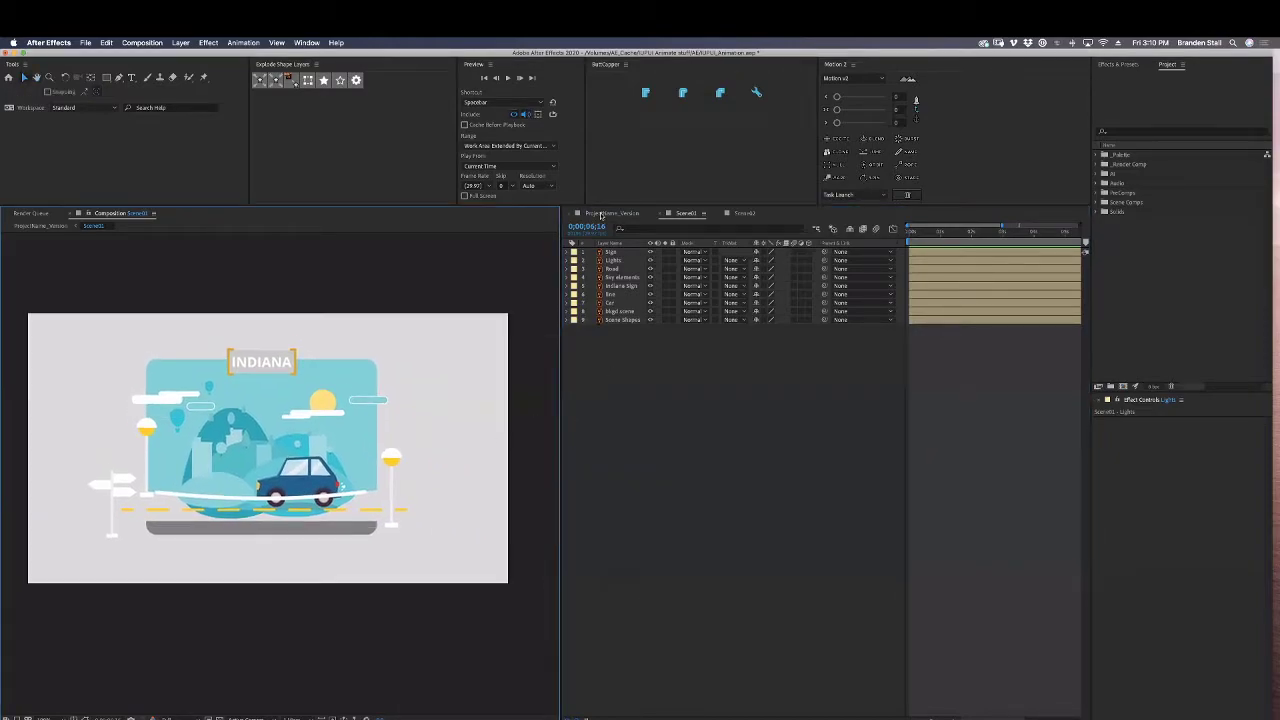
{"action": "left_click_drag", "start_coordinate": [599, 206], "coordinate": [601, 196]}
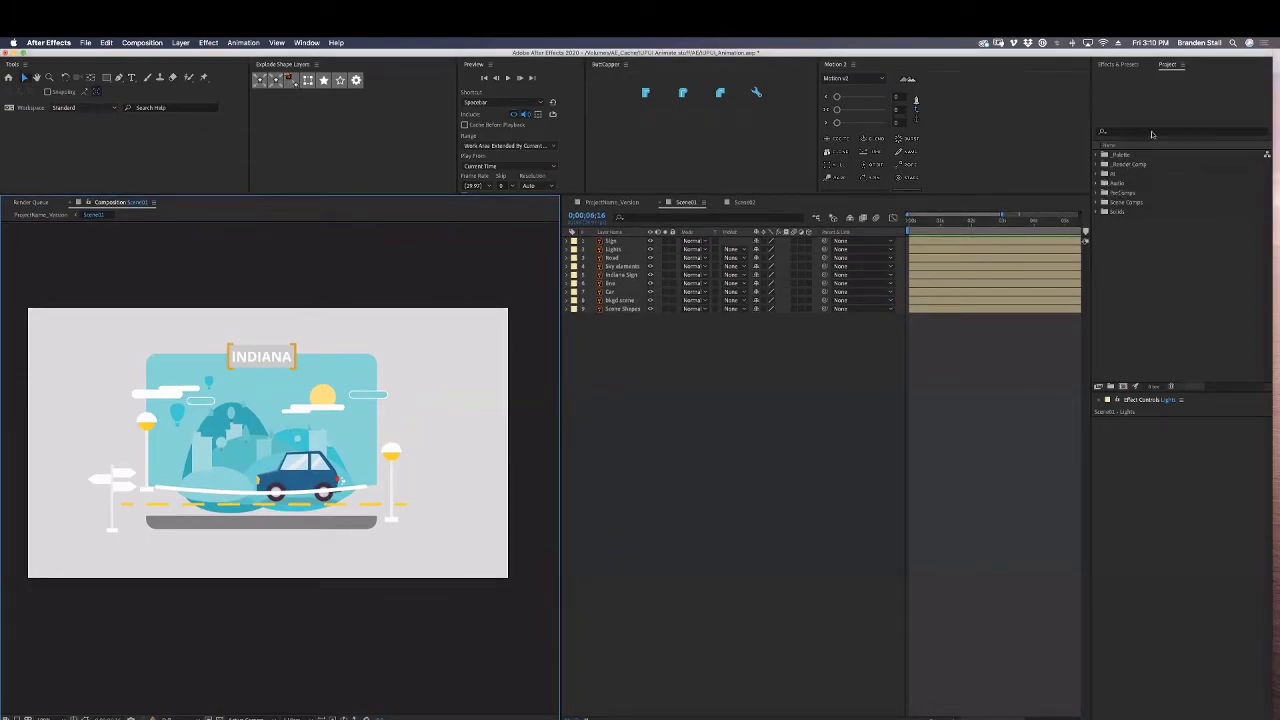
{"action": "left_click", "coordinate": [1067, 281]}
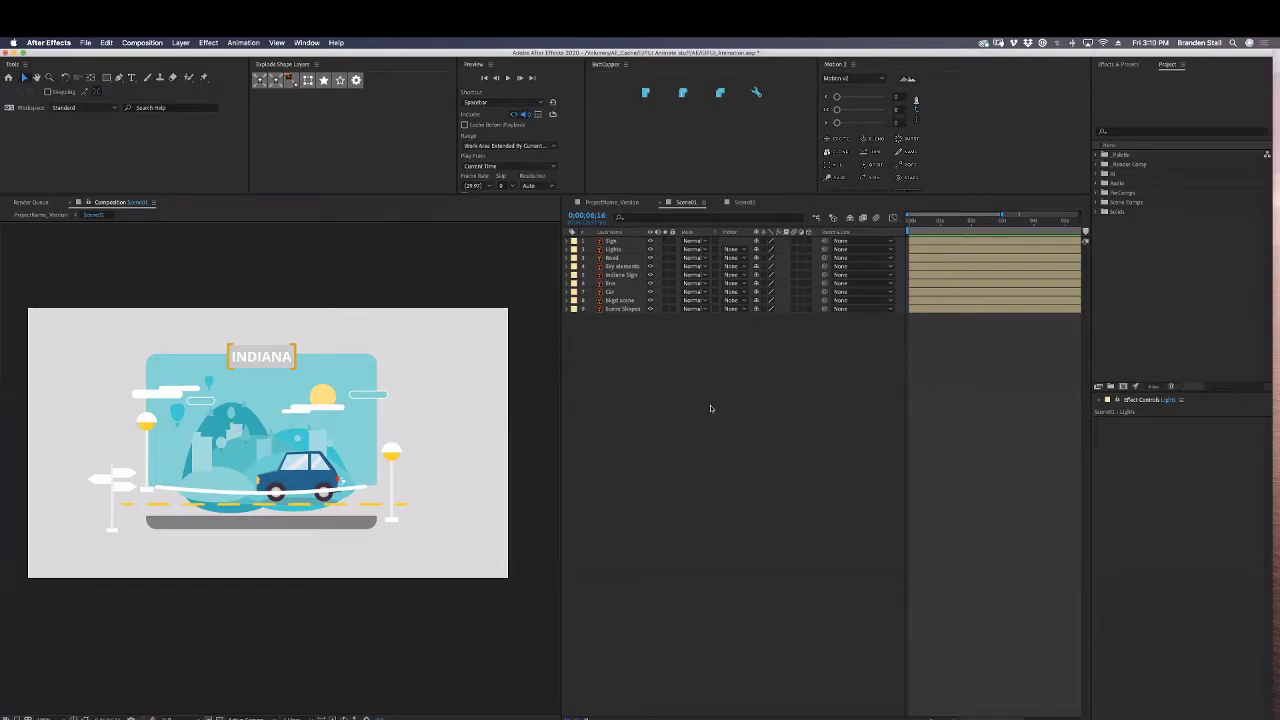
{"action": "left_click", "coordinate": [560, 368]}
{"action": "left_click_drag", "start_coordinate": [560, 368], "coordinate": [568, 368]}
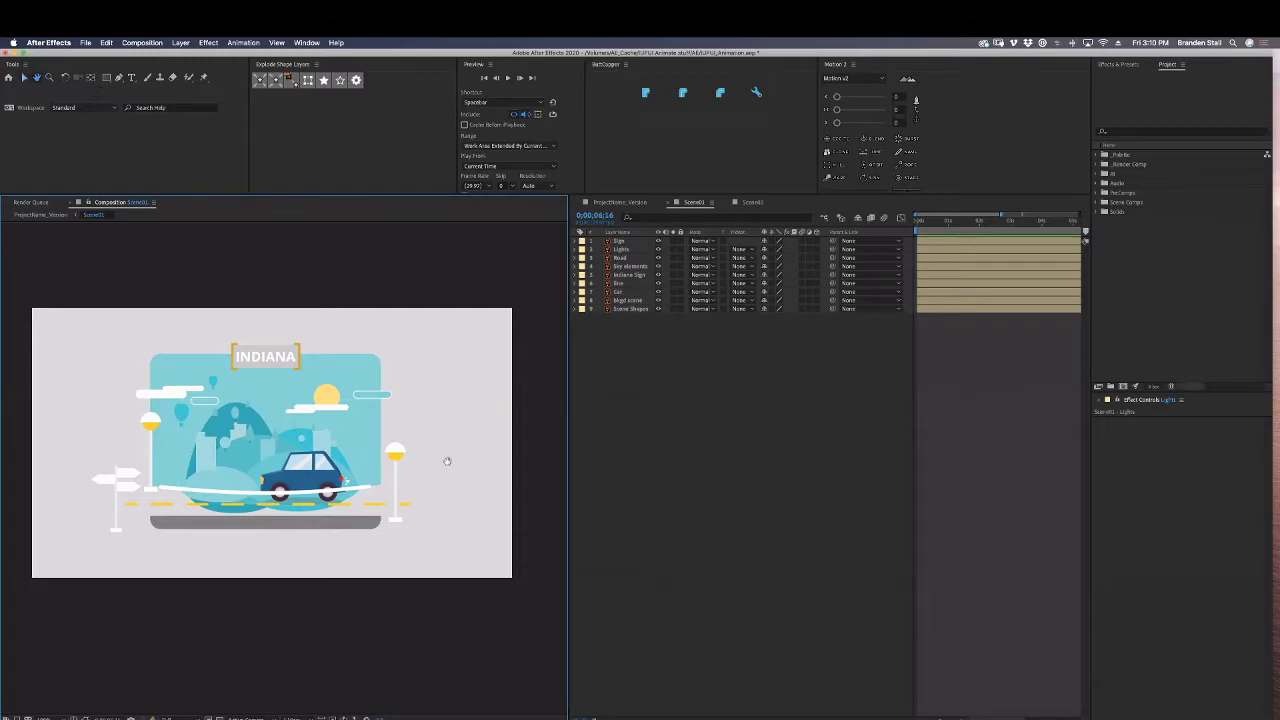
{"action": "left_click_drag", "start_coordinate": [446, 460], "coordinate": [465, 479]}
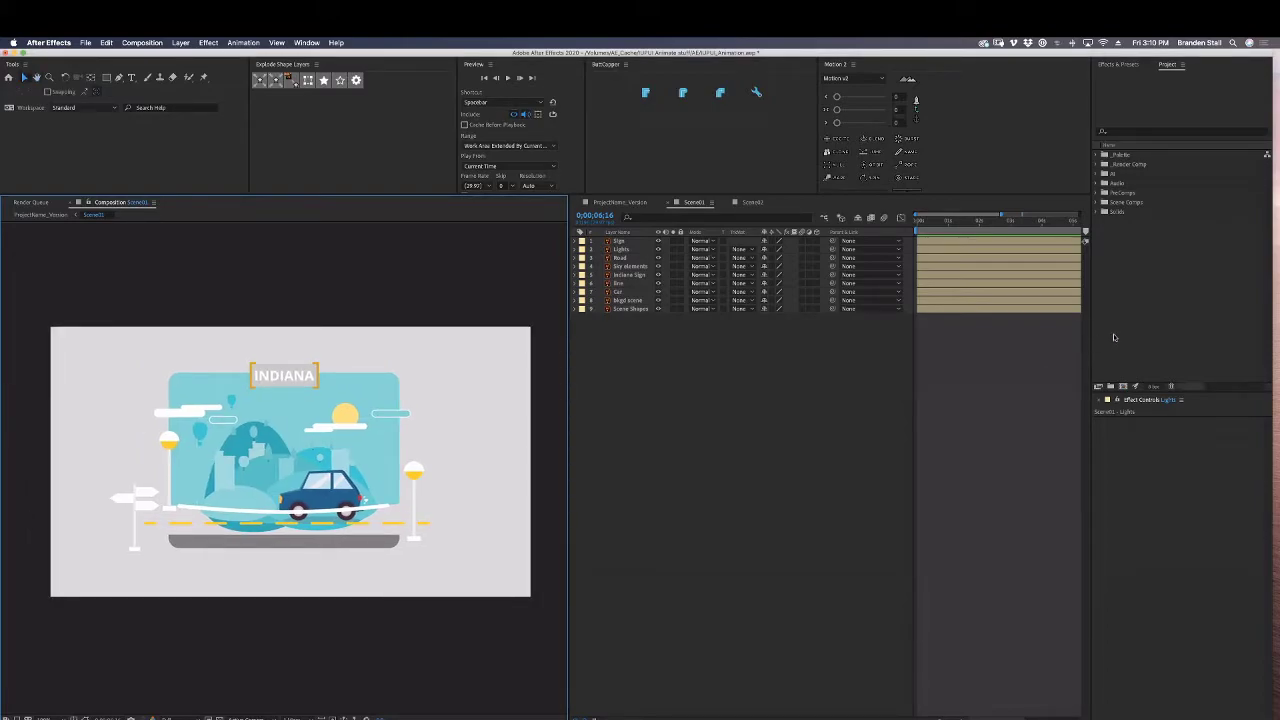
Review the project's folder structure by stepping through its folders, including _Render Comp and Audio.
{"action": "left_click", "coordinate": [1122, 163]}
{"action": "key", "text": "Down"}
{"action": "key", "text": "Down"}
{"action": "key", "text": "Down"}
{"action": "key", "text": "Down"}
{"action": "key", "text": "Down"}
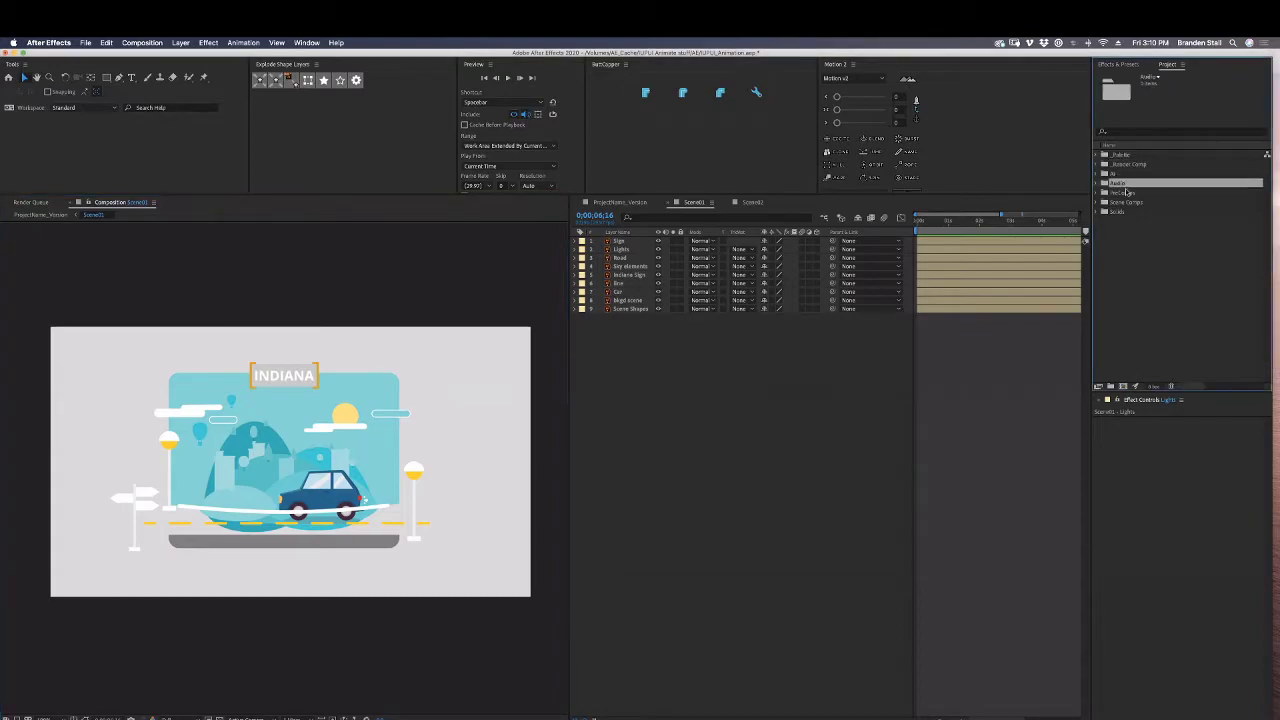
{"action": "left_click", "coordinate": [1152, 258]}
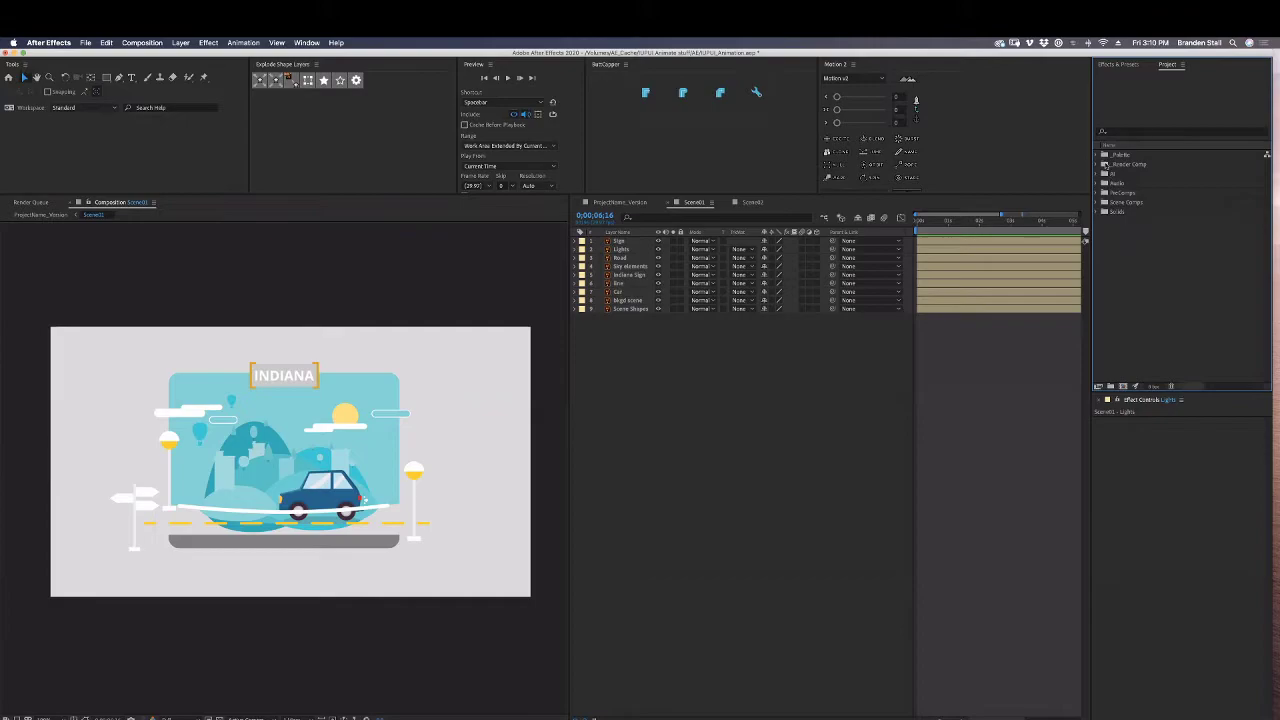
Expand the _Palette folder and try adding its Yellow solid to the Scene01 composition.
{"action": "left_click", "coordinate": [1096, 156]}
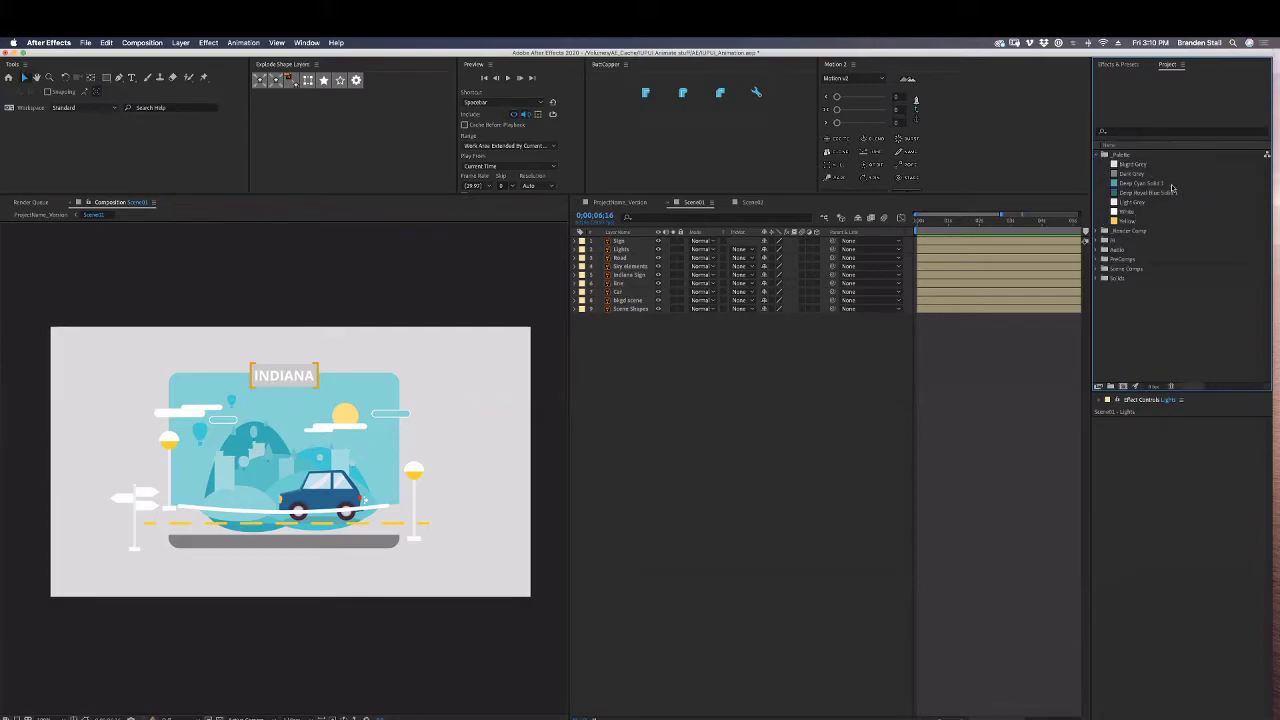
{"action": "left_click_drag", "start_coordinate": [1127, 220], "coordinate": [380, 530]}
{"action": "key", "text": "super+z"}
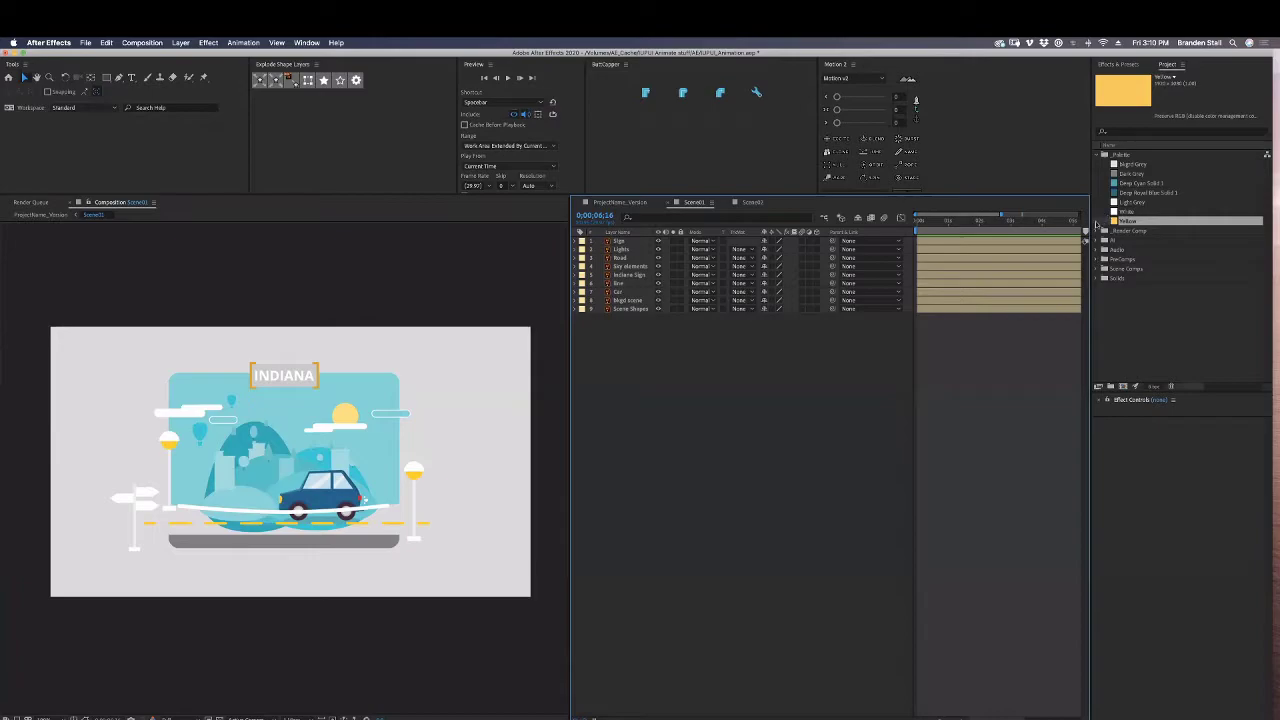
Open the ProjectName_Version composition from the _Render Comp folder and view its full timeline from the start.
{"action": "left_click", "coordinate": [1104, 231]}
{"action": "double_click", "coordinate": [1118, 241]}
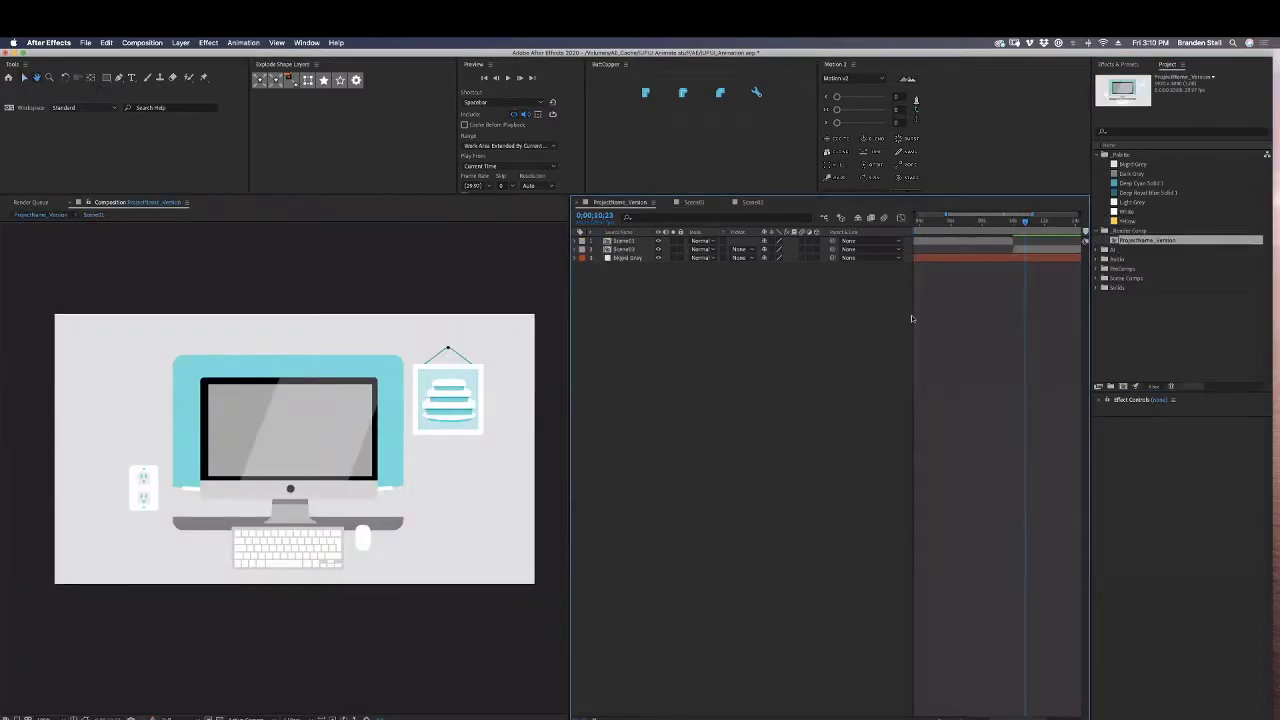
{"action": "left_click_drag", "start_coordinate": [973, 316], "coordinate": [856, 320]}
{"action": "key", "text": "space"}
{"action": "mouse_move", "coordinate": [1050, 316]}
{"action": "left_mouse_down"}
{"action": "mouse_move", "coordinate": [932, 323]}
{"action": "mouse_move", "coordinate": [1074, 323]}
{"action": "left_mouse_up"}
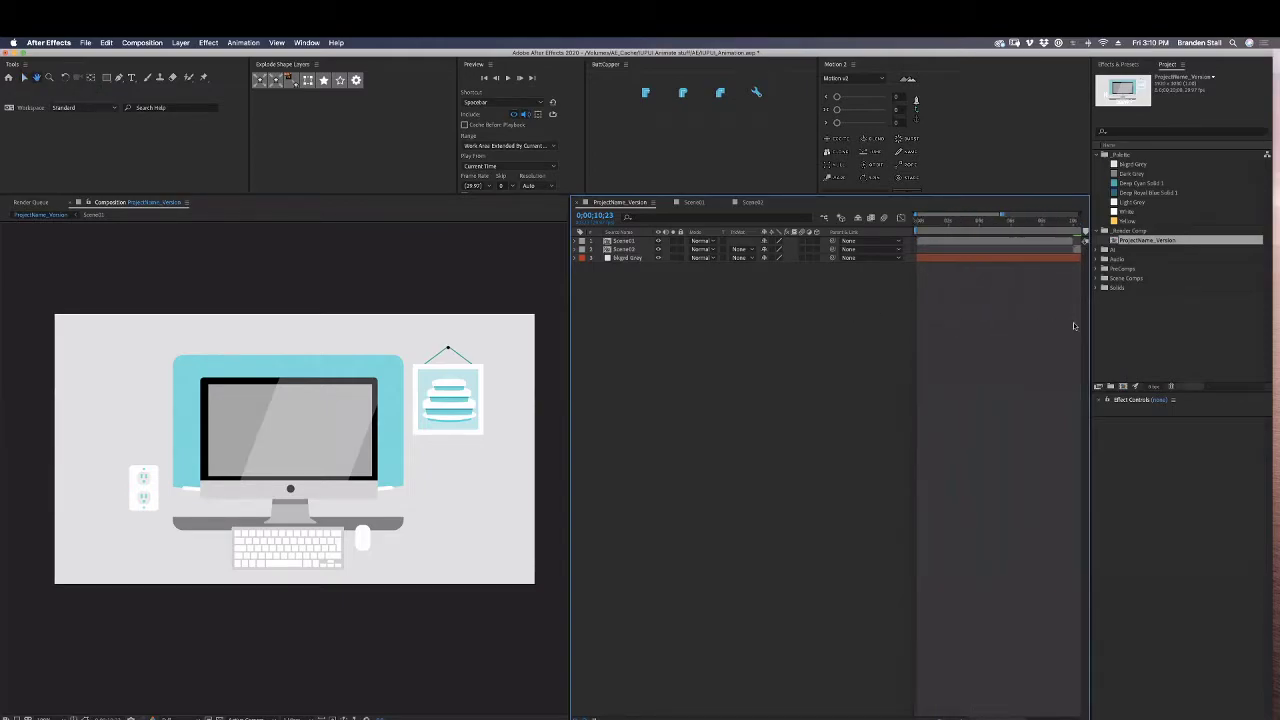
Collapse the _Render Comp folder and expand Scene Comps to examine the Scene01 and Scene02 compositions used in the master composition.
{"action": "left_click", "coordinate": [1098, 232]}
{"action": "left_click", "coordinate": [1101, 231]}
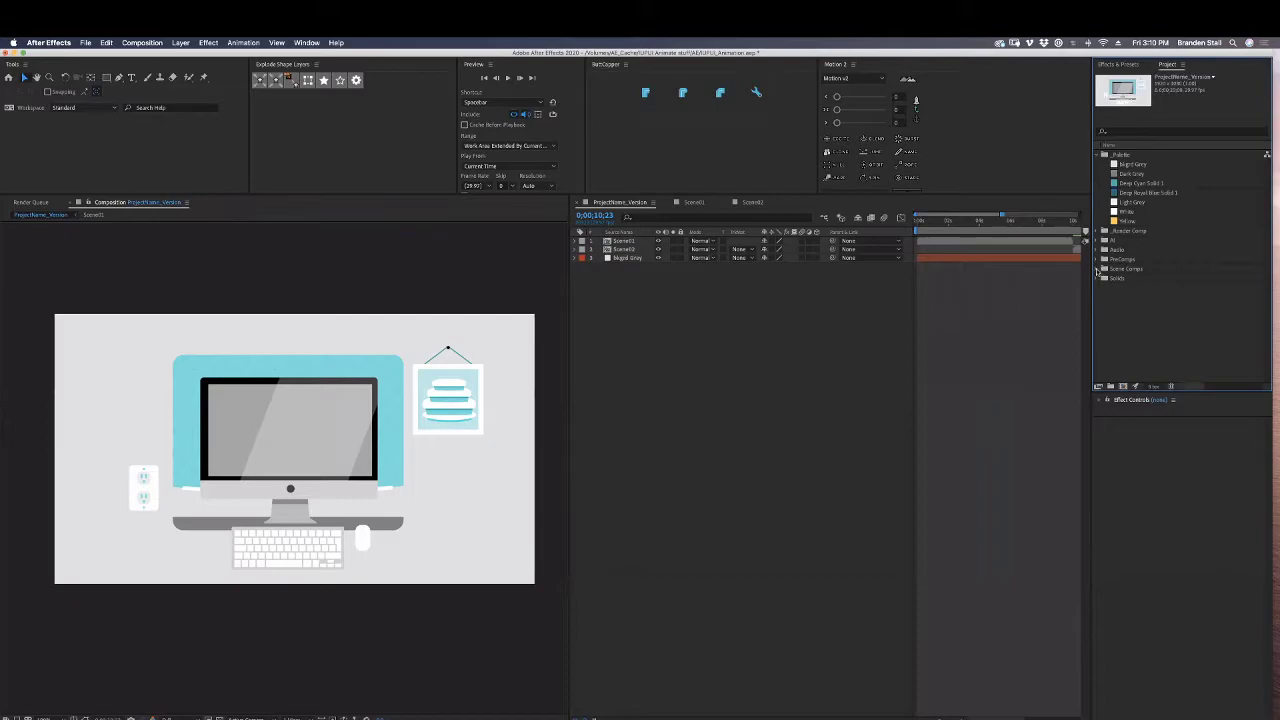
{"action": "left_click", "coordinate": [1102, 270]}
{"action": "double_click", "coordinate": [1128, 278]}
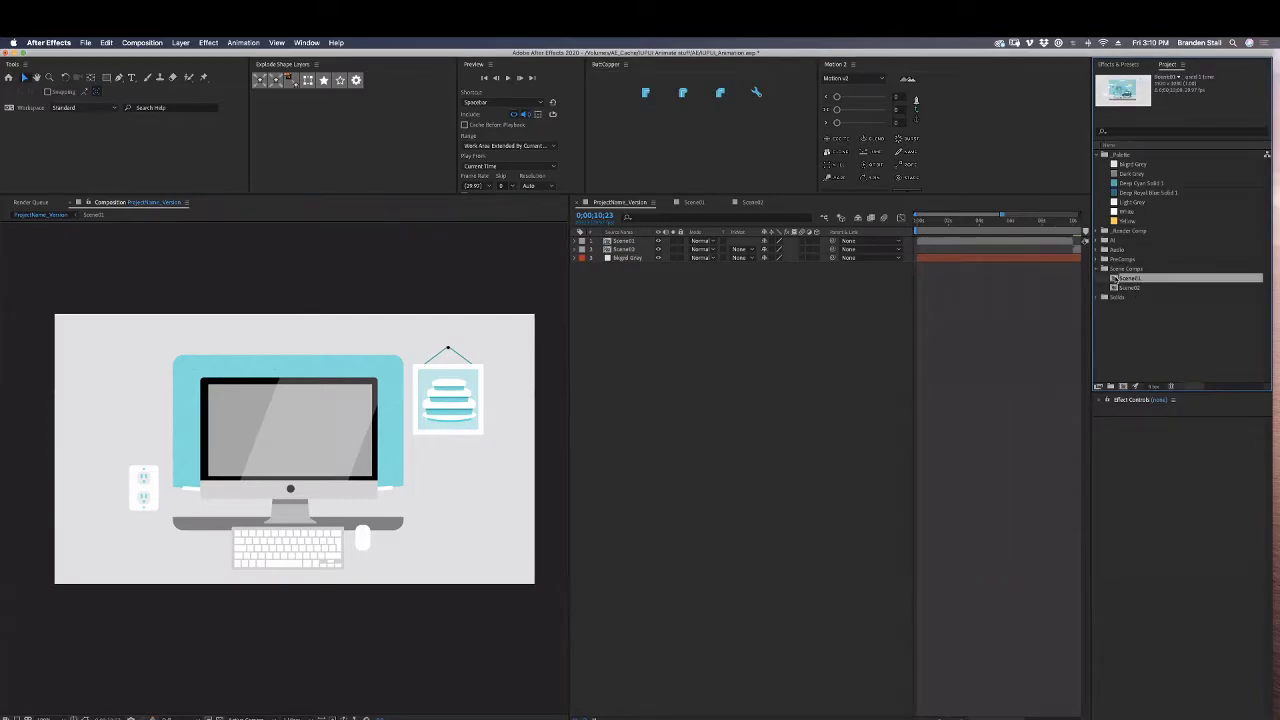
{"action": "left_click", "coordinate": [644, 204]}
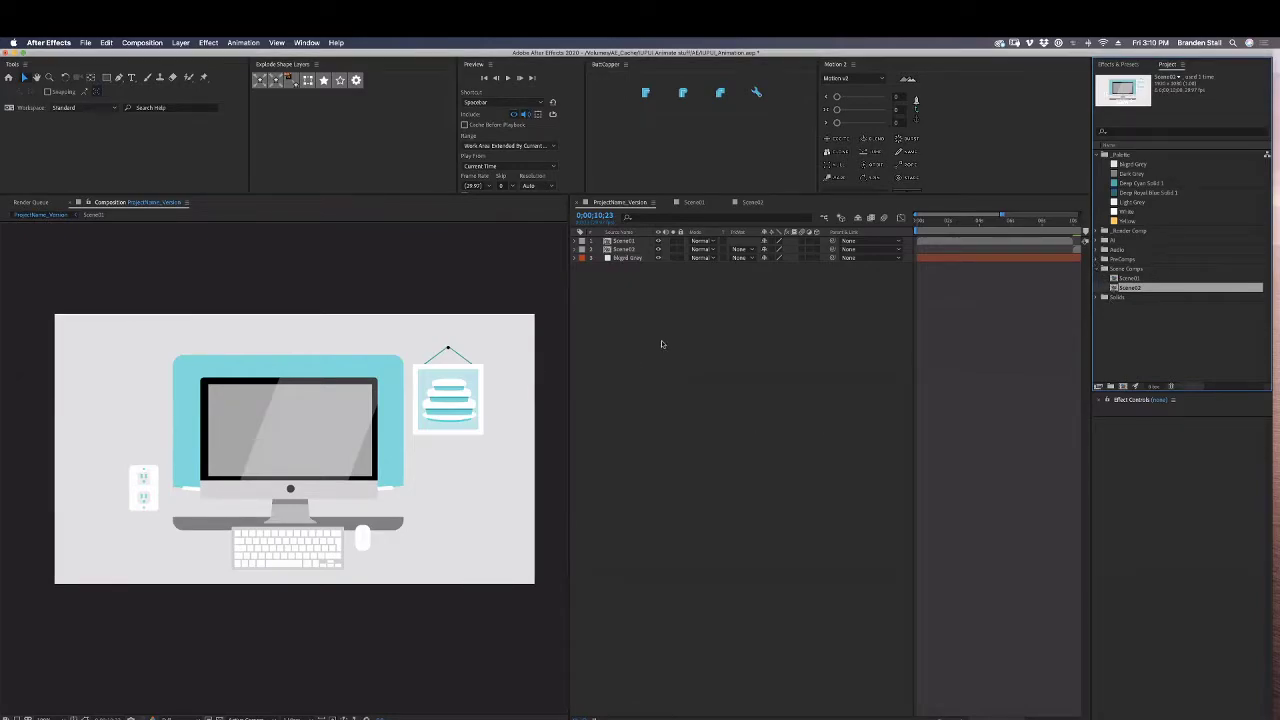
{"action": "left_click_drag", "start_coordinate": [482, 391], "coordinate": [476, 389]}
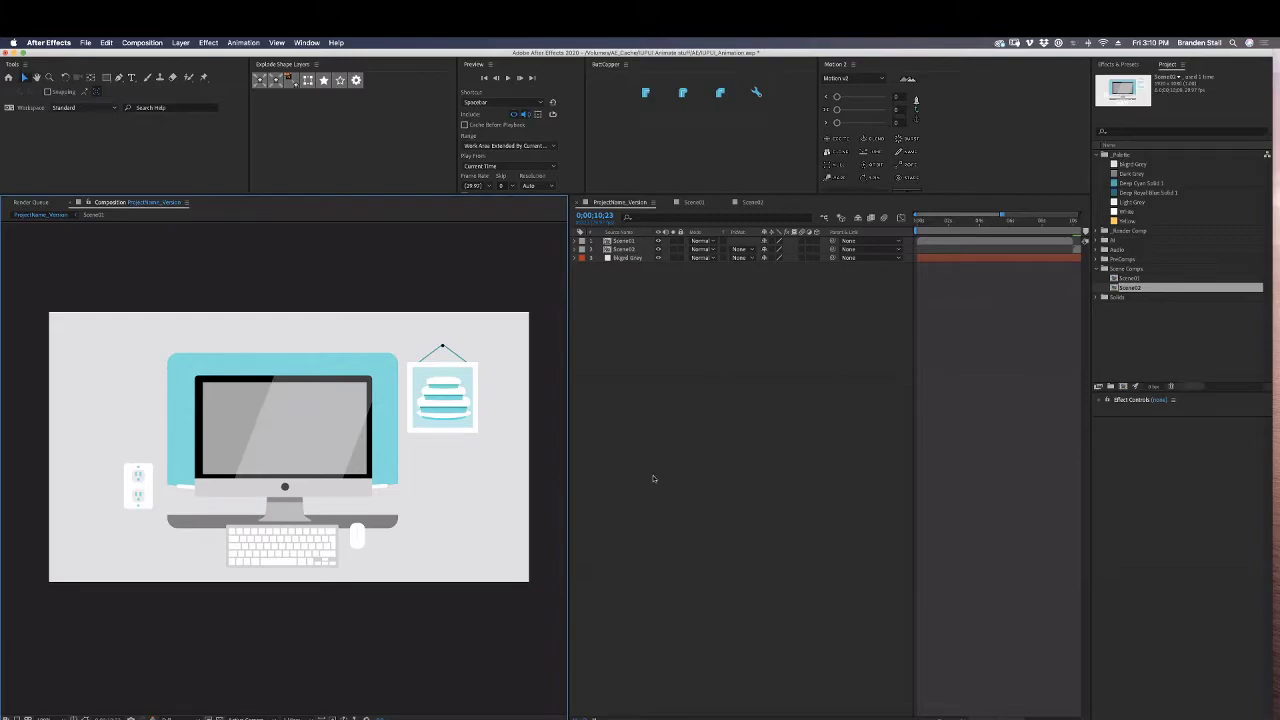
Switch to the Scene01 composition and isolate its Lights layer so only the street lamps show.
{"action": "left_click", "coordinate": [695, 203]}
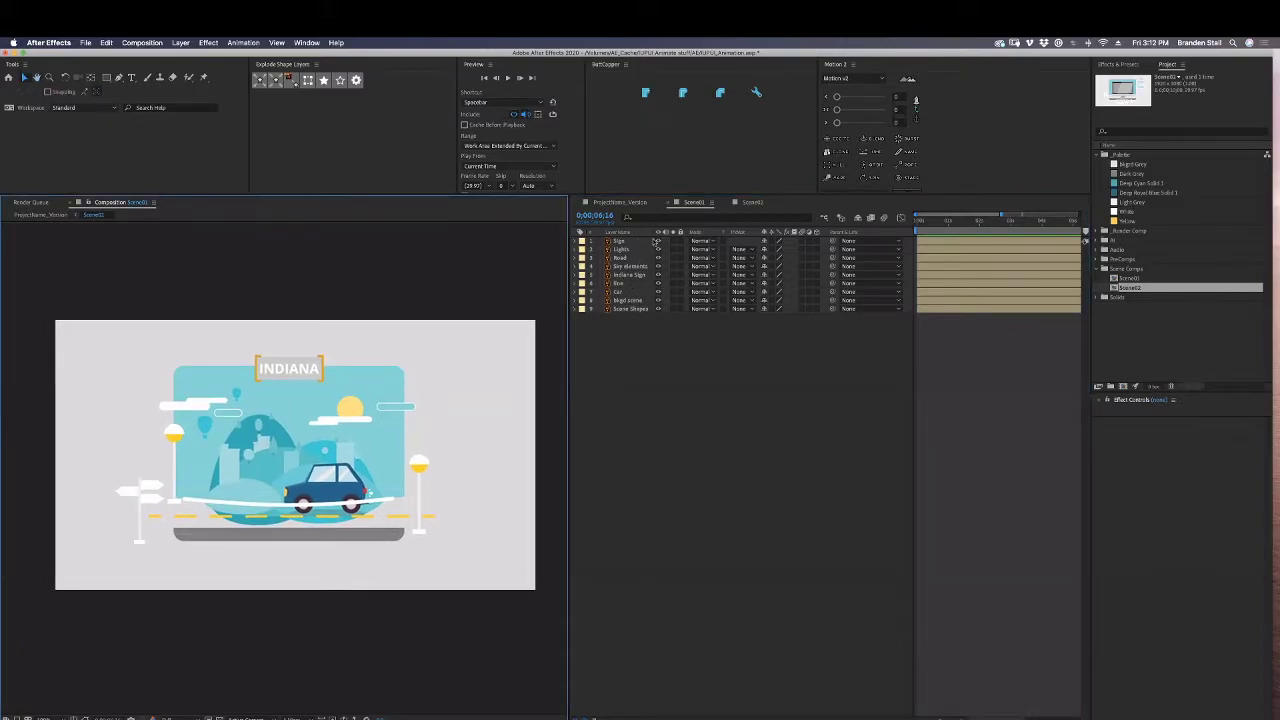
{"action": "left_click", "coordinate": [660, 328]}
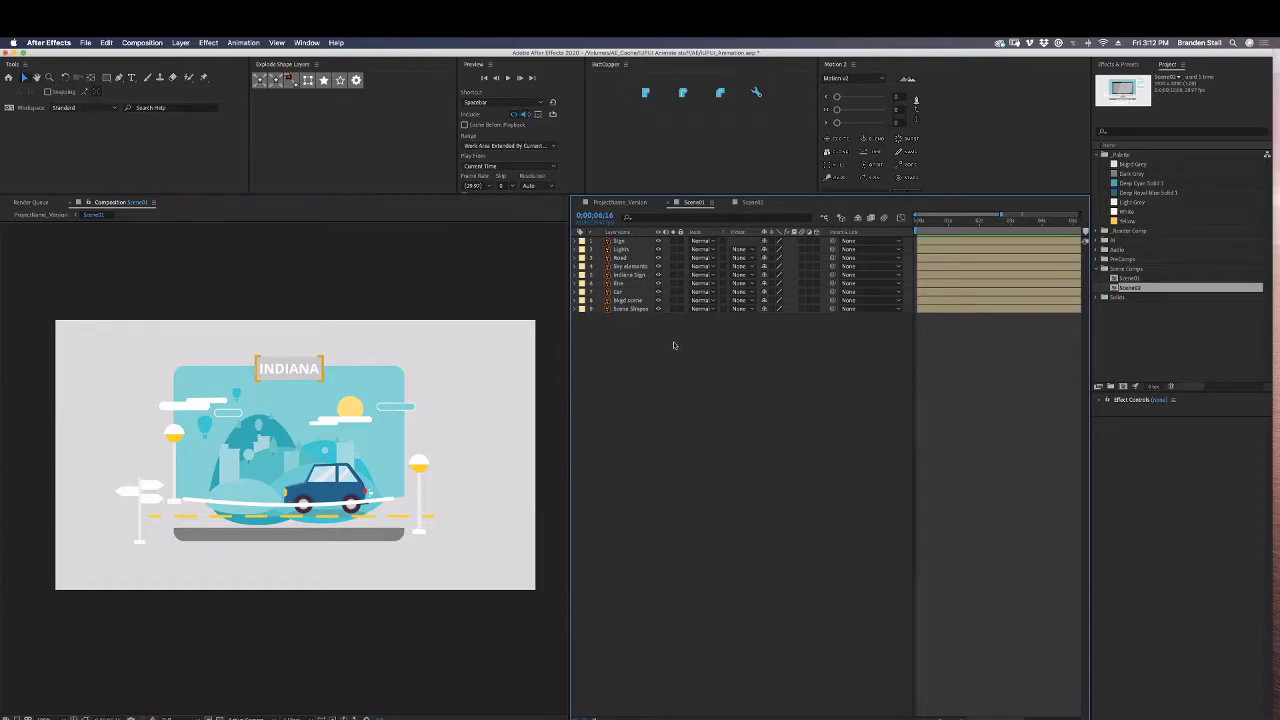
{"action": "left_click", "coordinate": [625, 249]}
{"action": "left_click", "coordinate": [673, 249]}
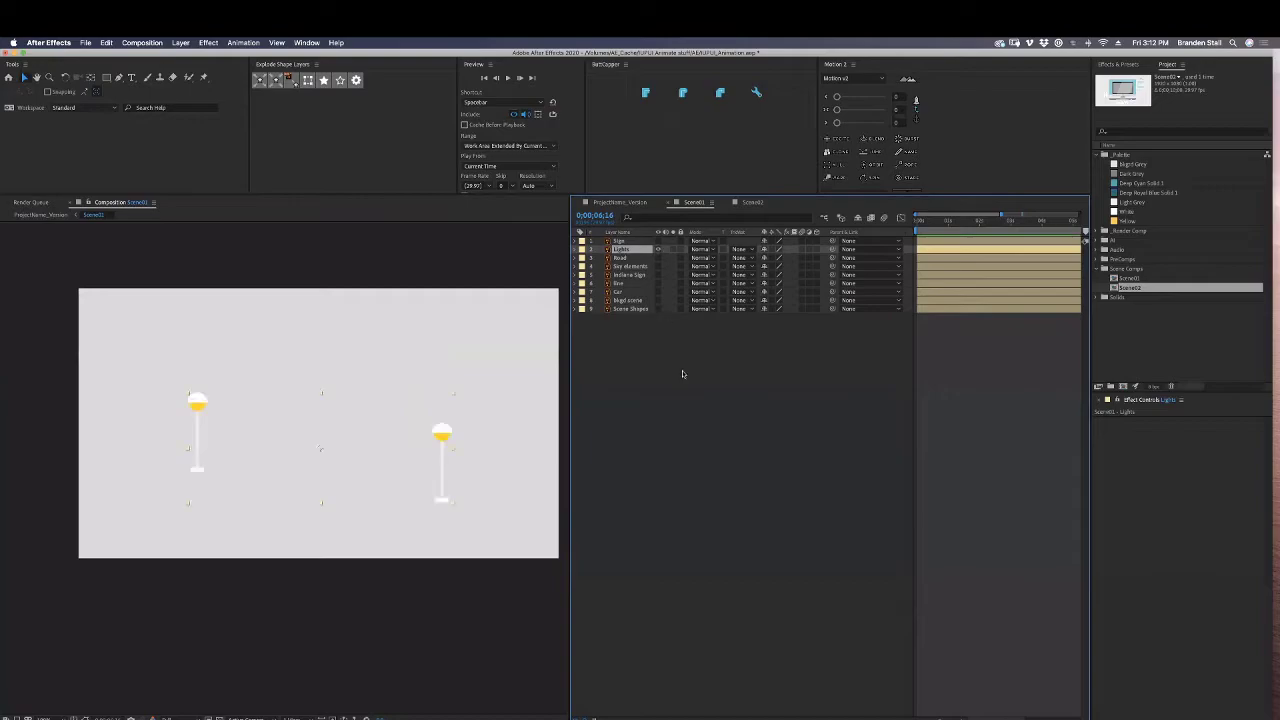
{"action": "left_click", "coordinate": [697, 538]}
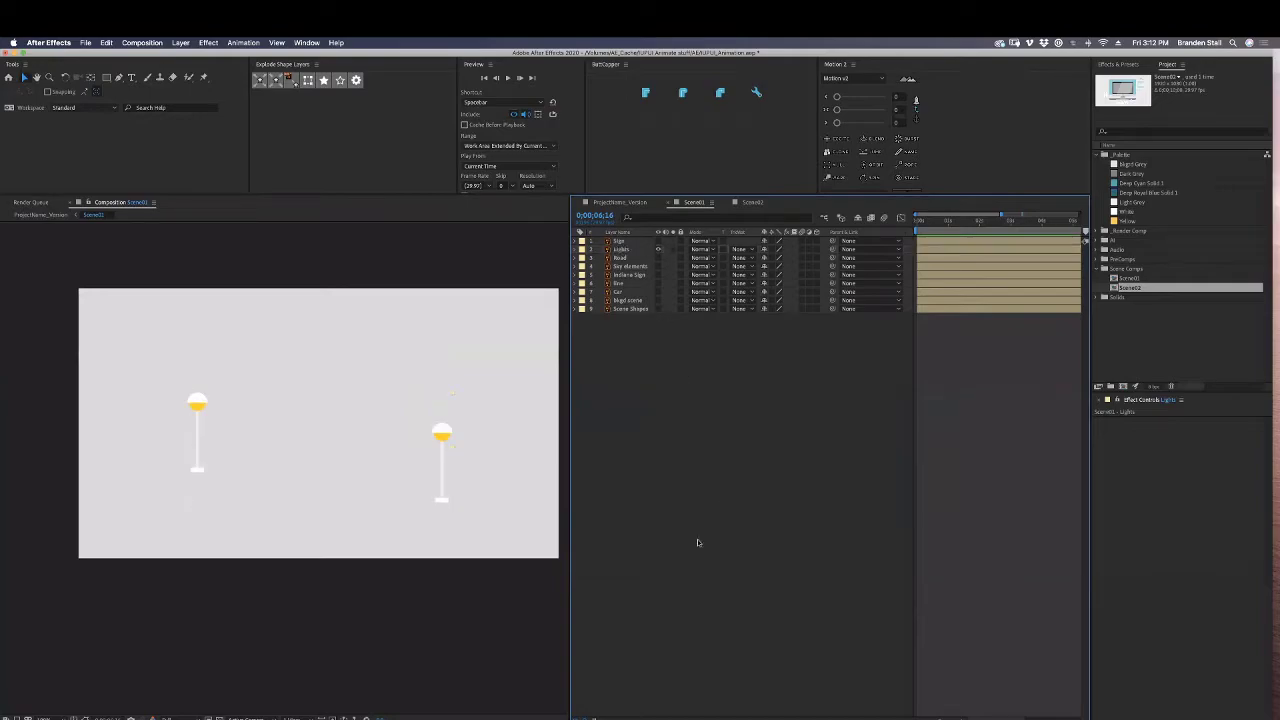
Toggle the visibility of Scene Shapes and Lights to compare them, leaving only the Lights layer shown.
{"action": "left_click", "coordinate": [659, 308]}
{"action": "left_click", "coordinate": [658, 249]}
{"action": "left_click", "coordinate": [658, 249]}
{"action": "left_click", "coordinate": [659, 309]}
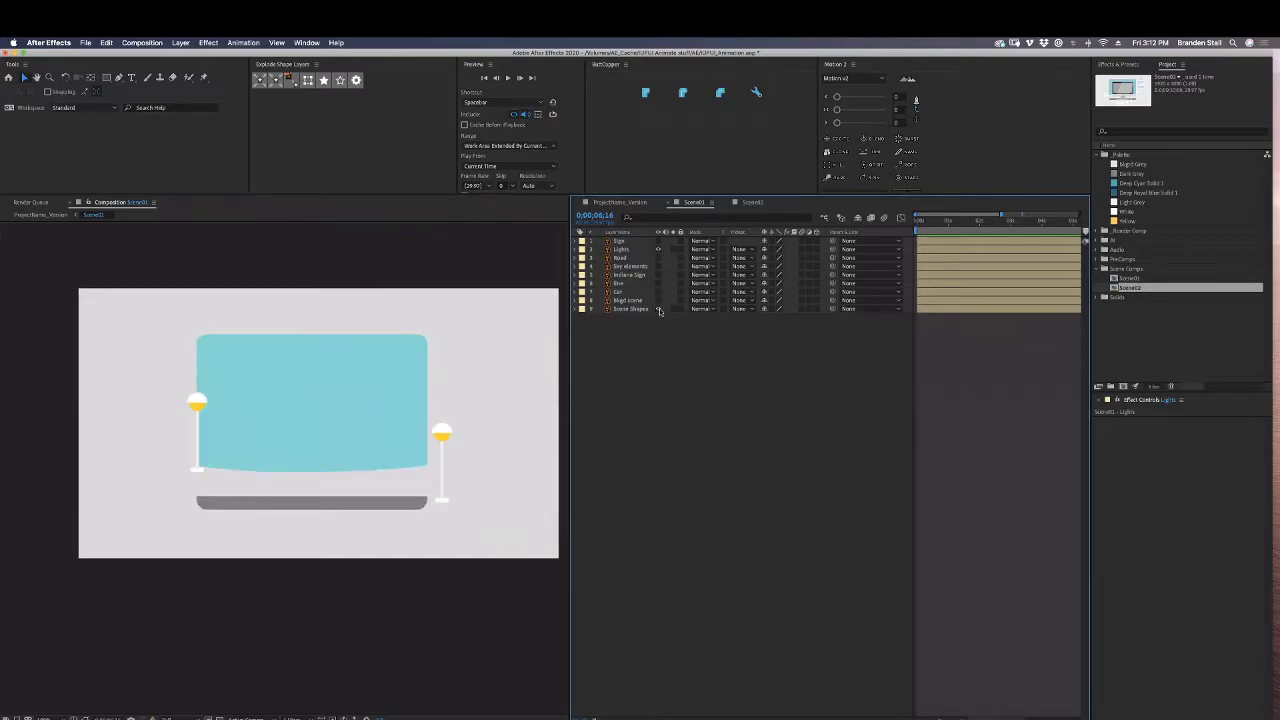
{"action": "left_click", "coordinate": [659, 309]}
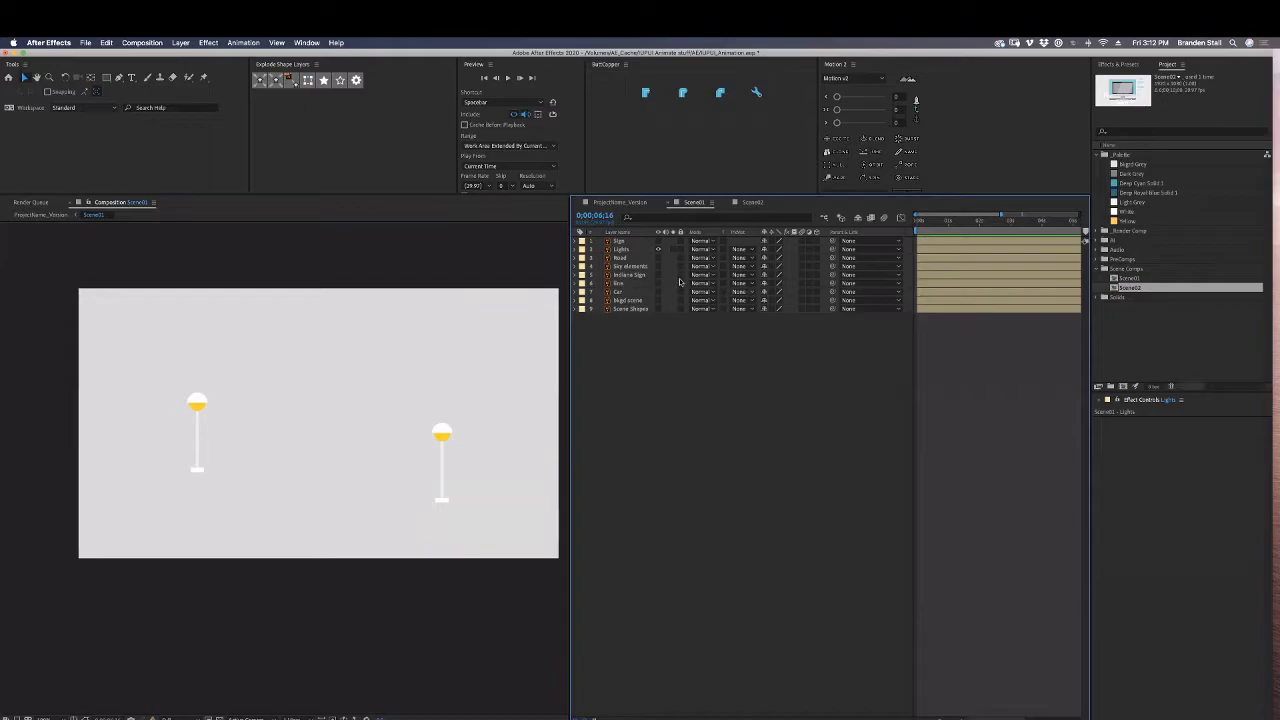
Convert the Lights layer to a shape layer and explode the resulting outlines into separate group layers.
{"action": "left_click", "coordinate": [625, 249]}
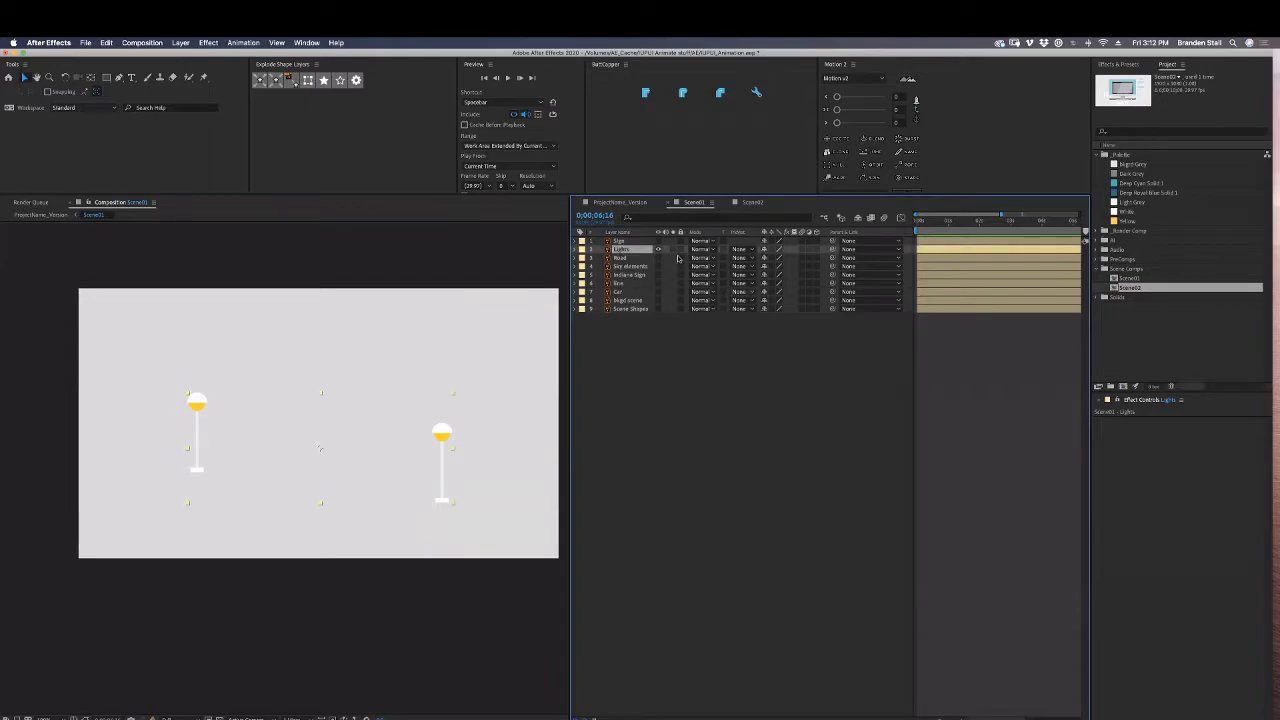
{"action": "left_click", "coordinate": [291, 84]}
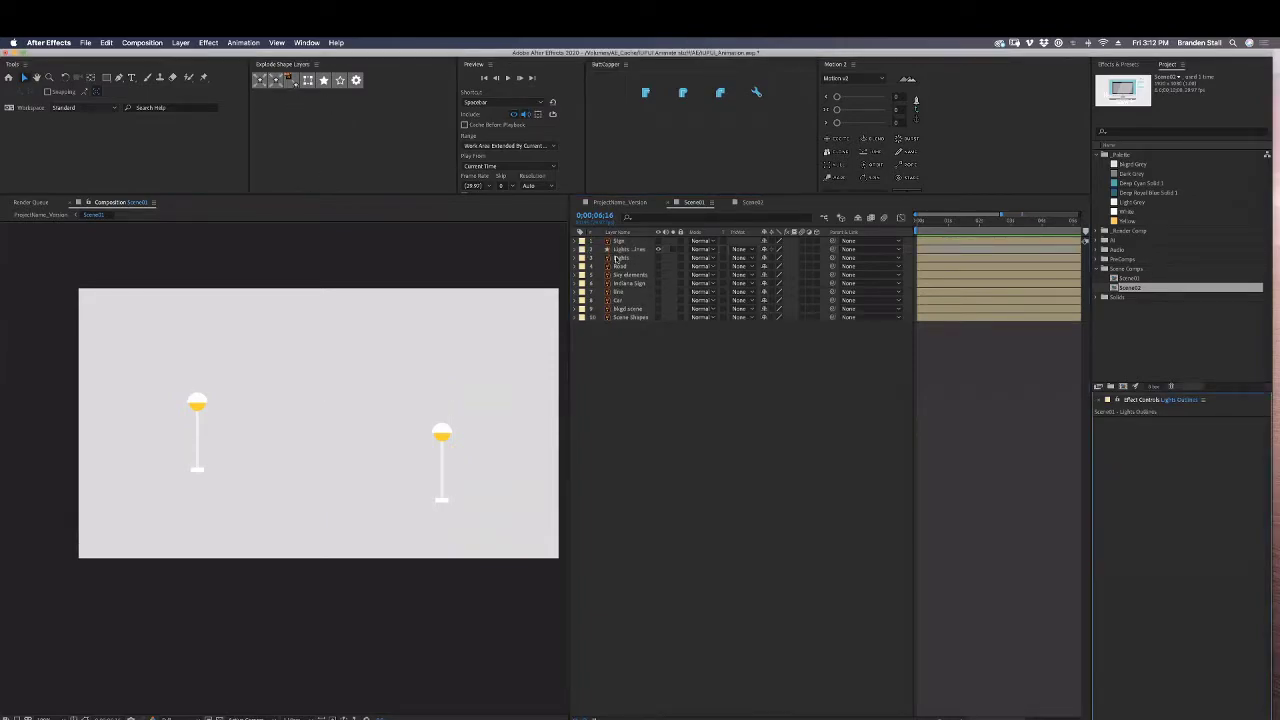
{"action": "left_click", "coordinate": [621, 258]}
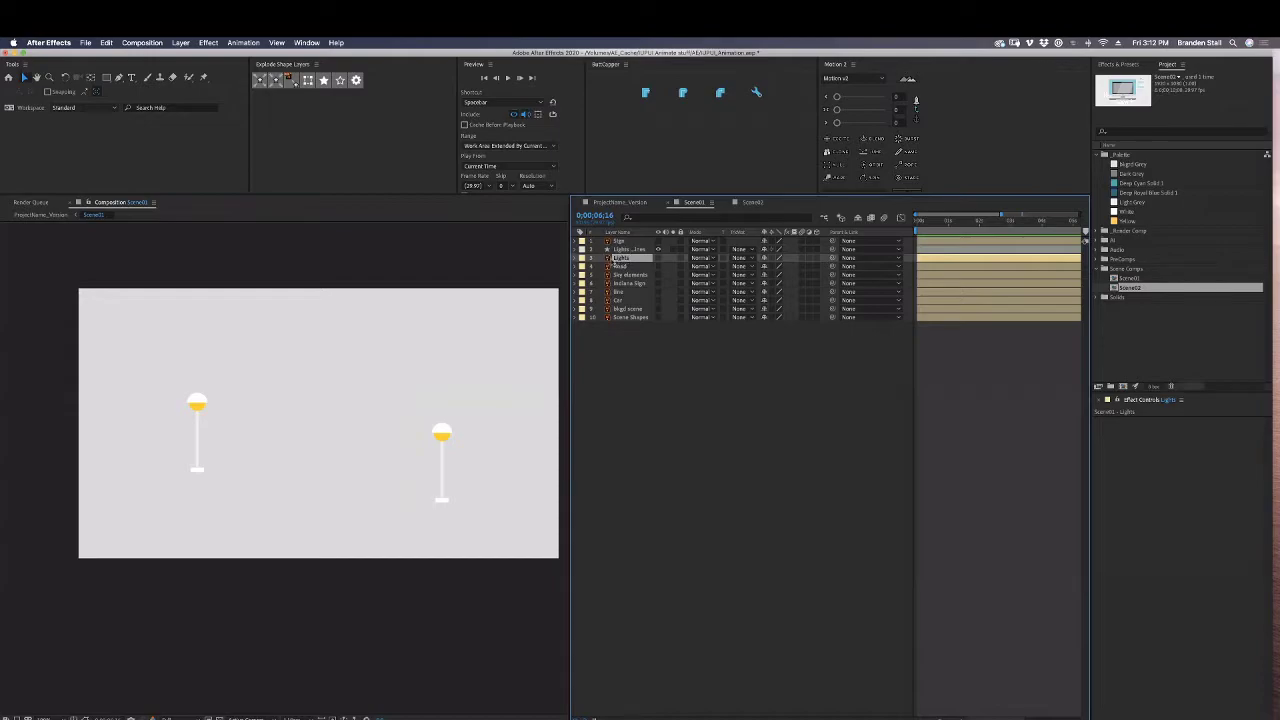
{"action": "left_click", "coordinate": [637, 250]}
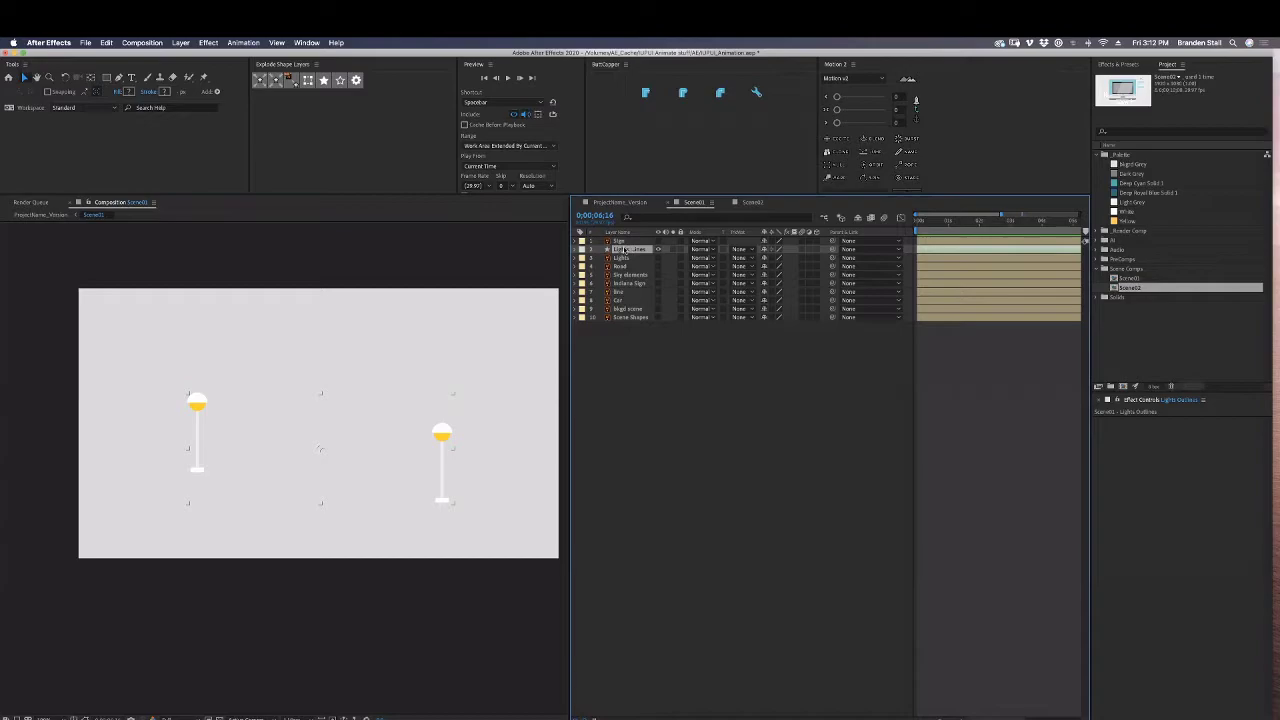
{"action": "left_click", "coordinate": [262, 81]}
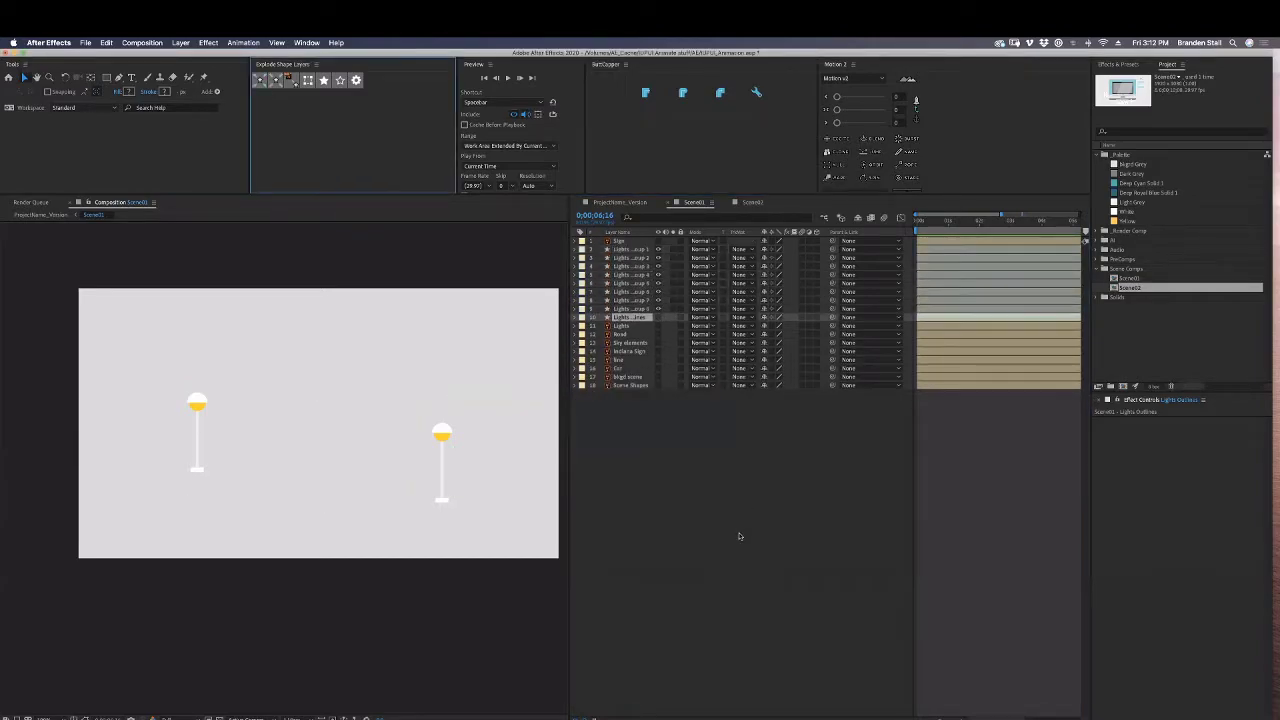
Delete the original Lights layer and the unexploded Lights Outlines layer.
{"action": "left_click", "coordinate": [623, 326]}
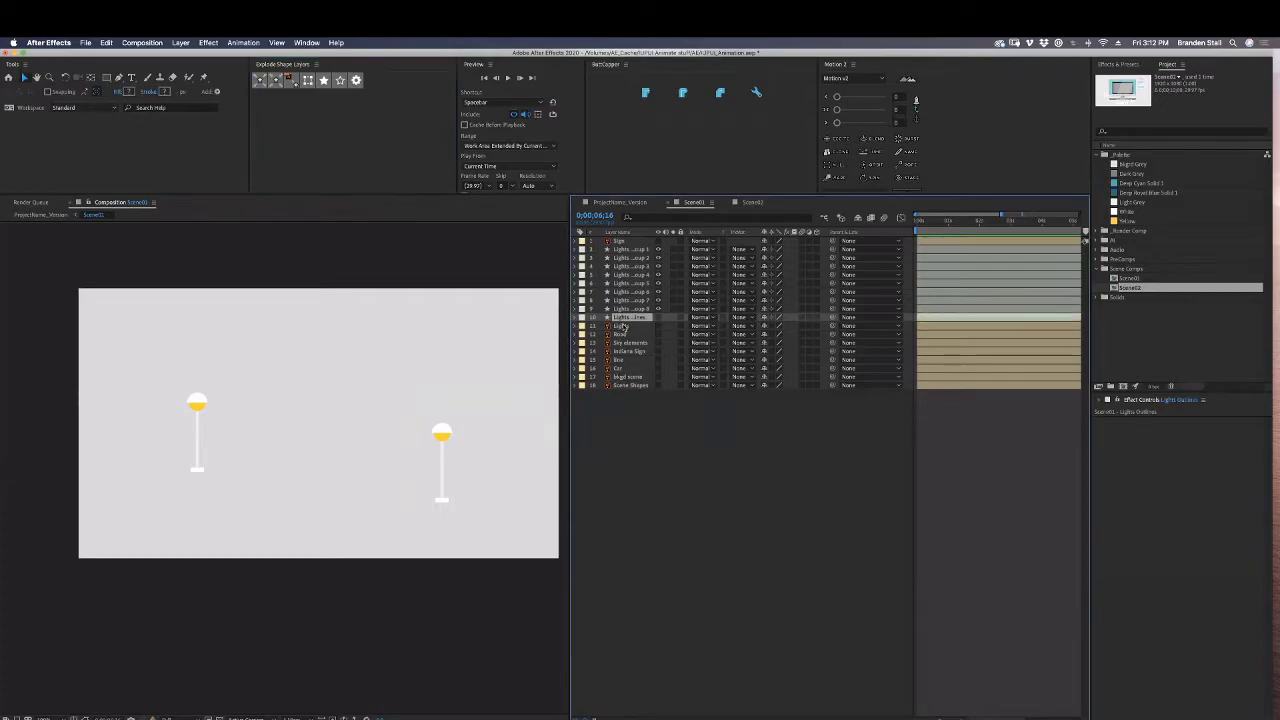
{"action": "key", "text": "Delete"}
{"action": "left_click", "coordinate": [632, 318]}
{"action": "key", "text": "Delete"}
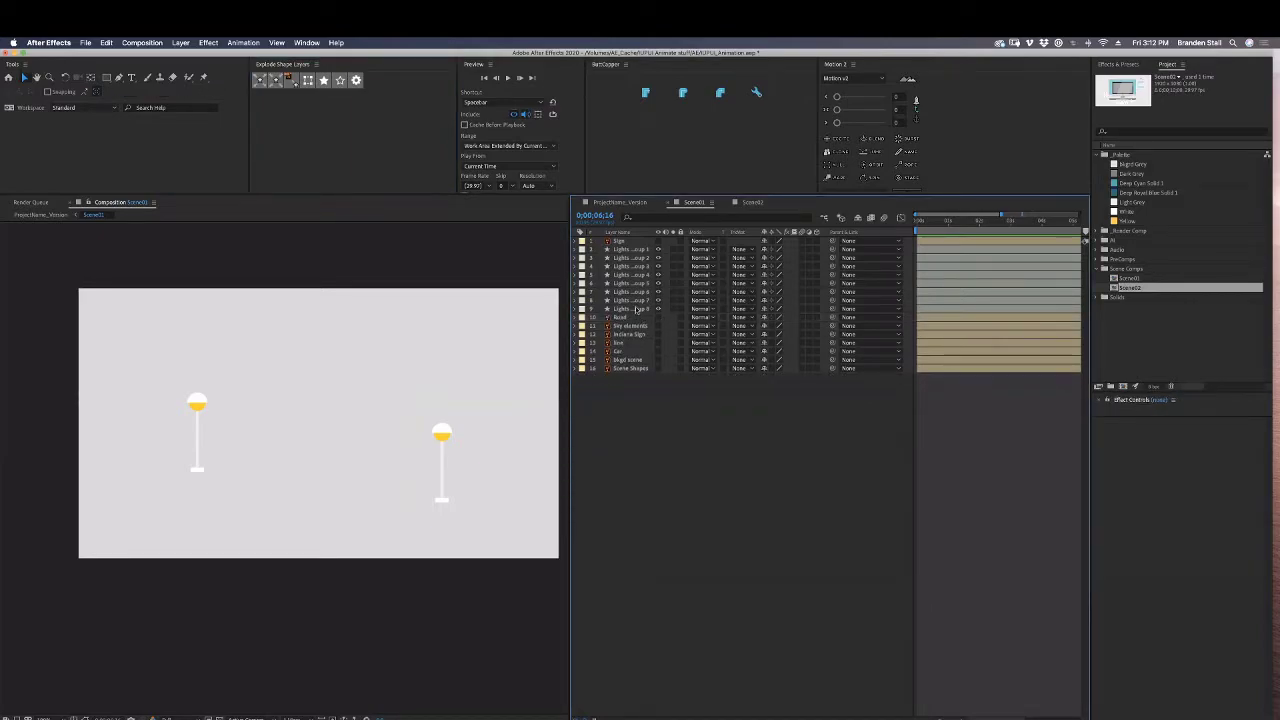
Step through the exploded lamp layers from Group 8 up to Group 4 to identify which part each one holds.
{"action": "left_click", "coordinate": [650, 310]}
{"action": "left_click", "coordinate": [636, 300]}
{"action": "left_click", "coordinate": [636, 291]}
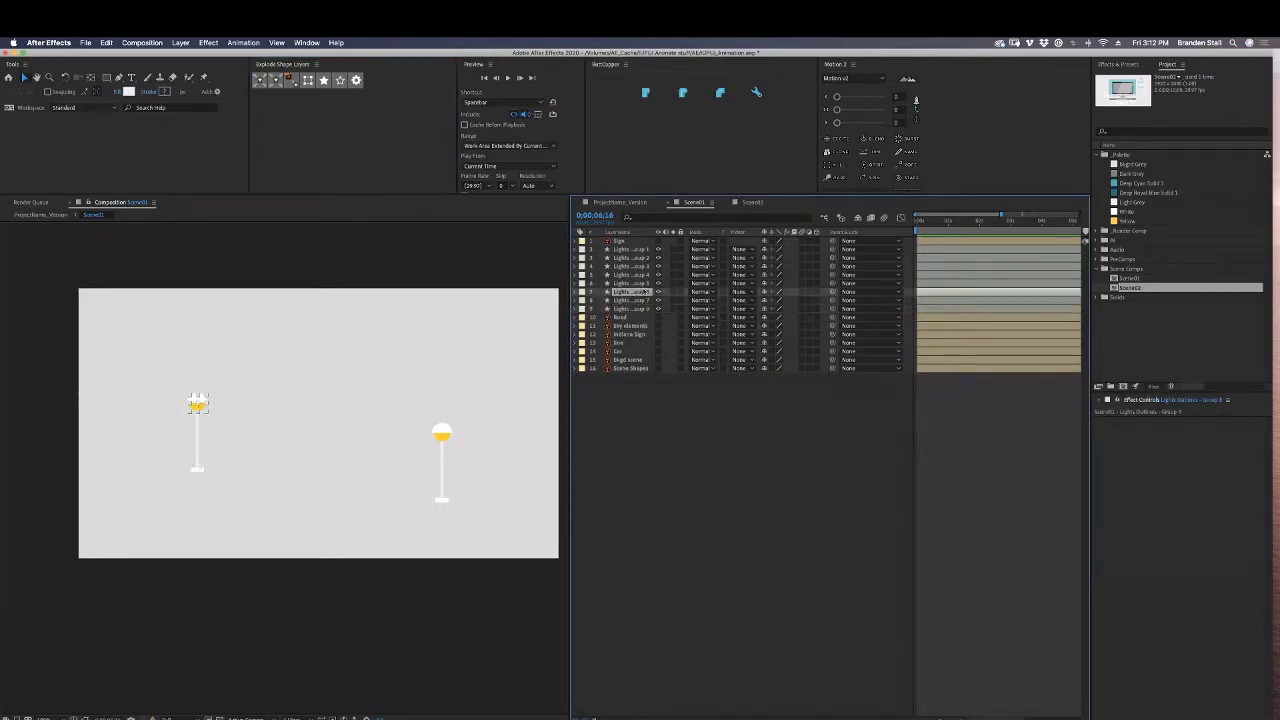
{"action": "left_click", "coordinate": [636, 283]}
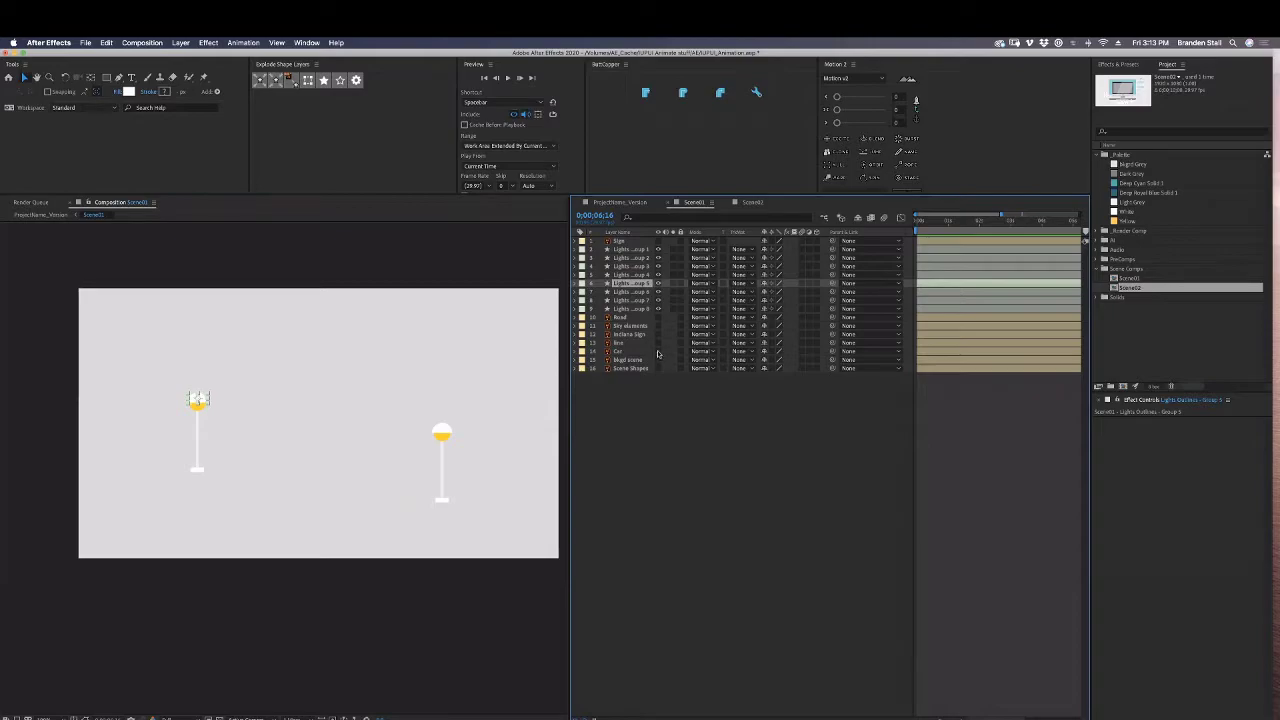
{"action": "left_click", "coordinate": [633, 275]}
Undo both layer deletions, and delete only the unexploded Lights Outlines layer.
{"action": "key", "text": "super+z"}
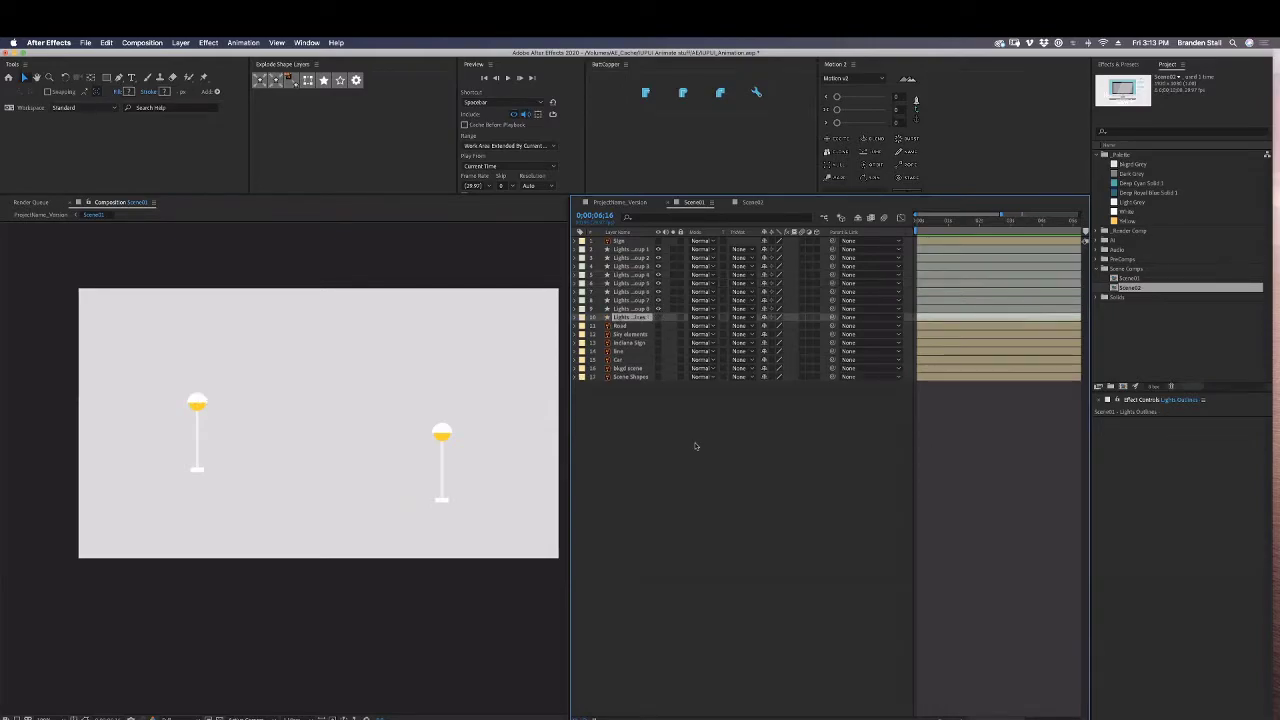
{"action": "key", "text": "super+z"}
{"action": "left_click", "coordinate": [695, 432]}
{"action": "left_click", "coordinate": [633, 318]}
{"action": "key", "text": "Delete"}
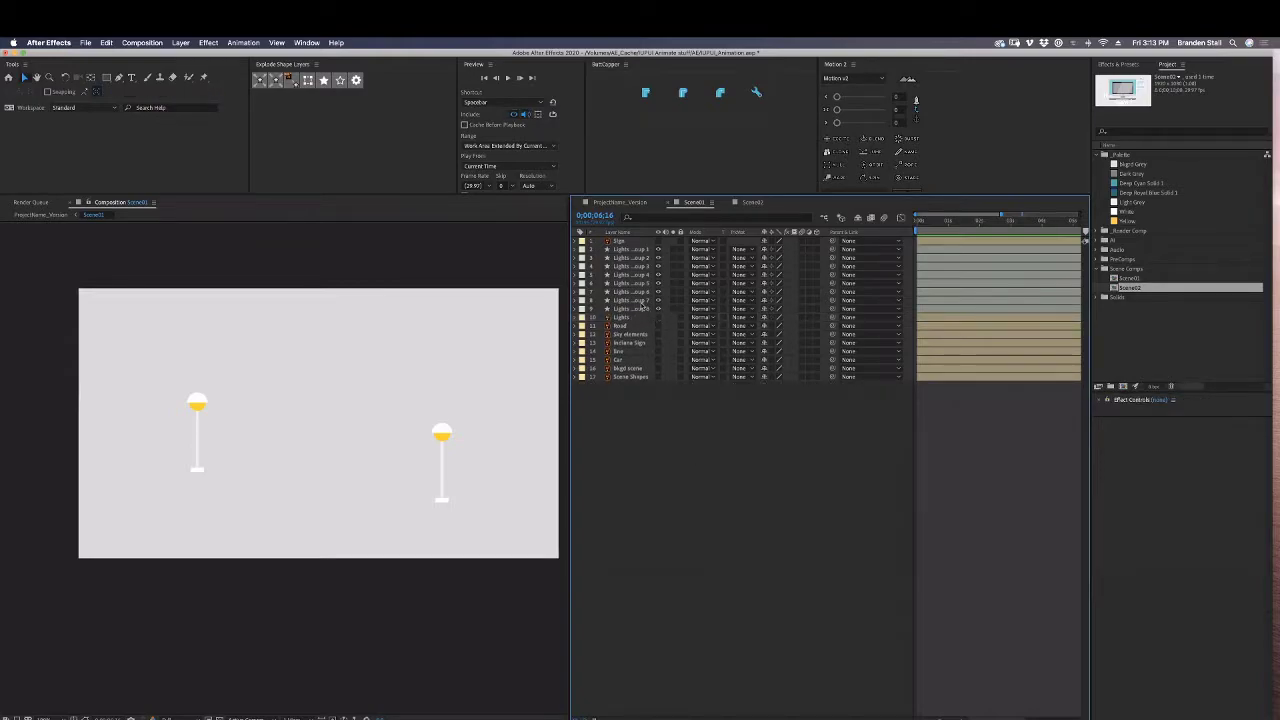
Check the exploded lamp layers and delete Groups 1 to 4, which form the right street lamp.
{"action": "left_click", "coordinate": [648, 309]}
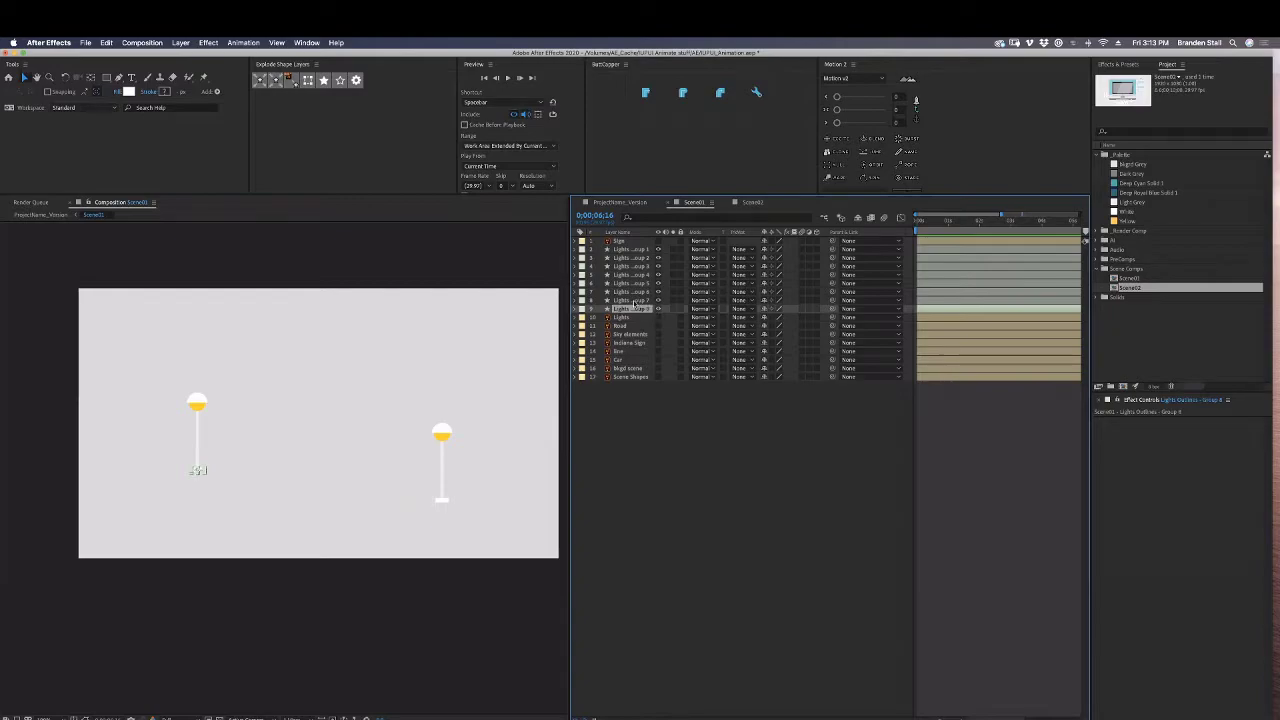
{"action": "left_click", "coordinate": [645, 301]}
{"action": "left_click", "coordinate": [647, 292]}
{"action": "left_click", "coordinate": [650, 284]}
{"action": "left_click", "coordinate": [652, 276]}
{"action": "left_click", "coordinate": [640, 250], "text": "shift"}
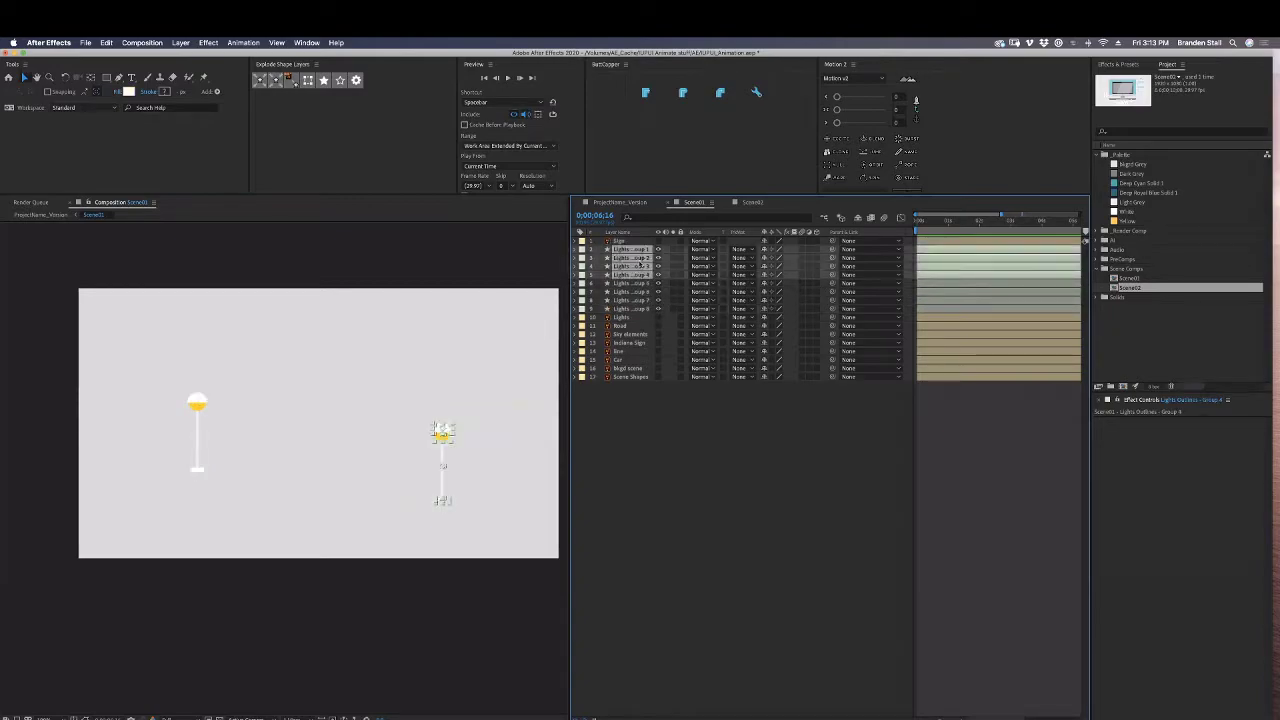
{"action": "key", "text": "Delete"}
Keyframe the Scale of the remaining lamp's base, Group 8, so its width grows from nothing to 100% over about the first second.
{"action": "left_click", "coordinate": [640, 275]}
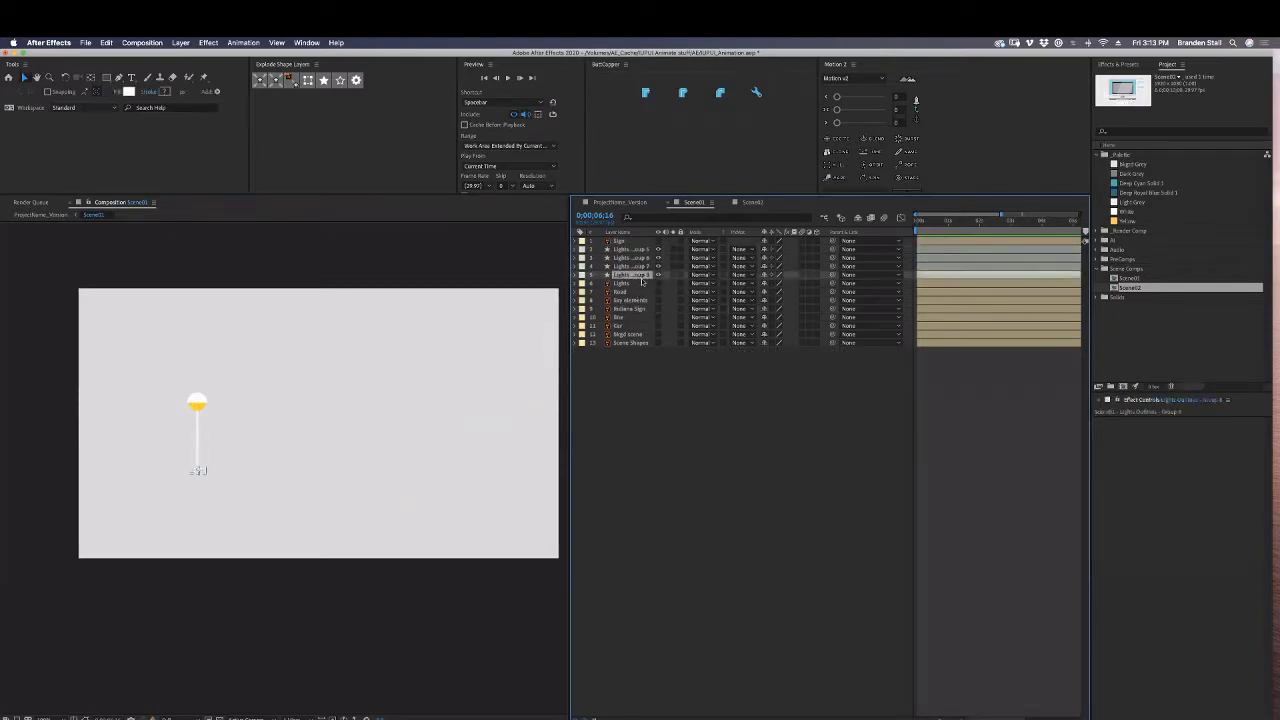
{"action": "key", "text": "period"}
{"action": "left_click_drag", "start_coordinate": [322, 454], "coordinate": [540, 460]}
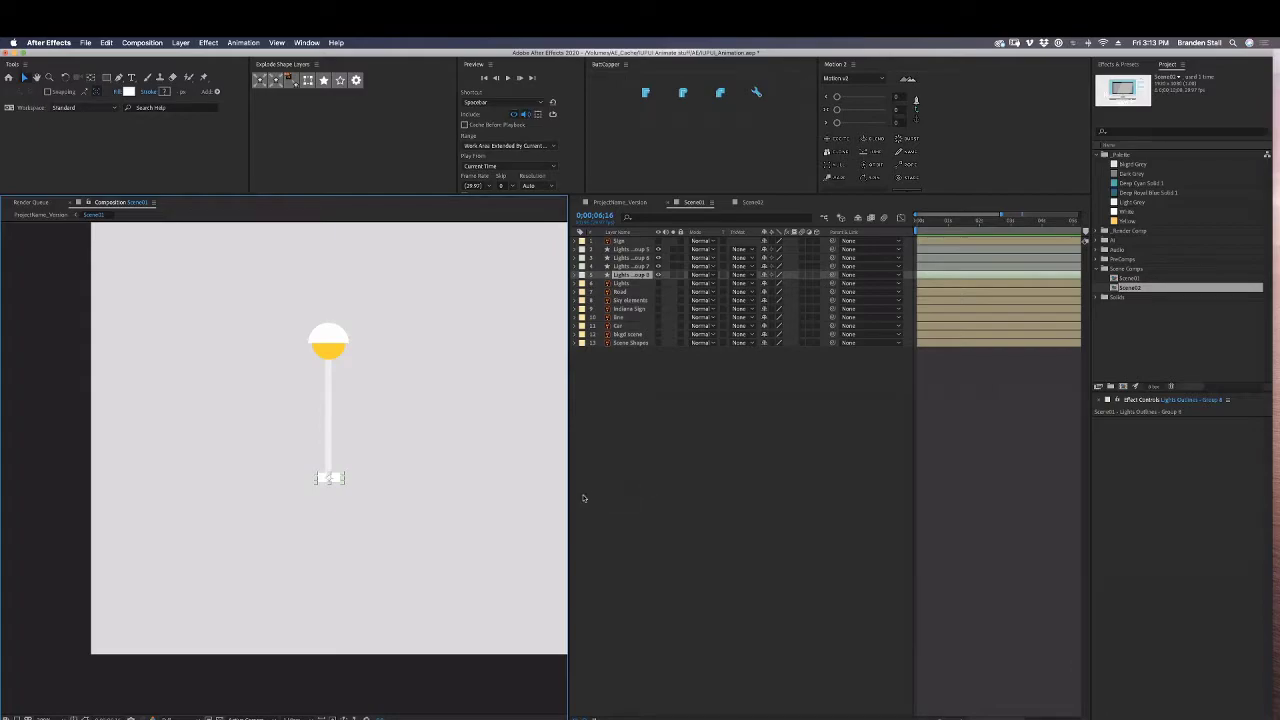
{"action": "key", "text": "period"}
{"action": "left_click_drag", "start_coordinate": [461, 459], "coordinate": [445, 499]}
{"action": "left_click", "coordinate": [655, 514]}
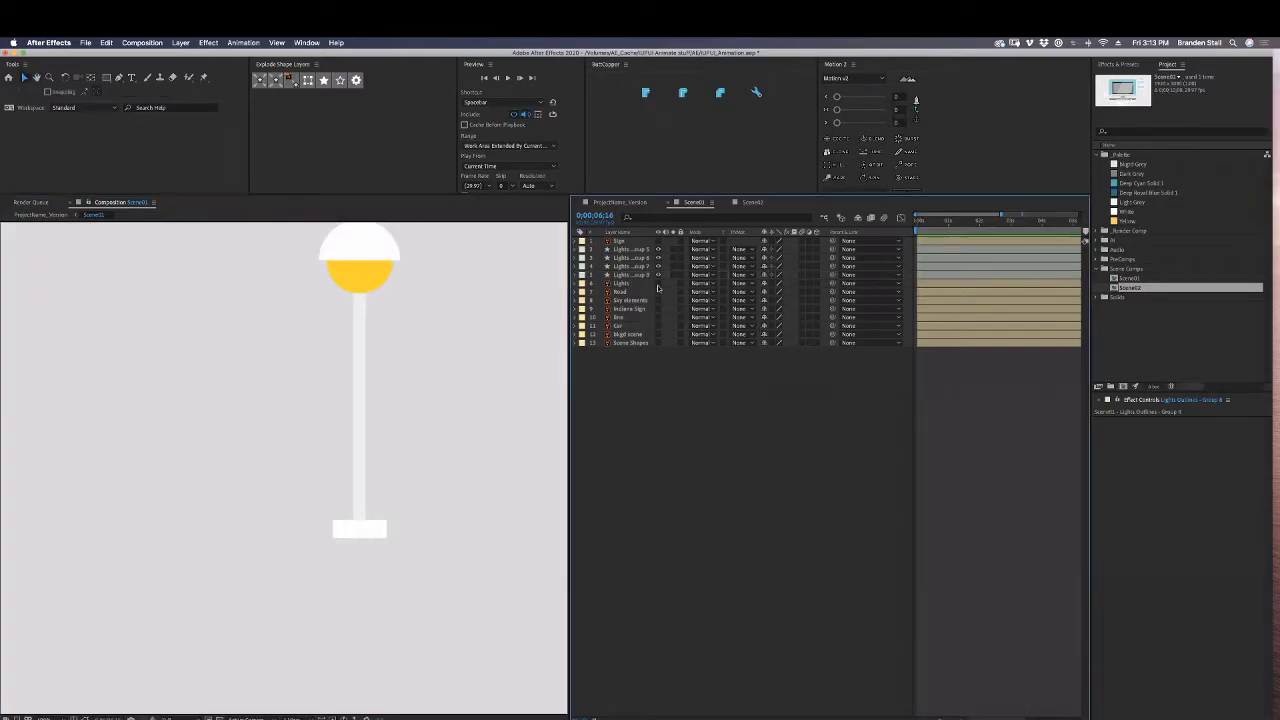
{"action": "left_click", "coordinate": [638, 275]}
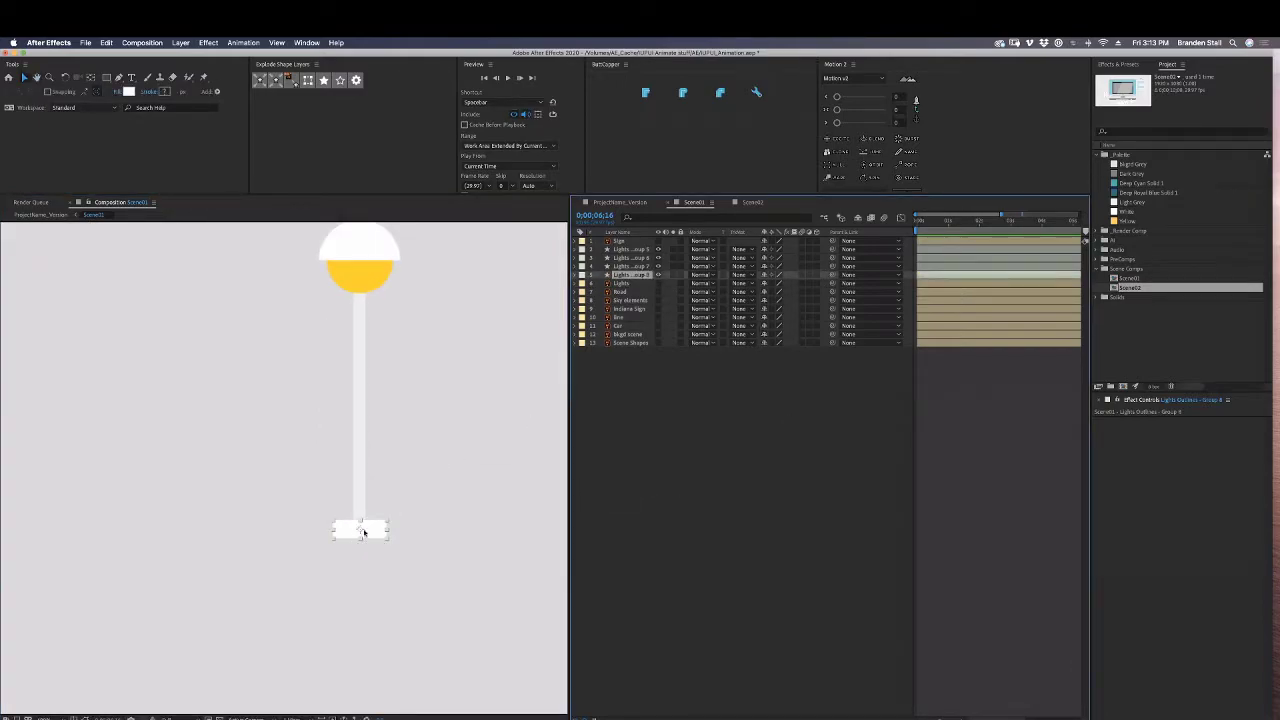
{"action": "key", "text": "s"}
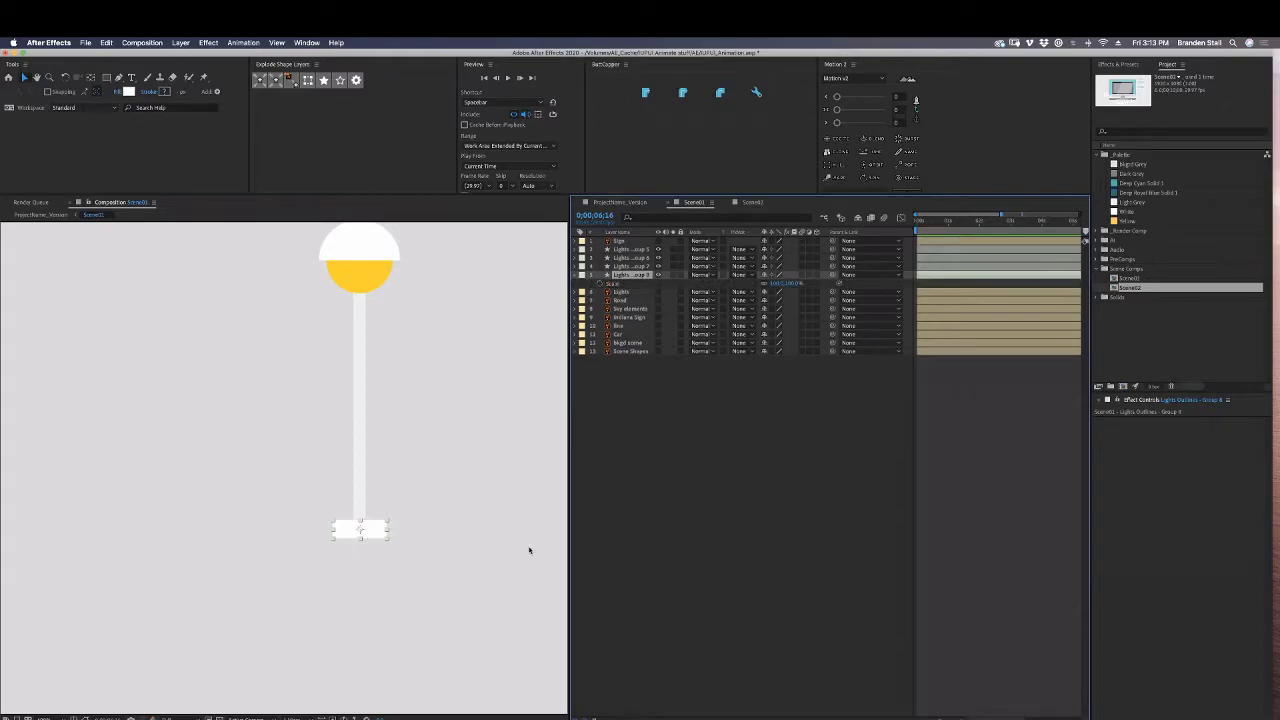
{"action": "left_click_drag", "start_coordinate": [922, 222], "coordinate": [906, 224]}
{"action": "left_click", "coordinate": [600, 284]}
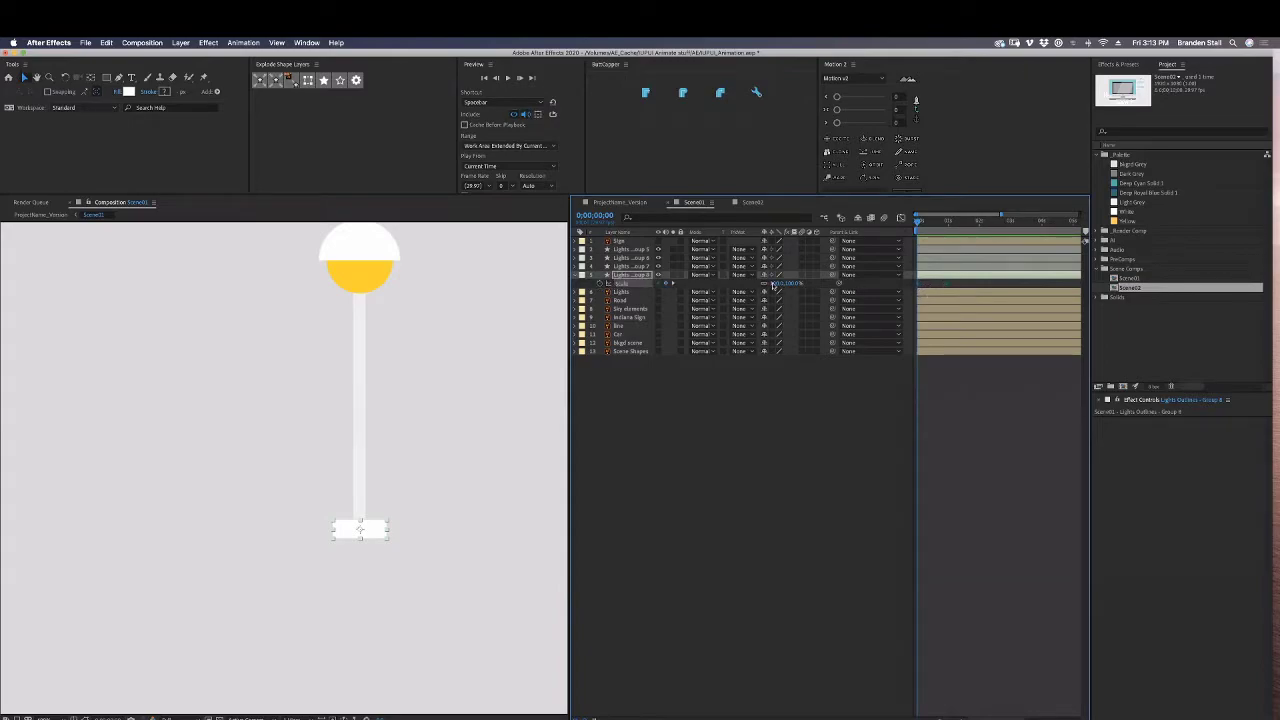
{"action": "left_click_drag", "start_coordinate": [772, 285], "coordinate": [783, 288]}
{"action": "left_click", "coordinate": [851, 528]}
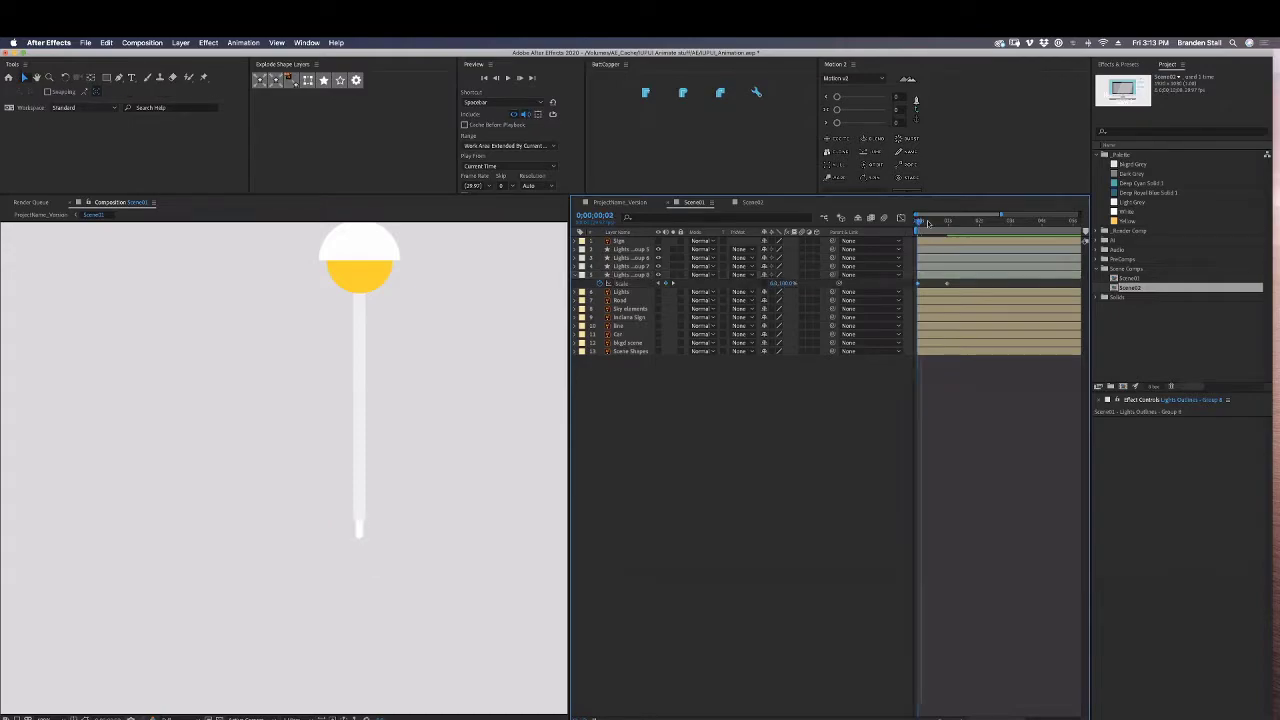
{"action": "left_click_drag", "start_coordinate": [918, 221], "coordinate": [940, 241]}
Add a Scale keyframe at the first frame for the lamp's pole, Group 7, and move on to frame 29.
{"action": "left_click", "coordinate": [630, 266]}
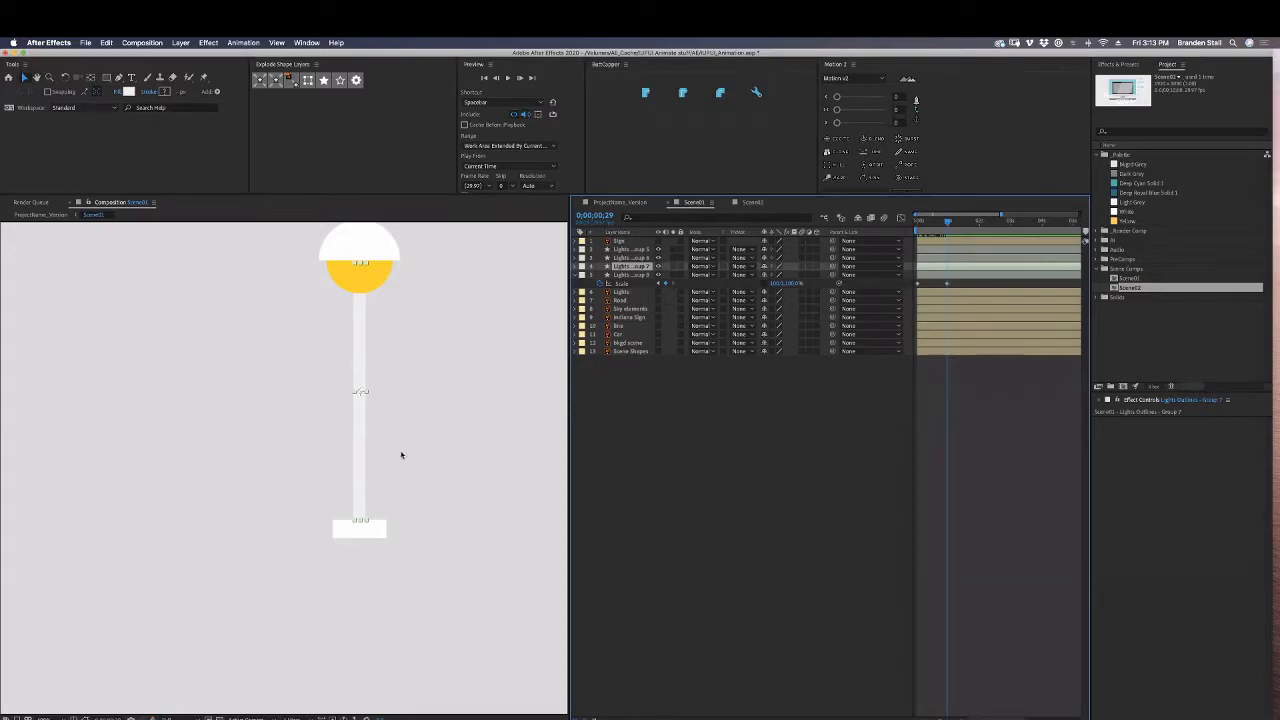
{"action": "left_click", "coordinate": [916, 222]}
{"action": "key", "text": "space"}
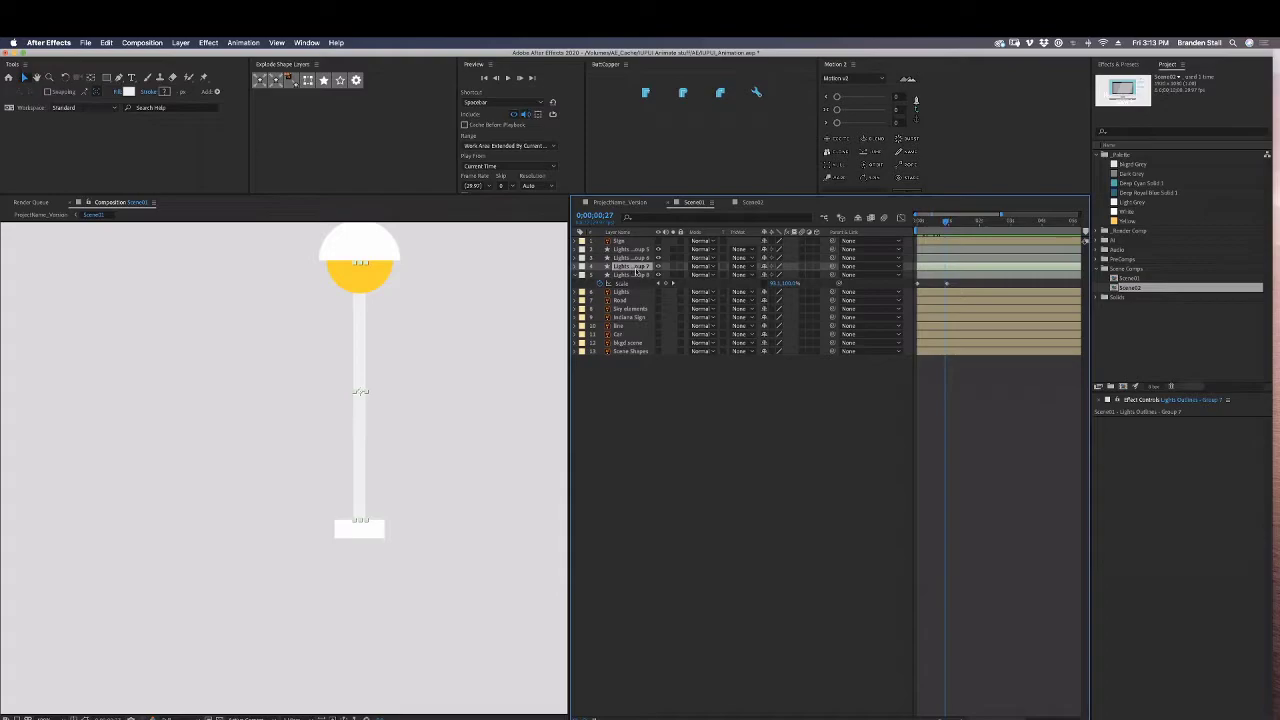
{"action": "key", "text": "s"}
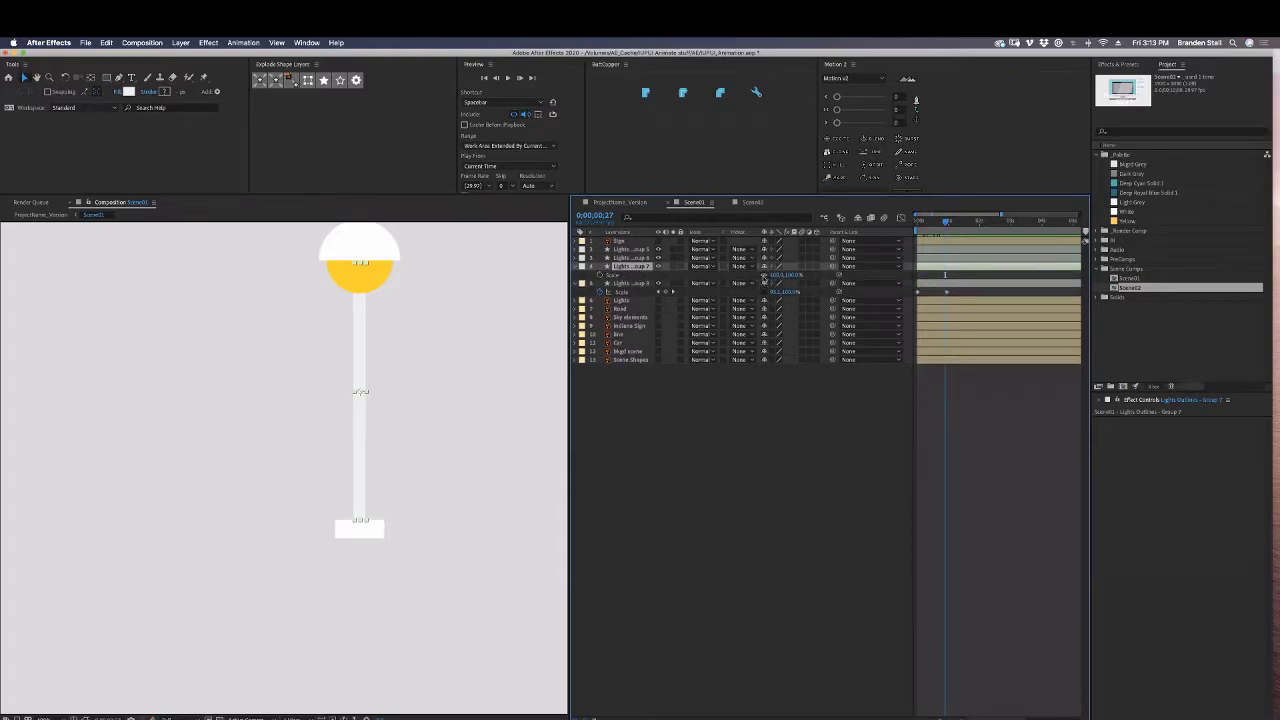
{"action": "left_click", "coordinate": [600, 275]}
{"action": "left_click_drag", "start_coordinate": [944, 275], "coordinate": [918, 278]}
{"action": "mouse_move", "coordinate": [945, 222]}
{"action": "left_mouse_down"}
{"action": "mouse_move", "coordinate": [922, 222]}
{"action": "mouse_move", "coordinate": [947, 222]}
{"action": "left_mouse_up"}
{"action": "mouse_move", "coordinate": [797, 276]}
{"action": "left_mouse_down"}
{"action": "mouse_move", "coordinate": [755, 294]}
{"action": "mouse_move", "coordinate": [796, 280]}
{"action": "left_mouse_up"}
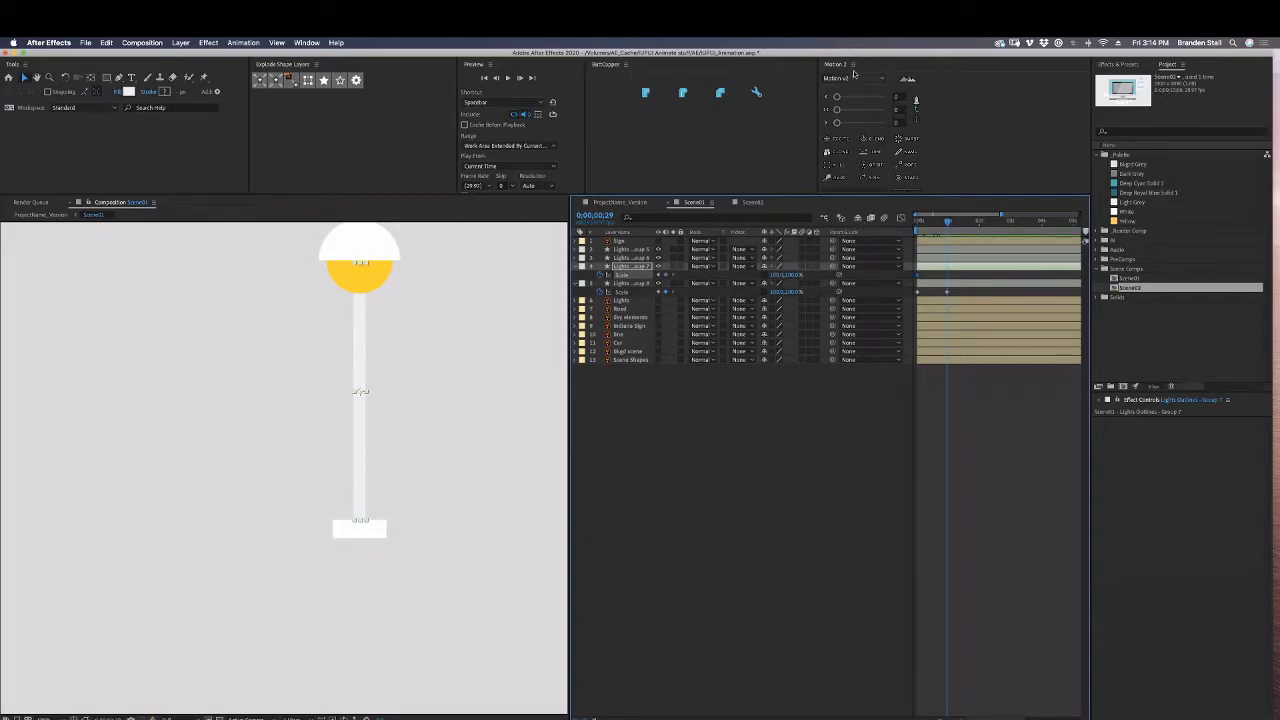
Set the pole's anchor point to its bottom centre with Motion 2.
{"action": "left_click", "coordinate": [915, 112]}
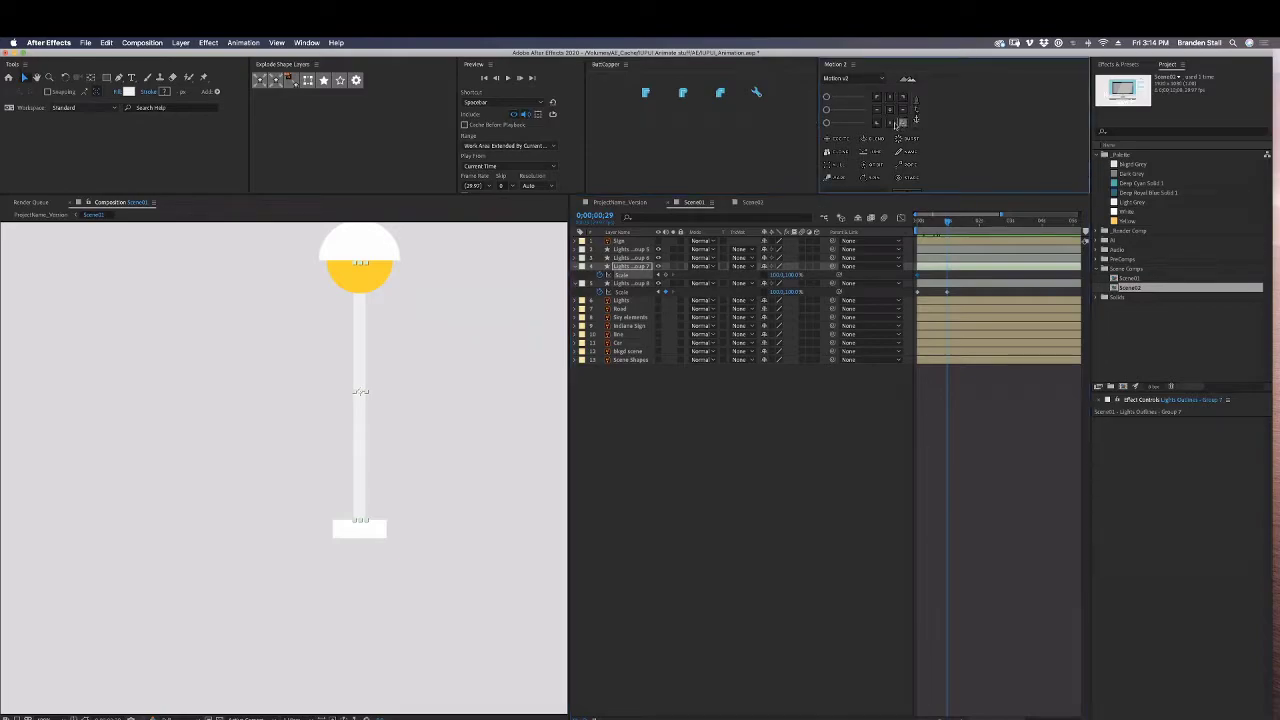
{"action": "left_click", "coordinate": [891, 122]}
{"action": "left_click", "coordinate": [890, 98]}
{"action": "left_click", "coordinate": [877, 98]}
{"action": "left_click", "coordinate": [877, 123]}
{"action": "left_click", "coordinate": [889, 96]}
{"action": "left_click", "coordinate": [889, 122]}
Set the pole's vertical Scale to 0% at frame 29 and preview its height animation.
{"action": "left_click_drag", "start_coordinate": [776, 275], "coordinate": [789, 275]}
{"action": "left_click", "coordinate": [789, 275]}
{"action": "type", "text": "00"}
{"action": "key", "text": "Return"}
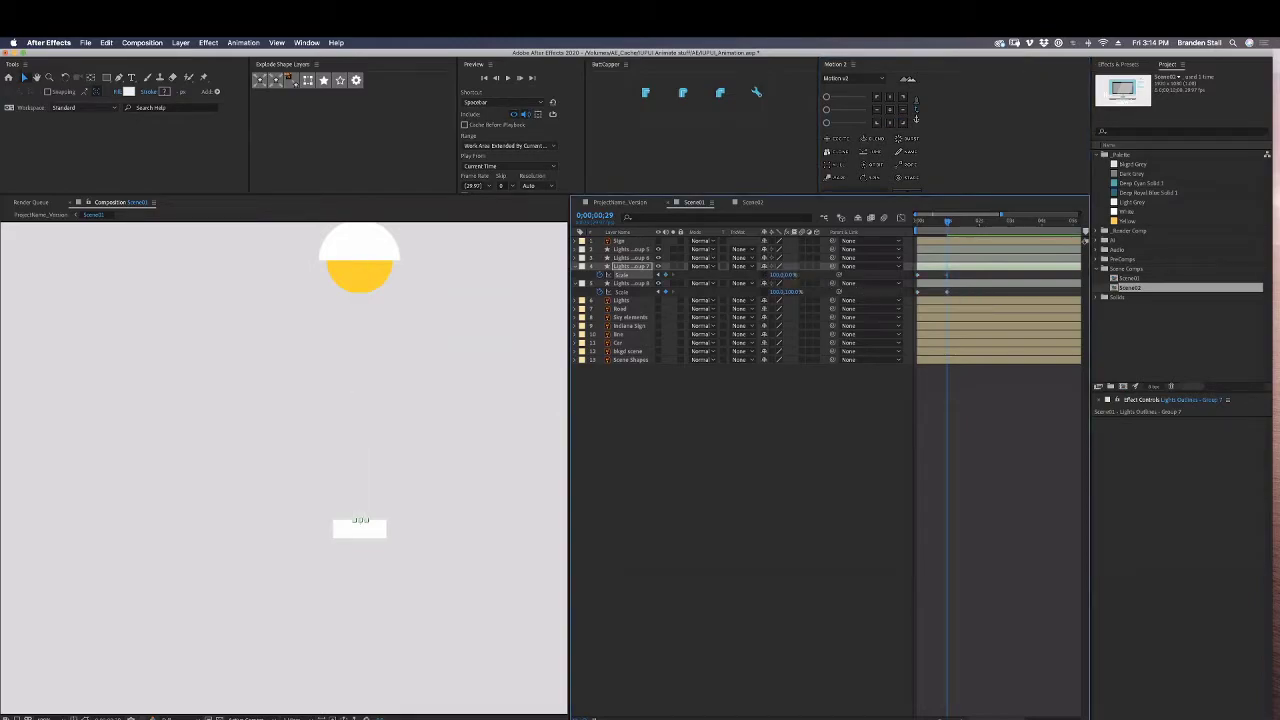
{"action": "key", "text": "F2"}
{"action": "key", "text": "space"}
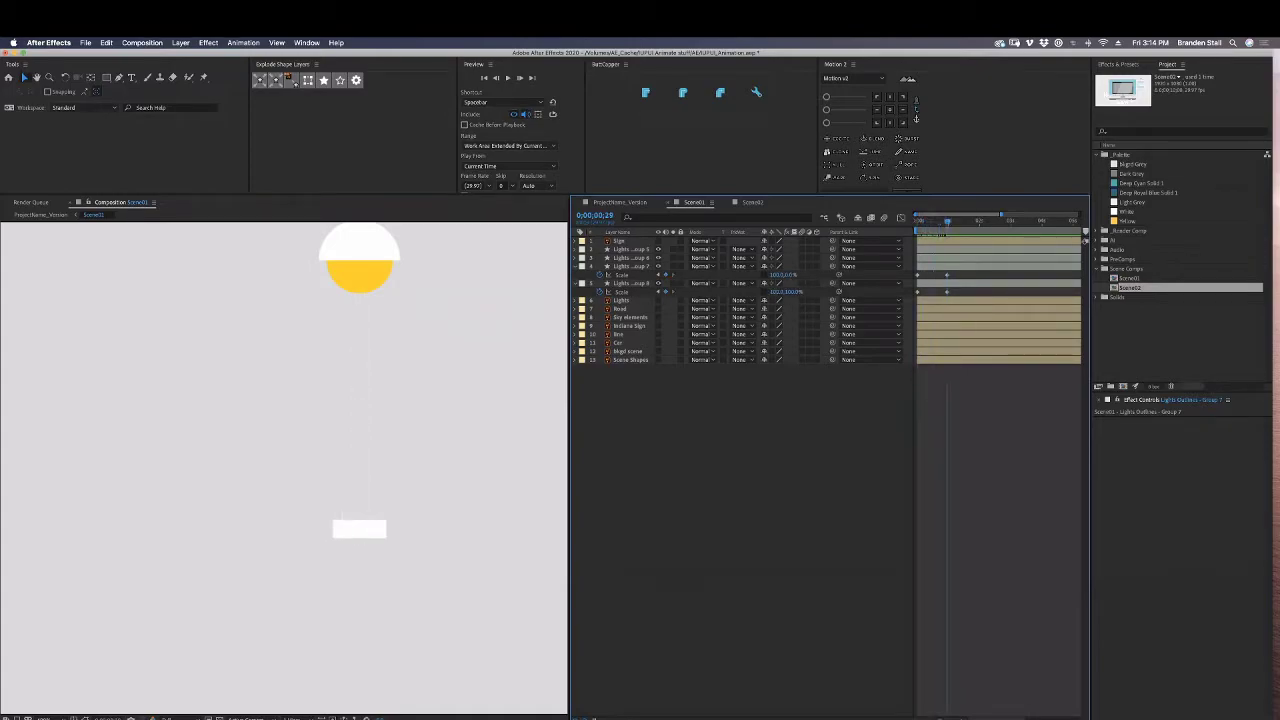
Time-reverse the pole's two Scale keyframes so it grows upward from nothing.
{"action": "left_click", "coordinate": [622, 275]}
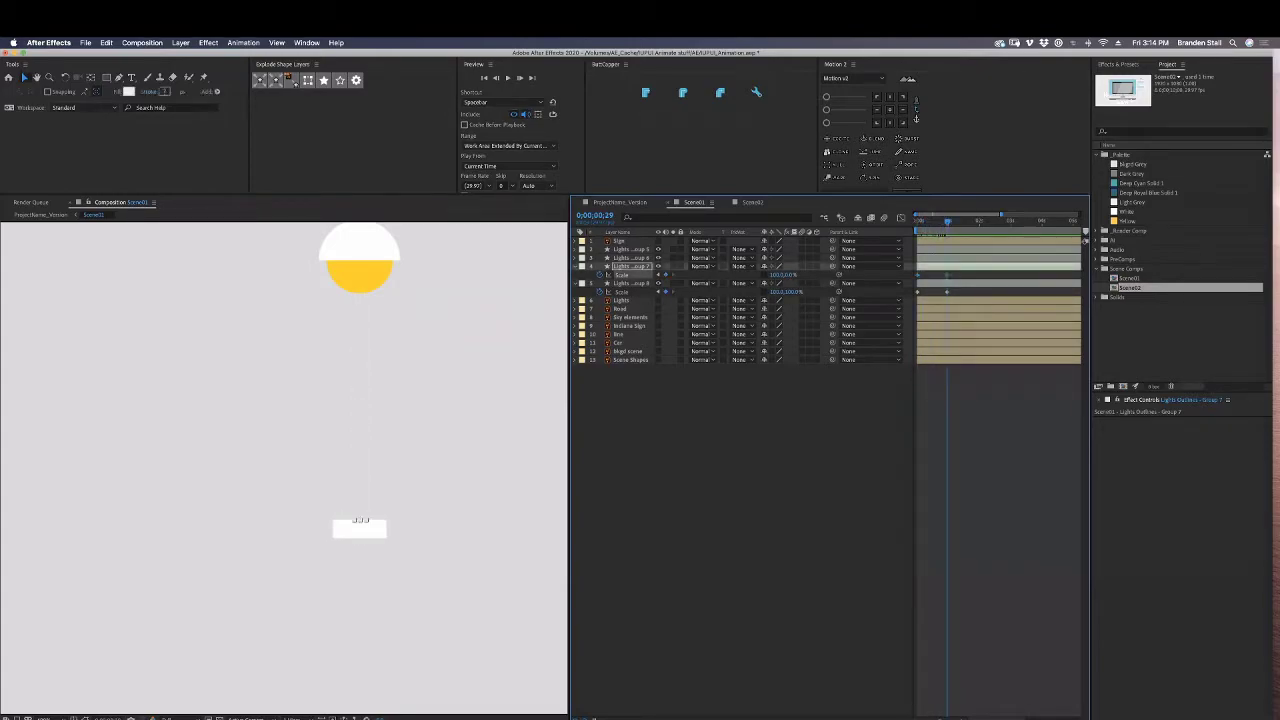
{"action": "right_click", "coordinate": [918, 276]}
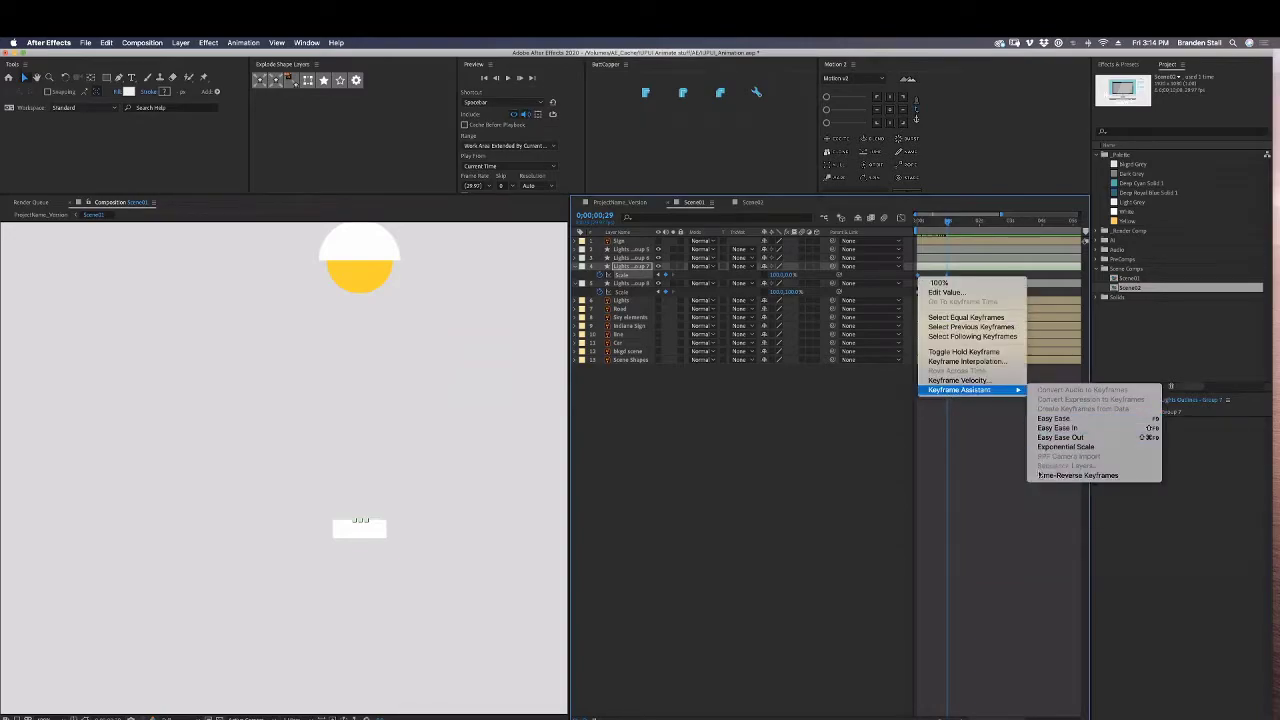
{"action": "left_click", "coordinate": [1010, 484]}
{"action": "left_click_drag", "start_coordinate": [924, 227], "coordinate": [948, 228]}
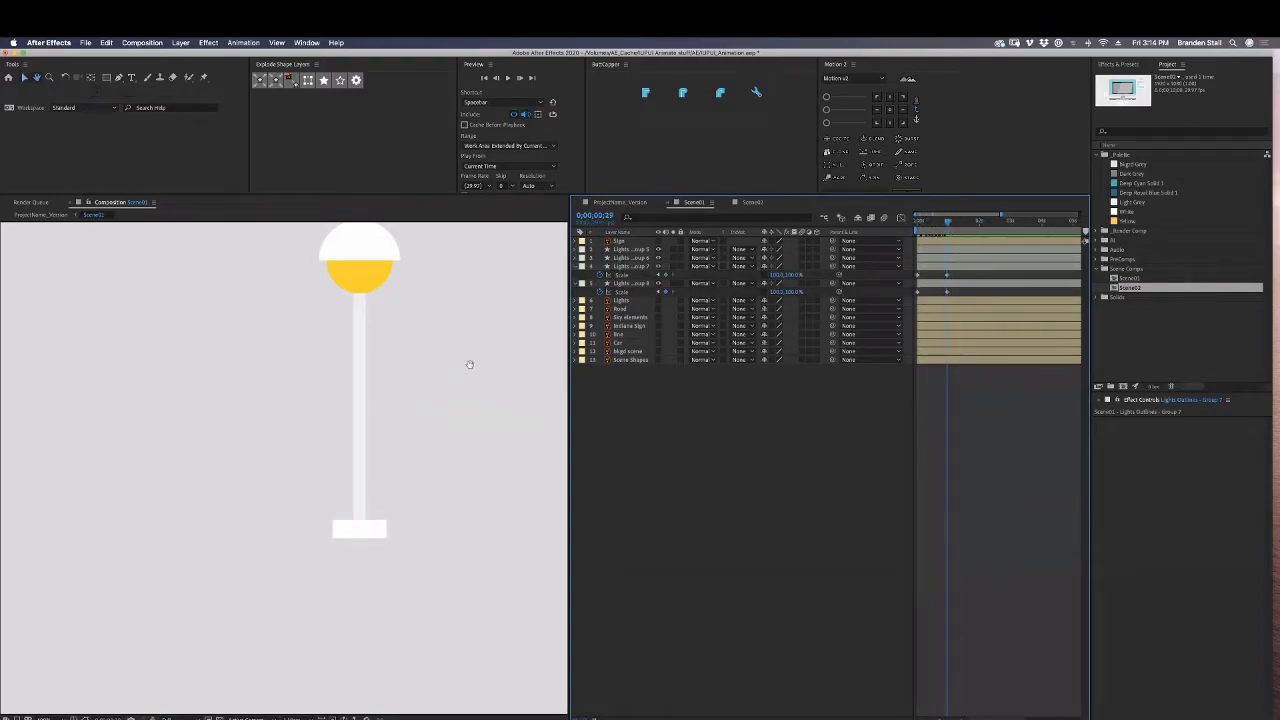
Keyframe the Scale of the yellow bulb, Group 6, from 0% to 100% over the first 29 frames.
{"action": "left_click", "coordinate": [469, 363]}
{"action": "left_click", "coordinate": [630, 258]}
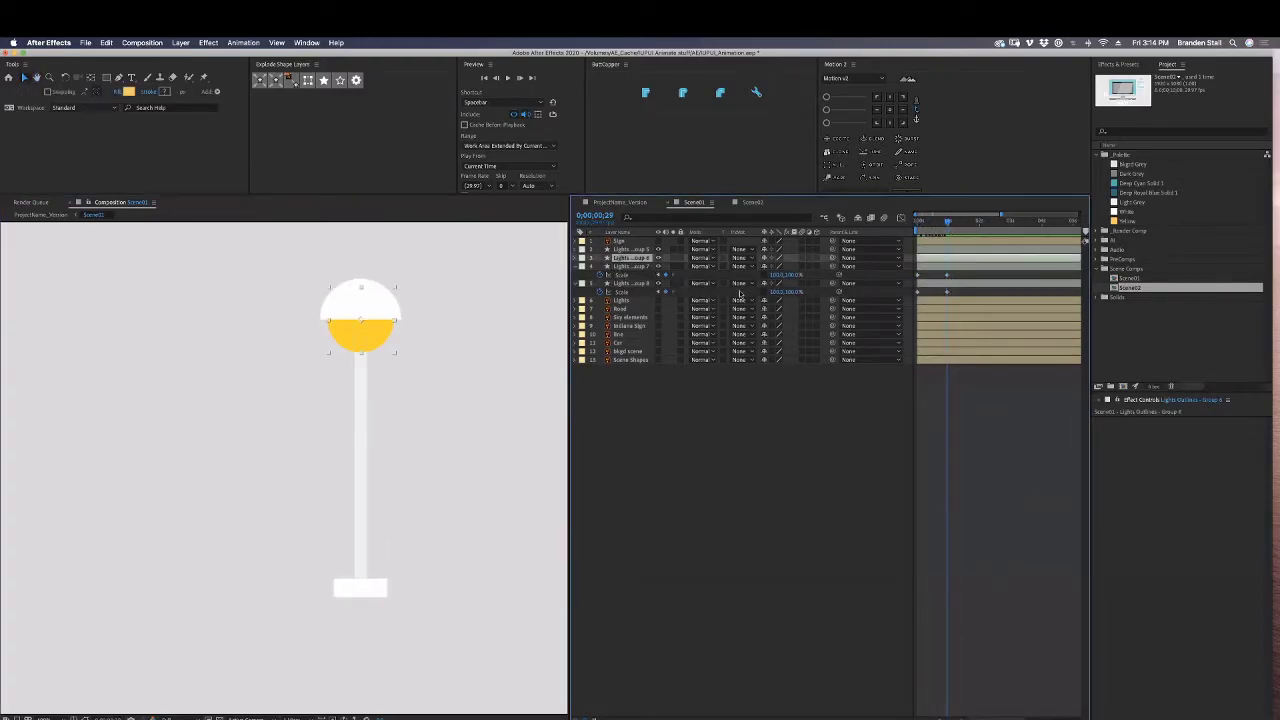
{"action": "key", "text": "s"}
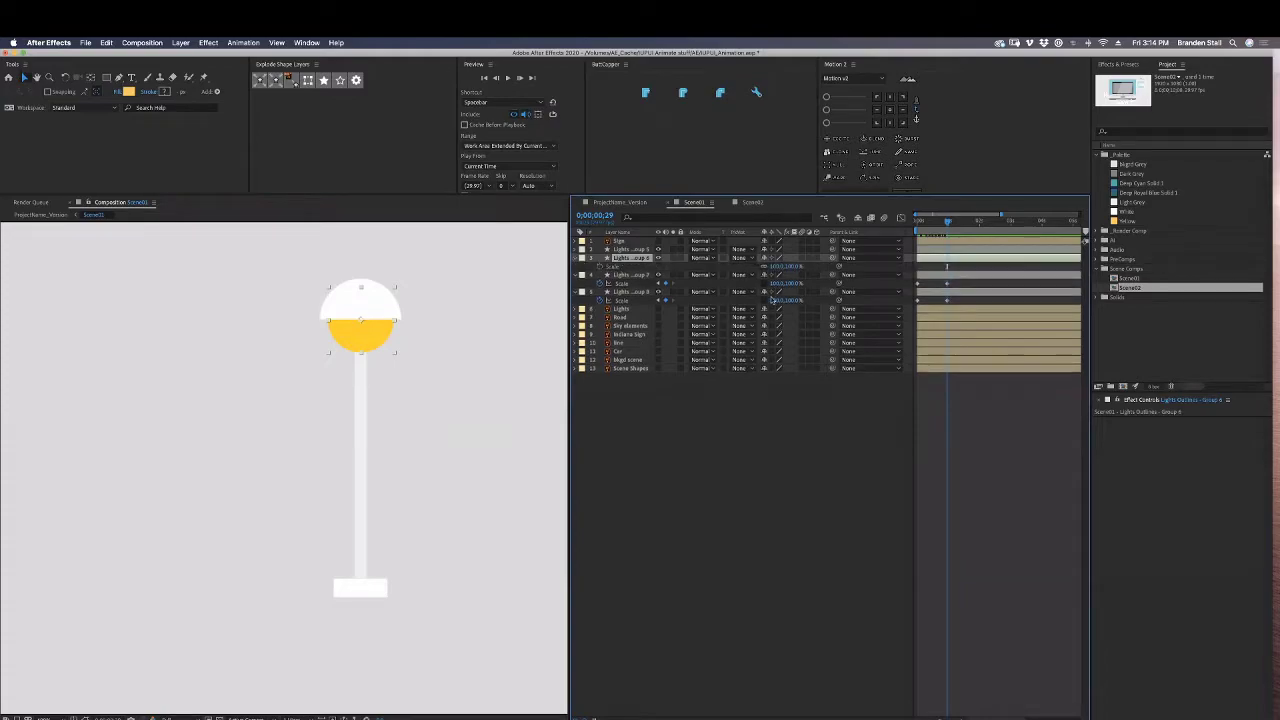
{"action": "mouse_move", "coordinate": [932, 224]}
{"action": "left_mouse_down"}
{"action": "mouse_move", "coordinate": [914, 226]}
{"action": "mouse_move", "coordinate": [947, 228]}
{"action": "left_mouse_up"}
{"action": "left_click", "coordinate": [795, 267]}
{"action": "type", "text": "0"}
{"action": "left_click", "coordinate": [849, 422]}
Parent the white lamp cap, Group 5, to the yellow bulb, Group 6.
{"action": "left_click", "coordinate": [946, 252]}
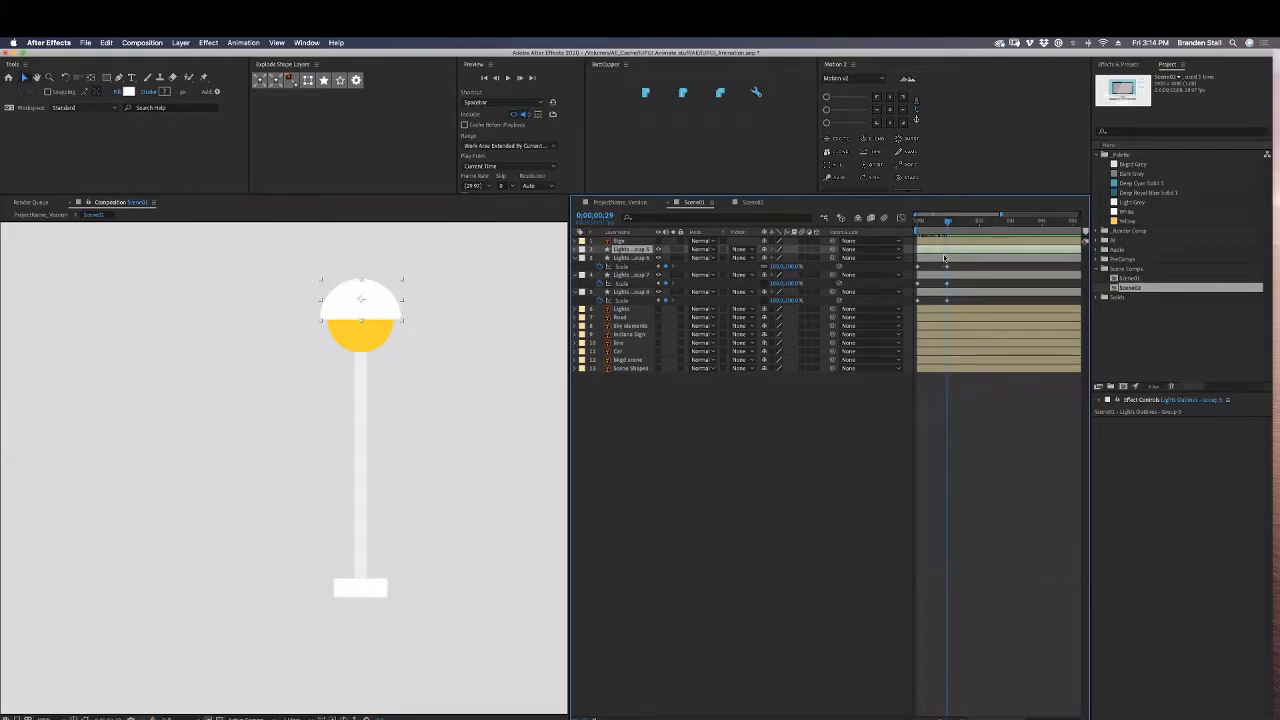
{"action": "left_click_drag", "start_coordinate": [831, 250], "coordinate": [640, 257]}
{"action": "mouse_move", "coordinate": [942, 222]}
{"action": "left_mouse_down"}
{"action": "mouse_move", "coordinate": [912, 226]}
{"action": "mouse_move", "coordinate": [956, 226]}
{"action": "mouse_move", "coordinate": [912, 226]}
{"action": "mouse_move", "coordinate": [946, 232]}
{"action": "left_mouse_up"}
Try easing all Scale keyframes of the bulb, pole and base with Motion 2, and preview the motion.
{"action": "left_click", "coordinate": [954, 267]}
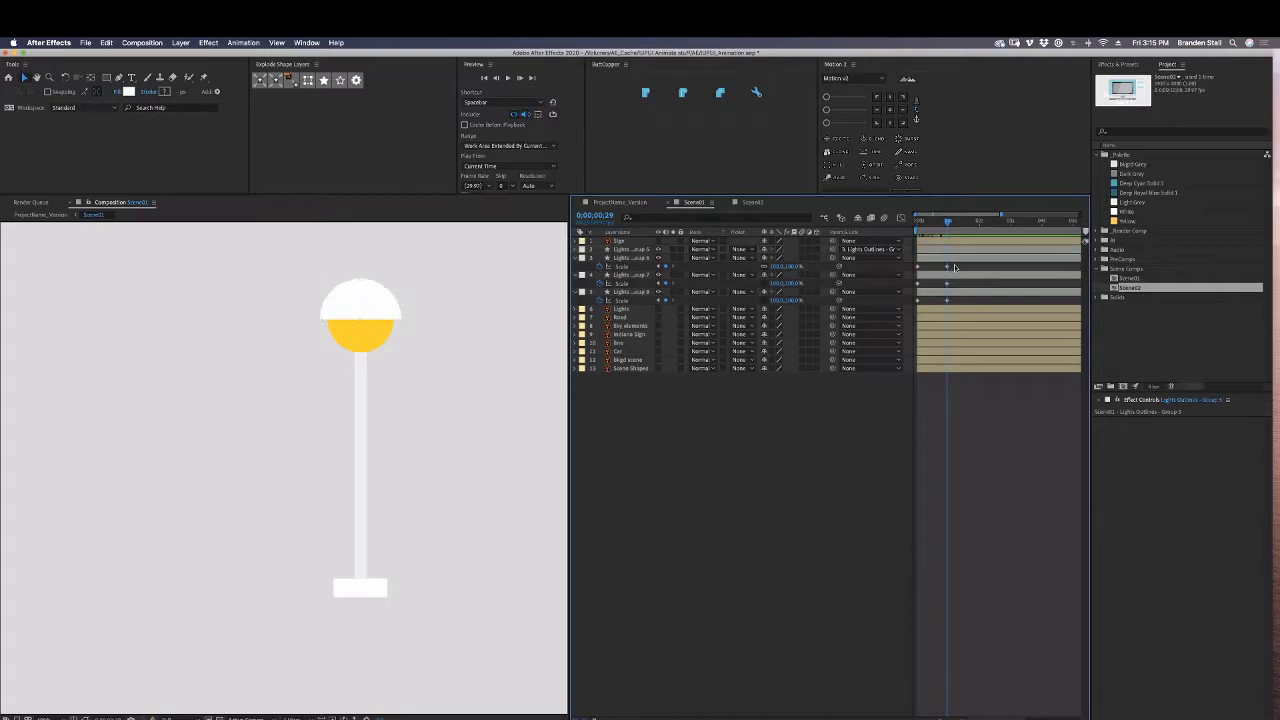
{"action": "left_click_drag", "start_coordinate": [955, 267], "coordinate": [914, 310]}
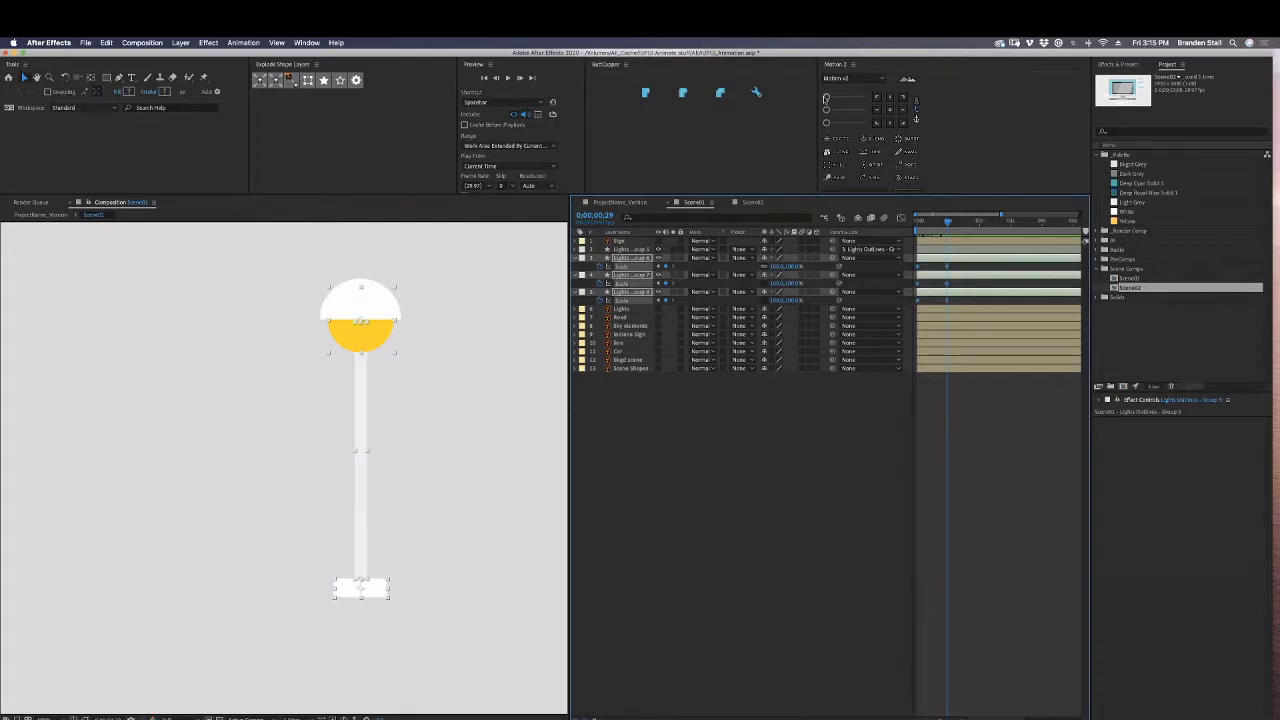
{"action": "left_click_drag", "start_coordinate": [826, 98], "coordinate": [838, 98]}
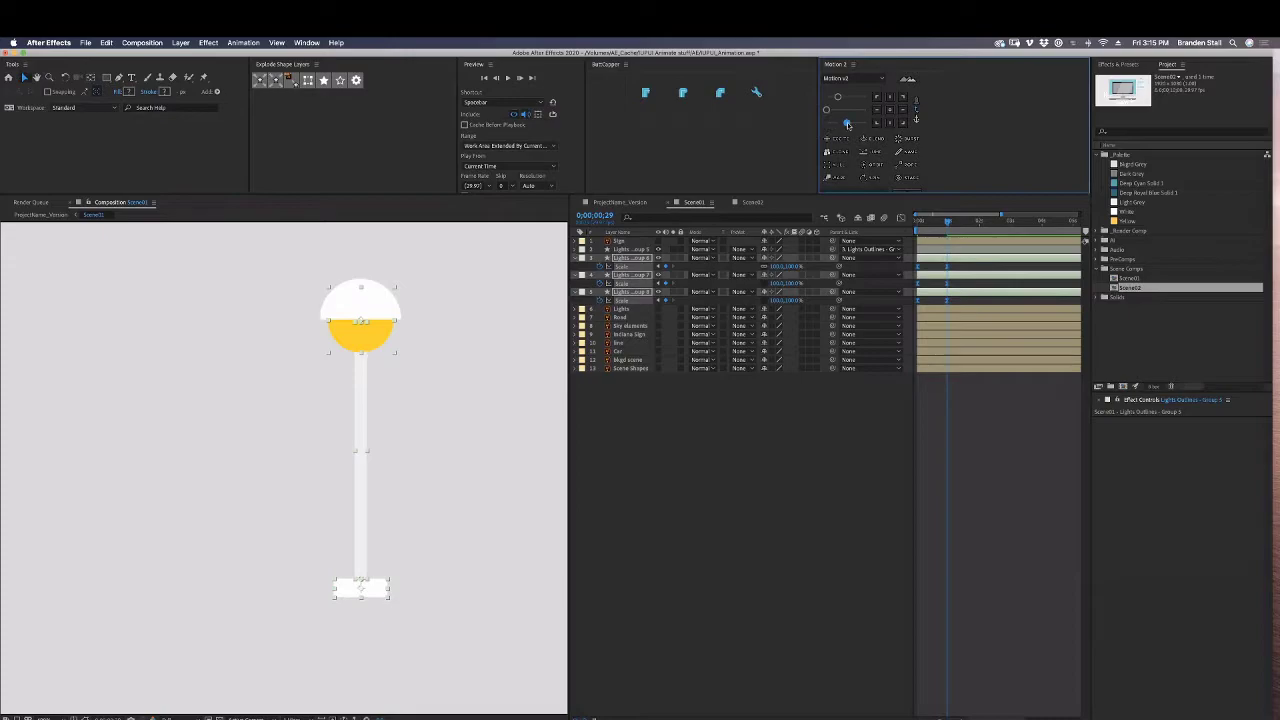
{"action": "left_click_drag", "start_coordinate": [938, 224], "coordinate": [914, 224]}
{"action": "key", "text": "space"}
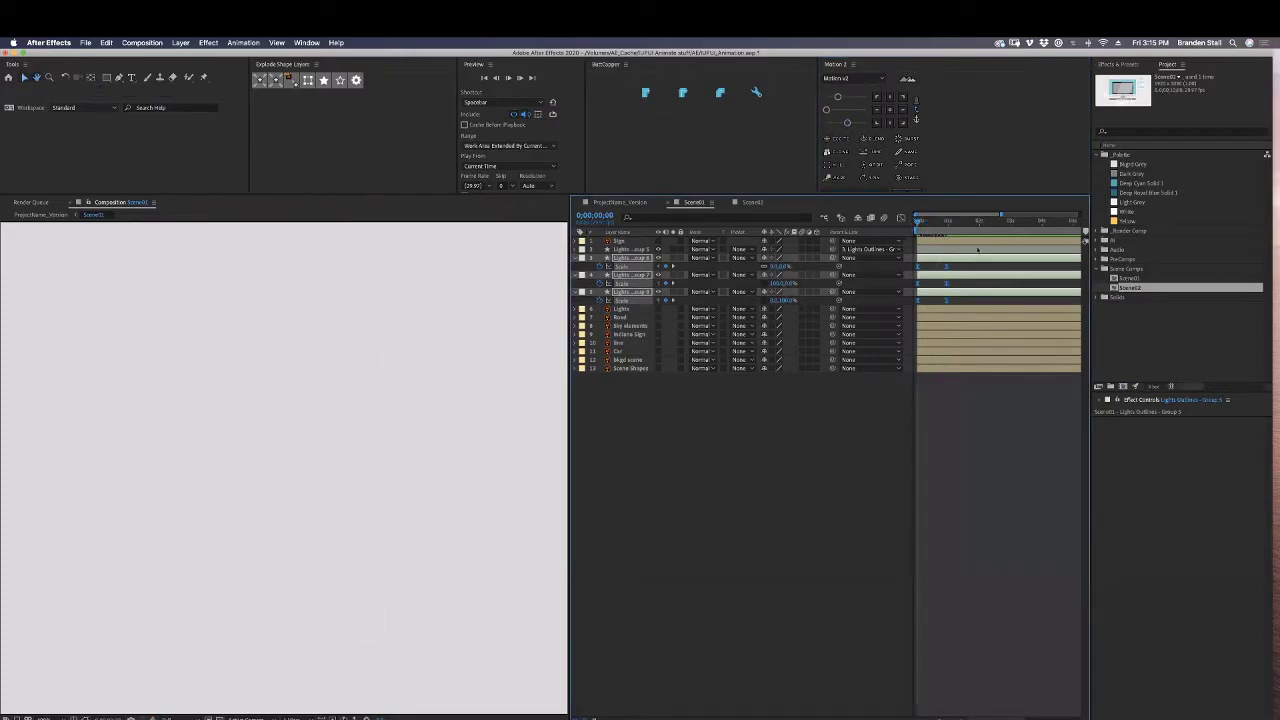
{"action": "key", "text": "space"}
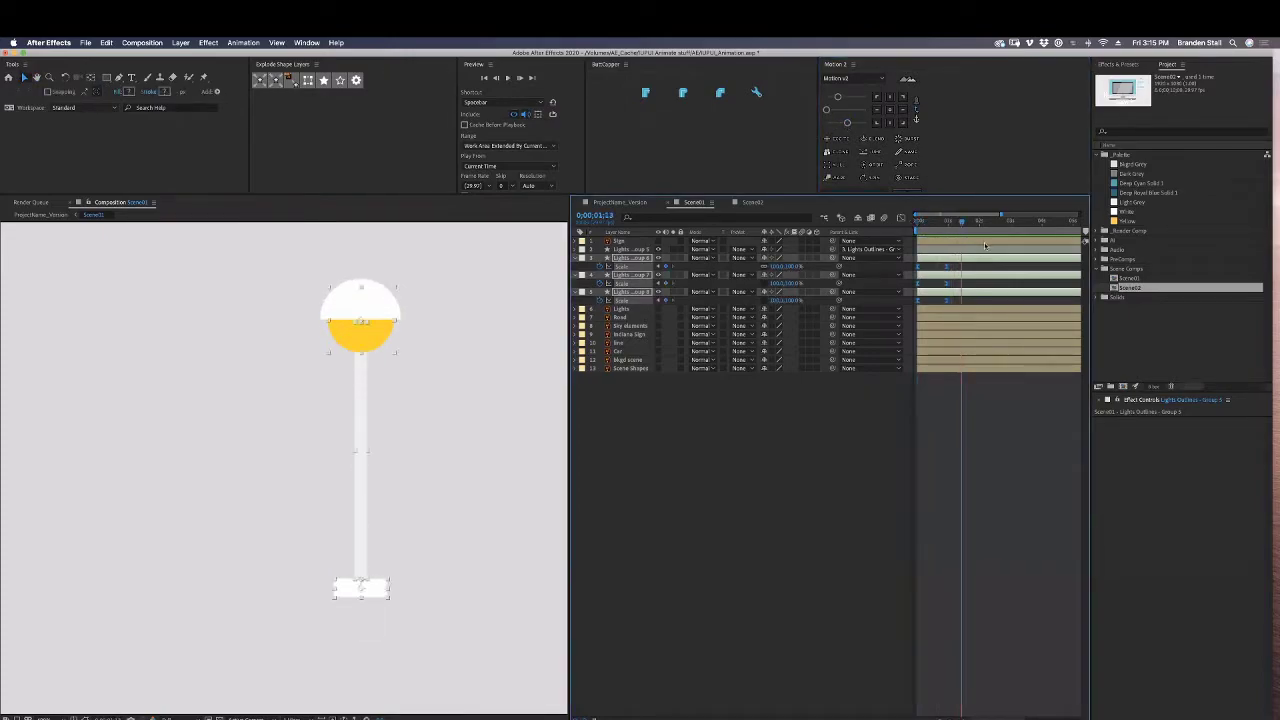
{"action": "key", "text": "space"}
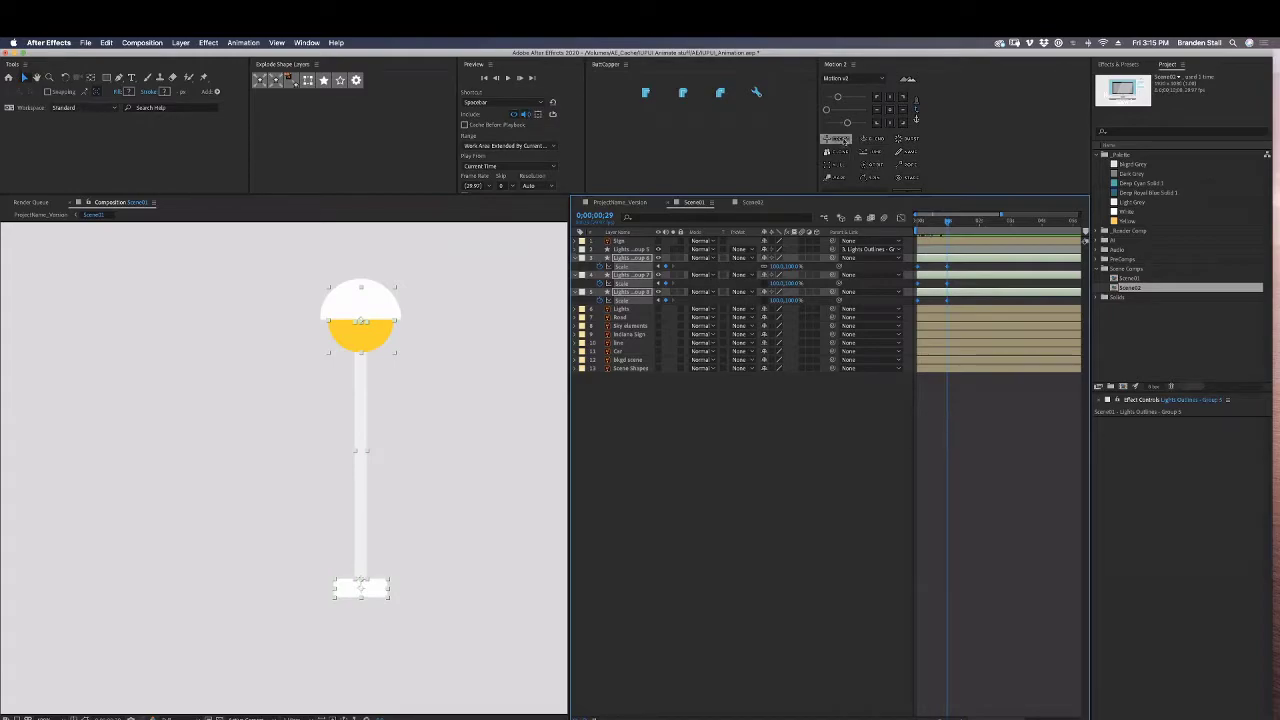
Apply Motion 2's Excite to the Scale keyframes of the bulb, pole and base, and preview the bounce.
{"action": "left_click", "coordinate": [840, 139]}
{"action": "mouse_move", "coordinate": [940, 222]}
{"action": "left_mouse_down"}
{"action": "mouse_move", "coordinate": [917, 223]}
{"action": "mouse_move", "coordinate": [984, 228]}
{"action": "mouse_move", "coordinate": [952, 229]}
{"action": "left_mouse_up"}
{"action": "key", "text": "space"}
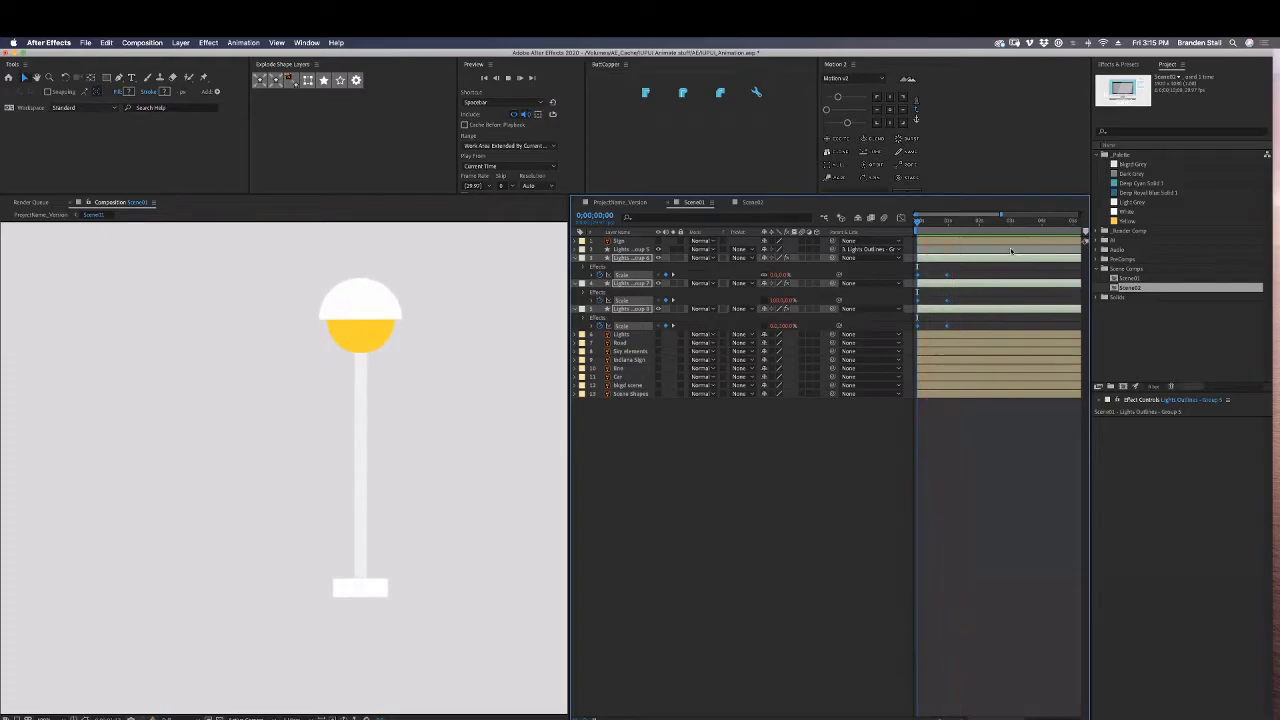
{"action": "key", "text": "space"}
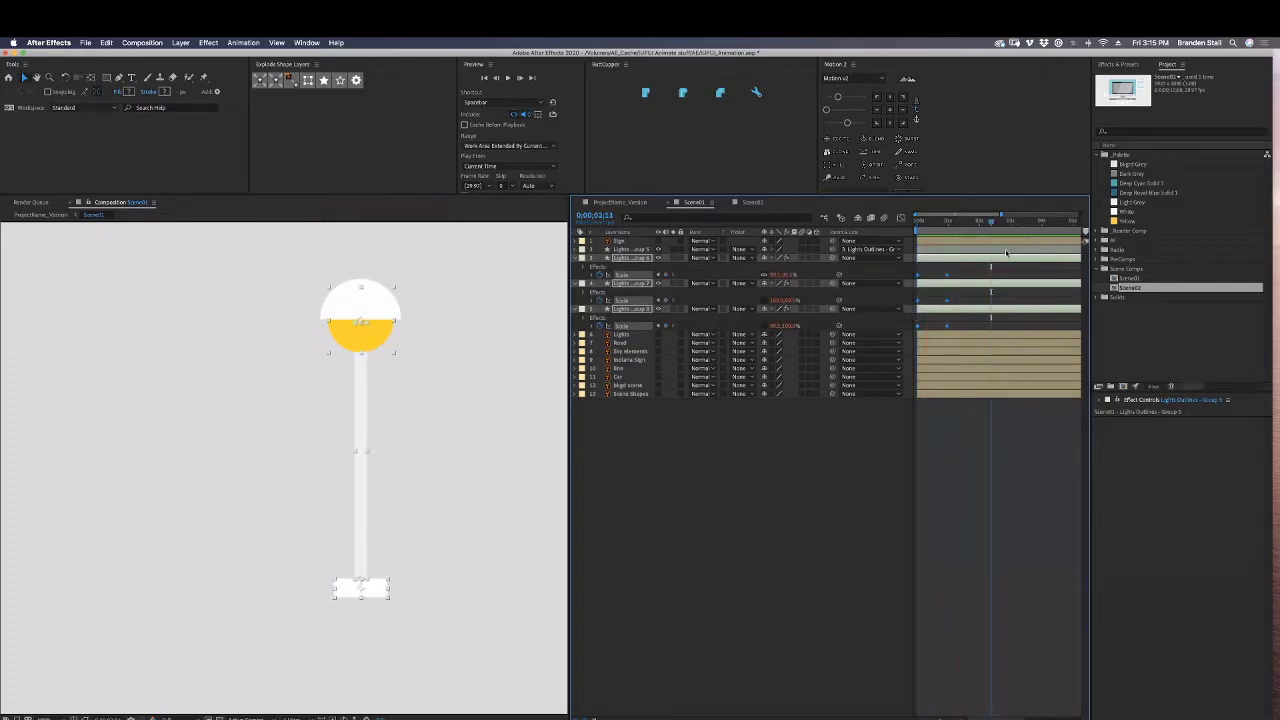
Ease the first Scale keyframes of the bulb, pole and base with Motion 2.
{"action": "left_click_drag", "start_coordinate": [948, 223], "coordinate": [910, 333]}
{"action": "key", "text": "space"}
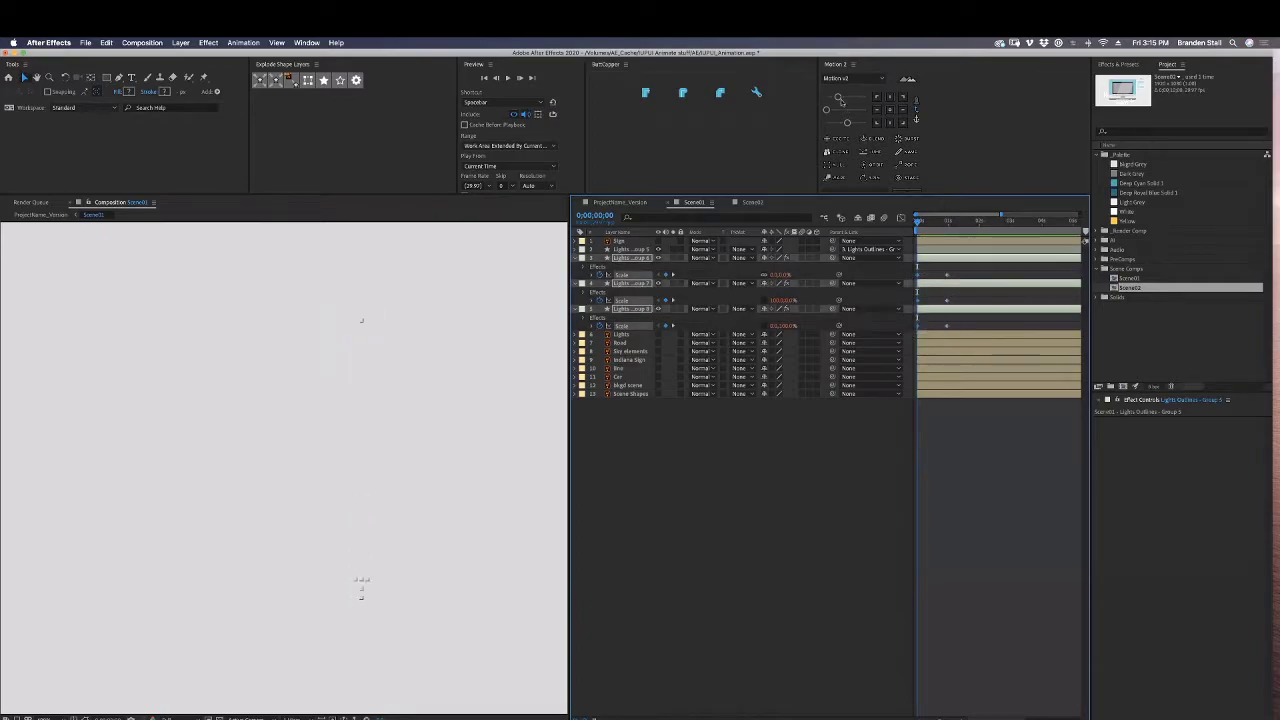
{"action": "left_click", "coordinate": [840, 97]}
Move the ending Scale keyframes of the bulb, pole and base to frame 14, and preview the faster growth.
{"action": "mouse_move", "coordinate": [928, 223]}
{"action": "left_mouse_down"}
{"action": "mouse_move", "coordinate": [947, 223]}
{"action": "mouse_move", "coordinate": [929, 223]}
{"action": "left_mouse_up"}
{"action": "left_click_drag", "start_coordinate": [961, 271], "coordinate": [931, 326]}
{"action": "left_click_drag", "start_coordinate": [929, 224], "coordinate": [906, 225]}
{"action": "key", "text": "space"}
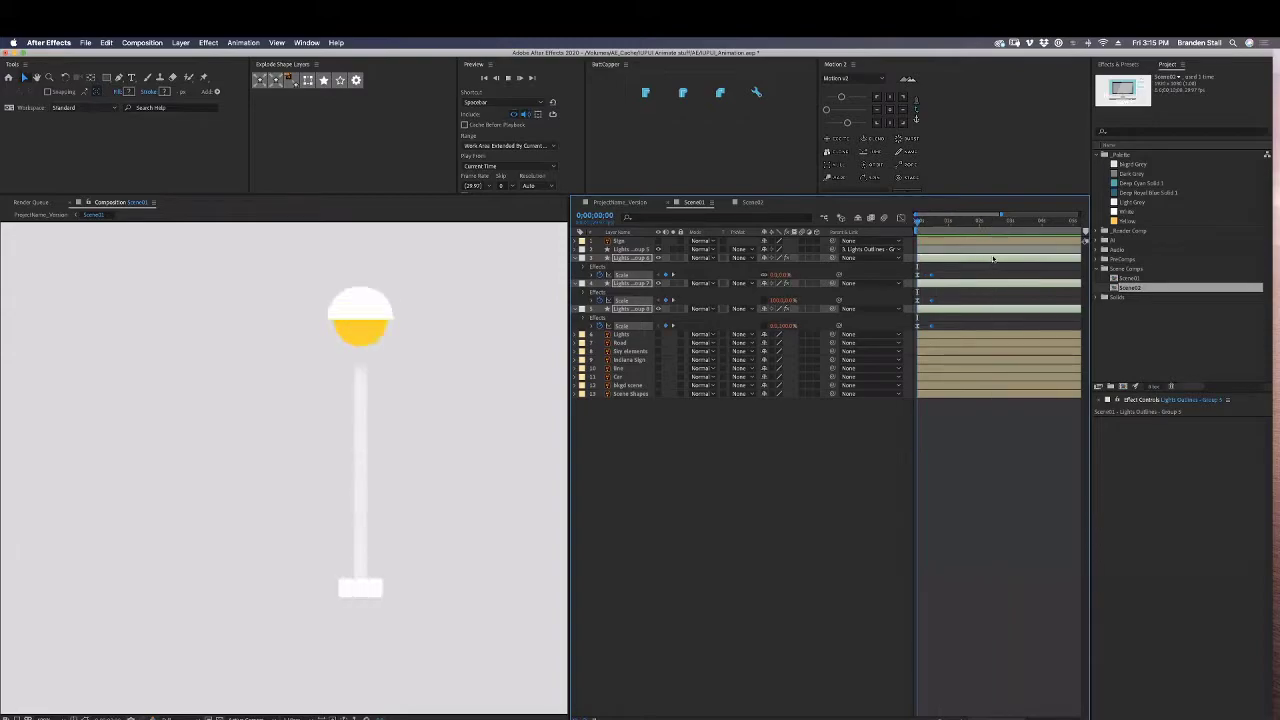
{"action": "key", "text": "space"}
{"action": "left_click_drag", "start_coordinate": [932, 225], "coordinate": [908, 227]}
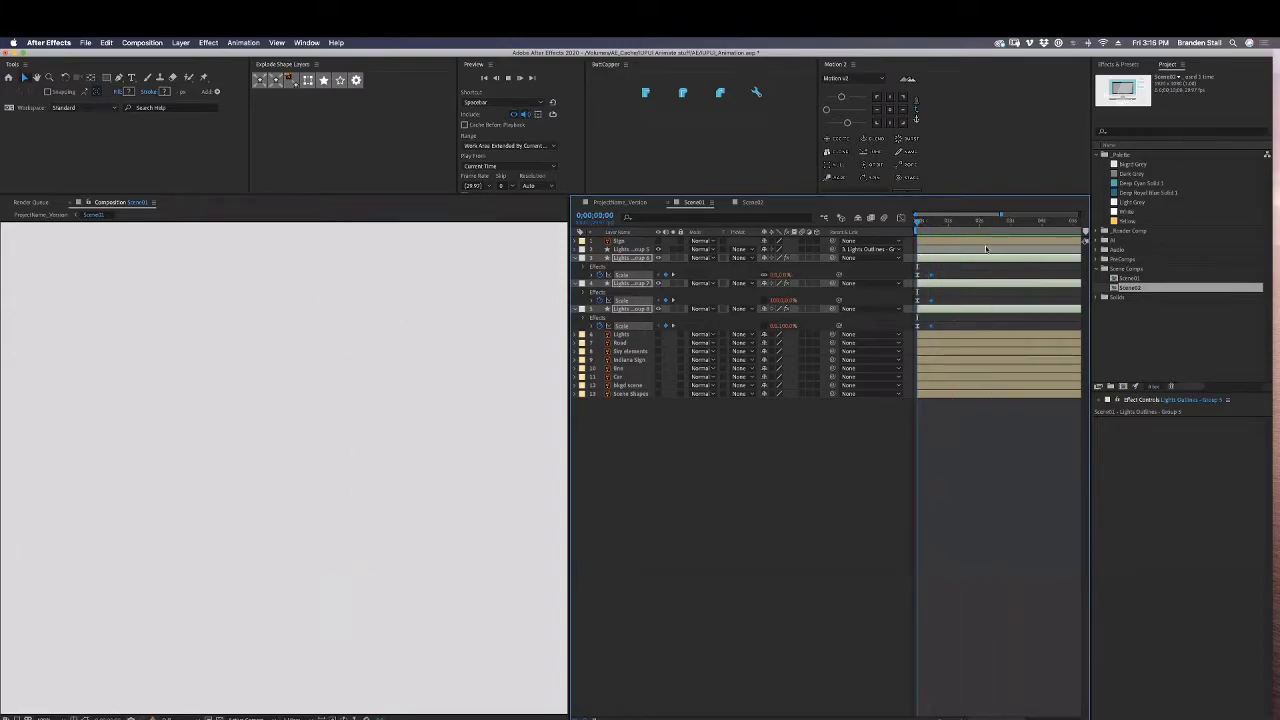
{"action": "key", "text": "space"}
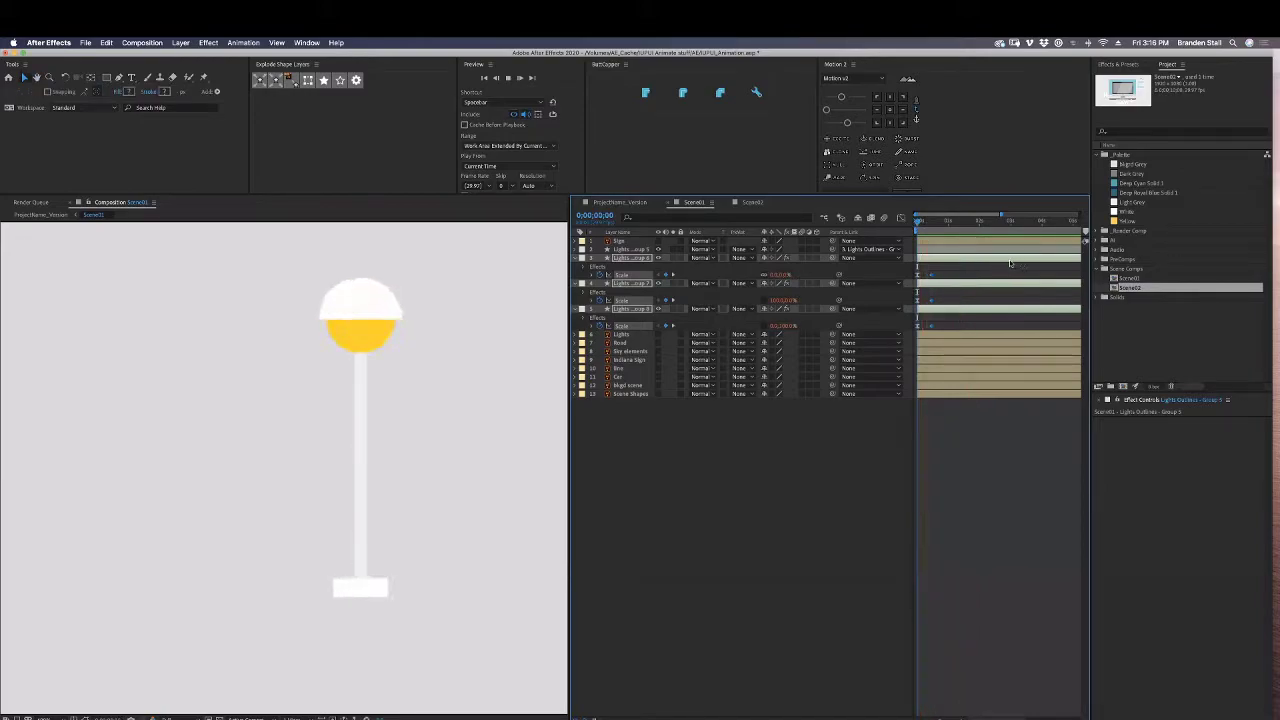
{"action": "key", "text": "space"}
{"action": "left_click_drag", "start_coordinate": [947, 222], "coordinate": [919, 222]}
{"action": "key", "text": "space"}
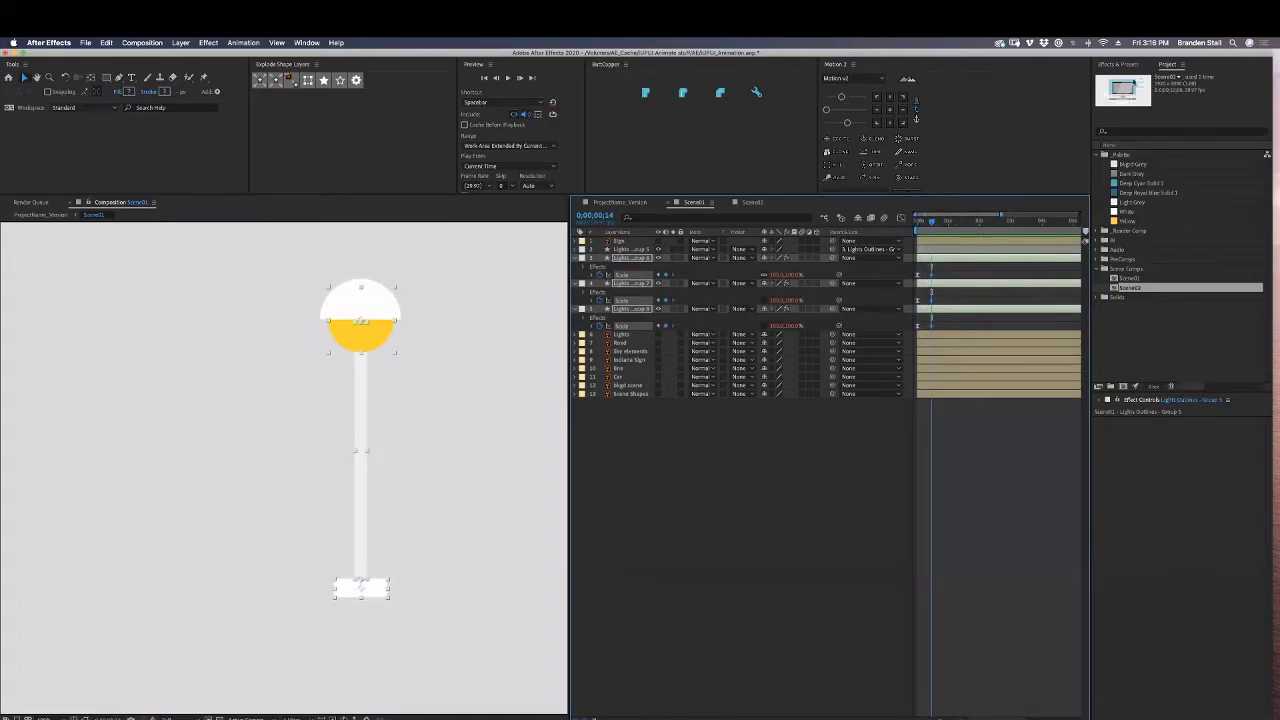
Adjust the Scale Overshoot of the lamp's base, Group 8, and set its Scale Friction to 50.
{"action": "left_click", "coordinate": [1176, 121]}
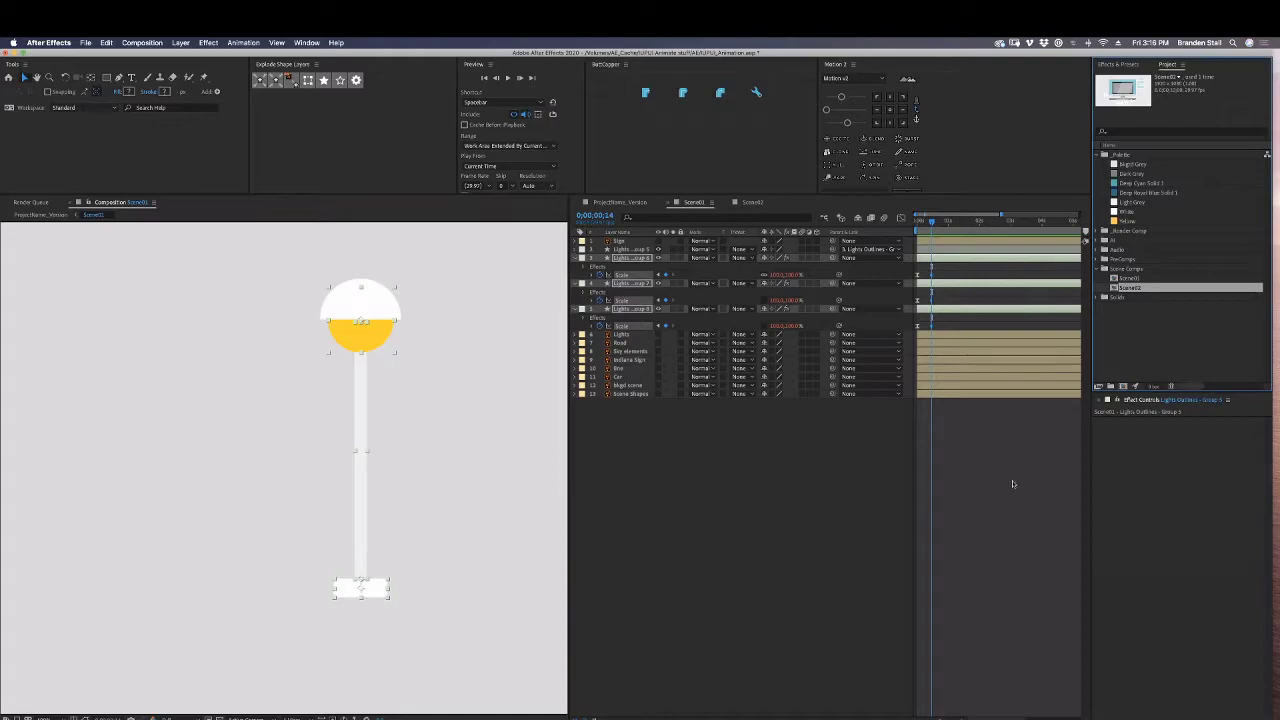
{"action": "left_click", "coordinate": [1012, 483]}
{"action": "left_click", "coordinate": [639, 311]}
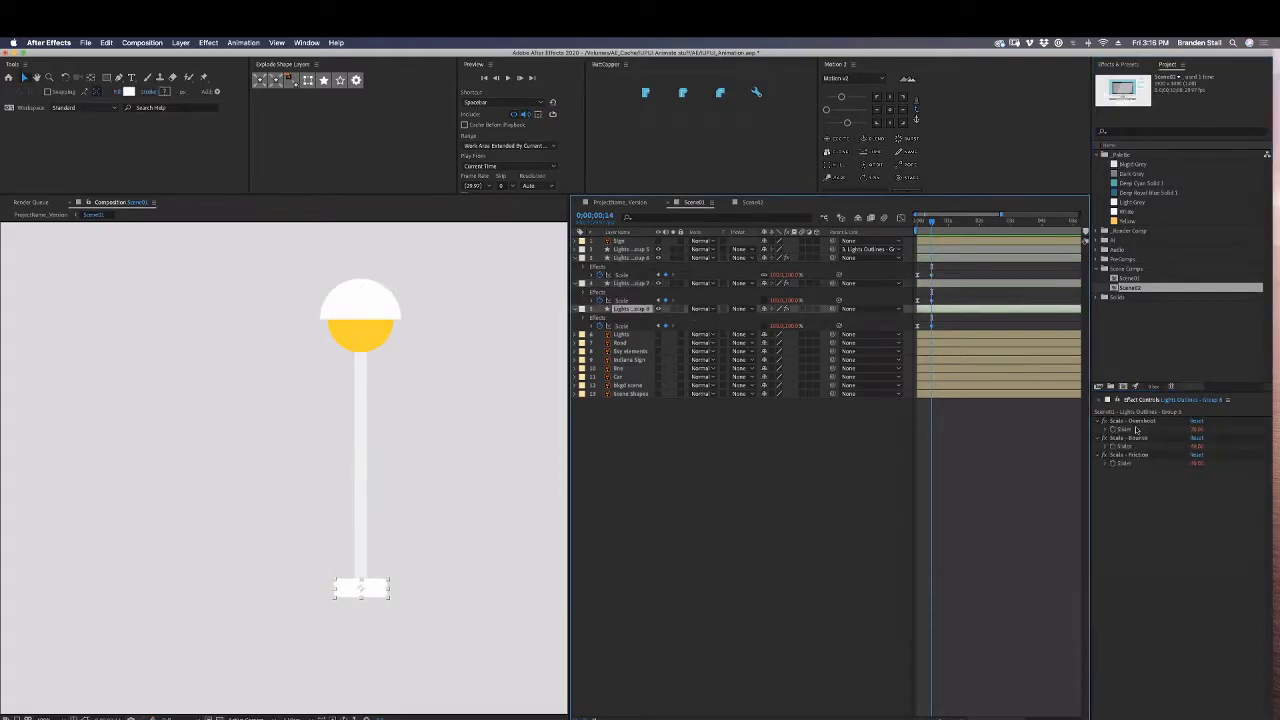
{"action": "left_click", "coordinate": [1197, 429]}
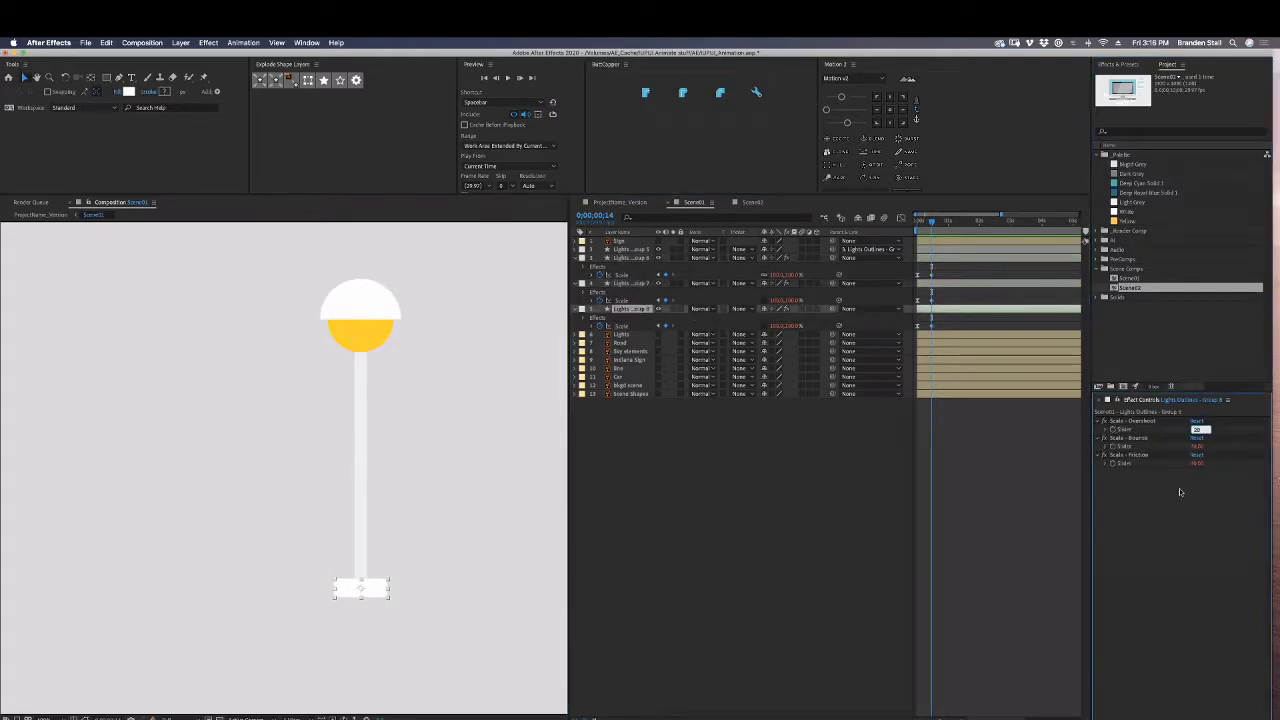
{"action": "left_click", "coordinate": [1197, 429]}
{"action": "left_click", "coordinate": [1197, 463]}
{"action": "type", "text": "50"}
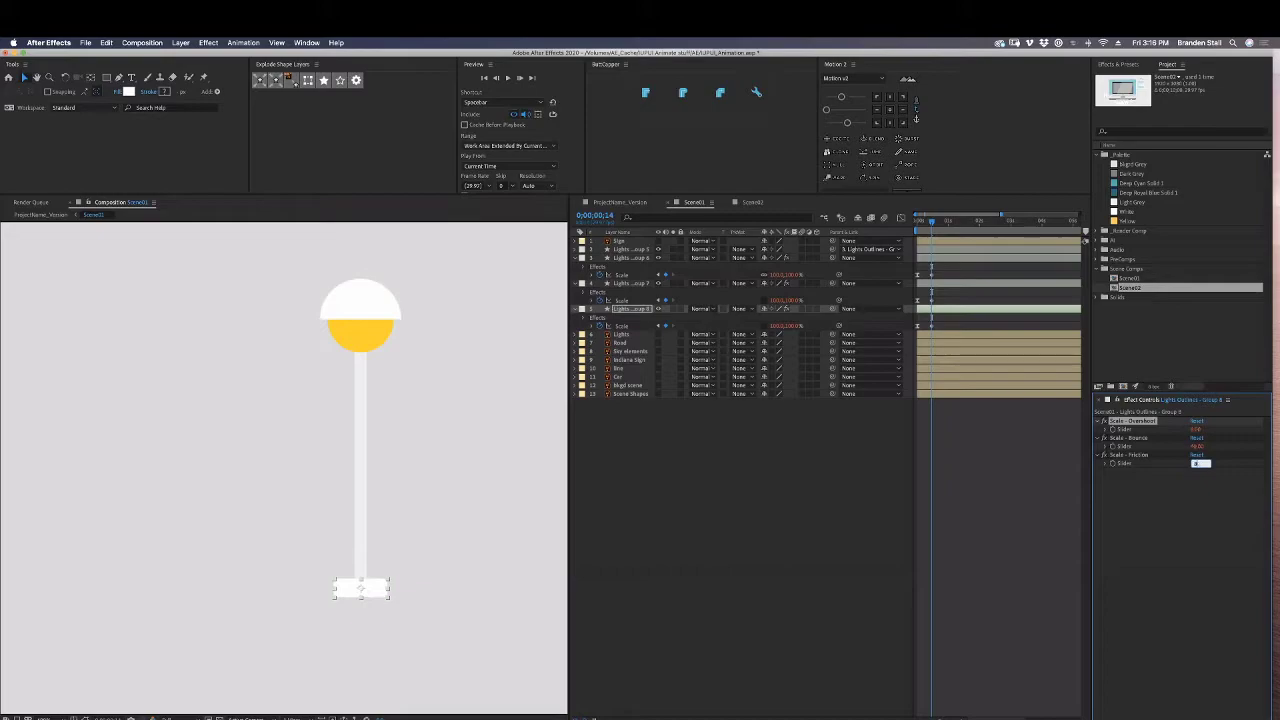
{"action": "key", "text": "Return"}
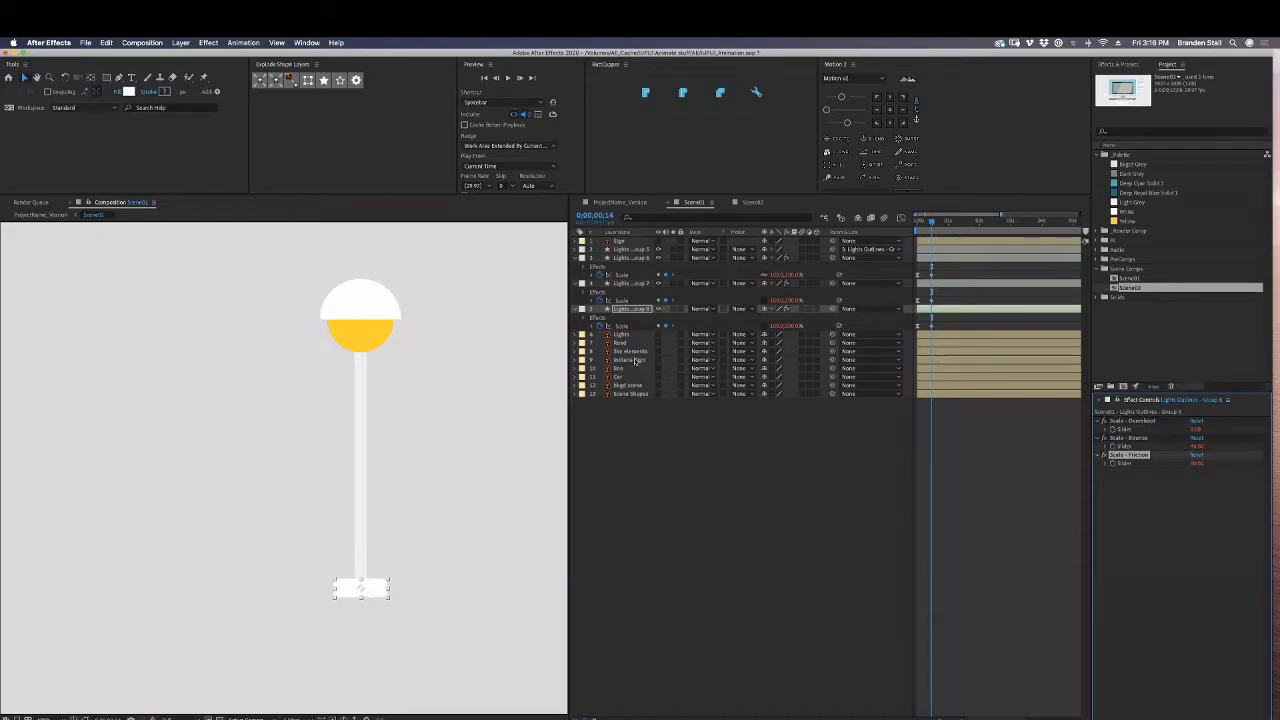
Set the Scale Overshoot of the yellow bulb, Group 6, to 0 and adjust its Scale Friction.
{"action": "left_click", "coordinate": [625, 276]}
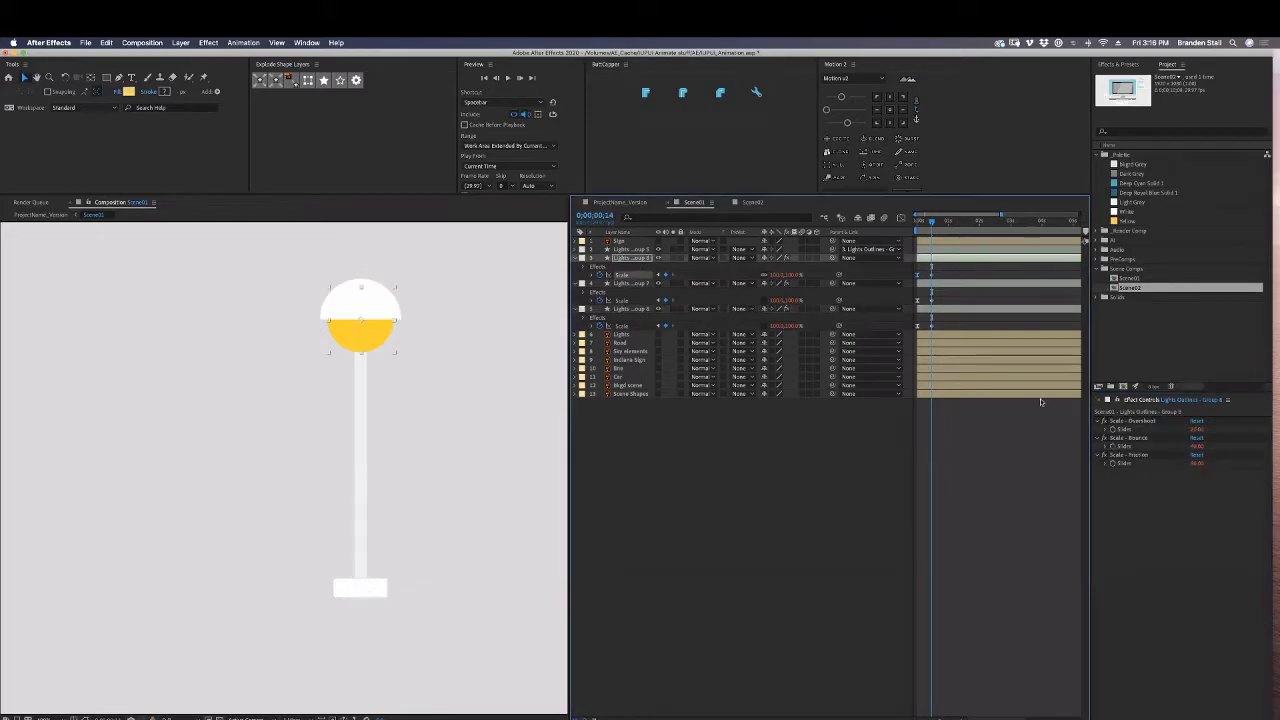
{"action": "left_click", "coordinate": [1195, 429]}
{"action": "type", "text": "0"}
{"action": "key", "text": "Tab"}
{"action": "key", "text": "Tab"}
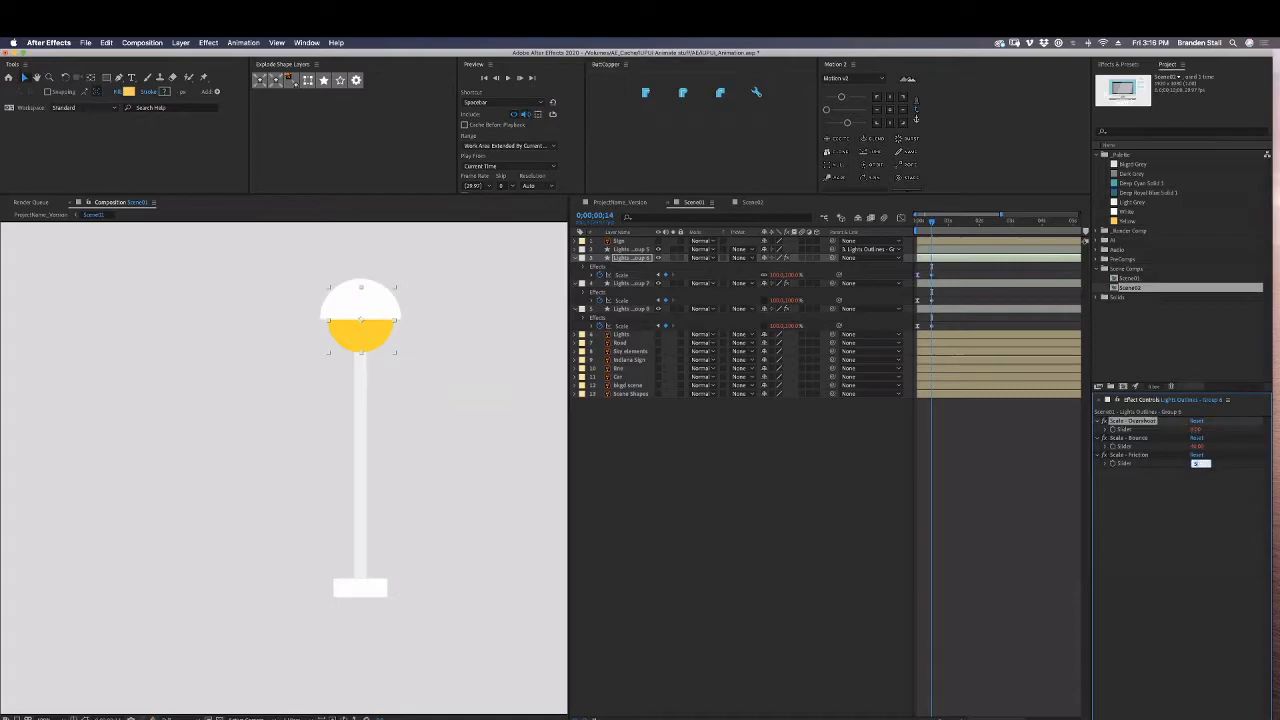
{"action": "left_click", "coordinate": [776, 457]}
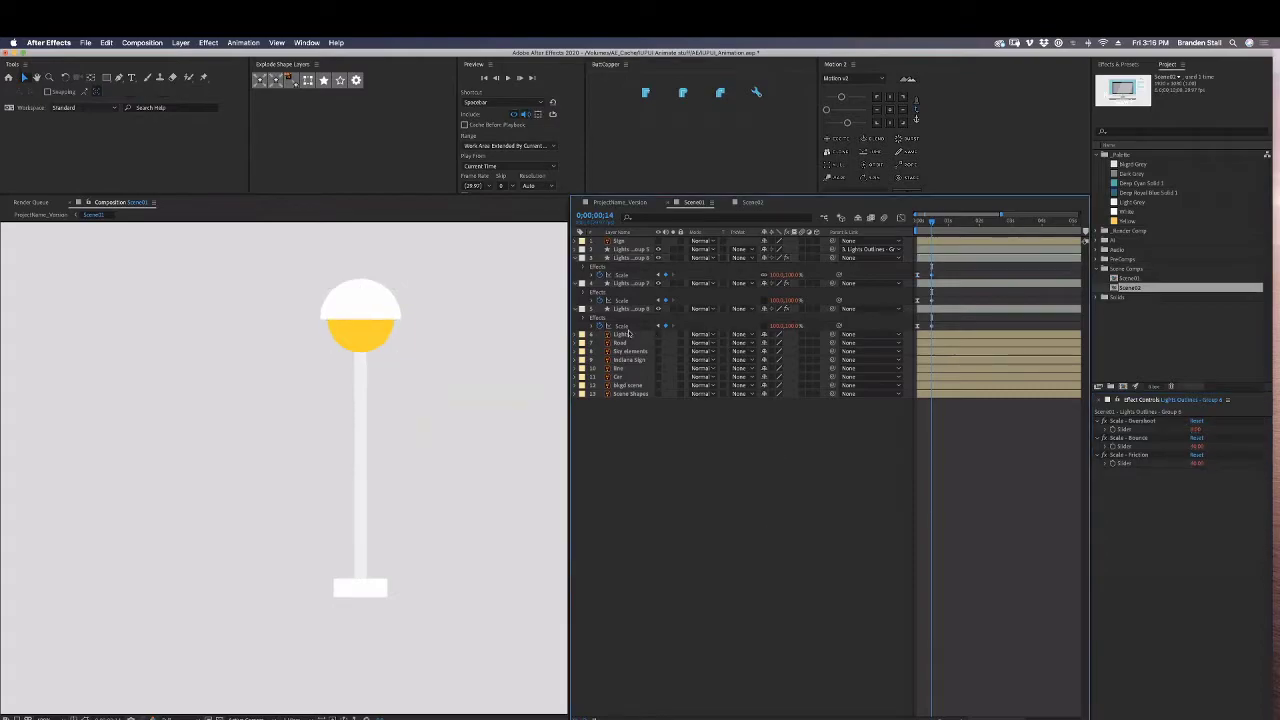
Set the pole's (Group 7) Scale Overshoot to 8 and Scale Friction to 50, and preview the lamp's growth.
{"action": "left_click", "coordinate": [628, 328]}
{"action": "left_click", "coordinate": [632, 284]}
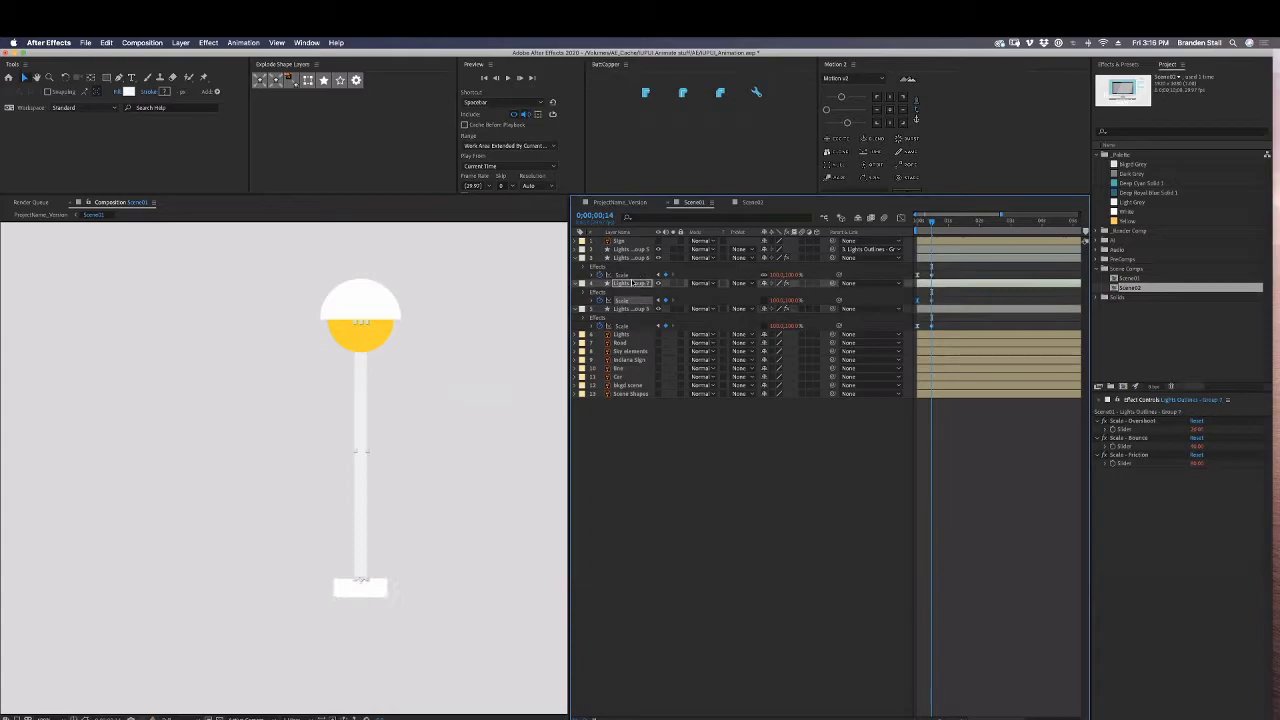
{"action": "left_click", "coordinate": [636, 277]}
{"action": "left_click", "coordinate": [630, 303]}
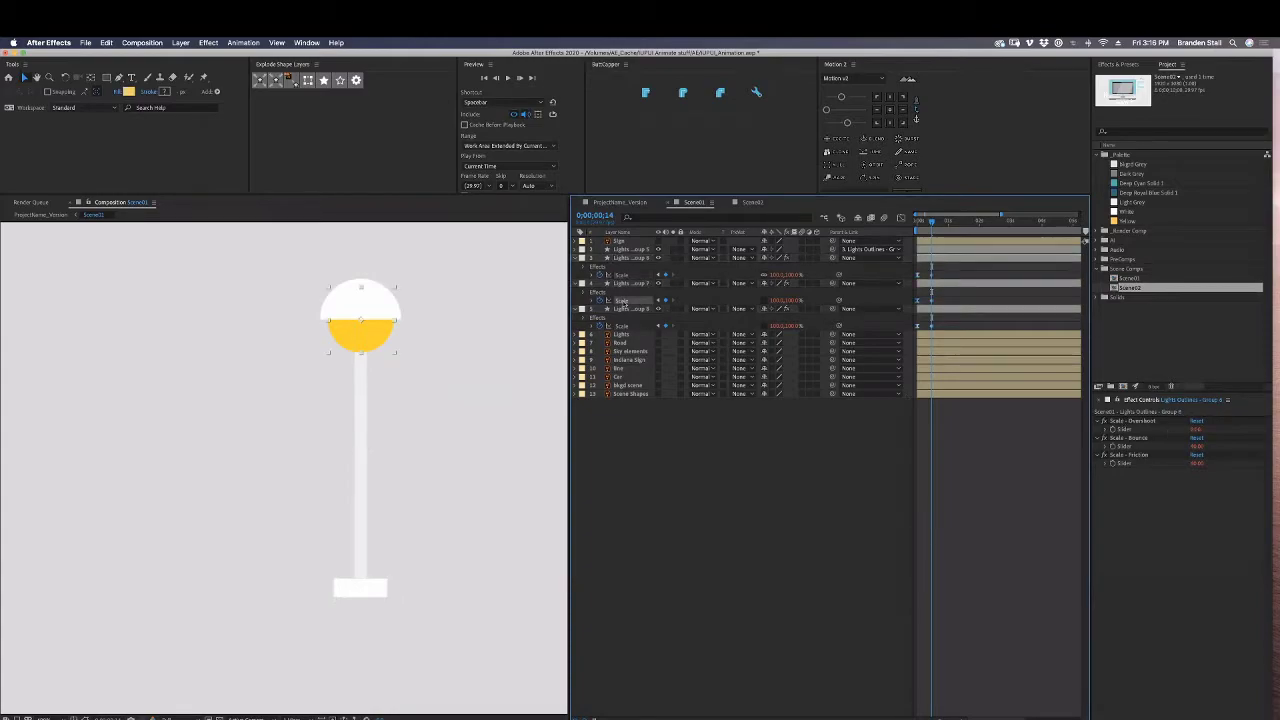
{"action": "left_click", "coordinate": [1197, 430]}
{"action": "type", "text": "8"}
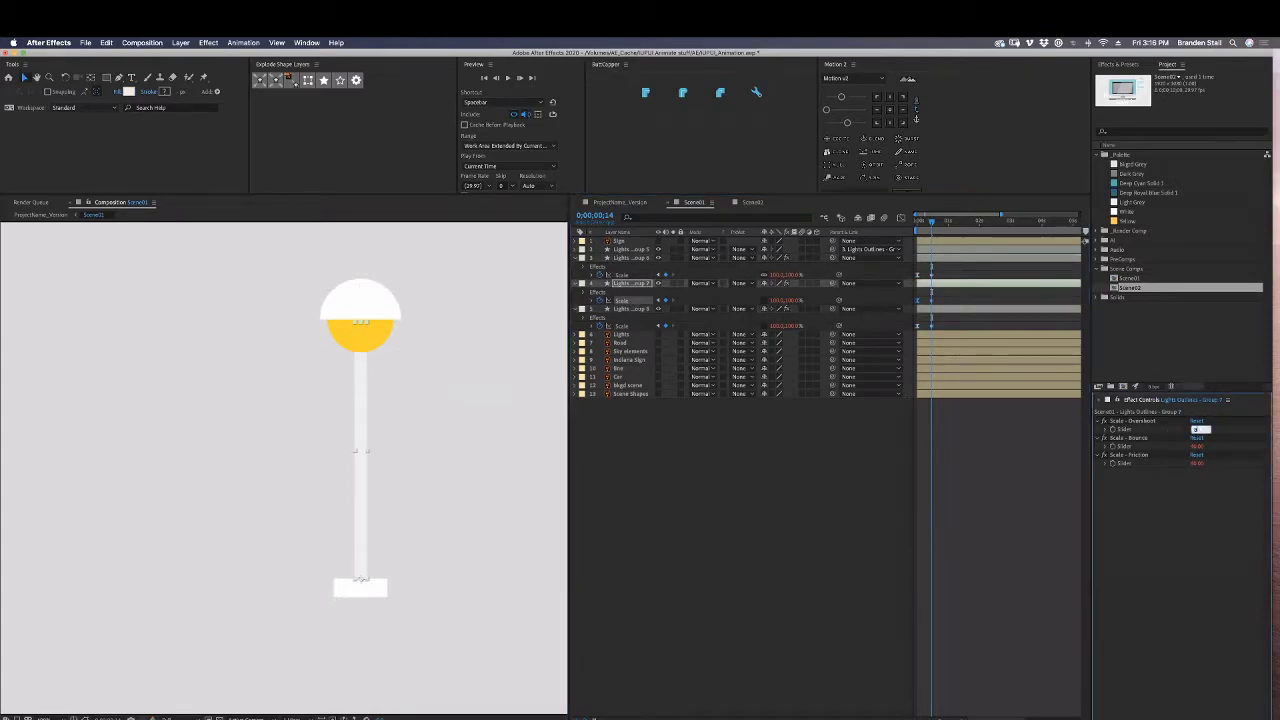
{"action": "key", "text": "Tab"}
{"action": "key", "text": "Tab"}
{"action": "type", "text": "50"}
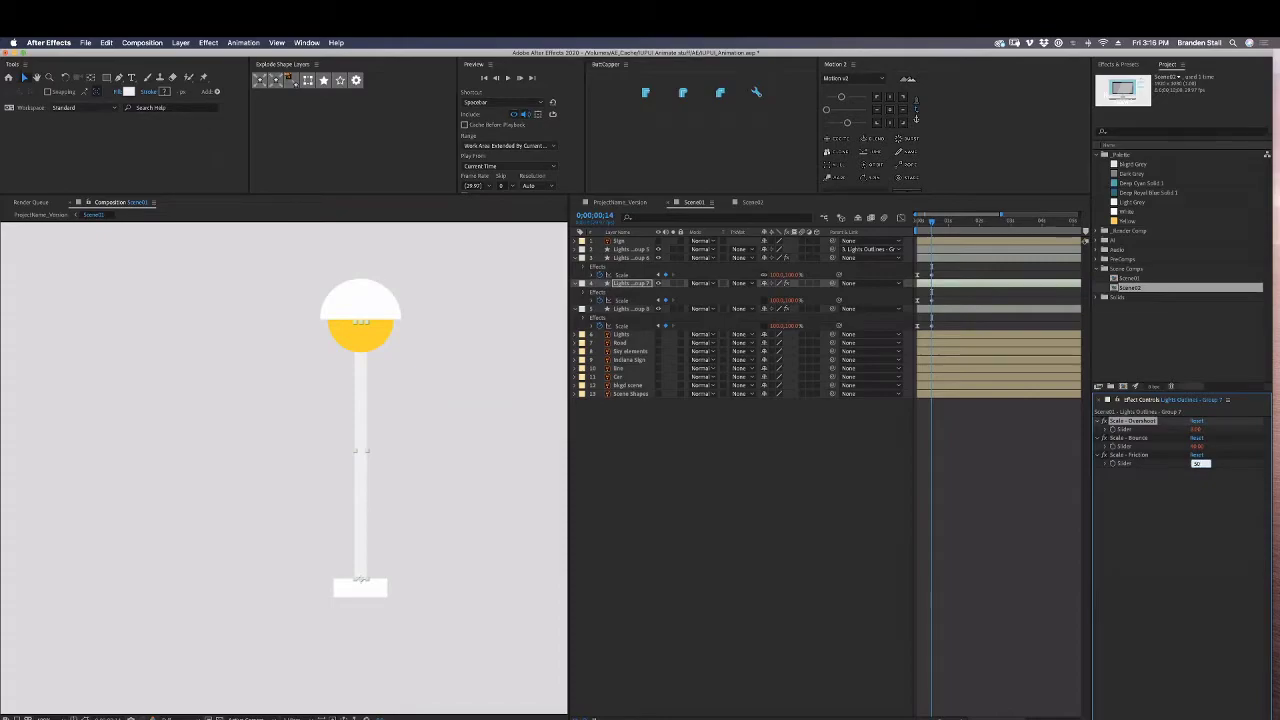
{"action": "key", "text": "Return"}
{"action": "left_click", "coordinate": [743, 517]}
{"action": "key", "text": "space"}
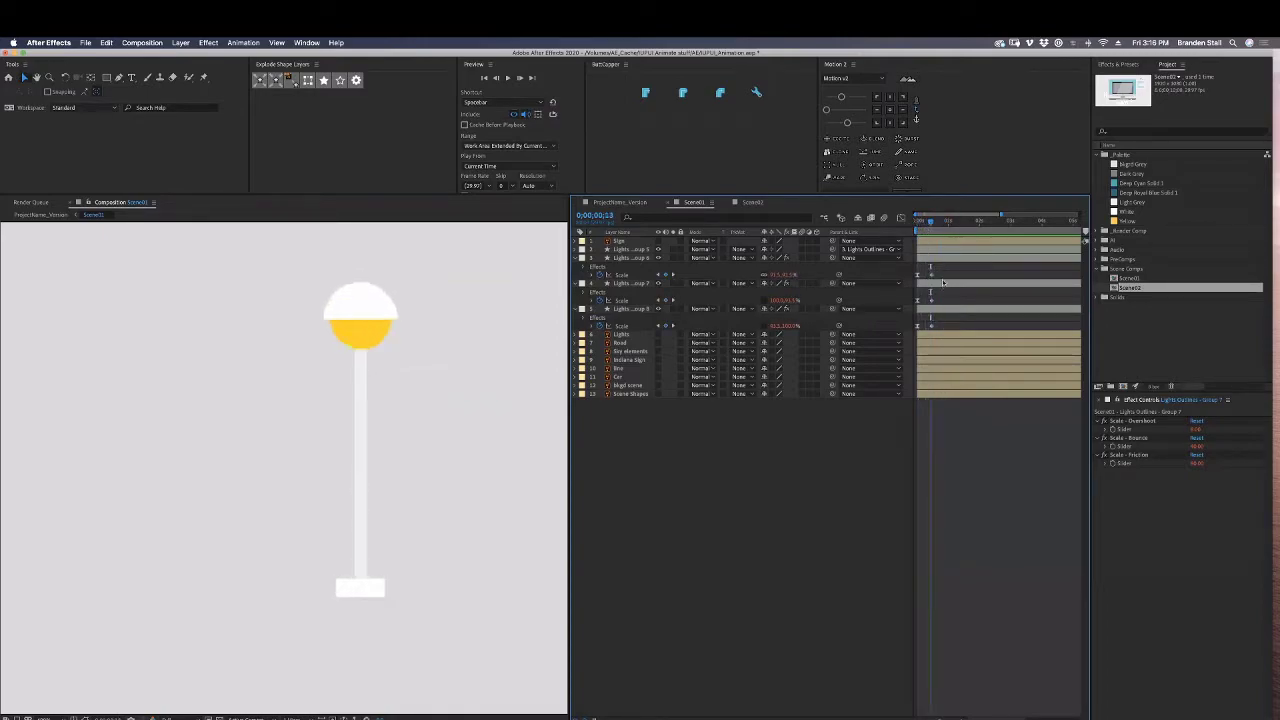
Stagger the Scale keyframes so the pole starts about 5 frames after the base and the bulb about 7 frames after it, and preview.
{"action": "mouse_move", "coordinate": [944, 272]}
{"action": "left_mouse_down"}
{"action": "mouse_move", "coordinate": [918, 305]}
{"action": "mouse_move", "coordinate": [936, 291]}
{"action": "mouse_move", "coordinate": [923, 276]}
{"action": "left_mouse_up"}
{"action": "key", "text": "equal"}
{"action": "key", "text": "equal"}
{"action": "key", "text": "equal"}
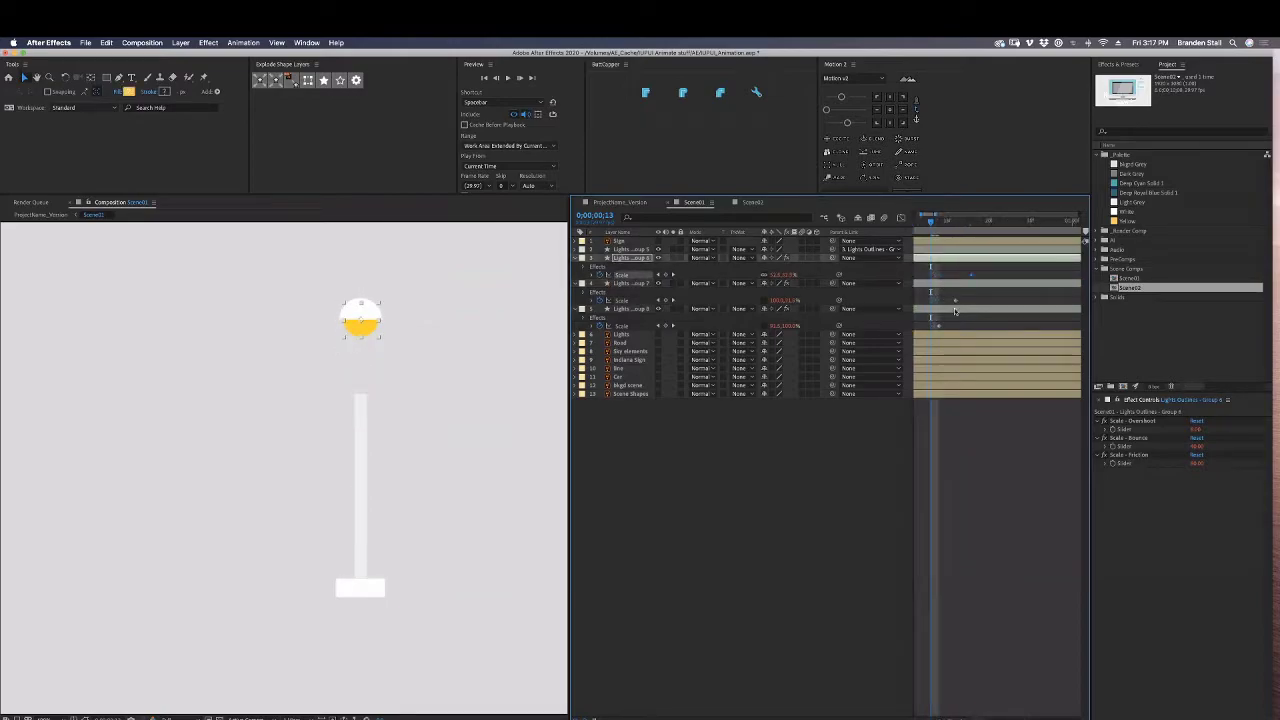
{"action": "scroll", "coordinate": [955, 311], "scroll_direction": "left", "scroll_amount": 5}
{"action": "mouse_move", "coordinate": [916, 222]}
{"action": "left_mouse_down"}
{"action": "mouse_move", "coordinate": [970, 240]}
{"action": "mouse_move", "coordinate": [952, 286]}
{"action": "mouse_move", "coordinate": [925, 307]}
{"action": "mouse_move", "coordinate": [947, 303]}
{"action": "mouse_move", "coordinate": [932, 222]}
{"action": "mouse_move", "coordinate": [939, 230]}
{"action": "left_mouse_up"}
{"action": "key", "text": "minus"}
{"action": "left_click", "coordinate": [971, 268]}
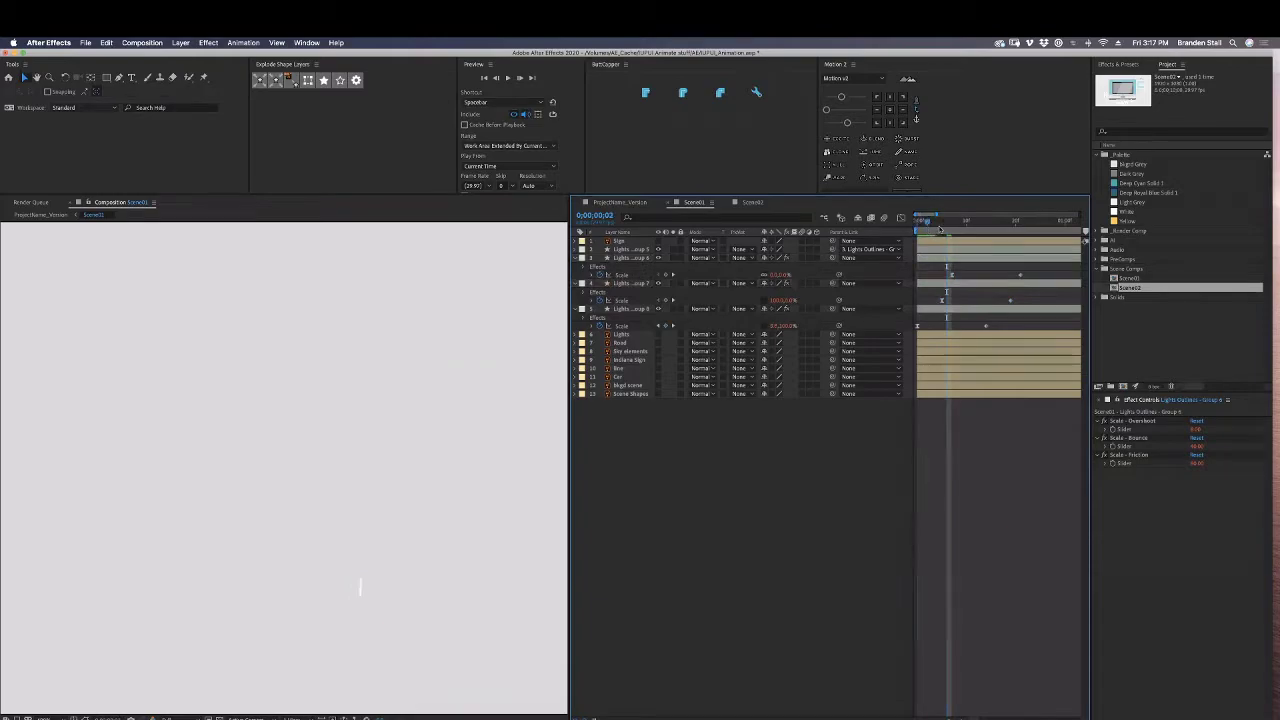
{"action": "key", "text": "space"}
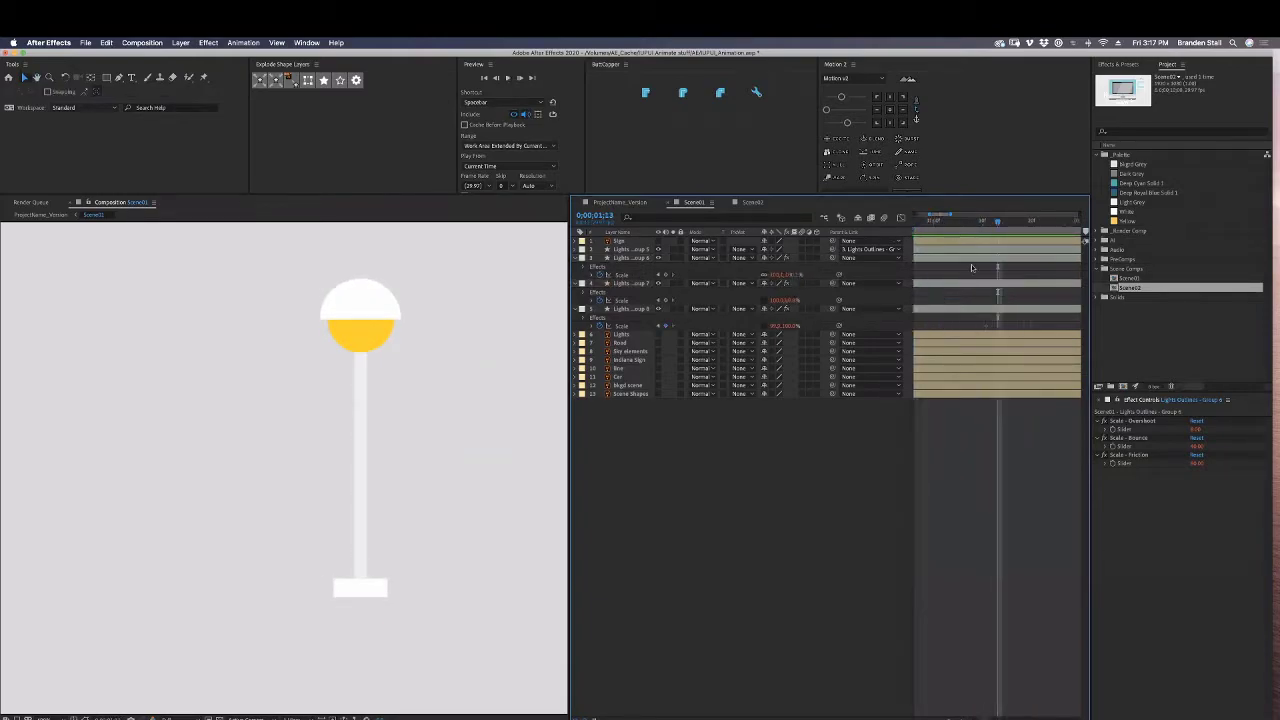
Delay the yellow bulb's Scale keyframes a few more frames, to start about frame 11, and preview from the beginning.
{"action": "key", "text": "minus"}
{"action": "key", "text": "minus"}
{"action": "left_click", "coordinate": [932, 223]}
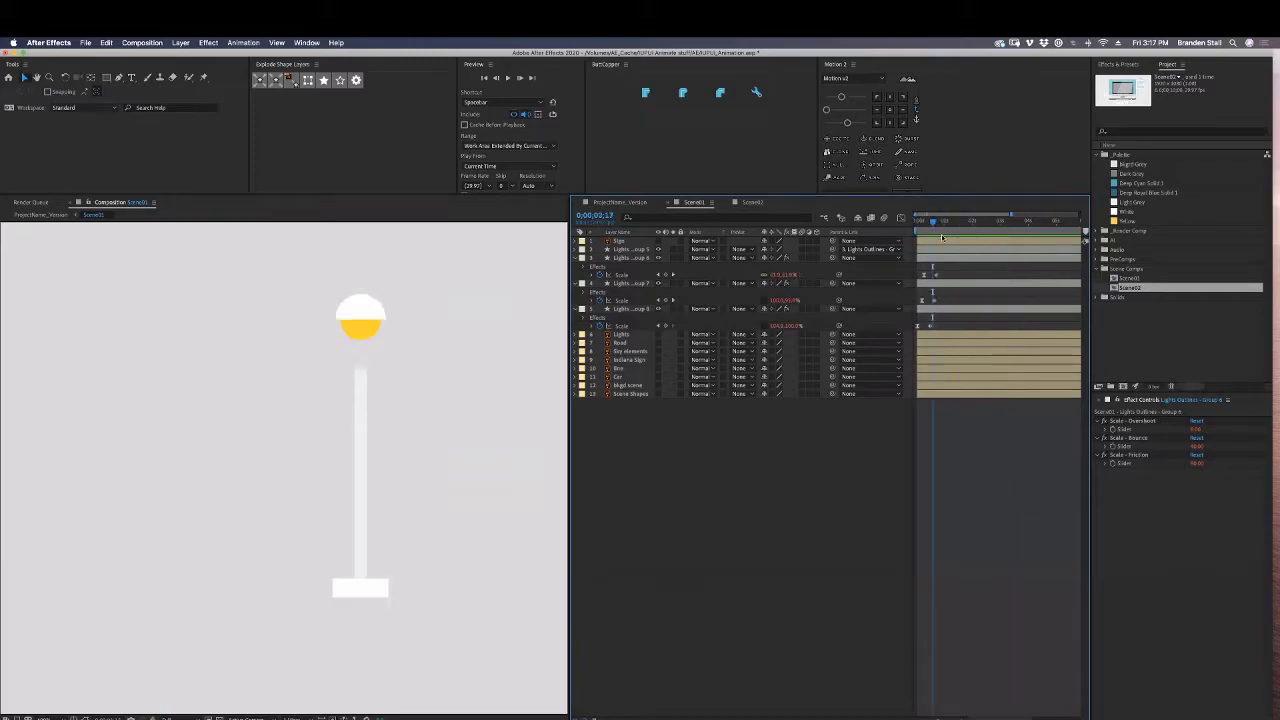
{"action": "key", "text": "equal"}
{"action": "key", "text": "equal"}
{"action": "left_click_drag", "start_coordinate": [1004, 271], "coordinate": [958, 276]}
{"action": "left_click_drag", "start_coordinate": [948, 222], "coordinate": [900, 228]}
{"action": "key", "text": "Home"}
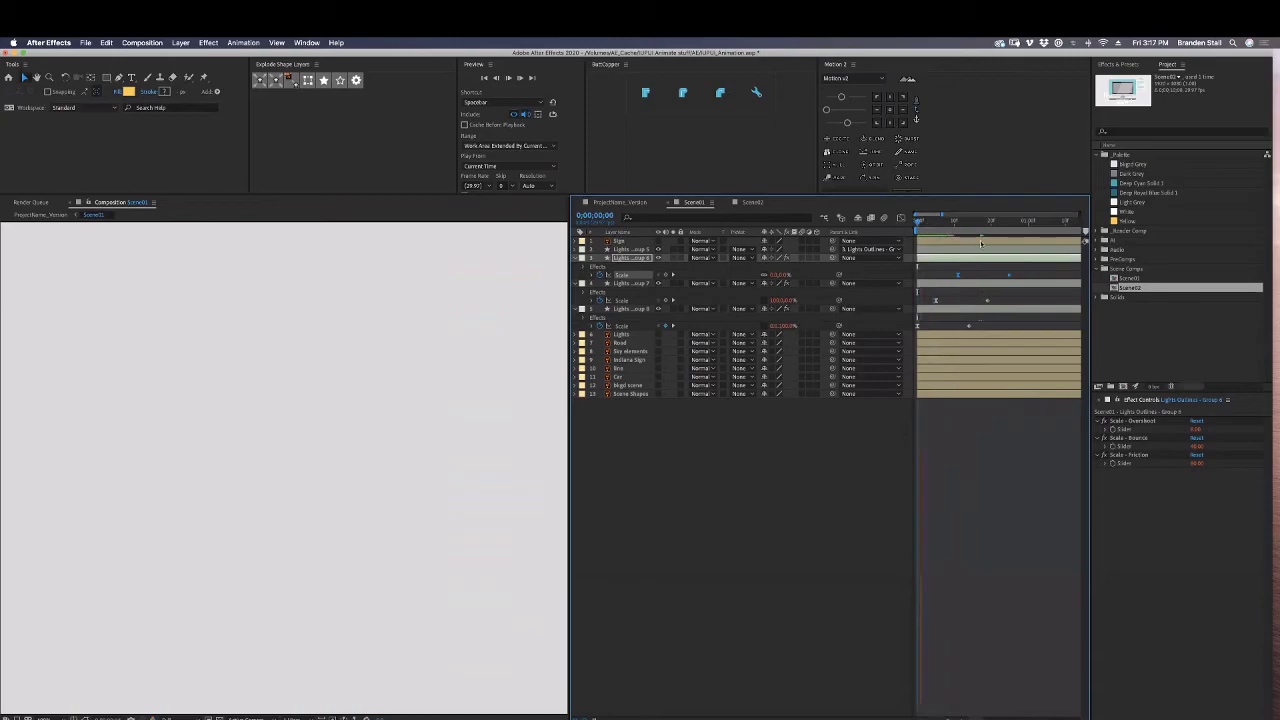
{"action": "key", "text": "space"}
{"action": "key", "text": "space"}
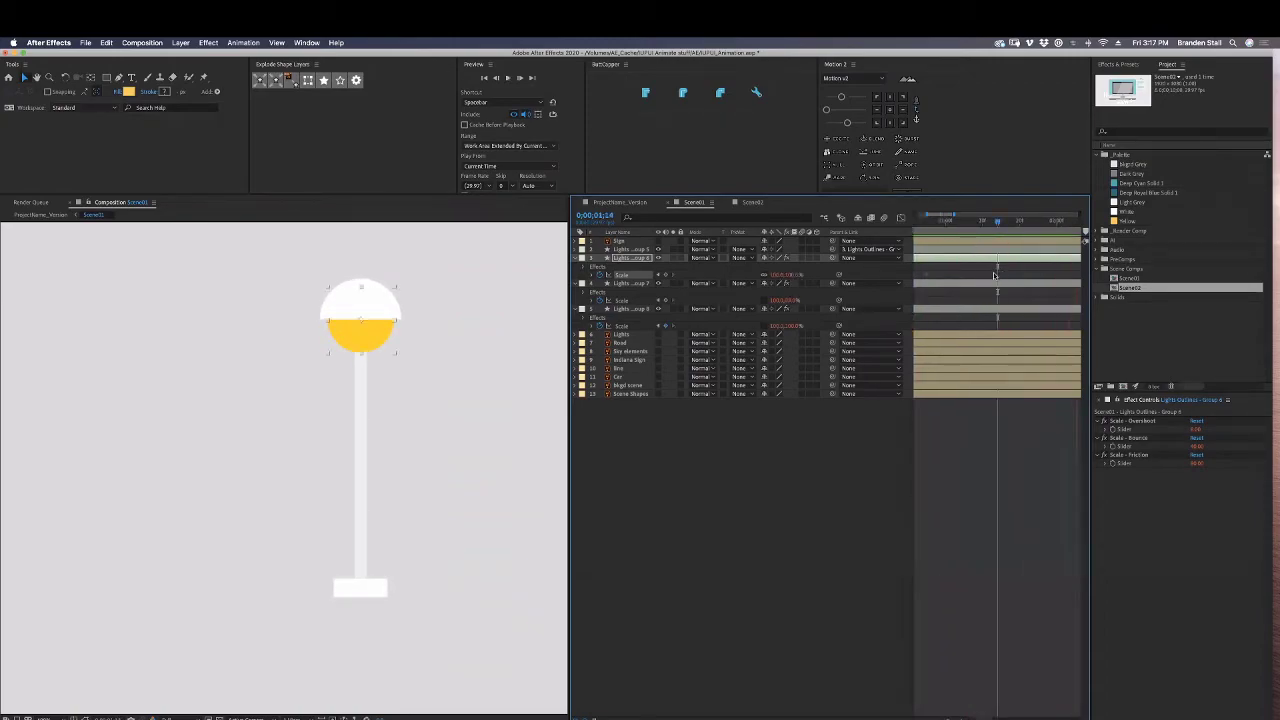
Shorten the yellow bulb's Scale animation by moving its keyframes closer together, and preview the lamp's growth in the full composition.
{"action": "key", "text": "minus"}
{"action": "key", "text": "minus"}
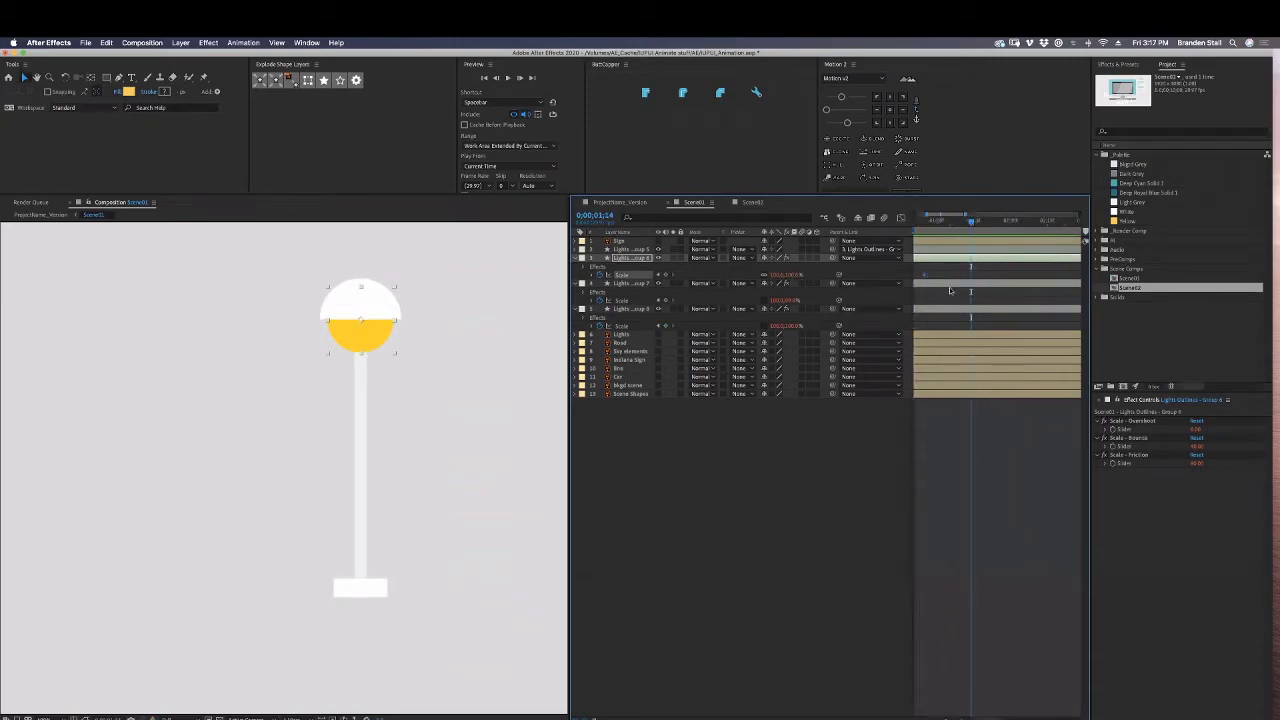
{"action": "key", "text": "equal"}
{"action": "left_click_drag", "start_coordinate": [975, 277], "coordinate": [968, 279]}
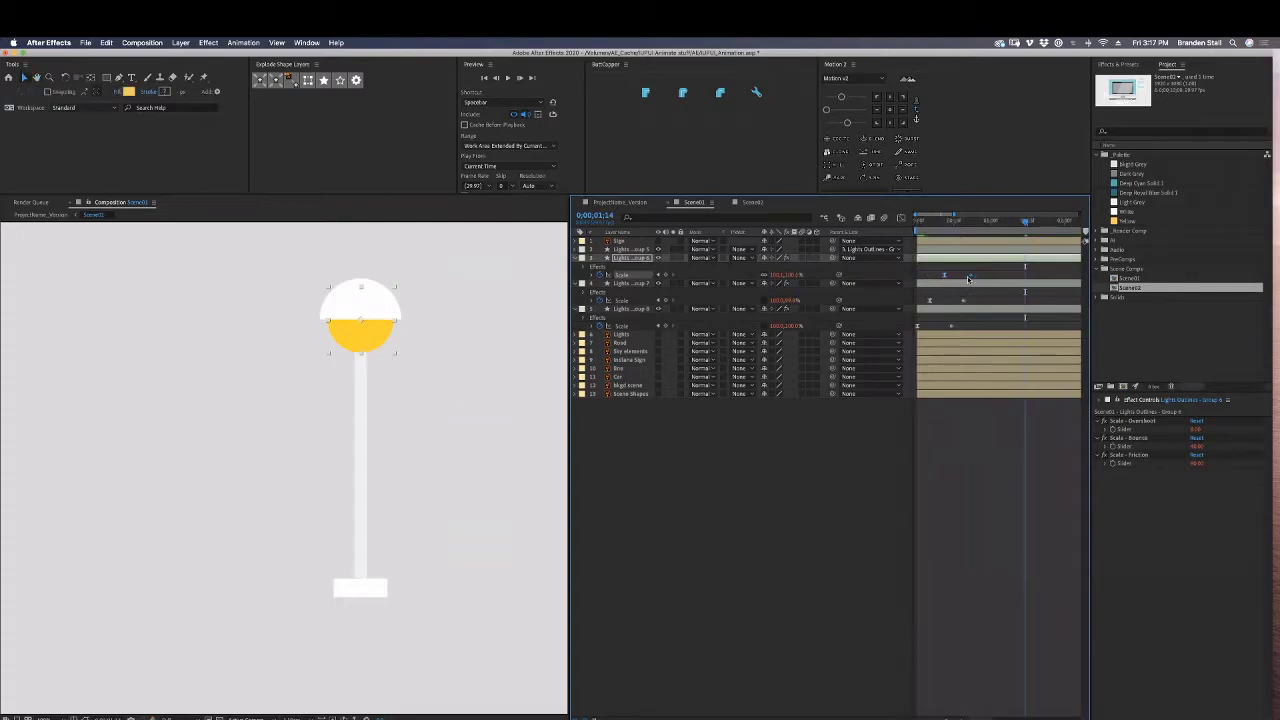
{"action": "key", "text": "space"}
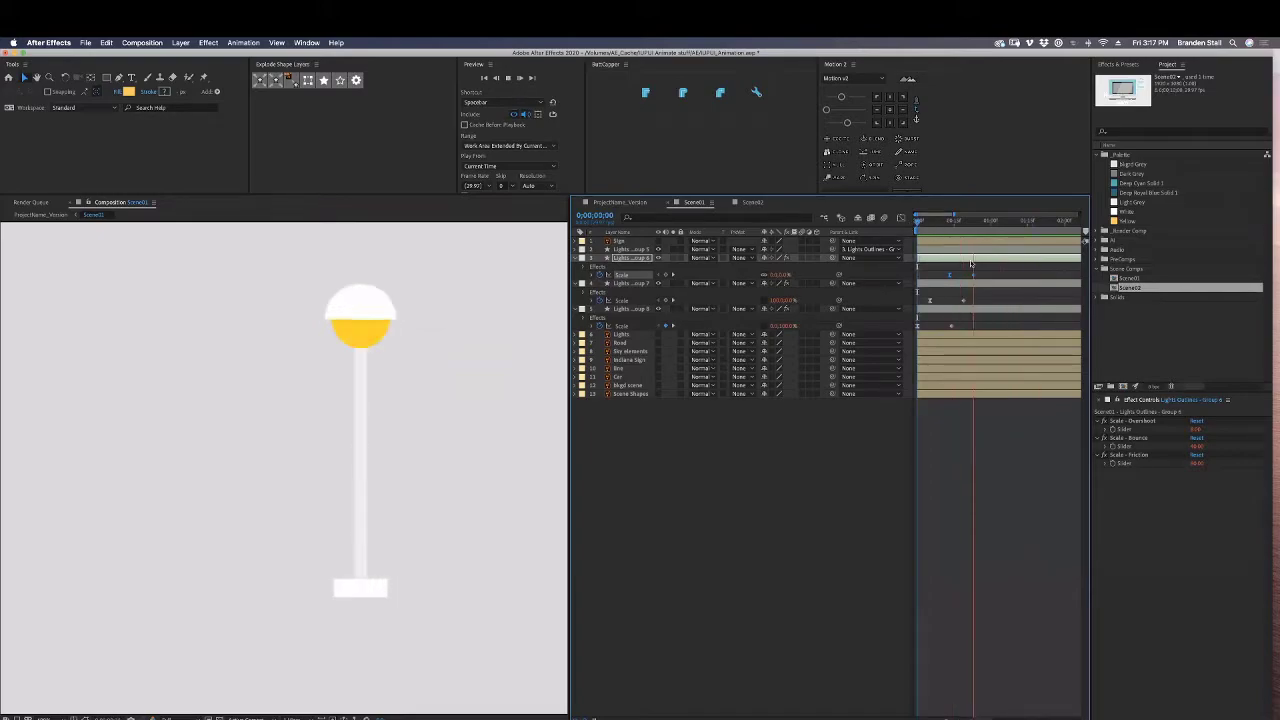
{"action": "key", "text": "space"}
{"action": "key", "text": "space"}
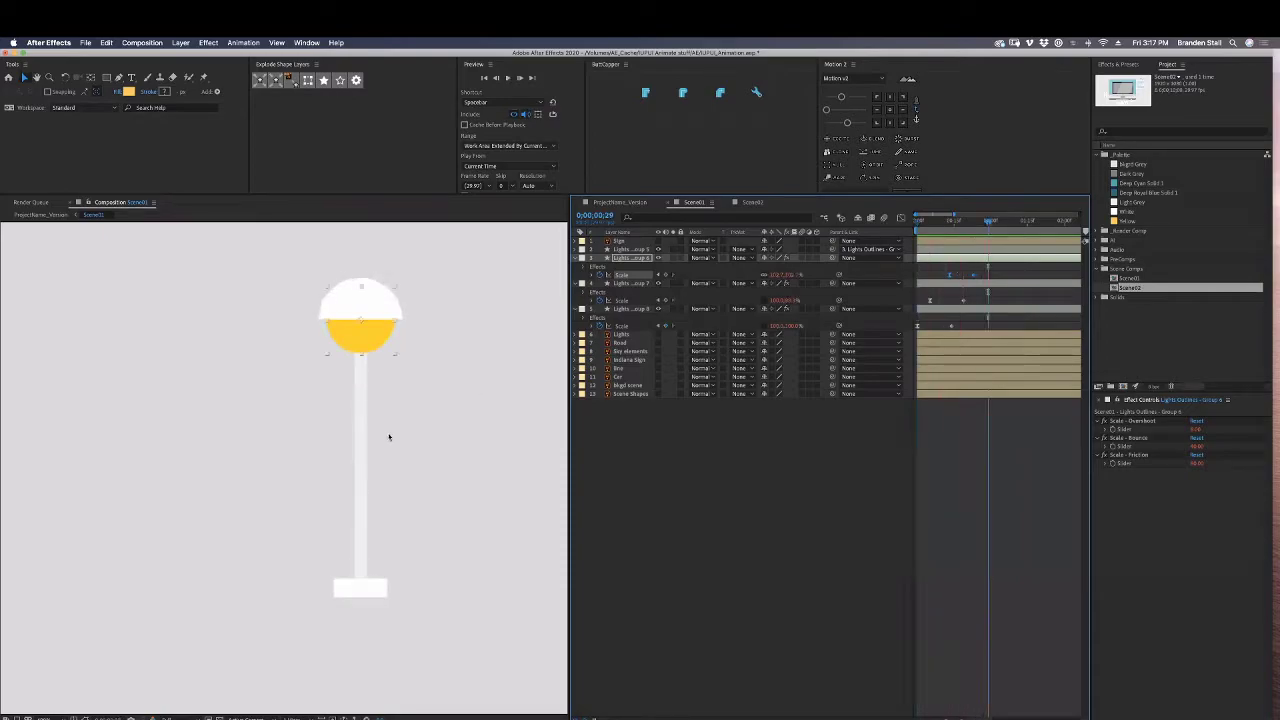
{"action": "scroll", "coordinate": [369, 476], "scroll_direction": "down", "scroll_amount": 5}
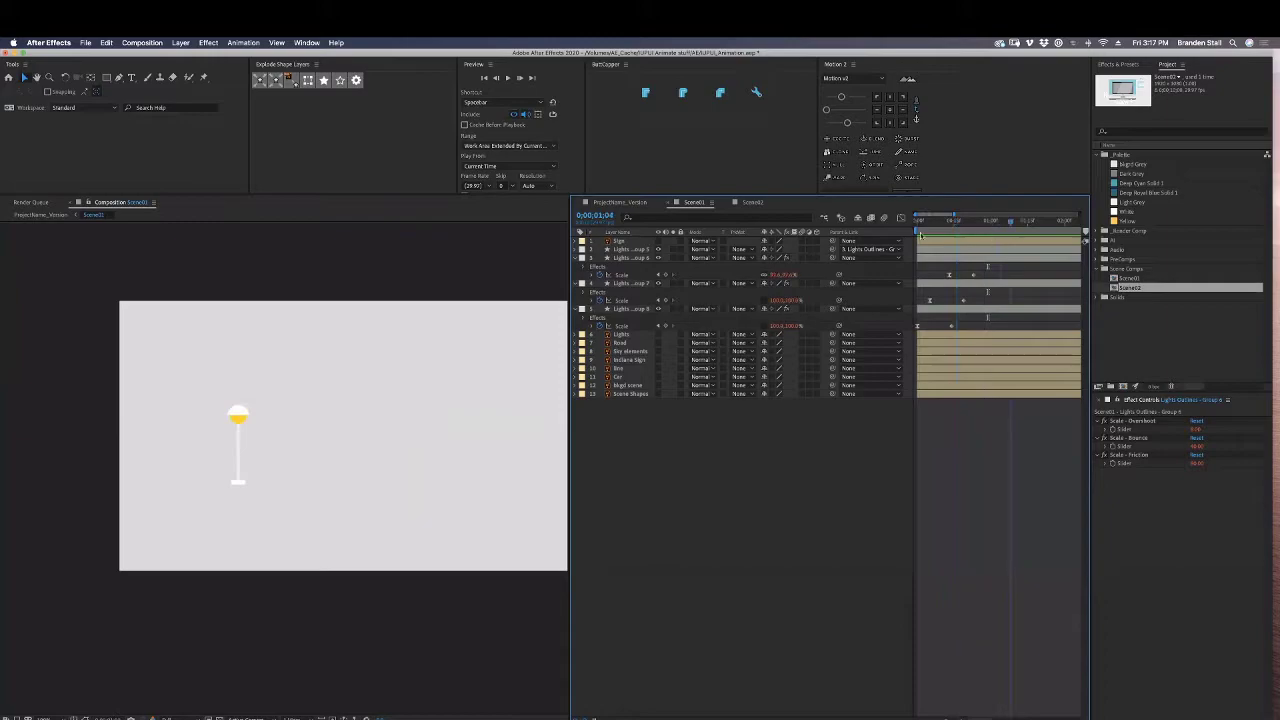
{"action": "key", "text": "space"}
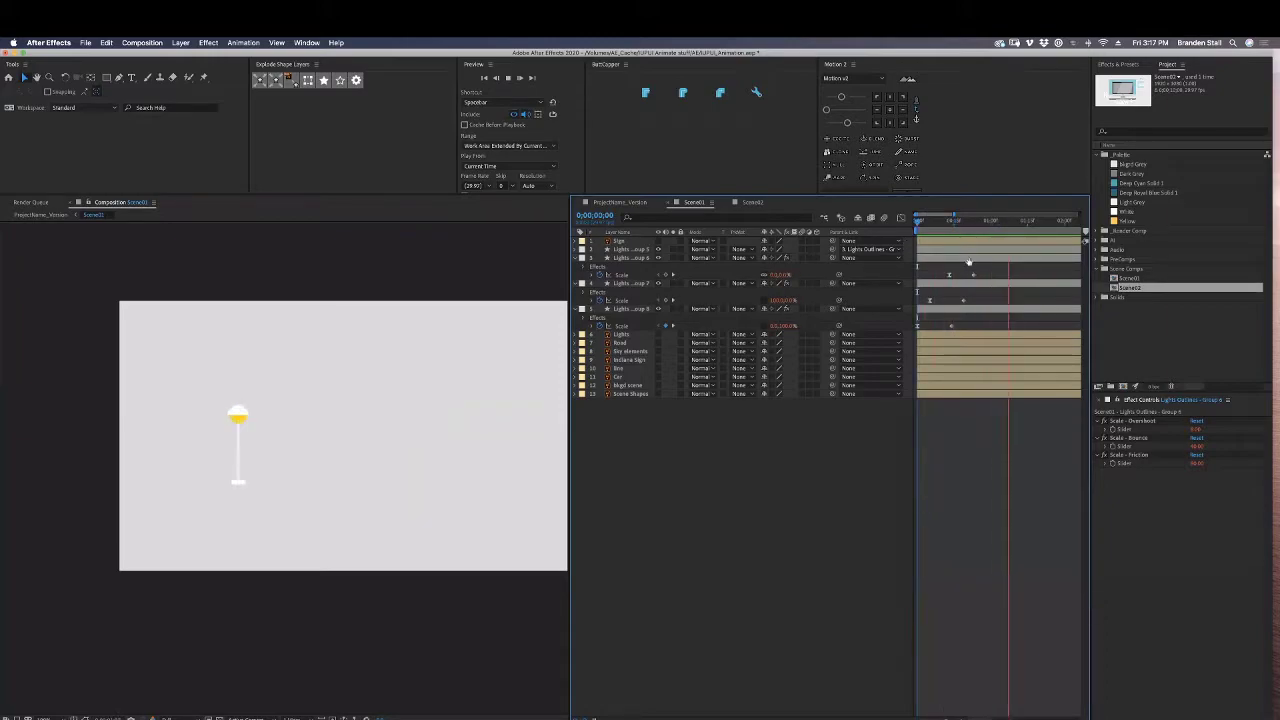
{"action": "key", "text": "space"}
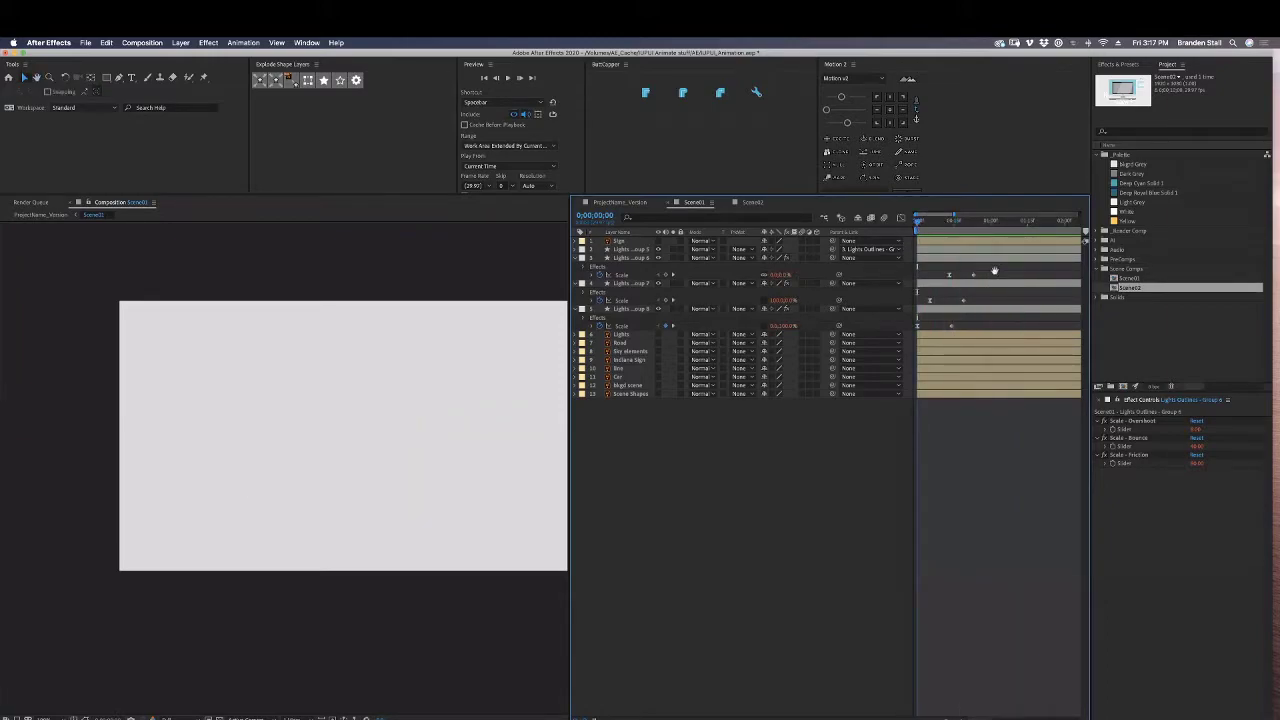
{"action": "key", "text": "space"}
{"action": "key", "text": "space"}
Pre-compose the four lamp shape layers, Groups 5 to 8, as "Light post pre" and play the result.
{"action": "left_click", "coordinate": [635, 250]}
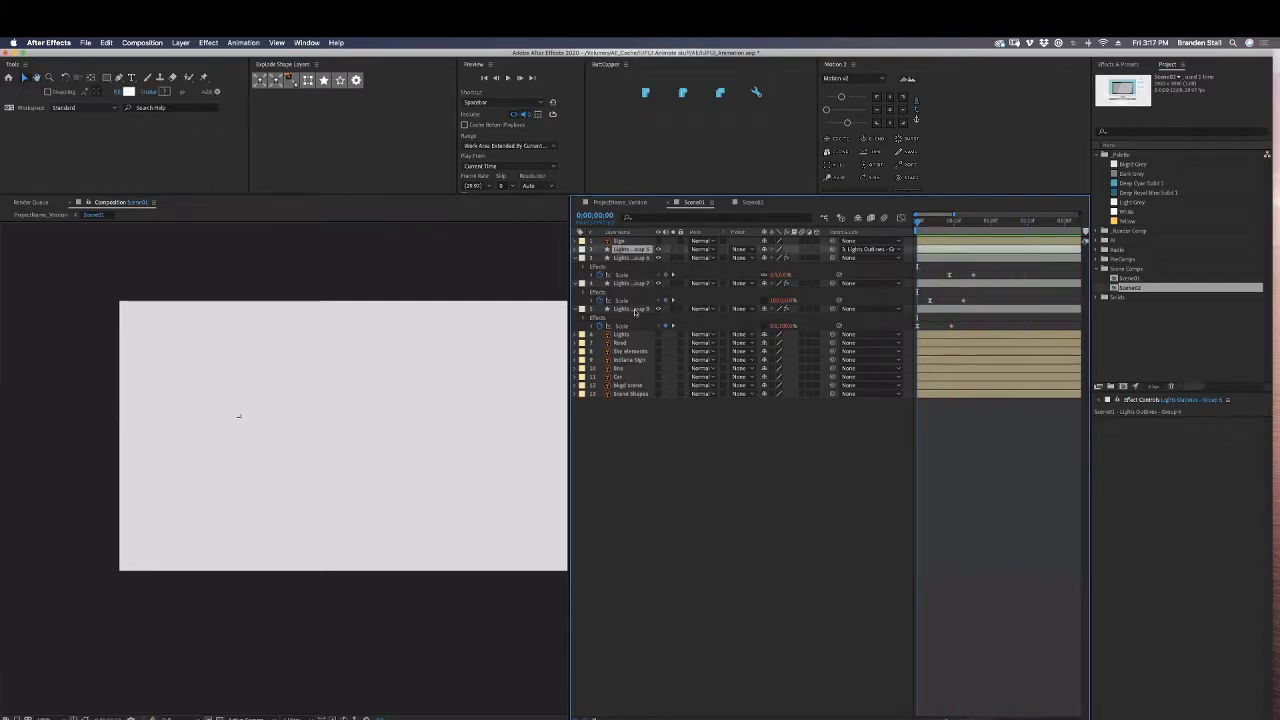
{"action": "left_click", "coordinate": [635, 309], "text": "shift"}
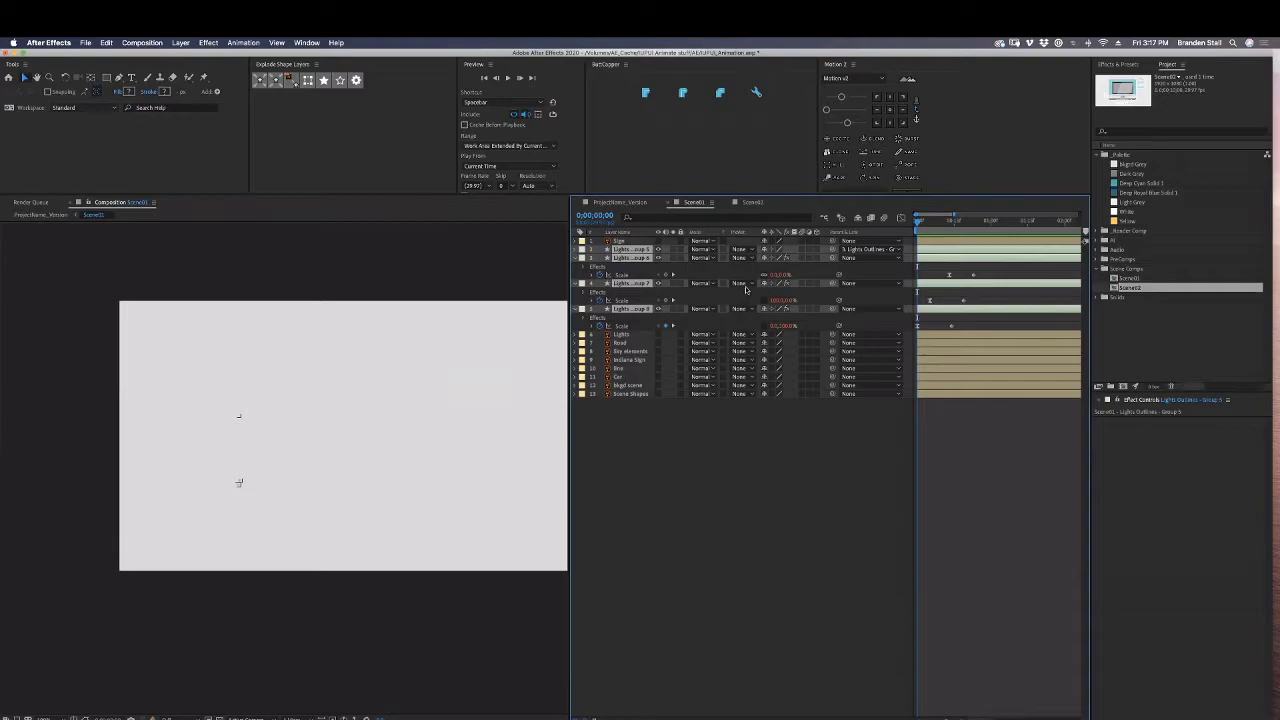
{"action": "key", "text": "super+shift+c"}
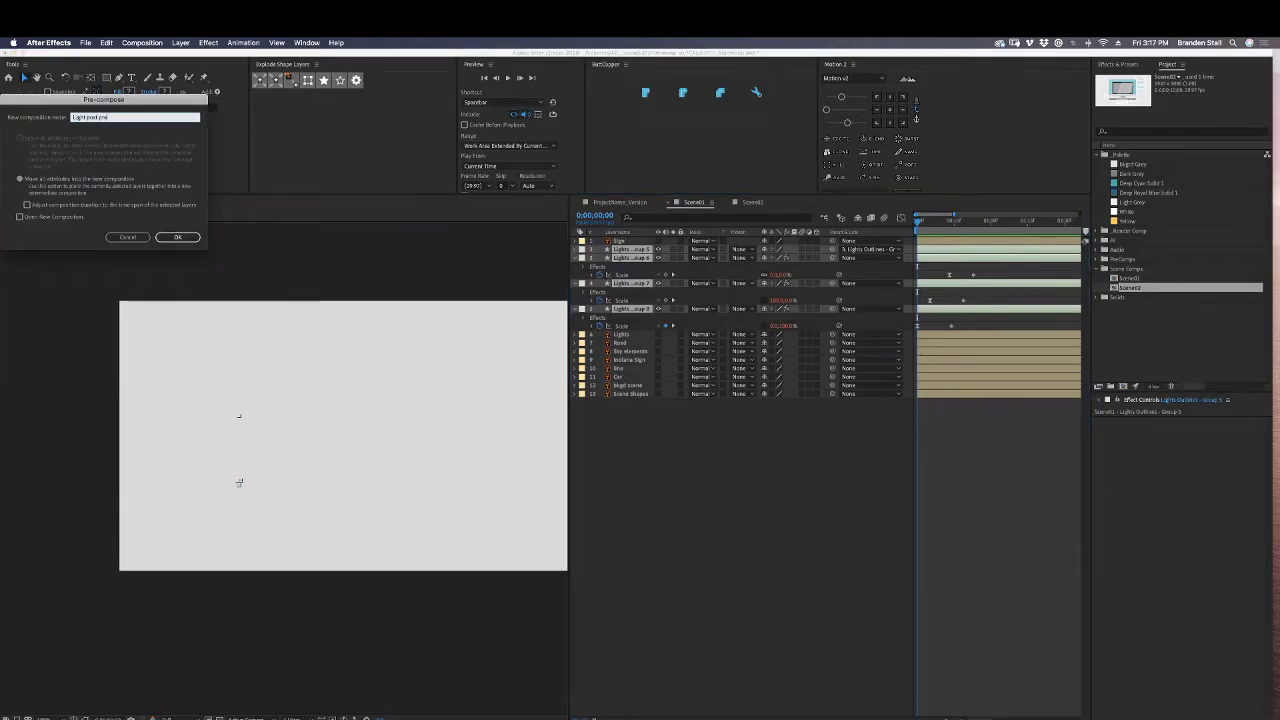
{"action": "type", "text": "Light post pre"}
{"action": "key", "text": "Return"}
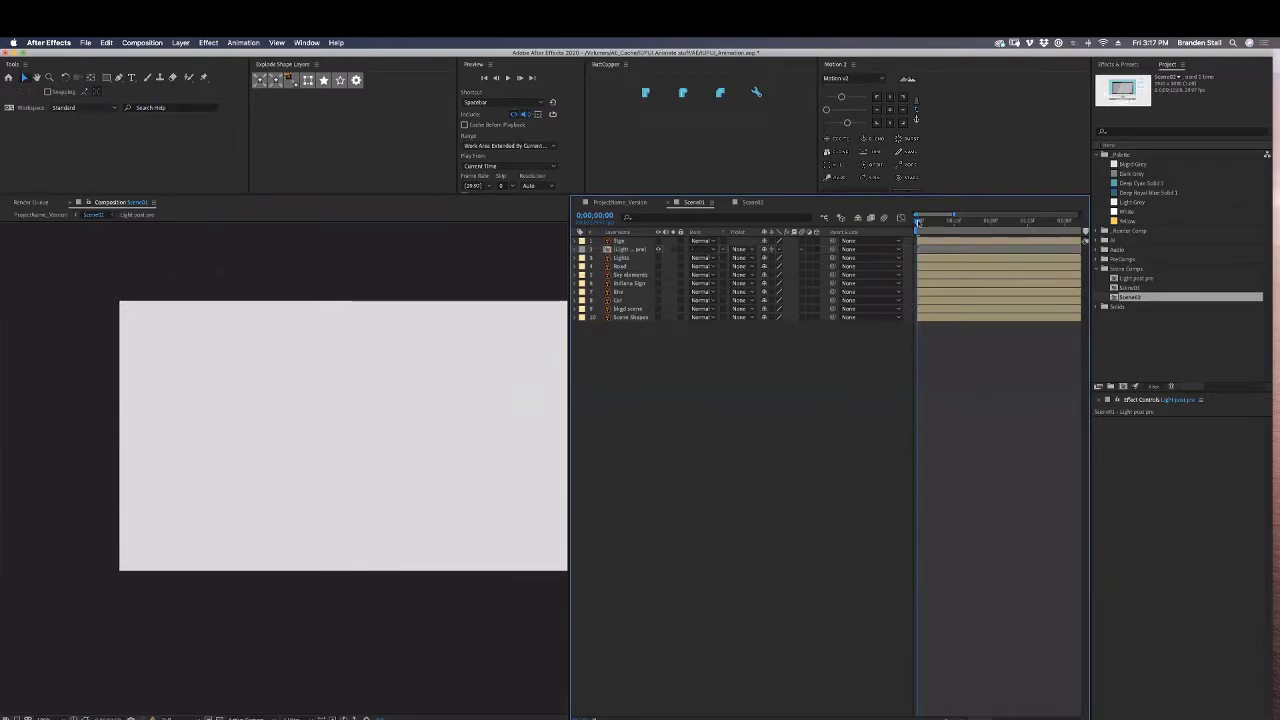
{"action": "key", "text": "space"}
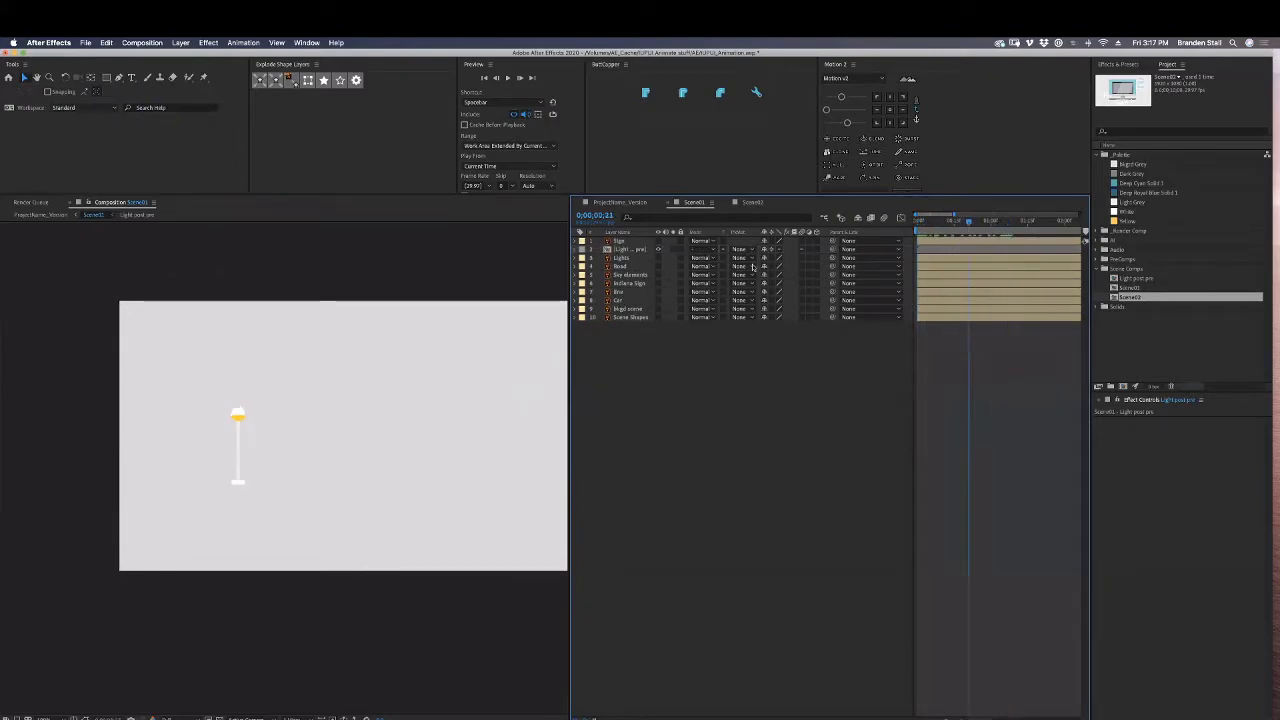
Show the original Lights artwork as reference, duplicate the Light post pre layer, and place the copy over the second lamp.
{"action": "left_click", "coordinate": [644, 259]}
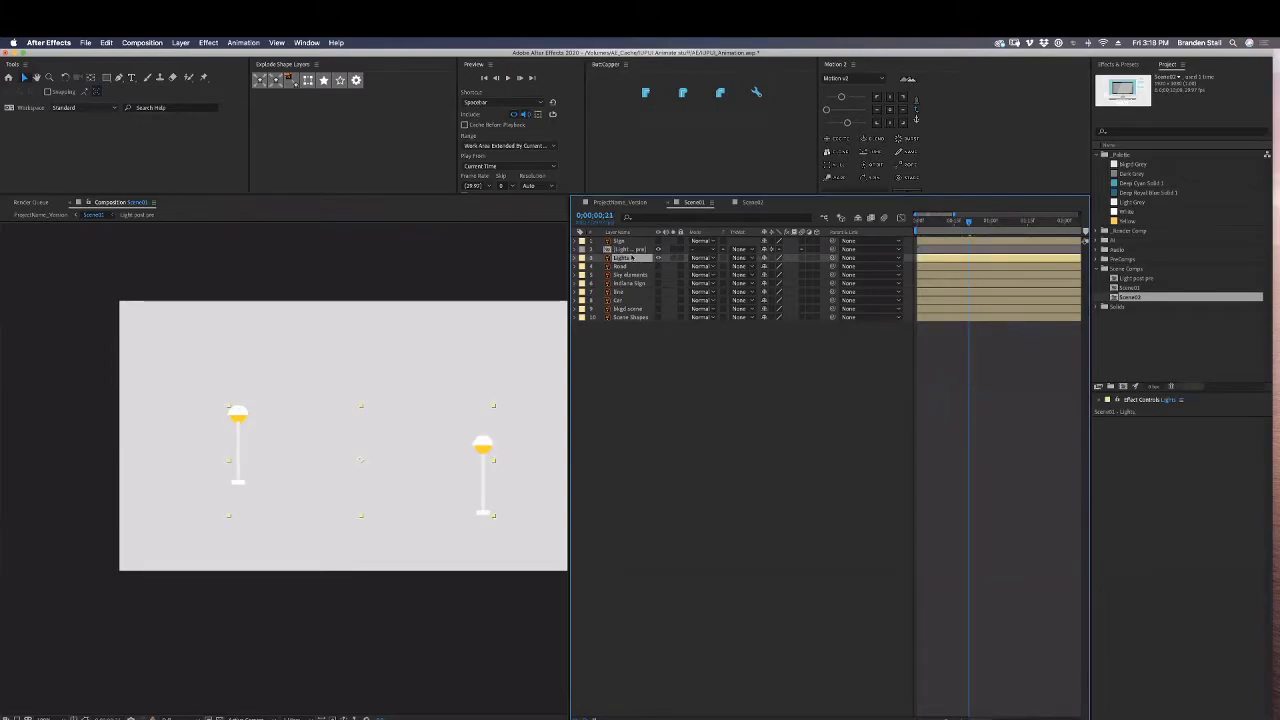
{"action": "left_click", "coordinate": [631, 249]}
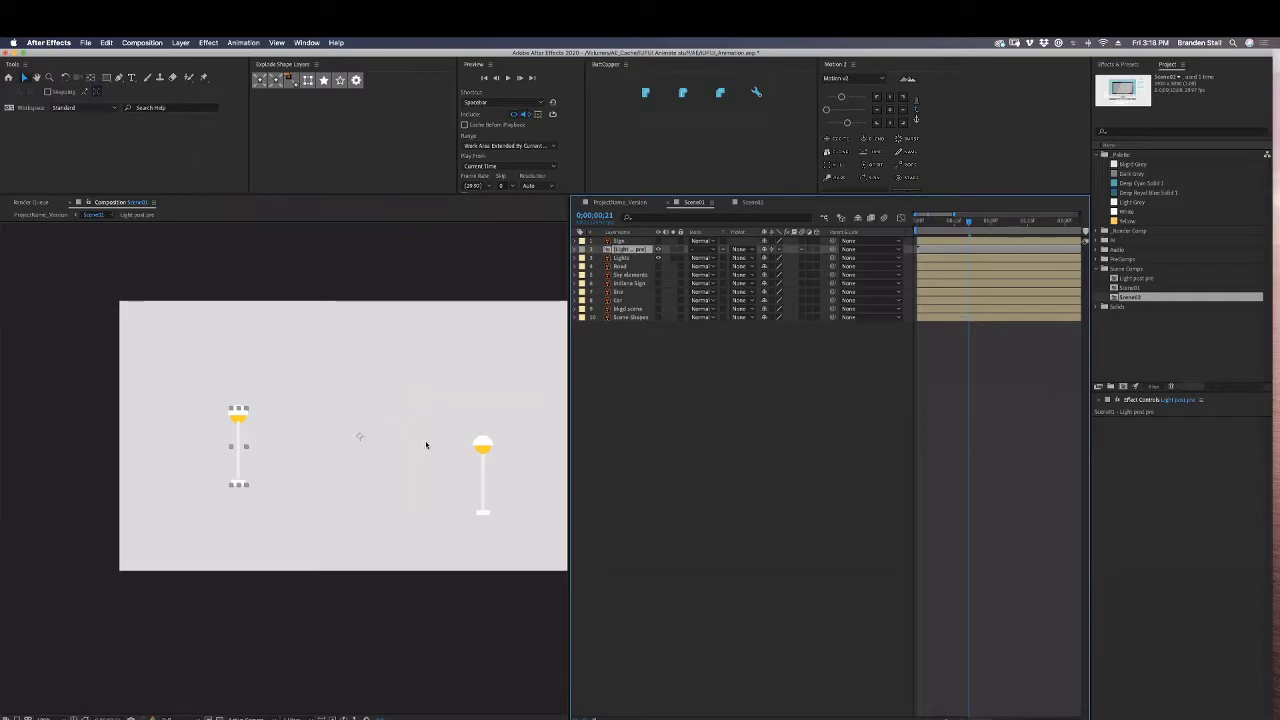
{"action": "key", "text": "super+d"}
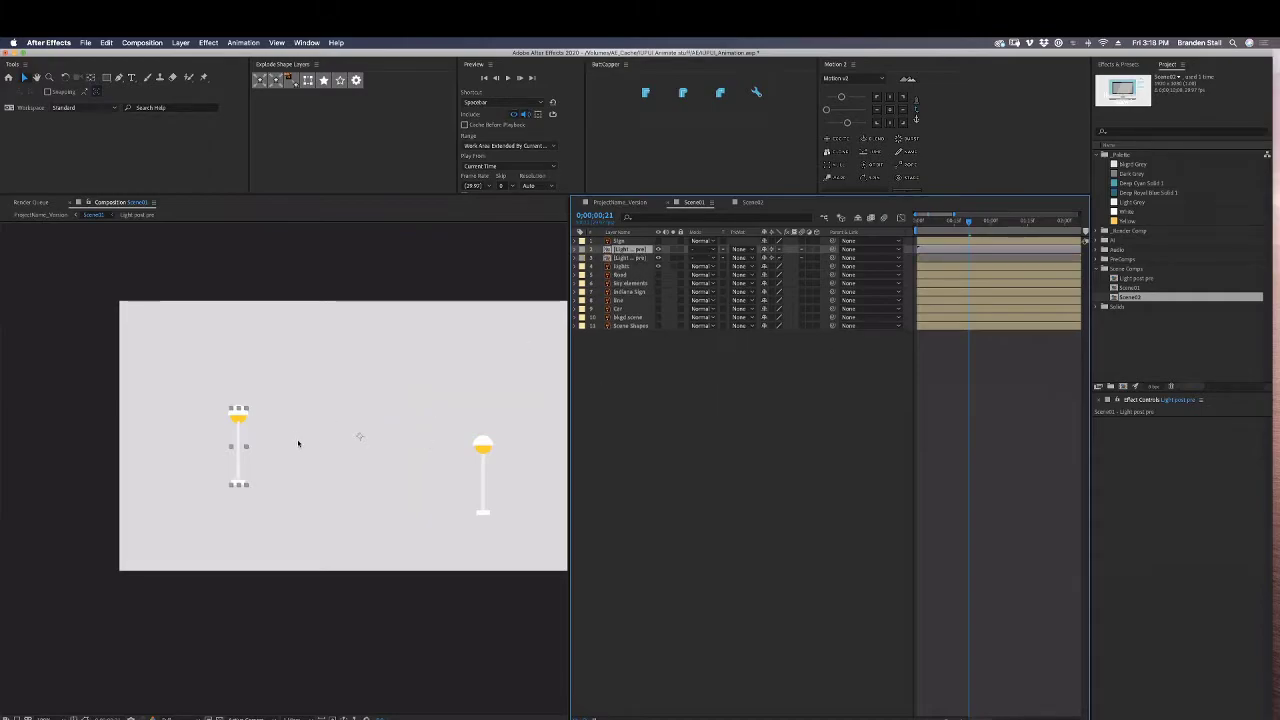
{"action": "left_click_drag", "start_coordinate": [363, 461], "coordinate": [488, 491]}
{"action": "left_click", "coordinate": [650, 480]}
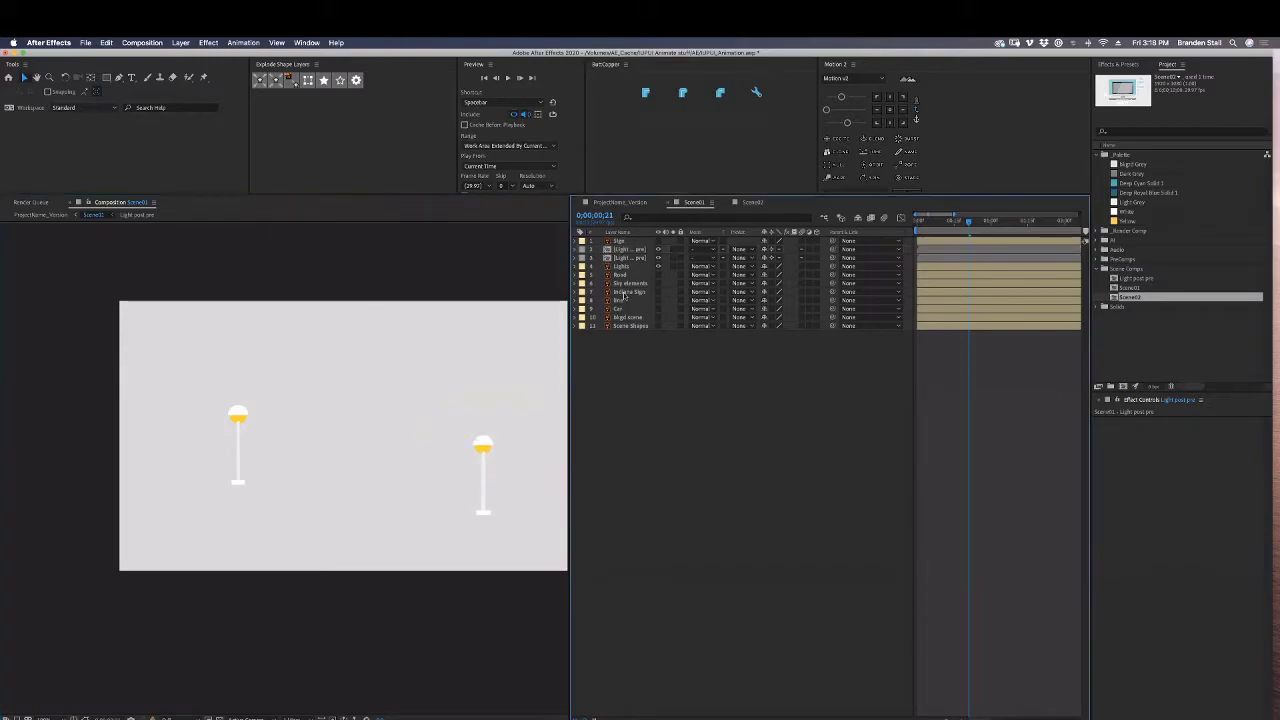
Delete the original Lights layer and preview both animated lamps from the beginning.
{"action": "left_click", "coordinate": [628, 269]}
{"action": "key", "text": "Delete"}
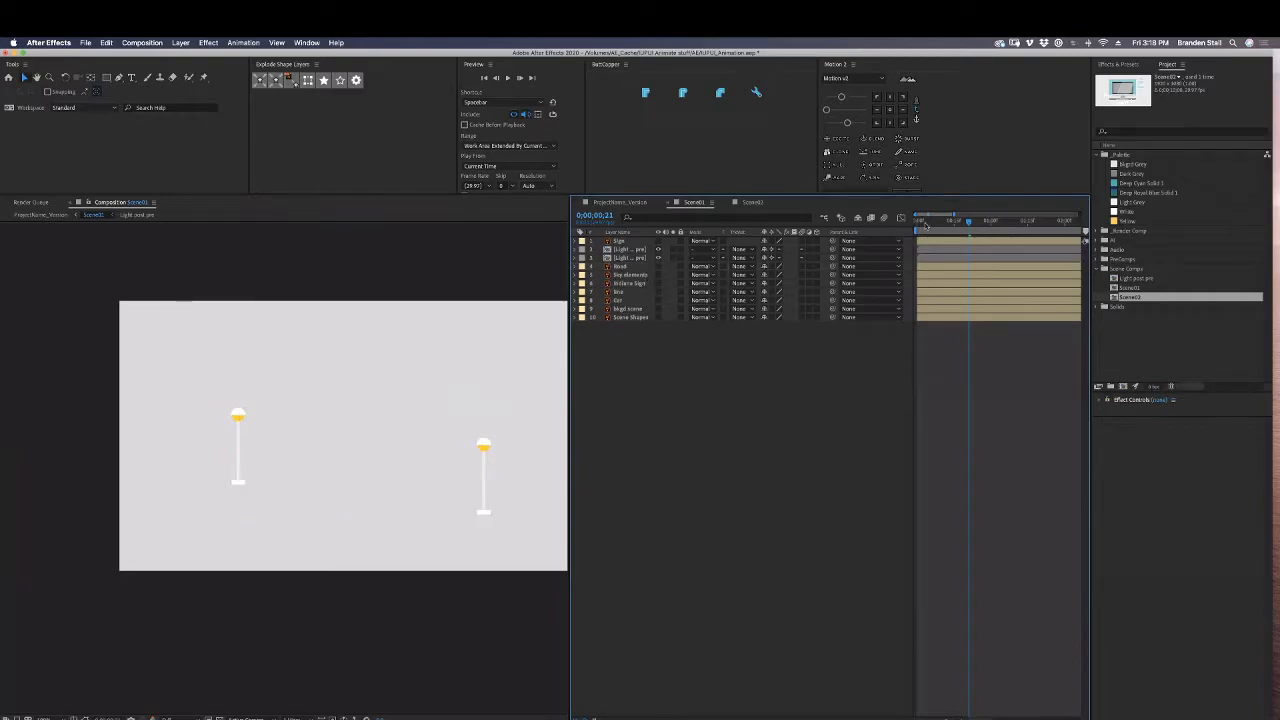
{"action": "key", "text": "Home"}
{"action": "key", "text": "space"}
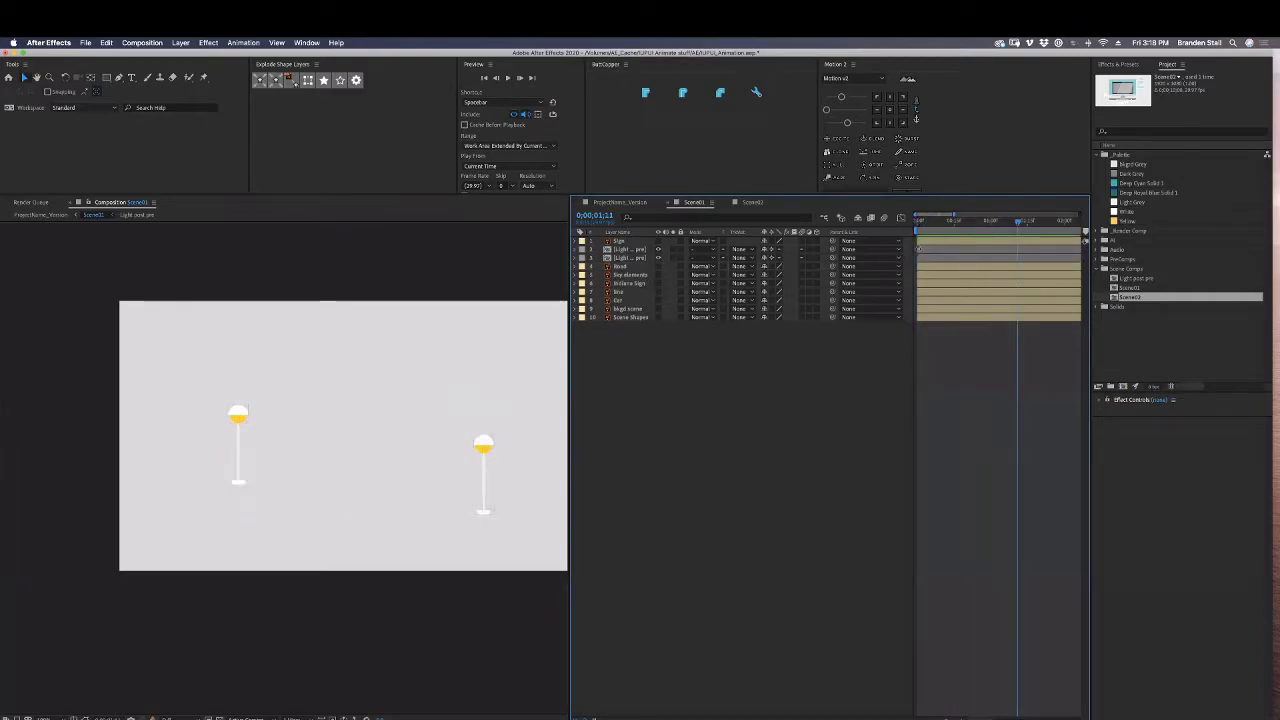
Offset the duplicated Light post pre layer a few frames later than the first lamp, and preview the stagger.
{"action": "left_click_drag", "start_coordinate": [932, 225], "coordinate": [1032, 246]}
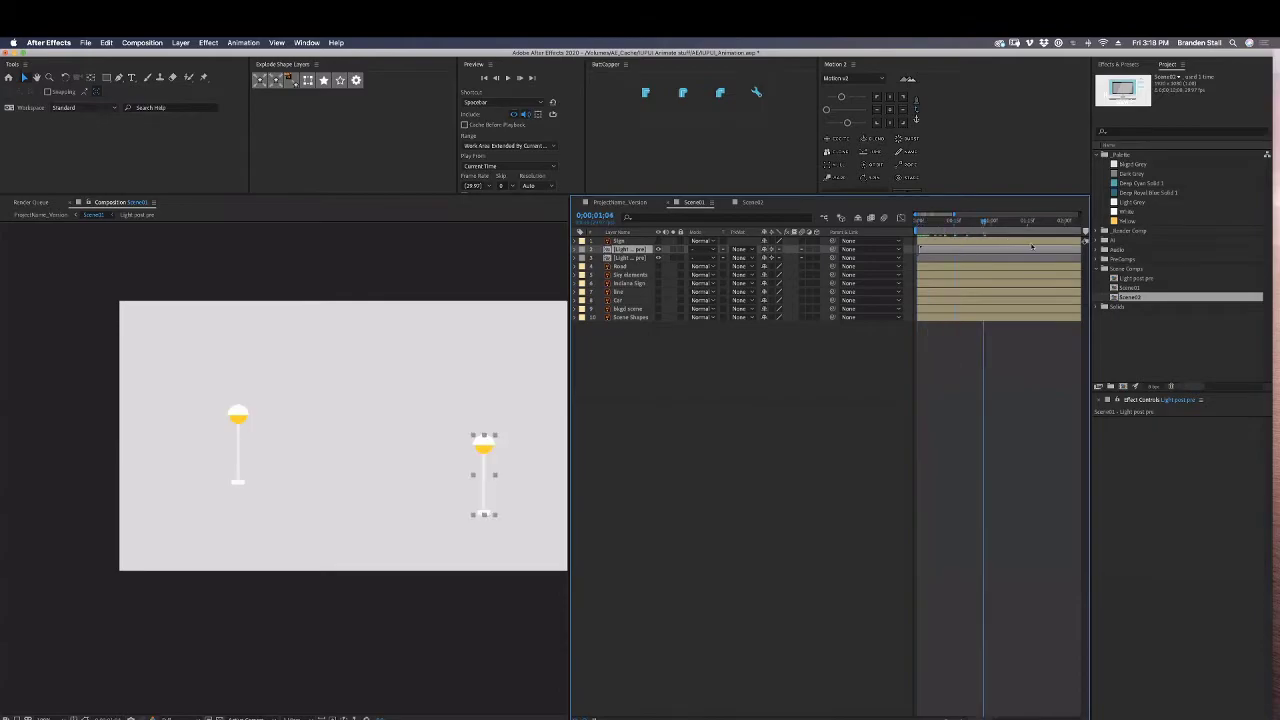
{"action": "key", "text": "space"}
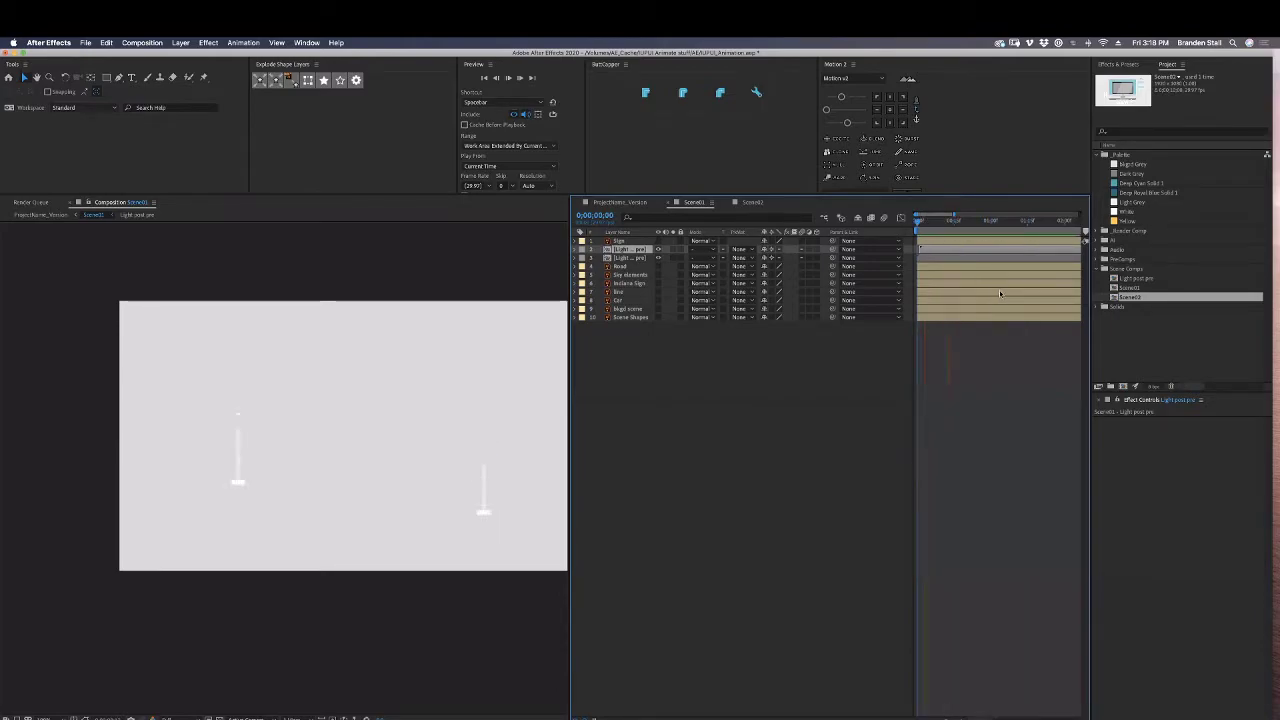
{"action": "key", "text": "space"}
Examine the artwork of the lower scene layers, including Scene Shapes, Bkgd scene and Car, by temporarily showing them with the lamps.
{"action": "scroll", "coordinate": [456, 450], "scroll_direction": "down", "scroll_amount": 1}
{"action": "left_click_drag", "start_coordinate": [441, 452], "coordinate": [427, 451]}
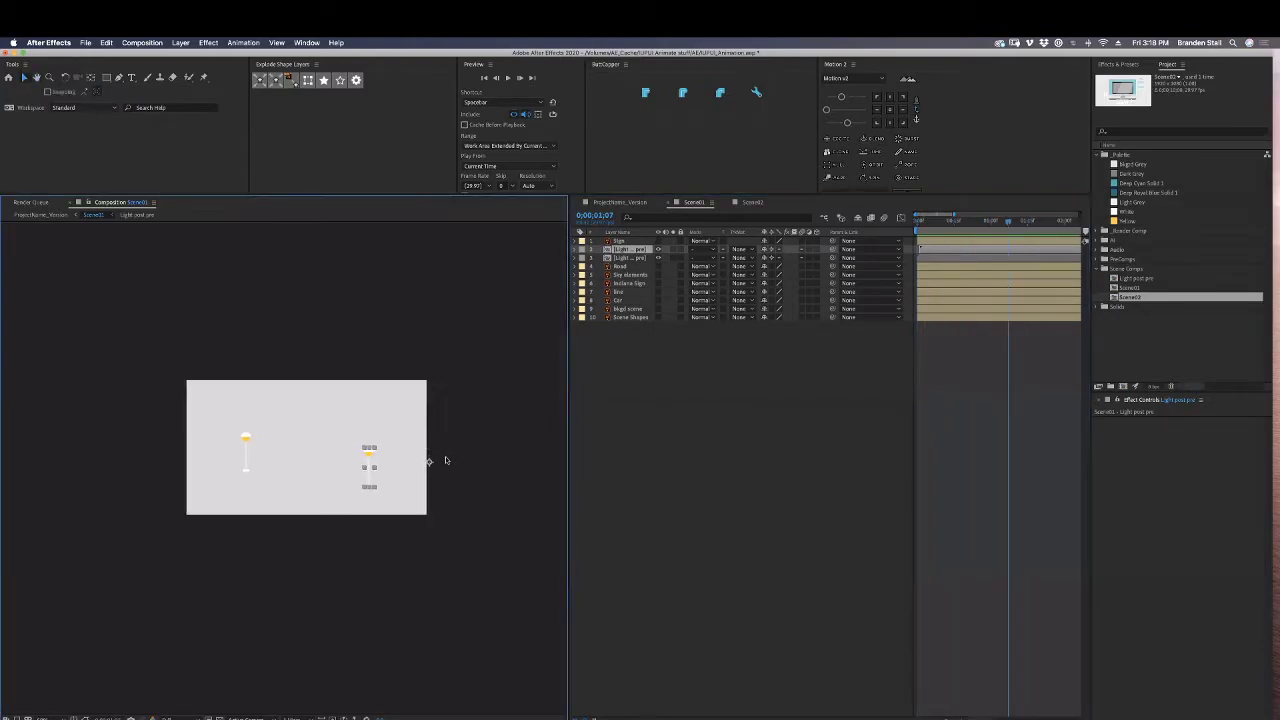
{"action": "key", "text": "period"}
{"action": "left_click_drag", "start_coordinate": [916, 223], "coordinate": [974, 230]}
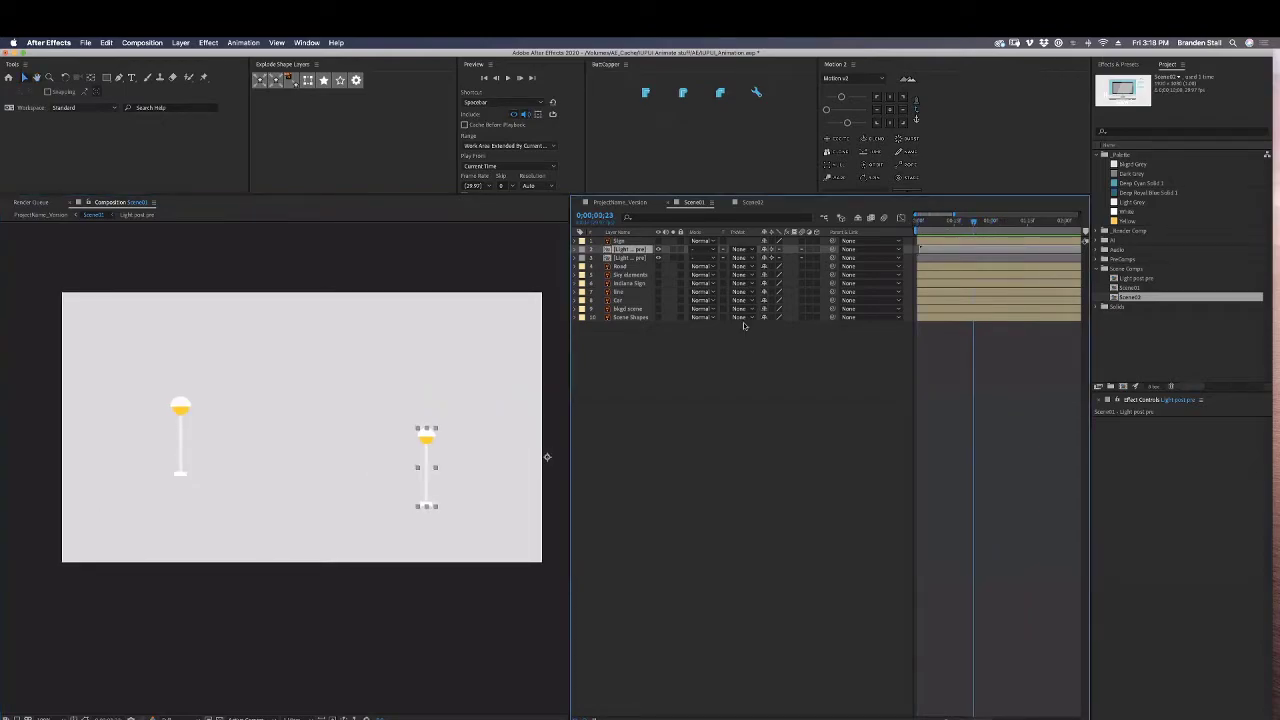
{"action": "left_click", "coordinate": [658, 318]}
{"action": "left_click", "coordinate": [658, 309]}
{"action": "left_click", "coordinate": [658, 309]}
{"action": "left_click", "coordinate": [658, 300]}
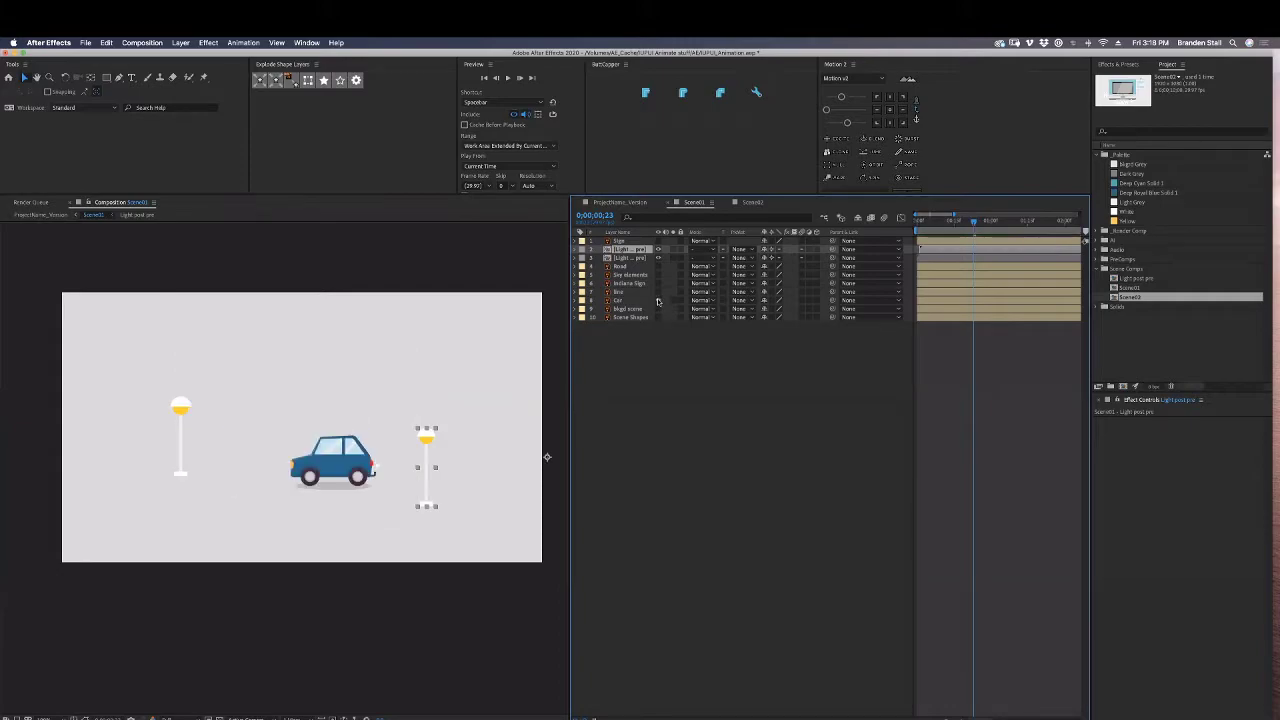
{"action": "left_click", "coordinate": [658, 300]}
{"action": "left_click", "coordinate": [658, 291]}
{"action": "left_click", "coordinate": [658, 291]}
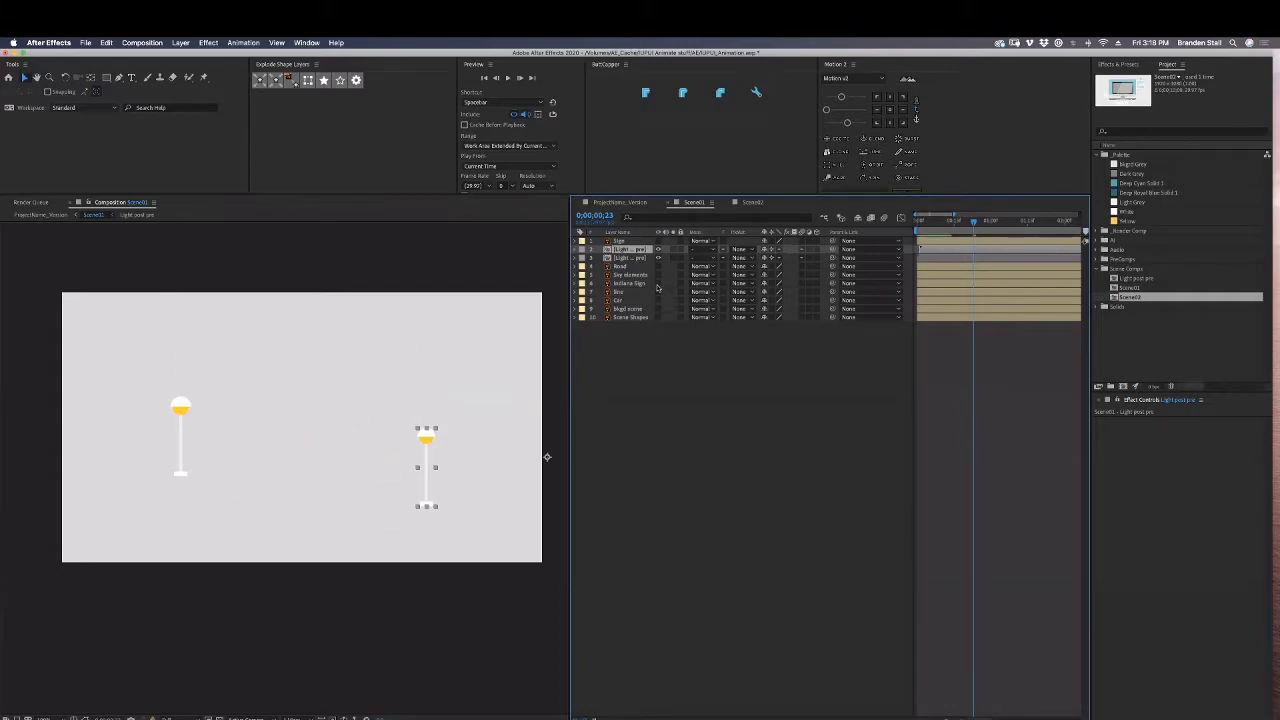
Delete the unneeded layer between Indiana Sign and Car, and make the Indiana Sign artwork visible.
{"action": "left_click", "coordinate": [647, 292]}
{"action": "key", "text": "Delete"}
{"action": "left_click", "coordinate": [647, 283]}
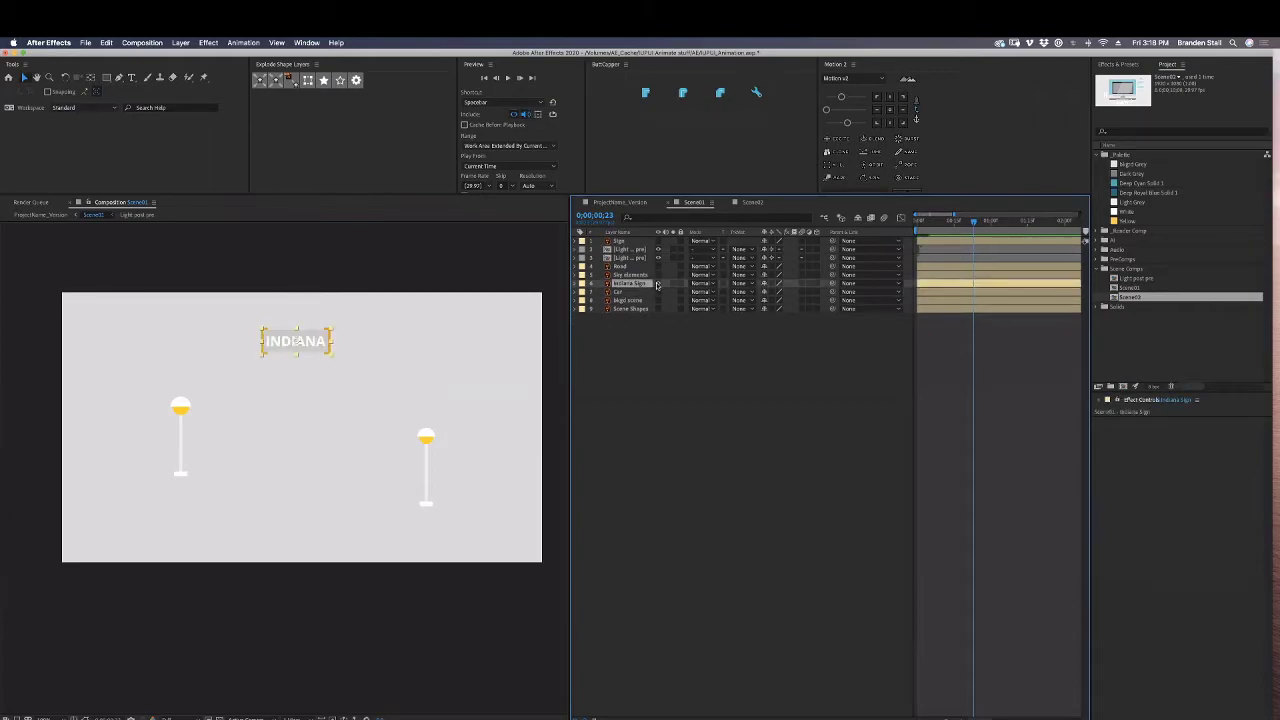
{"action": "left_click", "coordinate": [658, 283]}
Convert the Indiana Sign artwork to a shape layer and explode its outlines into individual shape layers.
{"action": "left_click", "coordinate": [298, 80]}
{"action": "left_click", "coordinate": [641, 292]}
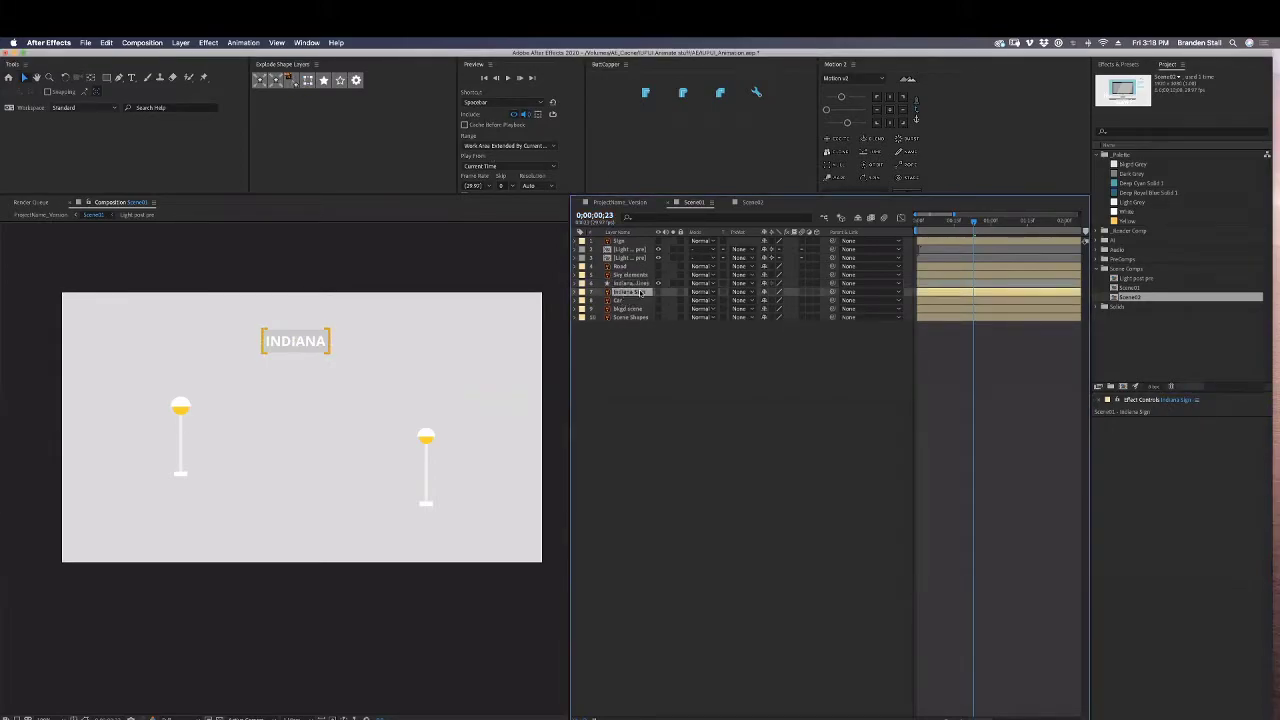
{"action": "left_click", "coordinate": [639, 284]}
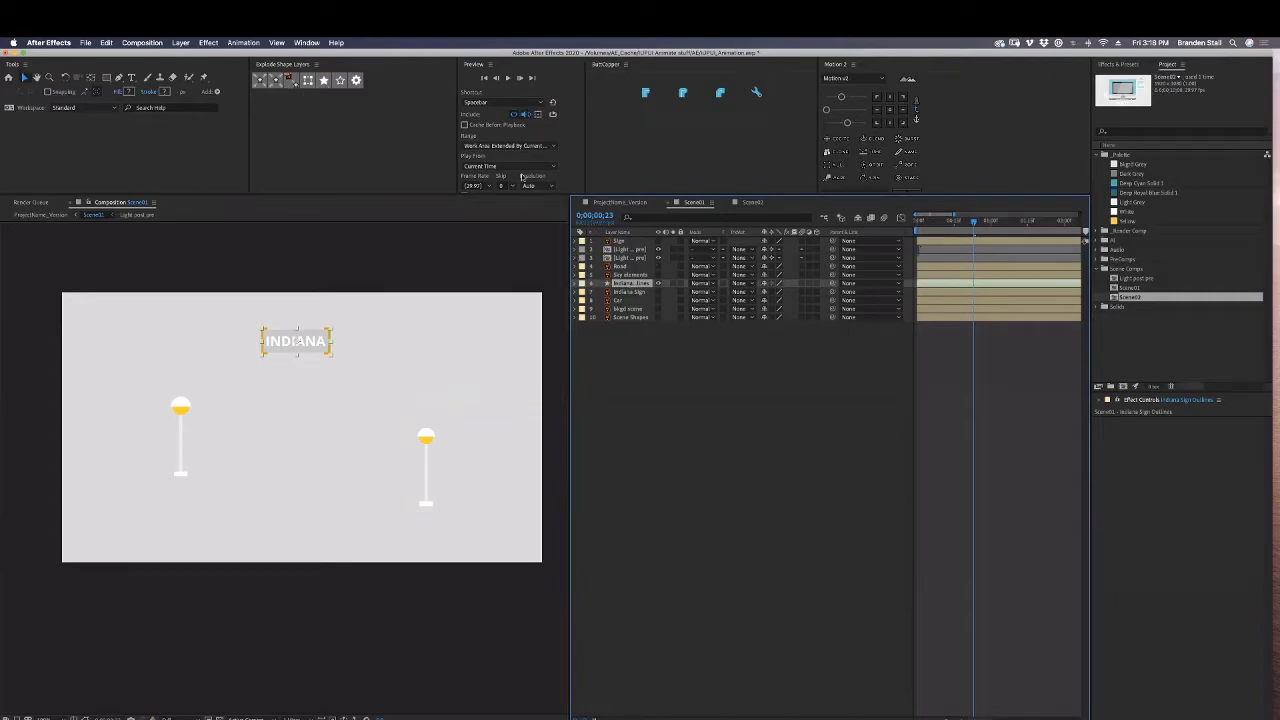
{"action": "left_click", "coordinate": [266, 80]}
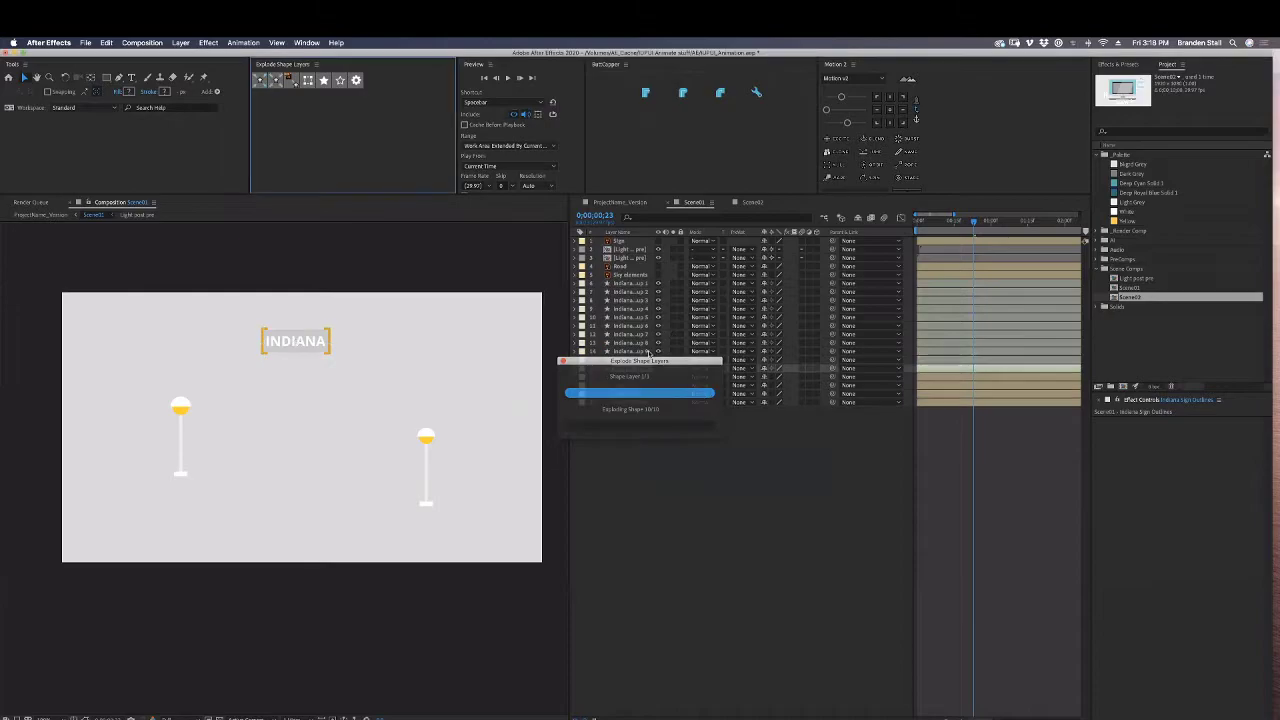
{"action": "left_click", "coordinate": [642, 378]}
{"action": "key", "text": "Delete"}
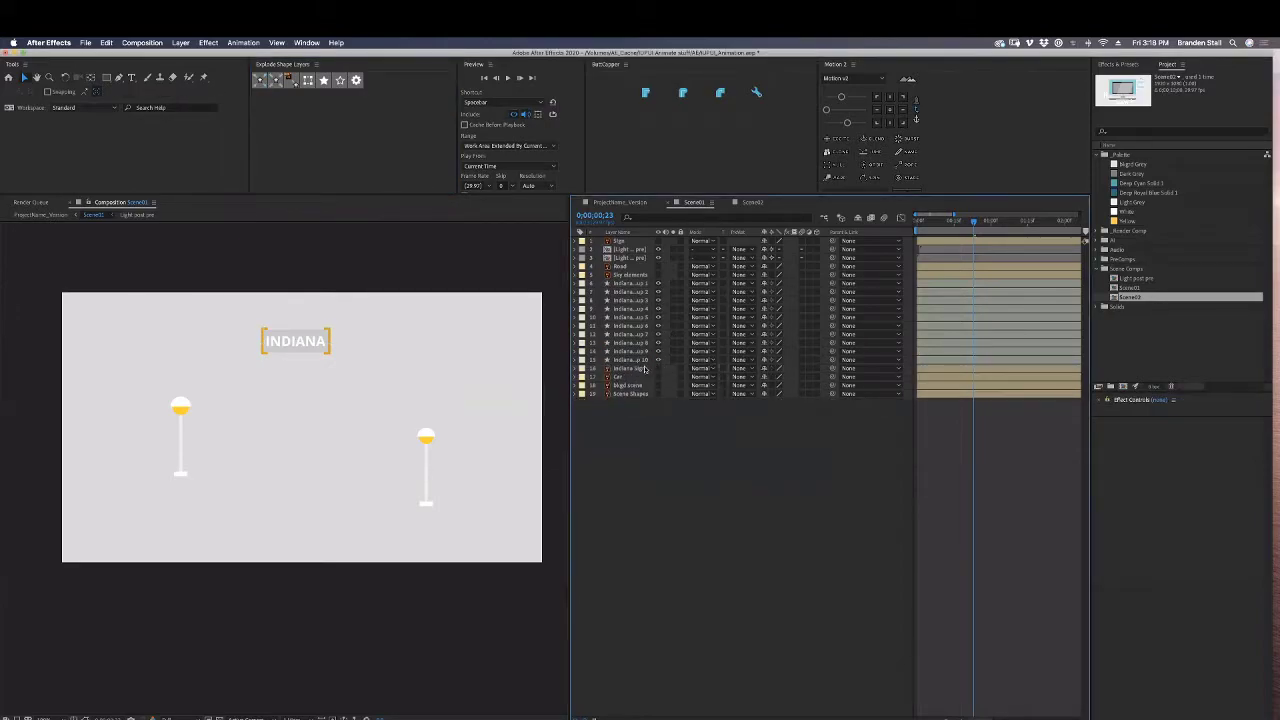
Pre-compose all ten Indiana Sign shape layers into a new composition named Sign_pre.
{"action": "mouse_move", "coordinate": [962, 222]}
{"action": "left_mouse_down"}
{"action": "mouse_move", "coordinate": [934, 222]}
{"action": "mouse_move", "coordinate": [981, 222]}
{"action": "left_mouse_up"}
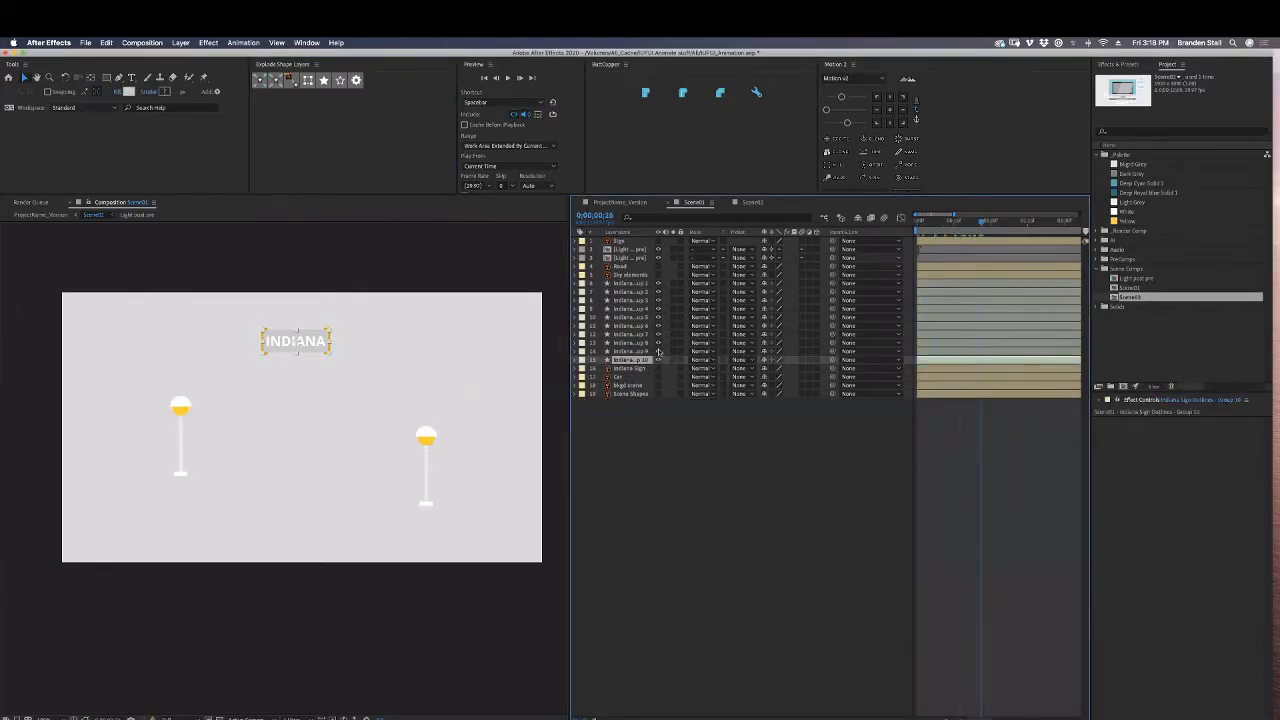
{"action": "left_click", "coordinate": [641, 283], "text": "shift"}
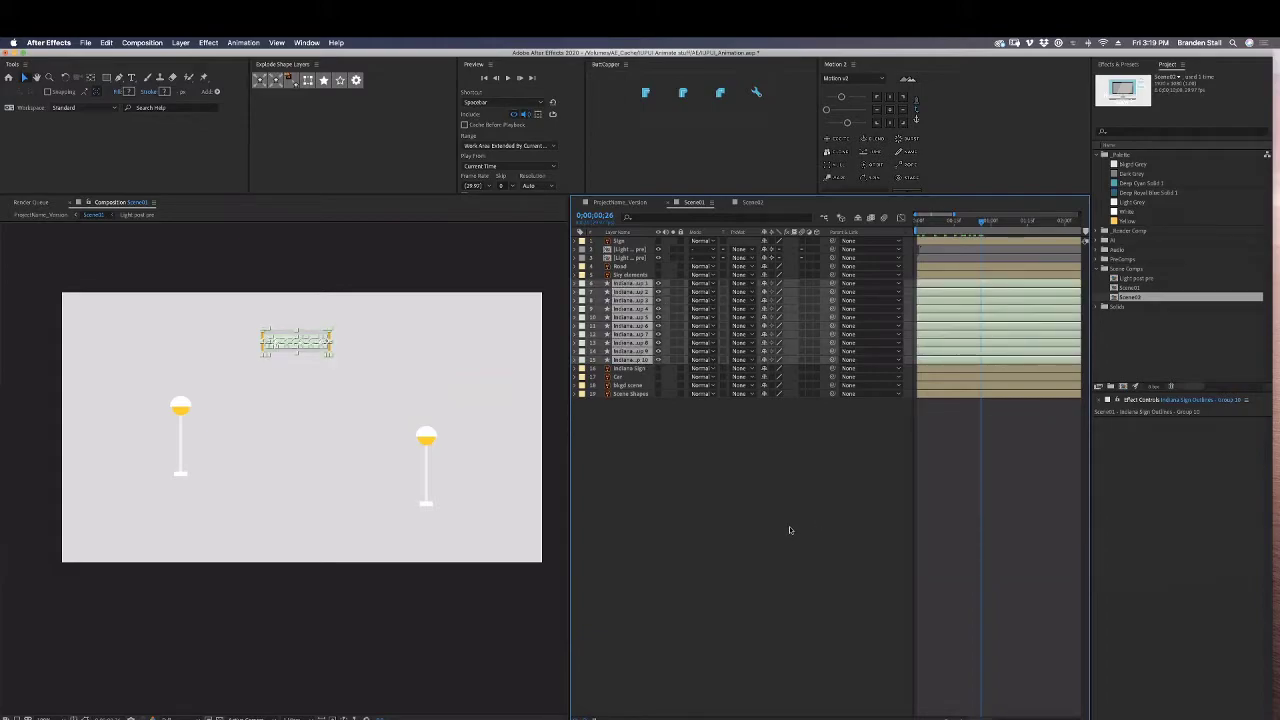
{"action": "key", "text": "super+shift+c"}
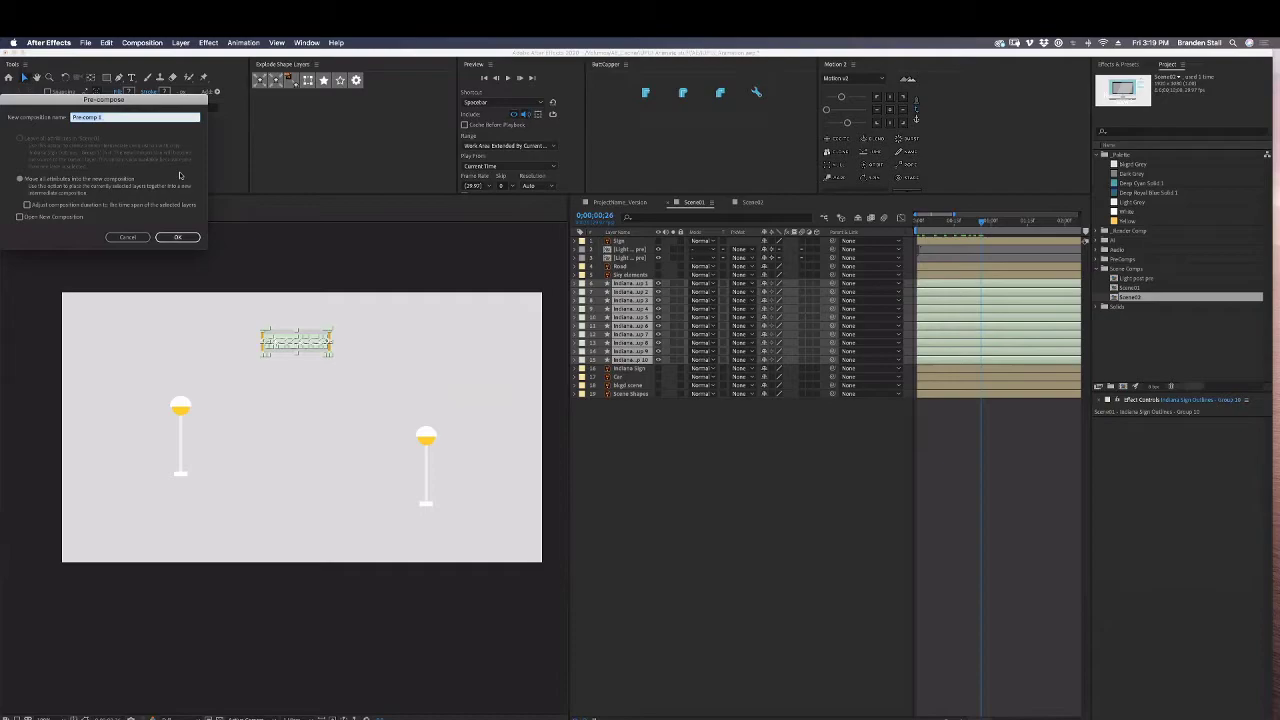
{"action": "type", "text": "Sign_pre"}
{"action": "key", "text": "Return"}
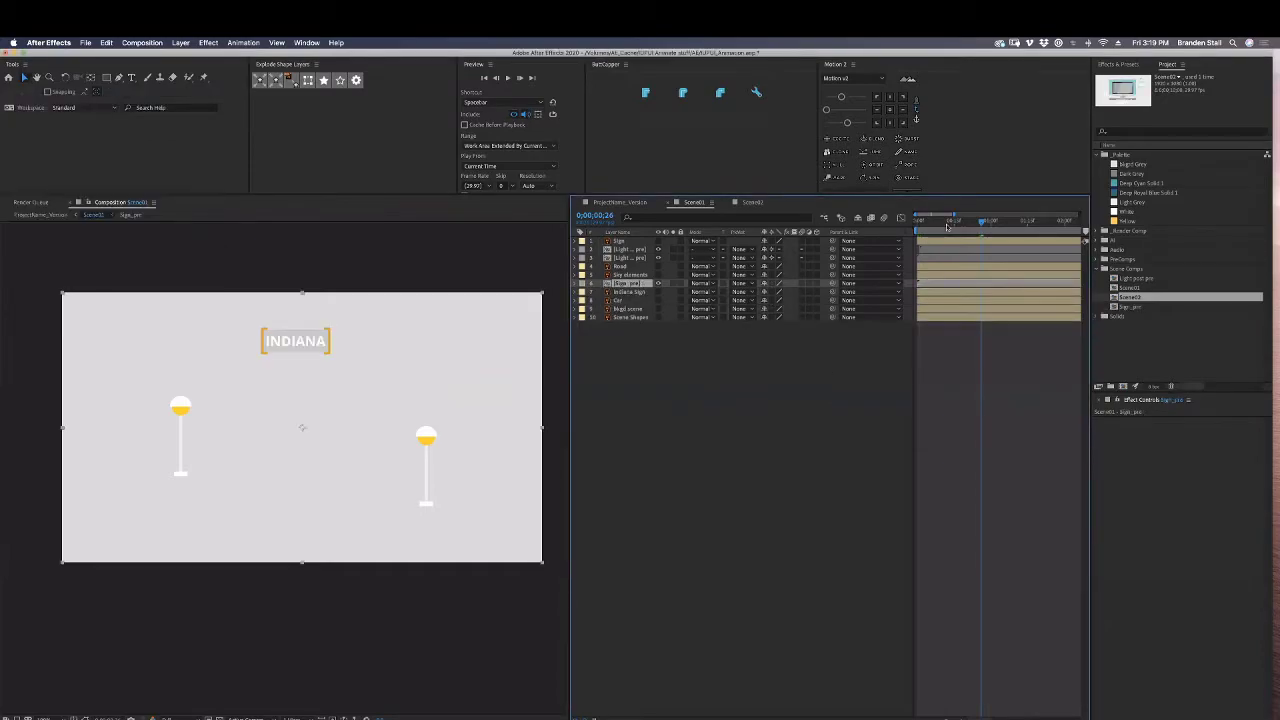
Open the Sign_pre composition and set the current time to its first frame.
{"action": "mouse_move", "coordinate": [947, 225]}
{"action": "left_mouse_down"}
{"action": "mouse_move", "coordinate": [916, 226]}
{"action": "mouse_move", "coordinate": [963, 226]}
{"action": "left_mouse_up"}
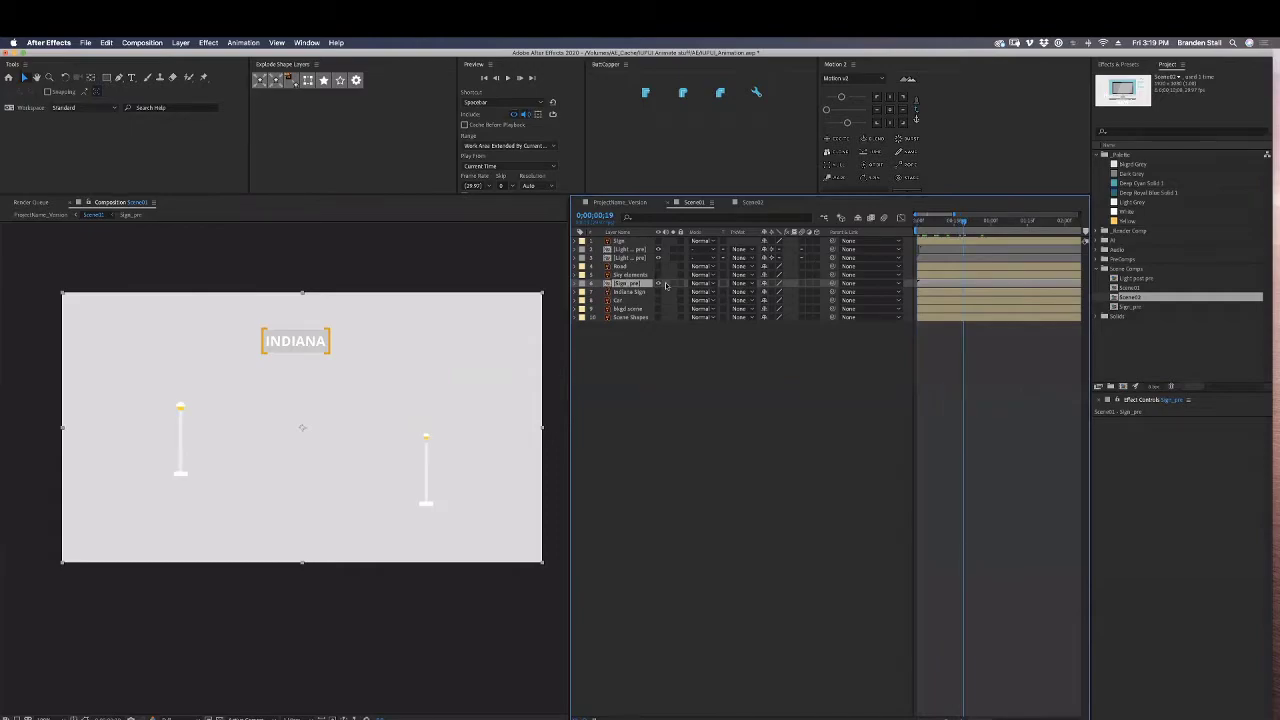
{"action": "double_click", "coordinate": [666, 285]}
{"action": "left_click_drag", "start_coordinate": [925, 224], "coordinate": [898, 247]}
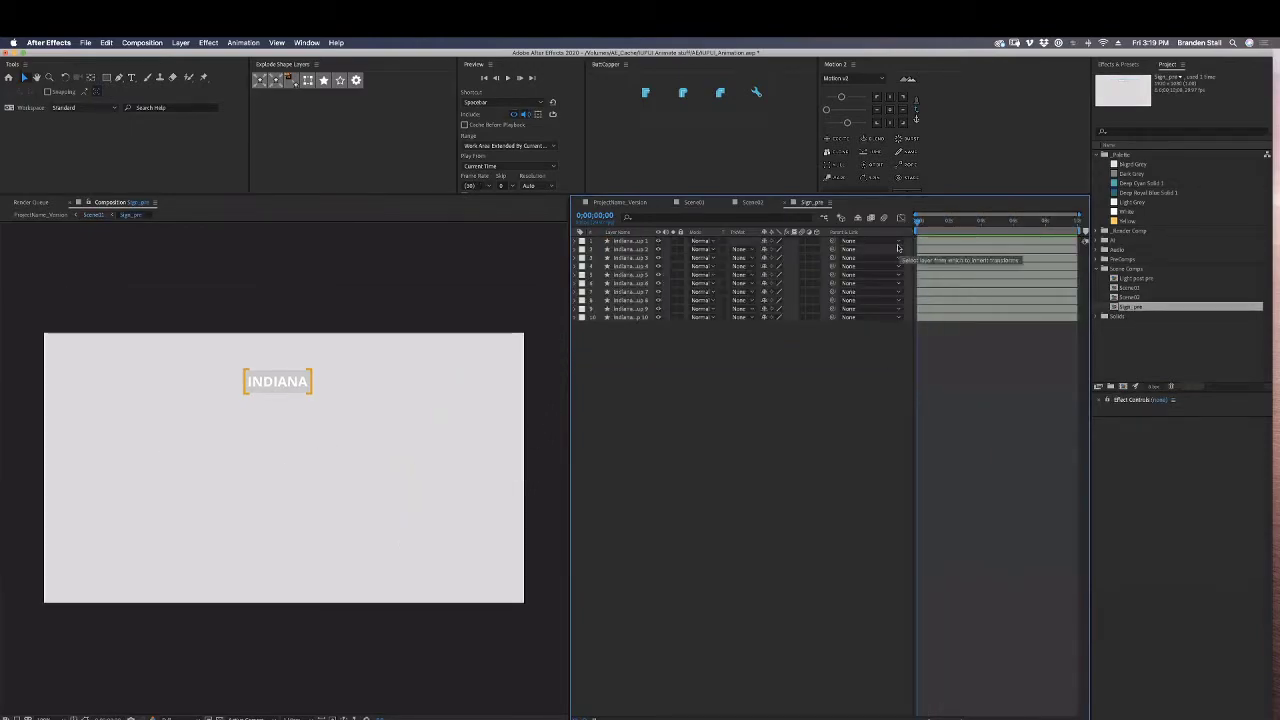
Examine the sign's layers one by one to identify which hold the gray background, the INDIANA letters and the brackets.
{"action": "left_click", "coordinate": [645, 317]}
{"action": "key", "text": "period"}
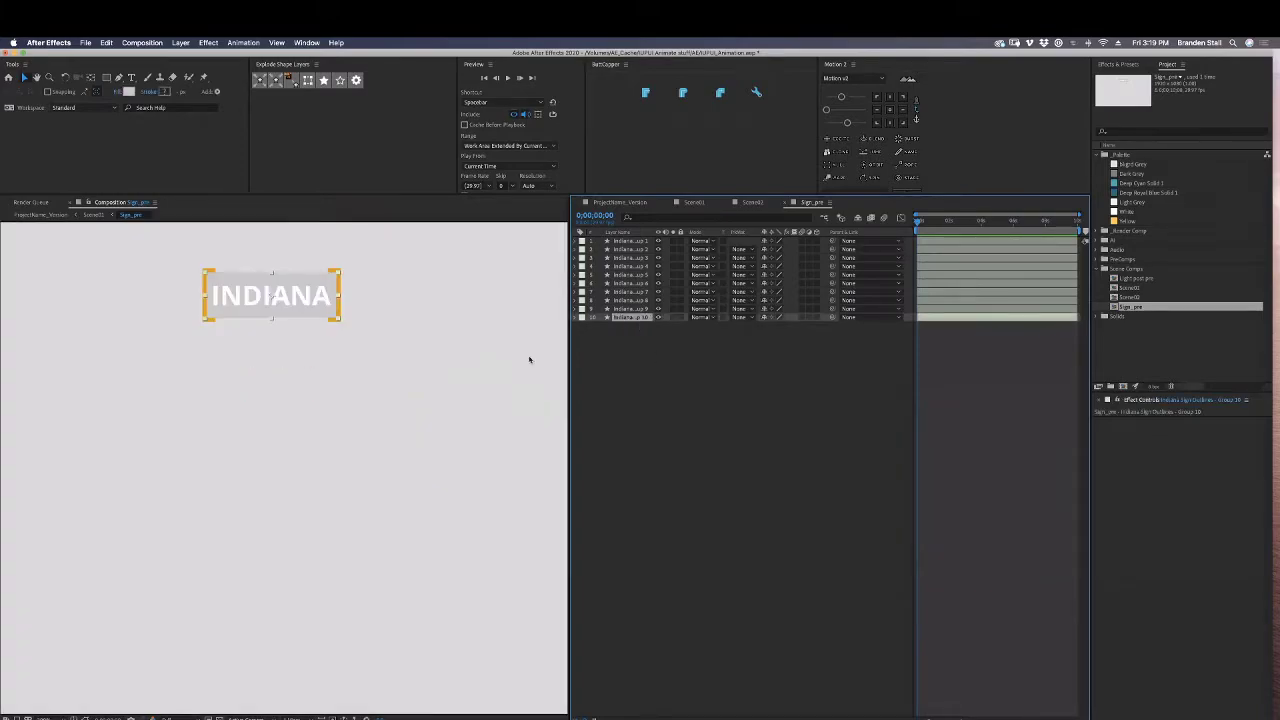
{"action": "left_click_drag", "start_coordinate": [388, 414], "coordinate": [394, 454]}
{"action": "left_click", "coordinate": [627, 352]}
{"action": "left_click", "coordinate": [629, 309]}
{"action": "left_click", "coordinate": [630, 301]}
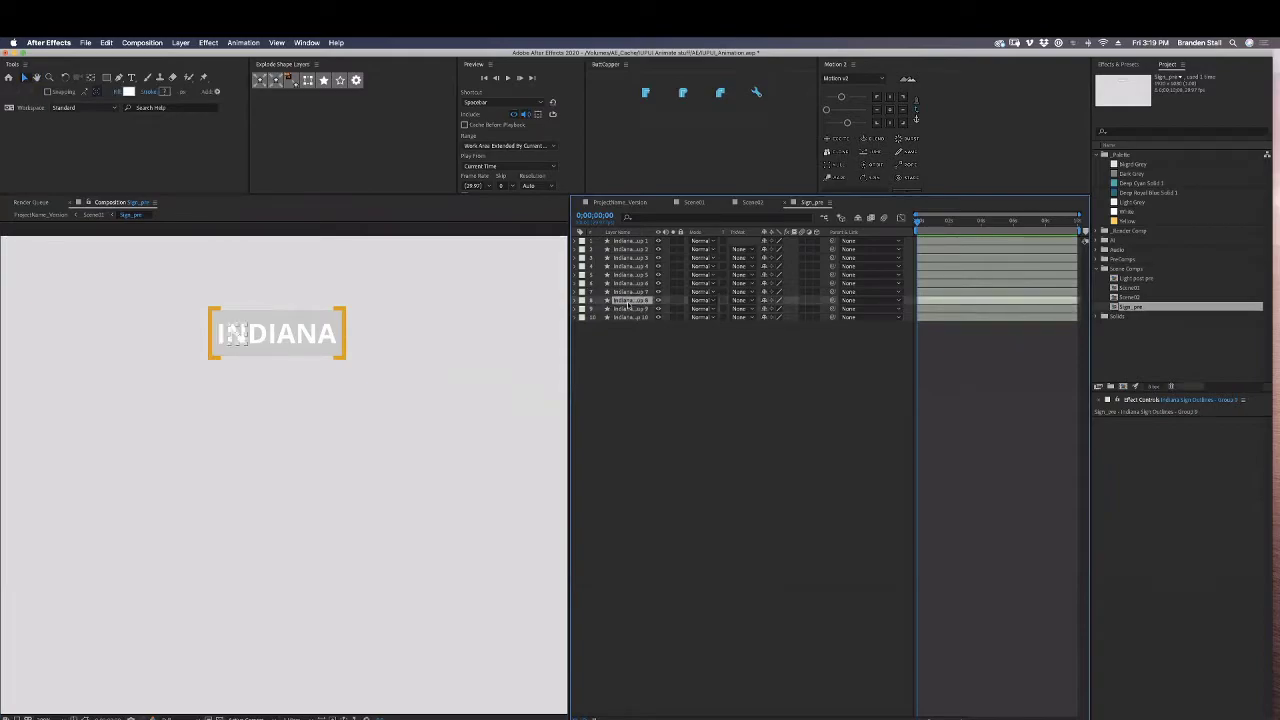
{"action": "left_click", "coordinate": [628, 309]}
{"action": "left_click", "coordinate": [629, 300]}
{"action": "left_click", "coordinate": [629, 292]}
{"action": "left_click", "coordinate": [629, 283]}
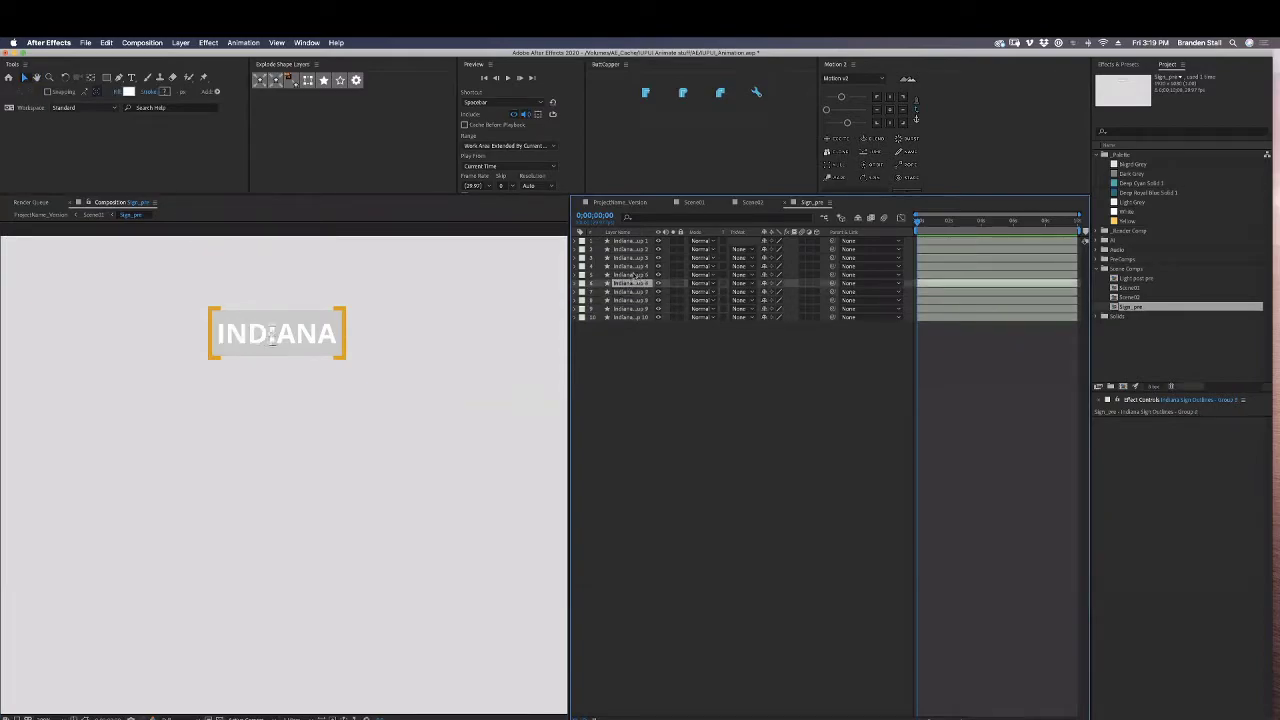
{"action": "left_click", "coordinate": [629, 275]}
{"action": "left_click", "coordinate": [630, 267]}
{"action": "left_click", "coordinate": [630, 258]}
{"action": "left_click", "coordinate": [631, 250]}
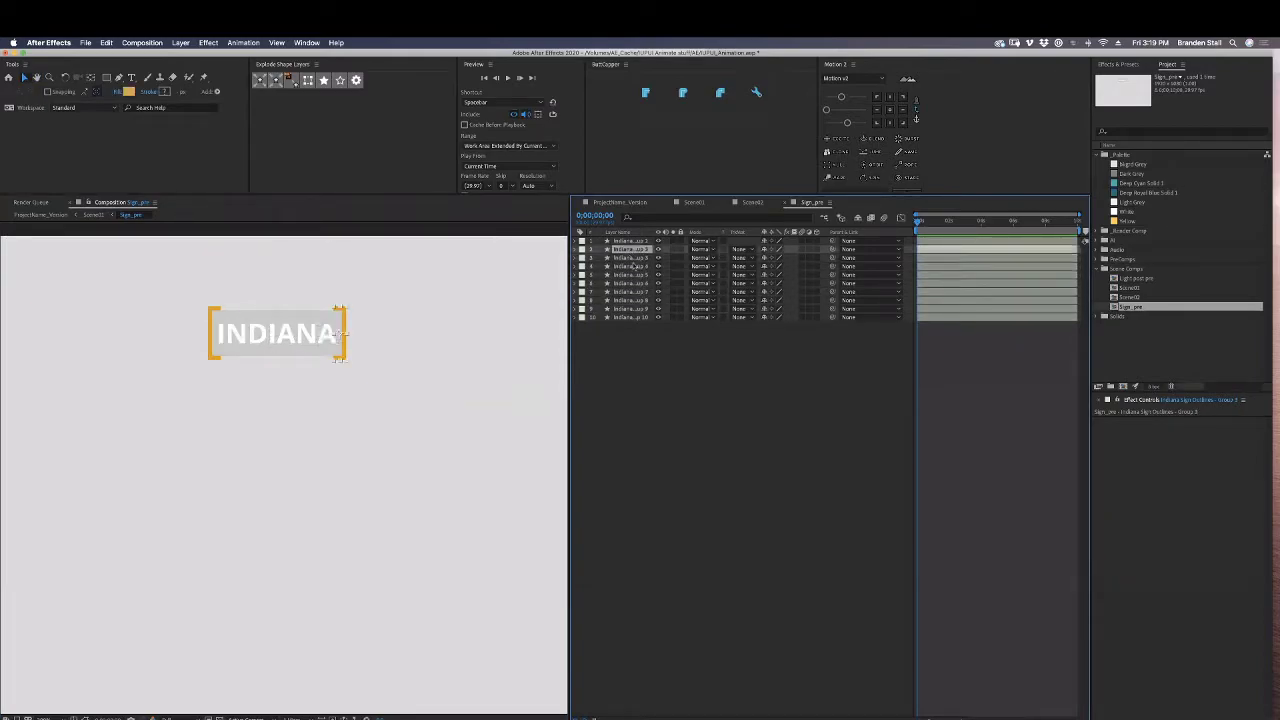
Pre-compose the seven letter layers as Indiana_pre and collapse the new layer's transformations.
{"action": "left_click", "coordinate": [632, 258]}
{"action": "left_click", "coordinate": [628, 308], "text": "shift"}
{"action": "key", "text": "super+shift+c"}
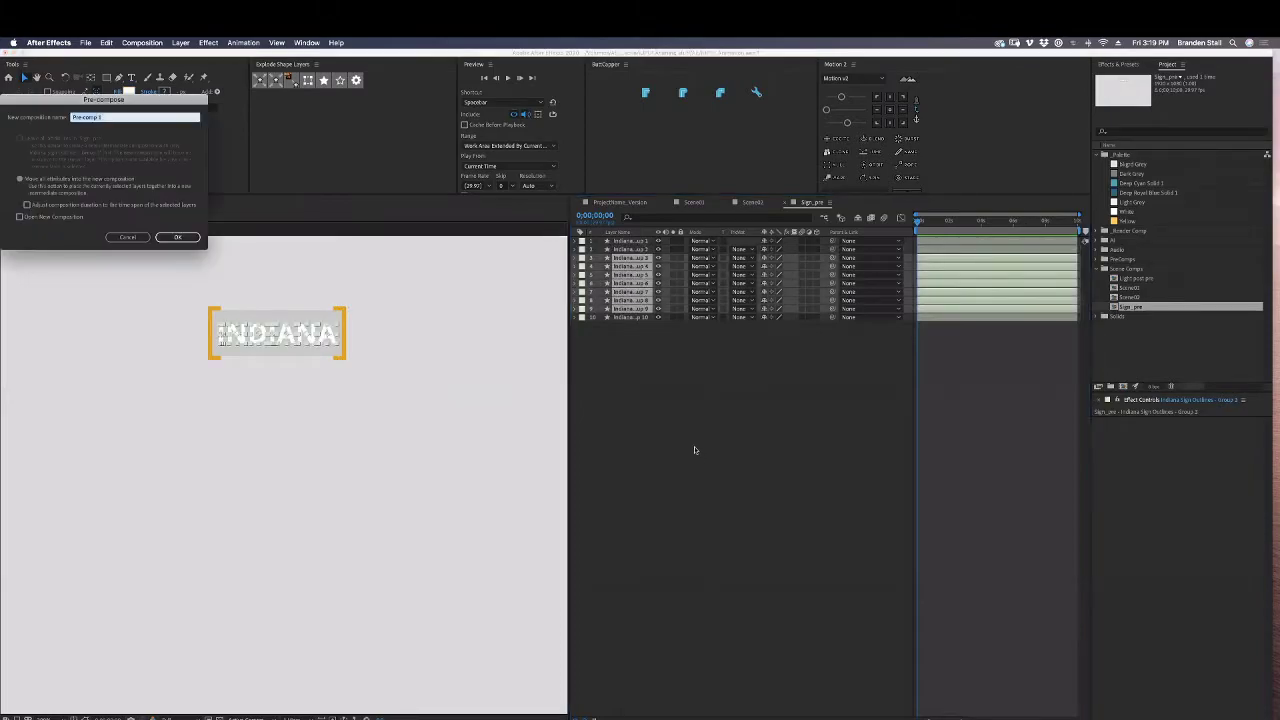
{"action": "type", "text": "Indiana_pre"}
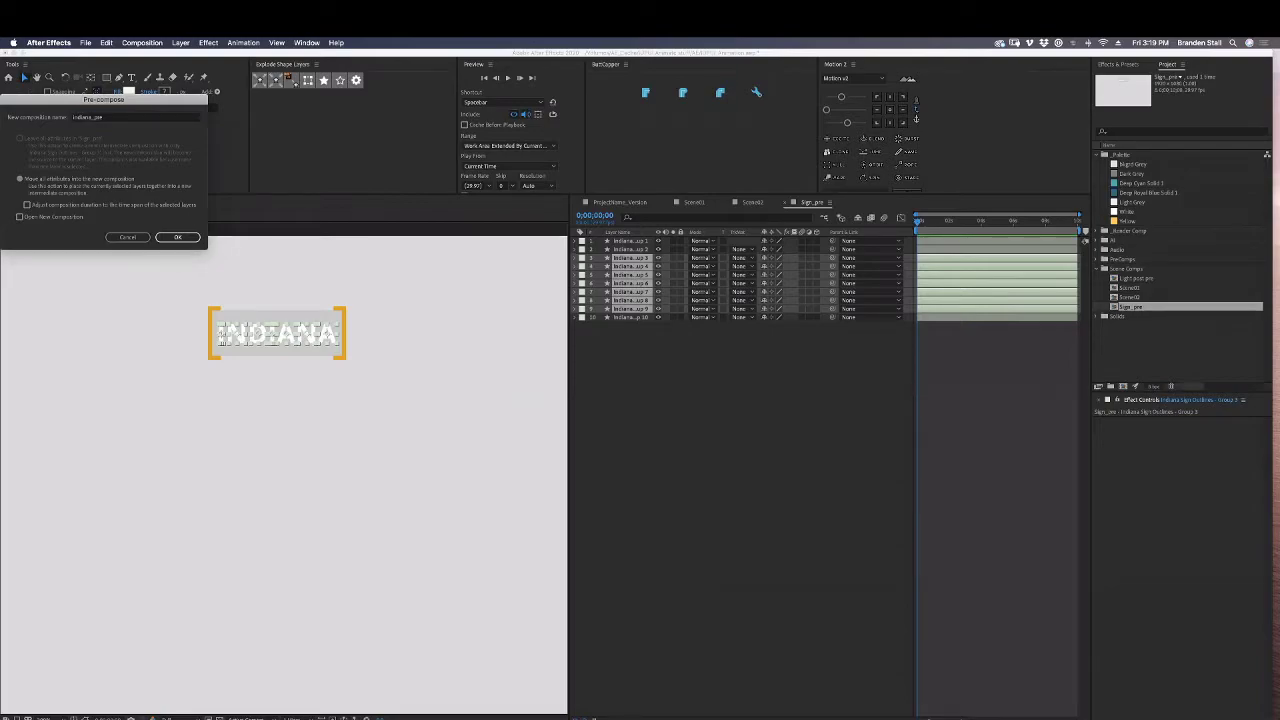
{"action": "key", "text": "Return"}
{"action": "left_click", "coordinate": [771, 258]}
{"action": "left_click", "coordinate": [731, 309]}
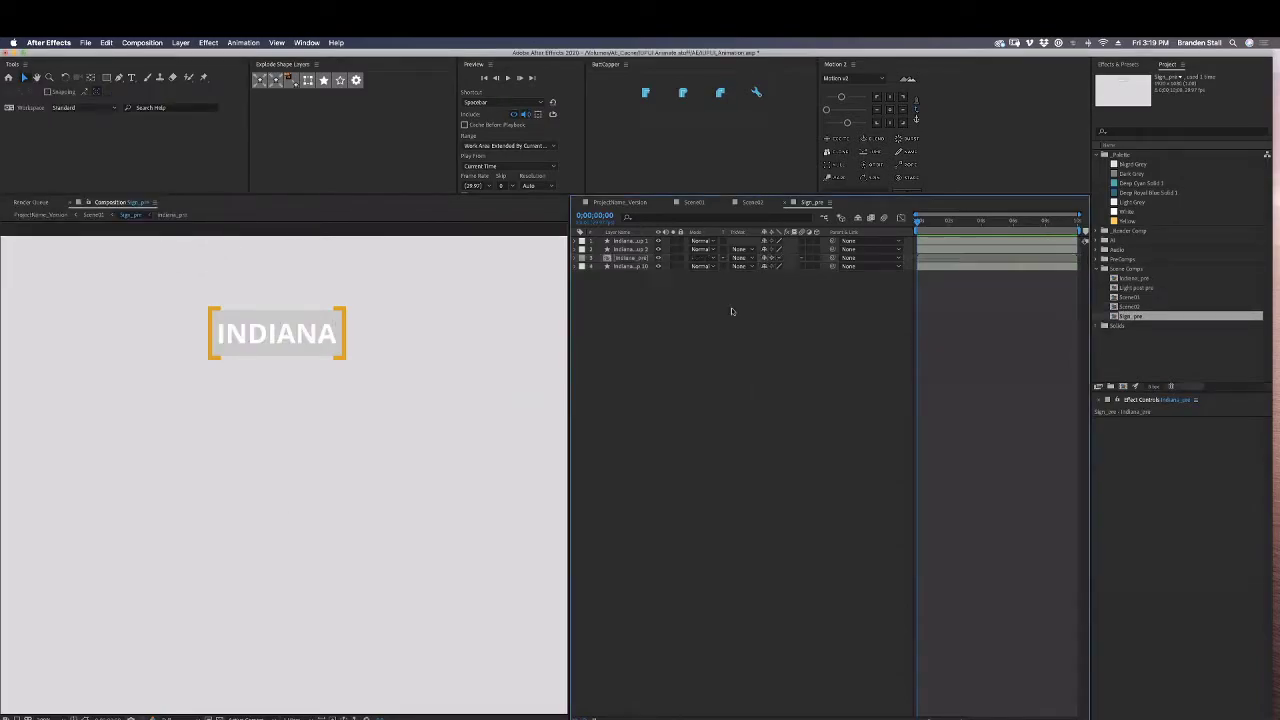
Add Position keyframes to both yellow bracket layers and place them just before the 2-second mark.
{"action": "left_click", "coordinate": [628, 259]}
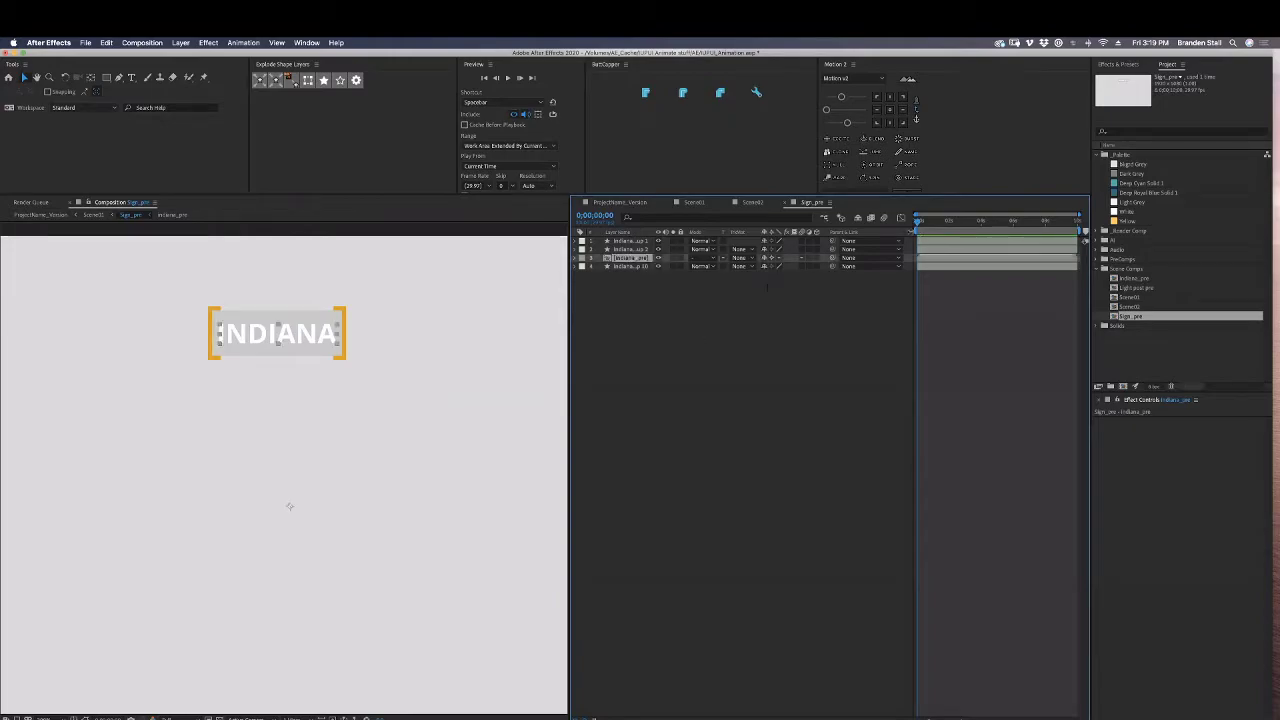
{"action": "left_click", "coordinate": [636, 250]}
{"action": "left_click", "coordinate": [640, 242]}
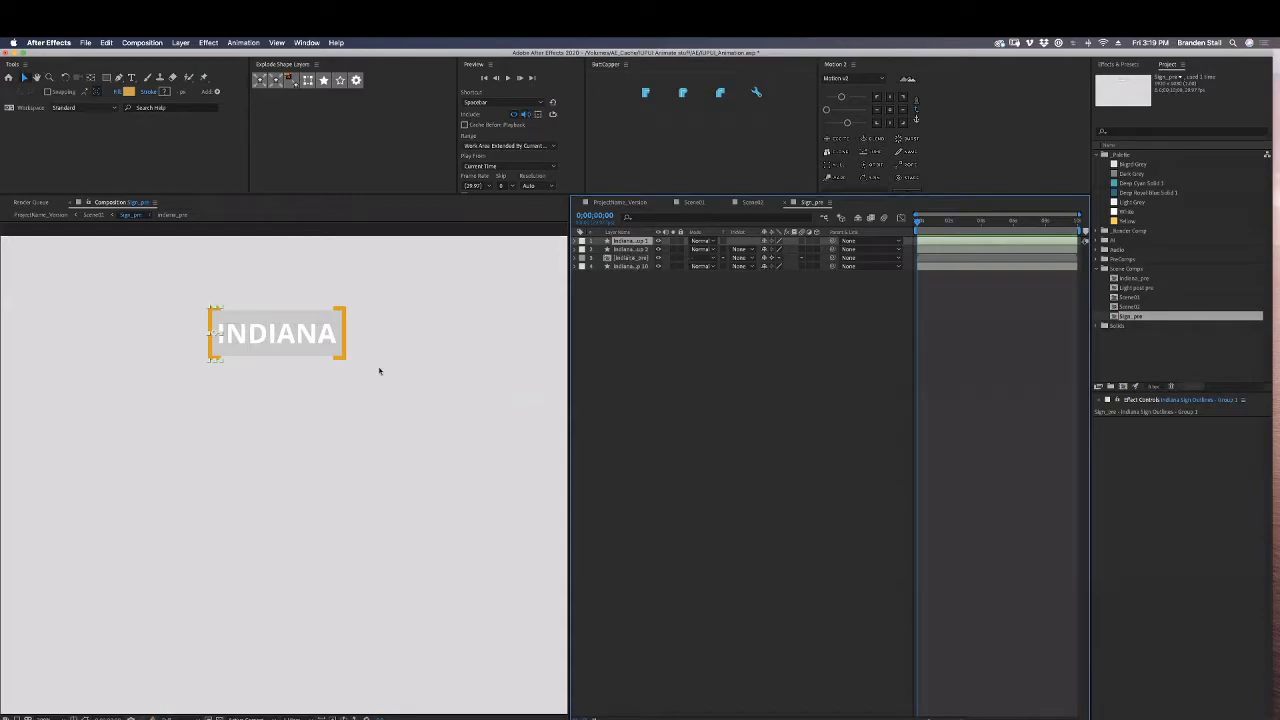
{"action": "key", "text": "p"}
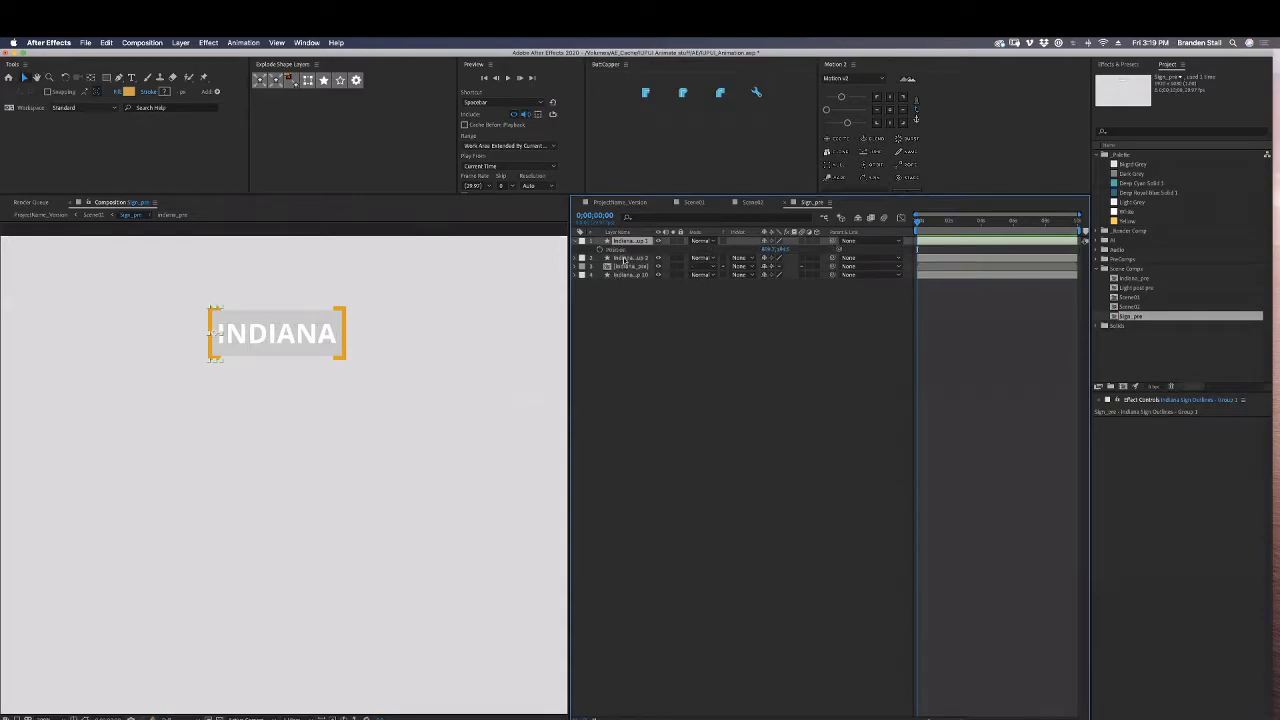
{"action": "left_click", "coordinate": [625, 259]}
{"action": "key", "text": "p"}
{"action": "left_click_drag", "start_coordinate": [600, 249], "coordinate": [600, 266]}
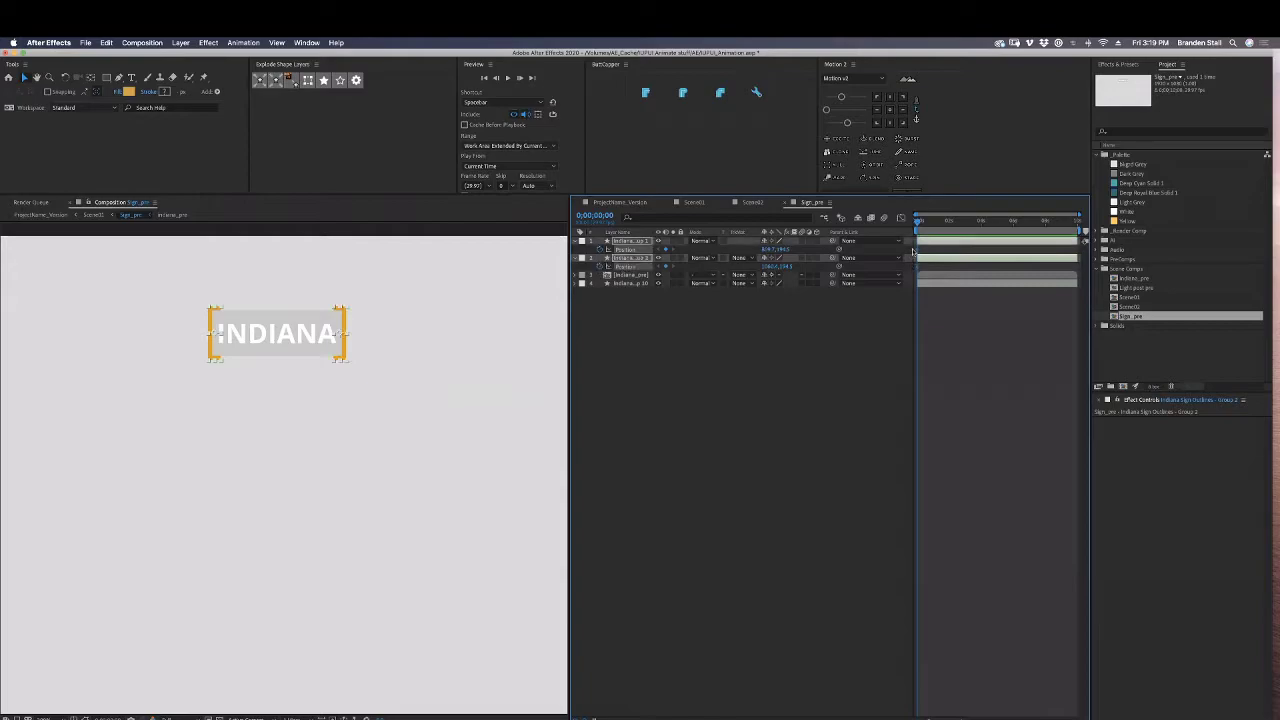
{"action": "left_click", "coordinate": [769, 343]}
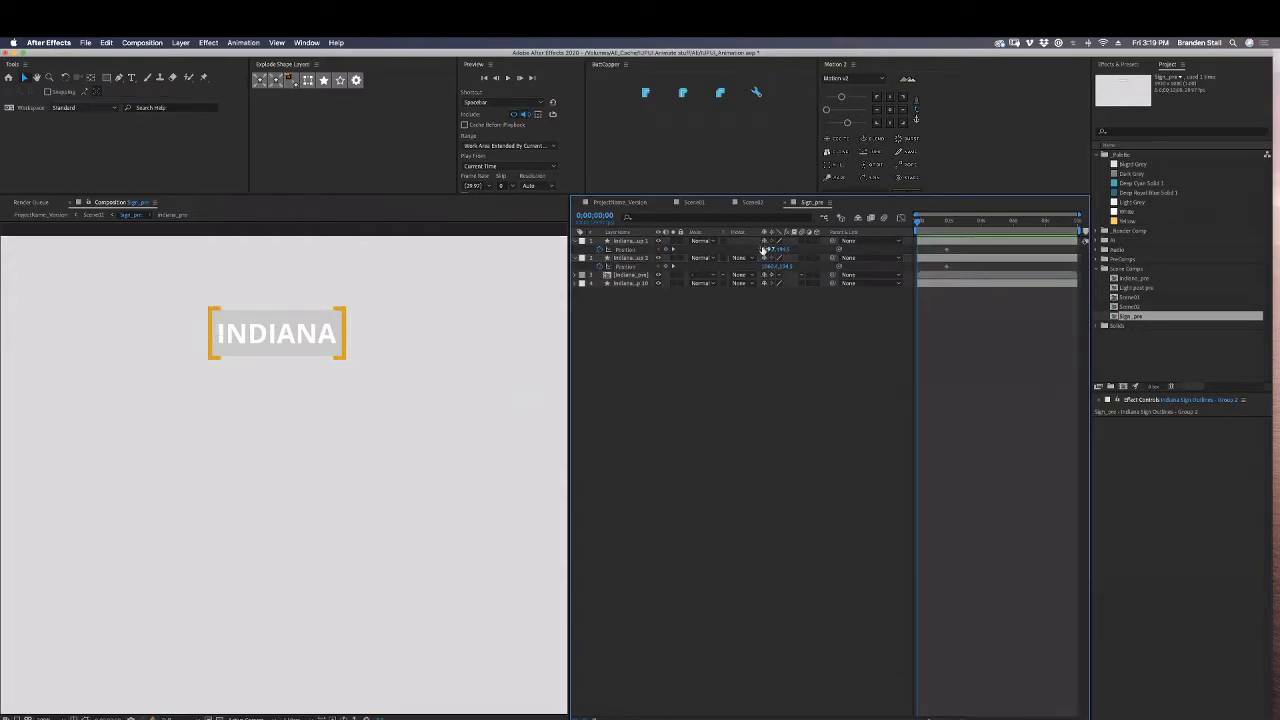
At the first frame, move both brackets horizontally to meet at the sign's center, and scrub through the opening motion.
{"action": "left_click_drag", "start_coordinate": [764, 250], "coordinate": [904, 247]}
{"action": "mouse_move", "coordinate": [768, 266]}
{"action": "left_mouse_down"}
{"action": "mouse_move", "coordinate": [695, 266]}
{"action": "mouse_move", "coordinate": [773, 250]}
{"action": "mouse_move", "coordinate": [764, 266]}
{"action": "left_mouse_up"}
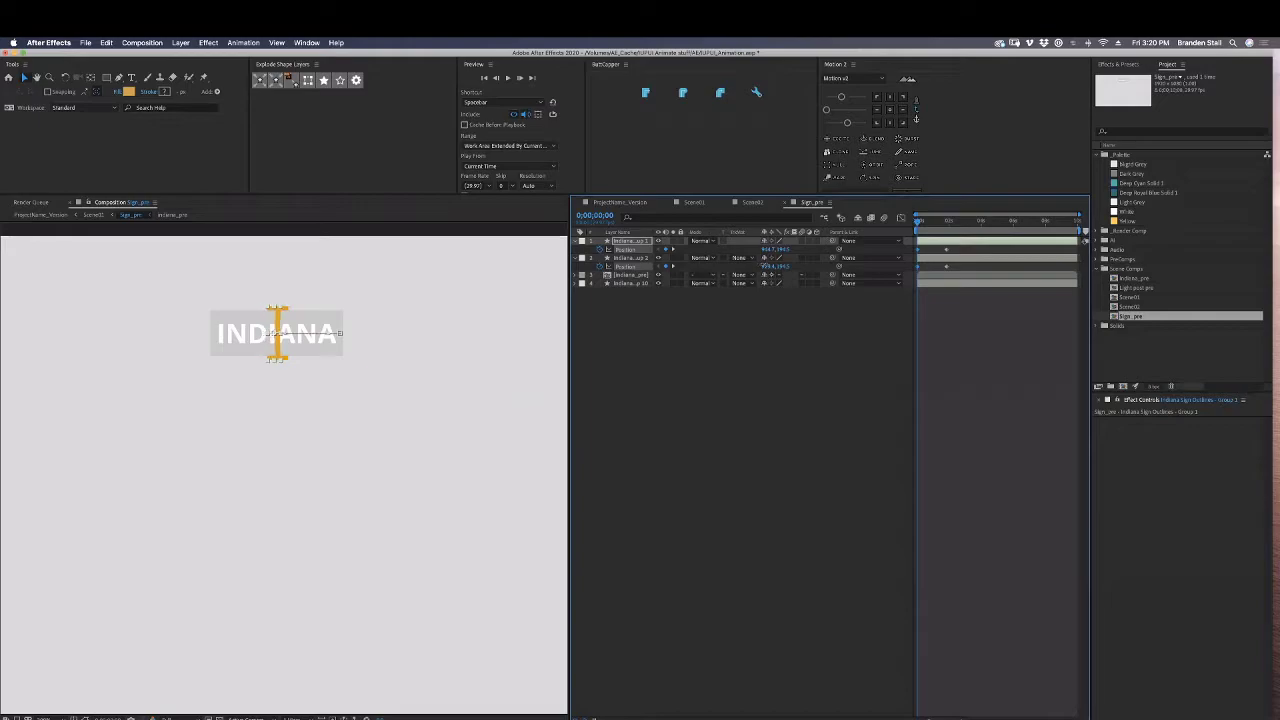
{"action": "left_click", "coordinate": [813, 384]}
{"action": "left_click_drag", "start_coordinate": [919, 224], "coordinate": [946, 266]}
{"action": "mouse_move", "coordinate": [939, 222]}
{"action": "left_mouse_down"}
{"action": "mouse_move", "coordinate": [917, 222]}
{"action": "mouse_move", "coordinate": [956, 237]}
{"action": "left_mouse_up"}
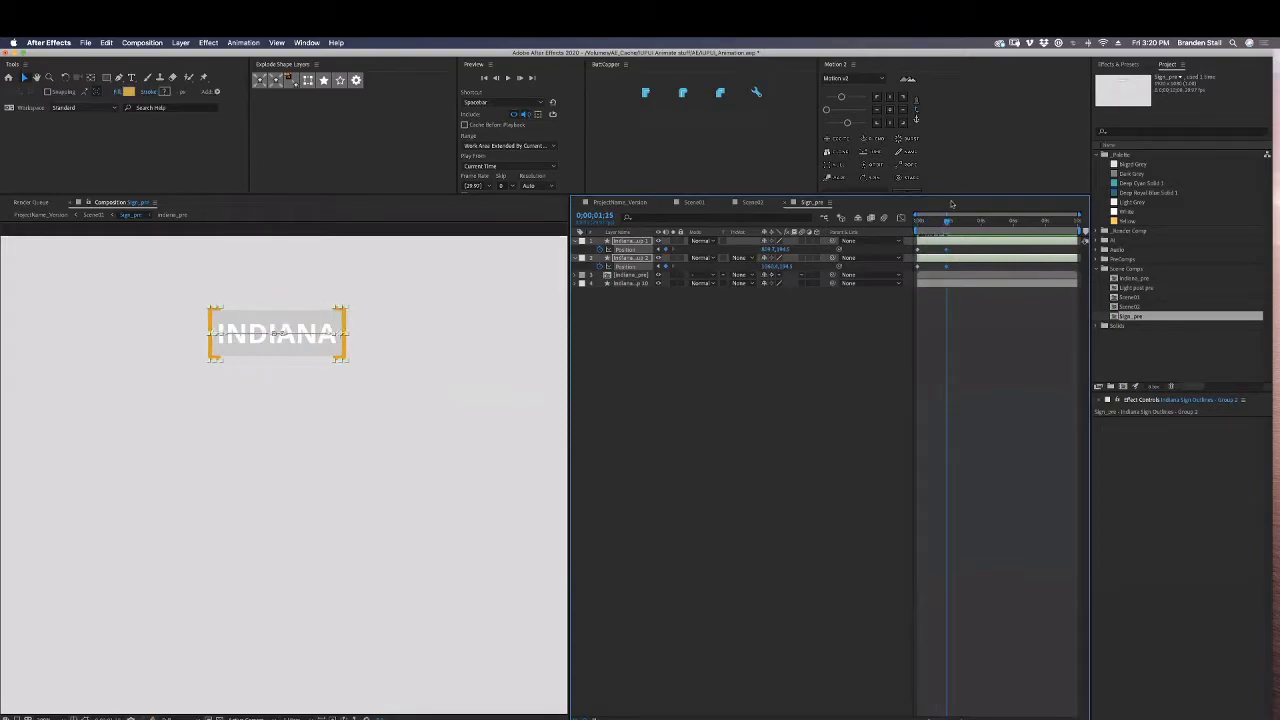
Ease the ending Position keyframes of both brackets with the Motion 2 script and preview the animation.
{"action": "left_click_drag", "start_coordinate": [954, 249], "coordinate": [938, 272]}
{"action": "left_click_drag", "start_coordinate": [847, 123], "coordinate": [853, 123]}
{"action": "left_click", "coordinate": [969, 246]}
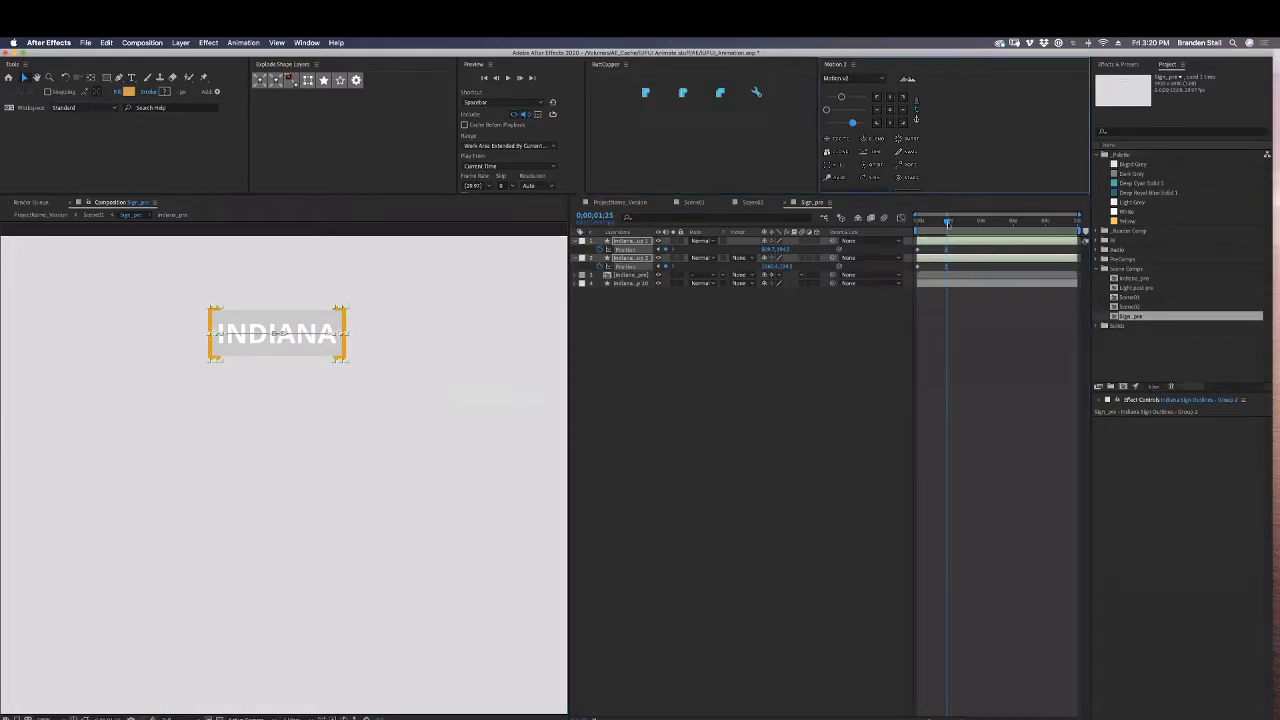
{"action": "key", "text": "space"}
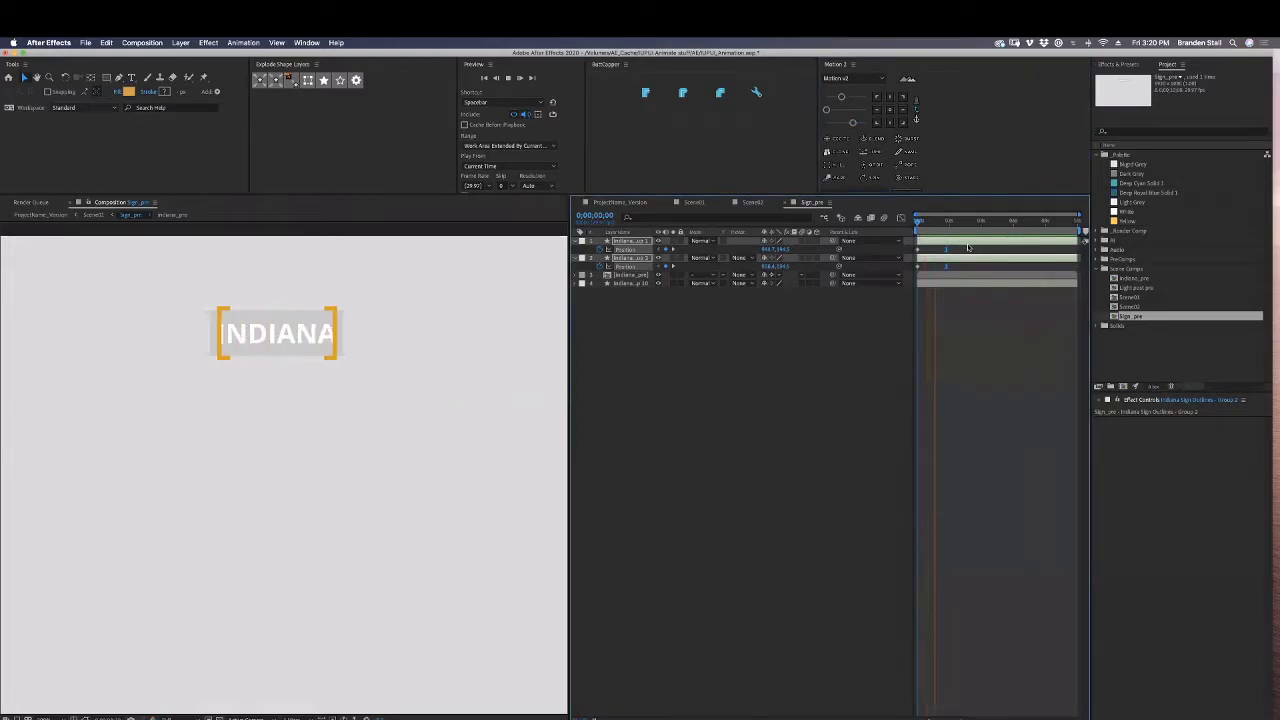
{"action": "key", "text": "space"}
Shorten the bracket animation by moving both ending Position keyframes to about 0;00;01;07, and preview the faster opening.
{"action": "left_click_drag", "start_coordinate": [956, 248], "coordinate": [946, 268]}
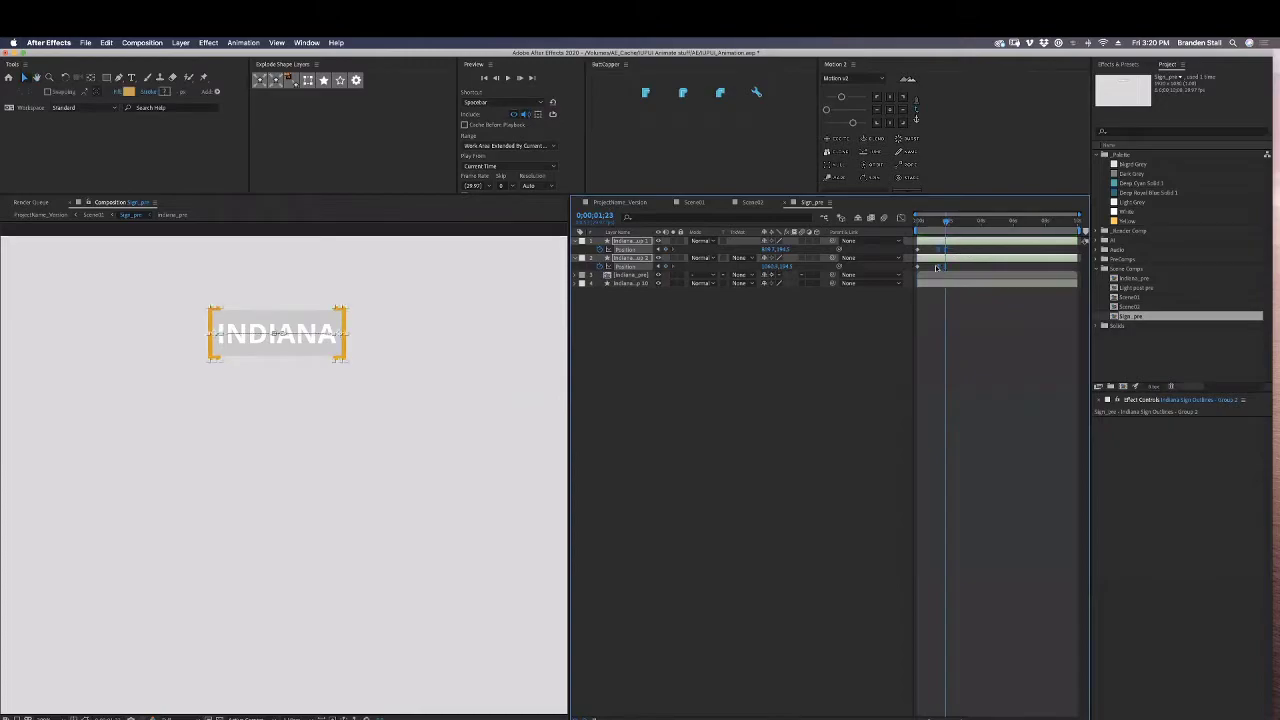
{"action": "key", "text": "space"}
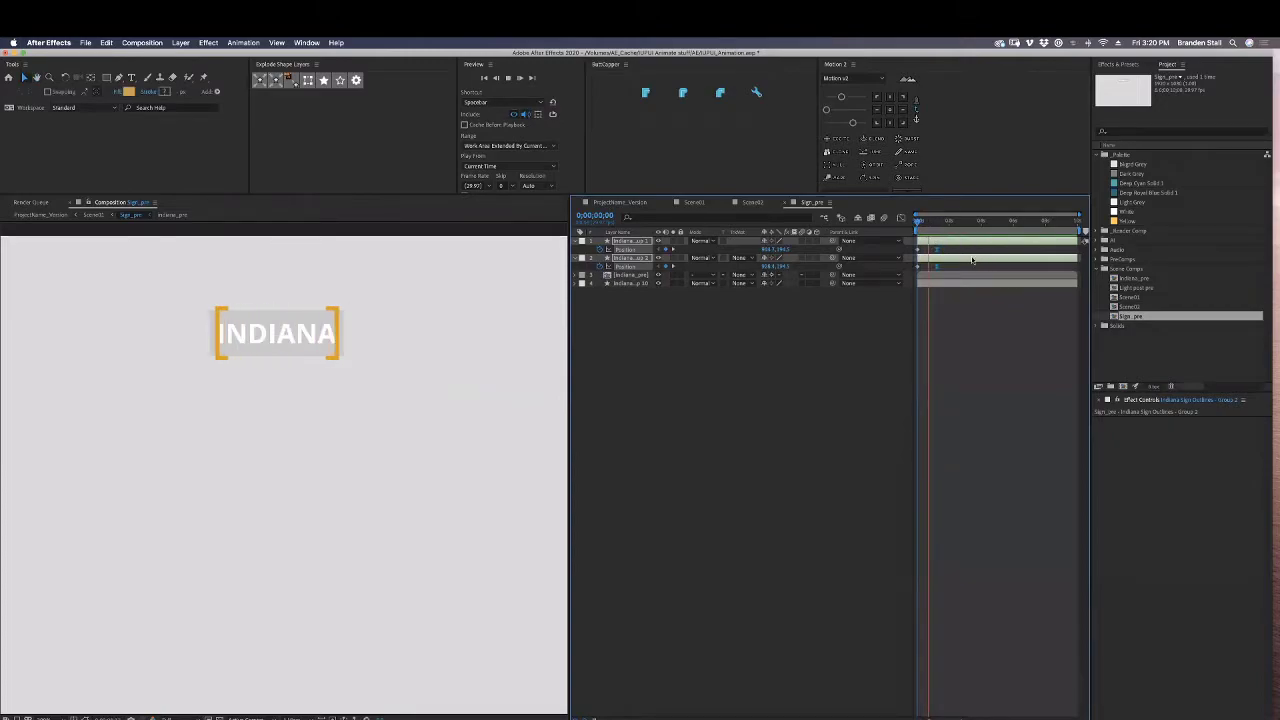
{"action": "key", "text": "space"}
{"action": "left_click_drag", "start_coordinate": [935, 222], "coordinate": [904, 225]}
{"action": "key", "text": "space"}
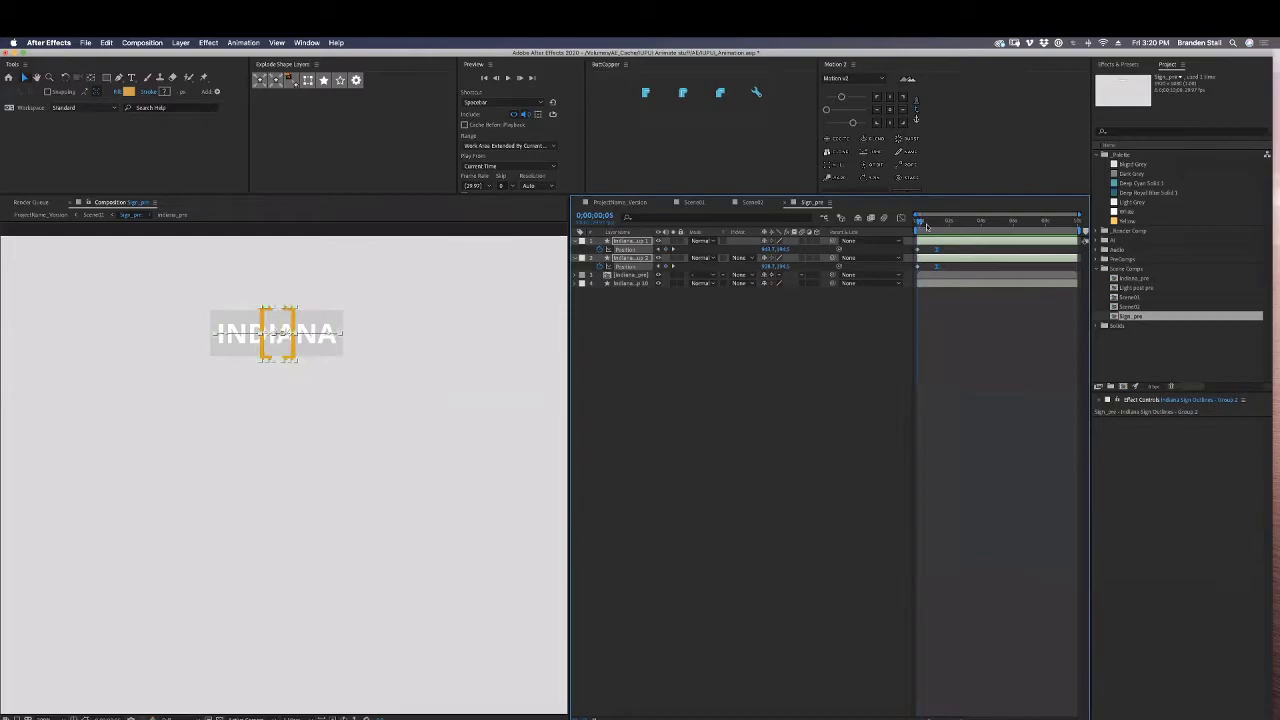
{"action": "left_click", "coordinate": [971, 357]}
Duplicate the gray sign background layer at 0;00;01;07, where the brackets are fully open.
{"action": "left_click", "coordinate": [648, 284]}
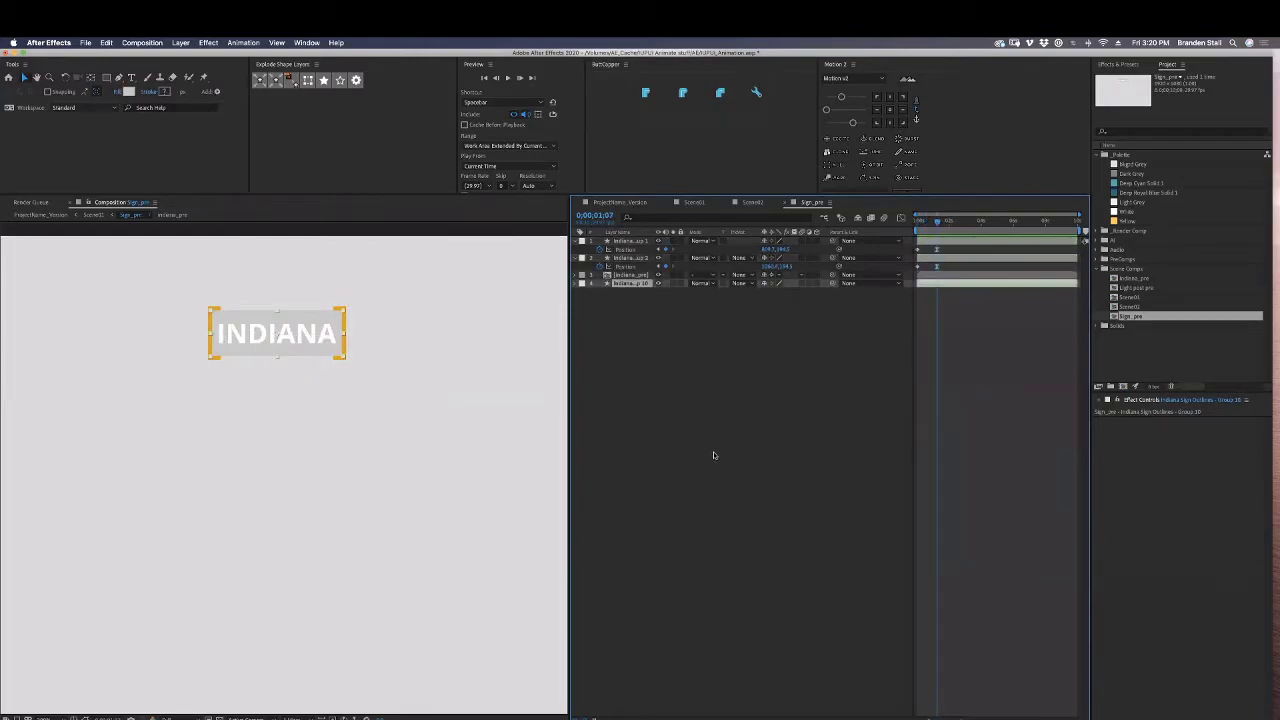
{"action": "key", "text": "period"}
{"action": "key", "text": "space"}
{"action": "left_click_drag", "start_coordinate": [345, 368], "coordinate": [368, 554]}
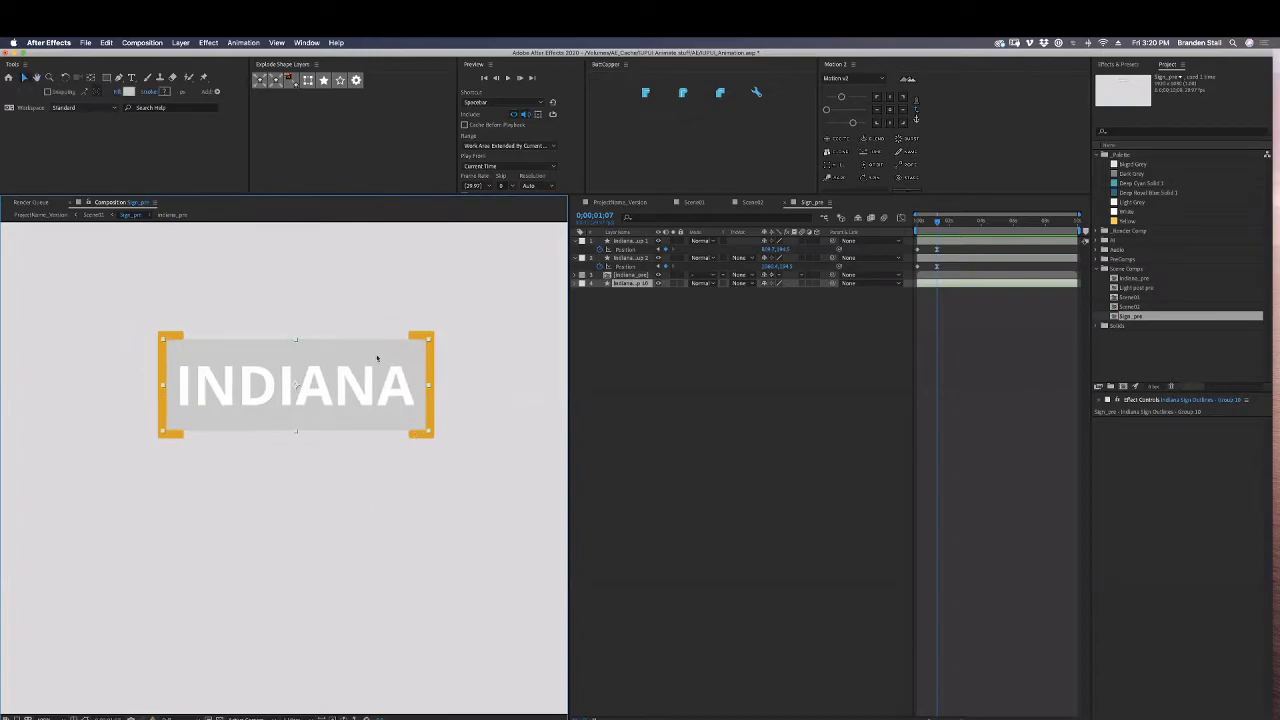
{"action": "mouse_move", "coordinate": [929, 222]}
{"action": "left_mouse_down"}
{"action": "mouse_move", "coordinate": [893, 224]}
{"action": "mouse_move", "coordinate": [937, 228]}
{"action": "left_mouse_up"}
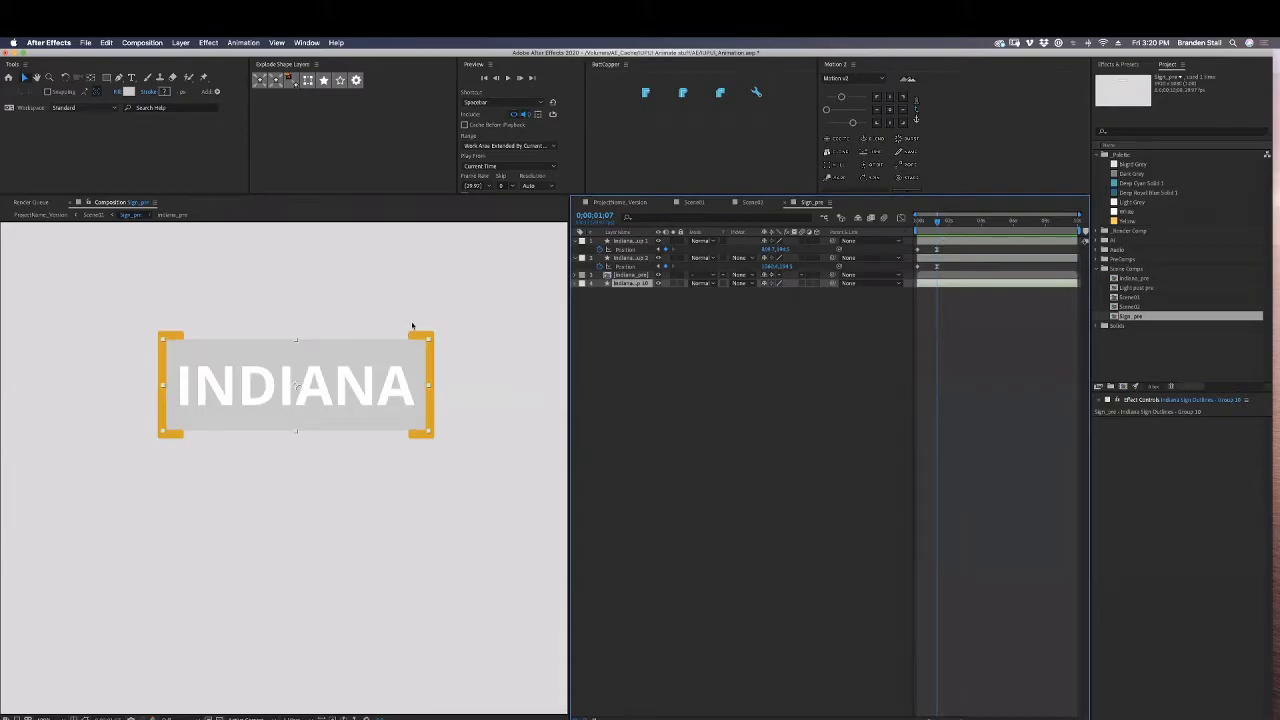
{"action": "left_click", "coordinate": [645, 312]}
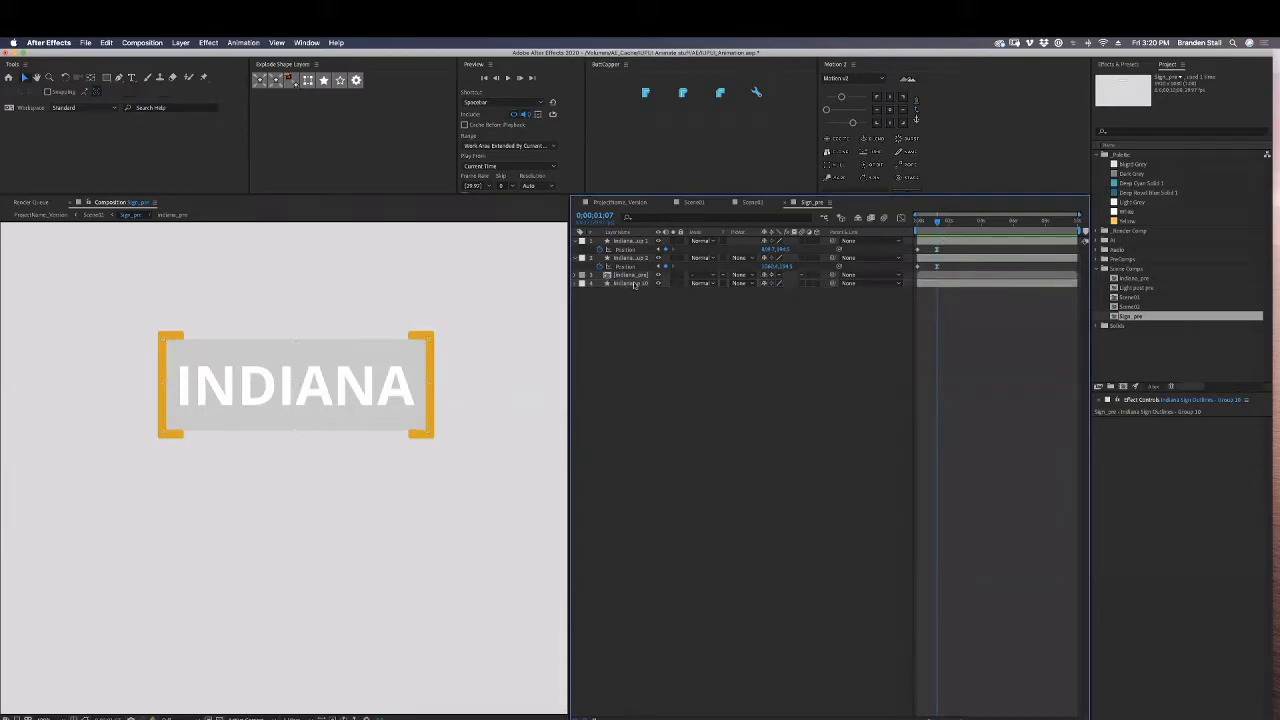
{"action": "left_click", "coordinate": [634, 284]}
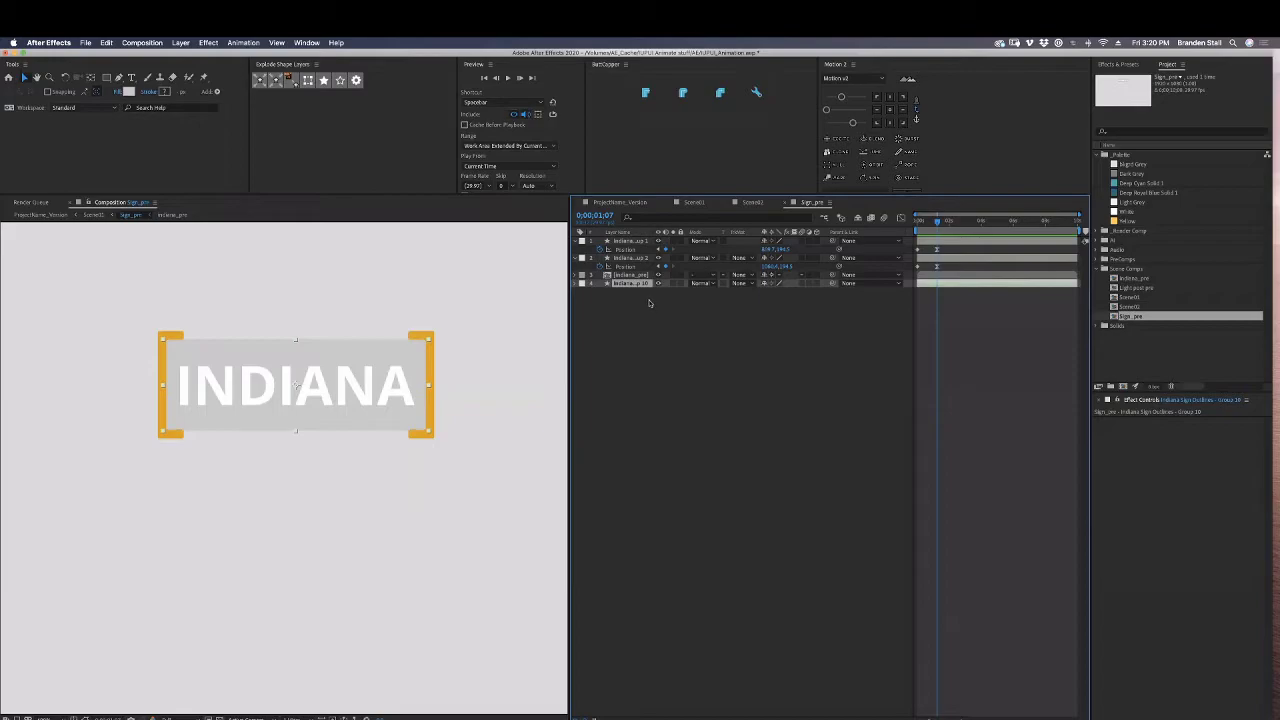
{"action": "key", "text": "super+d"}
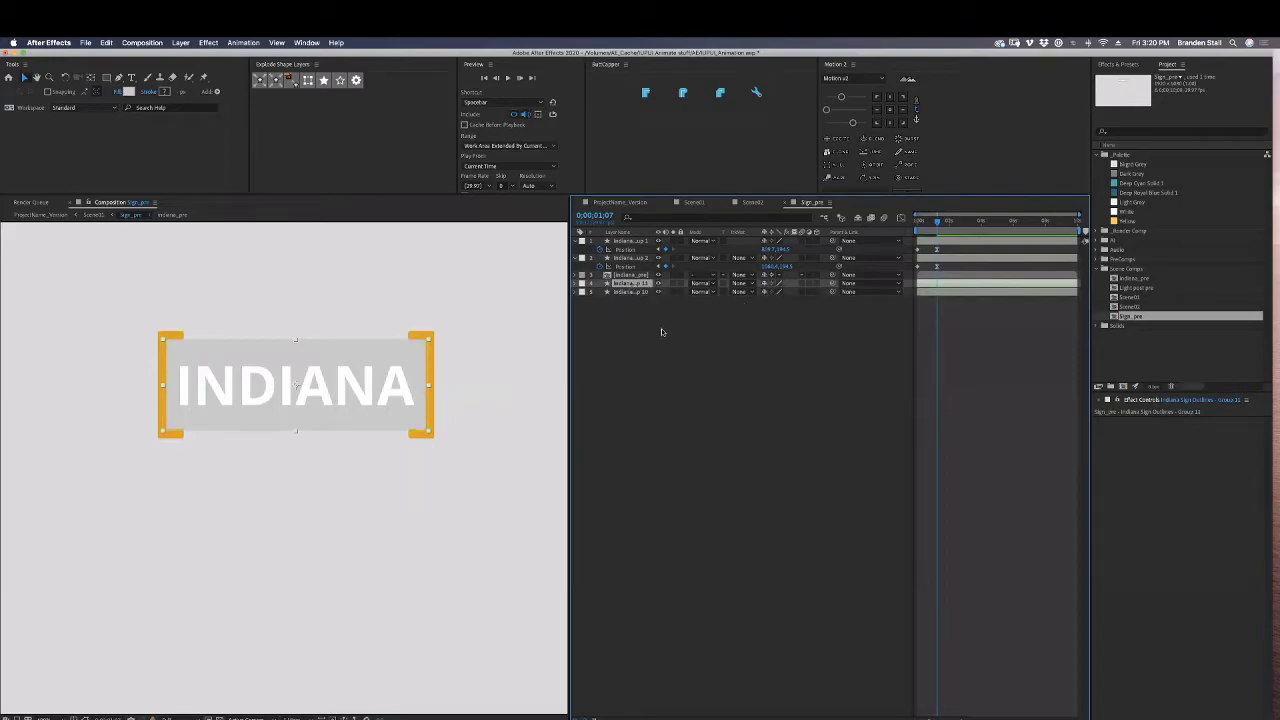
Animate the duplicate background's Scale from nearly zero width at the first frame to 100% at 0;00;01;07.
{"action": "key", "text": "s"}
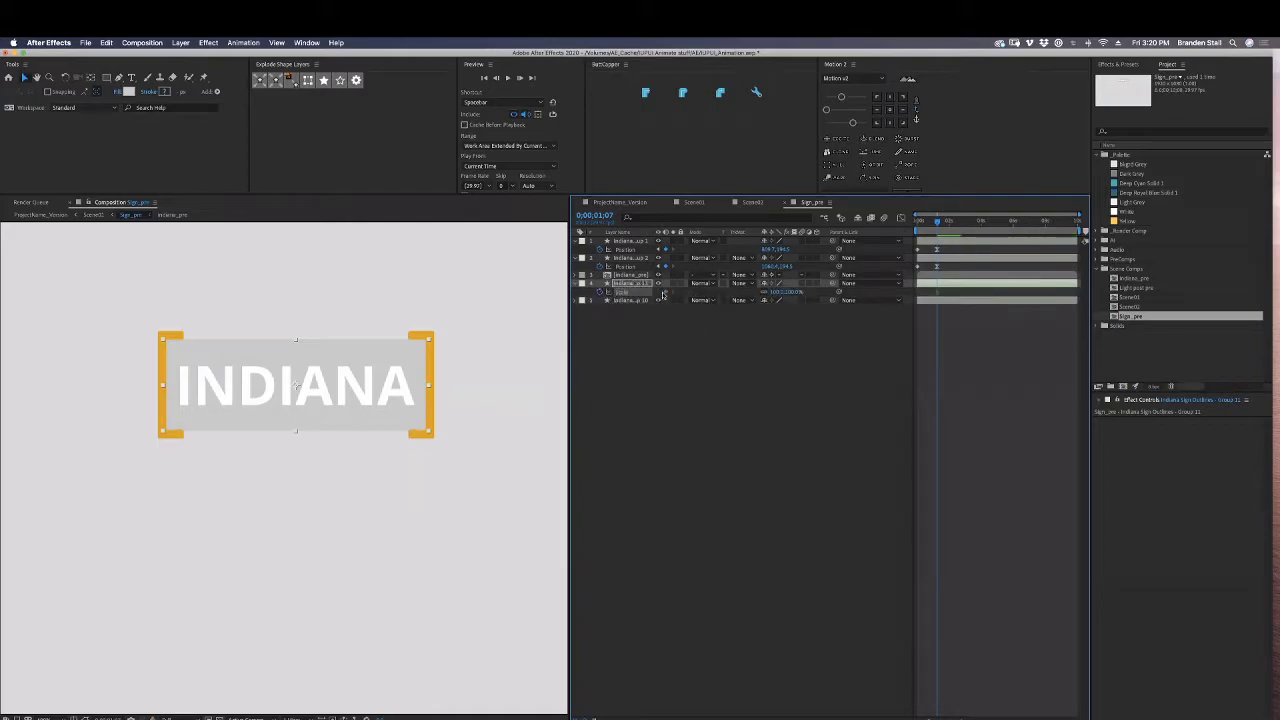
{"action": "left_click_drag", "start_coordinate": [935, 220], "coordinate": [917, 220]}
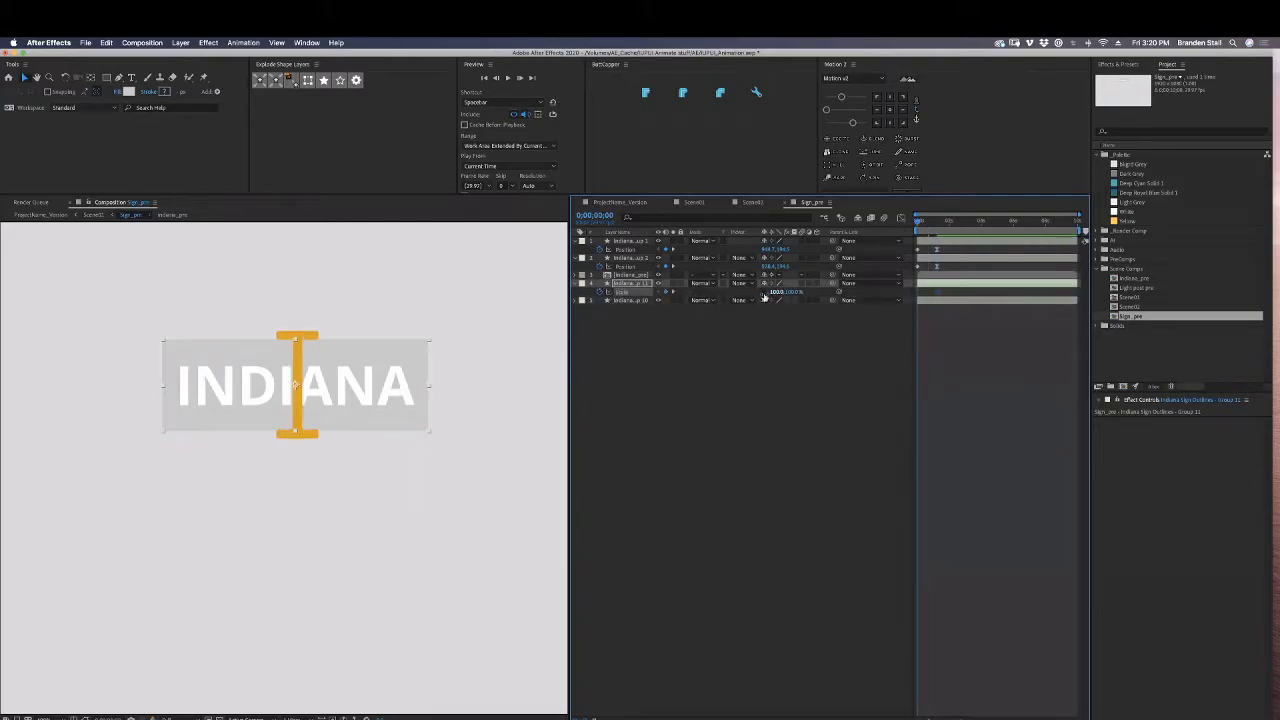
{"action": "left_click", "coordinate": [770, 292]}
{"action": "type", "text": "49"}
{"action": "key", "text": "Return"}
{"action": "left_click", "coordinate": [846, 350]}
{"action": "left_click_drag", "start_coordinate": [918, 221], "coordinate": [937, 223]}
Apply an Alpha Matte to the original gray background, using the scaled duplicate "Indiana Sign Outlines - Group 11", and scrub the reveal.
{"action": "left_click", "coordinate": [925, 300]}
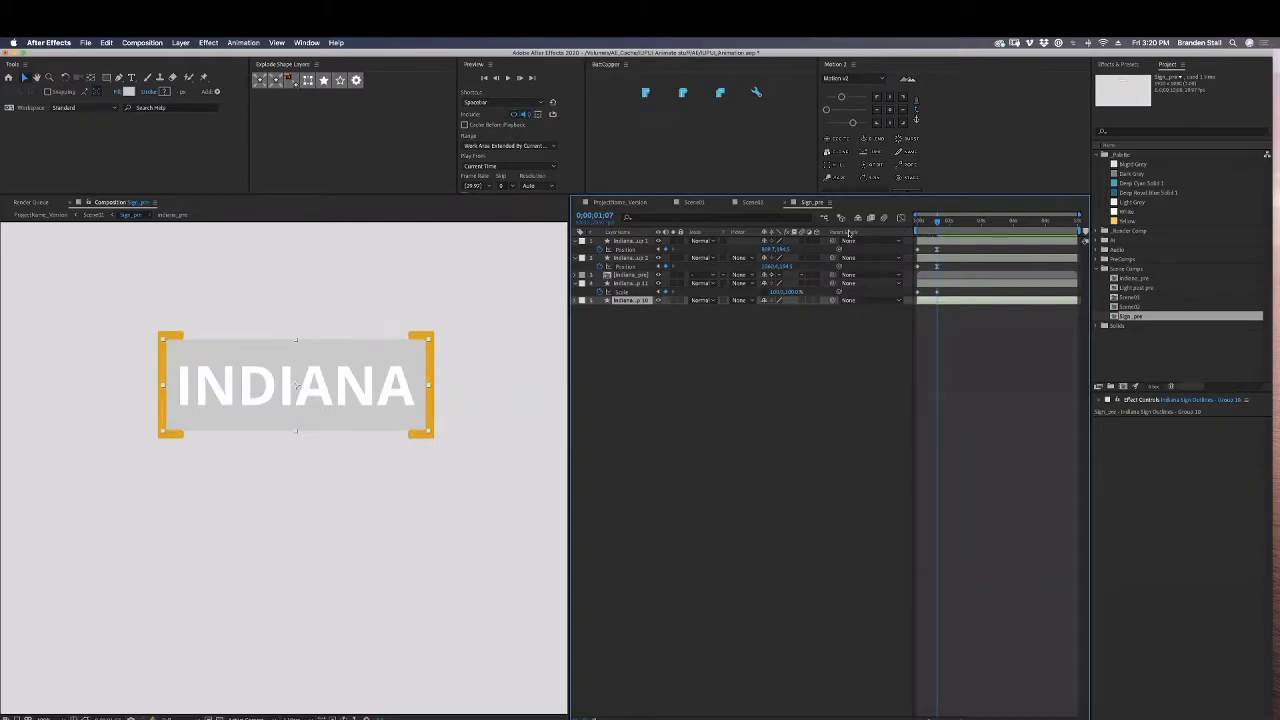
{"action": "left_click_drag", "start_coordinate": [570, 222], "coordinate": [506, 222]}
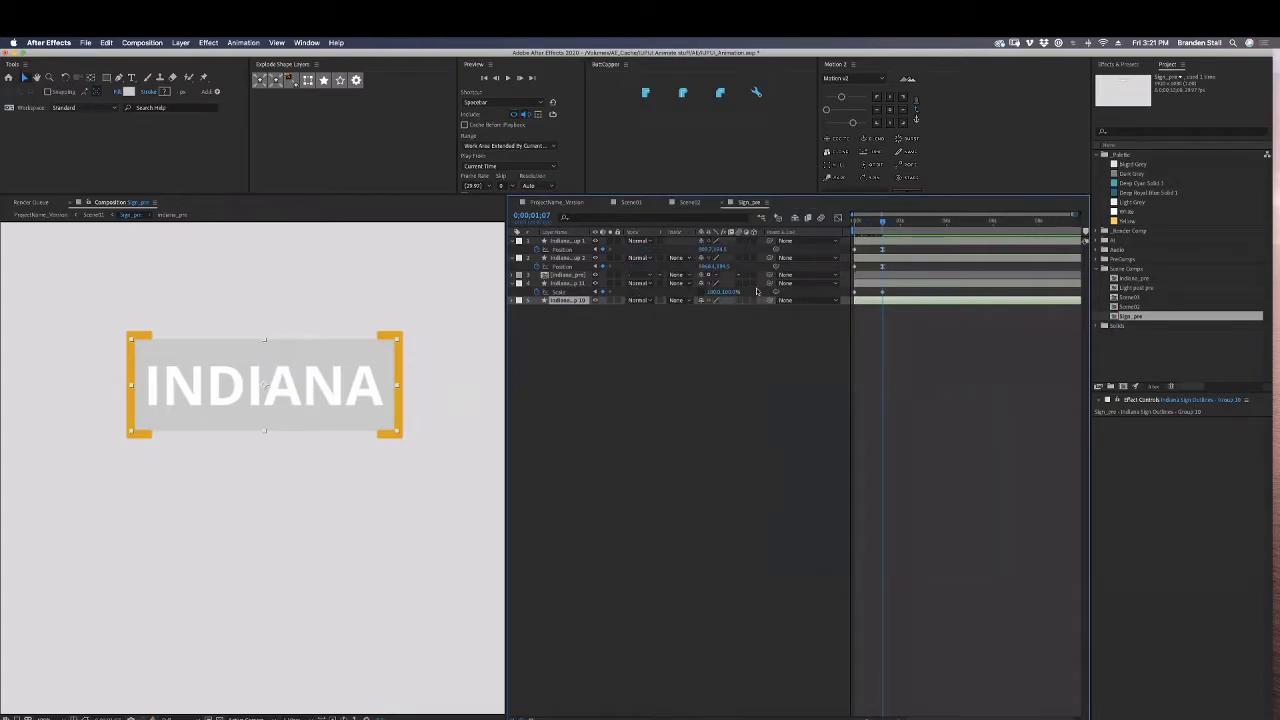
{"action": "left_click_drag", "start_coordinate": [763, 232], "coordinate": [790, 233]}
{"action": "mouse_move", "coordinate": [699, 231]}
{"action": "left_mouse_down"}
{"action": "mouse_move", "coordinate": [769, 237]}
{"action": "mouse_move", "coordinate": [696, 232]}
{"action": "left_mouse_up"}
{"action": "left_click_drag", "start_coordinate": [797, 232], "coordinate": [772, 232]}
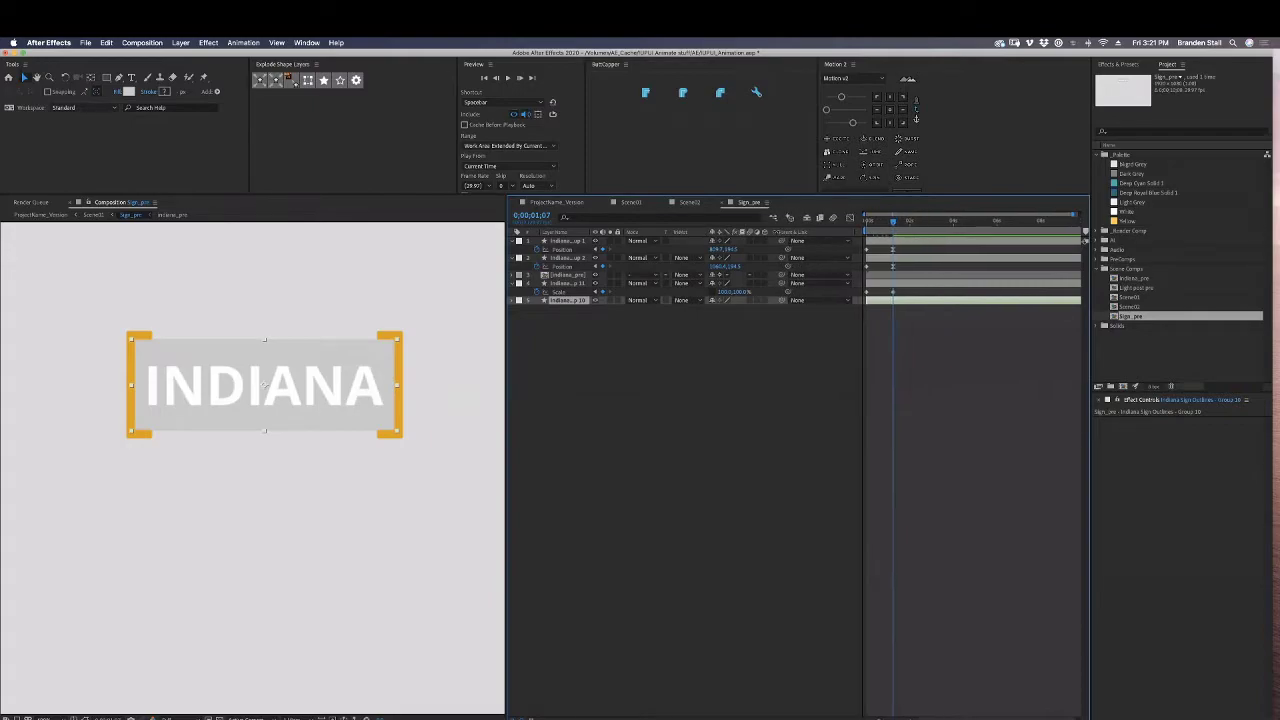
{"action": "left_click", "coordinate": [577, 285]}
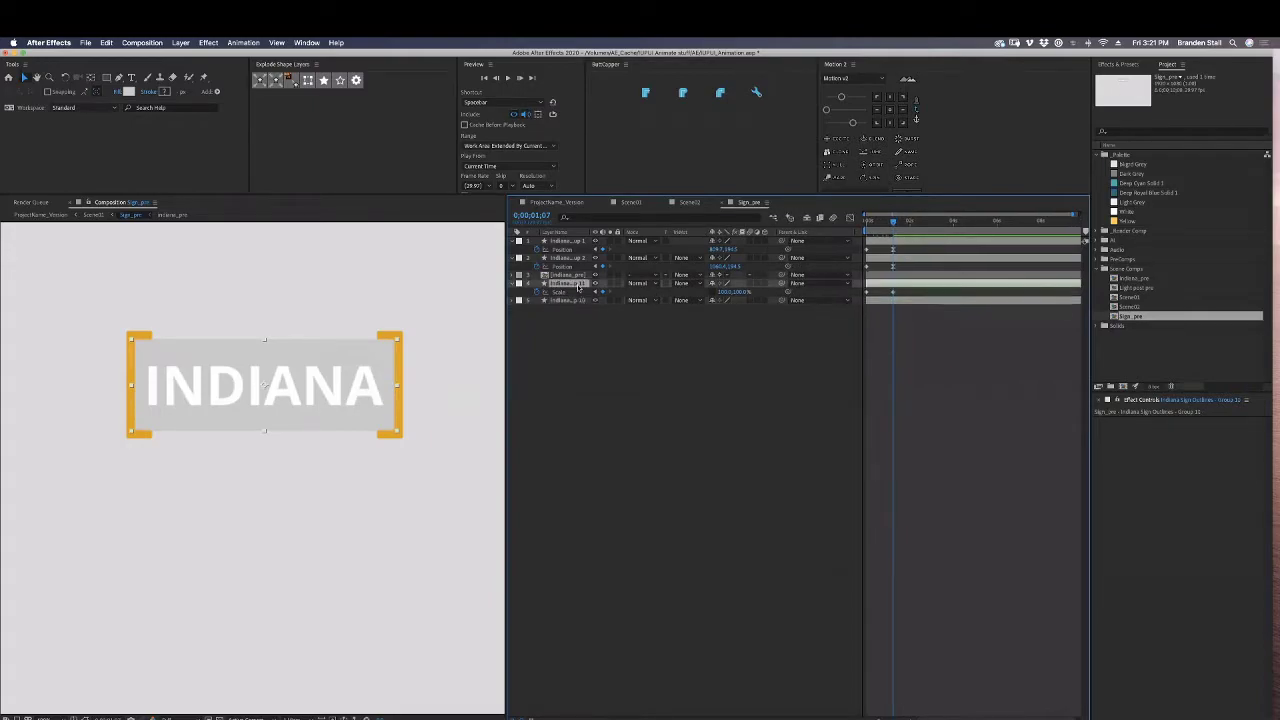
{"action": "left_click", "coordinate": [650, 300]}
{"action": "left_click", "coordinate": [681, 300]}
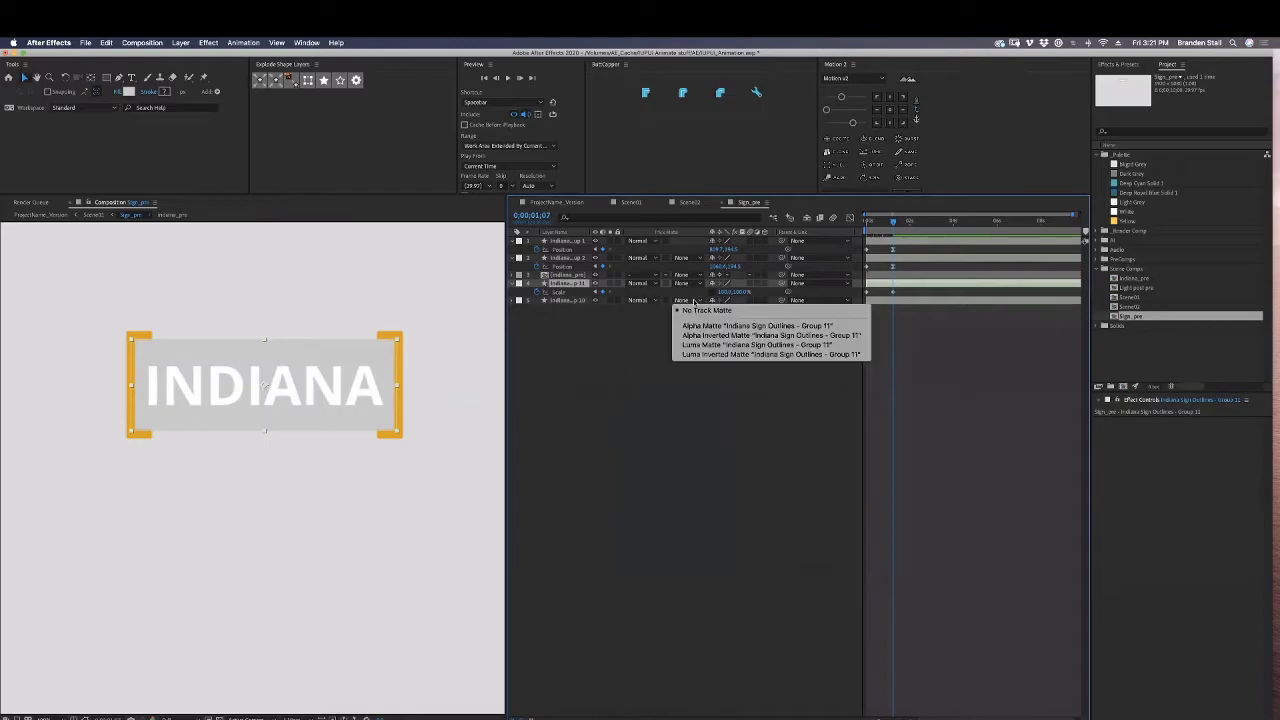
{"action": "left_click", "coordinate": [696, 326]}
{"action": "mouse_move", "coordinate": [885, 220]}
{"action": "left_mouse_down"}
{"action": "mouse_move", "coordinate": [866, 222]}
{"action": "mouse_move", "coordinate": [893, 224]}
{"action": "mouse_move", "coordinate": [881, 226]}
{"action": "left_mouse_up"}
{"action": "key", "text": "k"}
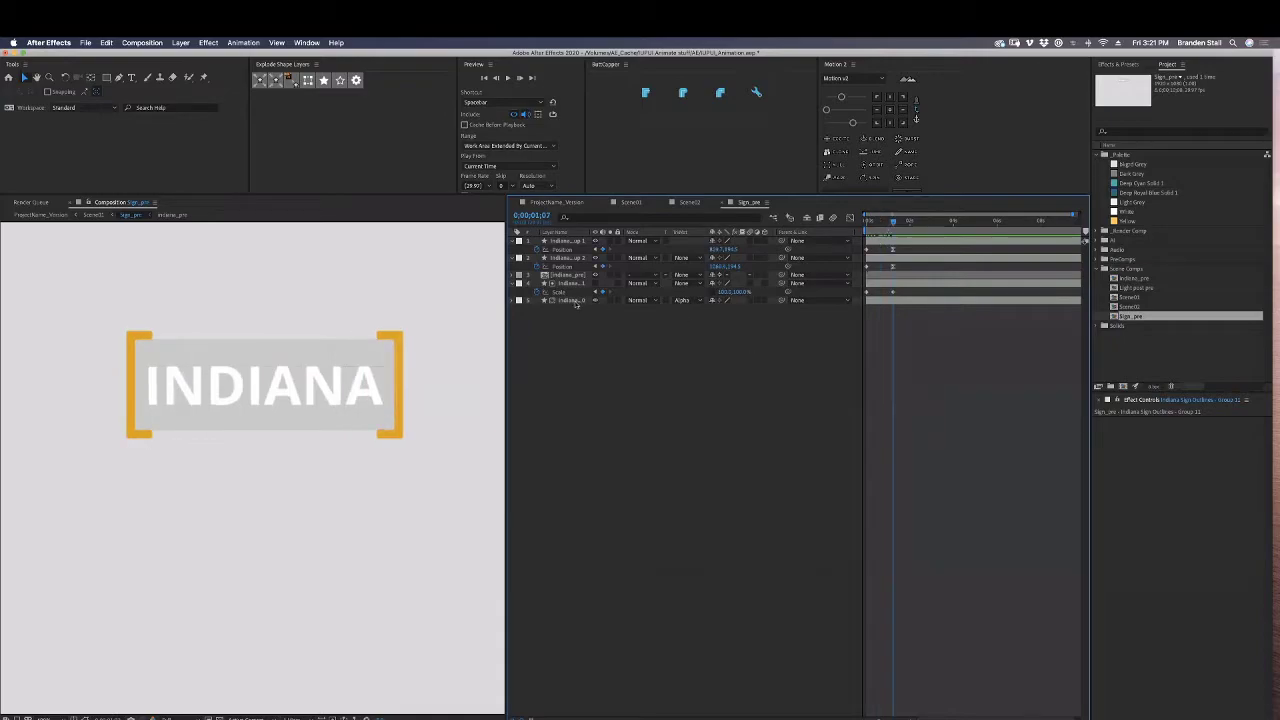
Ease the ending Scale keyframe of the matte layer with the Motion 2 script and scrub the motion.
{"action": "left_click", "coordinate": [575, 302]}
{"action": "left_click_drag", "start_coordinate": [885, 297], "coordinate": [908, 289]}
{"action": "left_click", "coordinate": [851, 123]}
{"action": "left_click_drag", "start_coordinate": [886, 221], "coordinate": [892, 222]}
Duplicate the matte layer, place the copy directly above the INDIANA text pre-comp, and use it as that pre-comp's Alpha Matte.
{"action": "left_click", "coordinate": [575, 301]}
{"action": "left_click", "coordinate": [588, 284]}
{"action": "key", "text": "super+d"}
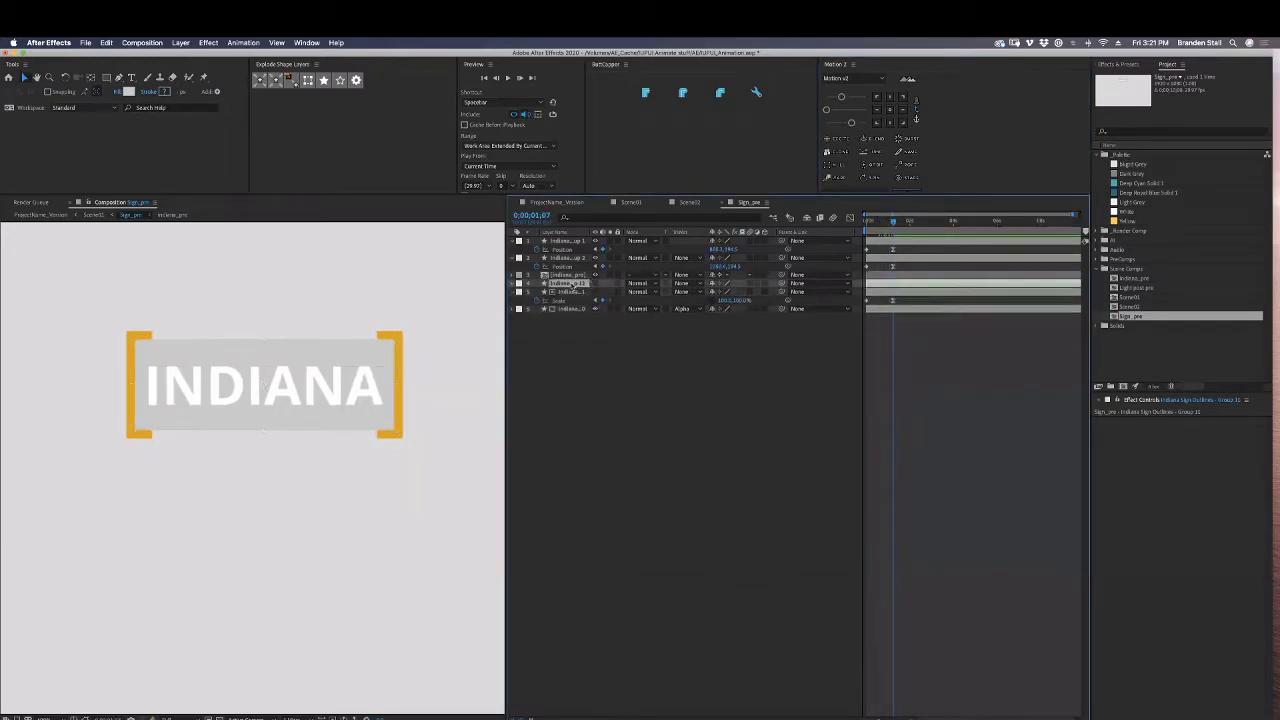
{"action": "left_click_drag", "start_coordinate": [572, 284], "coordinate": [572, 271]}
{"action": "left_click", "coordinate": [571, 284]}
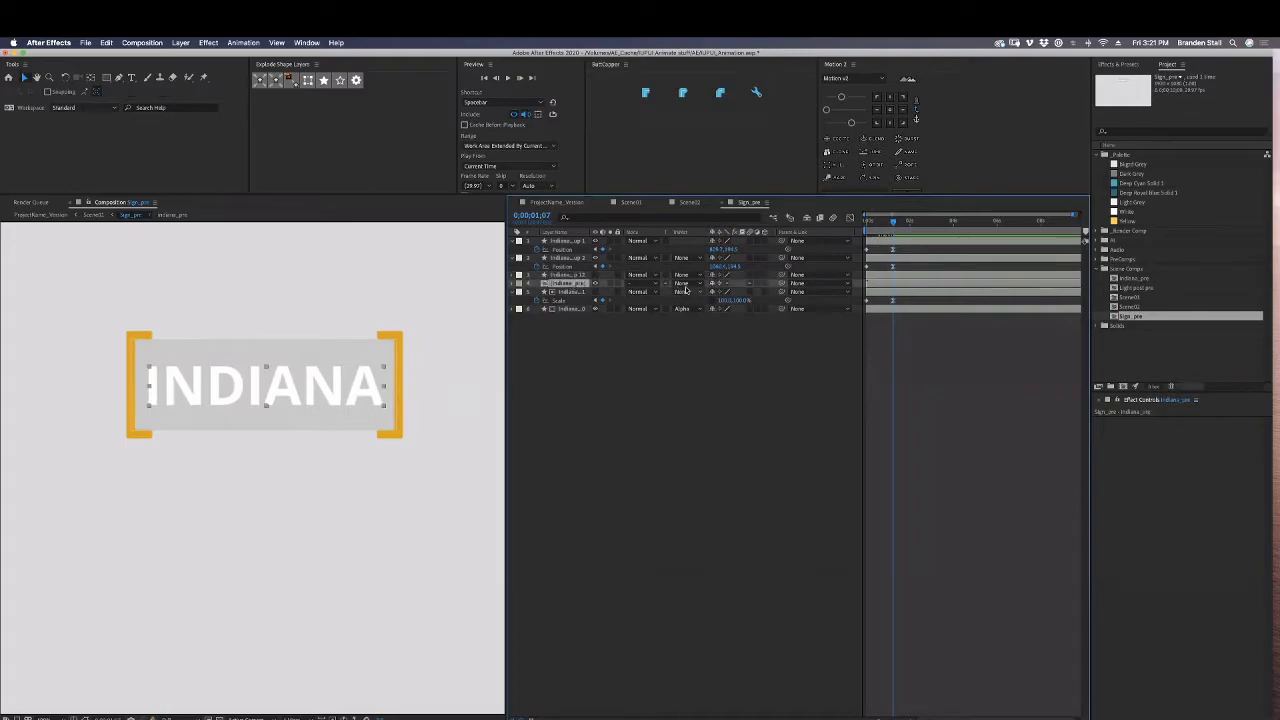
{"action": "left_click", "coordinate": [685, 284]}
{"action": "left_click", "coordinate": [687, 310]}
Preview the sign reveal from the first frame and scrub how the brackets uncover the background and text.
{"action": "left_click_drag", "start_coordinate": [892, 221], "coordinate": [845, 218]}
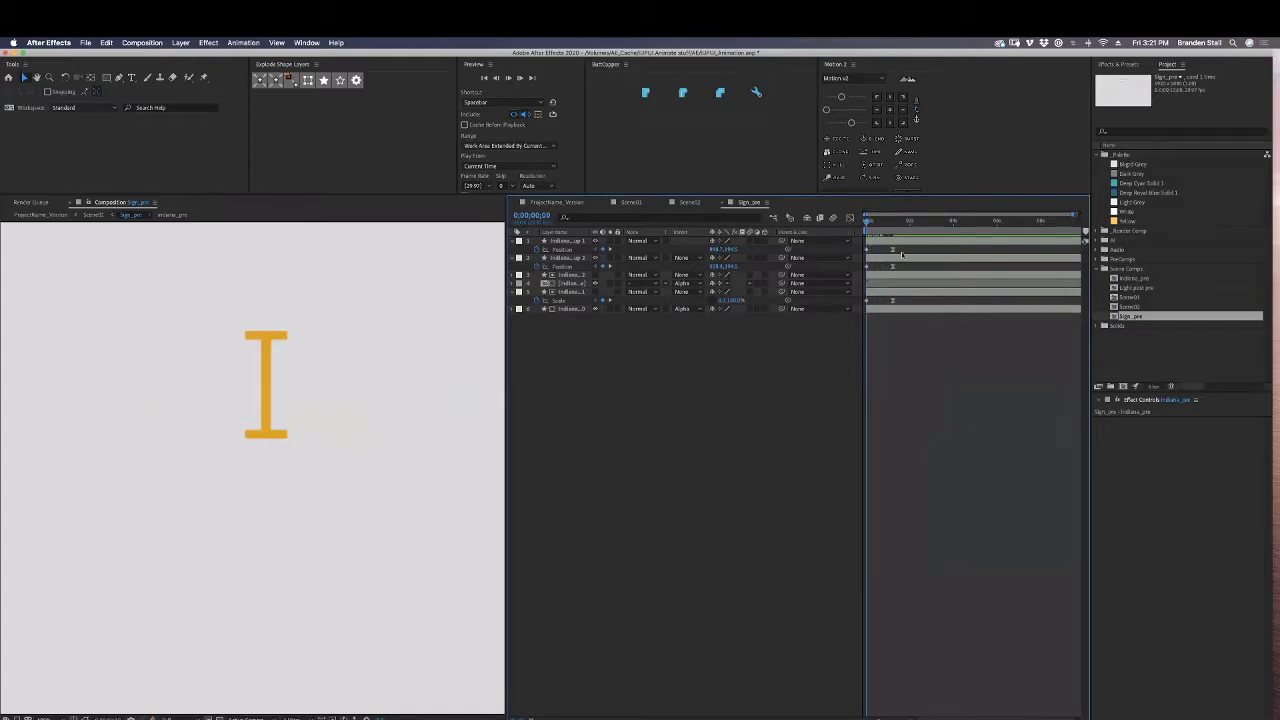
{"action": "key", "text": "space"}
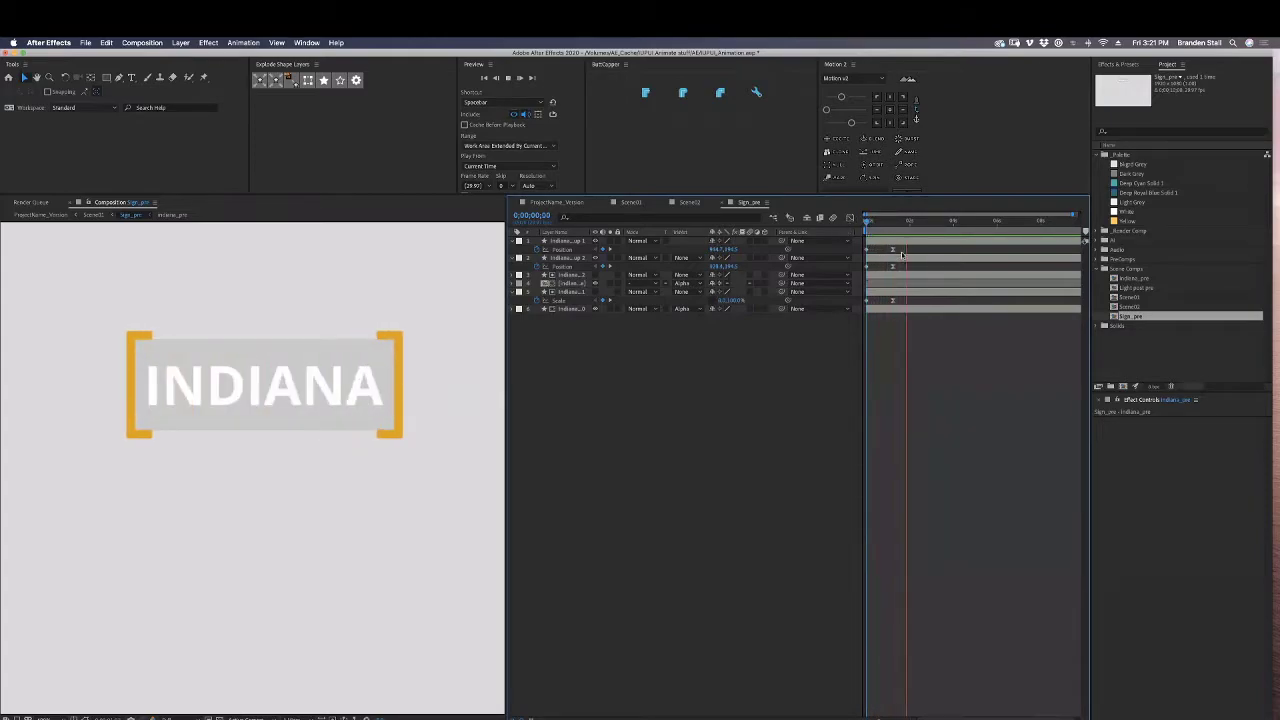
{"action": "left_click_drag", "start_coordinate": [898, 220], "coordinate": [857, 218]}
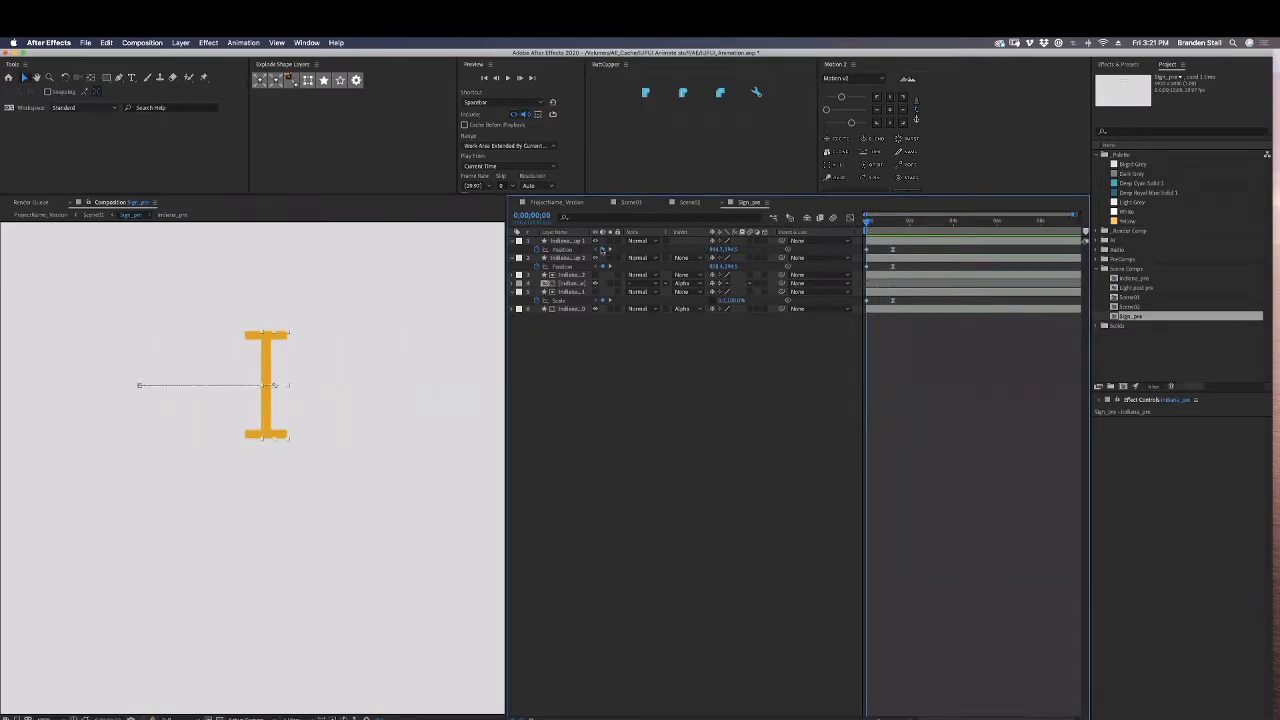
{"action": "left_click", "coordinate": [602, 250]}
{"action": "mouse_move", "coordinate": [868, 222]}
{"action": "left_mouse_down"}
{"action": "mouse_move", "coordinate": [887, 226]}
{"action": "mouse_move", "coordinate": [855, 230]}
{"action": "left_mouse_up"}
{"action": "key", "text": "space"}
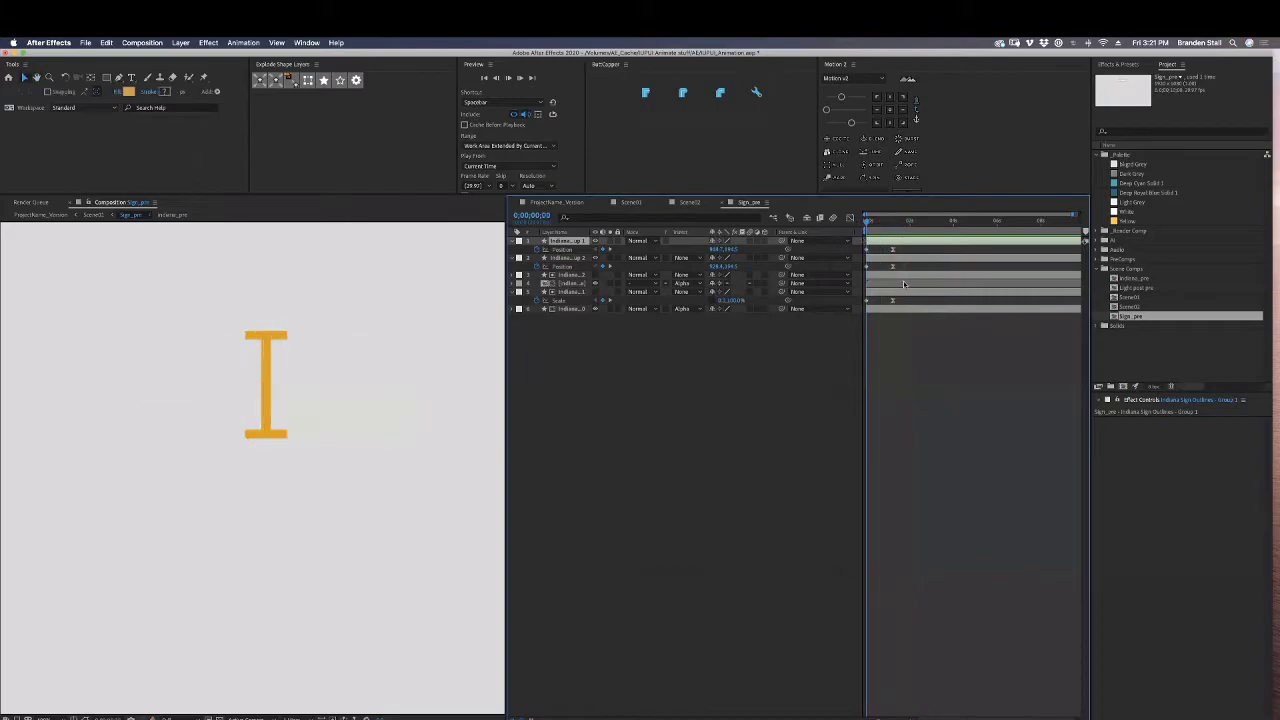
{"action": "mouse_move", "coordinate": [900, 224]}
{"action": "left_mouse_down"}
{"action": "mouse_move", "coordinate": [852, 230]}
{"action": "mouse_move", "coordinate": [890, 228]}
{"action": "left_mouse_up"}
{"action": "key", "text": "space"}
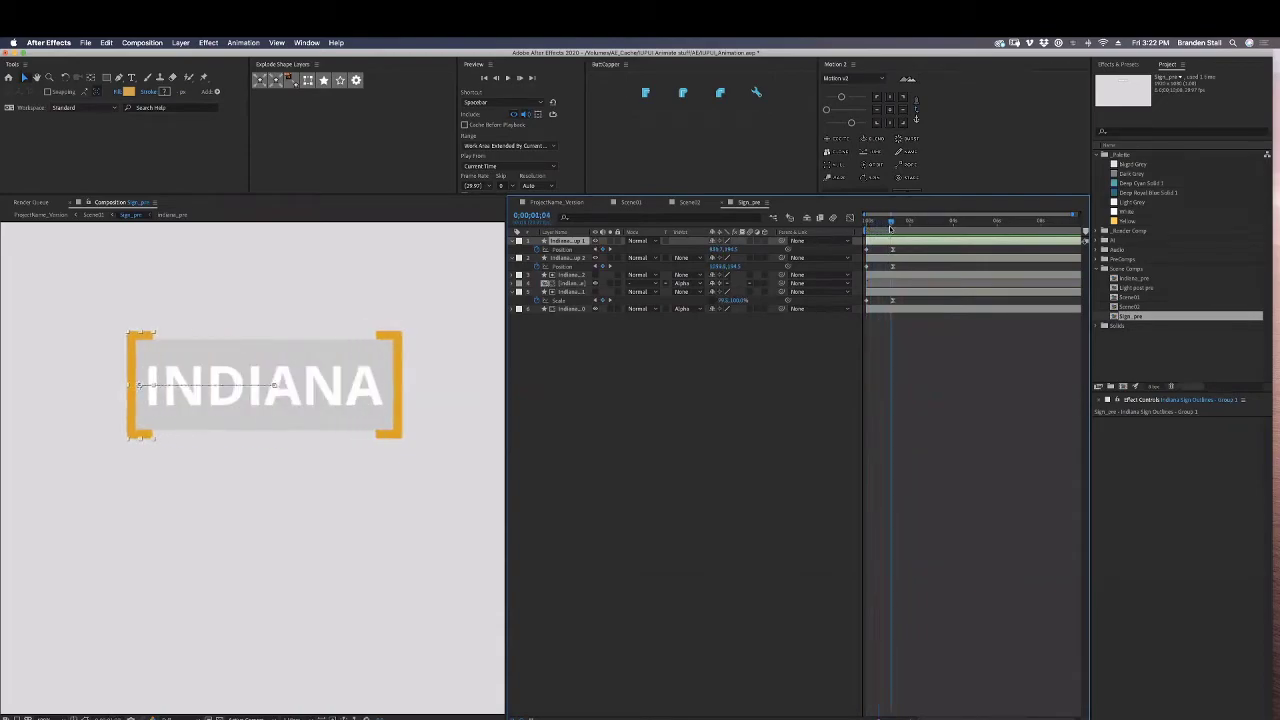
Return to the Scene01 composition and preview the sign reveal together with the street lamps.
{"action": "left_click", "coordinate": [690, 203]}
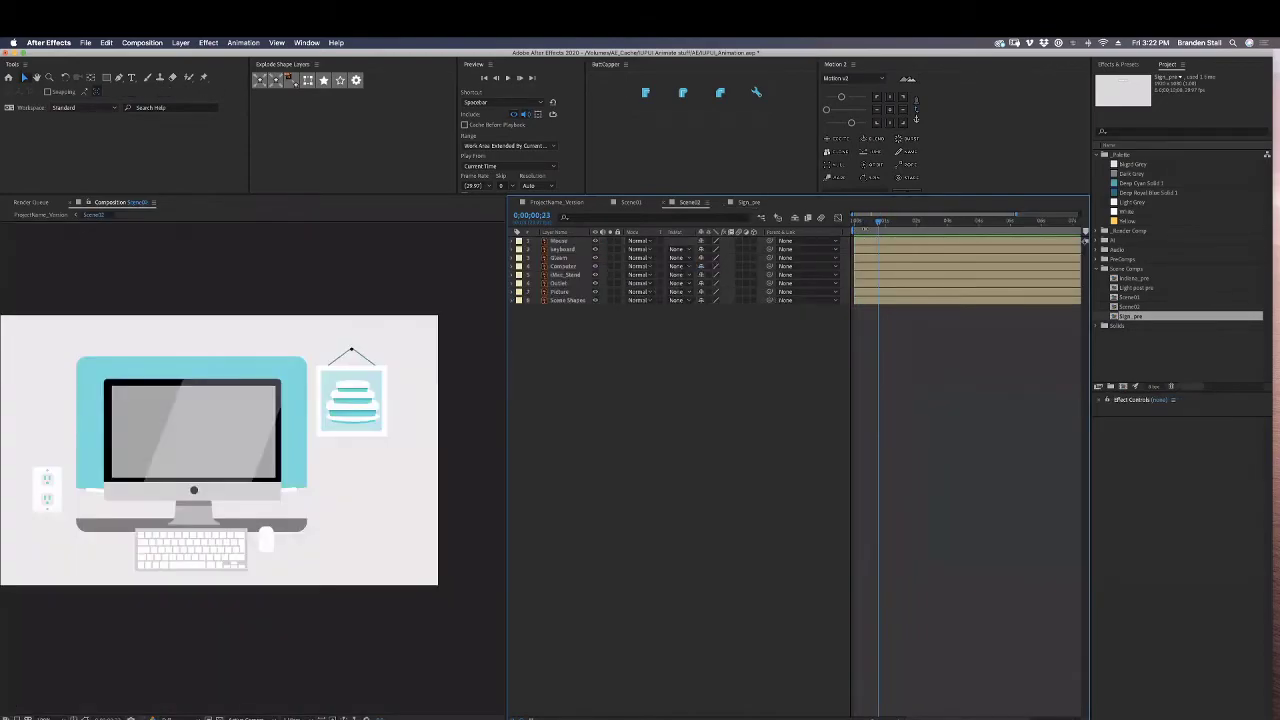
{"action": "left_click", "coordinate": [632, 203]}
{"action": "mouse_move", "coordinate": [915, 225]}
{"action": "left_mouse_down"}
{"action": "mouse_move", "coordinate": [828, 222]}
{"action": "mouse_move", "coordinate": [936, 233]}
{"action": "mouse_move", "coordinate": [848, 230]}
{"action": "mouse_move", "coordinate": [897, 226]}
{"action": "mouse_move", "coordinate": [922, 260]}
{"action": "left_mouse_up"}
{"action": "key", "text": "space"}
{"action": "key", "text": "space"}
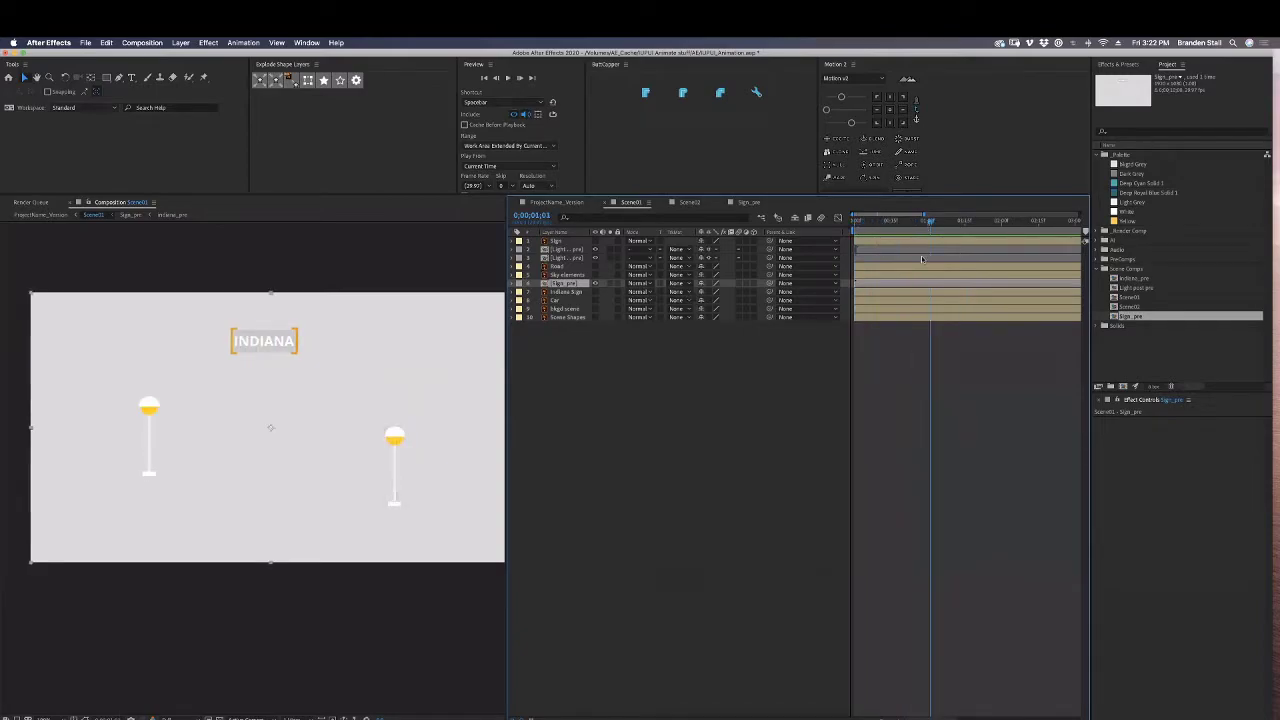
Show the Car layer in Scene01, pre-compose it as Car Comp 1, and open the new composition.
{"action": "left_click", "coordinate": [595, 300]}
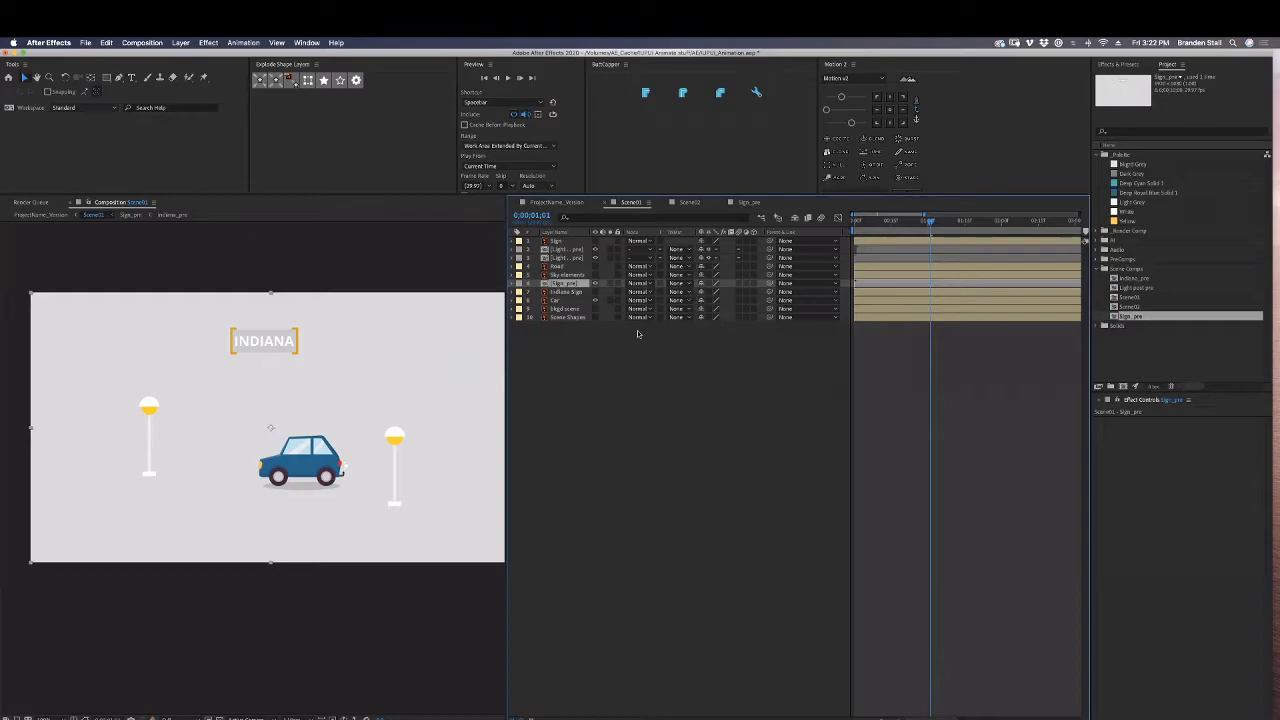
{"action": "left_click", "coordinate": [570, 300]}
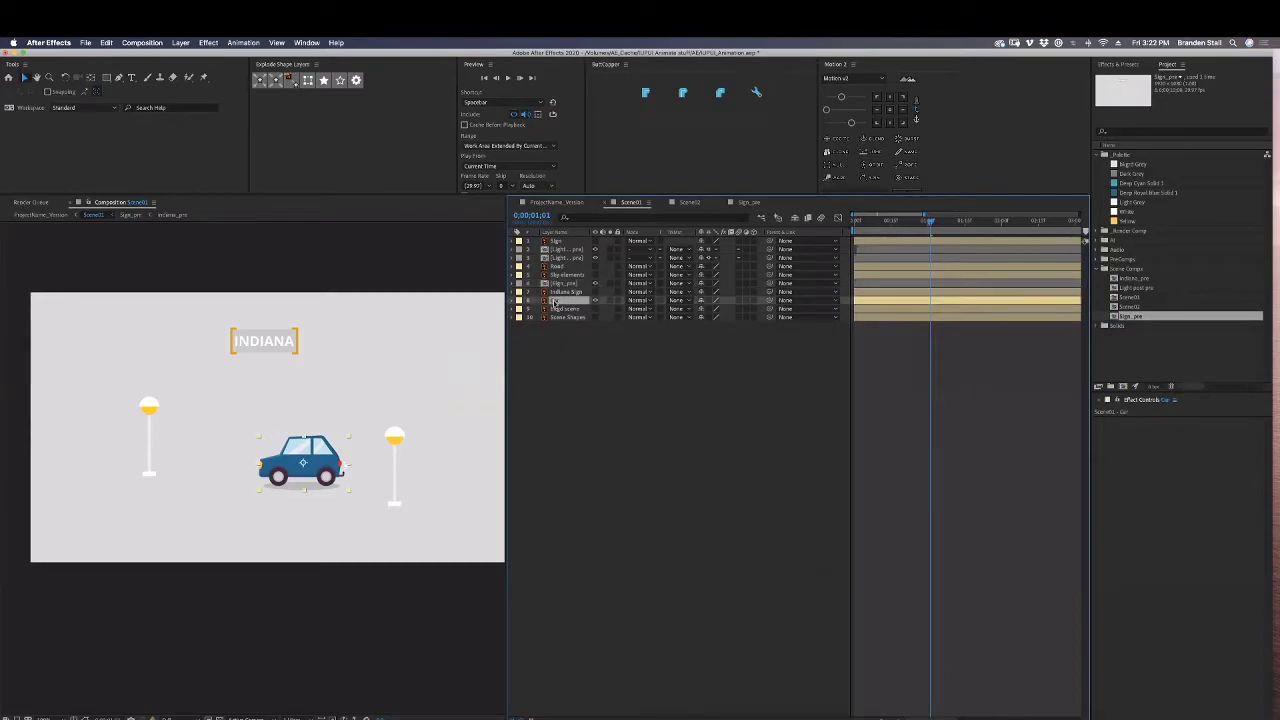
{"action": "key", "text": "super+shift+c"}
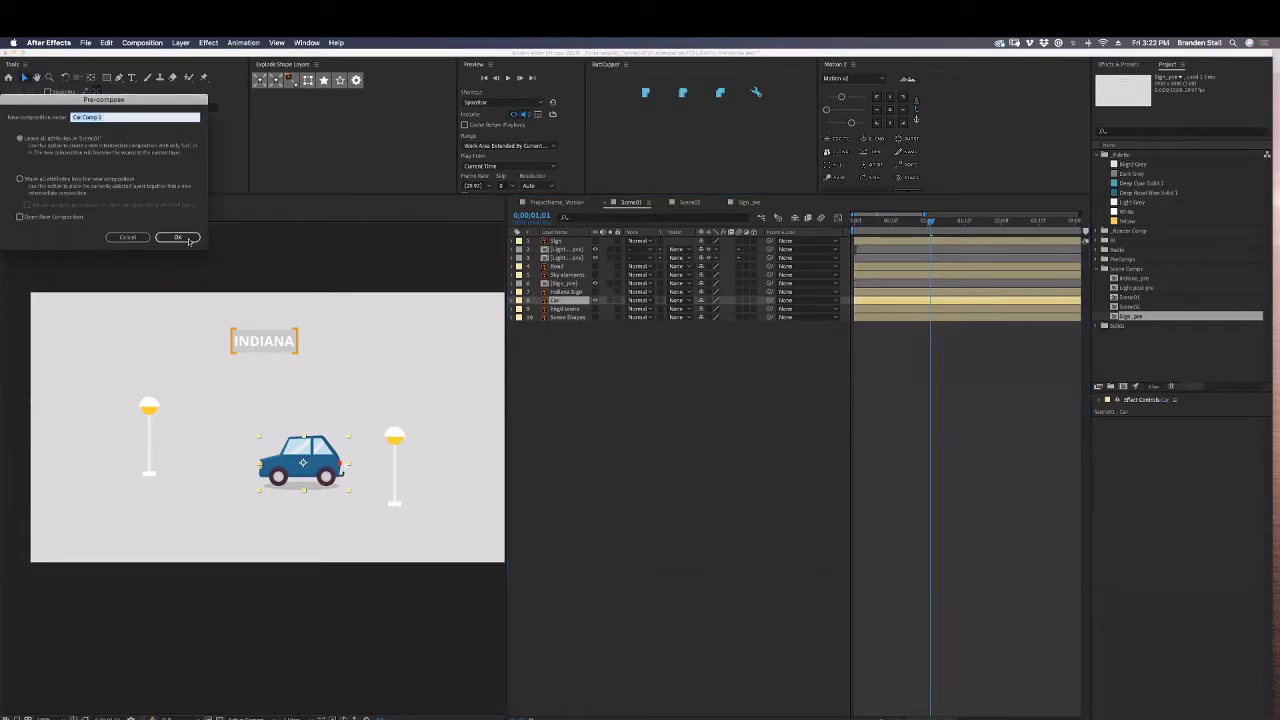
{"action": "left_click", "coordinate": [188, 240]}
{"action": "double_click", "coordinate": [543, 300]}
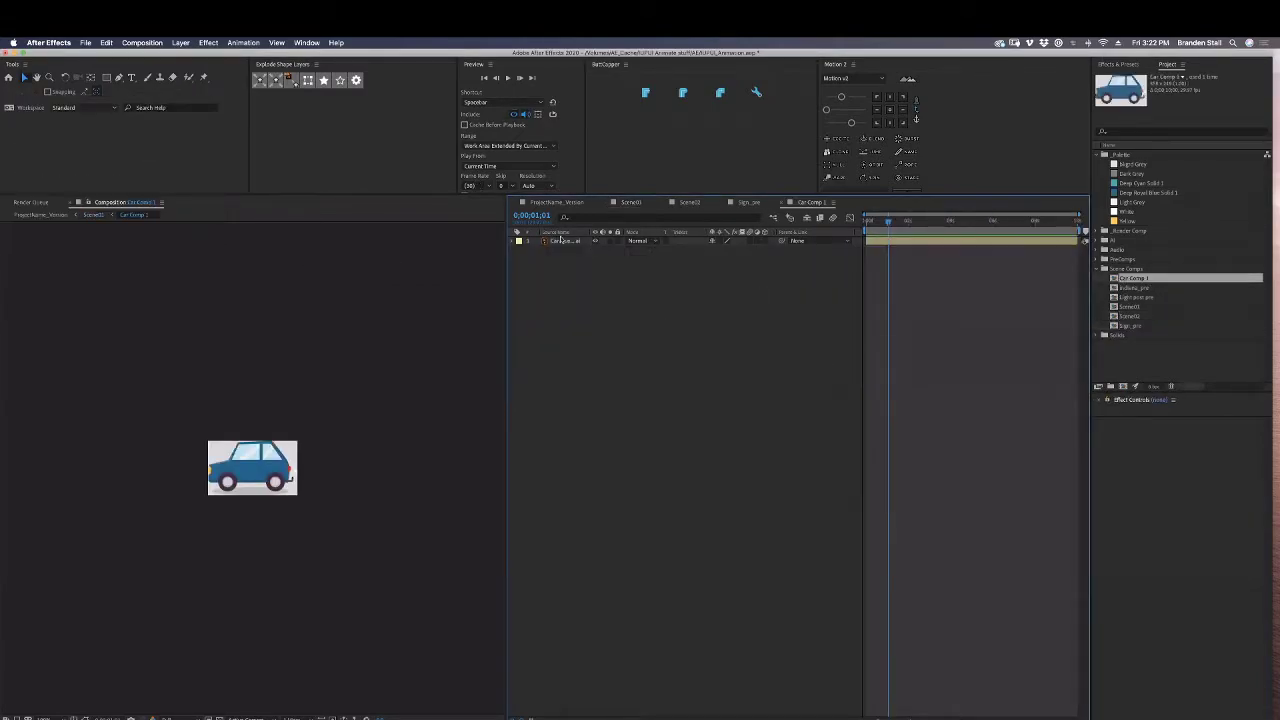
Convert the car artwork to a shape layer, explode it into individual shape layers, and delete the leftover combined outlines layer.
{"action": "left_click", "coordinate": [562, 240]}
{"action": "left_click", "coordinate": [292, 84]}
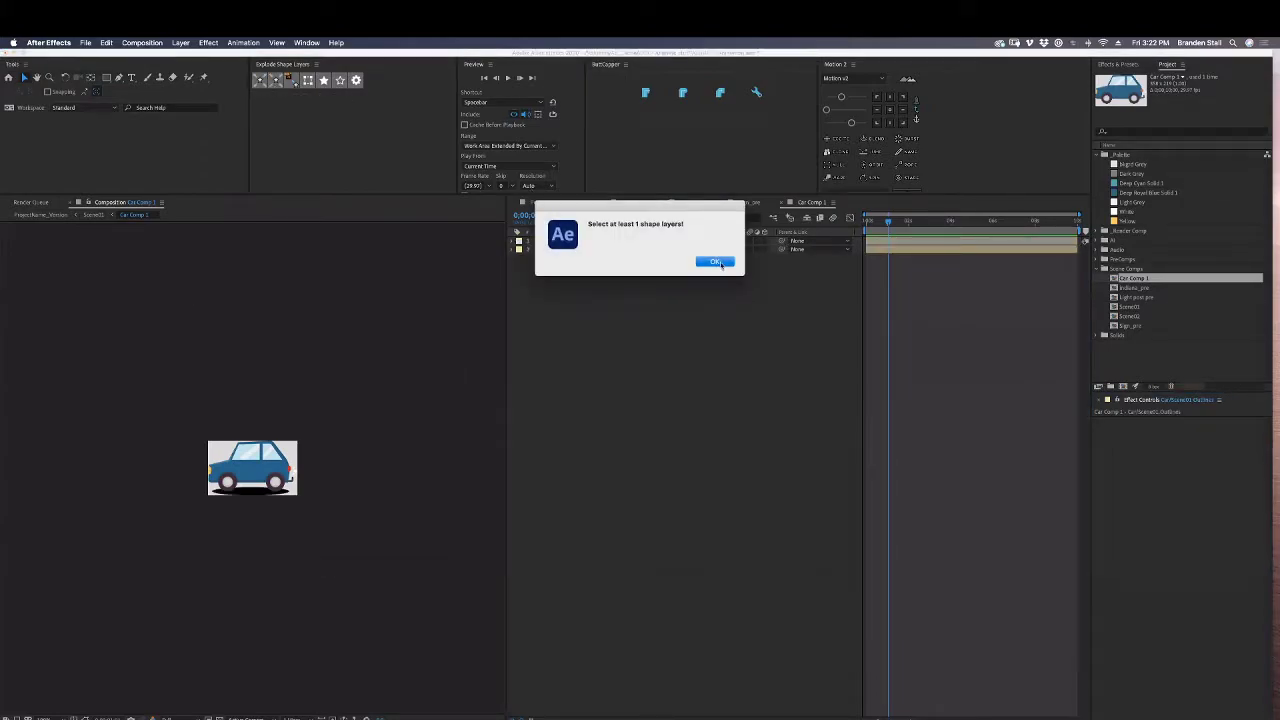
{"action": "left_click", "coordinate": [715, 261]}
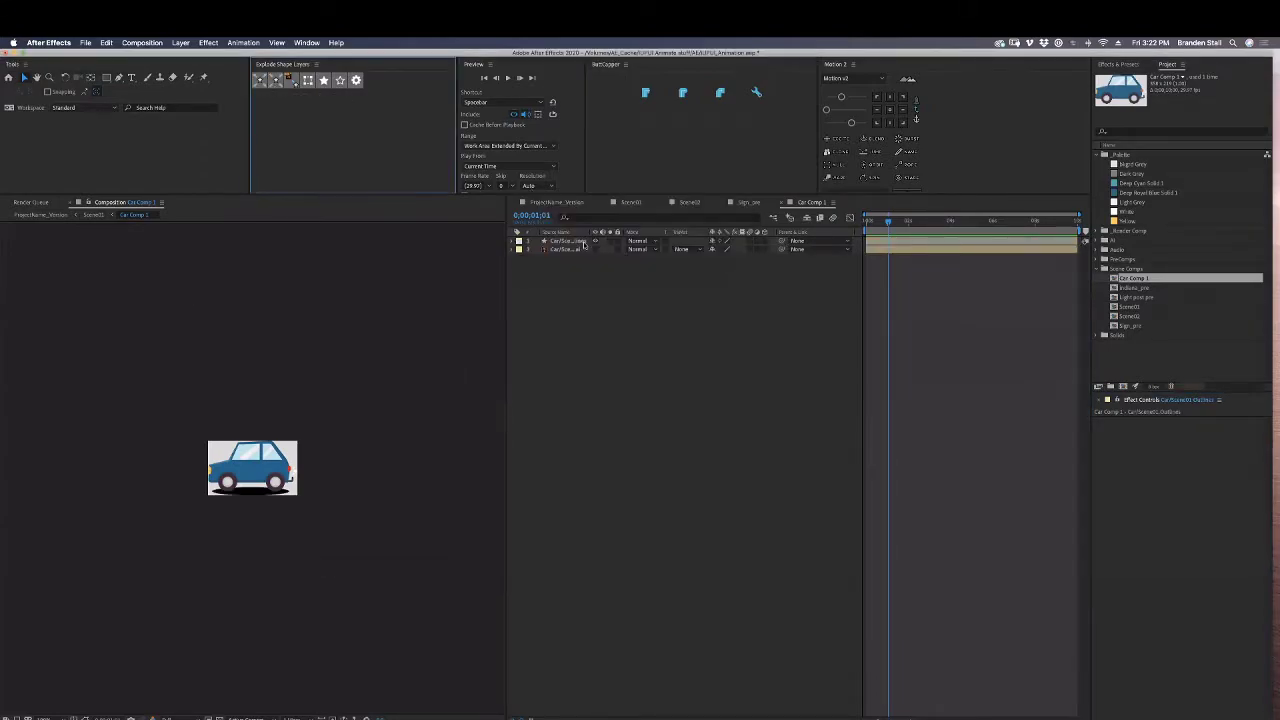
{"action": "left_click", "coordinate": [284, 86]}
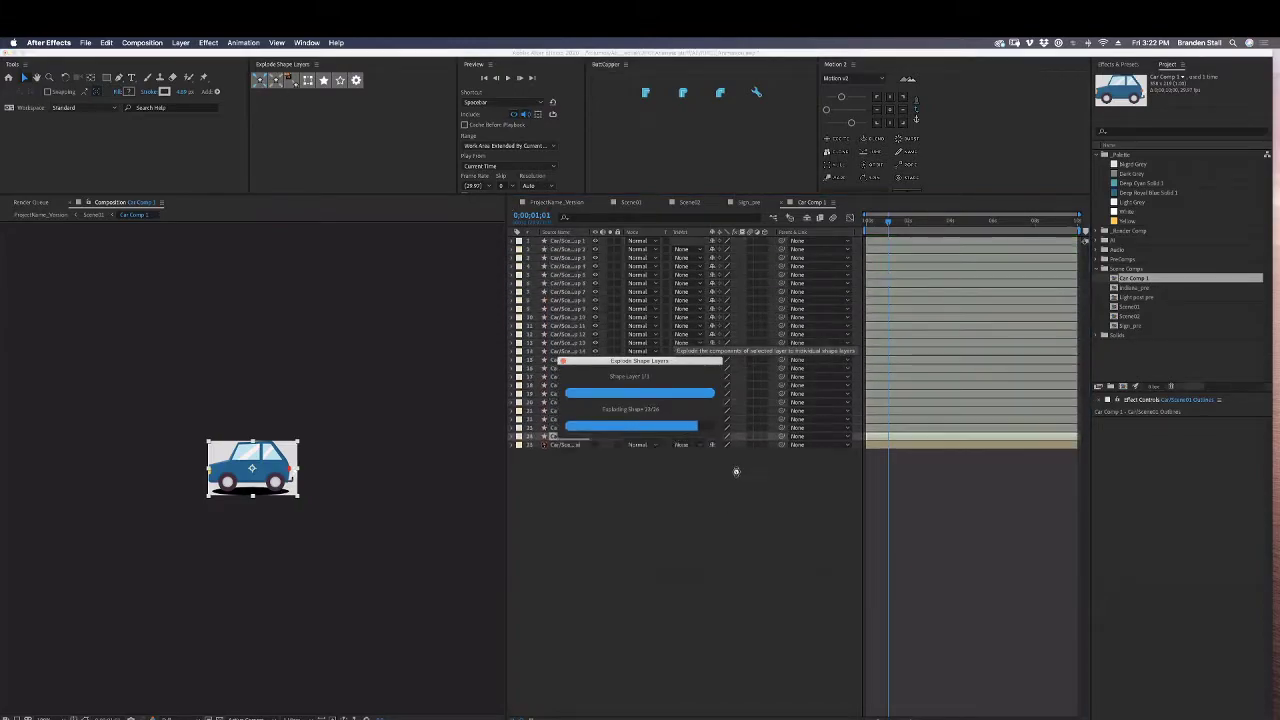
{"action": "key", "text": "Delete"}
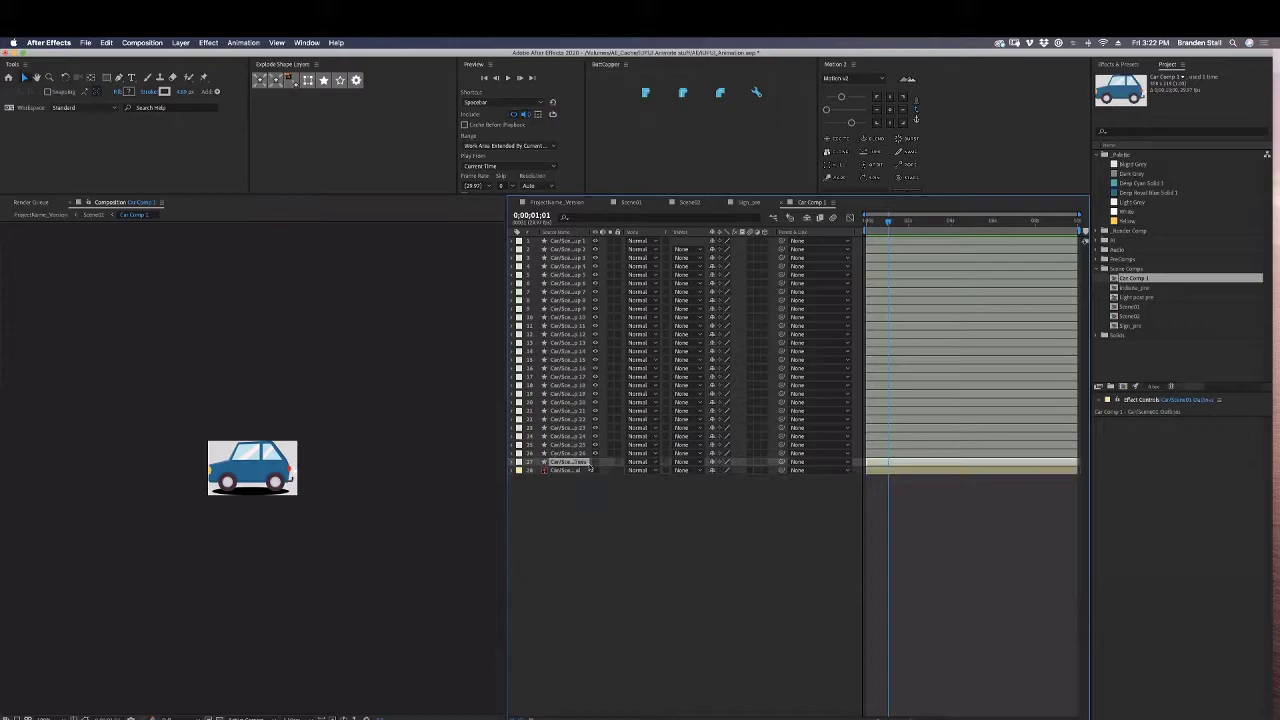
Inspect the first and last few exploded shape layers to identify which parts of the car they hold.
{"action": "scroll", "coordinate": [441, 520], "scroll_direction": "up", "scroll_amount": 1}
{"action": "left_click_drag", "start_coordinate": [320, 521], "coordinate": [375, 461]}
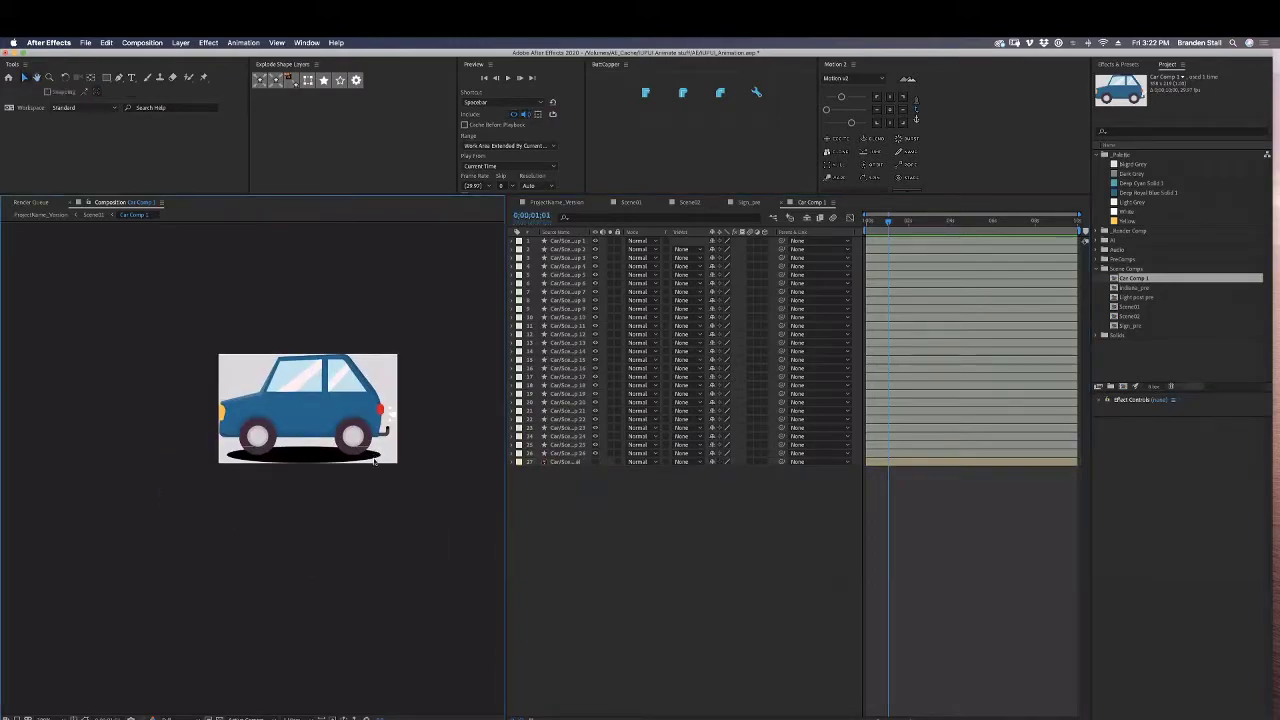
{"action": "scroll", "coordinate": [343, 473], "scroll_direction": "up", "scroll_amount": 2}
{"action": "left_click_drag", "start_coordinate": [344, 509], "coordinate": [306, 522]}
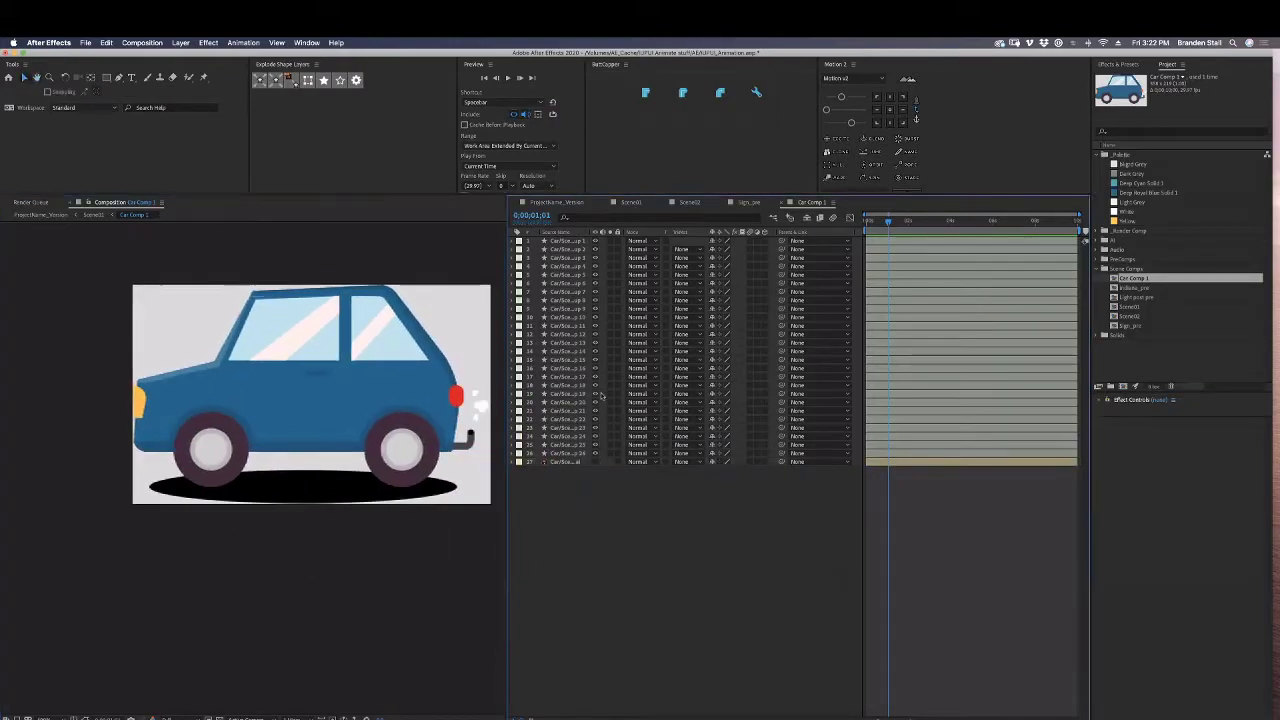
{"action": "left_click", "coordinate": [570, 242]}
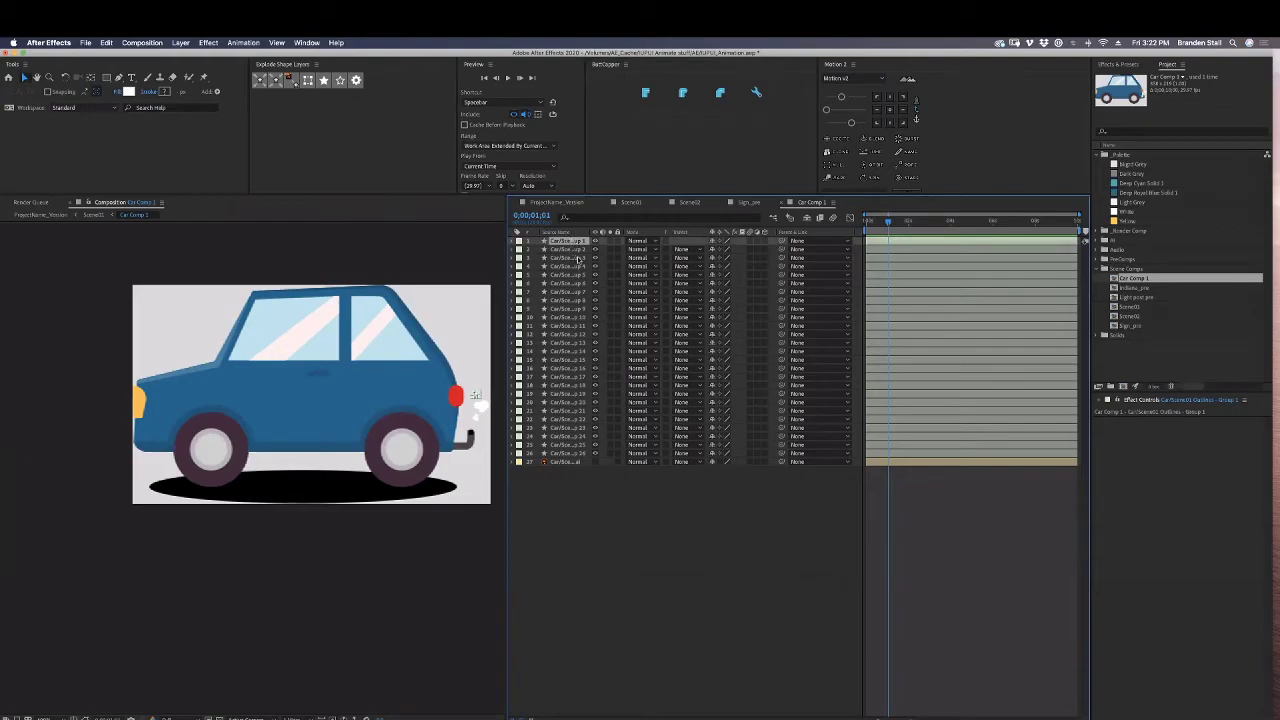
{"action": "left_click", "coordinate": [568, 453]}
{"action": "left_click", "coordinate": [568, 445]}
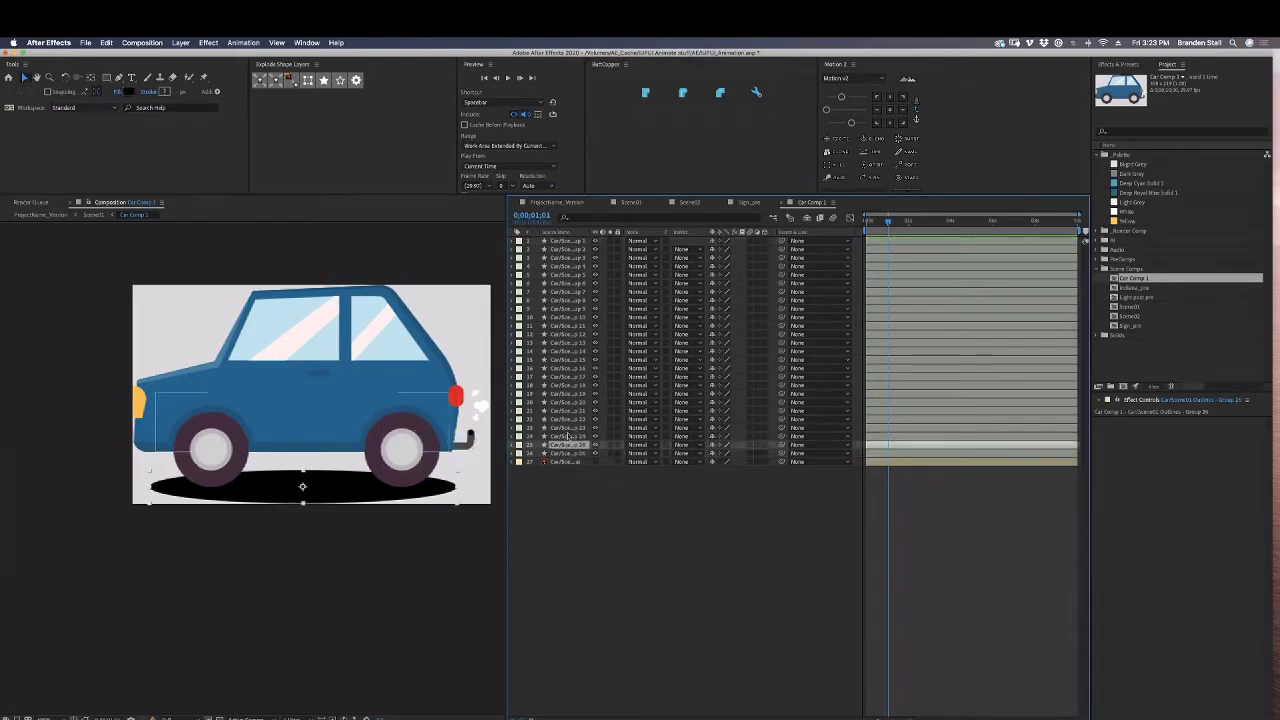
{"action": "left_click", "coordinate": [569, 437]}
Go through the upper shape layers to find the pieces of the back wheel, checking them by toggling their visibility.
{"action": "left_click", "coordinate": [570, 242]}
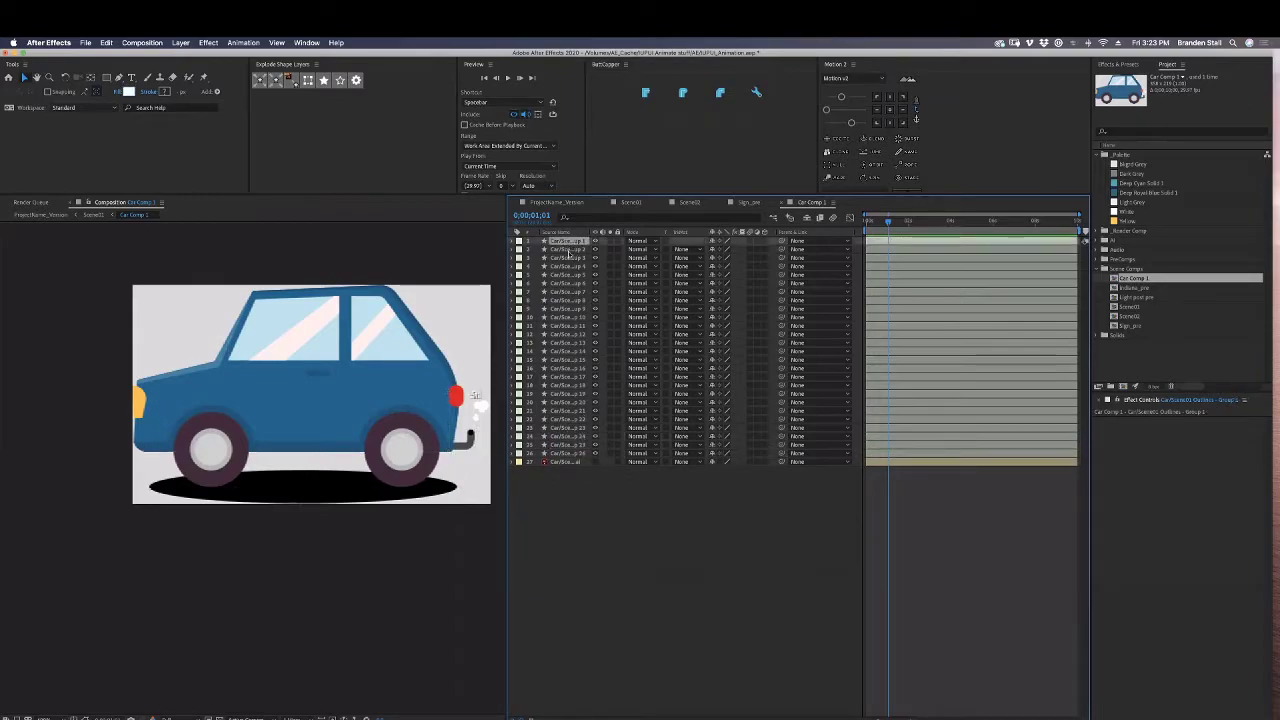
{"action": "left_click", "coordinate": [569, 250]}
{"action": "left_click", "coordinate": [568, 258]}
{"action": "left_click", "coordinate": [566, 266]}
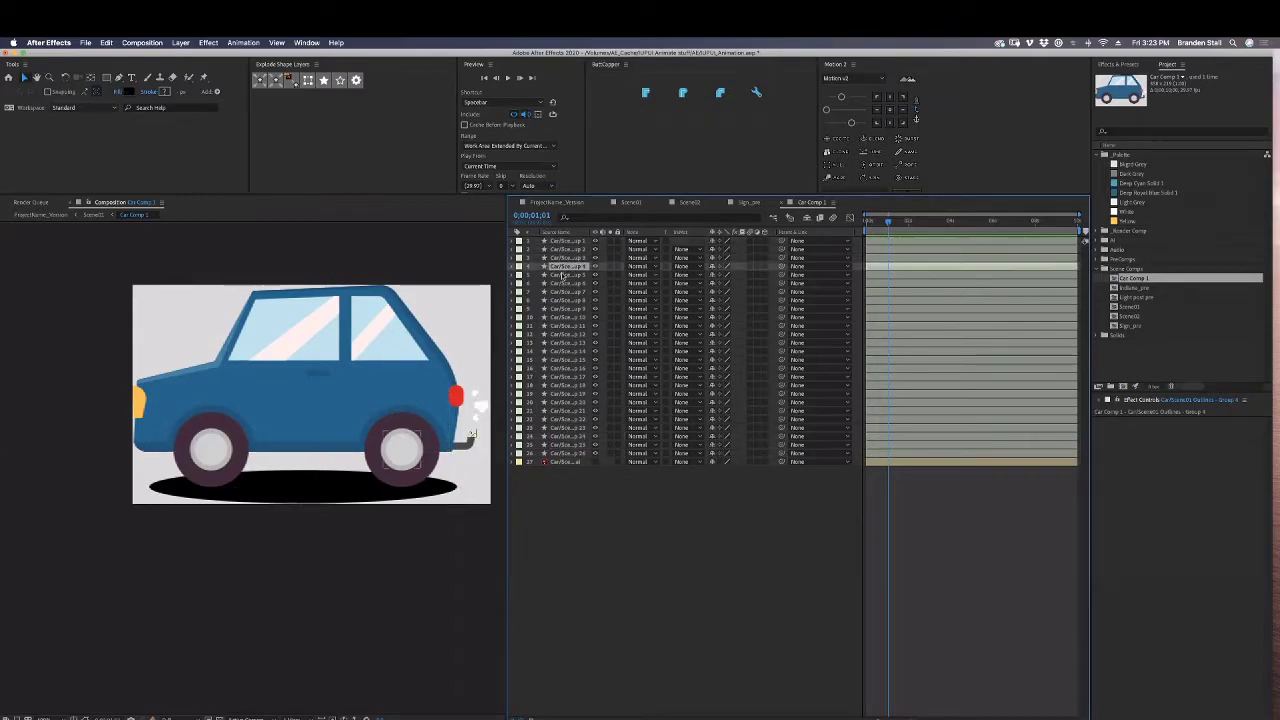
{"action": "left_click", "coordinate": [566, 275]}
{"action": "left_click", "coordinate": [565, 283]}
{"action": "left_click", "coordinate": [565, 291]}
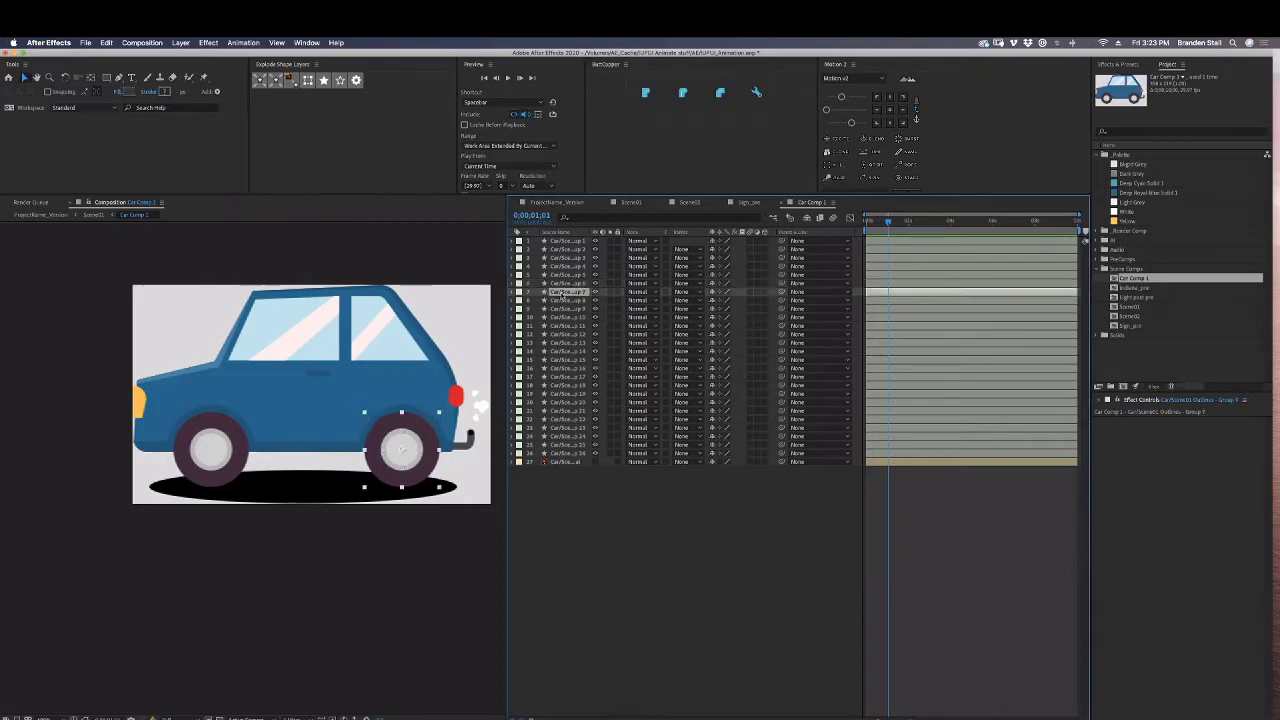
{"action": "left_click", "coordinate": [595, 291]}
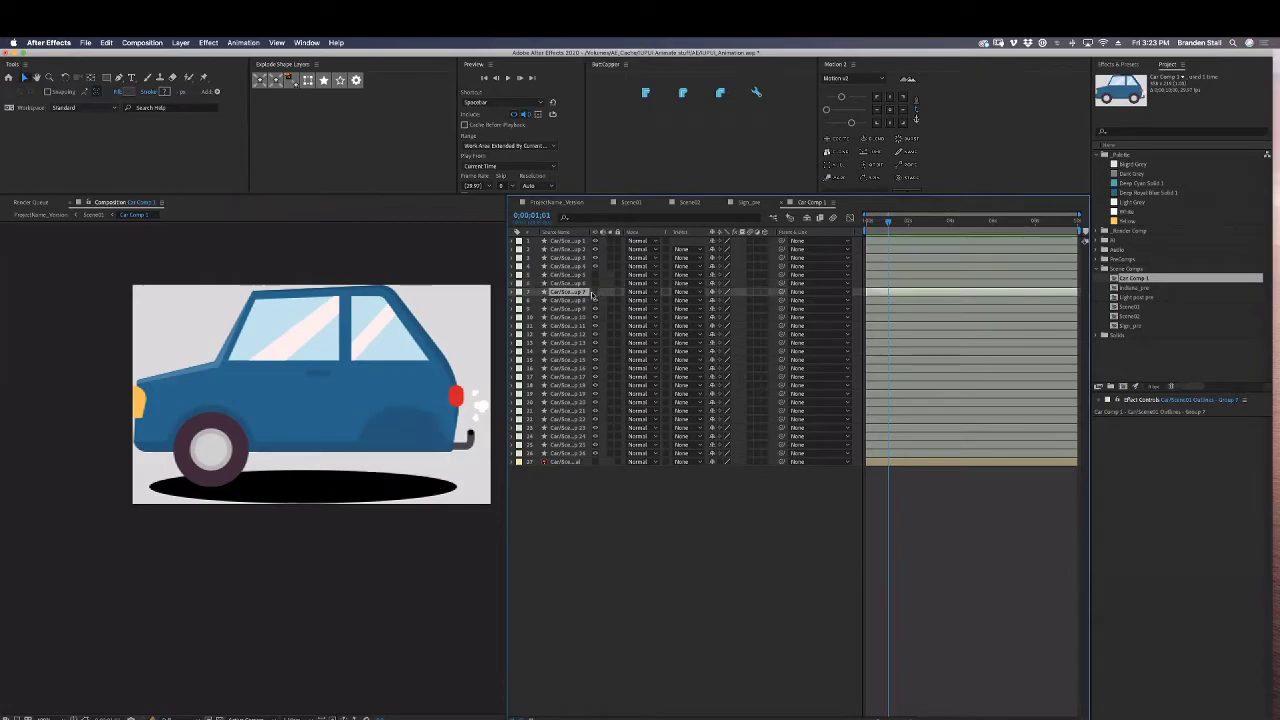
{"action": "left_click", "coordinate": [595, 291]}
Pre-compose the three back-wheel shape layers into a new composition named "back tire".
{"action": "left_click", "coordinate": [580, 275]}
{"action": "left_click", "coordinate": [580, 291], "text": "shift"}
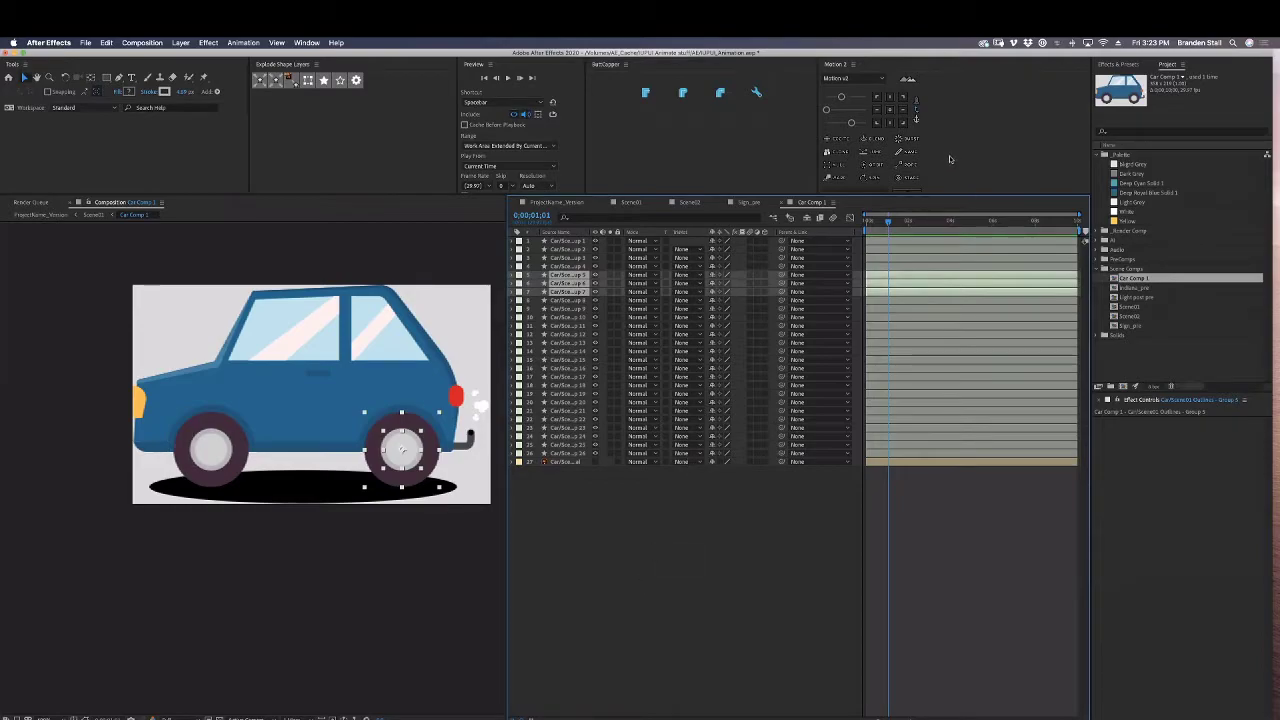
{"action": "key", "text": "ctrl+shift+c"}
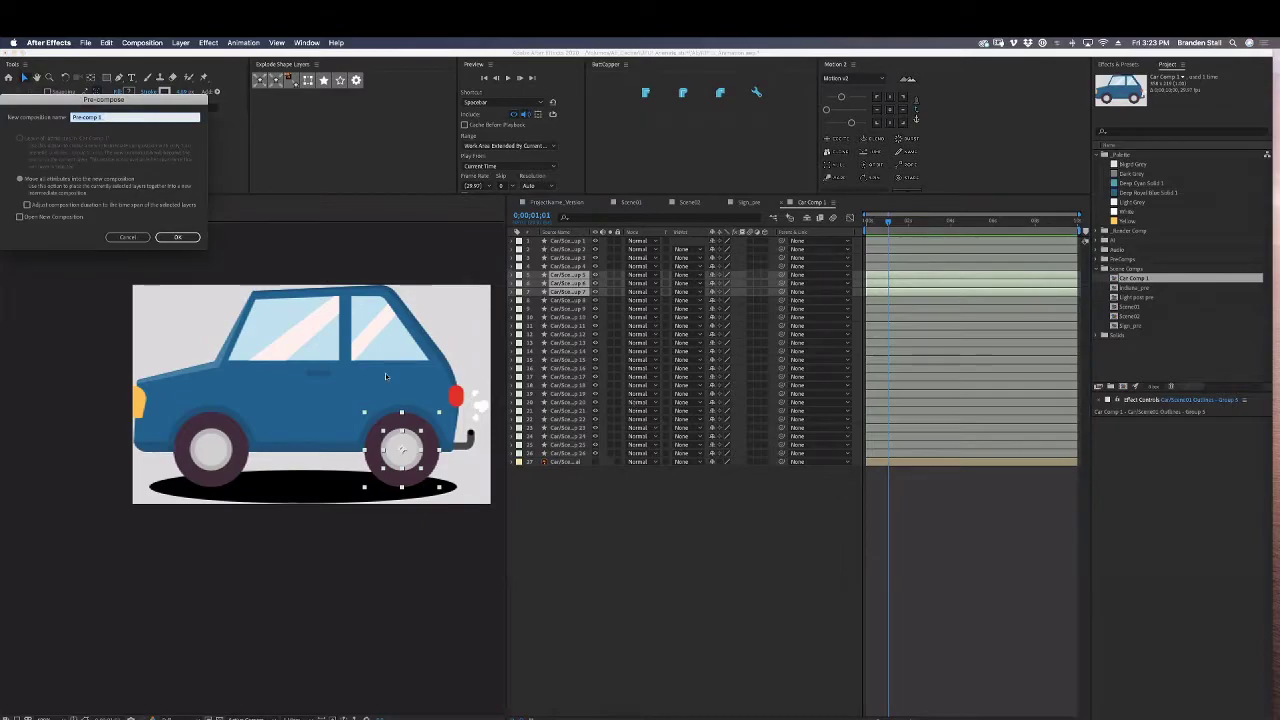
{"action": "type", "text": "back tire"}
{"action": "key", "text": "Return"}
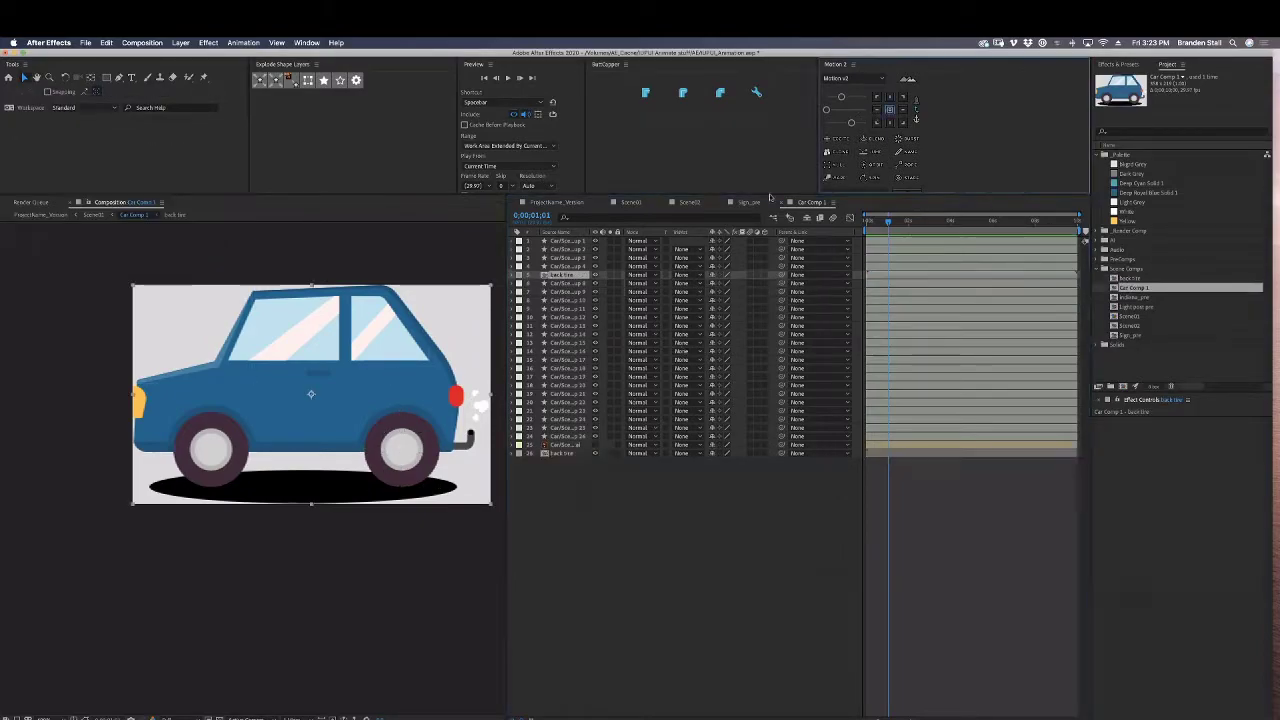
Move the back tire layer's anchor point to the centre of the back wheel.
{"action": "left_click_drag", "start_coordinate": [321, 400], "coordinate": [391, 433]}
{"action": "key", "text": "ctrl+z"}
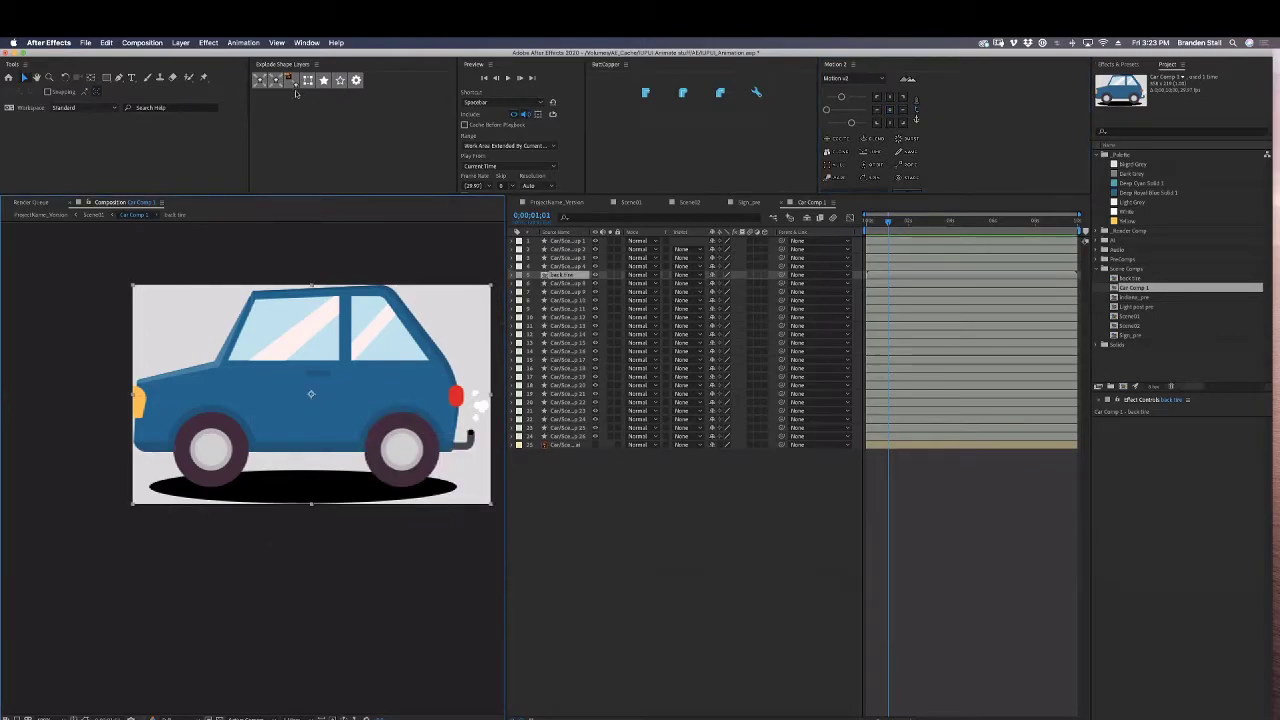
{"action": "left_click", "coordinate": [91, 77]}
{"action": "left_click_drag", "start_coordinate": [311, 393], "coordinate": [403, 457]}
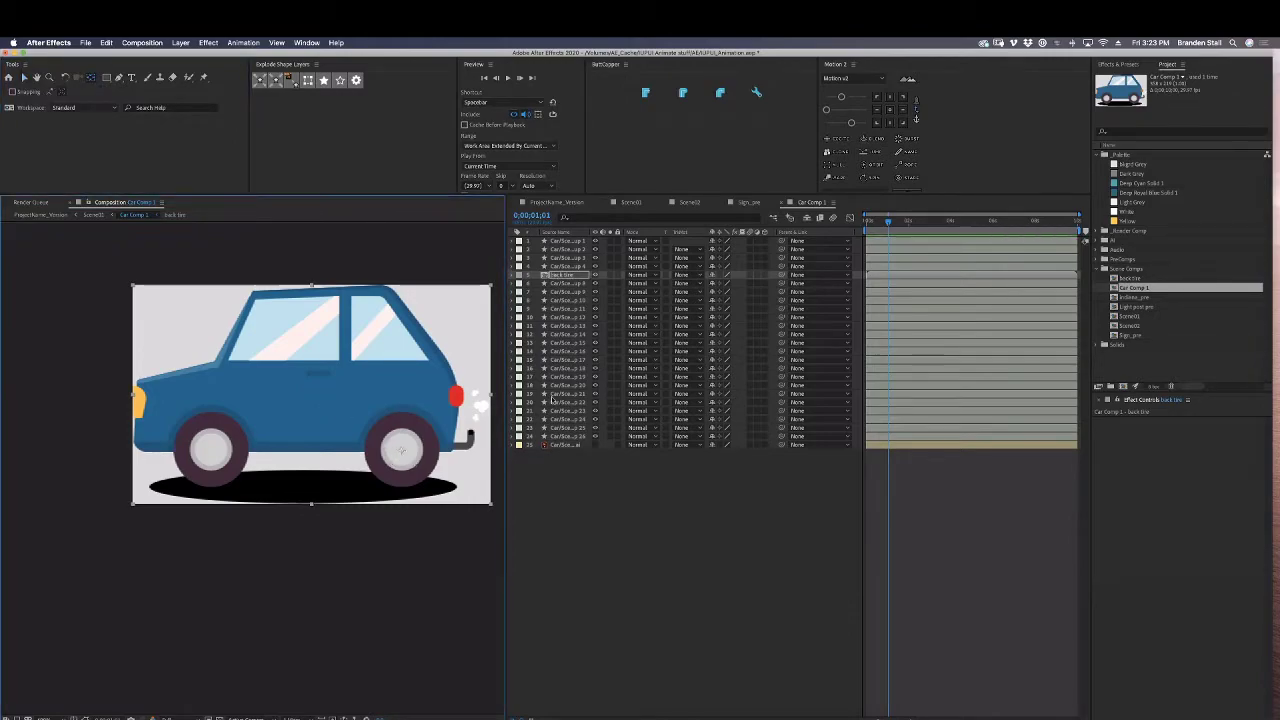
Keyframe the back tire's rotation from the first frame to a counterclockwise turn at 0;00;09;29, and preview it.
{"action": "key", "text": "r"}
{"action": "left_click", "coordinate": [537, 284]}
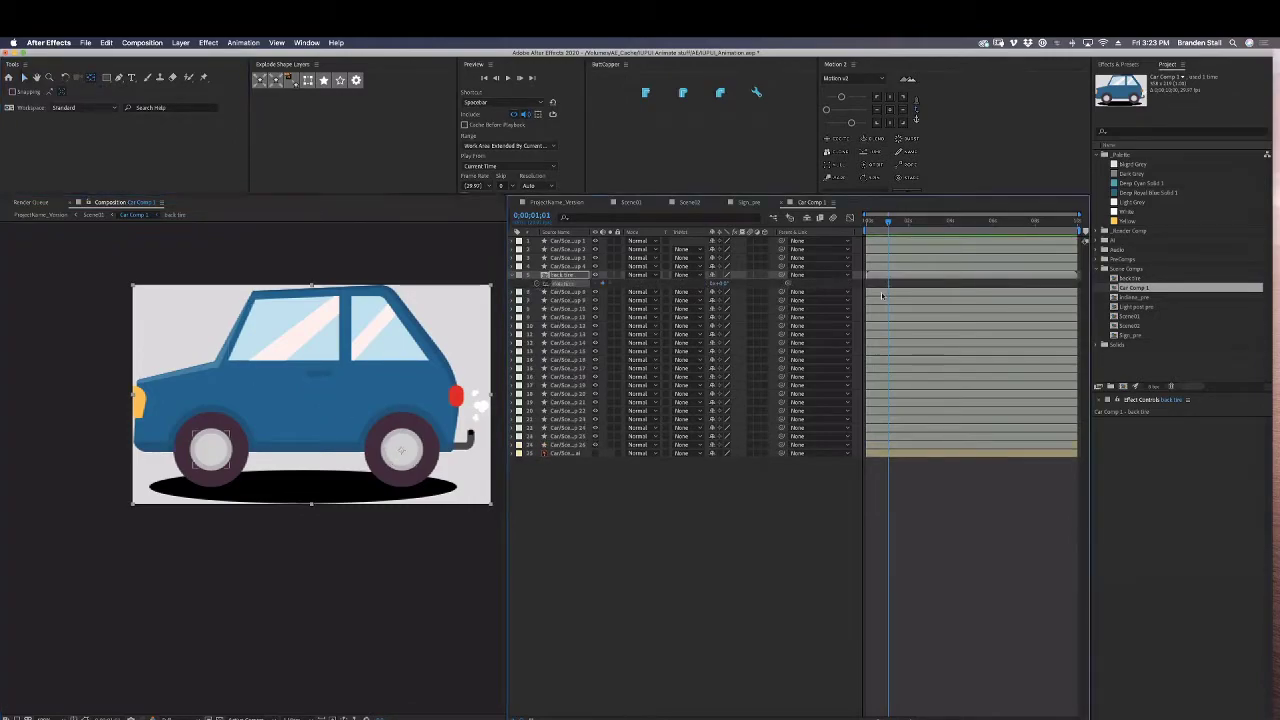
{"action": "left_click_drag", "start_coordinate": [900, 224], "coordinate": [1092, 250]}
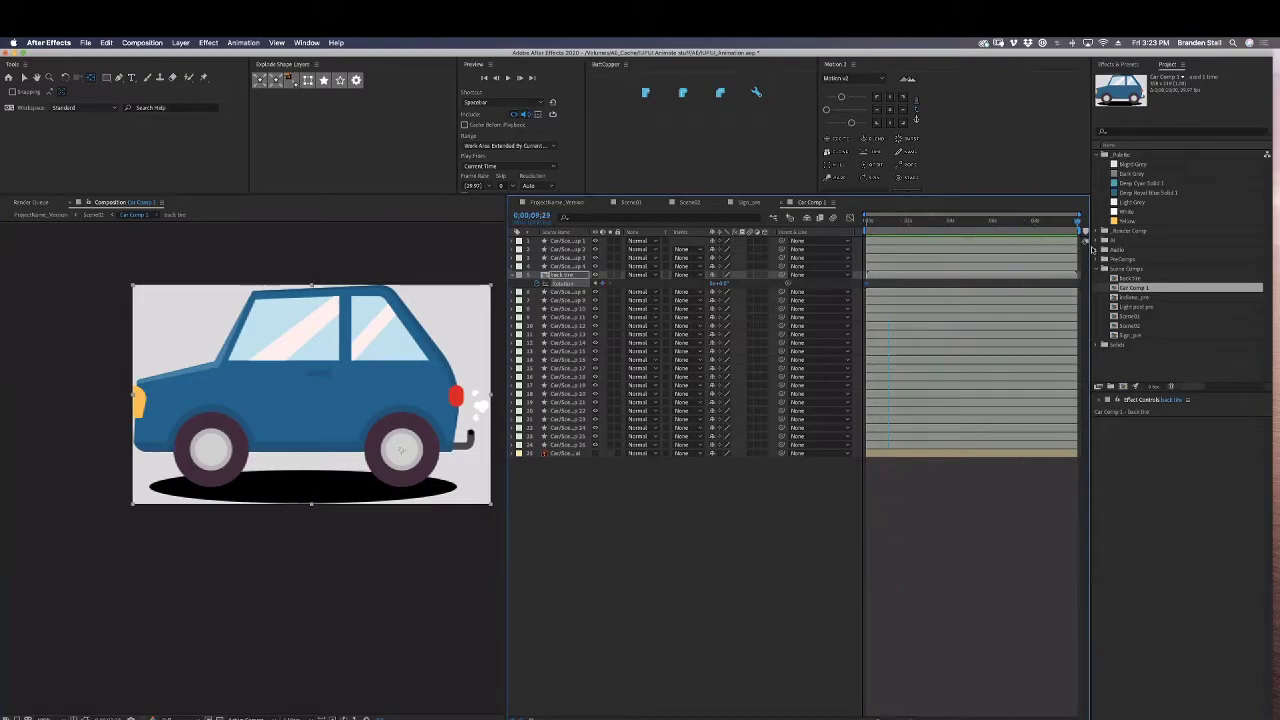
{"action": "left_click_drag", "start_coordinate": [721, 285], "coordinate": [360, 284]}
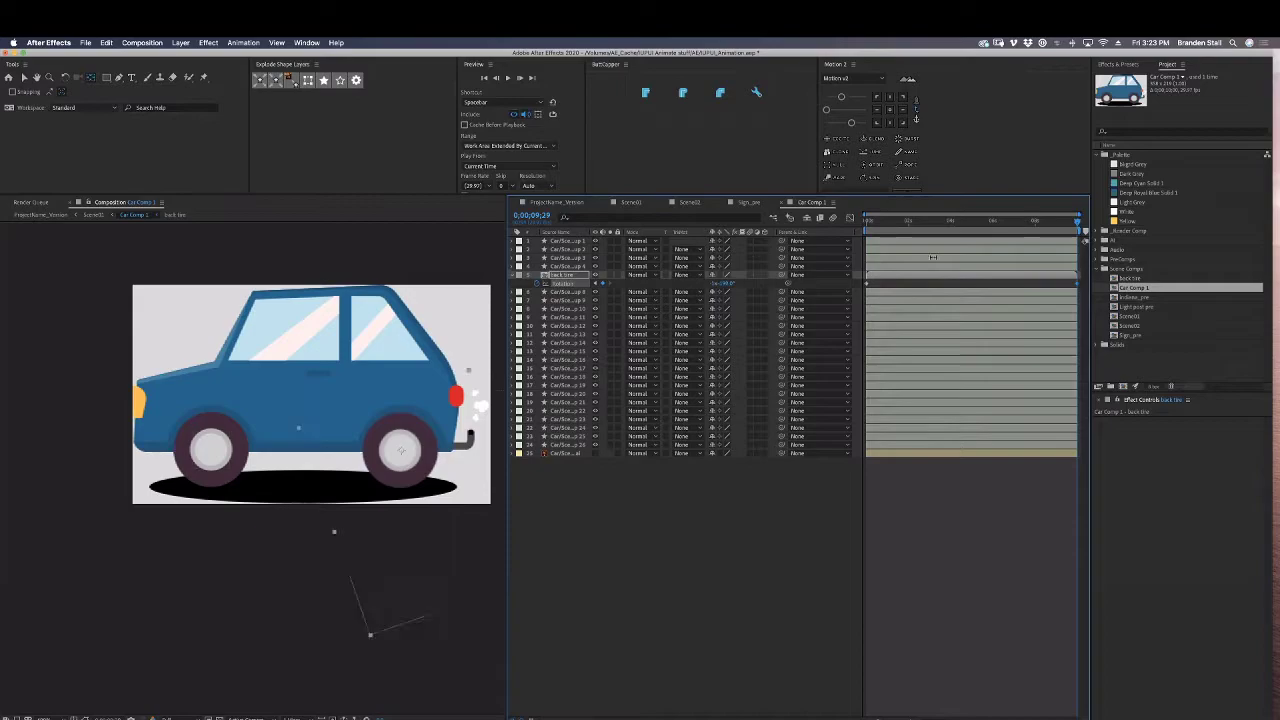
{"action": "left_click_drag", "start_coordinate": [893, 222], "coordinate": [843, 224]}
{"action": "key", "text": "space"}
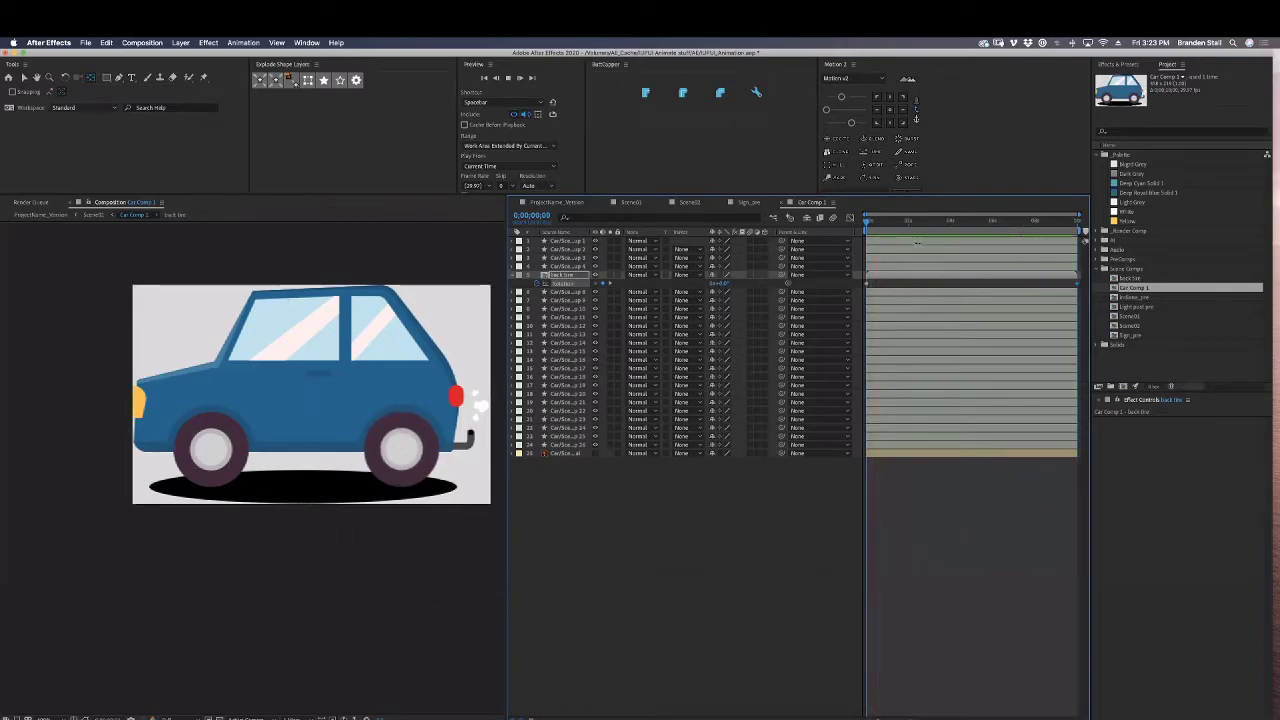
Try replacing the back tire's rotation keyframes with the Motion 2 Spin control, and undo it.
{"action": "left_click", "coordinate": [1074, 224]}
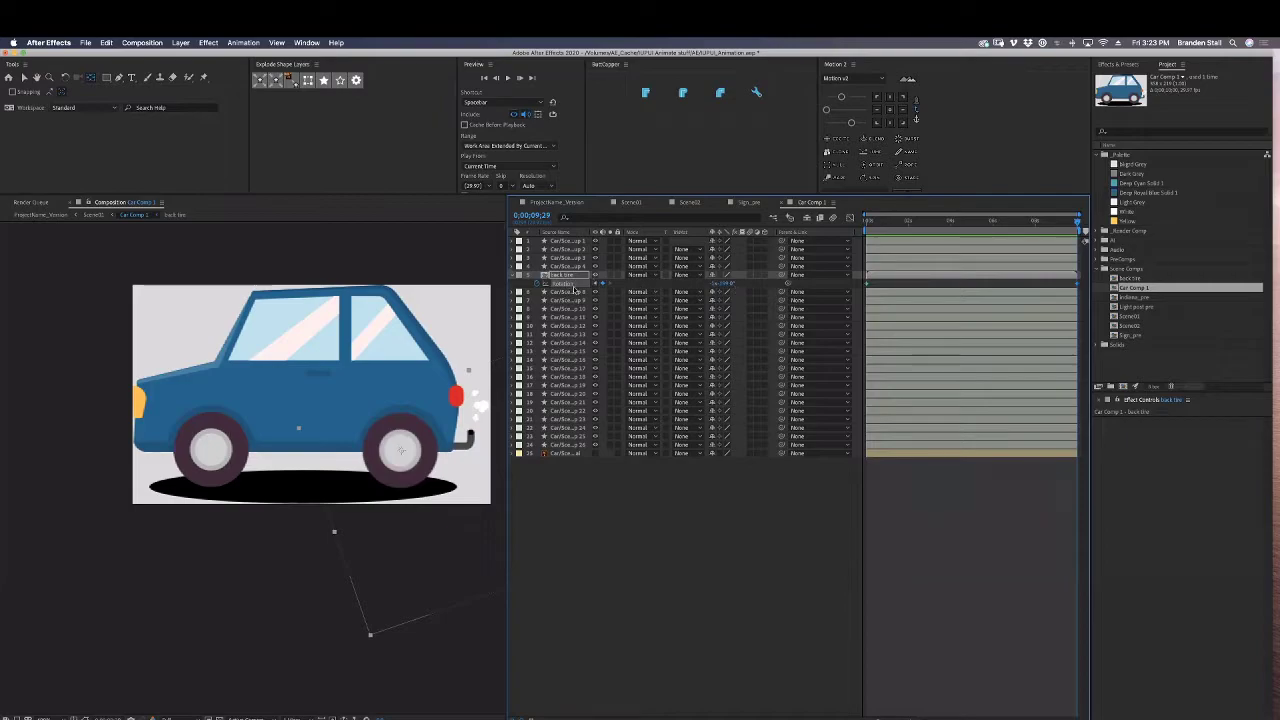
{"action": "left_click", "coordinate": [537, 284]}
{"action": "left_click", "coordinate": [871, 177]}
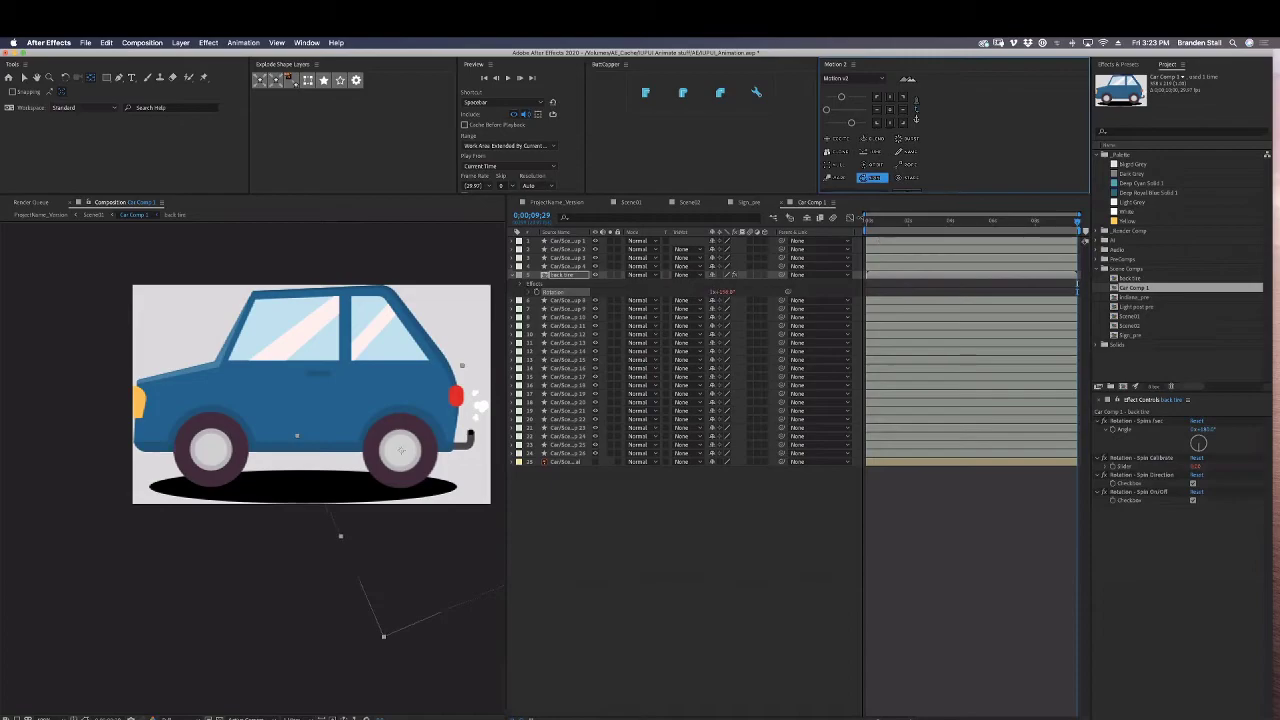
{"action": "left_click_drag", "start_coordinate": [867, 222], "coordinate": [952, 237]}
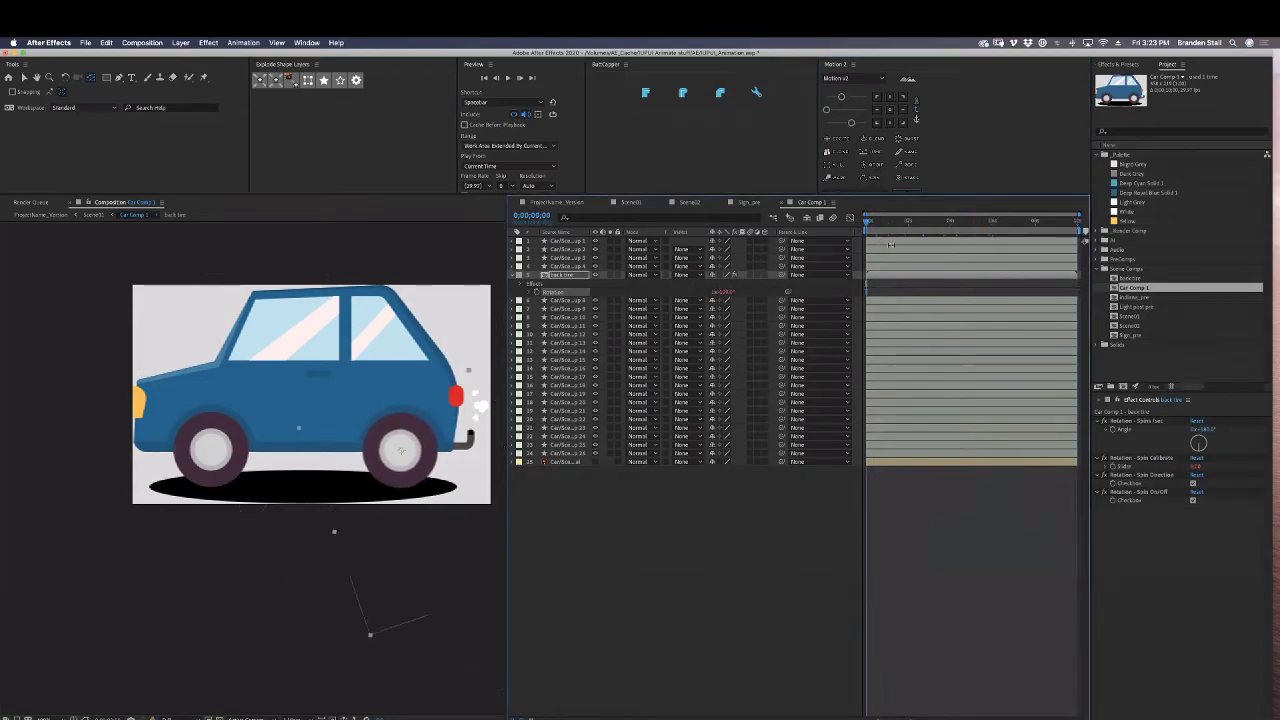
{"action": "key", "text": "super+z"}
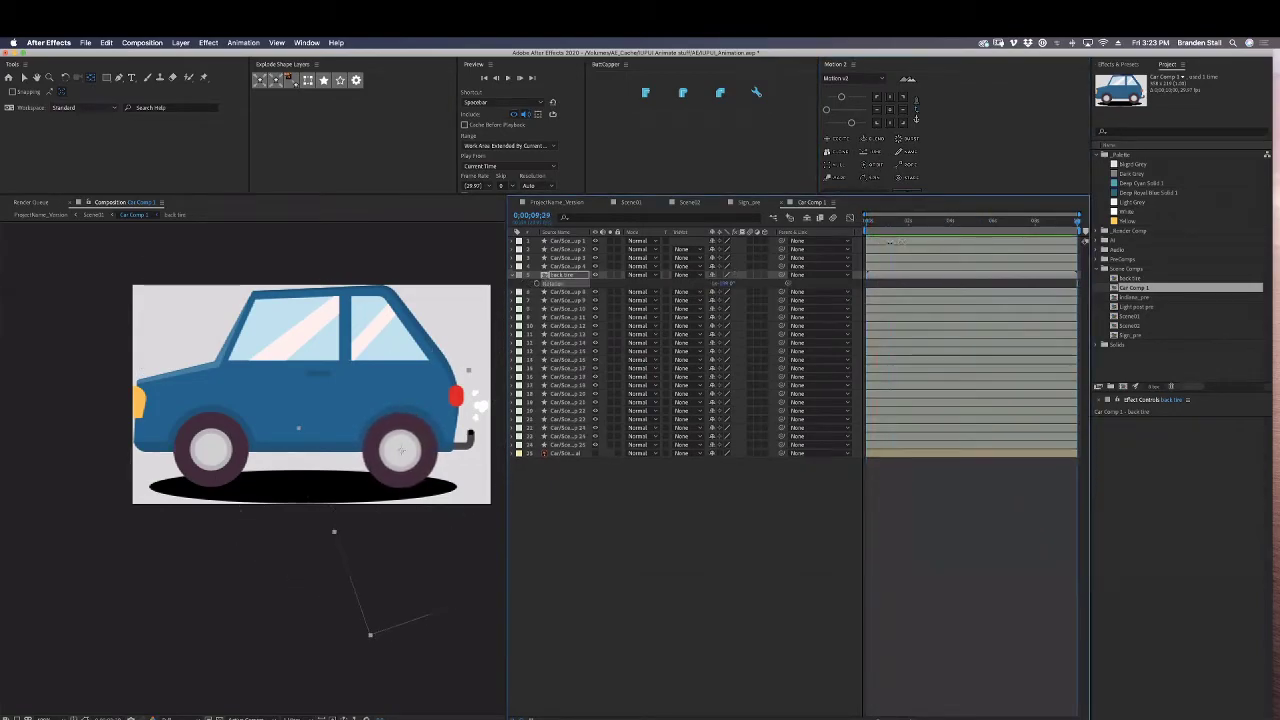
{"action": "key", "text": "super+z"}
Increase the back tire's counterclockwise rotation at the last keyframe and preview the spin from the first frame.
{"action": "left_click_drag", "start_coordinate": [725, 285], "coordinate": [610, 285]}
{"action": "left_click_drag", "start_coordinate": [495, 305], "coordinate": [460, 305]}
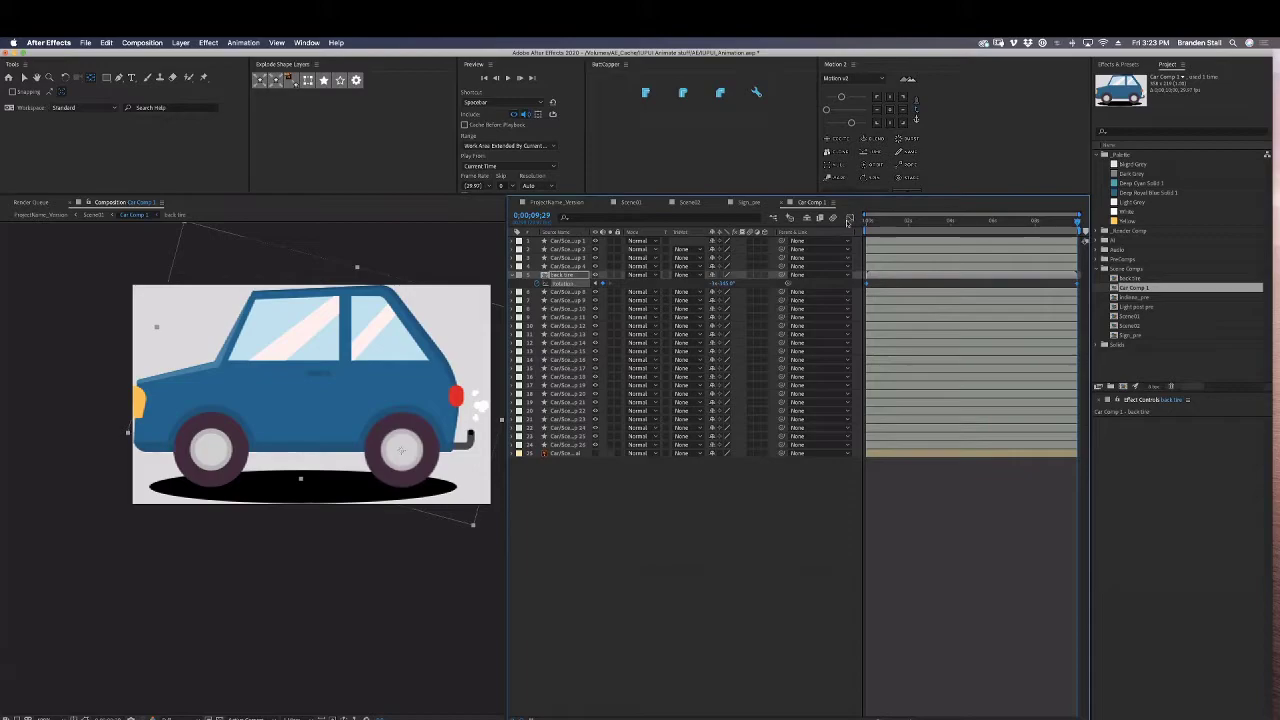
{"action": "left_click", "coordinate": [866, 221]}
{"action": "key", "text": "space"}
{"action": "key", "text": "space"}
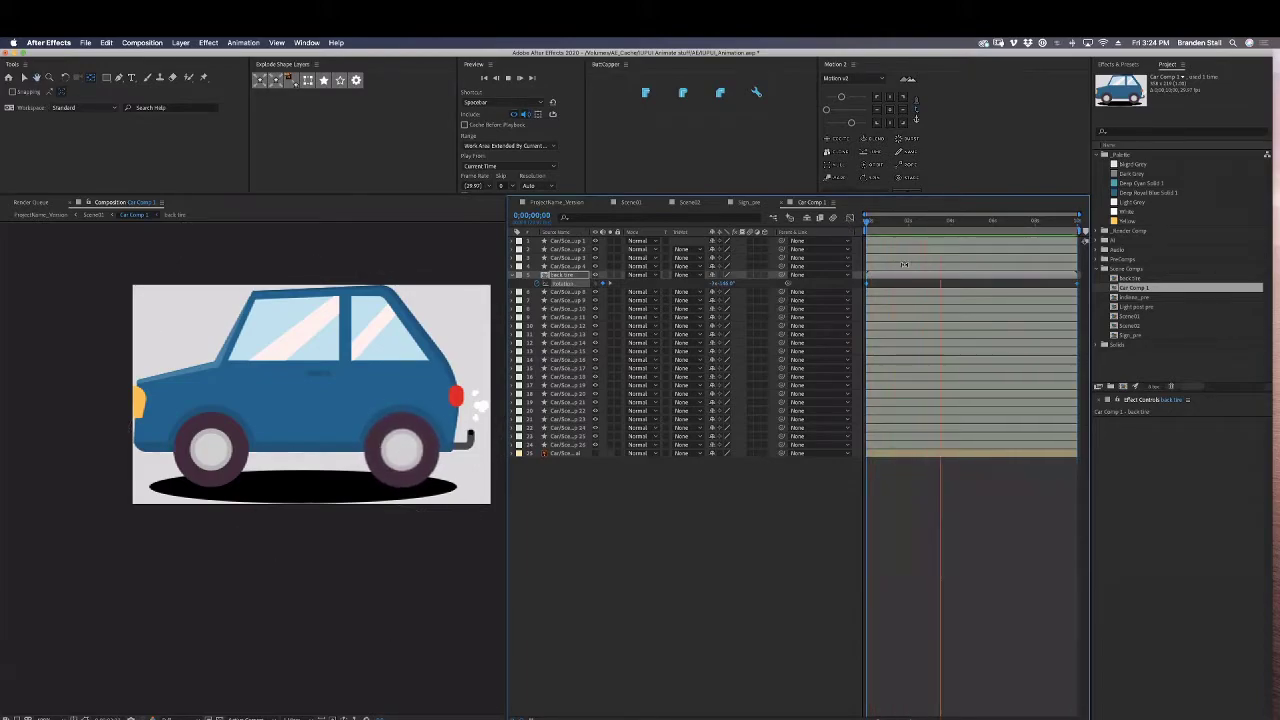
{"action": "key", "text": "space"}
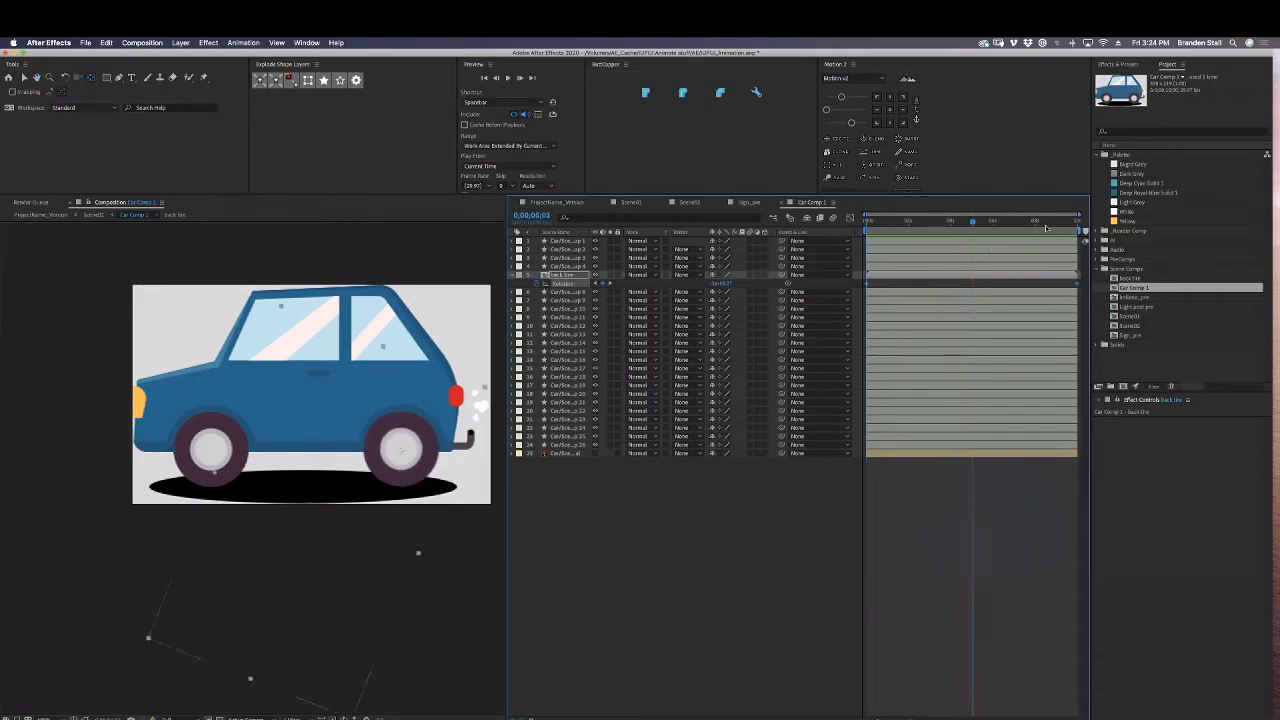
Set the back tire's rotation at 0;00;09;29 to -10 revolutions and preview the spin from the first frame.
{"action": "left_click", "coordinate": [1079, 223]}
{"action": "left_click", "coordinate": [715, 284]}
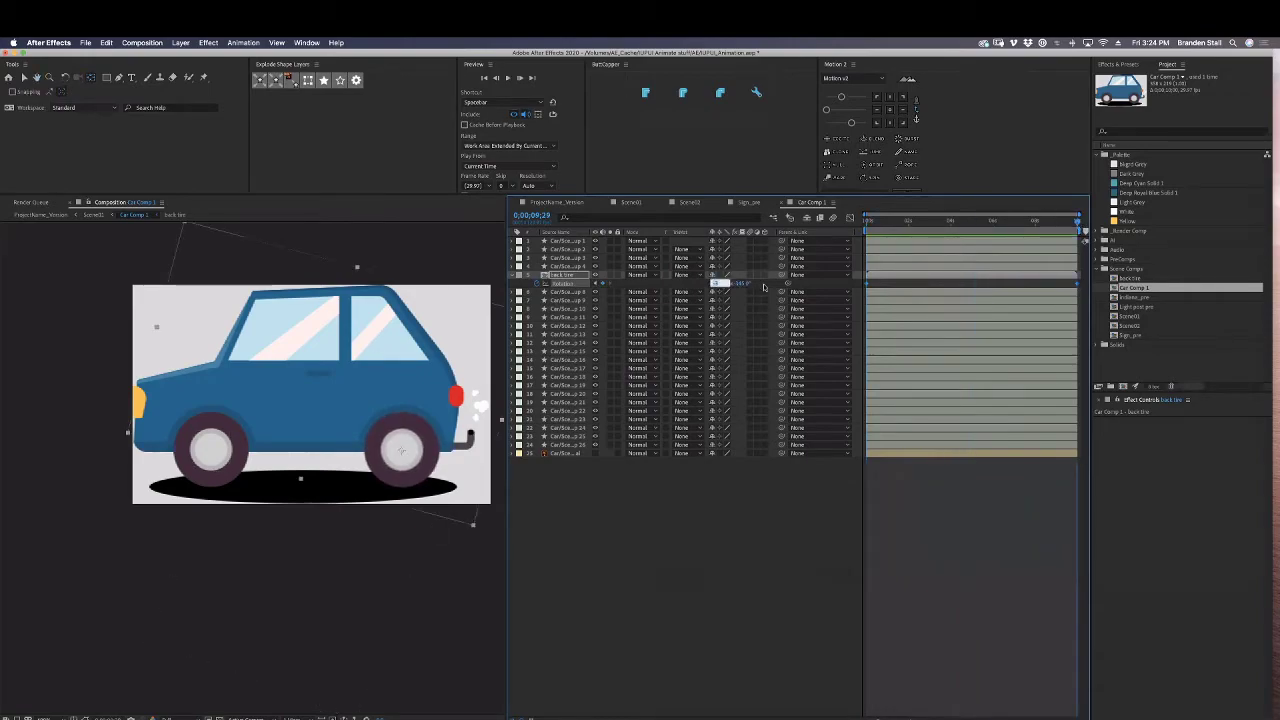
{"action": "type", "text": "-10"}
{"action": "key", "text": "Return"}
{"action": "left_click_drag", "start_coordinate": [867, 222], "coordinate": [866, 254]}
{"action": "key", "text": "space"}
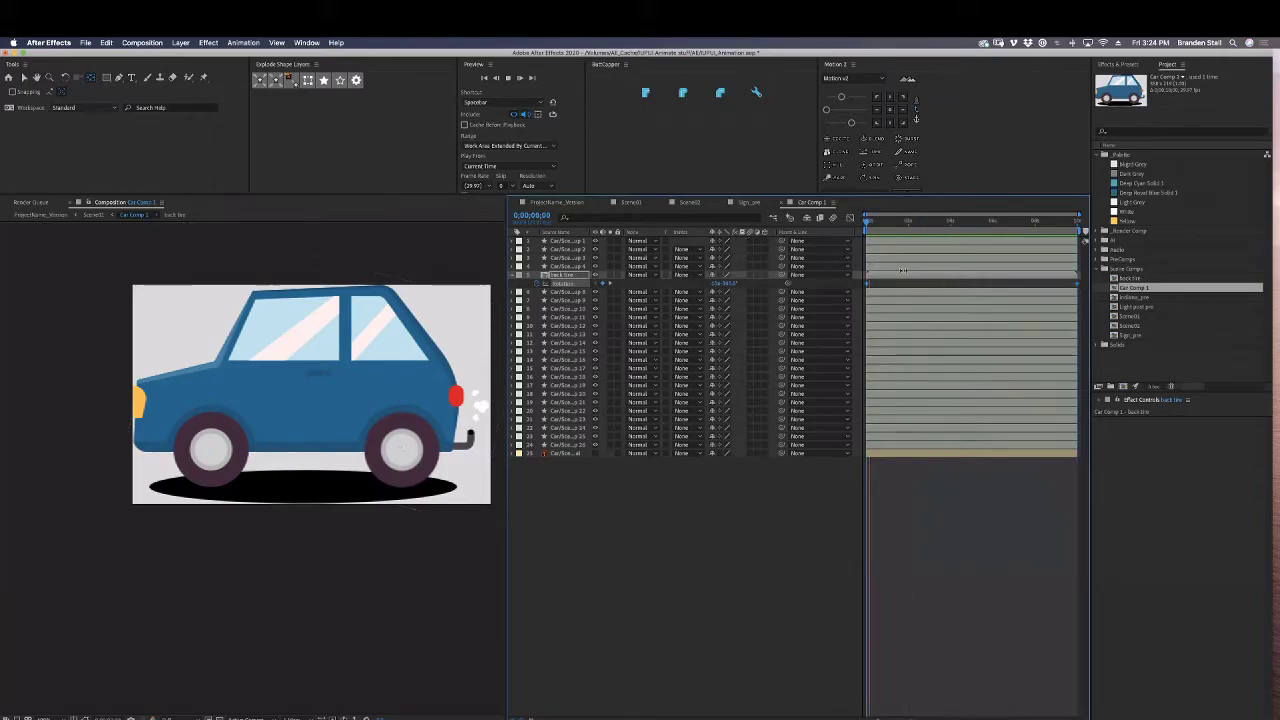
{"action": "key", "text": "space"}
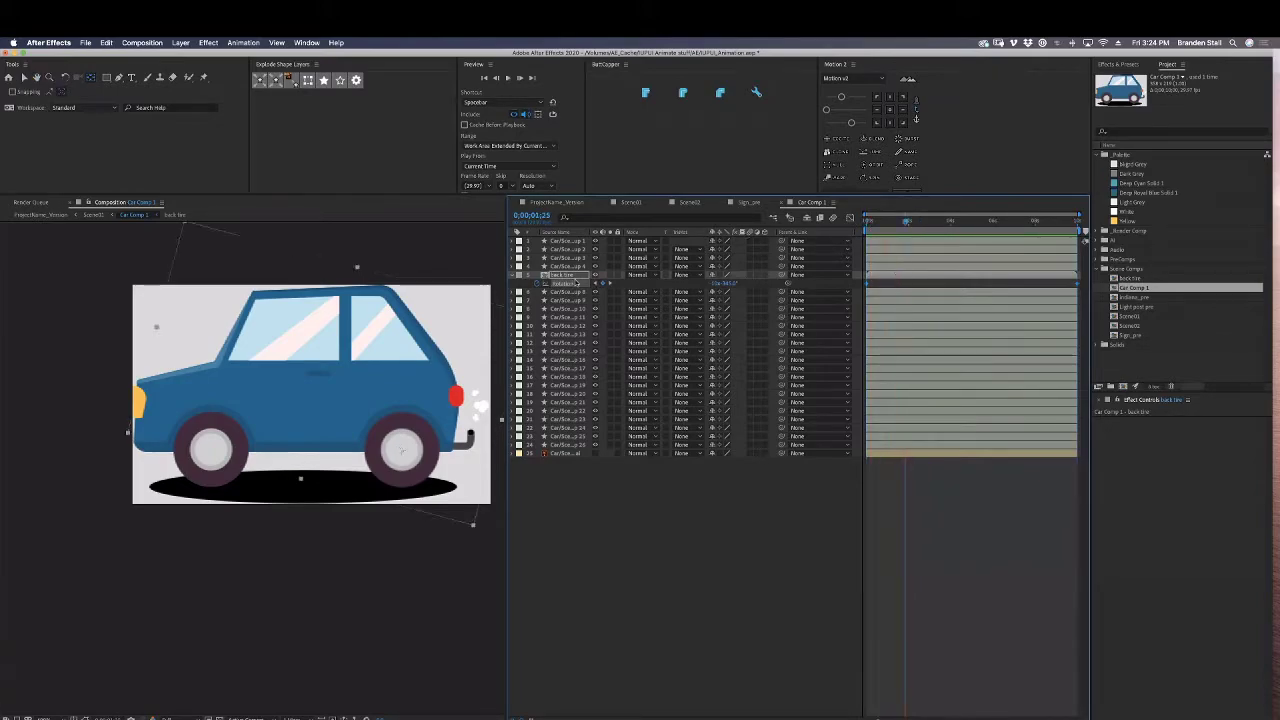
Identify the three shape layers that form the front wheel and pre-compose them together.
{"action": "left_click", "coordinate": [778, 477]}
{"action": "left_click", "coordinate": [569, 292]}
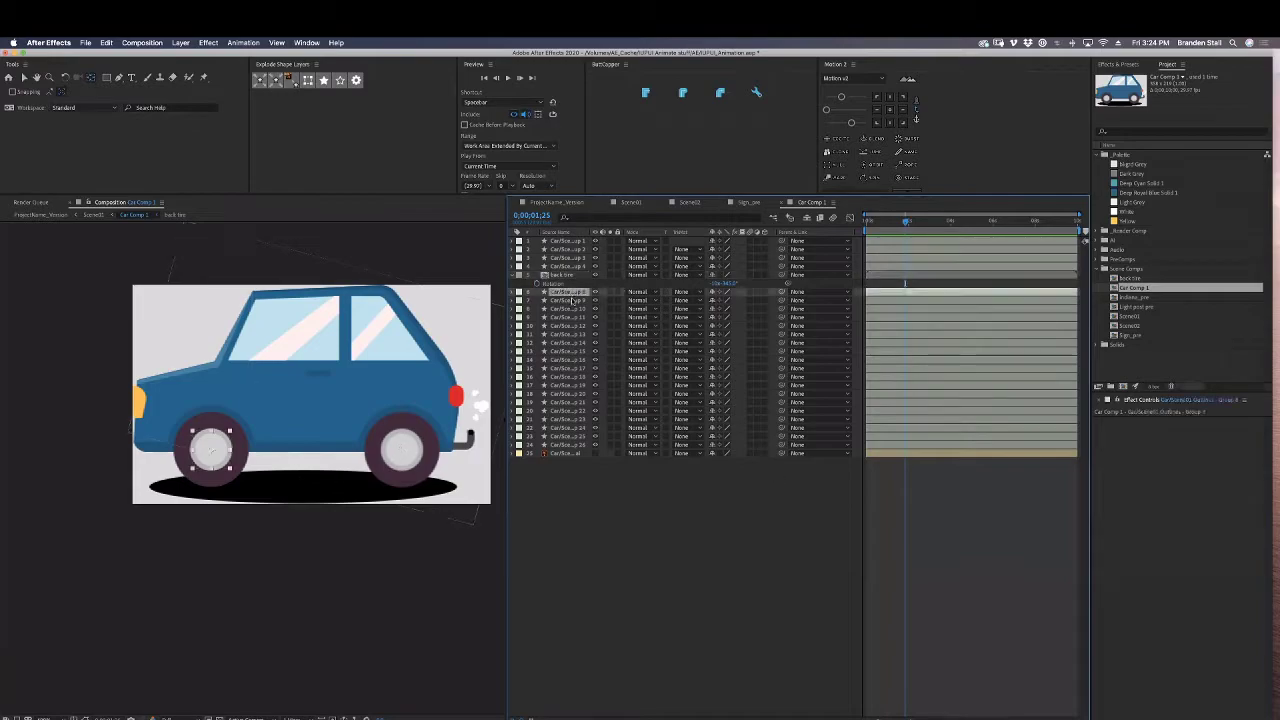
{"action": "left_click", "coordinate": [568, 301]}
{"action": "left_click", "coordinate": [568, 309]}
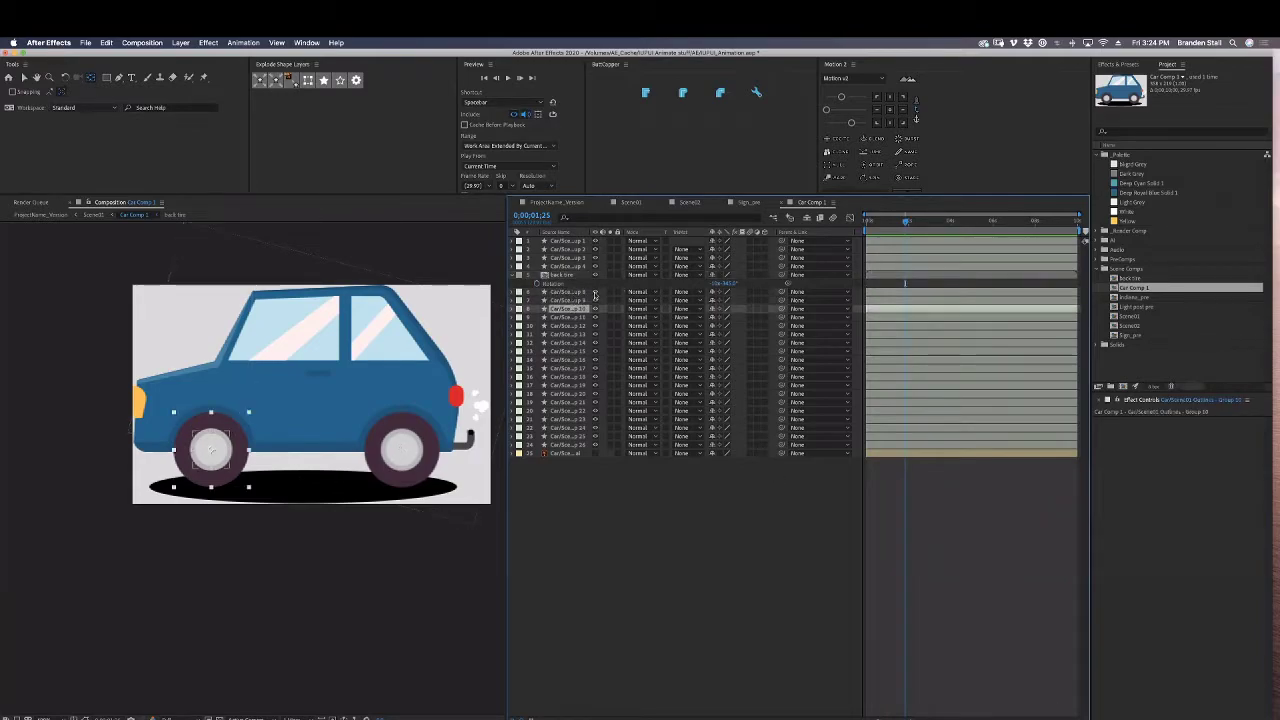
{"action": "left_click", "coordinate": [594, 292], "text": "shift"}
{"action": "key", "text": "super+shift+c"}
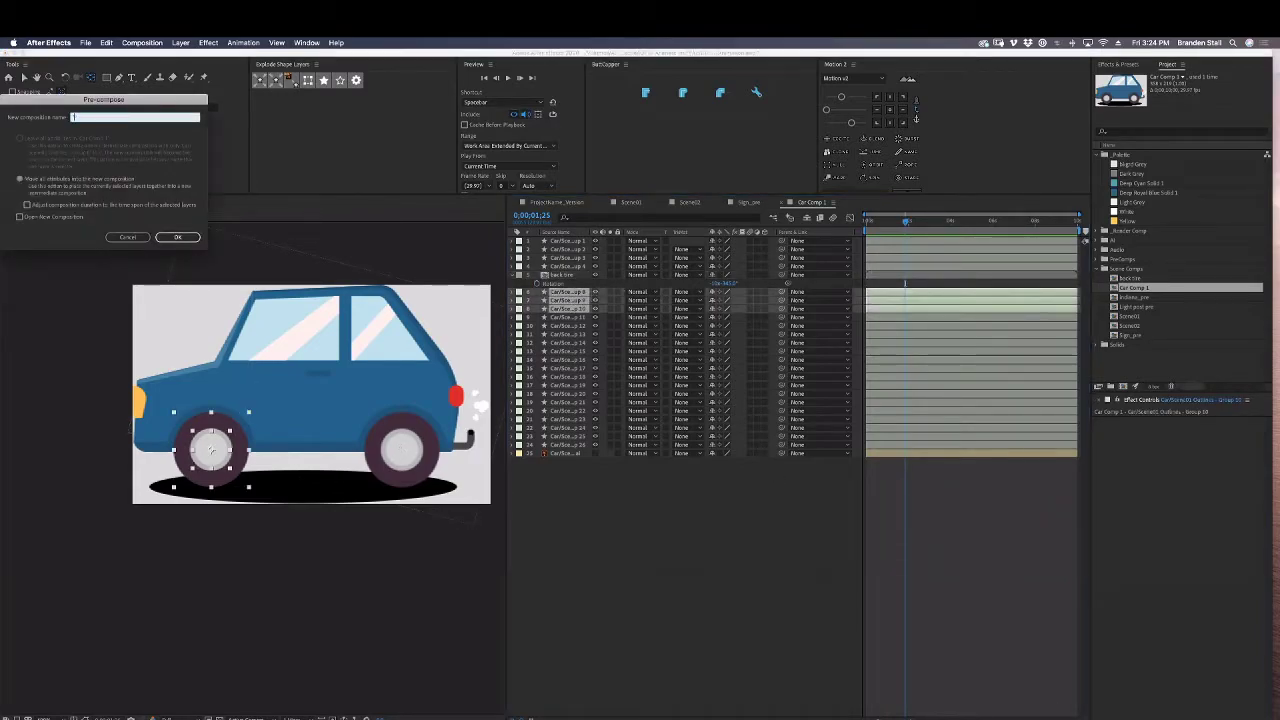
{"action": "key", "text": "Return"}
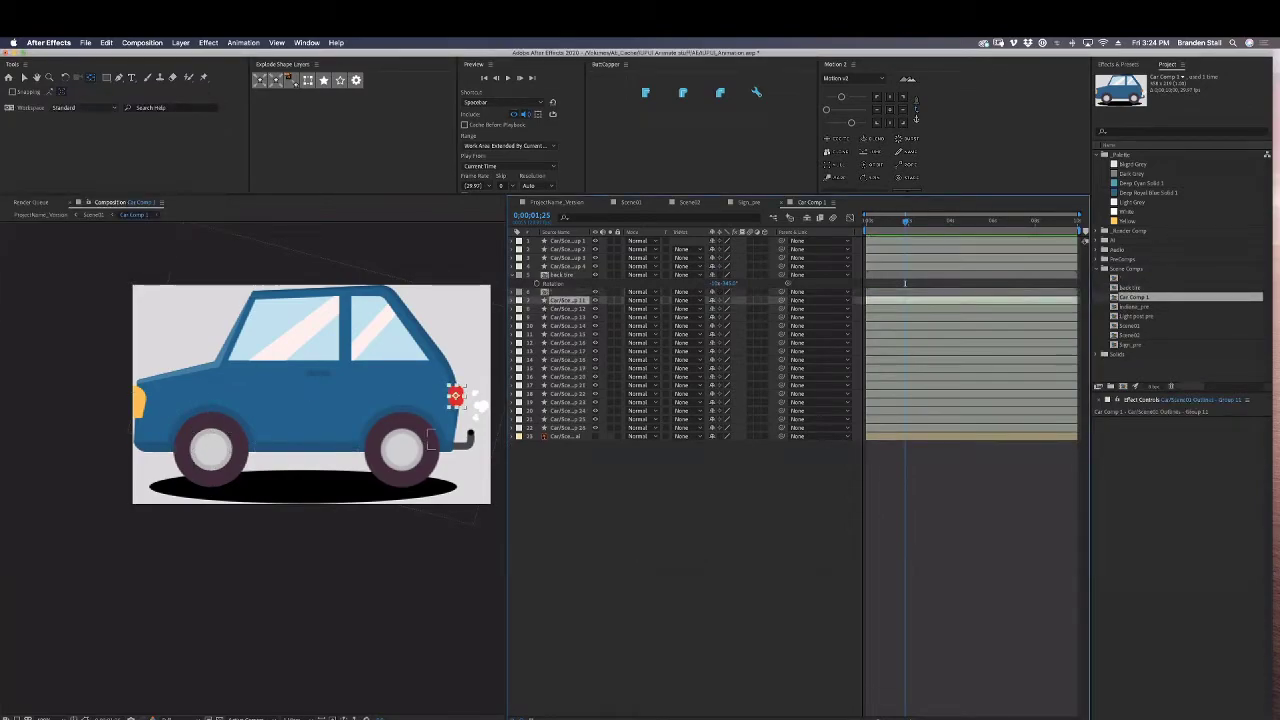
Find the shape layer that forms the car's ground shadow and rename it car shadow.
{"action": "left_click", "coordinate": [568, 428], "text": "shift"}
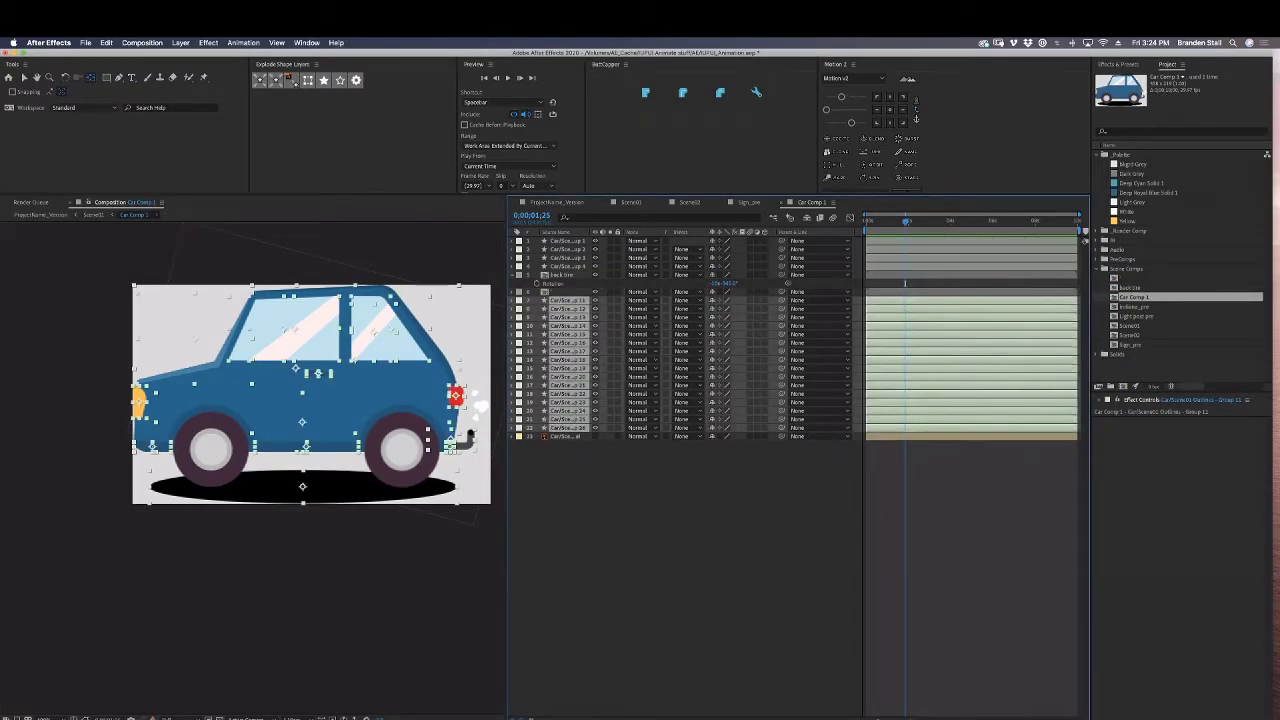
{"action": "key", "text": "super+shift+a"}
{"action": "left_click", "coordinate": [568, 428]}
{"action": "left_click", "coordinate": [568, 419]}
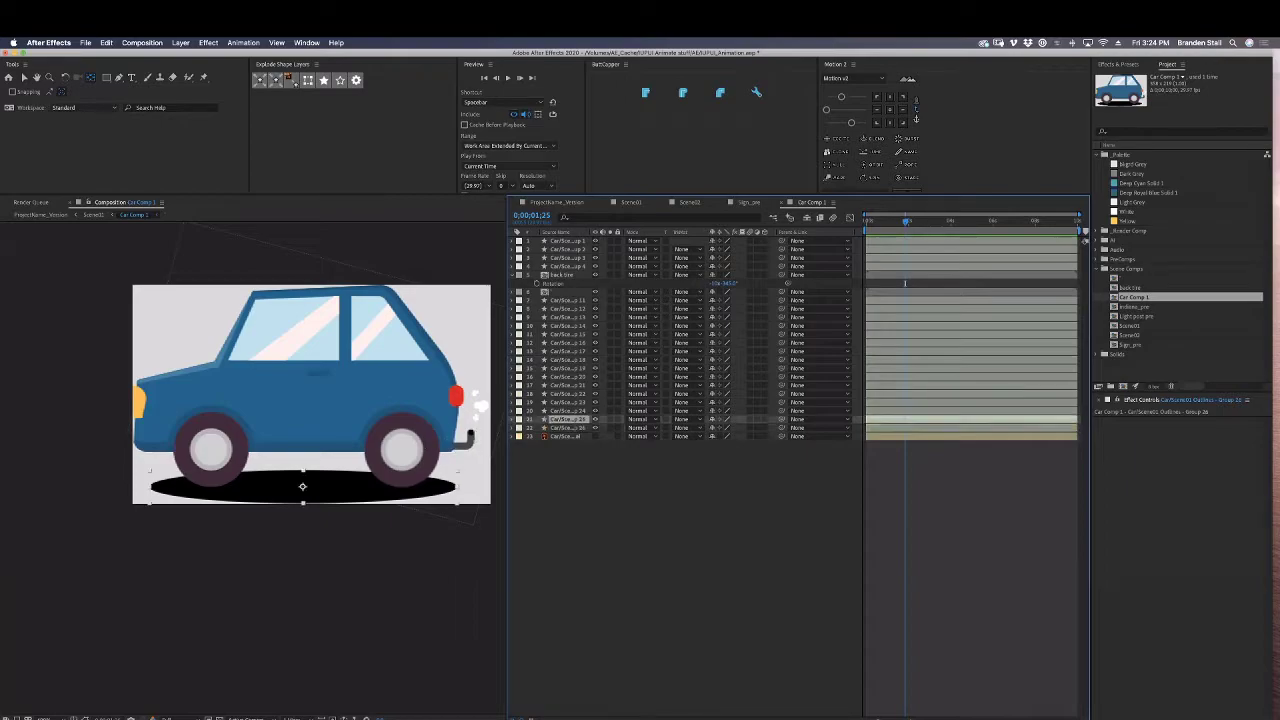
{"action": "key", "text": "Return"}
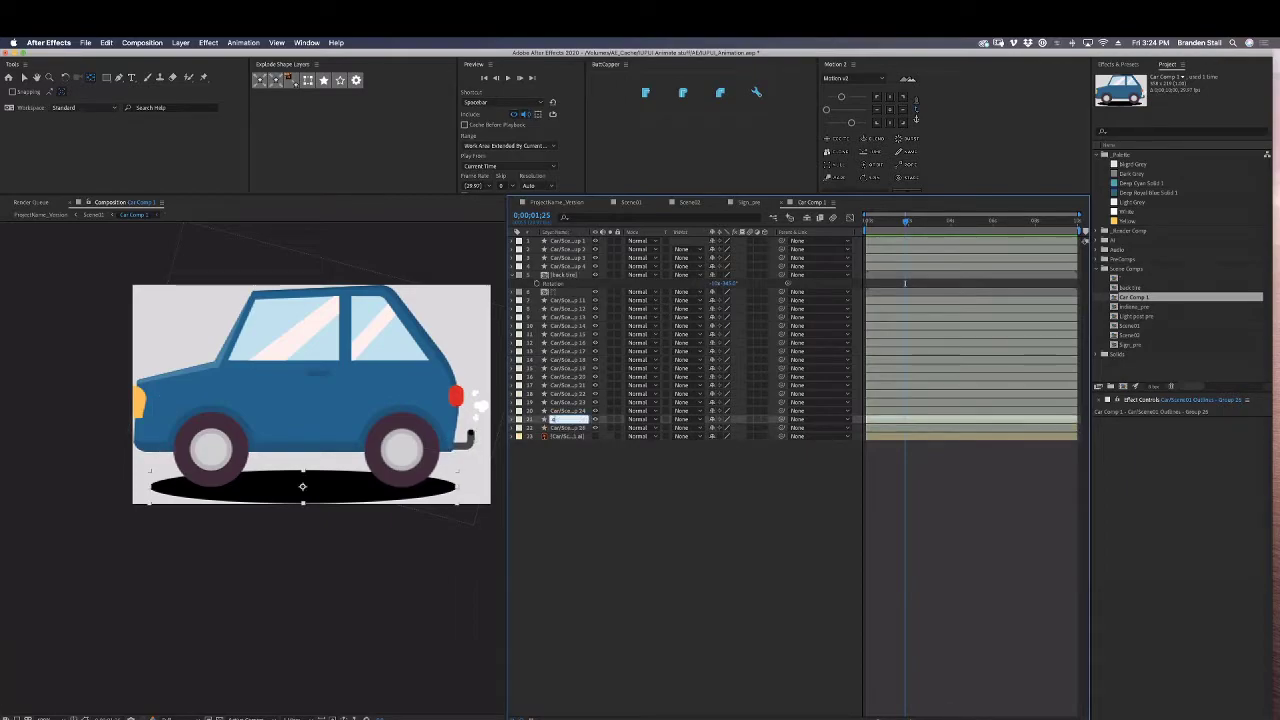
{"action": "type", "text": "car shadow"}
{"action": "key", "text": "Return"}
Lower the car shadow layer's opacity to about 34%.
{"action": "key", "text": "t"}
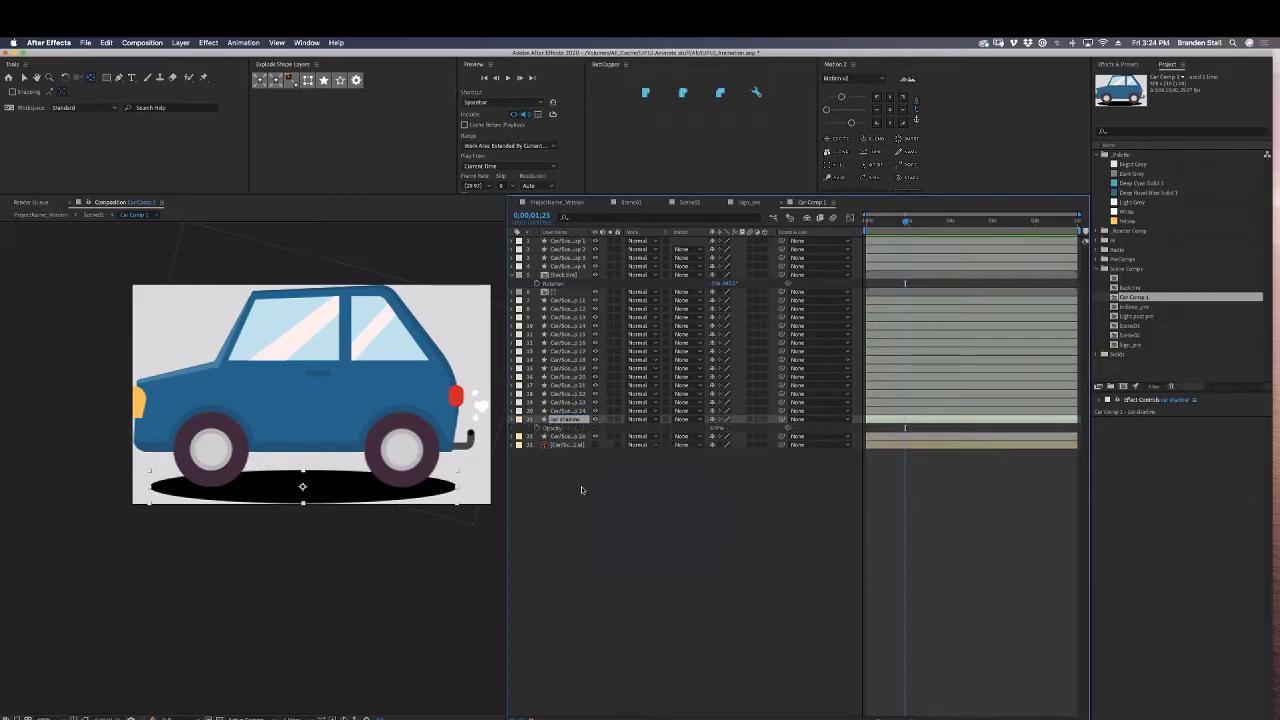
{"action": "left_click_drag", "start_coordinate": [700, 428], "coordinate": [684, 430]}
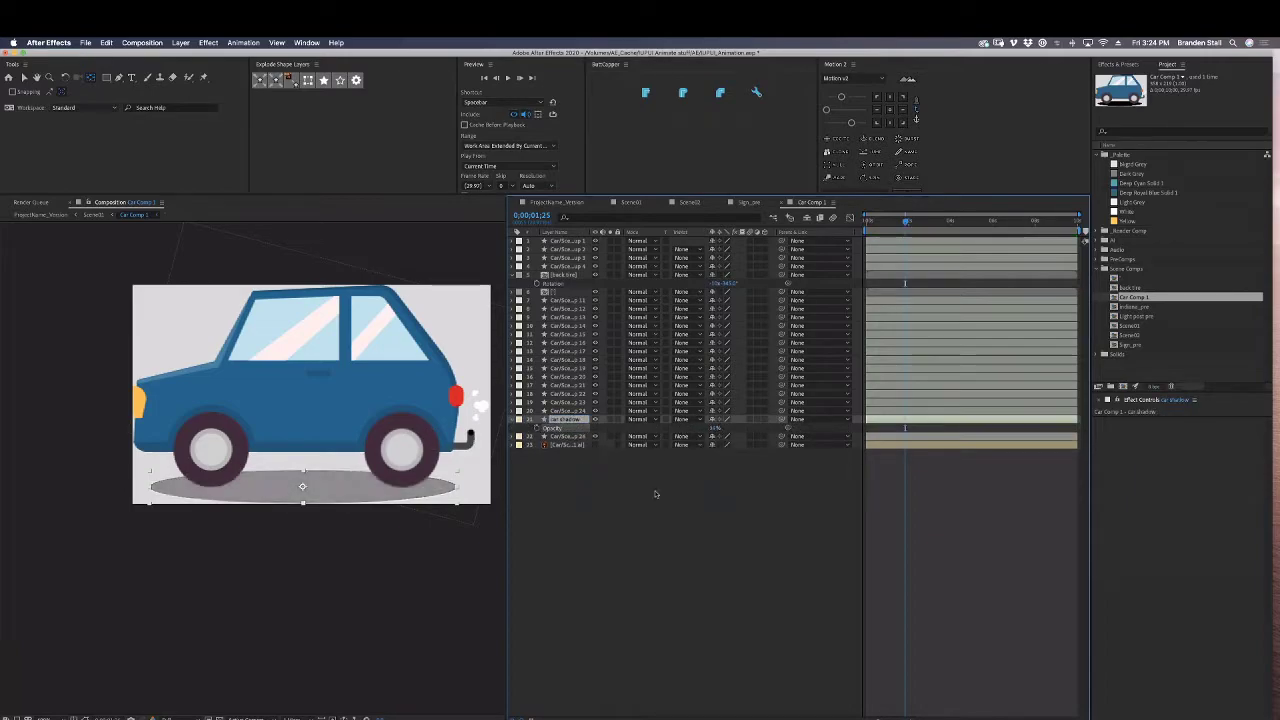
{"action": "left_click", "coordinate": [657, 494]}
Pre-compose all the car body shape layers between the front wheel pre-comp and the shadow as car.
{"action": "left_click", "coordinate": [569, 411]}
{"action": "left_click", "coordinate": [567, 294], "text": "shift"}
{"action": "key", "text": "ctrl+shift+c"}
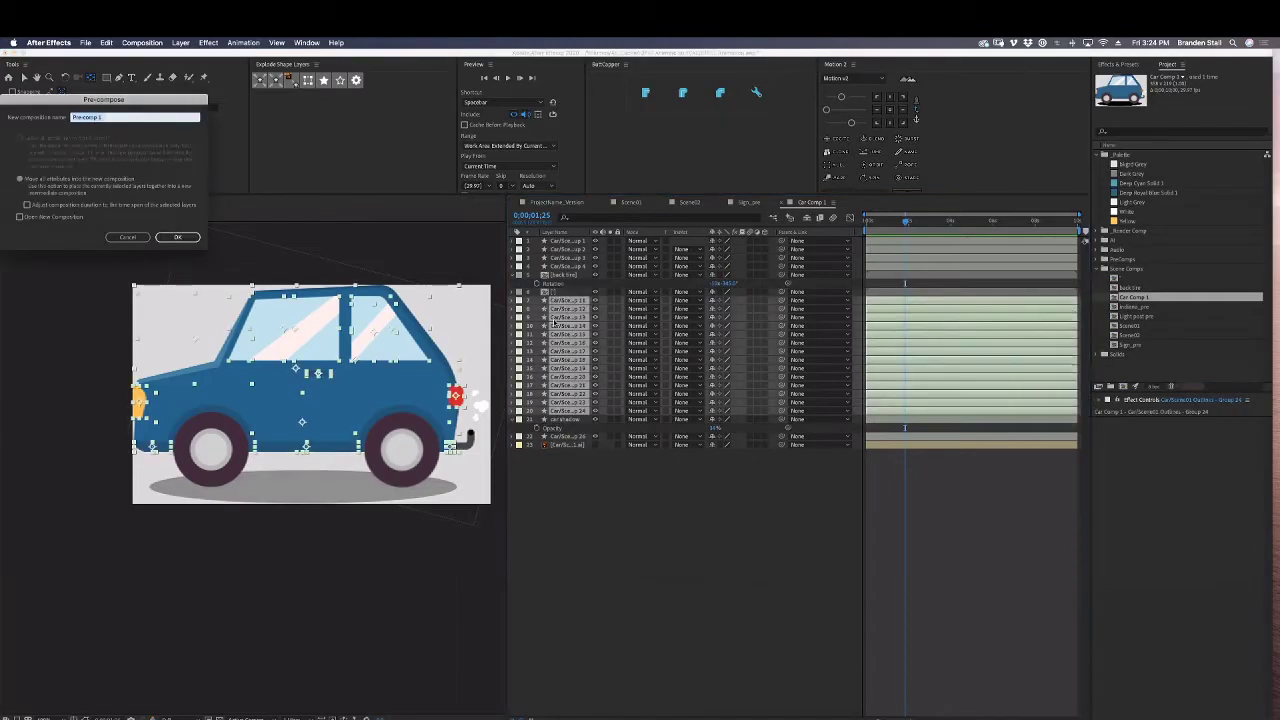
{"action": "type", "text": "car"}
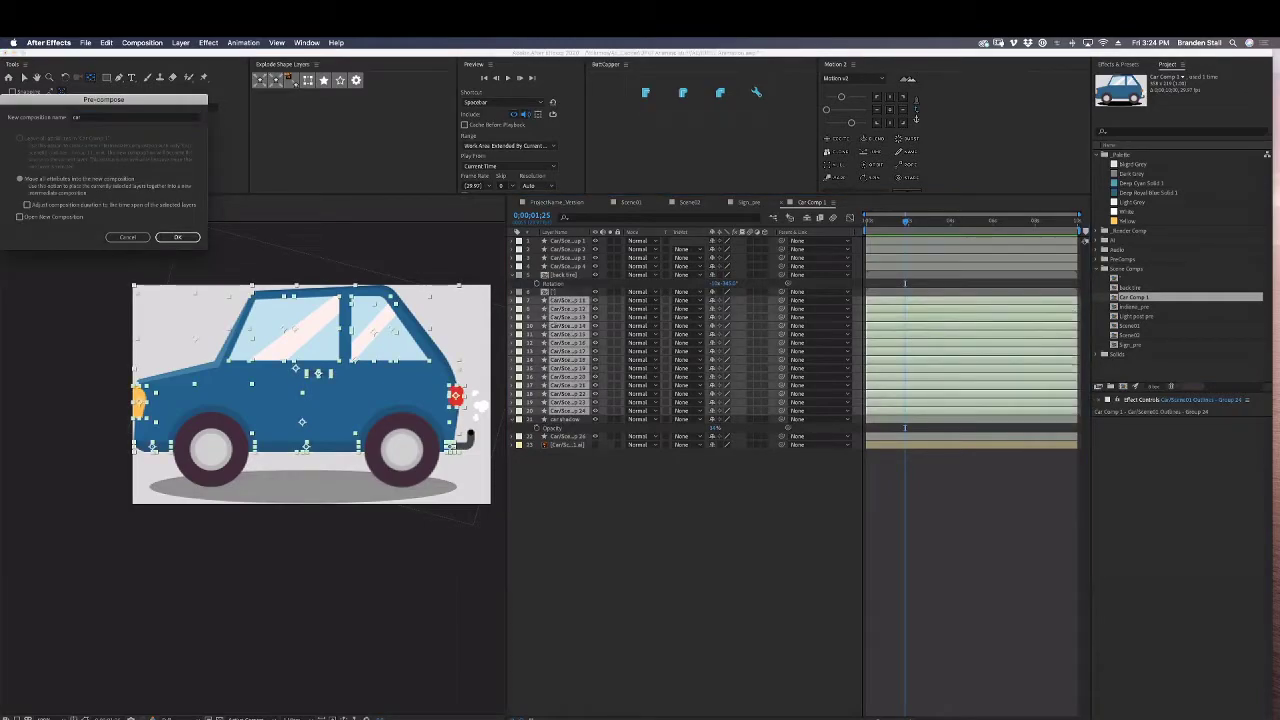
{"action": "key", "text": "Return"}
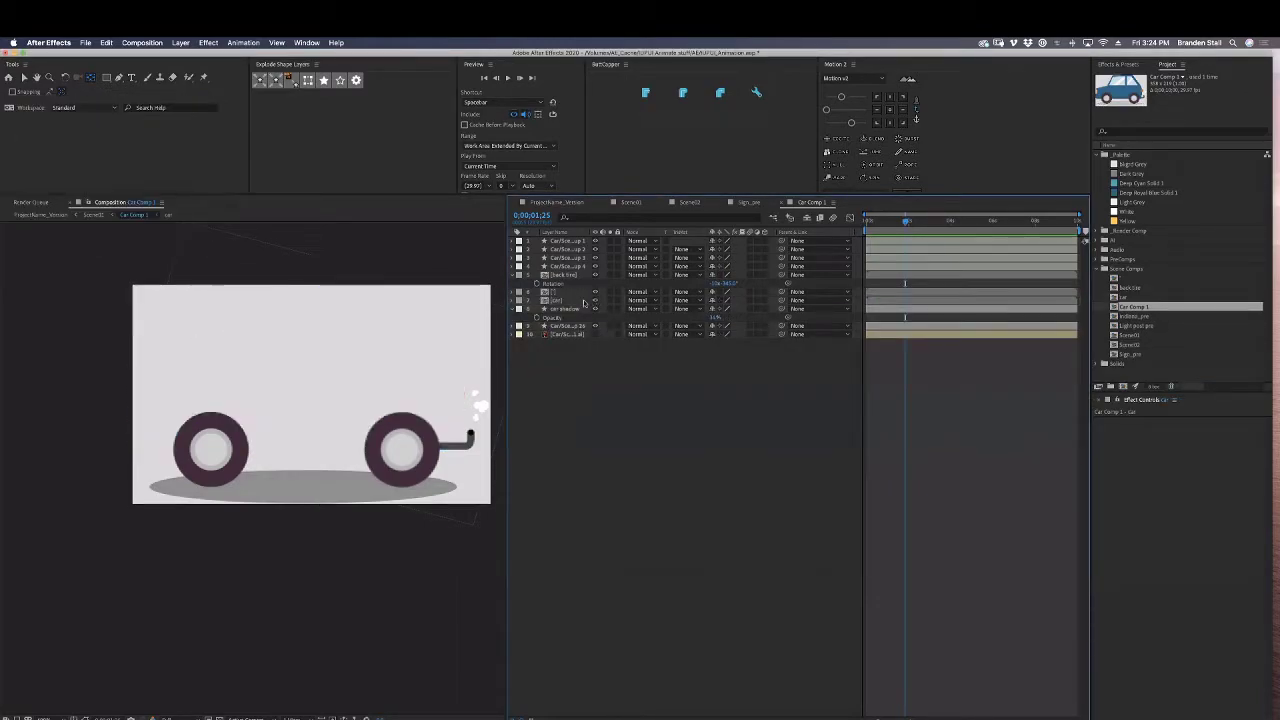
Keyframe the car pre-comp's position at the first and last frames, and dock the Wiggler below the Effect Controls.
{"action": "left_click", "coordinate": [584, 302]}
{"action": "key", "text": "p"}
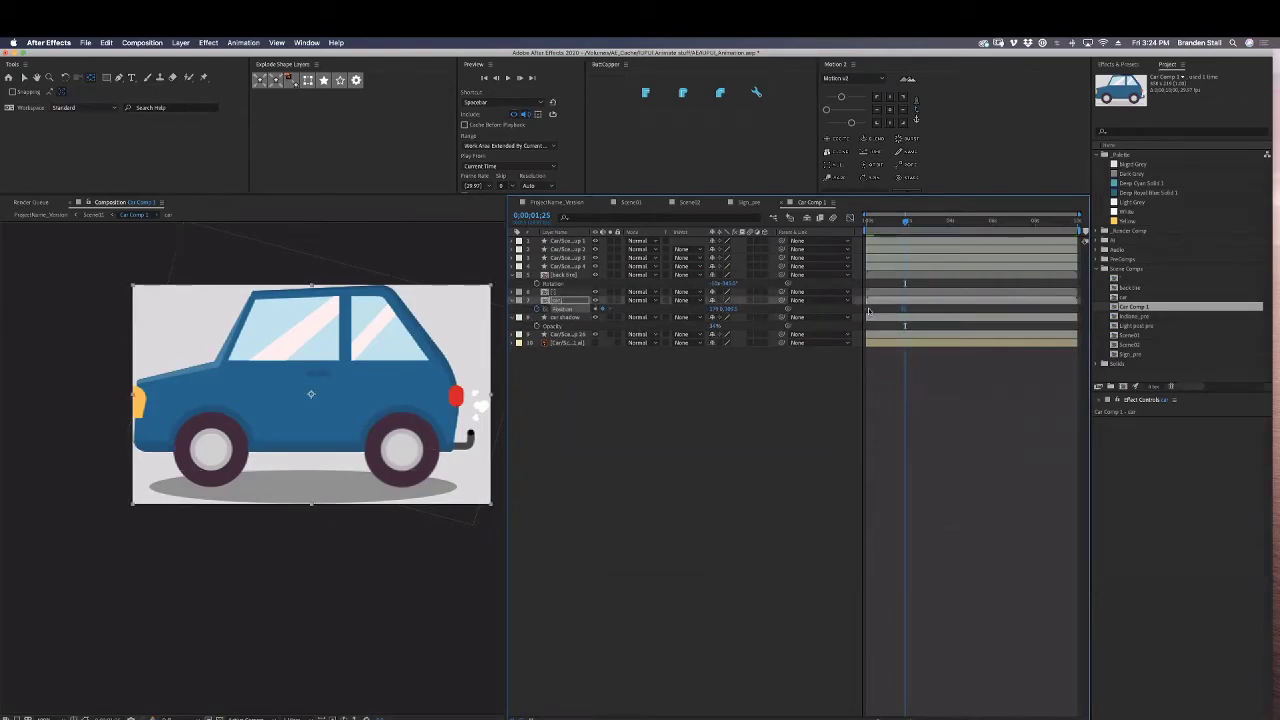
{"action": "left_click", "coordinate": [307, 43]}
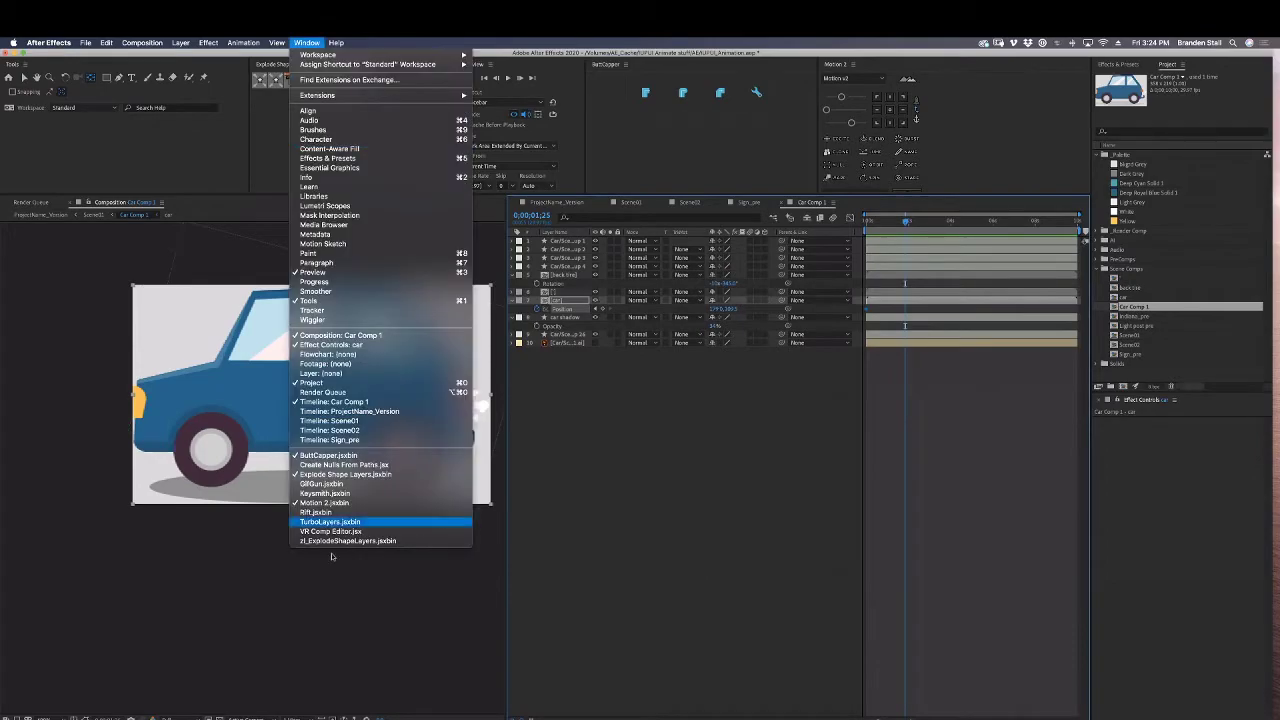
{"action": "left_click", "coordinate": [940, 364]}
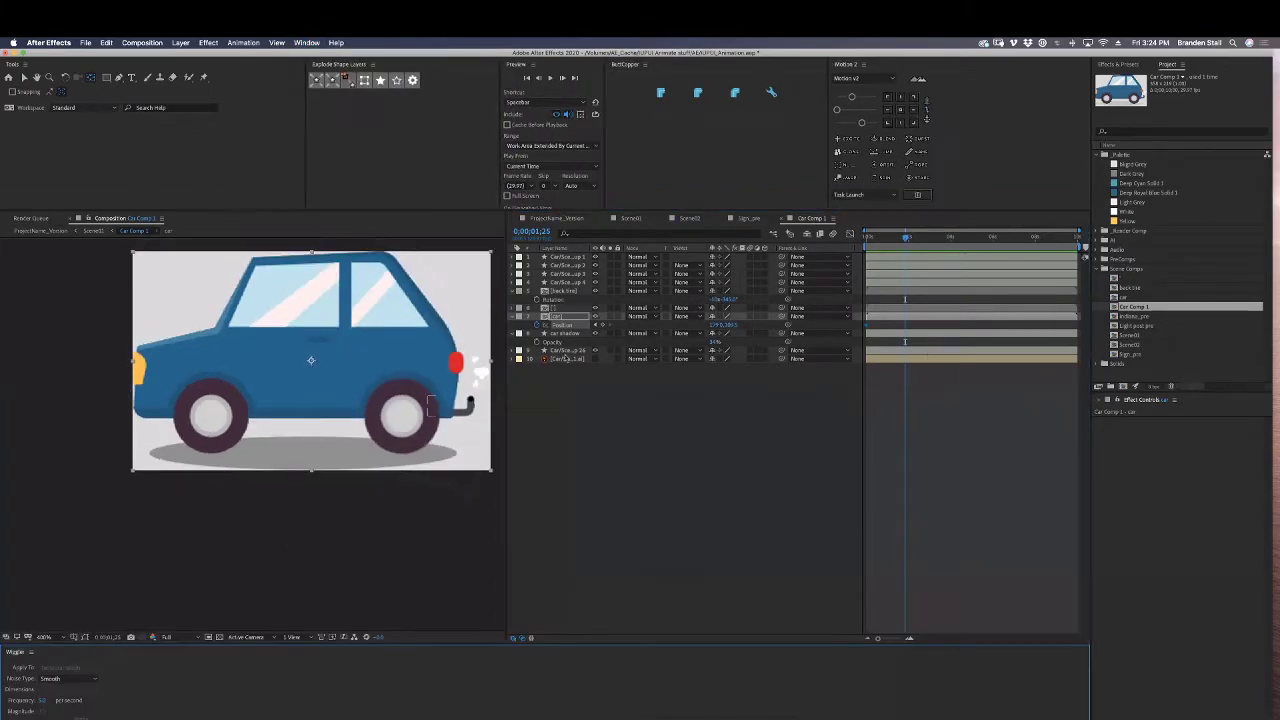
{"action": "left_click_drag", "start_coordinate": [53, 650], "coordinate": [1122, 600]}
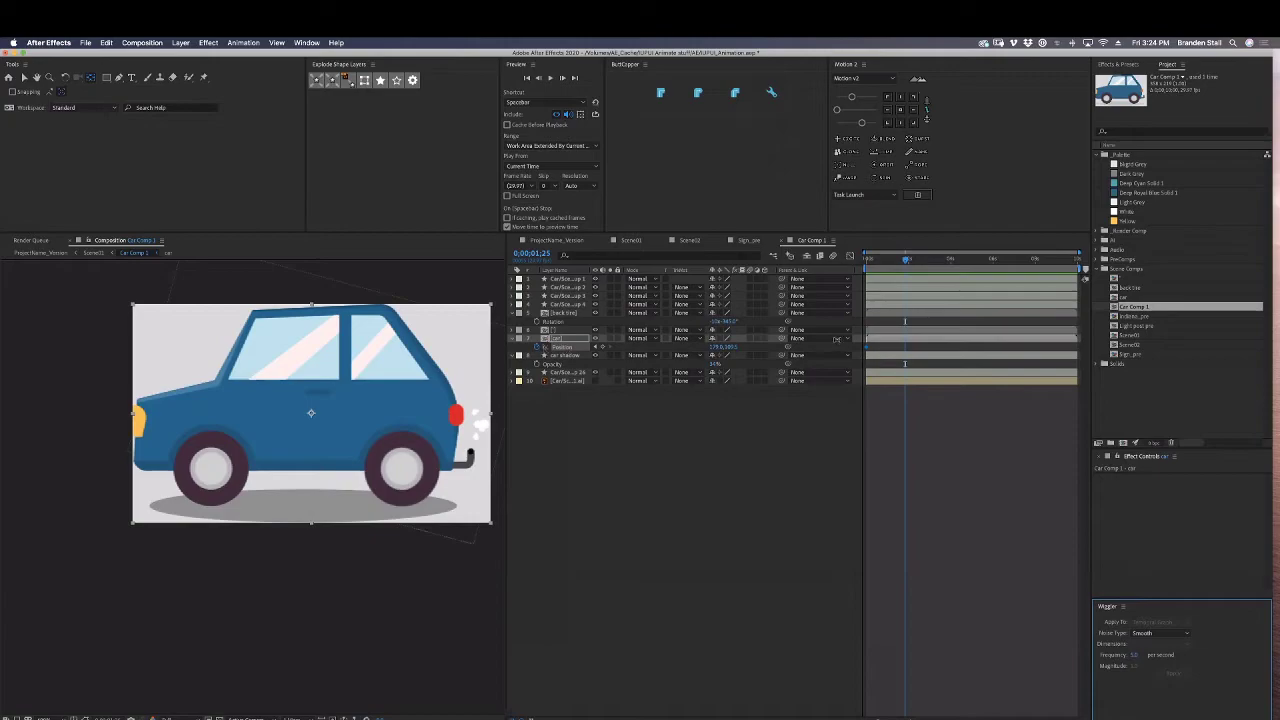
{"action": "left_click_drag", "start_coordinate": [1059, 283], "coordinate": [1104, 287]}
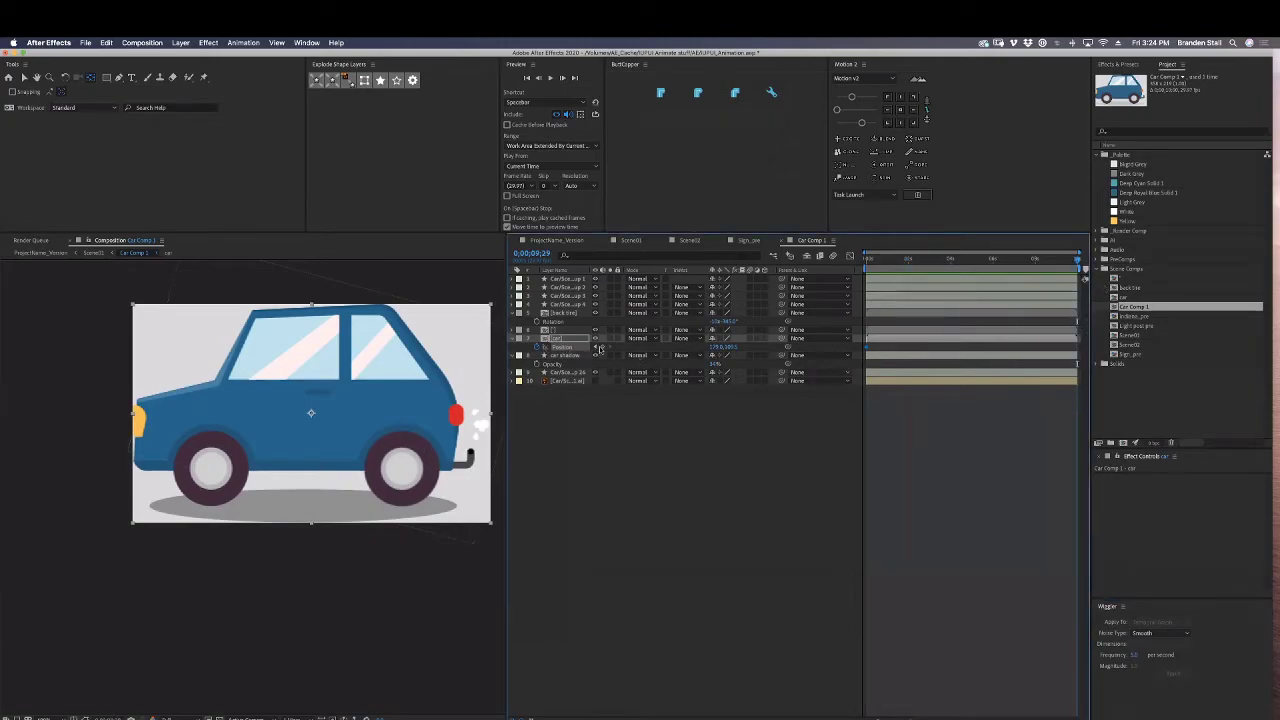
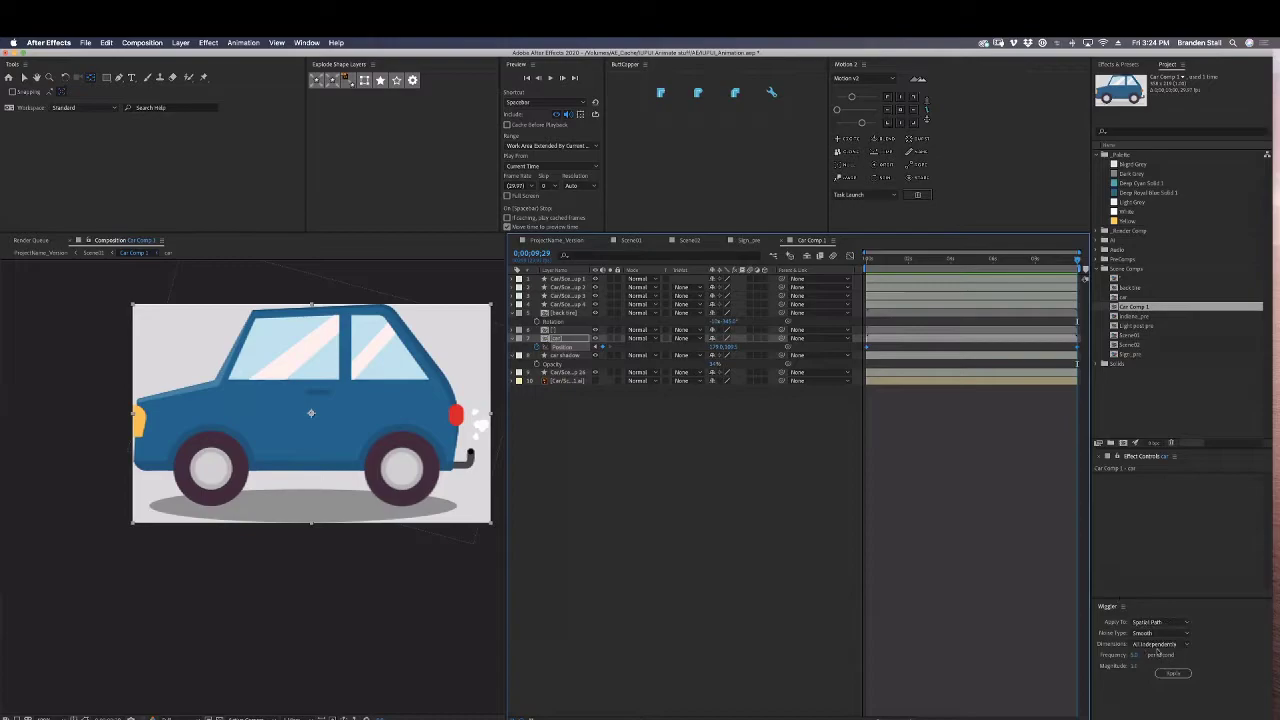
Try the Wiggler on the car's position with all dimensions independent and preview the motion.
{"action": "left_click", "coordinate": [1173, 672]}
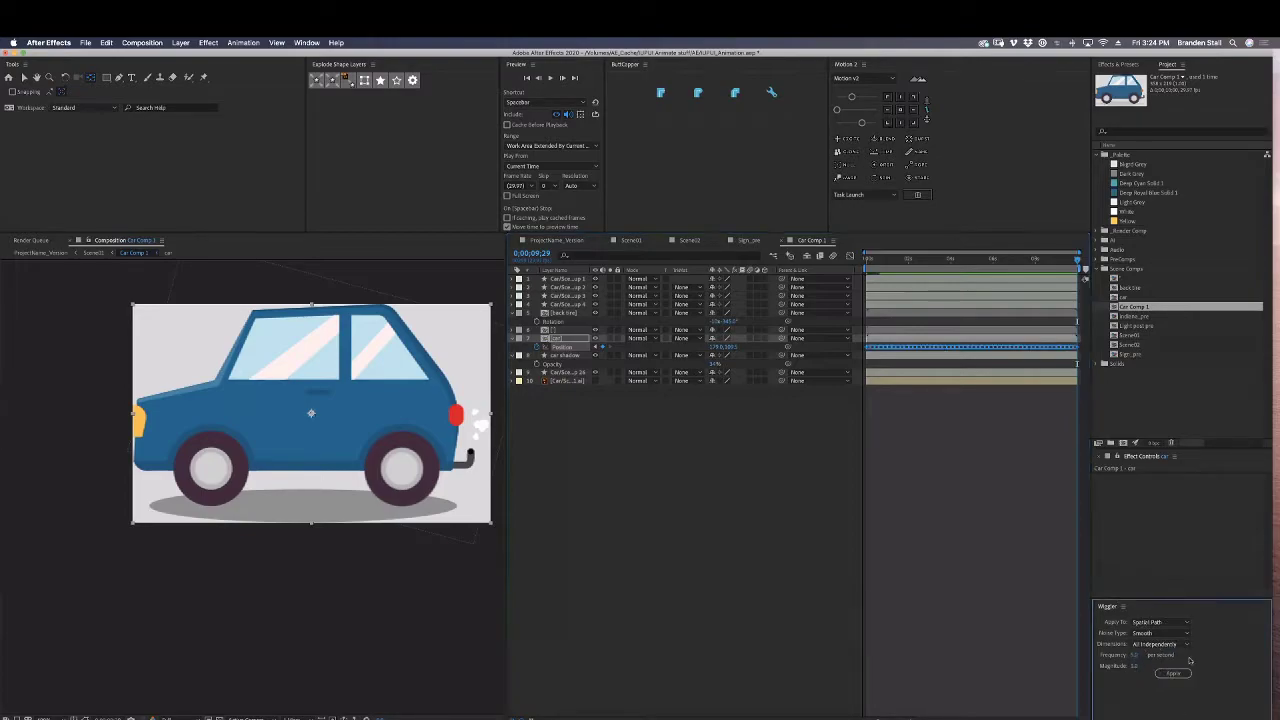
{"action": "left_click", "coordinate": [855, 262]}
{"action": "key", "text": "space"}
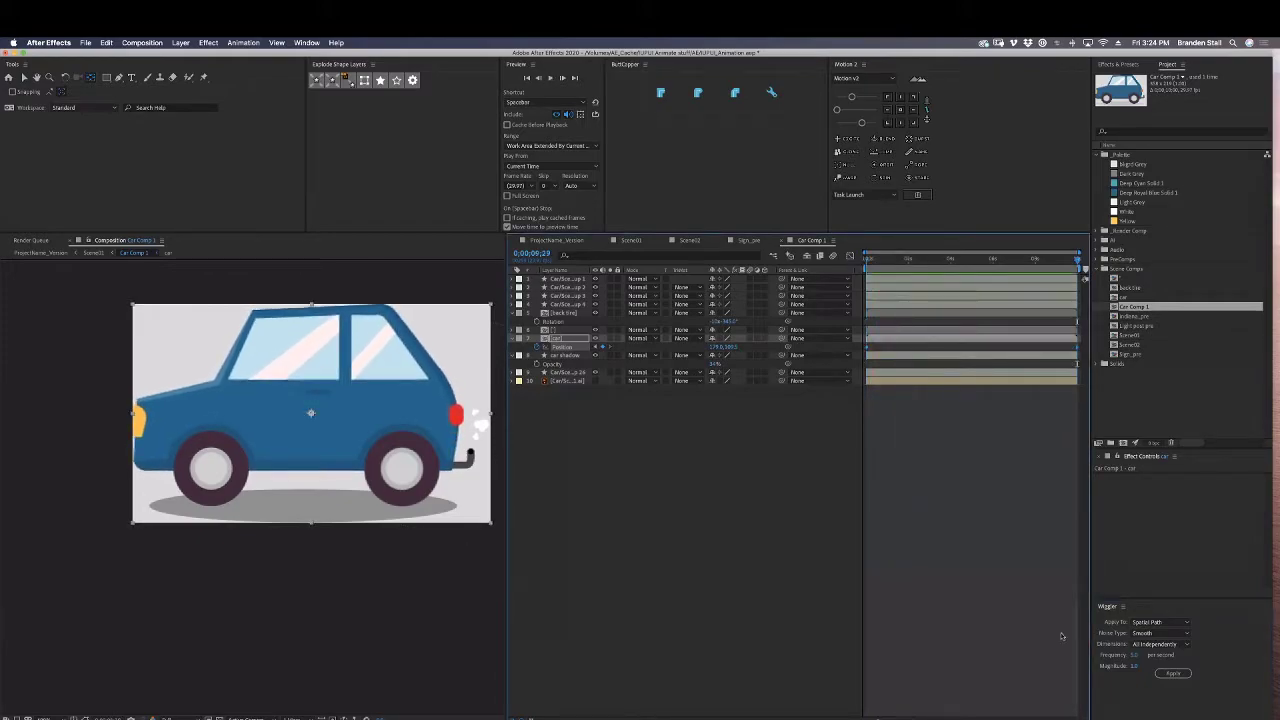
Apply the Wiggler to the car's position keyframes in the Y dimension only, and preview the bounce.
{"action": "left_click", "coordinate": [1150, 646]}
{"action": "left_click", "coordinate": [1146, 666]}
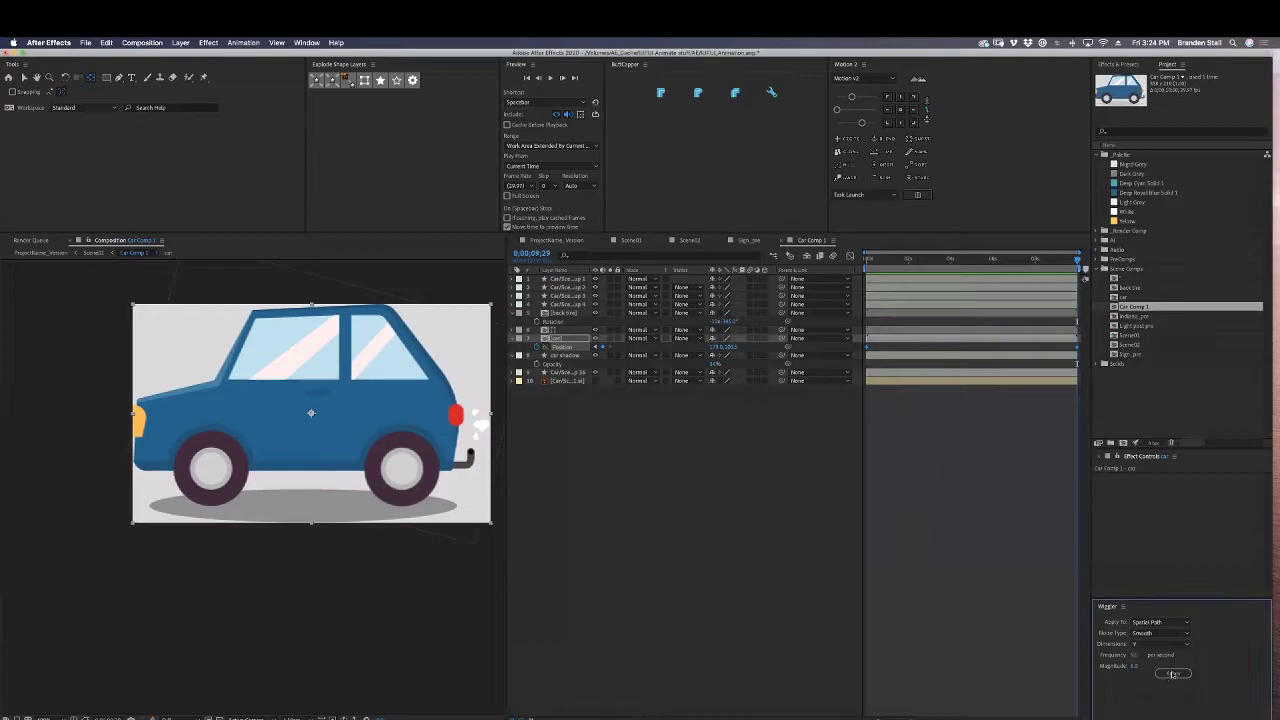
{"action": "left_click", "coordinate": [1173, 674]}
{"action": "key", "text": "space"}
{"action": "key", "text": "space"}
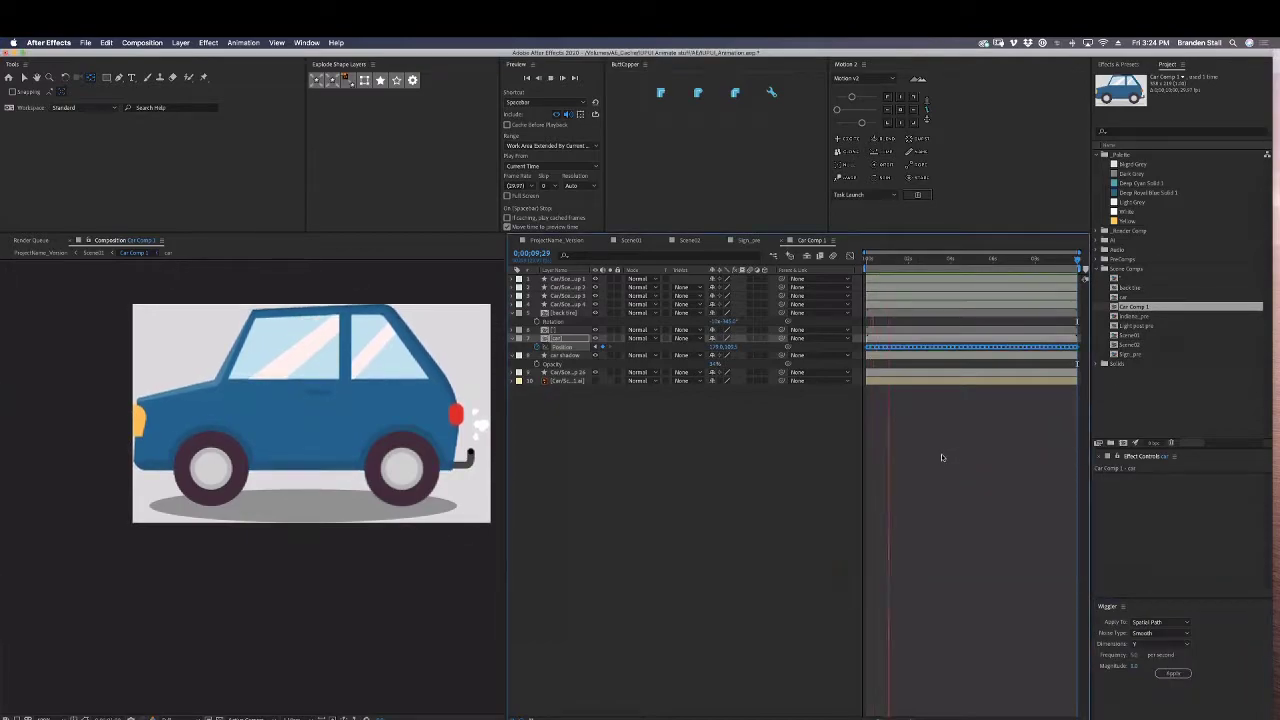
{"action": "key", "text": "space"}
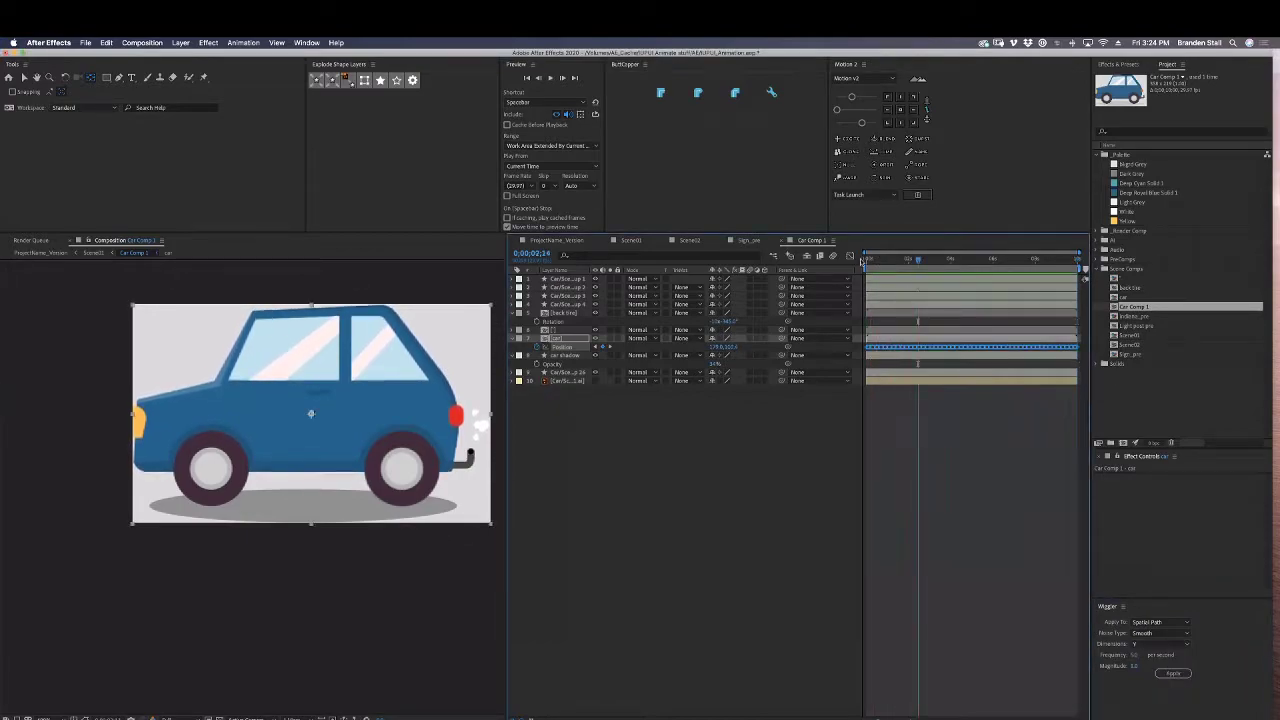
{"action": "left_click_drag", "start_coordinate": [918, 260], "coordinate": [836, 277]}
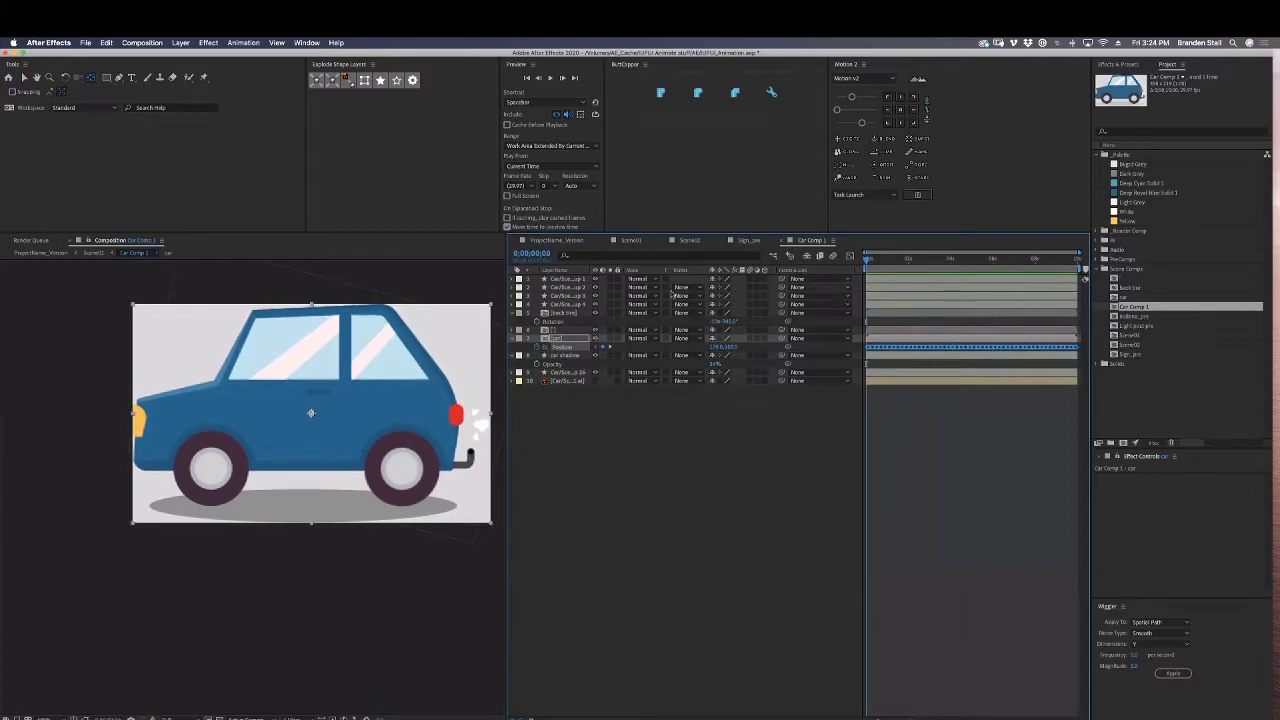
Delete the three exhaust smoke layers behind the car.
{"action": "left_click", "coordinate": [572, 280]}
{"action": "key", "text": "period"}
{"action": "key", "text": "period"}
{"action": "key", "text": "space"}
{"action": "left_click_drag", "start_coordinate": [498, 427], "coordinate": [231, 477]}
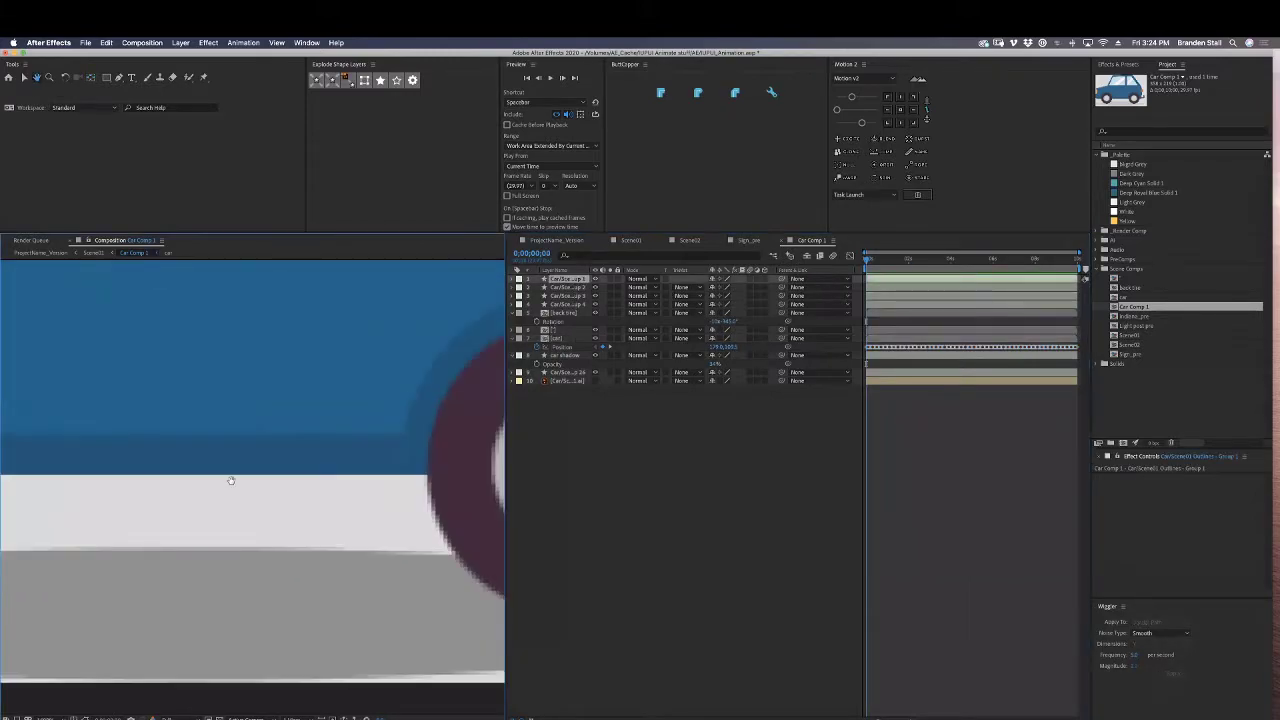
{"action": "left_click_drag", "start_coordinate": [451, 417], "coordinate": [60, 600]}
{"action": "left_click_drag", "start_coordinate": [490, 415], "coordinate": [351, 434]}
{"action": "key", "text": "comma"}
{"action": "key", "text": "space"}
{"action": "left_click", "coordinate": [580, 298], "text": "shift"}
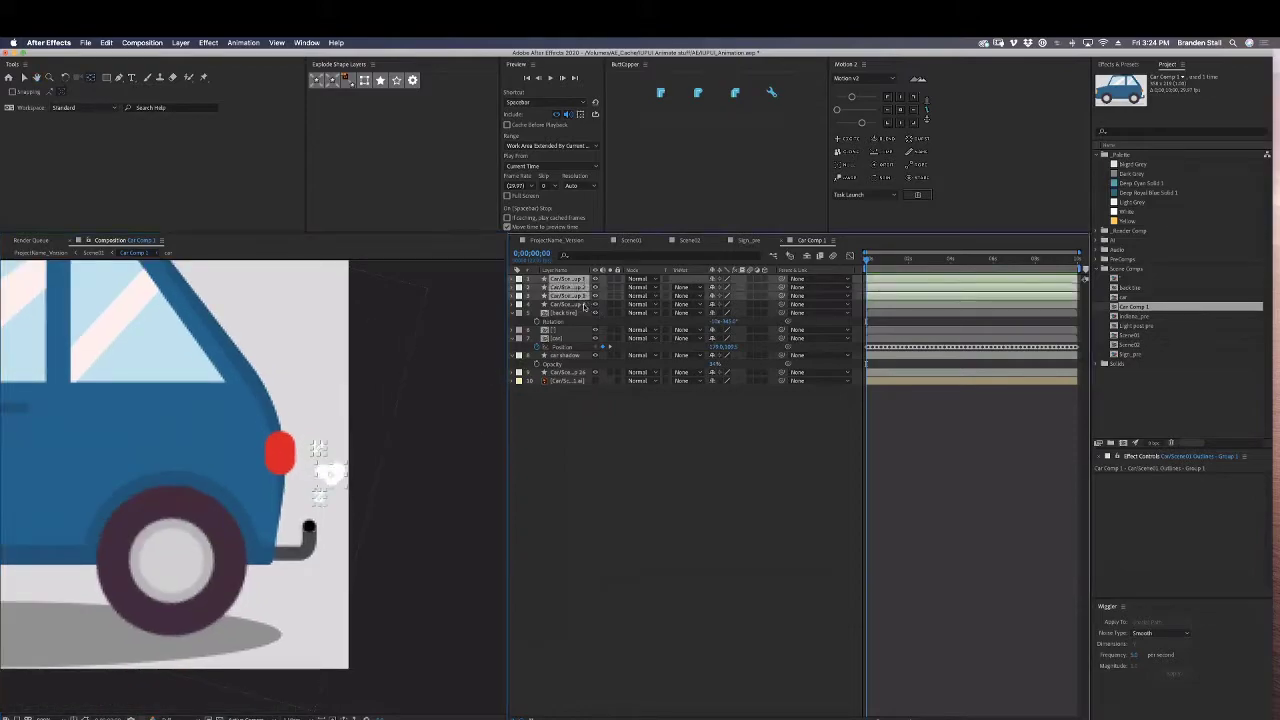
{"action": "key", "text": "Delete"}
{"action": "key", "text": "comma"}
{"action": "key", "text": "comma"}
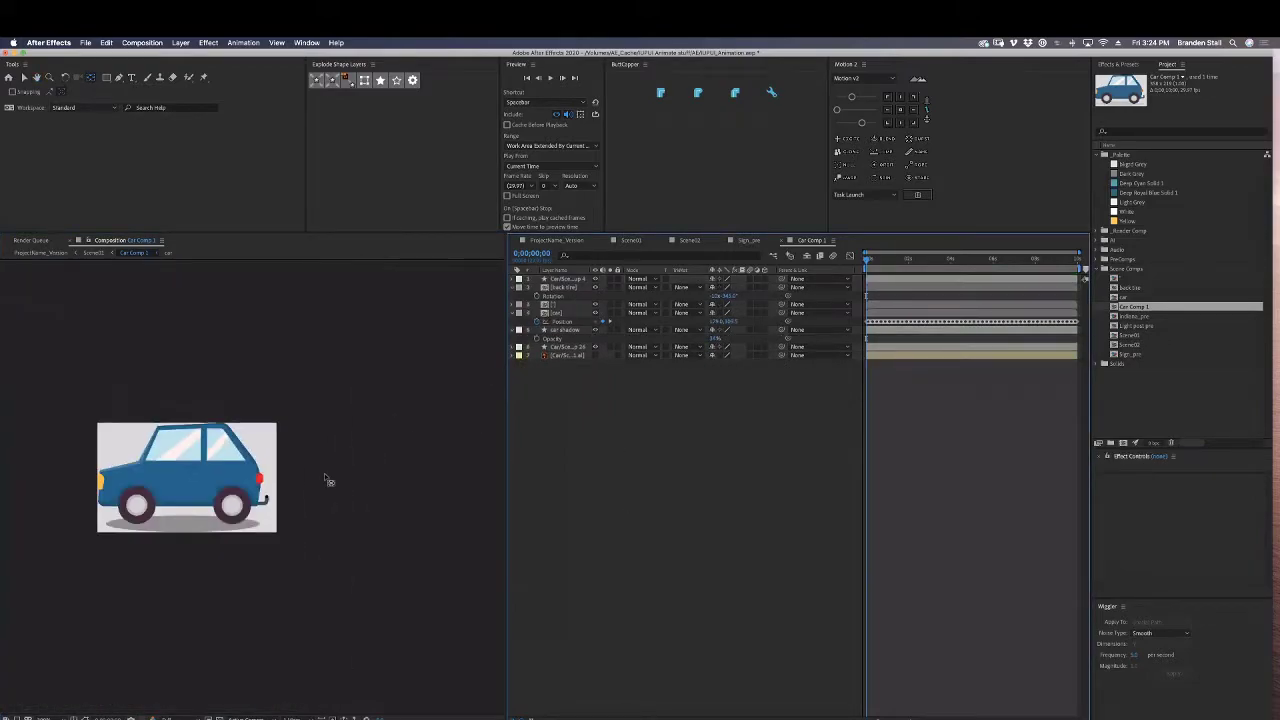
Scrub through the car animation and inspect the remaining exhaust layer and the back tire up close.
{"action": "key", "text": "space"}
{"action": "left_click_drag", "start_coordinate": [330, 481], "coordinate": [459, 455]}
{"action": "left_click_drag", "start_coordinate": [873, 261], "coordinate": [913, 276]}
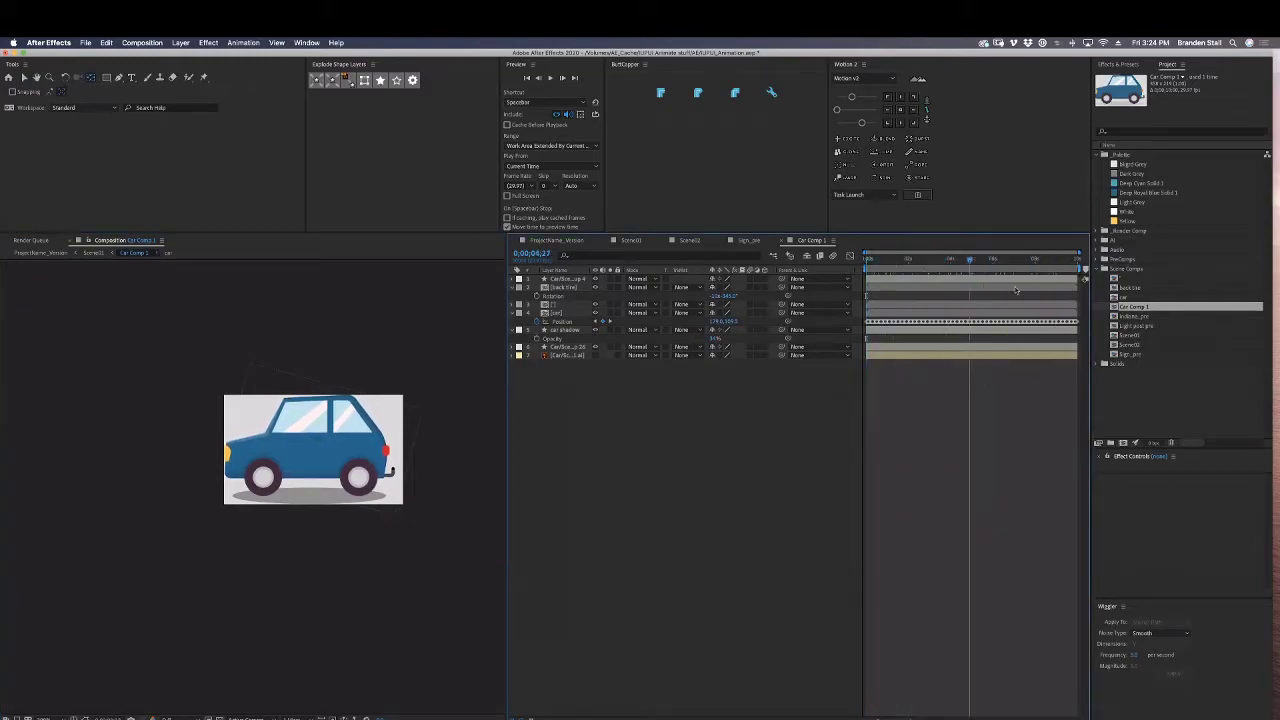
{"action": "left_click", "coordinate": [580, 280]}
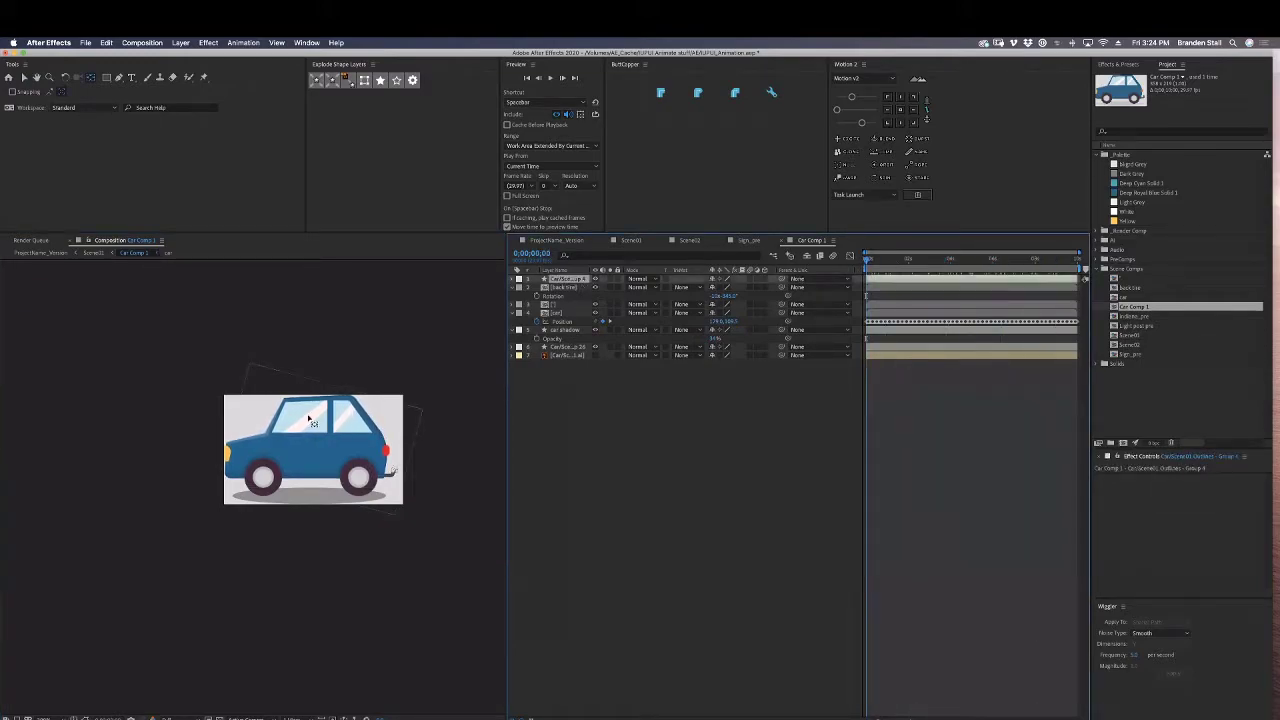
{"action": "key", "text": "period"}
{"action": "key", "text": "space"}
{"action": "left_click_drag", "start_coordinate": [286, 487], "coordinate": [211, 548]}
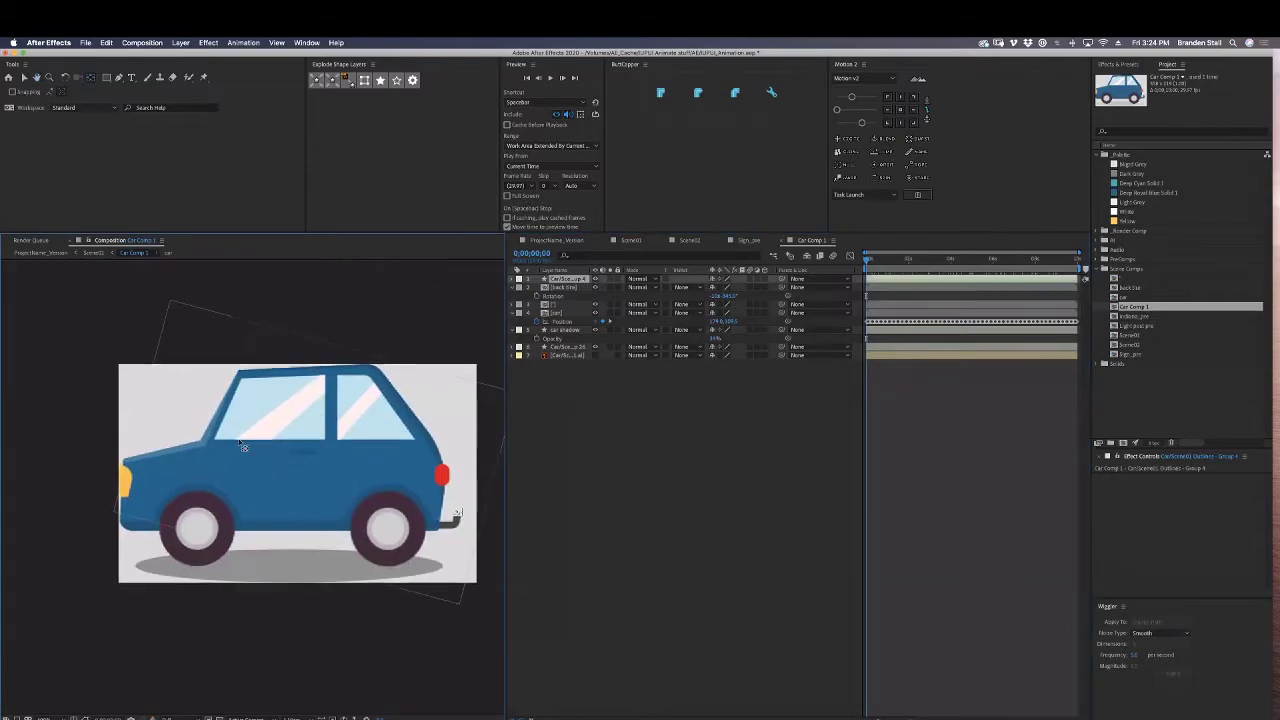
{"action": "left_click", "coordinate": [342, 388]}
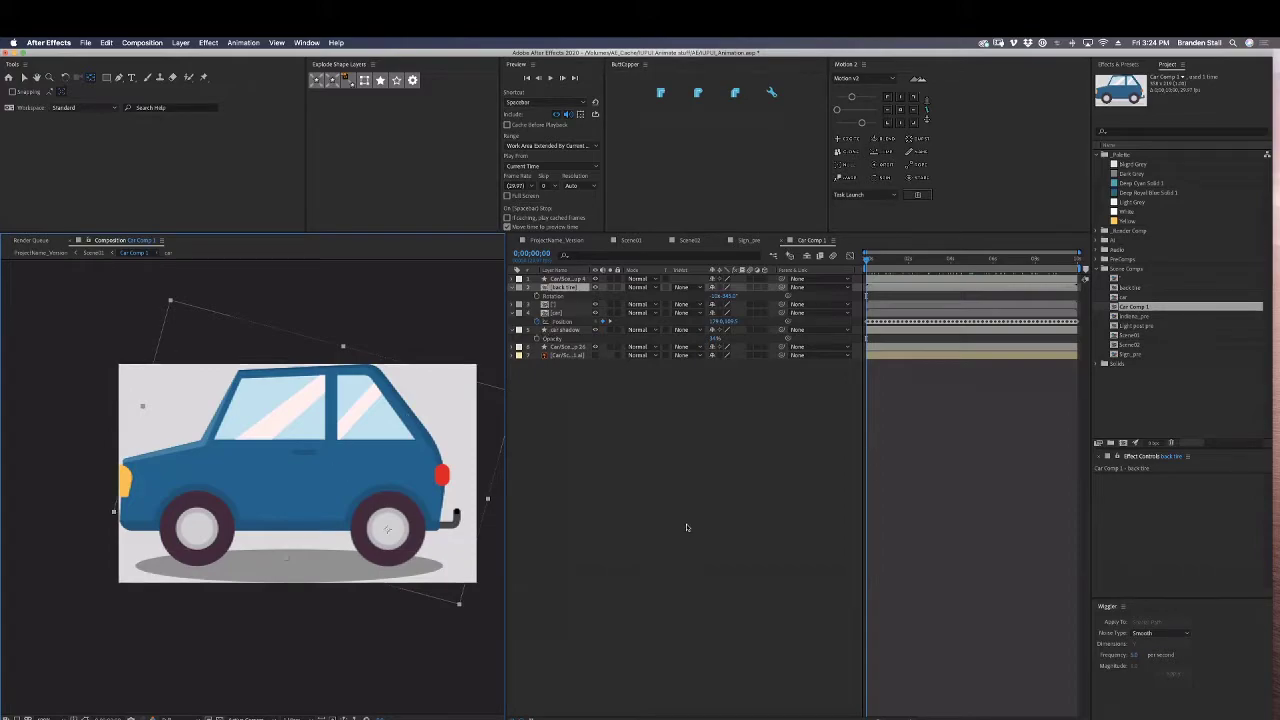
Return to the Scene01 composition, preview the car together with the lamps and sign, and go back to the first frame.
{"action": "left_click", "coordinate": [746, 241]}
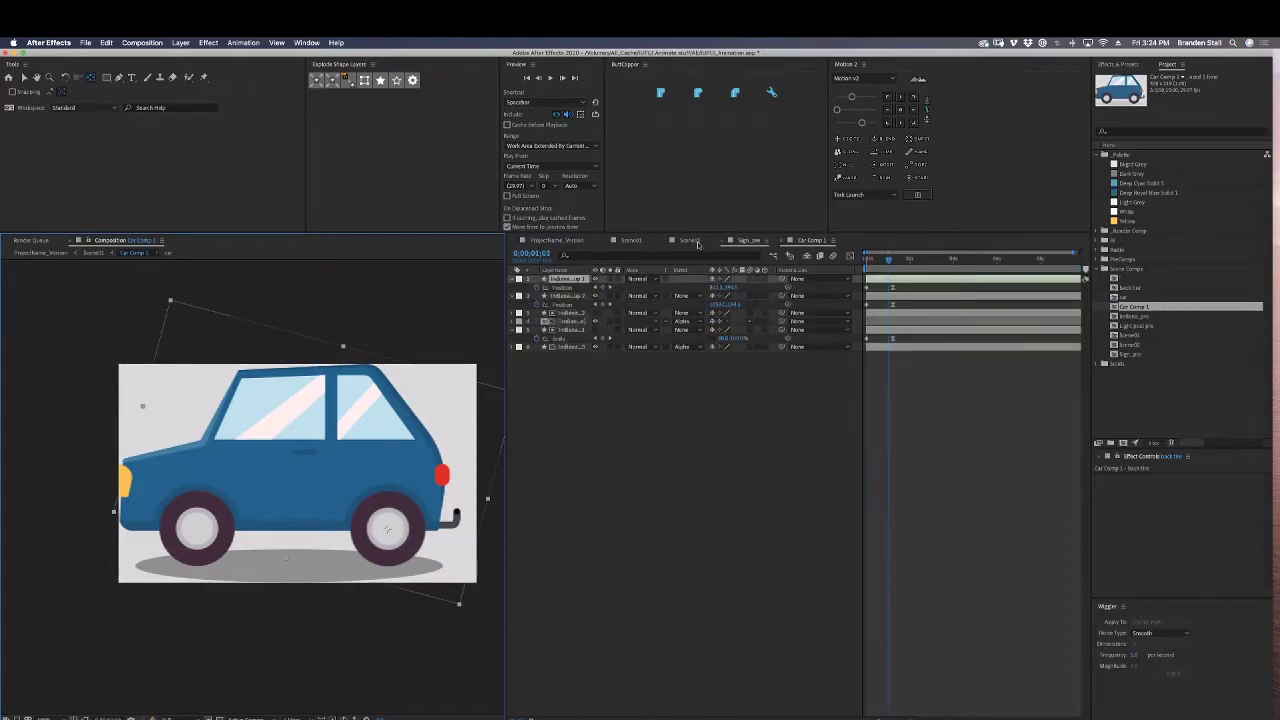
{"action": "left_click", "coordinate": [689, 241]}
{"action": "left_click", "coordinate": [631, 241]}
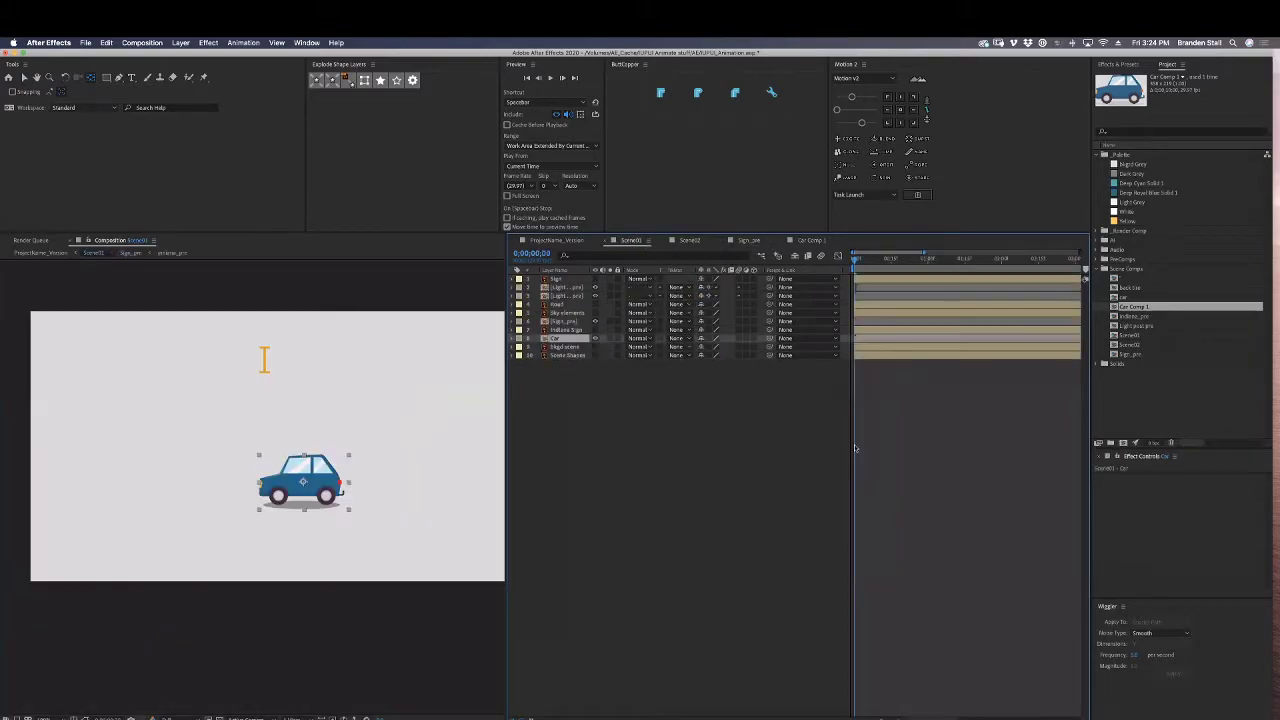
{"action": "key", "text": "comma"}
{"action": "left_click_drag", "start_coordinate": [399, 504], "coordinate": [446, 531]}
{"action": "key", "text": "period"}
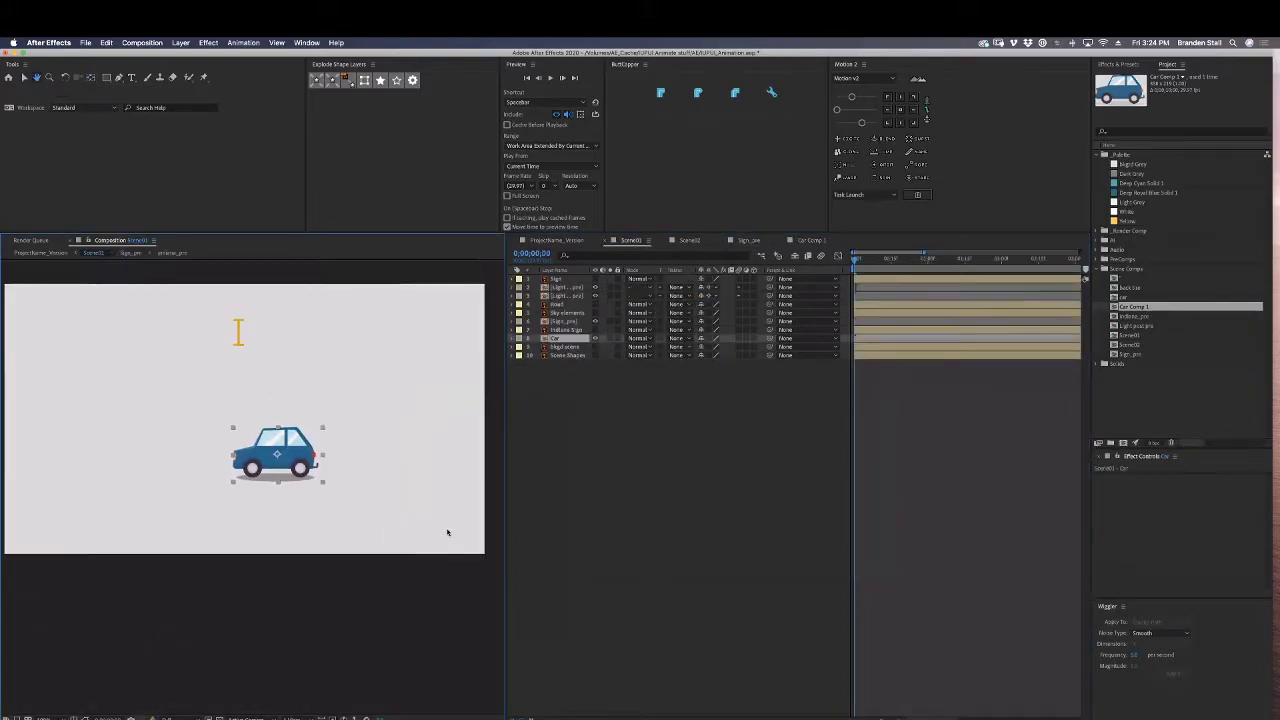
{"action": "left_click", "coordinate": [650, 430]}
{"action": "key", "text": "space"}
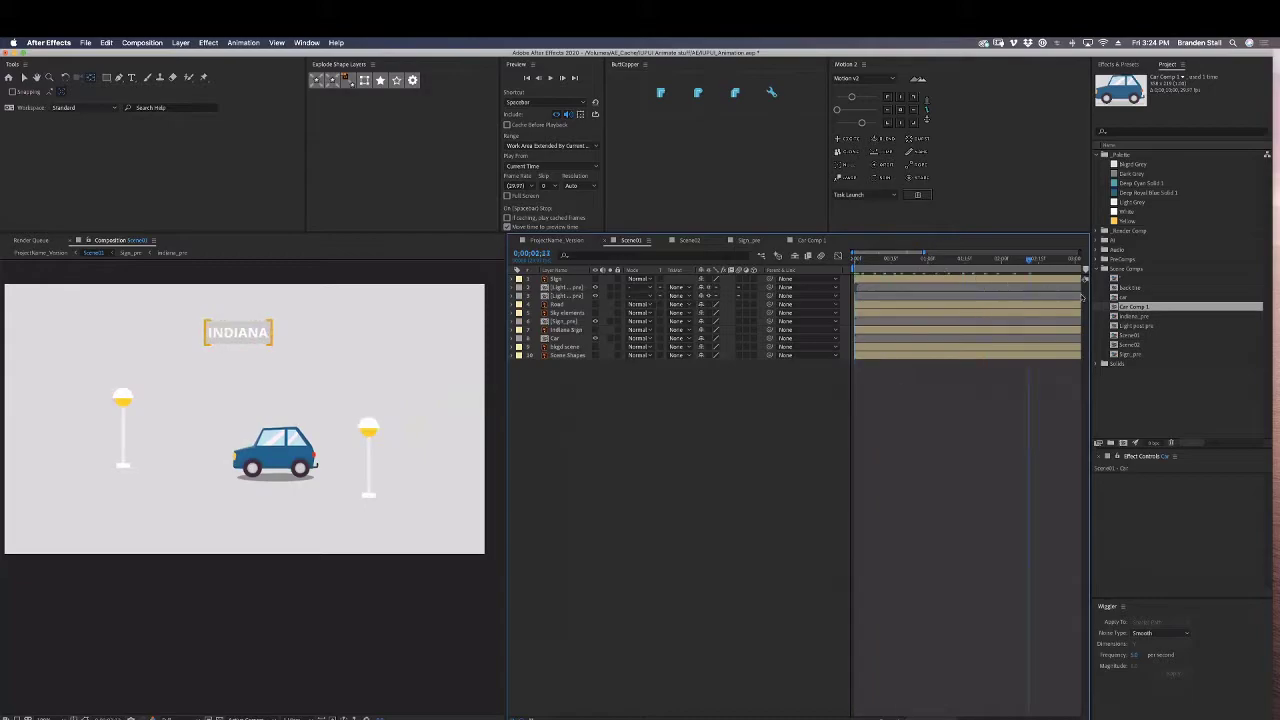
{"action": "key", "text": "space"}
{"action": "key", "text": "Home"}
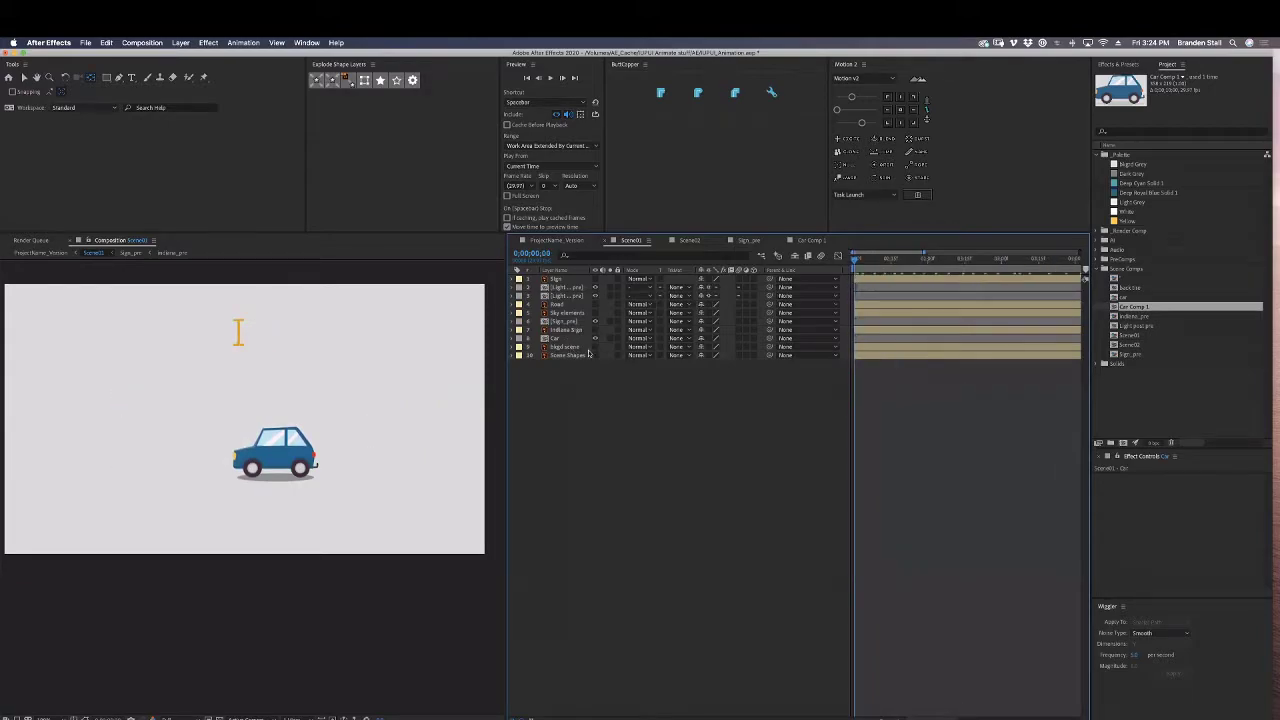
Make the background scene, Scene Shapes and Road layers visible in Scene01.
{"action": "left_click", "coordinate": [595, 346]}
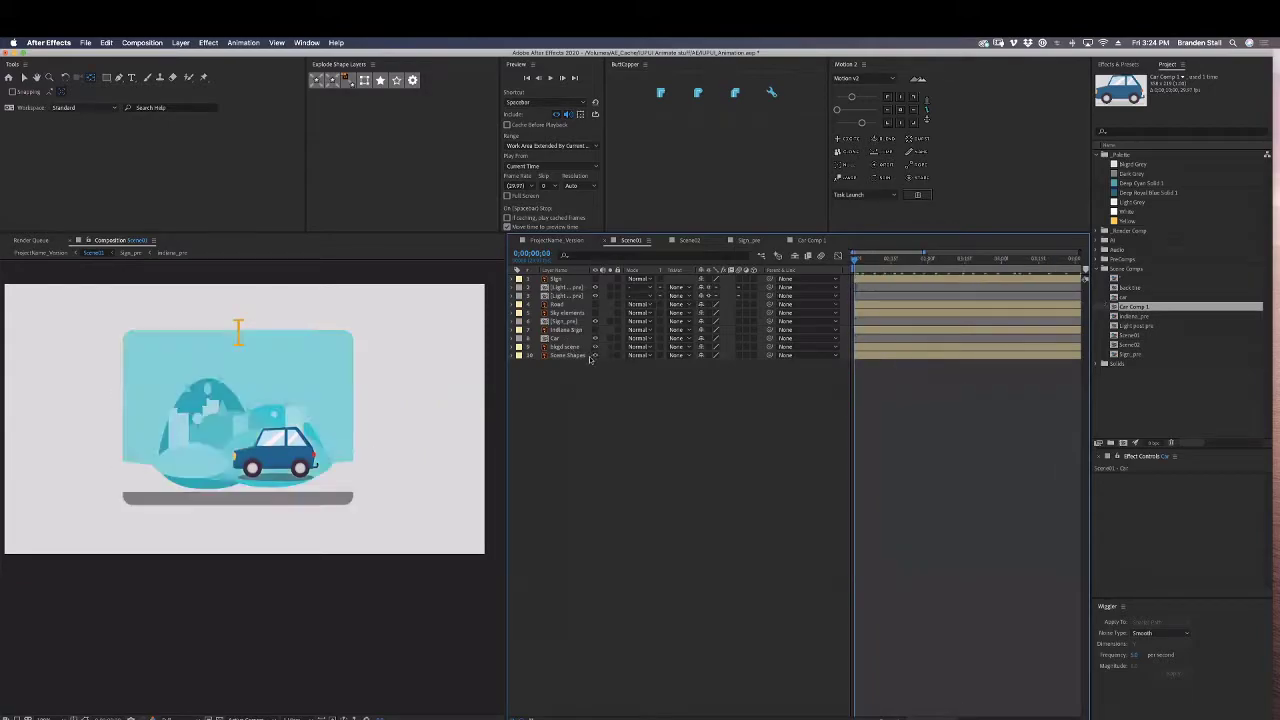
{"action": "left_click", "coordinate": [565, 346]}
{"action": "scroll", "coordinate": [395, 496], "scroll_direction": "up", "scroll_amount": 2}
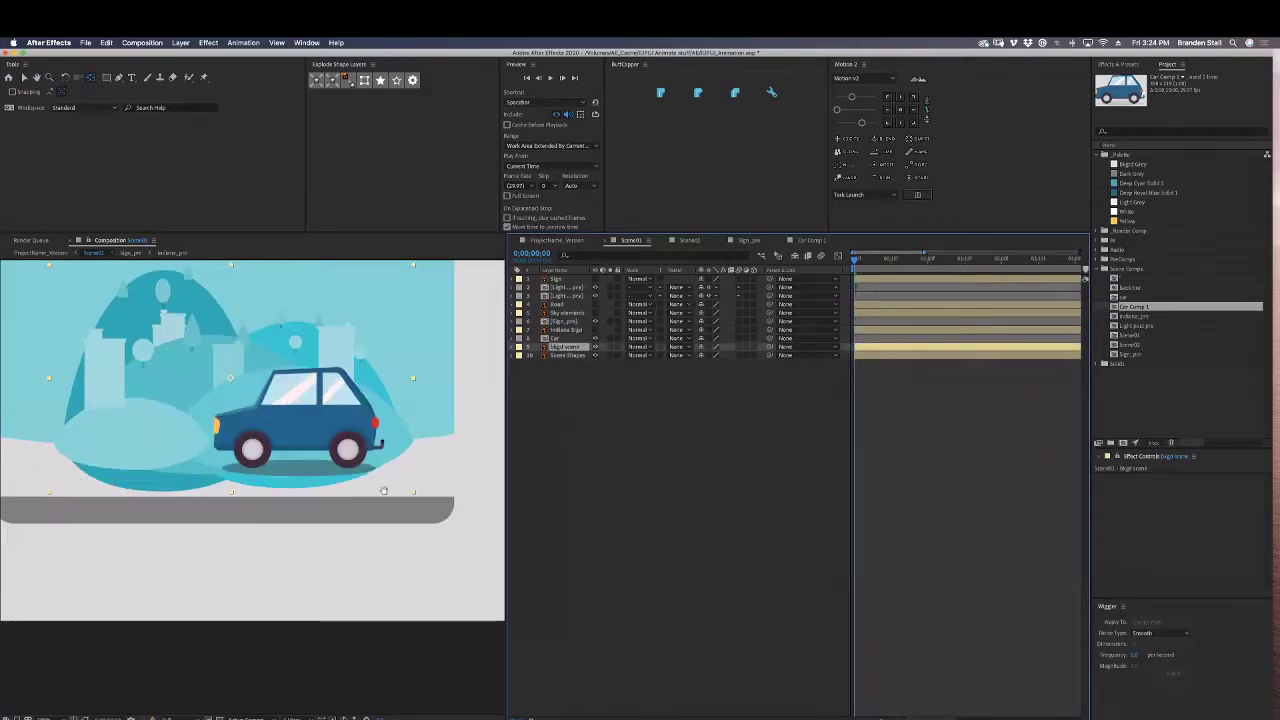
{"action": "left_click", "coordinate": [595, 304]}
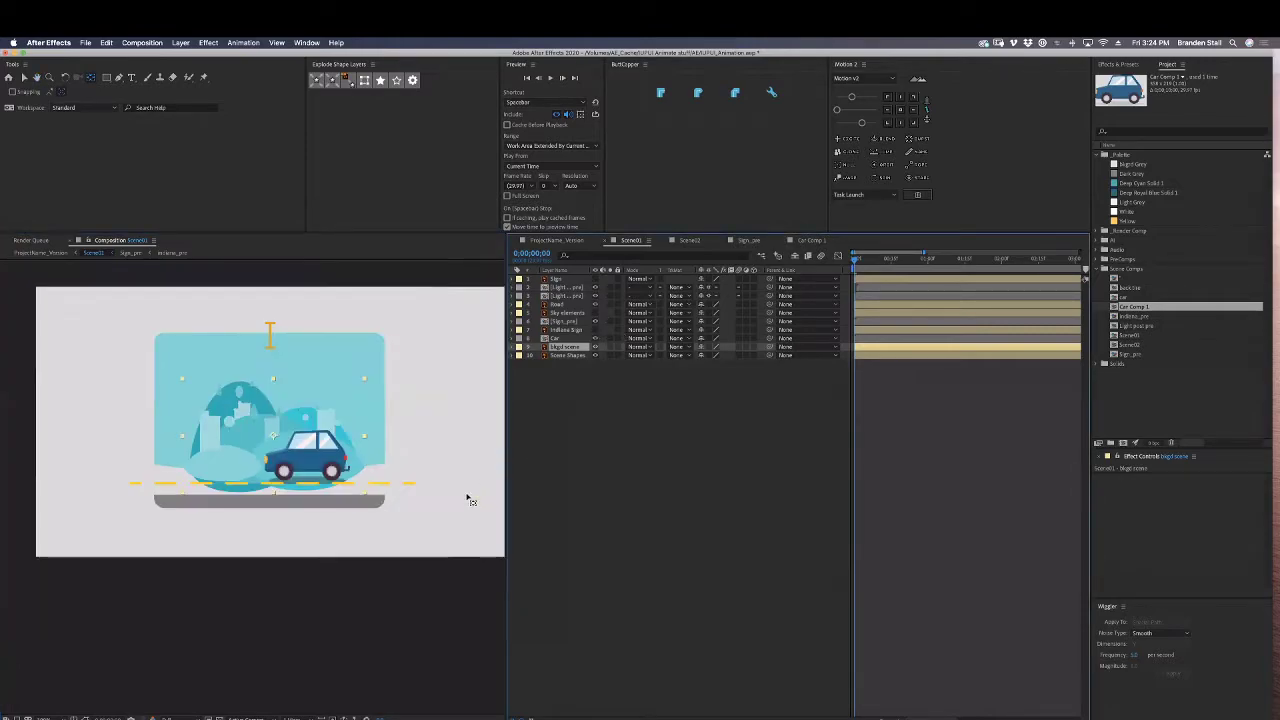
Convert the Road layer to a shape layer and expand the yellow line's stroke dash properties in Road Outlines.
{"action": "left_click", "coordinate": [568, 305]}
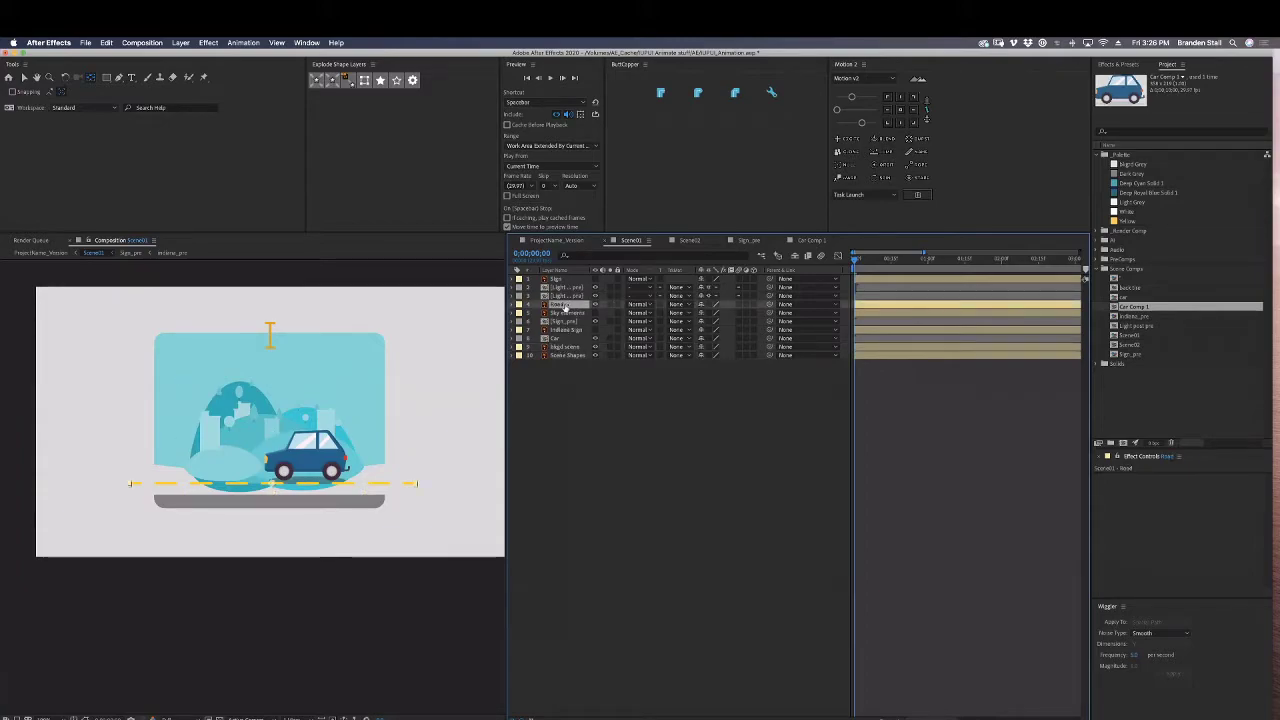
{"action": "left_click", "coordinate": [349, 82]}
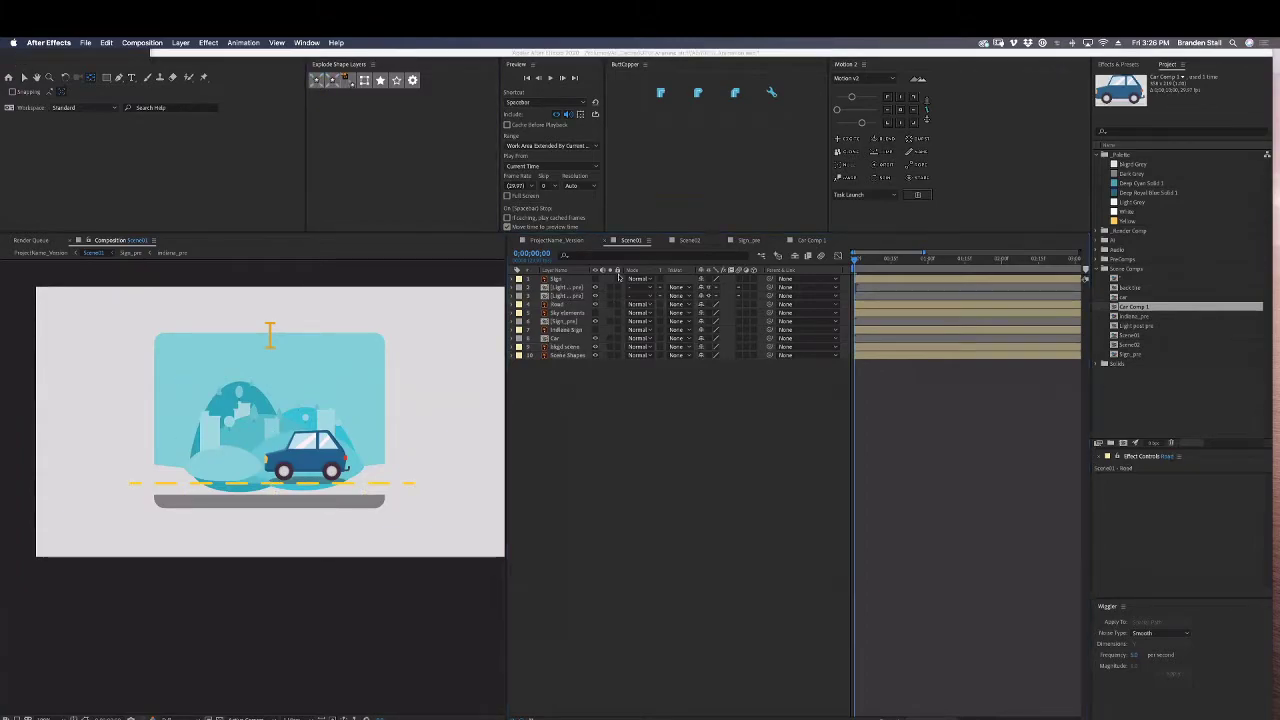
{"action": "left_click", "coordinate": [513, 304]}
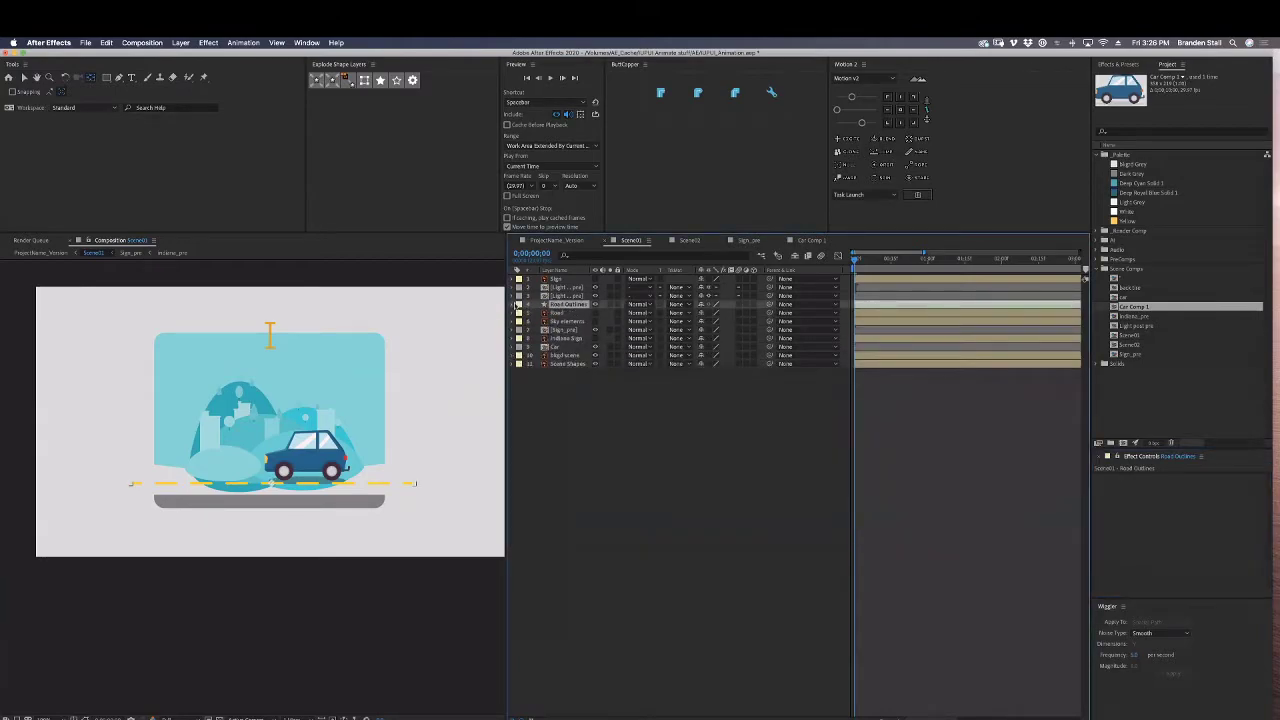
{"action": "left_click", "coordinate": [513, 304]}
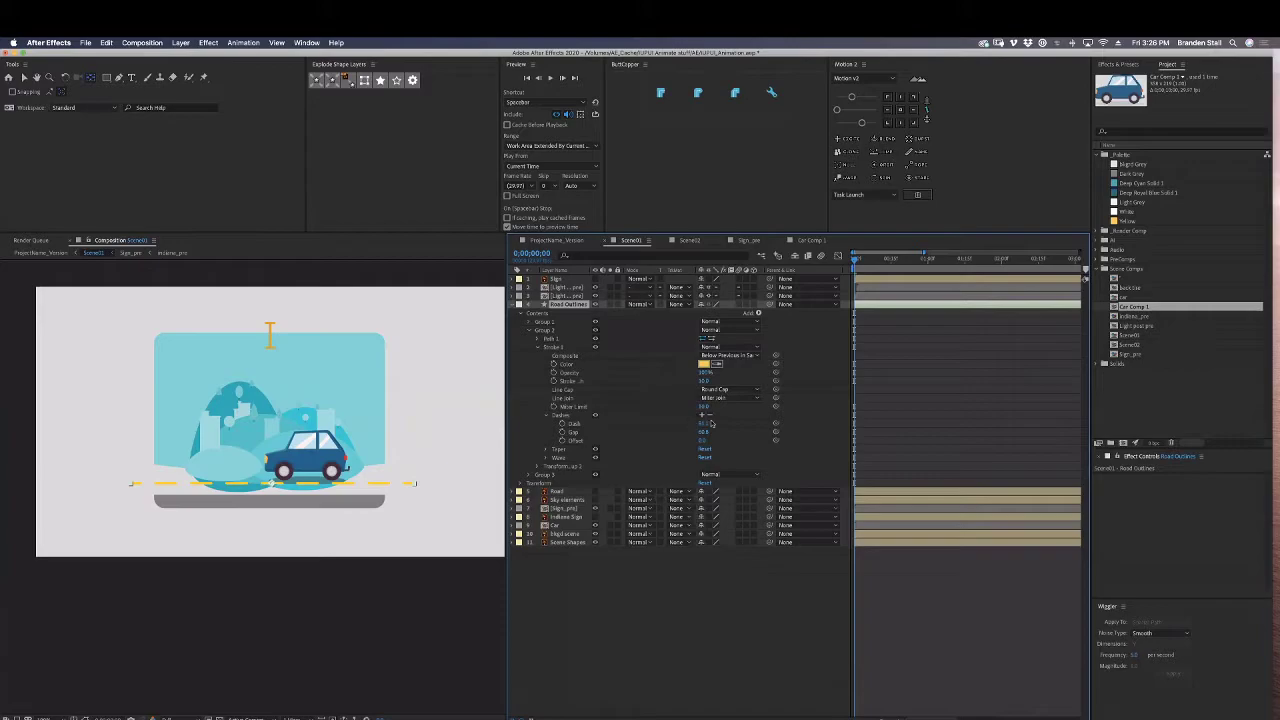
Test the yellow road line's dash offset, then set a starting dash offset keyframe at the first frame.
{"action": "left_click_drag", "start_coordinate": [703, 441], "coordinate": [736, 444]}
{"action": "key", "text": "super+z"}
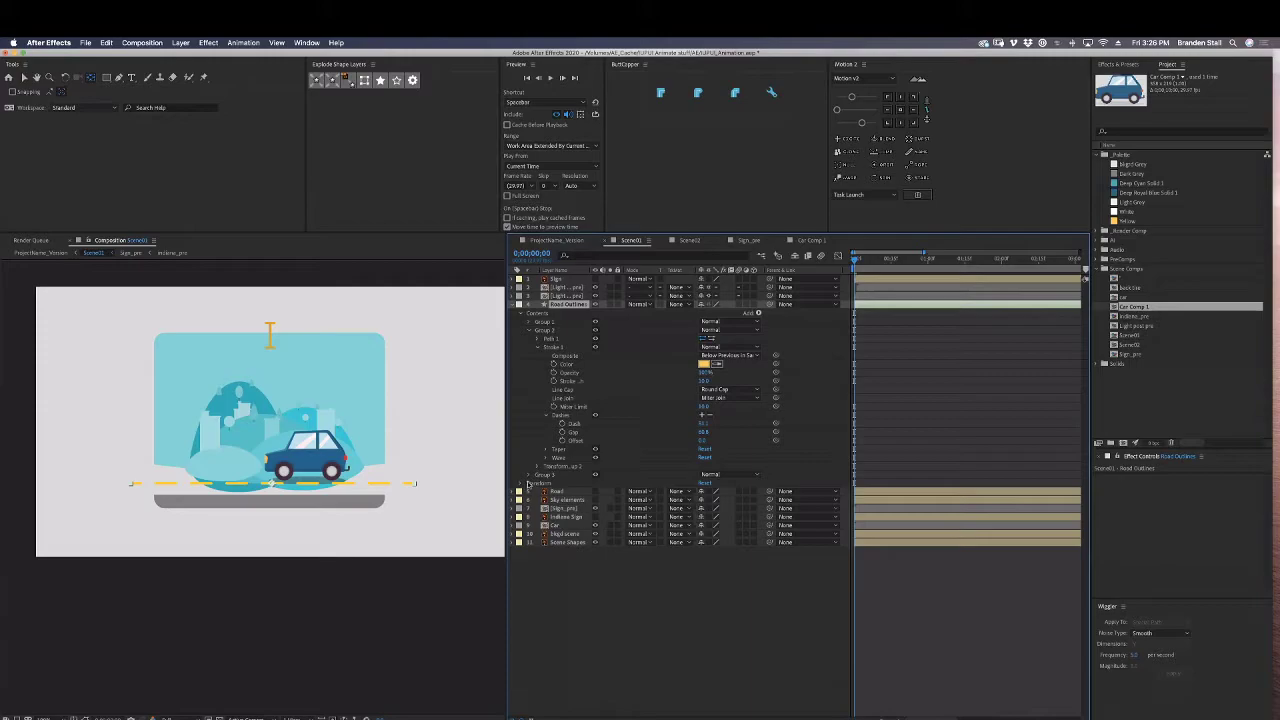
{"action": "left_click_drag", "start_coordinate": [705, 448], "coordinate": [736, 440]}
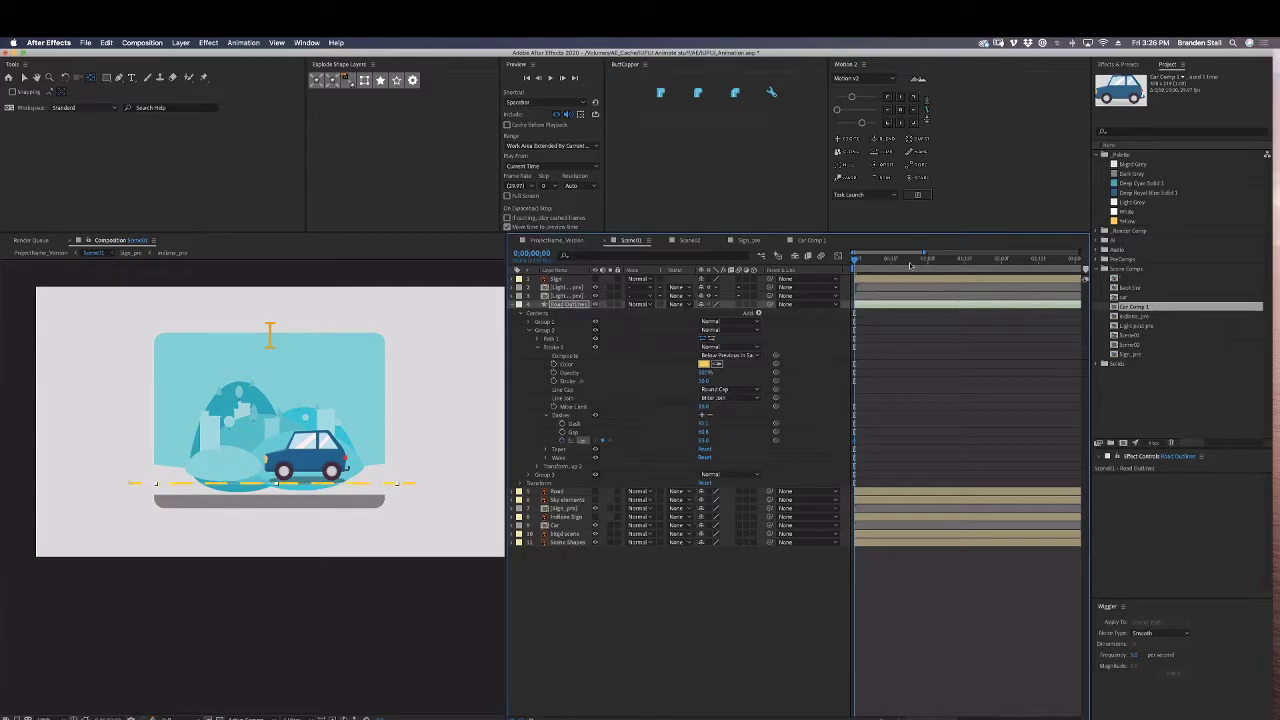
Add a negative dash offset keyframe for the road line at the composition's last frame and preview the moving dashes.
{"action": "mouse_move", "coordinate": [912, 260]}
{"action": "left_mouse_down"}
{"action": "mouse_move", "coordinate": [1056, 260]}
{"action": "mouse_move", "coordinate": [914, 262]}
{"action": "left_mouse_up"}
{"action": "key", "text": "minus"}
{"action": "key", "text": "minus"}
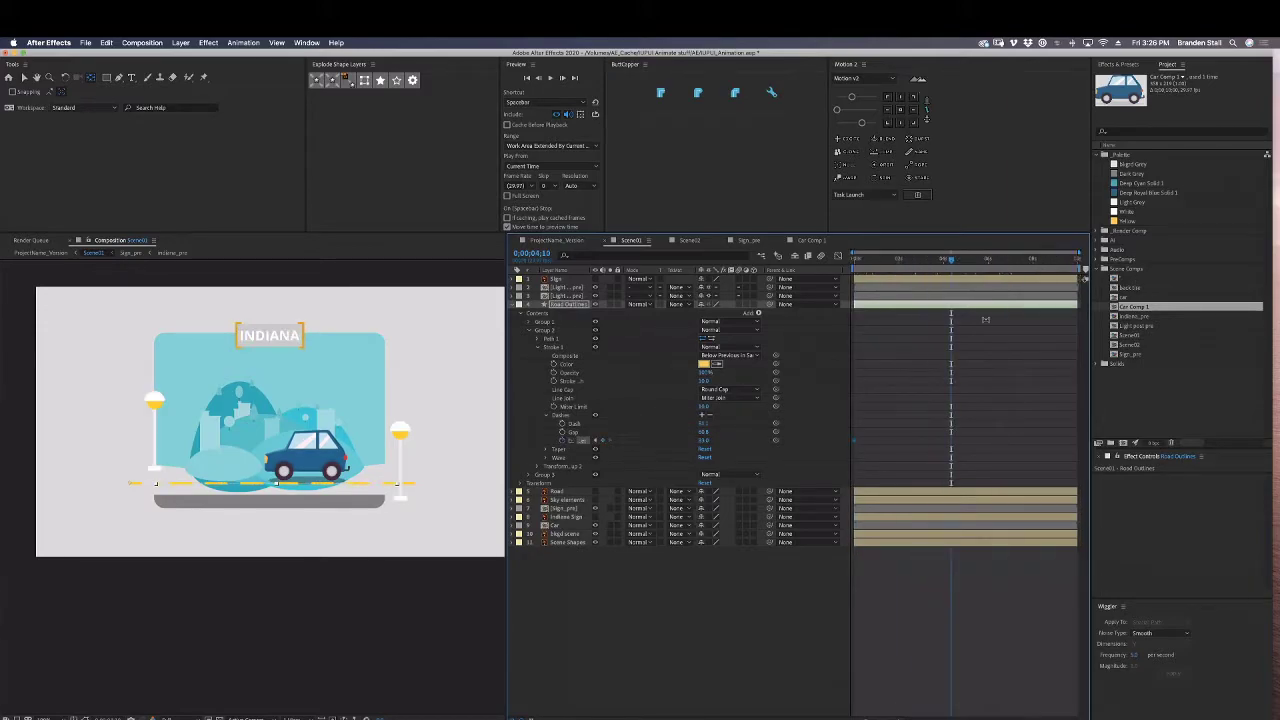
{"action": "left_click_drag", "start_coordinate": [1026, 261], "coordinate": [1083, 262]}
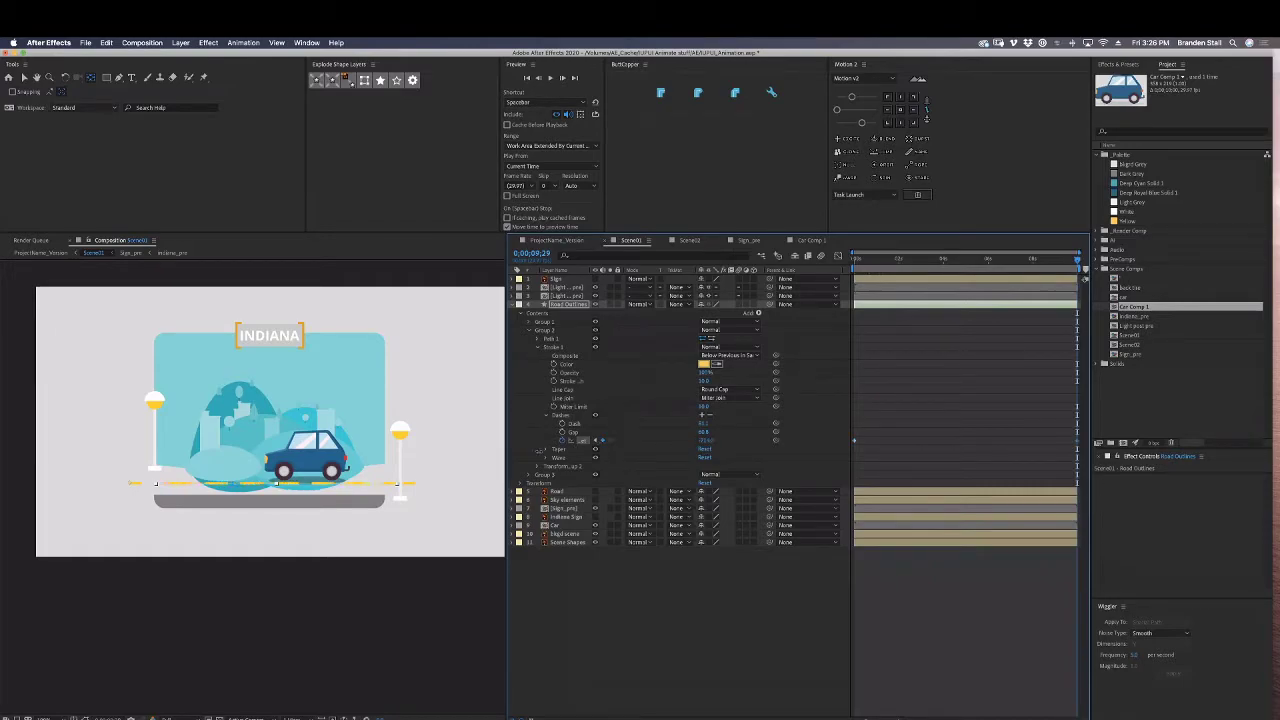
{"action": "key", "text": "Home"}
{"action": "key", "text": "space"}
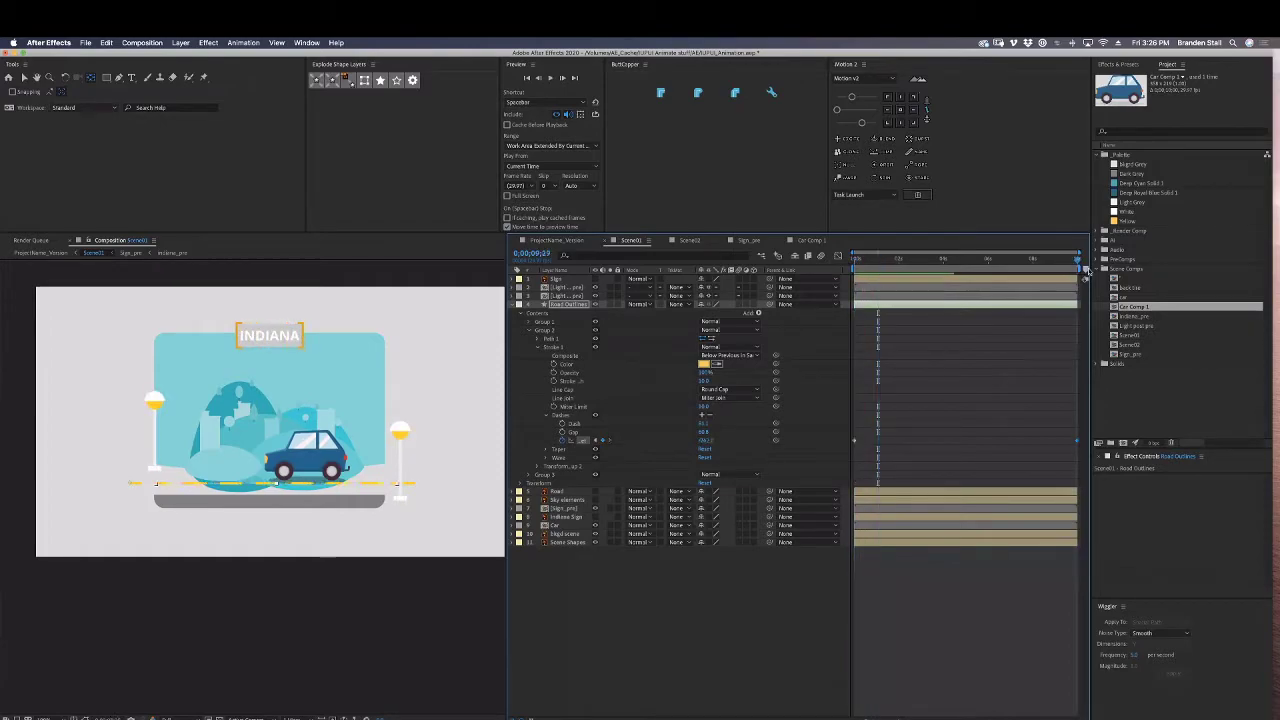
Make the road line's last-frame dash offset more negative for faster movement and preview the scene from the start.
{"action": "key", "text": "End"}
{"action": "left_click_drag", "start_coordinate": [705, 440], "coordinate": [684, 442]}
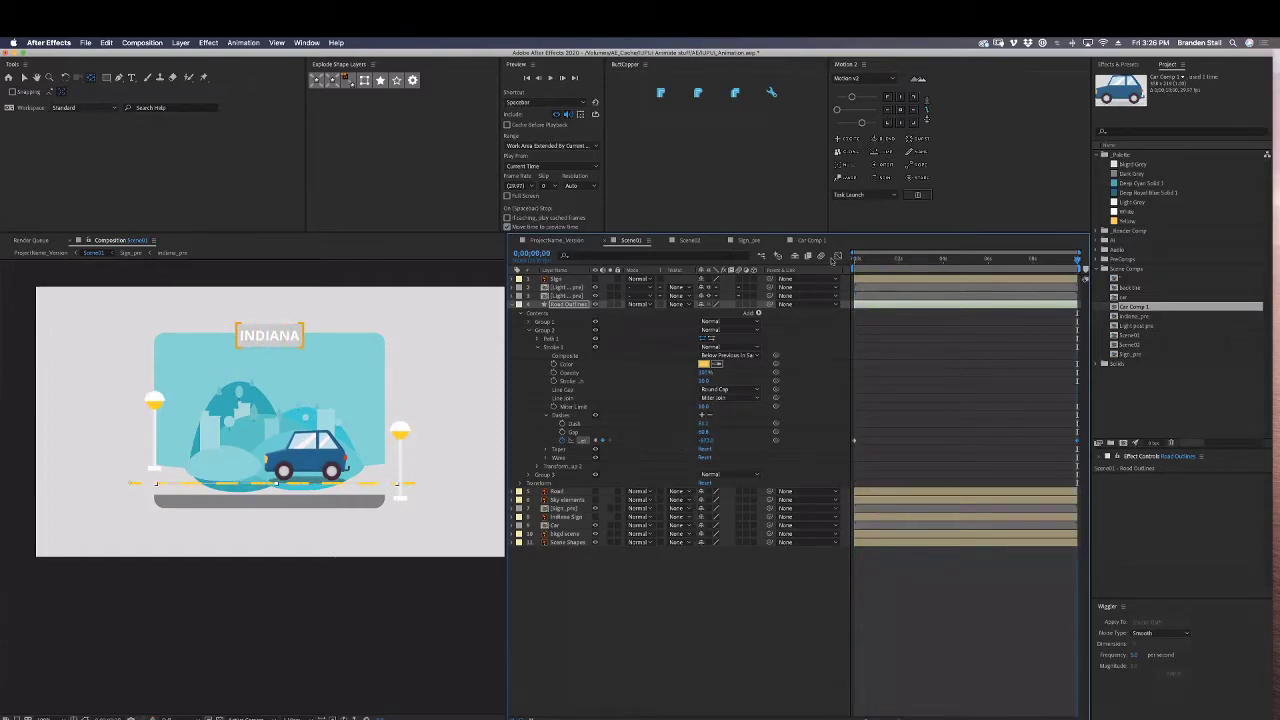
{"action": "key", "text": "Home"}
{"action": "key", "text": "space"}
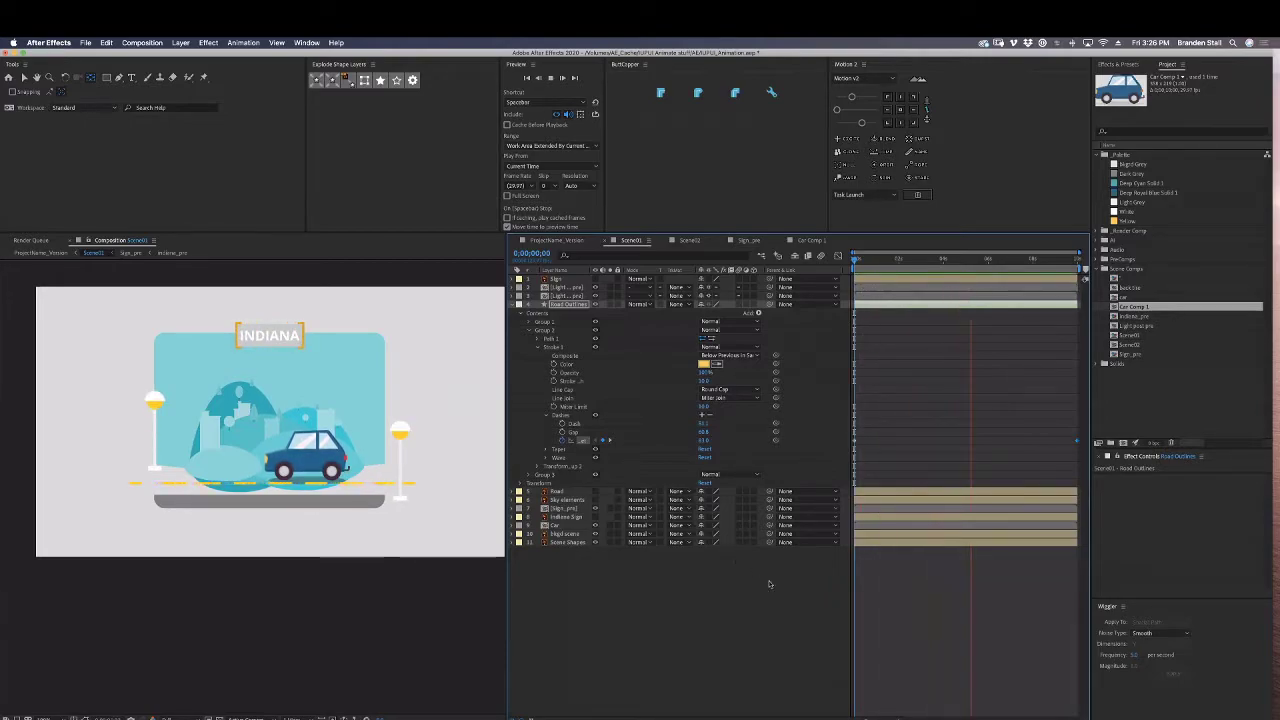
{"action": "key", "text": "space"}
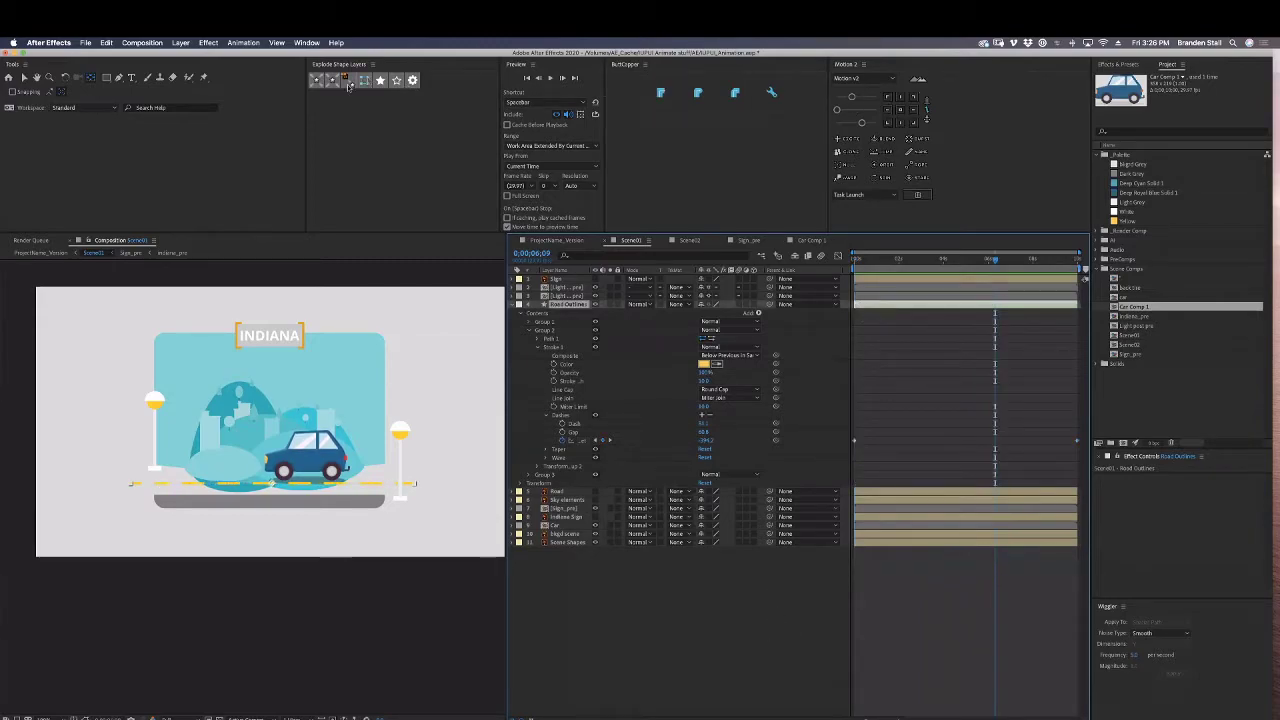
Draw a rectangular mask on Road Outlines matching the scene card's width to trim the road line, and preview the result.
{"action": "left_click", "coordinate": [106, 77]}
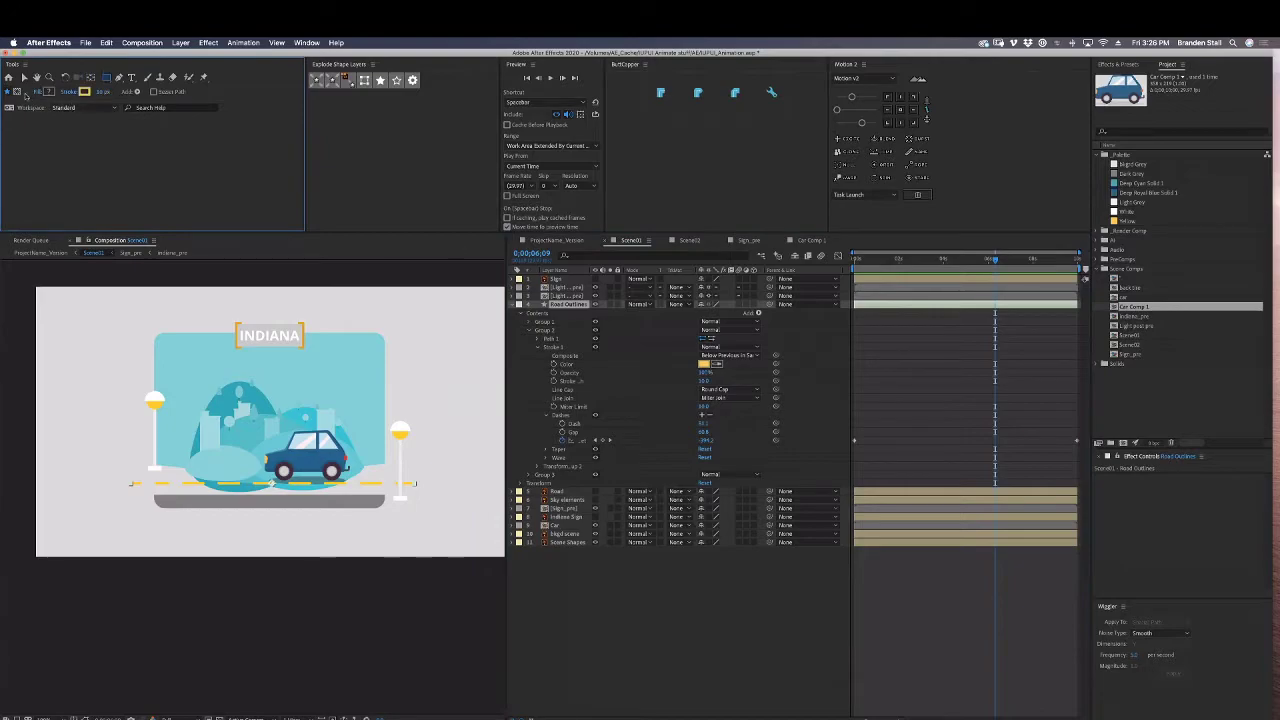
{"action": "mouse_move", "coordinate": [155, 323]}
{"action": "left_mouse_down"}
{"action": "mouse_move", "coordinate": [366, 571]}
{"action": "mouse_move", "coordinate": [410, 533]}
{"action": "mouse_move", "coordinate": [387, 516]}
{"action": "left_mouse_up"}
{"action": "left_click", "coordinate": [804, 658]}
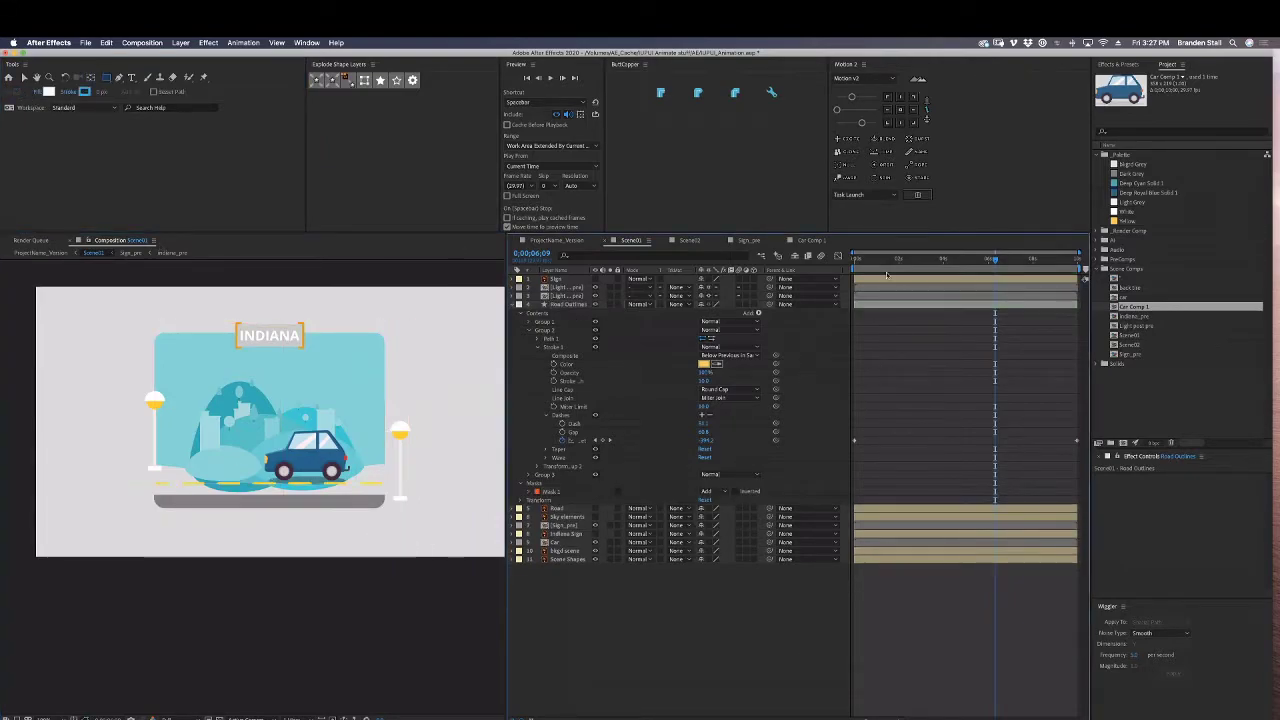
{"action": "left_click_drag", "start_coordinate": [995, 259], "coordinate": [811, 260]}
{"action": "key", "text": "space"}
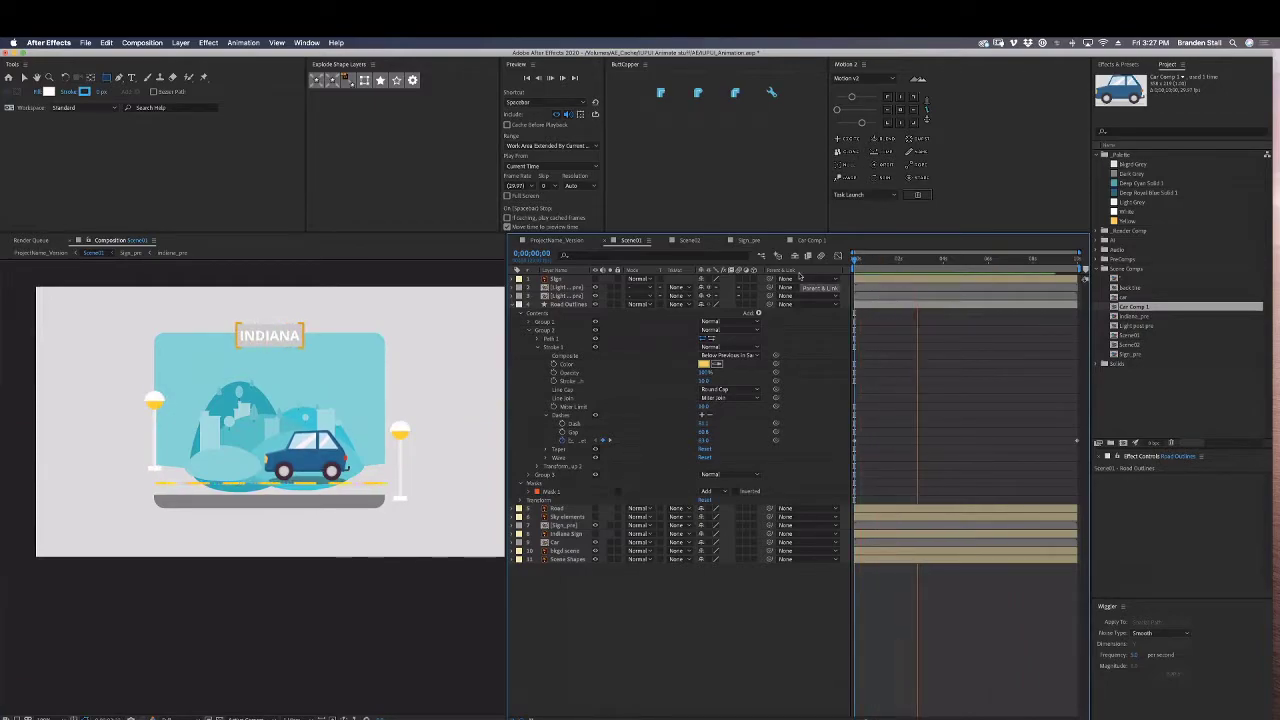
{"action": "key", "text": "space"}
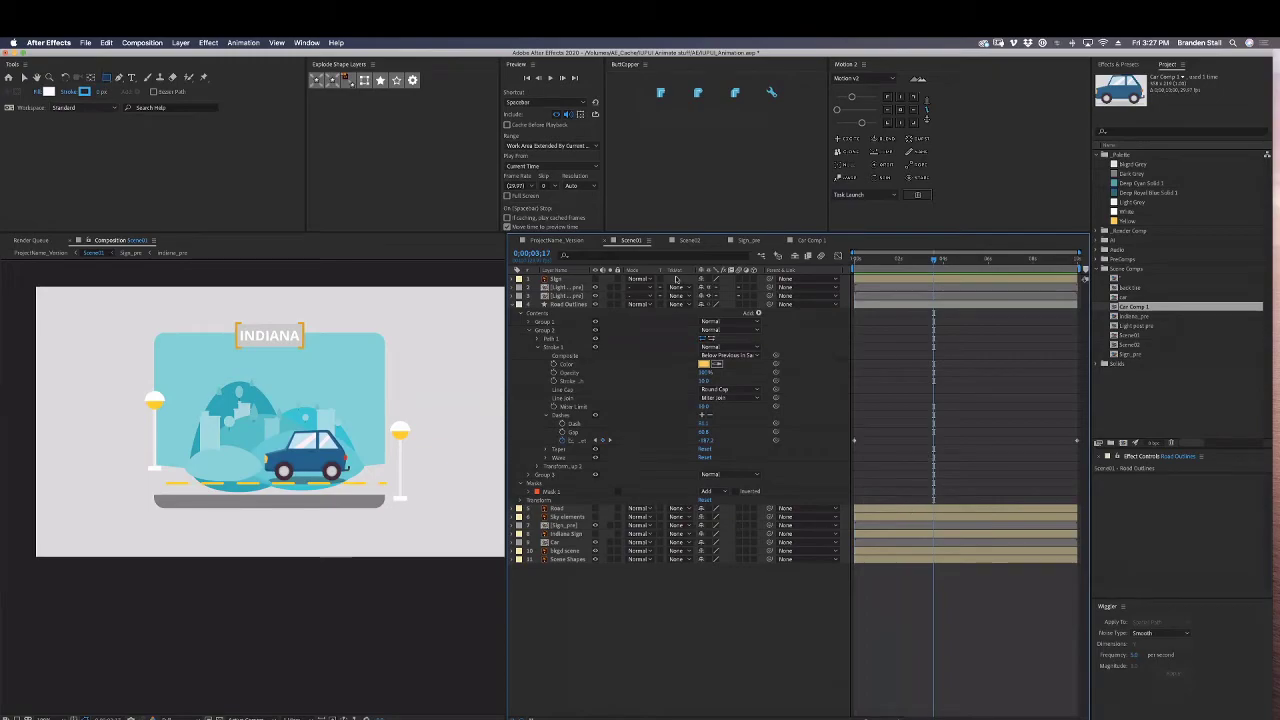
Make the Sign layer visible, inspect the signpost beside the scene, and return to the first frame.
{"action": "left_click", "coordinate": [589, 280]}
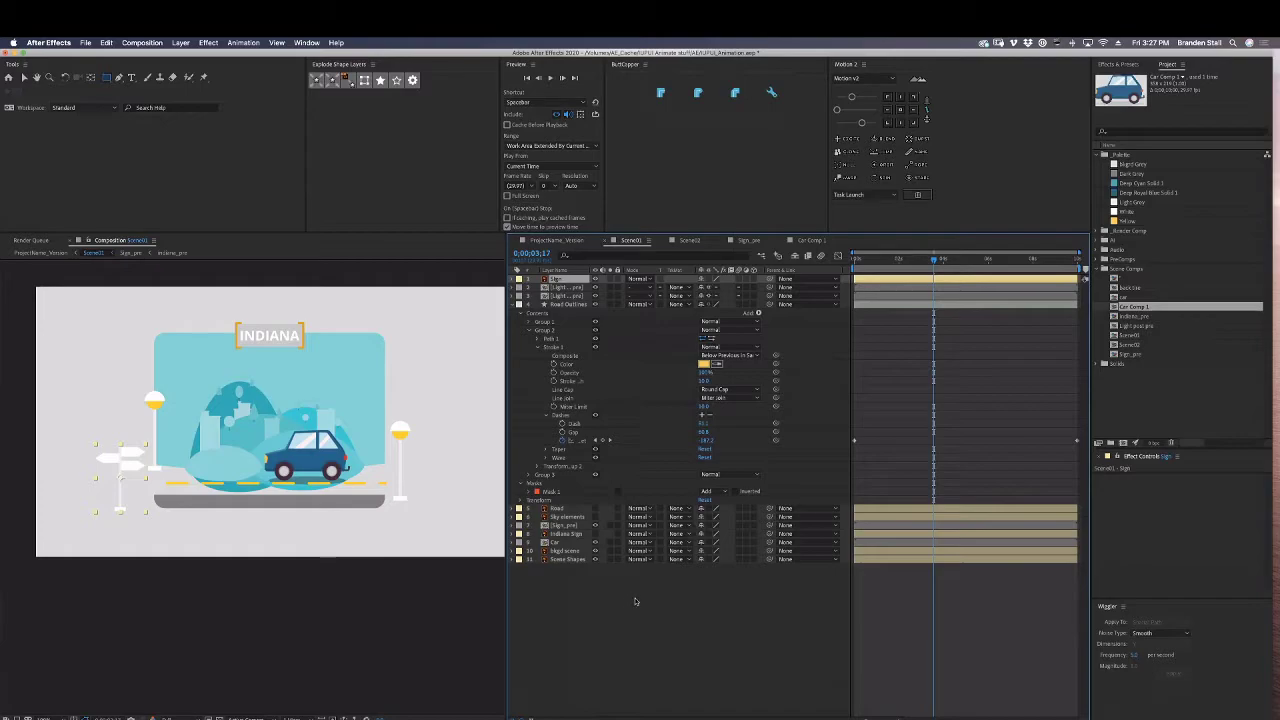
{"action": "scroll", "coordinate": [380, 493], "scroll_direction": "up", "scroll_amount": 3}
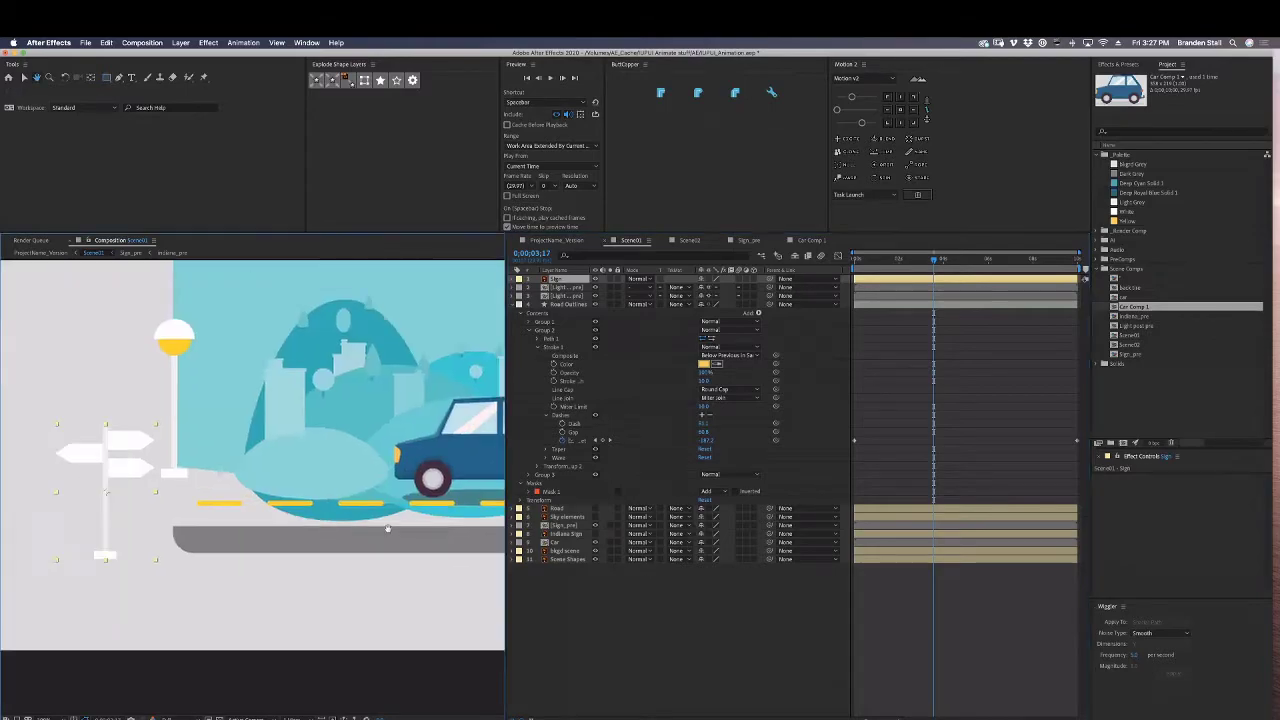
{"action": "scroll", "coordinate": [372, 478], "scroll_direction": "down", "scroll_amount": 4}
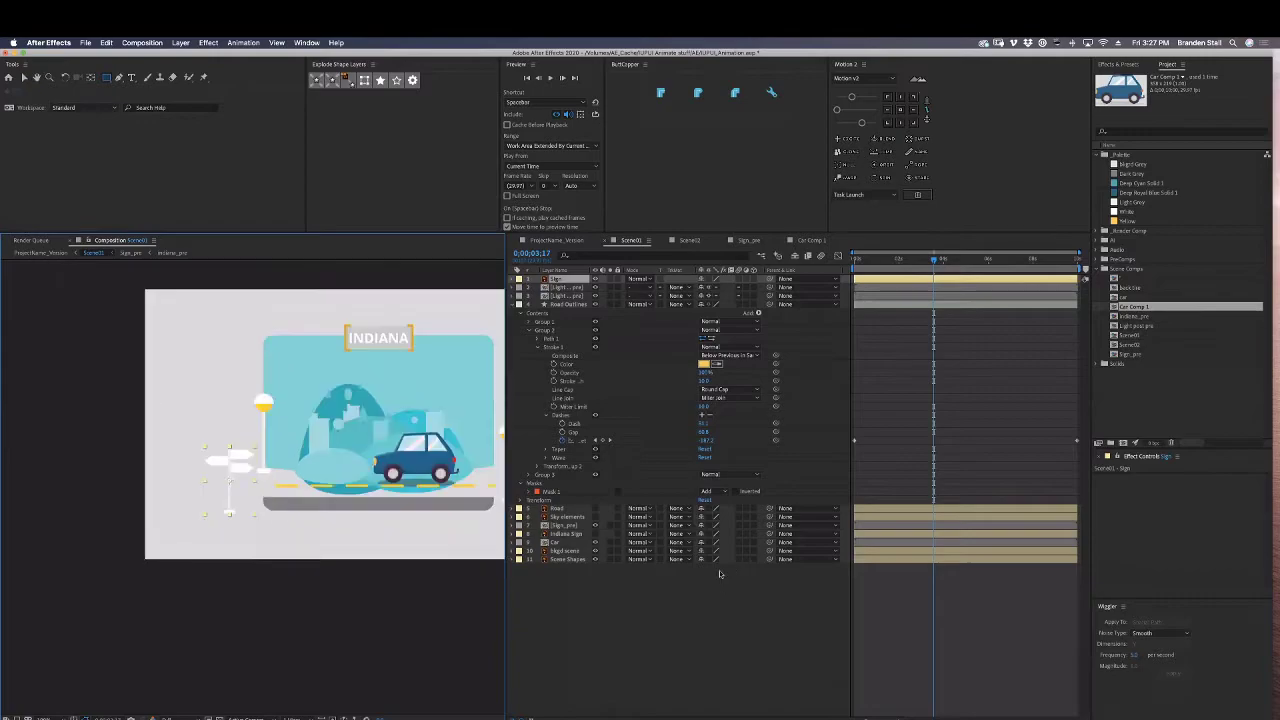
{"action": "scroll", "coordinate": [369, 470], "scroll_direction": "up", "scroll_amount": 4}
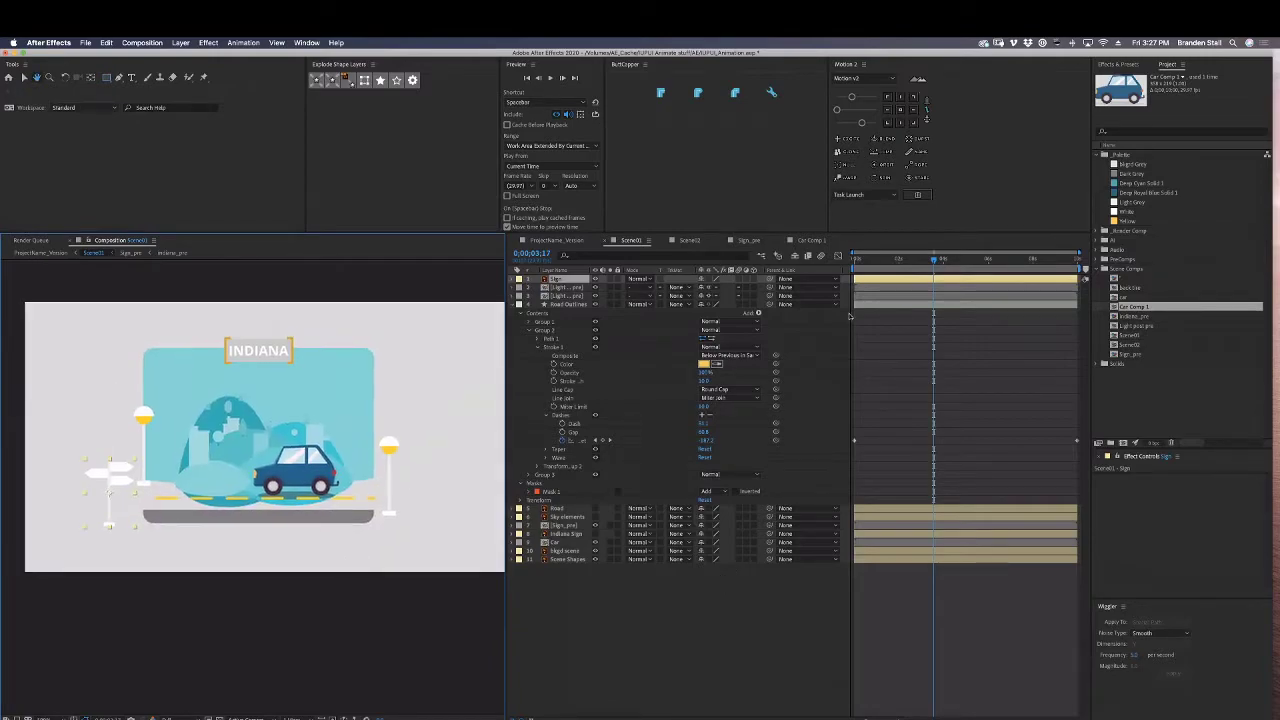
{"action": "left_click_drag", "start_coordinate": [866, 262], "coordinate": [1078, 290]}
{"action": "key", "text": "Home"}
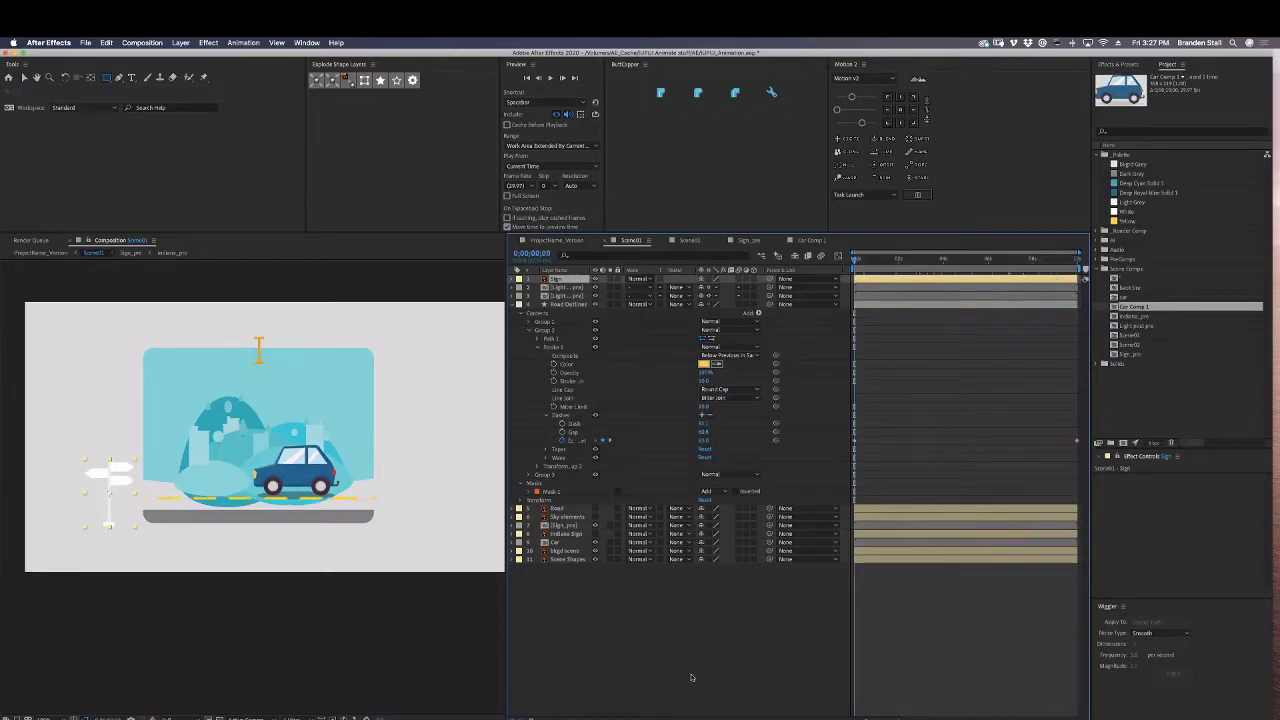
Inspect the bkgd scene layer up close and hide it.
{"action": "left_click", "coordinate": [572, 534]}
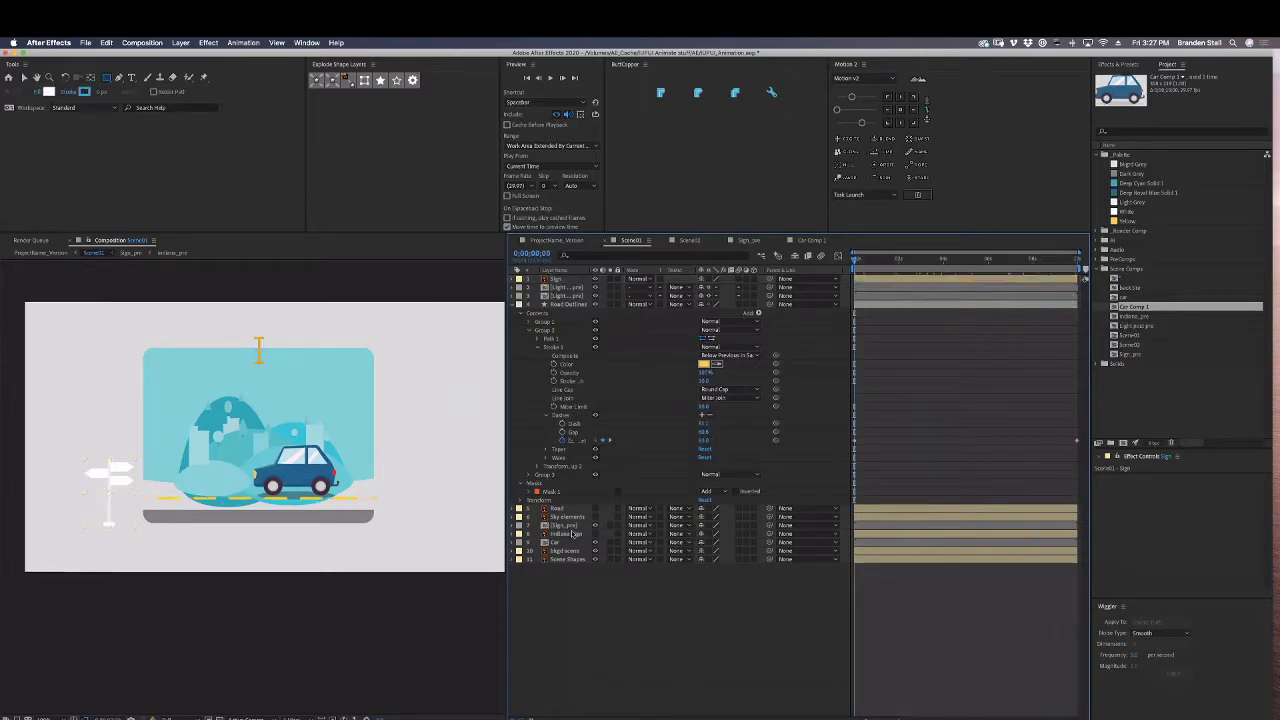
{"action": "left_click", "coordinate": [566, 552]}
{"action": "key", "text": "period"}
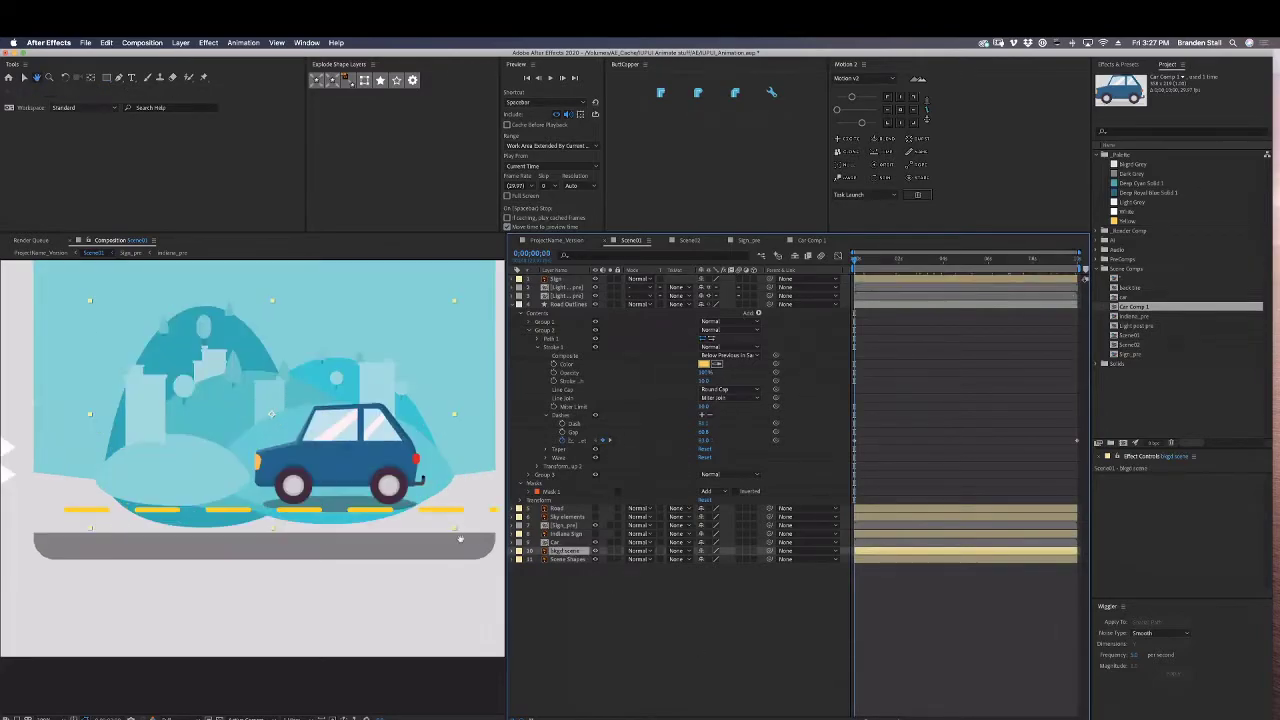
{"action": "left_click_drag", "start_coordinate": [460, 537], "coordinate": [471, 575]}
{"action": "left_click", "coordinate": [595, 552]}
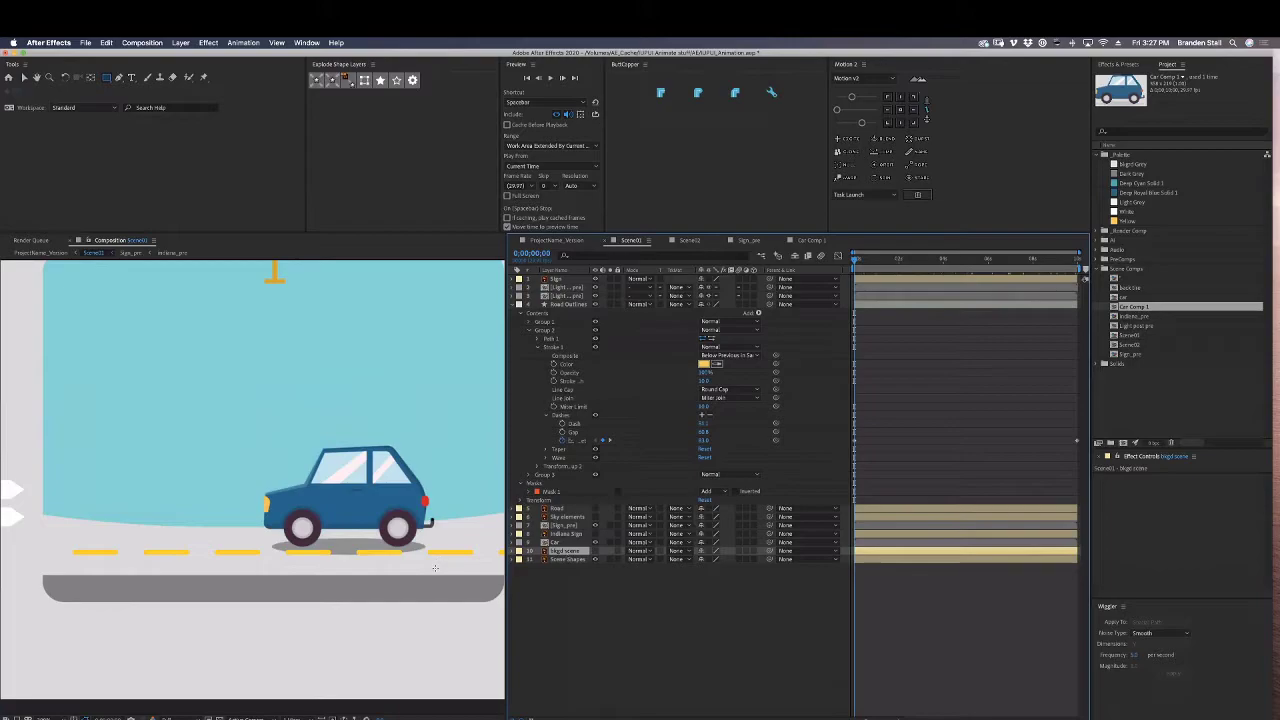
Pre-compose the Scene Shapes layer as bckground_pre, leaving all attributes in Scene01.
{"action": "left_click", "coordinate": [567, 560]}
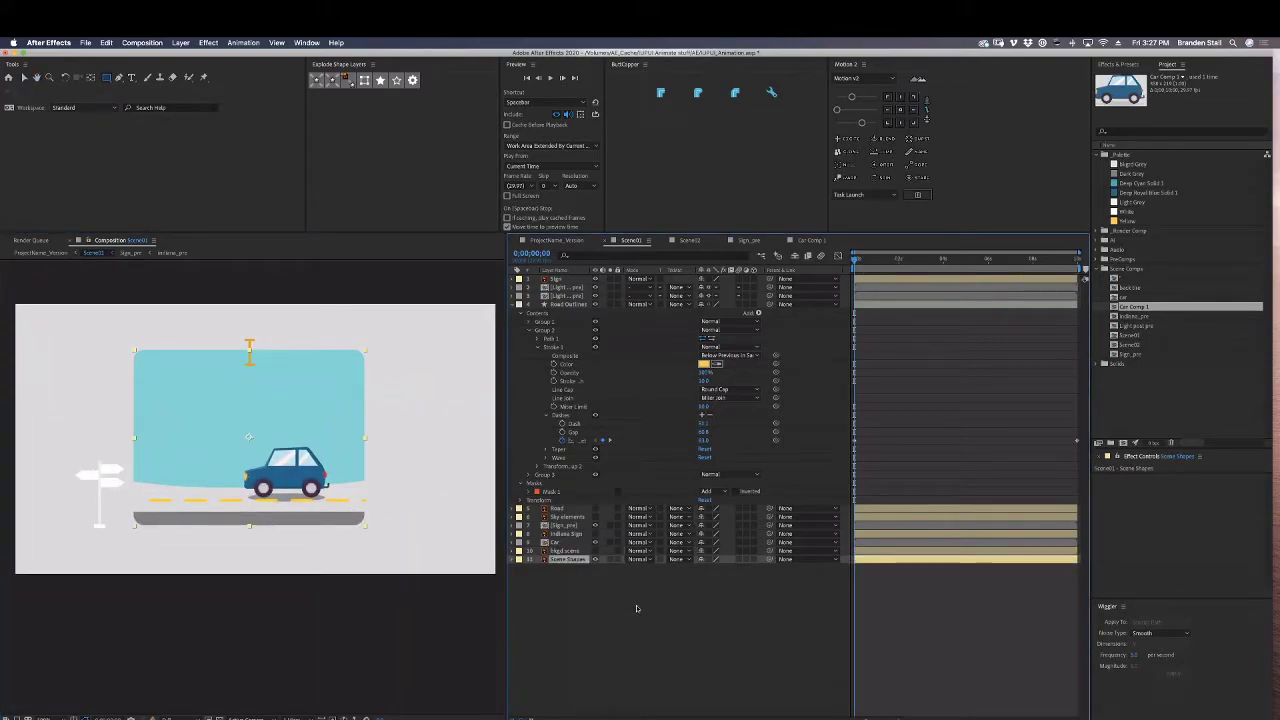
{"action": "key", "text": "super+shift+c"}
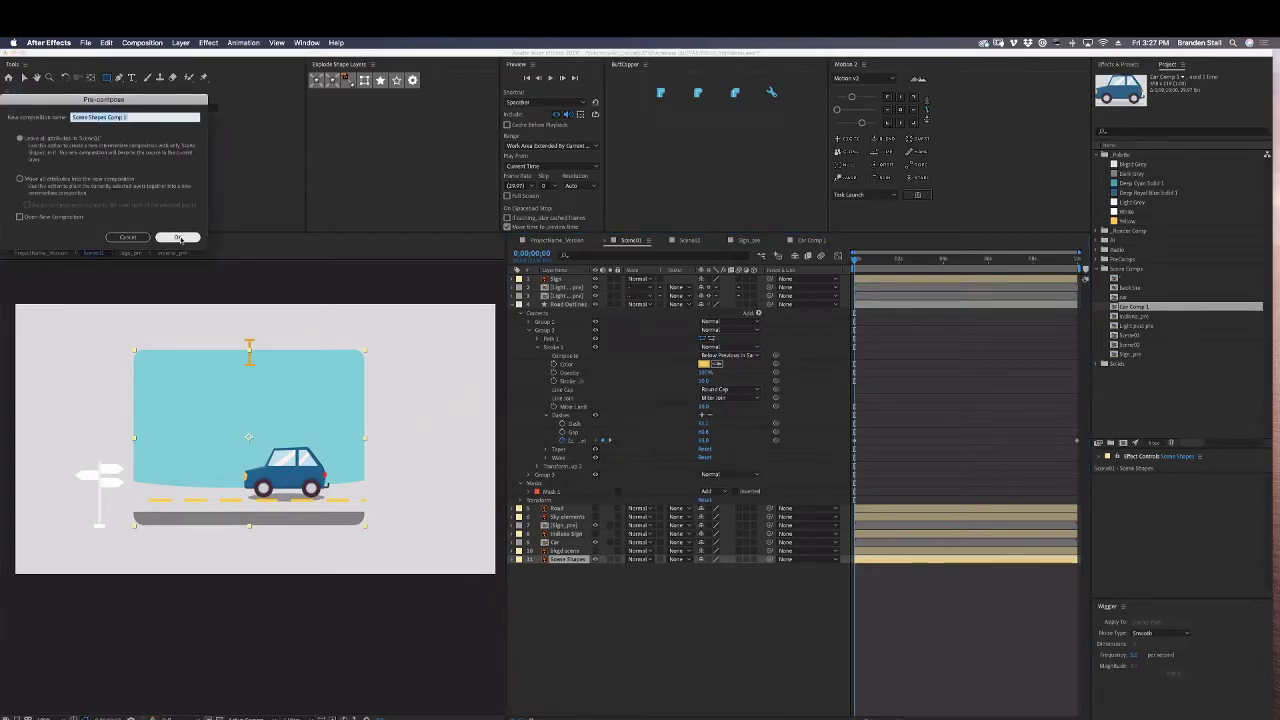
{"action": "type", "text": "N"}
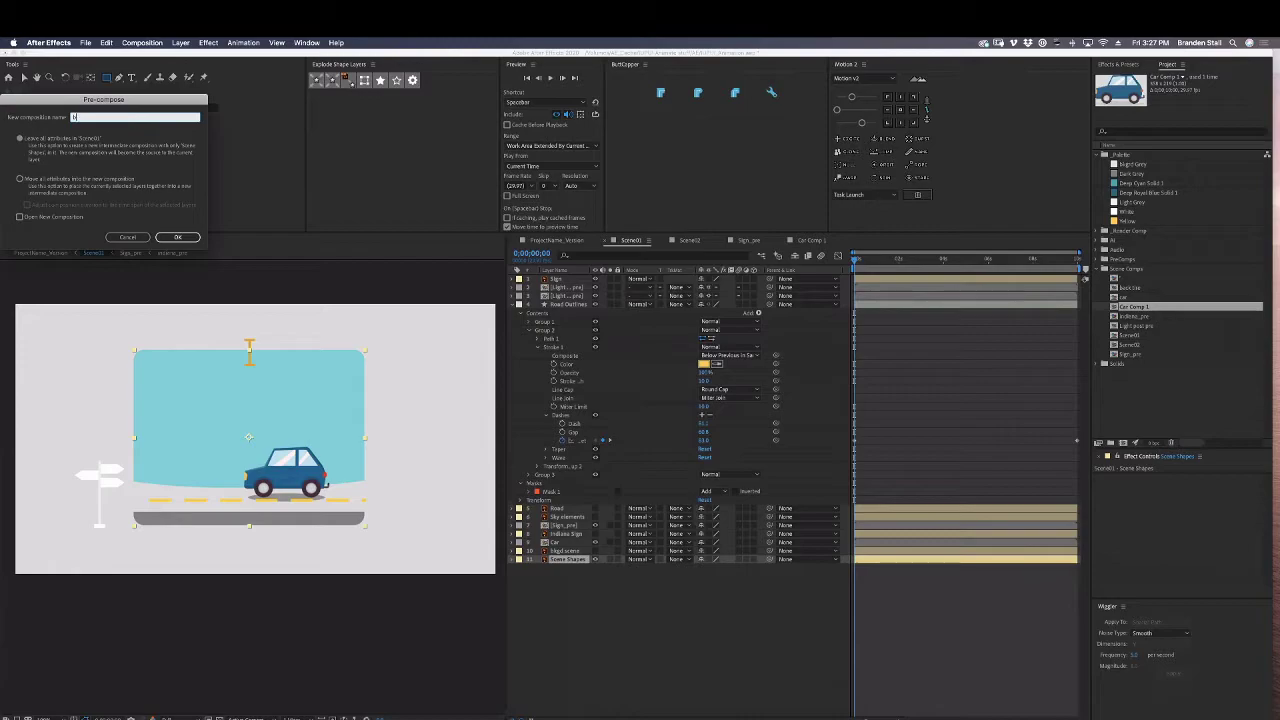
{"action": "type", "text": "ckground_pre"}
{"action": "key", "text": "Return"}
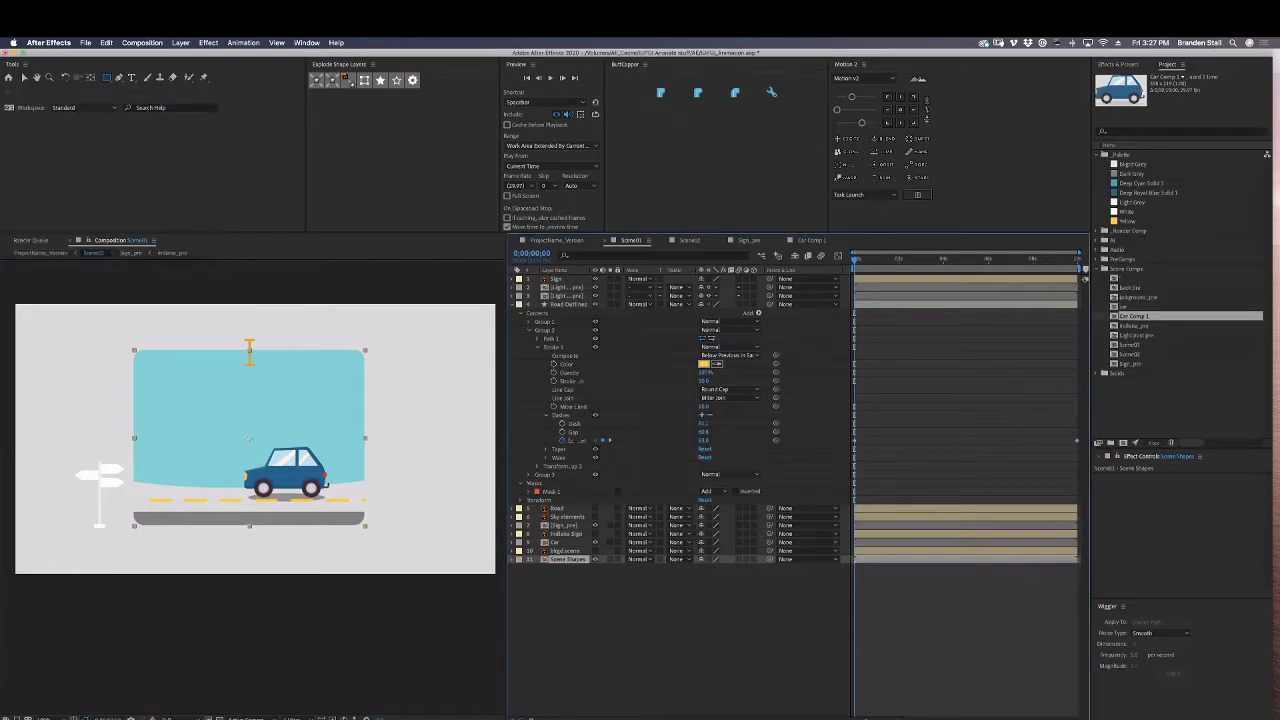
Open the bckground_pre composition and enlarge it to a height of 1080 px with the aspect ratio locked.
{"action": "double_click", "coordinate": [543, 561]}
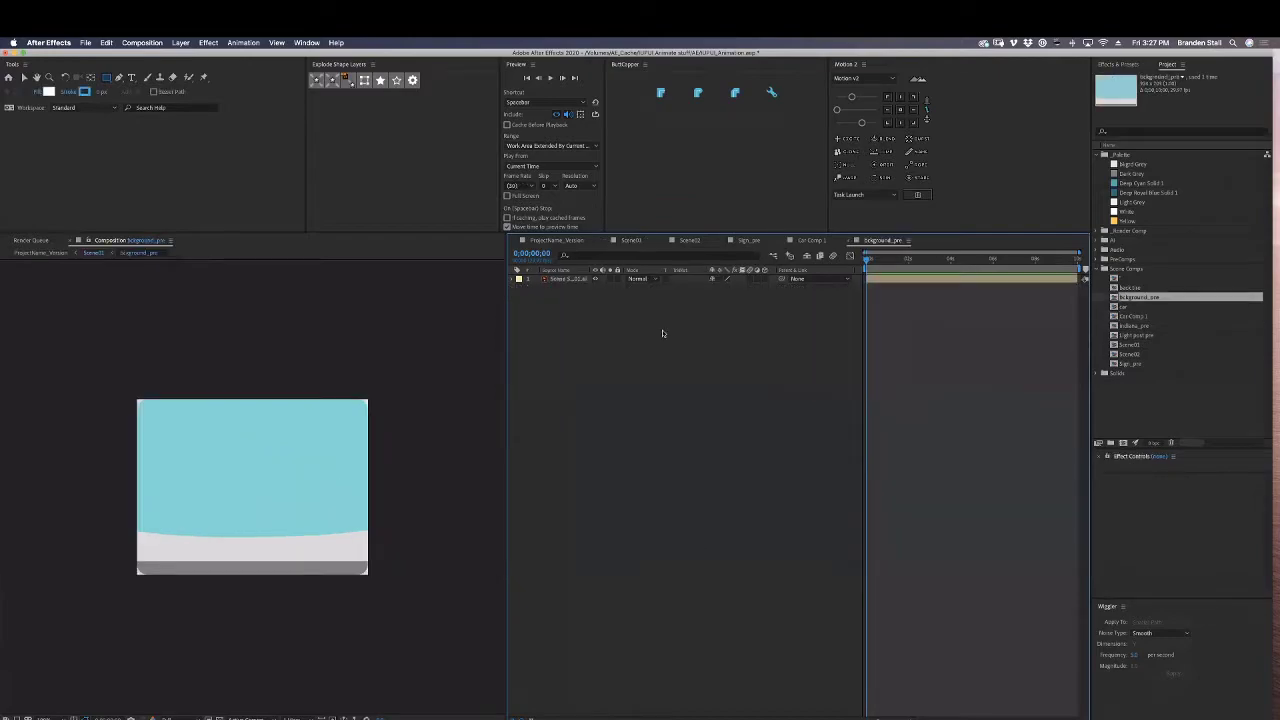
{"action": "left_click", "coordinate": [574, 280]}
{"action": "key", "text": "super+k"}
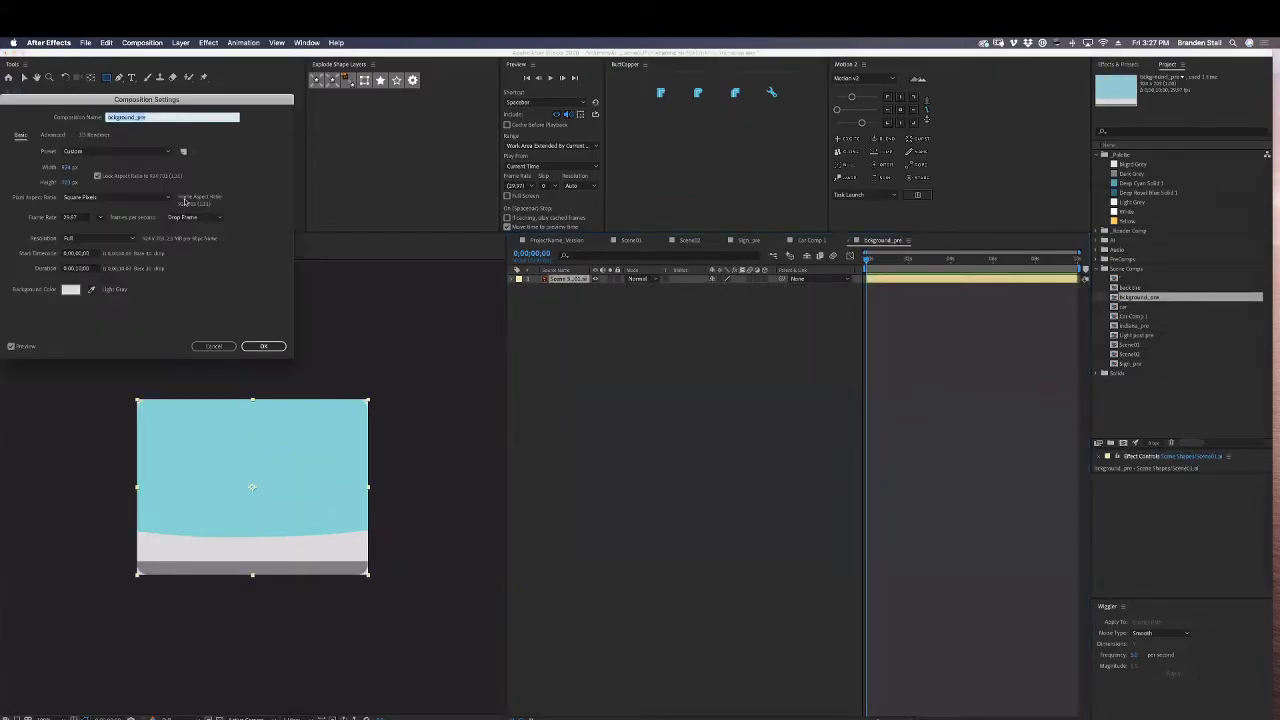
{"action": "left_click", "coordinate": [81, 168]}
{"action": "type", "text": "1920"}
{"action": "key", "text": "Tab"}
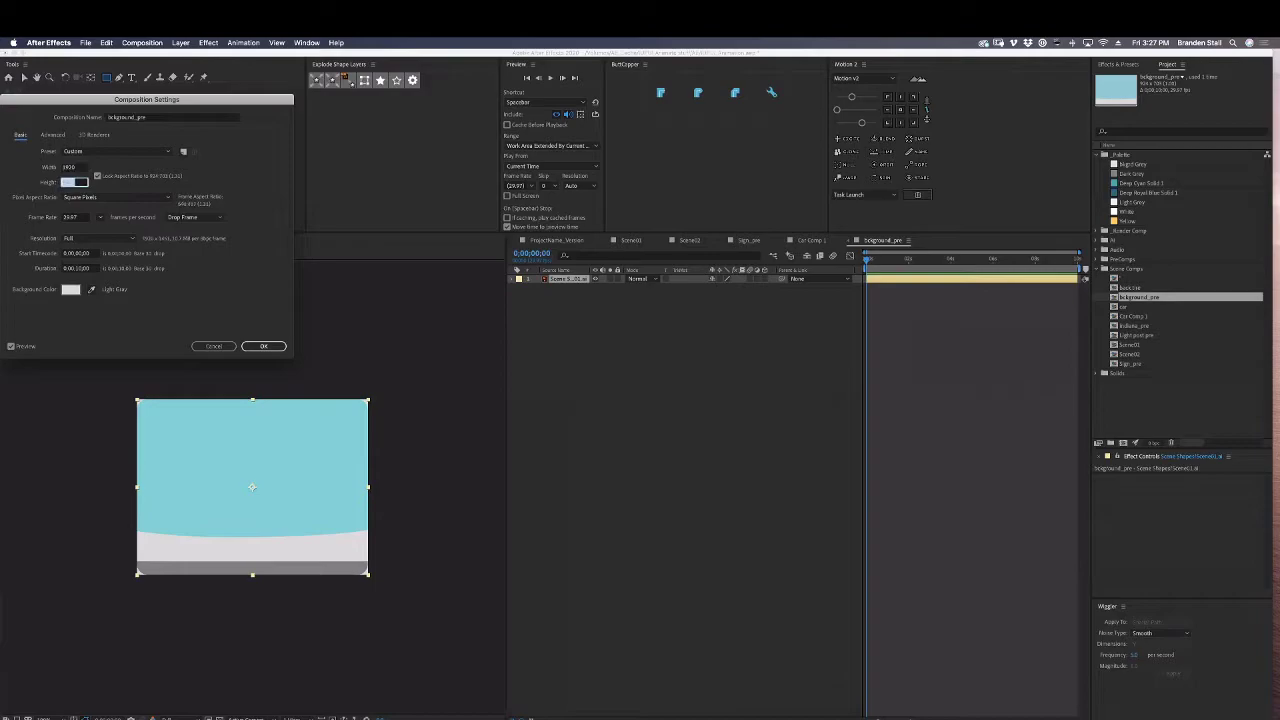
{"action": "key", "text": "Return"}
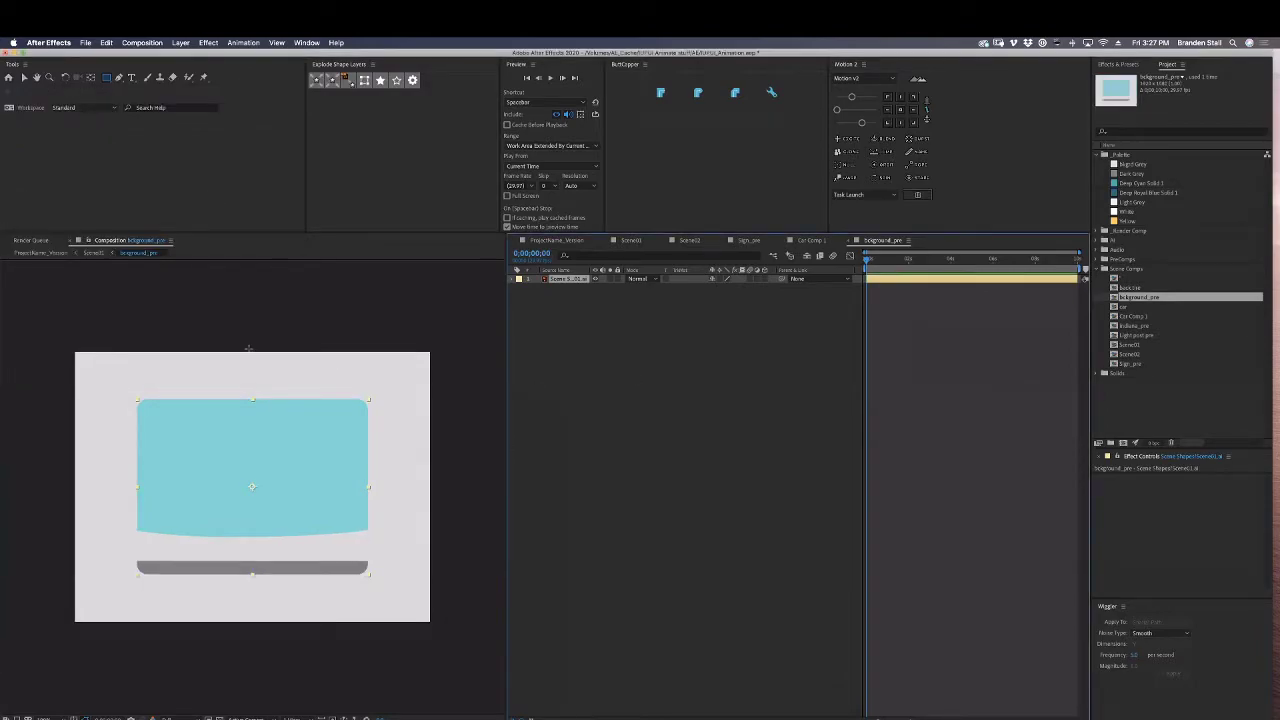
Unlock the aspect ratio of bckground_pre and set the composition's width to 1920 px.
{"action": "key", "text": "super+k"}
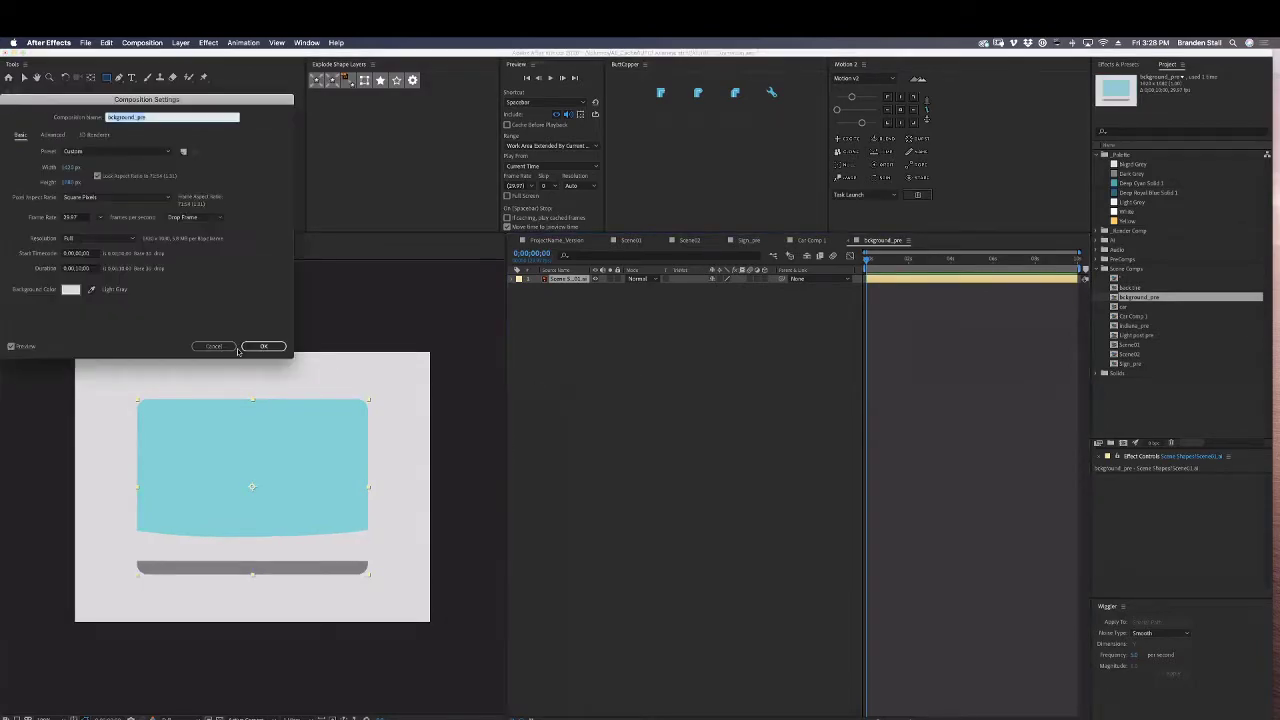
{"action": "left_click", "coordinate": [88, 167]}
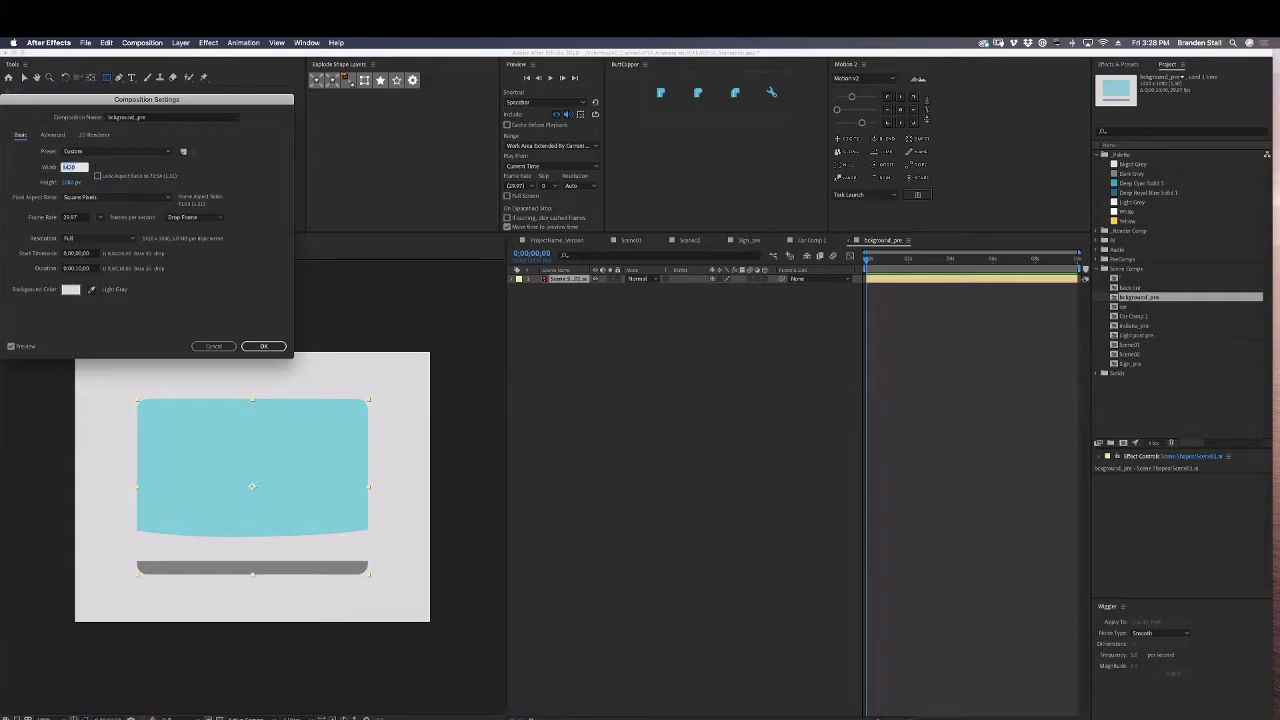
{"action": "type", "text": "1920"}
{"action": "key", "text": "Return"}
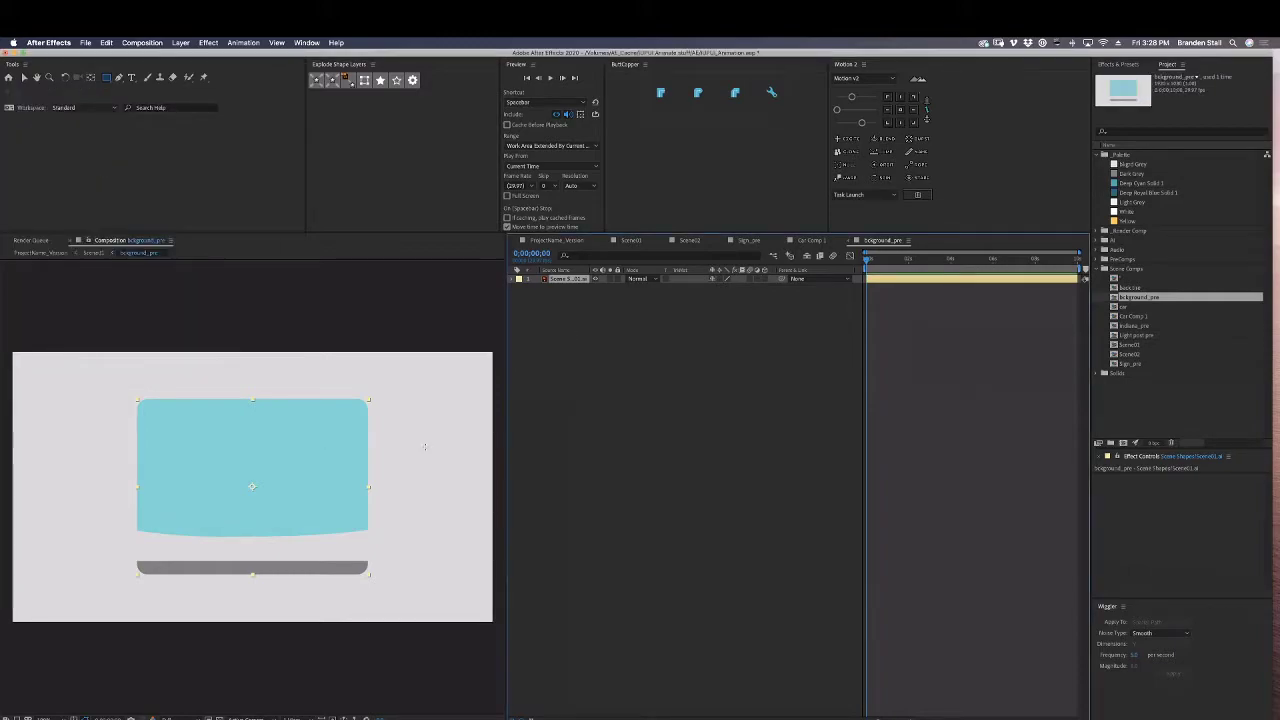
Convert the Scene Shapes Illustrator layer in bckground_pre to a shape layer and delete the original artwork layer.
{"action": "left_click", "coordinate": [631, 406]}
{"action": "left_click", "coordinate": [567, 280]}
{"action": "key", "text": "space"}
{"action": "left_click_drag", "start_coordinate": [363, 371], "coordinate": [360, 345]}
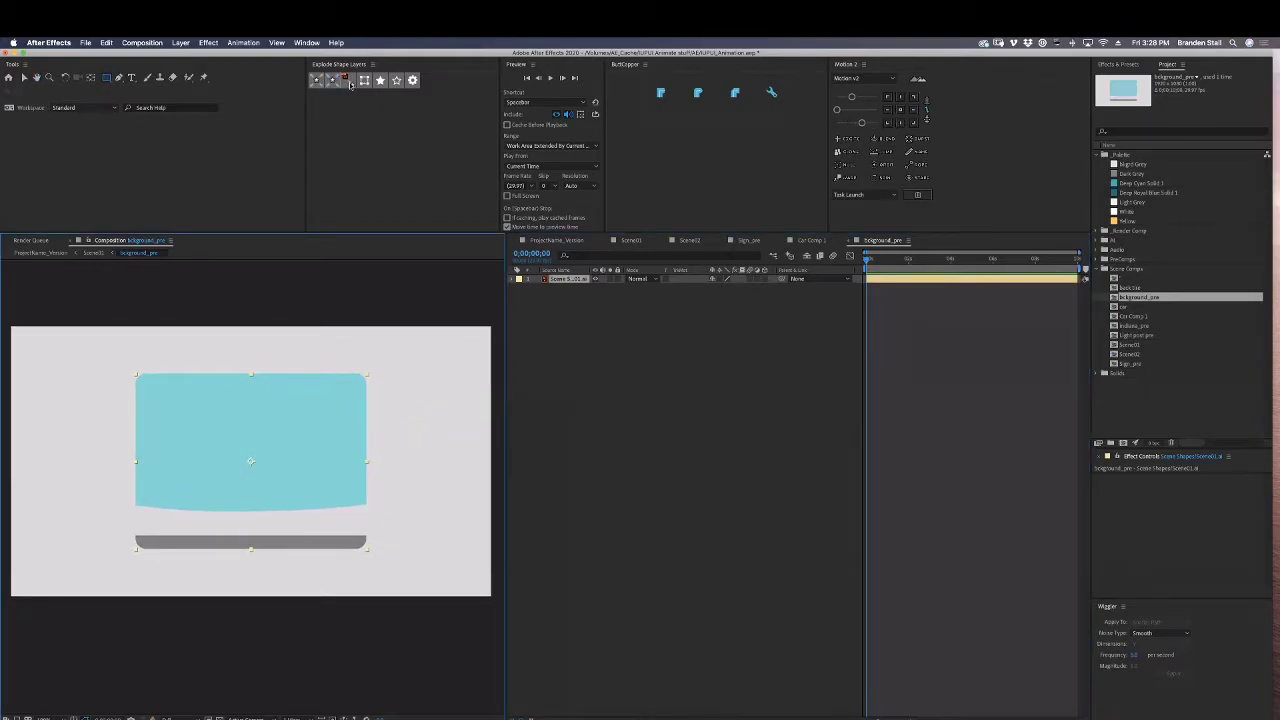
{"action": "left_click", "coordinate": [347, 81]}
{"action": "left_click", "coordinate": [548, 287]}
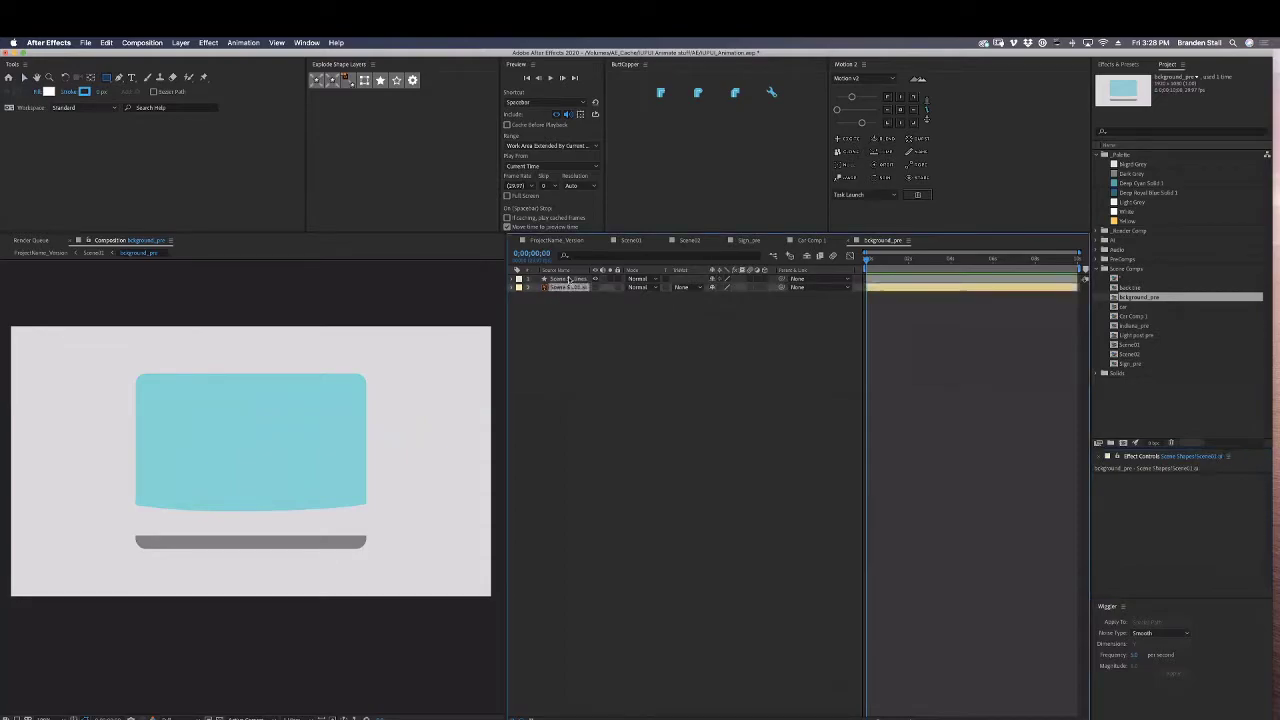
{"action": "key", "text": "Delete"}
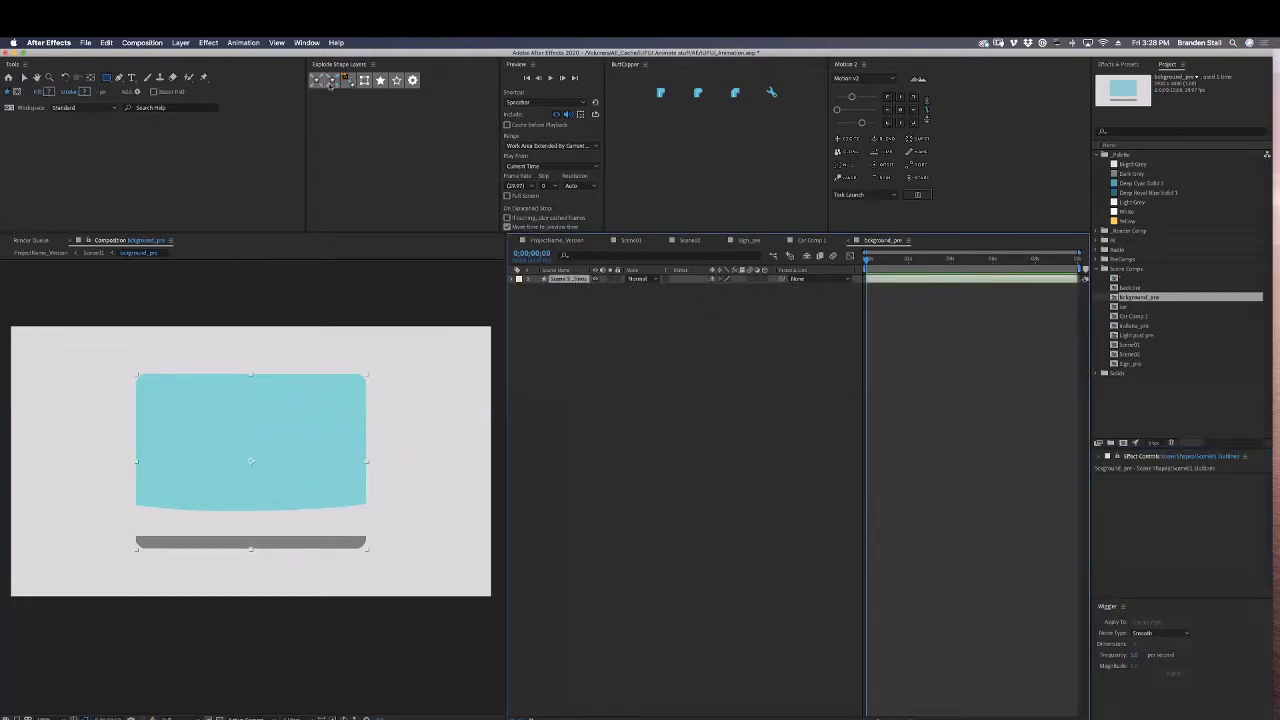
Explode the converted shape layer into a separate layer for each shape group and select the large cyan shape's layer.
{"action": "left_click", "coordinate": [333, 81]}
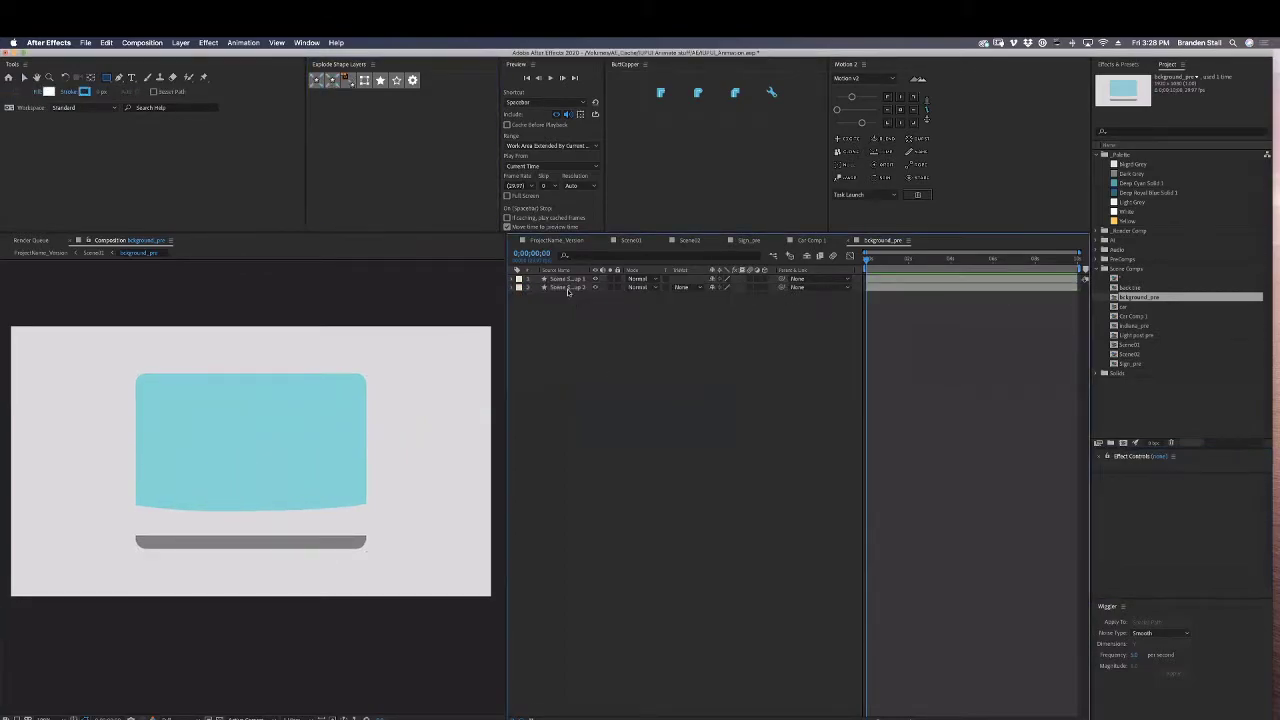
{"action": "scroll", "coordinate": [385, 430], "scroll_direction": "up", "scroll_amount": 3}
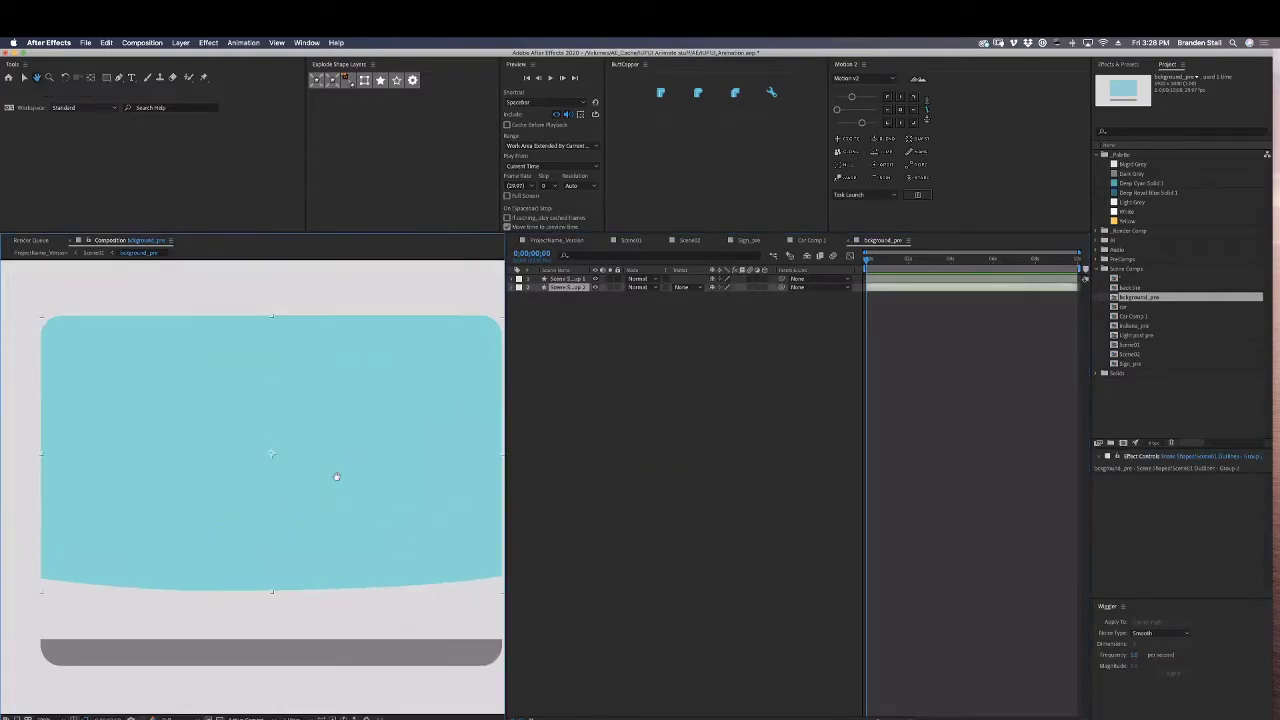
{"action": "scroll", "coordinate": [351, 489], "scroll_direction": "down", "scroll_amount": 1}
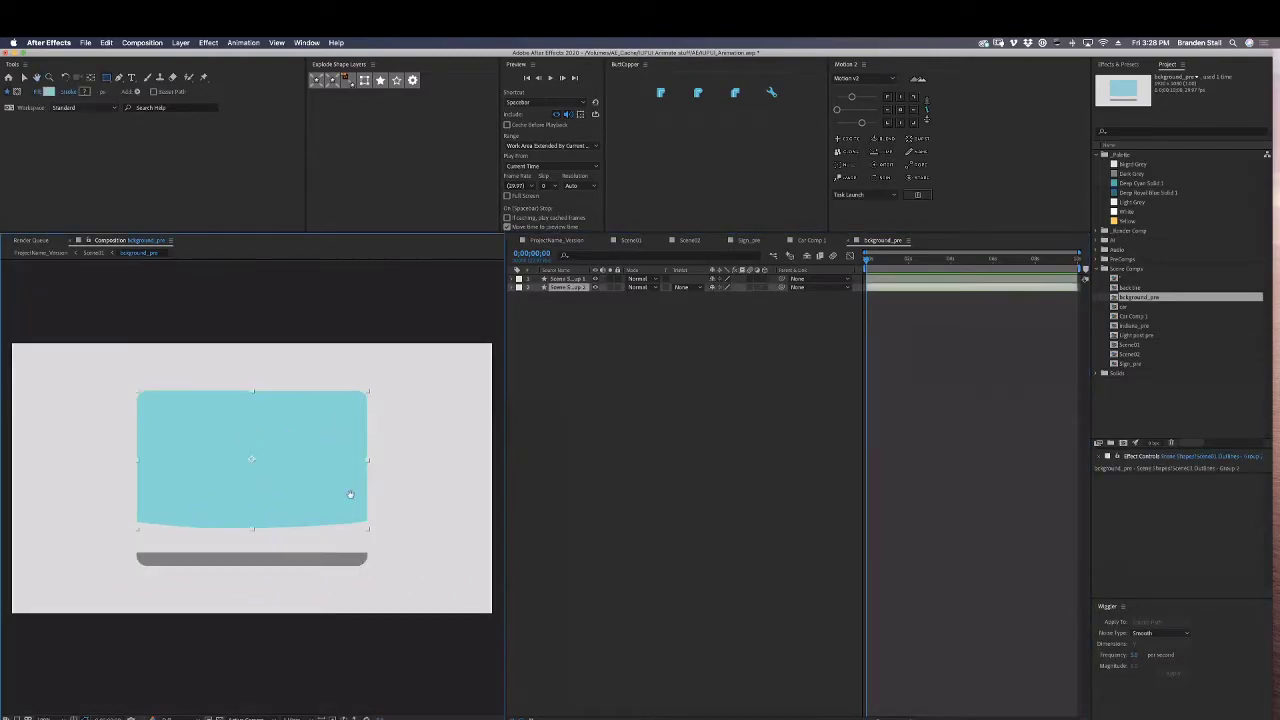
Draw a white rectangle that fully covers the cyan panel, as a new shape layer.
{"action": "left_click_drag", "start_coordinate": [351, 489], "coordinate": [369, 465]}
{"action": "key", "text": "q"}
{"action": "left_click", "coordinate": [655, 503]}
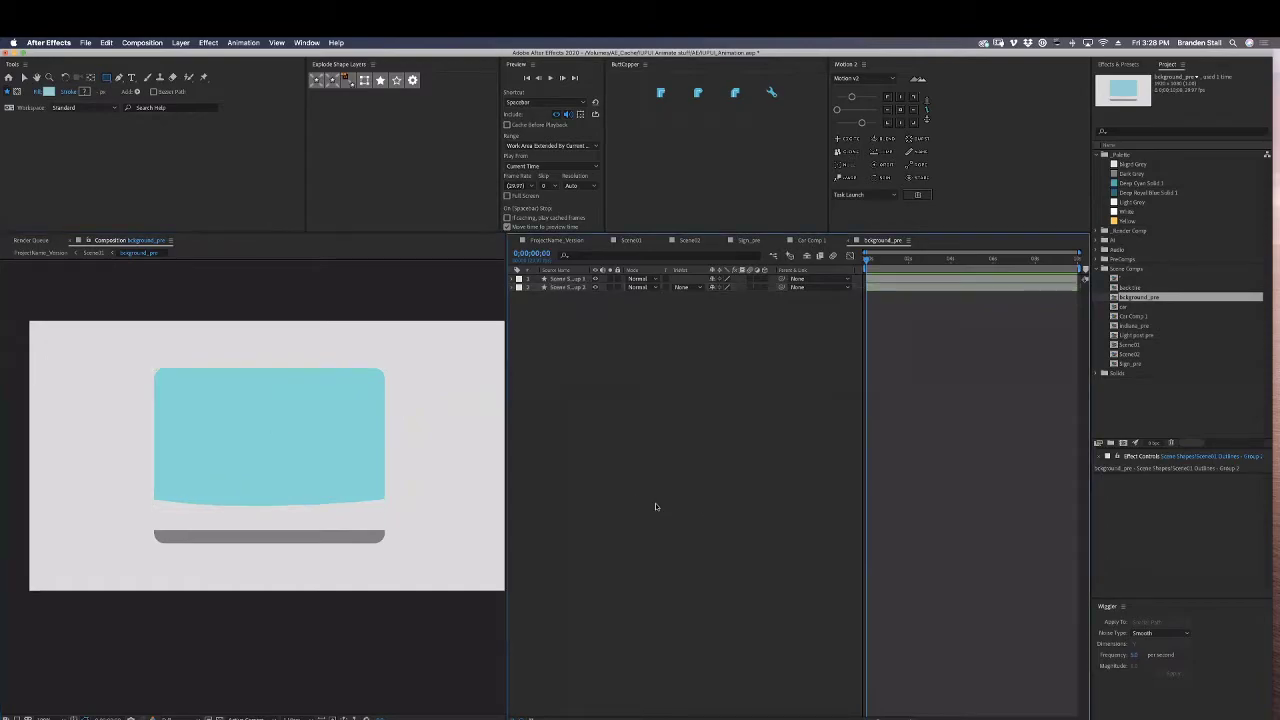
{"action": "left_click", "coordinate": [580, 278]}
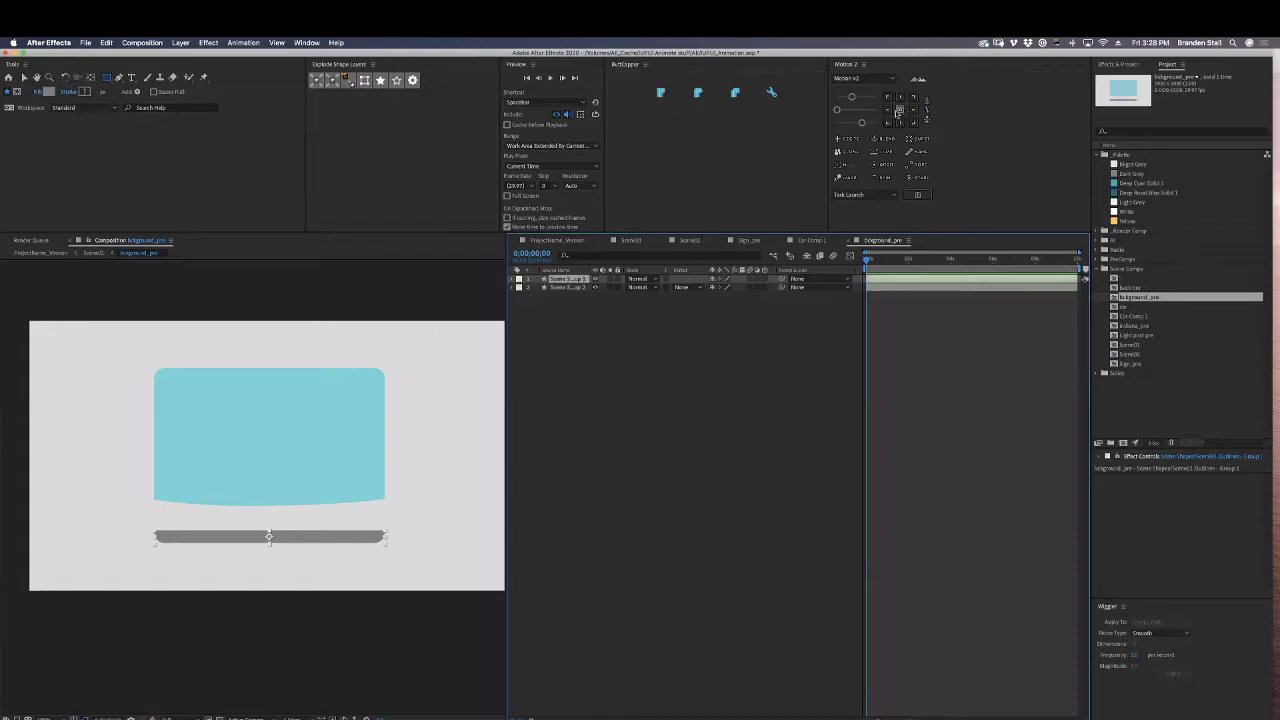
{"action": "left_click", "coordinate": [613, 342]}
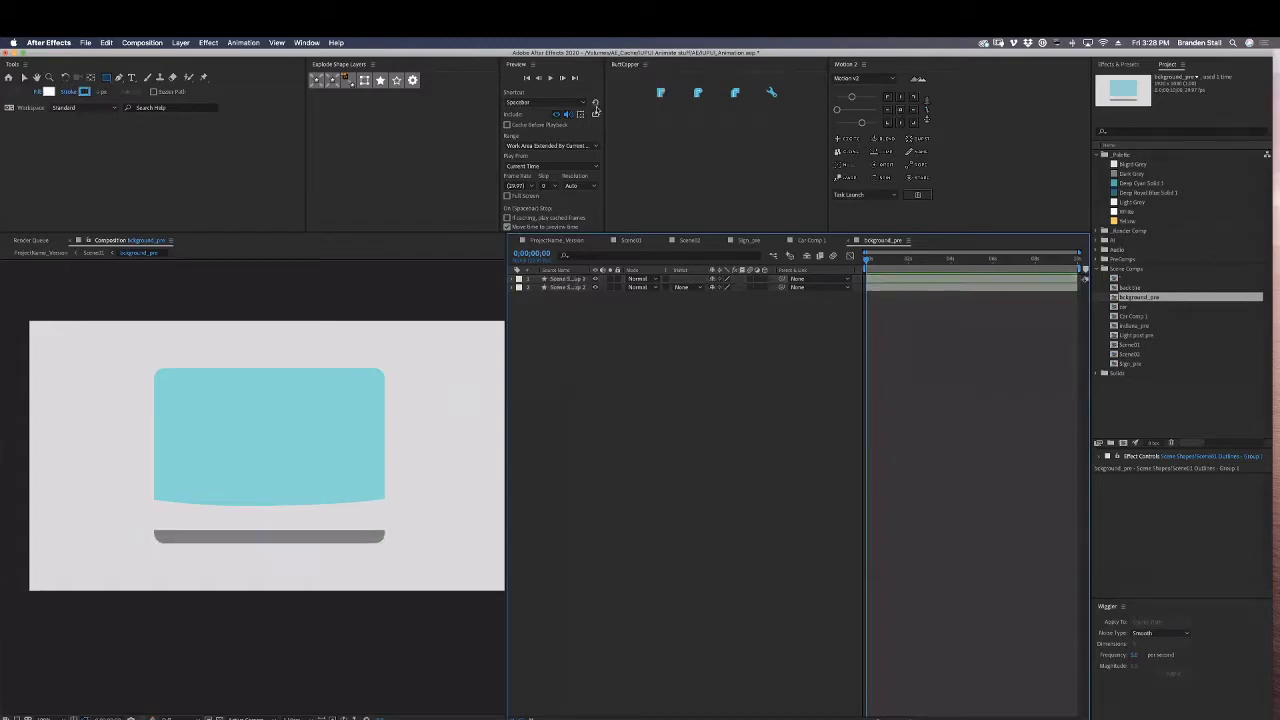
{"action": "left_click", "coordinate": [106, 79]}
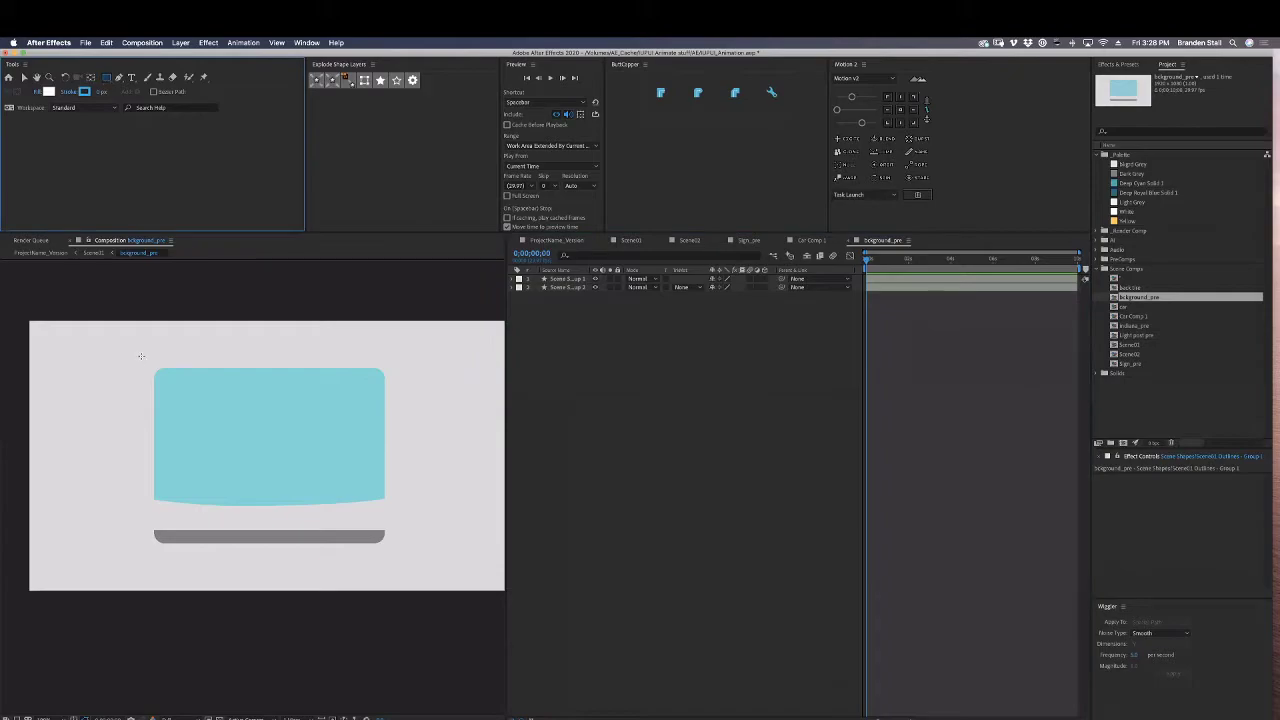
{"action": "left_click_drag", "start_coordinate": [140, 354], "coordinate": [402, 514]}
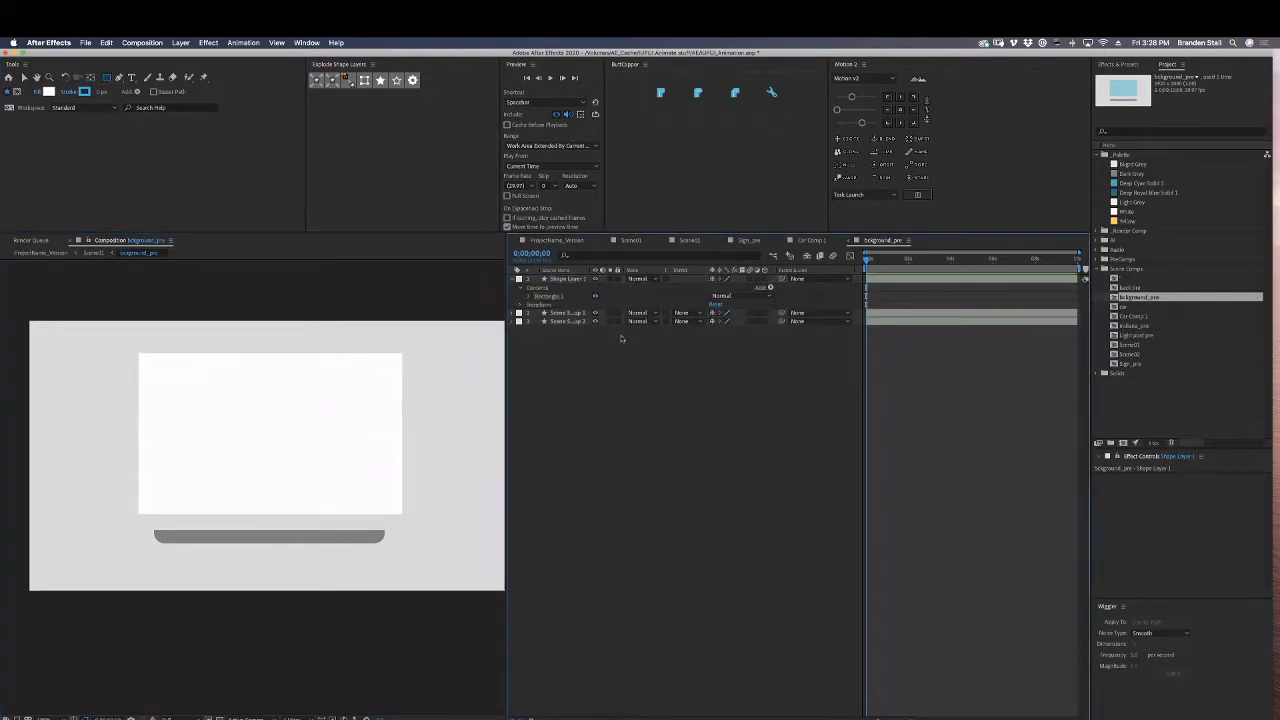
Set the grey bar layer's track matte to Alpha Matte "Shape Layer 1".
{"action": "left_click", "coordinate": [568, 313]}
{"action": "left_click", "coordinate": [695, 314]}
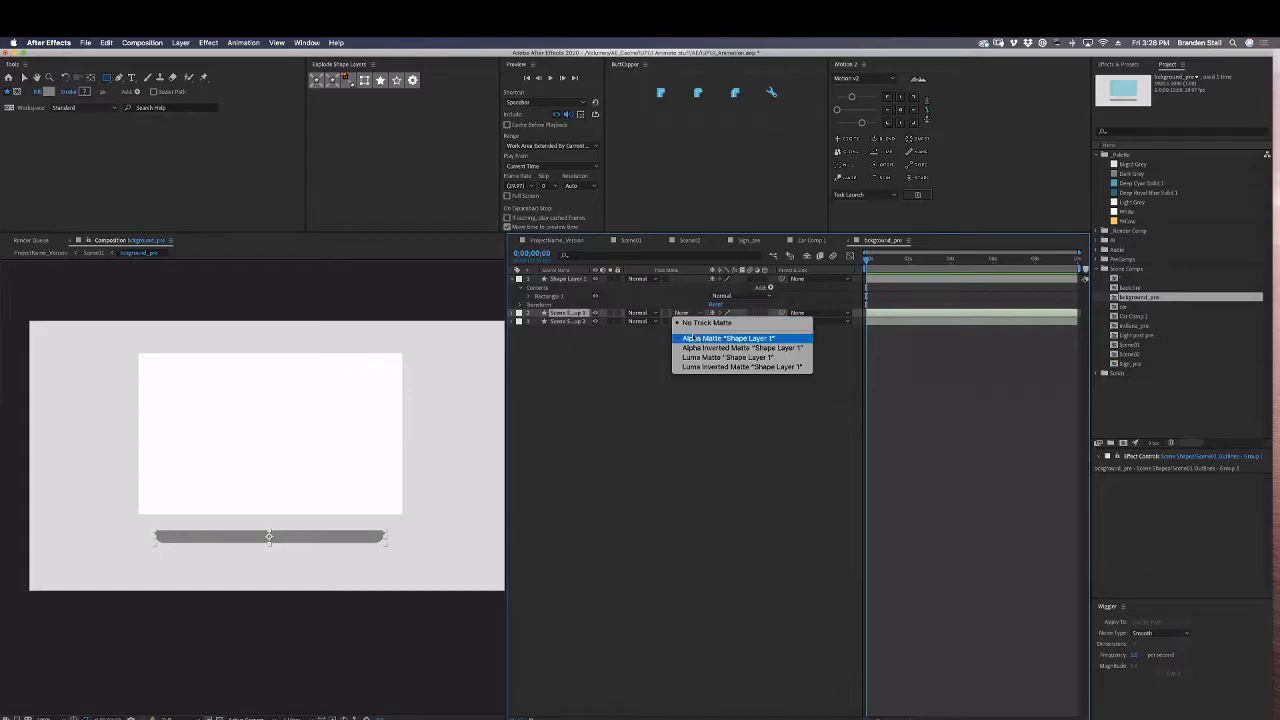
{"action": "left_click", "coordinate": [705, 338]}
Try to animate the matte rectangle's position with keyframes, moving it down at the start of the composition.
{"action": "left_click", "coordinate": [563, 280]}
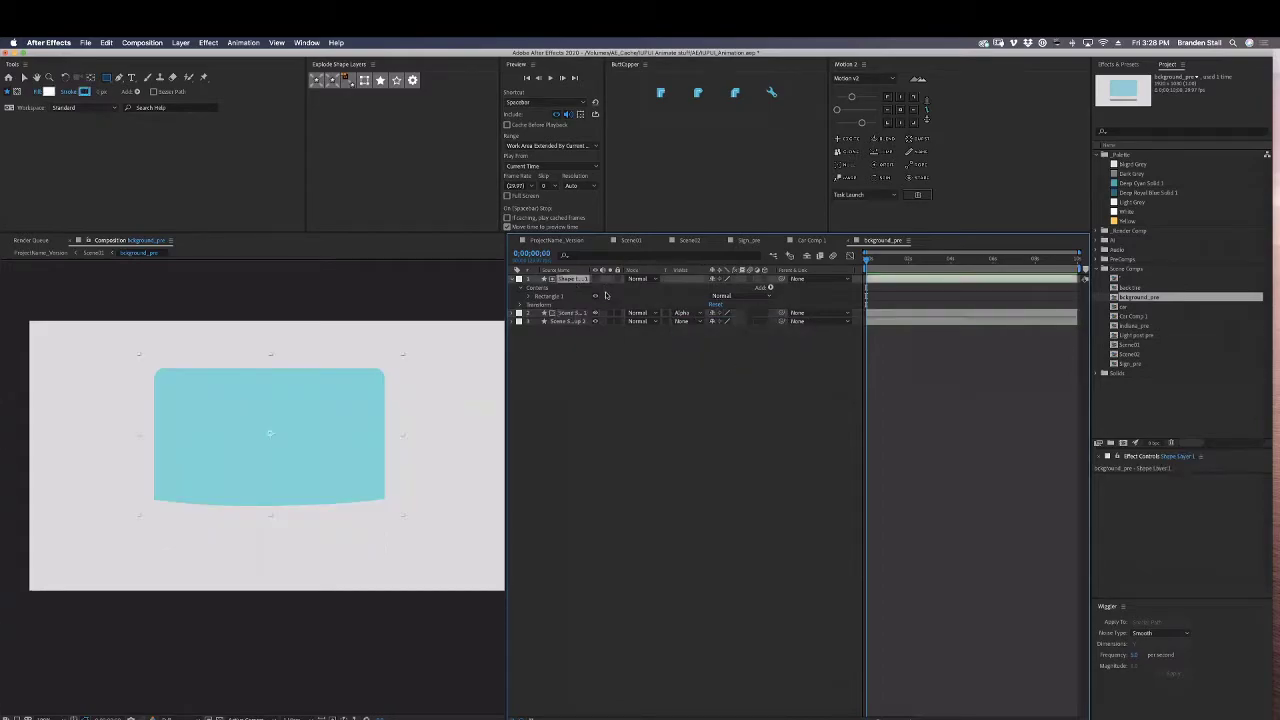
{"action": "key", "text": "p"}
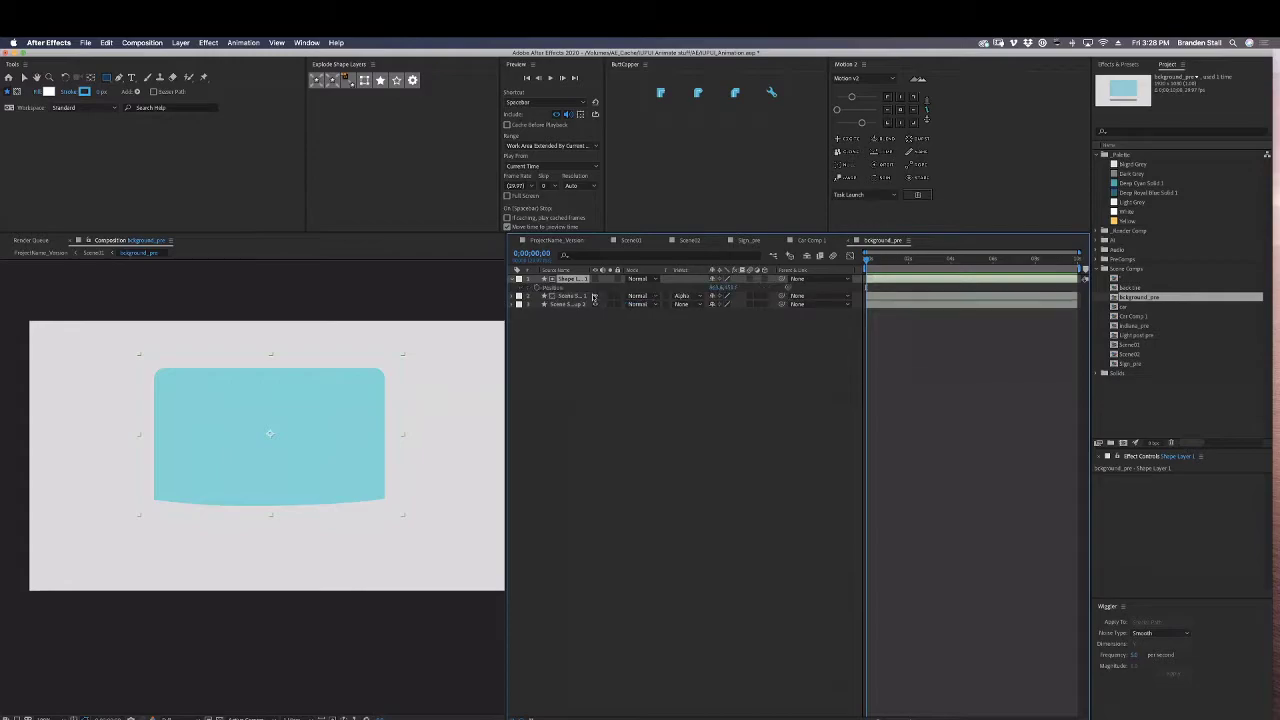
{"action": "left_click", "coordinate": [538, 288]}
{"action": "key", "text": "space"}
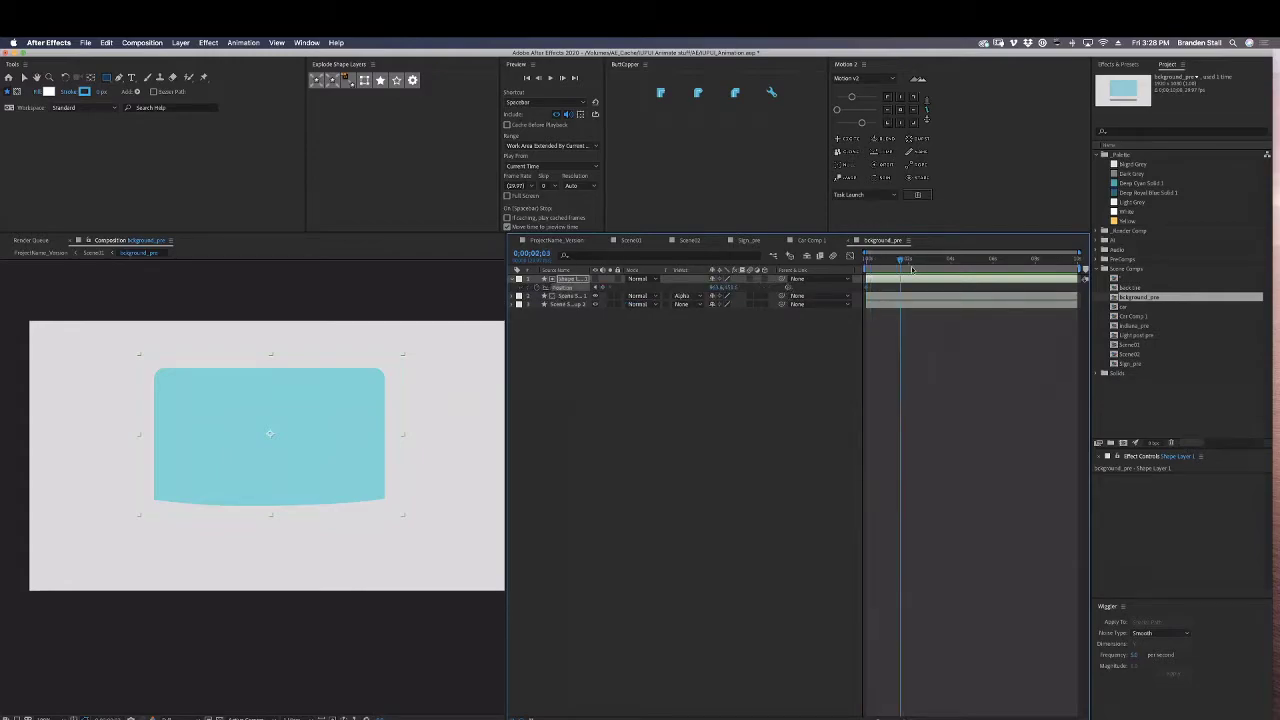
{"action": "left_click_drag", "start_coordinate": [867, 288], "coordinate": [853, 264]}
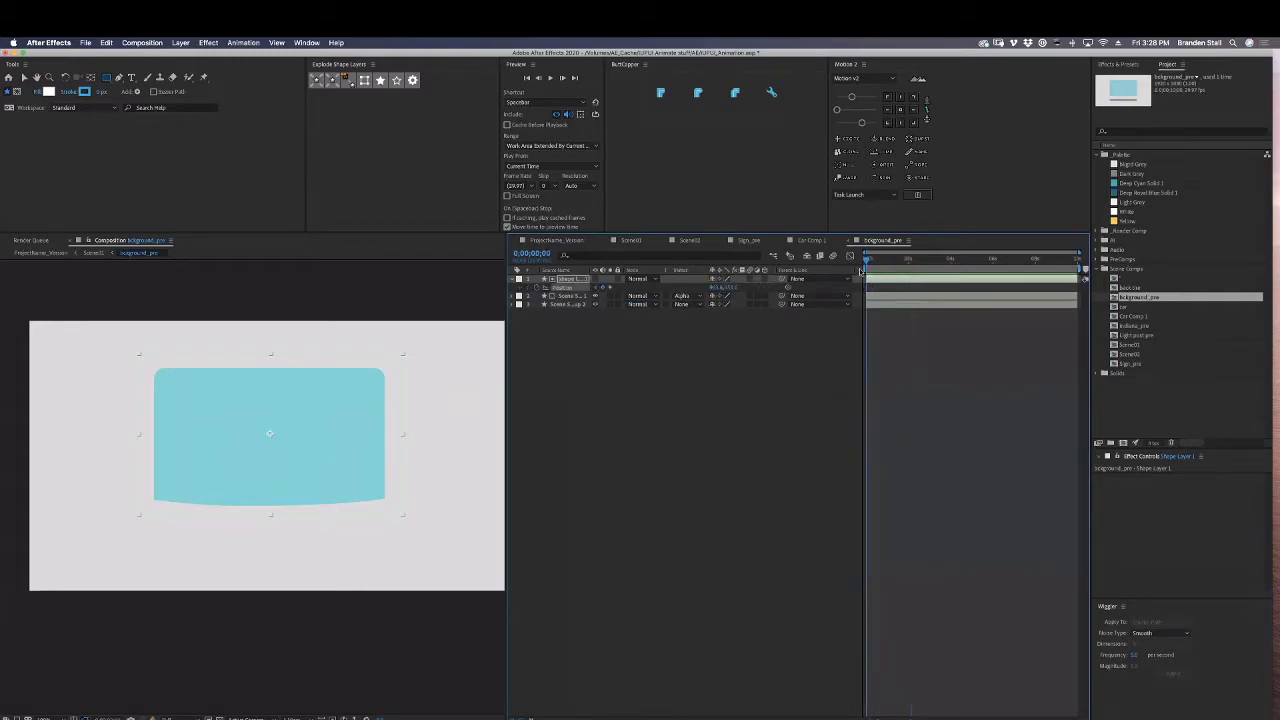
{"action": "key", "text": "v"}
{"action": "left_click_drag", "start_coordinate": [311, 424], "coordinate": [315, 587]}
{"action": "key", "text": "super+z"}
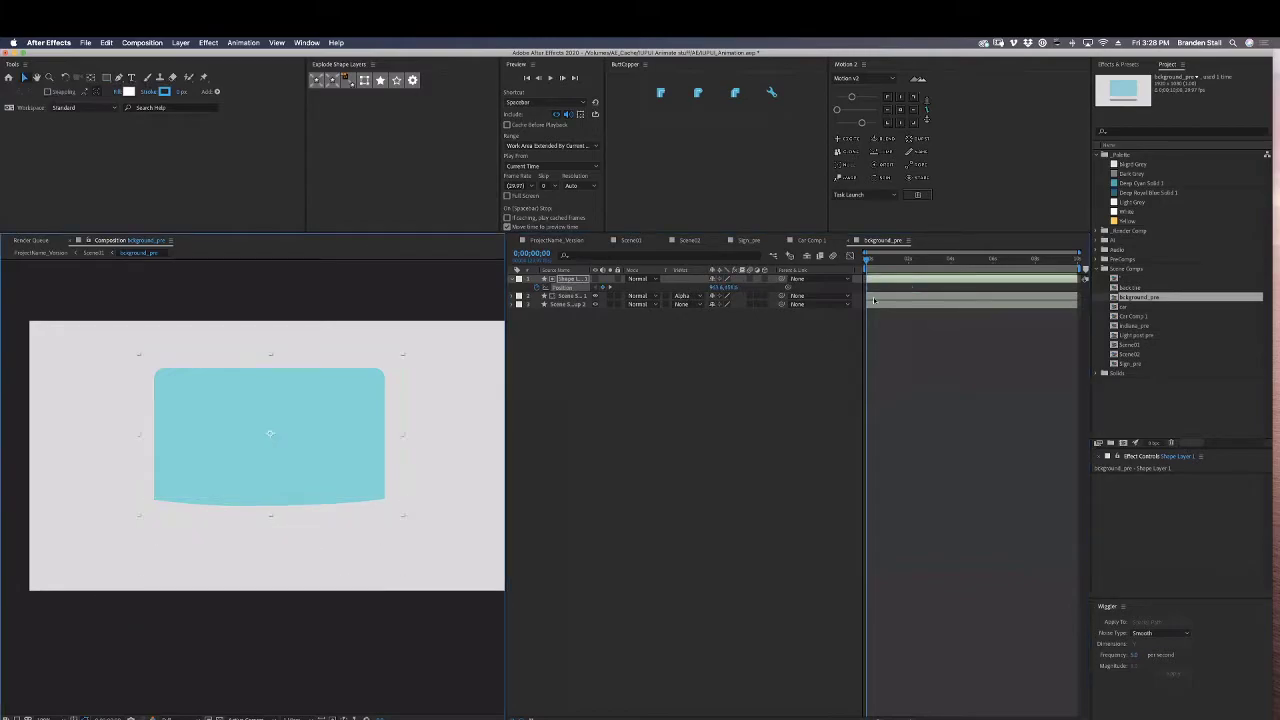
Try to animate the grey bar's position with keyframes, offsetting its starting Y value by +150.
{"action": "left_click", "coordinate": [880, 296]}
{"action": "key", "text": "p"}
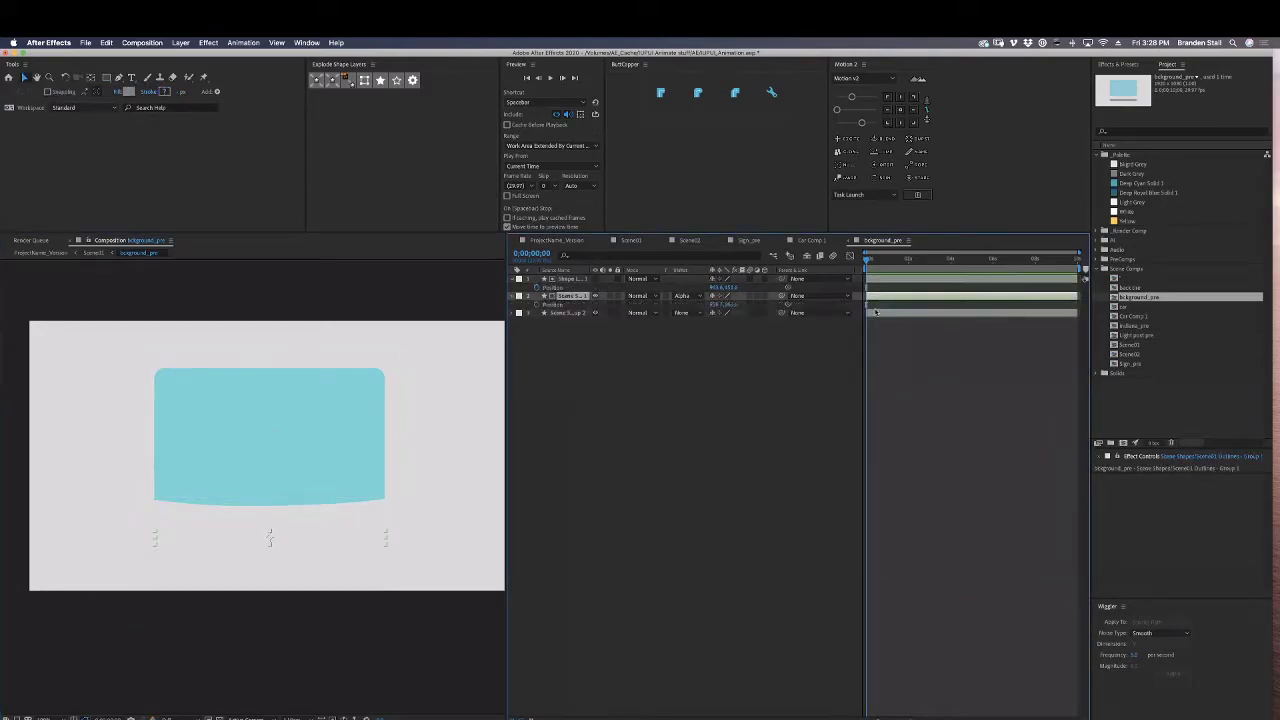
{"action": "left_click", "coordinate": [538, 304]}
{"action": "left_click_drag", "start_coordinate": [893, 308], "coordinate": [906, 308]}
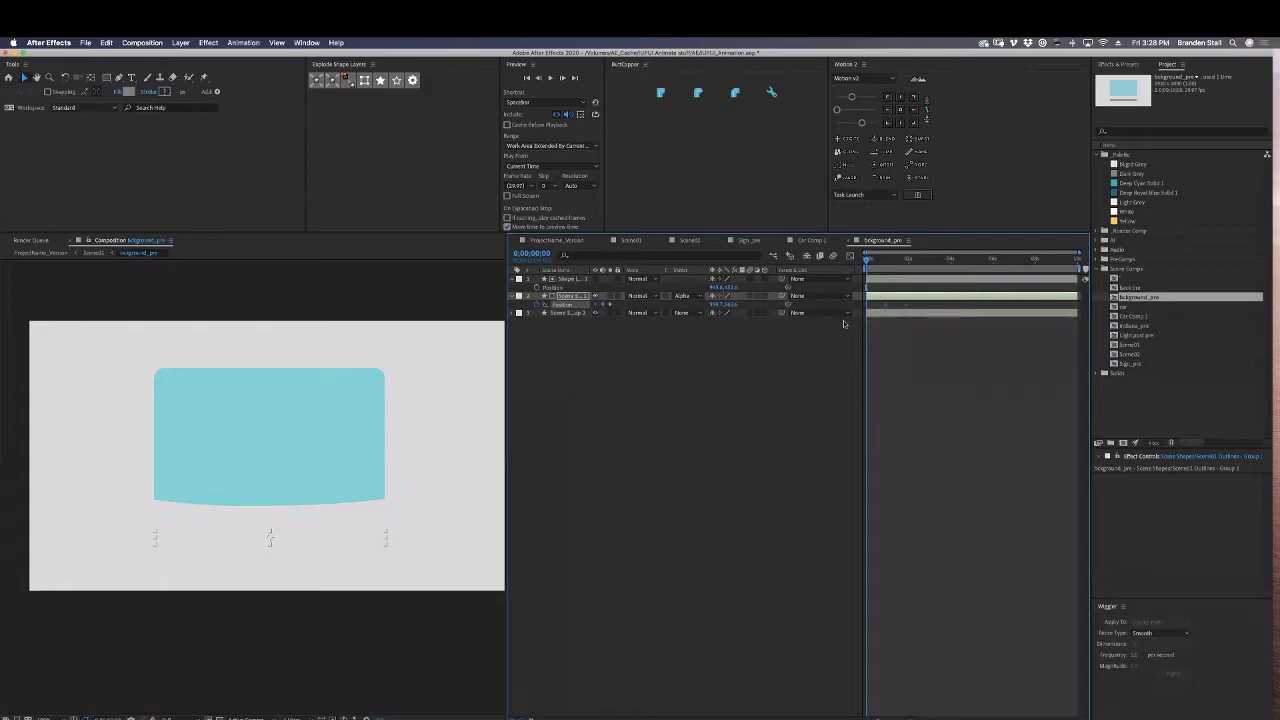
{"action": "left_click", "coordinate": [735, 305]}
{"action": "key", "text": "Right"}
{"action": "type", "text": "+150"}
{"action": "key", "text": "Return"}
{"action": "key", "text": "super+z"}
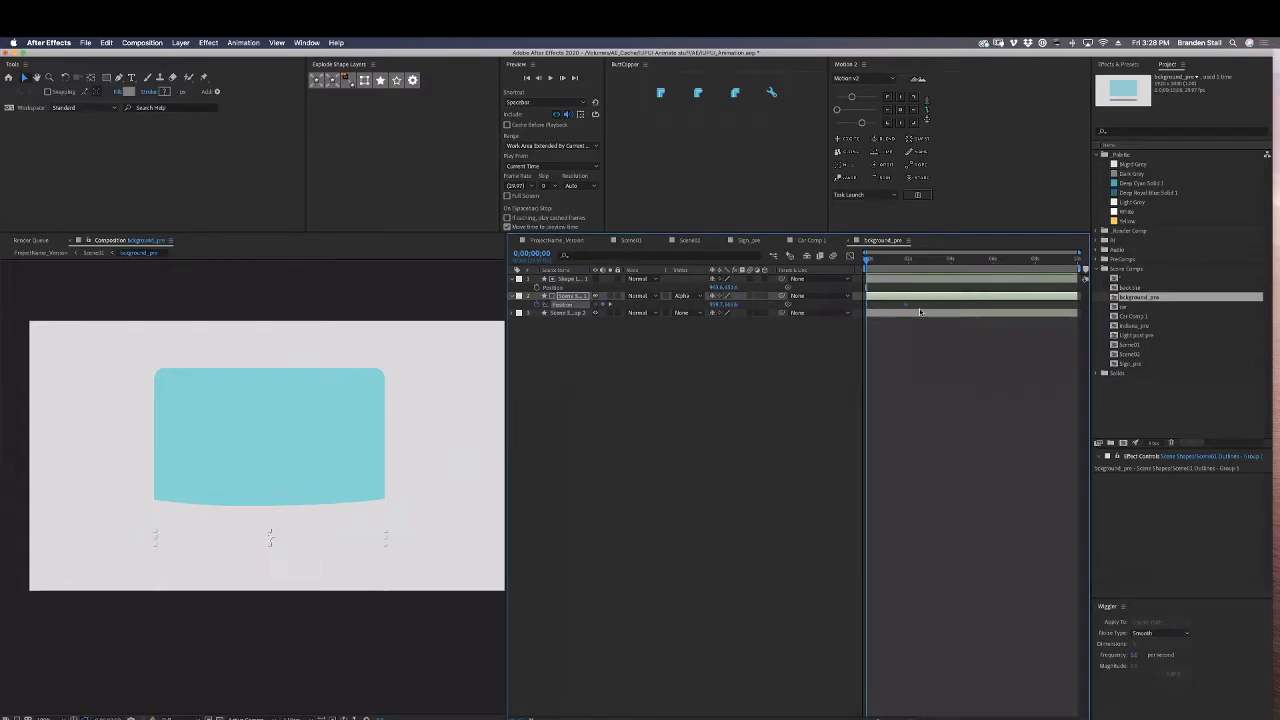
Move the cyan panel's layer directly beneath the white rectangle and set its track matte to Alpha Matte "Shape Layer 1".
{"action": "left_click_drag", "start_coordinate": [560, 313], "coordinate": [575, 295]}
{"action": "left_click", "coordinate": [688, 305]}
{"action": "left_click", "coordinate": [695, 310]}
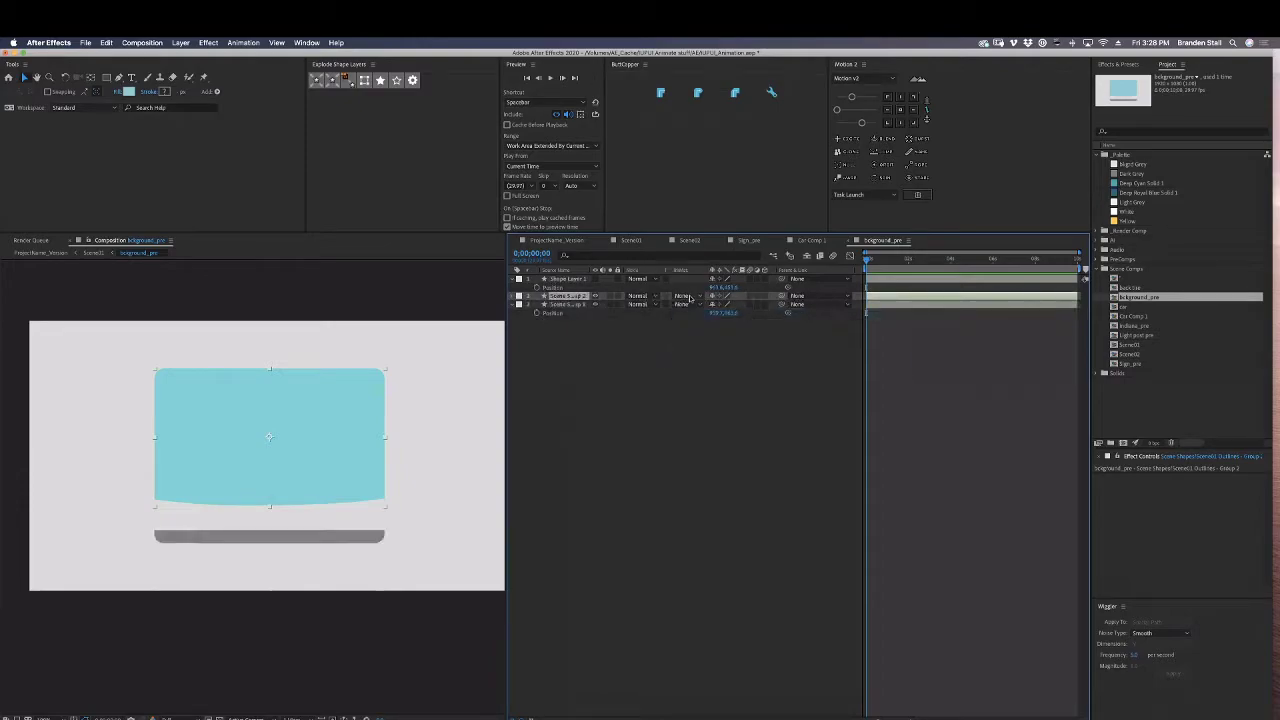
{"action": "left_click", "coordinate": [688, 297]}
{"action": "left_click", "coordinate": [690, 321]}
Keyframe the cyan panel's position so it starts below its matte at frame 0 and rises into its original place.
{"action": "key", "text": "p"}
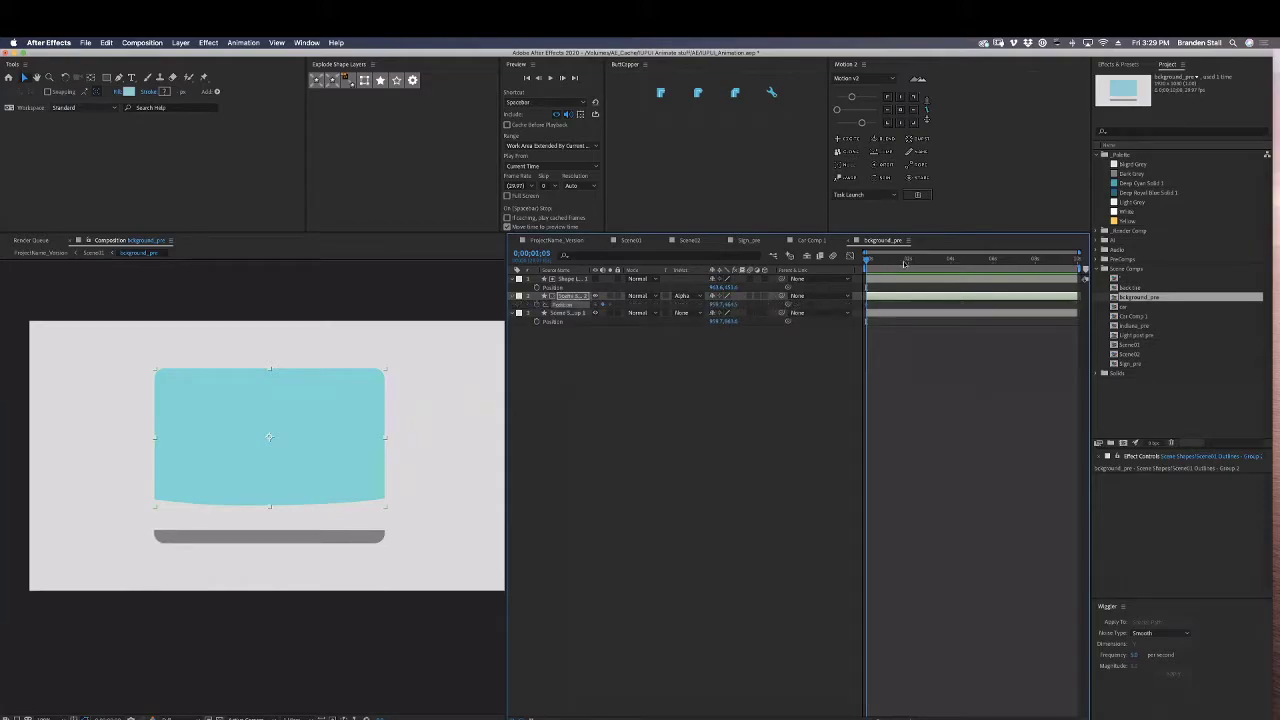
{"action": "left_click", "coordinate": [907, 260]}
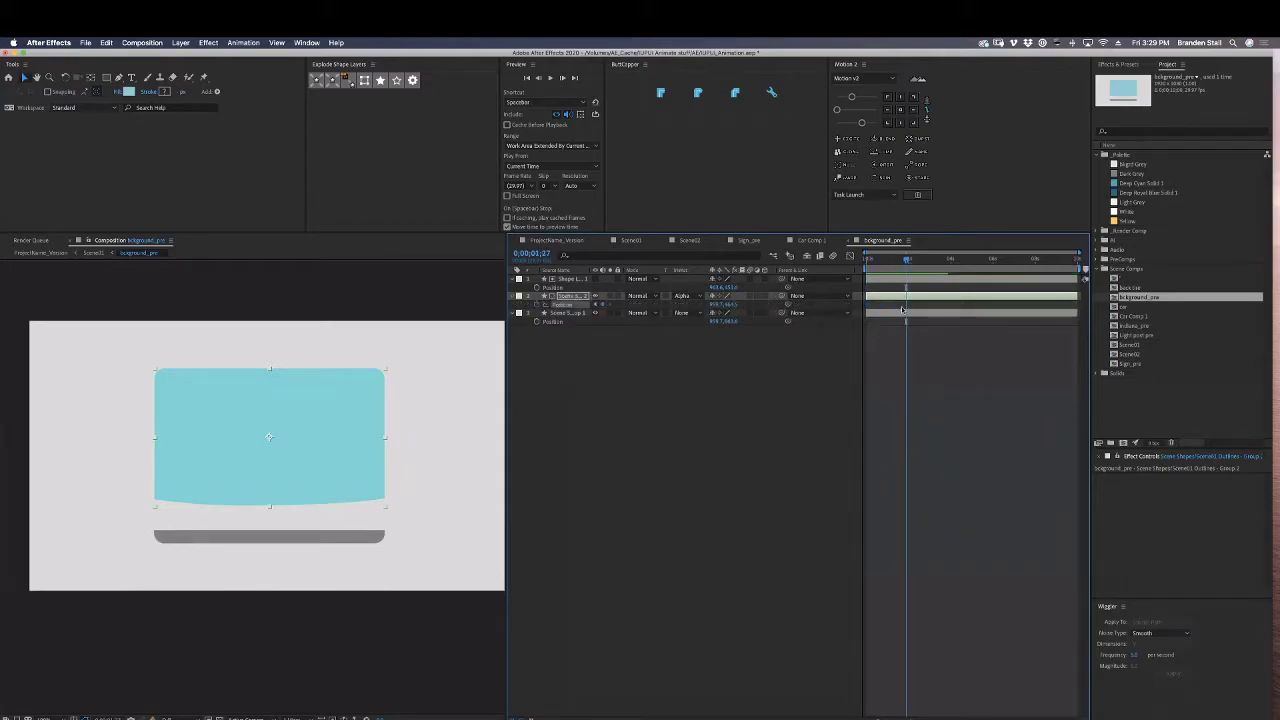
{"action": "left_click_drag", "start_coordinate": [875, 260], "coordinate": [852, 270]}
{"action": "left_click_drag", "start_coordinate": [369, 436], "coordinate": [369, 594]}
Apply Motion 2's Excite to the panel's position keyframes, with Overshoot set to 5 and Friction to 50.
{"action": "left_click", "coordinate": [895, 307]}
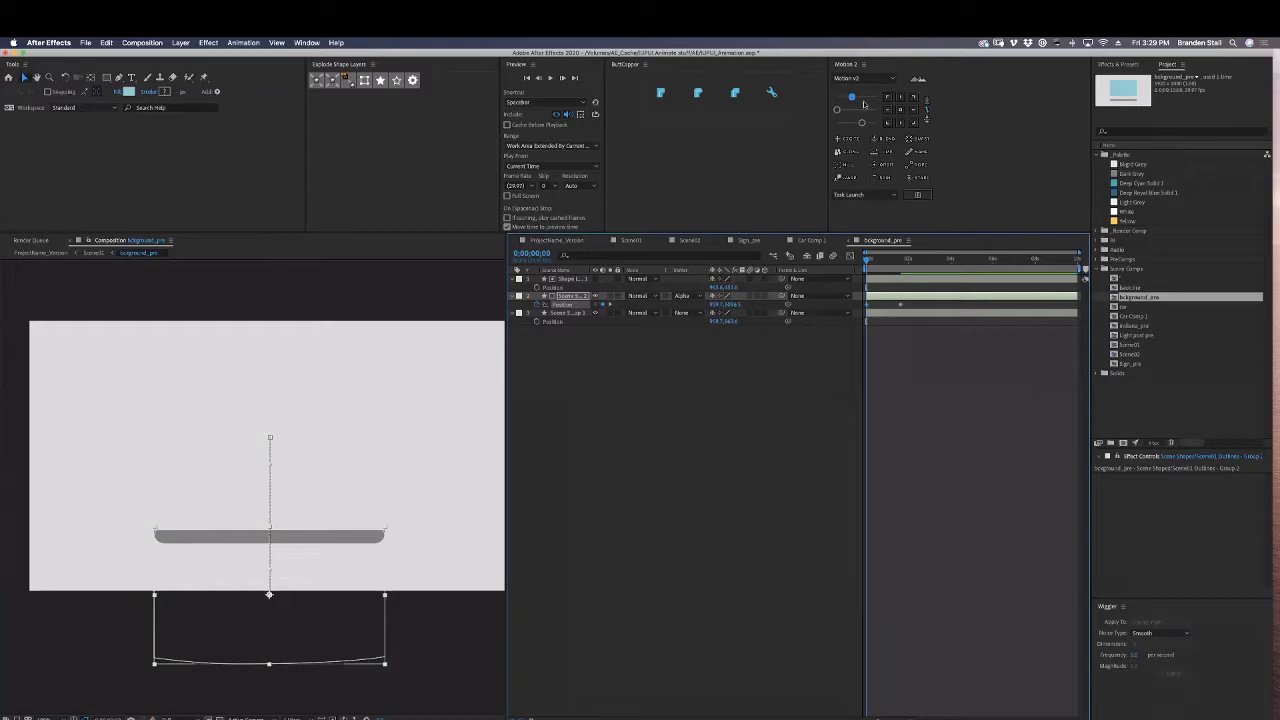
{"action": "left_click", "coordinate": [846, 138]}
{"action": "left_click", "coordinate": [1198, 486]}
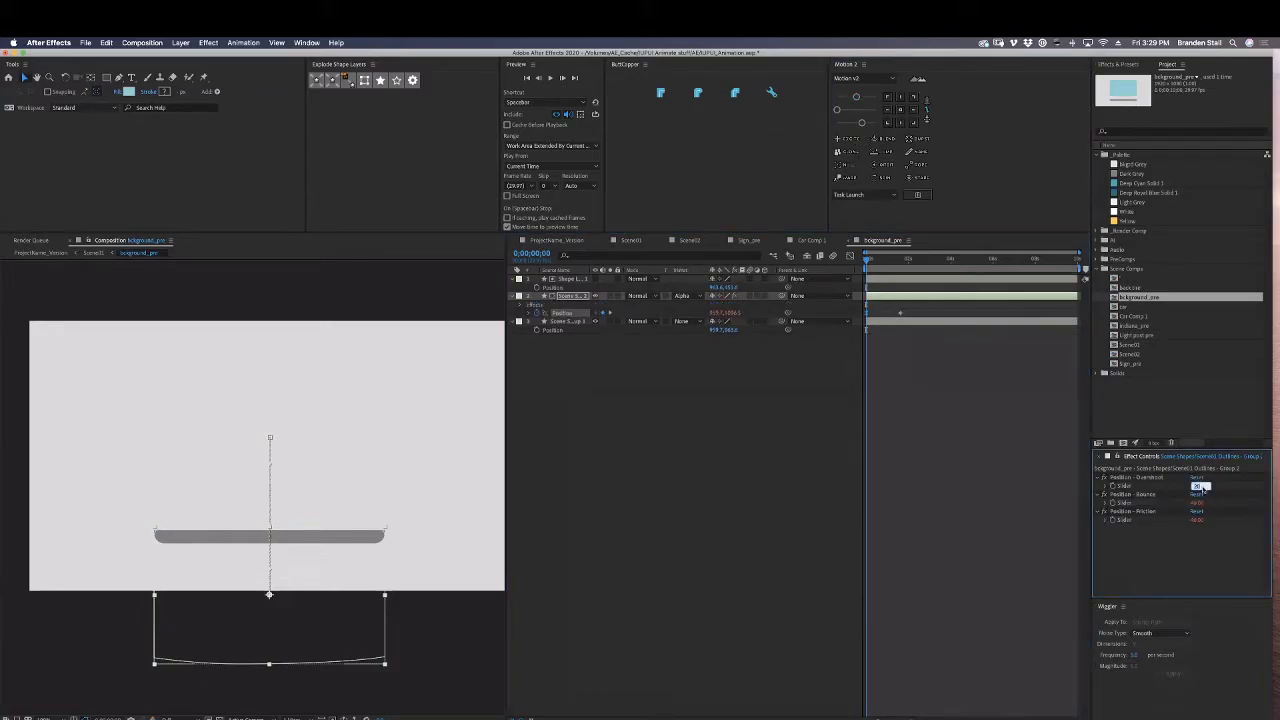
{"action": "type", "text": "5"}
{"action": "key", "text": "Tab"}
{"action": "key", "text": "Tab"}
{"action": "type", "text": "50"}
{"action": "key", "text": "Return"}
Move the cyan panel's ending position keyframe earlier to 0;00;01;03 and preview the animation.
{"action": "left_click", "coordinate": [950, 372]}
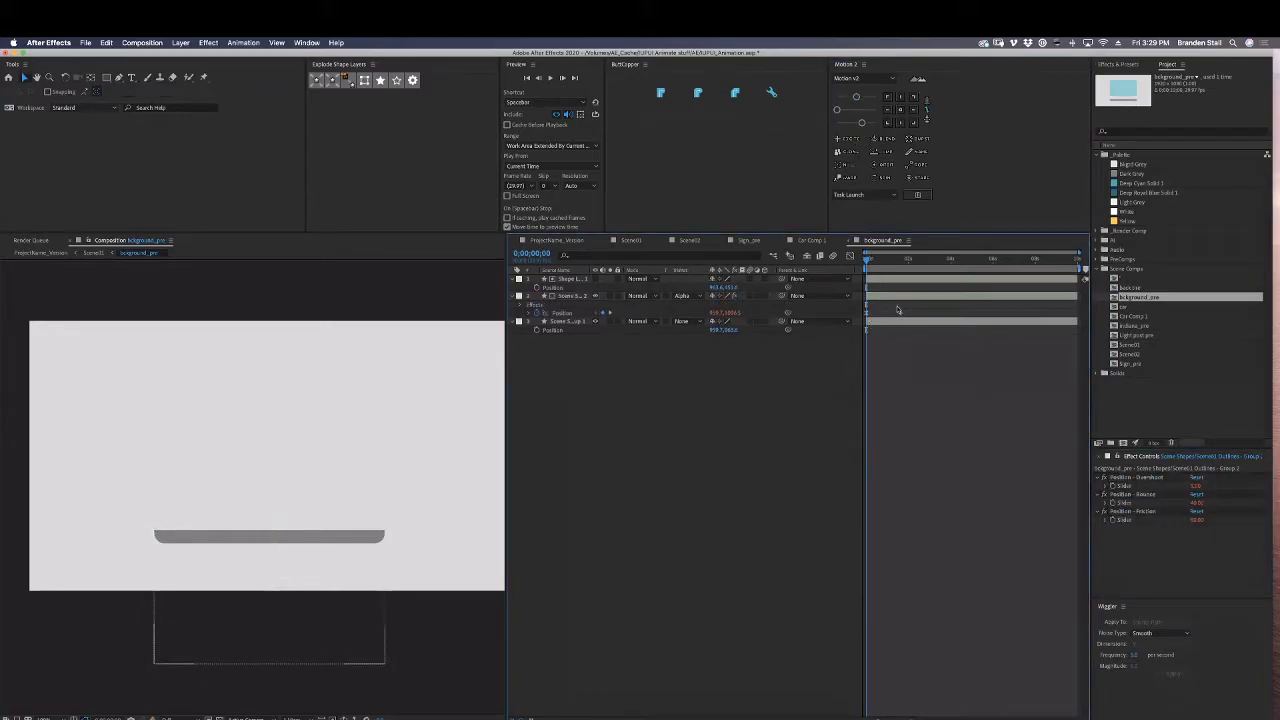
{"action": "left_click", "coordinate": [897, 296]}
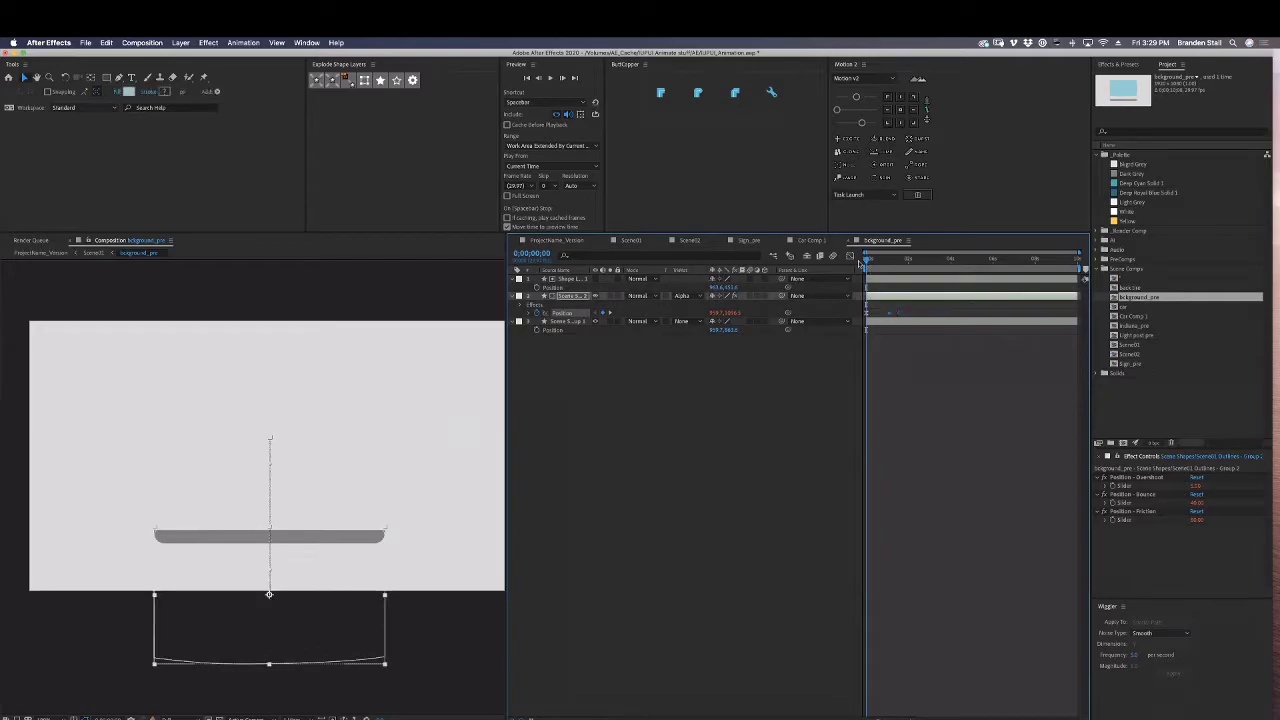
{"action": "key", "text": "space"}
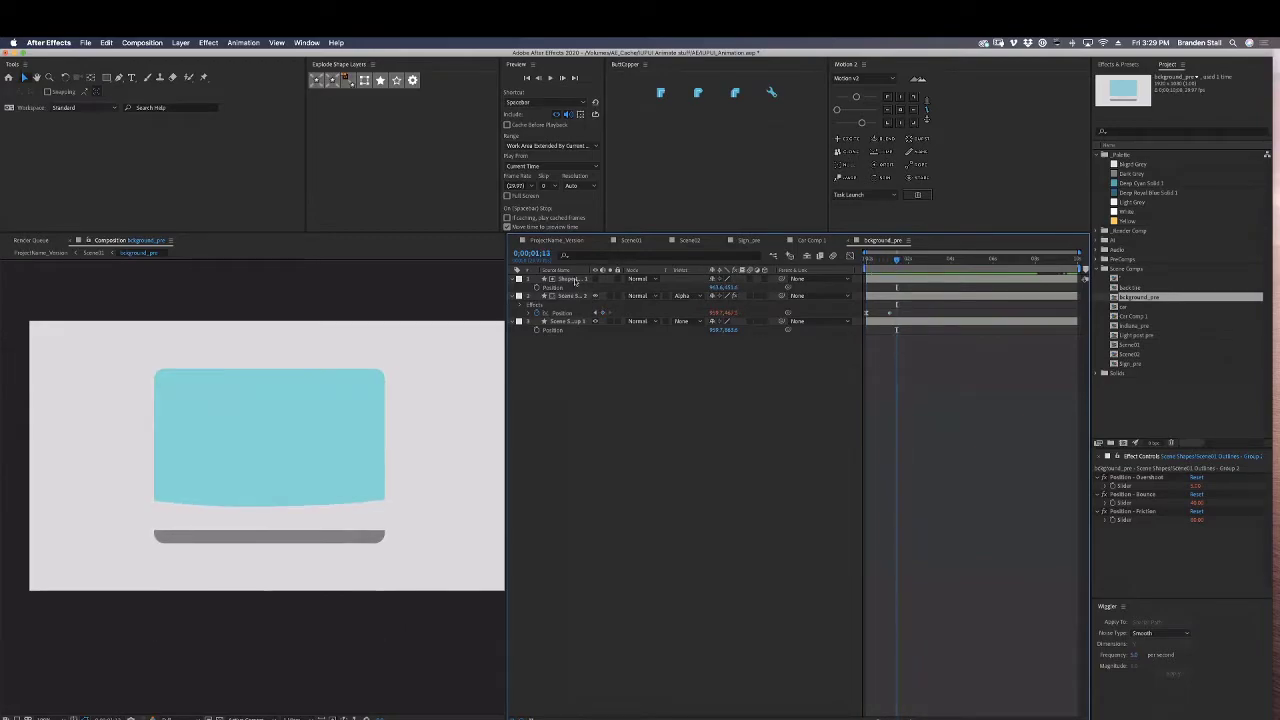
Duplicate the matte rectangle layer and place the copy directly above the grey bar's layer.
{"action": "left_click", "coordinate": [575, 280]}
{"action": "key", "text": "super+d"}
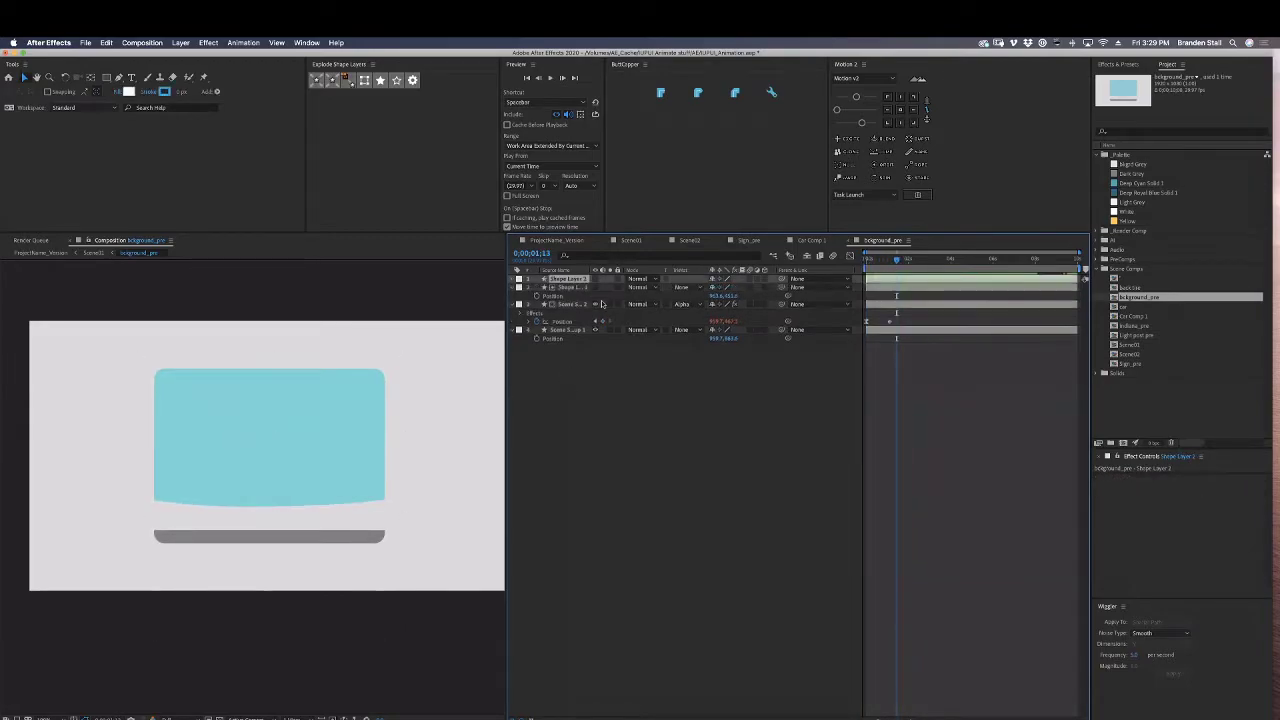
{"action": "left_click_drag", "start_coordinate": [576, 280], "coordinate": [572, 327]}
{"action": "left_click", "coordinate": [571, 331]}
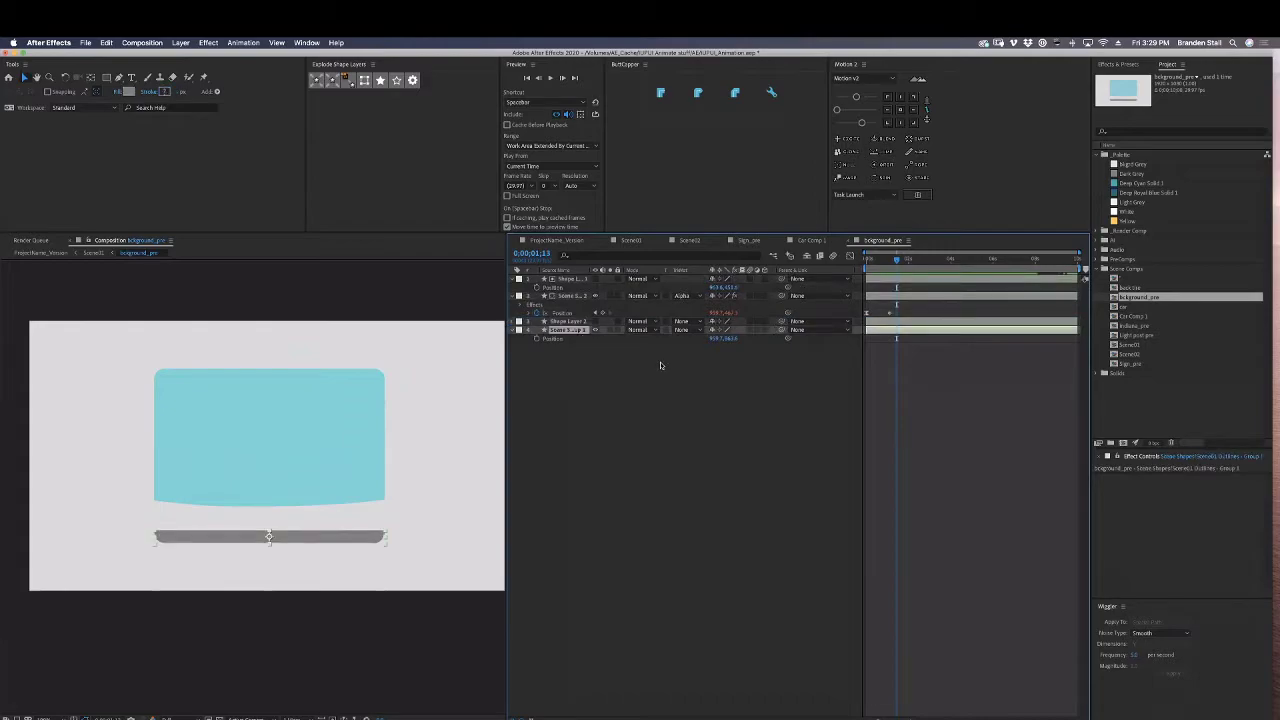
Make the duplicated rectangle visible and move it straight down until it covers the grey bar.
{"action": "left_click_drag", "start_coordinate": [893, 262], "coordinate": [889, 262]}
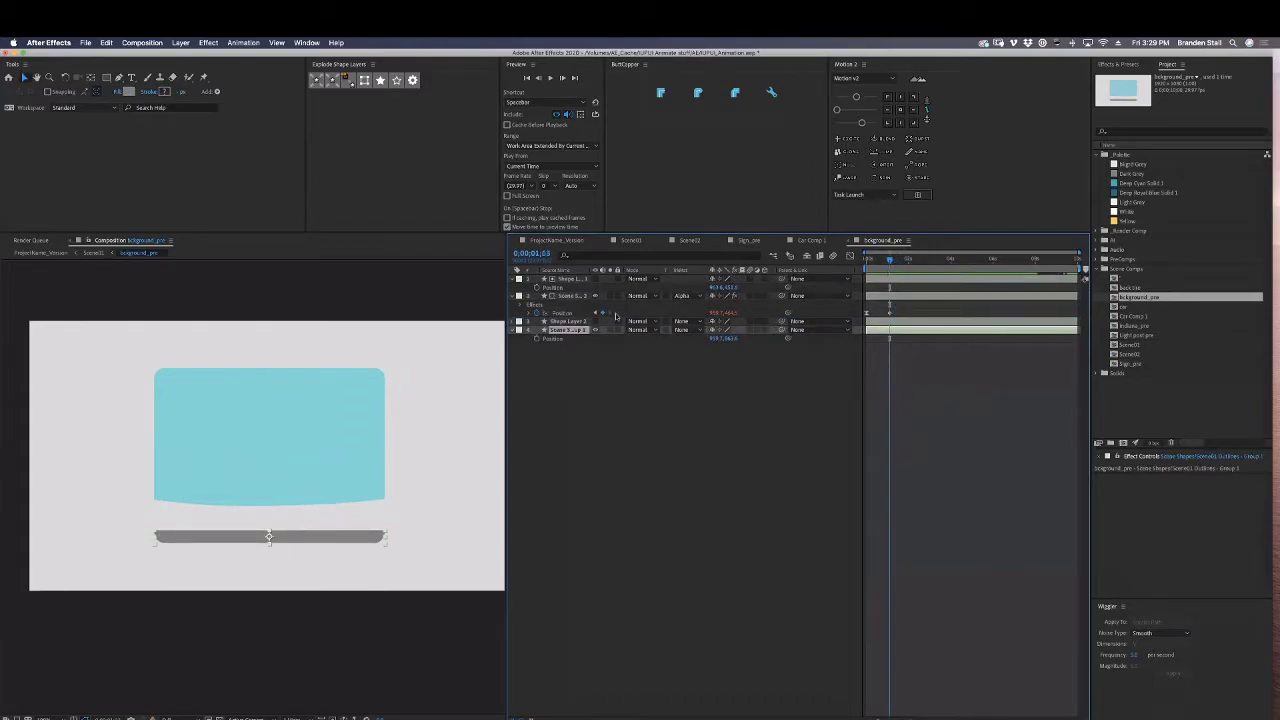
{"action": "left_click", "coordinate": [577, 322]}
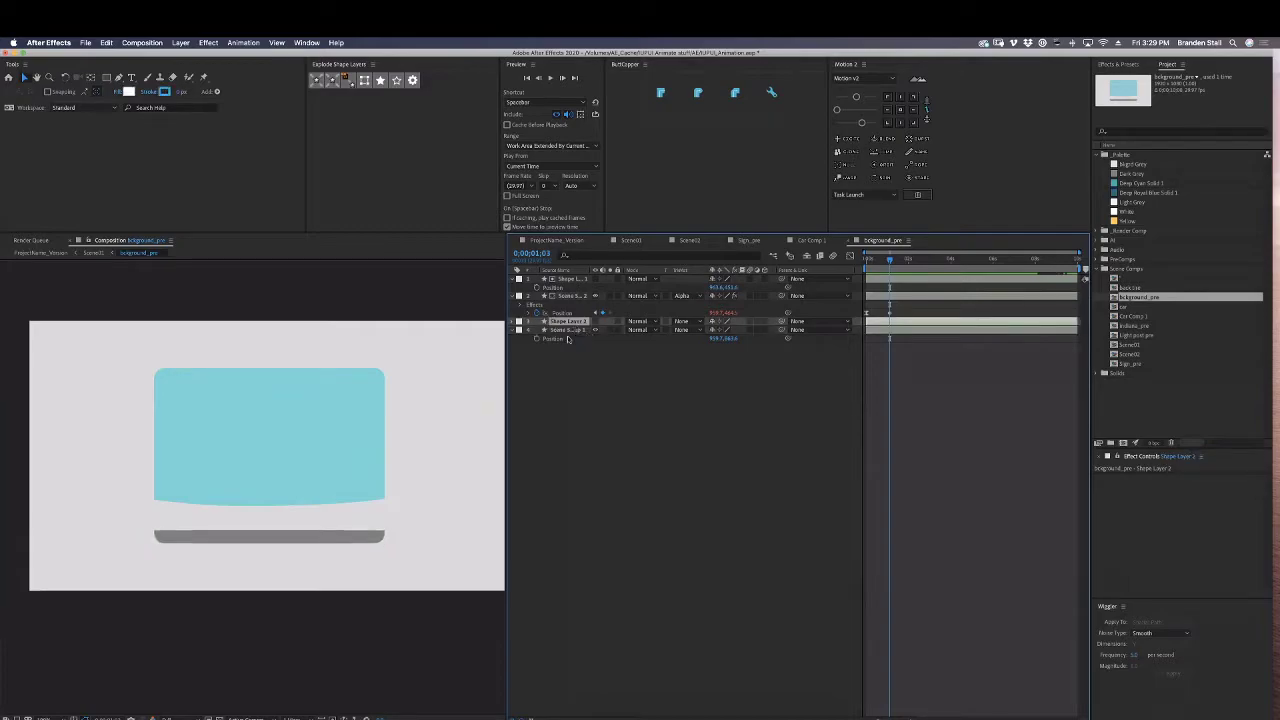
{"action": "left_click", "coordinate": [562, 331]}
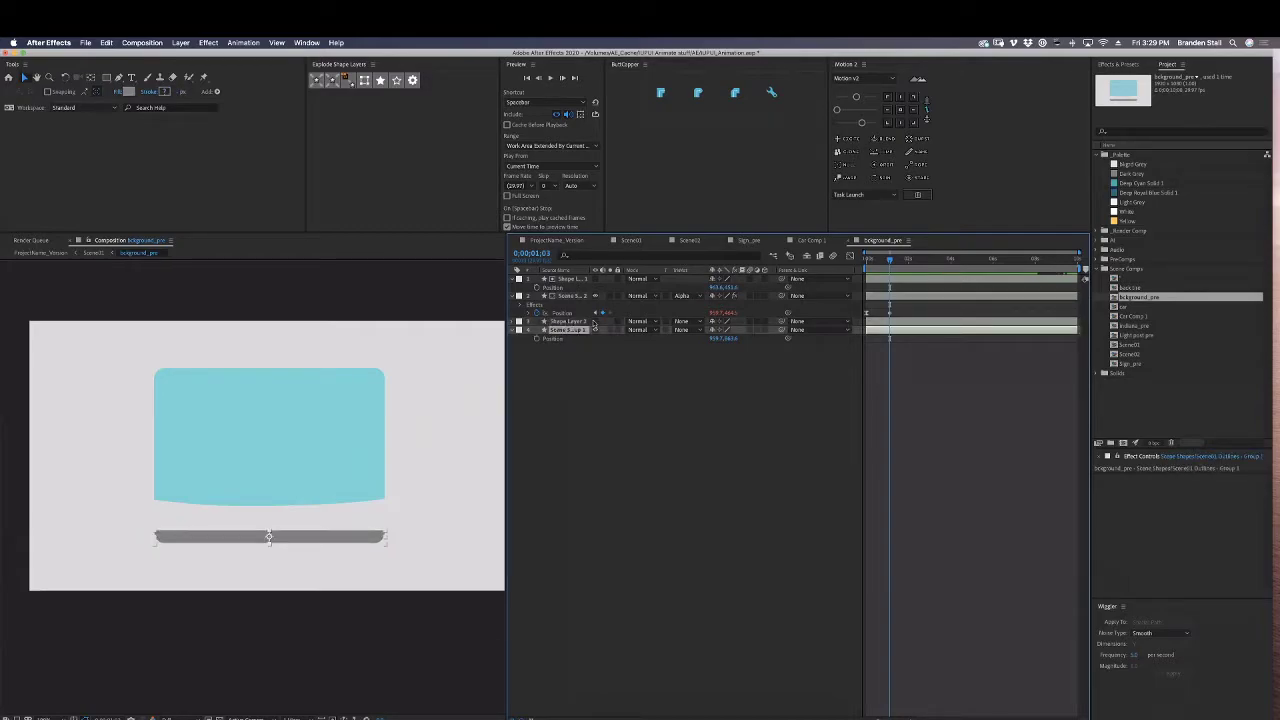
{"action": "left_click", "coordinate": [588, 321]}
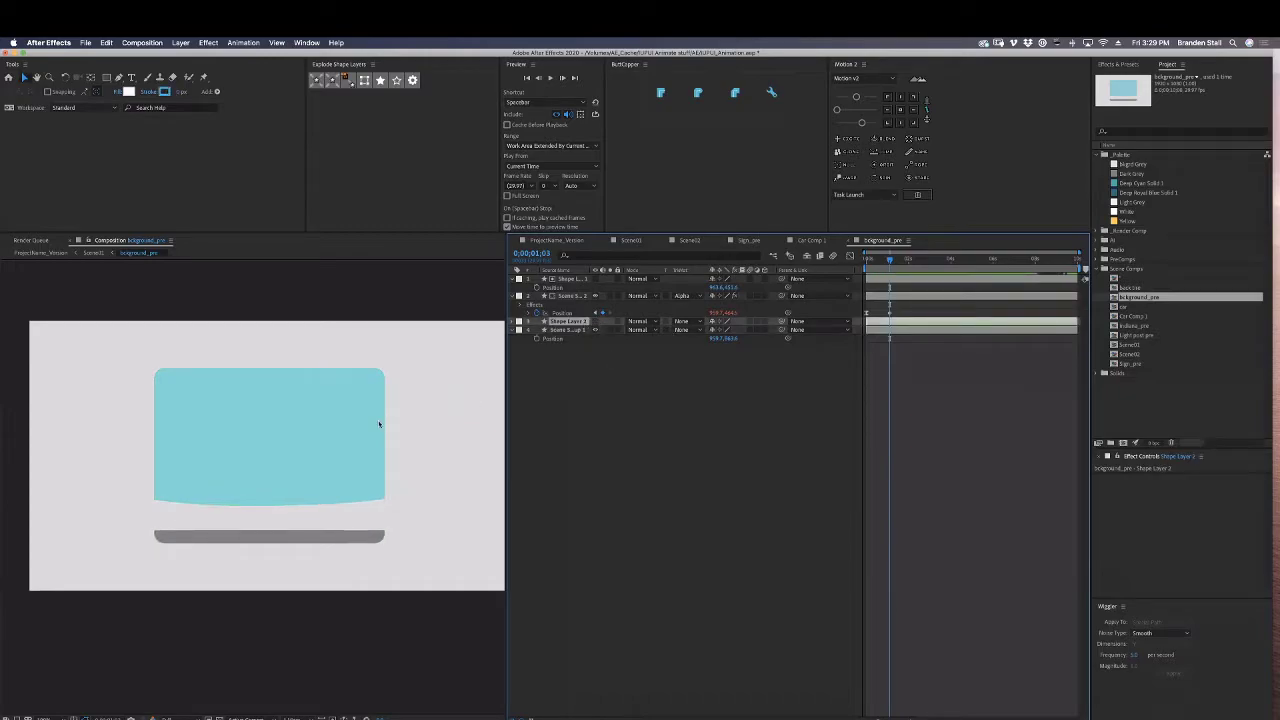
{"action": "left_click_drag", "start_coordinate": [379, 424], "coordinate": [377, 482]}
{"action": "key", "text": "super+z"}
{"action": "left_click", "coordinate": [564, 322]}
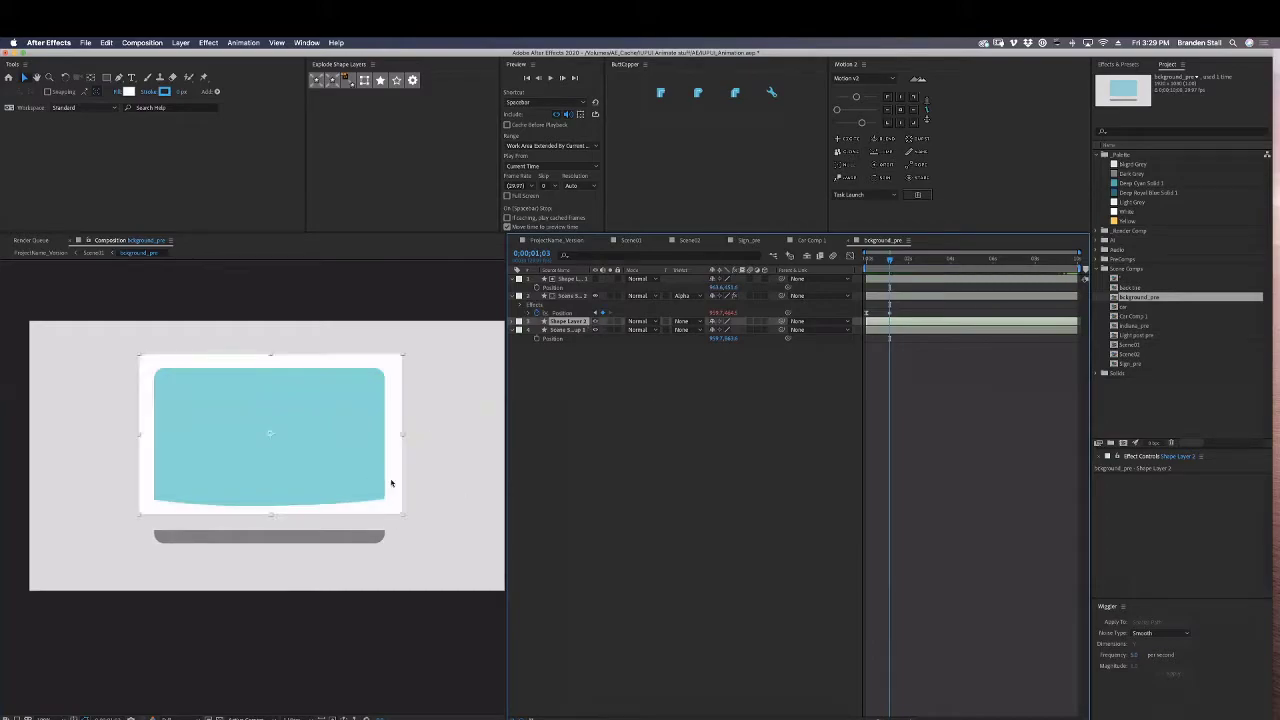
{"action": "left_click_drag", "start_coordinate": [391, 483], "coordinate": [392, 519]}
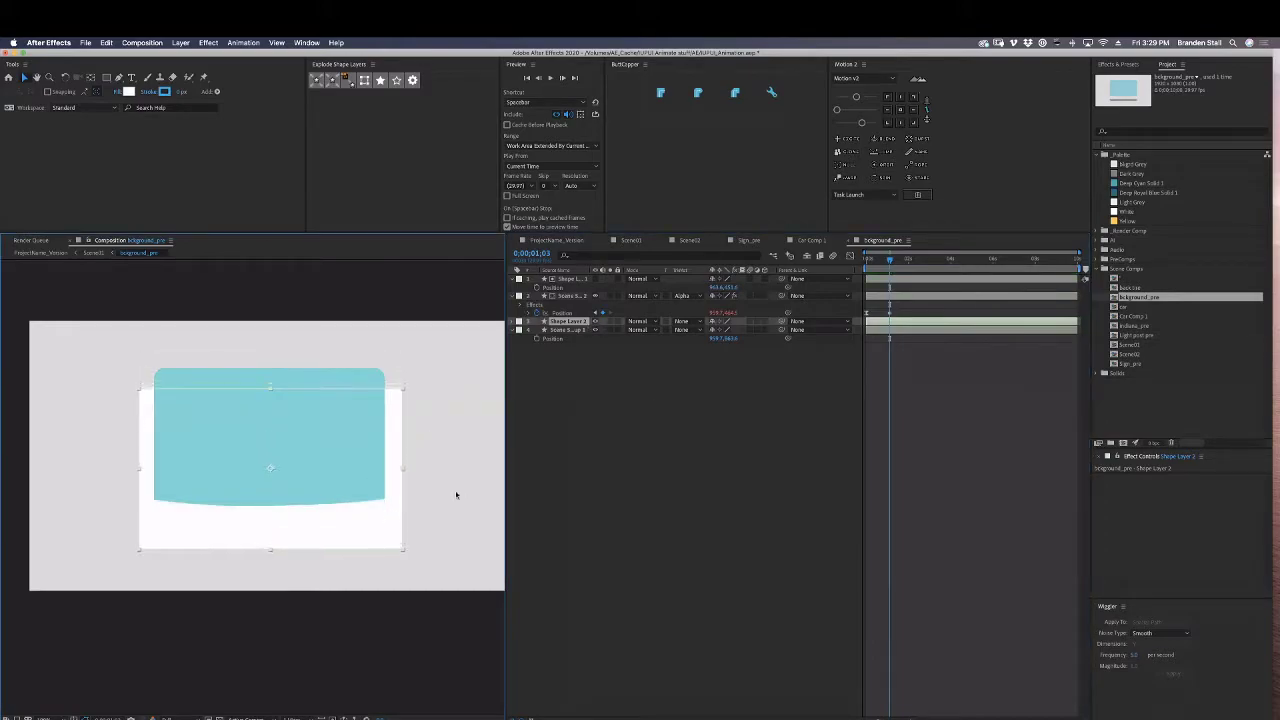
Set the grey bar layer's track matte to Alpha Matte, using the duplicated rectangle directly above it.
{"action": "left_click", "coordinate": [684, 330]}
{"action": "left_click", "coordinate": [685, 330]}
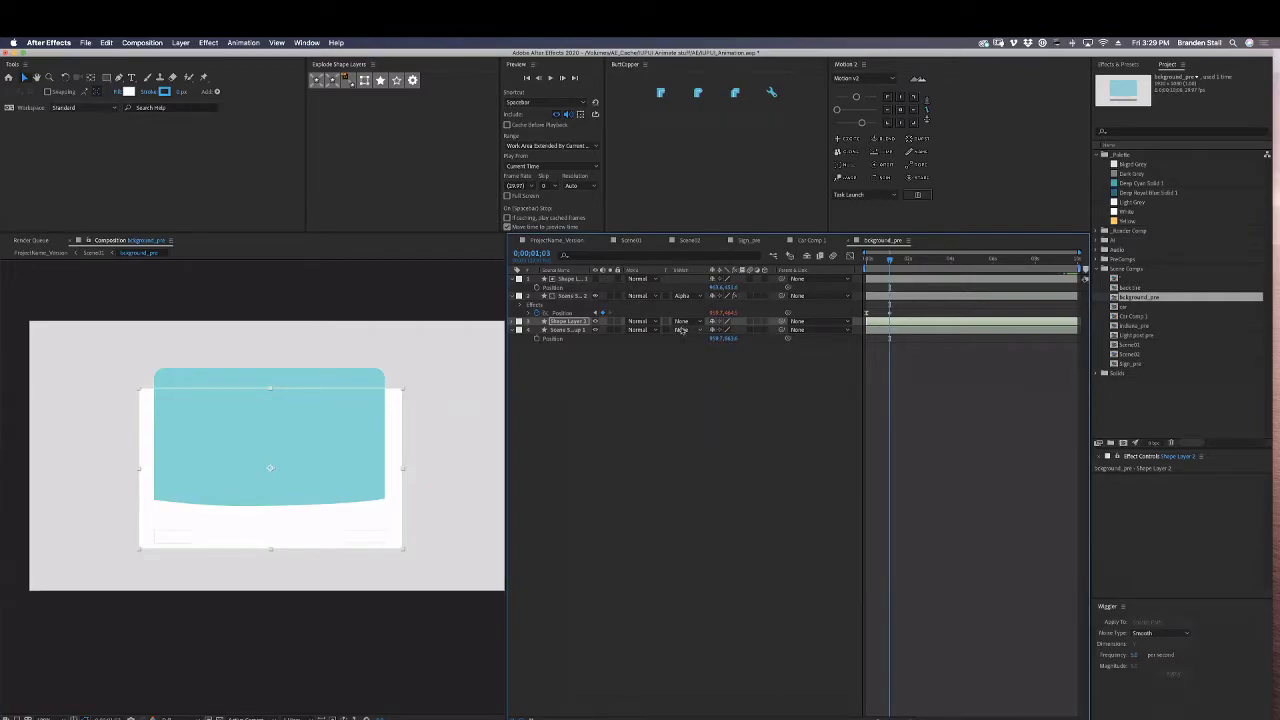
{"action": "left_click", "coordinate": [684, 330]}
{"action": "left_click", "coordinate": [686, 355]}
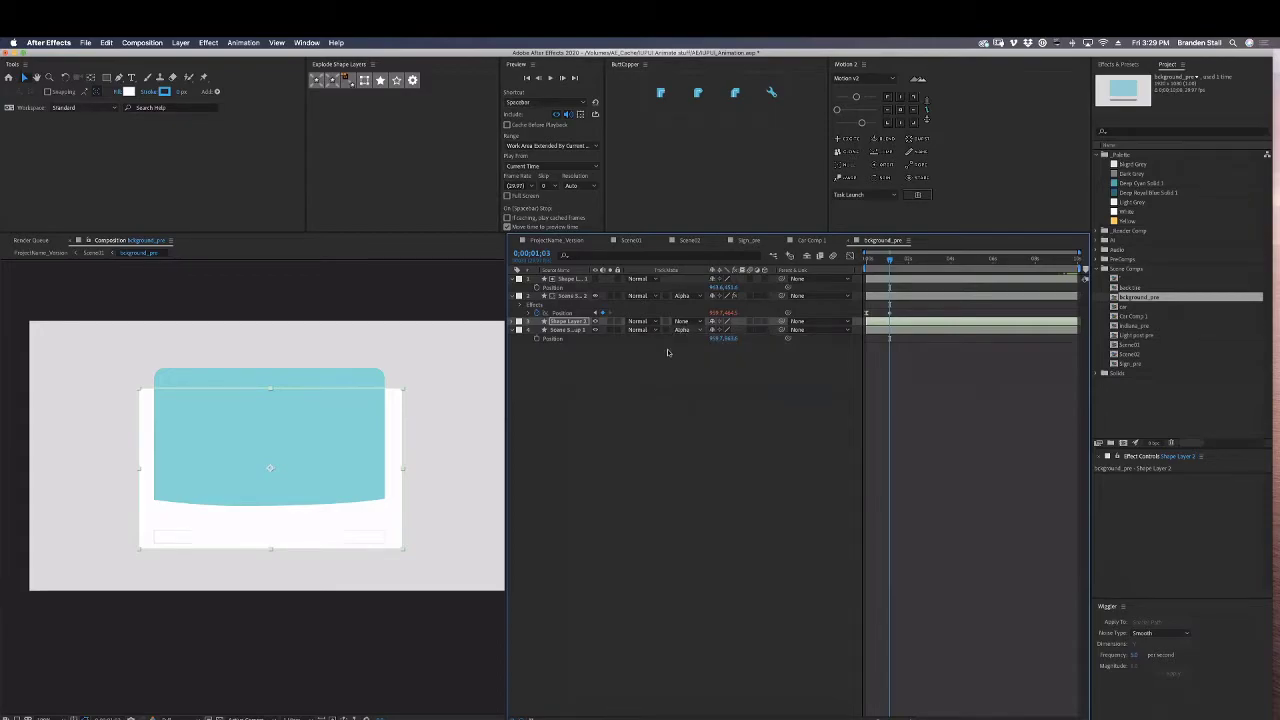
Keyframe the grey bar's position at 0;00;01;03, and at the start of the timeline move it straight down out of its matte.
{"action": "left_click", "coordinate": [580, 333]}
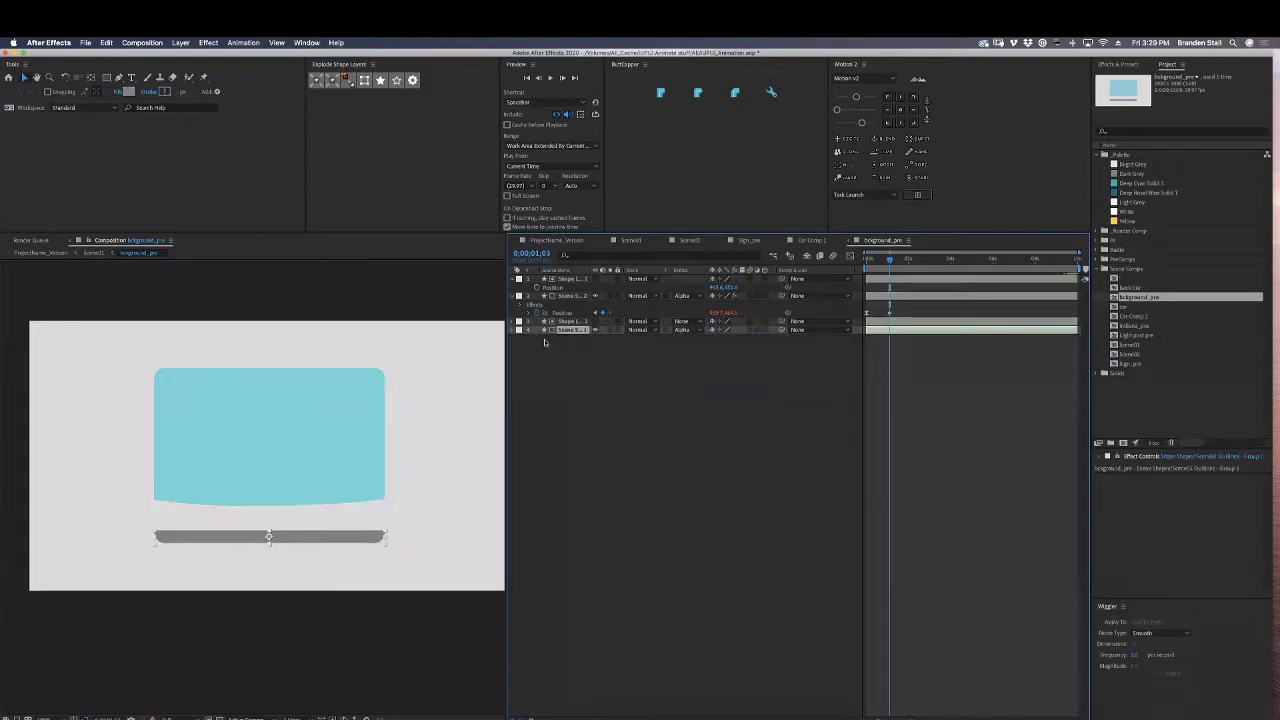
{"action": "key", "text": "p"}
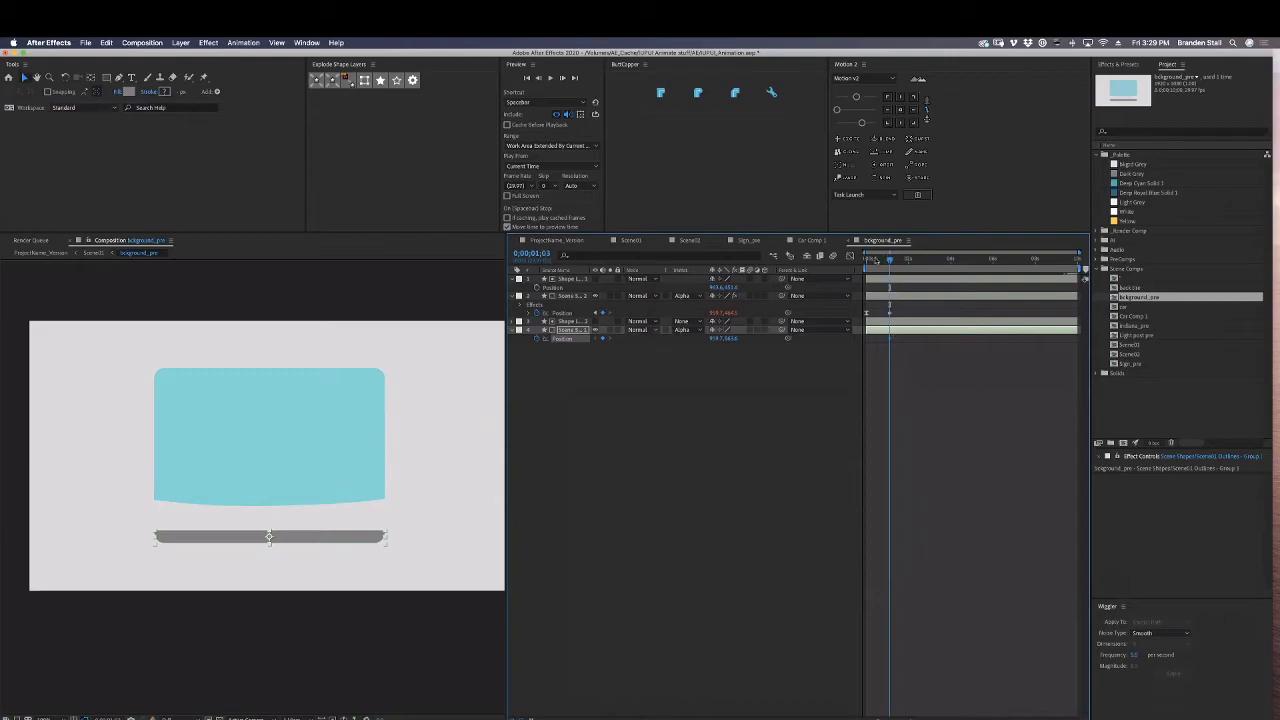
{"action": "left_click_drag", "start_coordinate": [877, 260], "coordinate": [854, 262]}
{"action": "left_click_drag", "start_coordinate": [364, 566], "coordinate": [362, 591]}
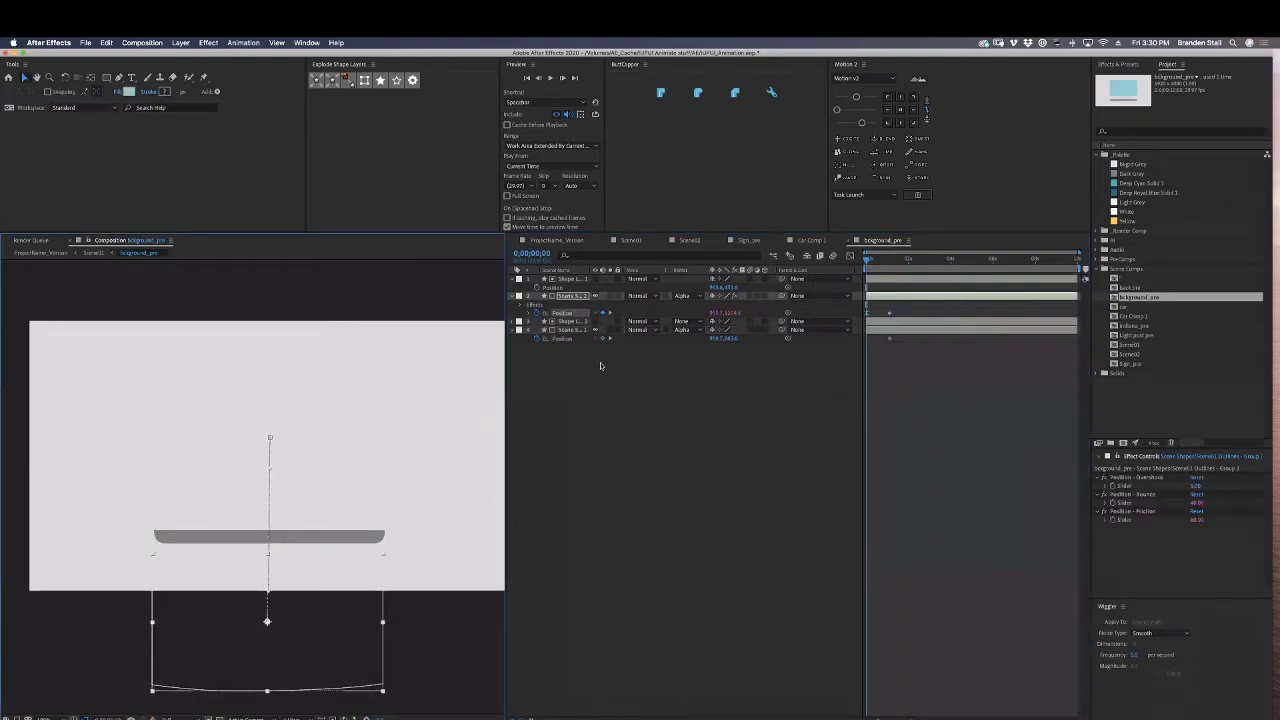
{"action": "left_click", "coordinate": [575, 330]}
{"action": "left_click_drag", "start_coordinate": [730, 339], "coordinate": [811, 340]}
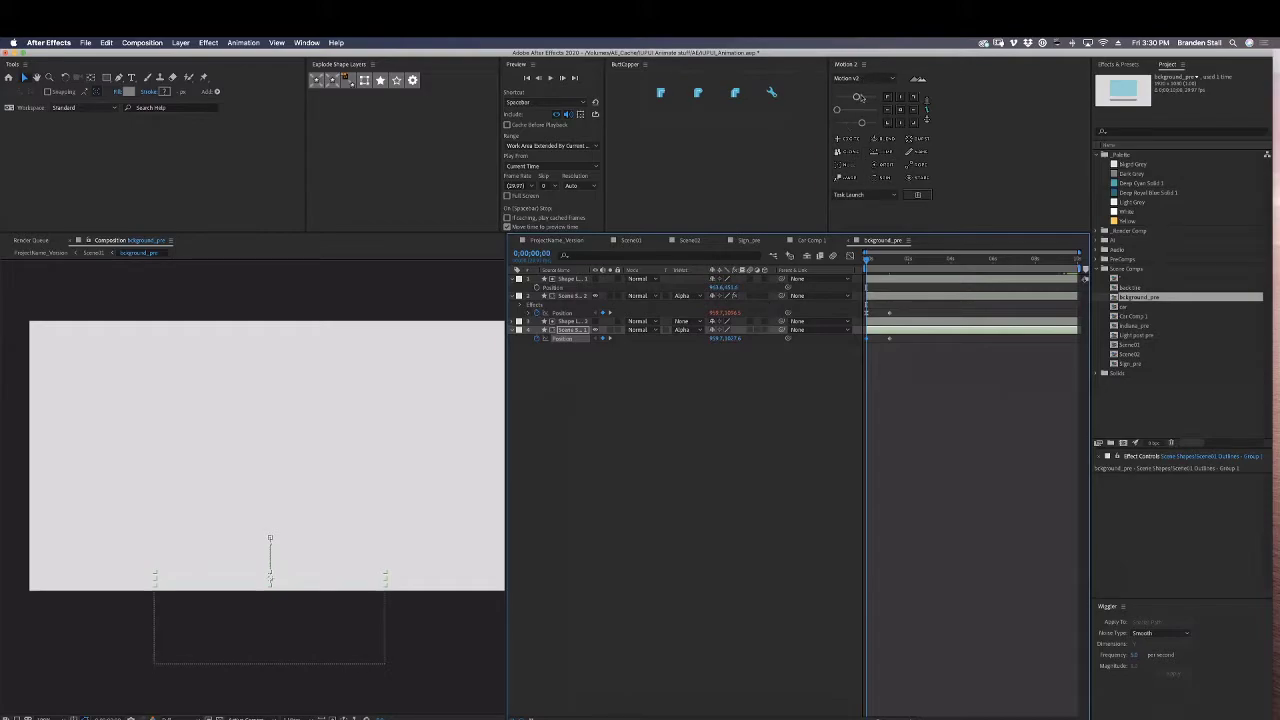
Ease the grey bar's position keyframes, apply Motion 2's Excite with a reduced overshoot, and preview the bounce.
{"action": "left_click", "coordinate": [858, 96]}
{"action": "left_click_drag", "start_coordinate": [908, 362], "coordinate": [861, 337]}
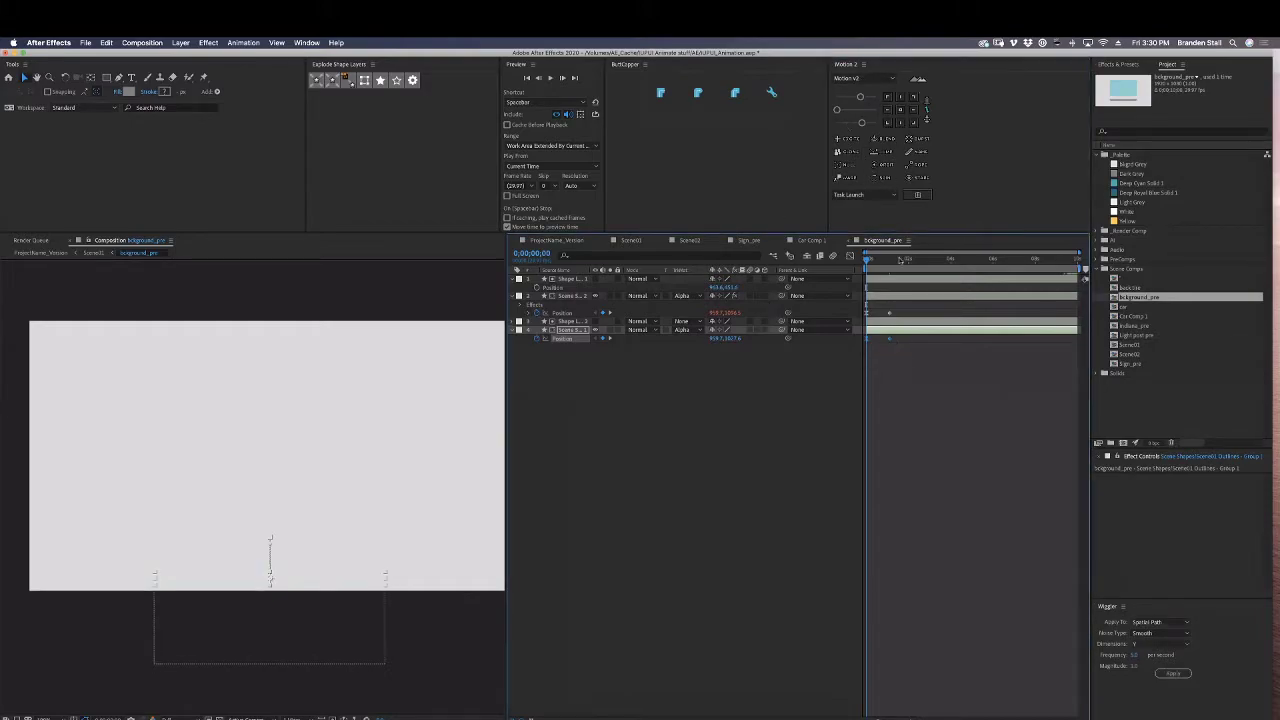
{"action": "left_click", "coordinate": [846, 138]}
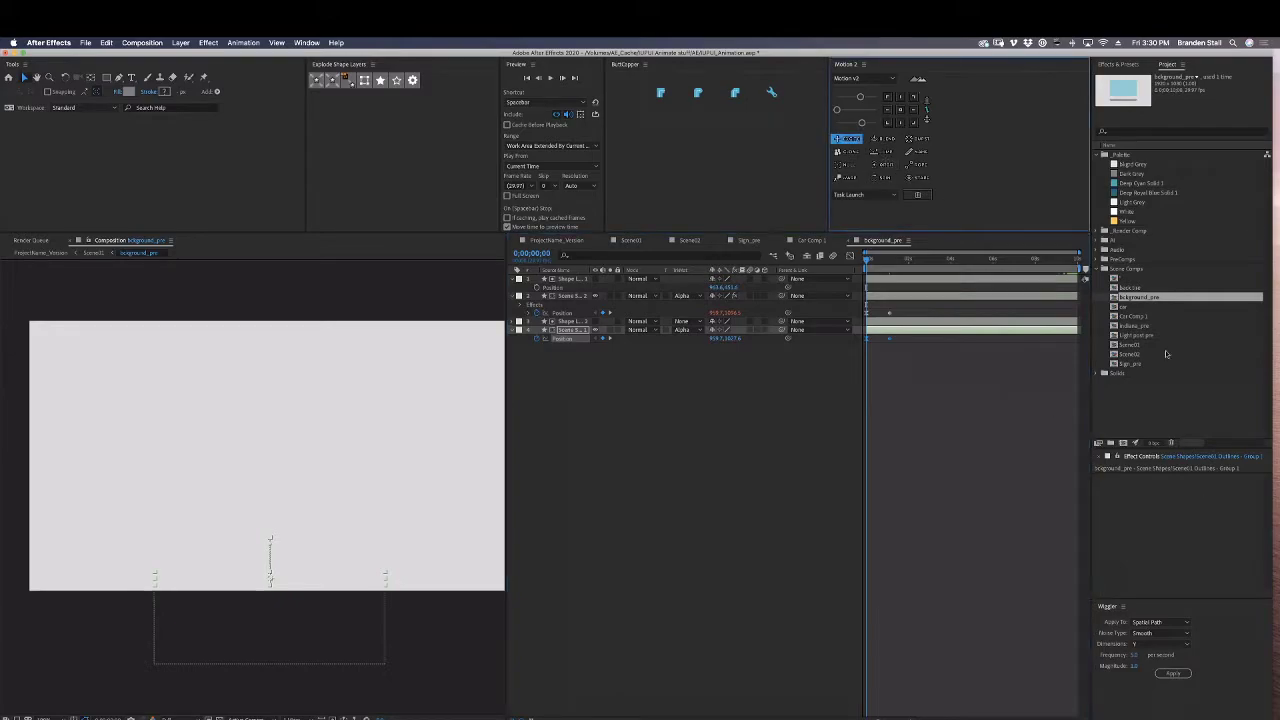
{"action": "left_click", "coordinate": [846, 139]}
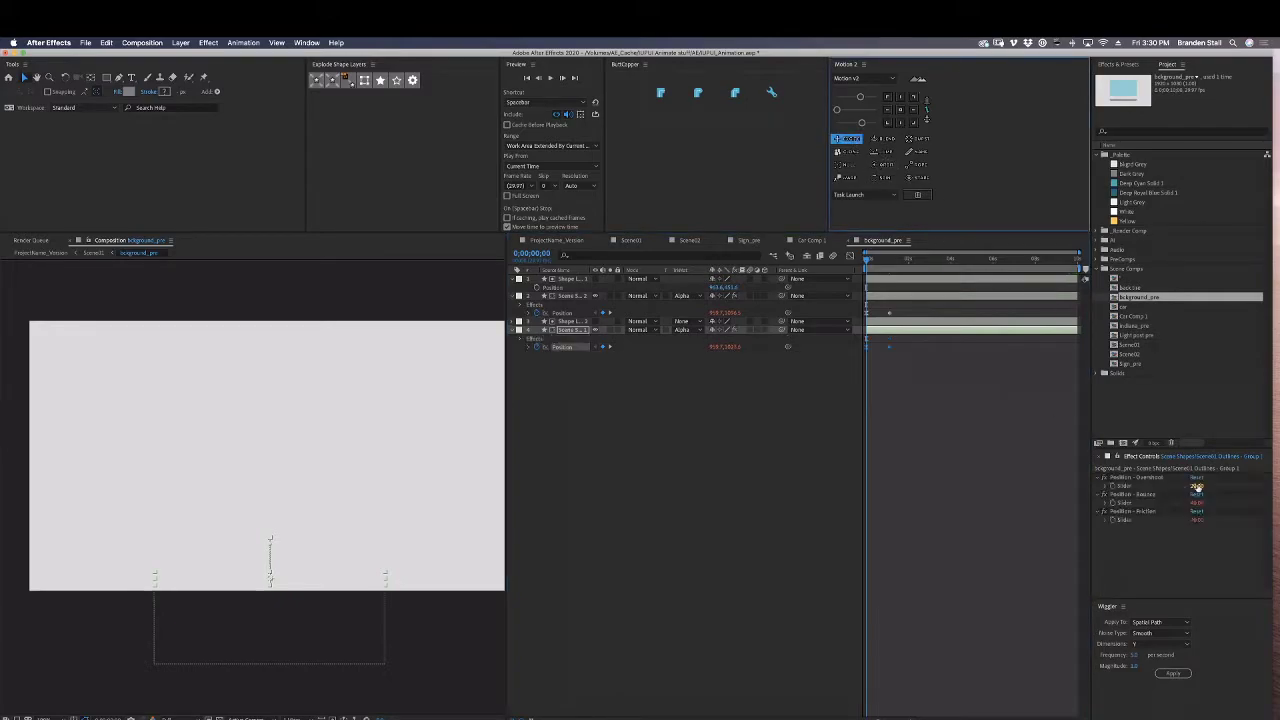
{"action": "left_click", "coordinate": [887, 284]}
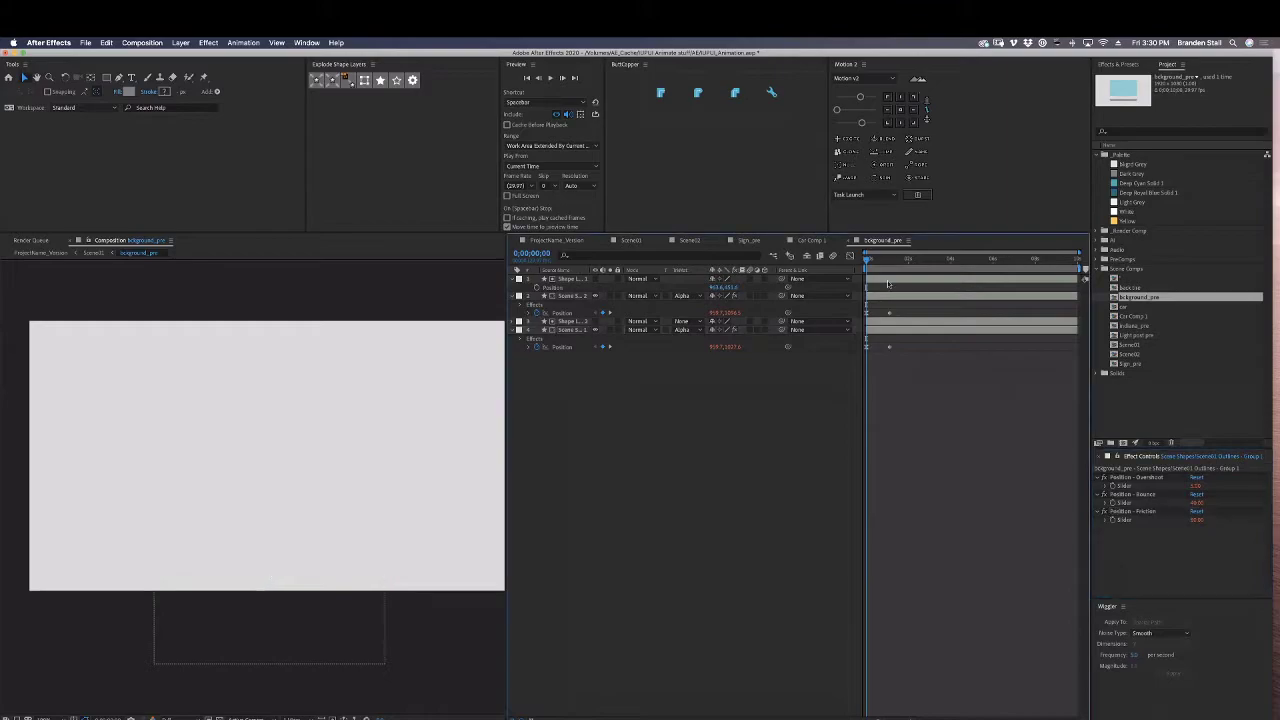
{"action": "key", "text": "space"}
{"action": "key", "text": "space"}
{"action": "key", "text": "space"}
{"action": "key", "text": "space"}
Move the ending position keyframes of the cyan panel and grey bar earlier, to about frame 15, and preview the animation.
{"action": "left_click_drag", "start_coordinate": [903, 308], "coordinate": [909, 349]}
{"action": "key", "text": "equal"}
{"action": "key", "text": "equal"}
{"action": "left_click", "coordinate": [865, 263]}
{"action": "key", "text": "space"}
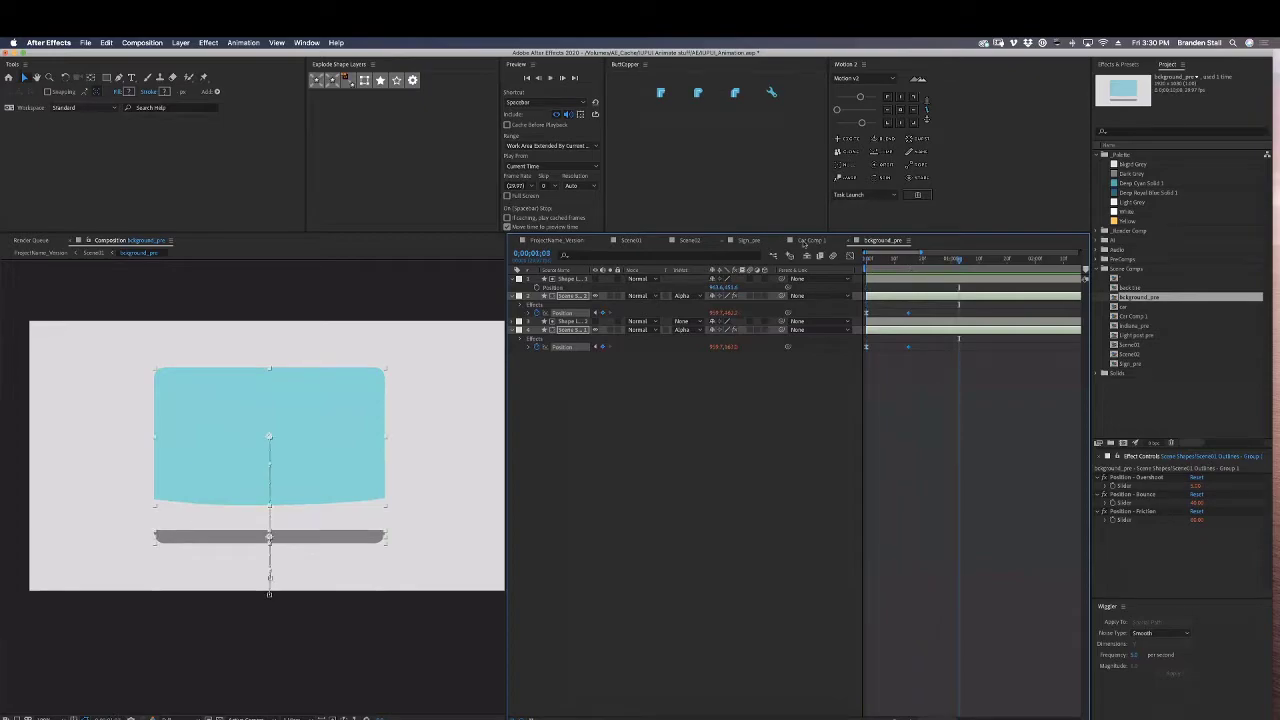
Close the Car Comp 1 and Sign_pre timelines.
{"action": "left_click", "coordinate": [803, 243]}
{"action": "left_click", "coordinate": [780, 241]}
{"action": "left_click", "coordinate": [747, 242]}
{"action": "left_click", "coordinate": [721, 241]}
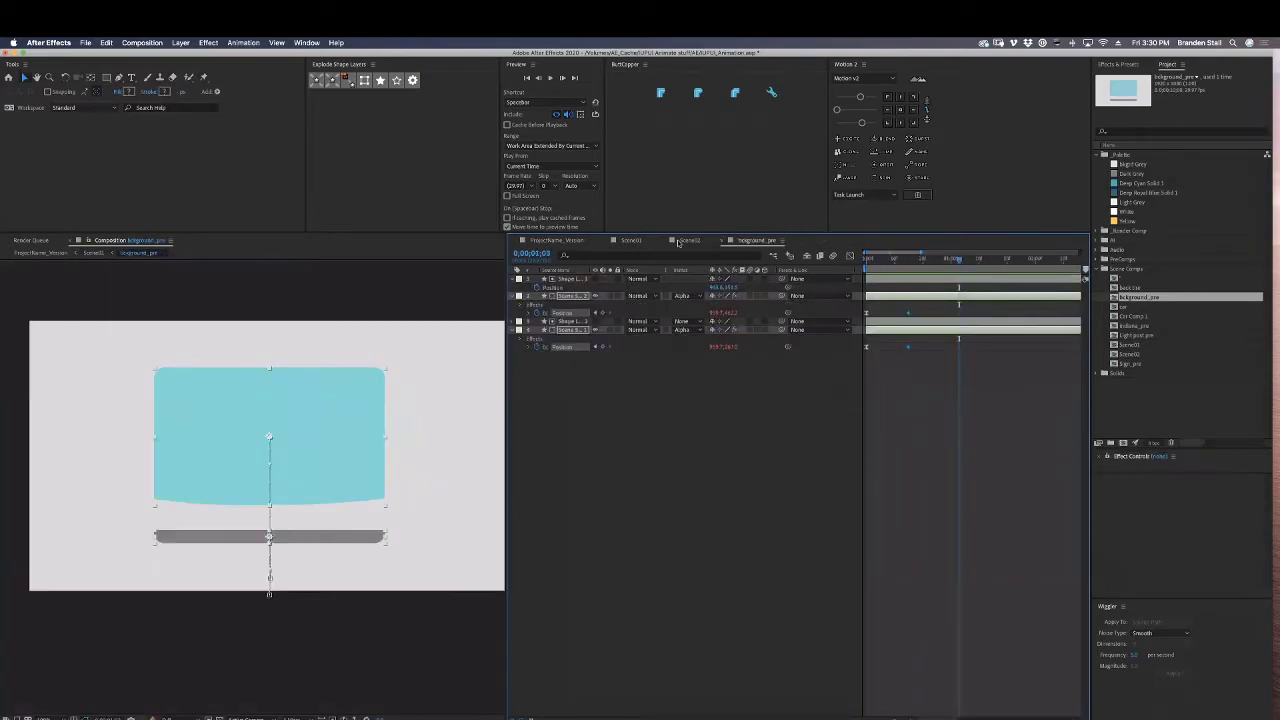
Move Scene02 to the front of the open compositions and open Scene01 at a frame past one second.
{"action": "left_click", "coordinate": [682, 241]}
{"action": "left_click", "coordinate": [632, 241]}
{"action": "left_click_drag", "start_coordinate": [686, 241], "coordinate": [541, 239]}
{"action": "left_click", "coordinate": [679, 240]}
{"action": "left_click_drag", "start_coordinate": [854, 262], "coordinate": [884, 280]}
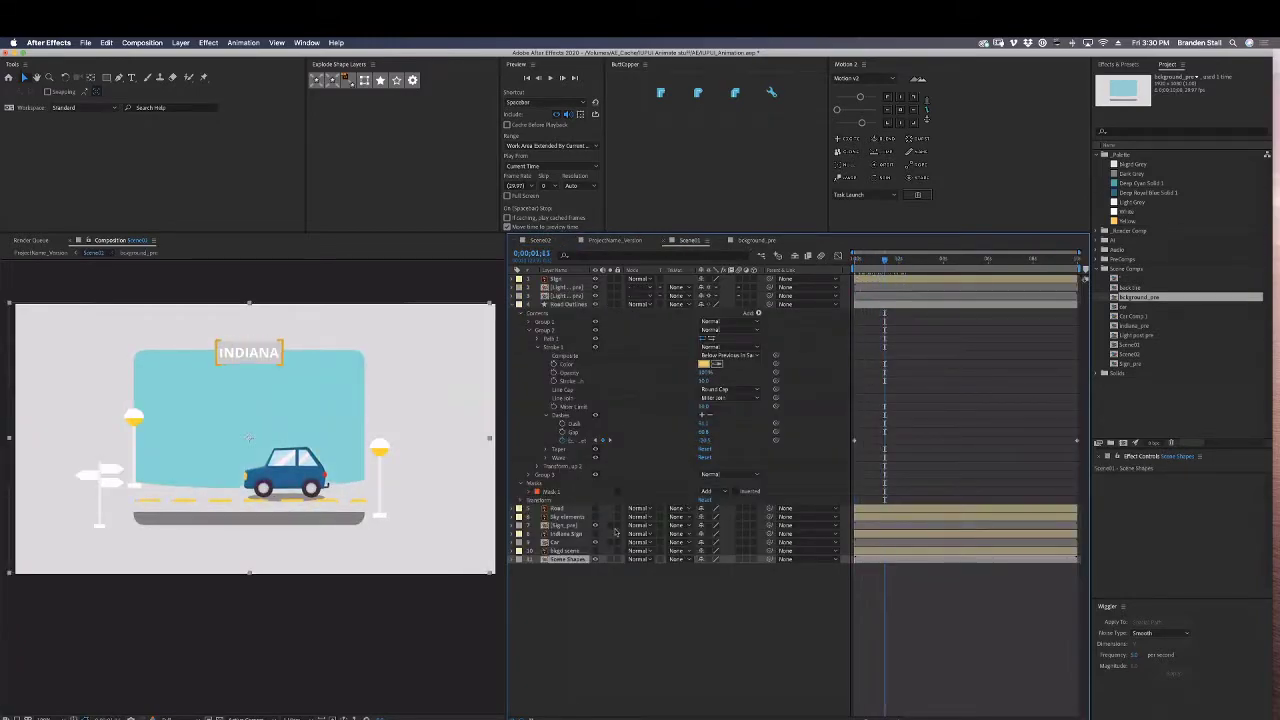
Collapse the Road Outlines layer's properties and make the bkgd scene layer visible.
{"action": "left_click", "coordinate": [513, 305]}
{"action": "left_click", "coordinate": [568, 355]}
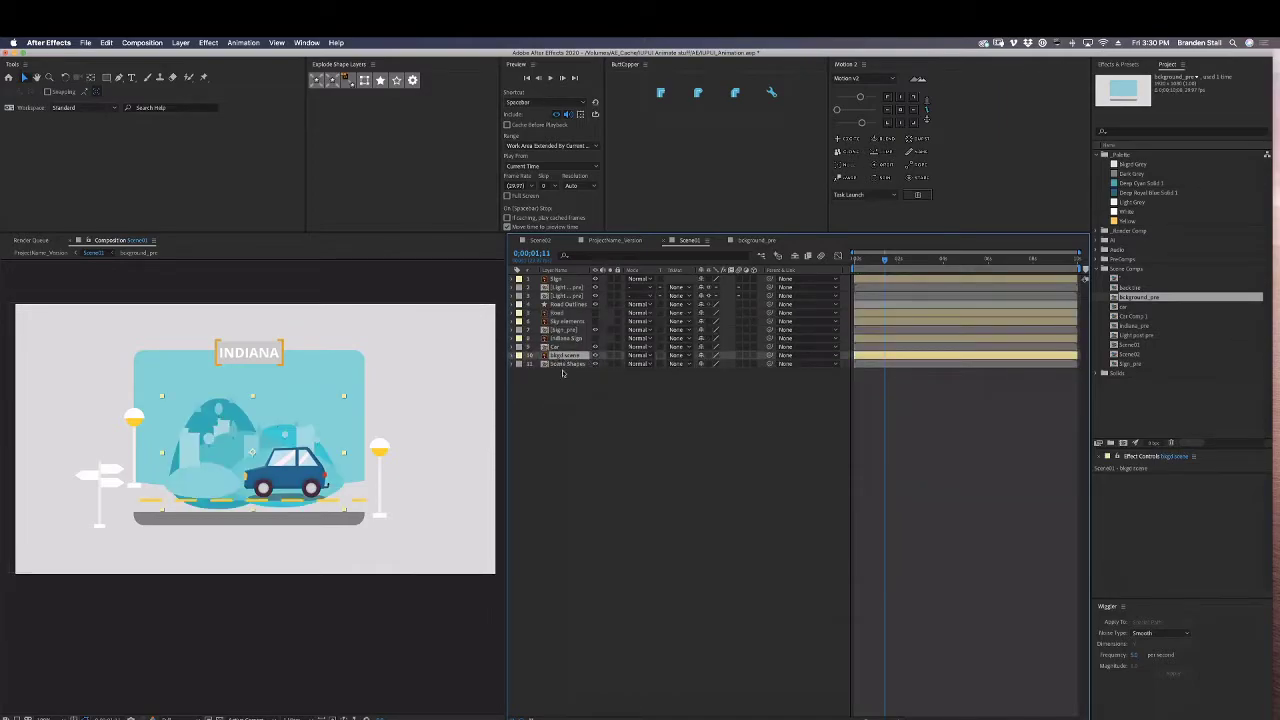
Duplicate the Scene Shapes layer and place the copy directly above the bkgd scene layer.
{"action": "left_click", "coordinate": [566, 364]}
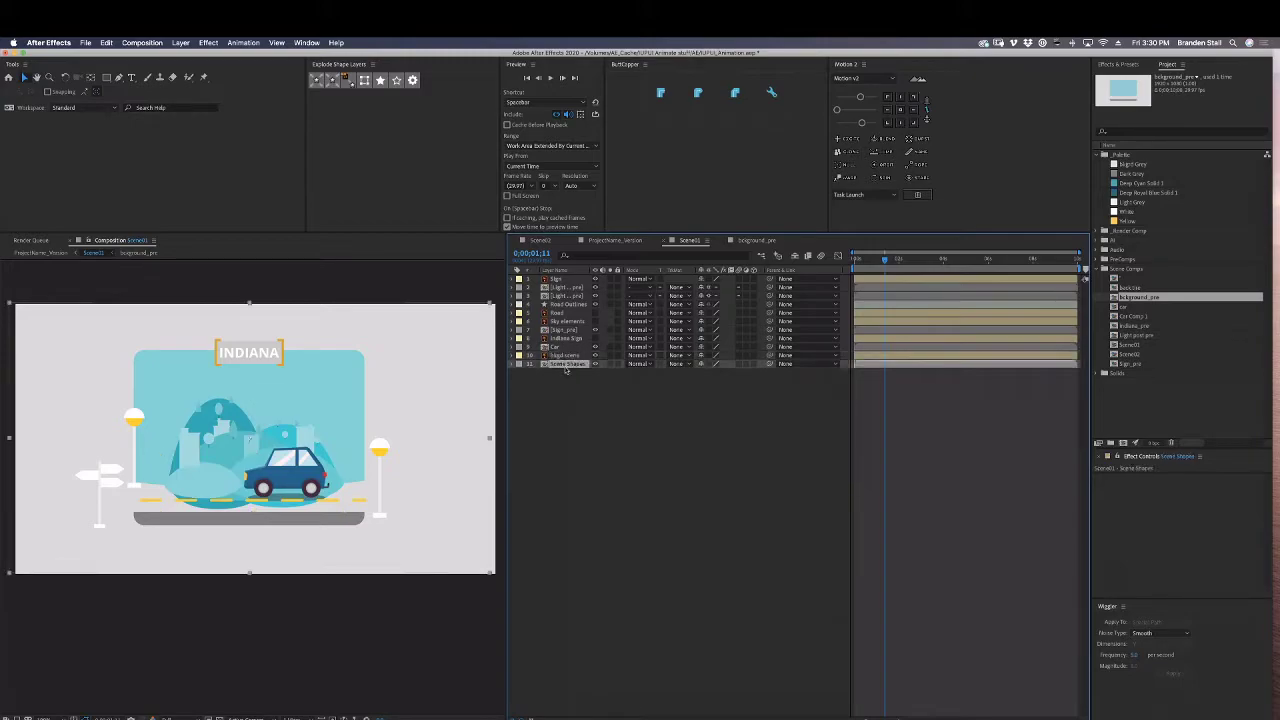
{"action": "key", "text": "super+d"}
{"action": "left_click_drag", "start_coordinate": [568, 365], "coordinate": [570, 355]}
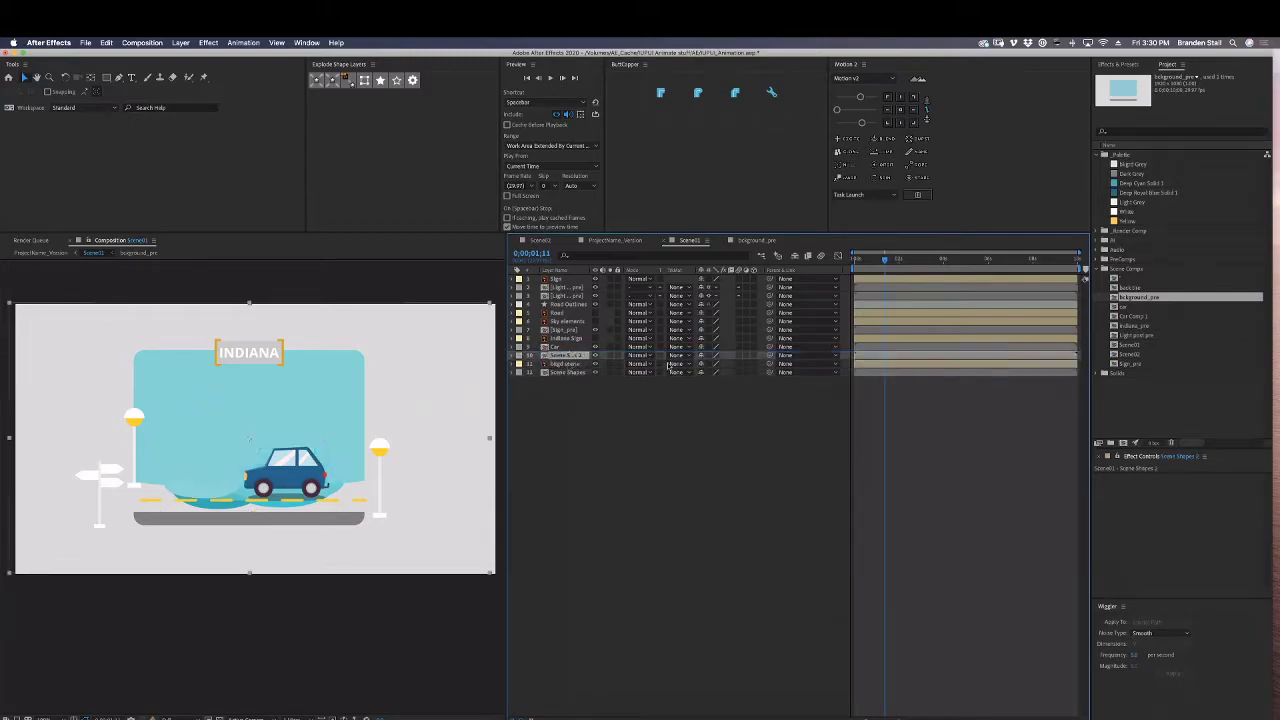
Set the bkgd scene layer's track matte to Alpha Matte "Scene Shapes 2" and preview Scene01 from the start.
{"action": "left_click", "coordinate": [662, 365]}
{"action": "left_click", "coordinate": [674, 365]}
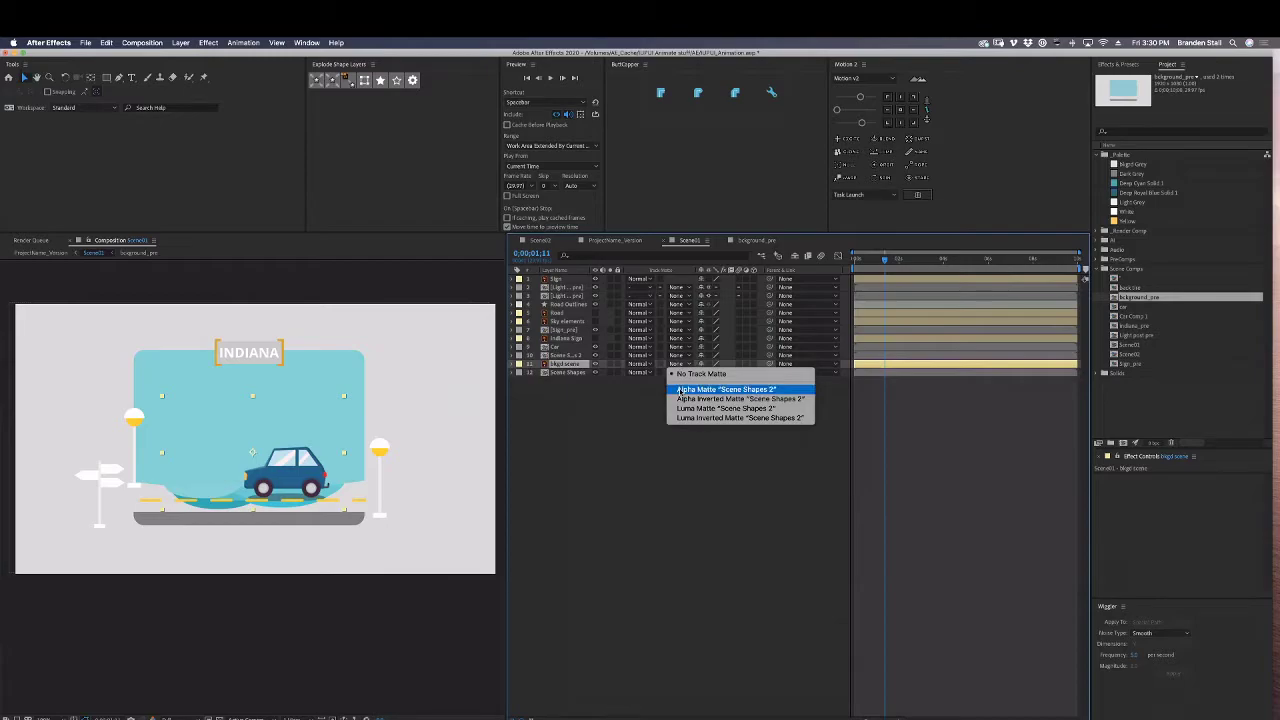
{"action": "left_click", "coordinate": [727, 389]}
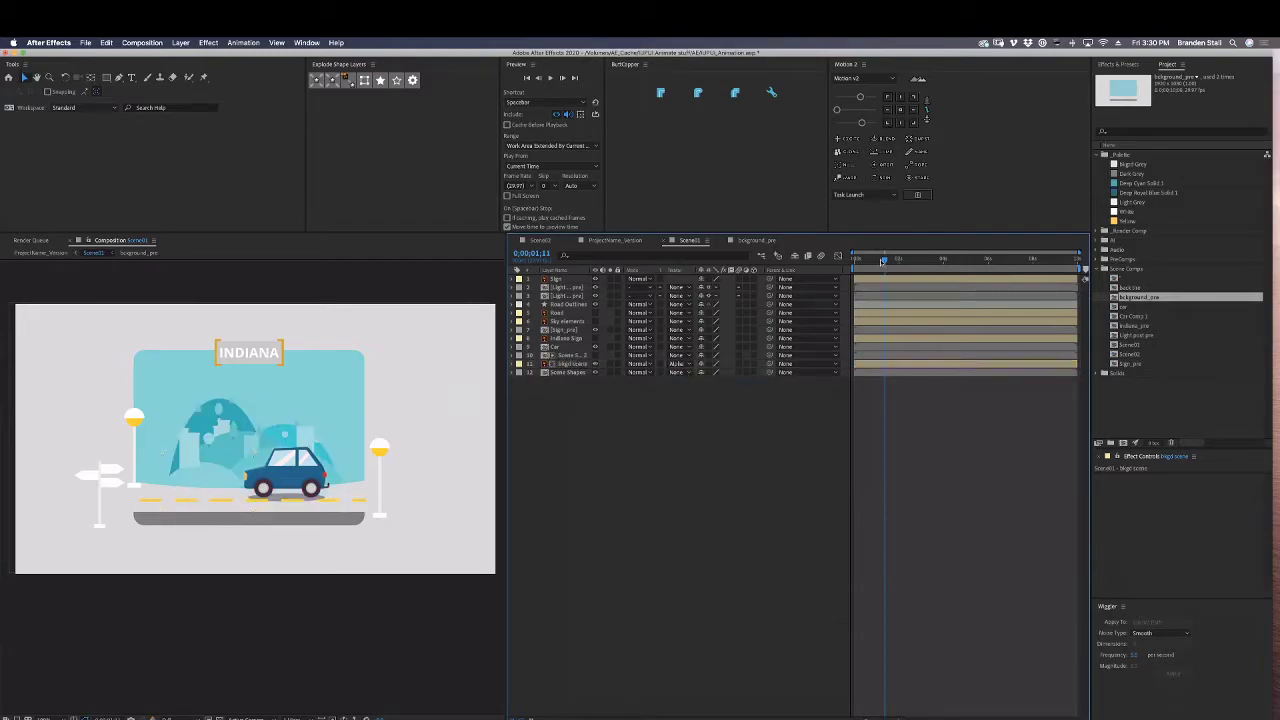
{"action": "left_click_drag", "start_coordinate": [884, 260], "coordinate": [854, 262]}
{"action": "key", "text": "space"}
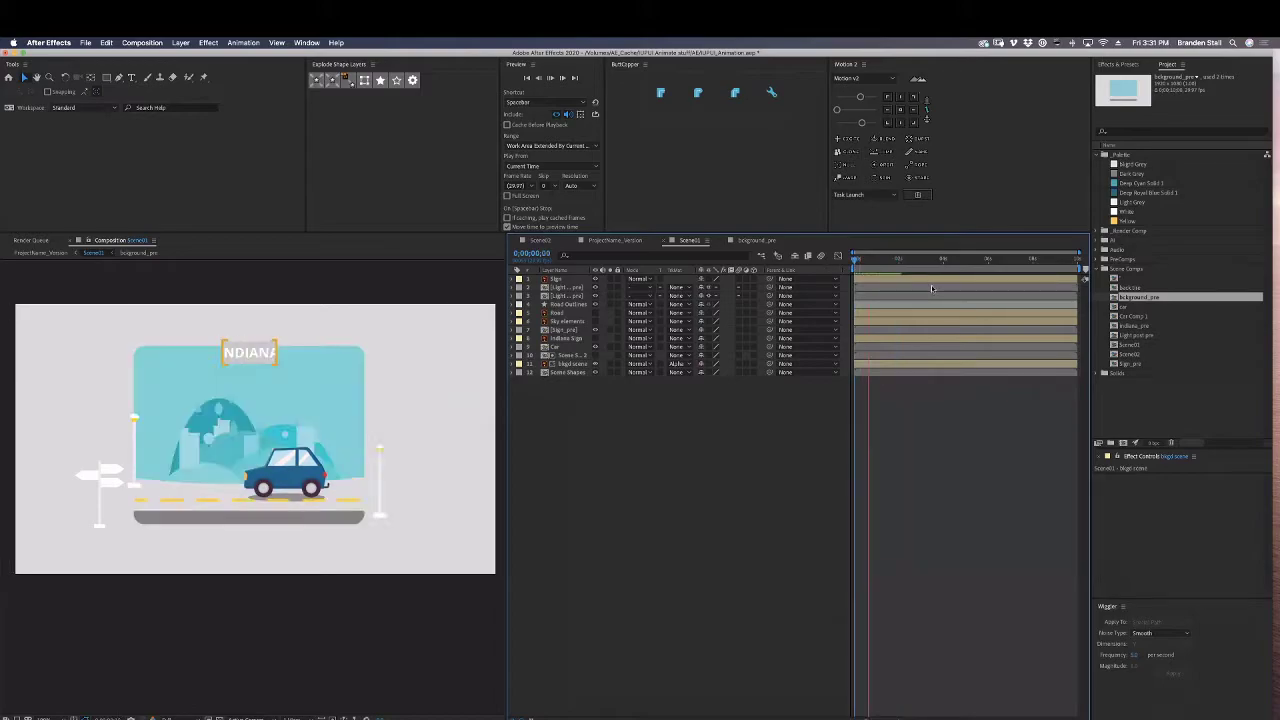
Move the ending position and scale keyframes in the Sign_pre composition earlier and return to Scene01.
{"action": "left_click", "coordinate": [577, 280]}
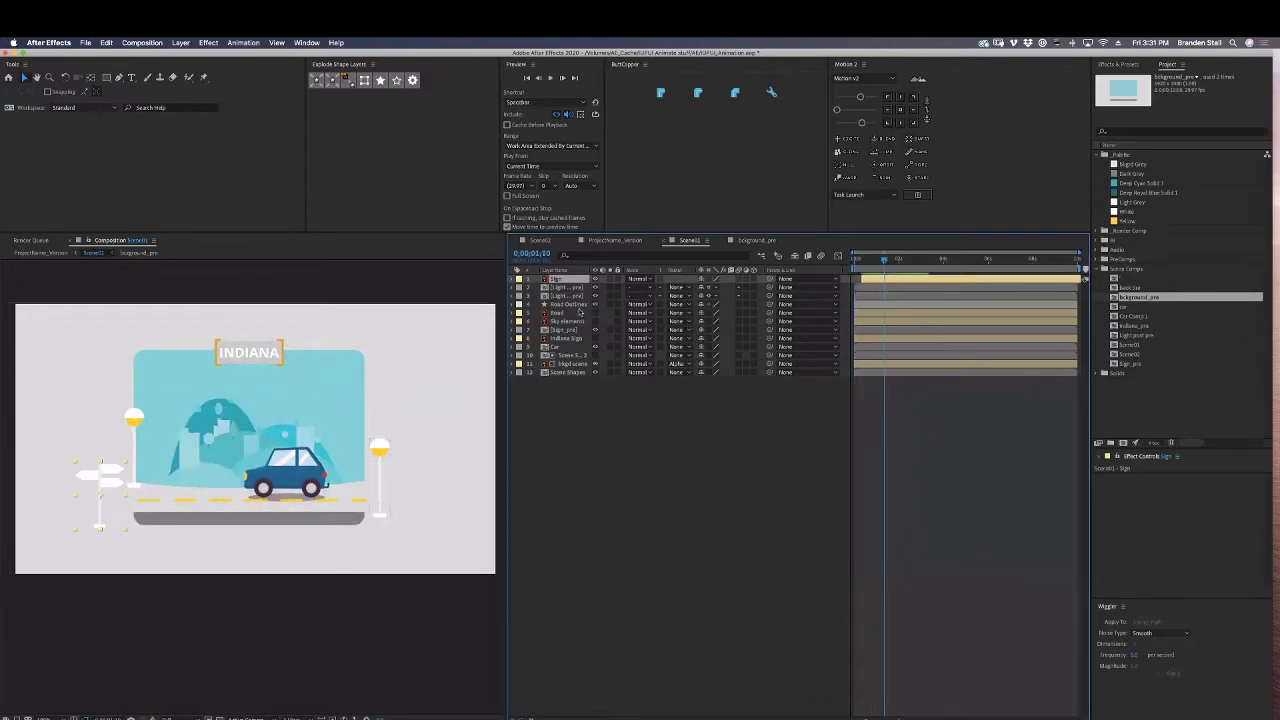
{"action": "double_click", "coordinate": [552, 331]}
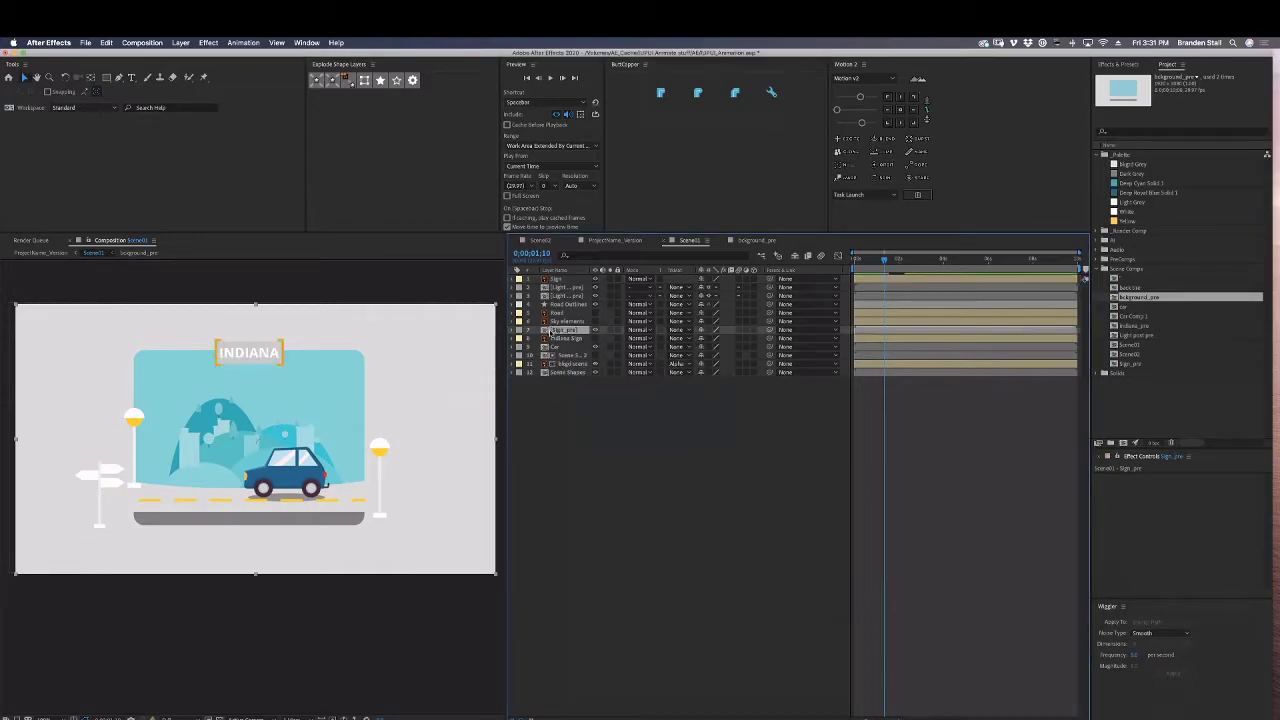
{"action": "left_click_drag", "start_coordinate": [884, 285], "coordinate": [900, 343]}
{"action": "key", "text": "="}
{"action": "key", "text": "="}
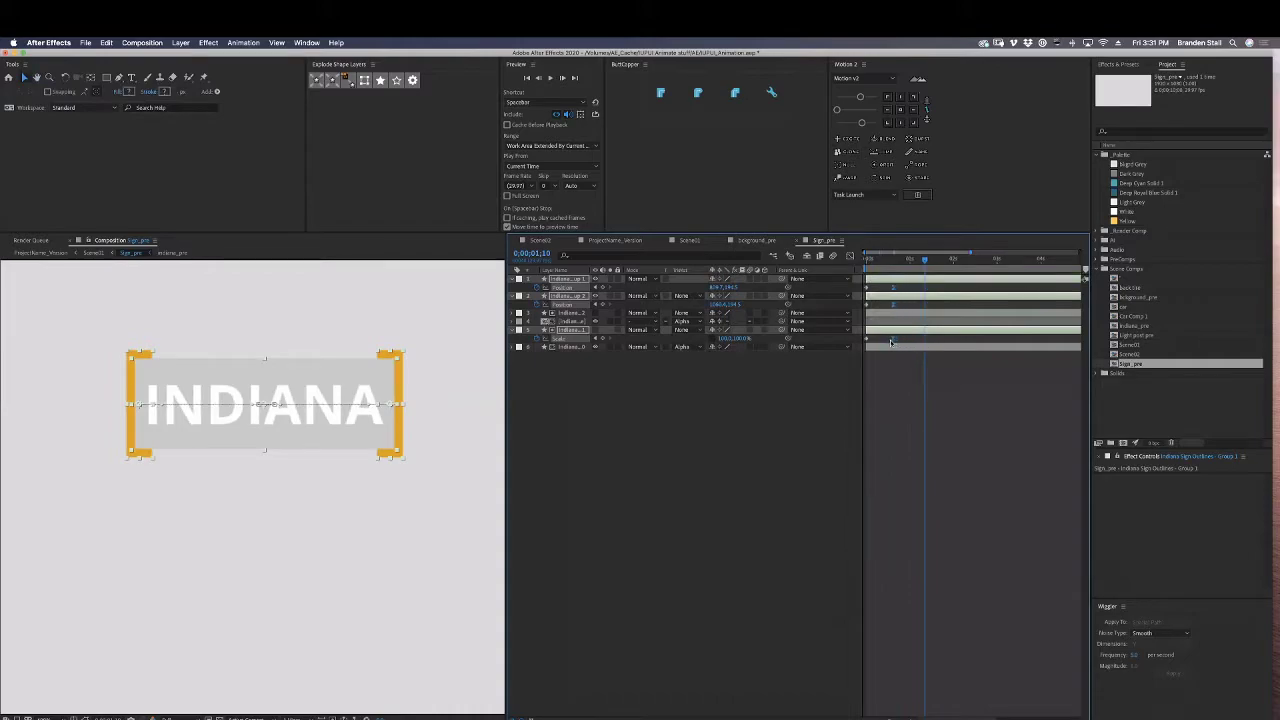
{"action": "left_click", "coordinate": [689, 241]}
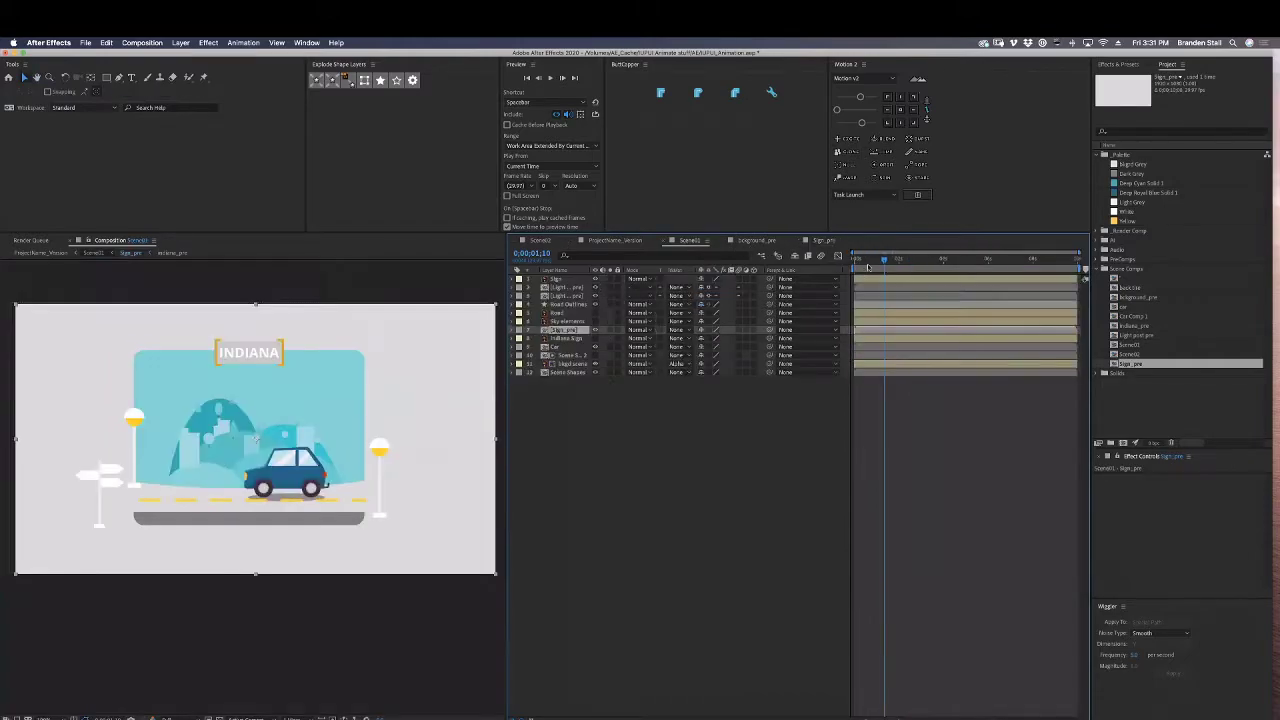
{"action": "left_click", "coordinate": [866, 280]}
{"action": "left_click", "coordinate": [862, 260]}
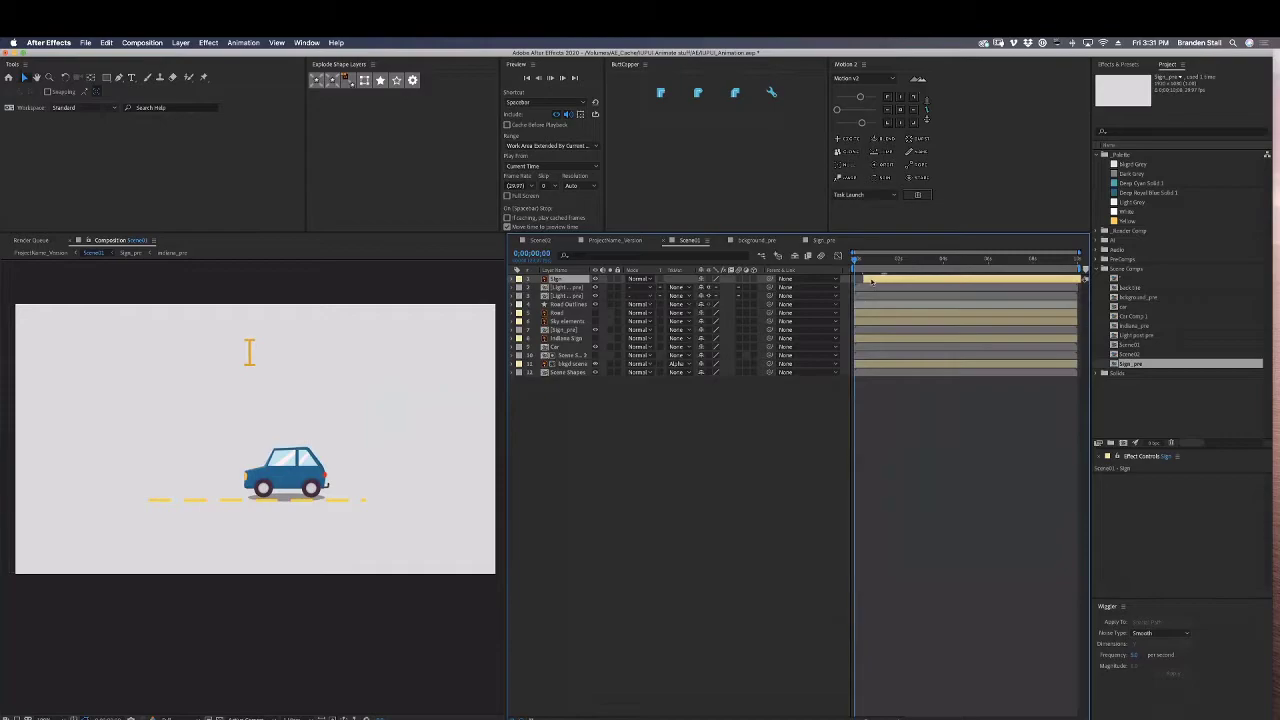
{"action": "left_click_drag", "start_coordinate": [862, 260], "coordinate": [884, 260]}
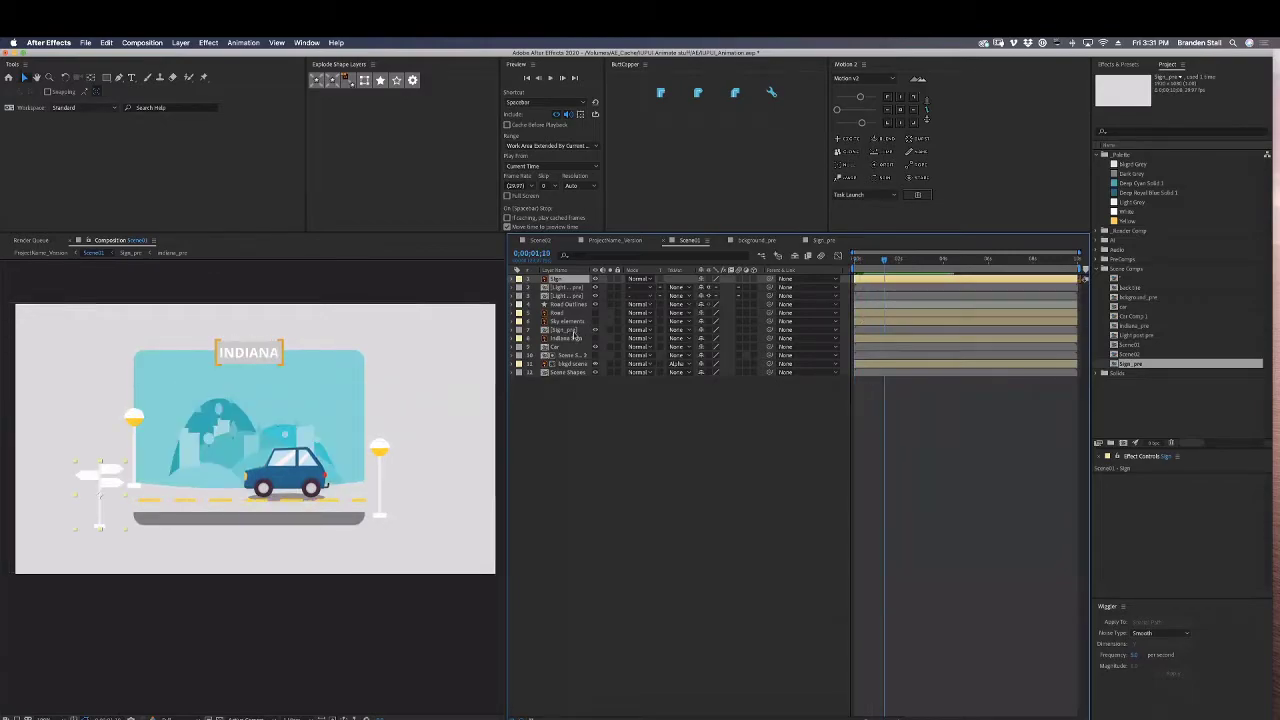
Shift the Sign_pre layer slightly later in the Scene01 timeline and preview the scene from the start.
{"action": "left_click", "coordinate": [881, 331]}
{"action": "left_click_drag", "start_coordinate": [881, 331], "coordinate": [885, 329]}
{"action": "left_click", "coordinate": [857, 260]}
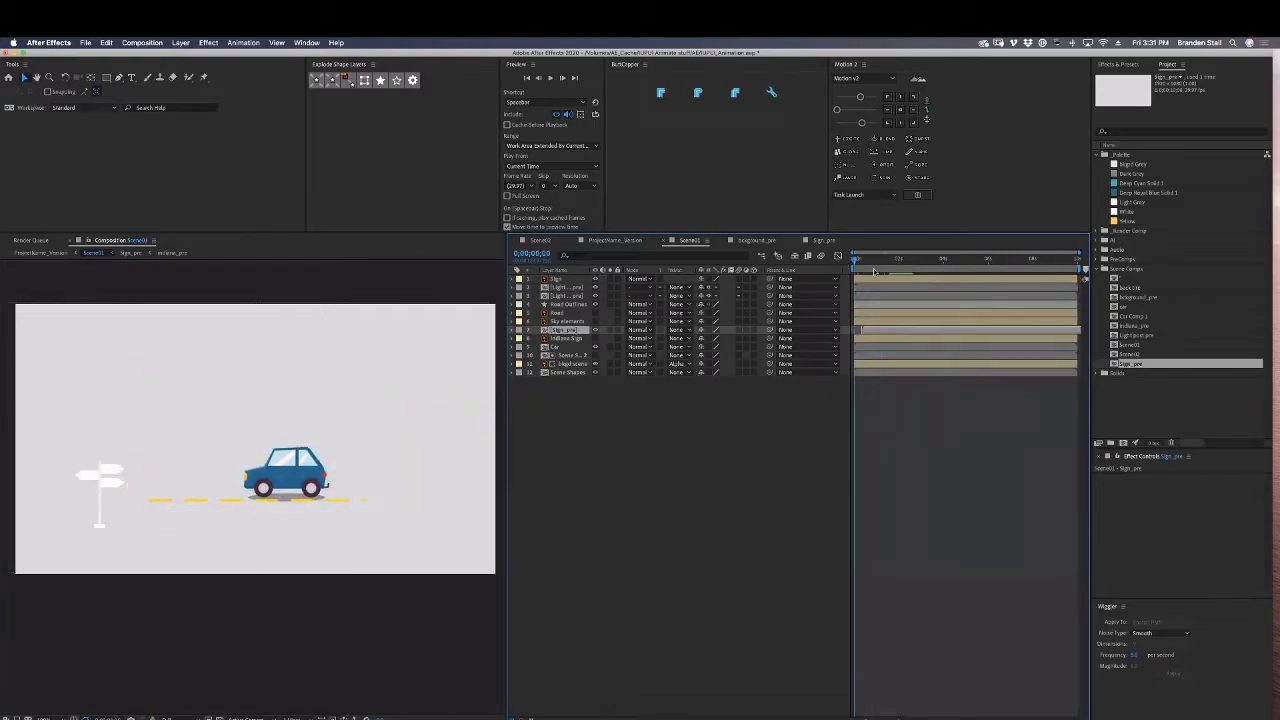
{"action": "key", "text": "space"}
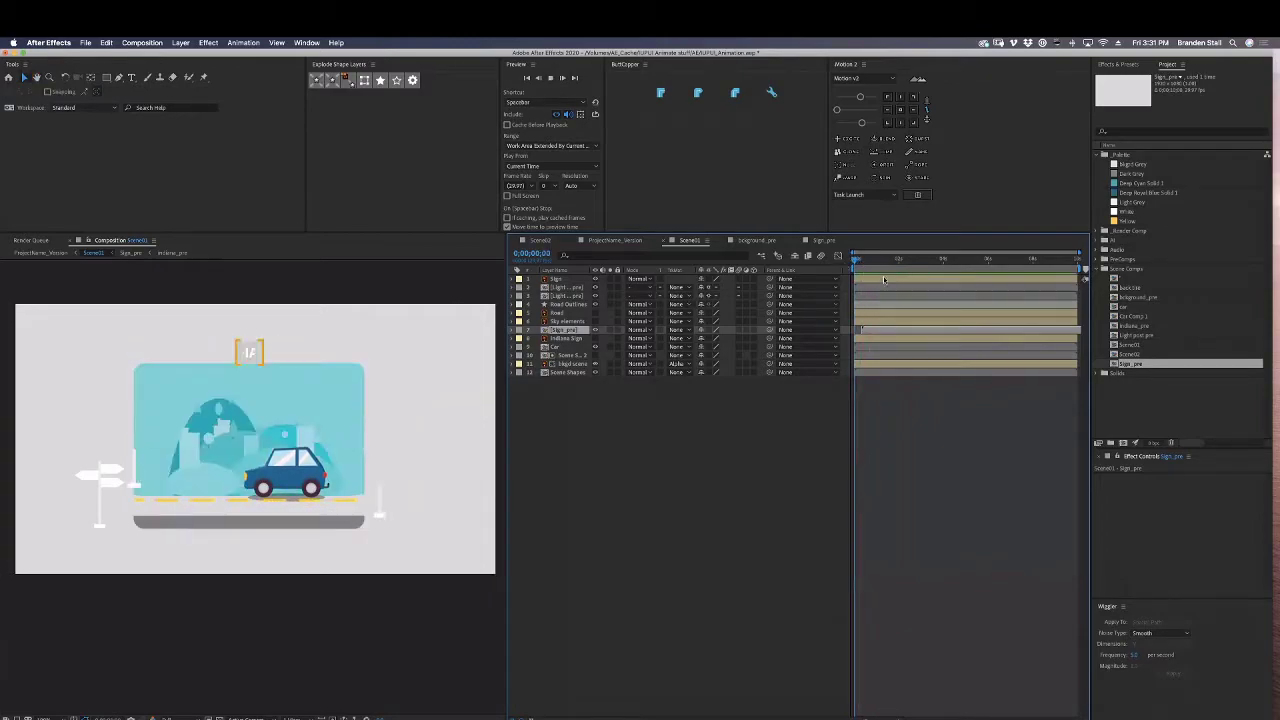
{"action": "key", "text": "space"}
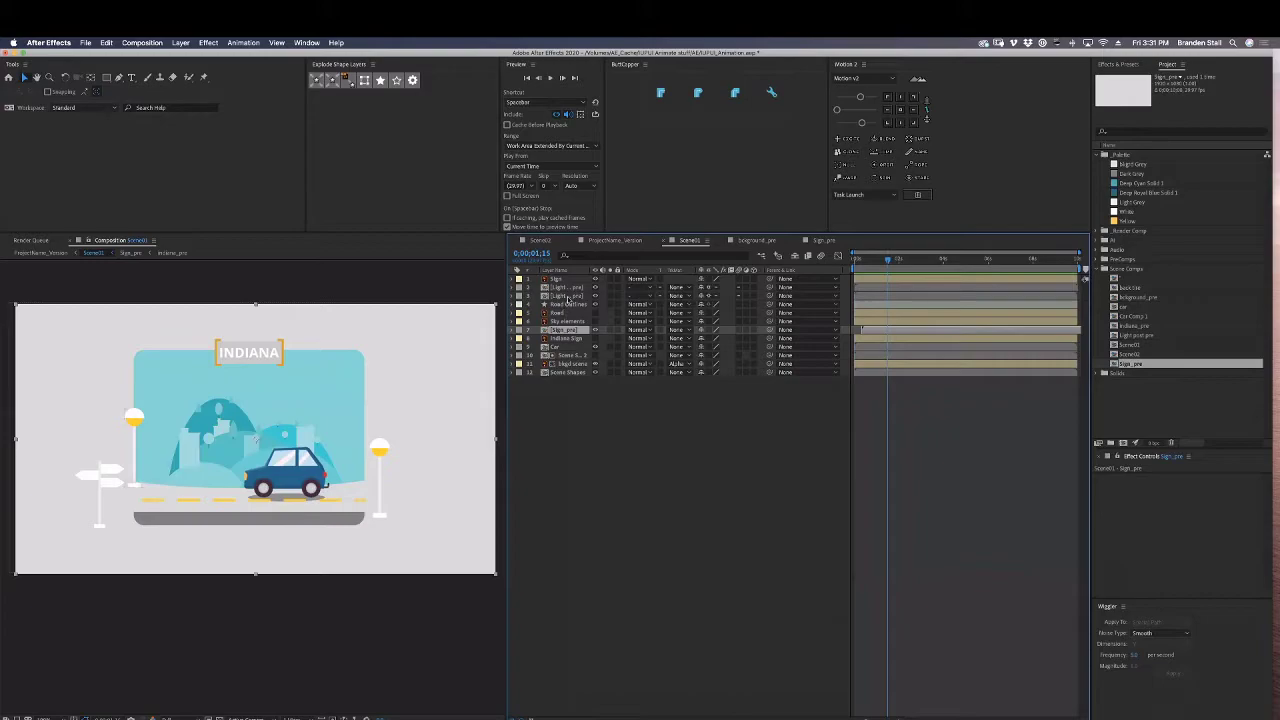
Shift both light post layers later so they start after the Sign_pre layer, and preview the scene.
{"action": "left_click", "coordinate": [568, 296]}
{"action": "left_click", "coordinate": [884, 288], "text": "shift"}
{"action": "left_click_drag", "start_coordinate": [885, 297], "coordinate": [844, 261]}
{"action": "key", "text": "space"}
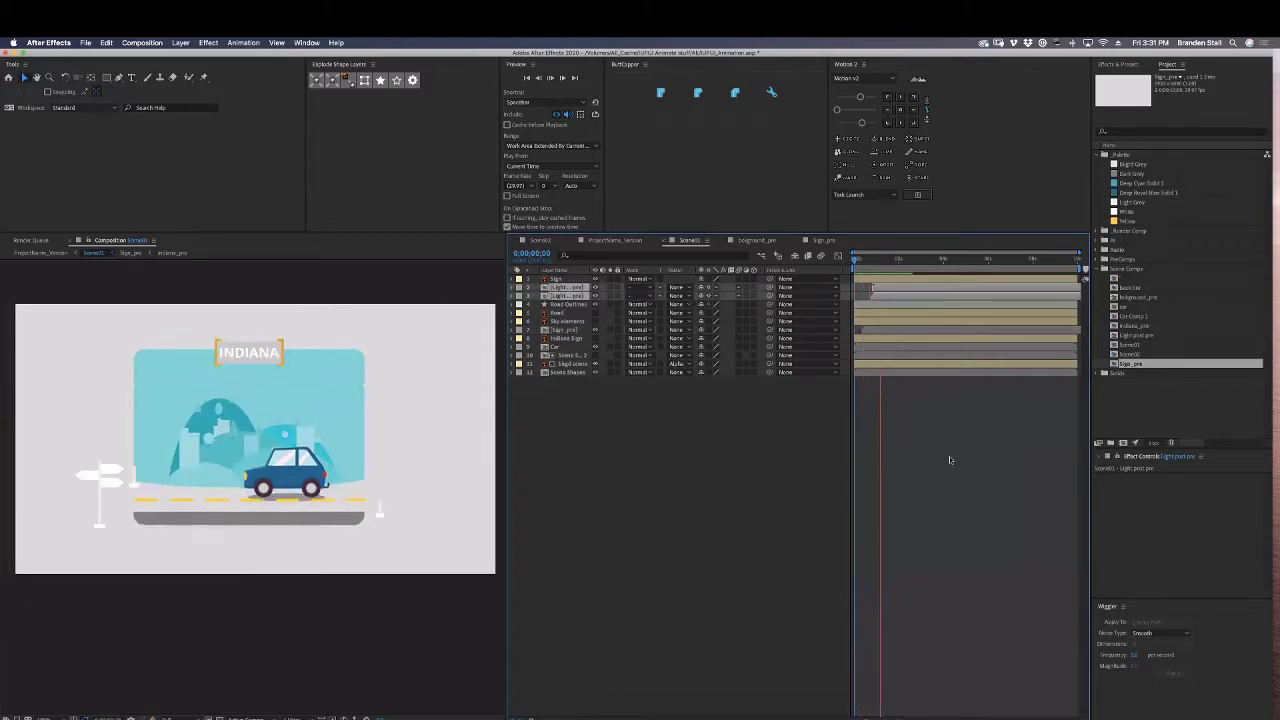
Offset the upper light post layer a few frames later than the other one and preview the staggered timing.
{"action": "key", "text": "super+shift+a"}
{"action": "left_click_drag", "start_coordinate": [885, 288], "coordinate": [823, 261]}
{"action": "key", "text": "space"}
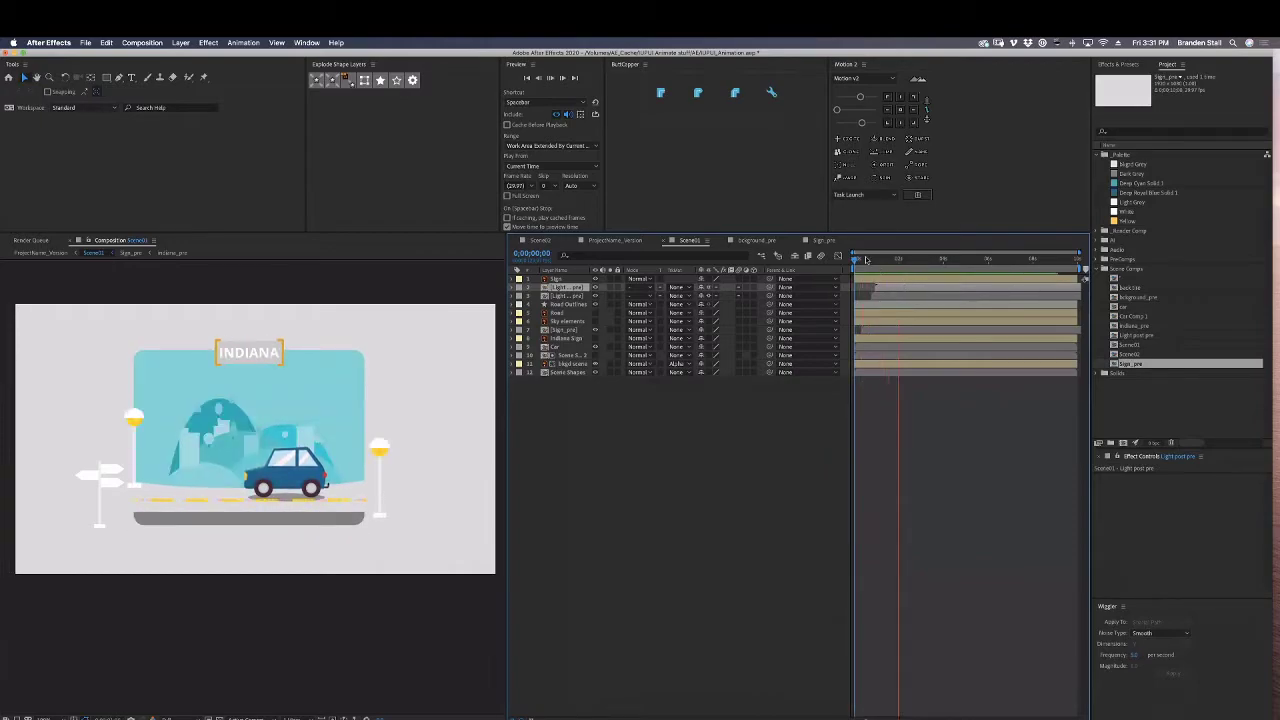
{"action": "mouse_move", "coordinate": [880, 260]}
{"action": "left_mouse_down"}
{"action": "mouse_move", "coordinate": [843, 260]}
{"action": "mouse_move", "coordinate": [904, 260]}
{"action": "left_mouse_up"}
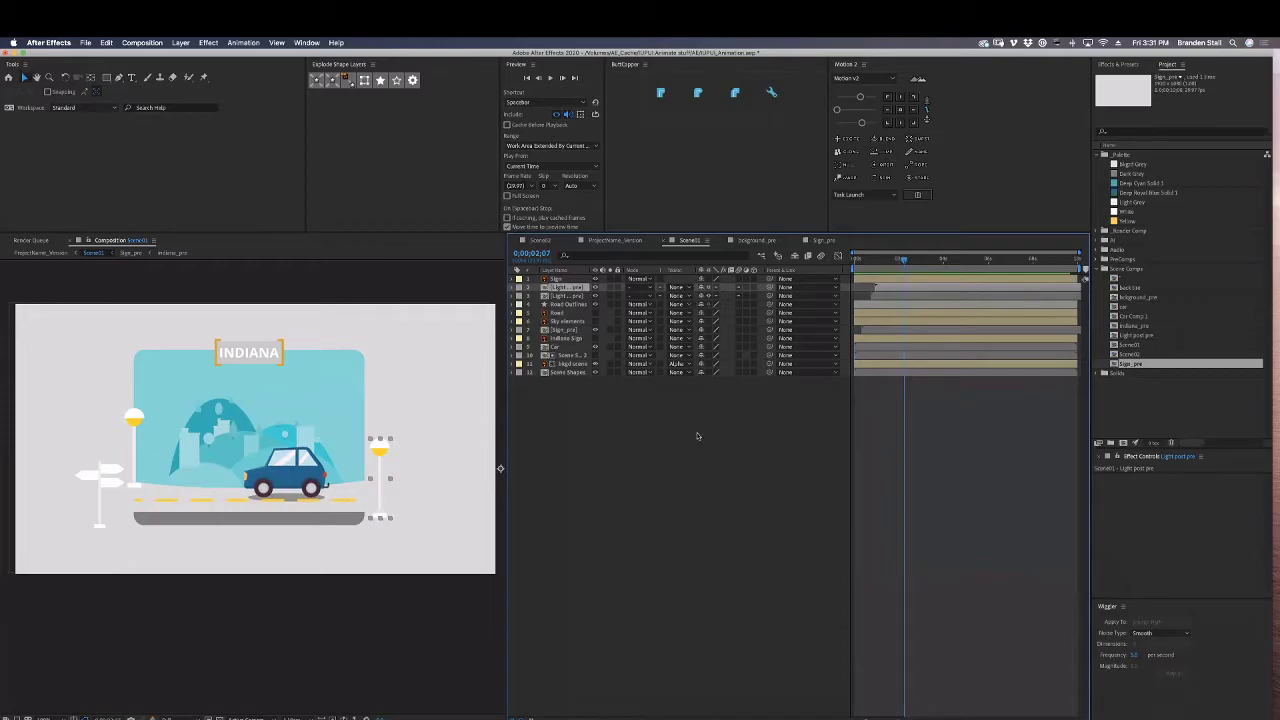
{"action": "left_click", "coordinate": [607, 436]}
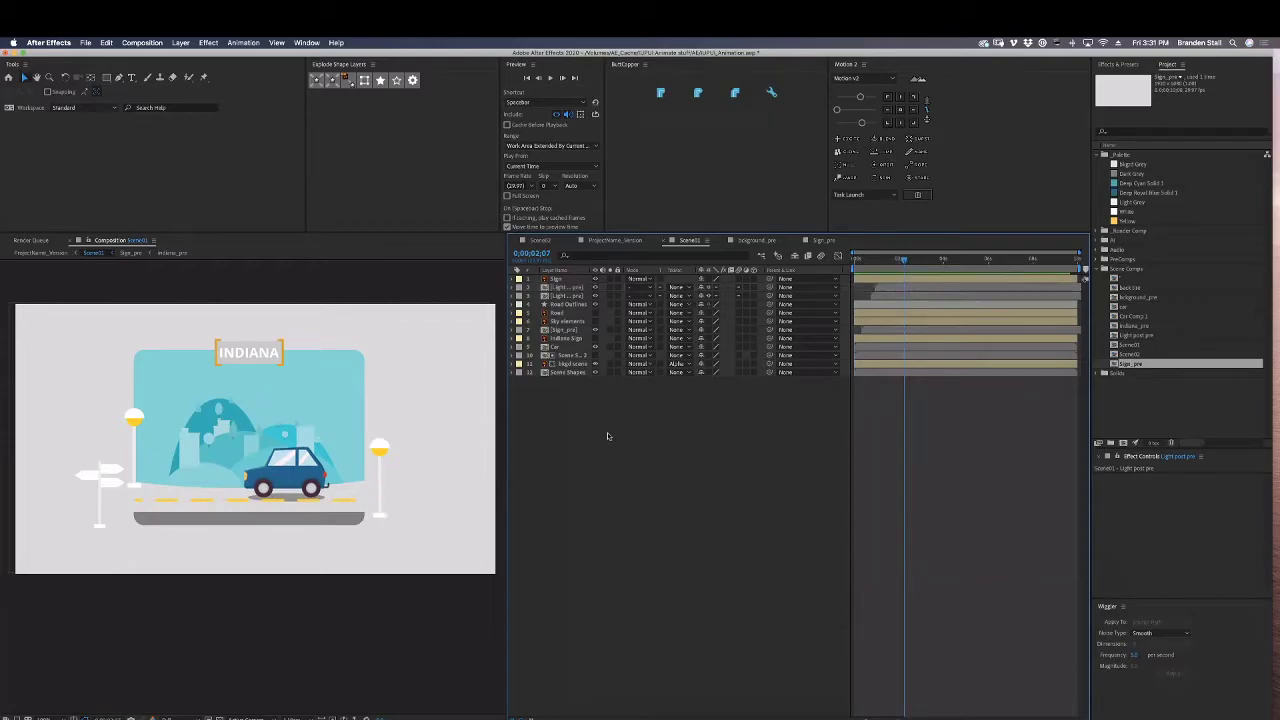
Add Trim Paths to the Road Outlines layer and reveal its Start, End and Offset properties.
{"action": "left_click", "coordinate": [572, 314]}
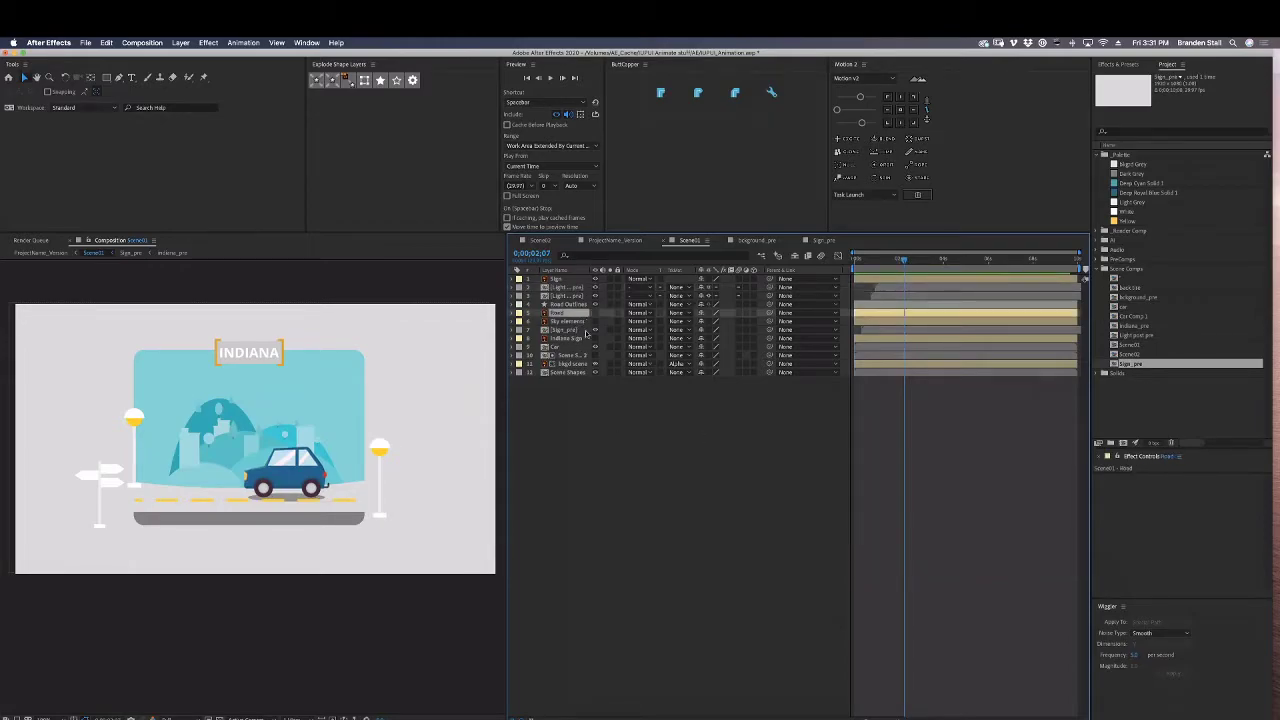
{"action": "left_click", "coordinate": [572, 305]}
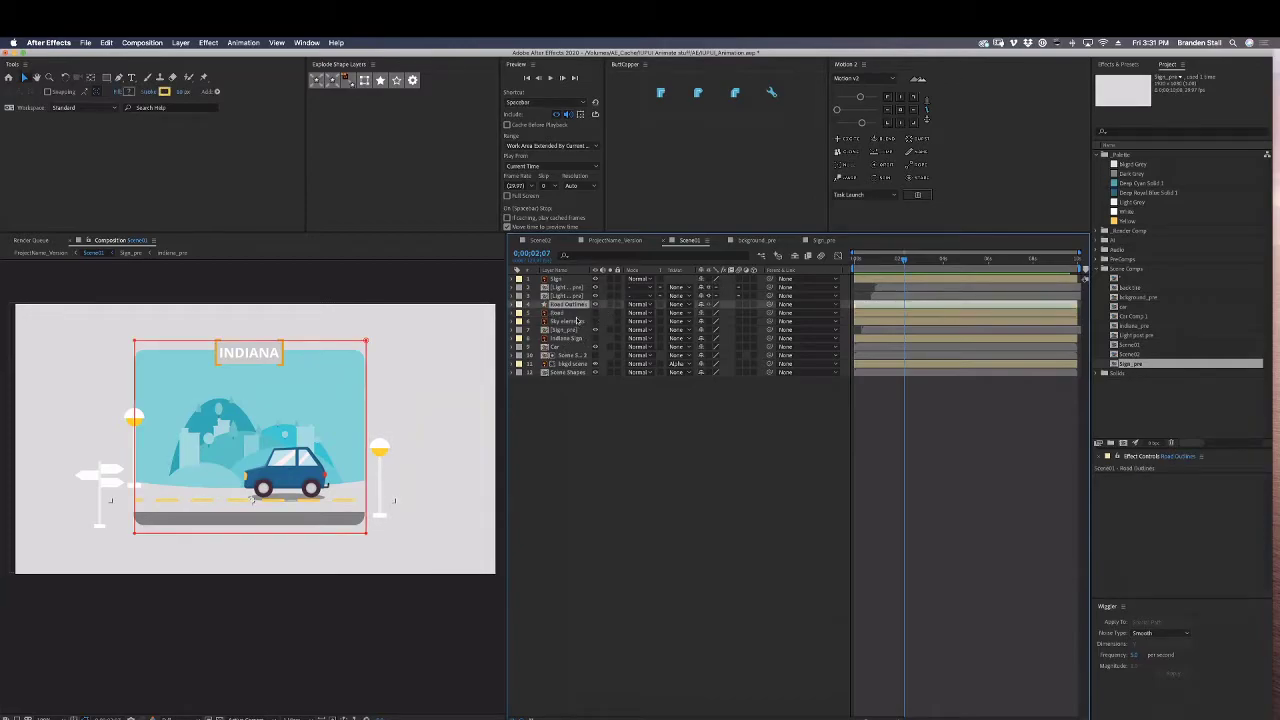
{"action": "left_click", "coordinate": [522, 304]}
{"action": "left_click", "coordinate": [748, 313]}
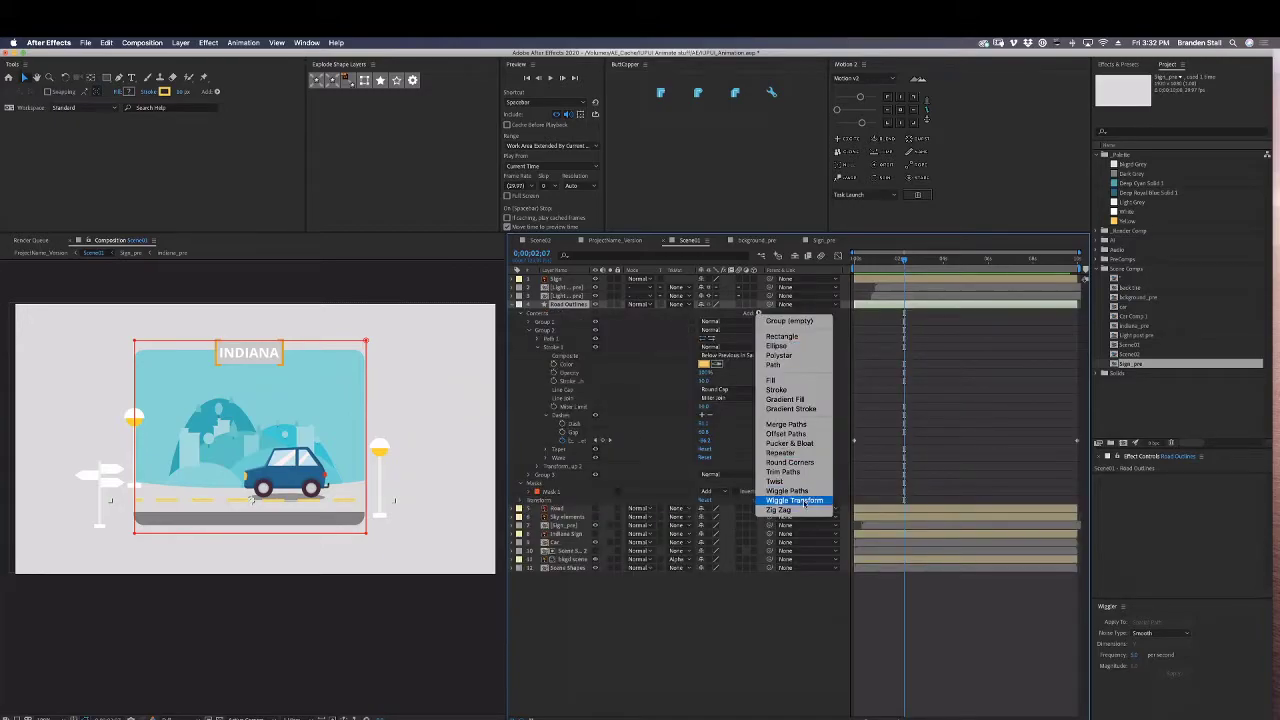
{"action": "left_click", "coordinate": [785, 471]}
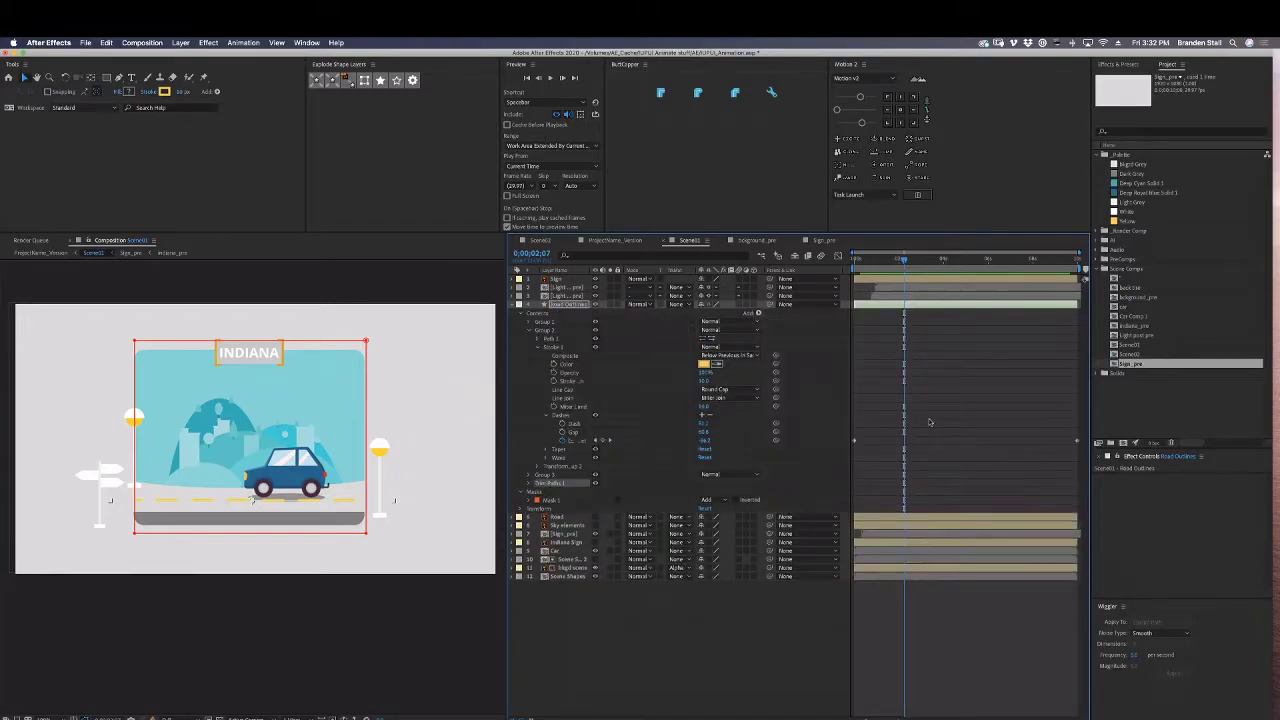
{"action": "left_click", "coordinate": [529, 483]}
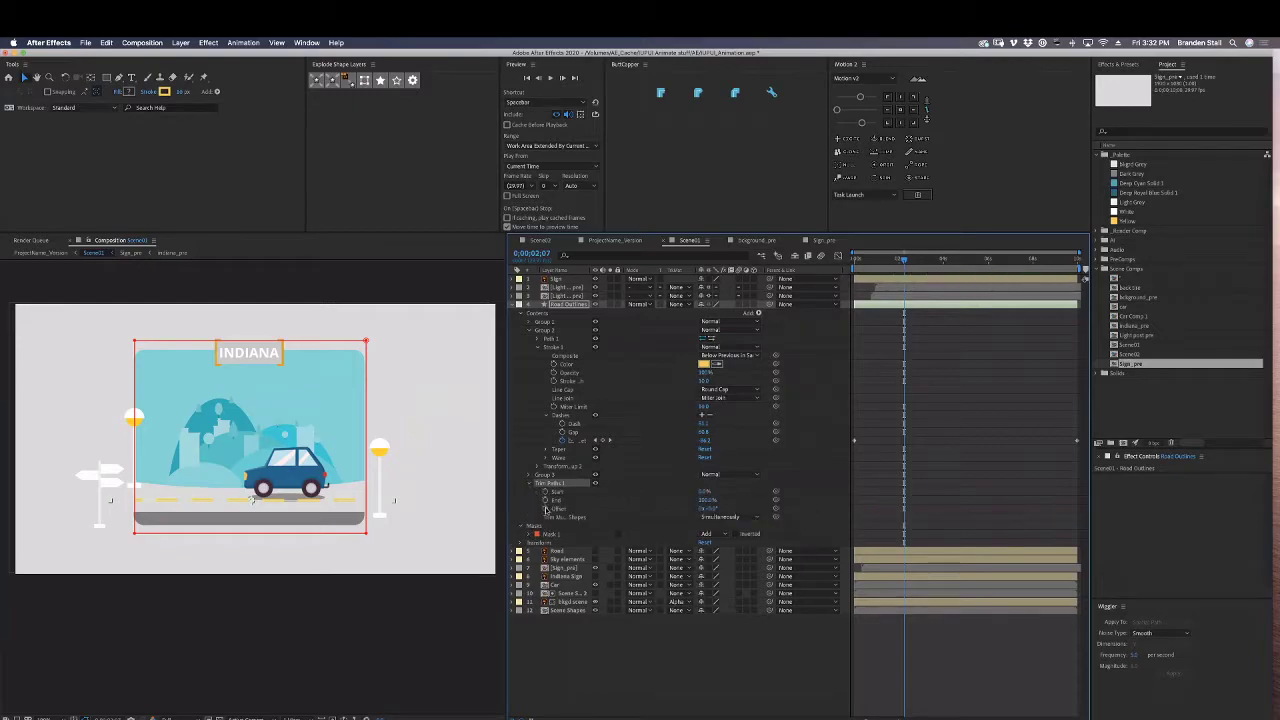
Animate the road line's Trim Paths End from 0% to 100% and apply strong easing to both keyframes.
{"action": "left_click", "coordinate": [545, 500]}
{"action": "left_click_drag", "start_coordinate": [893, 265], "coordinate": [874, 265]}
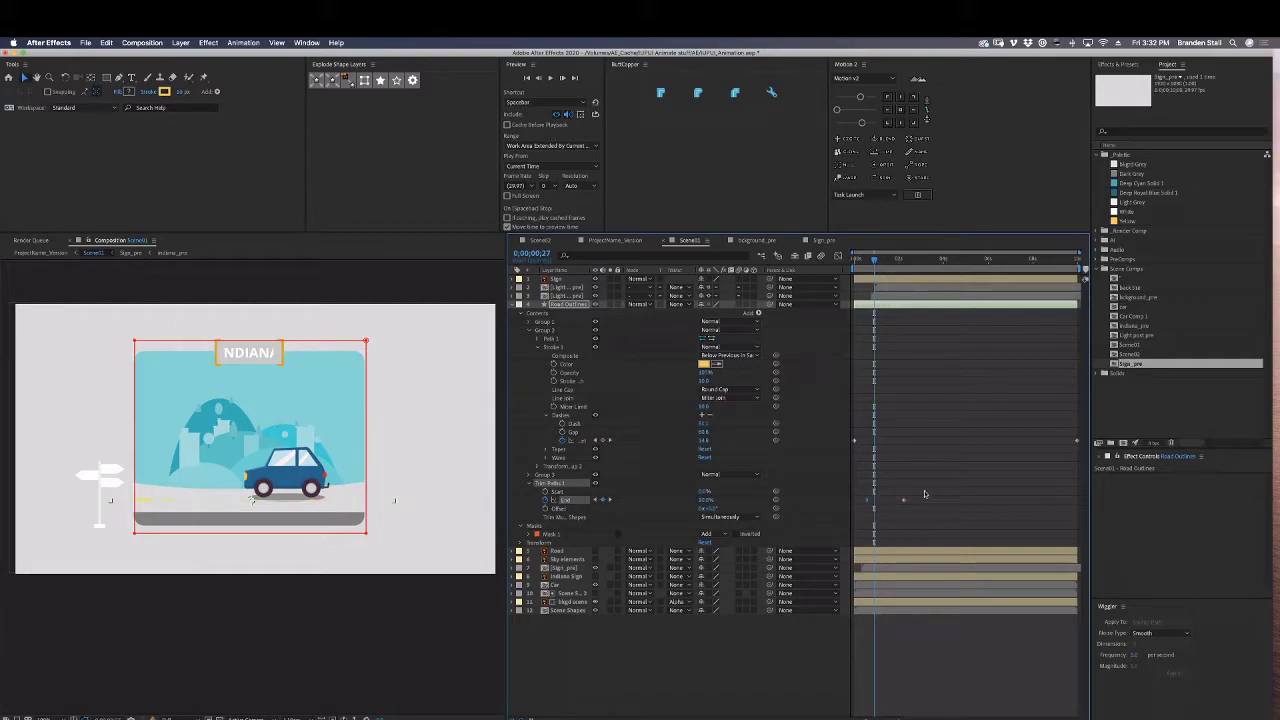
{"action": "left_click", "coordinate": [862, 97]}
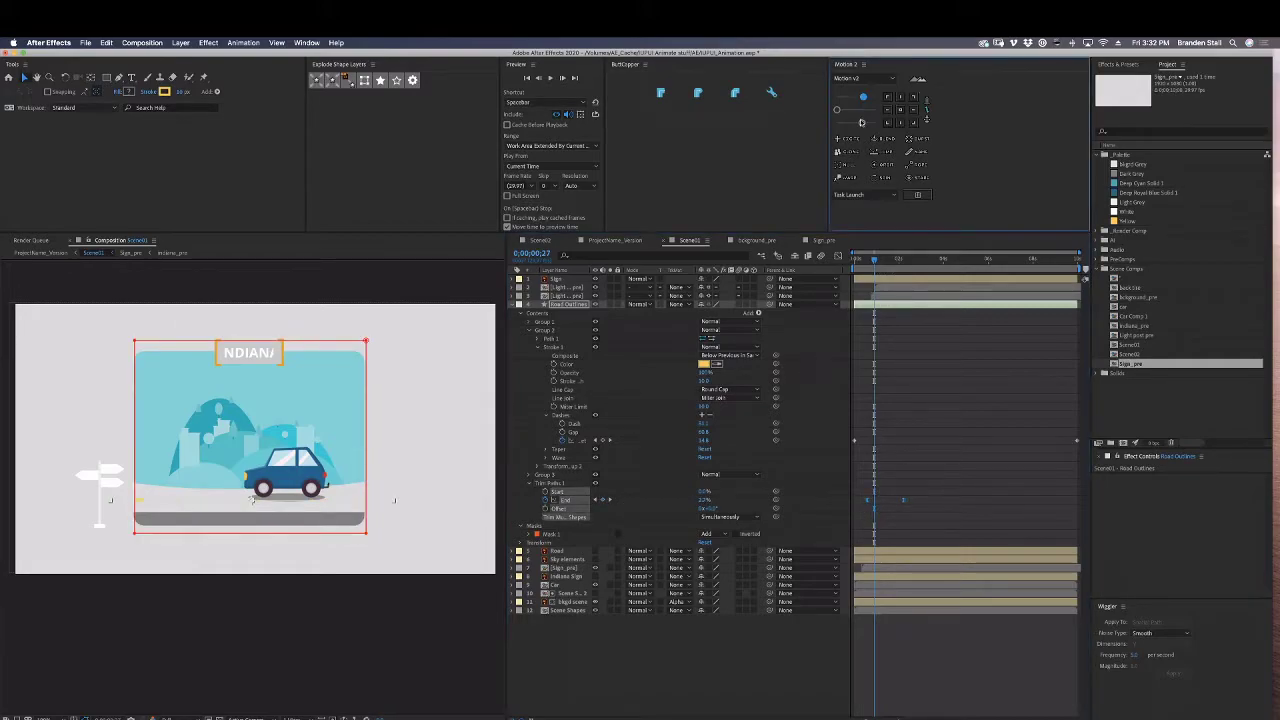
Try a slower road reveal by moving the final End keyframe later, and preview the scene from the start.
{"action": "left_click", "coordinate": [933, 513]}
{"action": "left_click_drag", "start_coordinate": [903, 500], "coordinate": [927, 501]}
{"action": "left_click", "coordinate": [959, 506]}
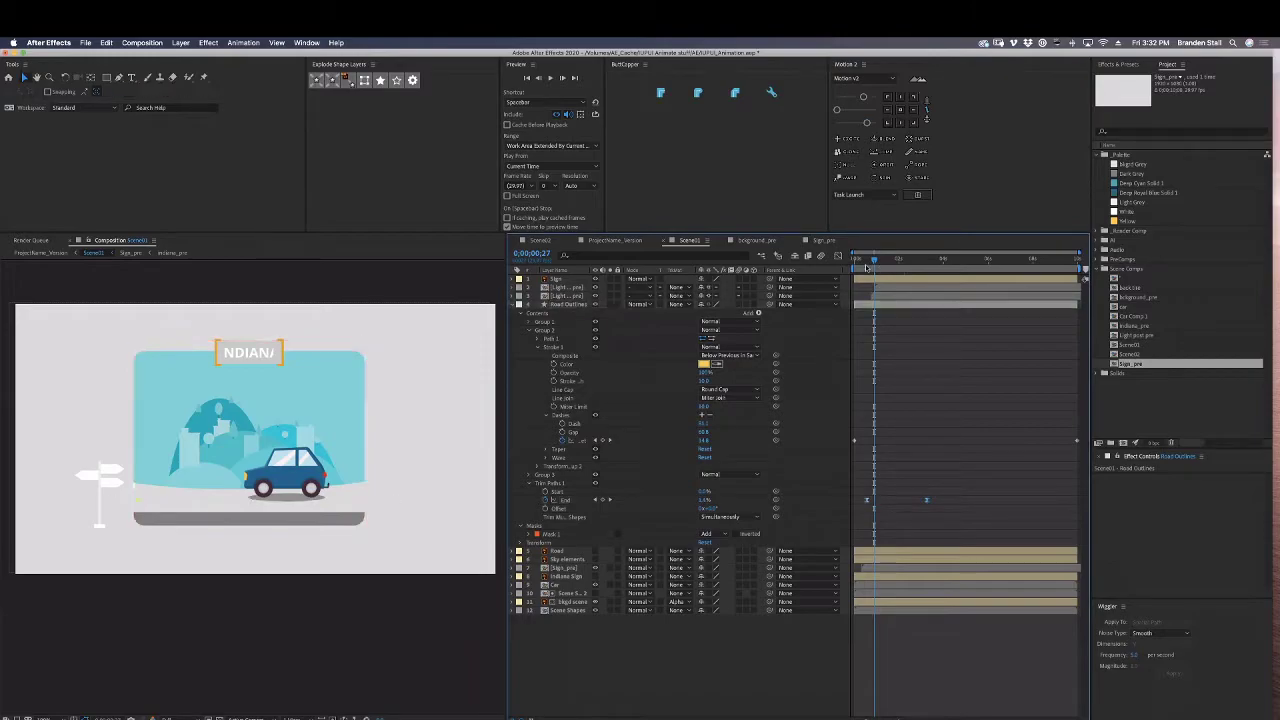
{"action": "left_click_drag", "start_coordinate": [867, 265], "coordinate": [853, 263]}
{"action": "key", "text": "space"}
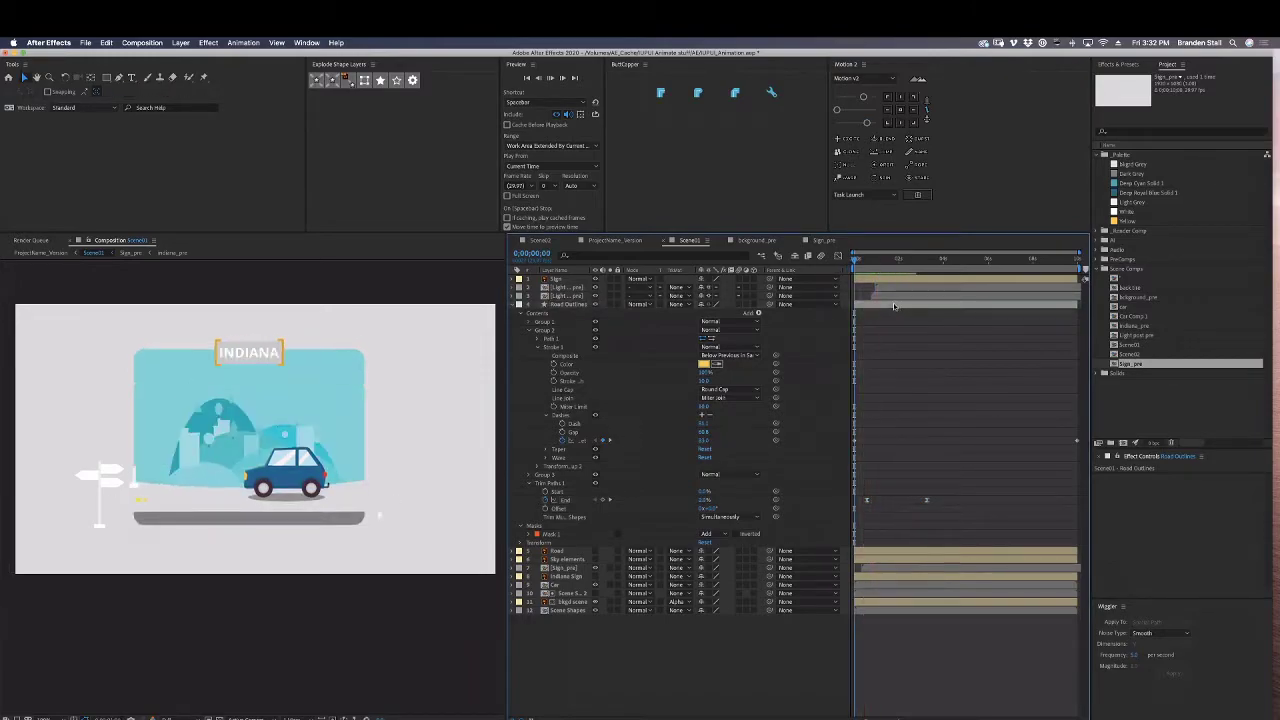
{"action": "key", "text": "space"}
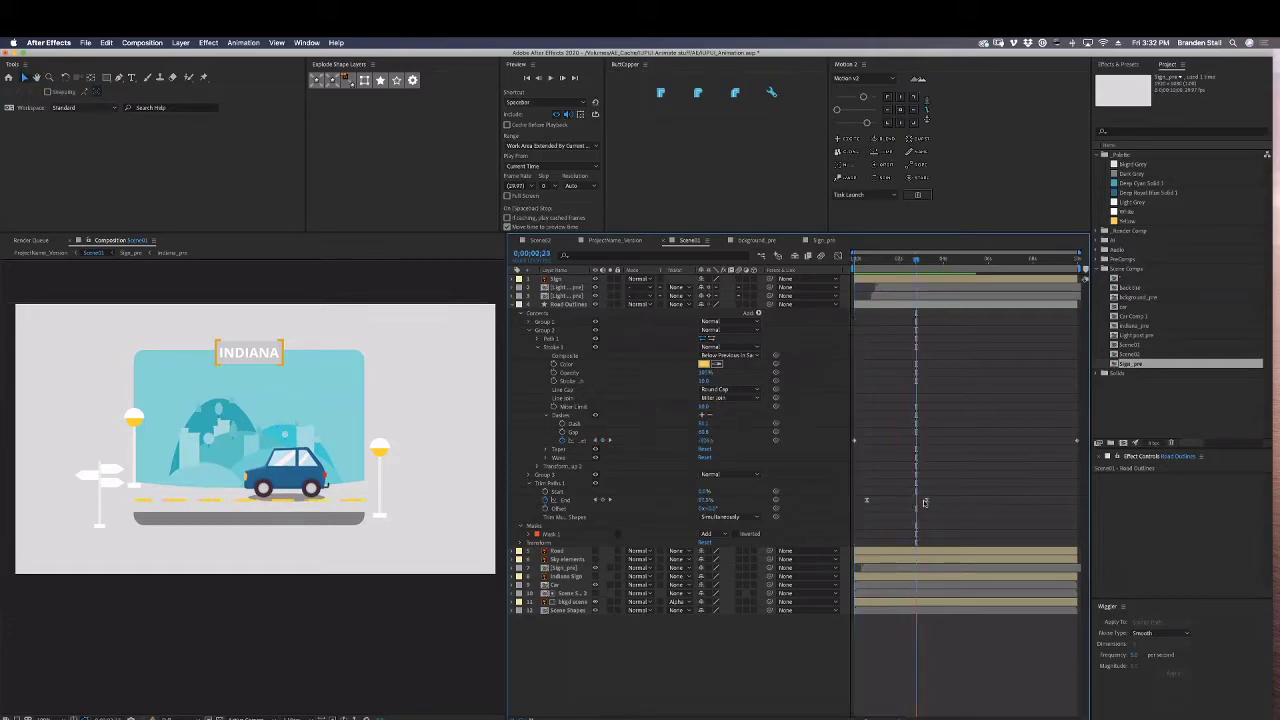
Shorten the road reveal by moving the last End keyframe earlier and shifting the animation's start slightly, and preview it.
{"action": "left_click_drag", "start_coordinate": [925, 502], "coordinate": [900, 503]}
{"action": "mouse_move", "coordinate": [908, 510]}
{"action": "left_mouse_down"}
{"action": "mouse_move", "coordinate": [868, 489]}
{"action": "mouse_move", "coordinate": [870, 502]}
{"action": "left_mouse_up"}
{"action": "left_click", "coordinate": [867, 502], "text": "shift"}
{"action": "left_click_drag", "start_coordinate": [904, 501], "coordinate": [904, 490]}
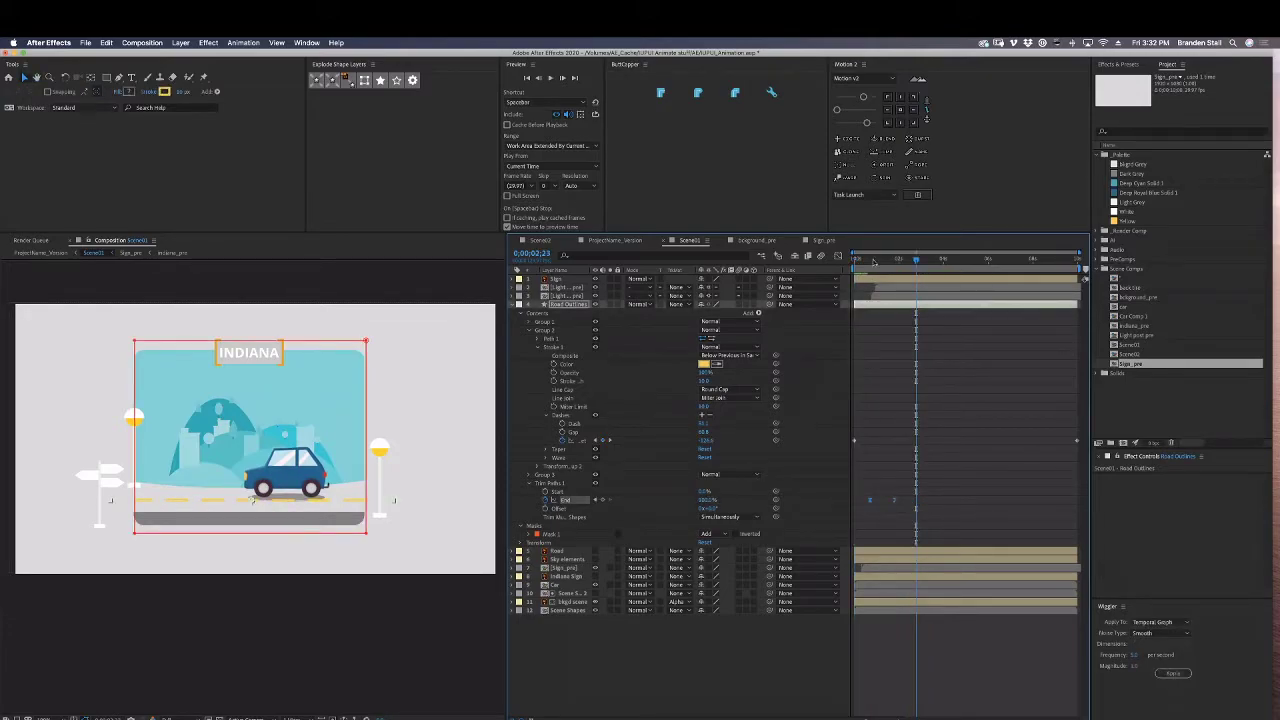
{"action": "key", "text": "space"}
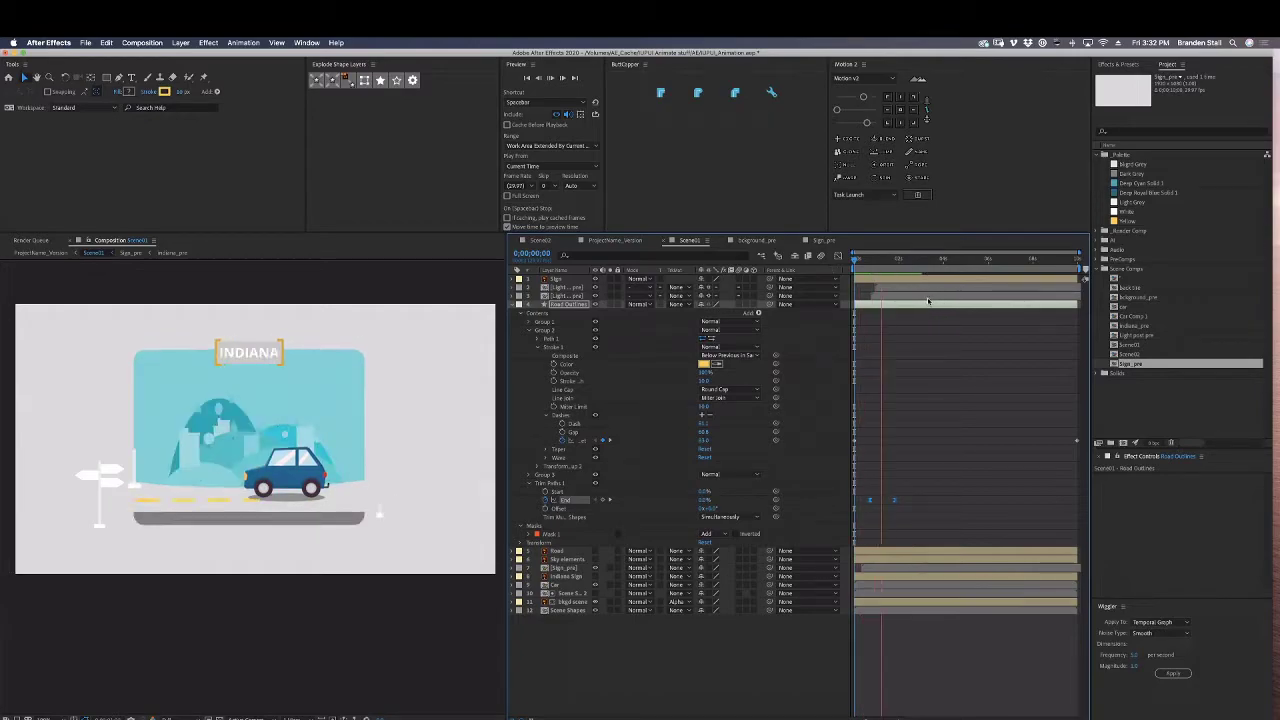
{"action": "key", "text": "space"}
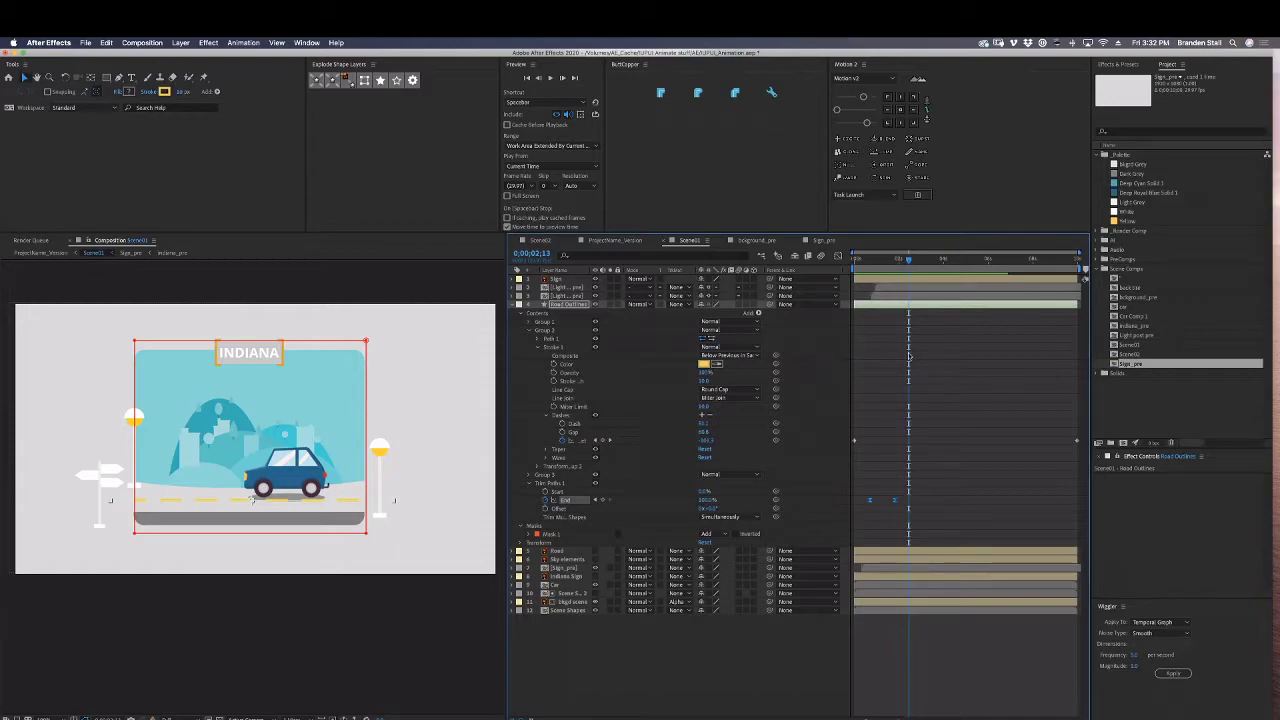
Replay Scene01 from the start and scrub through the opening frames to check the Indiana sign's reveal timing.
{"action": "left_click_drag", "start_coordinate": [897, 262], "coordinate": [853, 265]}
{"action": "key", "text": "space"}
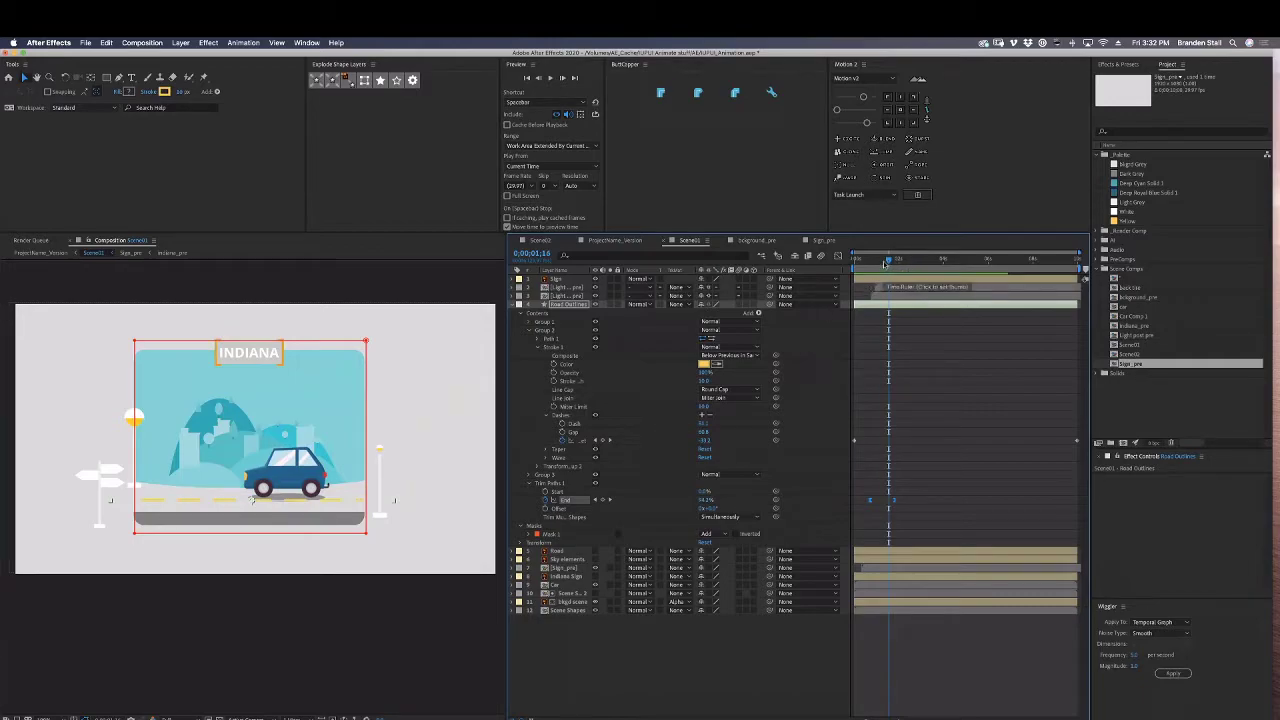
{"action": "left_click", "coordinate": [859, 263]}
{"action": "mouse_move", "coordinate": [868, 265]}
{"action": "left_mouse_down"}
{"action": "mouse_move", "coordinate": [880, 265]}
{"action": "mouse_move", "coordinate": [845, 280]}
{"action": "mouse_move", "coordinate": [869, 263]}
{"action": "left_mouse_up"}
{"action": "key", "text": "space"}
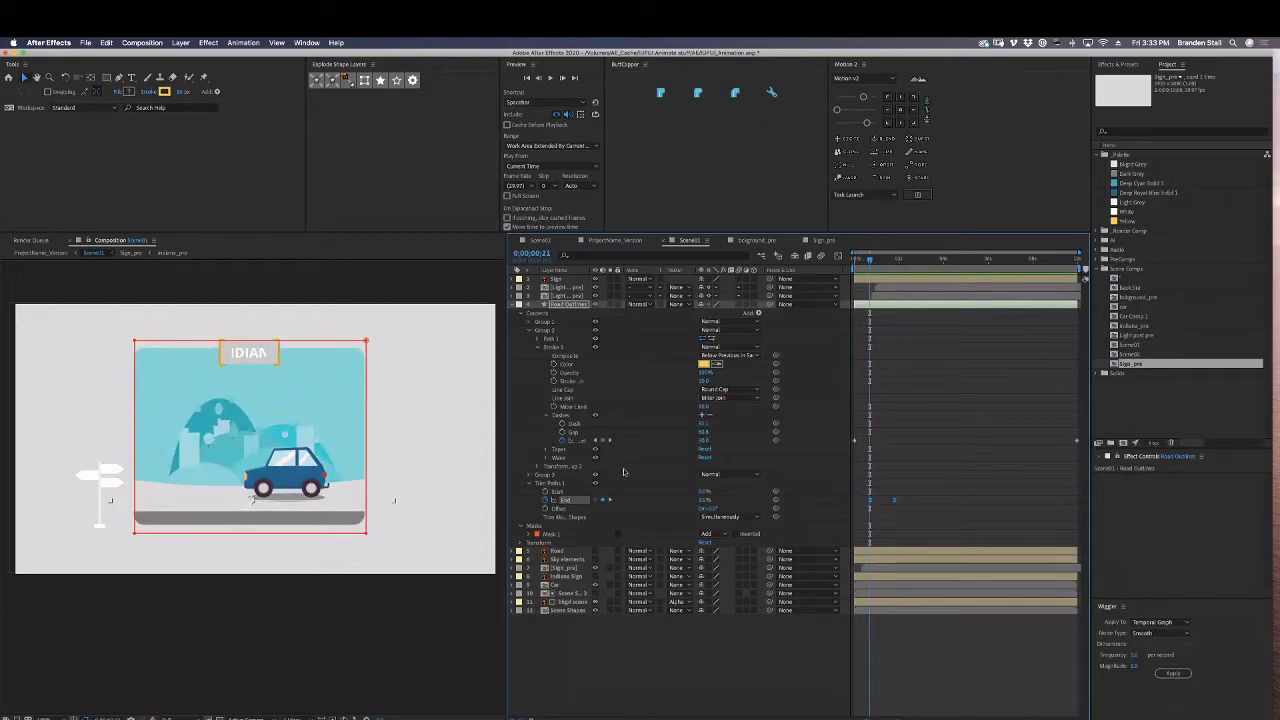
In the Sign_pre composition, move the third layer's last Scale keyframe earlier to line up with the other layers' final keyframes.
{"action": "key", "text": "u"}
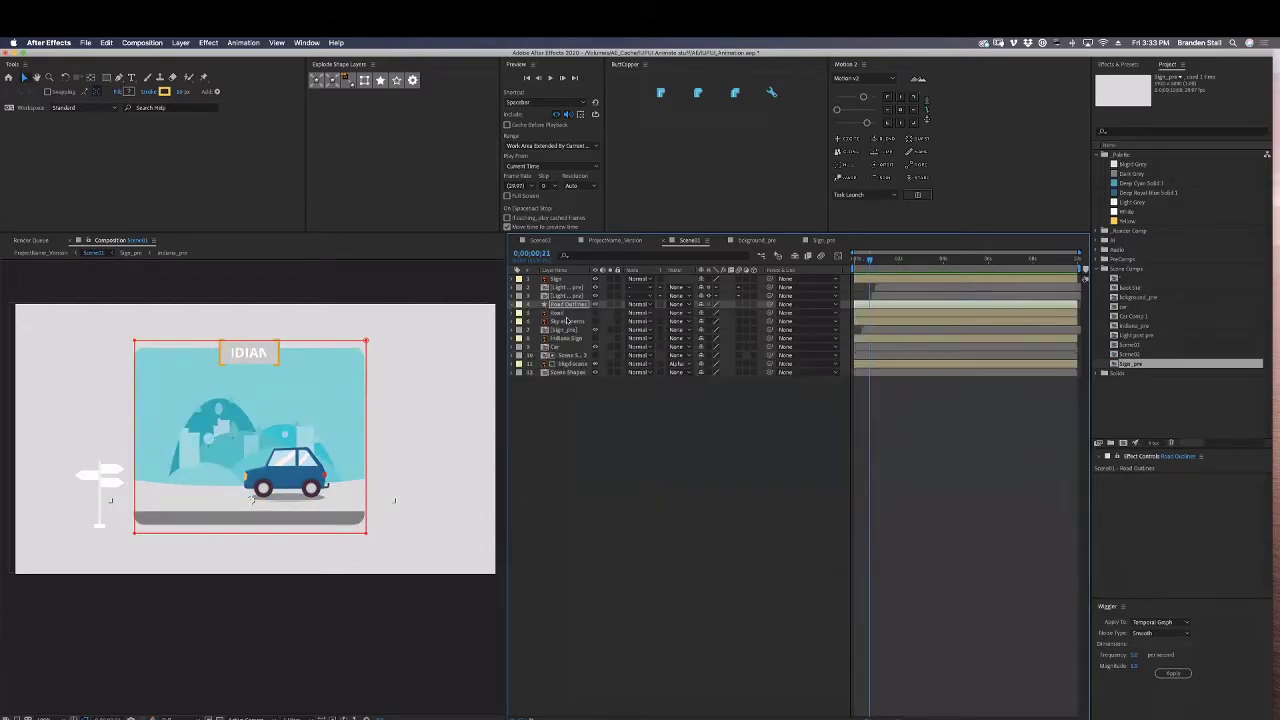
{"action": "double_click", "coordinate": [545, 331]}
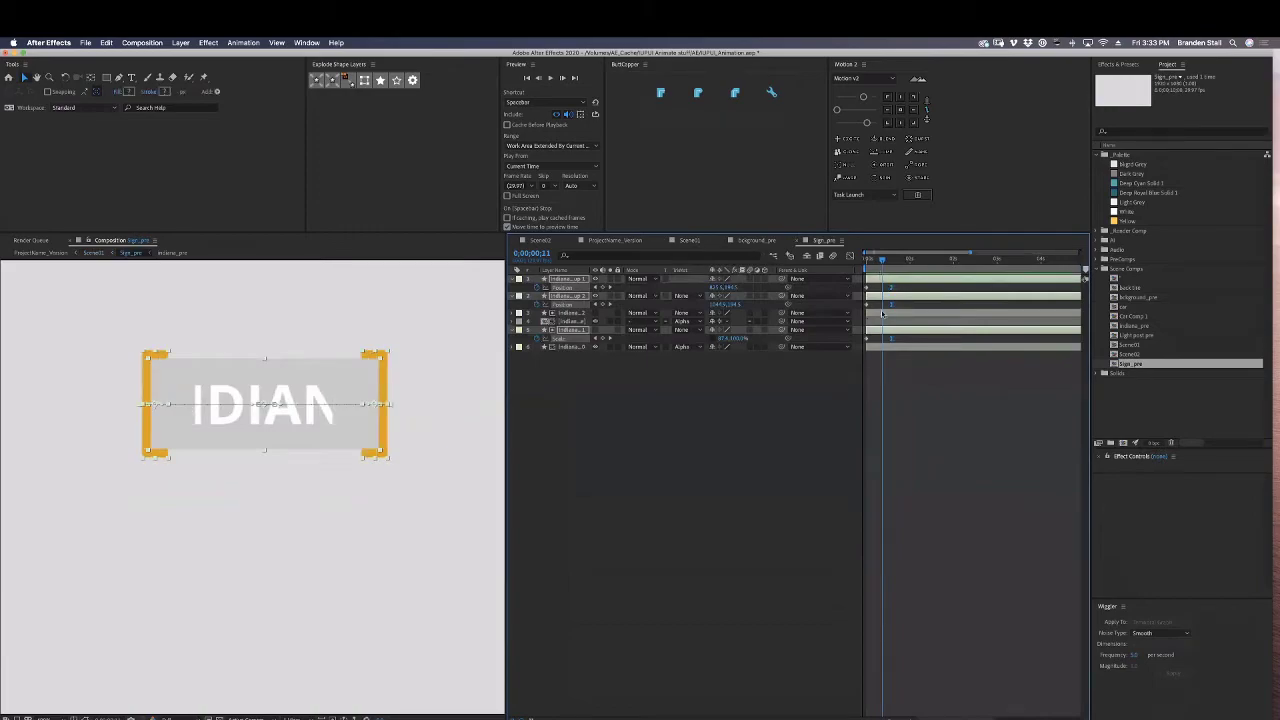
{"action": "key", "text": "ctrl+a"}
{"action": "key", "text": "u"}
{"action": "key", "text": "u"}
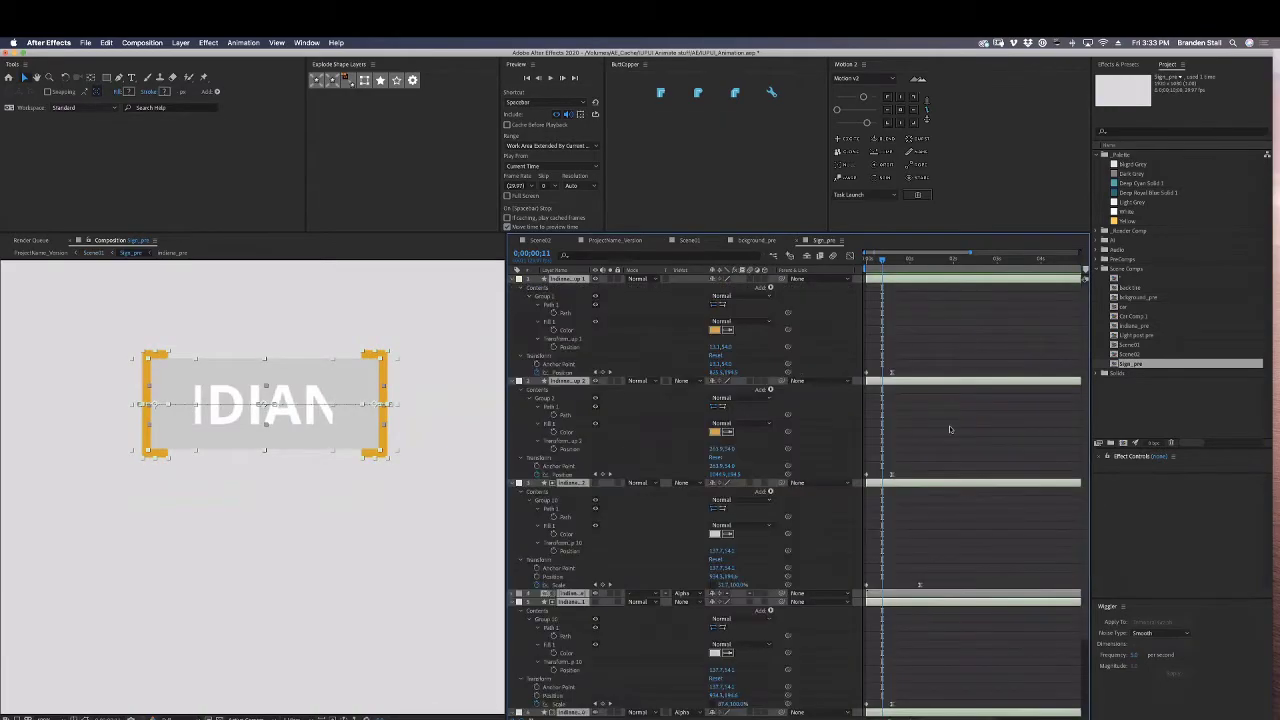
{"action": "left_click", "coordinate": [925, 564]}
{"action": "left_click_drag", "start_coordinate": [920, 585], "coordinate": [892, 587]}
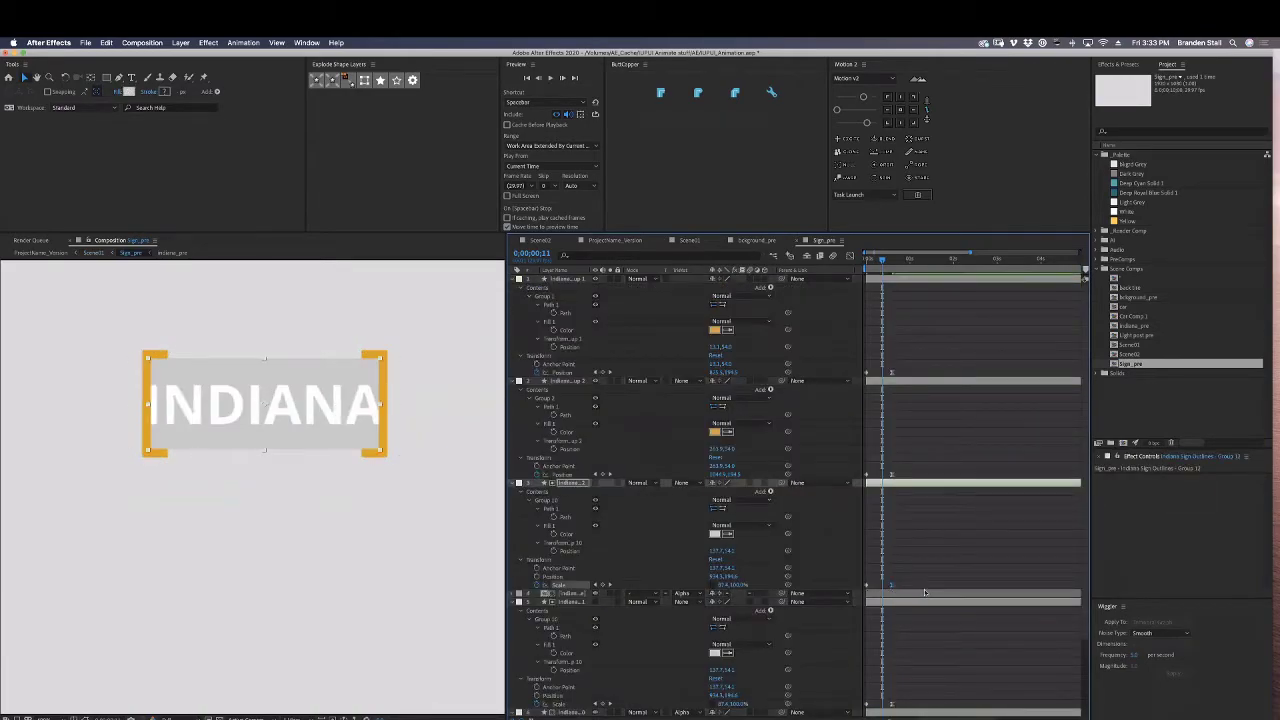
Collapse all layer properties in Sign_pre, return to Scene01 and preview the scene from the beginning.
{"action": "key", "text": "super+a"}
{"action": "key", "text": "u"}
{"action": "left_click", "coordinate": [925, 597]}
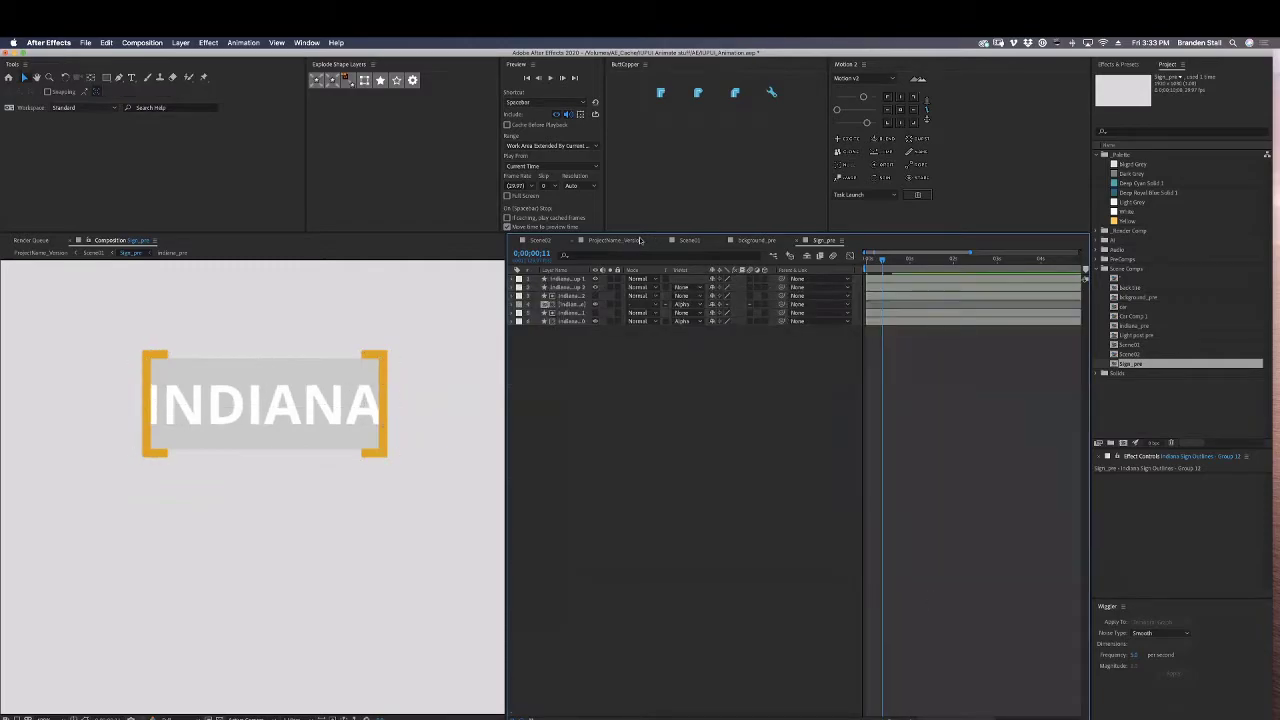
{"action": "left_click", "coordinate": [690, 240]}
{"action": "left_click_drag", "start_coordinate": [869, 261], "coordinate": [841, 266]}
{"action": "key", "text": "space"}
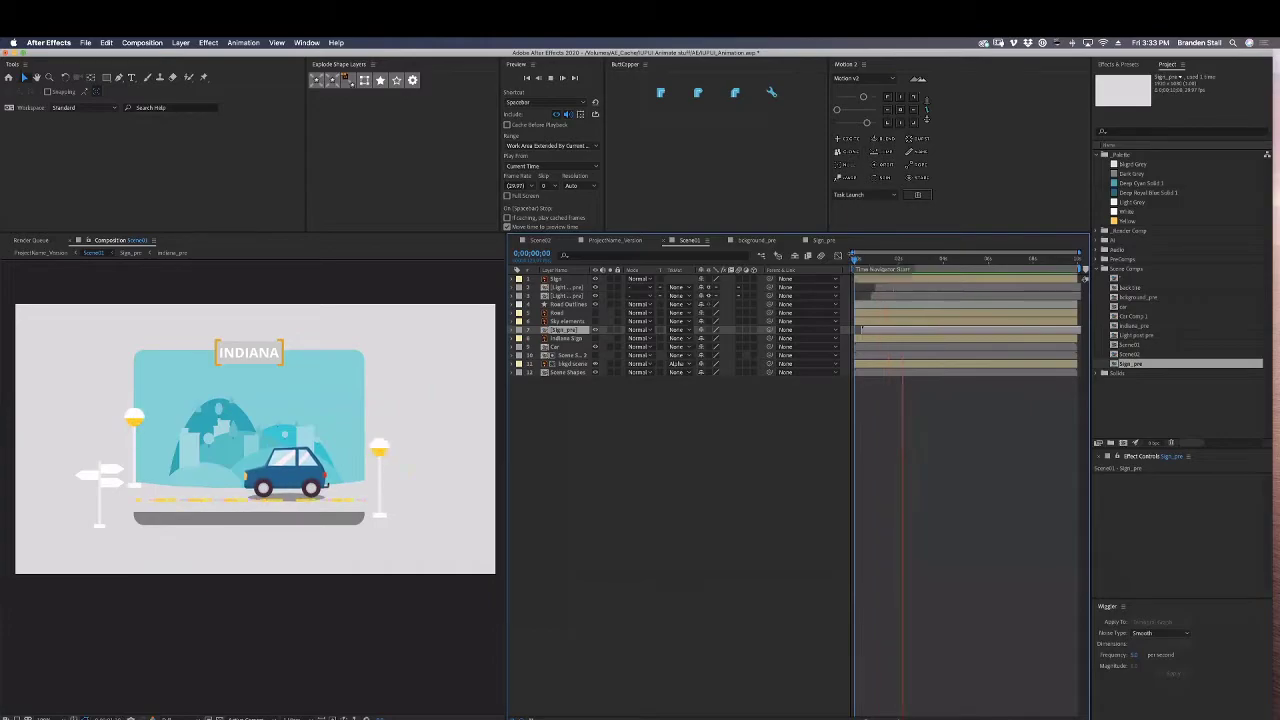
Move the Car layer's anchor point to the road beneath the rear end of the car.
{"action": "left_click", "coordinate": [565, 348]}
{"action": "scroll", "coordinate": [423, 443], "scroll_direction": "up", "scroll_amount": 1}
{"action": "left_click_drag", "start_coordinate": [423, 443], "coordinate": [427, 422]}
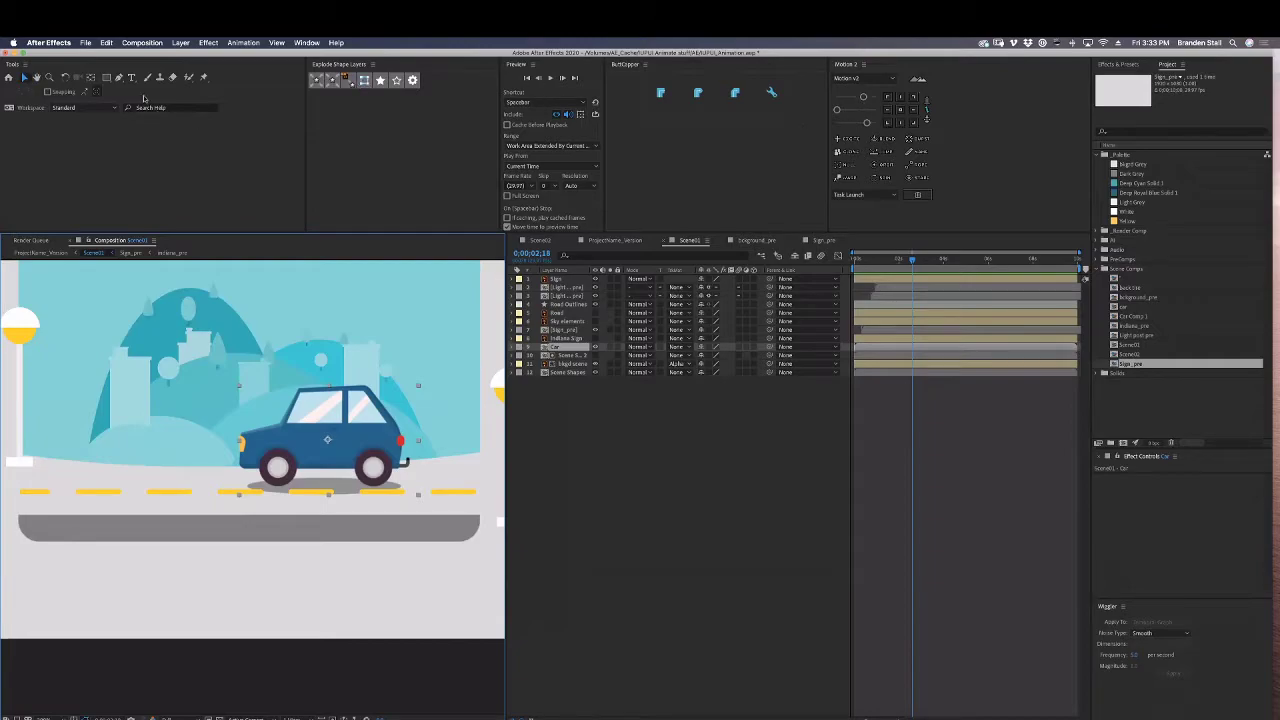
{"action": "left_click", "coordinate": [110, 95]}
{"action": "left_click", "coordinate": [359, 456]}
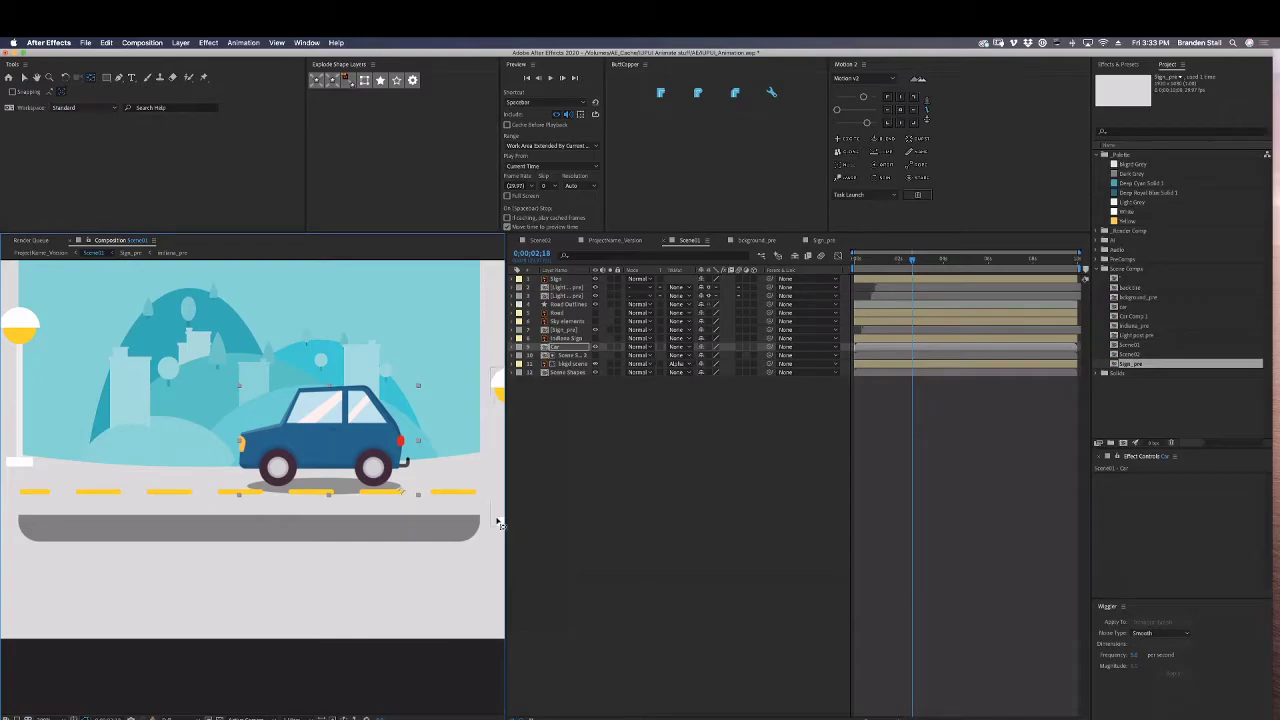
Keyframe the Car's Scale and Rotation at their resting values, with 0% scale and about 49° rotation at 0;00;01;02.
{"action": "key", "text": "s"}
{"action": "key", "text": "shift+r"}
{"action": "left_click_drag", "start_coordinate": [537, 356], "coordinate": [537, 364]}
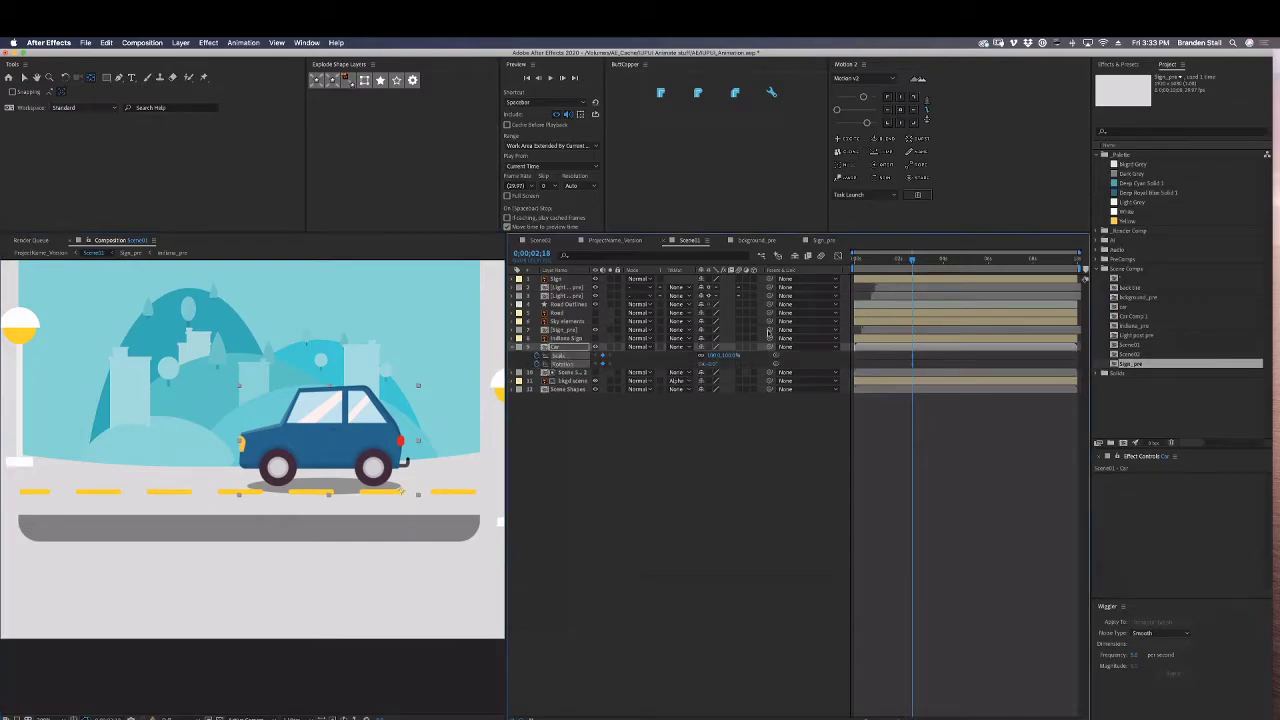
{"action": "left_click_drag", "start_coordinate": [886, 262], "coordinate": [878, 262]}
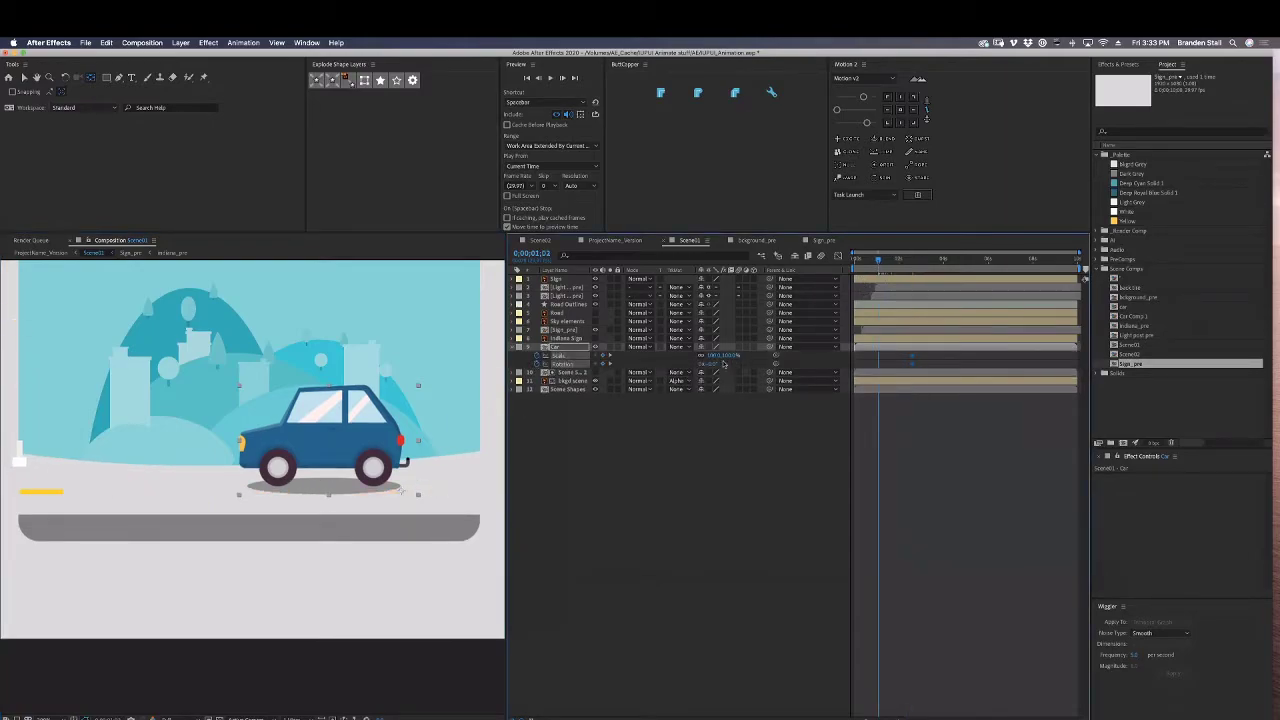
{"action": "left_click_drag", "start_coordinate": [712, 364], "coordinate": [762, 363]}
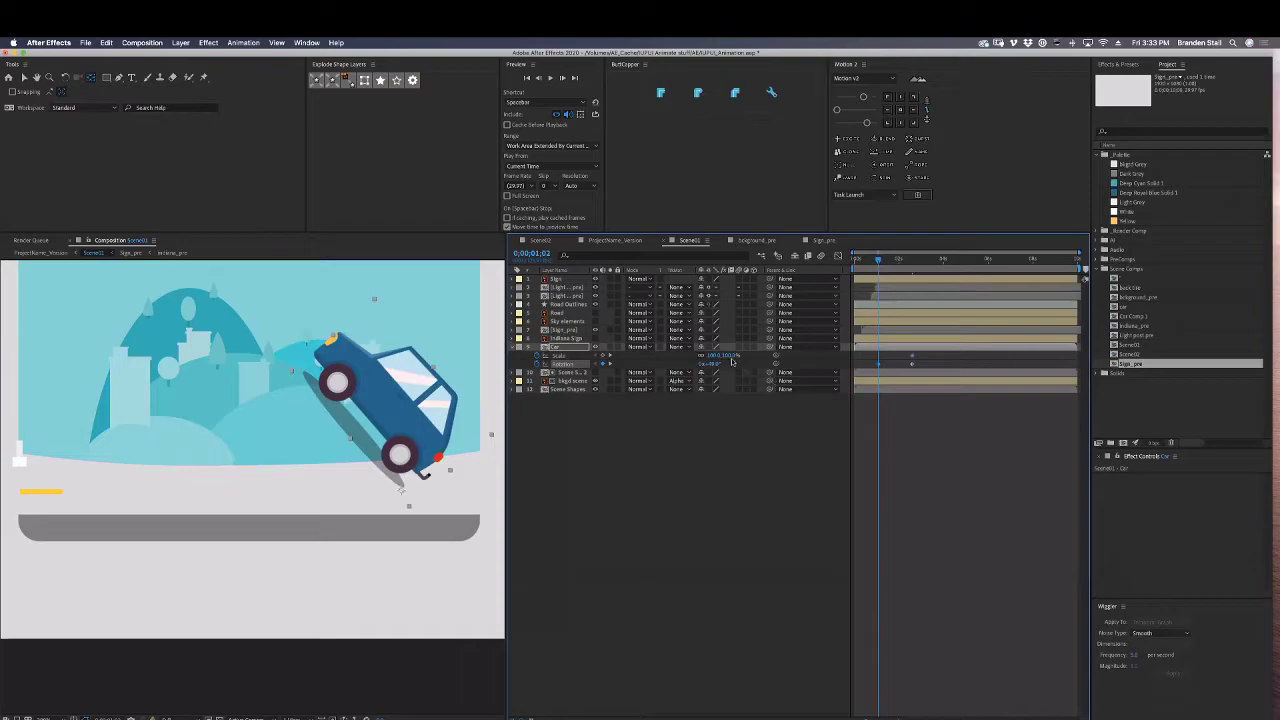
{"action": "key", "text": "Return"}
{"action": "left_click_drag", "start_coordinate": [891, 353], "coordinate": [873, 367]}
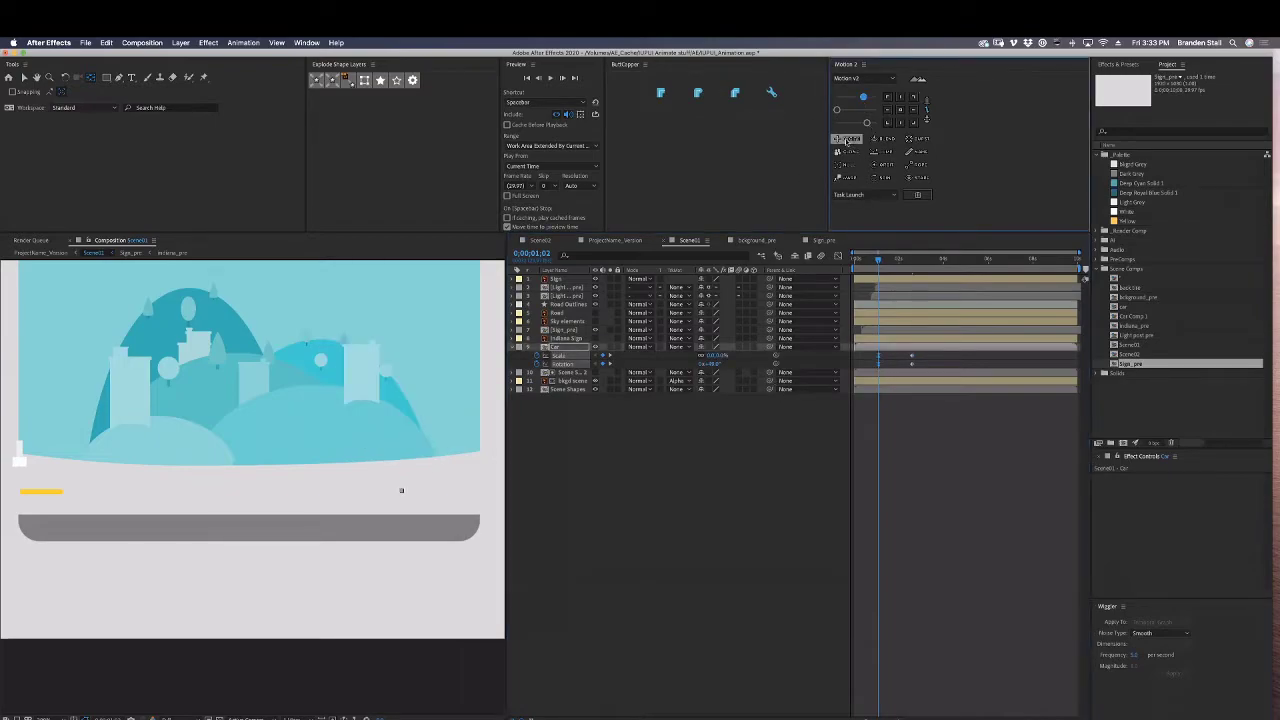
Apply Motion 2's Excite to the Car's Scale and Rotation, setting both Overshoot values to 5 and both Friction values to 80.
{"action": "left_click", "coordinate": [846, 138]}
{"action": "left_click", "coordinate": [1196, 486]}
{"action": "type", "text": "5"}
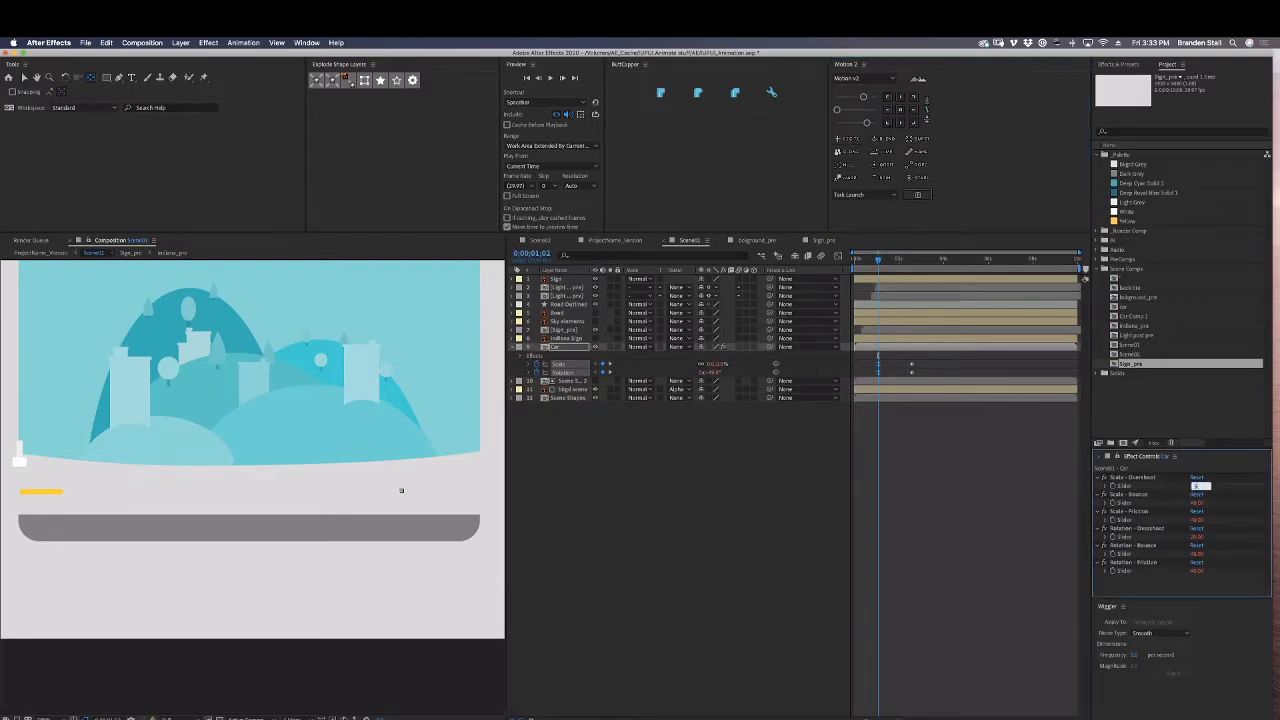
{"action": "key", "text": "Tab"}
{"action": "key", "text": "Tab"}
{"action": "type", "text": "80"}
{"action": "key", "text": "Tab"}
{"action": "type", "text": "5"}
{"action": "key", "text": "Tab"}
{"action": "key", "text": "Tab"}
{"action": "type", "text": "80"}
{"action": "key", "text": "Return"}
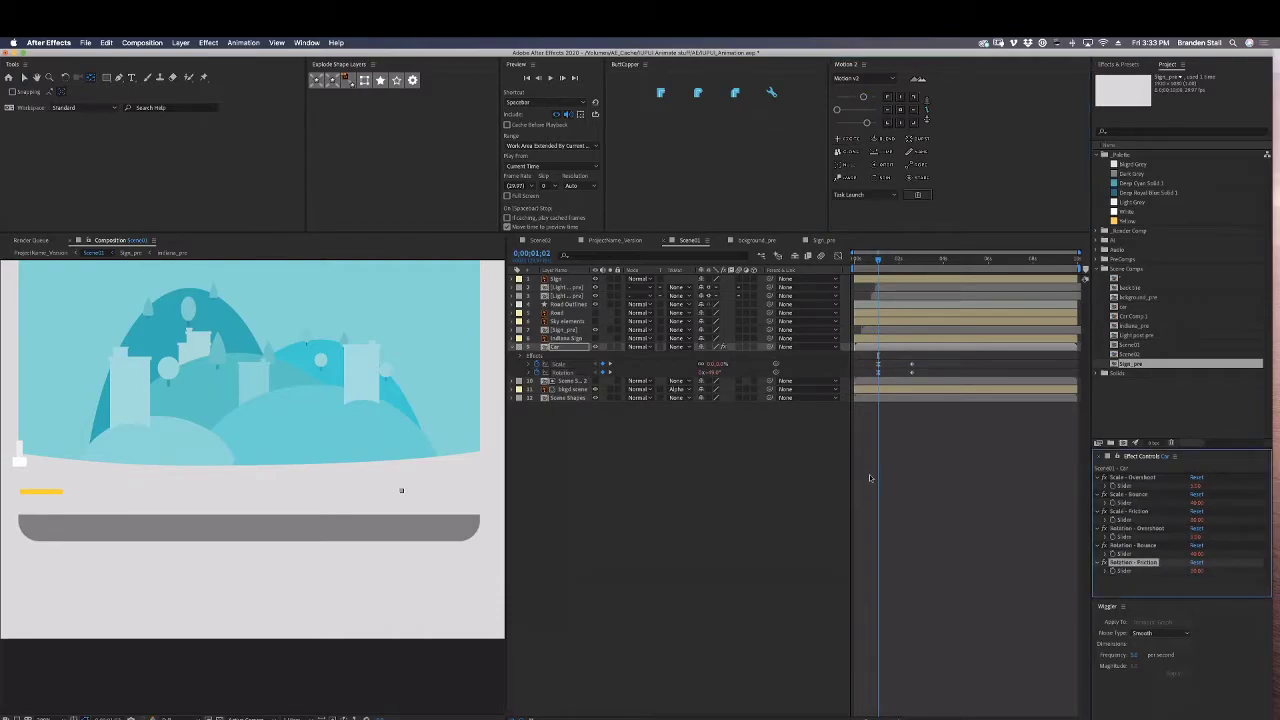
Speed up the car's pop-in by moving its last Scale and Rotation keyframes earlier, previewing the timing between adjustments.
{"action": "left_click", "coordinate": [870, 478]}
{"action": "key", "text": "space"}
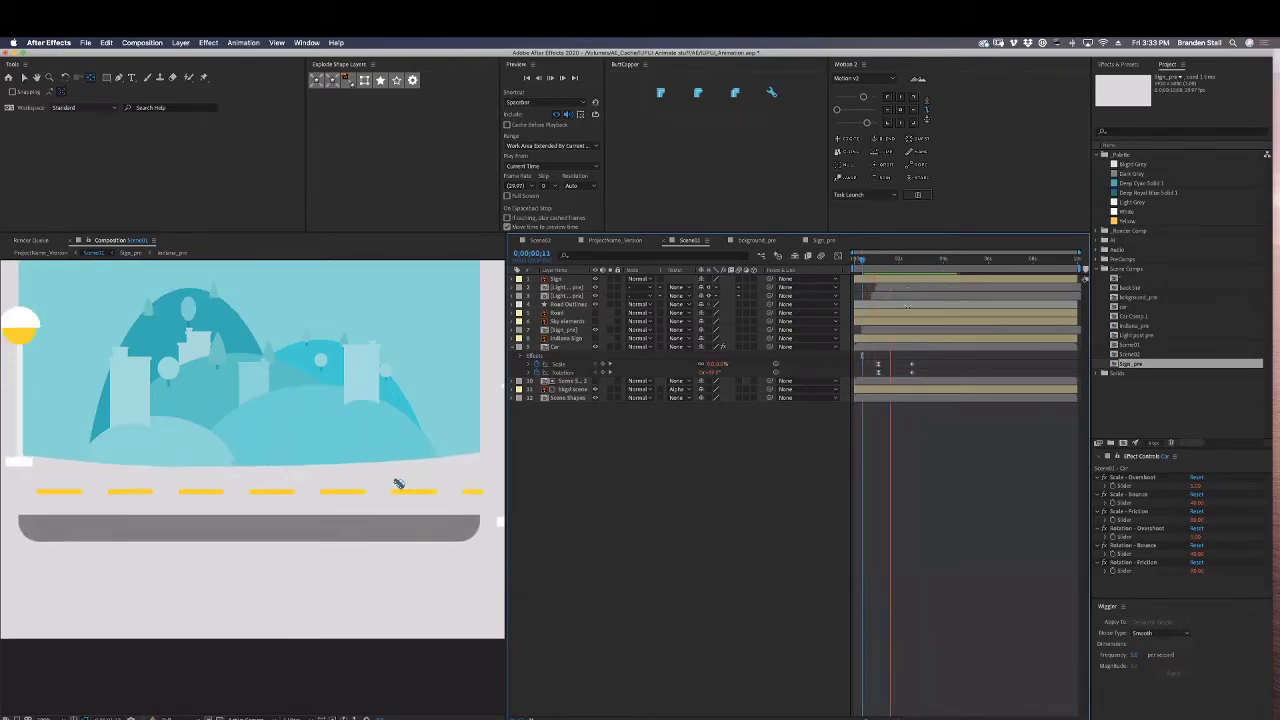
{"action": "key", "text": "equal"}
{"action": "scroll", "coordinate": [982, 427], "scroll_direction": "left", "scroll_amount": 5}
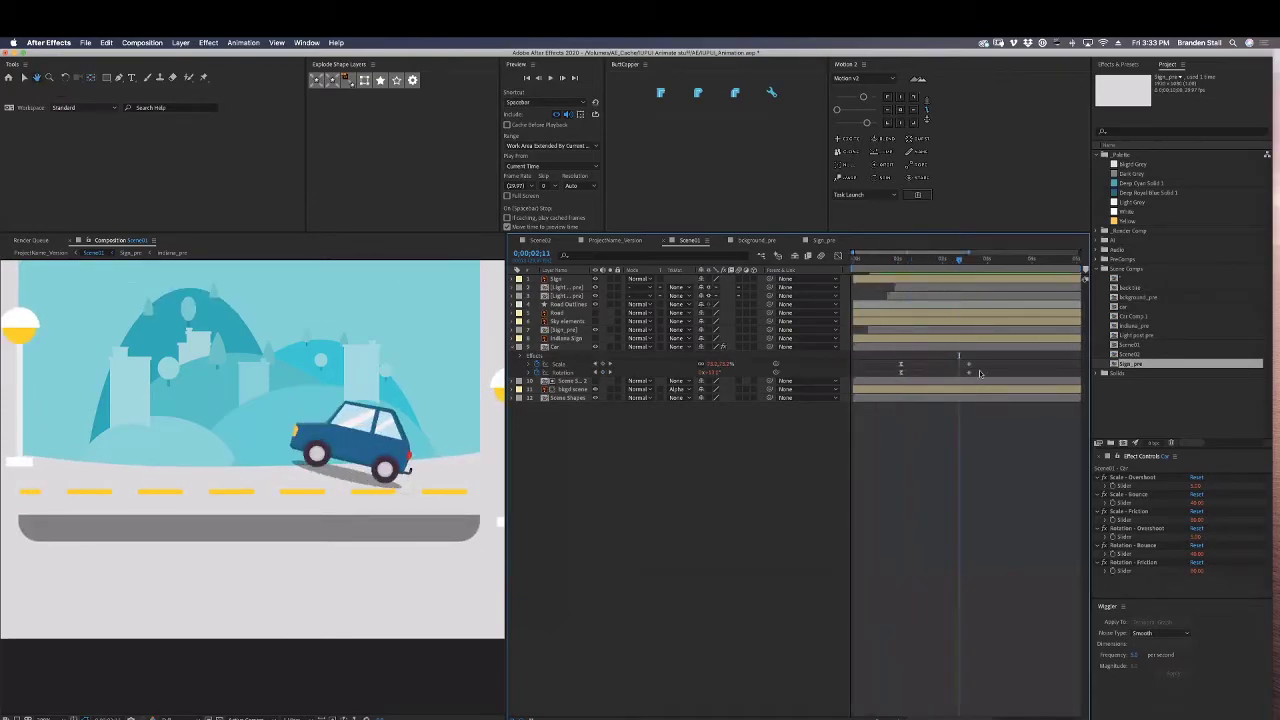
{"action": "left_click_drag", "start_coordinate": [979, 382], "coordinate": [929, 368]}
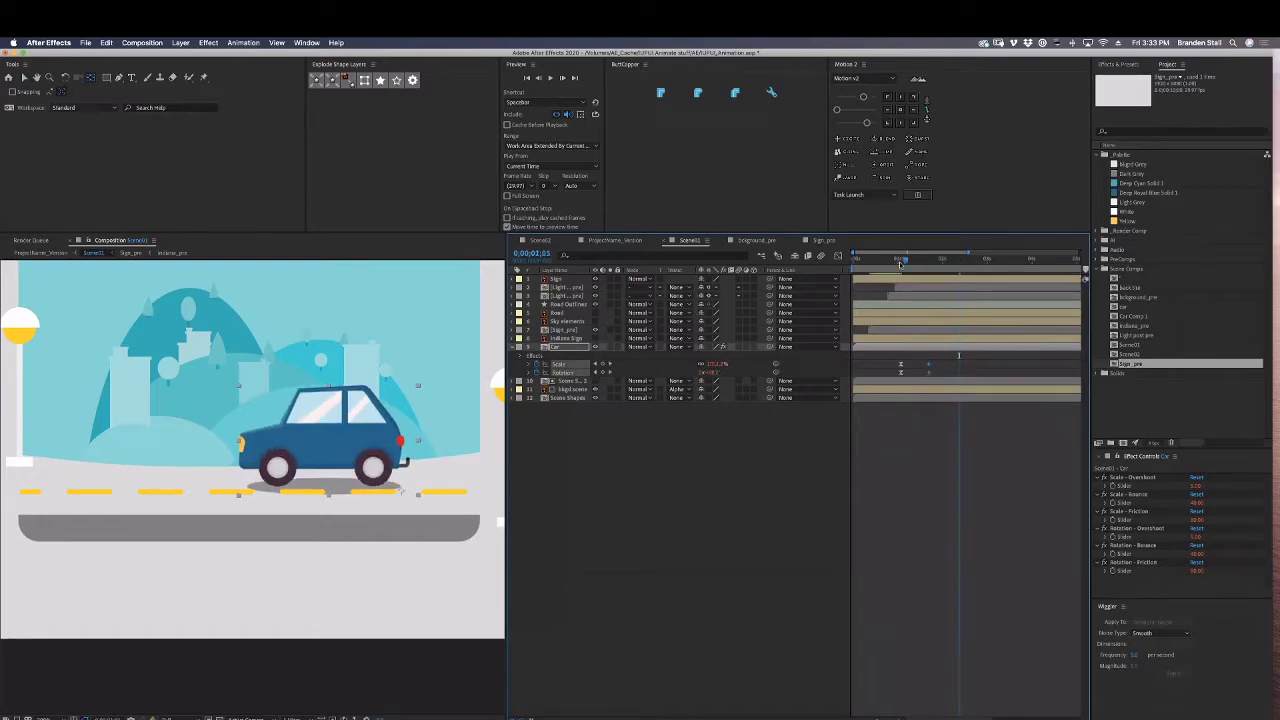
{"action": "left_click_drag", "start_coordinate": [900, 264], "coordinate": [859, 263]}
{"action": "key", "text": "space"}
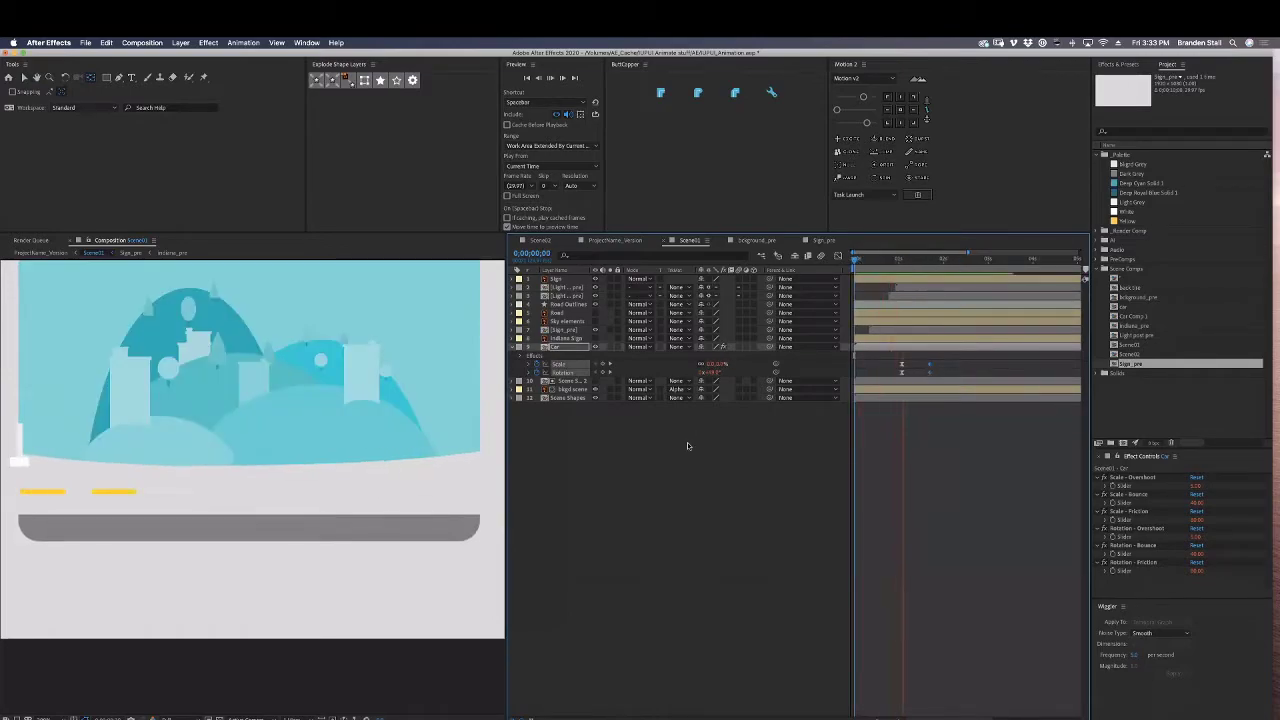
{"action": "key", "text": "space"}
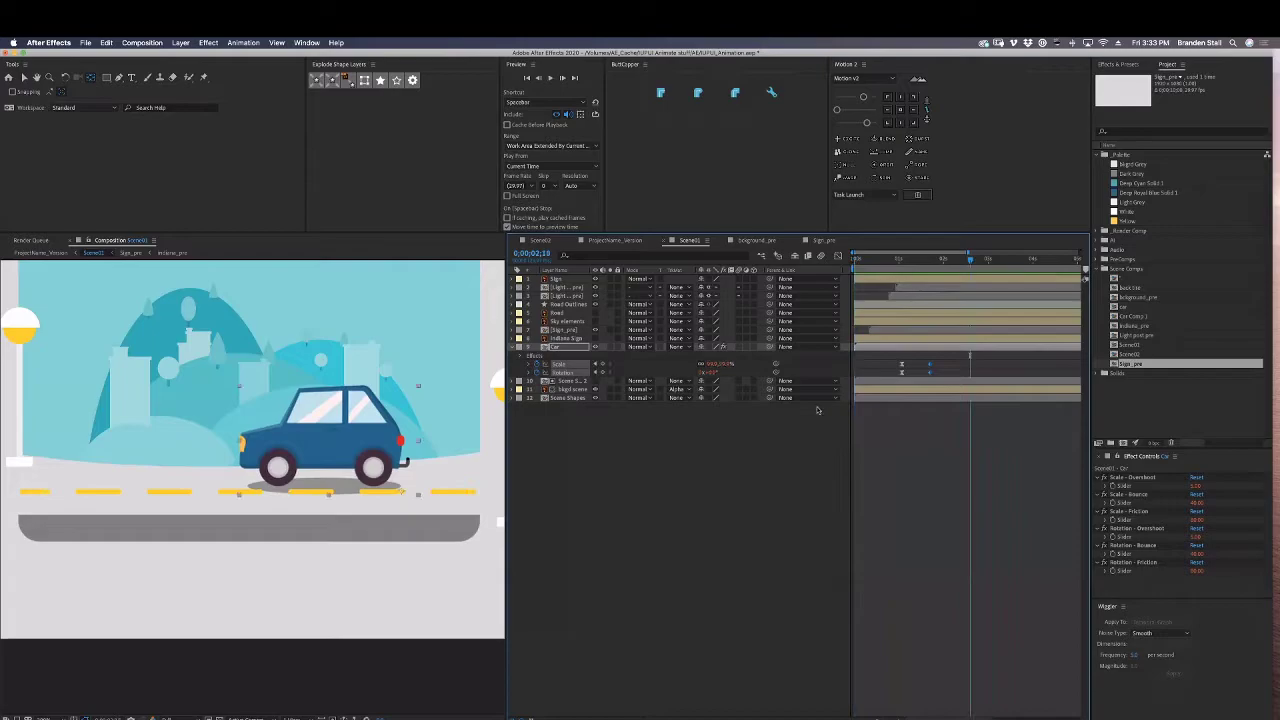
{"action": "left_click_drag", "start_coordinate": [929, 373], "coordinate": [918, 374]}
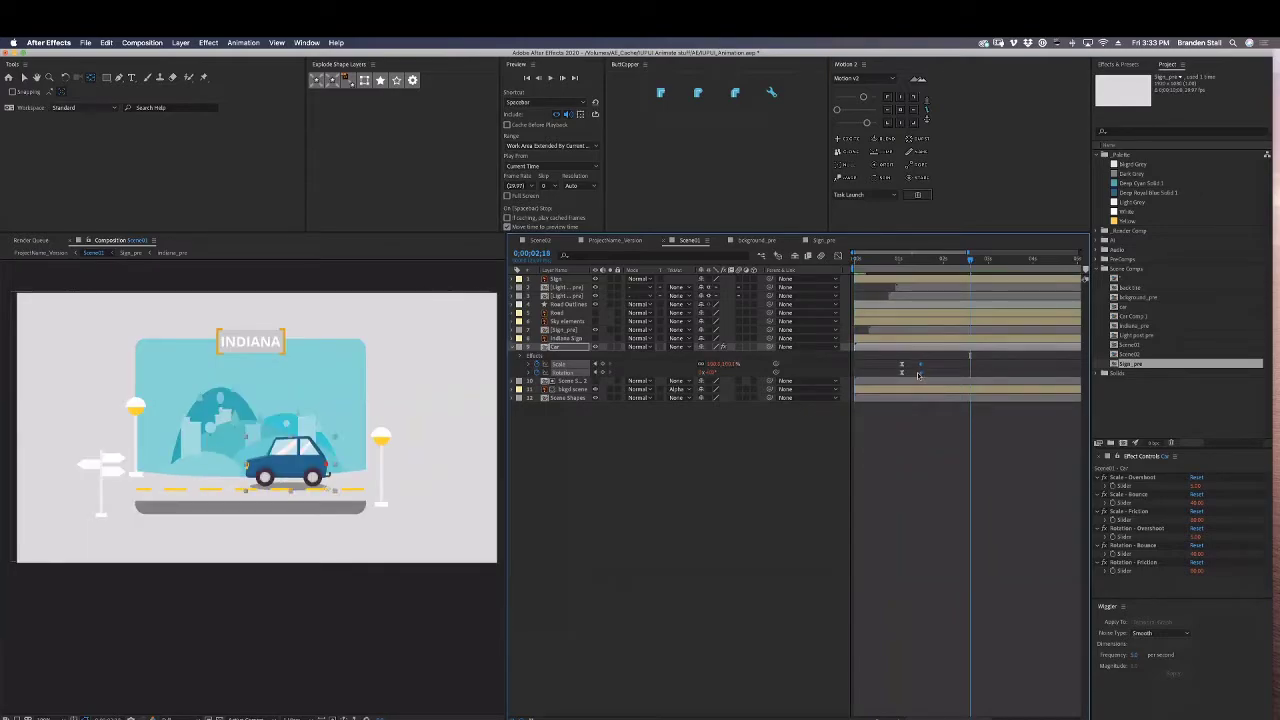
{"action": "key", "text": "space"}
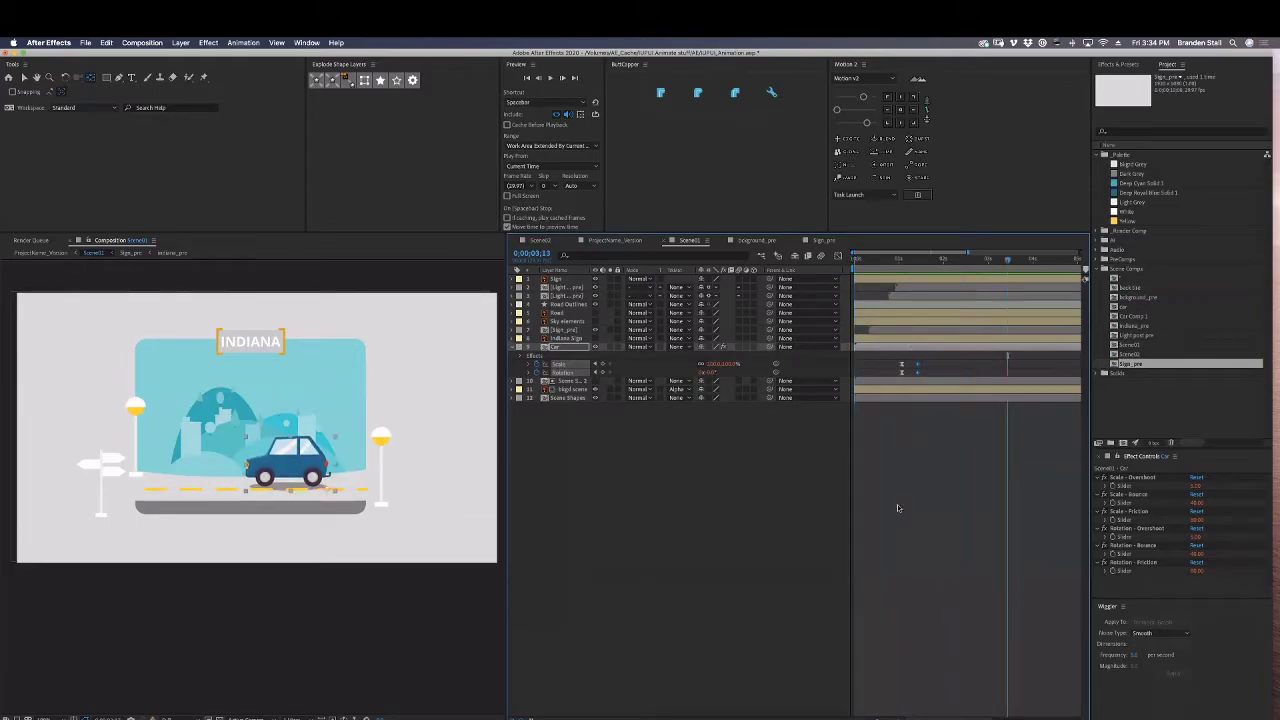
Parent the Car to a new null and keyframe the null's Position so the car travels left along the road by 0;00;03;13.
{"action": "left_click", "coordinate": [845, 164]}
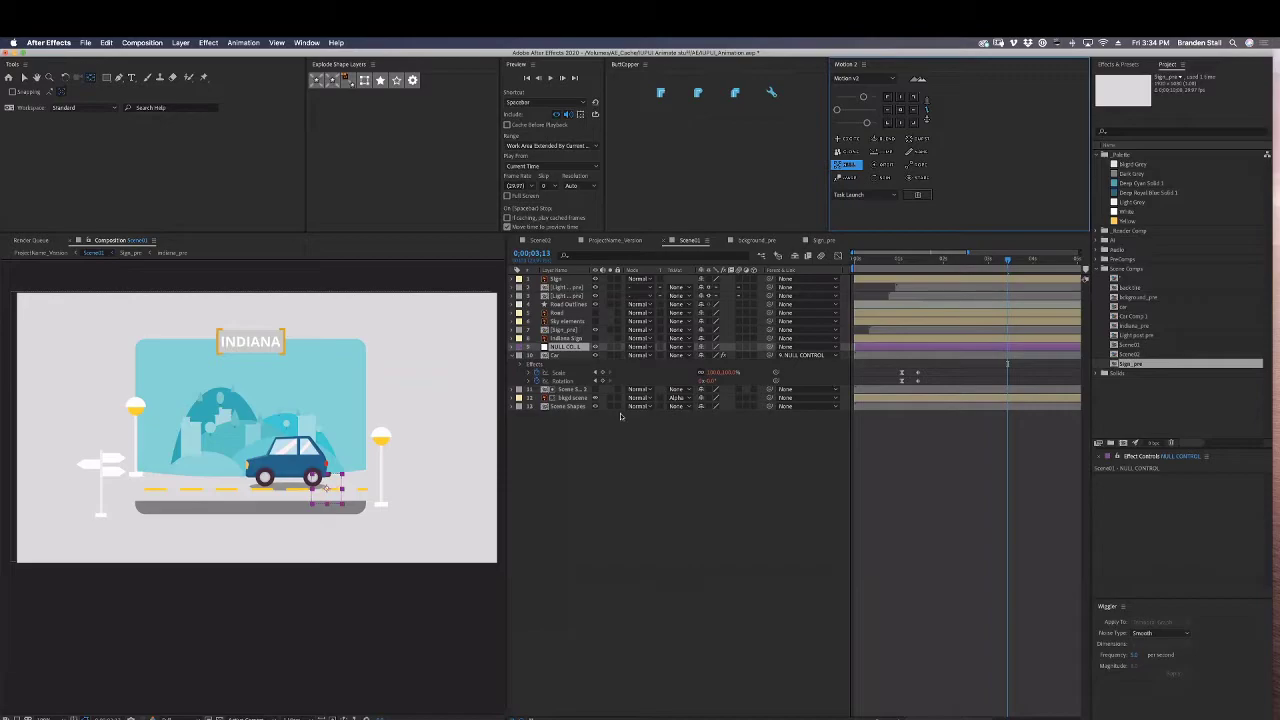
{"action": "key", "text": "p"}
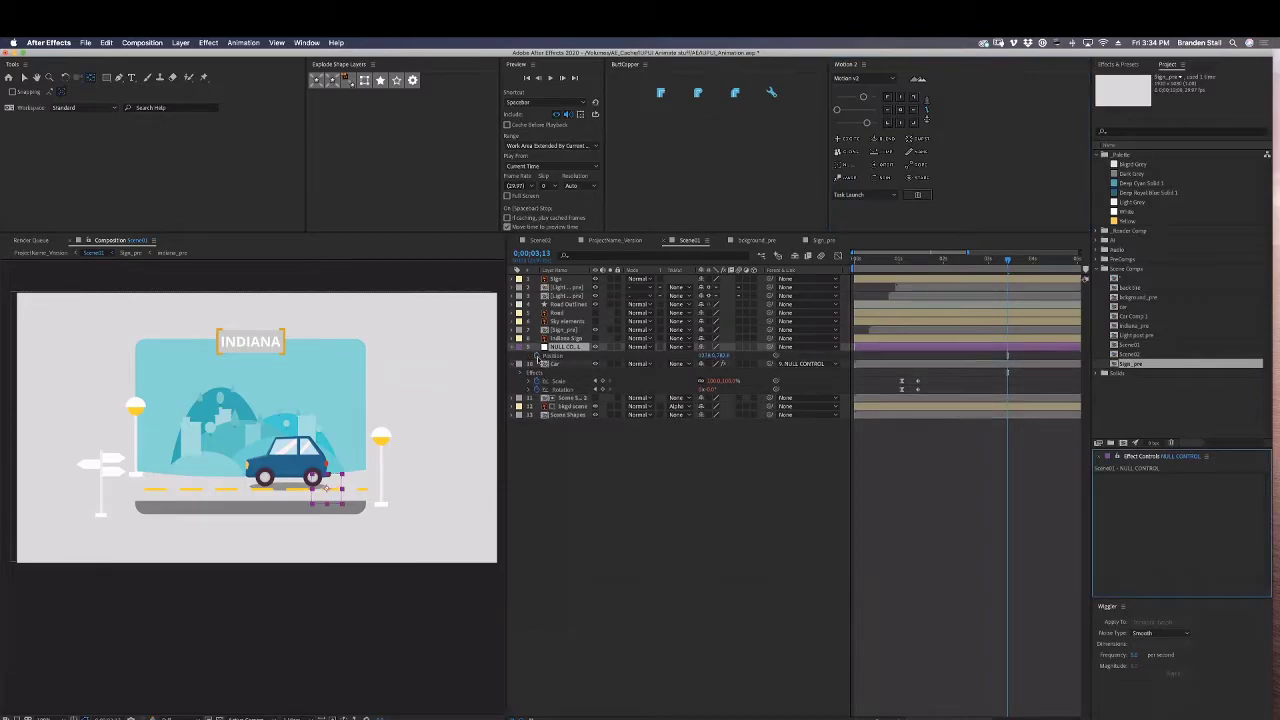
{"action": "left_click", "coordinate": [548, 356]}
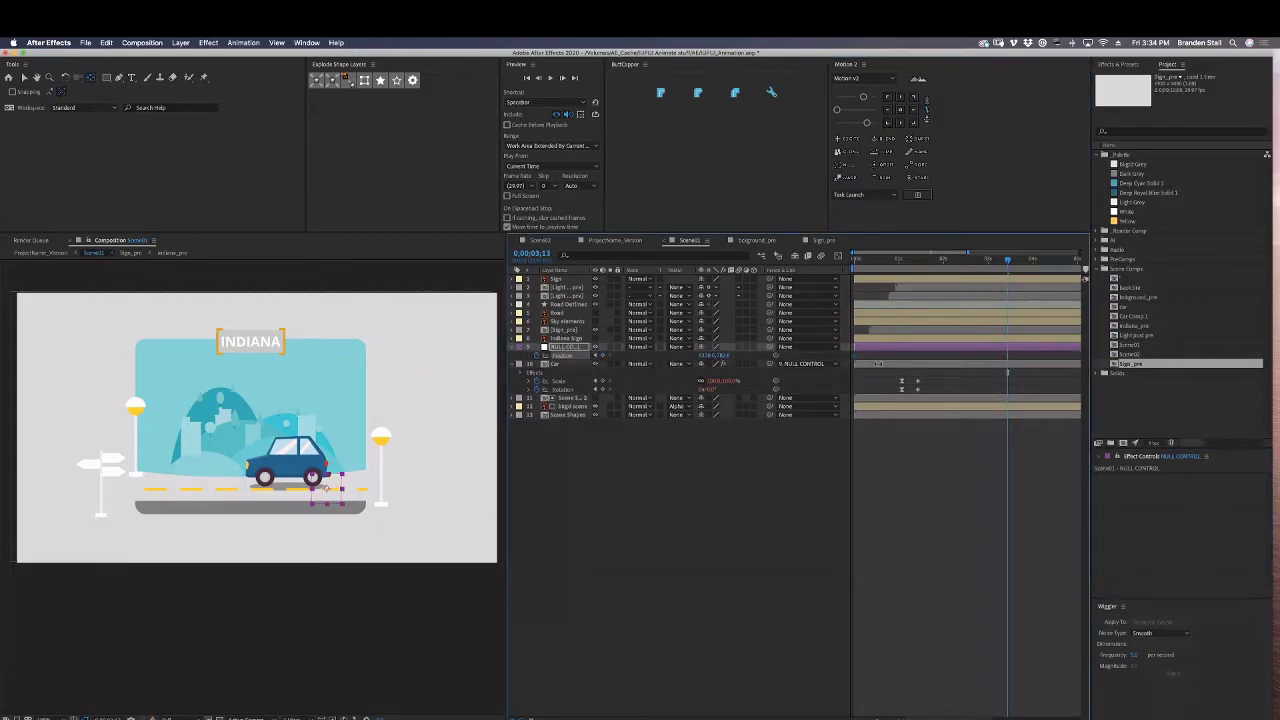
{"action": "key", "text": "v"}
{"action": "left_click_drag", "start_coordinate": [327, 490], "coordinate": [267, 497]}
{"action": "left_click", "coordinate": [1006, 358]}
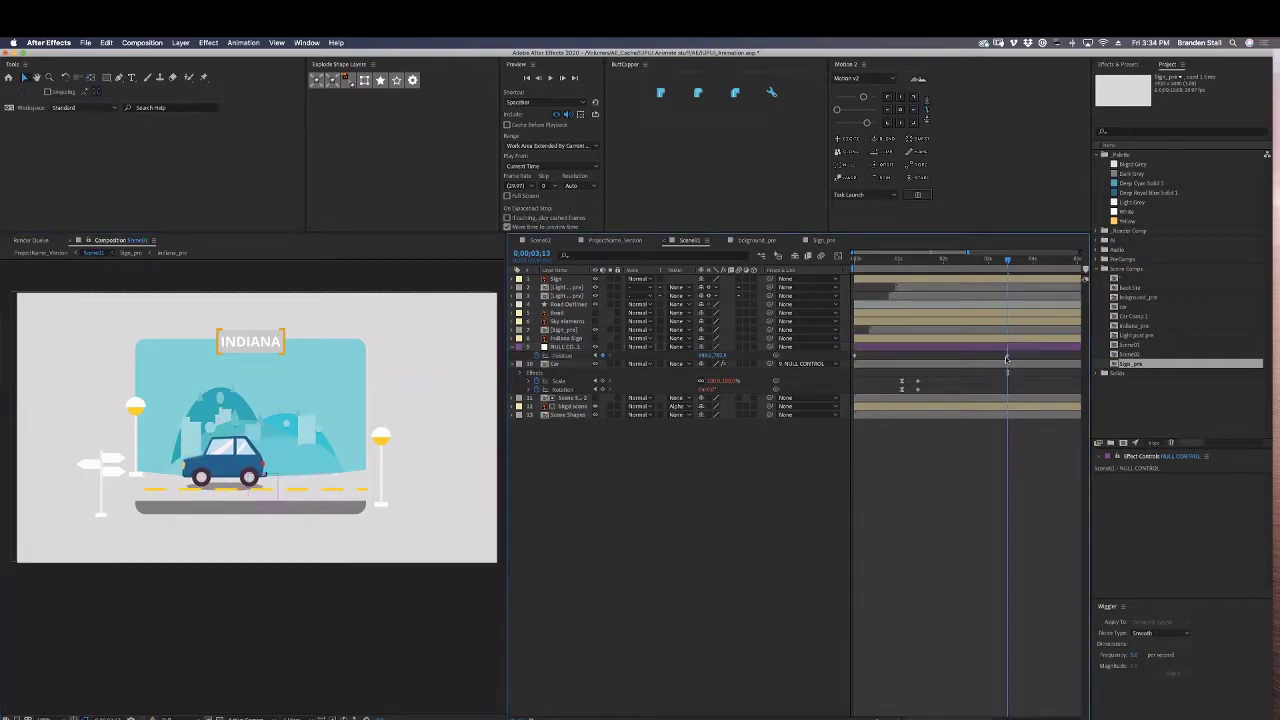
Slow the car's drive by moving the null's last Position keyframe to the end of the composition, and preview the motion.
{"action": "left_click_drag", "start_coordinate": [1007, 357], "coordinate": [1076, 368]}
{"action": "key", "text": "minus"}
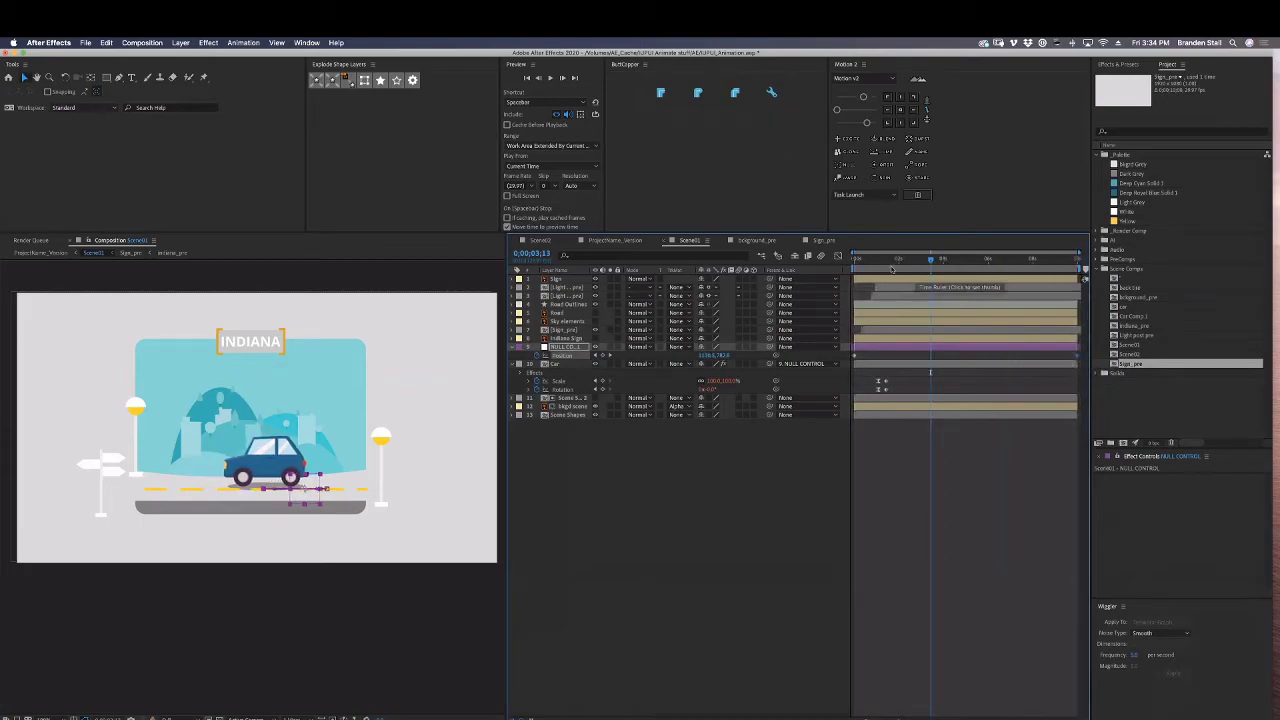
{"action": "key", "text": "Home"}
{"action": "key", "text": "space"}
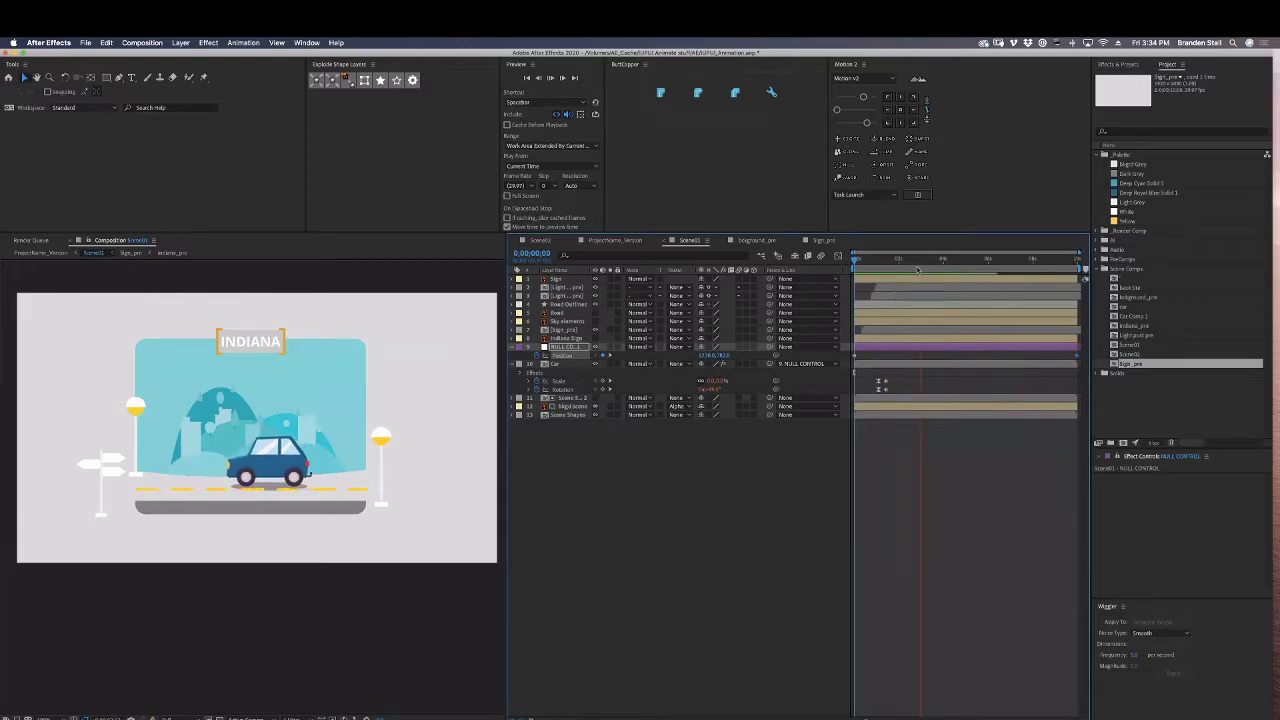
{"action": "left_click", "coordinate": [857, 259]}
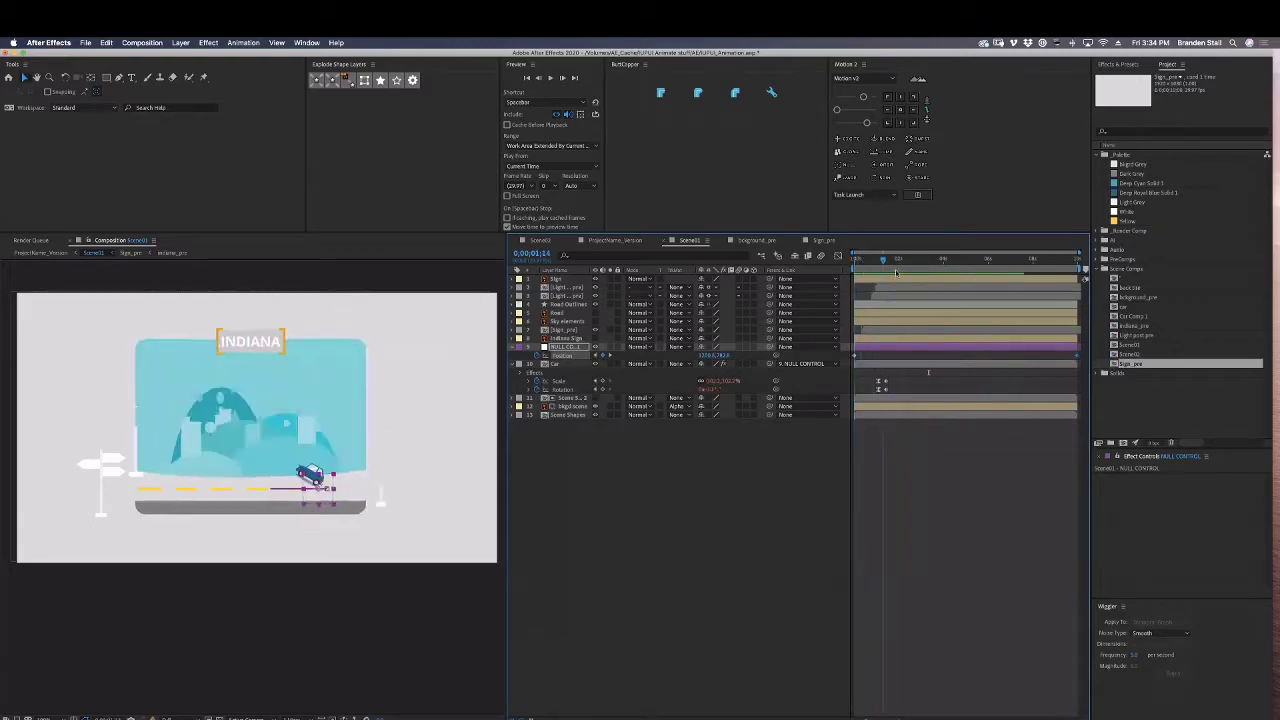
{"action": "left_click", "coordinate": [856, 259]}
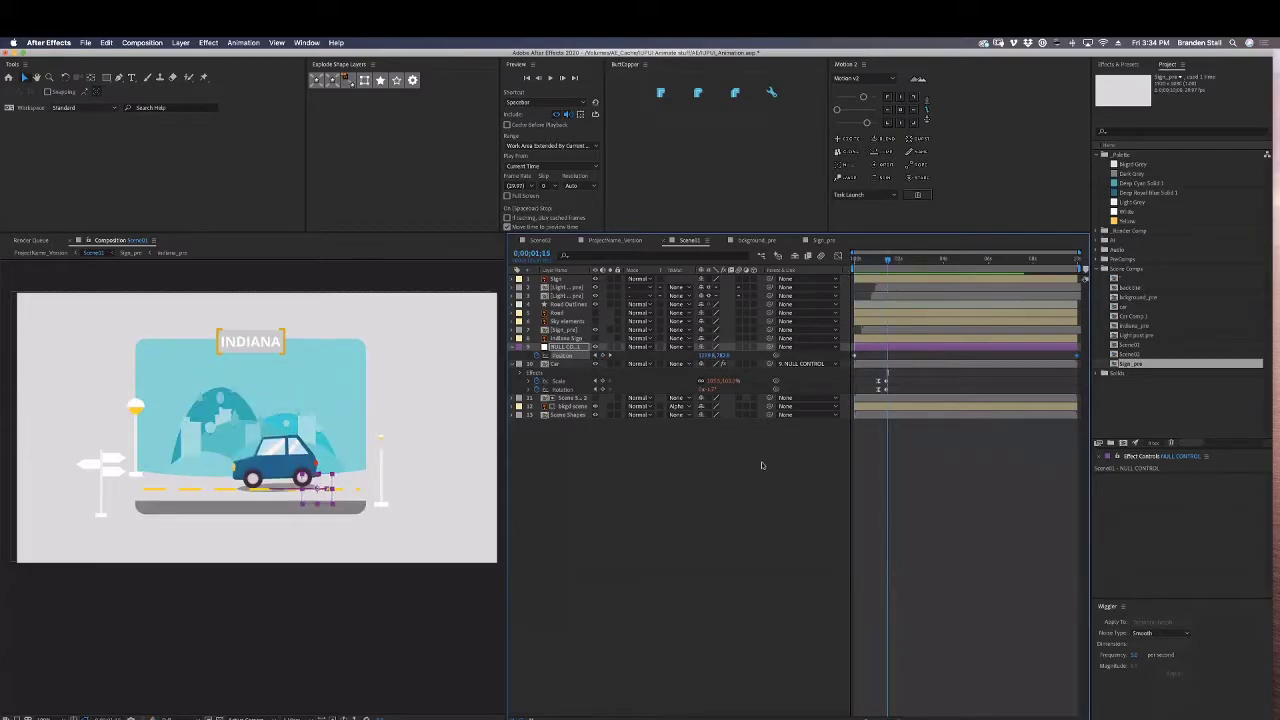
Inside the Car composition, keyframe the car shadow's Opacity so it fades in from 0% at 0;00;01;14.
{"action": "left_click_drag", "start_coordinate": [884, 260], "coordinate": [881, 304]}
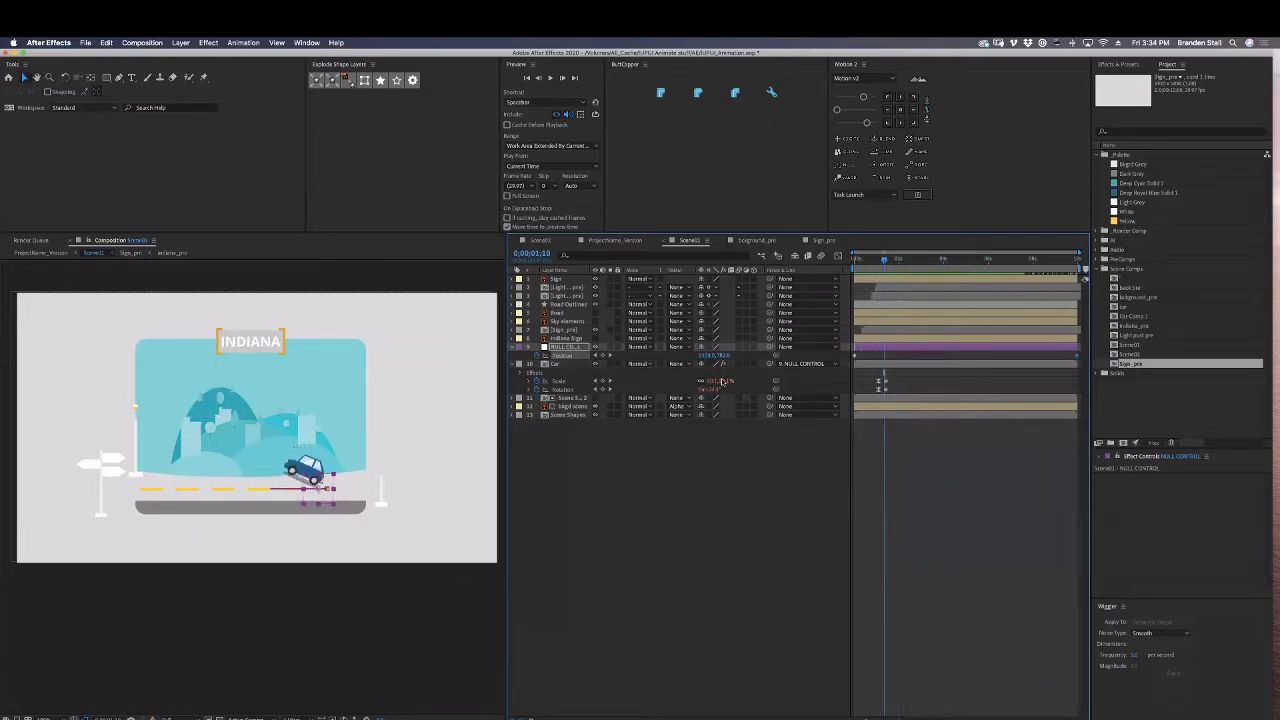
{"action": "key", "text": "period"}
{"action": "left_click_drag", "start_coordinate": [390, 511], "coordinate": [387, 480]}
{"action": "left_click", "coordinate": [792, 527]}
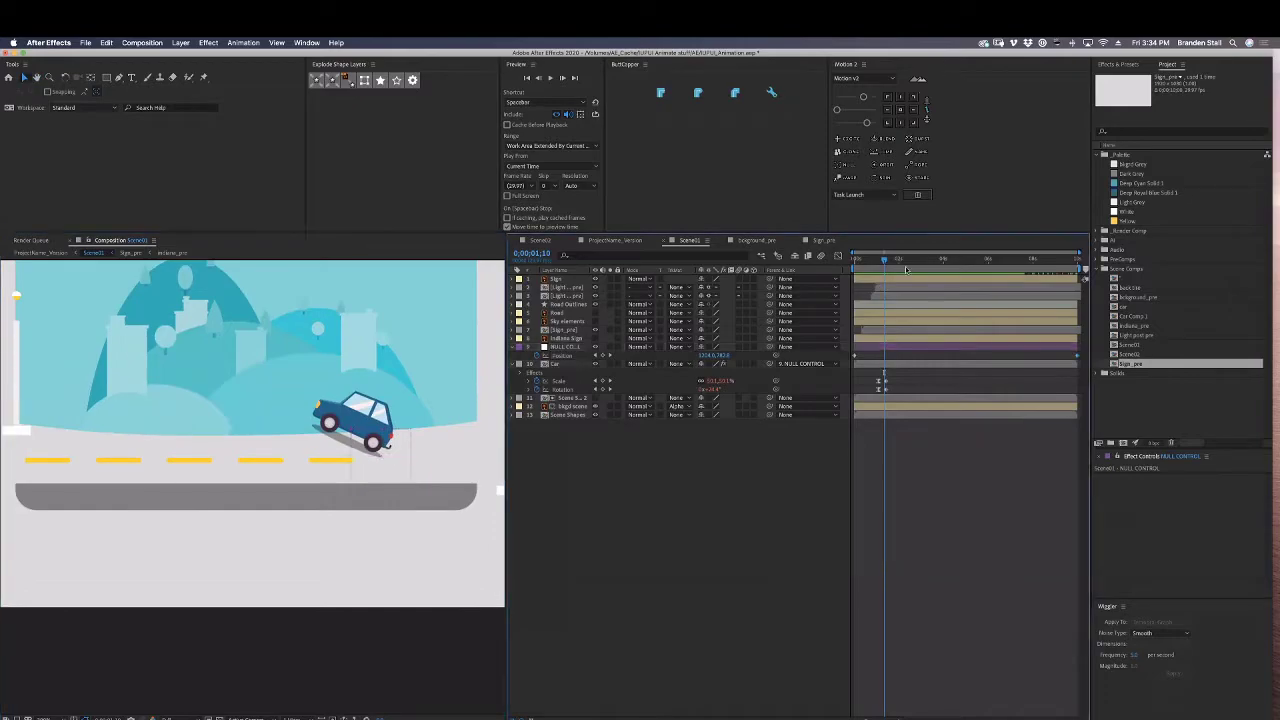
{"action": "mouse_move", "coordinate": [884, 260]}
{"action": "left_mouse_down"}
{"action": "mouse_move", "coordinate": [900, 260]}
{"action": "mouse_move", "coordinate": [873, 260]}
{"action": "mouse_move", "coordinate": [889, 262]}
{"action": "left_mouse_up"}
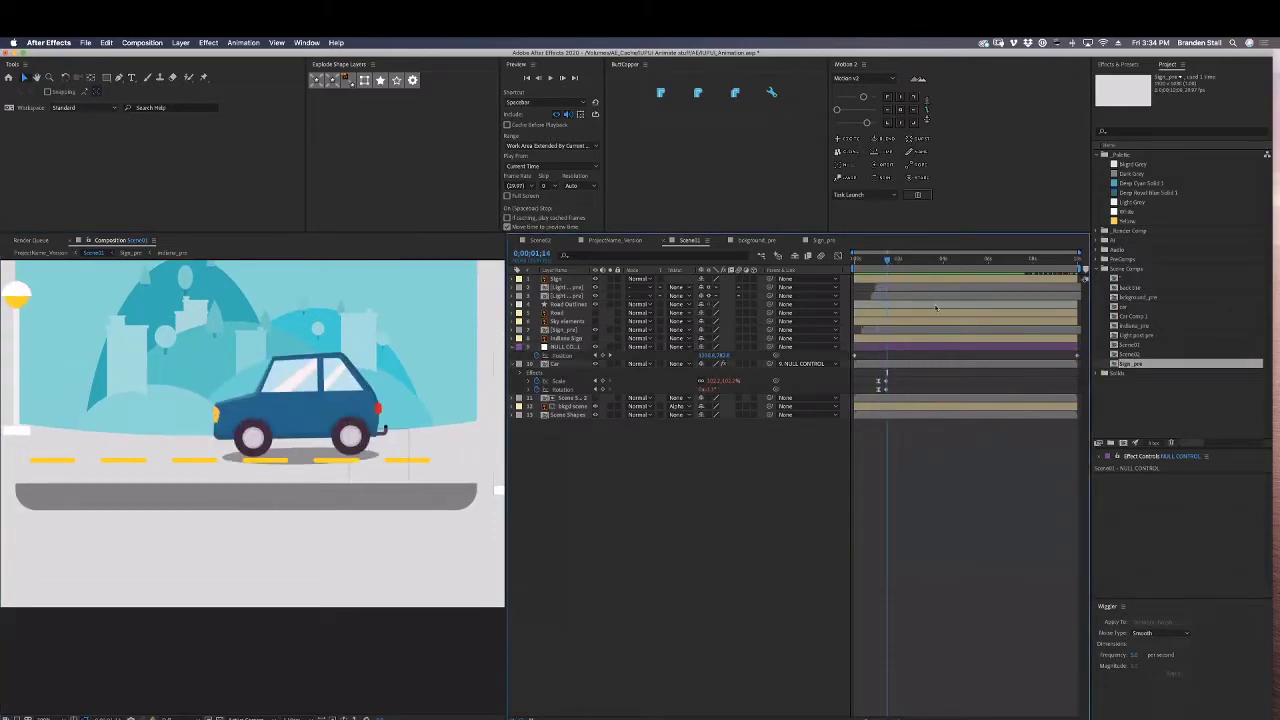
{"action": "double_click", "coordinate": [560, 365]}
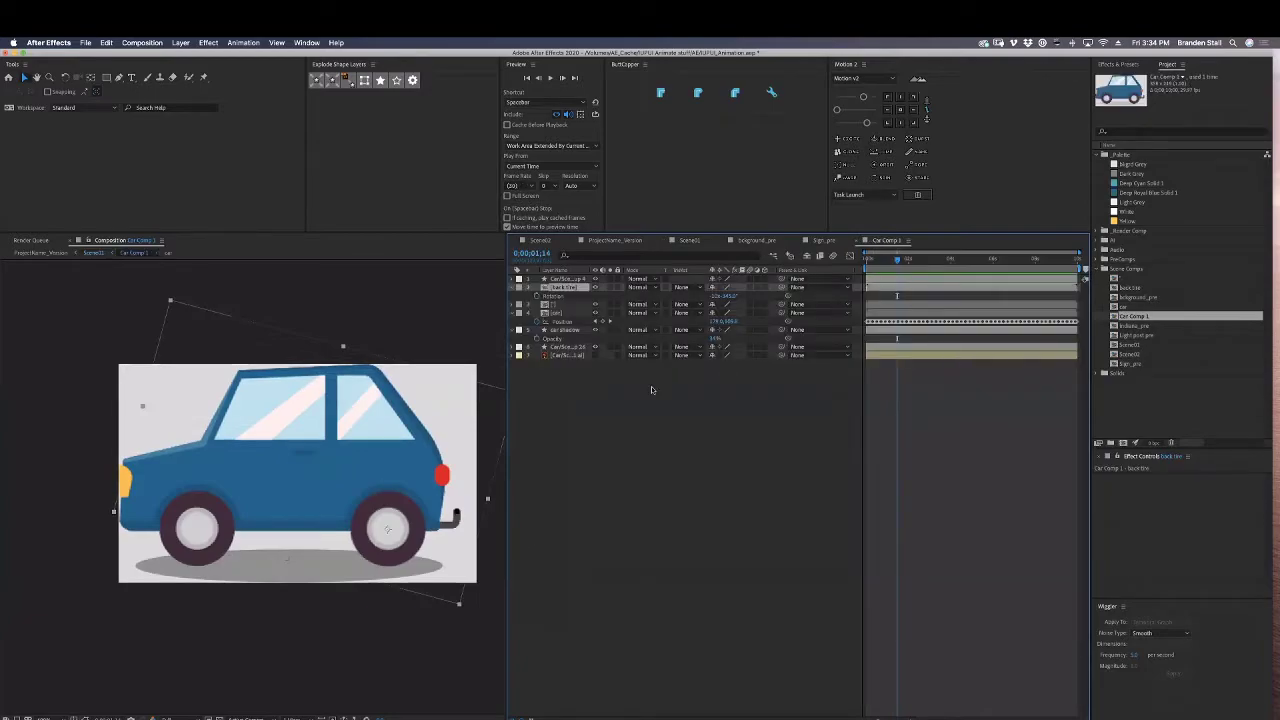
{"action": "left_click", "coordinate": [565, 347]}
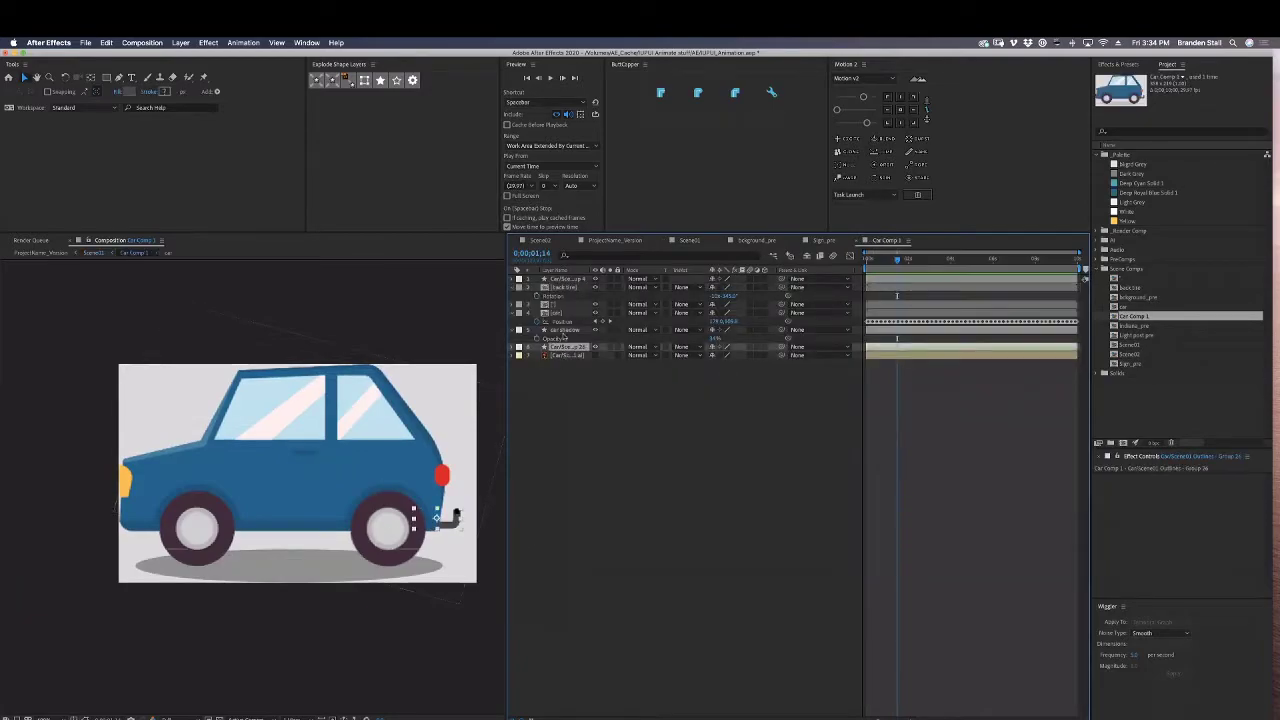
{"action": "left_click", "coordinate": [566, 330]}
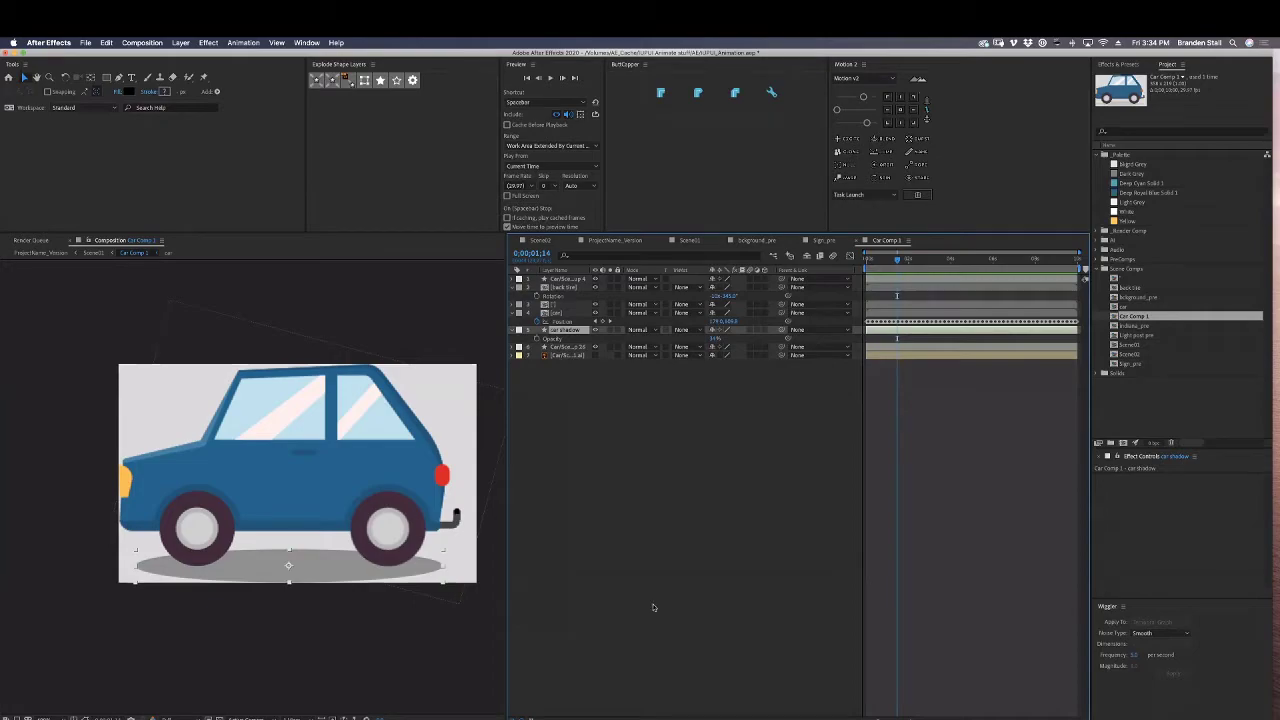
{"action": "key", "text": "t"}
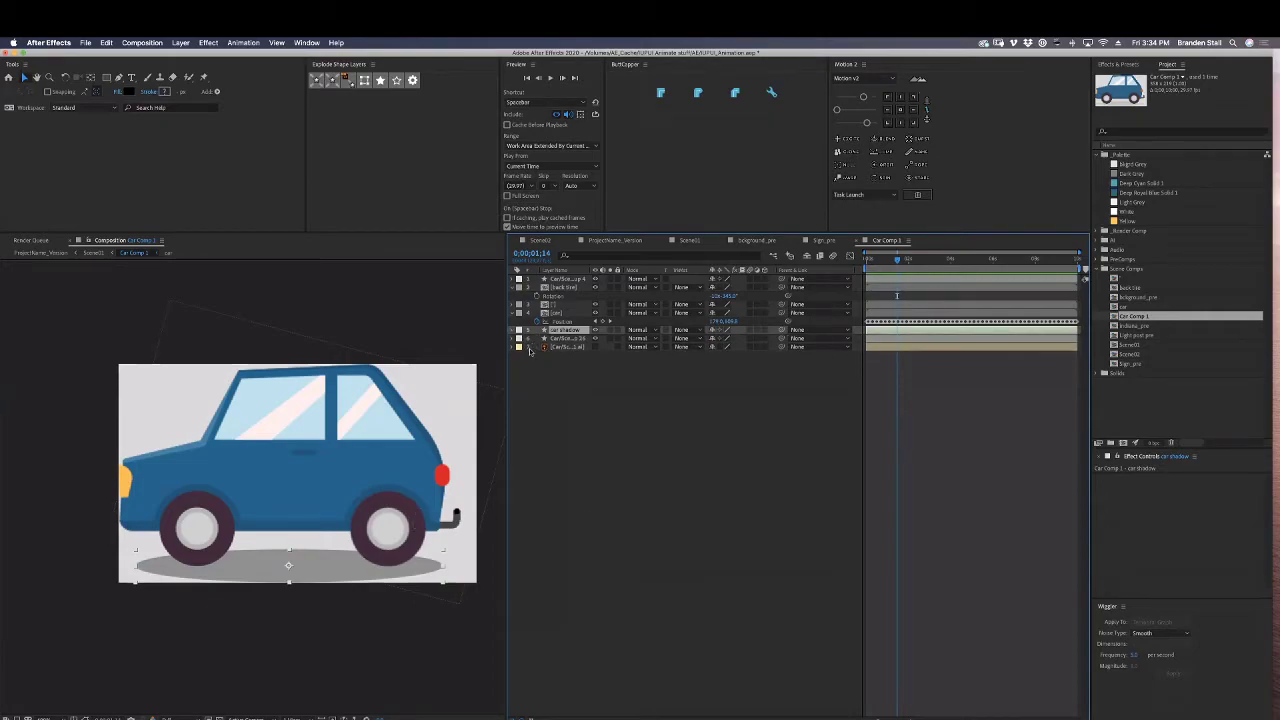
{"action": "key", "text": "t"}
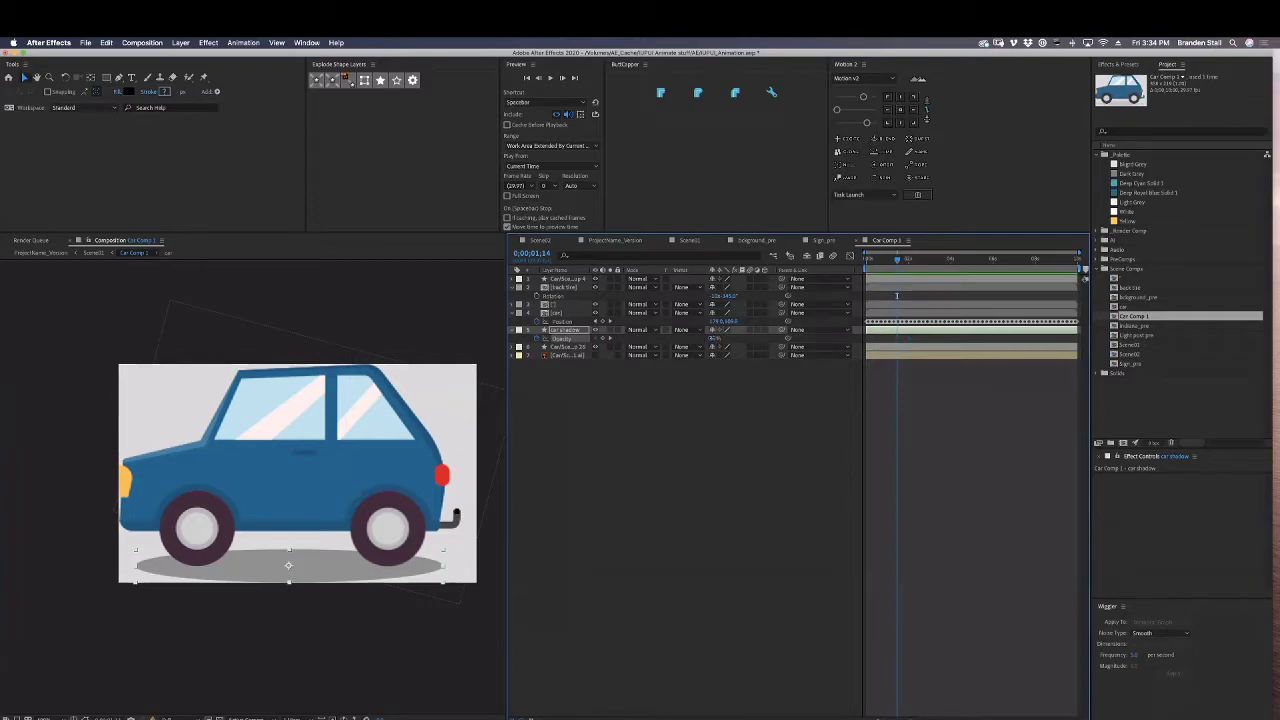
{"action": "left_click_drag", "start_coordinate": [713, 338], "coordinate": [611, 343]}
{"action": "left_click", "coordinate": [699, 370]}
{"action": "left_click", "coordinate": [689, 240]}
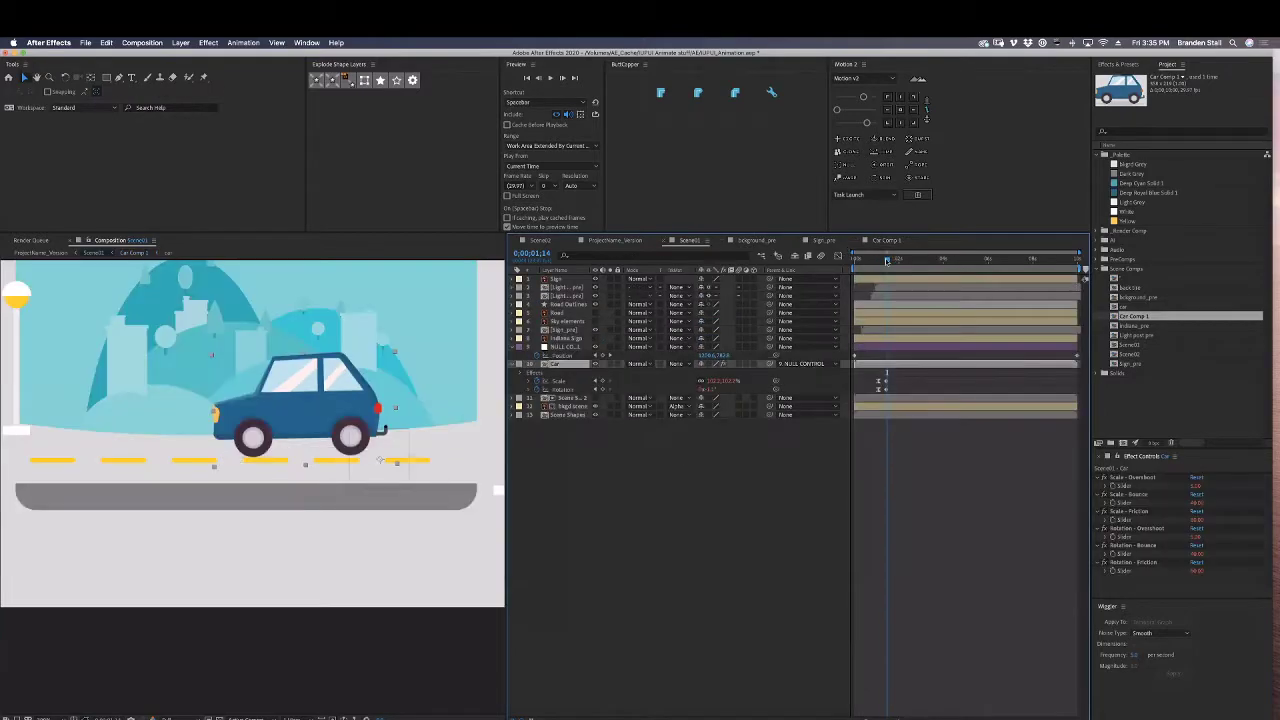
Fine-tune the car shadow's first Opacity keyframe against the car's landing frame, and preview the fade-in in Scene01.
{"action": "mouse_move", "coordinate": [889, 261]}
{"action": "left_mouse_down"}
{"action": "mouse_move", "coordinate": [876, 264]}
{"action": "mouse_move", "coordinate": [888, 268]}
{"action": "left_mouse_up"}
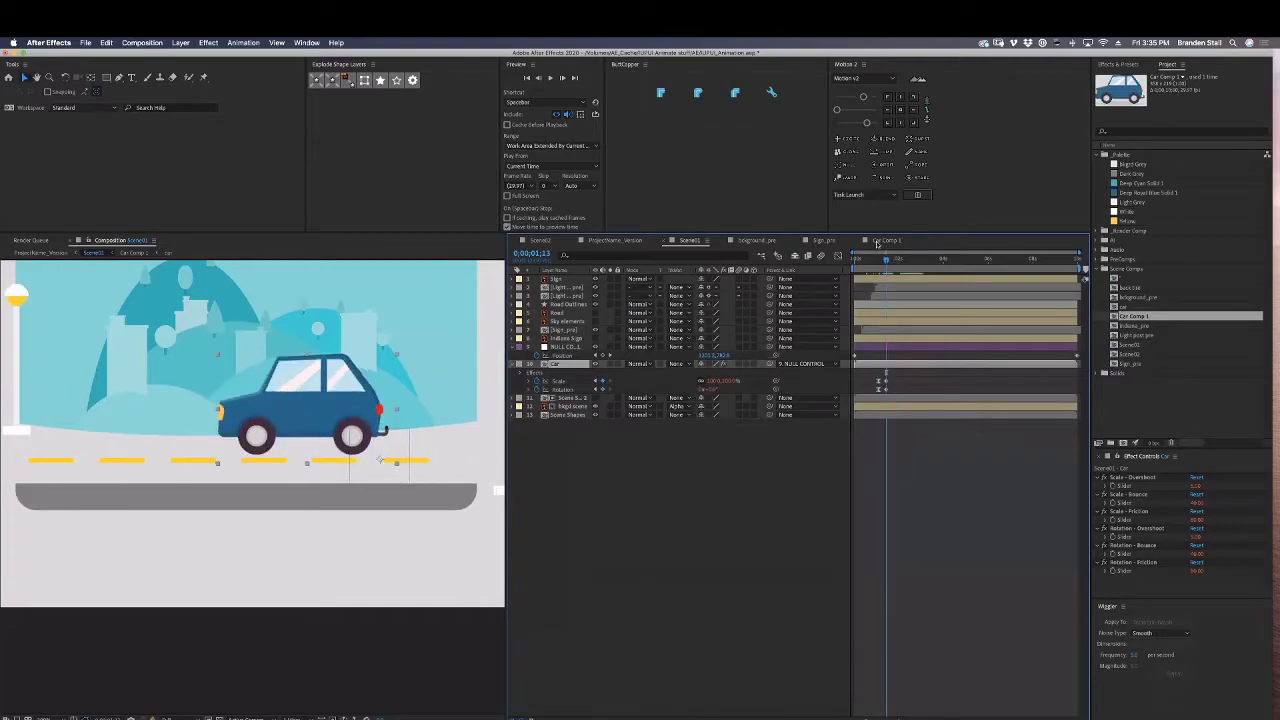
{"action": "left_click", "coordinate": [886, 240]}
{"action": "left_click_drag", "start_coordinate": [897, 340], "coordinate": [898, 340]}
{"action": "left_click", "coordinate": [697, 241]}
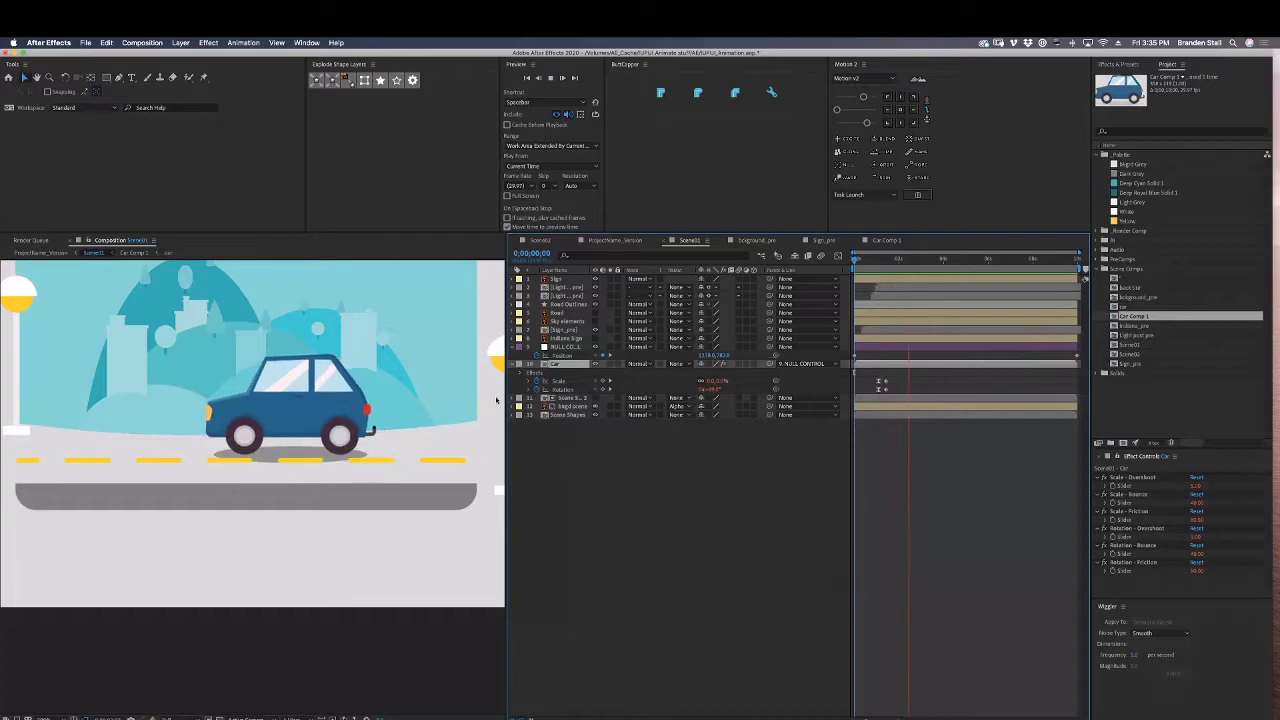
{"action": "key", "text": "comma"}
{"action": "left_click_drag", "start_coordinate": [880, 259], "coordinate": [857, 259]}
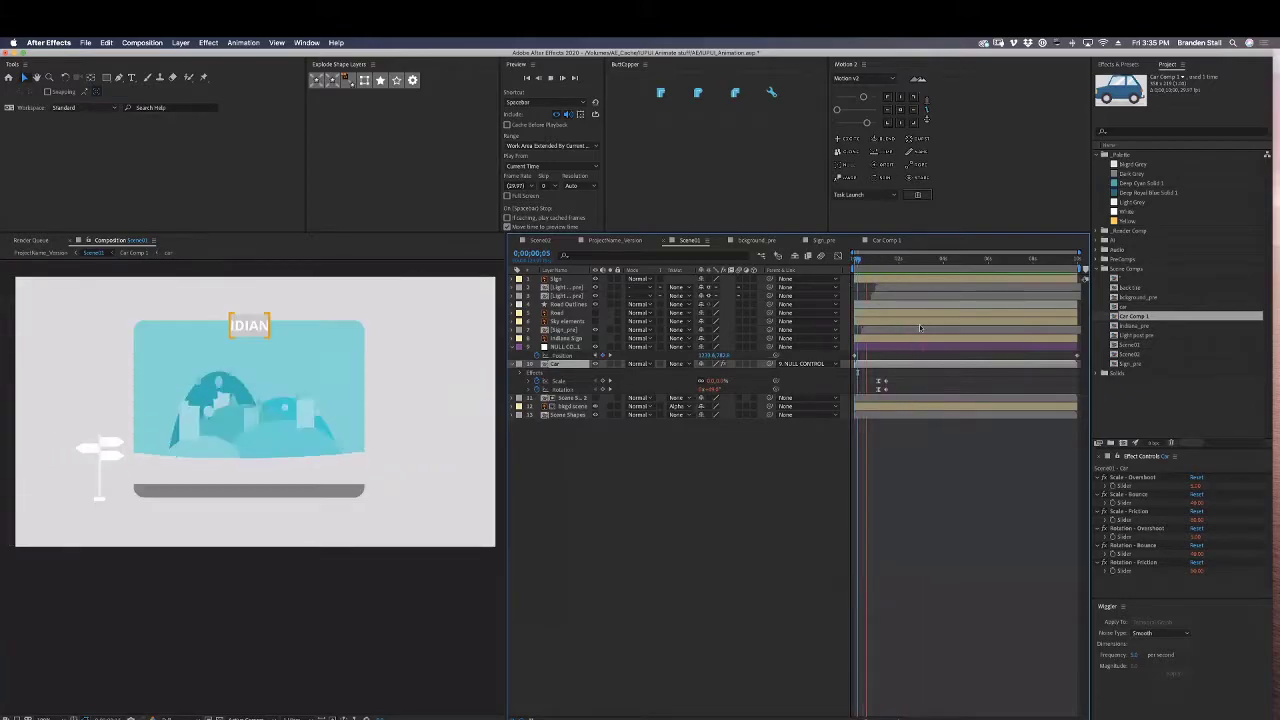
{"action": "key", "text": "space"}
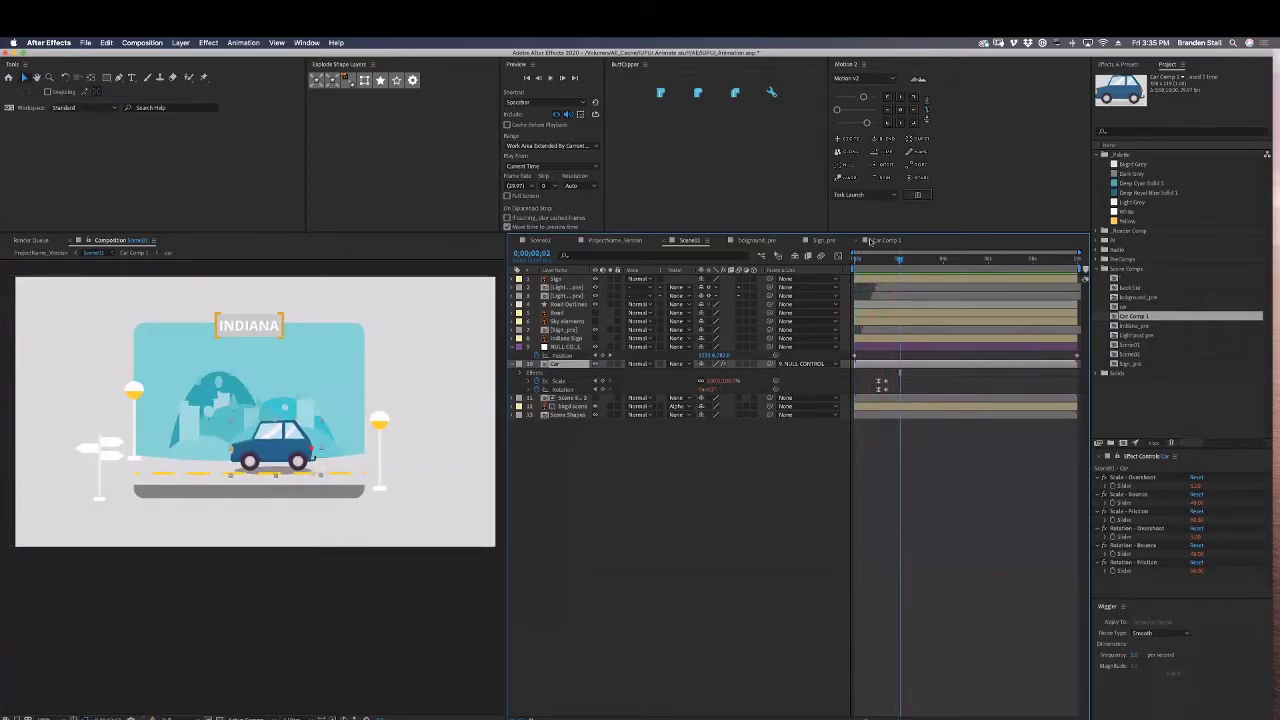
Retime the car shadow's Opacity keyframes so the fade ends just before 0;00;02;02, and preview Scene01 again.
{"action": "left_click", "coordinate": [873, 241]}
{"action": "left_click", "coordinate": [898, 340]}
{"action": "left_click_drag", "start_coordinate": [898, 340], "coordinate": [907, 339]}
{"action": "left_click", "coordinate": [911, 341]}
{"action": "left_click", "coordinate": [905, 340]}
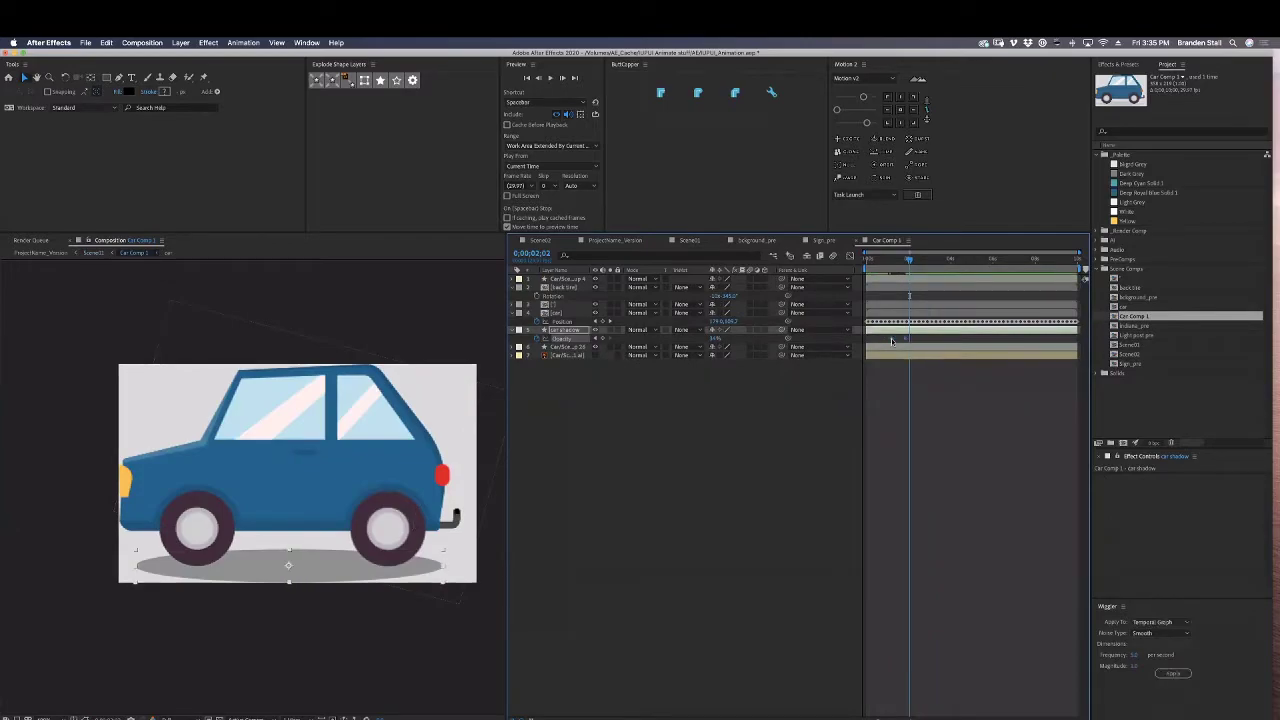
{"action": "left_click", "coordinate": [705, 243]}
{"action": "left_click_drag", "start_coordinate": [900, 260], "coordinate": [835, 272]}
{"action": "key", "text": "space"}
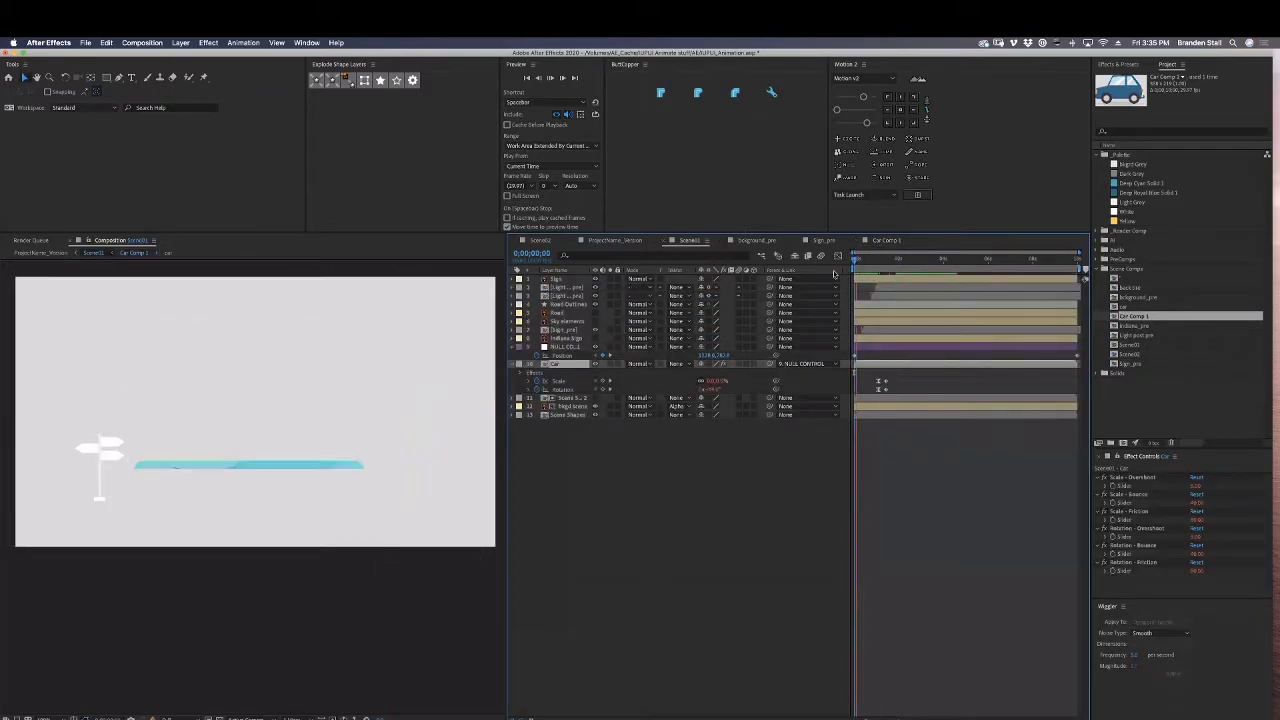
{"action": "key", "text": "space"}
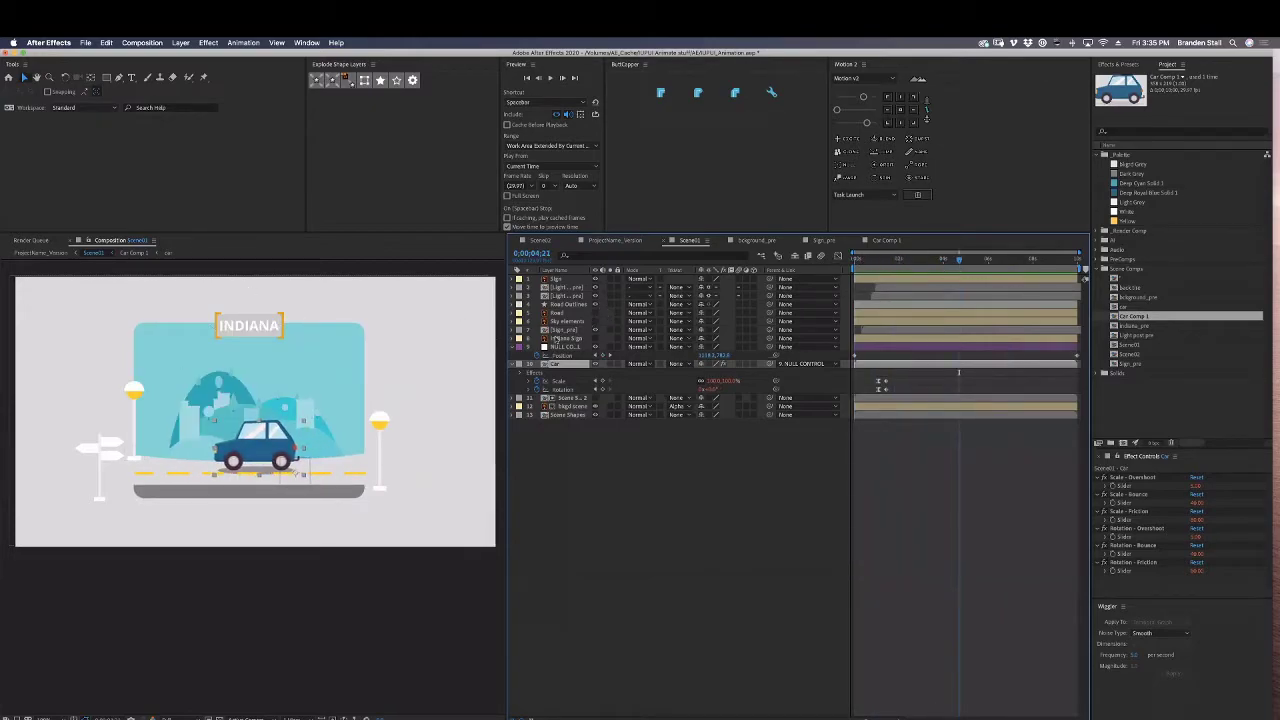
{"action": "key", "text": "space"}
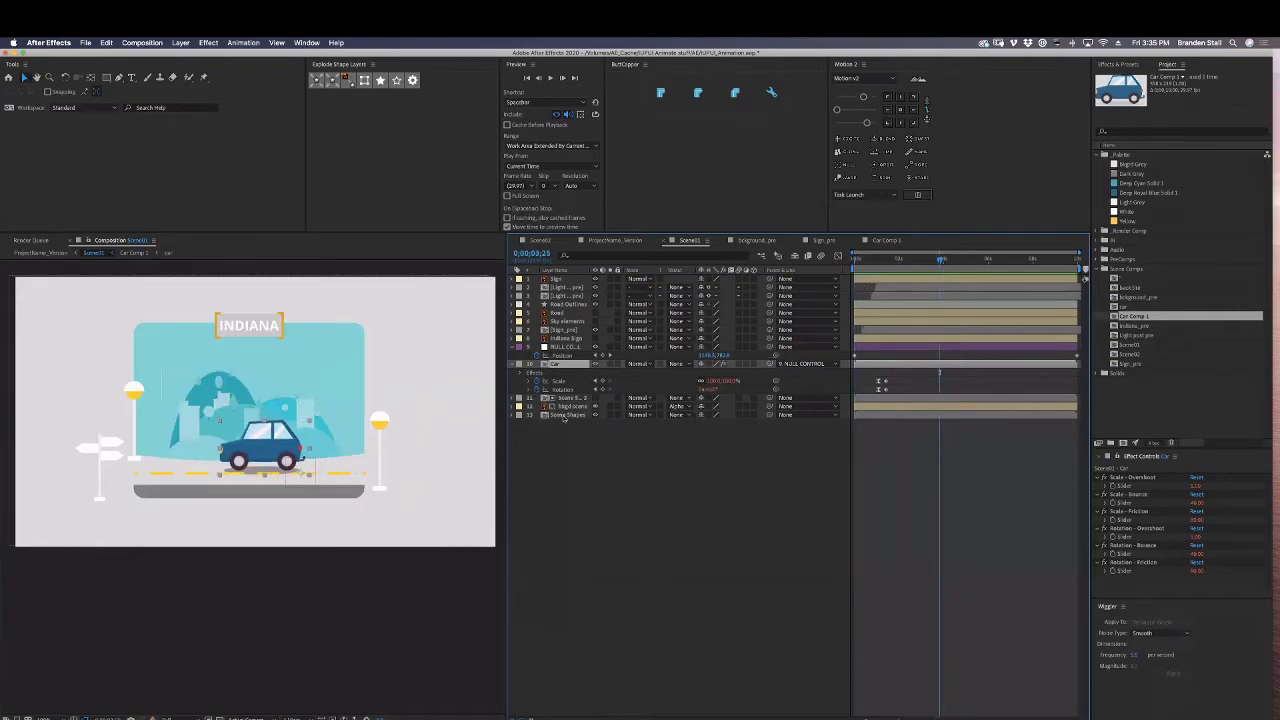
Try setting the Sign_pre layer's Scale to 105% at 0;00;03;25, and undo the change.
{"action": "left_click", "coordinate": [569, 331]}
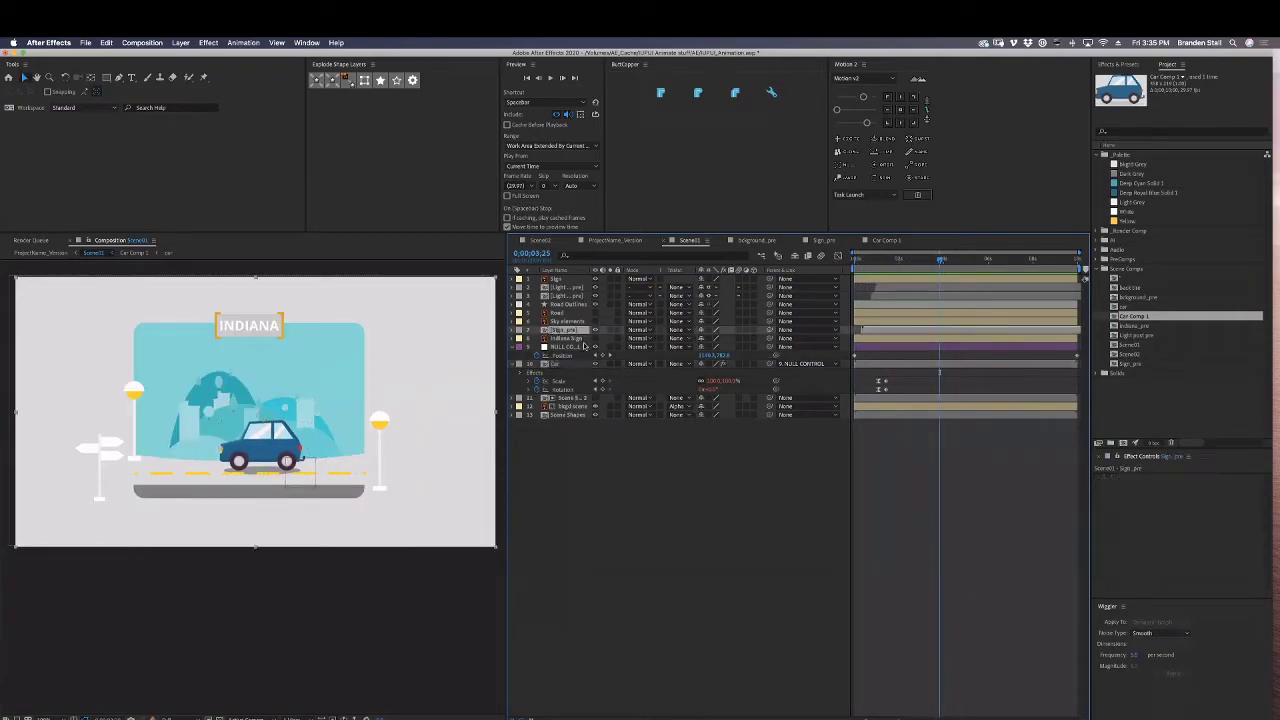
{"action": "key", "text": "s"}
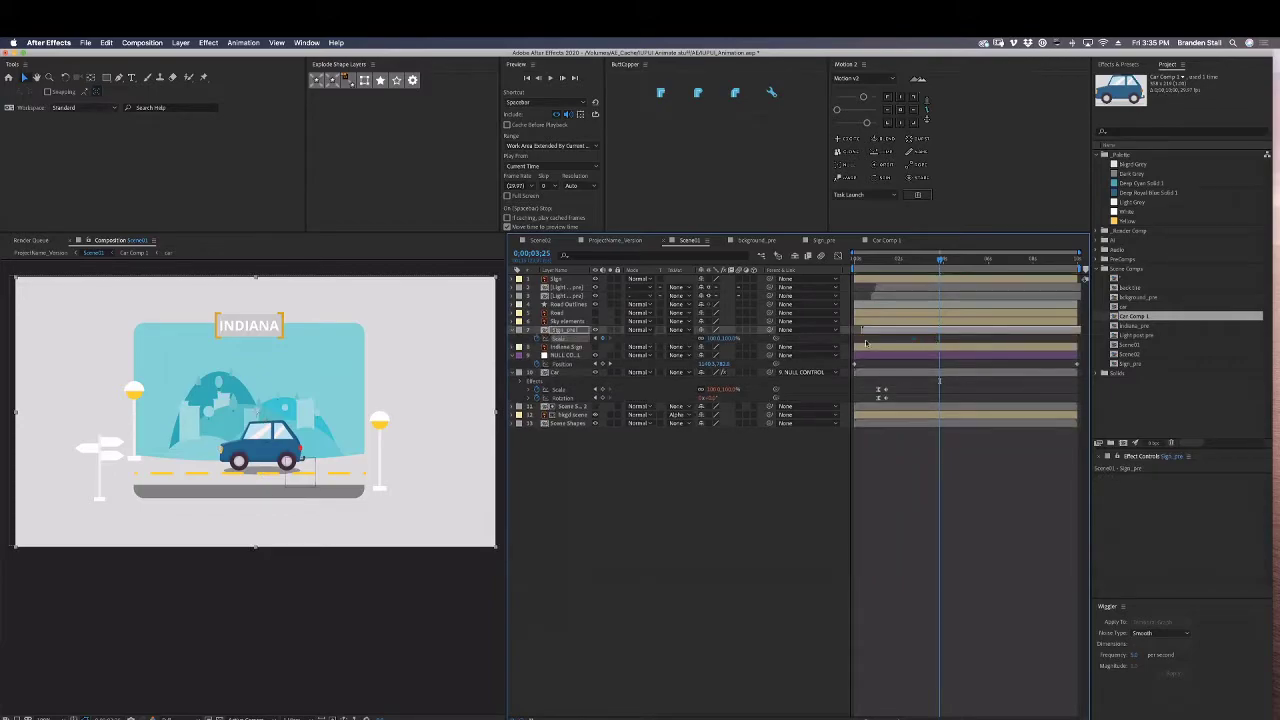
{"action": "left_click", "coordinate": [731, 339]}
{"action": "type", "text": "105"}
{"action": "key", "text": "Return"}
{"action": "key", "text": "super+z"}
Move Sign_pre's anchor point onto the INDIANA sign, keyframe its Scale at 105% at the composition's end, and preview it.
{"action": "left_click", "coordinate": [93, 80]}
{"action": "left_click_drag", "start_coordinate": [255, 412], "coordinate": [252, 330]}
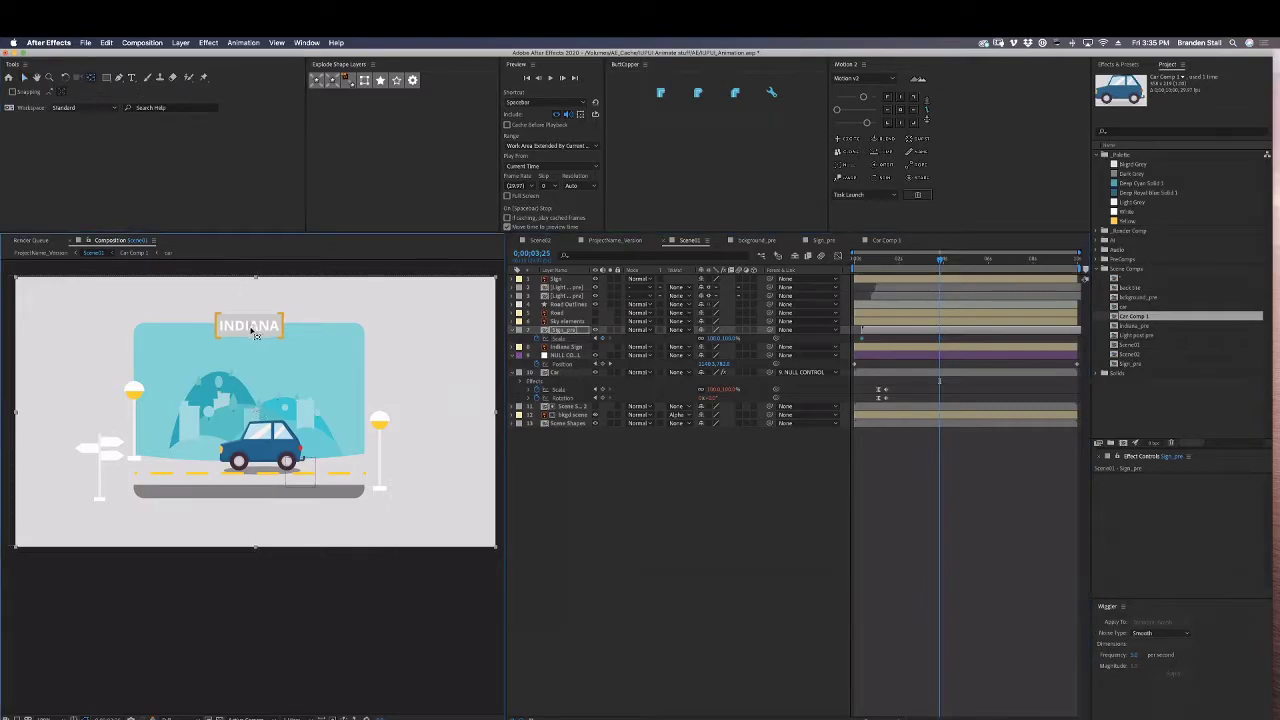
{"action": "left_click", "coordinate": [718, 338]}
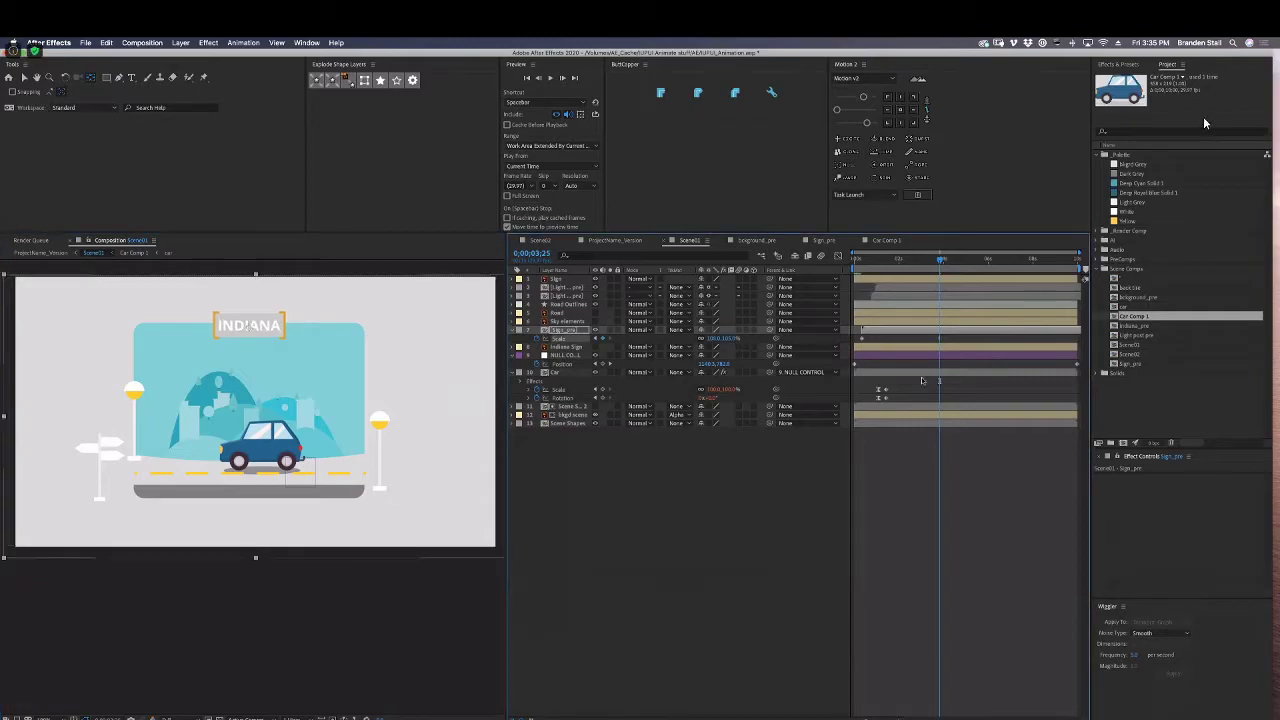
{"action": "key", "text": "v"}
{"action": "left_click_drag", "start_coordinate": [939, 338], "coordinate": [1077, 338]}
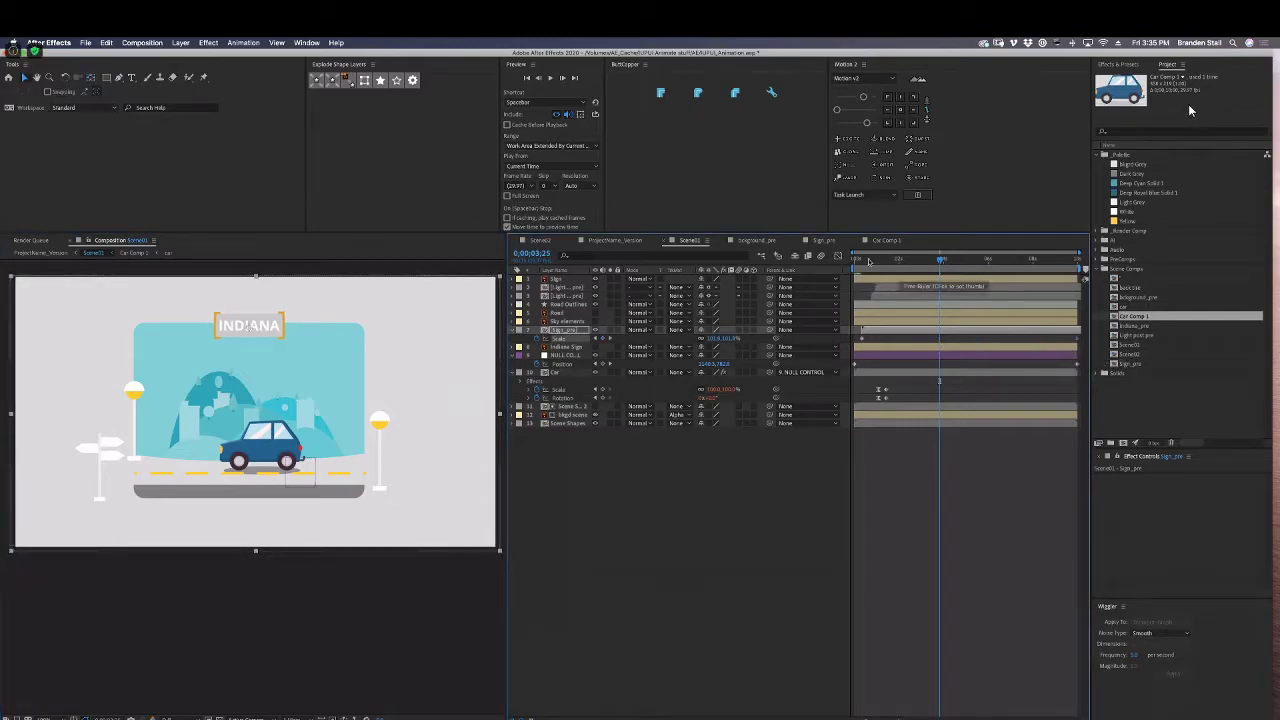
{"action": "key", "text": "space"}
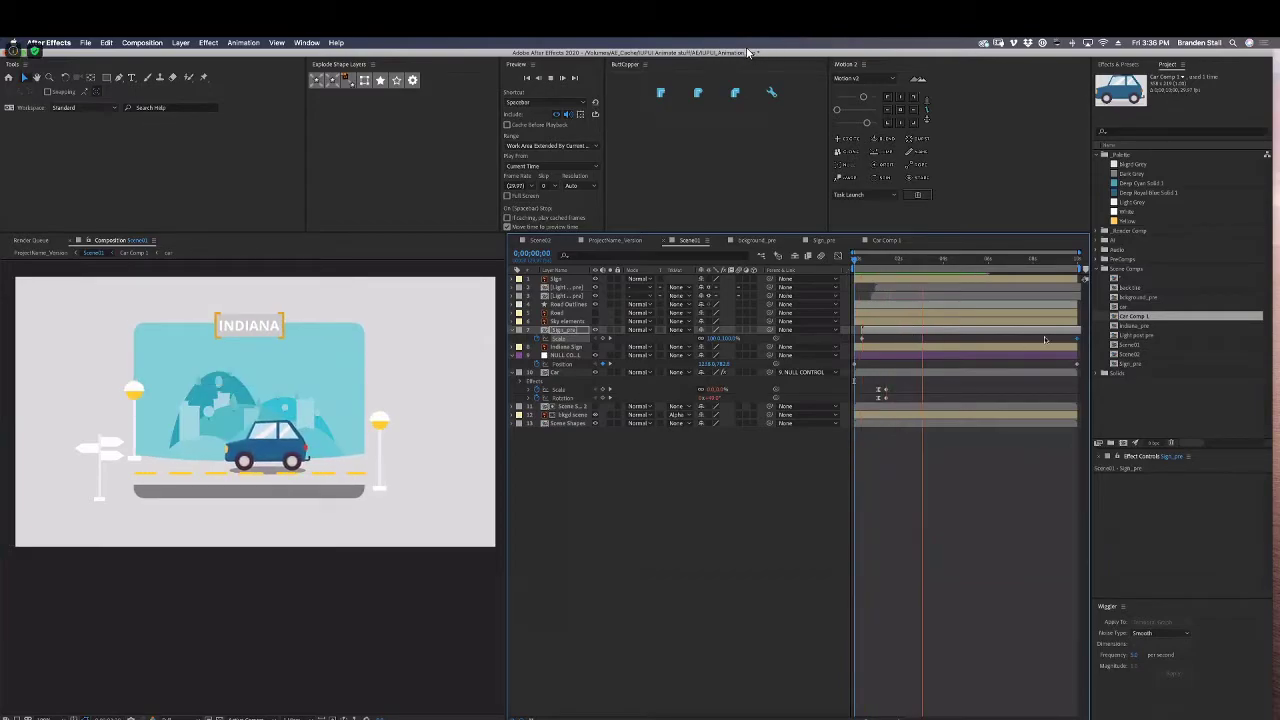
{"action": "key", "text": "space"}
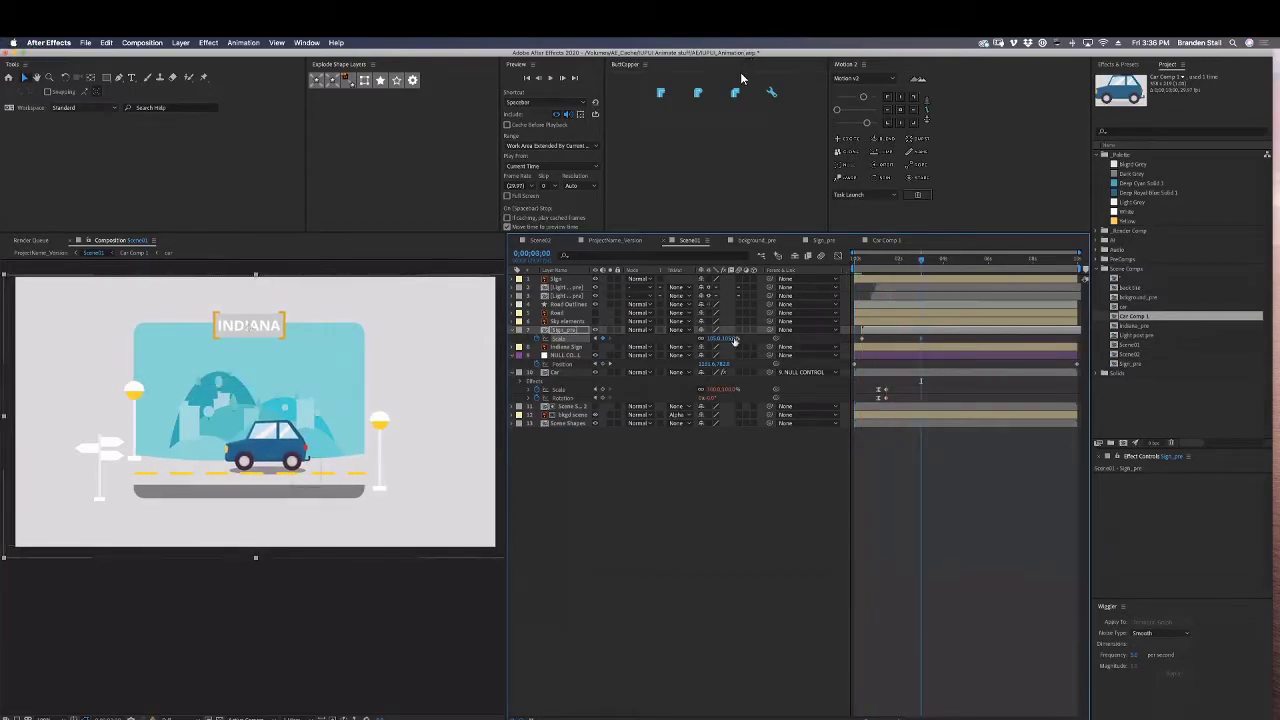
Raise Sign_pre's growth to a 120% Scale keyframe at the end of the composition, and preview the result.
{"action": "left_click", "coordinate": [730, 339]}
{"action": "key", "text": "Return"}
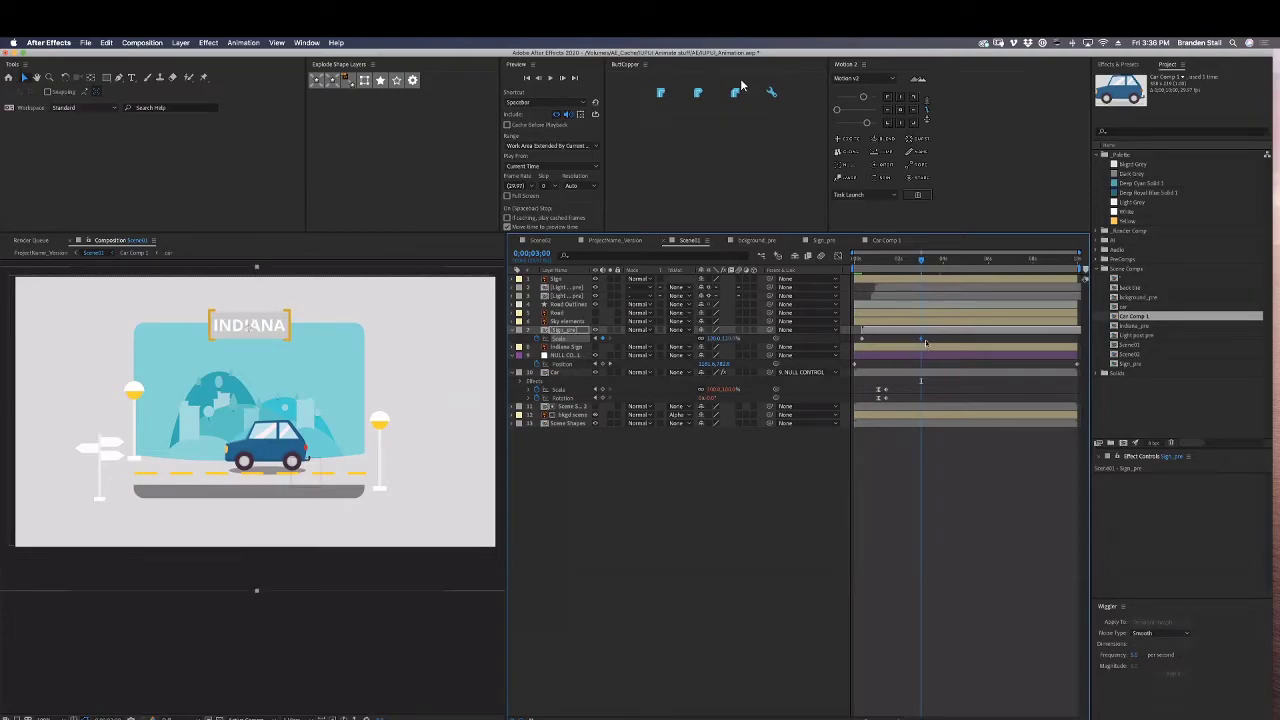
{"action": "key", "text": "space"}
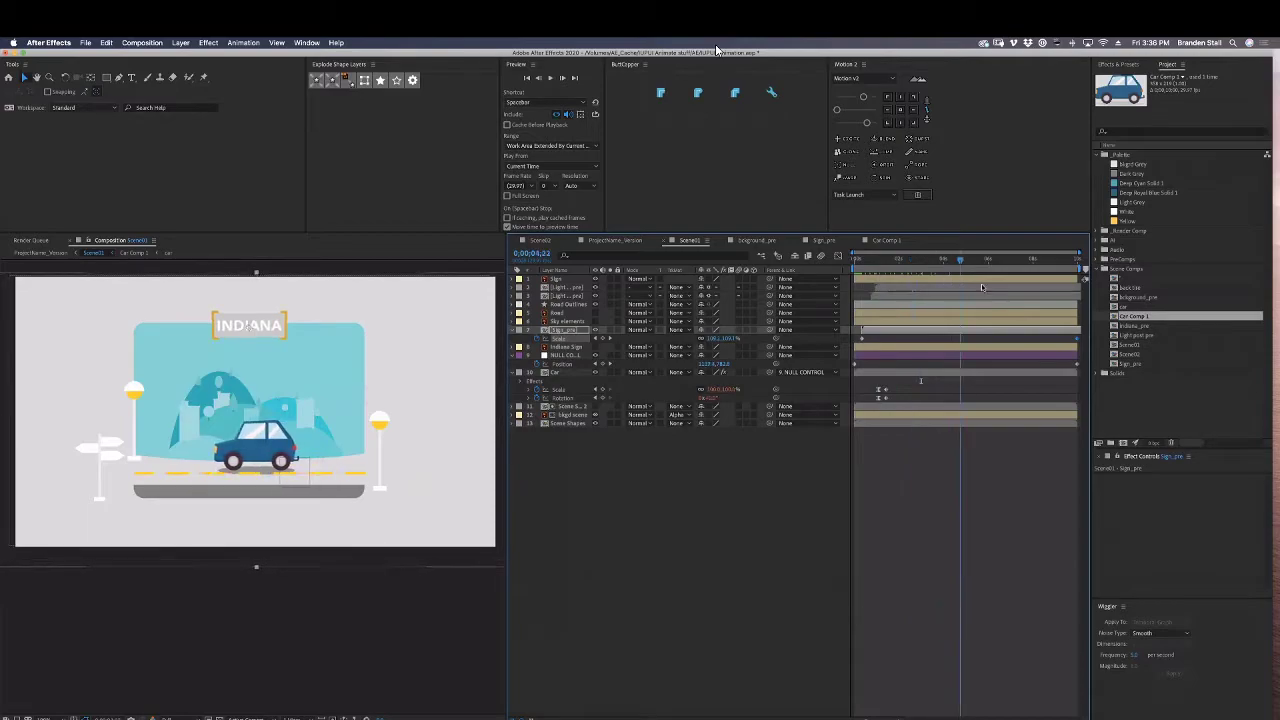
{"action": "left_click_drag", "start_coordinate": [982, 288], "coordinate": [804, 281]}
{"action": "key", "text": "space"}
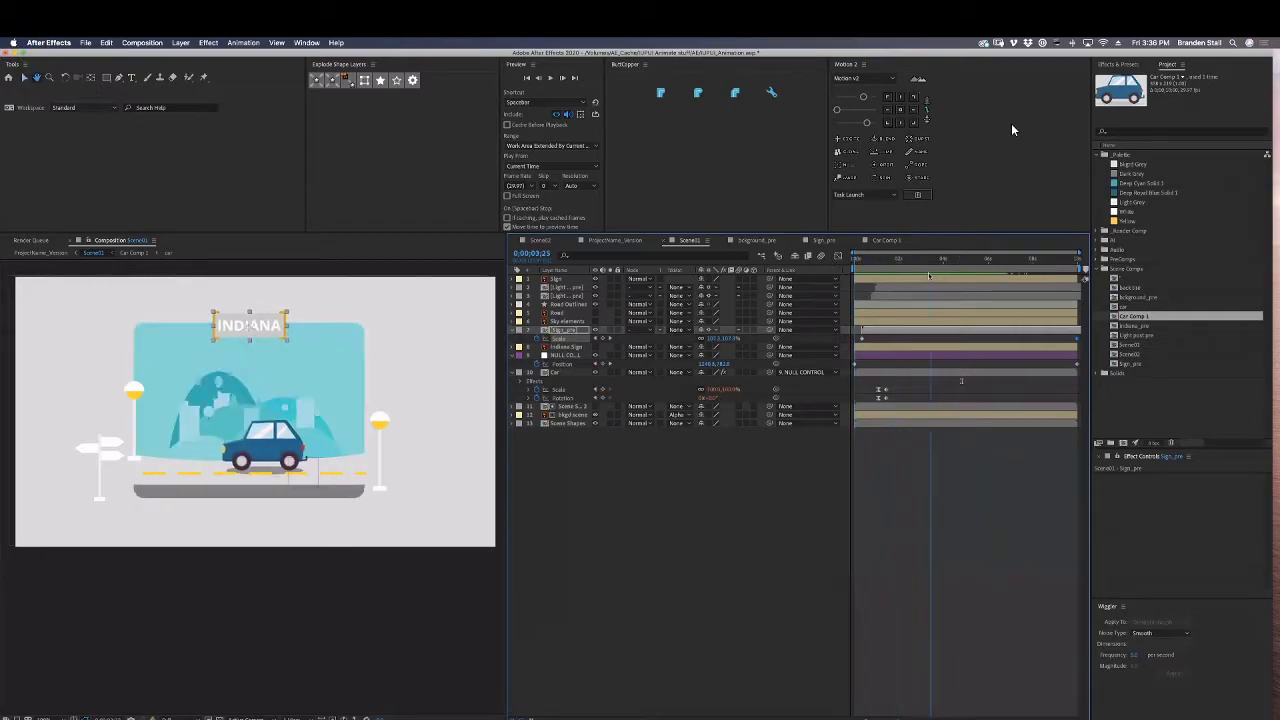
{"action": "key", "text": "space"}
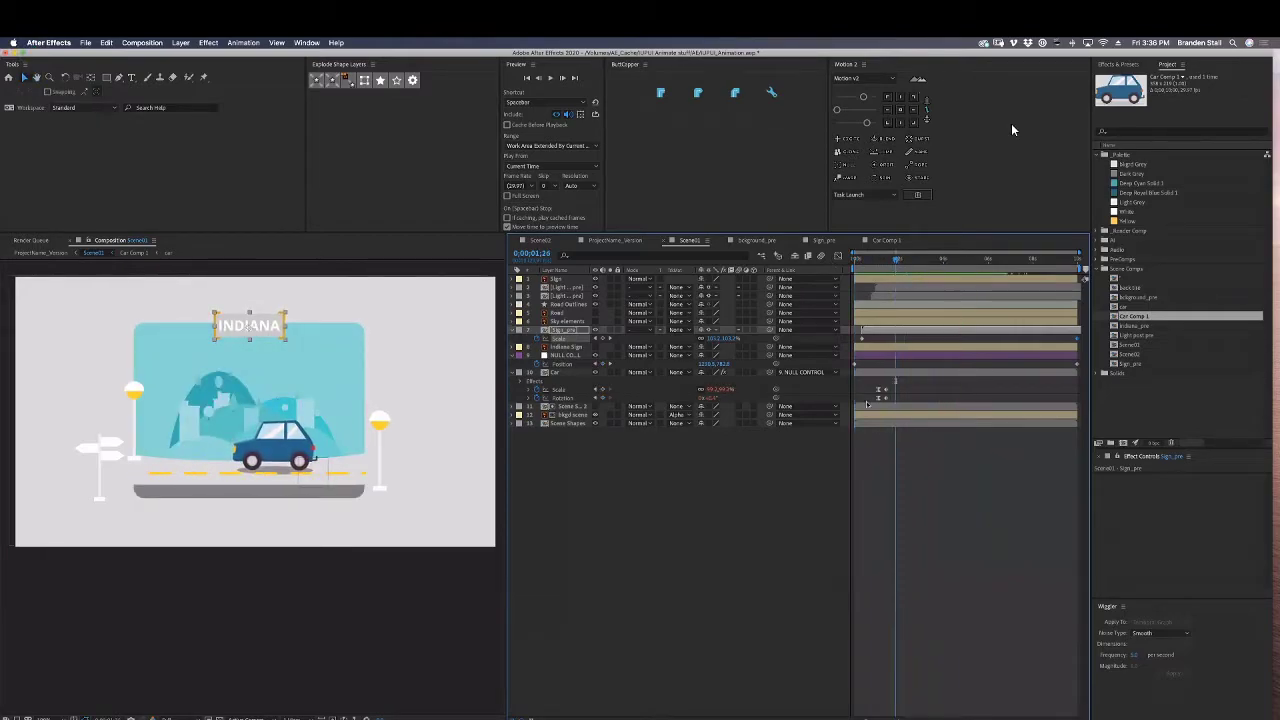
Pre-compose the bkgd scene layer, leaving all attributes in Scene01.
{"action": "left_click", "coordinate": [575, 414]}
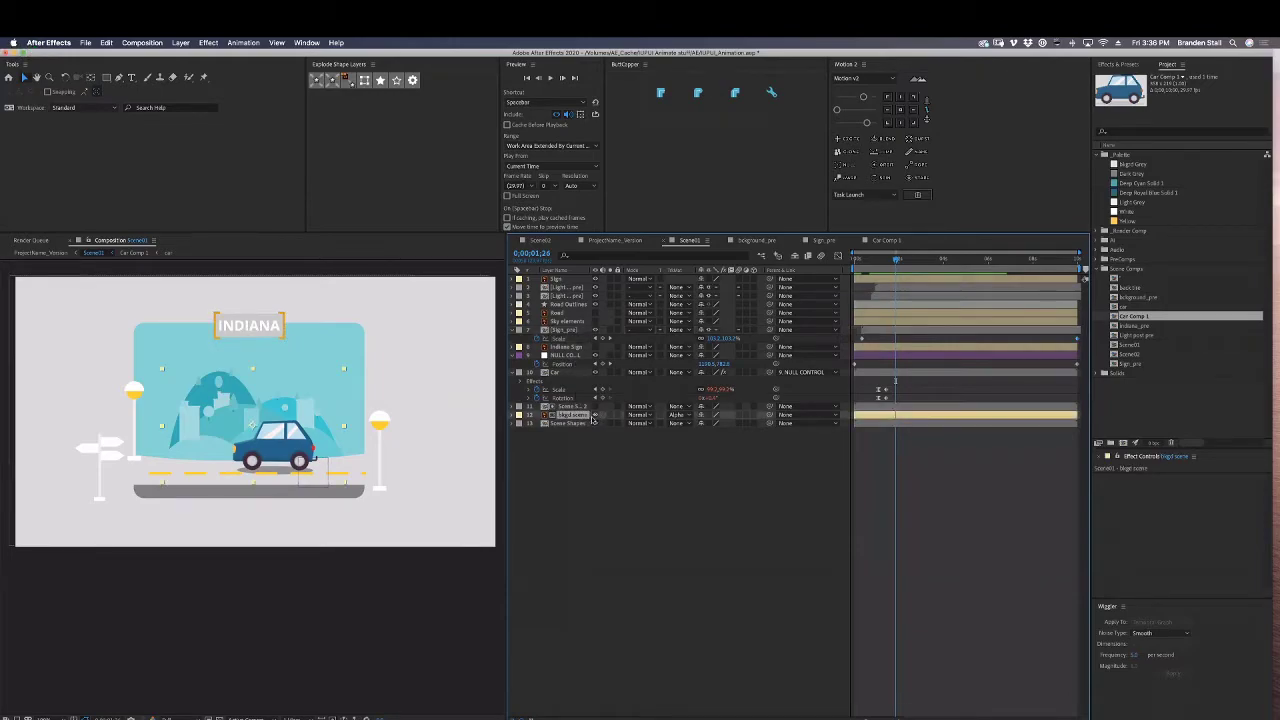
{"action": "key", "text": "super+shift+c"}
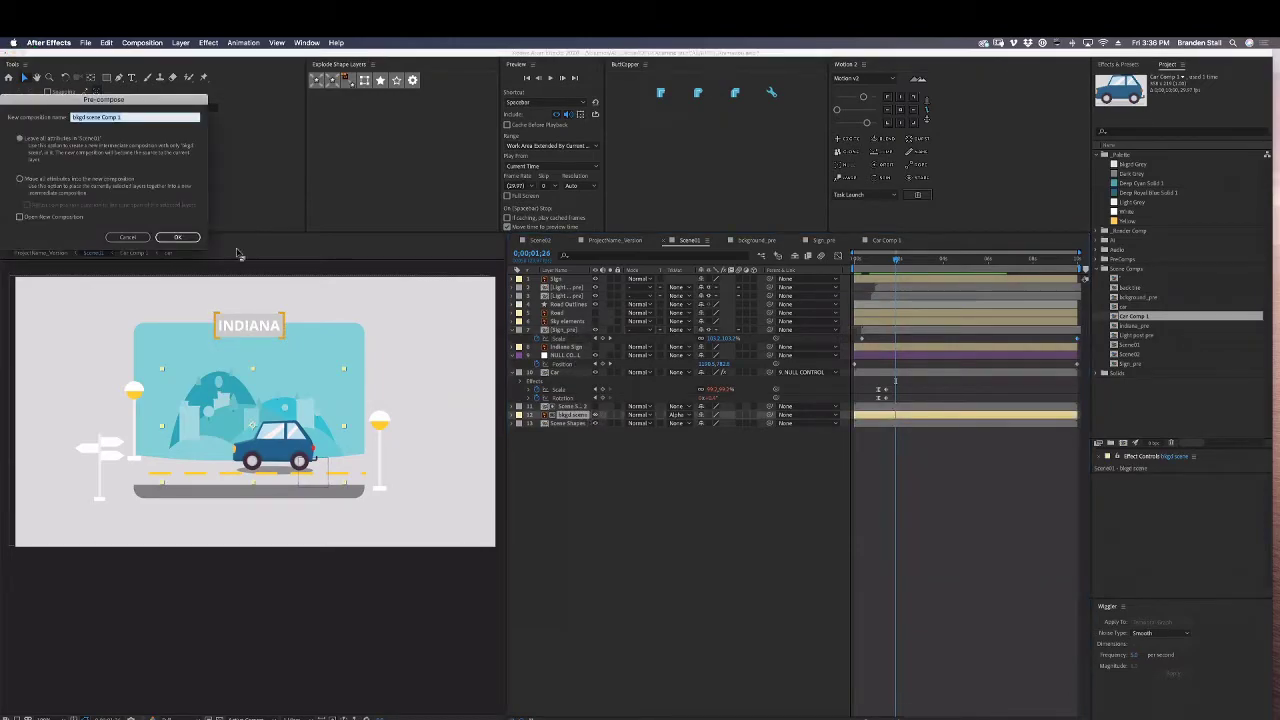
{"action": "left_click", "coordinate": [178, 237]}
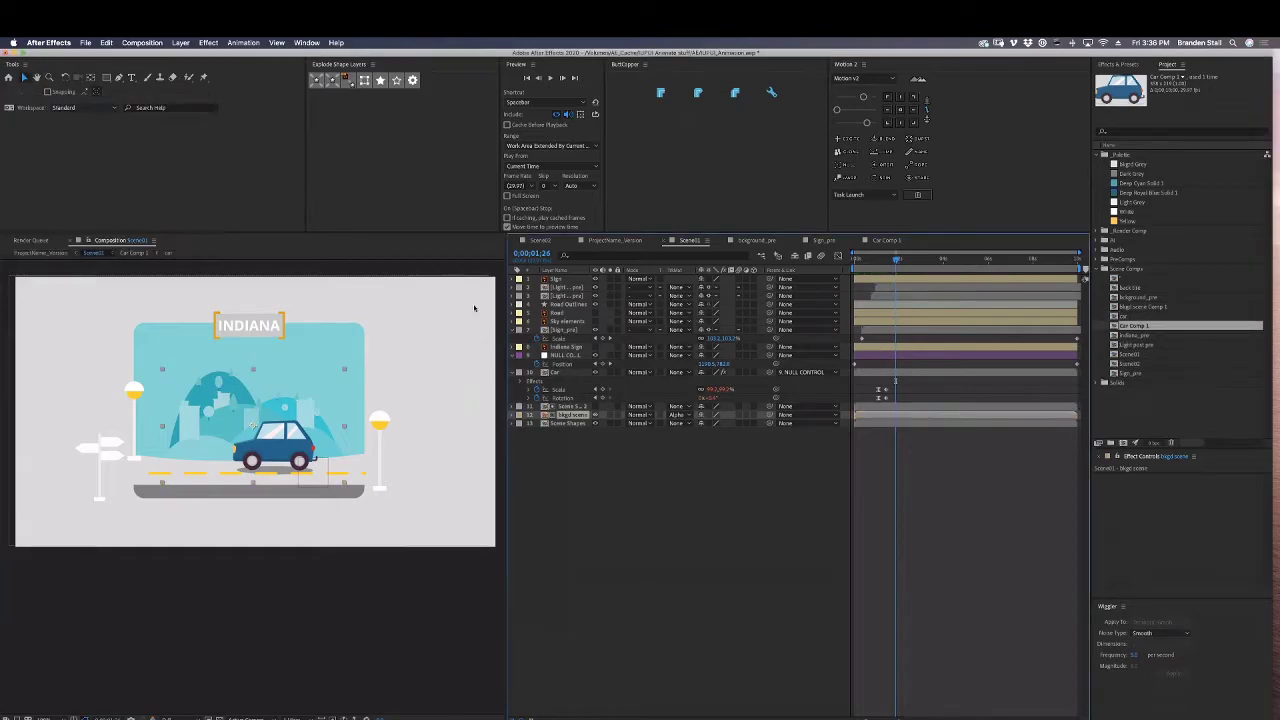
Open the pre-composed bkgd scene composition and bring its hill artwork into close view.
{"action": "double_click", "coordinate": [545, 414]}
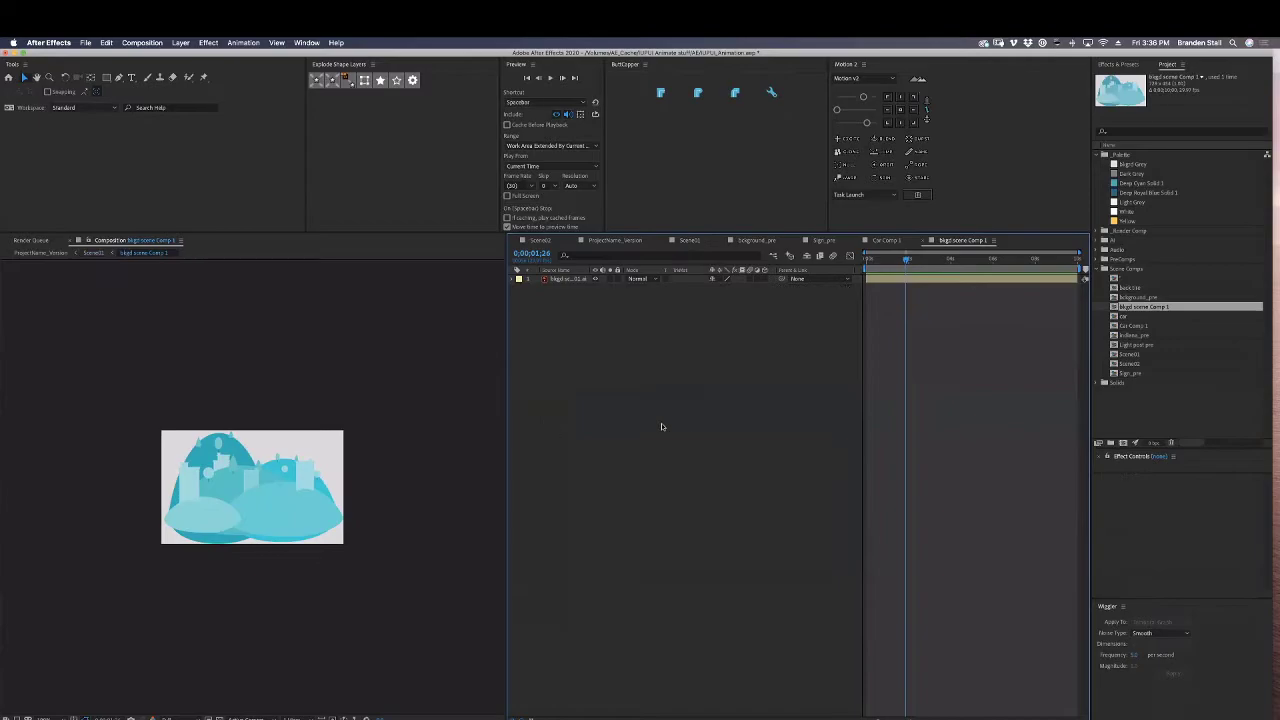
{"action": "scroll", "coordinate": [290, 525], "scroll_direction": "up", "scroll_amount": 1}
{"action": "left_click_drag", "start_coordinate": [290, 525], "coordinate": [303, 491]}
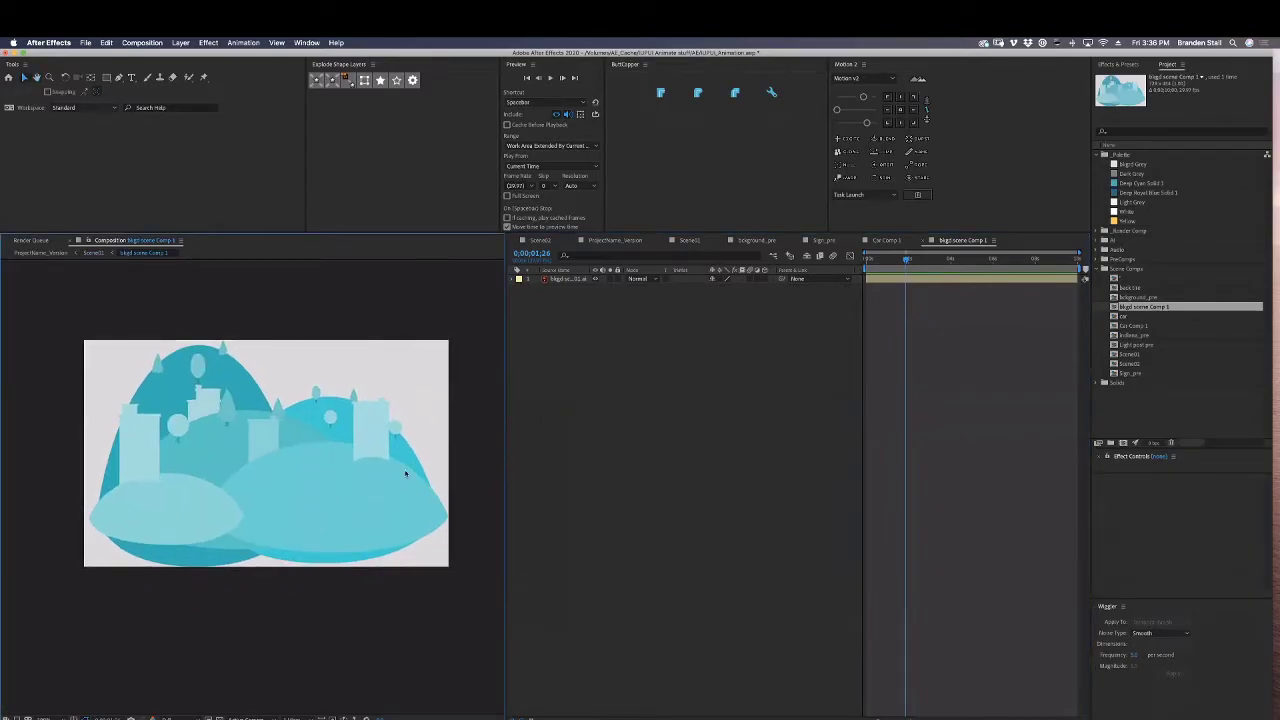
Change the bkgd scene composition's size to 1920 × 1080 px.
{"action": "key", "text": "super+k"}
{"action": "left_click", "coordinate": [67, 168]}
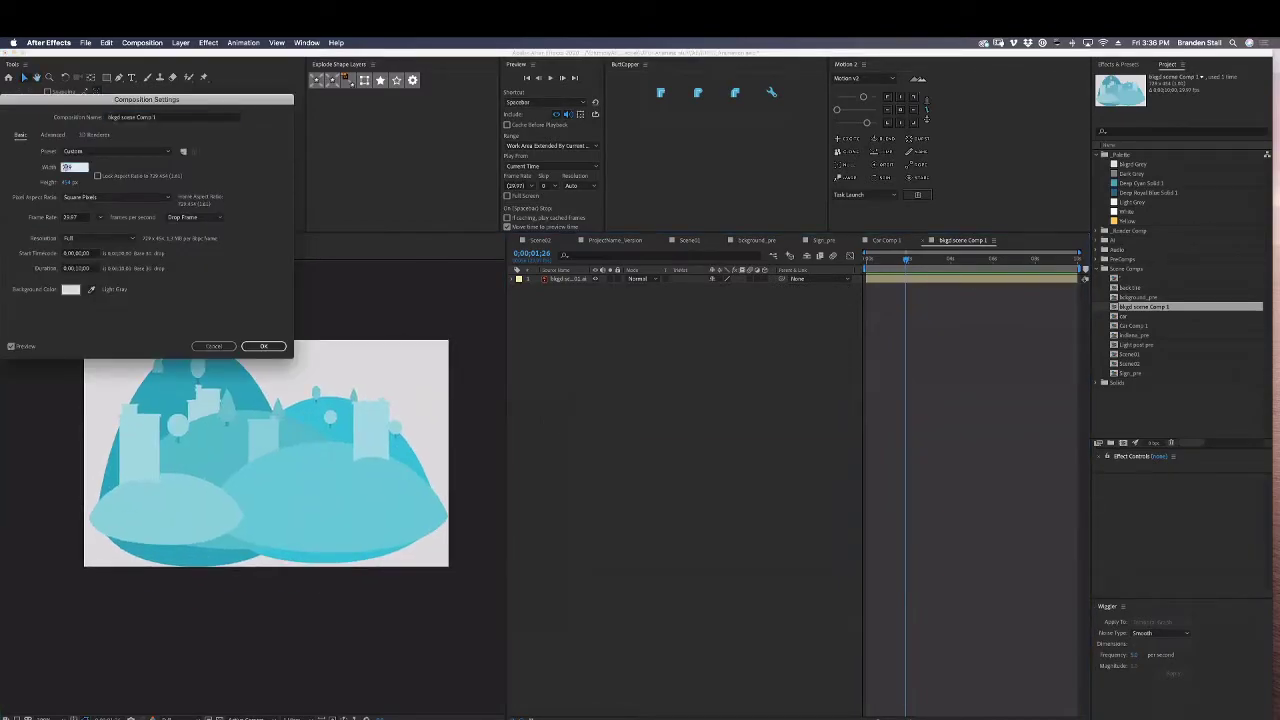
{"action": "type", "text": "1920"}
{"action": "key", "text": "Tab"}
{"action": "type", "text": "1080"}
{"action": "key", "text": "Tab"}
{"action": "key", "text": "Return"}
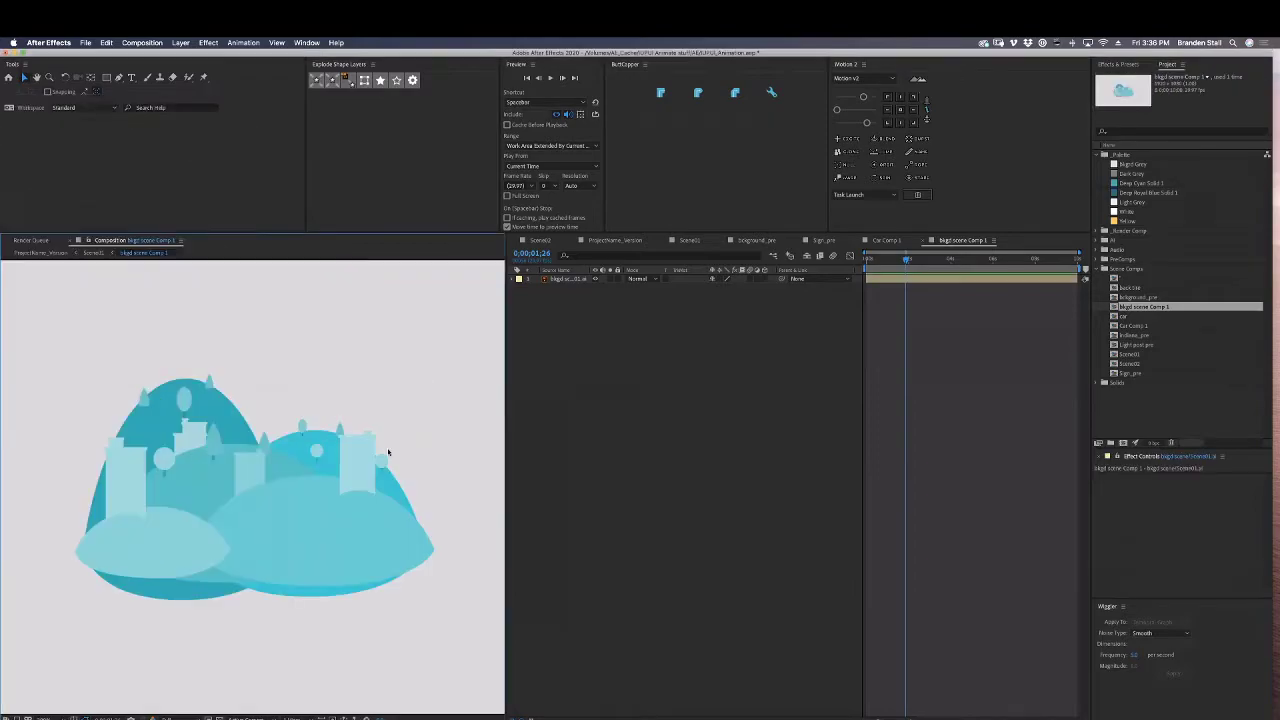
{"action": "key", "text": "comma"}
{"action": "left_click_drag", "start_coordinate": [334, 510], "coordinate": [342, 490]}
Convert the bkgd scene artwork to a shape layer, explode it into separate shape layers, and delete the leftover outlines layer.
{"action": "left_click", "coordinate": [569, 280]}
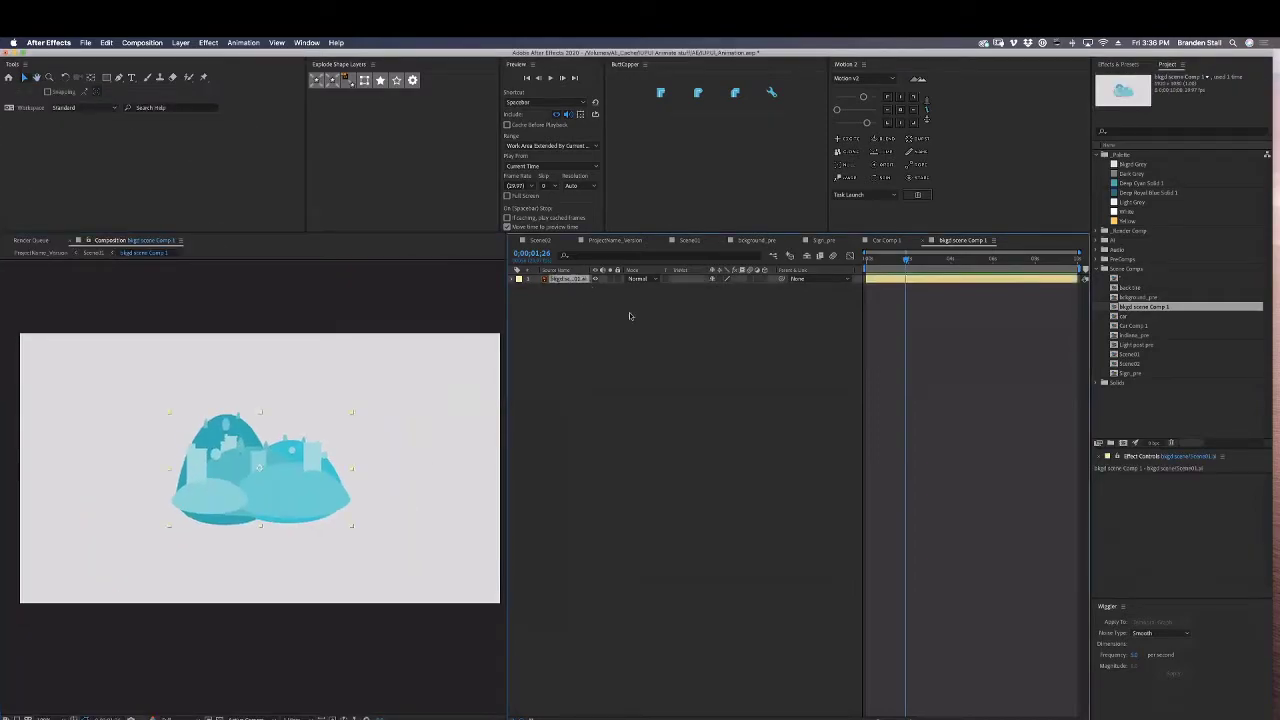
{"action": "left_click", "coordinate": [347, 82]}
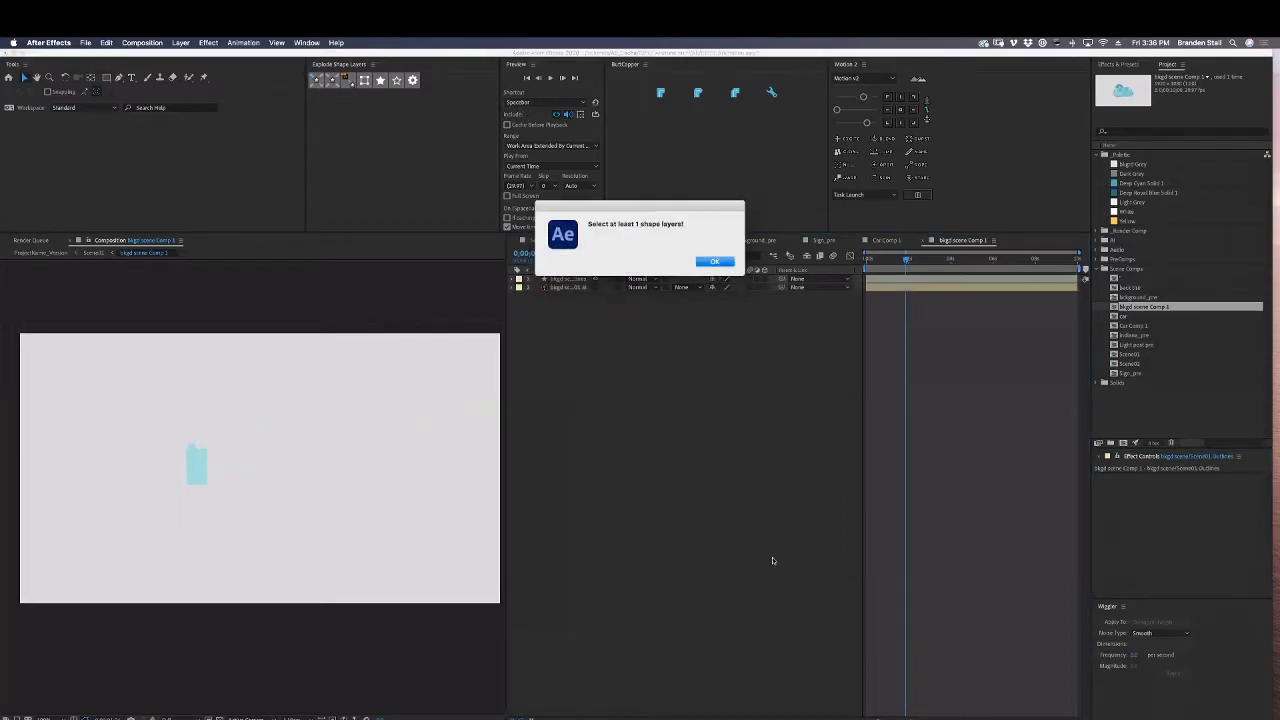
{"action": "left_click", "coordinate": [716, 263]}
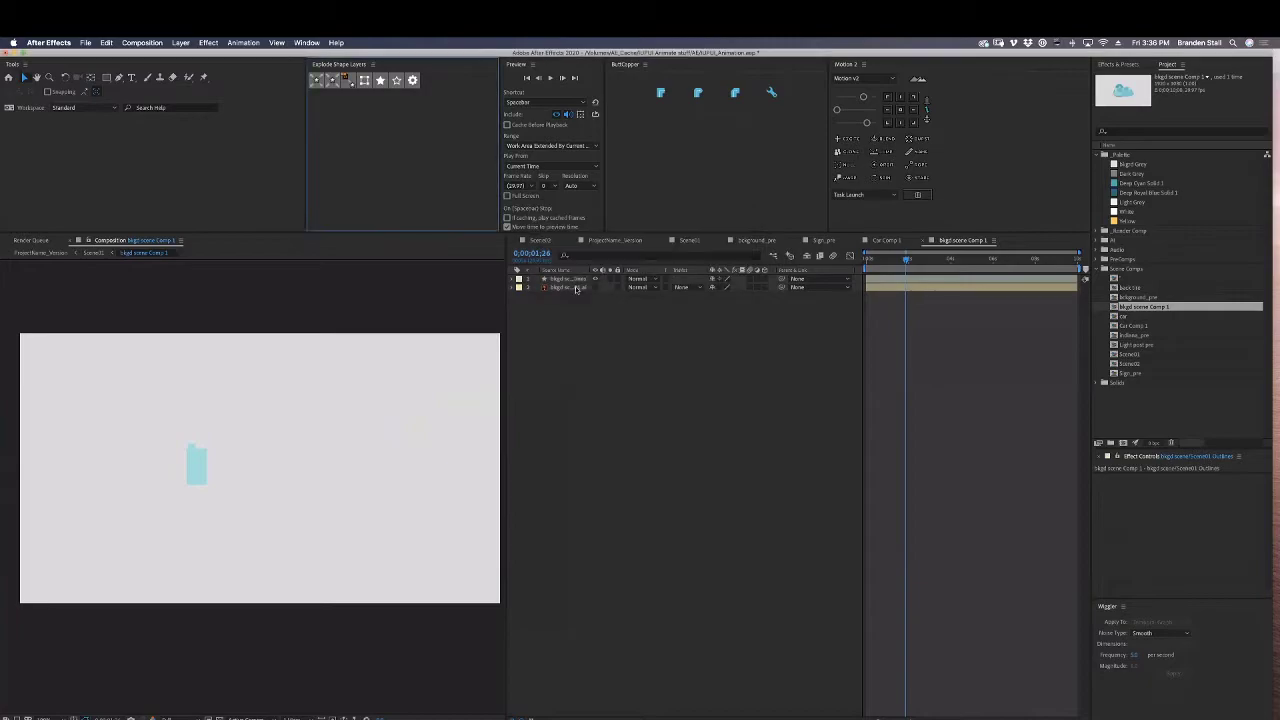
{"action": "left_click", "coordinate": [347, 82]}
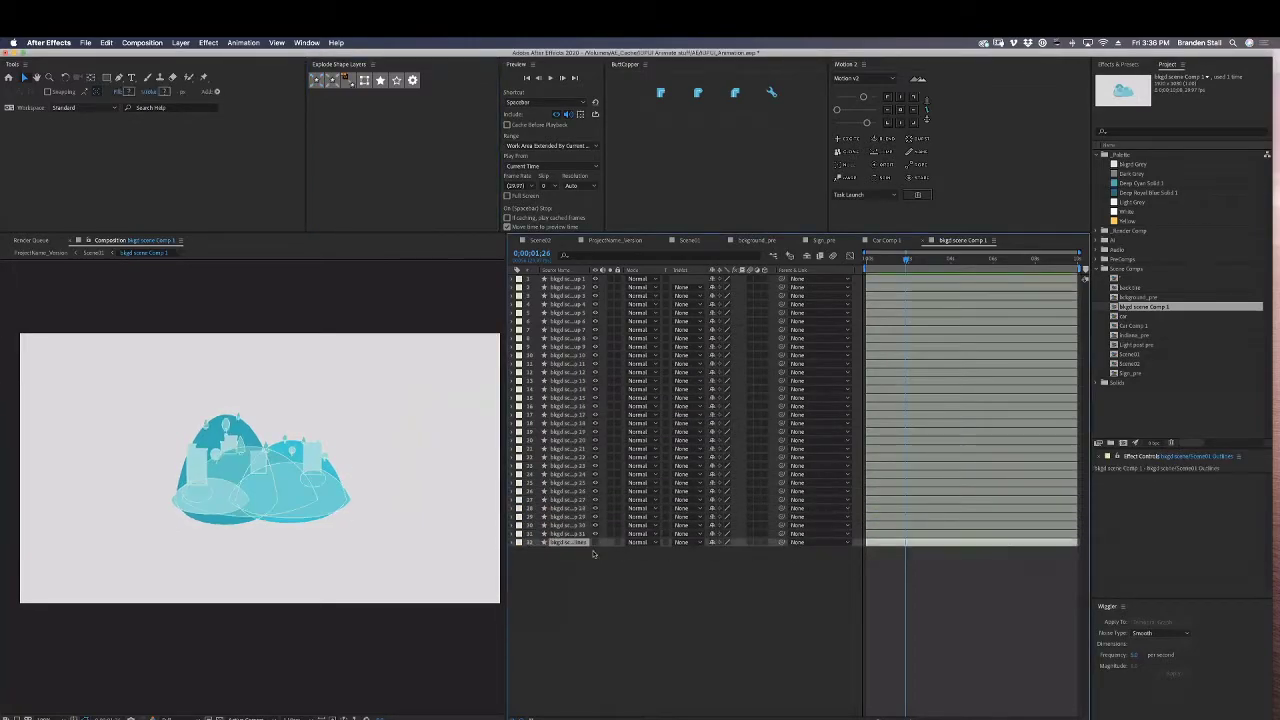
{"action": "key", "text": "Delete"}
Examine which of the exploded shape layers hold the large front hill, the building and the small ellipses.
{"action": "scroll", "coordinate": [411, 512], "scroll_direction": "up", "scroll_amount": 1}
{"action": "left_click_drag", "start_coordinate": [396, 521], "coordinate": [409, 474]}
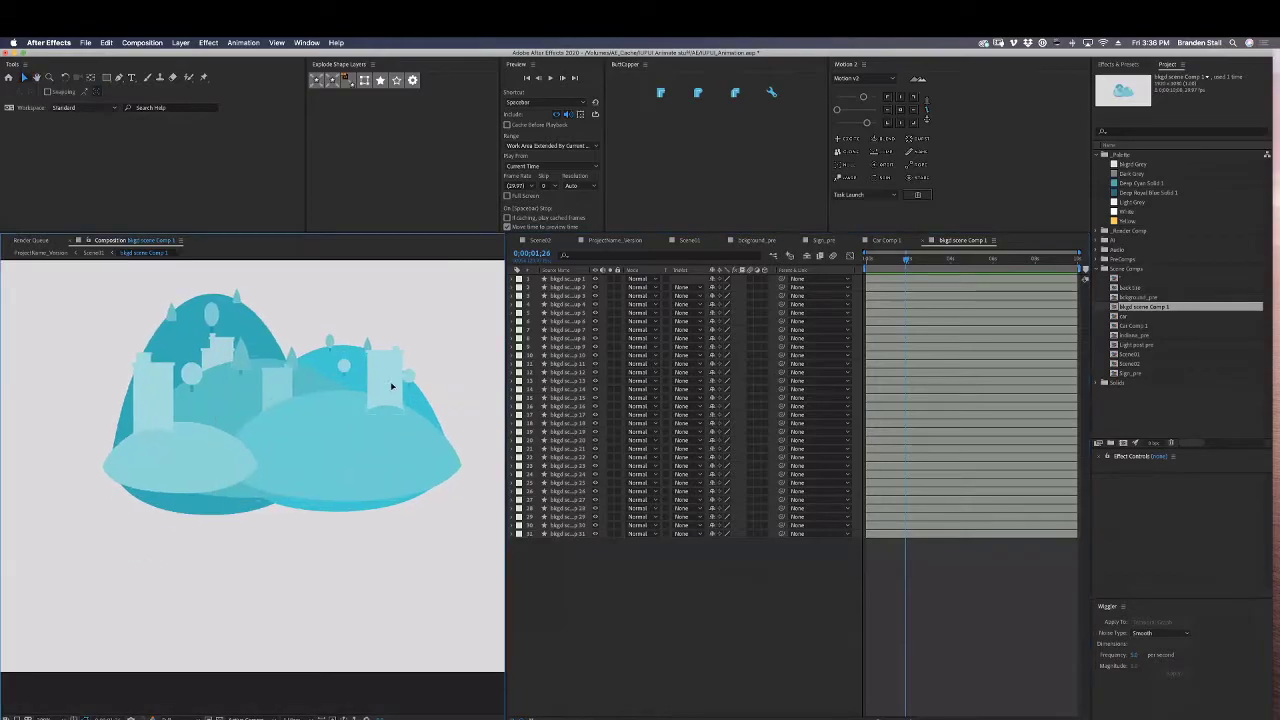
{"action": "left_click", "coordinate": [401, 471]}
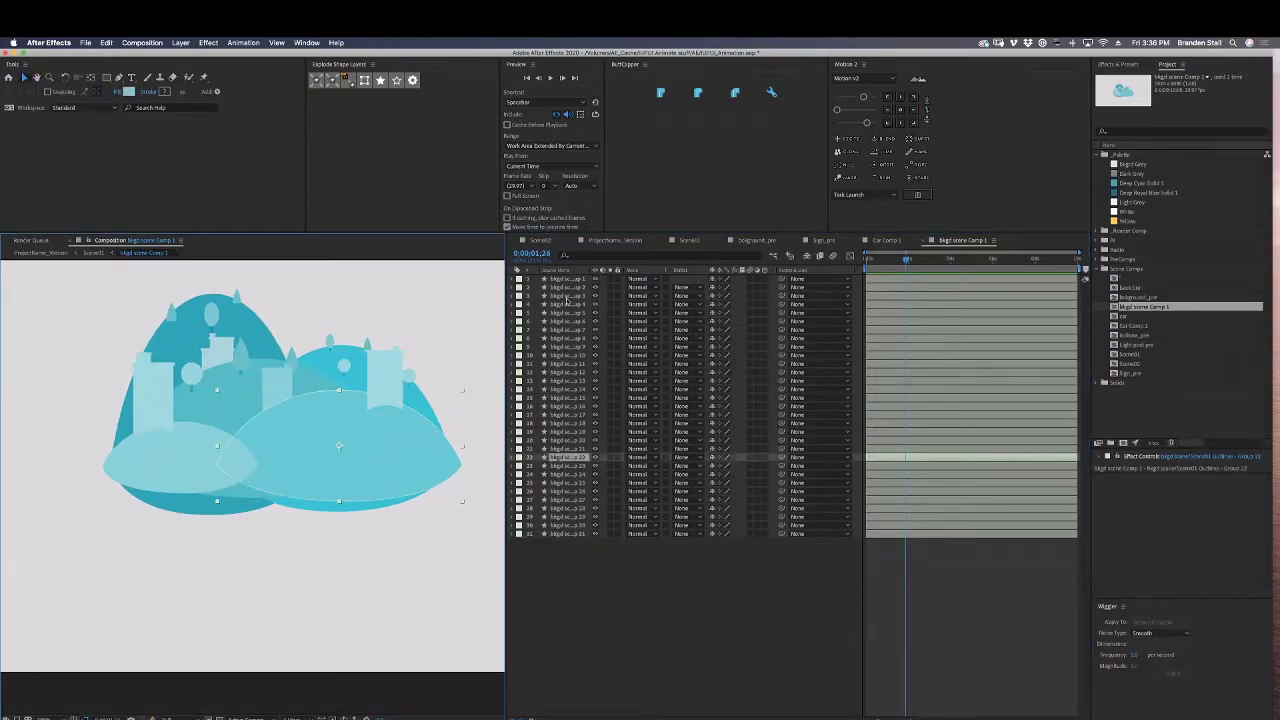
{"action": "left_click", "coordinate": [567, 297]}
{"action": "left_click", "coordinate": [389, 414]}
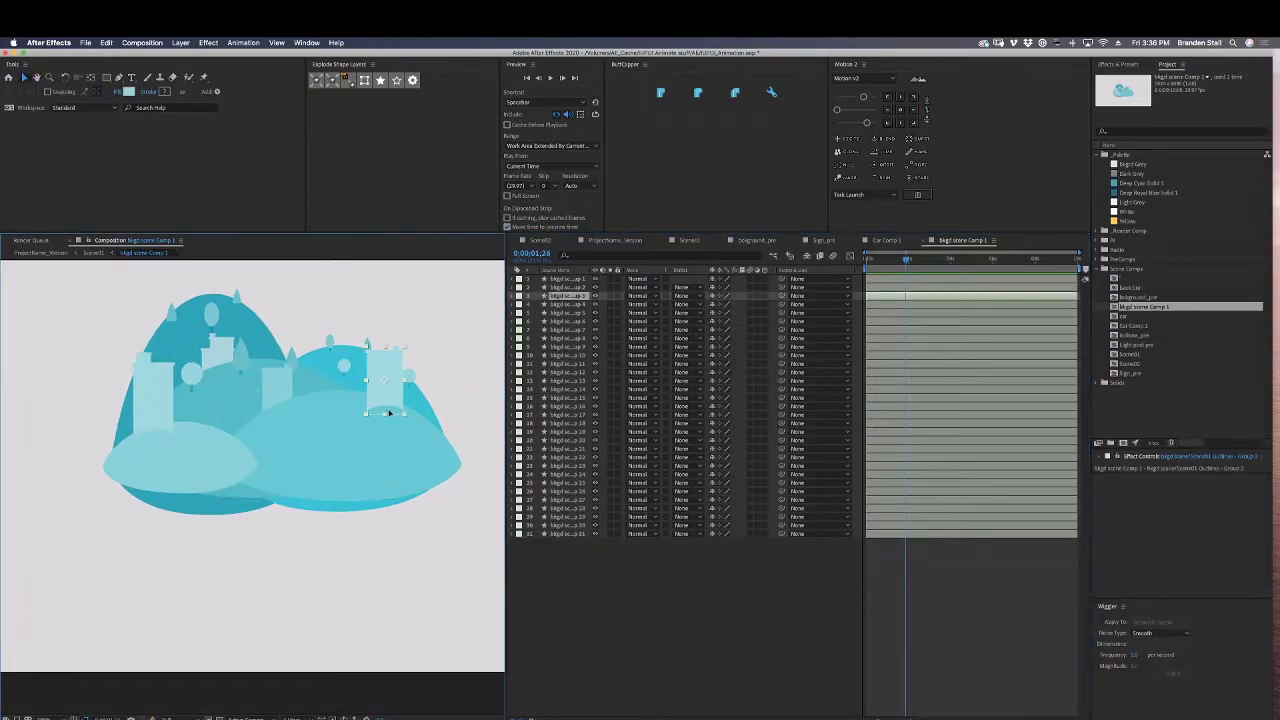
{"action": "left_click", "coordinate": [398, 436]}
{"action": "left_click", "coordinate": [351, 429], "text": "shift"}
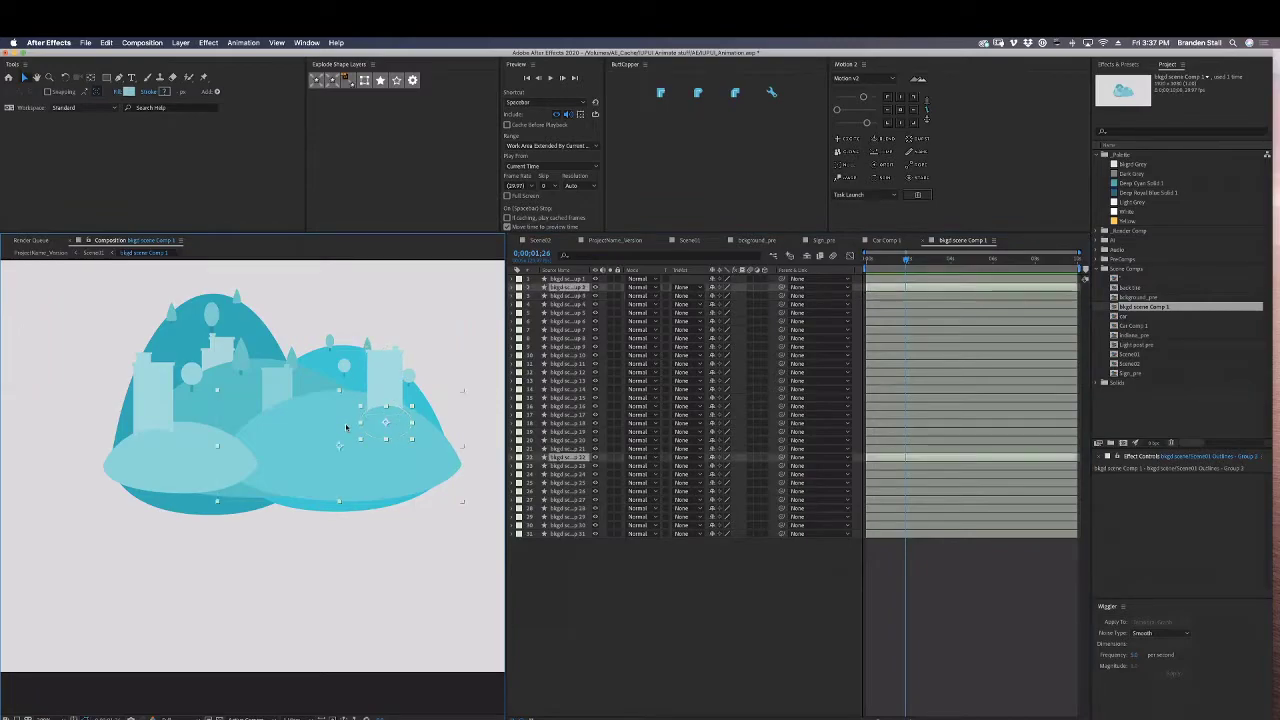
{"action": "left_click", "coordinate": [579, 279]}
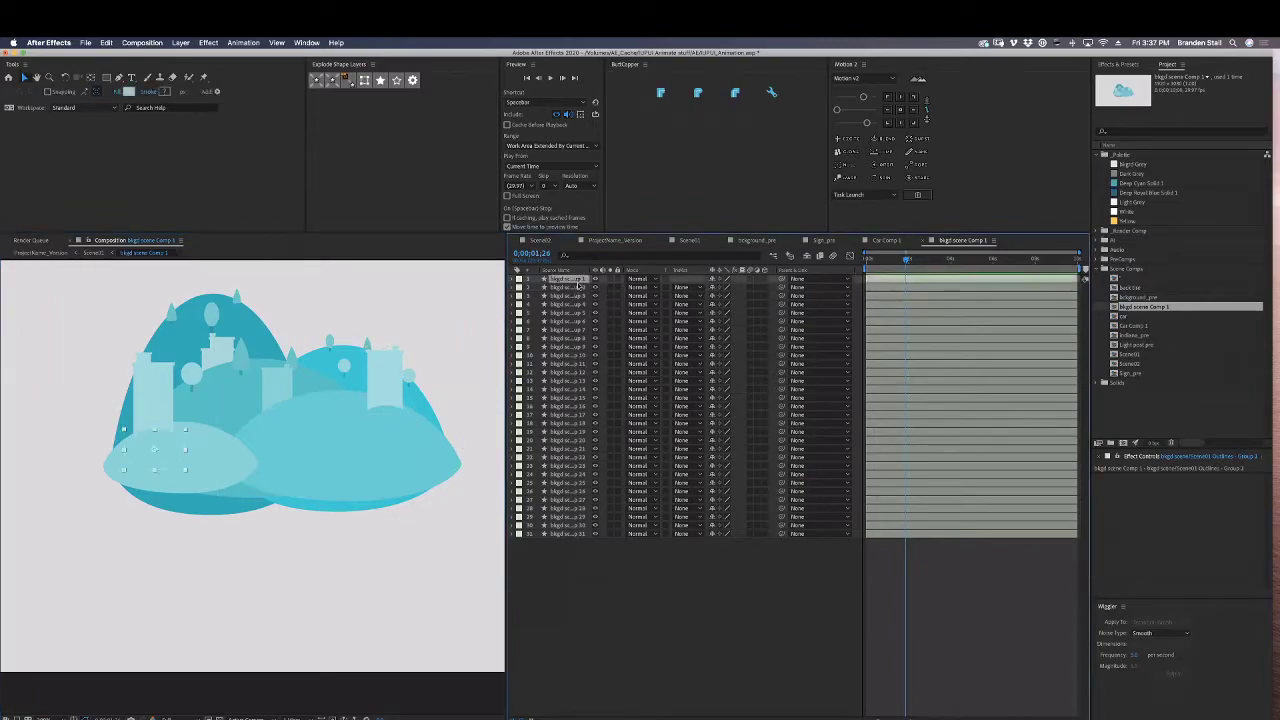
Undo the exploding of the bkgd scene artwork and the composition resize.
{"action": "key", "text": "super+z"}
{"action": "key", "text": "super+z"}
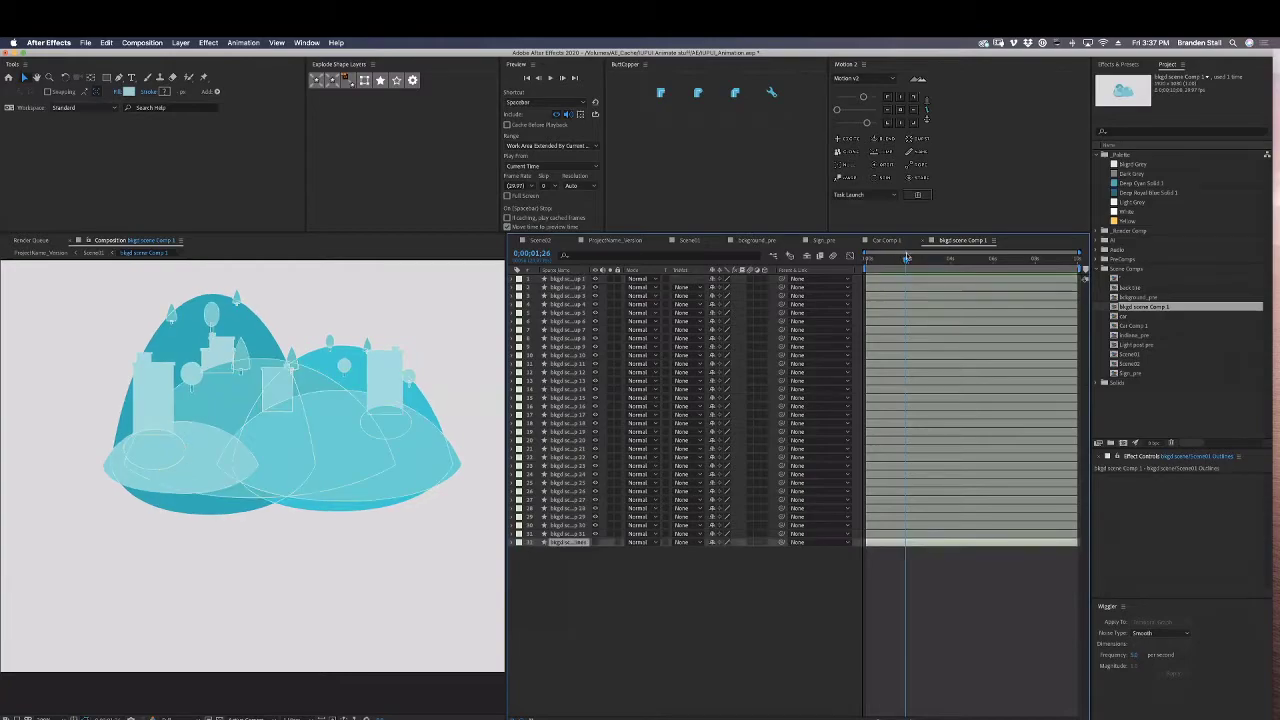
{"action": "key", "text": "super+z"}
{"action": "key", "text": "super+z"}
{"action": "key", "text": "super+z"}
{"action": "key", "text": "super+z"}
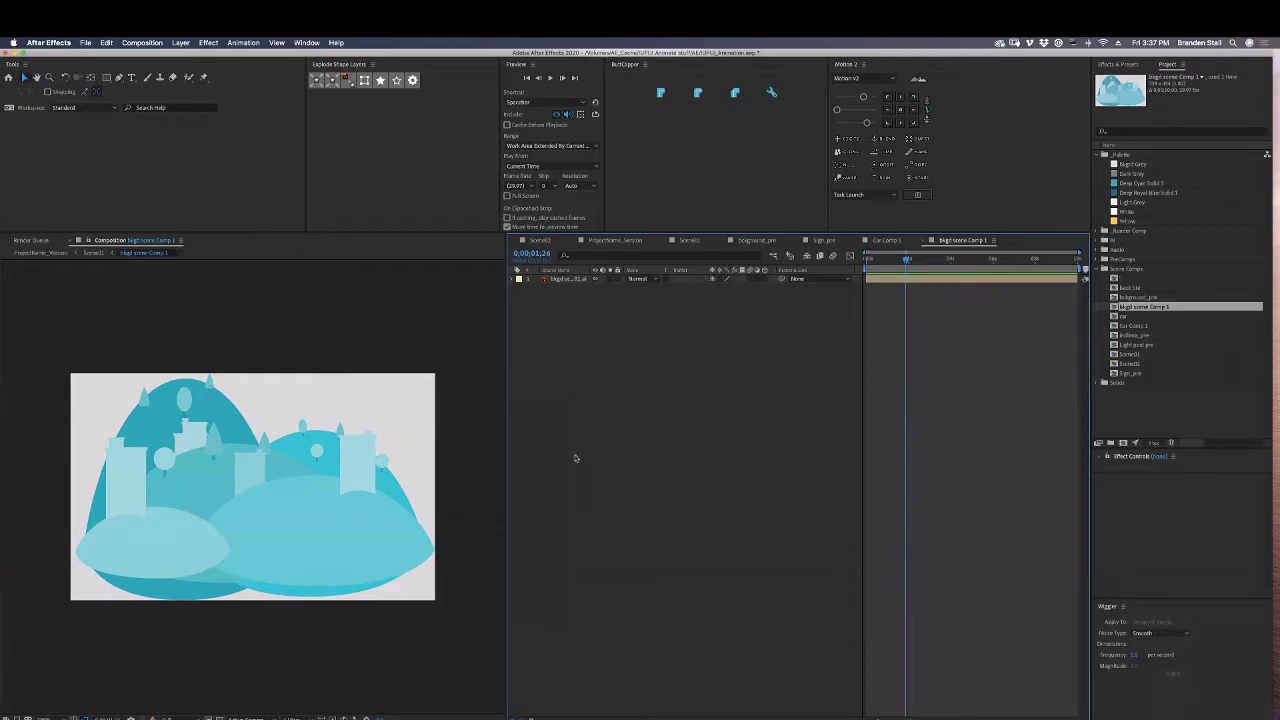
Set the bkgd scene composition's width to 1920 px and its height to 1080 px.
{"action": "key", "text": "ctrl+k"}
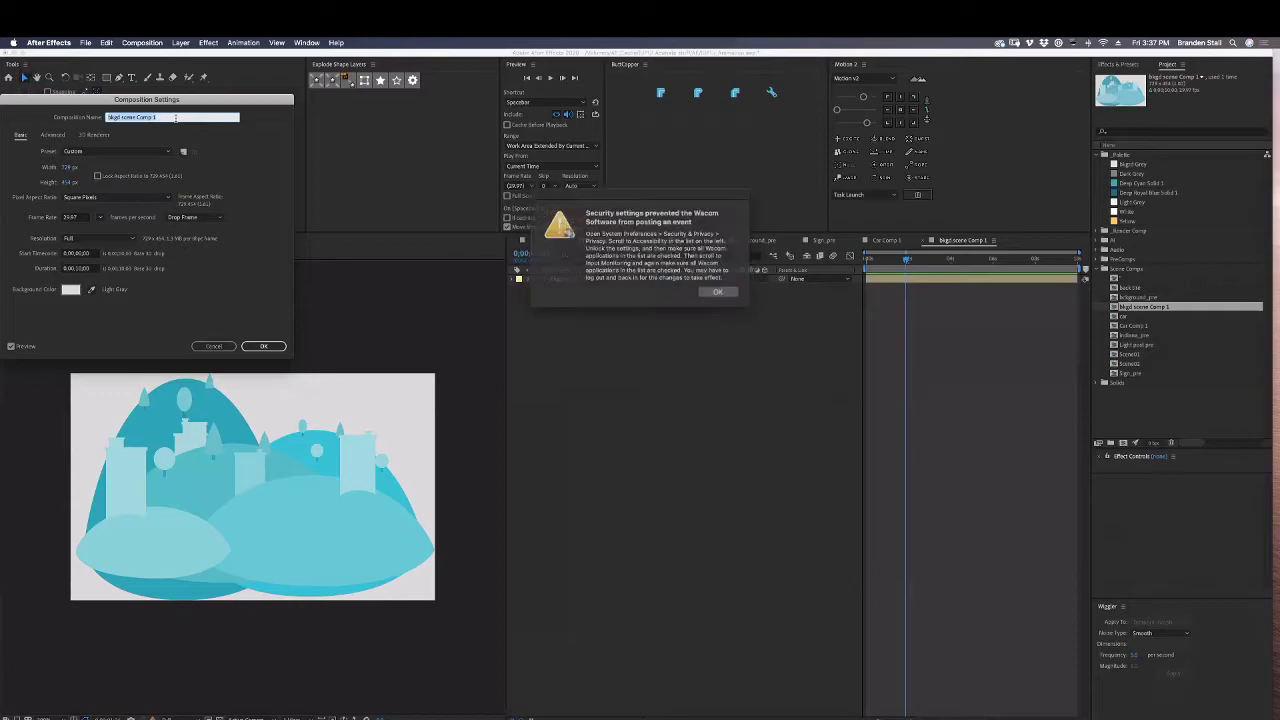
{"action": "left_click", "coordinate": [712, 290]}
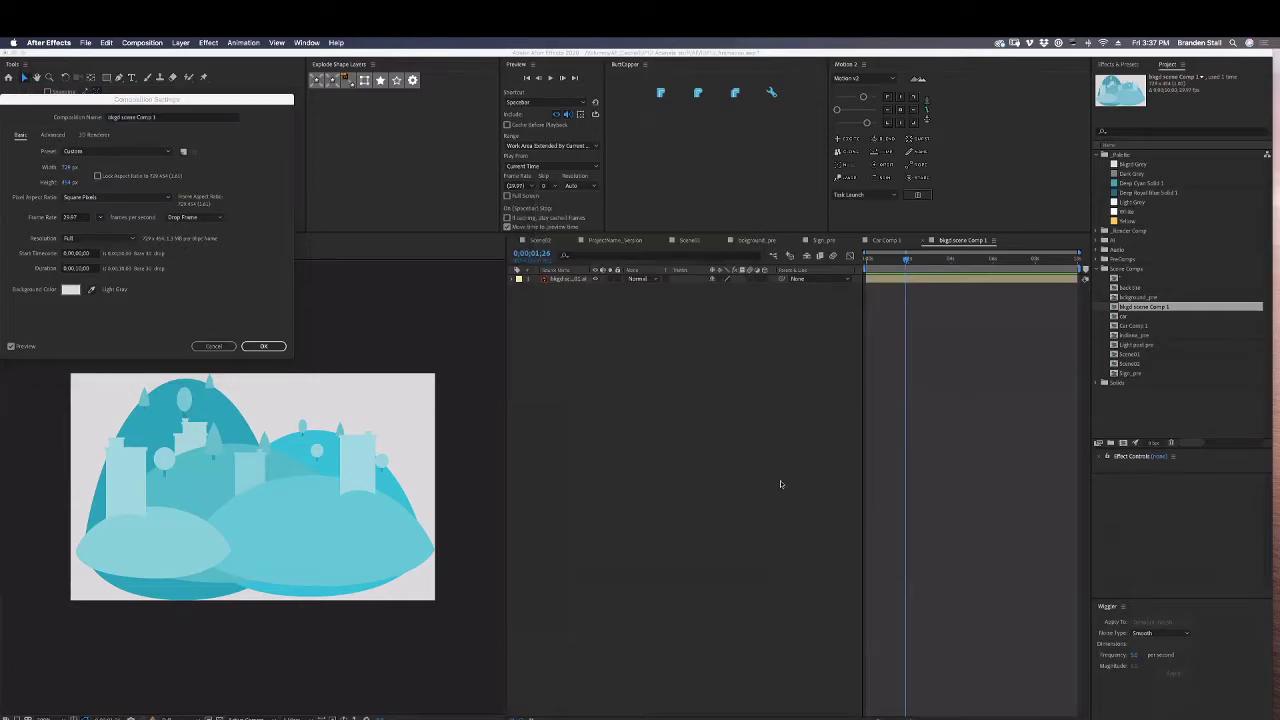
{"action": "left_click", "coordinate": [692, 248]}
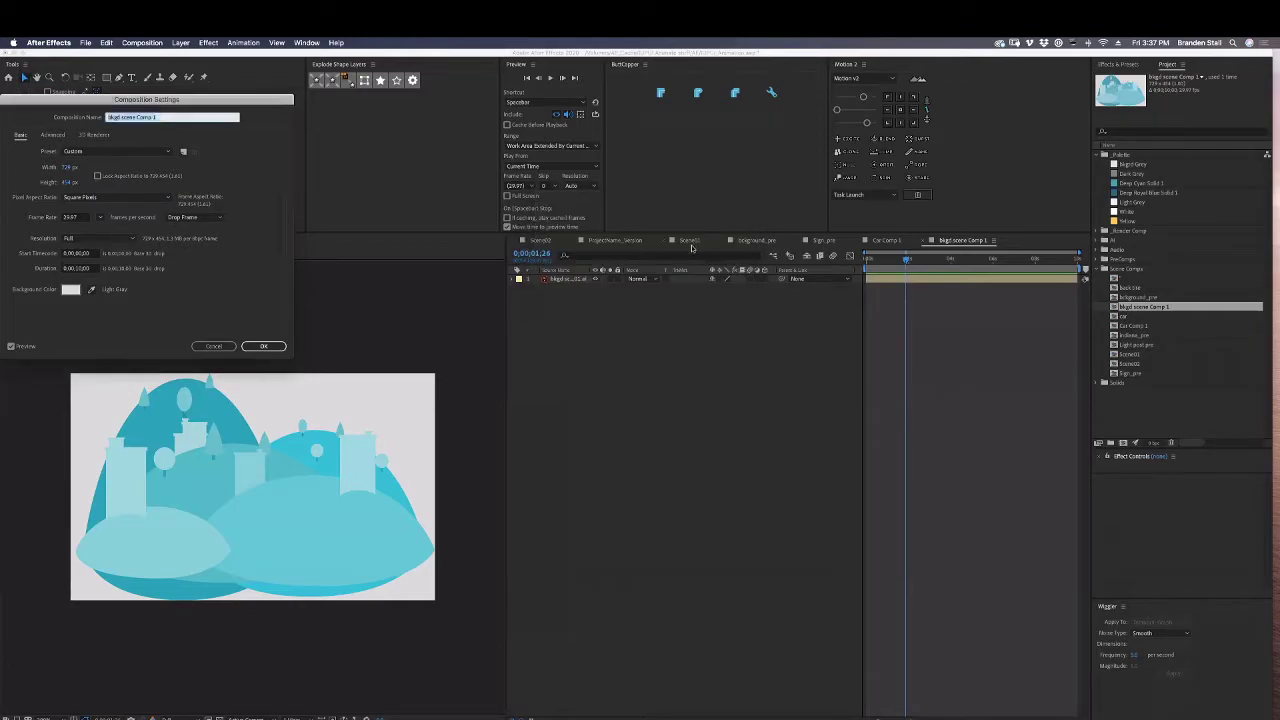
{"action": "left_click", "coordinate": [68, 167]}
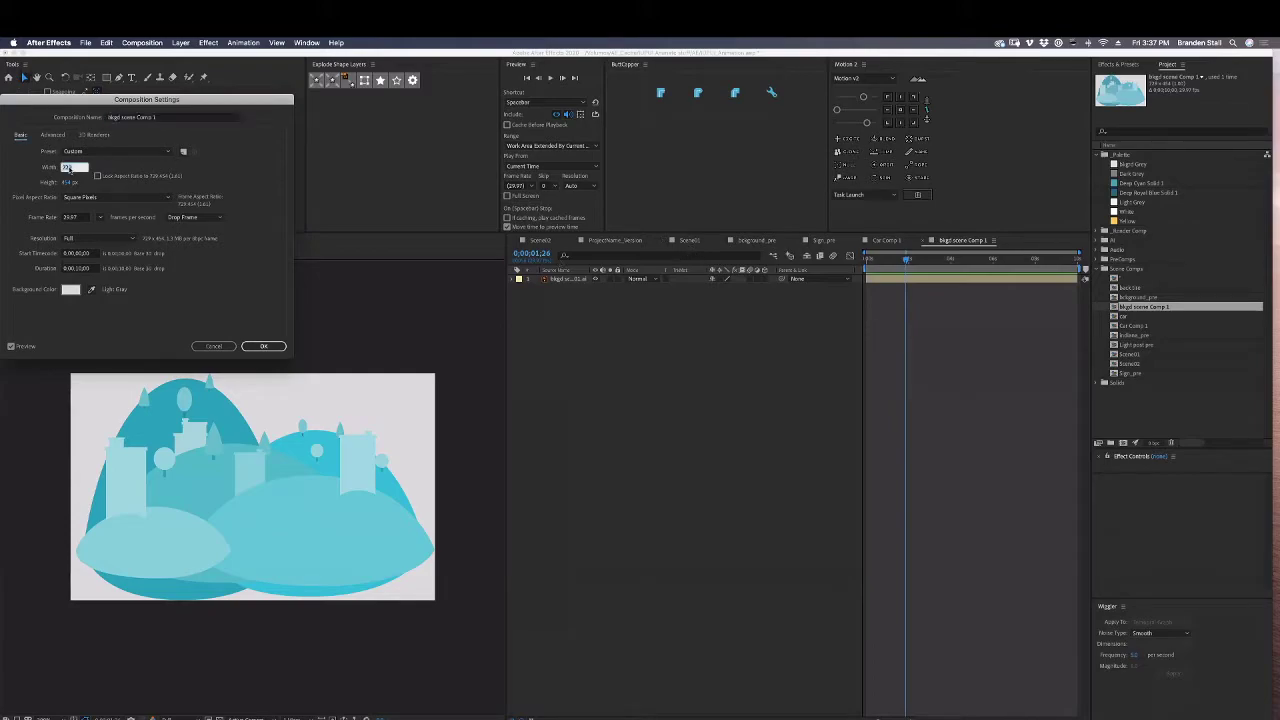
{"action": "type", "text": "1920"}
{"action": "key", "text": "Tab"}
{"action": "type", "text": "1080"}
{"action": "key", "text": "Return"}
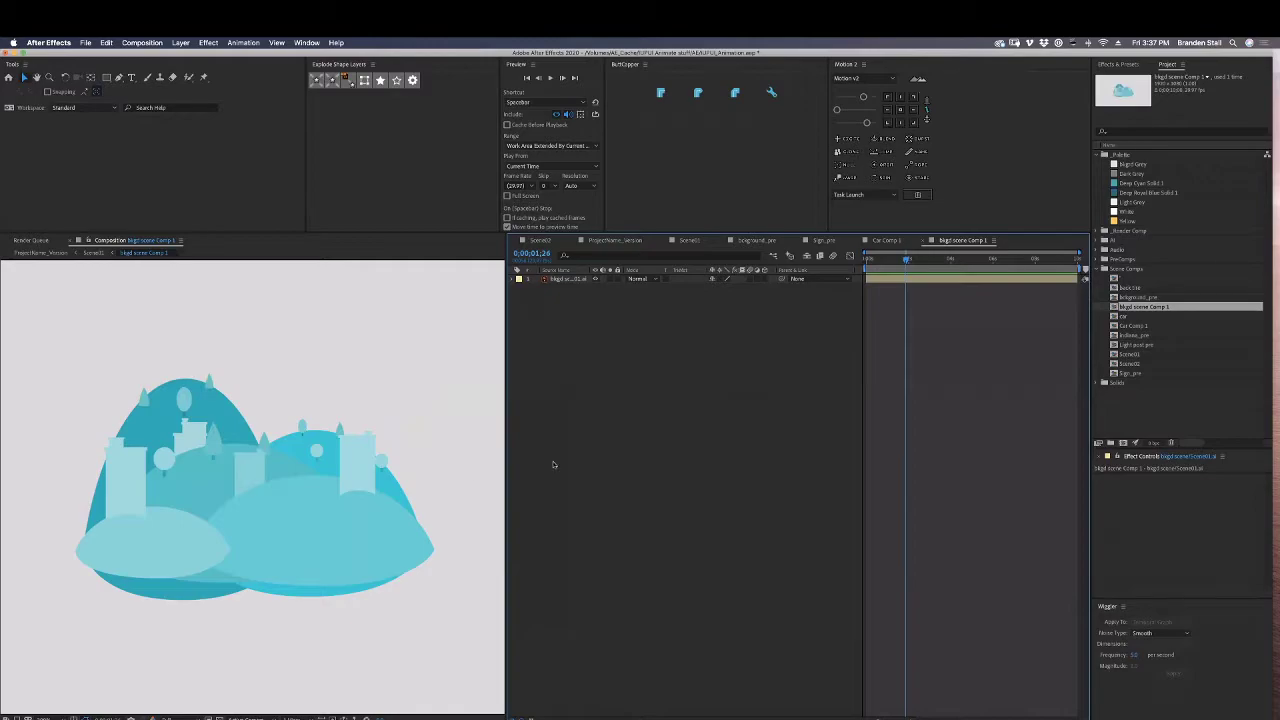
Return to the Scene01 composition and collapse the Sign_pre, null control and Car layers' properties.
{"action": "left_click", "coordinate": [643, 241]}
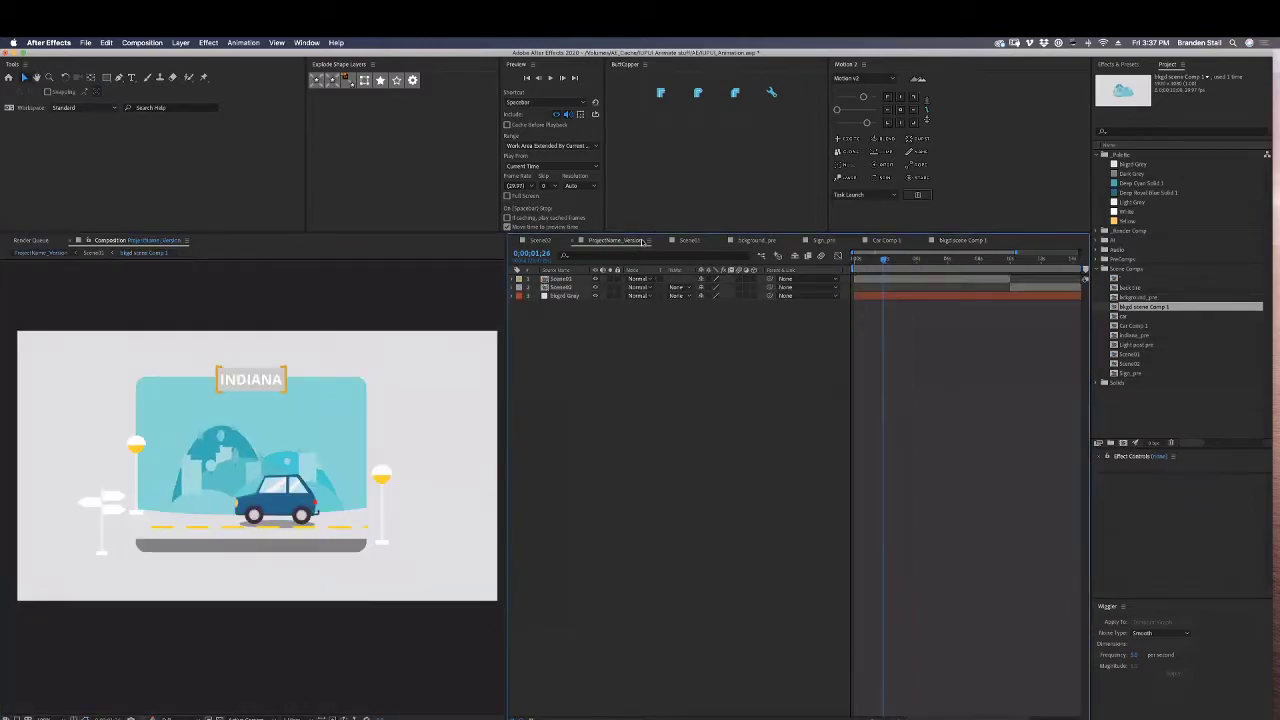
{"action": "left_click", "coordinate": [697, 243]}
{"action": "left_click", "coordinate": [512, 331]}
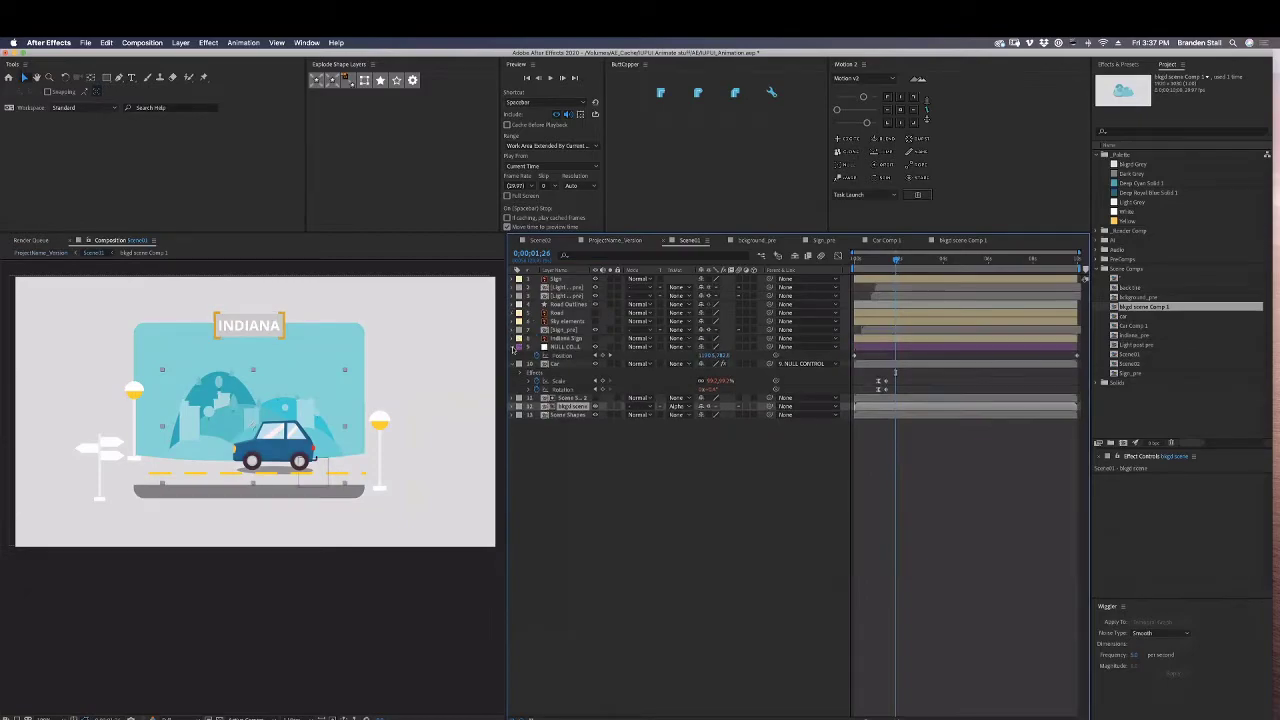
{"action": "left_click", "coordinate": [512, 348]}
{"action": "left_click", "coordinate": [512, 356]}
{"action": "left_click", "coordinate": [588, 461]}
Try animating the Scene Shapes 2 layer's Position from 0;00;01;26, and undo the move.
{"action": "left_click", "coordinate": [562, 365]}
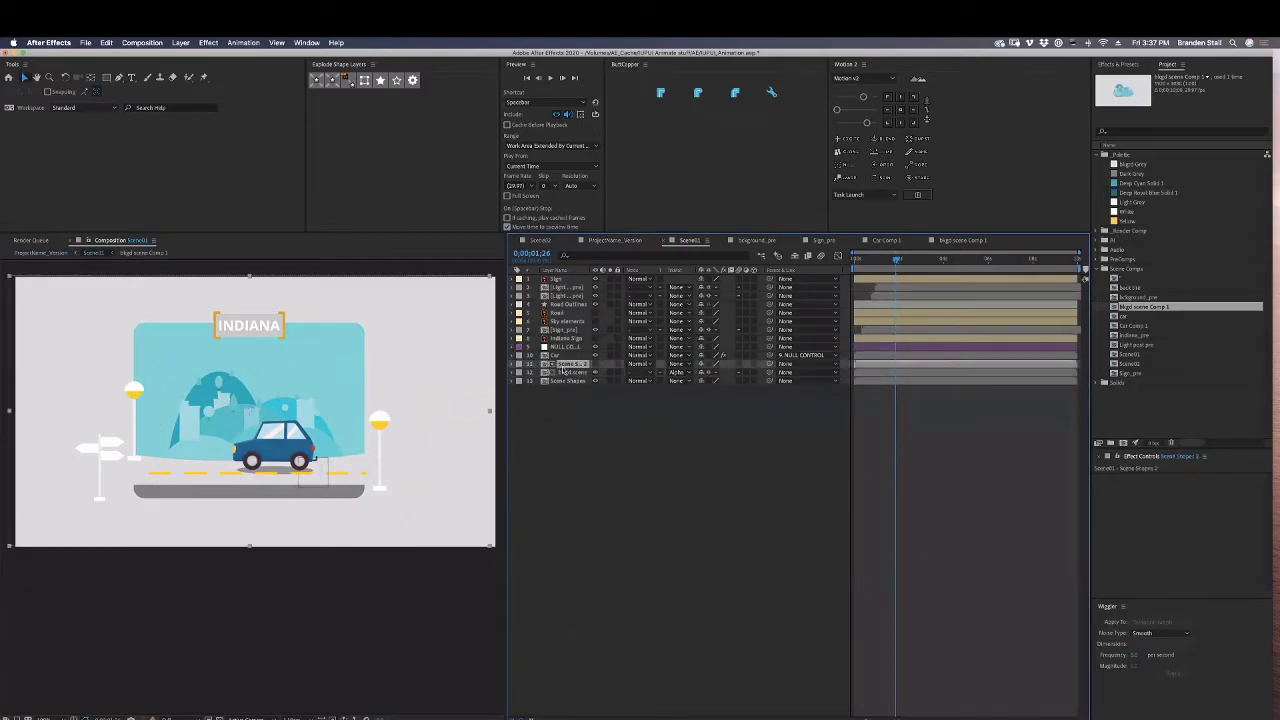
{"action": "key", "text": "p"}
{"action": "left_click", "coordinate": [537, 372]}
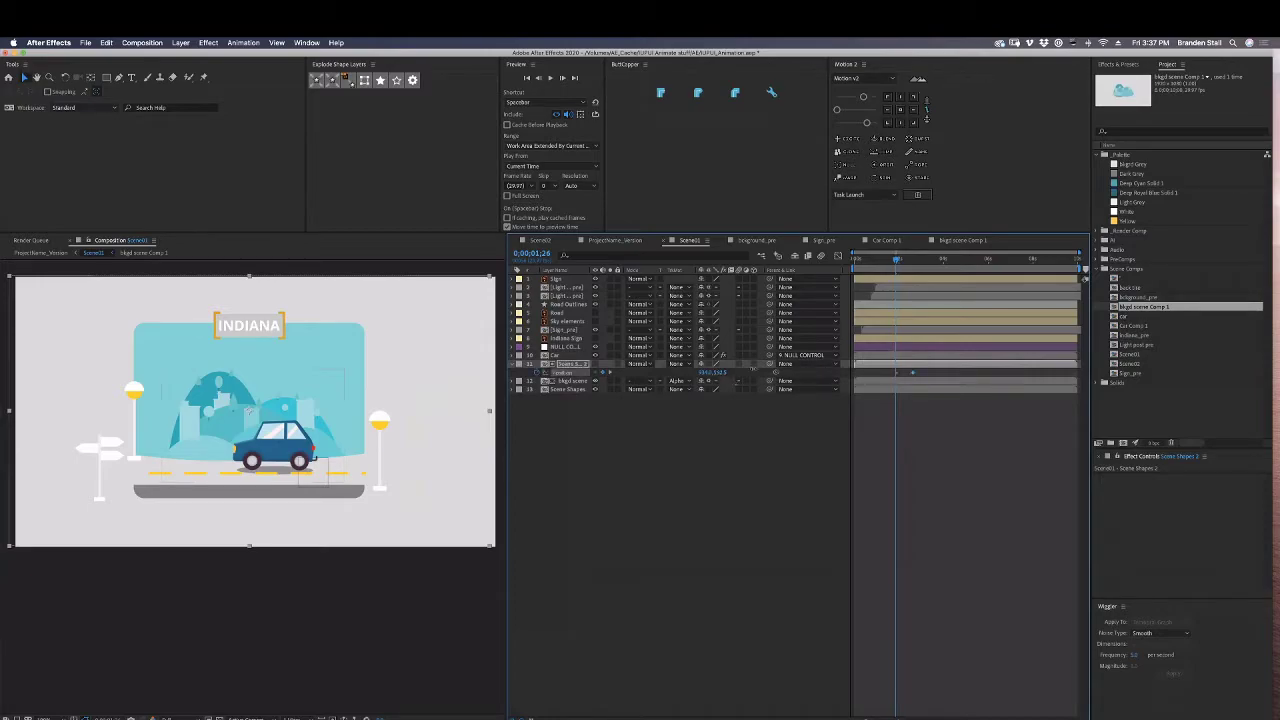
{"action": "left_click_drag", "start_coordinate": [753, 369], "coordinate": [788, 369]}
{"action": "key", "text": "super+z"}
{"action": "key", "text": "super+z"}
Remove Scene Shapes 2's Position keyframe, and keyframe bkgd scene rising from below the frame between 0;00;01;26 and 0;00;03;01.
{"action": "left_click", "coordinate": [593, 381]}
{"action": "key", "text": "p"}
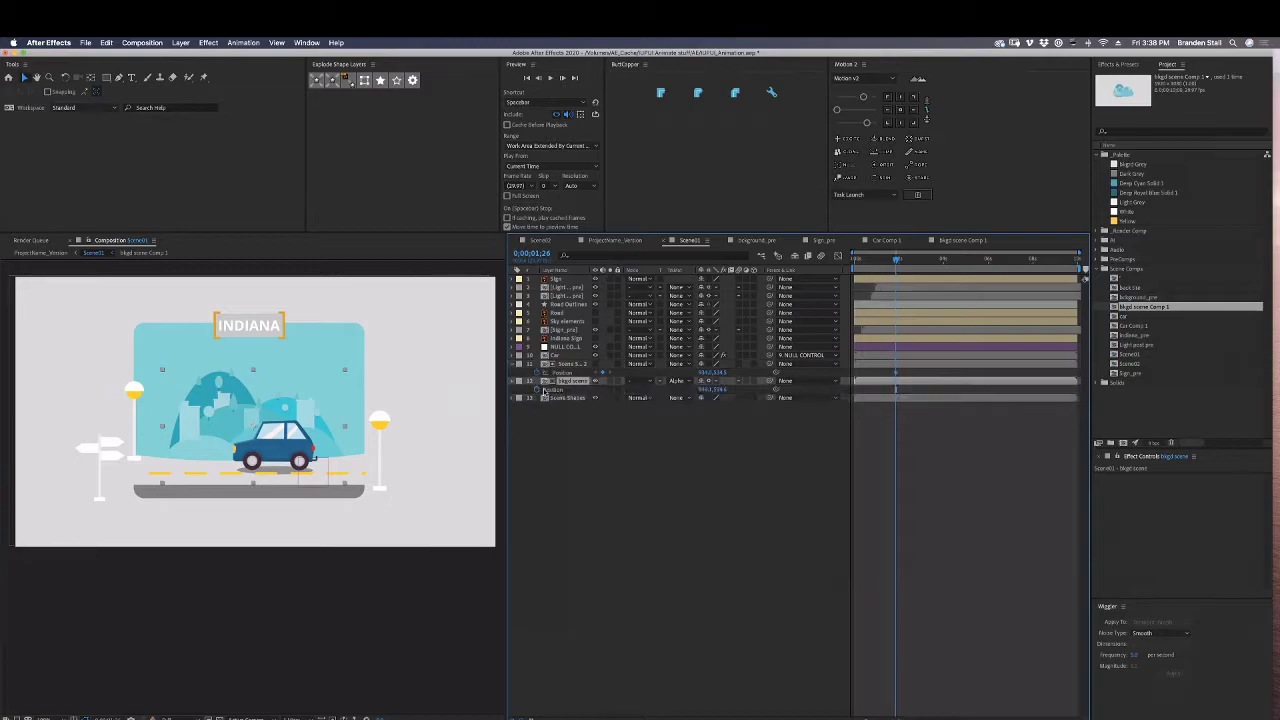
{"action": "left_click", "coordinate": [896, 373]}
{"action": "key", "text": "Delete"}
{"action": "left_click", "coordinate": [896, 389]}
{"action": "left_click_drag", "start_coordinate": [726, 390], "coordinate": [757, 390]}
{"action": "left_click", "coordinate": [917, 390]}
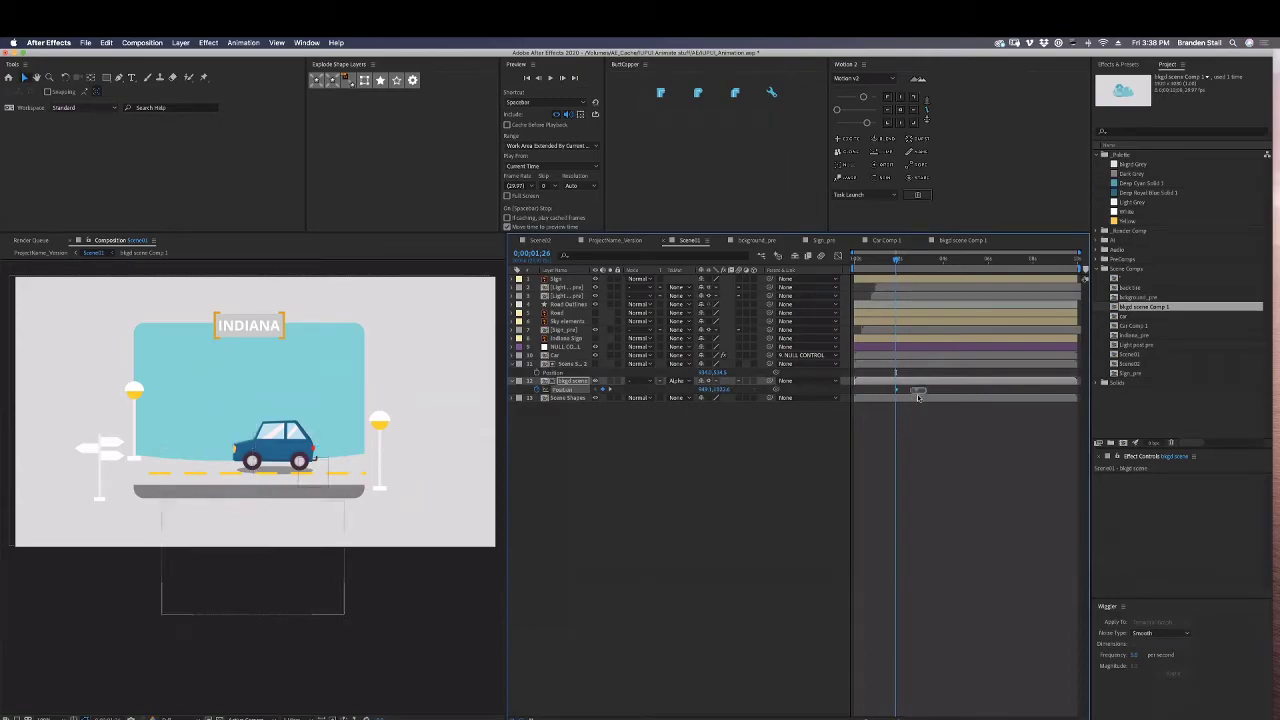
Ease both of bkgd scene's Position keyframes with Motion 2, and scrub through the rise.
{"action": "left_click_drag", "start_coordinate": [929, 396], "coordinate": [895, 388]}
{"action": "left_click", "coordinate": [862, 98]}
{"action": "left_click", "coordinate": [950, 471]}
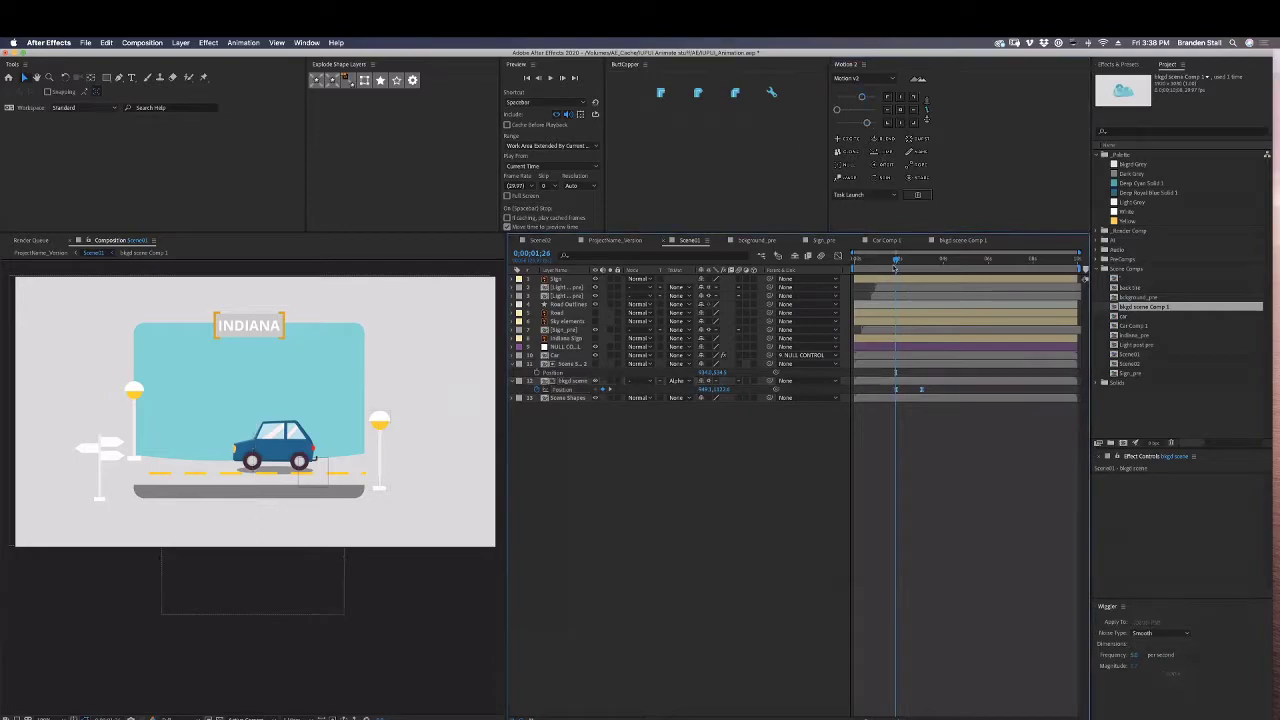
{"action": "left_click_drag", "start_coordinate": [896, 262], "coordinate": [921, 263]}
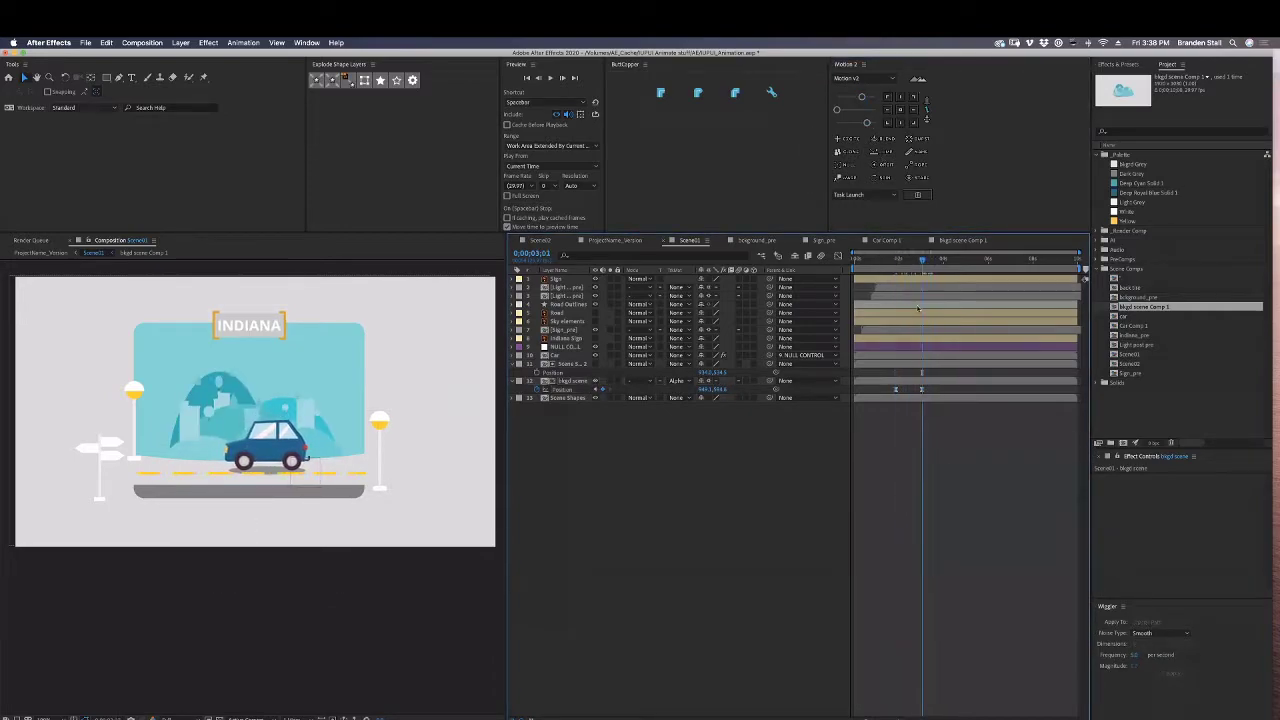
Solo the bkgd scene layer and scrub its rise to examine how the Scene Shapes 2 matte reveals it.
{"action": "left_click", "coordinate": [905, 365]}
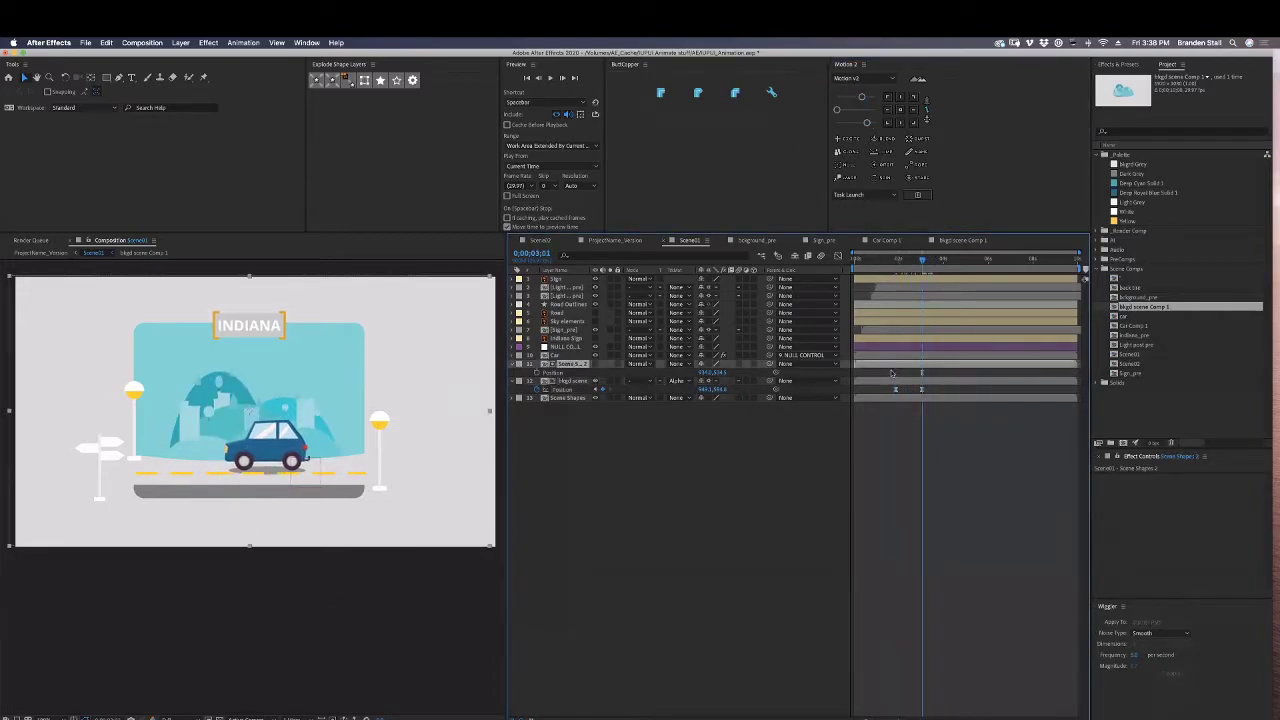
{"action": "left_click", "coordinate": [597, 366]}
{"action": "left_click", "coordinate": [596, 366]}
{"action": "mouse_move", "coordinate": [920, 259]}
{"action": "left_mouse_down"}
{"action": "mouse_move", "coordinate": [898, 261]}
{"action": "mouse_move", "coordinate": [921, 262]}
{"action": "left_mouse_up"}
{"action": "left_click", "coordinate": [610, 381]}
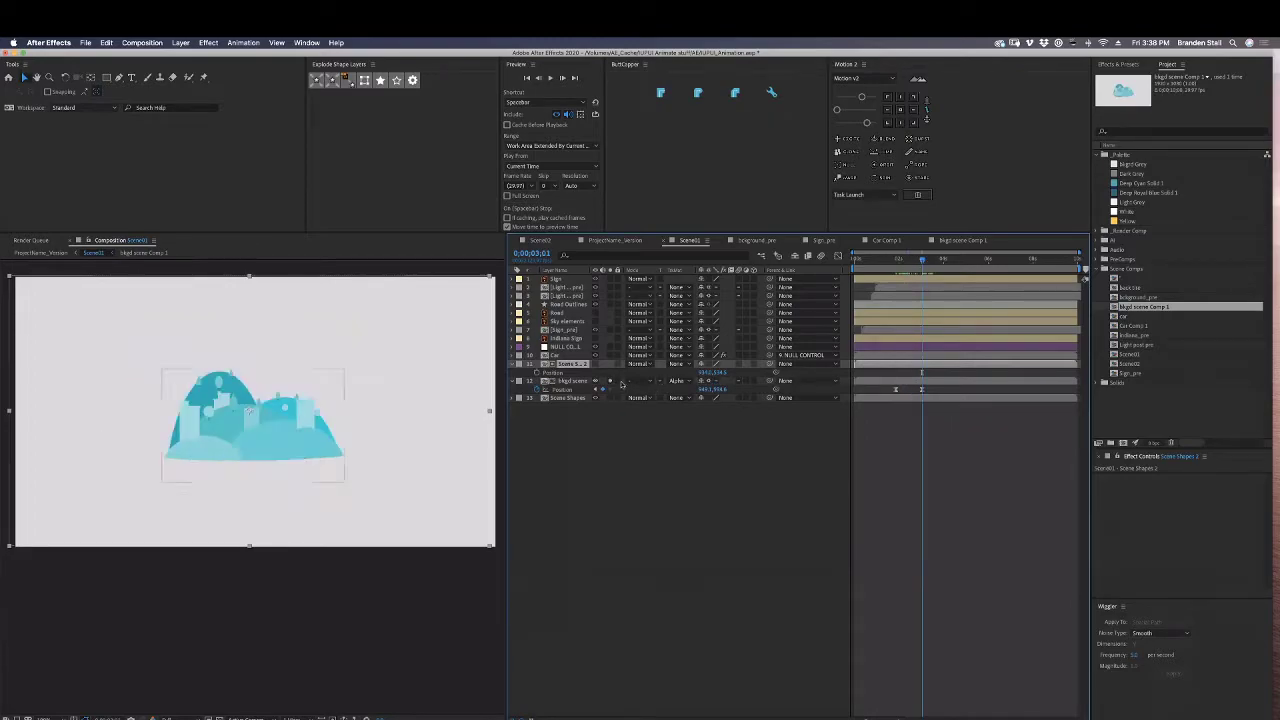
{"action": "left_click_drag", "start_coordinate": [921, 260], "coordinate": [912, 262]}
{"action": "left_click_drag", "start_coordinate": [905, 264], "coordinate": [907, 264]}
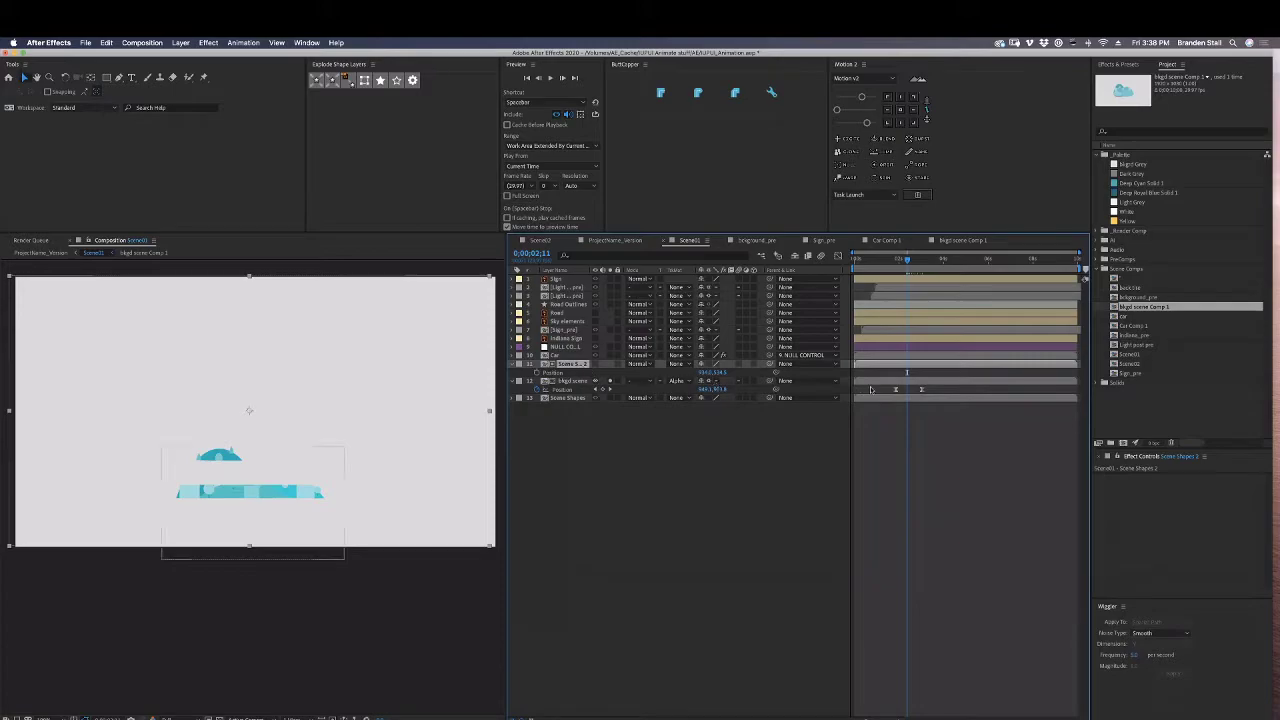
{"action": "mouse_move", "coordinate": [907, 264]}
{"action": "left_mouse_down"}
{"action": "mouse_move", "coordinate": [888, 266]}
{"action": "mouse_move", "coordinate": [930, 278]}
{"action": "mouse_move", "coordinate": [920, 261]}
{"action": "mouse_move", "coordinate": [895, 263]}
{"action": "mouse_move", "coordinate": [912, 265]}
{"action": "left_mouse_up"}
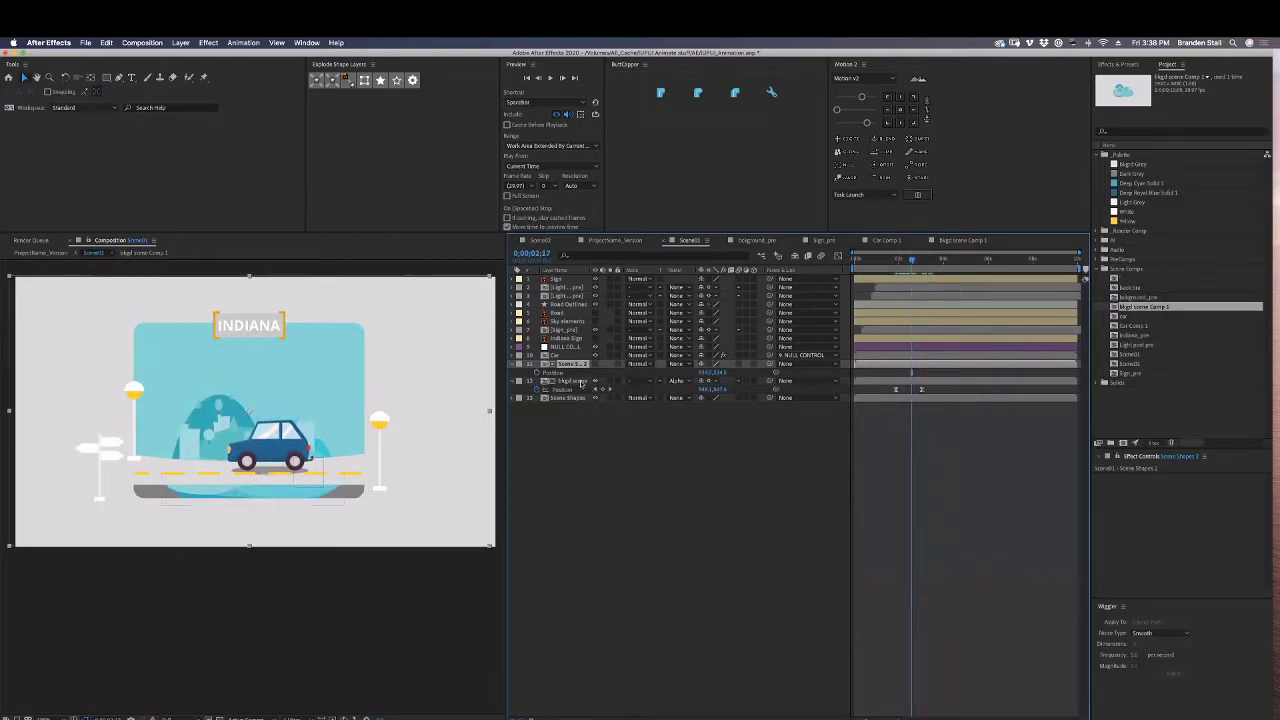
Draw a rectangular mask on Scene Shapes 2 around the teal scene area, ending at the road, and preview how it crops the hills.
{"action": "left_click", "coordinate": [575, 381]}
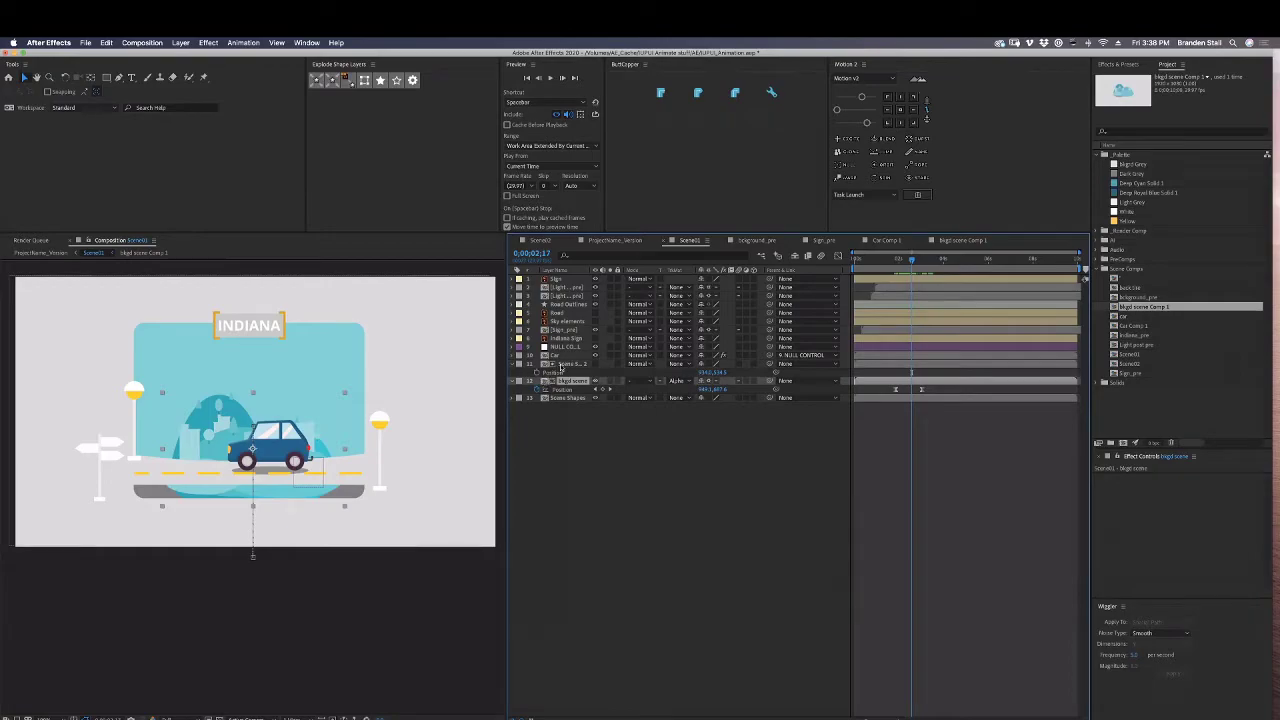
{"action": "left_click", "coordinate": [568, 364]}
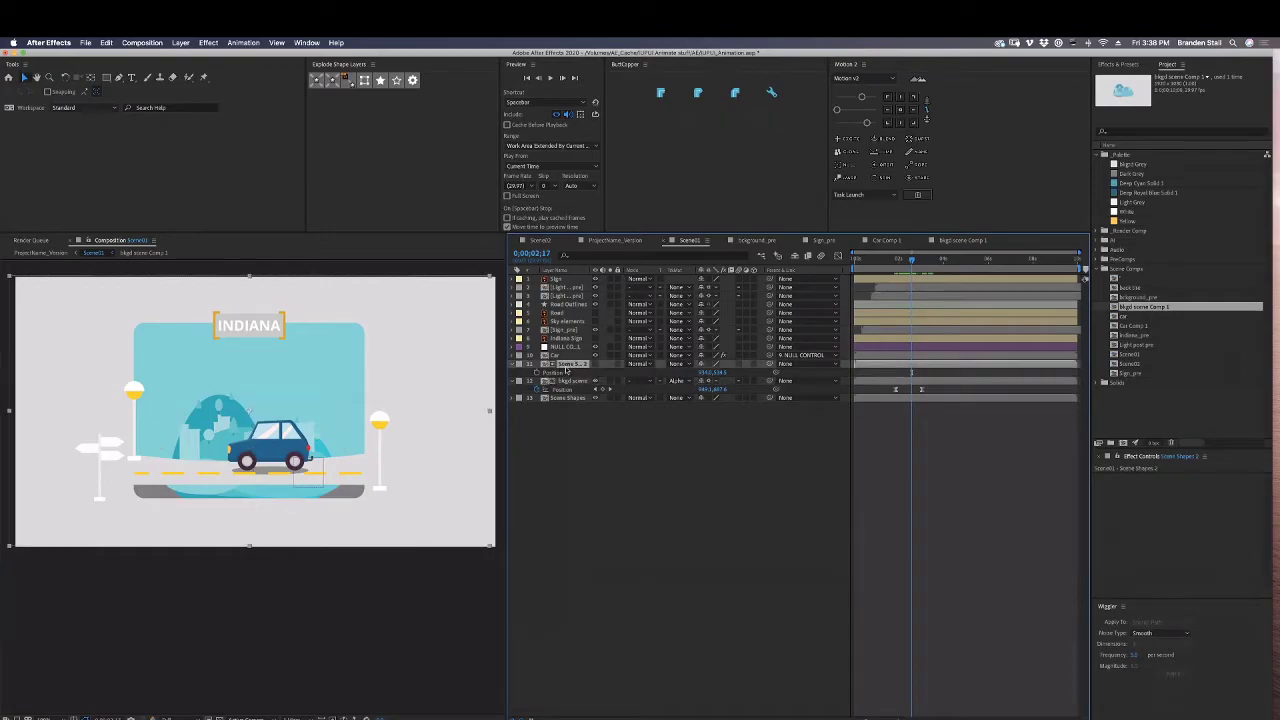
{"action": "left_click", "coordinate": [106, 78]}
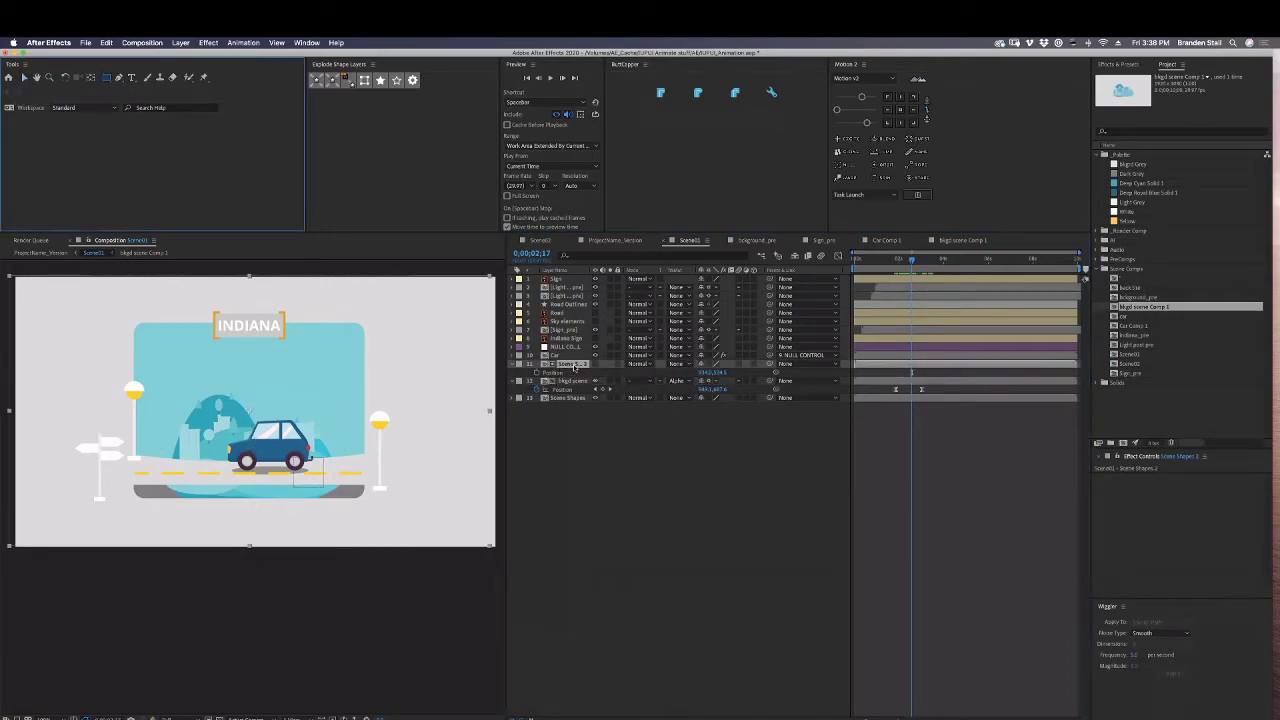
{"action": "left_click", "coordinate": [575, 367]}
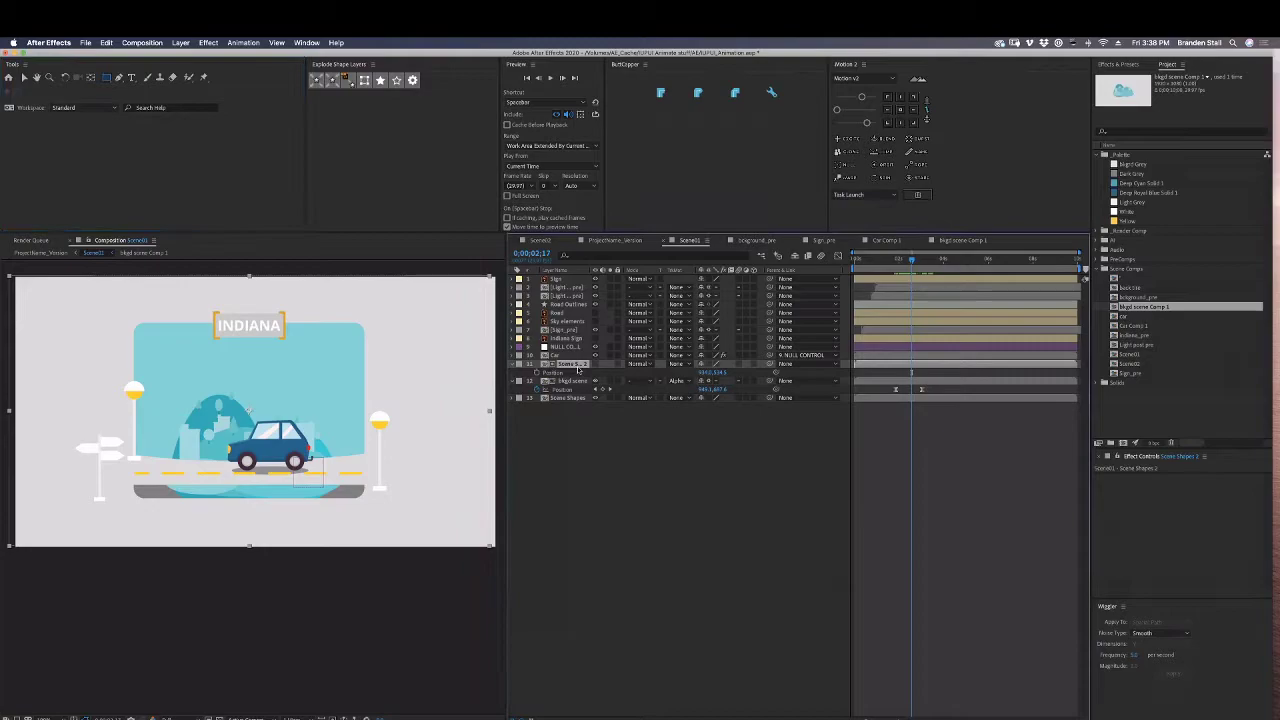
{"action": "left_click", "coordinate": [106, 78]}
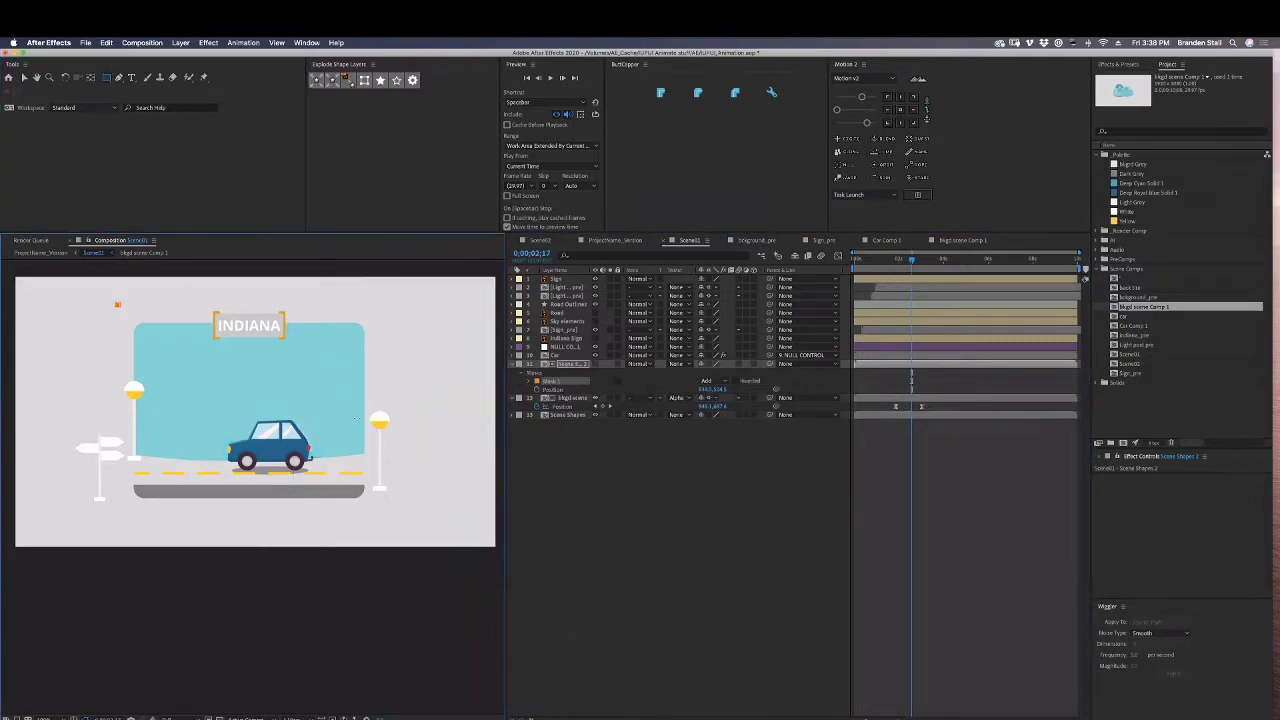
{"action": "left_click_drag", "start_coordinate": [116, 305], "coordinate": [396, 476]}
{"action": "left_click", "coordinate": [600, 475]}
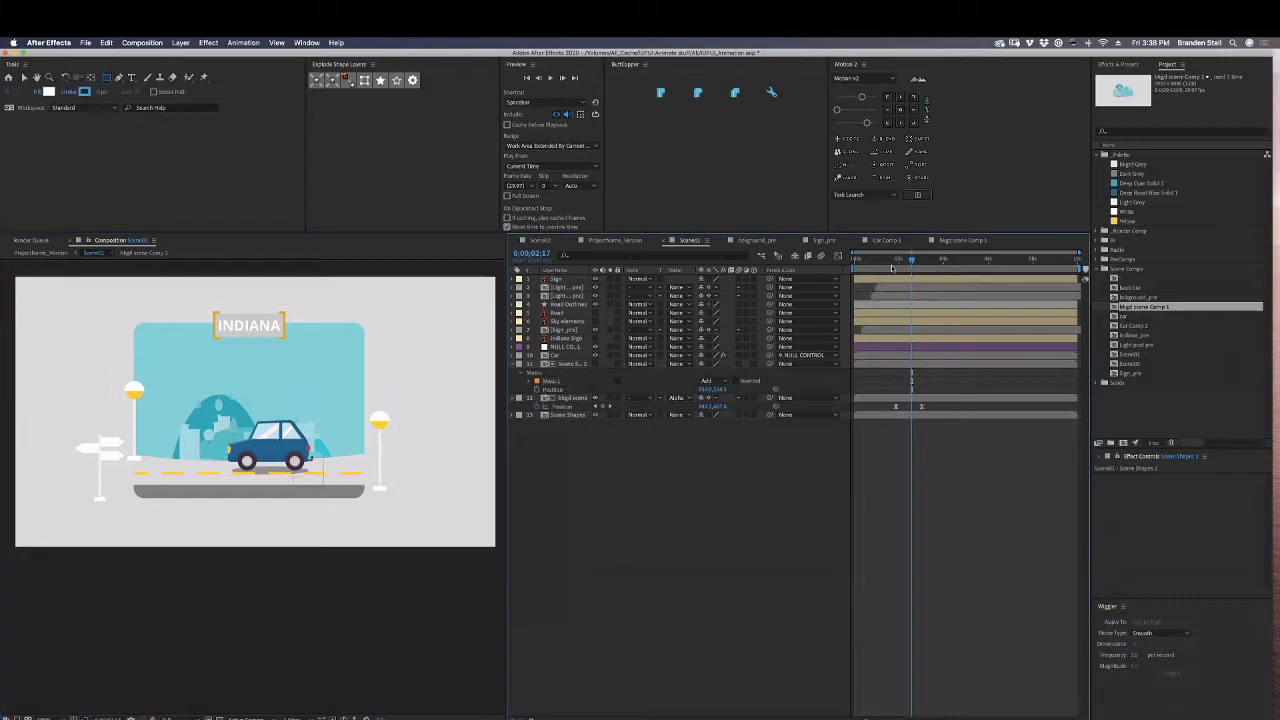
{"action": "mouse_move", "coordinate": [902, 261]}
{"action": "left_mouse_down"}
{"action": "mouse_move", "coordinate": [885, 262]}
{"action": "mouse_move", "coordinate": [923, 269]}
{"action": "left_mouse_up"}
{"action": "key", "text": "space"}
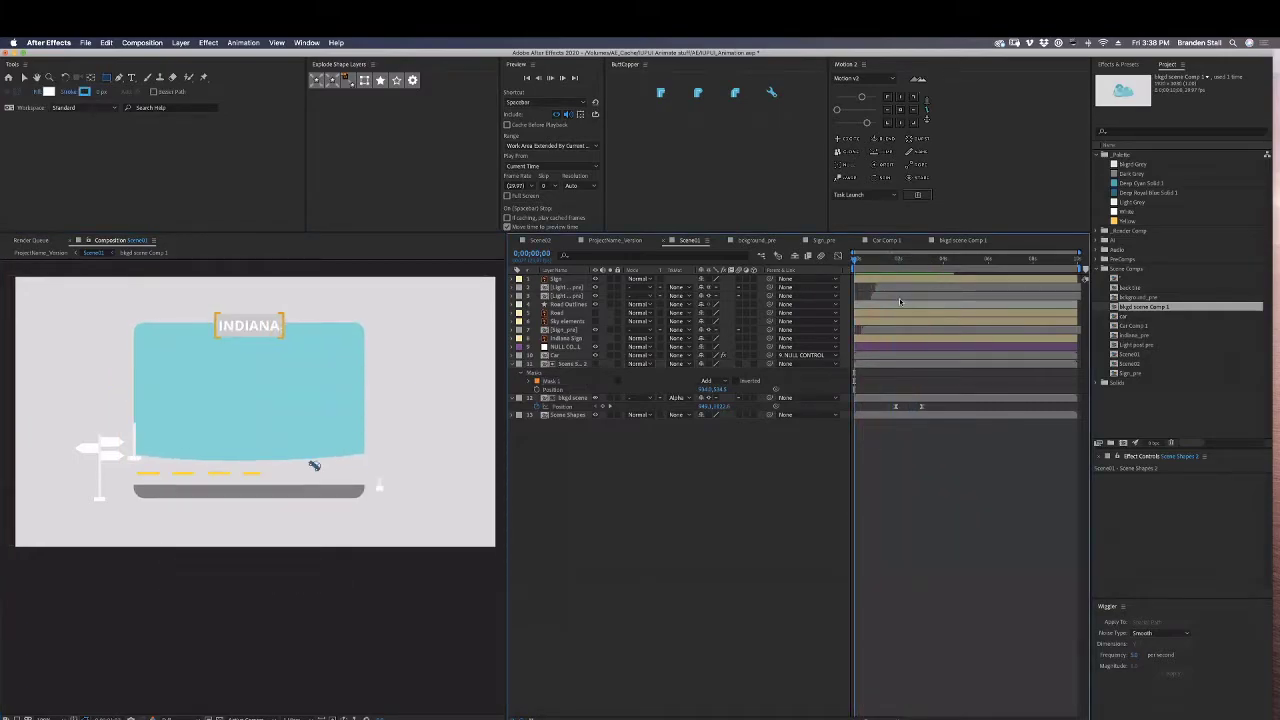
Shift both of bkgd scene's Position keyframes slightly earlier, and preview the new timing from the start.
{"action": "key", "text": "space"}
{"action": "left_click", "coordinate": [894, 406]}
{"action": "left_click_drag", "start_coordinate": [895, 408], "coordinate": [887, 408]}
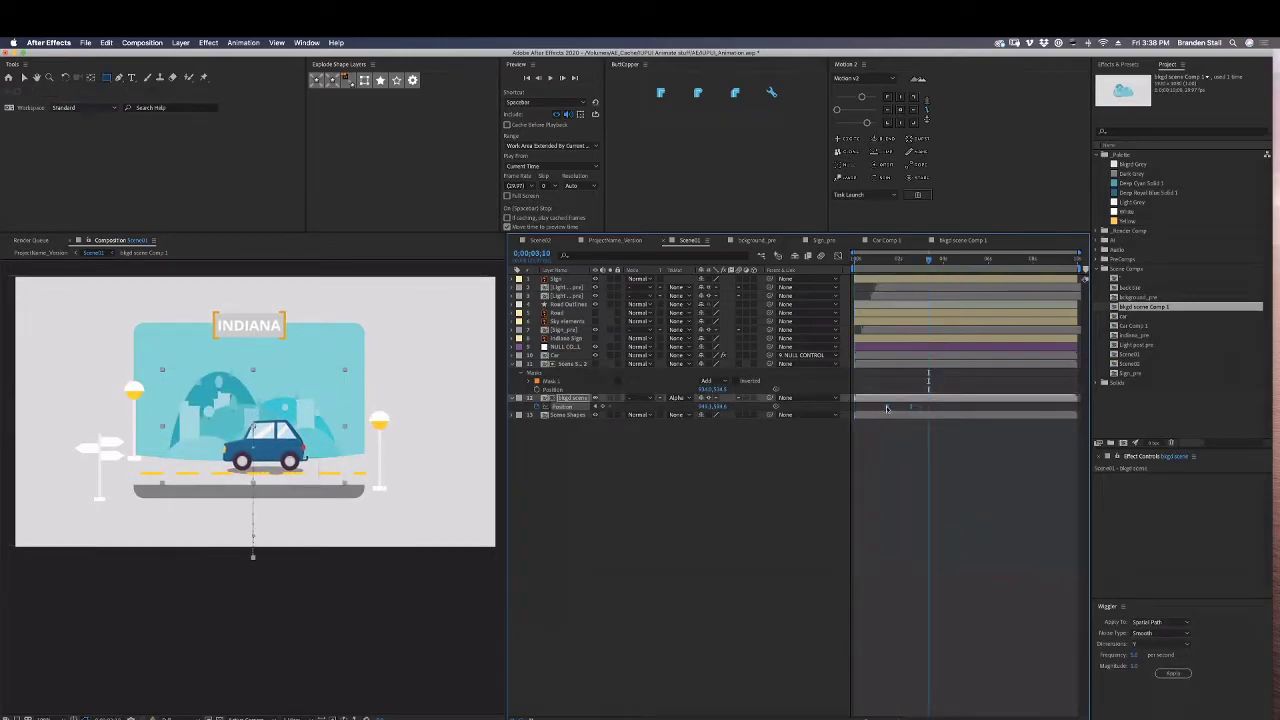
{"action": "left_click", "coordinate": [855, 261]}
{"action": "key", "text": "space"}
{"action": "key", "text": "space"}
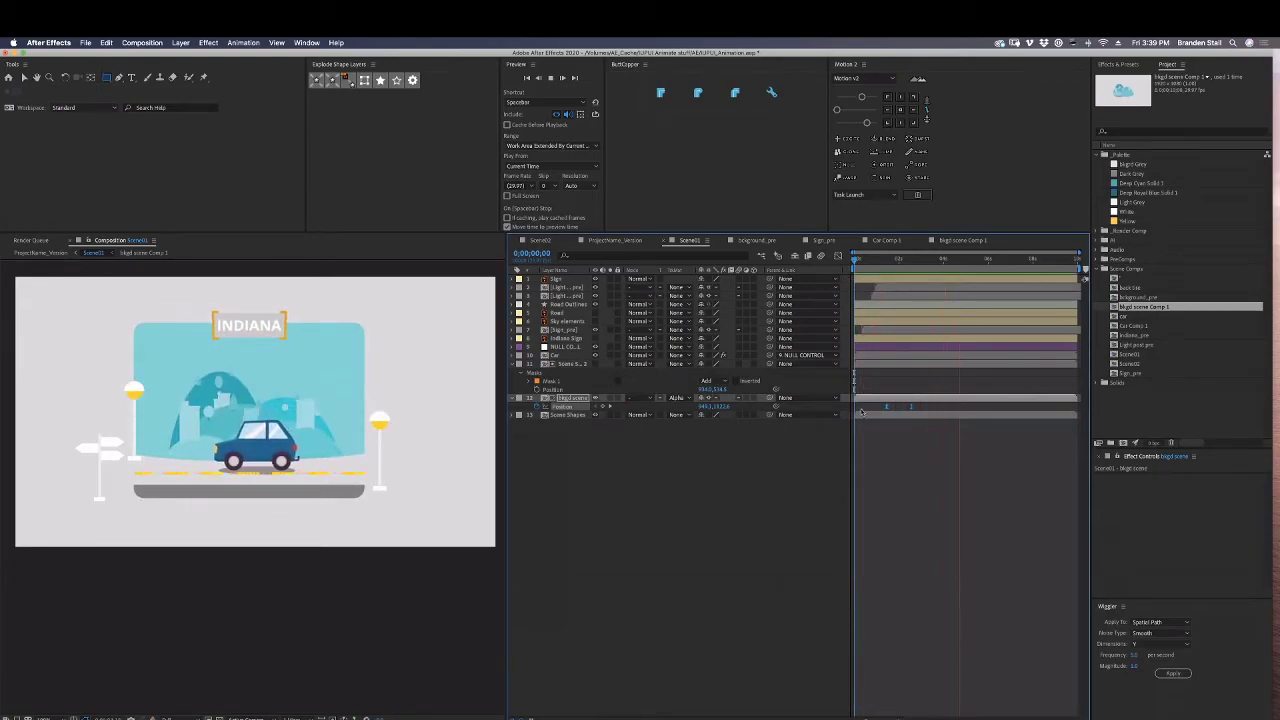
{"action": "key", "text": "space"}
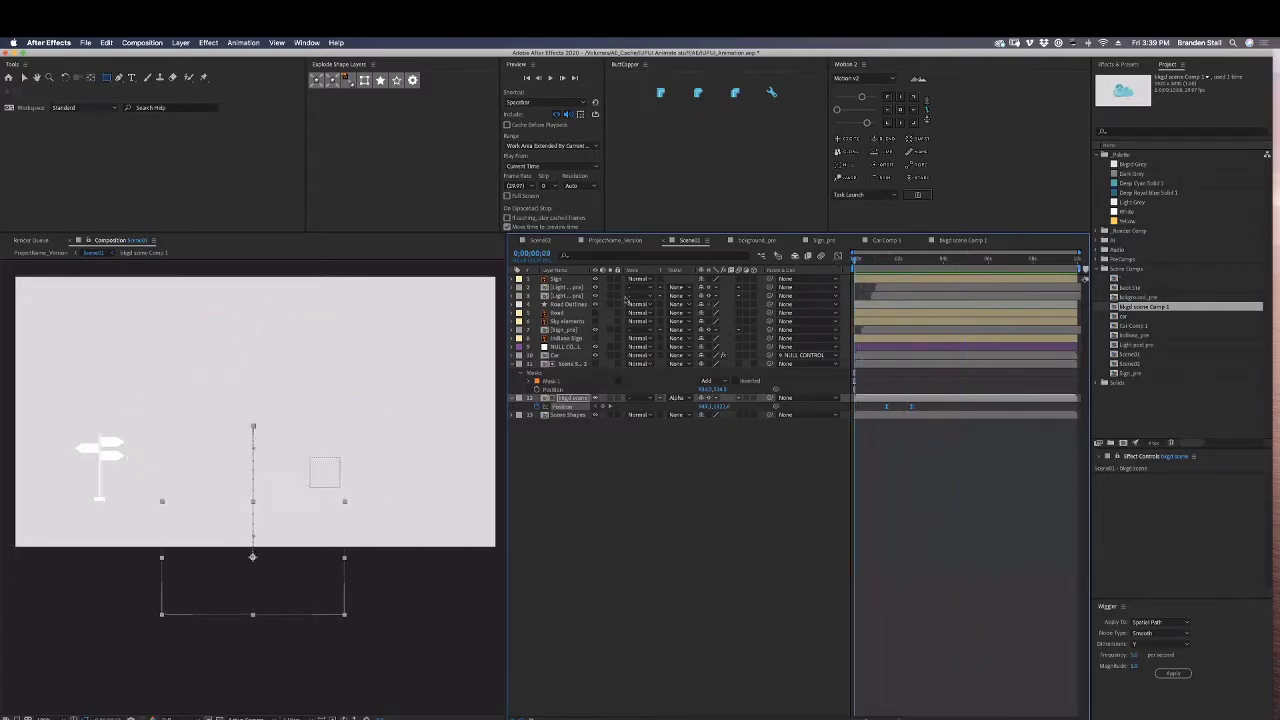
Select the Sign layer and play Scene01 from the start to review the combined timing of all elements.
{"action": "left_click", "coordinate": [585, 279]}
{"action": "left_click_drag", "start_coordinate": [866, 261], "coordinate": [828, 266]}
{"action": "key", "text": "space"}
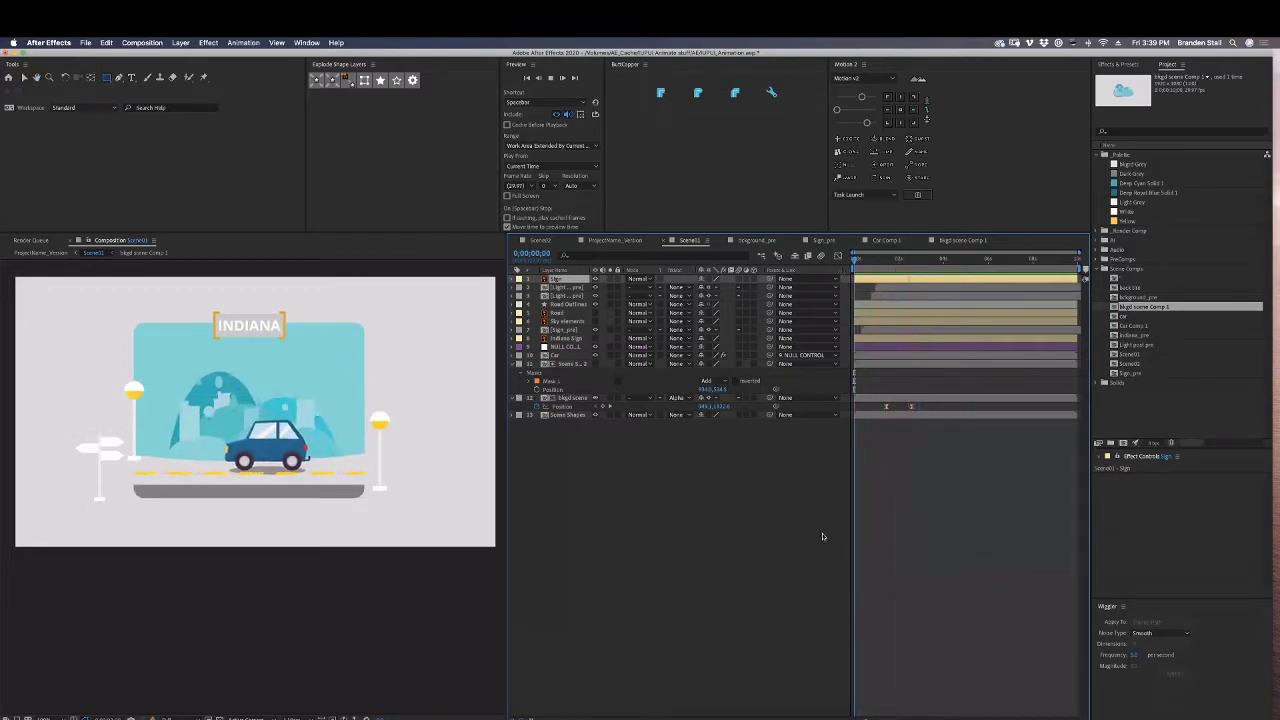
{"action": "key", "text": "space"}
{"action": "key", "text": "space"}
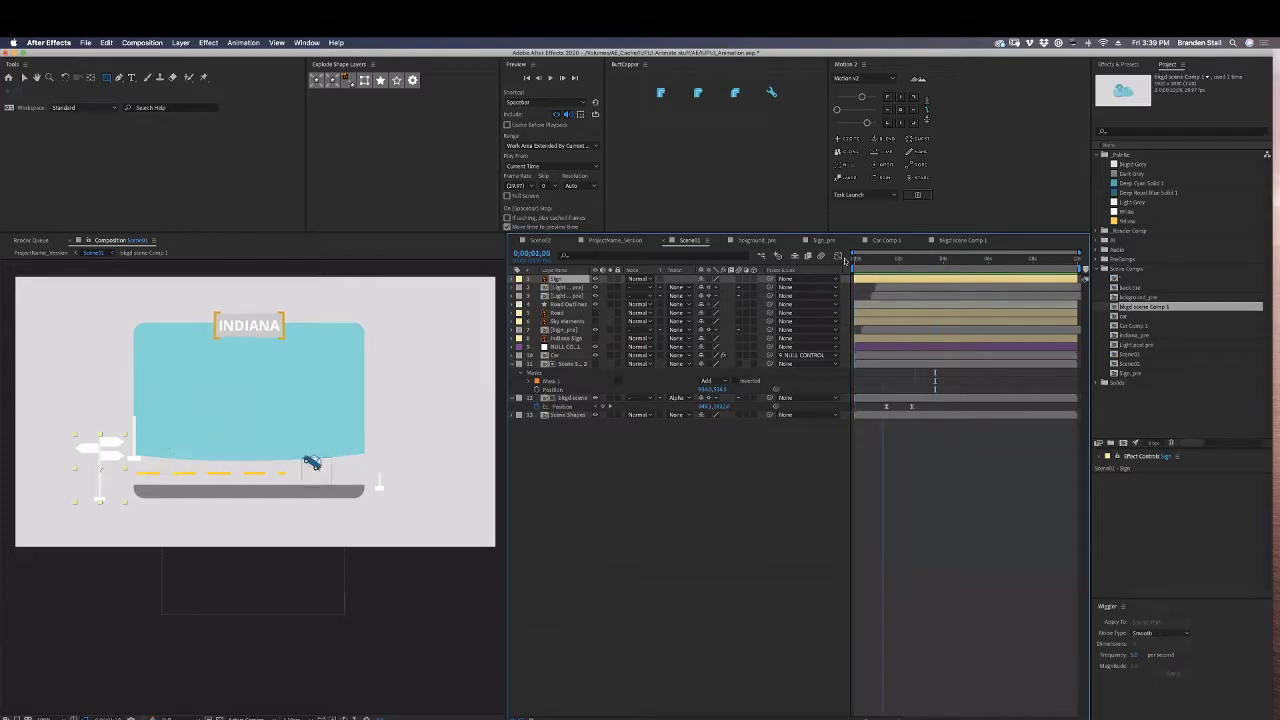
{"action": "left_click", "coordinate": [917, 266]}
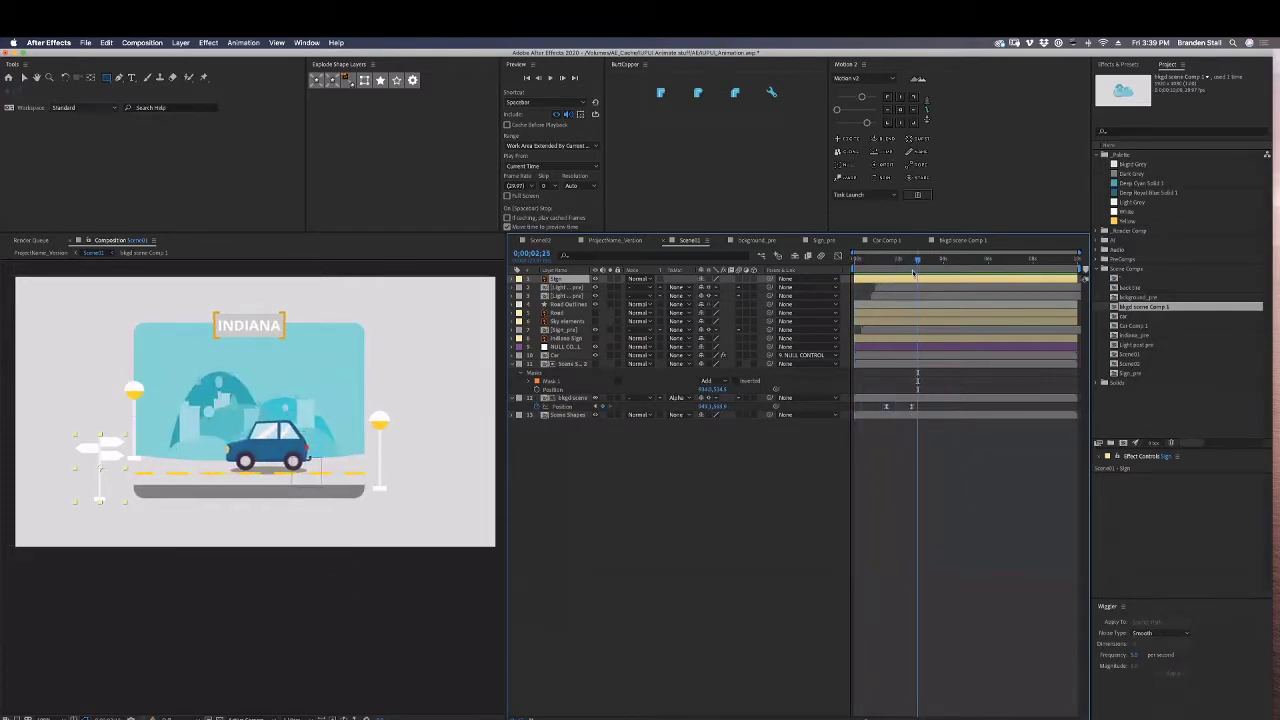
{"action": "left_click_drag", "start_coordinate": [897, 260], "coordinate": [852, 262]}
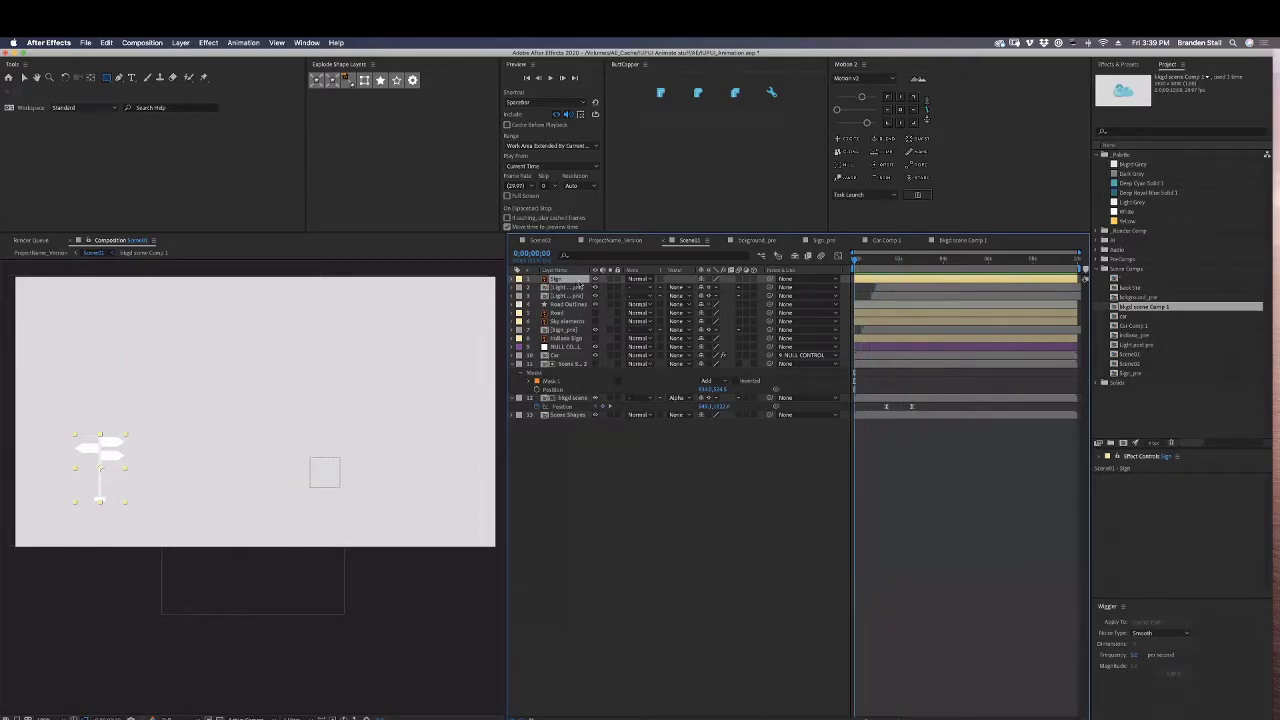
Precompose the Sign layer and open the resulting composition.
{"action": "key", "text": "super+shift+c"}
{"action": "key", "text": "Return"}
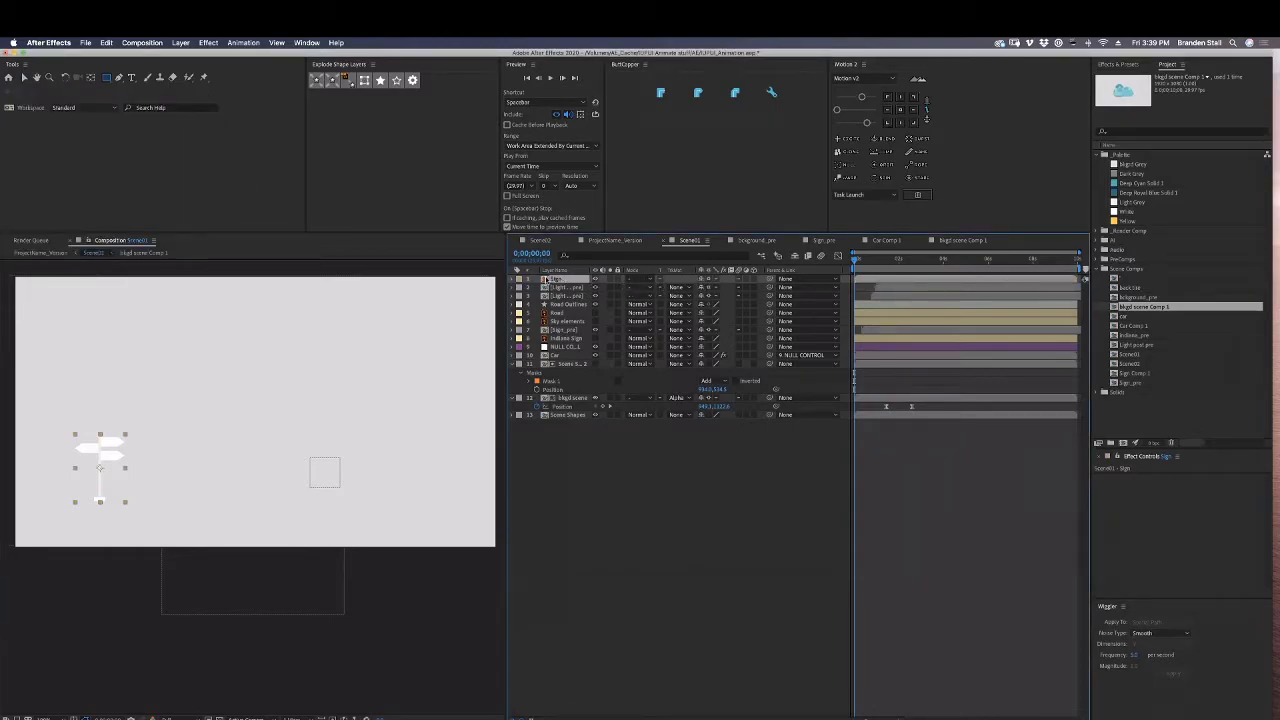
{"action": "double_click", "coordinate": [546, 280]}
Set the sign composition's size to 1920 by 1080 px.
{"action": "key", "text": "super+k"}
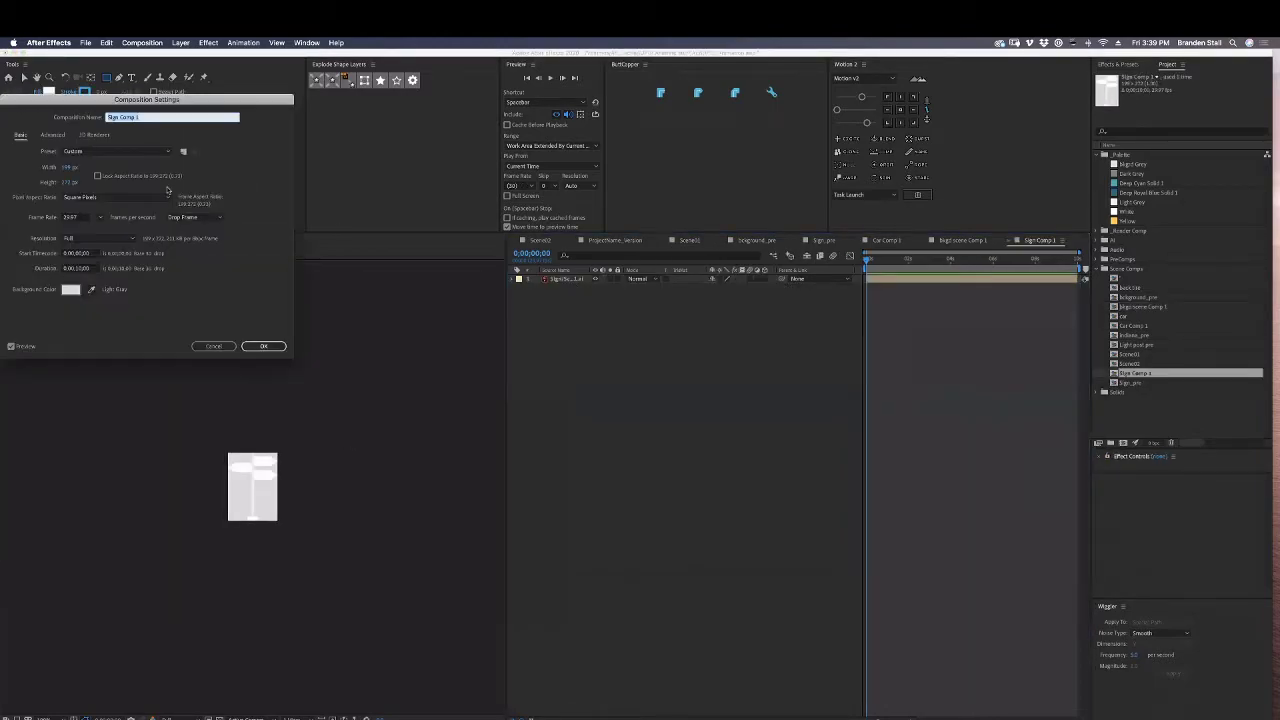
{"action": "left_click", "coordinate": [68, 167]}
{"action": "type", "text": "1920"}
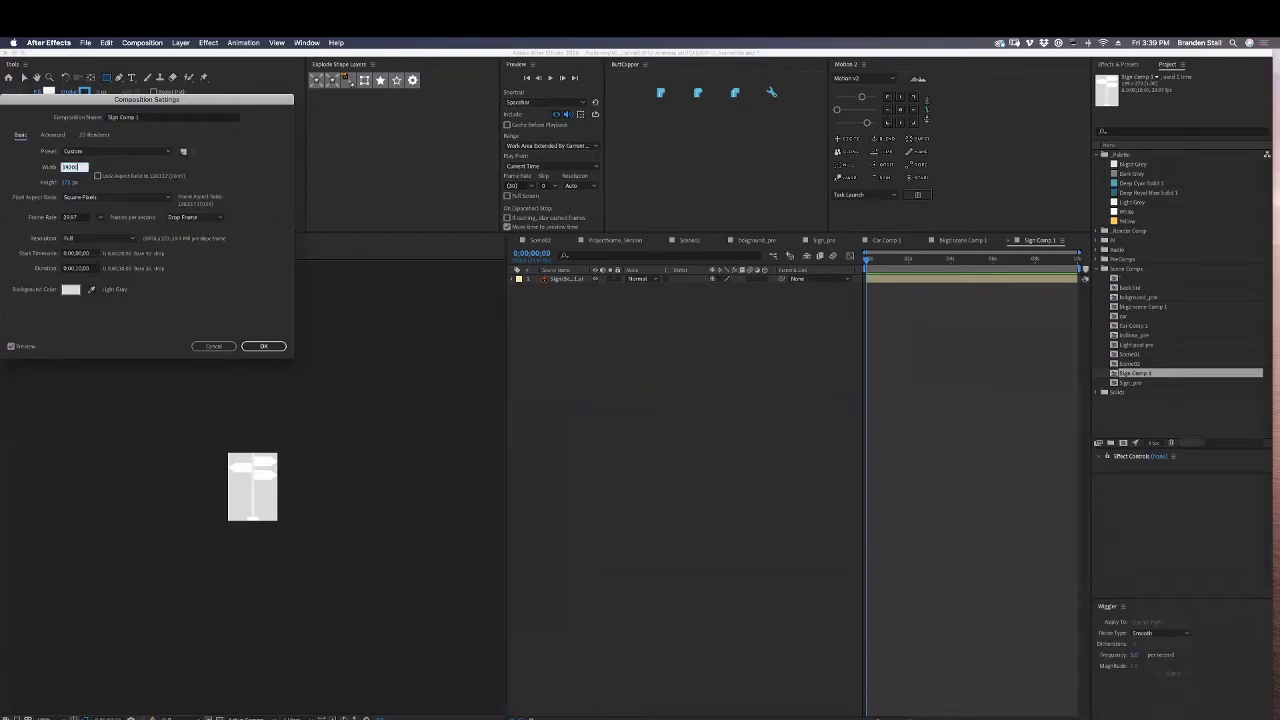
{"action": "type", "text": "0"}
{"action": "key", "text": "BackSpace"}
{"action": "key", "text": "Tab"}
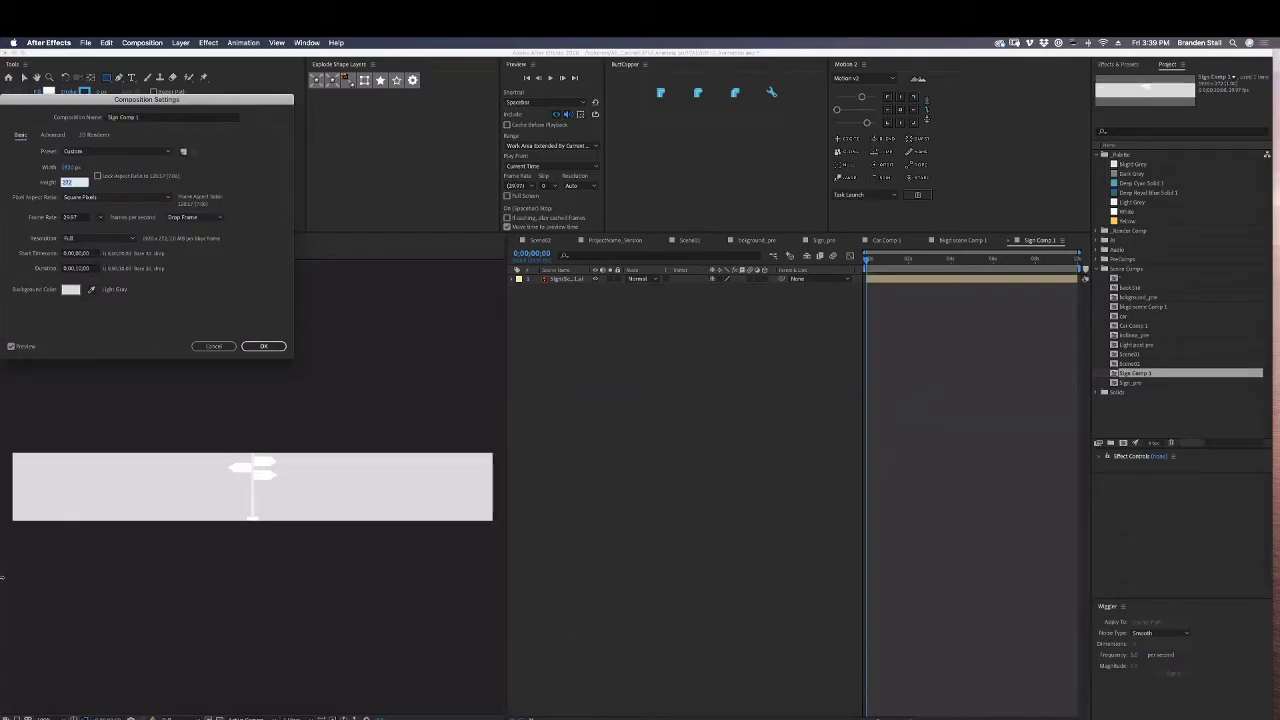
{"action": "type", "text": "1080"}
{"action": "key", "text": "Return"}
{"action": "key", "text": "Return"}
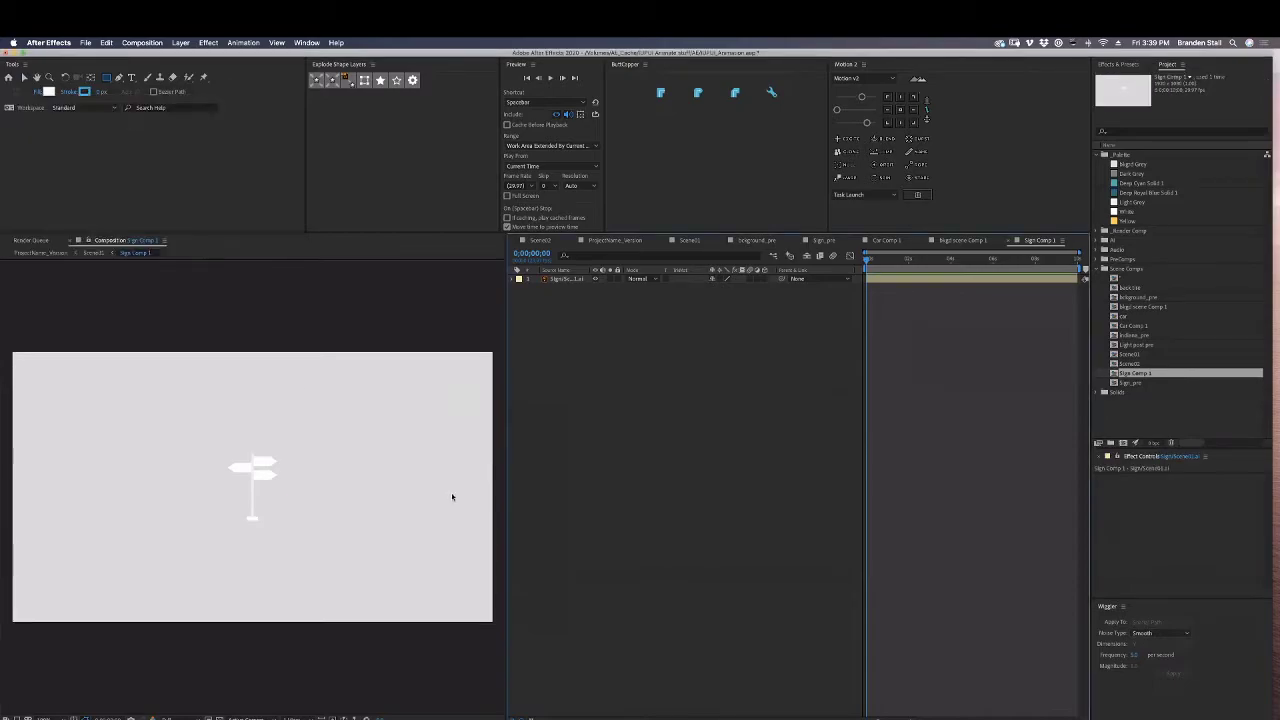
Explode the sign artwork into separate shape layers, delete the original Illustrator layer, and select the five group layers.
{"action": "left_click", "coordinate": [558, 280]}
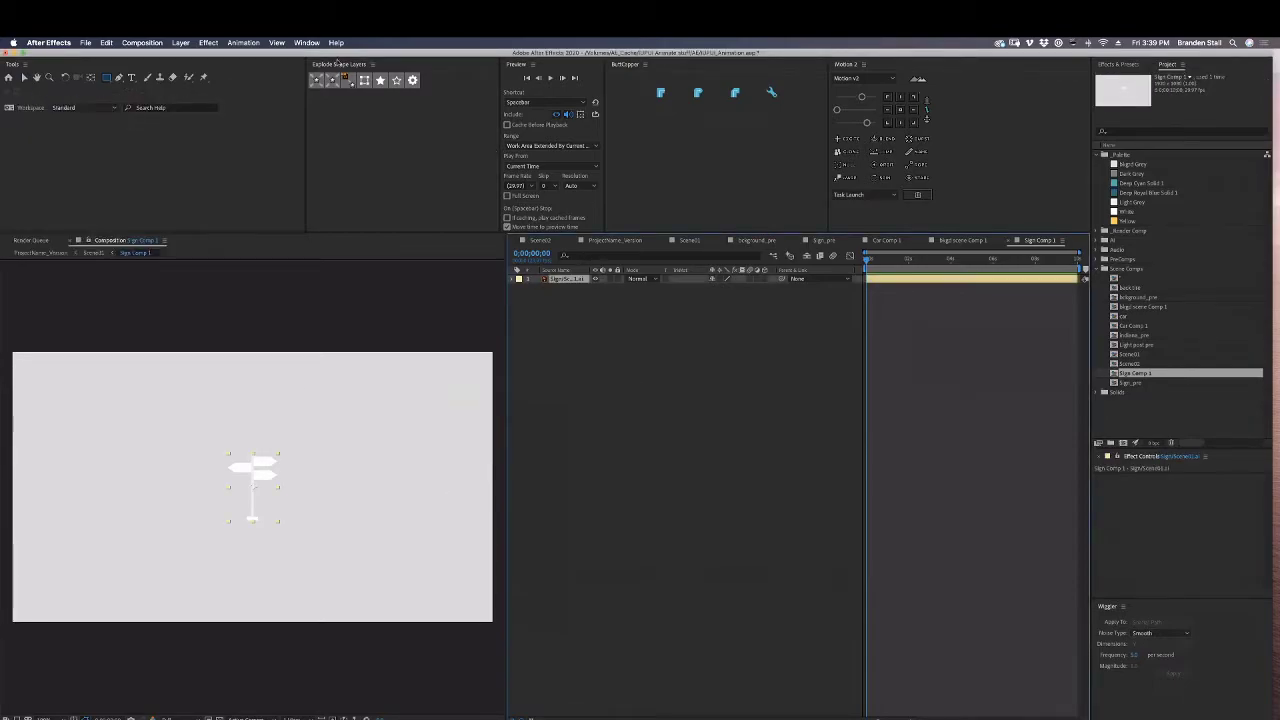
{"action": "left_click", "coordinate": [348, 80]}
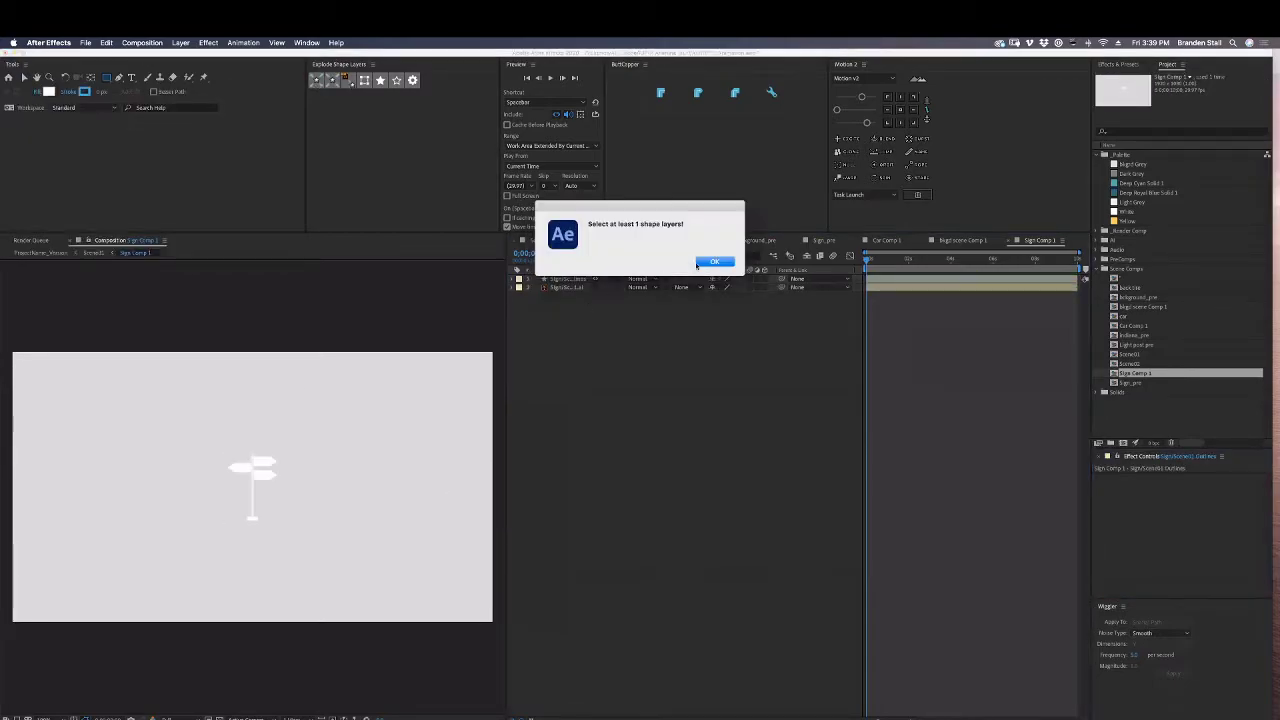
{"action": "key", "text": "Return"}
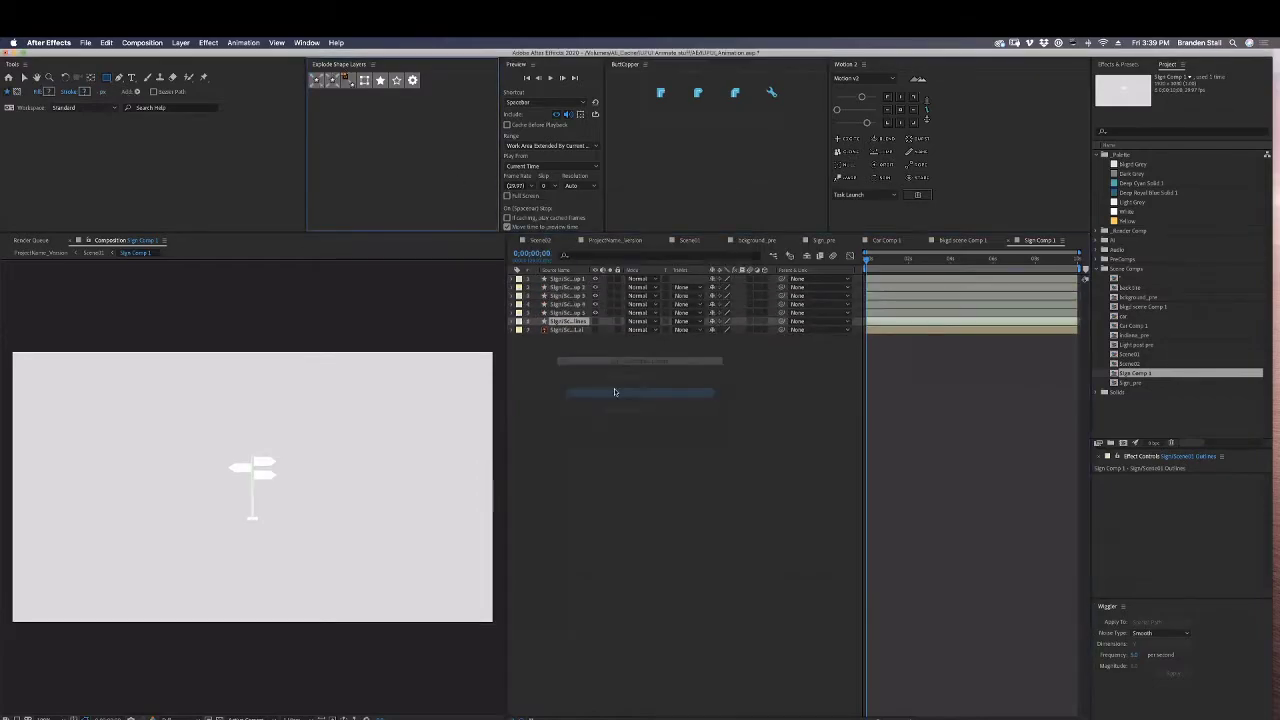
{"action": "key", "text": "Delete"}
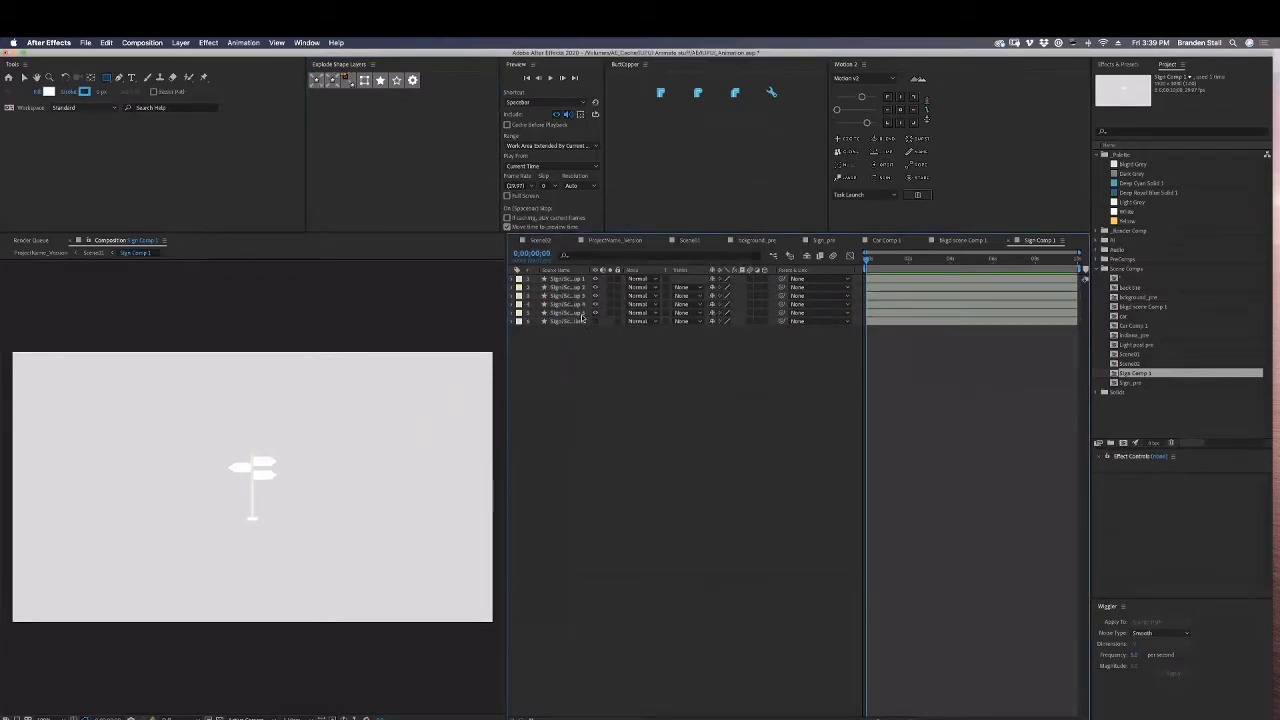
{"action": "left_click", "coordinate": [579, 314]}
{"action": "left_click", "coordinate": [574, 280], "text": "shift"}
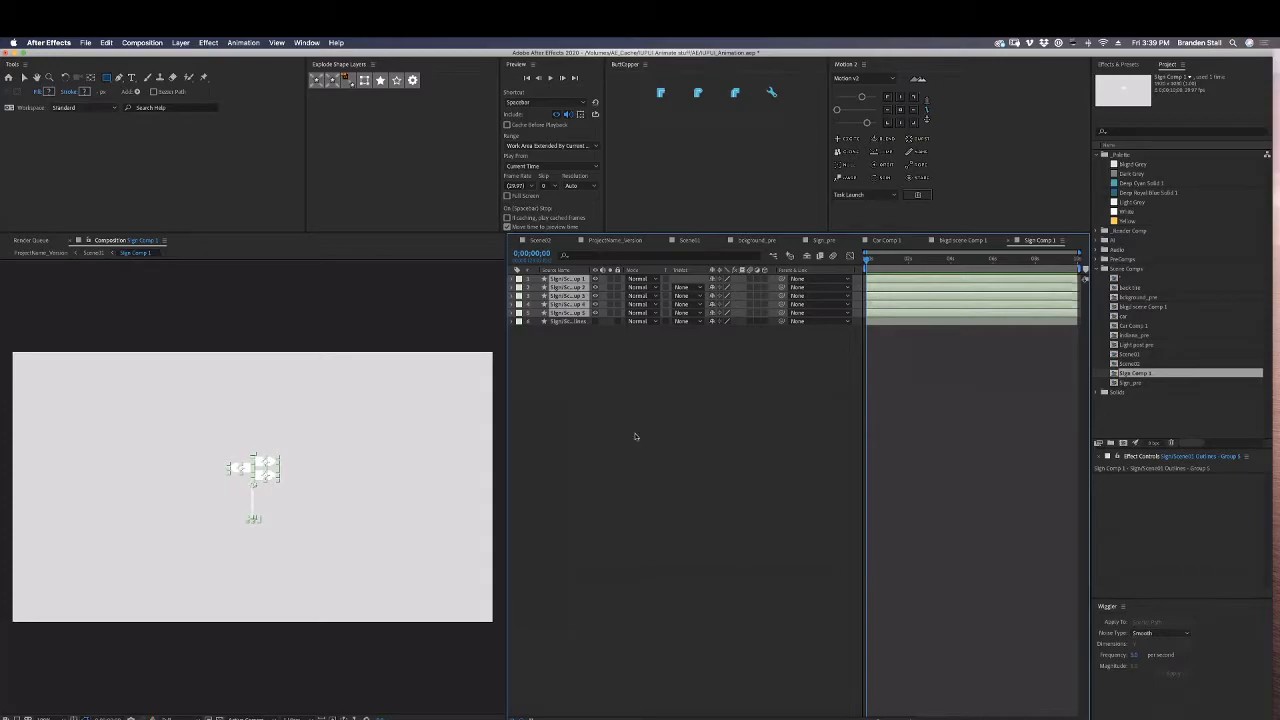
Open the ProjectName_Version composition, maximize its timeline, and scrub through the Scene01 layer.
{"action": "left_click", "coordinate": [688, 241]}
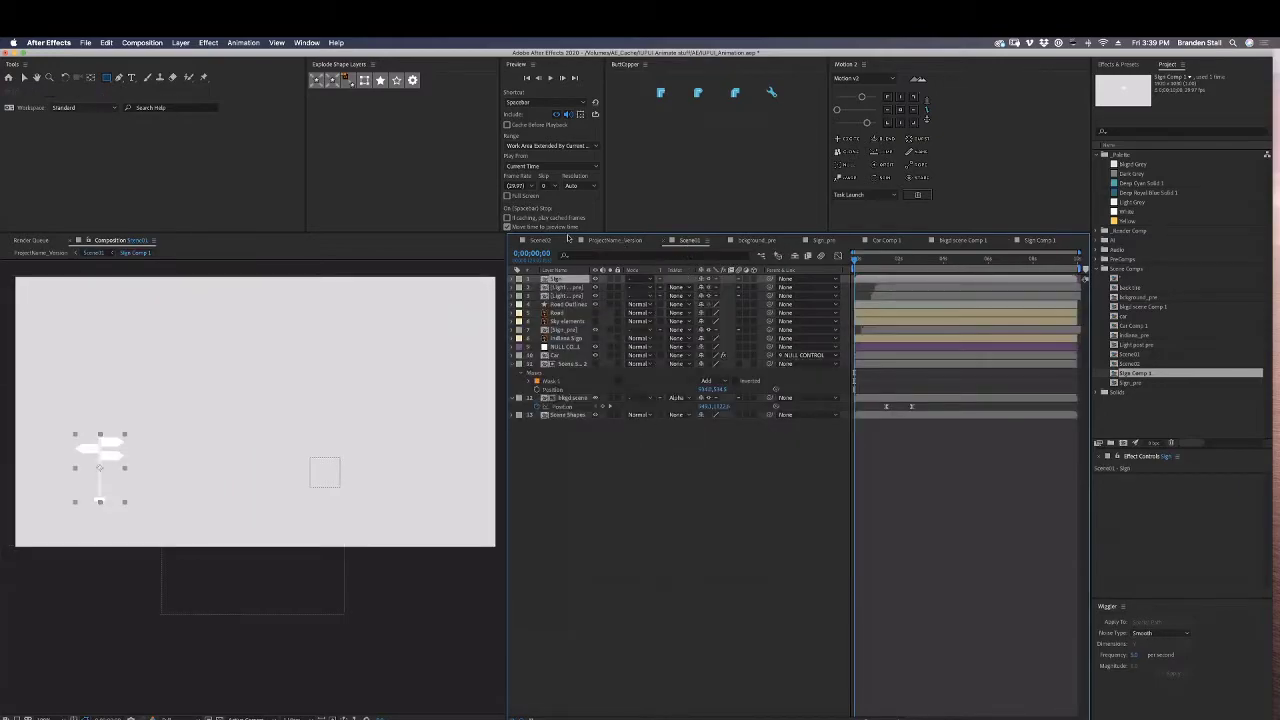
{"action": "left_click", "coordinate": [601, 241]}
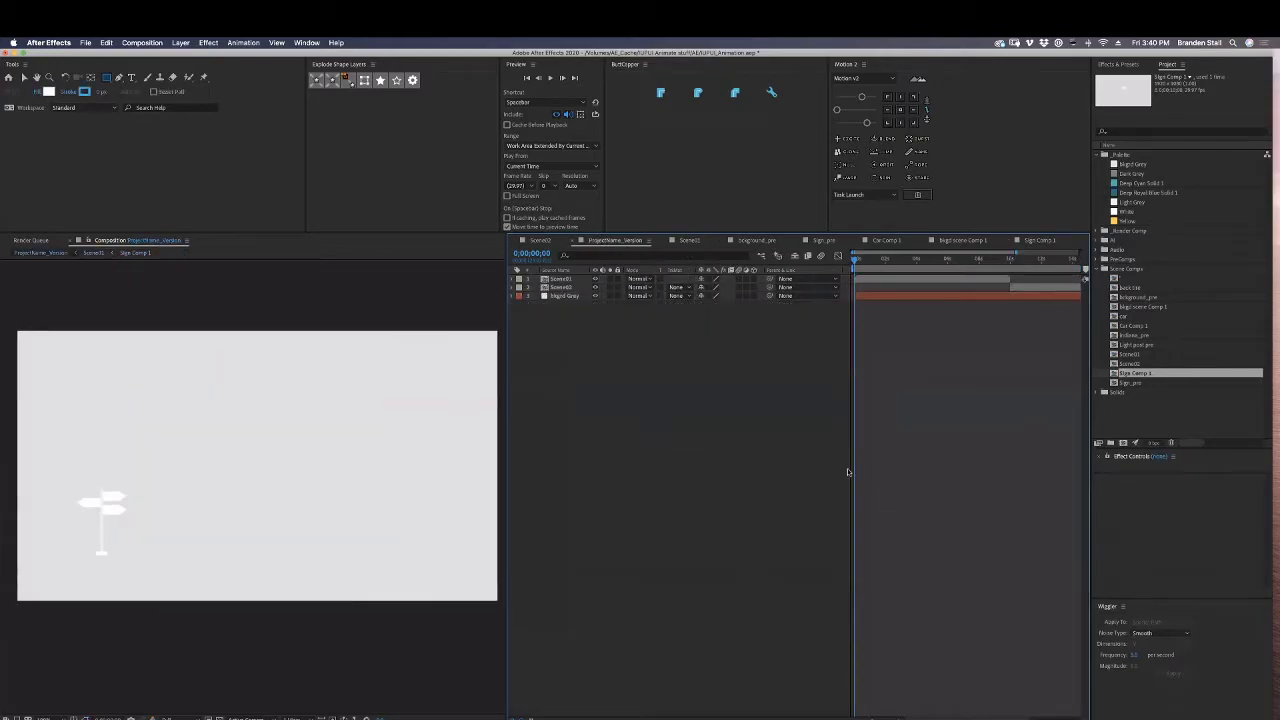
{"action": "key", "text": "grave"}
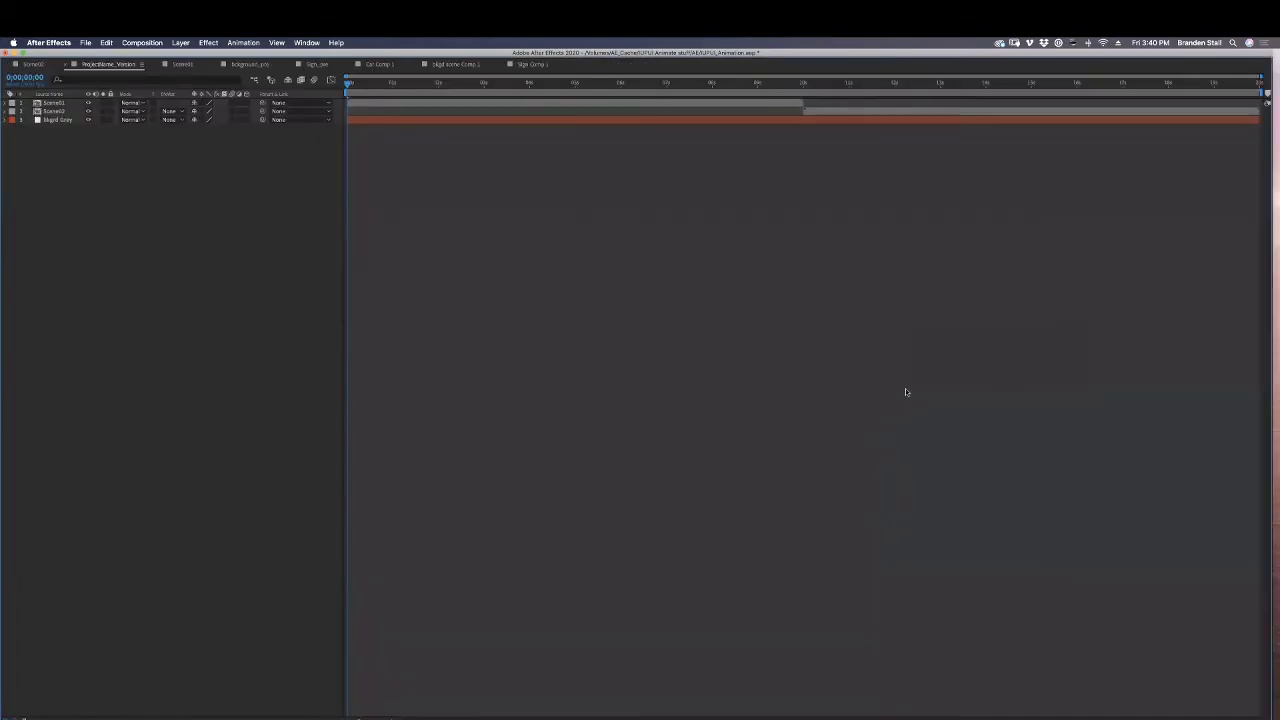
{"action": "left_click_drag", "start_coordinate": [397, 83], "coordinate": [520, 83]}
{"action": "left_click_drag", "start_coordinate": [678, 113], "coordinate": [724, 115]}
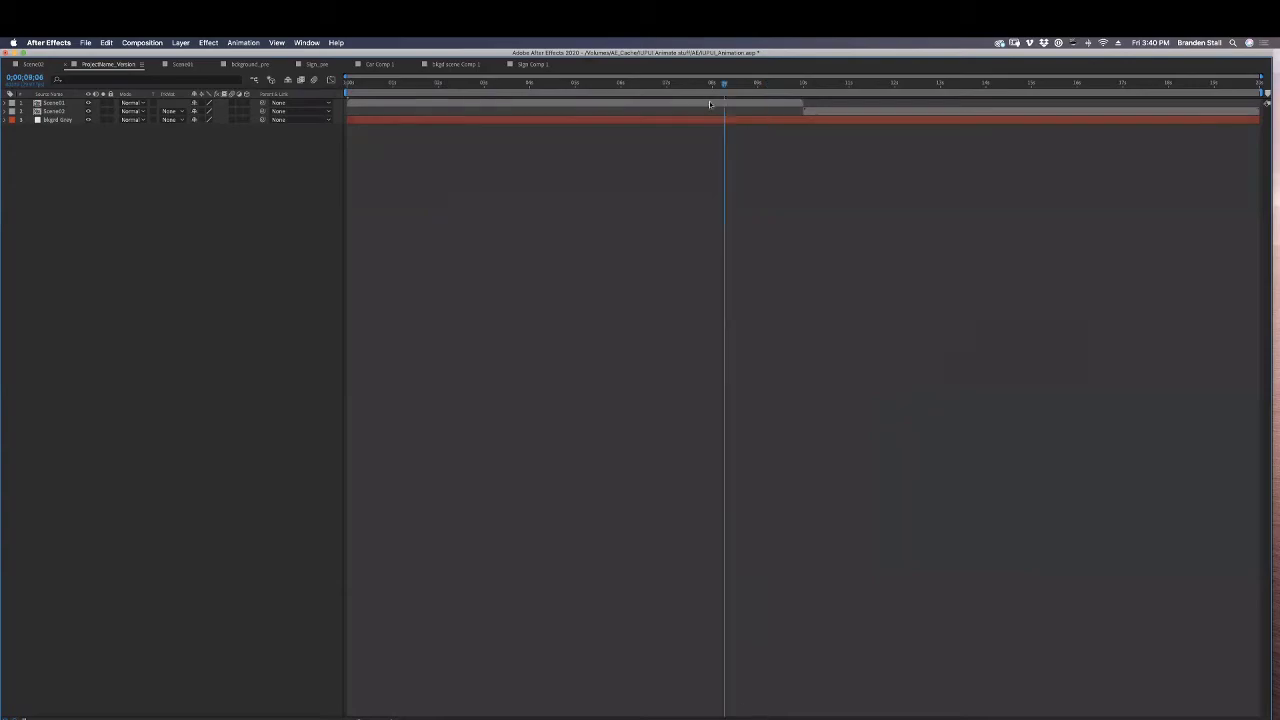
{"action": "left_click", "coordinate": [710, 103]}
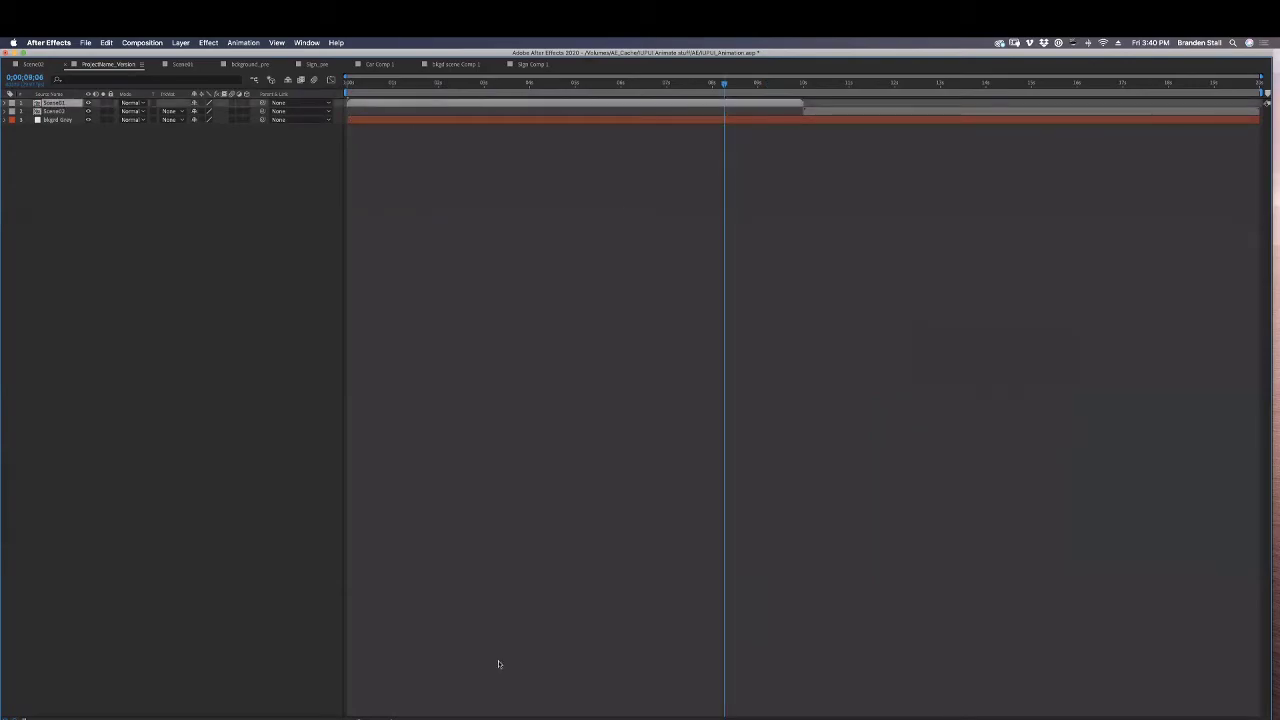
Switch to Illustrator, examine the first storyboard frames and captions in boardExample.ai, and return to After Effects.
{"action": "left_click", "coordinate": [399, 716]}
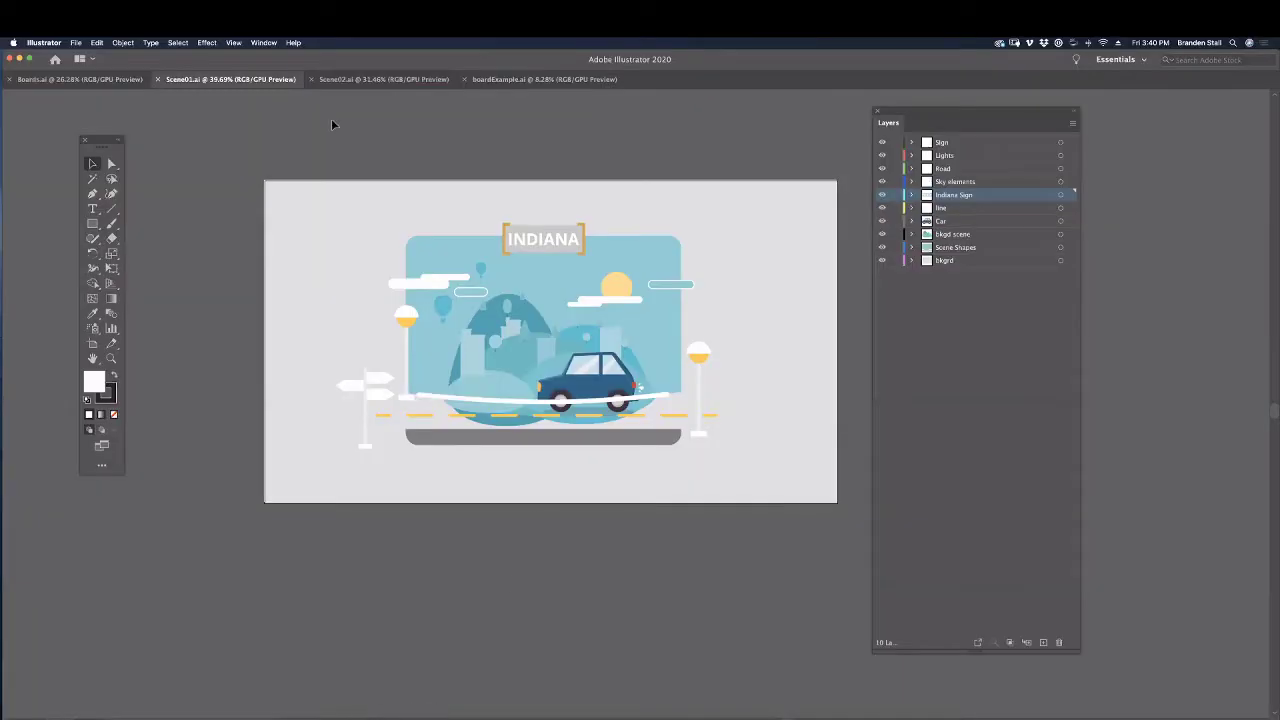
{"action": "left_click", "coordinate": [544, 79]}
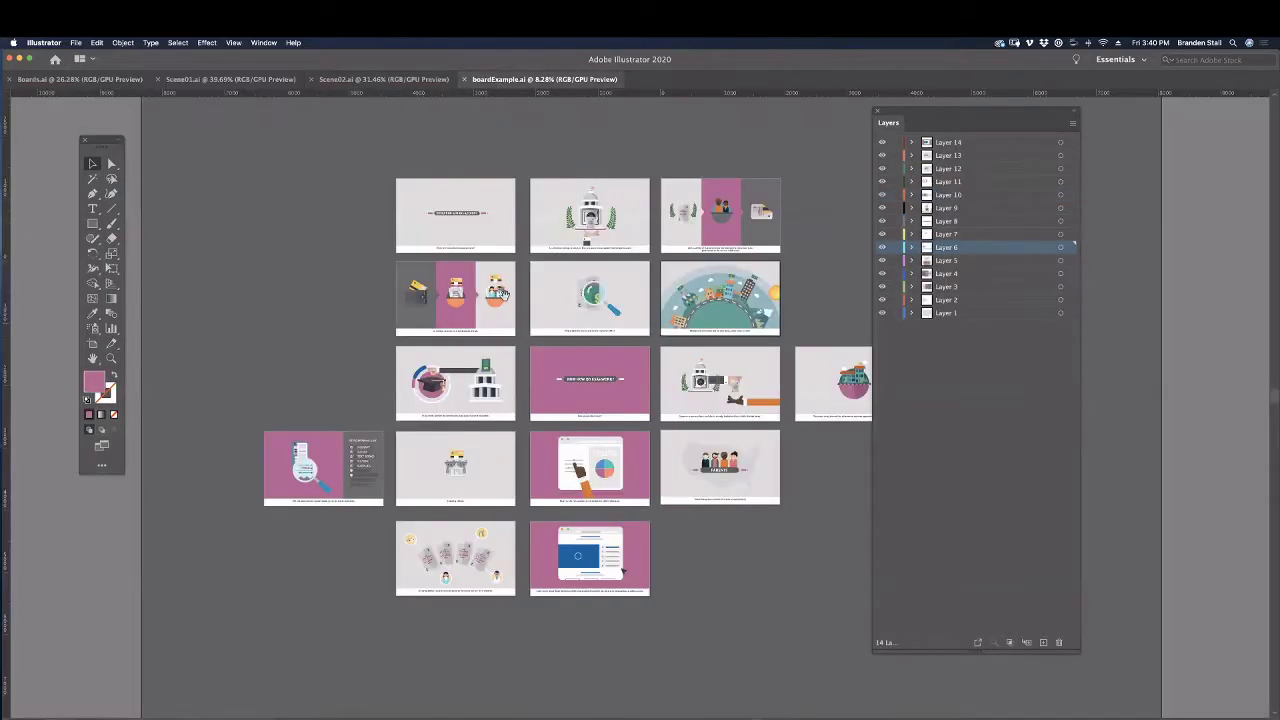
{"action": "left_click_drag", "start_coordinate": [504, 296], "coordinate": [505, 325]}
{"action": "left_click_drag", "start_coordinate": [446, 262], "coordinate": [598, 324]}
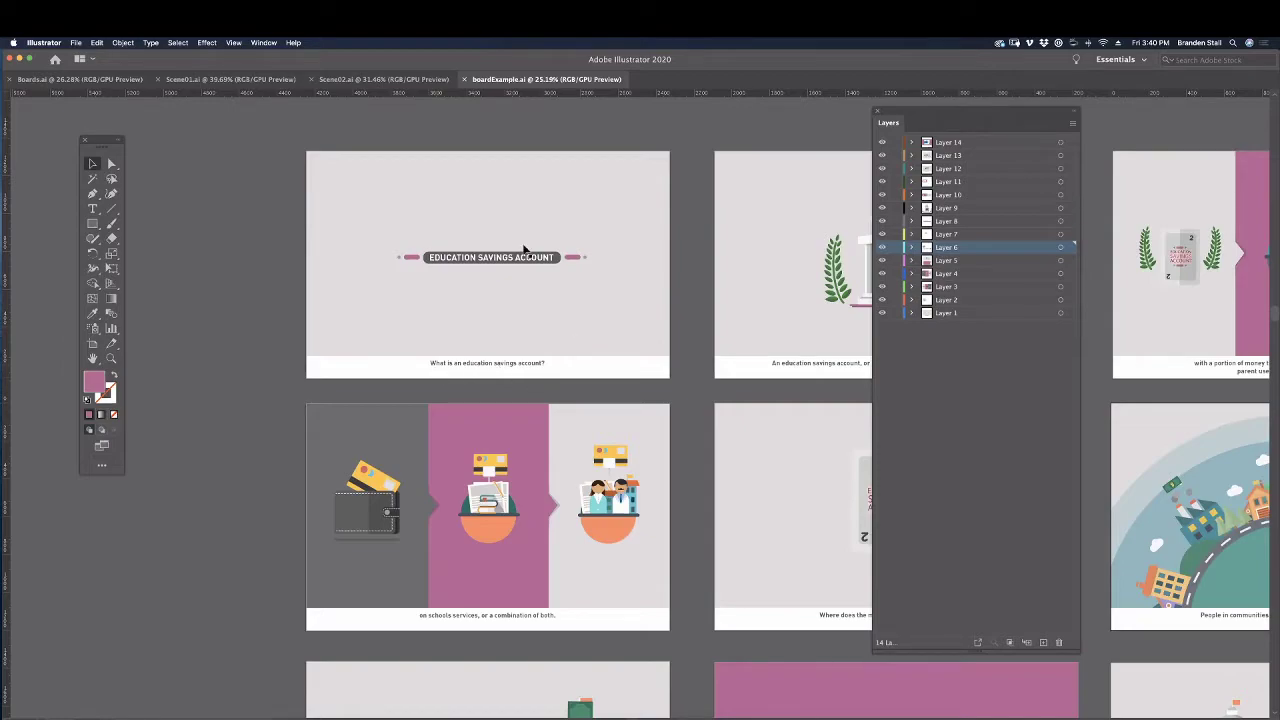
{"action": "key", "text": "ctrl+Left"}
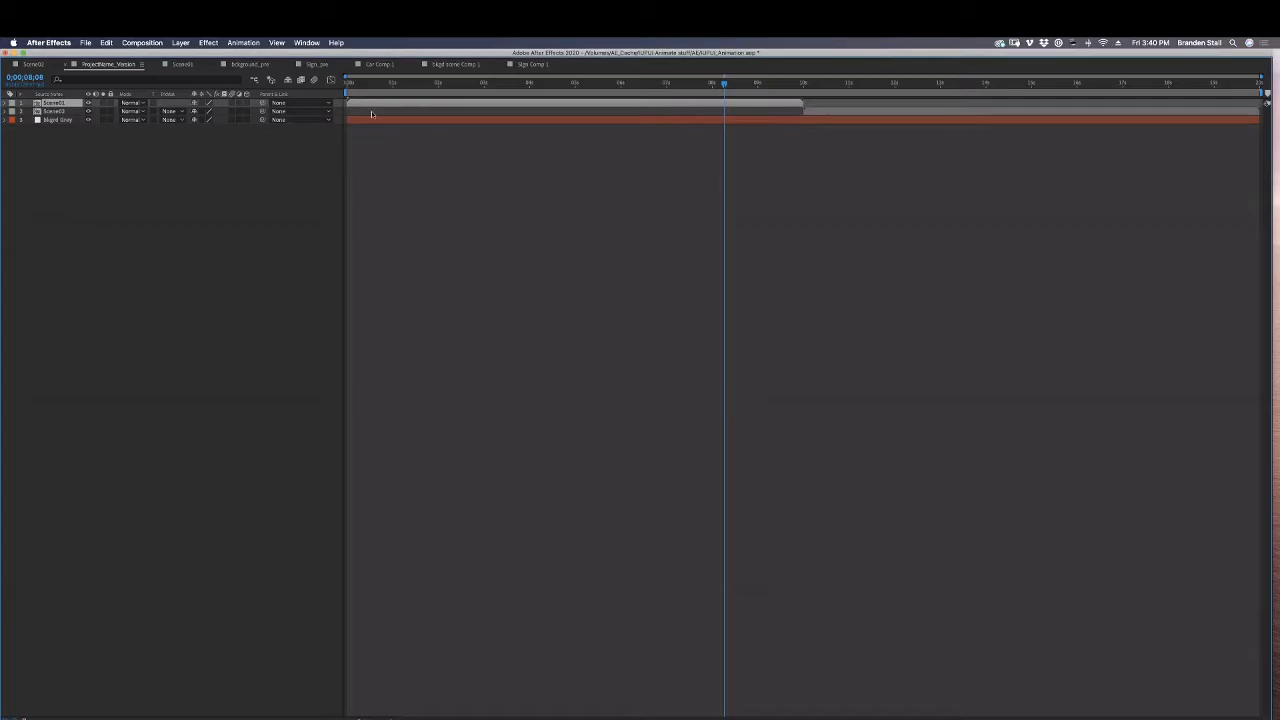
Add a composition marker at 0;00;01;24 in ProjectName_Version with the comment "Scene 1 end".
{"action": "left_click", "coordinate": [422, 92]}
{"action": "left_click_drag", "start_coordinate": [422, 92], "coordinate": [432, 93]}
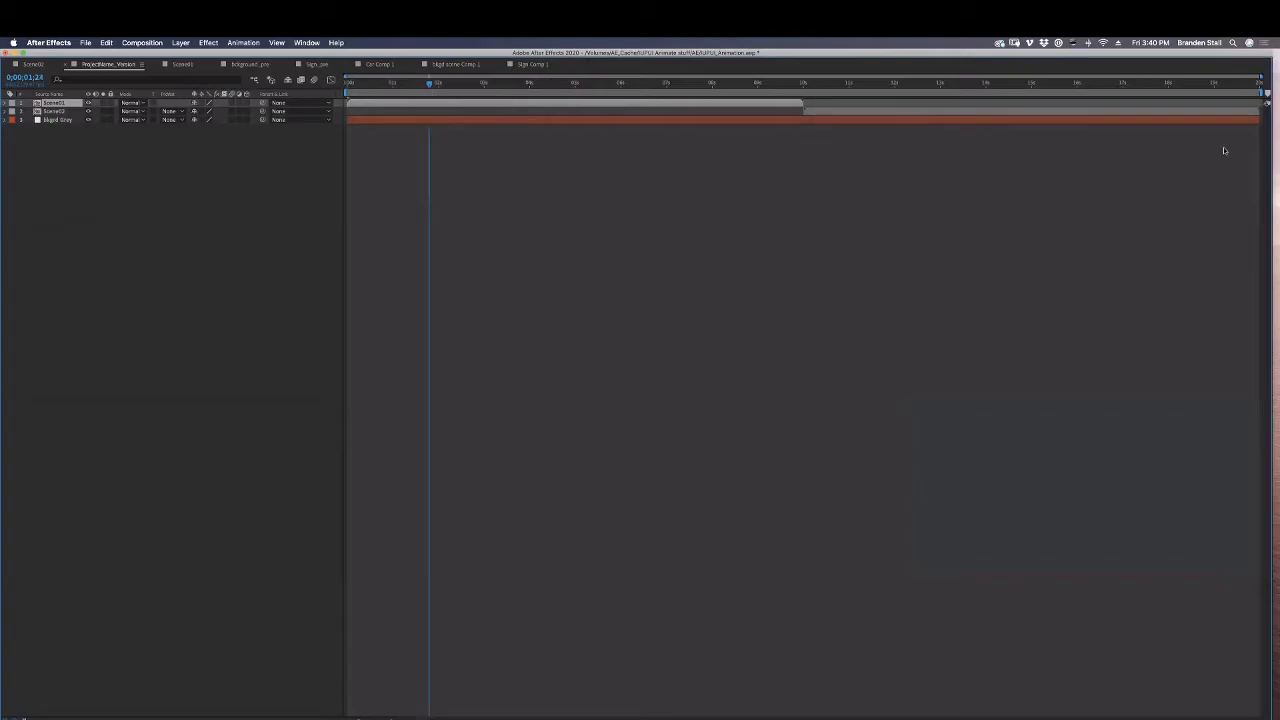
{"action": "left_click_drag", "start_coordinate": [433, 93], "coordinate": [436, 93]}
{"action": "double_click", "coordinate": [432, 92]}
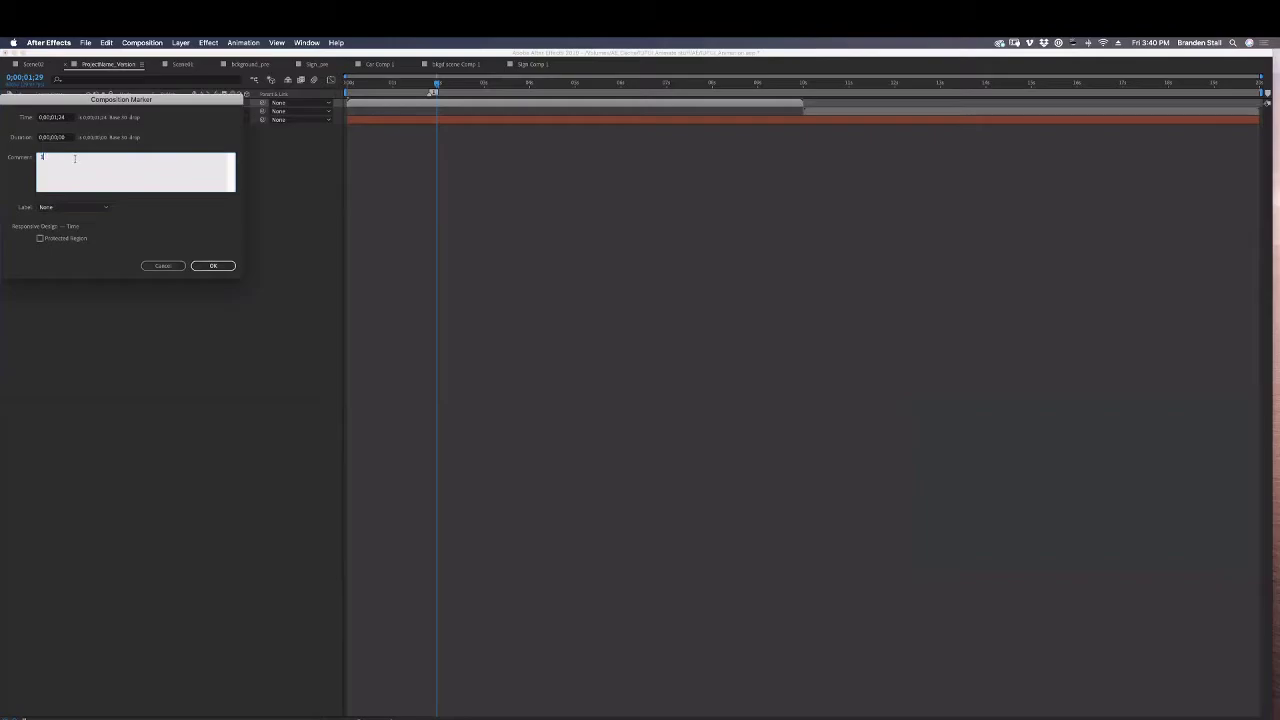
{"action": "left_click_drag", "start_coordinate": [49, 153], "coordinate": [34, 158]}
{"action": "key", "text": "Return"}
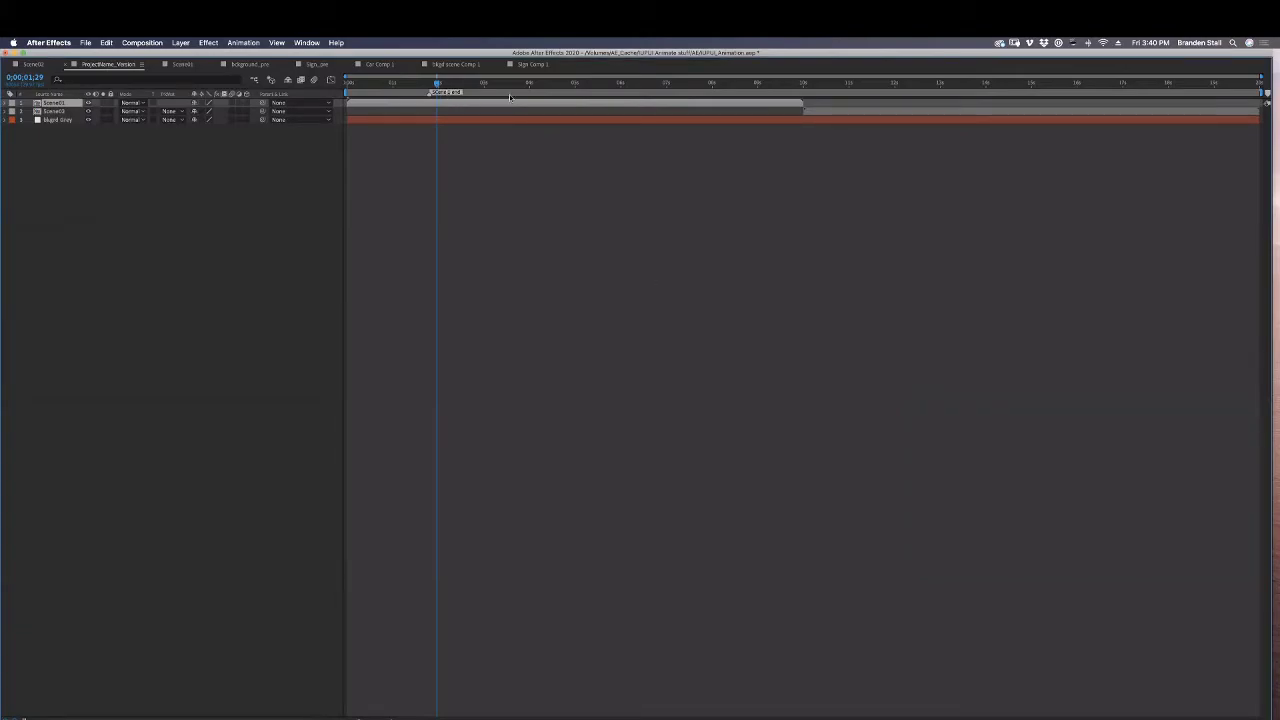
{"action": "left_click", "coordinate": [570, 172]}
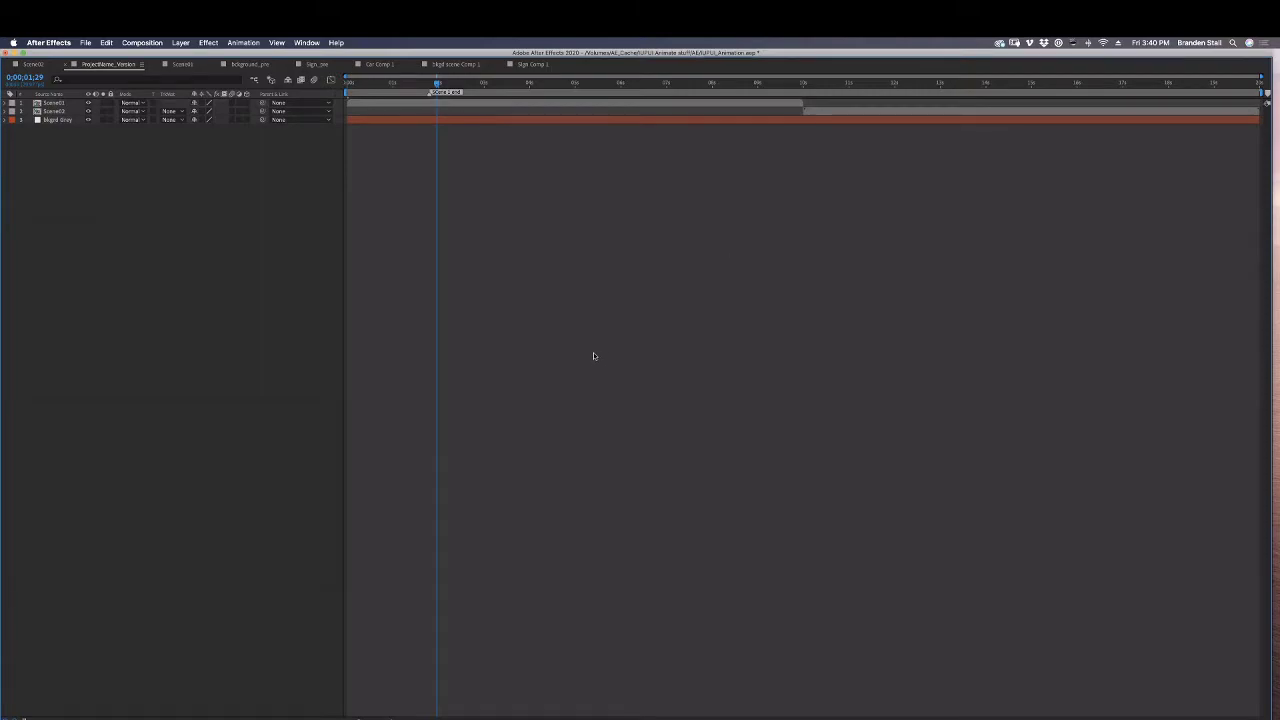
Restore the timeline to its normal size and preview the Scene01 animation from the start to the marker.
{"action": "key", "text": "grave"}
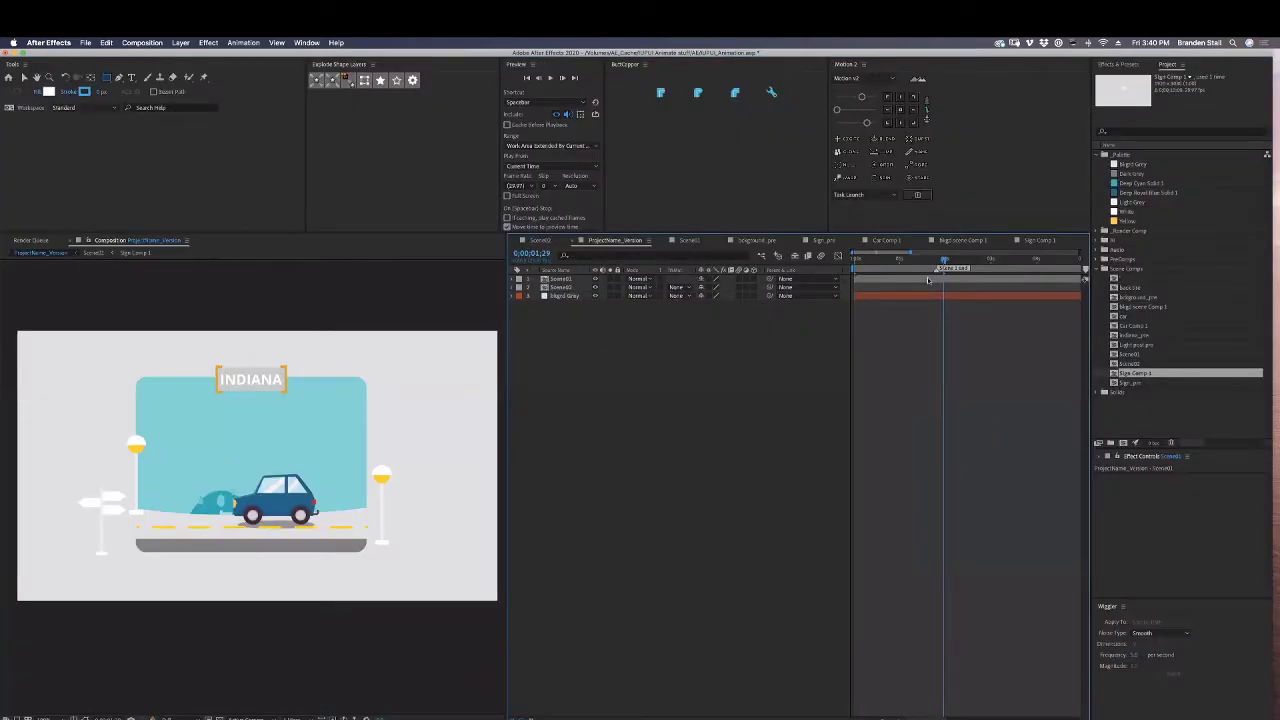
{"action": "mouse_move", "coordinate": [920, 260]}
{"action": "left_mouse_down"}
{"action": "mouse_move", "coordinate": [886, 261]}
{"action": "mouse_move", "coordinate": [944, 266]}
{"action": "left_mouse_up"}
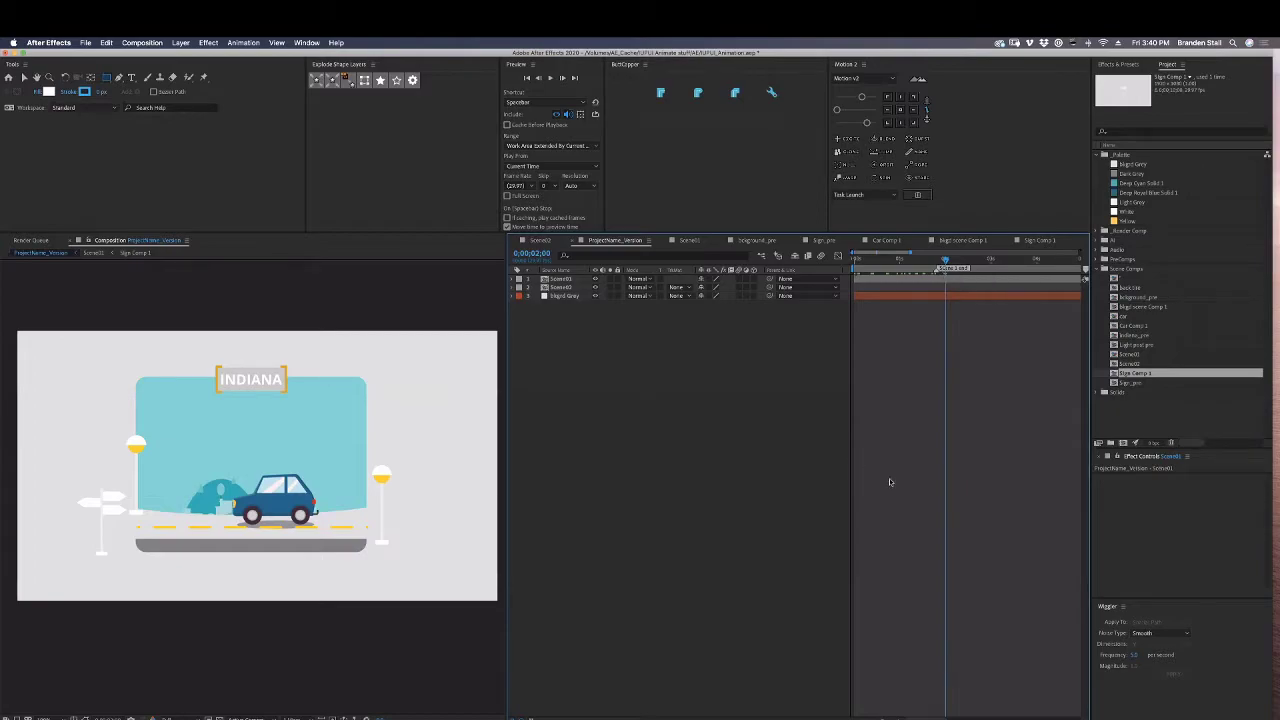
{"action": "left_click", "coordinate": [849, 261]}
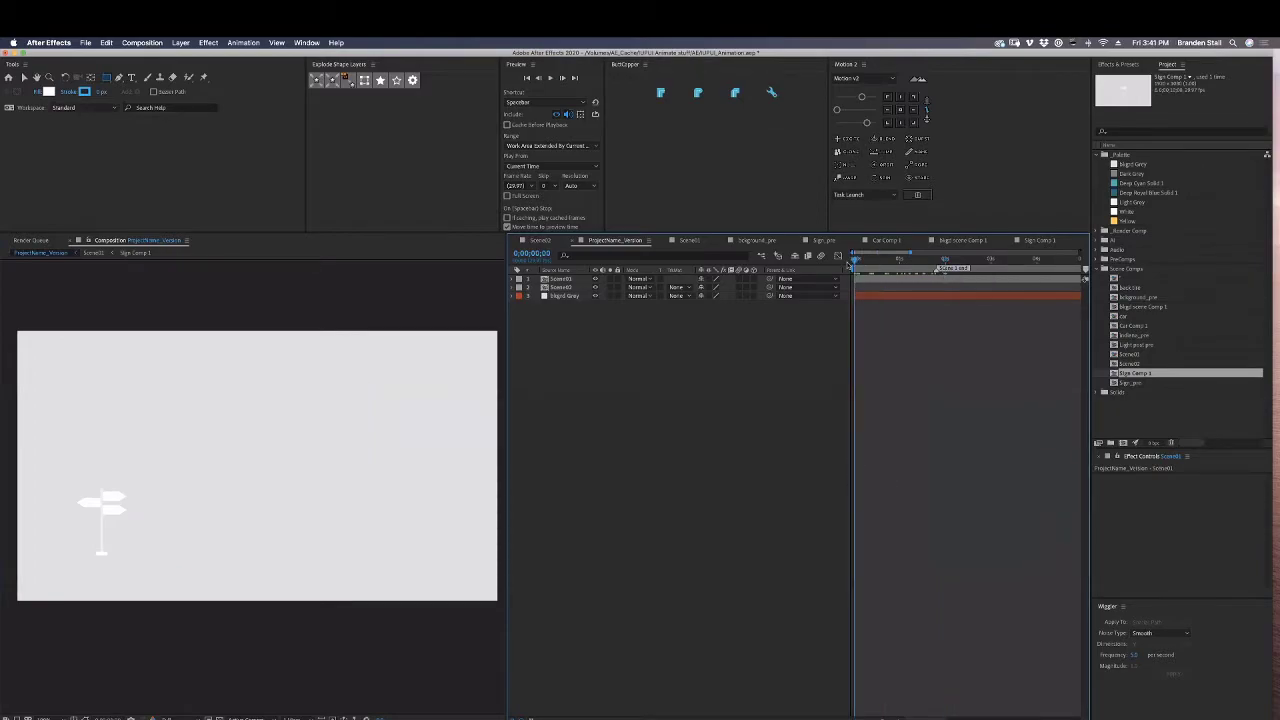
{"action": "key", "text": "space"}
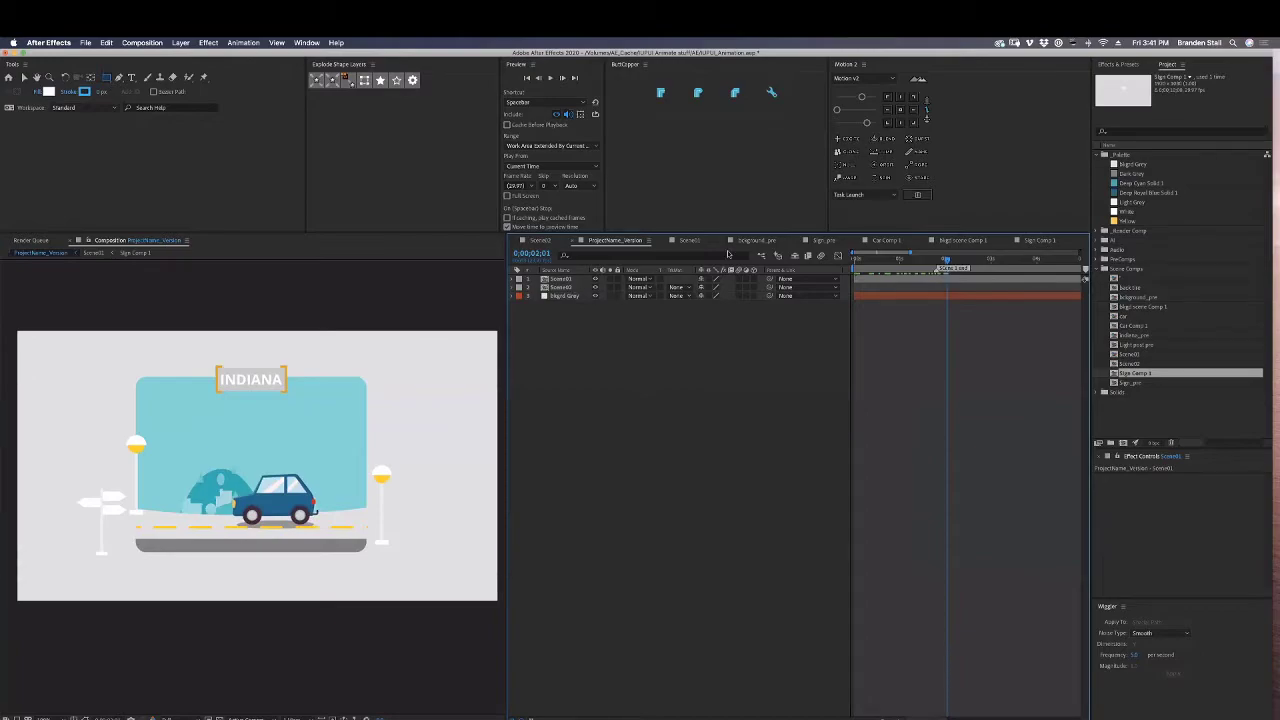
Open Scene01, add a Scale keyframe to the Sign layer, and start that layer just after the light posts.
{"action": "double_click", "coordinate": [577, 280]}
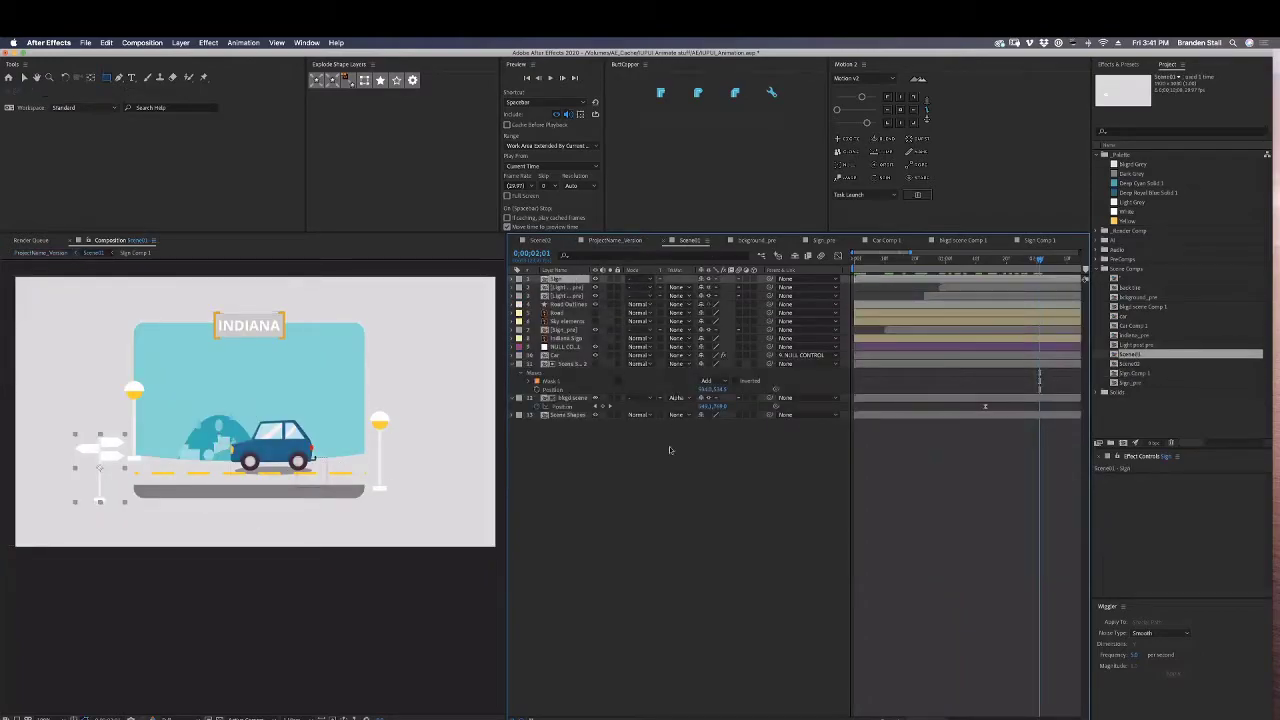
{"action": "key", "text": "s"}
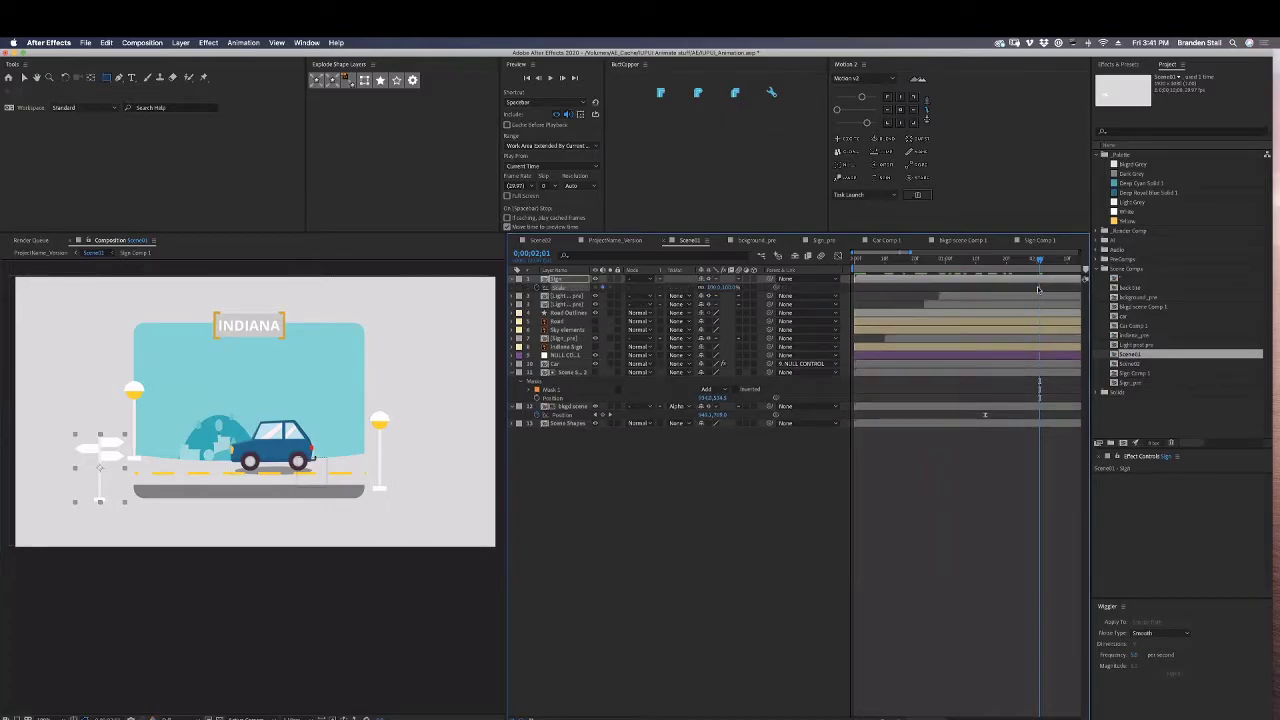
{"action": "left_click_drag", "start_coordinate": [893, 281], "coordinate": [989, 287]}
{"action": "left_click", "coordinate": [968, 260]}
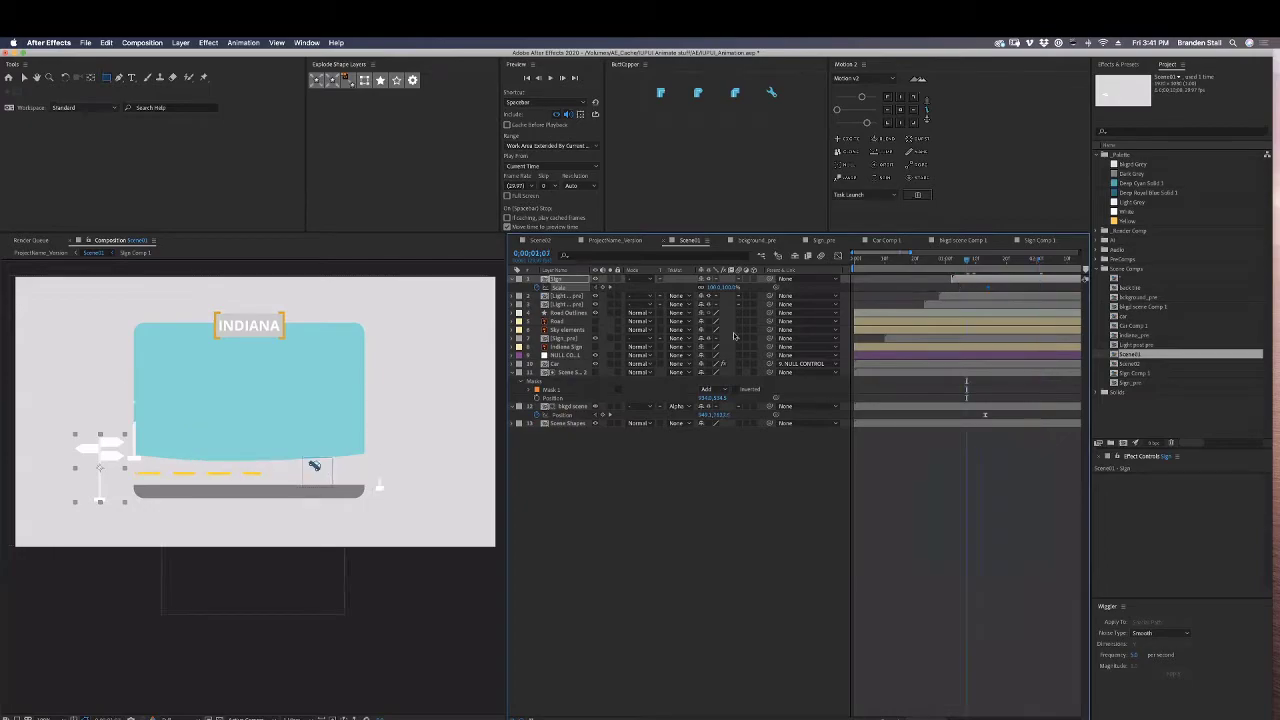
Move the Sign layer's anchor point to the base of the signpost.
{"action": "scroll", "coordinate": [195, 450], "scroll_direction": "up", "scroll_amount": 1}
{"action": "left_click_drag", "start_coordinate": [195, 450], "coordinate": [341, 443]}
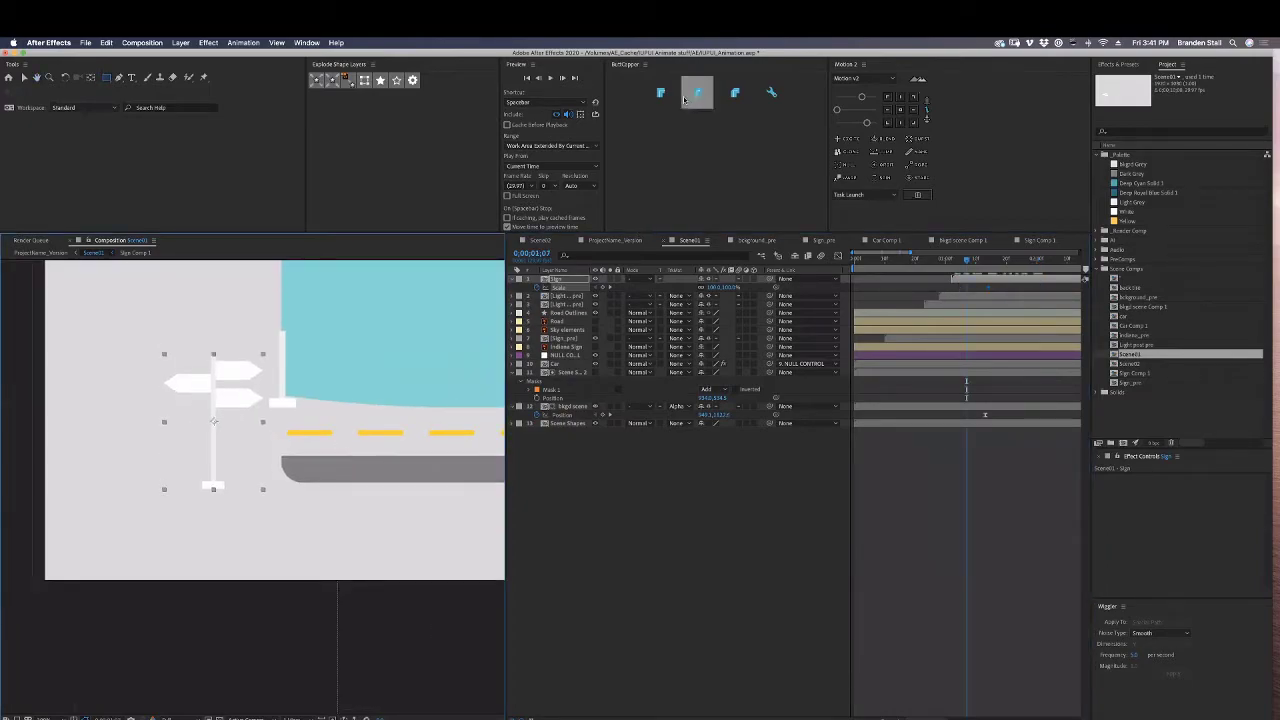
{"action": "left_click", "coordinate": [89, 78]}
{"action": "left_click_drag", "start_coordinate": [213, 421], "coordinate": [214, 491]}
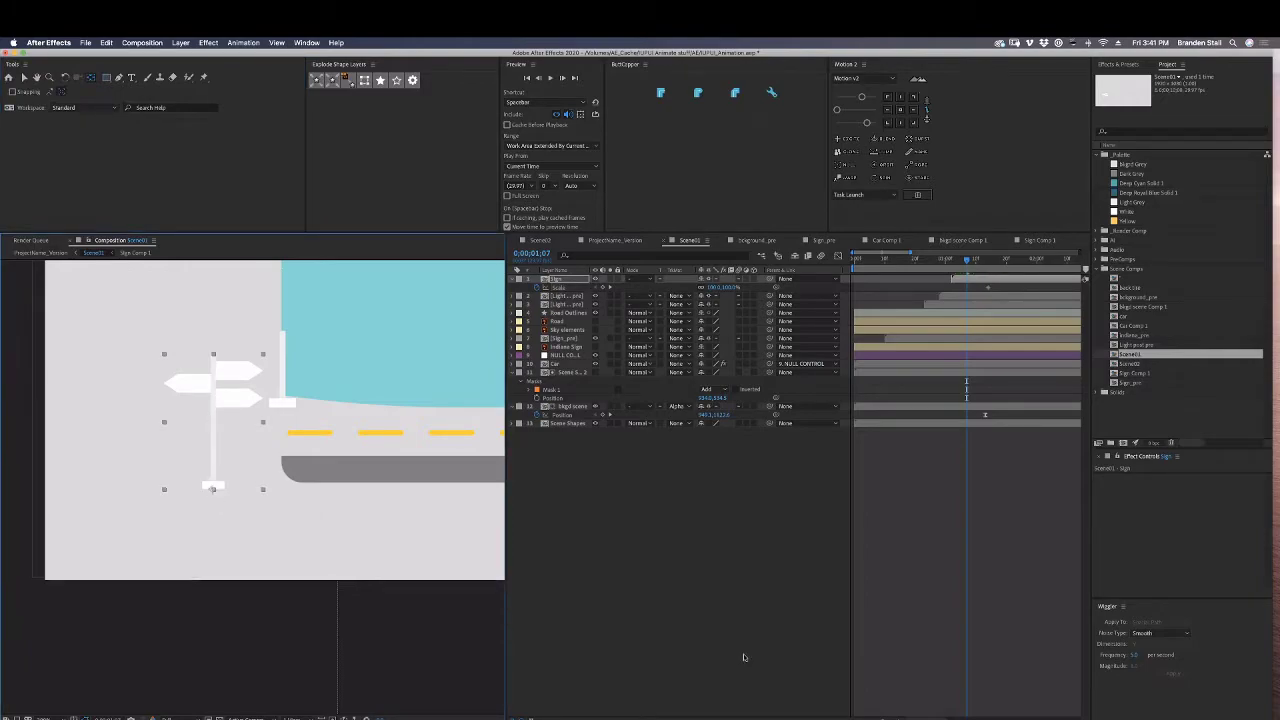
Add a Scale keyframe on the Sign layer at 0;00;01;07, unlink its dimensions, and set the vertical scale to 0%.
{"action": "key", "text": "s"}
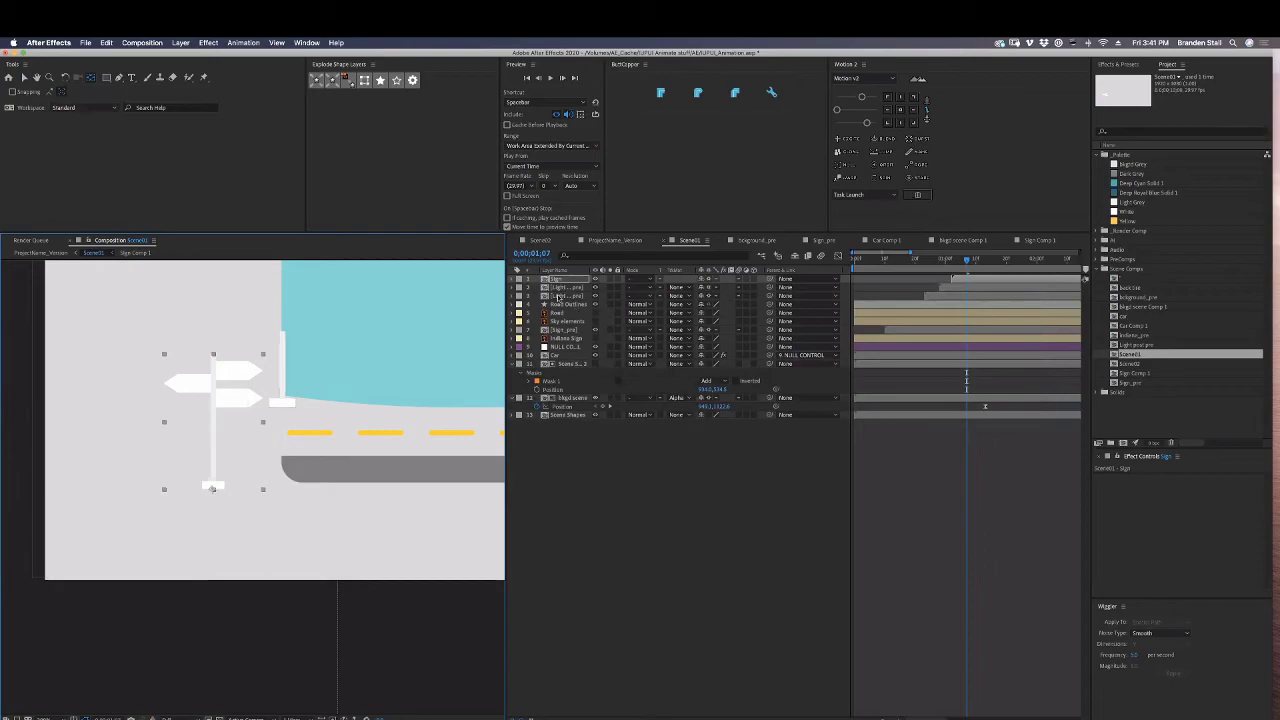
{"action": "key", "text": "s"}
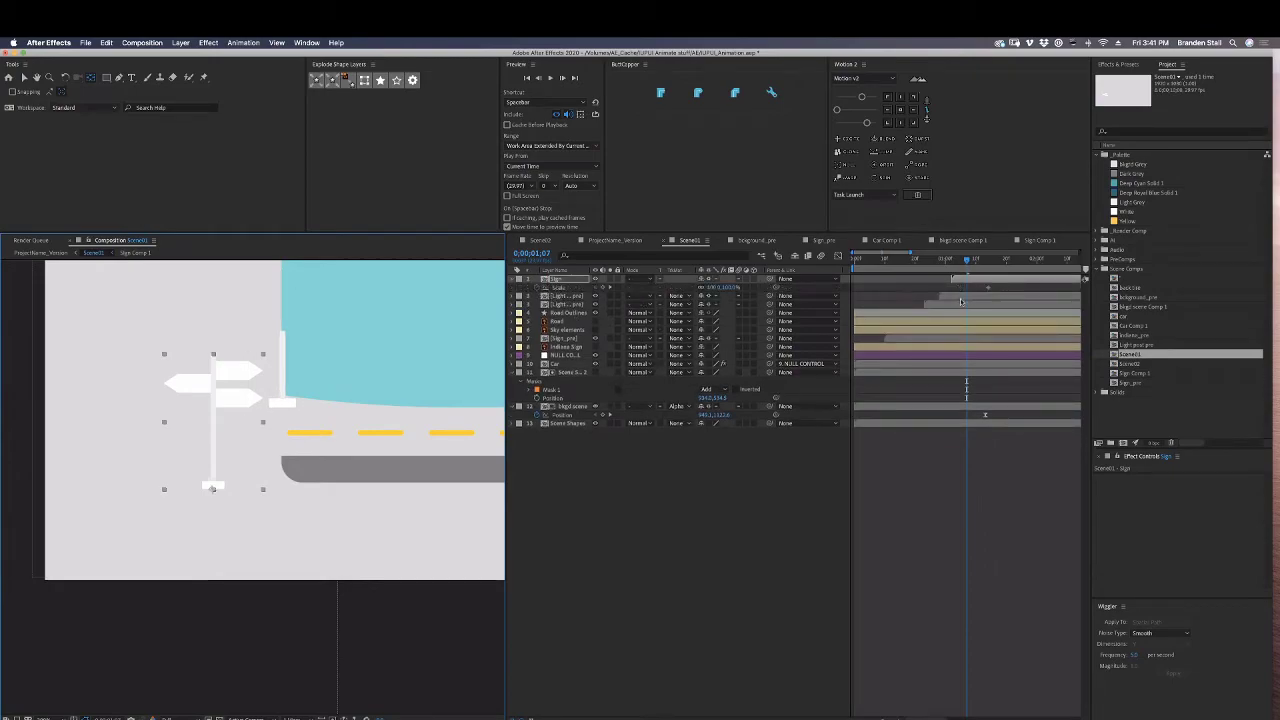
{"action": "left_click_drag", "start_coordinate": [988, 288], "coordinate": [967, 288]}
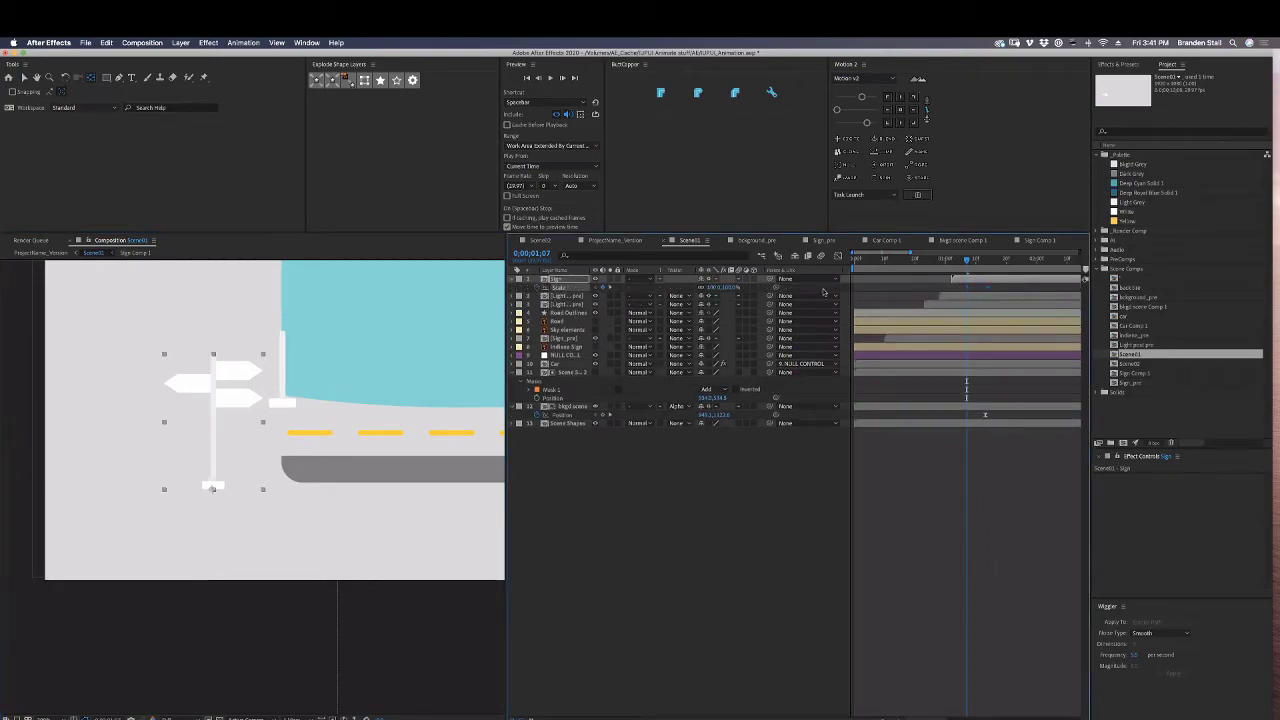
{"action": "left_click", "coordinate": [701, 288]}
{"action": "left_click_drag", "start_coordinate": [727, 288], "coordinate": [734, 288]}
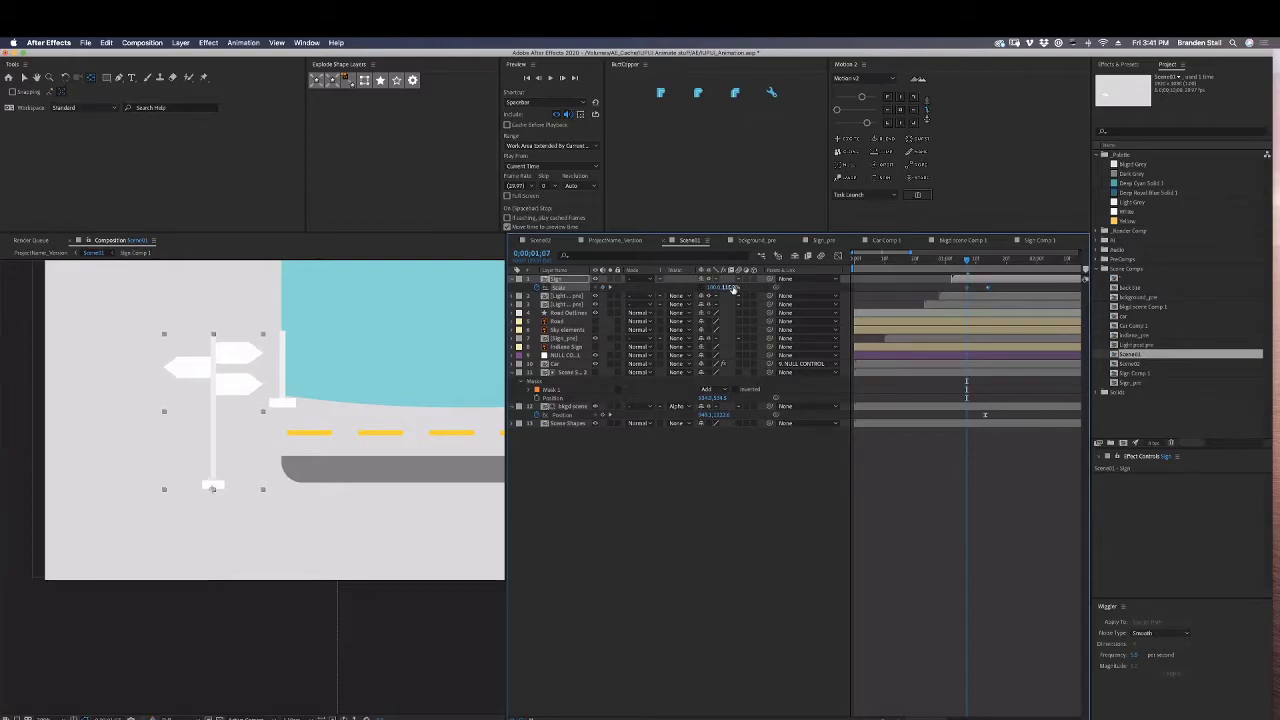
{"action": "left_click", "coordinate": [734, 288]}
{"action": "type", "text": "0"}
{"action": "key", "text": "Return"}
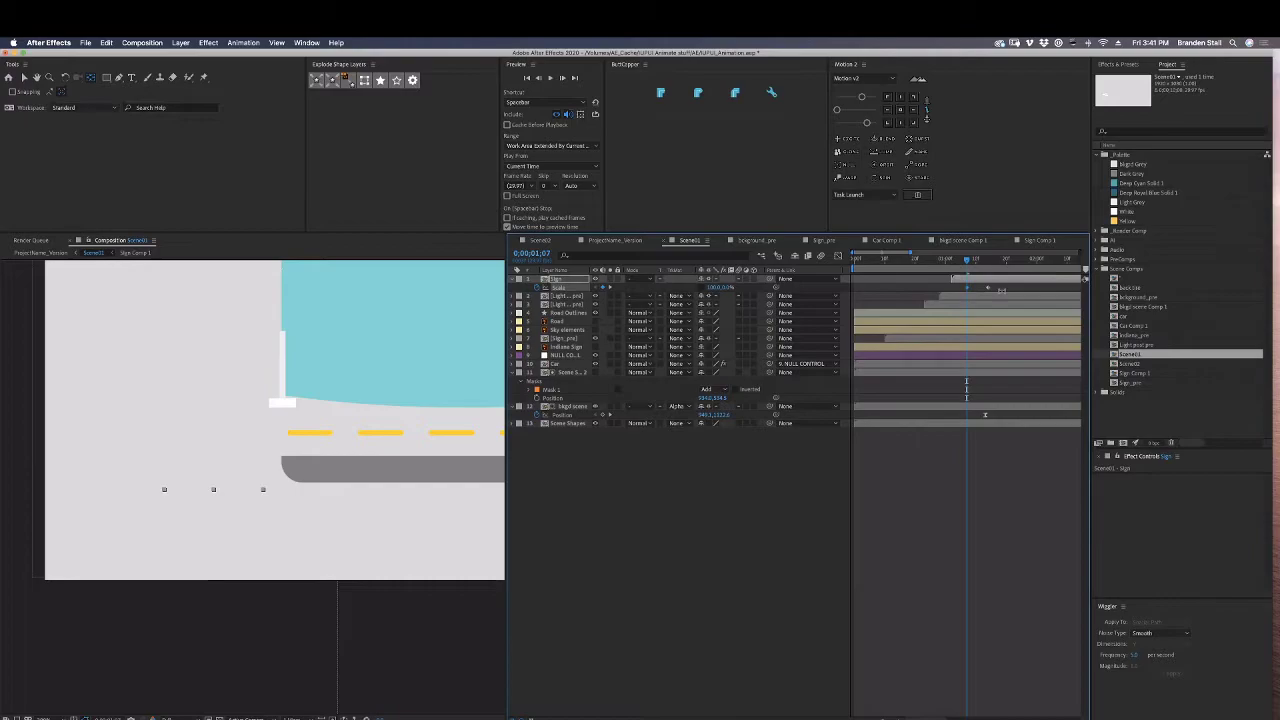
Apply Motion 2's Excite to the Sign layer's Scale keyframes and preview the bounce.
{"action": "left_click", "coordinate": [858, 140]}
{"action": "mouse_move", "coordinate": [972, 261]}
{"action": "left_mouse_down"}
{"action": "mouse_move", "coordinate": [994, 261]}
{"action": "mouse_move", "coordinate": [982, 296]}
{"action": "mouse_move", "coordinate": [970, 260]}
{"action": "mouse_move", "coordinate": [957, 260]}
{"action": "left_mouse_up"}
{"action": "key", "text": "comma"}
{"action": "key", "text": "space"}
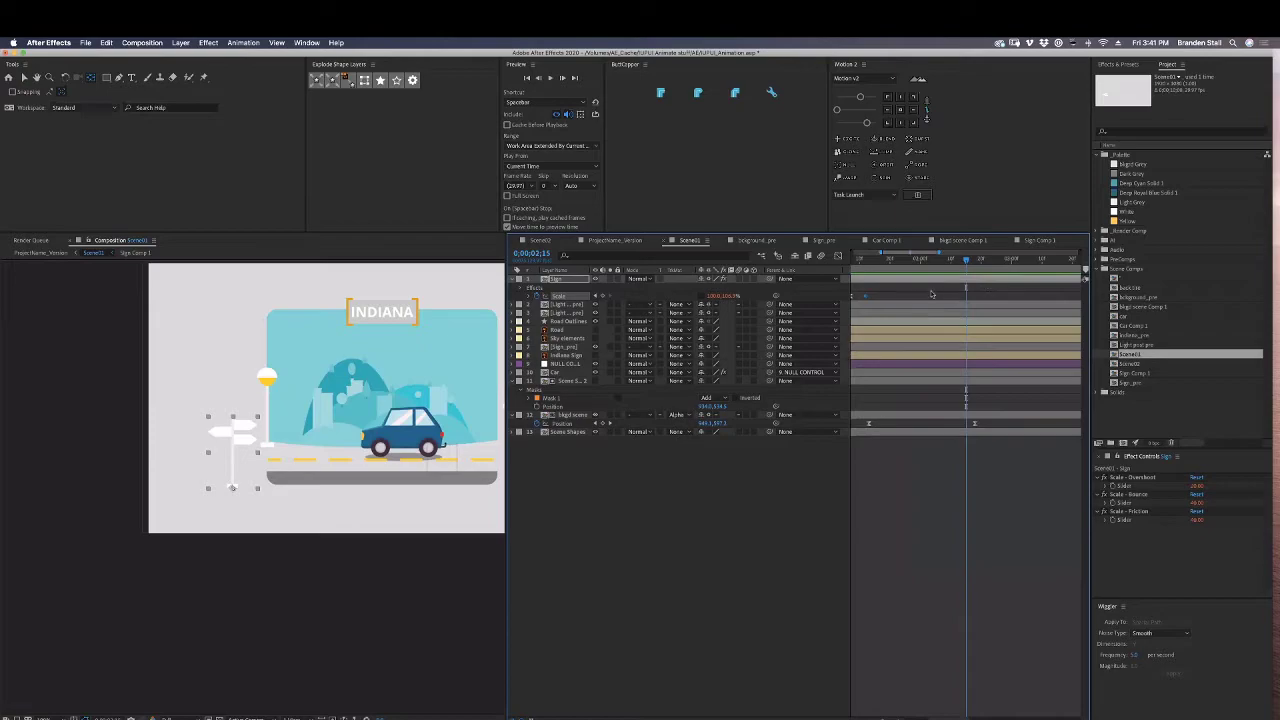
Set the Sign layer's Scale - Overshoot slider to 5 and adjust its Scale - Friction slider.
{"action": "key", "text": "minus"}
{"action": "left_click_drag", "start_coordinate": [935, 291], "coordinate": [897, 301]}
{"action": "left_click", "coordinate": [1197, 487]}
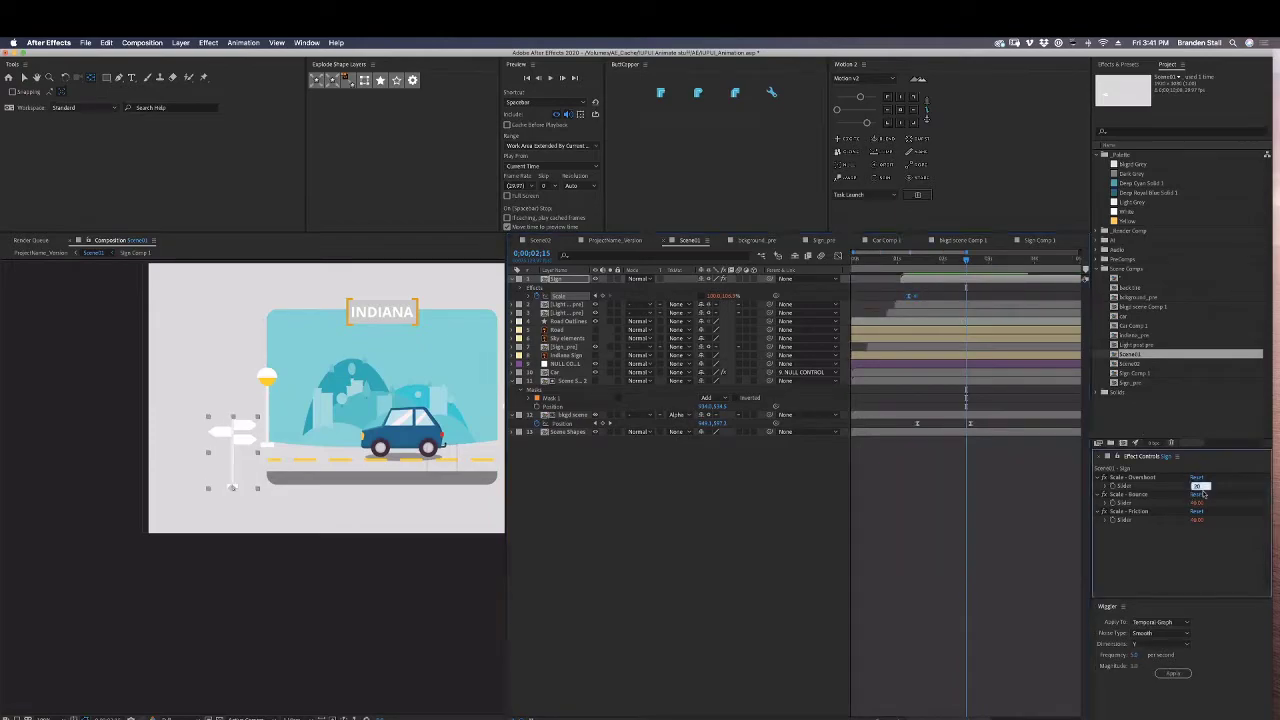
{"action": "type", "text": "5"}
{"action": "key", "text": "Tab"}
{"action": "key", "text": "Tab"}
{"action": "left_click", "coordinate": [797, 487]}
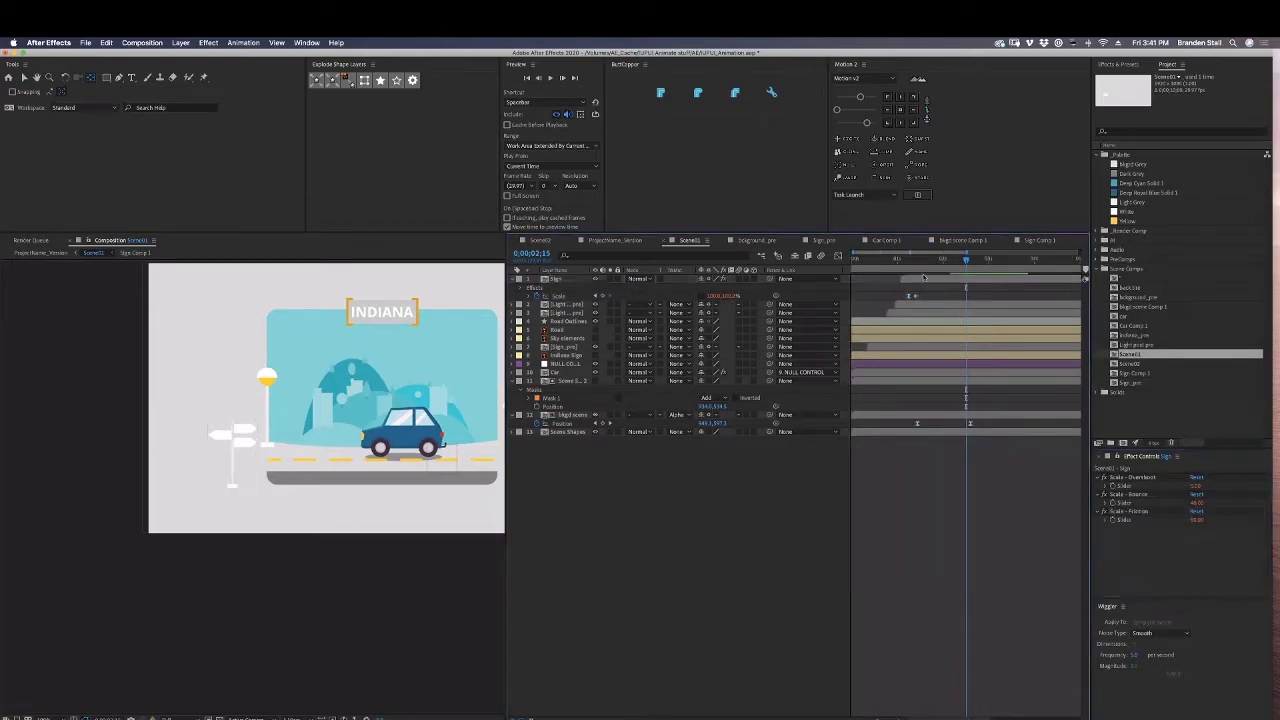
Preview the Scene01 animation to check the sign's softened scale bounce.
{"action": "left_click_drag", "start_coordinate": [907, 261], "coordinate": [909, 261]}
{"action": "key", "text": "space"}
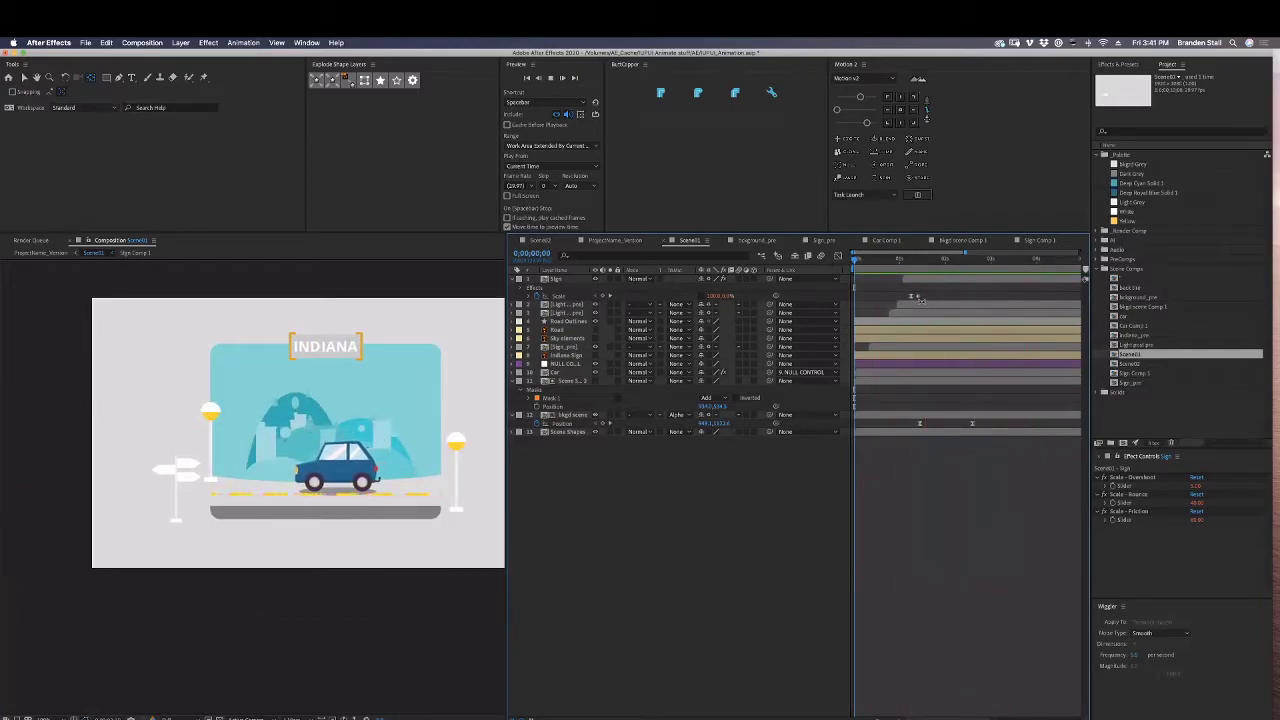
{"action": "key", "text": "space"}
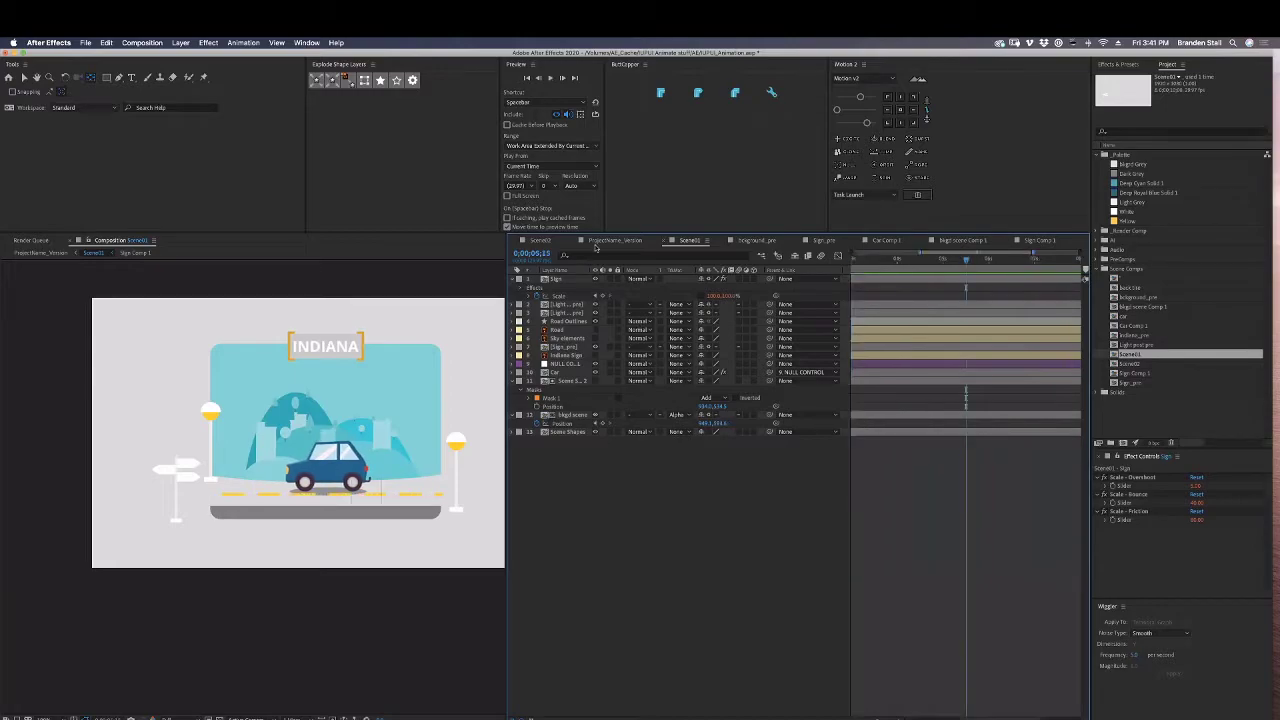
Return to ProjectName_Version, move the Scene02 layer earlier to start at about 3 seconds, and preview from the beginning.
{"action": "left_click", "coordinate": [602, 242]}
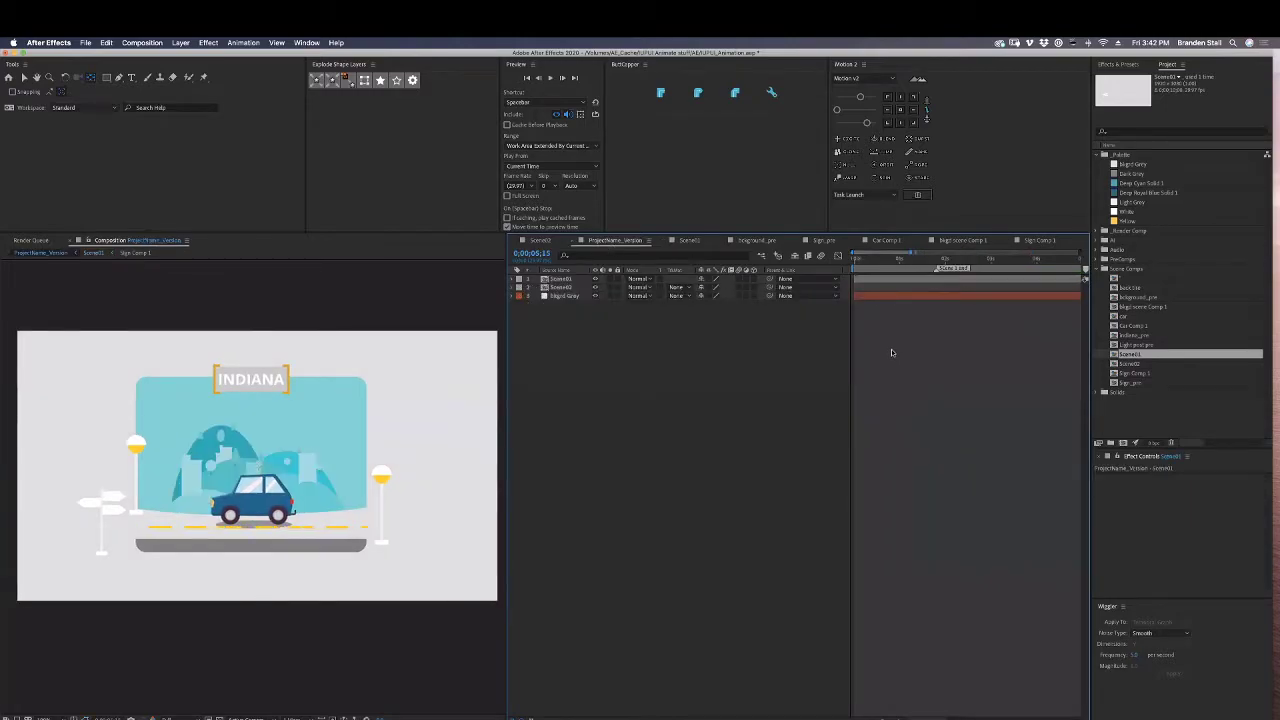
{"action": "left_click_drag", "start_coordinate": [863, 261], "coordinate": [941, 262]}
{"action": "key", "text": "comma"}
{"action": "key", "text": "minus"}
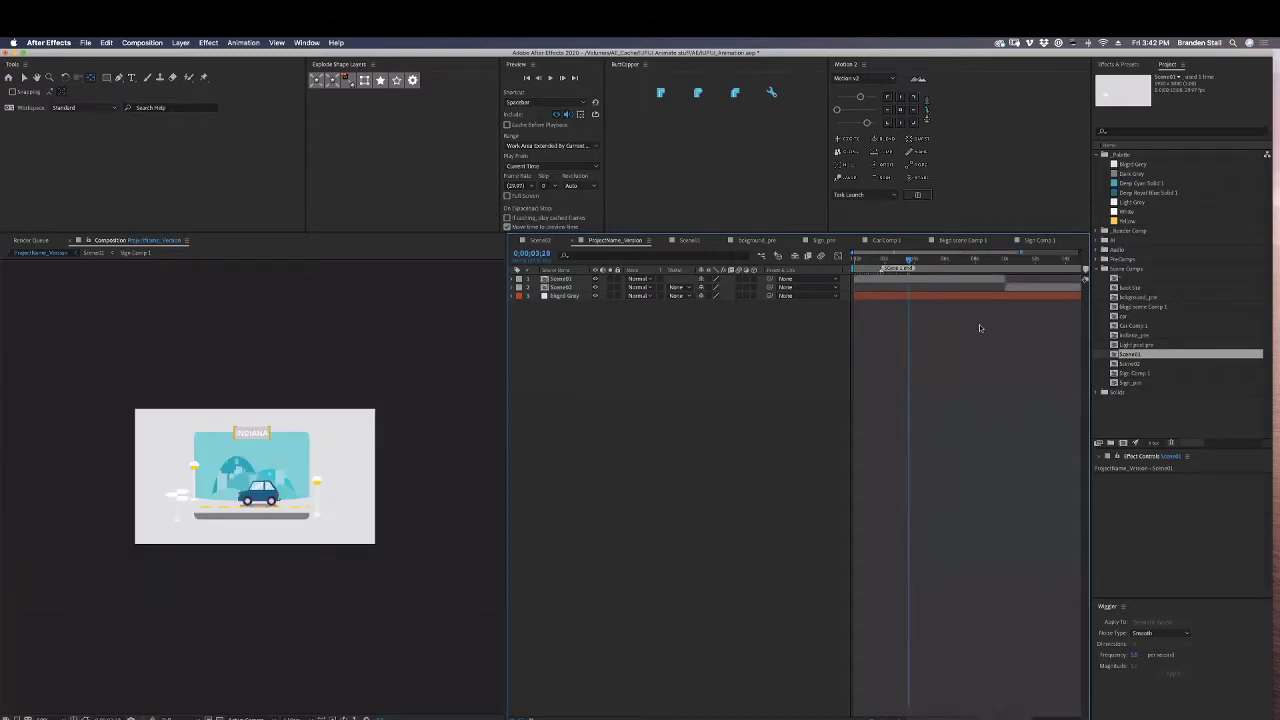
{"action": "left_click", "coordinate": [1007, 287]}
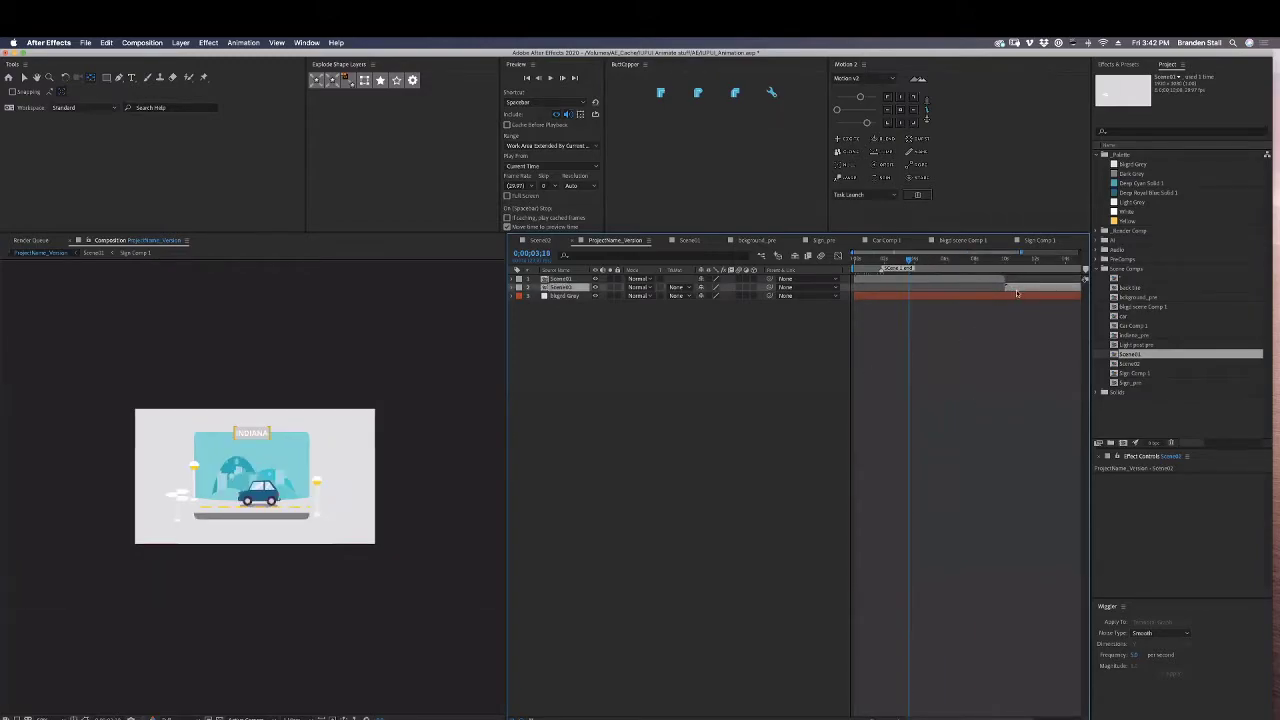
{"action": "left_click_drag", "start_coordinate": [1017, 293], "coordinate": [905, 289]}
{"action": "key", "text": "Home"}
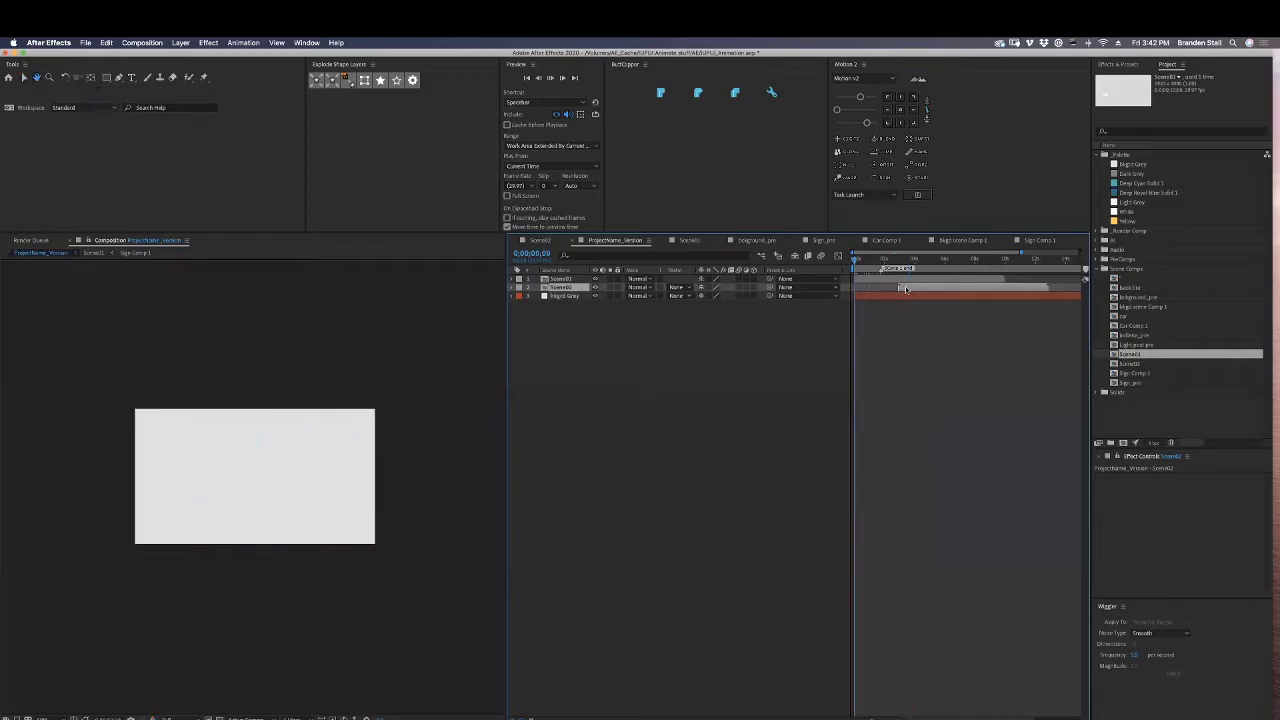
{"action": "key", "text": "space"}
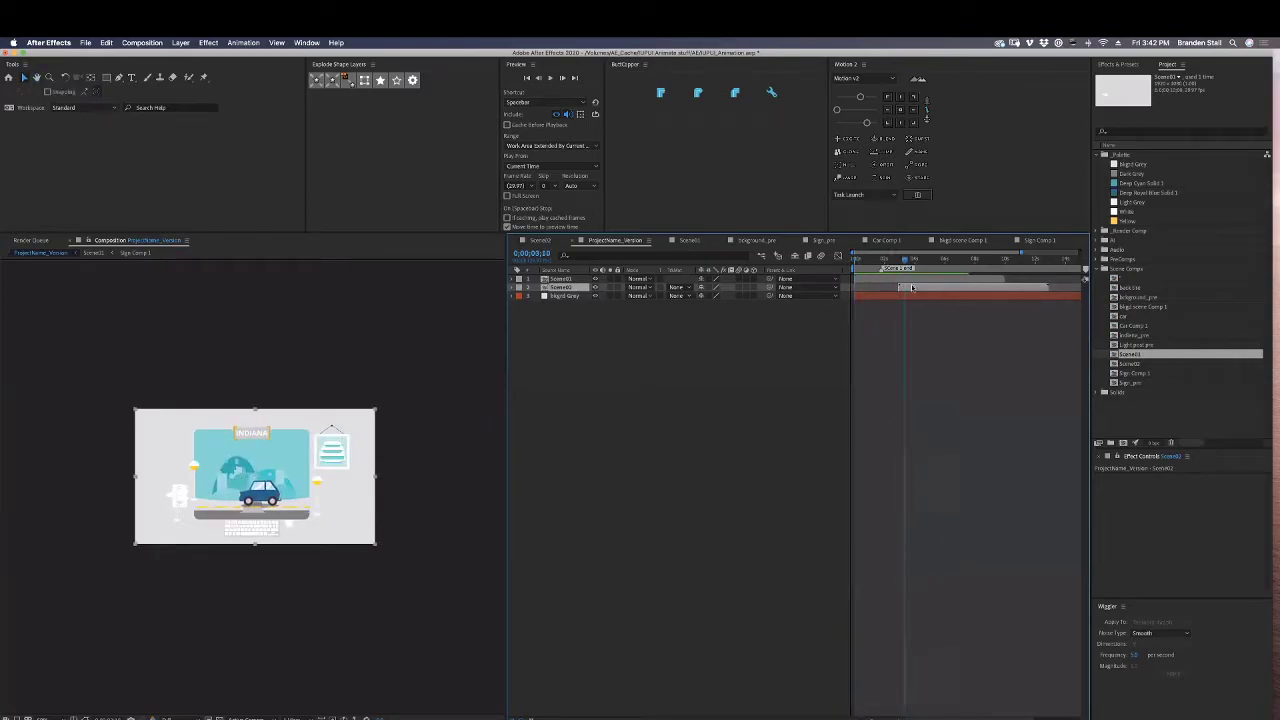
Keyframe Scene01's Scale from Scene02's start, shrinking it to about 38% at 0;00;03;10 to fit the computer monitor.
{"action": "left_click", "coordinate": [800, 278]}
{"action": "left_click", "coordinate": [646, 338]}
{"action": "left_click", "coordinate": [906, 281]}
{"action": "key", "text": "s"}
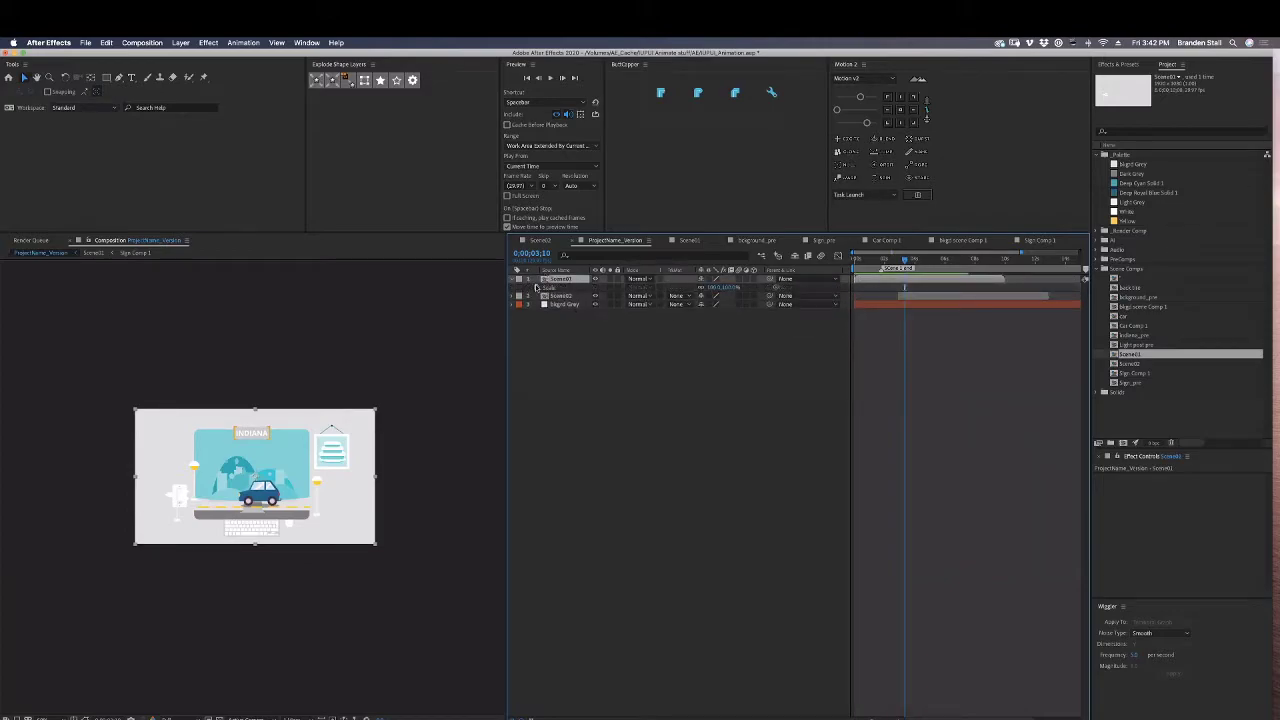
{"action": "left_click", "coordinate": [537, 287]}
{"action": "key", "text": "equal"}
{"action": "key", "text": "equal"}
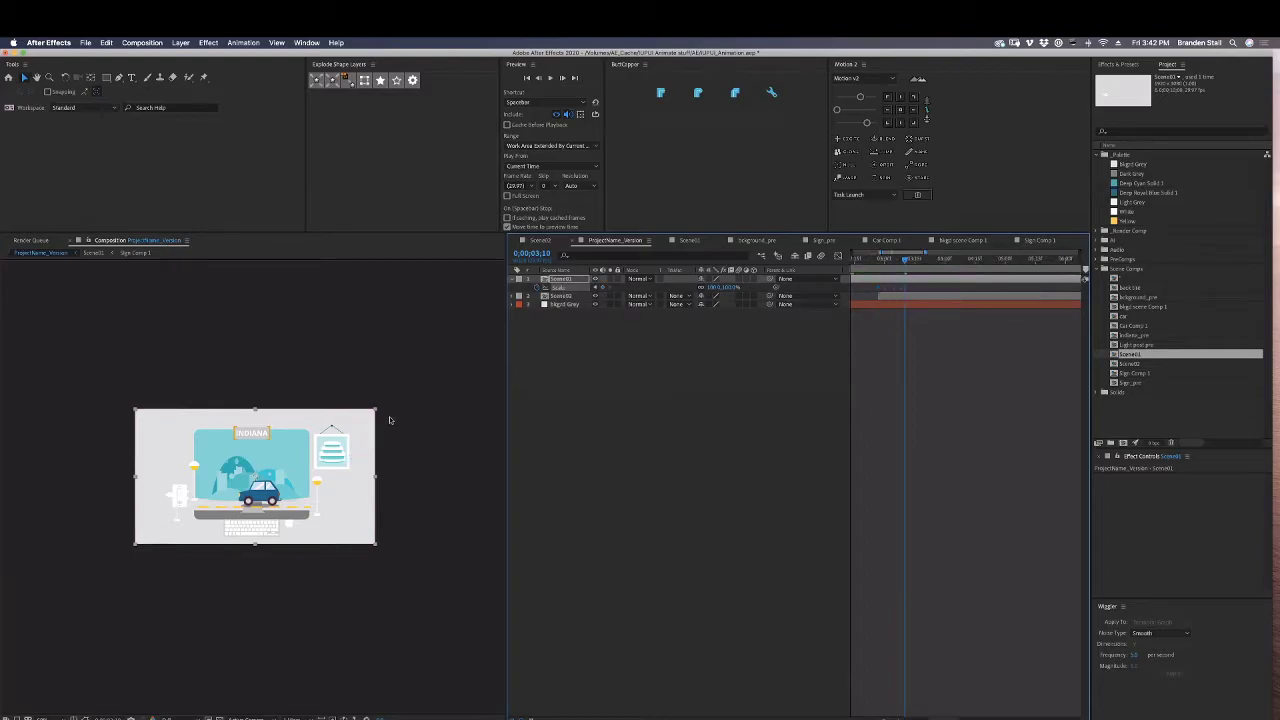
{"action": "left_click_drag", "start_coordinate": [376, 409], "coordinate": [262, 462]}
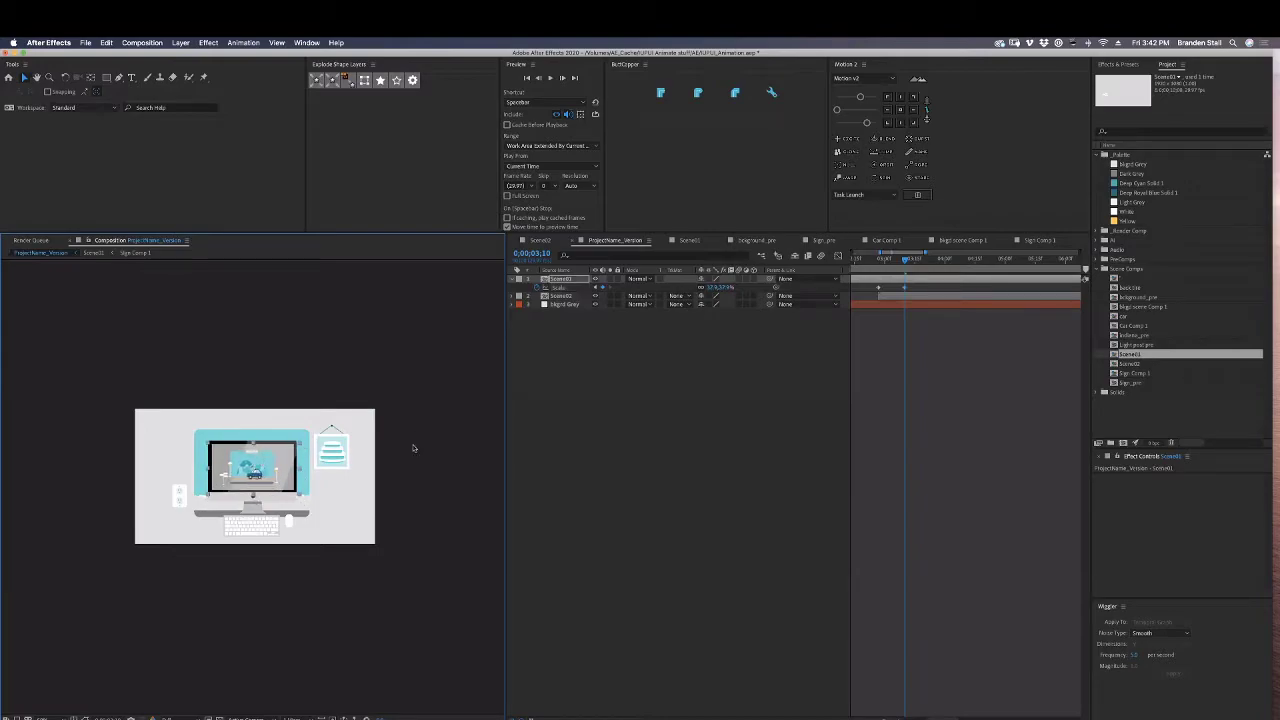
Parent the Scene02 layer to Scene01 at 0;00;03;10 and scrub back to 0;00;02;27 to check the combined zoom.
{"action": "key", "text": "period"}
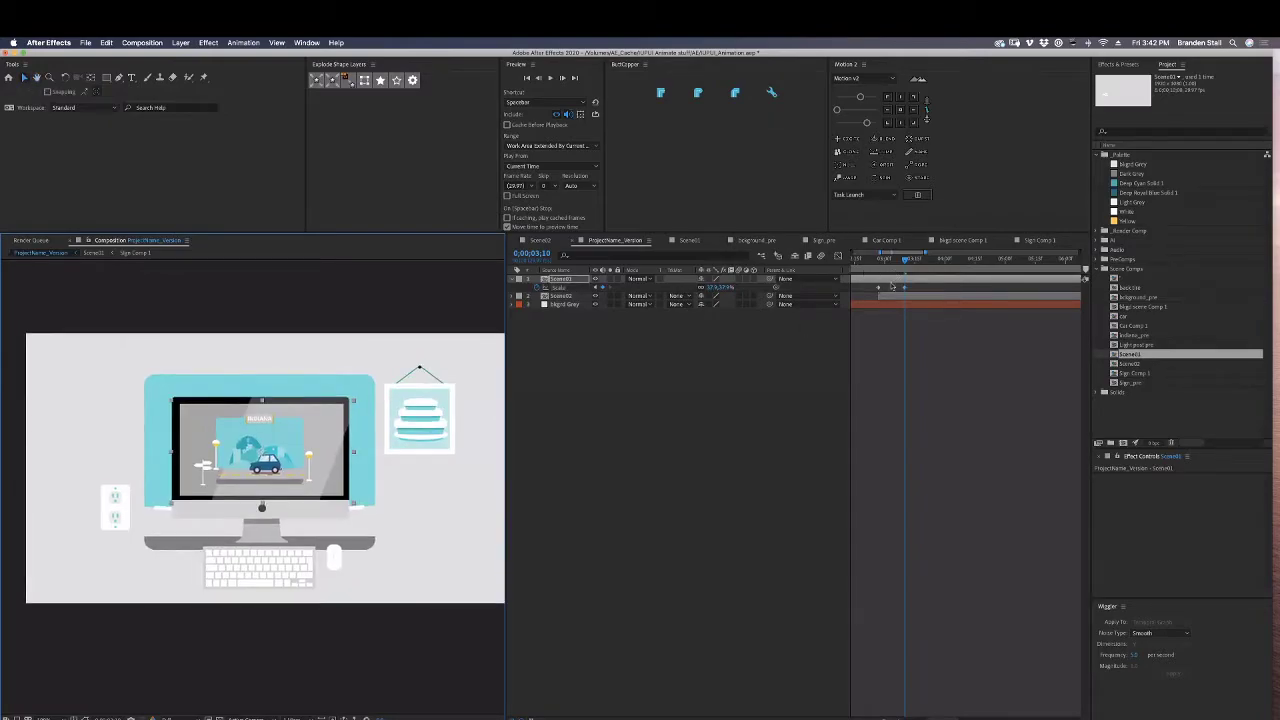
{"action": "mouse_move", "coordinate": [897, 262]}
{"action": "left_mouse_down"}
{"action": "mouse_move", "coordinate": [870, 262]}
{"action": "mouse_move", "coordinate": [904, 264]}
{"action": "left_mouse_up"}
{"action": "left_click", "coordinate": [900, 295]}
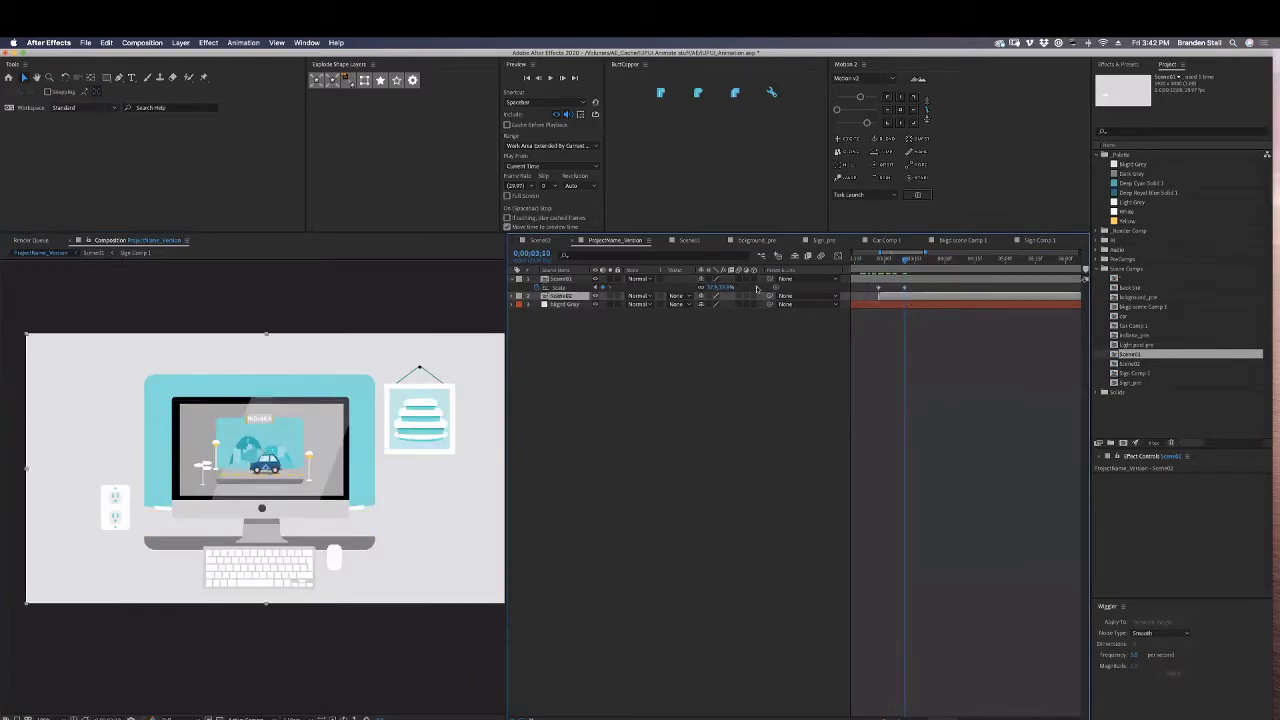
{"action": "left_click_drag", "start_coordinate": [769, 297], "coordinate": [810, 285]}
{"action": "left_click_drag", "start_coordinate": [903, 262], "coordinate": [878, 262]}
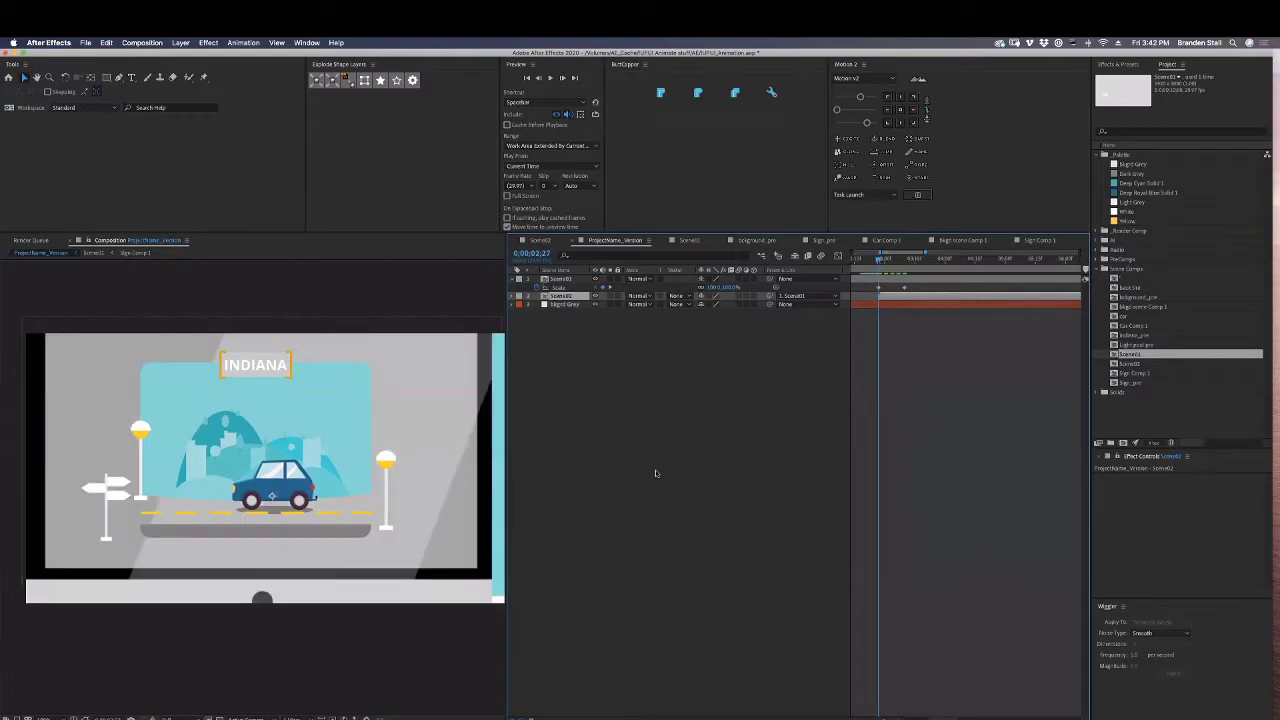
Open the Scene01 composition and add the Bkgrd Grey solid as its lowest layer, behind Scene Shapes.
{"action": "mouse_move", "coordinate": [333, 498]}
{"action": "left_mouse_down"}
{"action": "mouse_move", "coordinate": [347, 492]}
{"action": "mouse_move", "coordinate": [326, 522]}
{"action": "left_mouse_up"}
{"action": "key", "text": "."}
{"action": "left_click", "coordinate": [893, 277]}
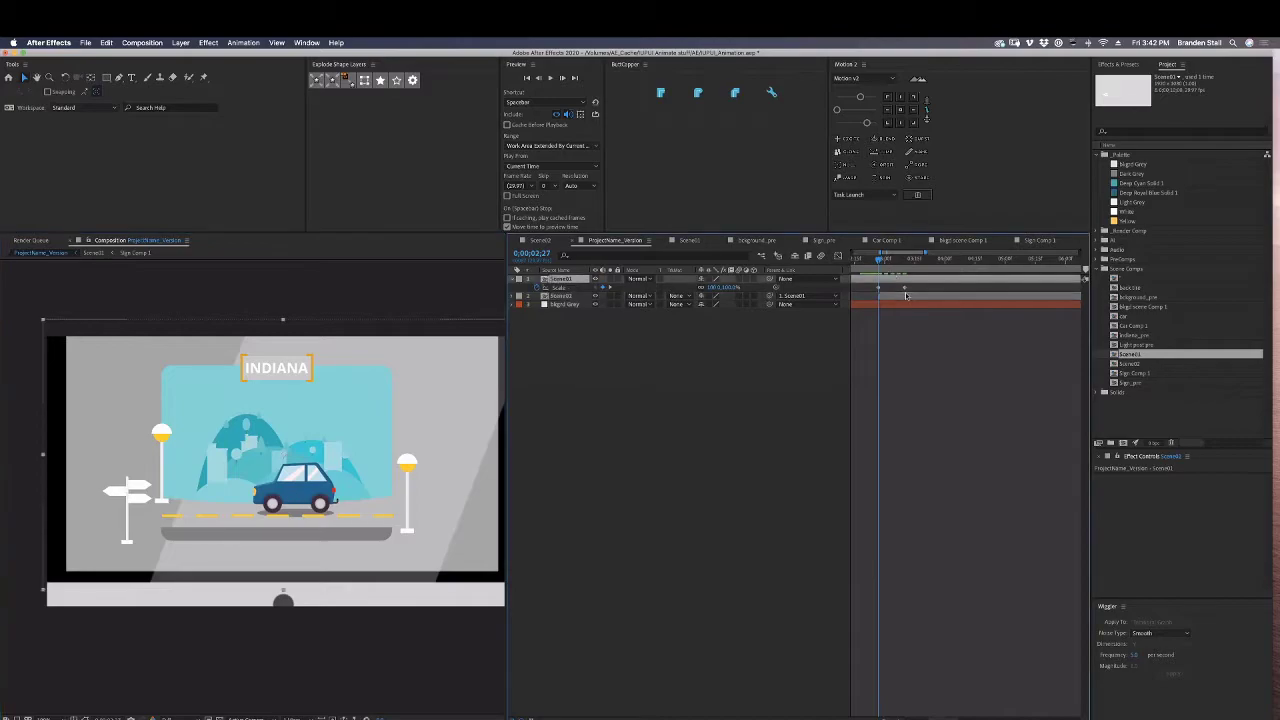
{"action": "double_click", "coordinate": [554, 280]}
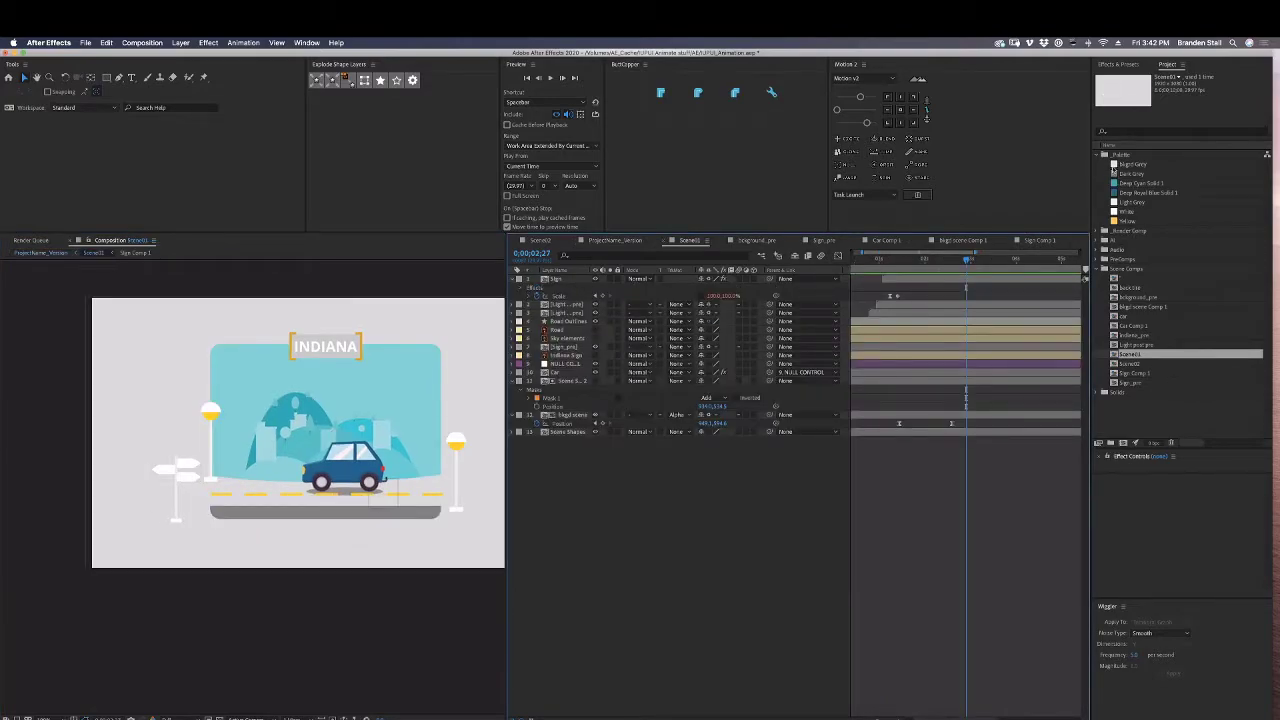
{"action": "left_click_drag", "start_coordinate": [1113, 165], "coordinate": [820, 530]}
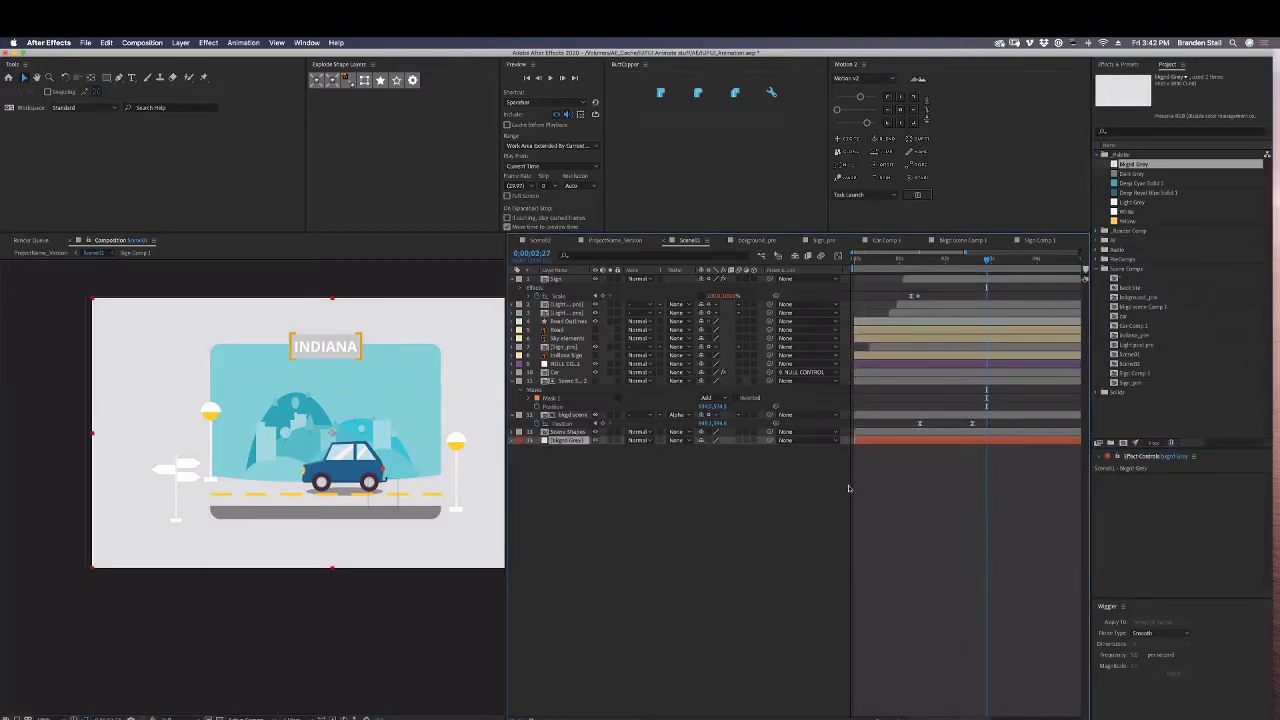
Return to ProjectName_Version, check the shrunken scene at 0;00;03;16, and widen the Composition panel to fit the full frame.
{"action": "left_click", "coordinate": [557, 241]}
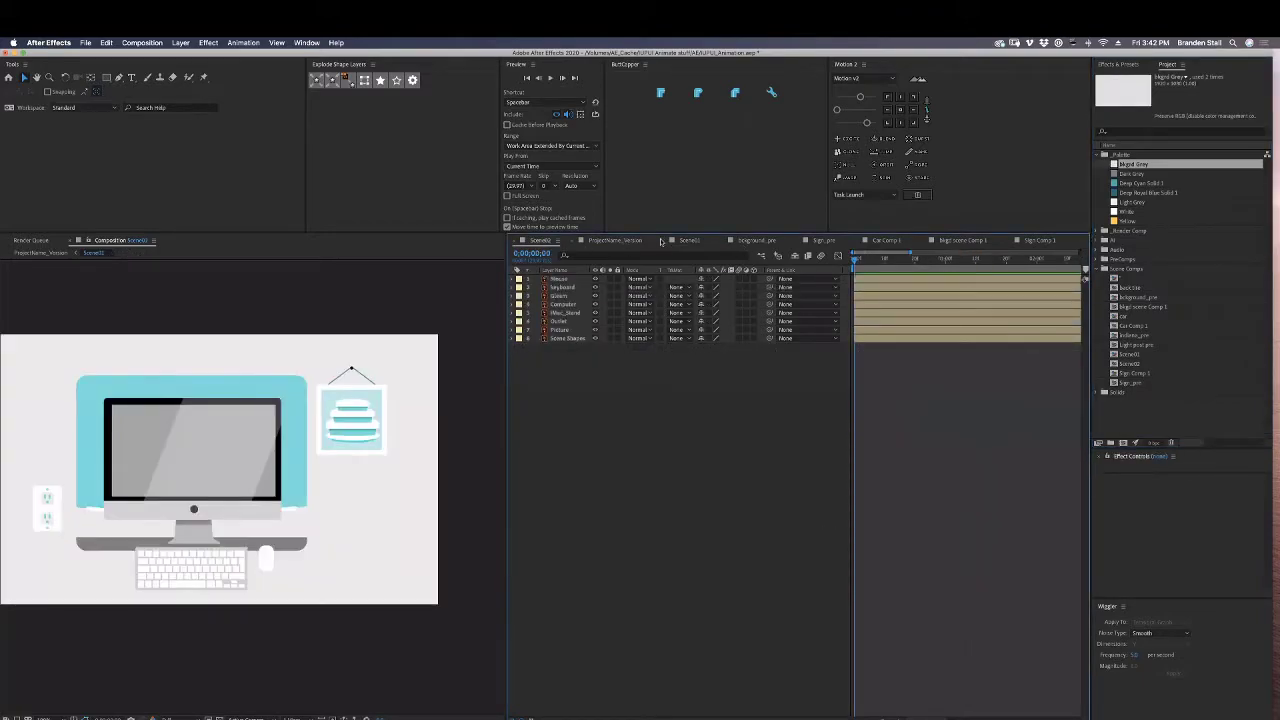
{"action": "left_click", "coordinate": [620, 241]}
{"action": "left_click_drag", "start_coordinate": [865, 259], "coordinate": [917, 280]}
{"action": "key", "text": "period"}
{"action": "left_click_drag", "start_coordinate": [274, 497], "coordinate": [228, 509]}
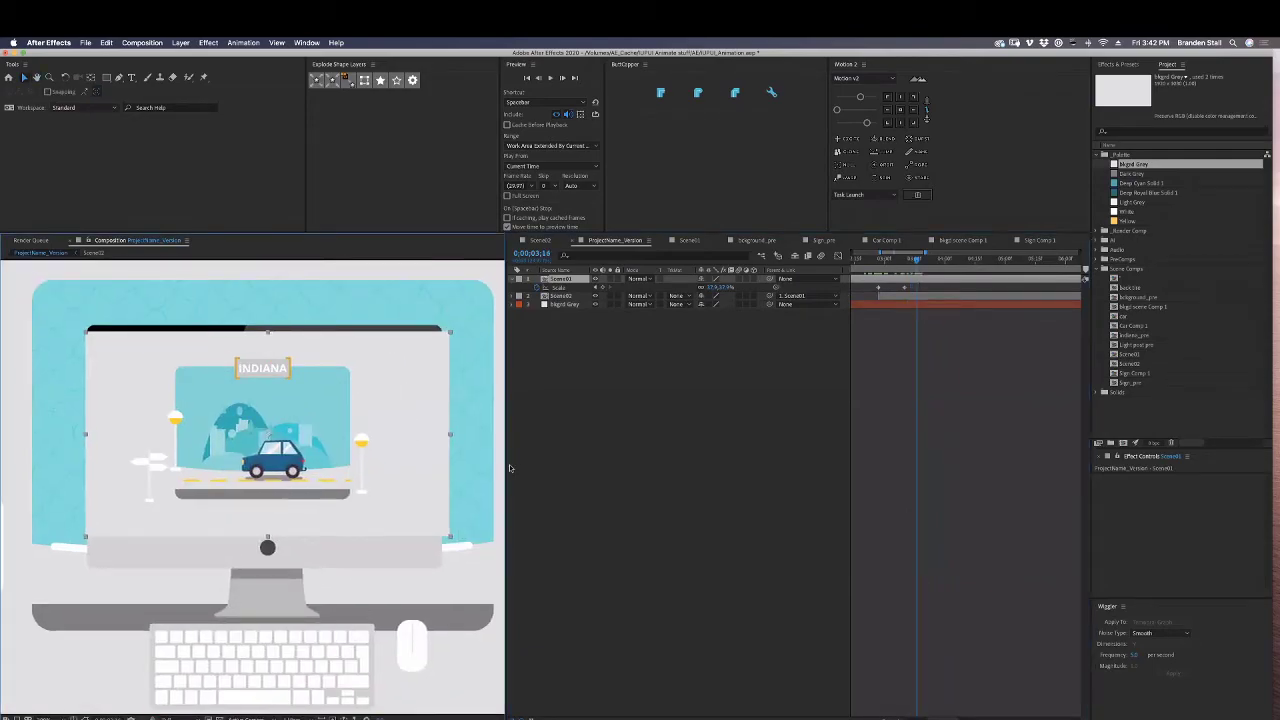
{"action": "left_click_drag", "start_coordinate": [510, 468], "coordinate": [605, 381]}
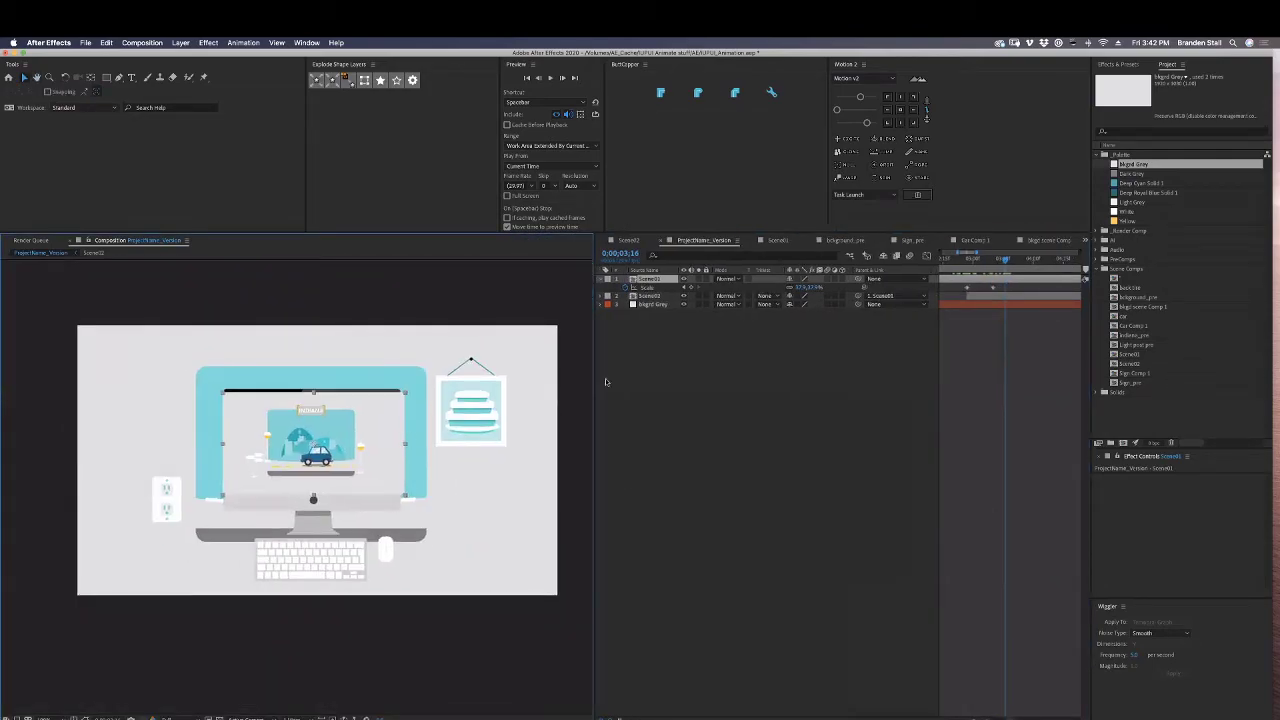
Scrub between 0;00;02;27 and 0;00;03;13 to examine how Scene01 fits the computer monitor through the zoom-out.
{"action": "left_click_drag", "start_coordinate": [1001, 263], "coordinate": [958, 268]}
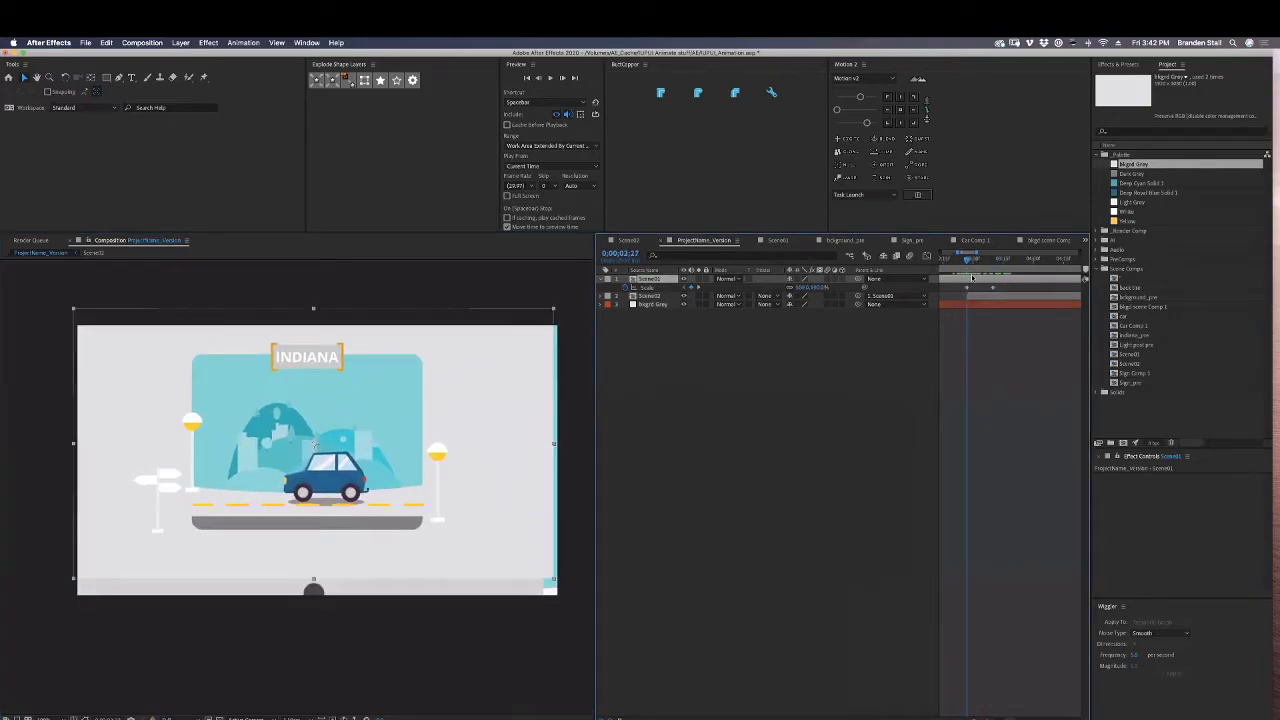
{"action": "left_click_drag", "start_coordinate": [369, 463], "coordinate": [377, 473]}
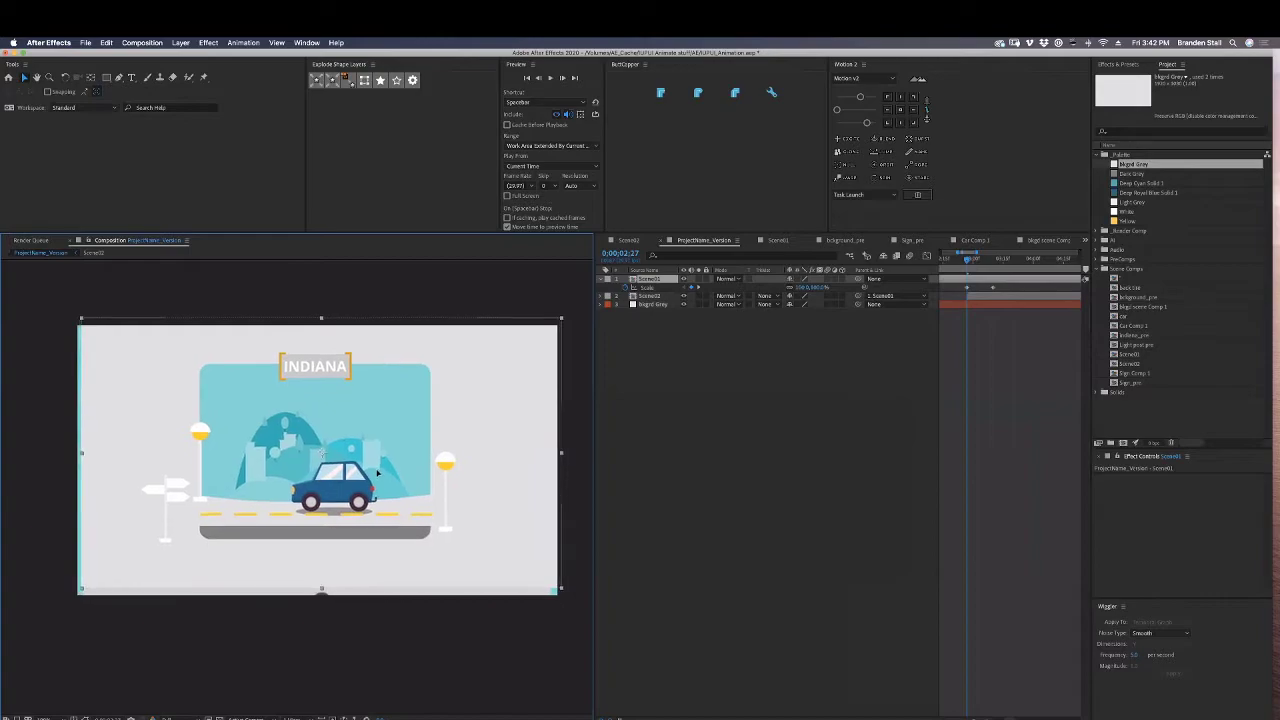
{"action": "left_click_drag", "start_coordinate": [973, 262], "coordinate": [990, 265]}
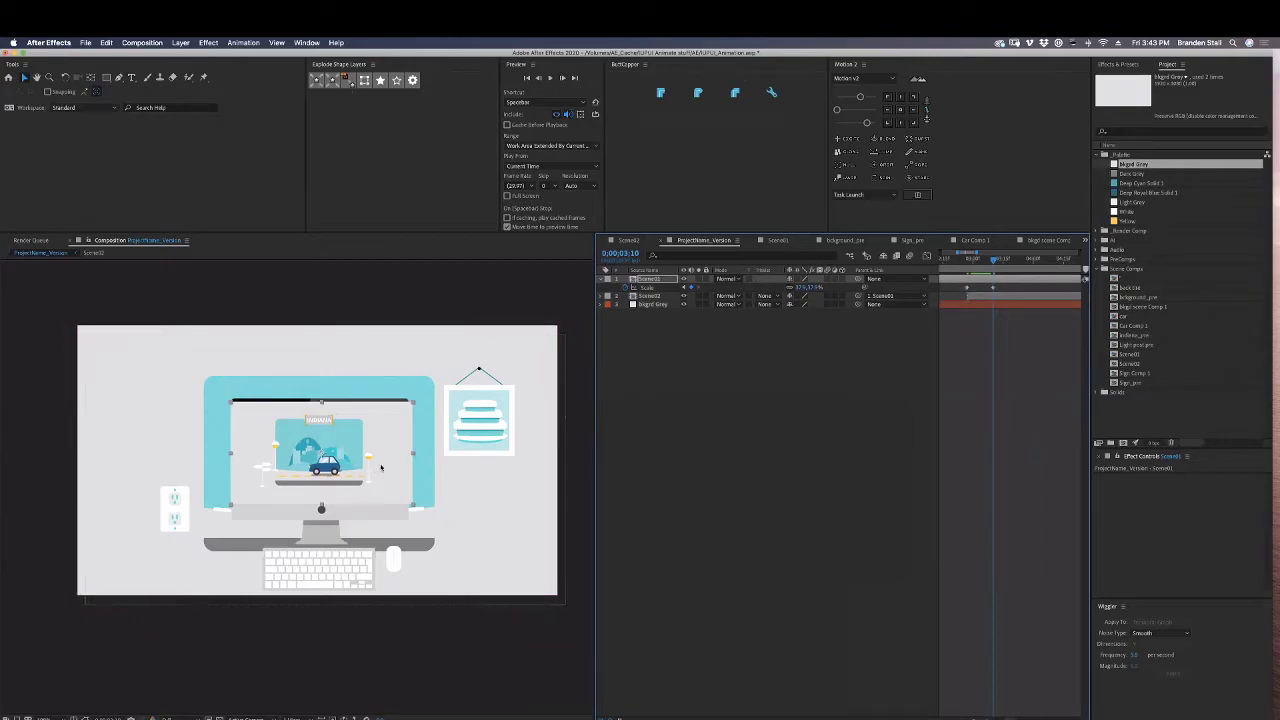
{"action": "key", "text": "period"}
{"action": "left_click_drag", "start_coordinate": [367, 464], "coordinate": [361, 453]}
{"action": "mouse_move", "coordinate": [992, 261]}
{"action": "left_mouse_down"}
{"action": "mouse_move", "coordinate": [966, 262]}
{"action": "mouse_move", "coordinate": [1000, 263]}
{"action": "left_mouse_up"}
{"action": "key", "text": "comma"}
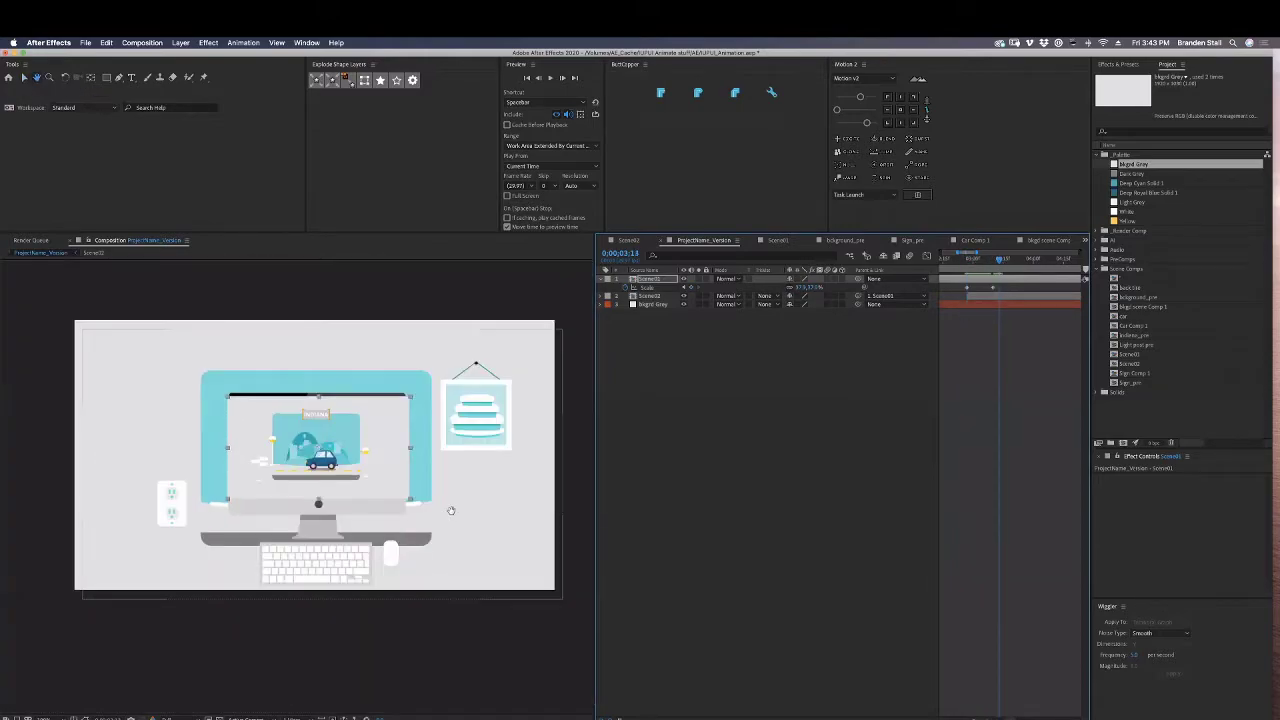
{"action": "left_click_drag", "start_coordinate": [453, 509], "coordinate": [438, 516]}
Ease Scene01's final and first Scale keyframes with Motion 2, previewing the zoom-out between changes.
{"action": "left_click", "coordinate": [872, 382]}
{"action": "mouse_move", "coordinate": [999, 261]}
{"action": "left_mouse_down"}
{"action": "mouse_move", "coordinate": [967, 262]}
{"action": "mouse_move", "coordinate": [993, 263]}
{"action": "mouse_move", "coordinate": [983, 286]}
{"action": "mouse_move", "coordinate": [961, 284]}
{"action": "mouse_move", "coordinate": [980, 268]}
{"action": "left_mouse_up"}
{"action": "left_click", "coordinate": [990, 297]}
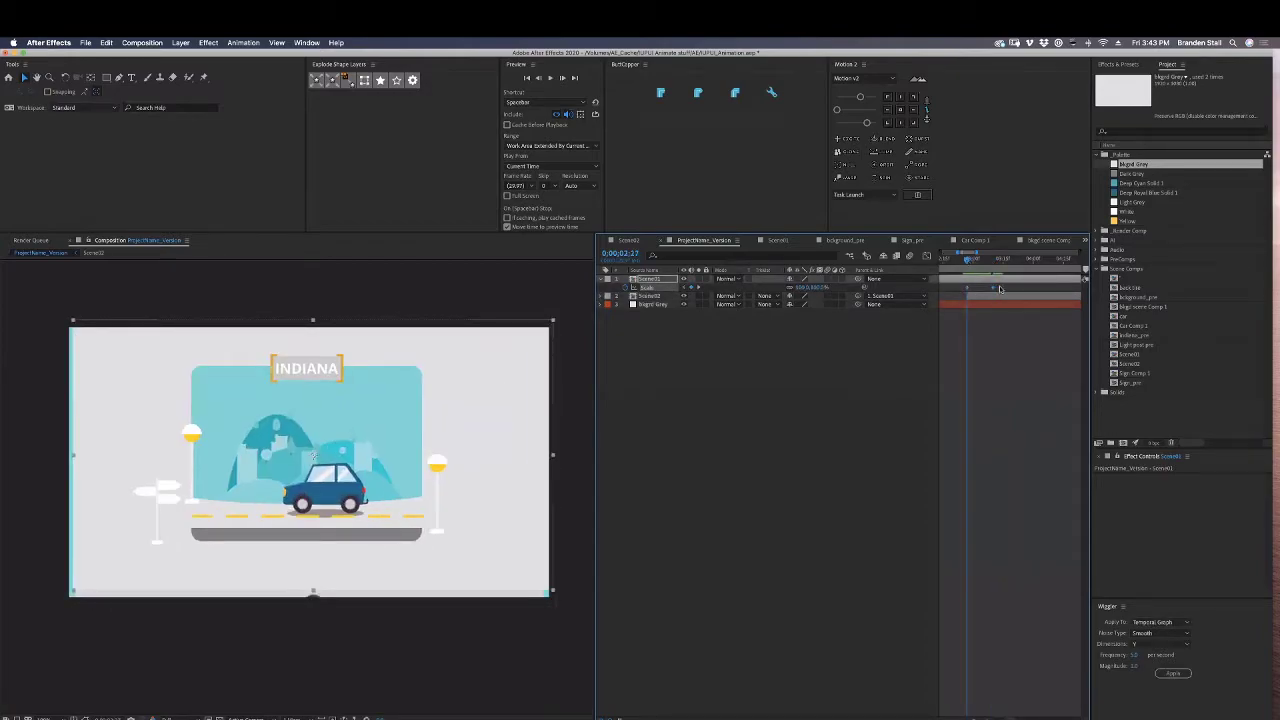
{"action": "key", "text": "space"}
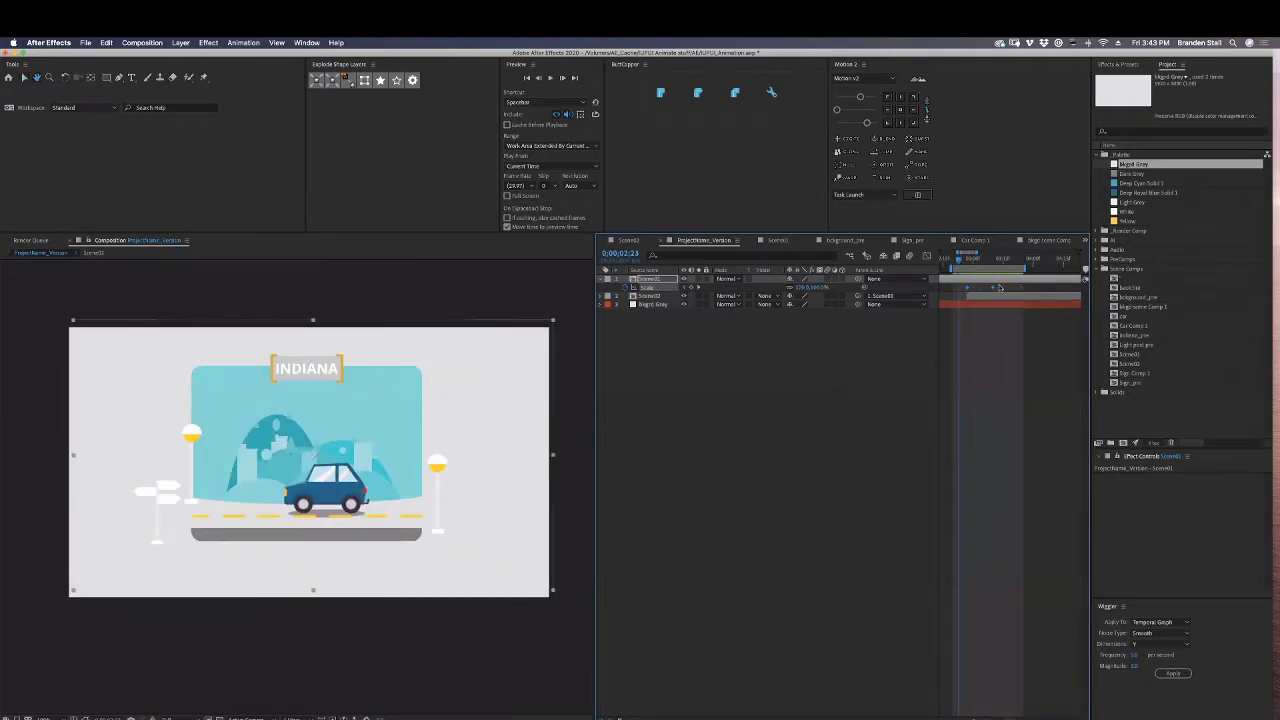
{"action": "left_click", "coordinate": [993, 283]}
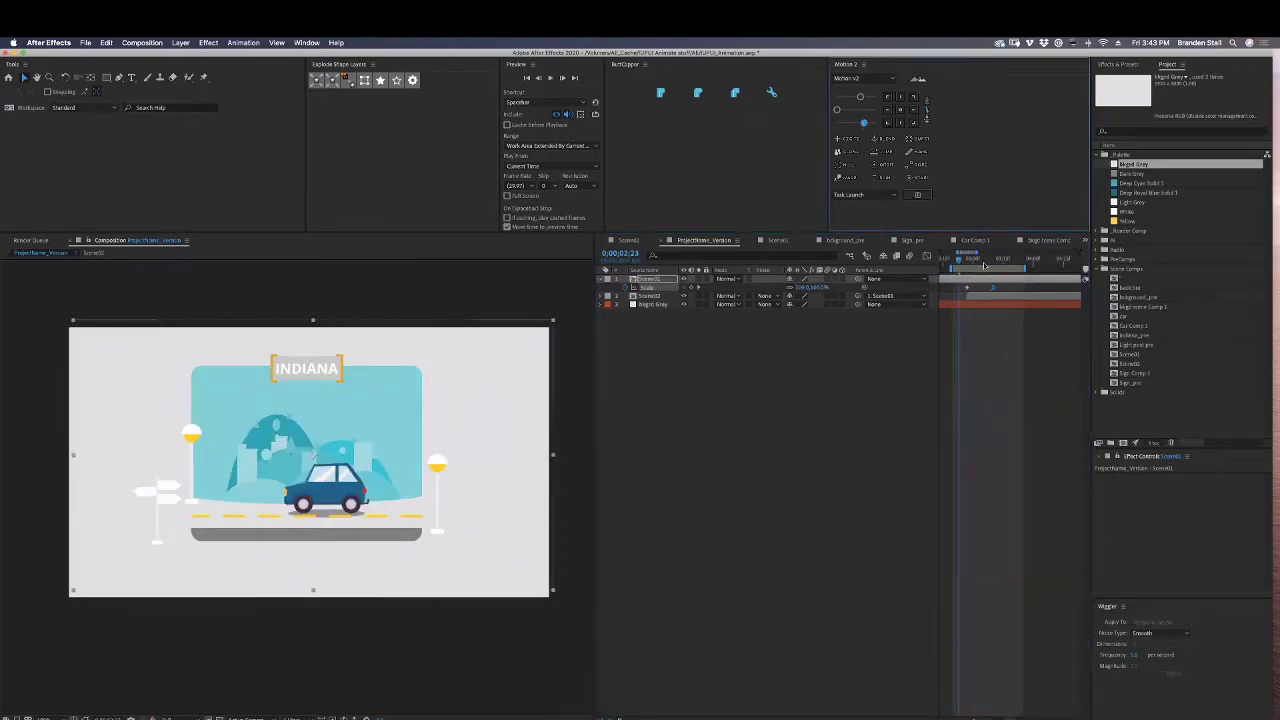
{"action": "left_click", "coordinate": [960, 261]}
{"action": "key", "text": "space"}
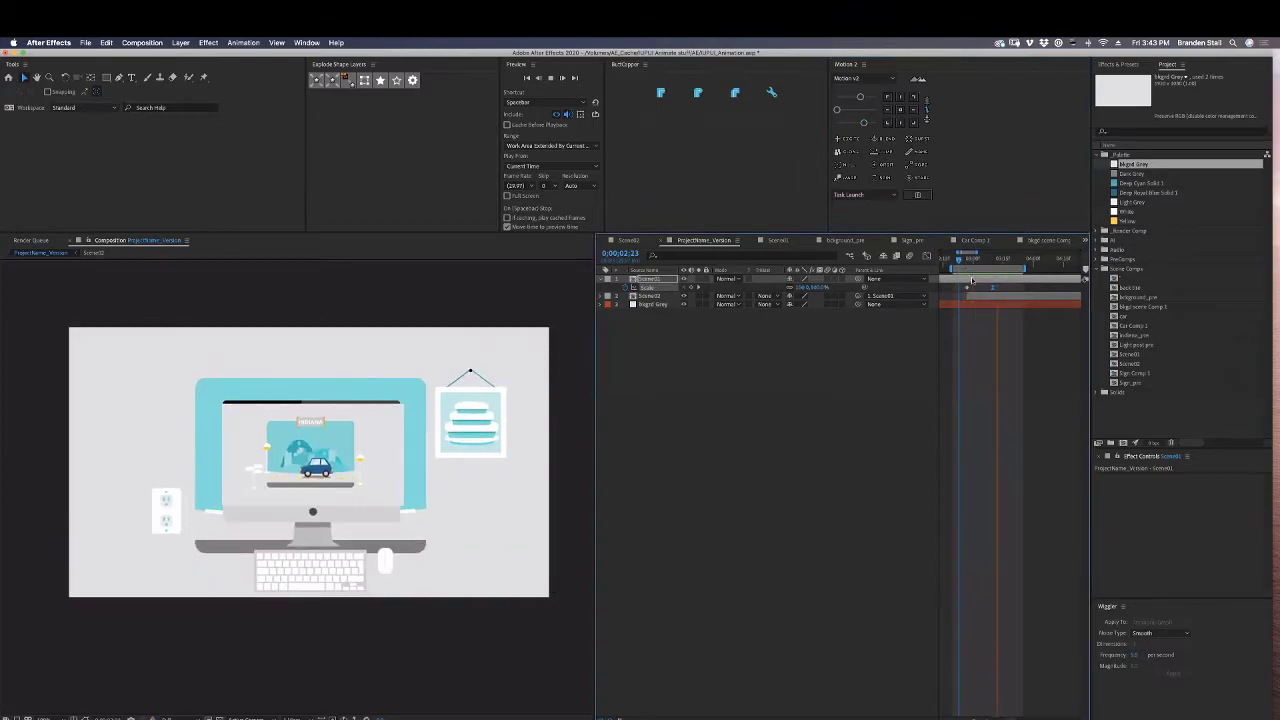
{"action": "key", "text": "space"}
{"action": "left_click_drag", "start_coordinate": [975, 285], "coordinate": [954, 292]}
{"action": "left_click", "coordinate": [860, 97]}
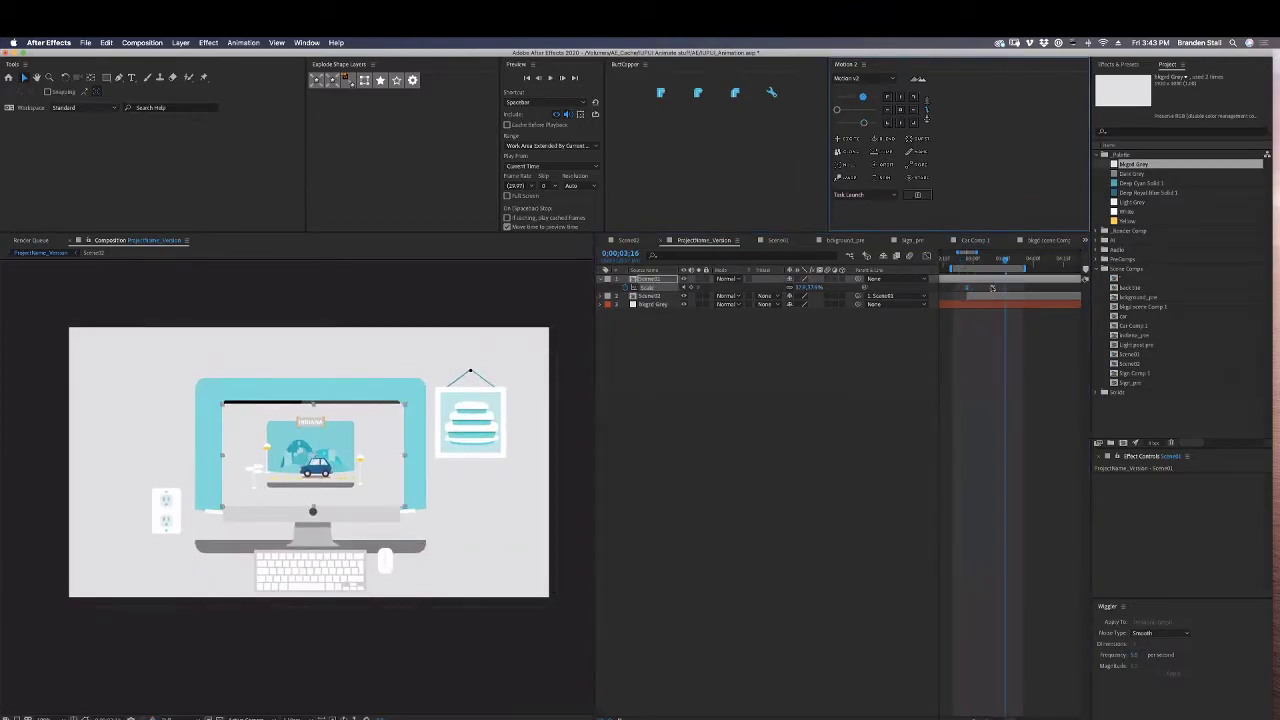
Move Scene01's final Scale keyframe later to about 4 seconds, extend the work area past it, and preview the slower zoom-out.
{"action": "left_click", "coordinate": [992, 288]}
{"action": "key", "text": "space"}
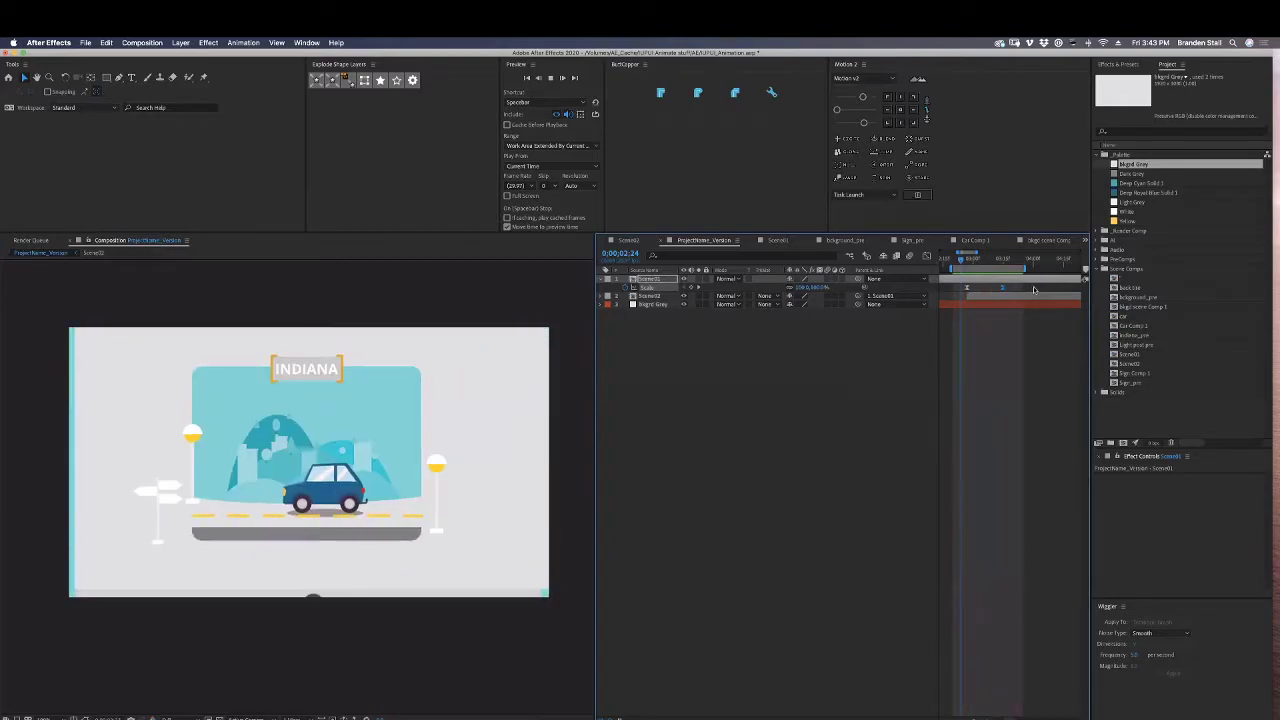
{"action": "key", "text": "space"}
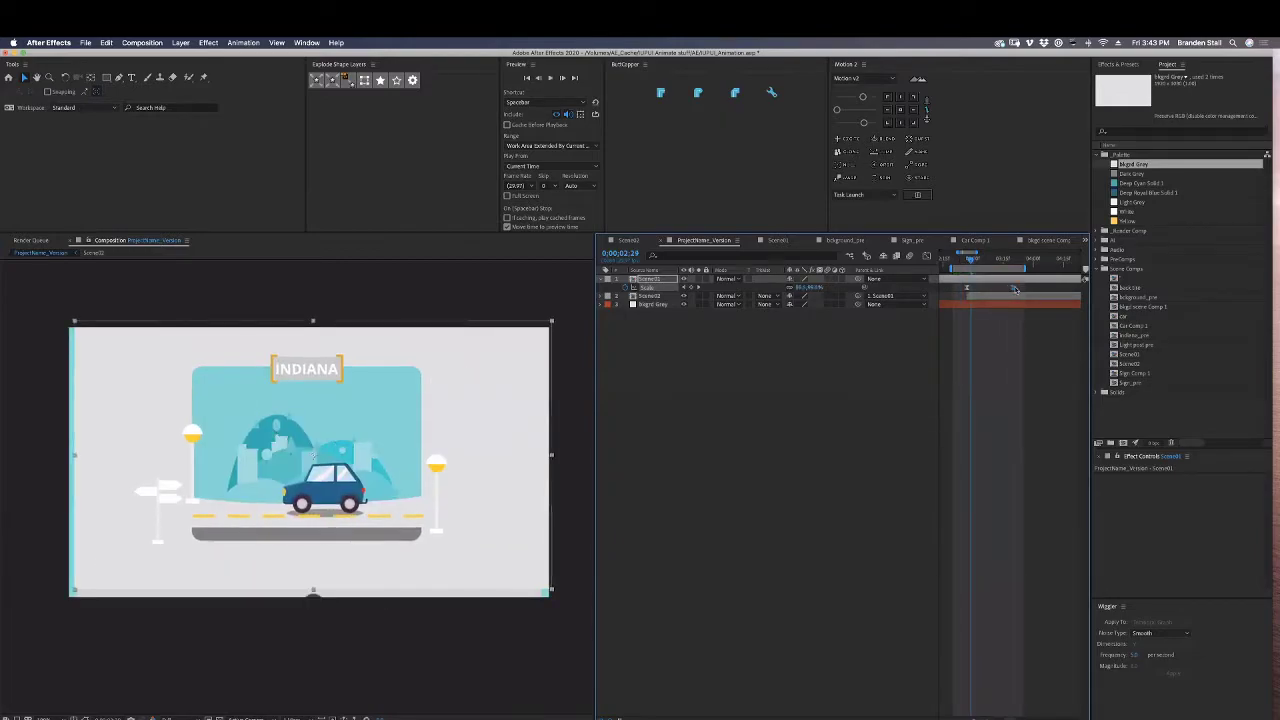
{"action": "left_click_drag", "start_coordinate": [1014, 288], "coordinate": [1046, 269]}
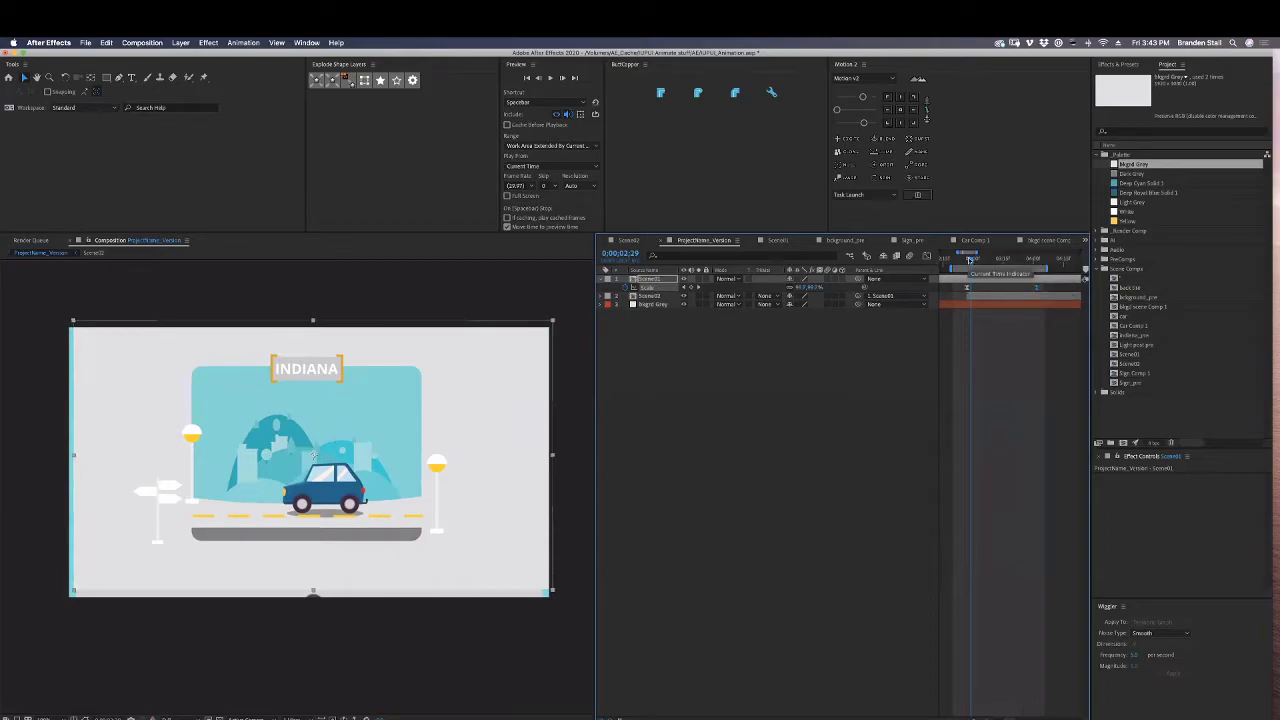
{"action": "key", "text": "space"}
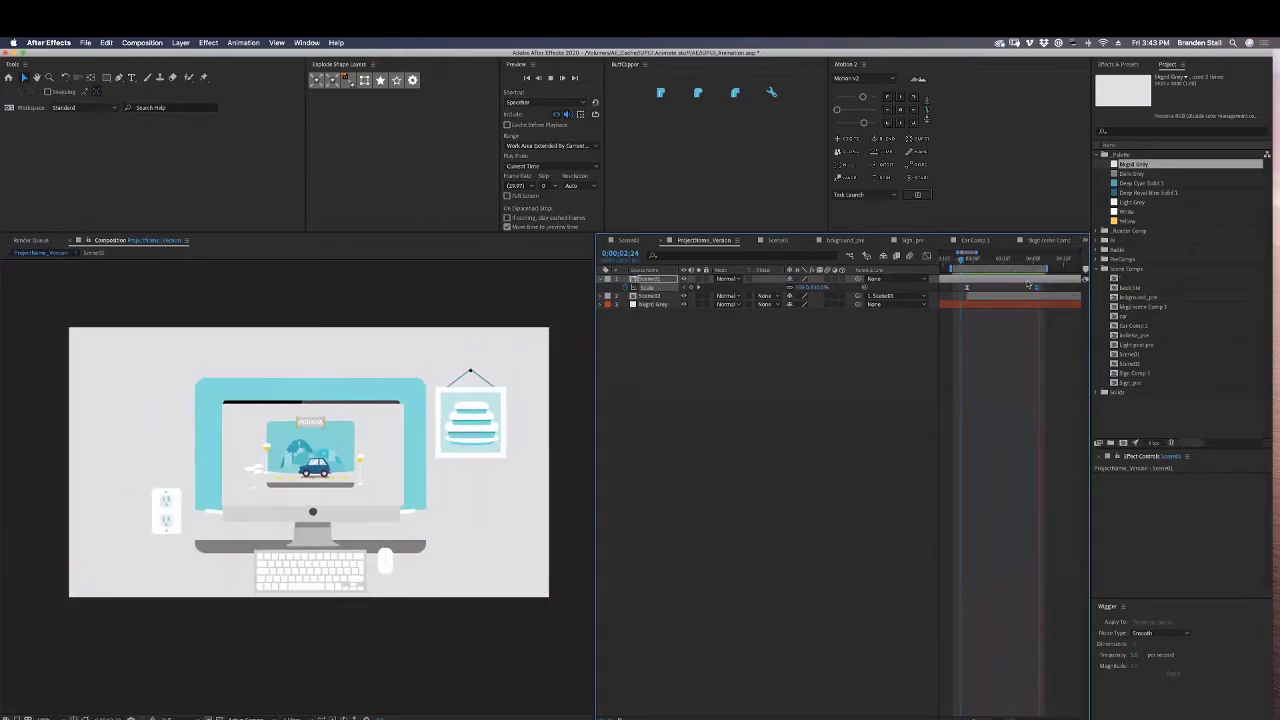
Add a Bkgrd Grey layer between Scene01 and Scene02, starting at 0;00;02;27 and parented to Scene01, and check the transition.
{"action": "left_click", "coordinate": [963, 260]}
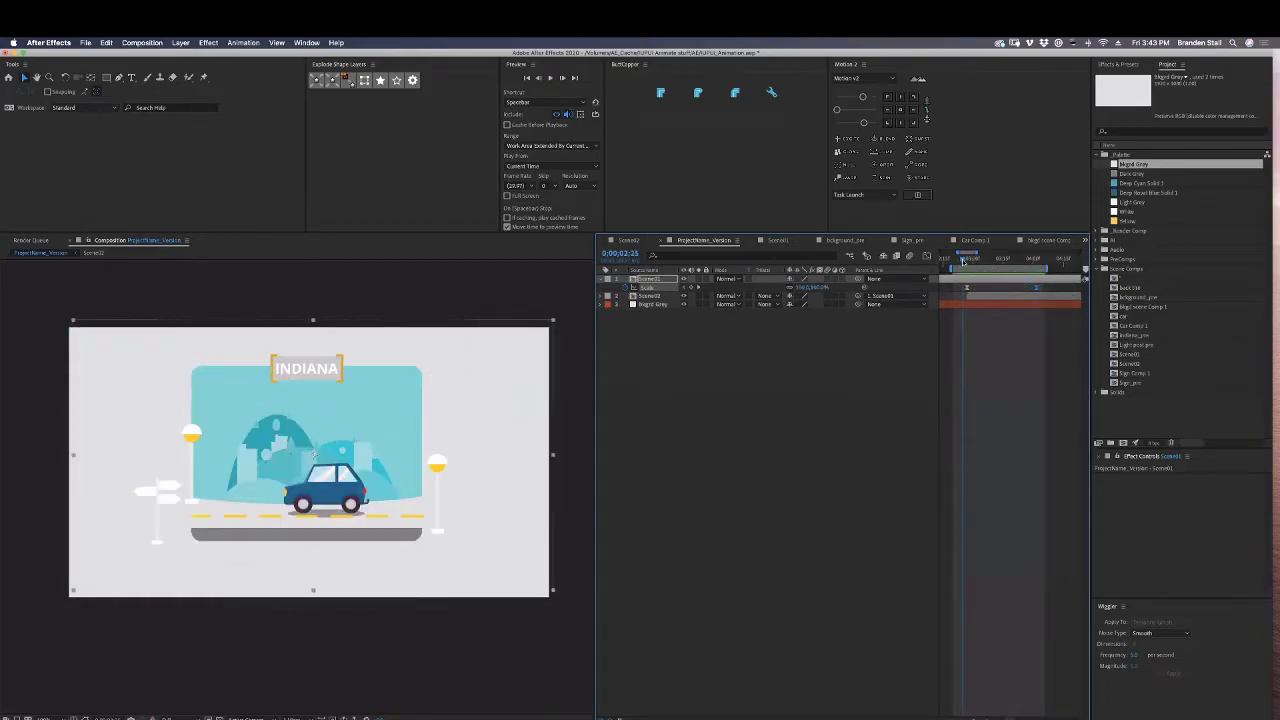
{"action": "left_click_drag", "start_coordinate": [963, 260], "coordinate": [967, 262]}
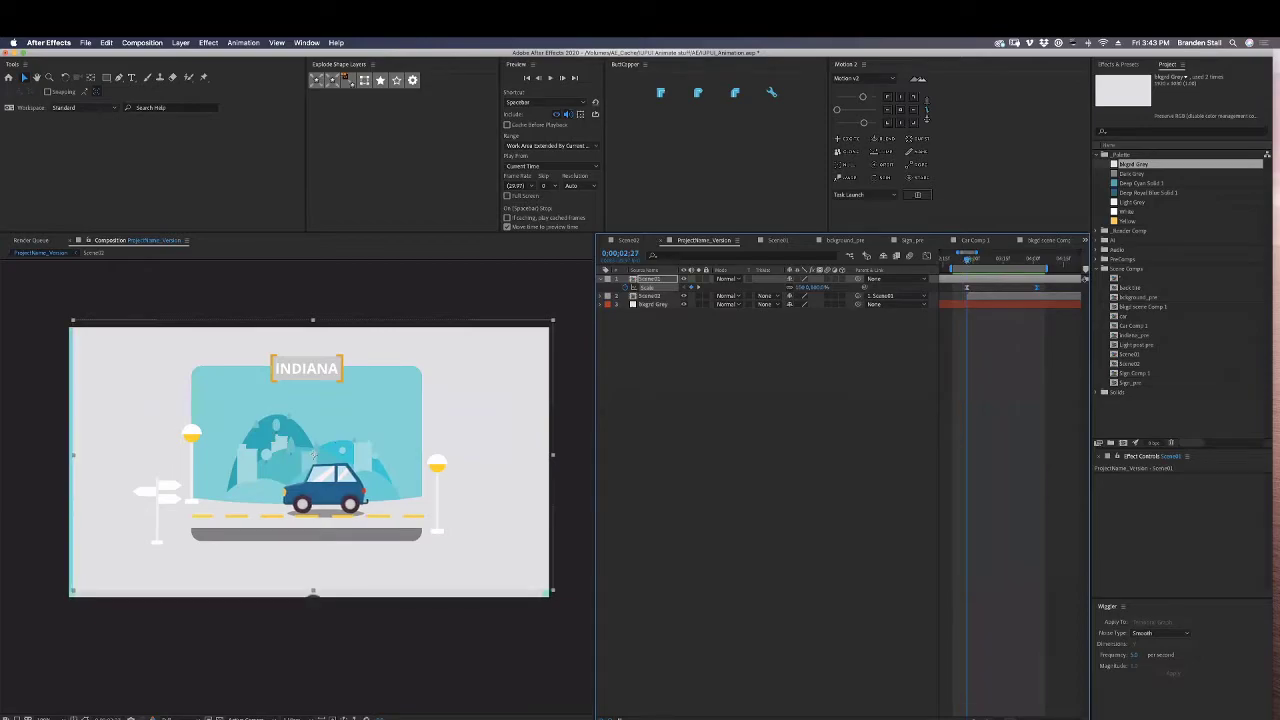
{"action": "left_click", "coordinate": [980, 299]}
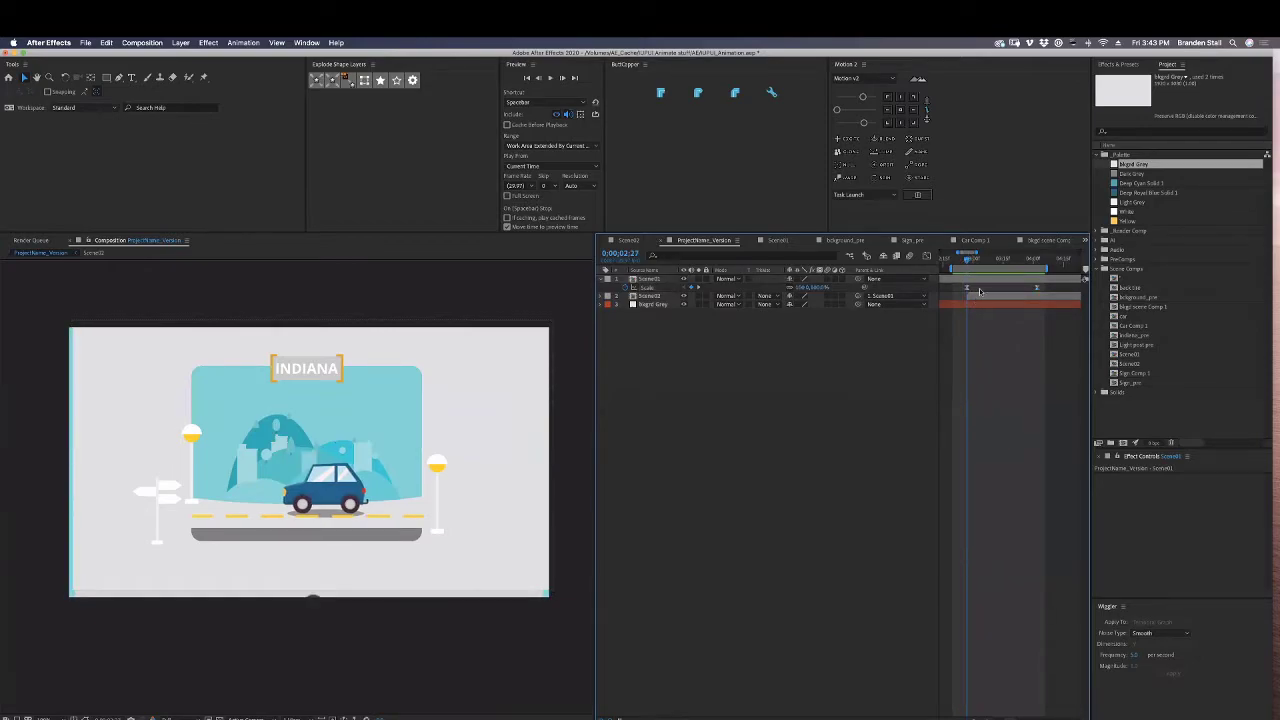
{"action": "left_click", "coordinate": [975, 305]}
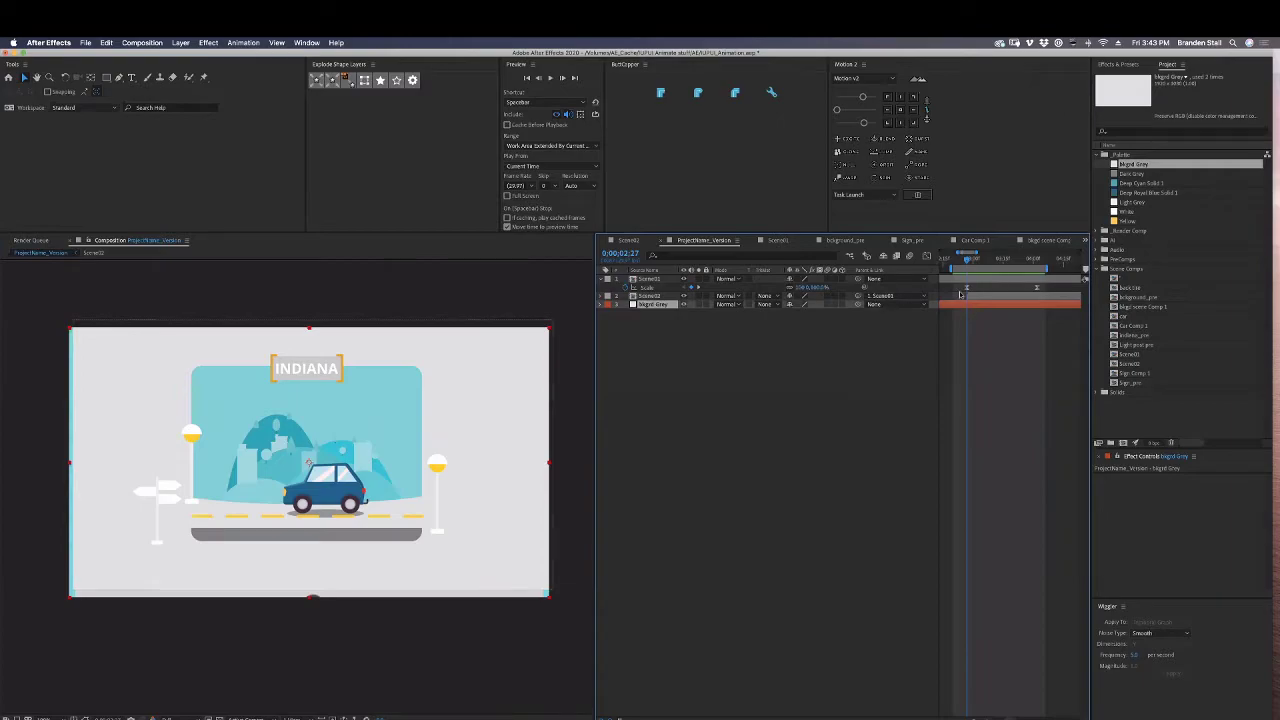
{"action": "left_click", "coordinate": [838, 345]}
{"action": "left_click_drag", "start_coordinate": [1120, 165], "coordinate": [977, 296]}
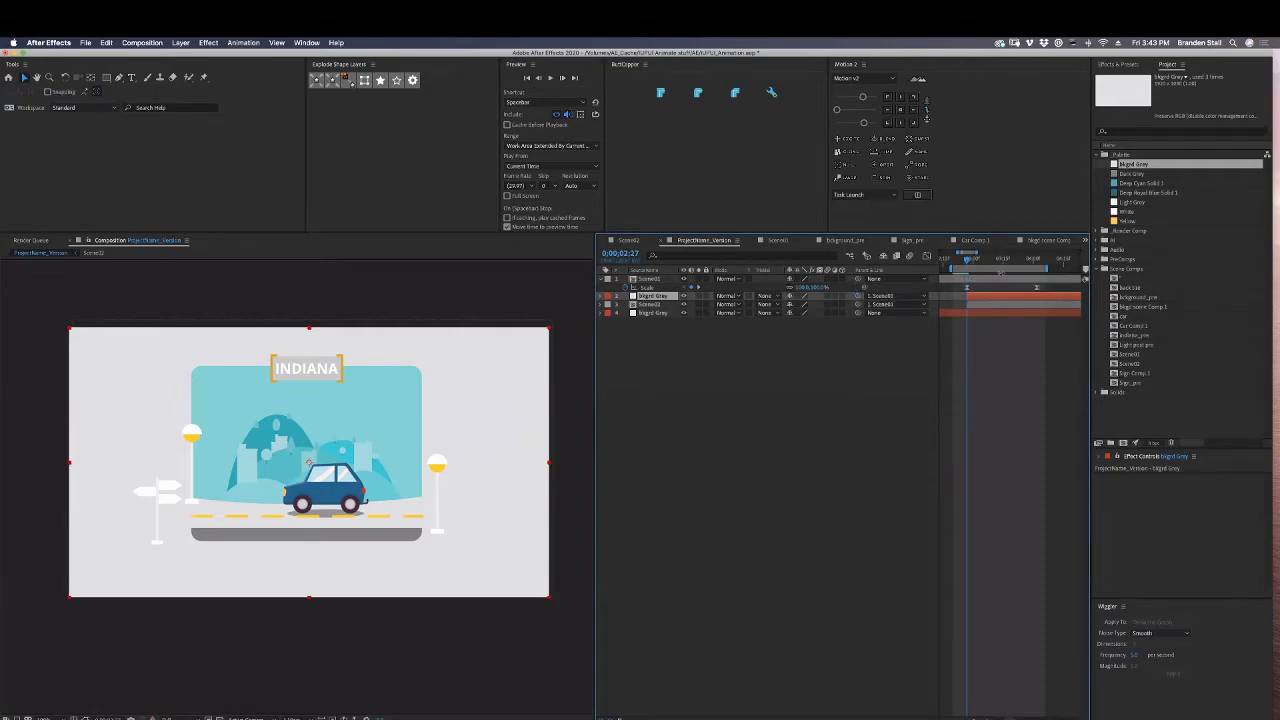
{"action": "mouse_move", "coordinate": [972, 267]}
{"action": "left_mouse_down"}
{"action": "mouse_move", "coordinate": [1031, 262]}
{"action": "mouse_move", "coordinate": [965, 264]}
{"action": "left_mouse_up"}
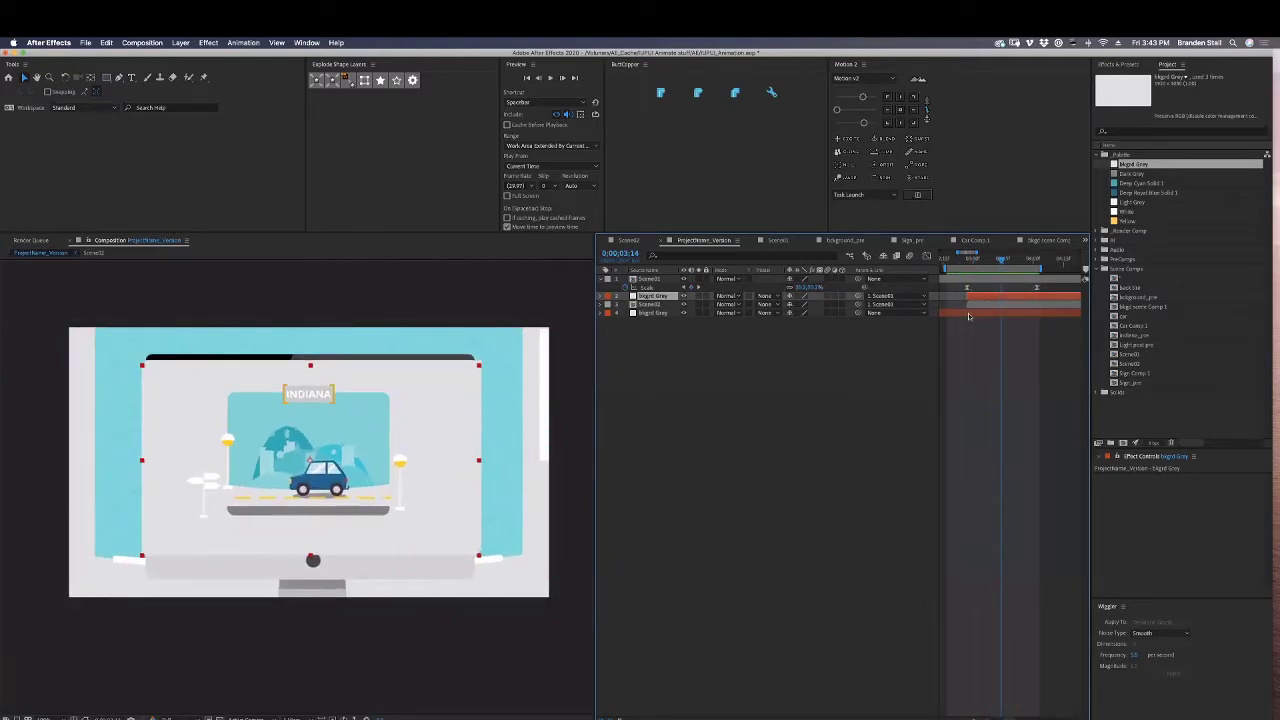
Keyframe the upper Bkgrd Grey layer's Scale from 0;00;02;27, shrinking it inside the monitor at 0;00;03;16, and trim its end there.
{"action": "key", "text": "s"}
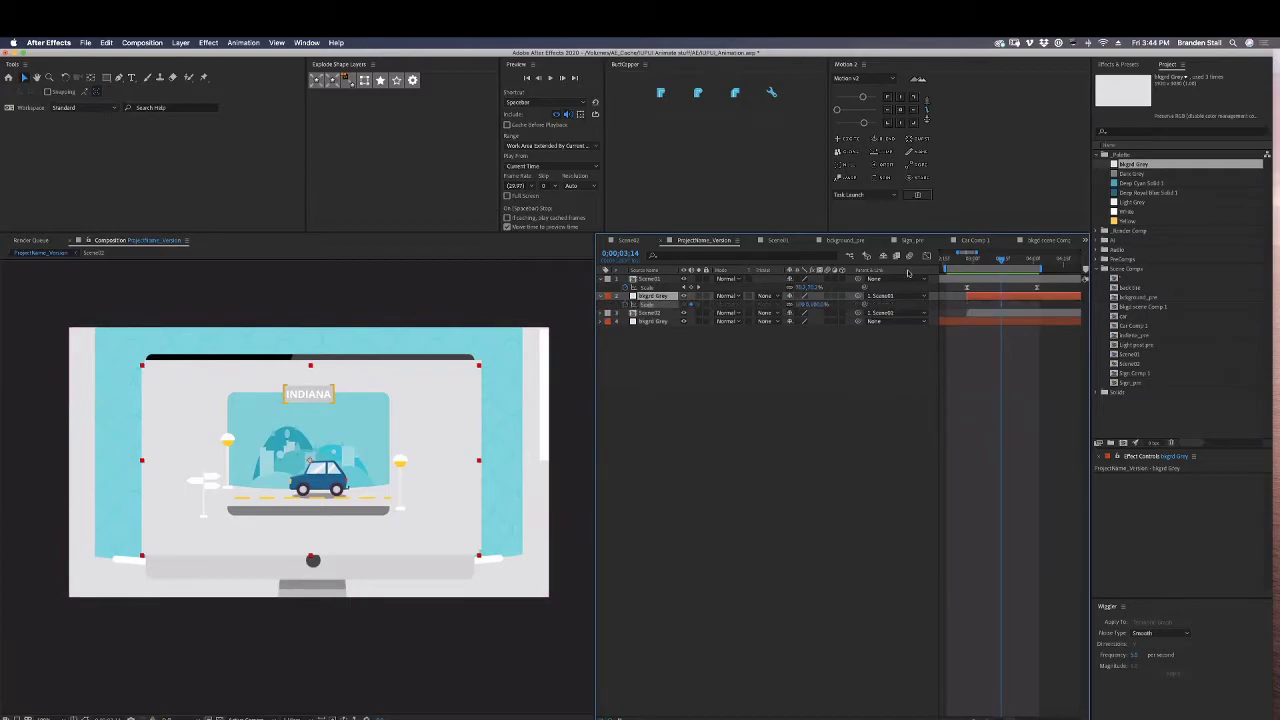
{"action": "left_click", "coordinate": [968, 260]}
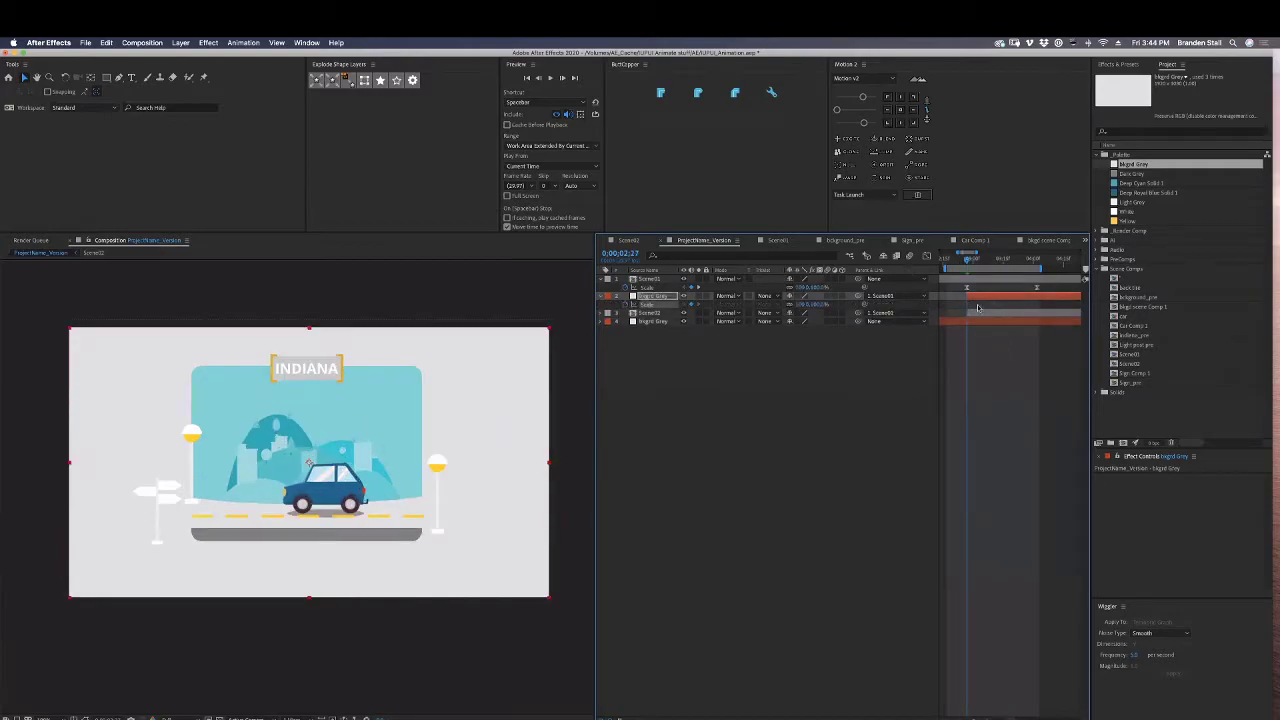
{"action": "key", "text": "space"}
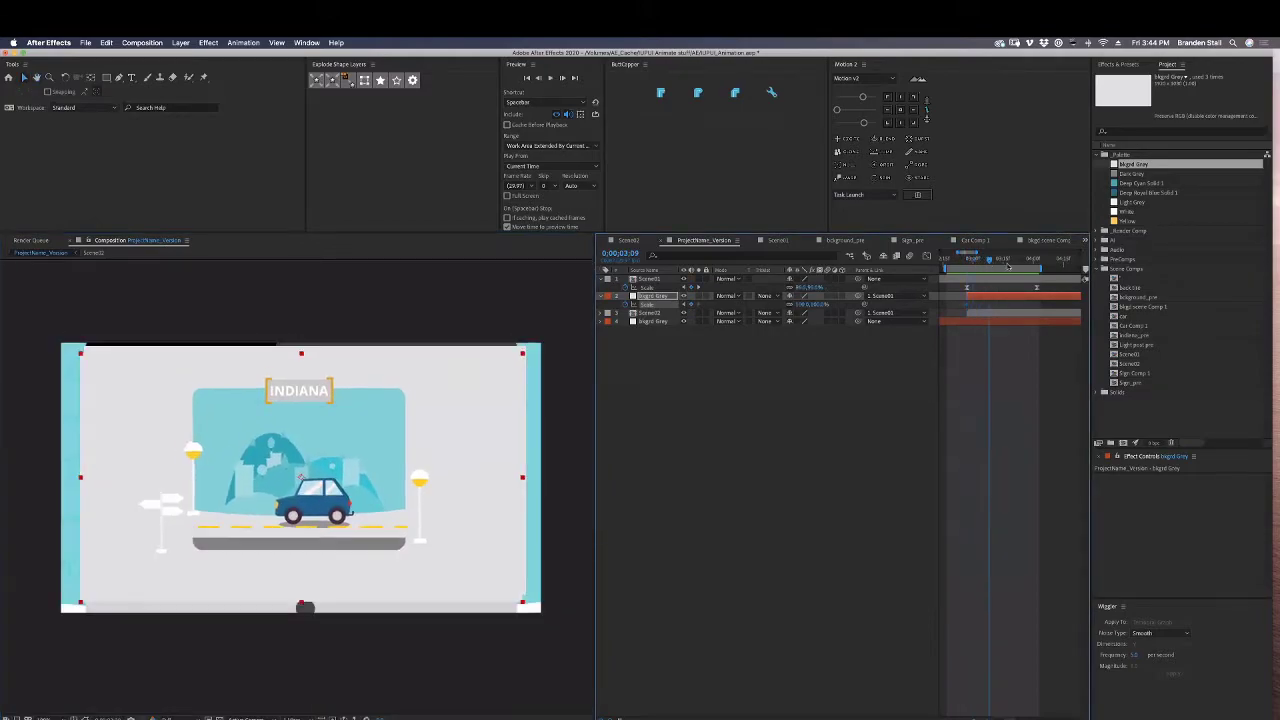
{"action": "left_click_drag", "start_coordinate": [442, 398], "coordinate": [402, 419]}
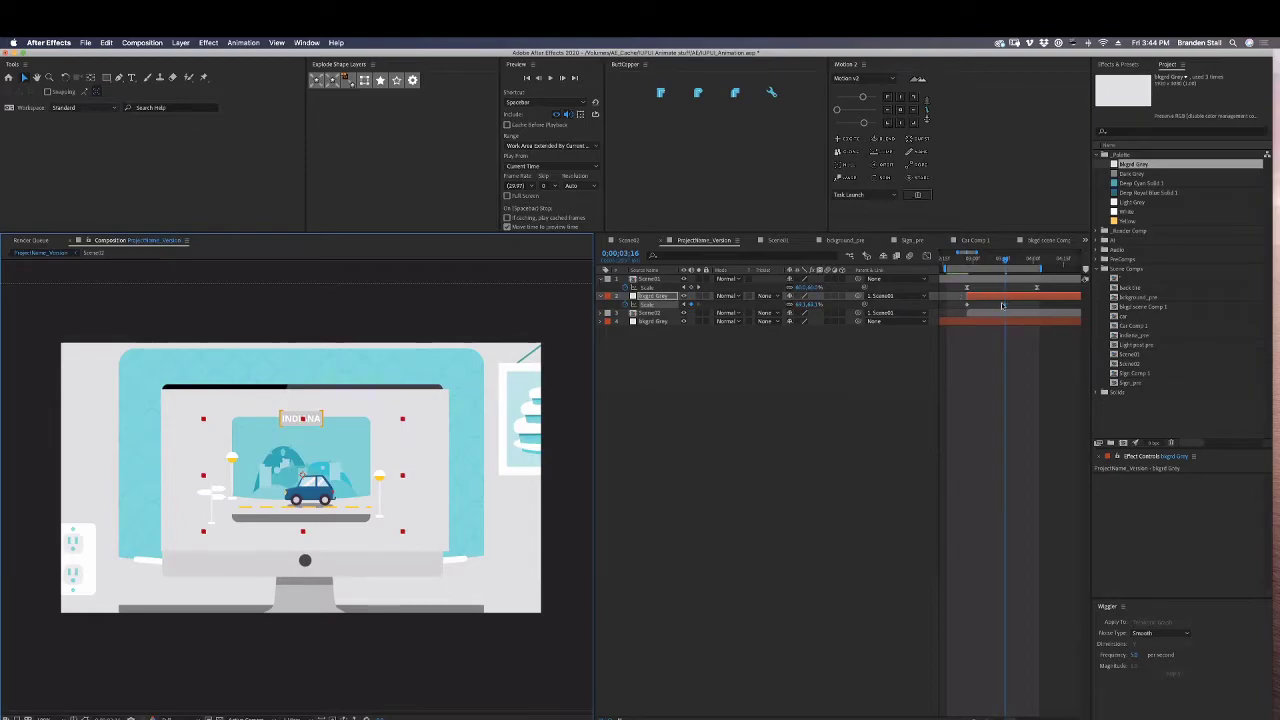
{"action": "key", "text": "alt+]"}
{"action": "left_click", "coordinate": [890, 350]}
Ease the upper Bkgrd Grey layer's first Scale keyframe with Motion 2 and preview the transition.
{"action": "mouse_move", "coordinate": [1004, 260]}
{"action": "left_mouse_down"}
{"action": "mouse_move", "coordinate": [961, 262]}
{"action": "mouse_move", "coordinate": [963, 300]}
{"action": "left_mouse_up"}
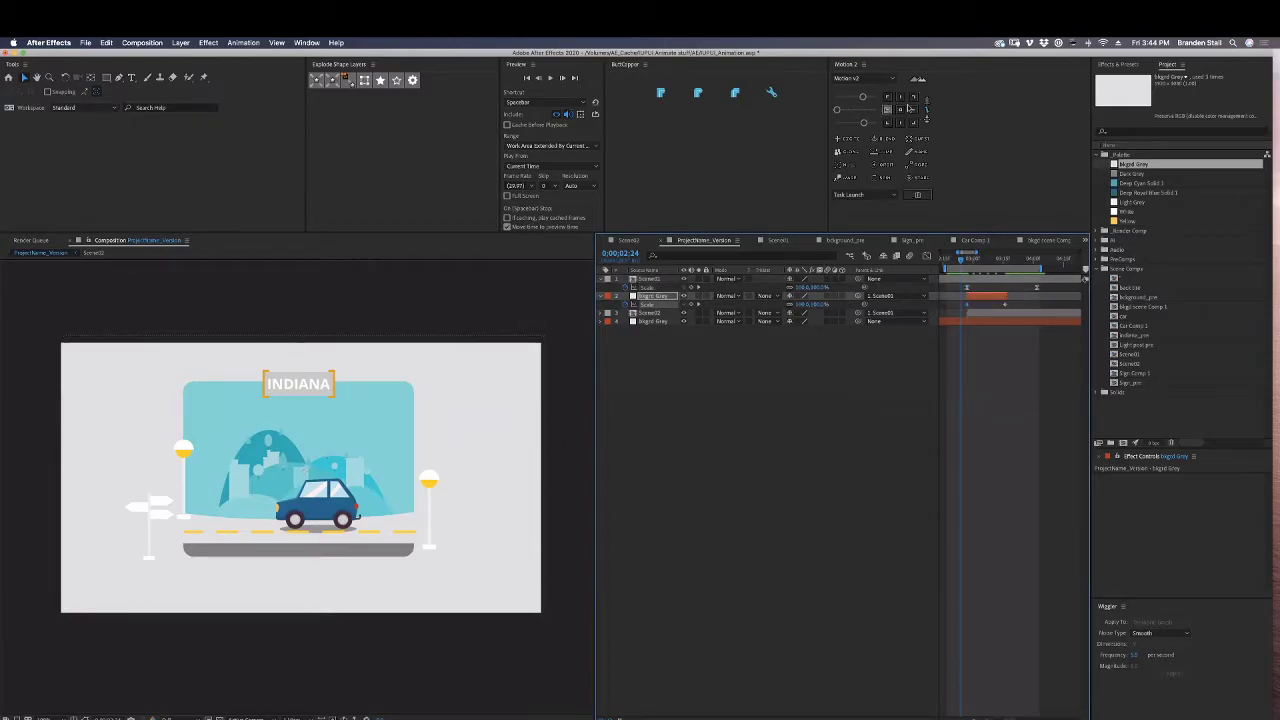
{"action": "left_click", "coordinate": [926, 106]}
{"action": "left_click", "coordinate": [1003, 412]}
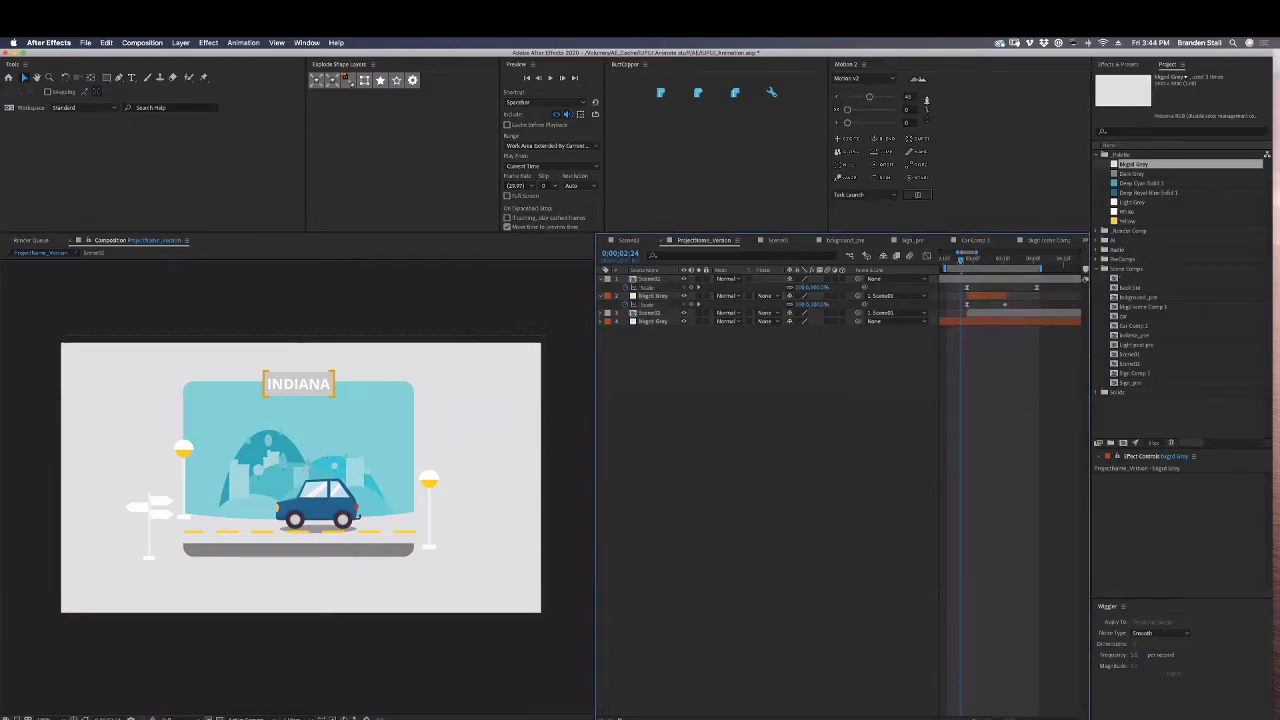
{"action": "left_click_drag", "start_coordinate": [973, 284], "coordinate": [961, 308]}
{"action": "left_click", "coordinate": [839, 97]}
{"action": "left_click", "coordinate": [966, 357]}
{"action": "left_click", "coordinate": [955, 262]}
{"action": "key", "text": "space"}
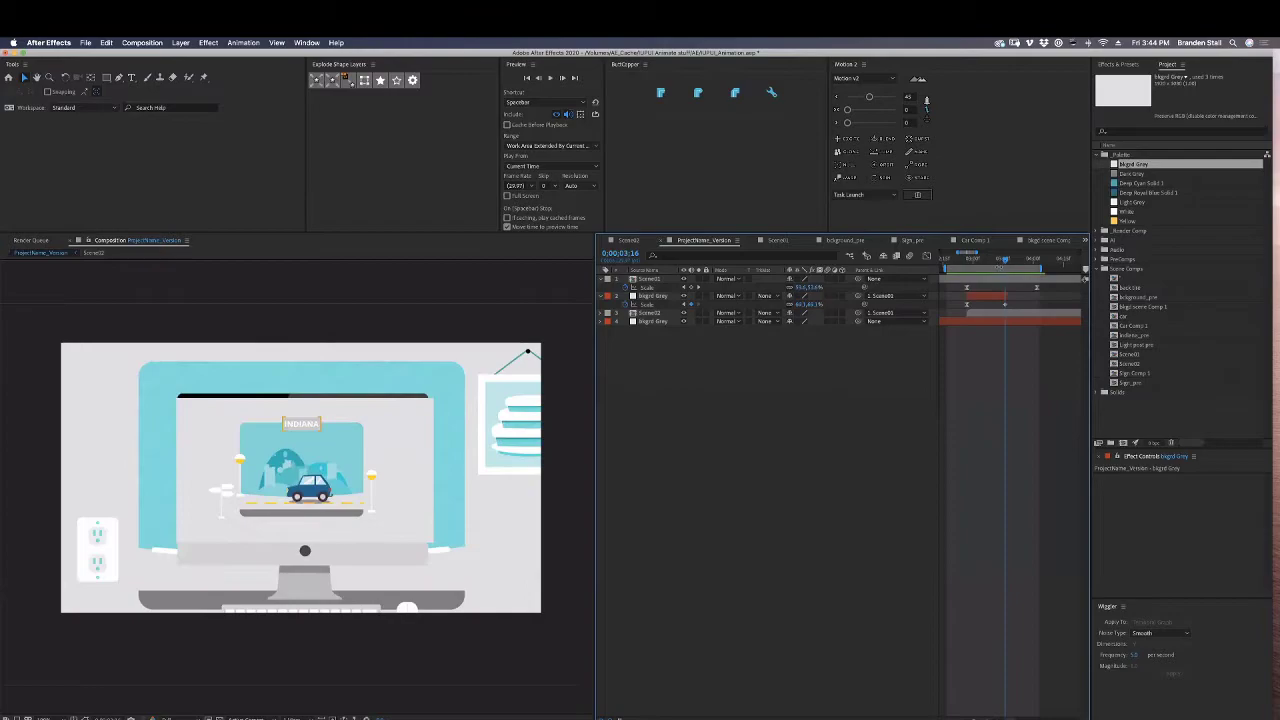
Open the Scene02 composition, fit its artwork in the viewer, and select the Scene Shapes layer.
{"action": "double_click", "coordinate": [1008, 313]}
{"action": "scroll", "coordinate": [381, 477], "scroll_direction": "up", "scroll_amount": 1}
{"action": "left_click_drag", "start_coordinate": [336, 507], "coordinate": [414, 516]}
{"action": "scroll", "coordinate": [403, 509], "scroll_direction": "down", "scroll_amount": 2}
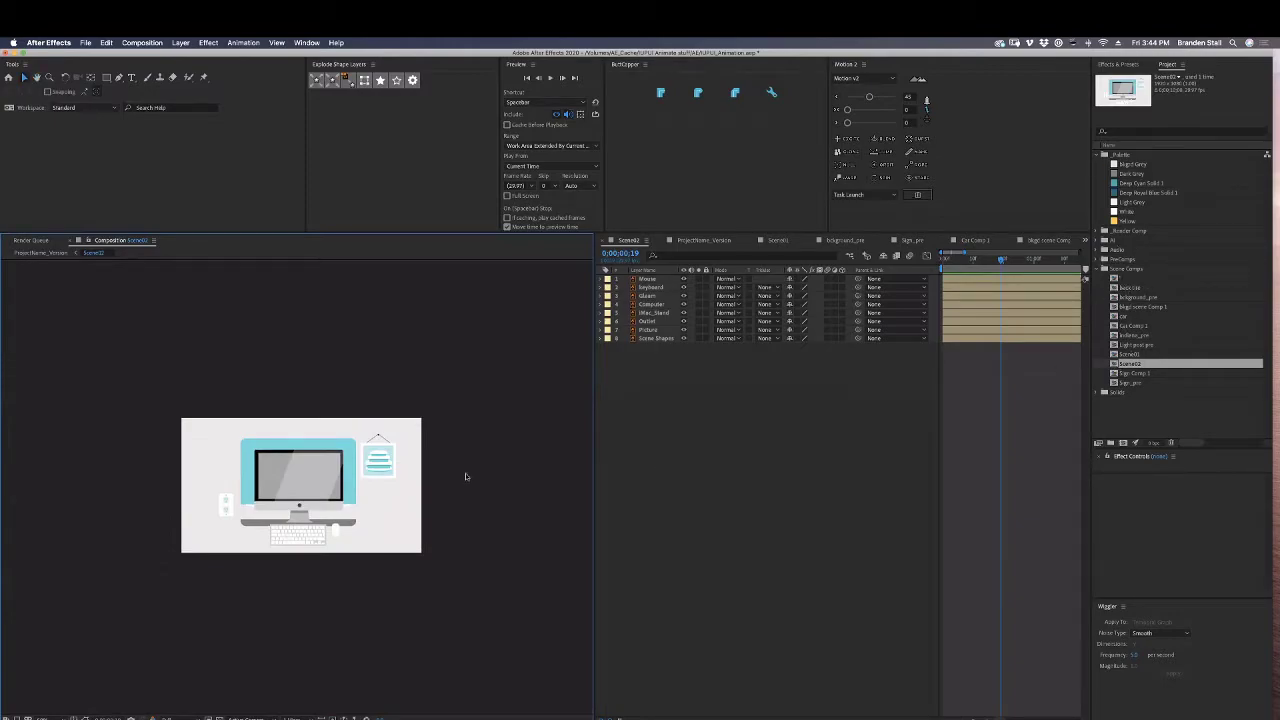
{"action": "mouse_move", "coordinate": [390, 497]}
{"action": "left_mouse_down"}
{"action": "mouse_move", "coordinate": [391, 480]}
{"action": "mouse_move", "coordinate": [382, 512]}
{"action": "left_mouse_up"}
{"action": "scroll", "coordinate": [387, 492], "scroll_direction": "up", "scroll_amount": 1}
{"action": "key", "text": "v"}
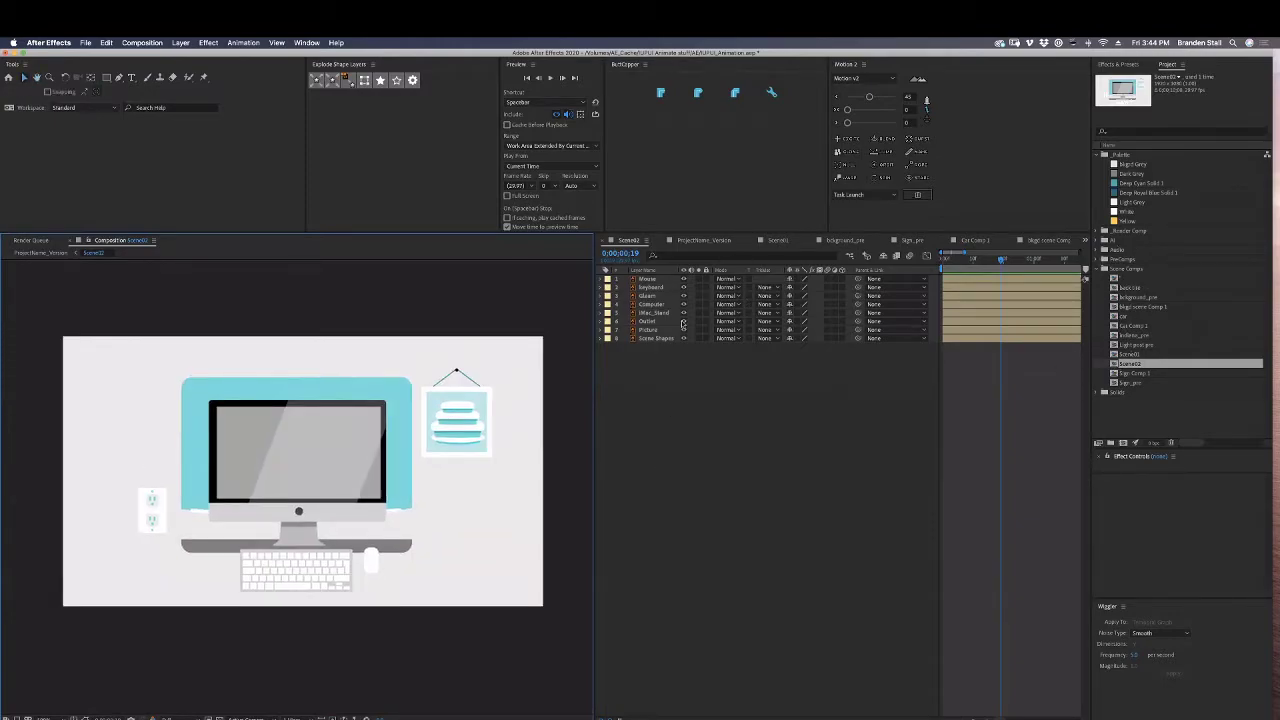
{"action": "left_click", "coordinate": [649, 340]}
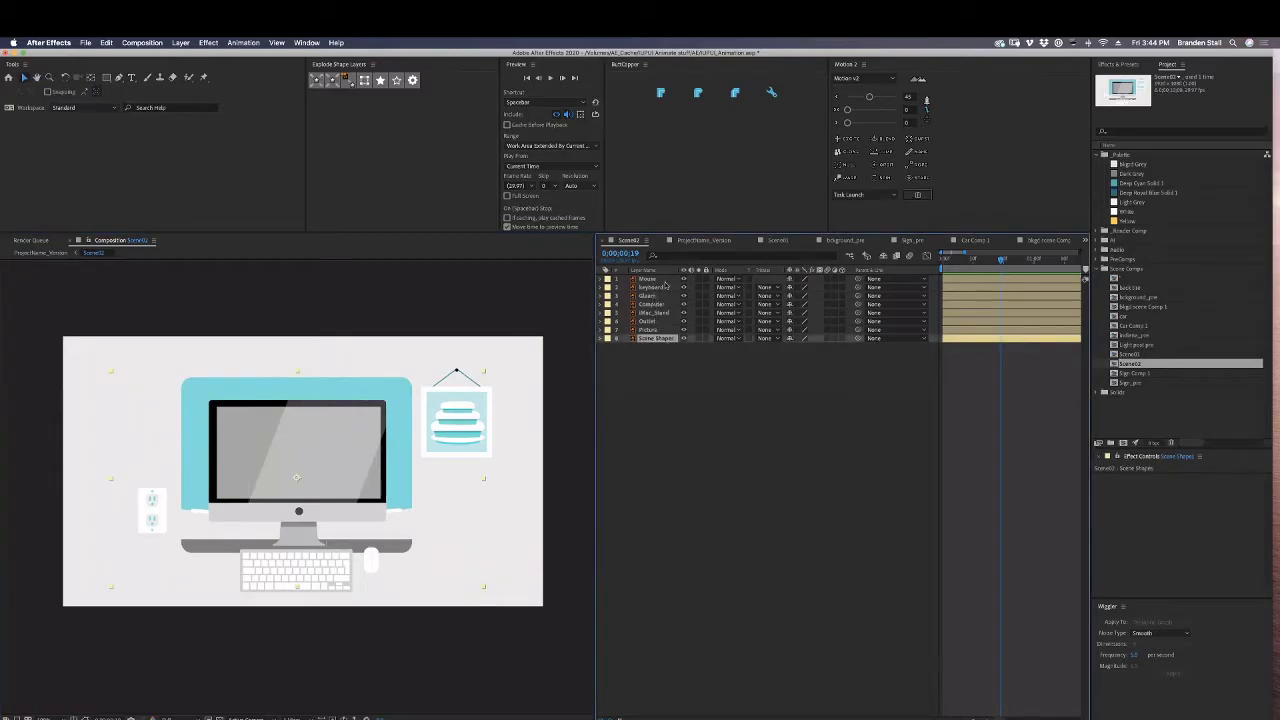
Move the Picture layer's anchor point to the nail at the top of its hanging string.
{"action": "left_click", "coordinate": [659, 331]}
{"action": "scroll", "coordinate": [520, 411], "scroll_direction": "up", "scroll_amount": 1}
{"action": "left_click_drag", "start_coordinate": [512, 415], "coordinate": [385, 458]}
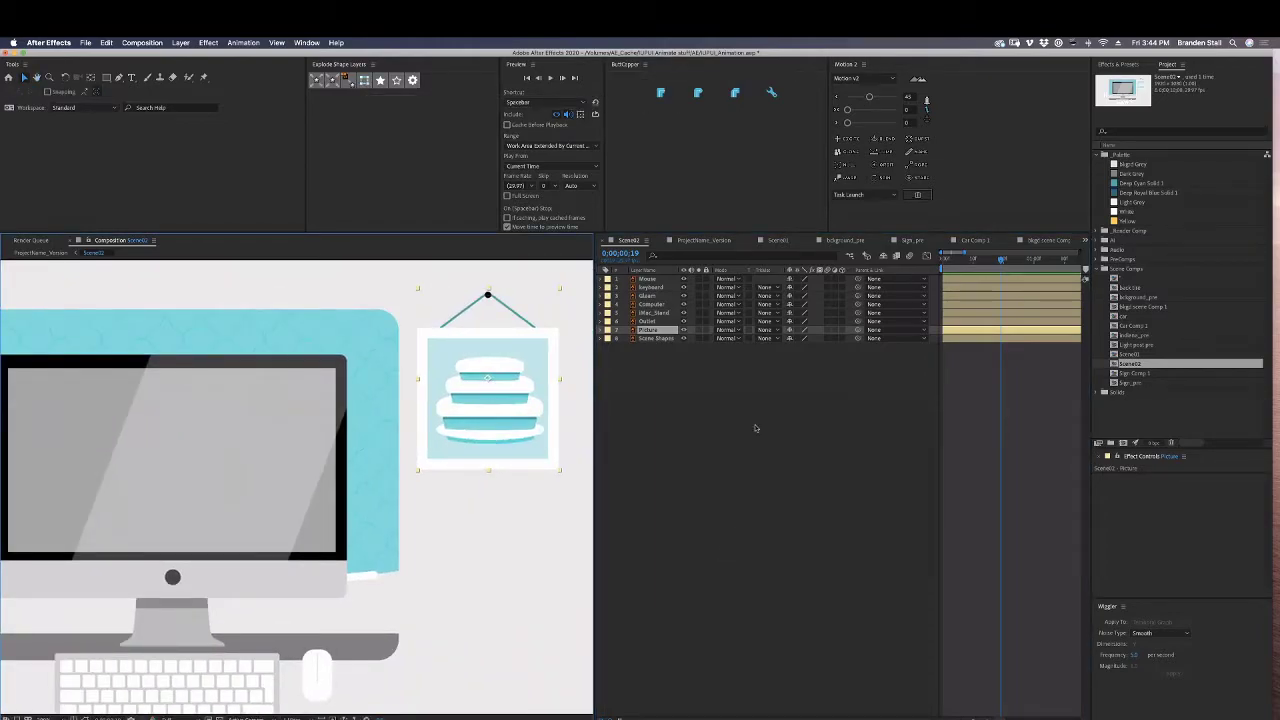
{"action": "left_click", "coordinate": [365, 81]}
{"action": "left_click", "coordinate": [701, 262]}
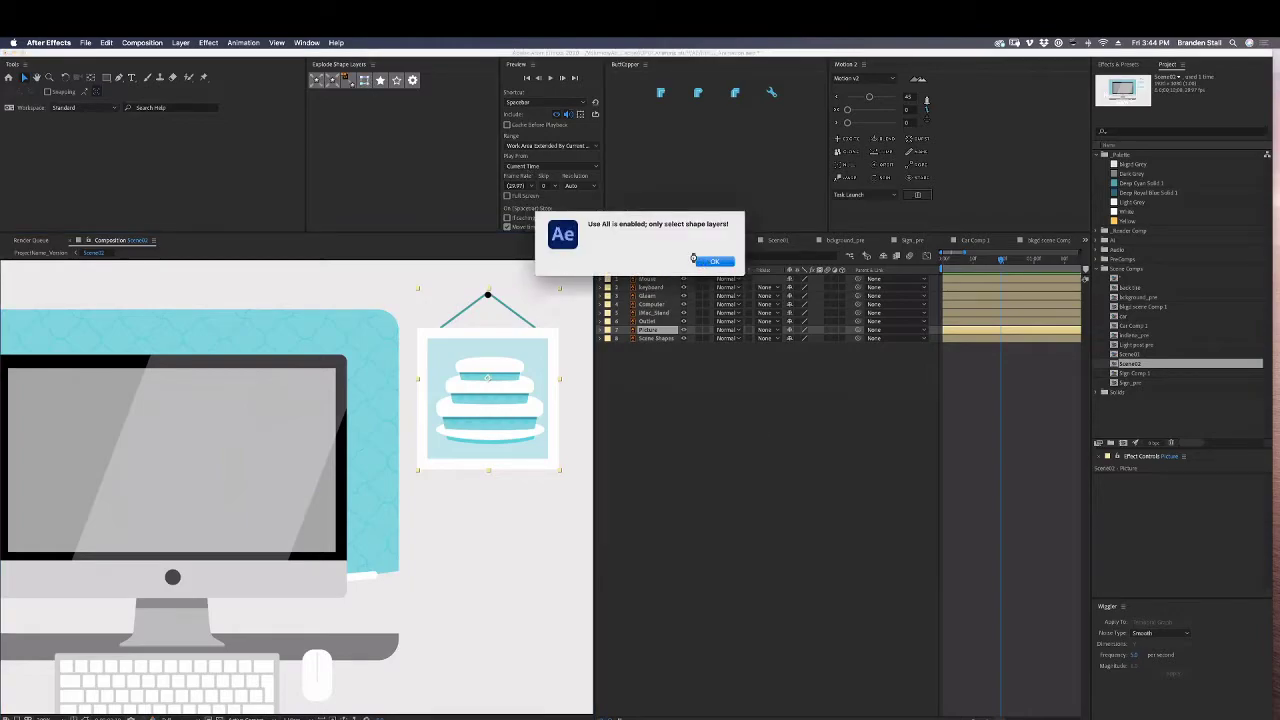
{"action": "left_click", "coordinate": [91, 77]}
{"action": "left_click_drag", "start_coordinate": [490, 377], "coordinate": [489, 296]}
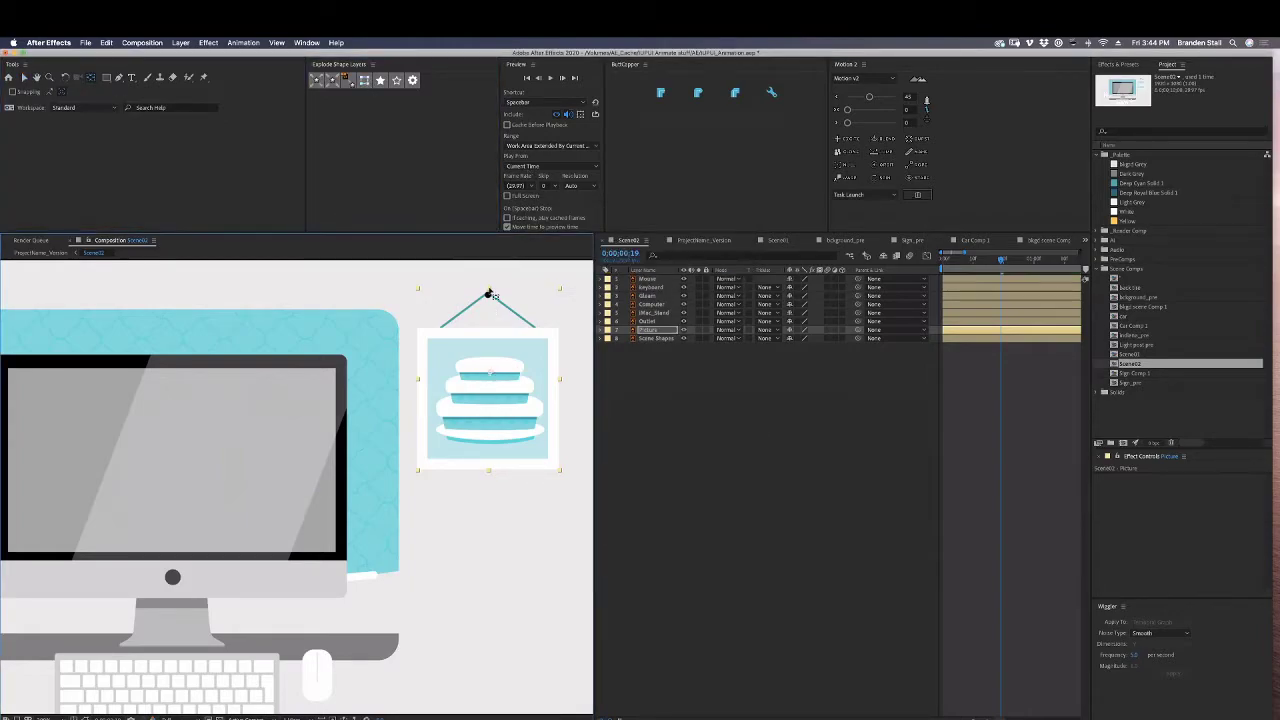
Keyframe the Picture layer's Scale to grow from 0% at 0;00;00;00 to full size at 0;00;00;12.
{"action": "key", "text": "s"}
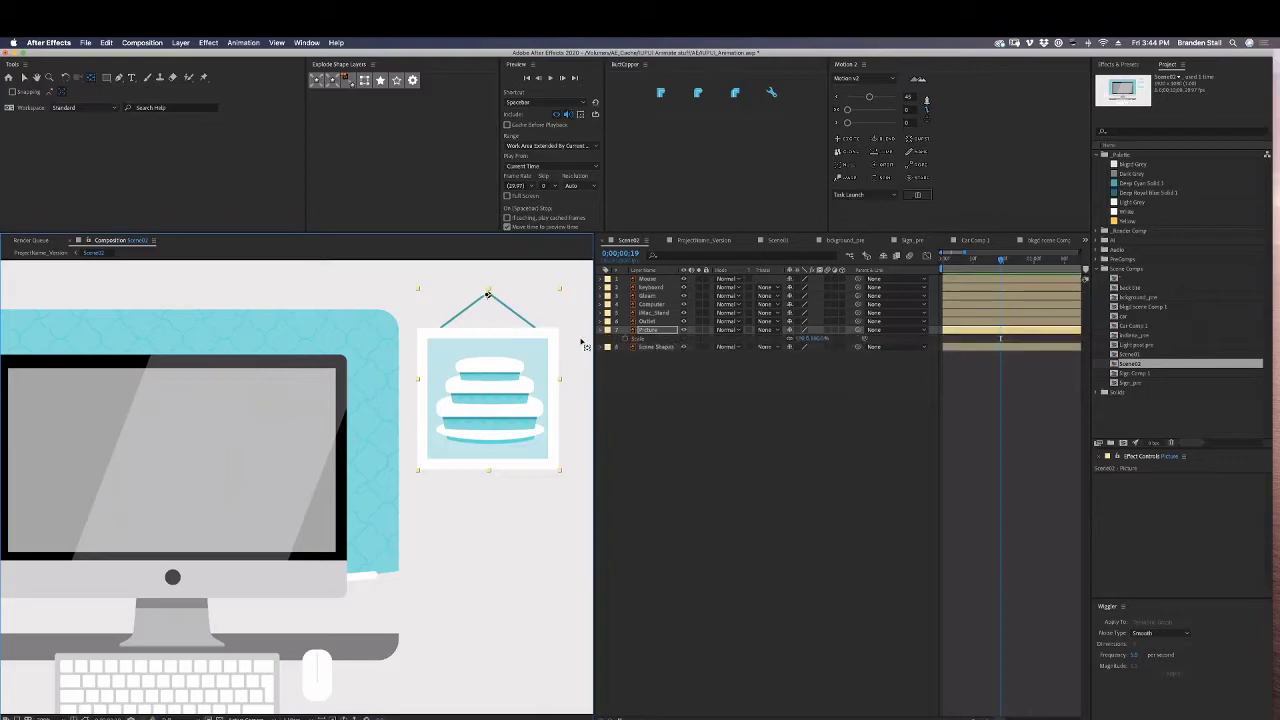
{"action": "left_click_drag", "start_coordinate": [976, 262], "coordinate": [937, 262]}
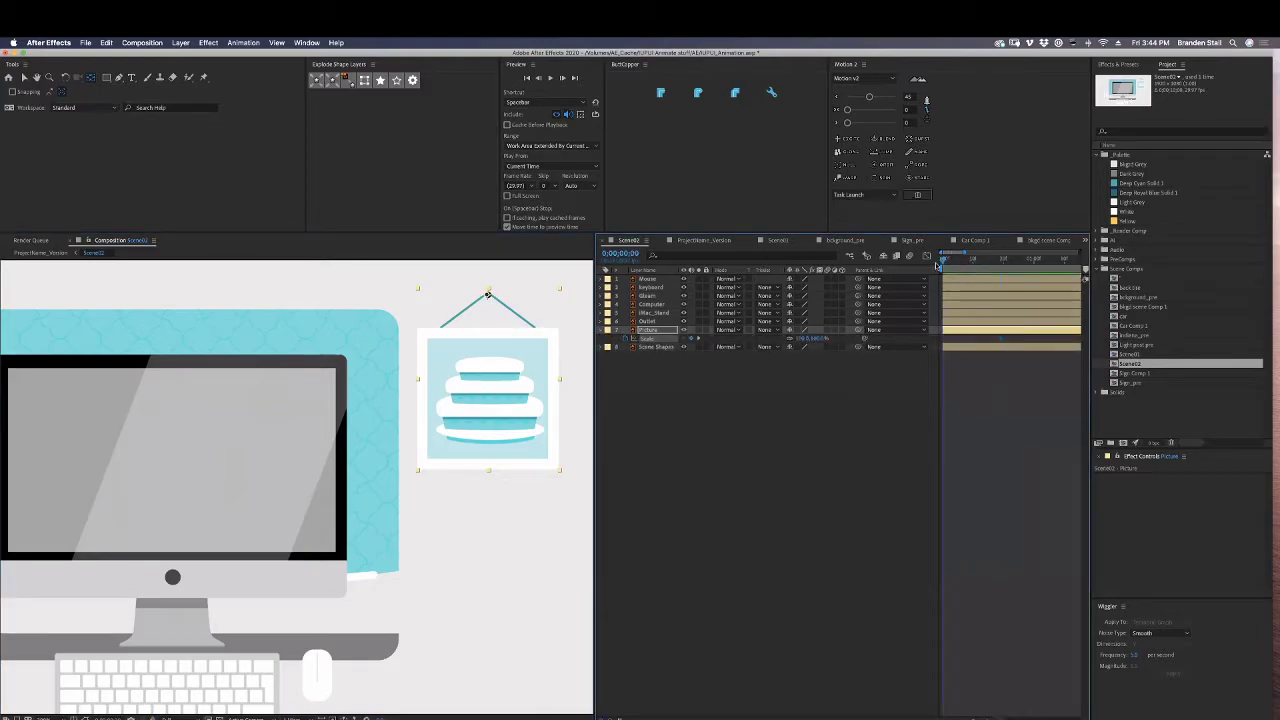
{"action": "key", "text": "s"}
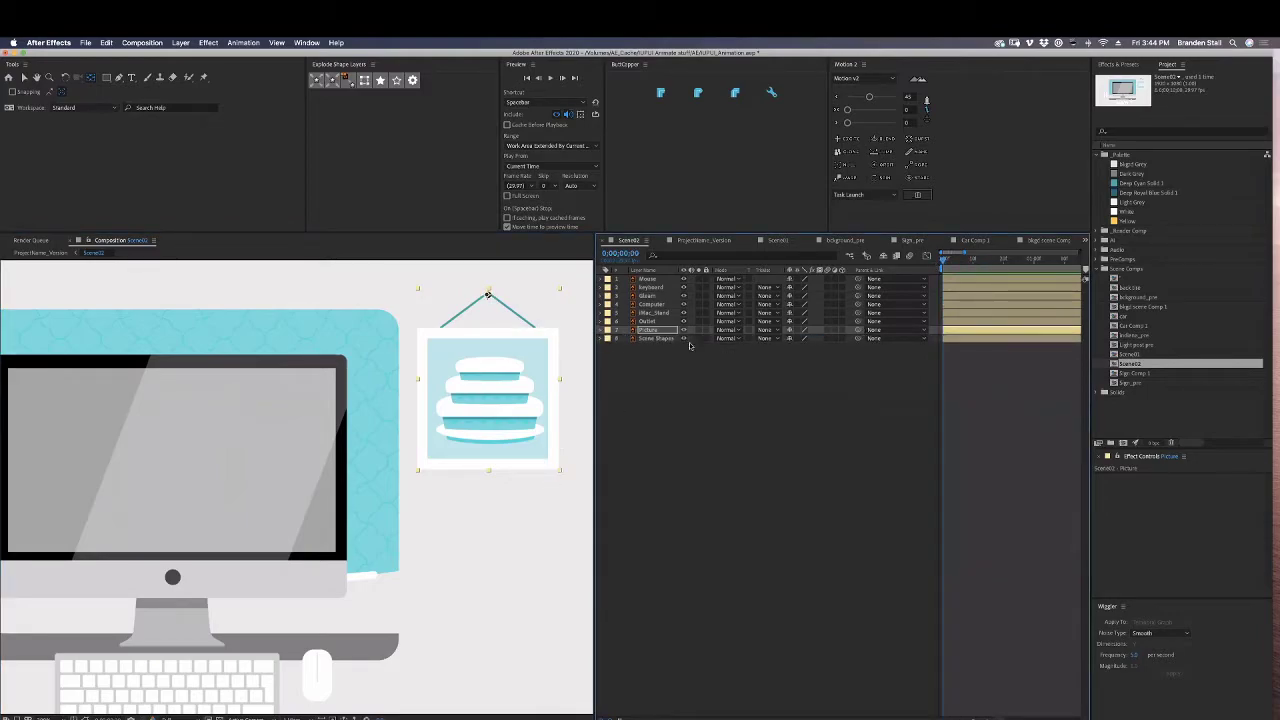
{"action": "key", "text": "s"}
{"action": "left_click_drag", "start_coordinate": [803, 338], "coordinate": [736, 342]}
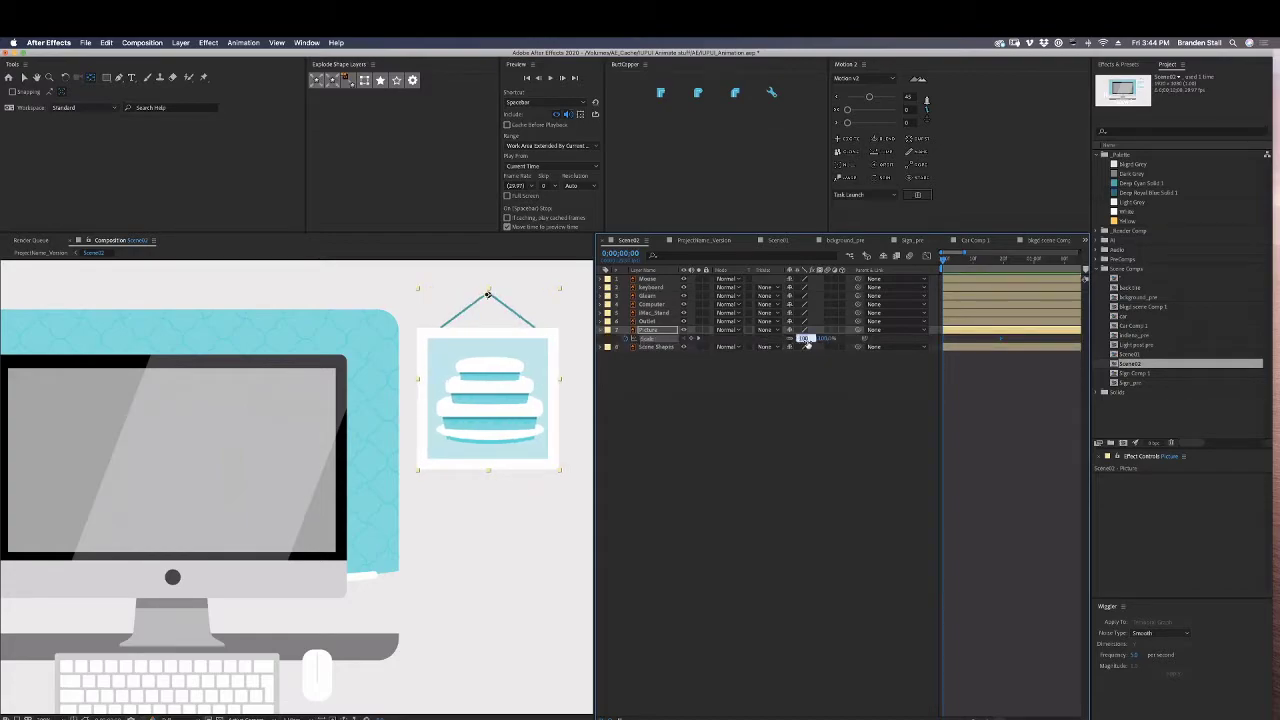
{"action": "type", "text": "0"}
{"action": "key", "text": "Return"}
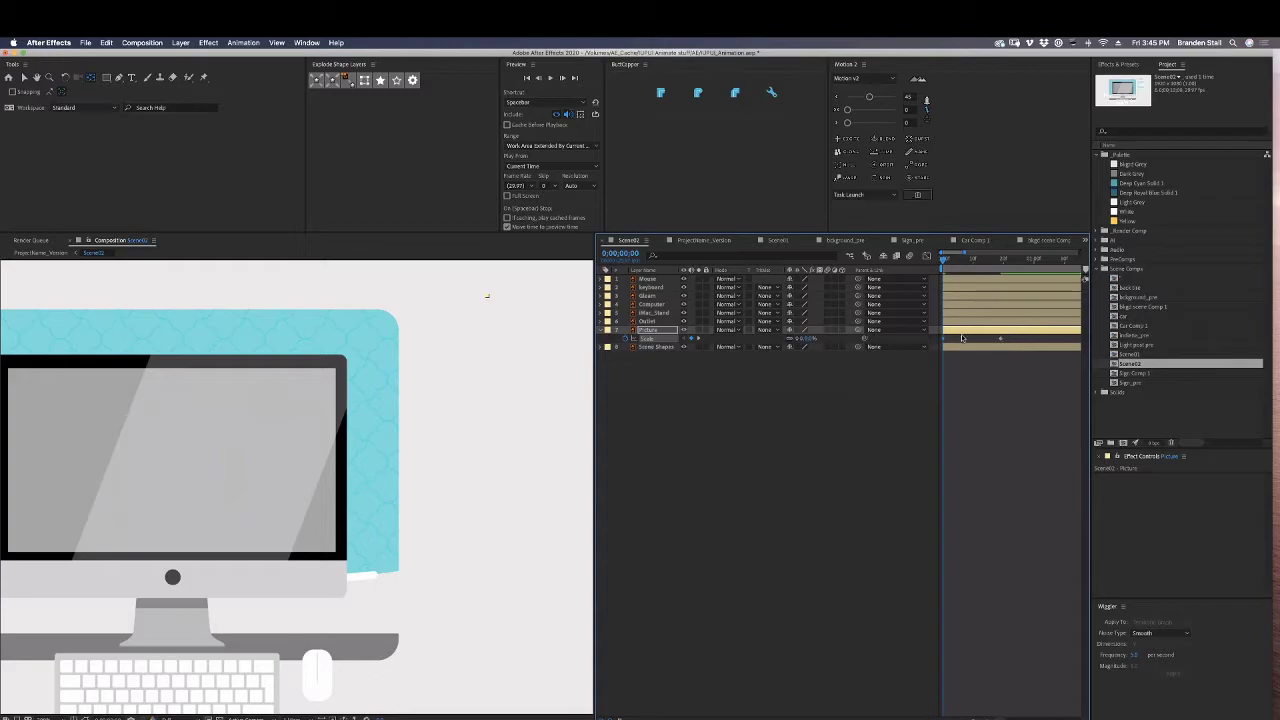
{"action": "mouse_move", "coordinate": [999, 339]}
{"action": "left_mouse_down"}
{"action": "mouse_move", "coordinate": [952, 341]}
{"action": "mouse_move", "coordinate": [980, 325]}
{"action": "left_mouse_up"}
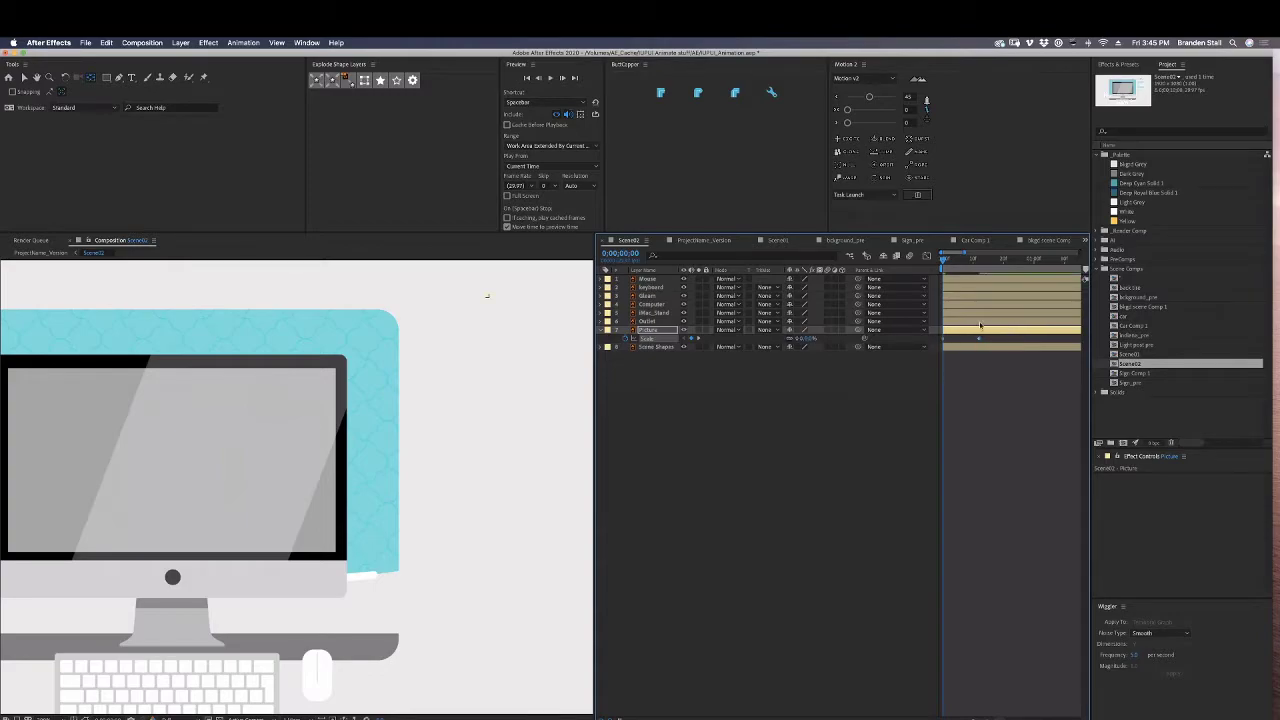
Ease the Picture layer's Scale keyframes with Motion 2, apply Excite with a reduced overshoot, and preview the pop-in.
{"action": "left_click_drag", "start_coordinate": [870, 98], "coordinate": [875, 97]}
{"action": "left_click", "coordinate": [848, 140]}
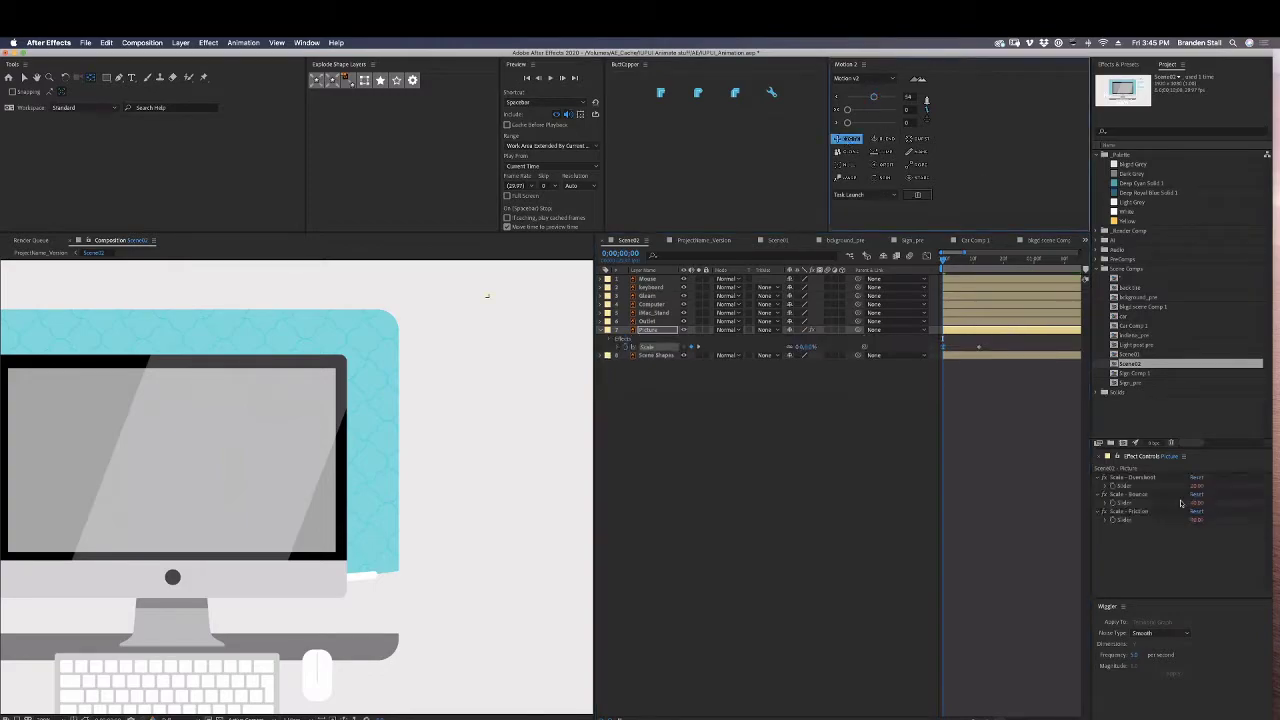
{"action": "left_click", "coordinate": [1196, 486]}
{"action": "key", "text": "Return"}
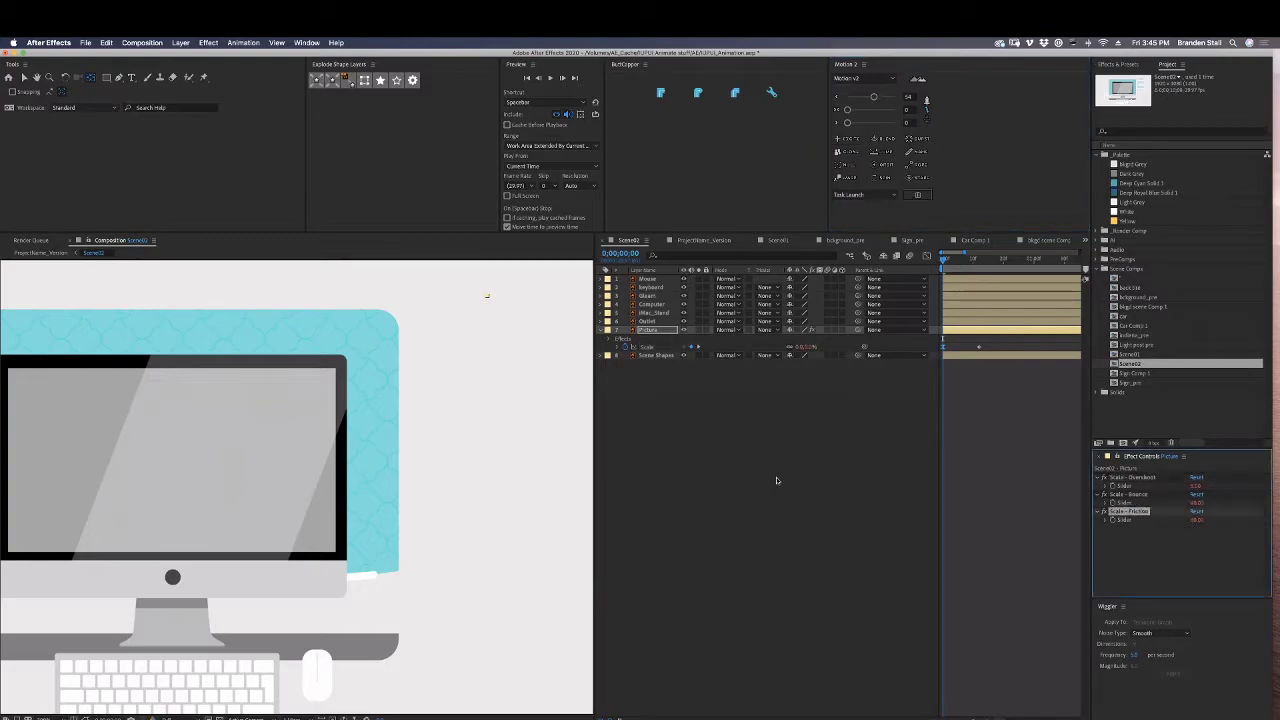
{"action": "left_click", "coordinate": [776, 477]}
{"action": "key", "text": "space"}
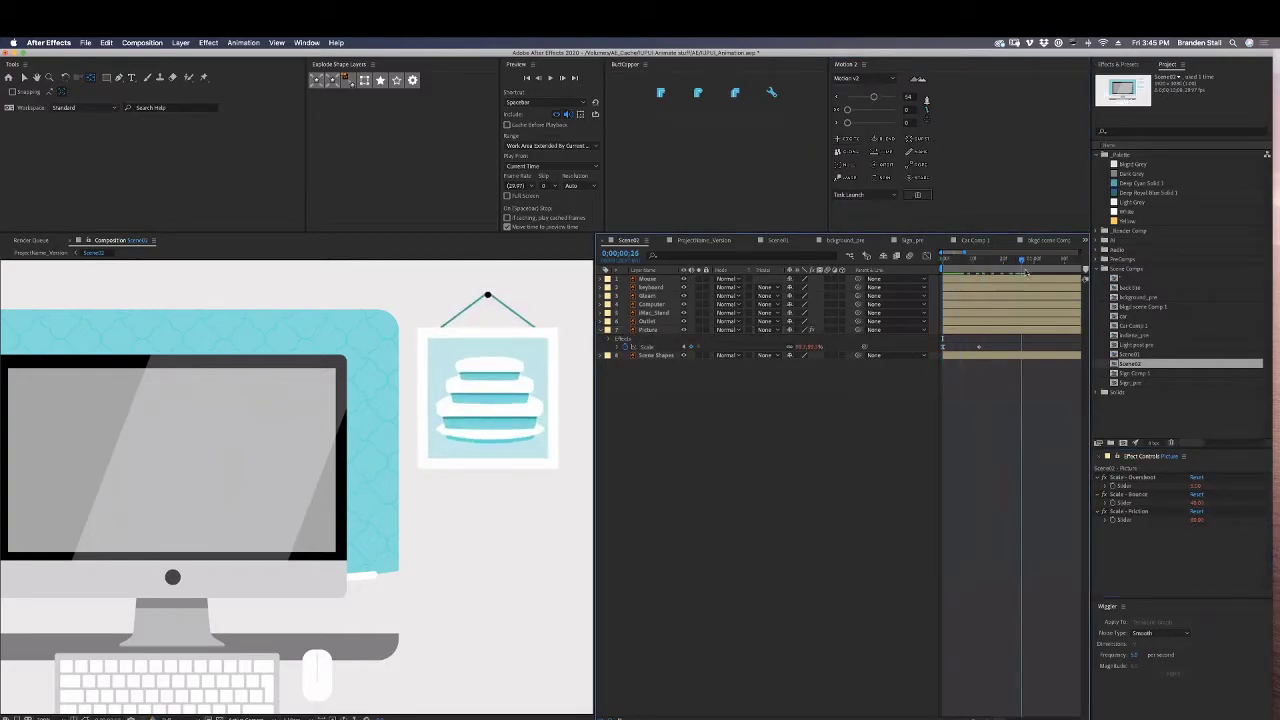
Create a null with Motion 2 and place it on the nail of the hanging picture.
{"action": "left_click", "coordinate": [849, 177]}
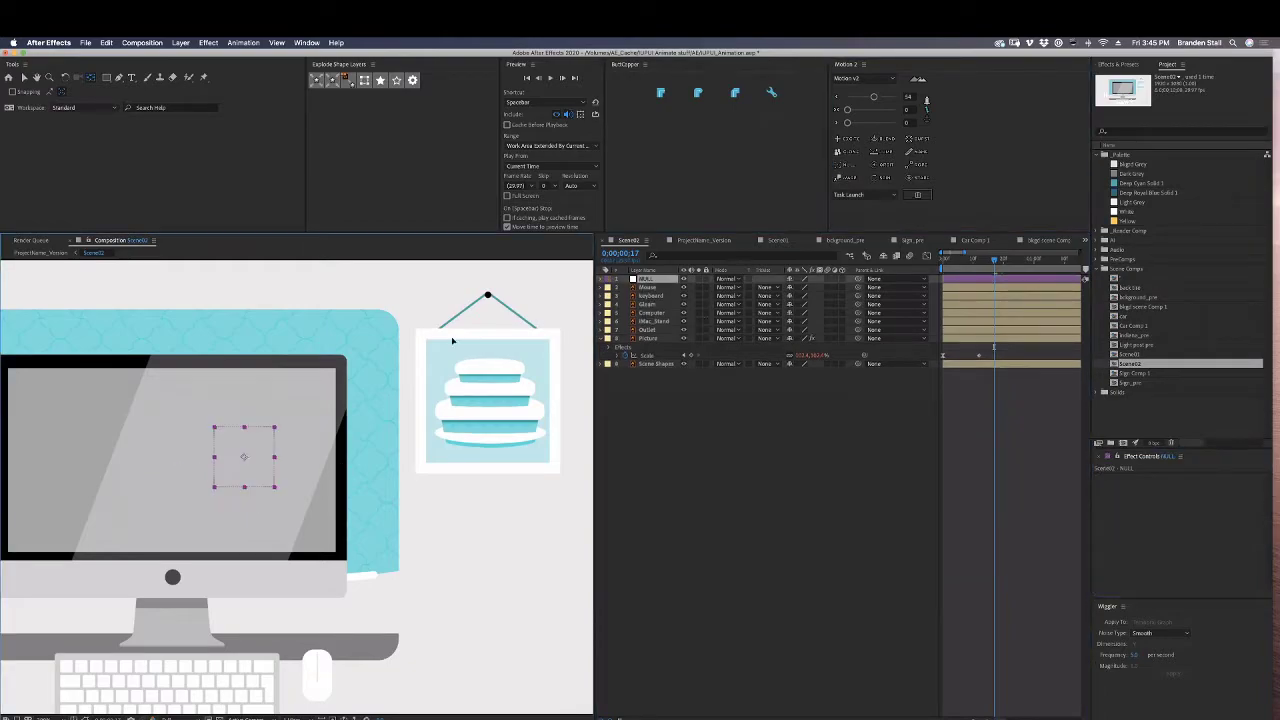
{"action": "key", "text": "v"}
{"action": "left_click_drag", "start_coordinate": [452, 341], "coordinate": [506, 303]}
{"action": "key", "text": "Return"}
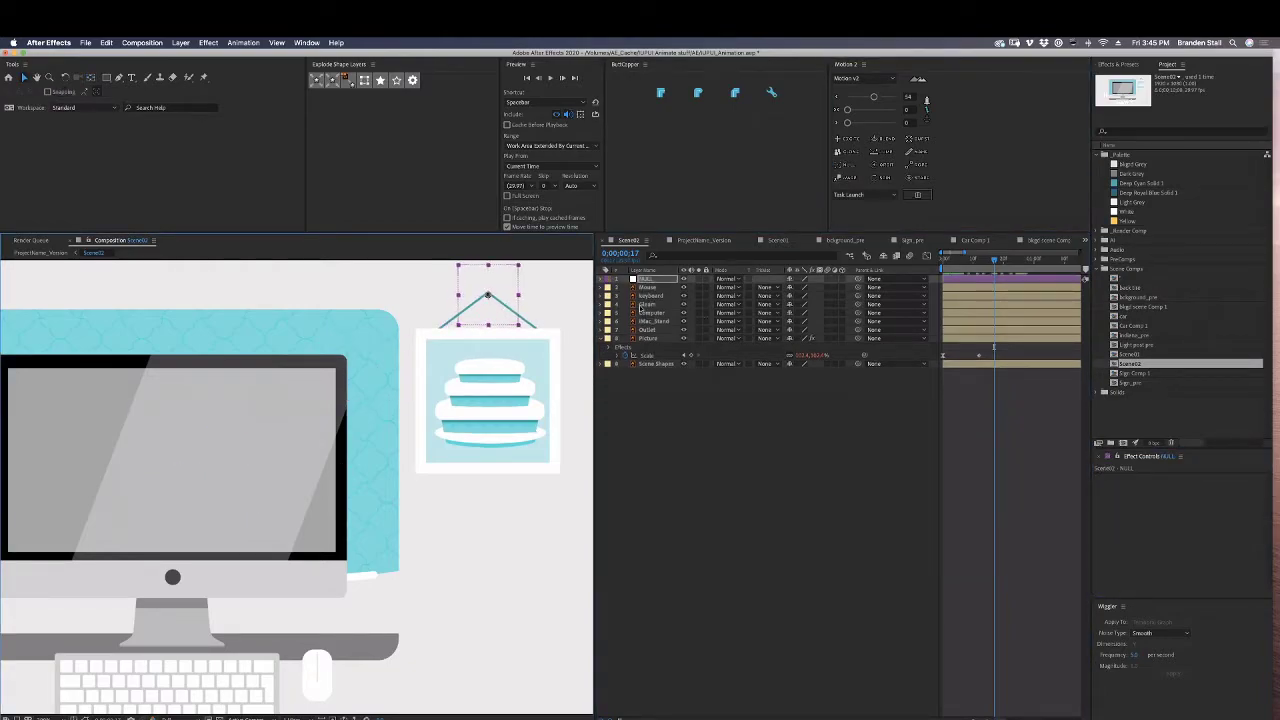
Move the NULL layer directly above Picture in the layer stack and parent Picture to it.
{"action": "left_click_drag", "start_coordinate": [942, 258], "coordinate": [1013, 281]}
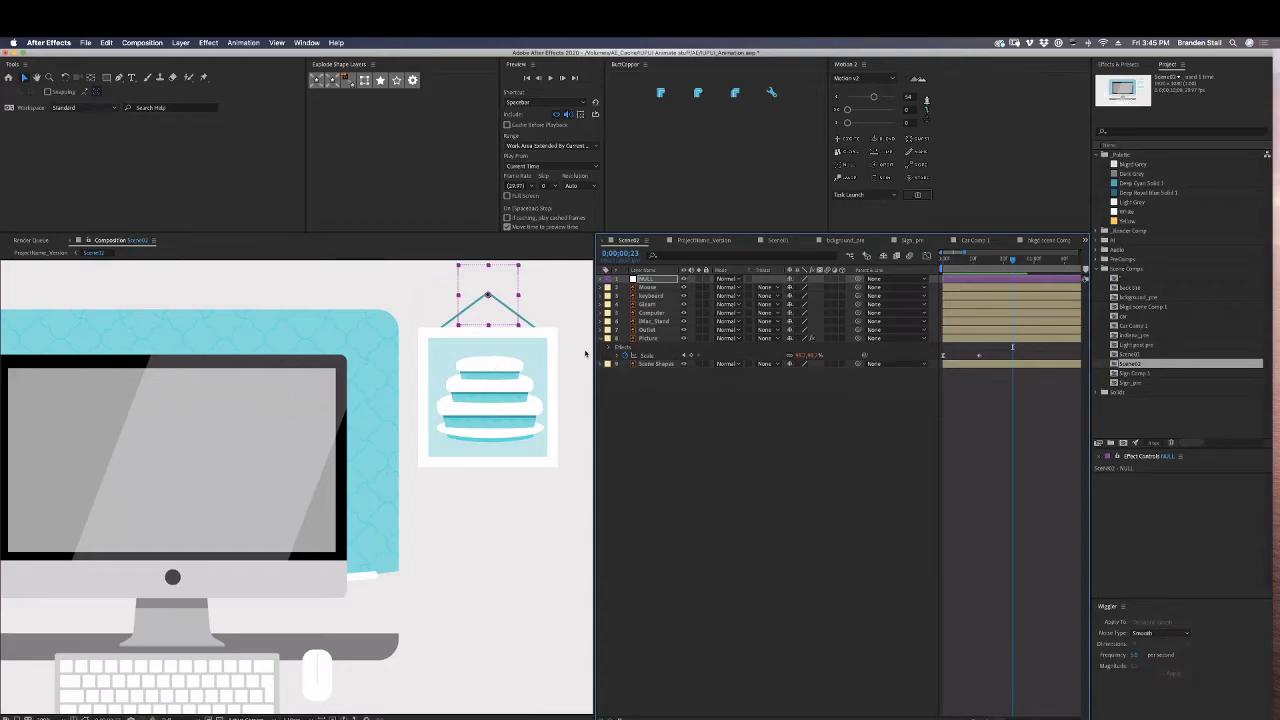
{"action": "key", "text": "comma"}
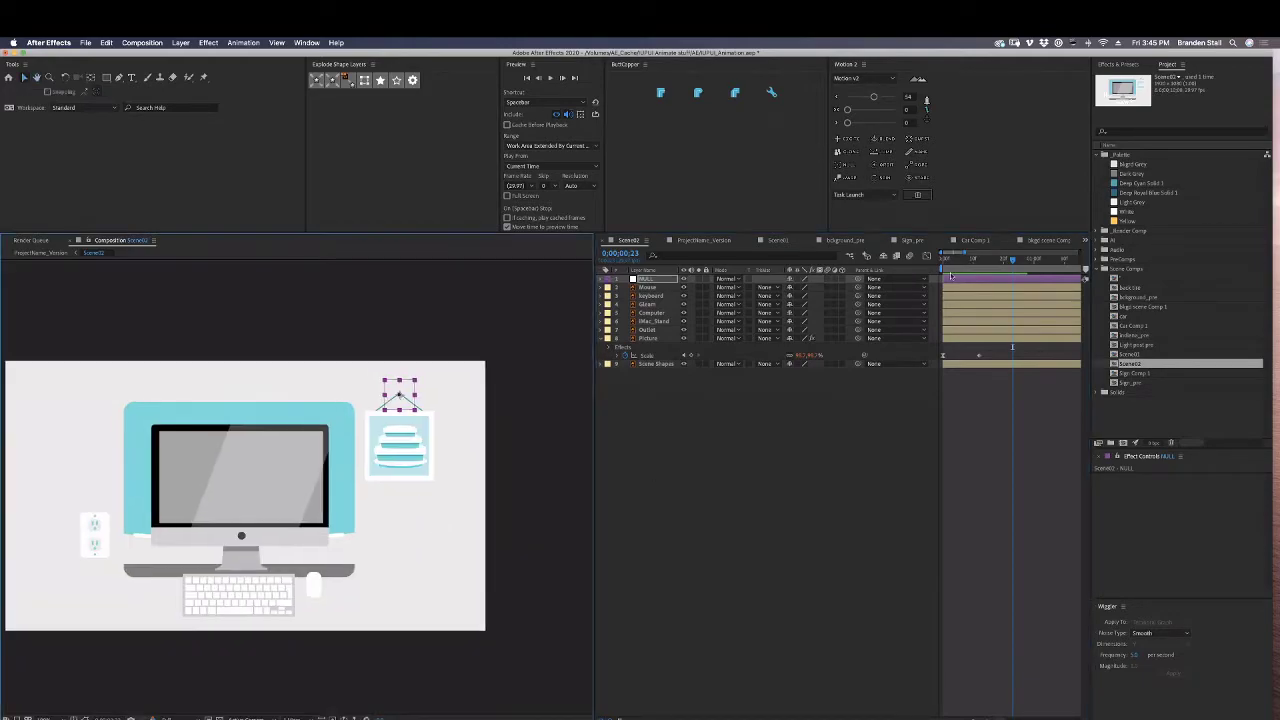
{"action": "left_click", "coordinate": [950, 272]}
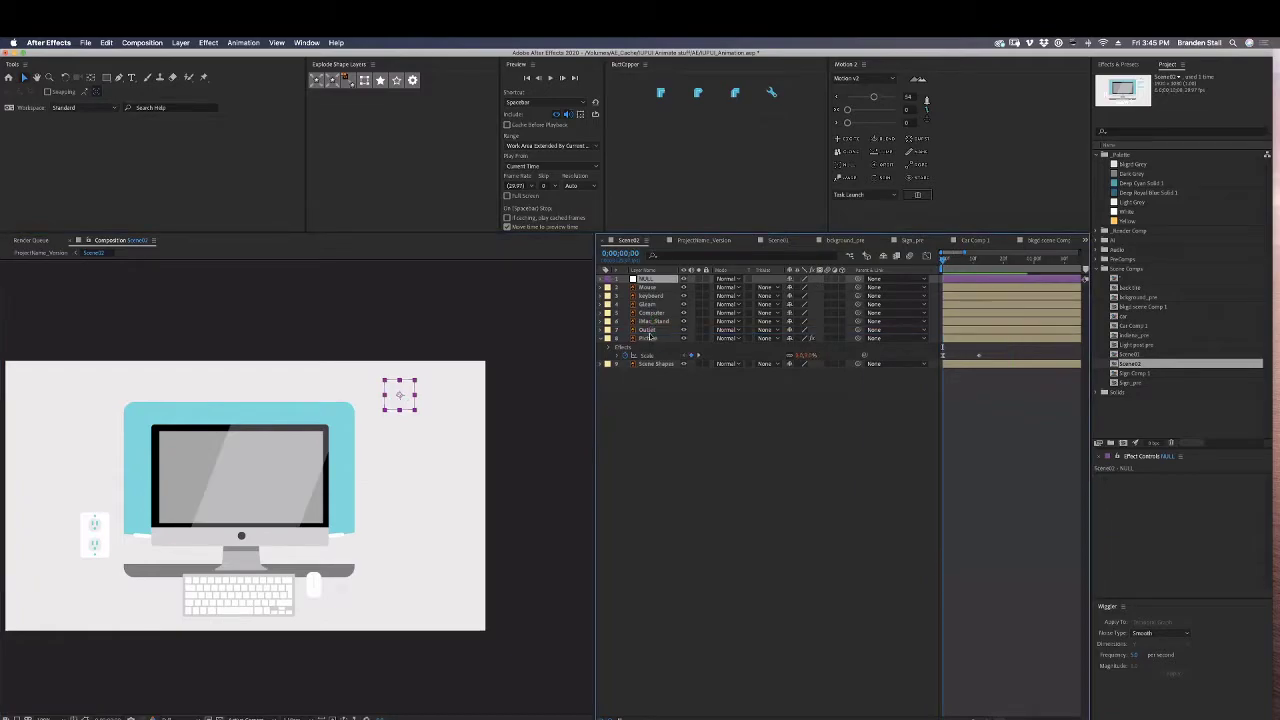
{"action": "left_click_drag", "start_coordinate": [651, 339], "coordinate": [650, 335]}
{"action": "key", "text": "space"}
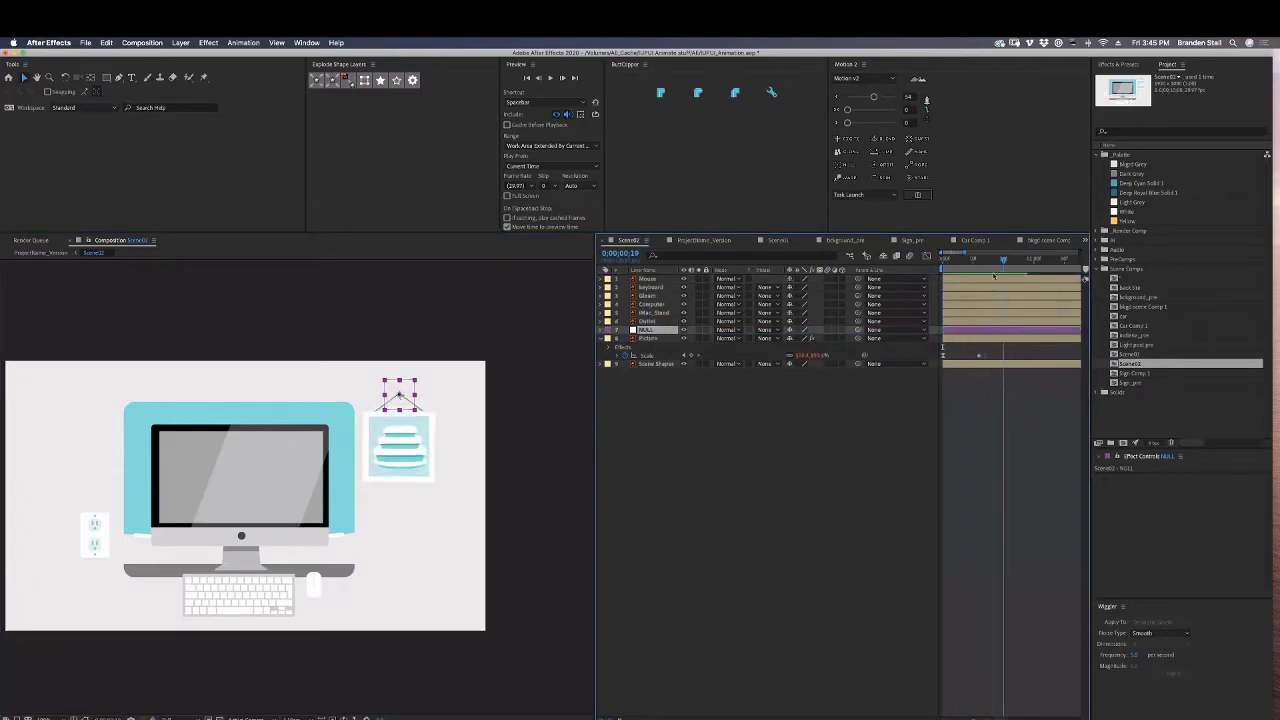
{"action": "left_click_drag", "start_coordinate": [993, 274], "coordinate": [978, 272]}
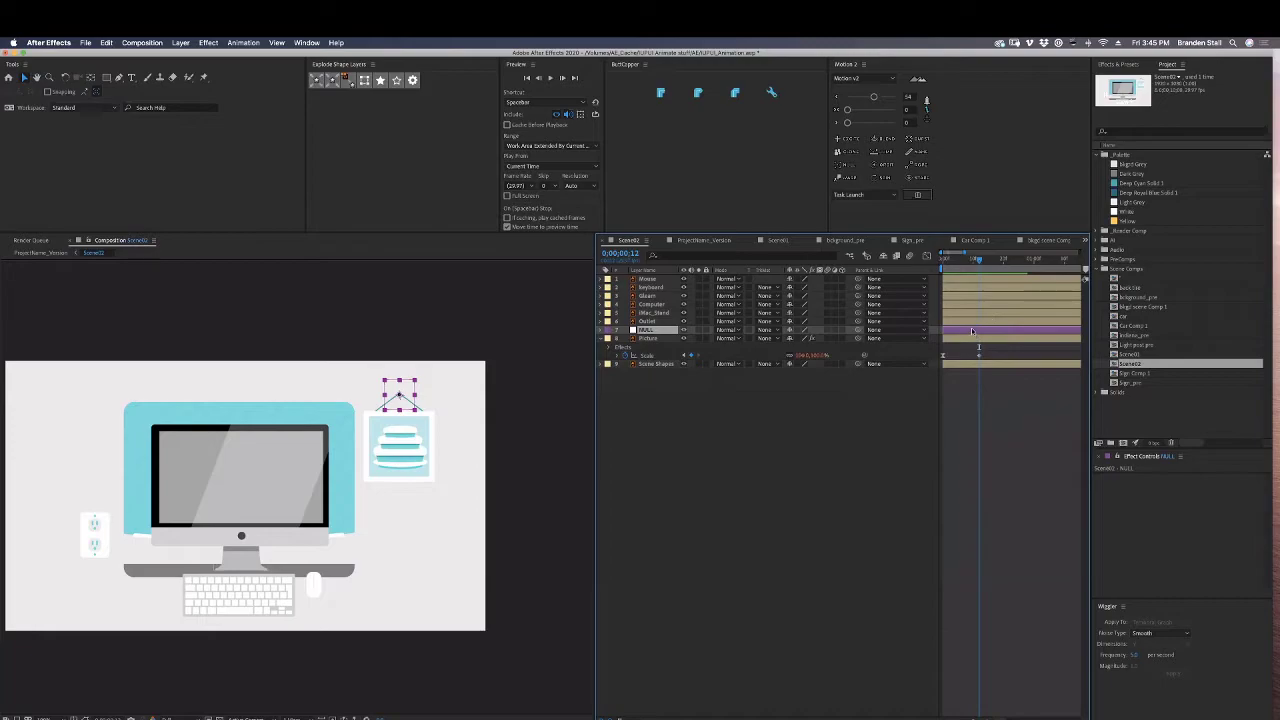
{"action": "left_click", "coordinate": [975, 345]}
{"action": "left_click", "coordinate": [981, 332]}
{"action": "left_click_drag", "start_coordinate": [857, 338], "coordinate": [850, 330]}
Keyframe the NULL layer's Rotation from a clockwise tilt at 0;00;00;00 to about -14° at 0;00;00;12.
{"action": "key", "text": "r"}
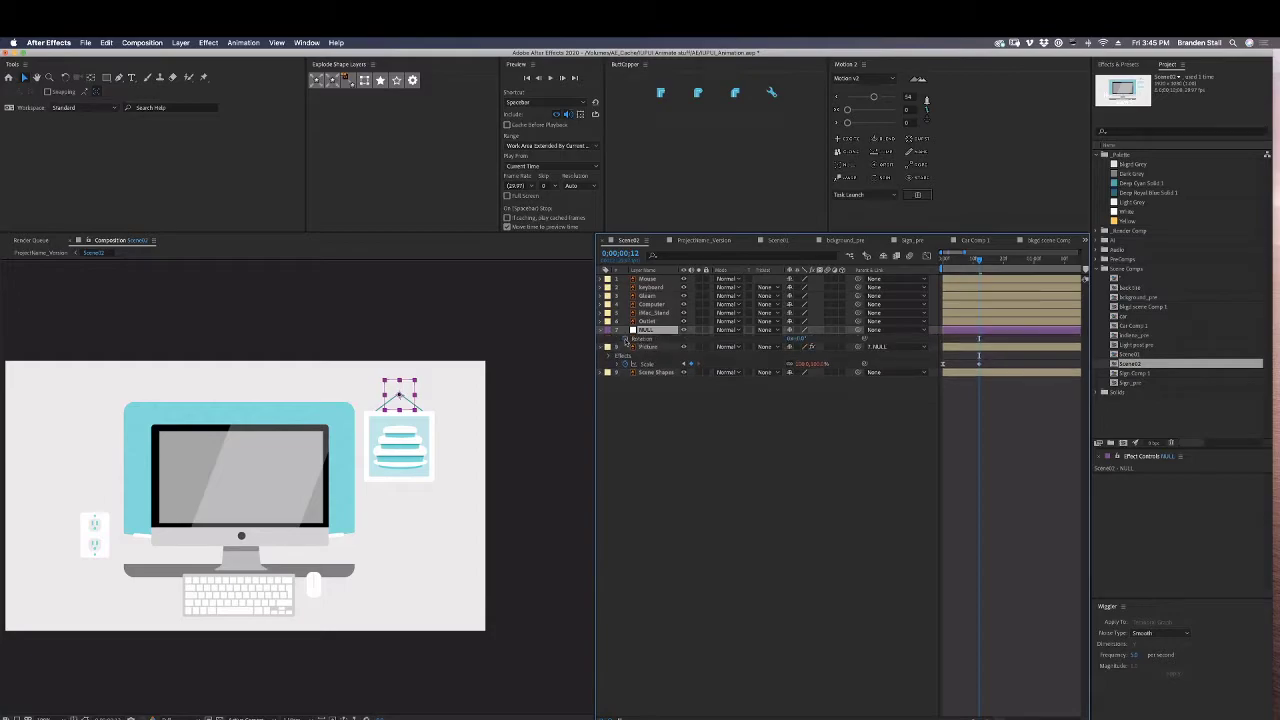
{"action": "left_click", "coordinate": [625, 340]}
{"action": "left_click_drag", "start_coordinate": [800, 338], "coordinate": [847, 341]}
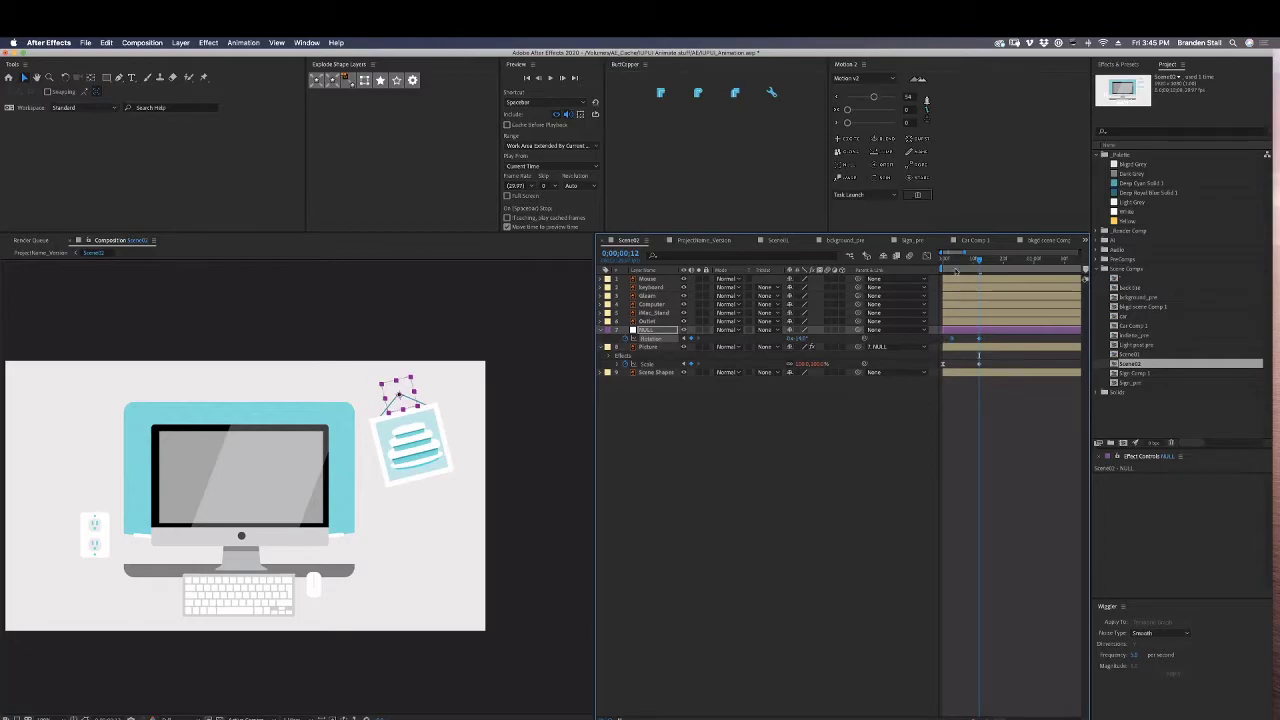
{"action": "key", "text": "Home"}
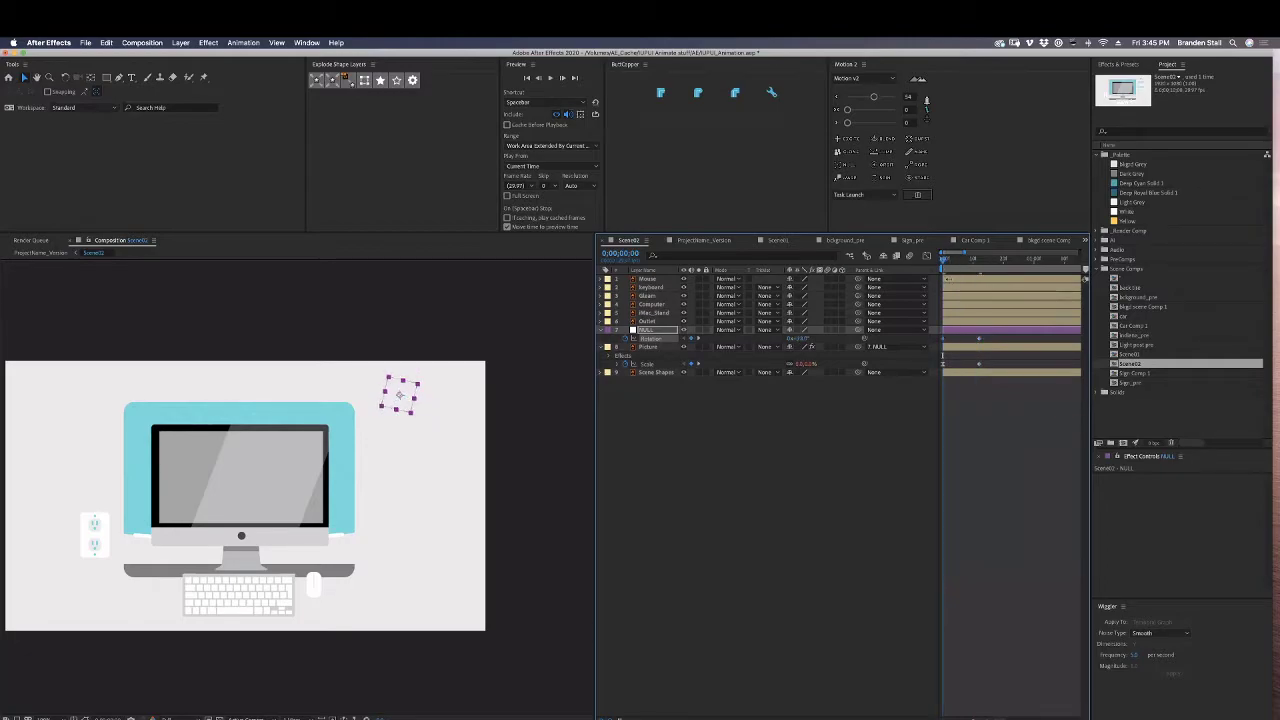
Add a NULL Rotation keyframe of 8° at 0;00;00;22 to swing the picture back.
{"action": "left_click_drag", "start_coordinate": [943, 262], "coordinate": [1006, 275]}
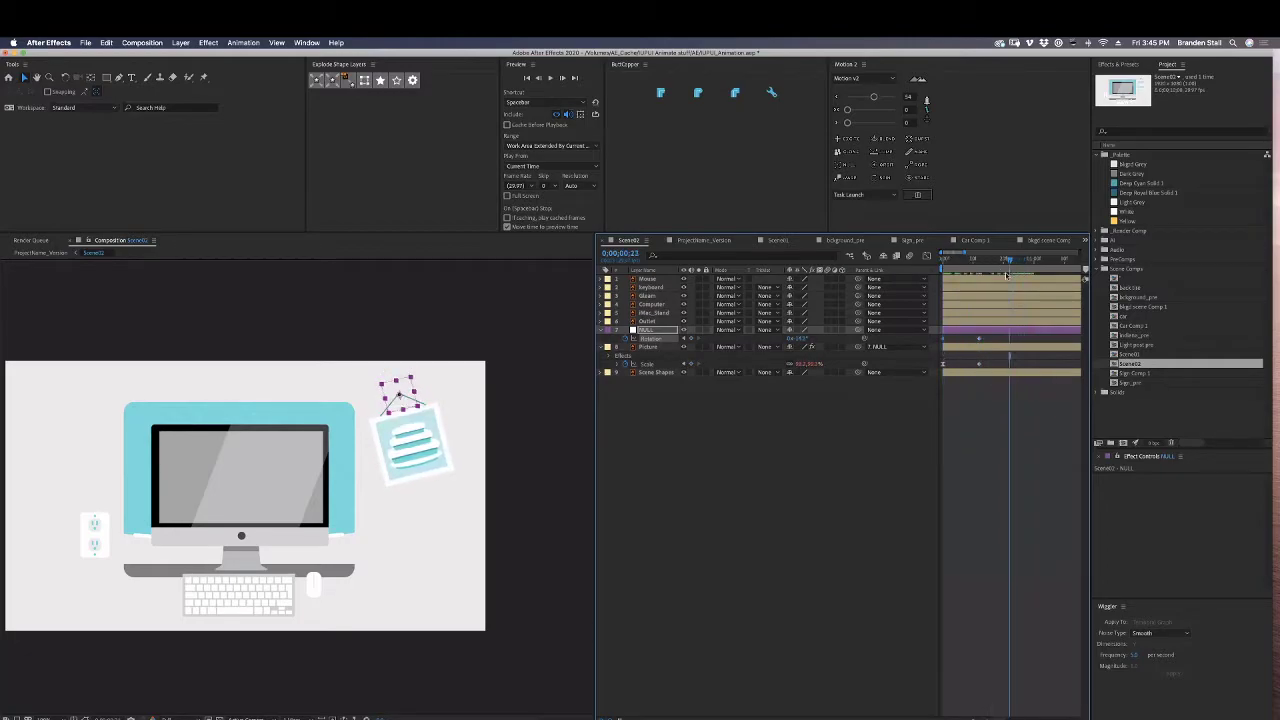
{"action": "left_click", "coordinate": [802, 339]}
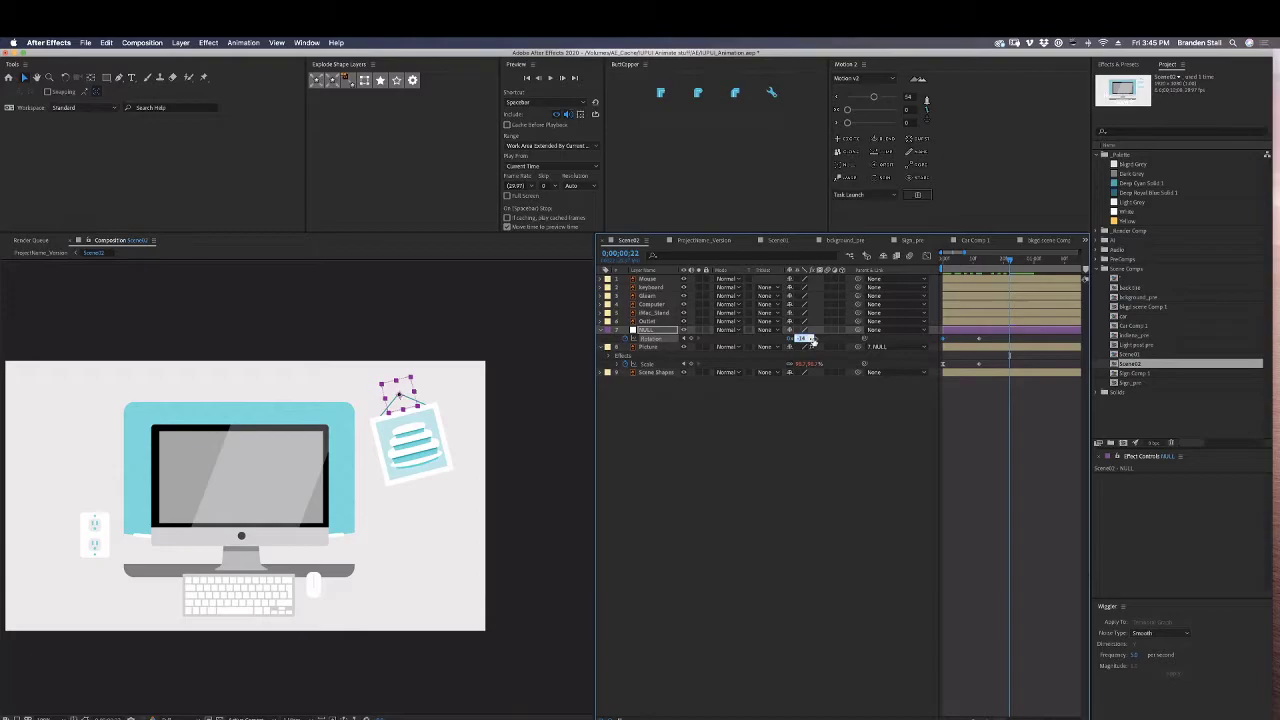
{"action": "type", "text": "8"}
{"action": "key", "text": "Return"}
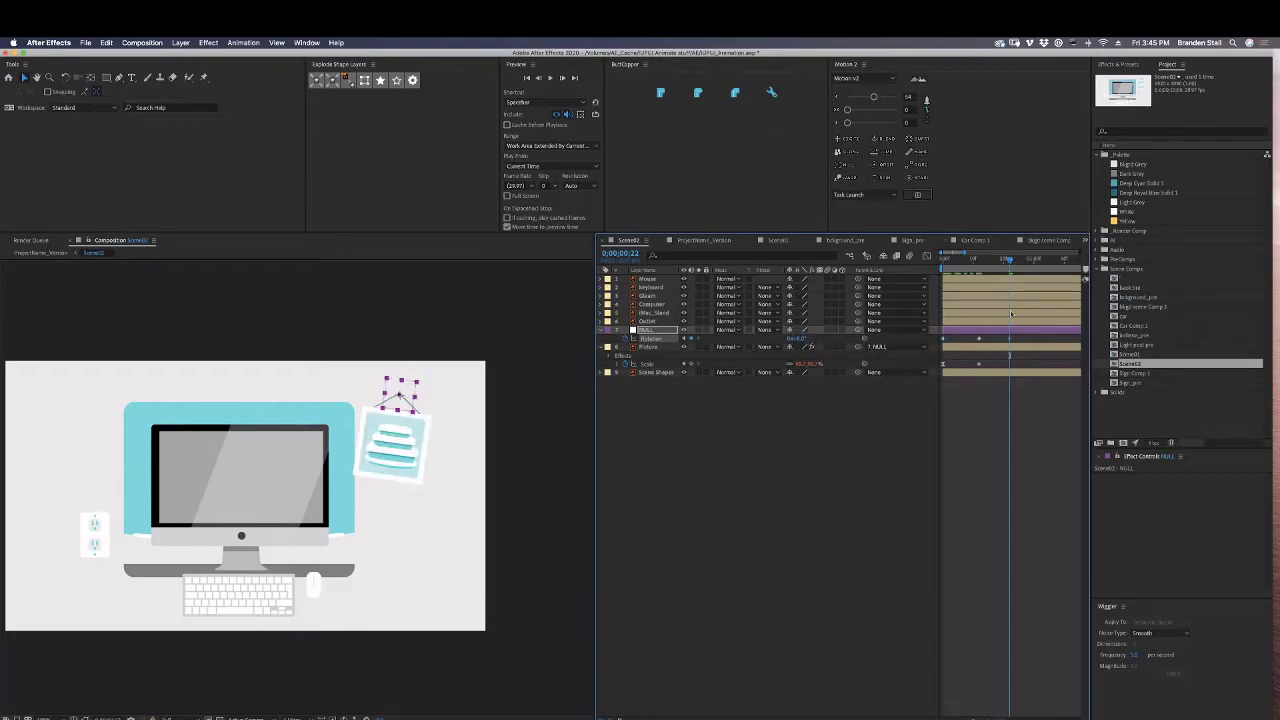
Add a NULL Rotation keyframe of -2° at 0;00;01;04 for a smaller counter-swing.
{"action": "left_click", "coordinate": [1000, 447]}
{"action": "key", "text": "minus"}
{"action": "scroll", "coordinate": [1002, 400], "scroll_direction": "right", "scroll_amount": 2}
{"action": "scroll", "coordinate": [965, 560], "scroll_direction": "left", "scroll_amount": 1}
{"action": "key", "text": "space"}
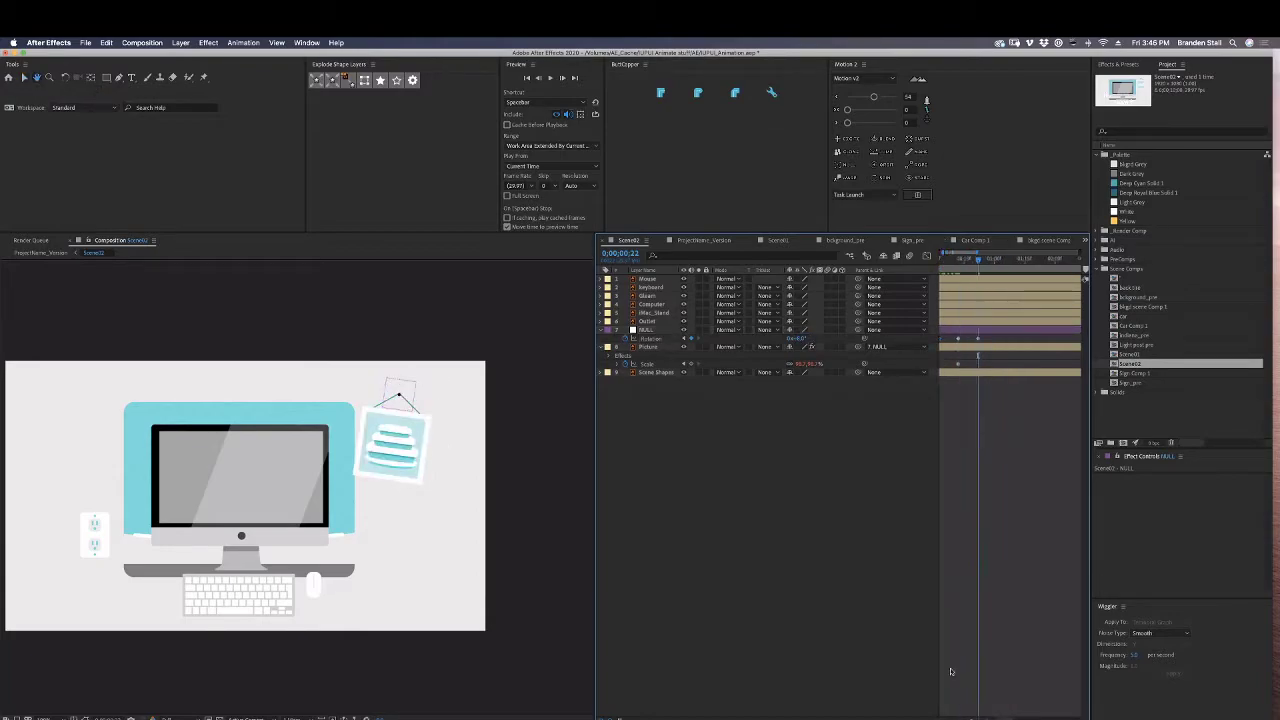
{"action": "key", "text": "v"}
{"action": "key", "text": "minus"}
{"action": "key", "text": "minus"}
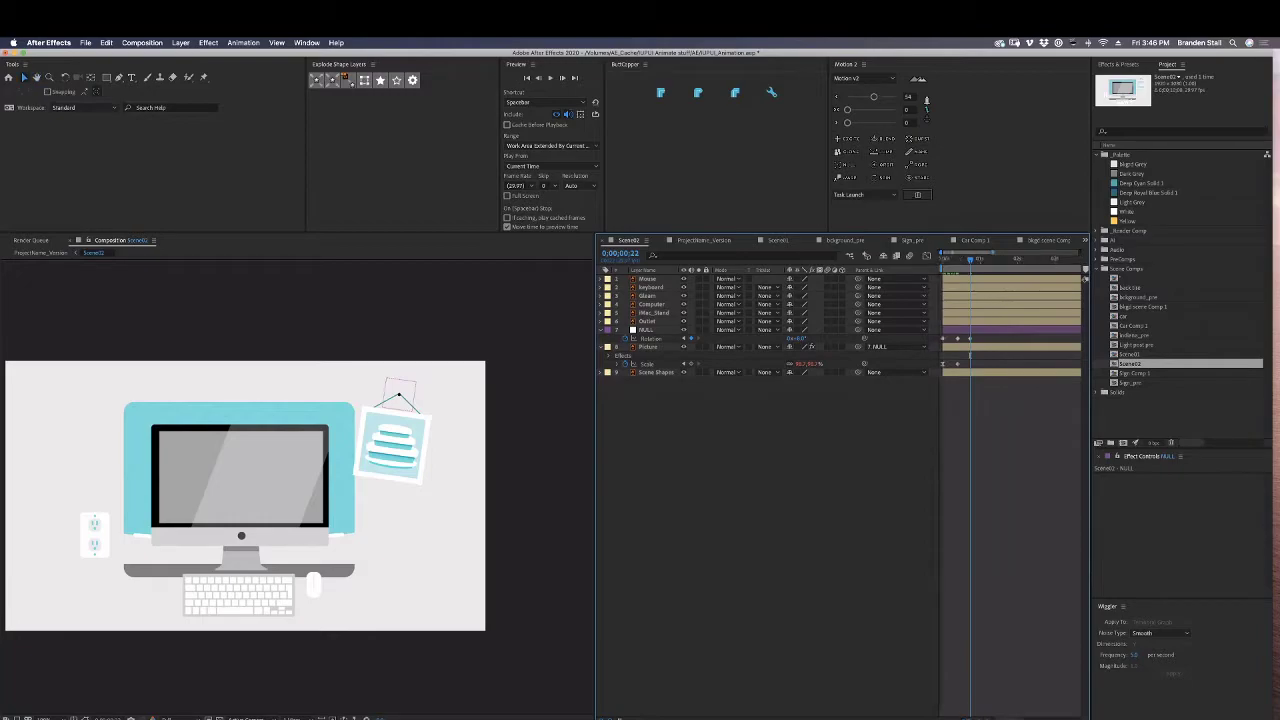
{"action": "scroll", "coordinate": [944, 562], "scroll_direction": "up", "scroll_amount": 3}
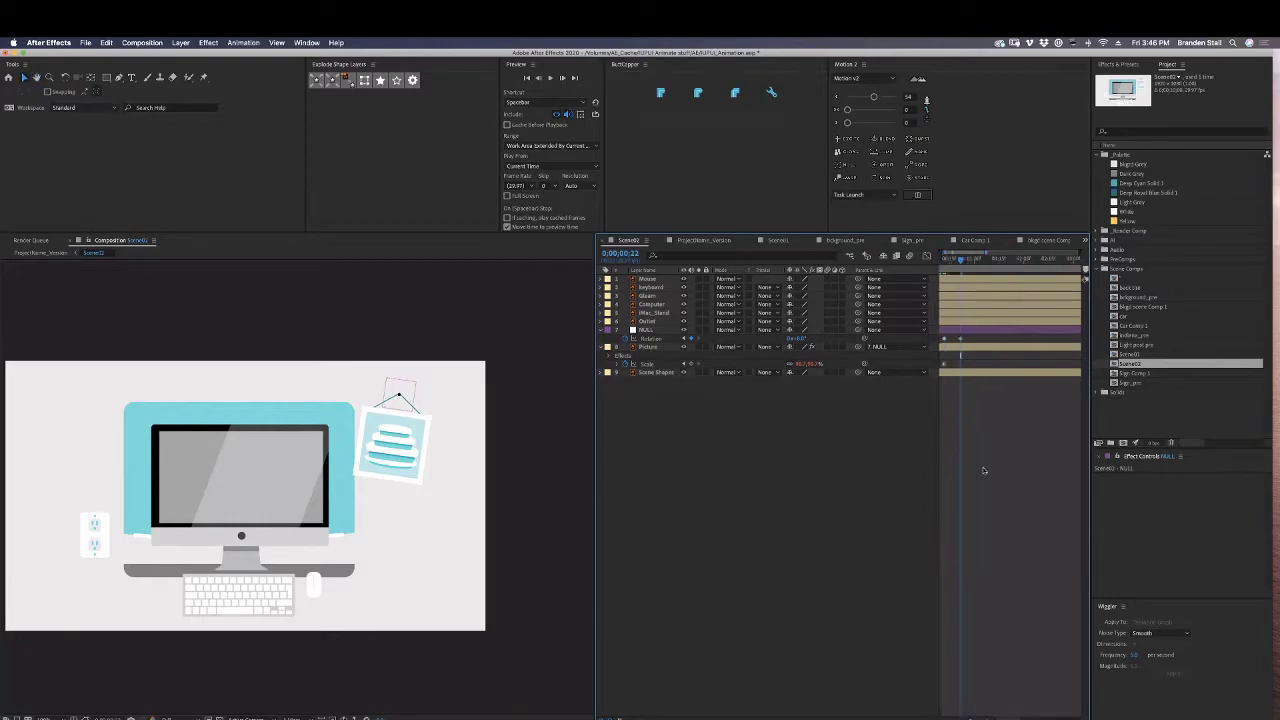
{"action": "left_click_drag", "start_coordinate": [981, 262], "coordinate": [998, 262]}
{"action": "left_click", "coordinate": [800, 339]}
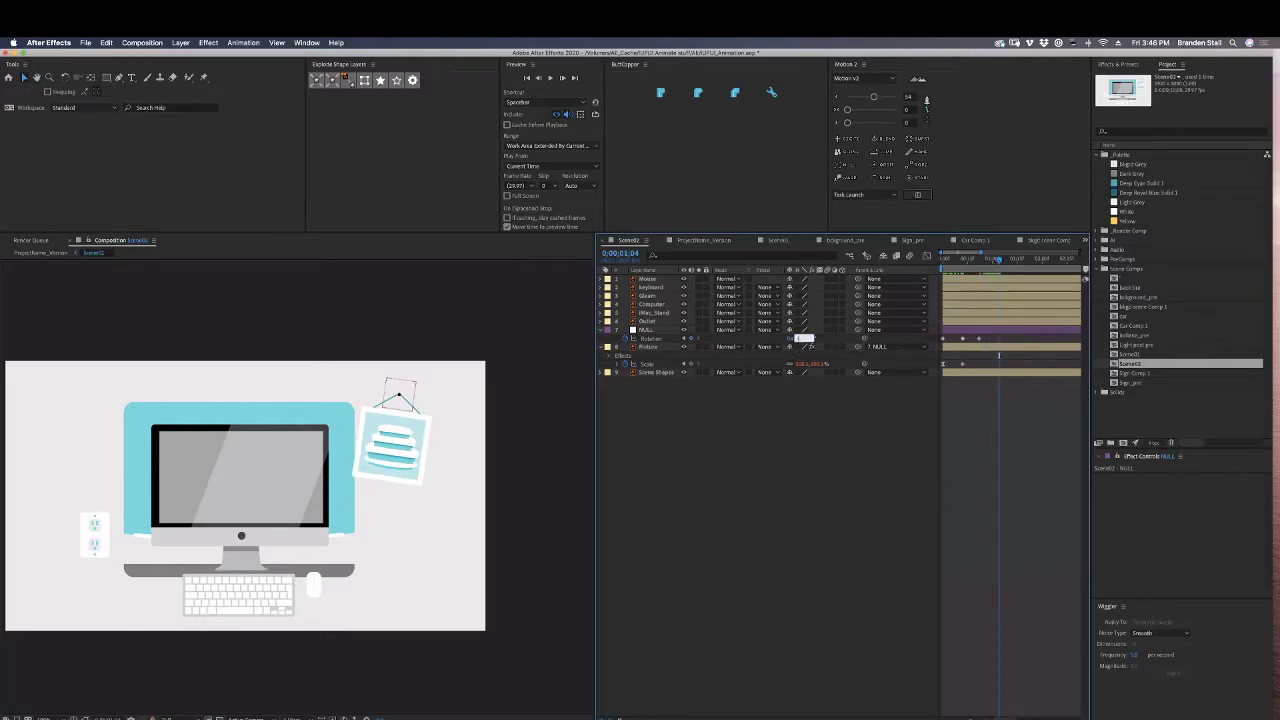
{"action": "type", "text": "-2"}
{"action": "key", "text": "Return"}
Settle the NULL layer's Rotation at 0° at 0;00;01;17 and preview the swing from the start.
{"action": "left_click_drag", "start_coordinate": [999, 260], "coordinate": [1021, 260]}
{"action": "left_click", "coordinate": [801, 339]}
{"action": "type", "text": "0"}
{"action": "key", "text": "Return"}
{"action": "key", "text": "super+shift+a"}
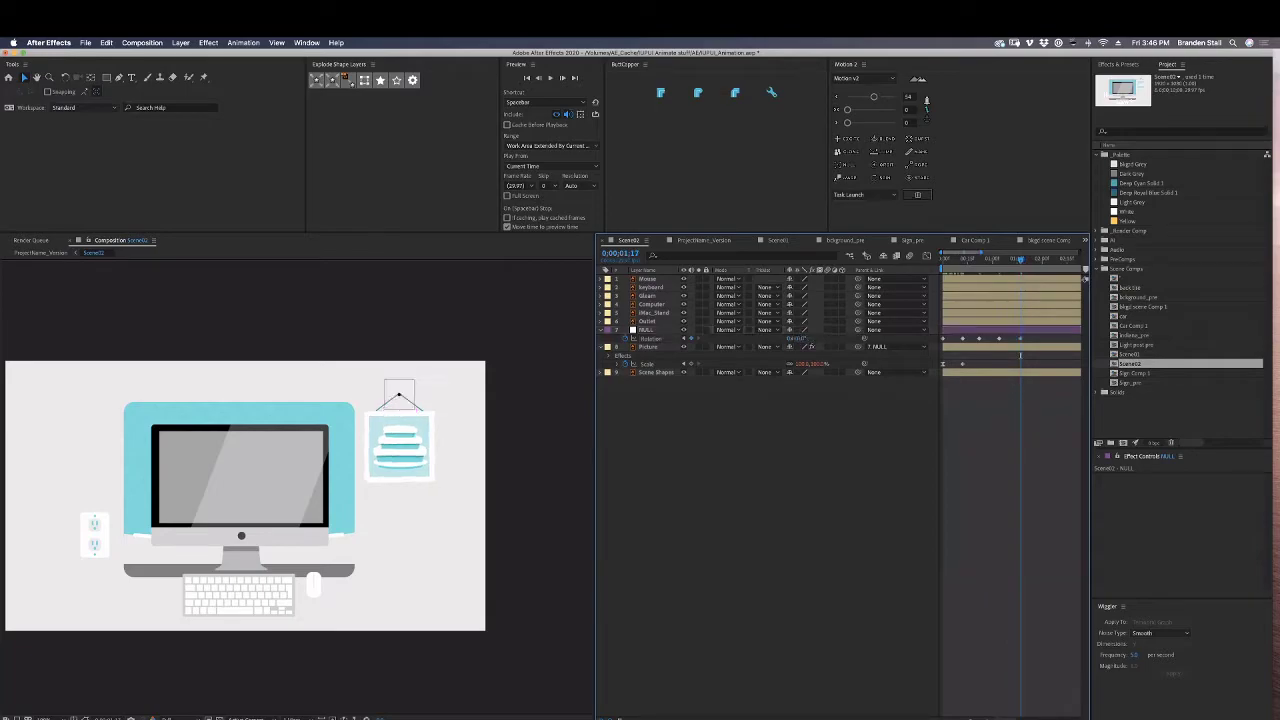
{"action": "key", "text": "Home"}
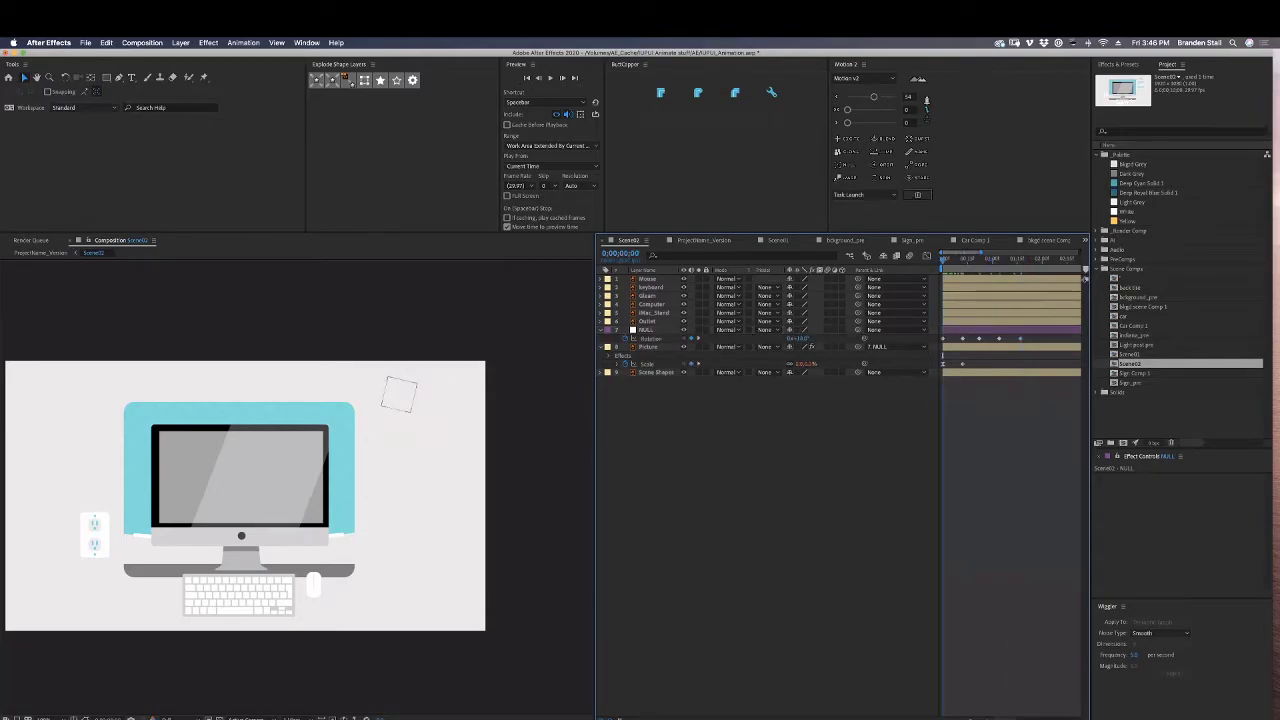
{"action": "key", "text": "space"}
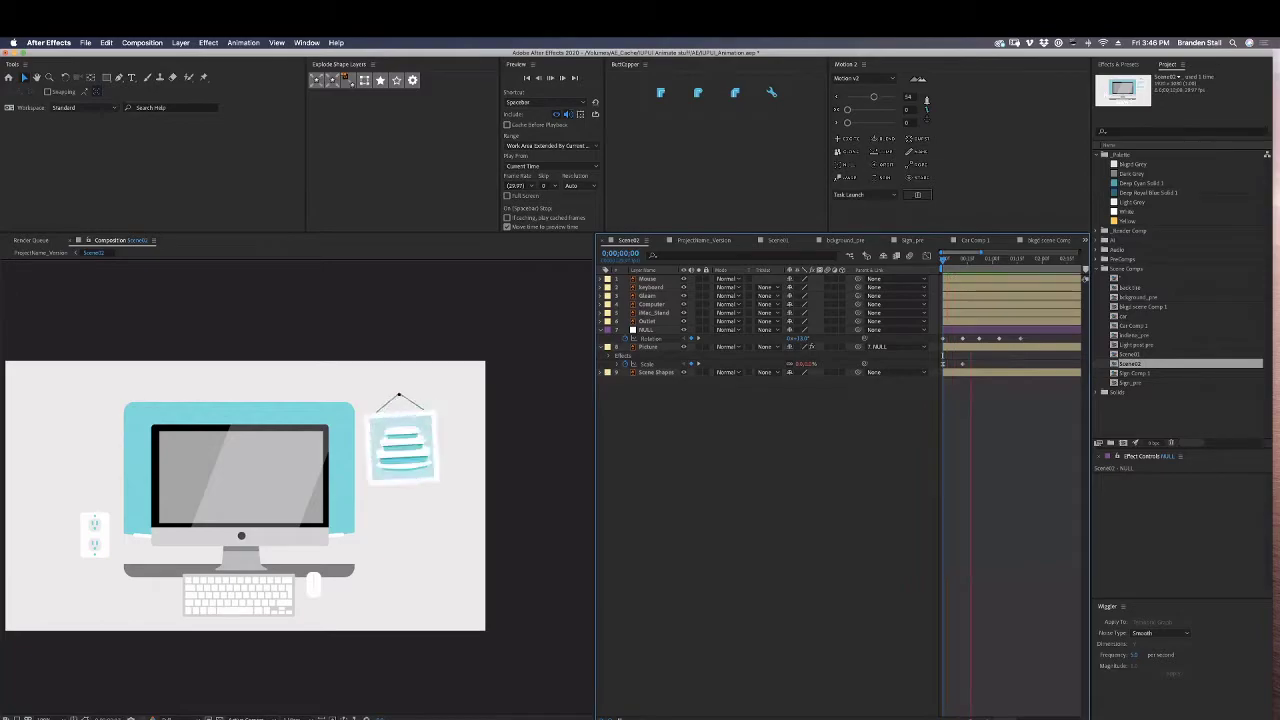
{"action": "key", "text": "space"}
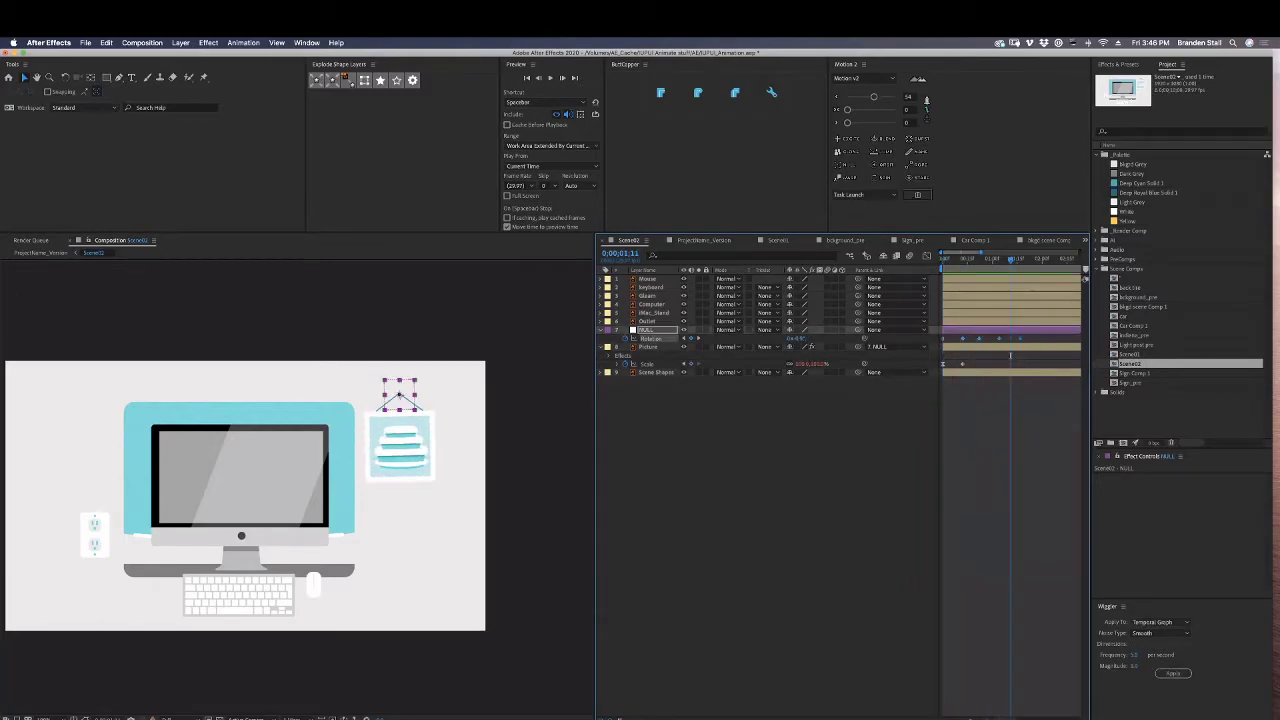
Ease all of the NULL layer's Rotation keyframes with Motion 2 and return to the start of the composition.
{"action": "left_click", "coordinate": [878, 110]}
{"action": "left_click", "coordinate": [850, 450]}
{"action": "key", "text": "Home"}
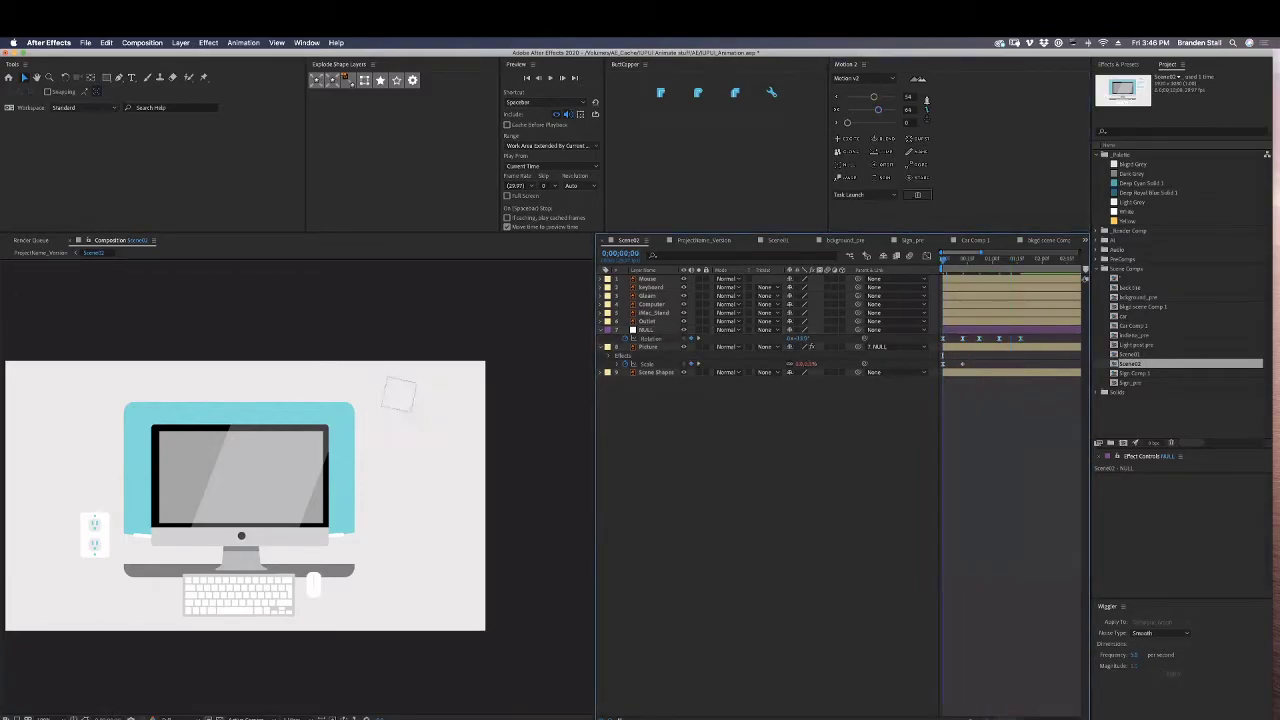
Remove one of the null's rotation keyframes, space the remaining ones further apart, and preview the picture's swing from the start.
{"action": "key", "text": "space"}
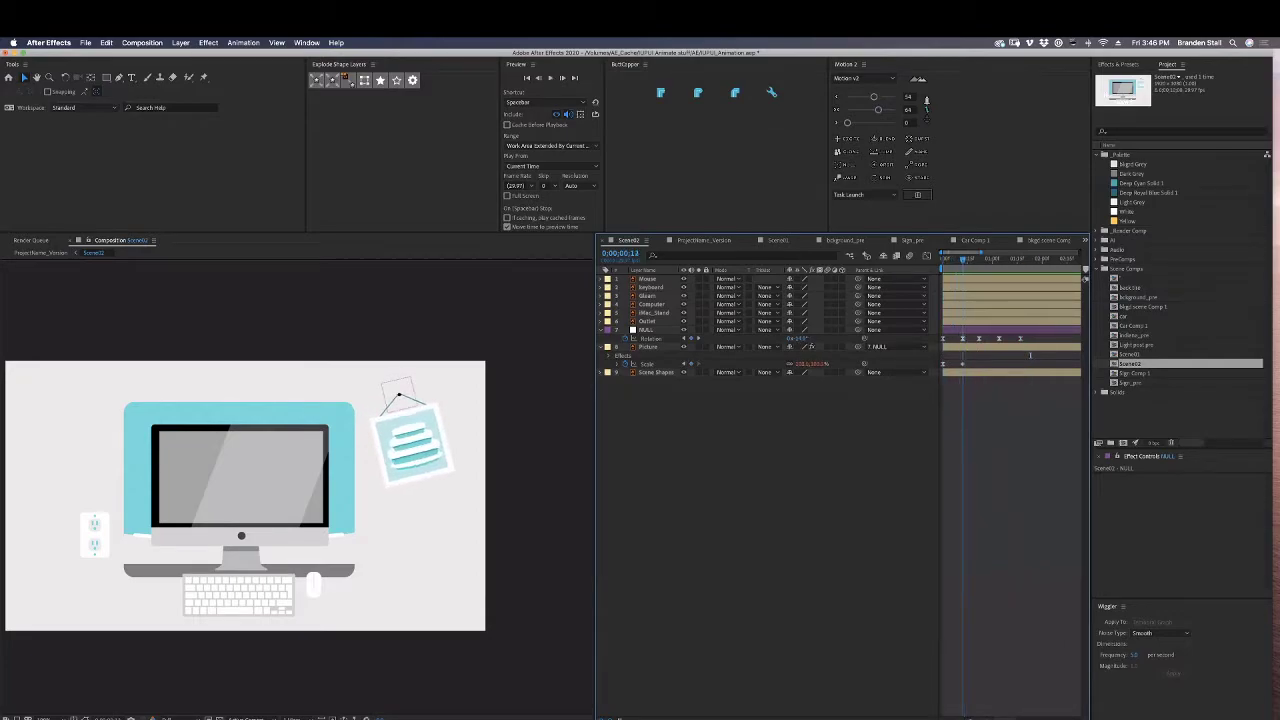
{"action": "left_click_drag", "start_coordinate": [1032, 343], "coordinate": [943, 338]}
{"action": "key", "text": "Delete"}
{"action": "key", "text": "Home"}
{"action": "key", "text": "space"}
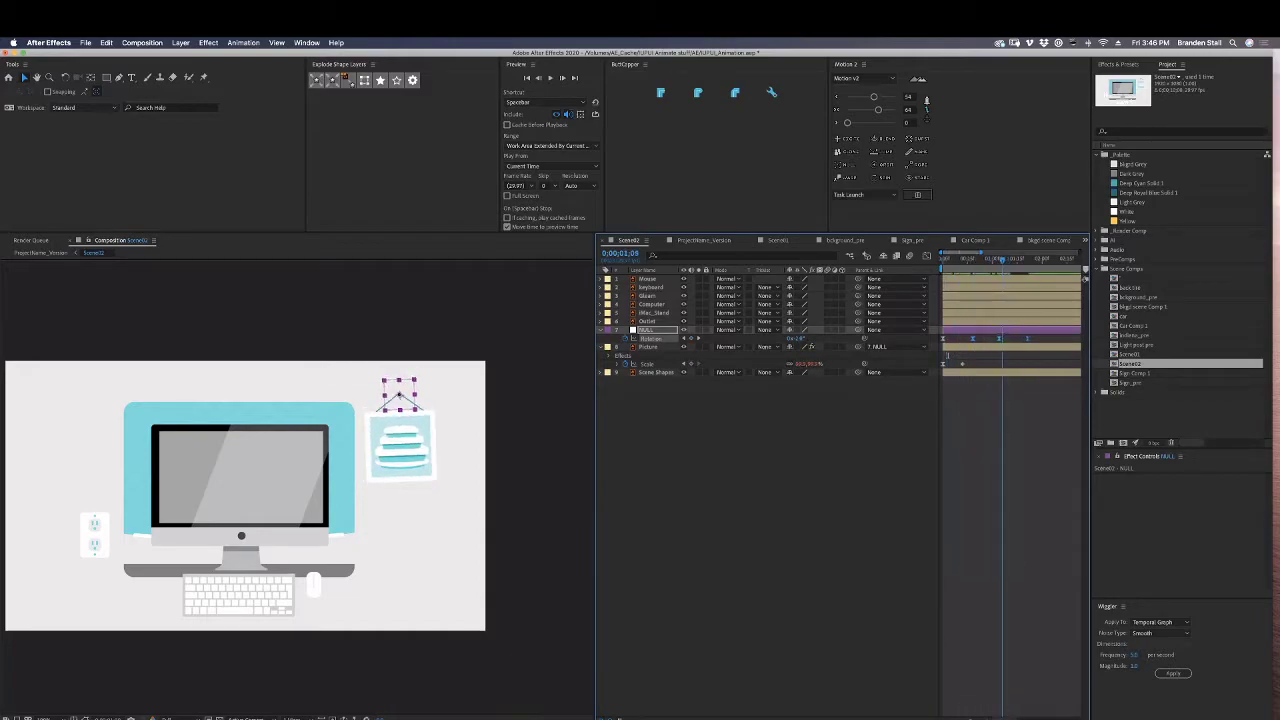
Adjust the null's rotation value at 1;04, set the outgoing easing of the last rotation keyframe to 66, and preview.
{"action": "key", "text": "super+shift+a"}
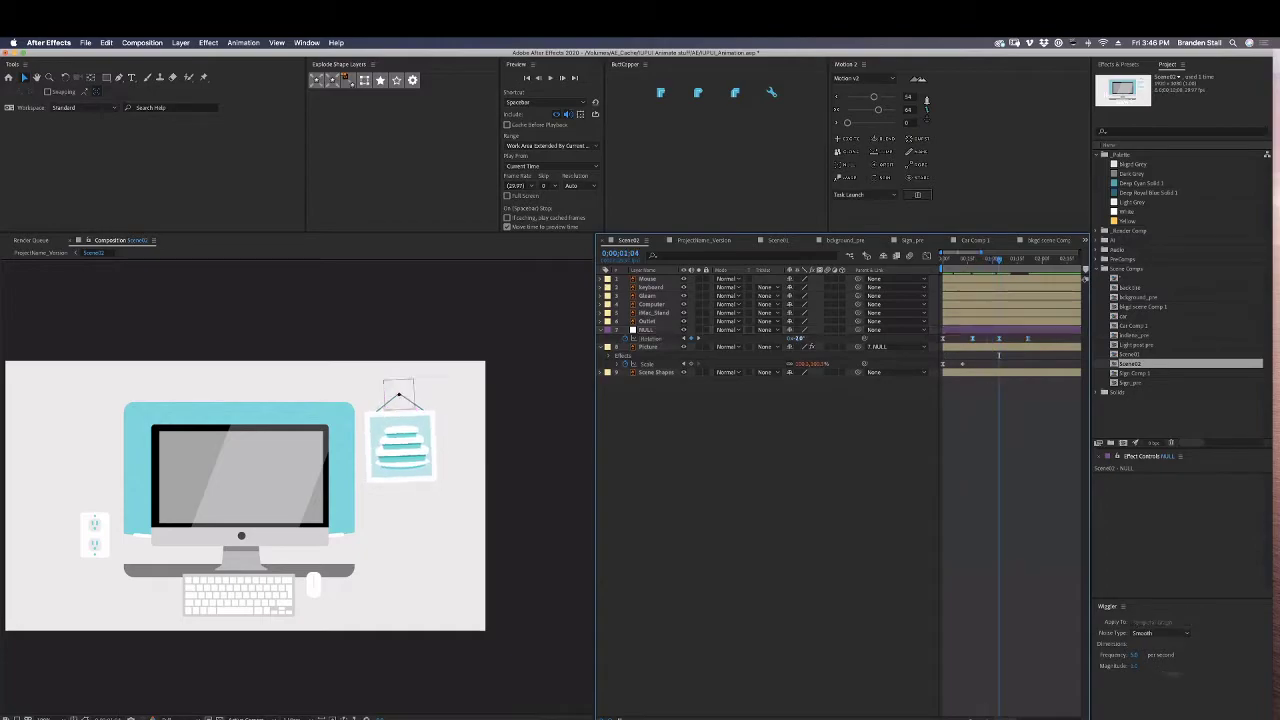
{"action": "left_click", "coordinate": [799, 338]}
{"action": "key", "text": "Return"}
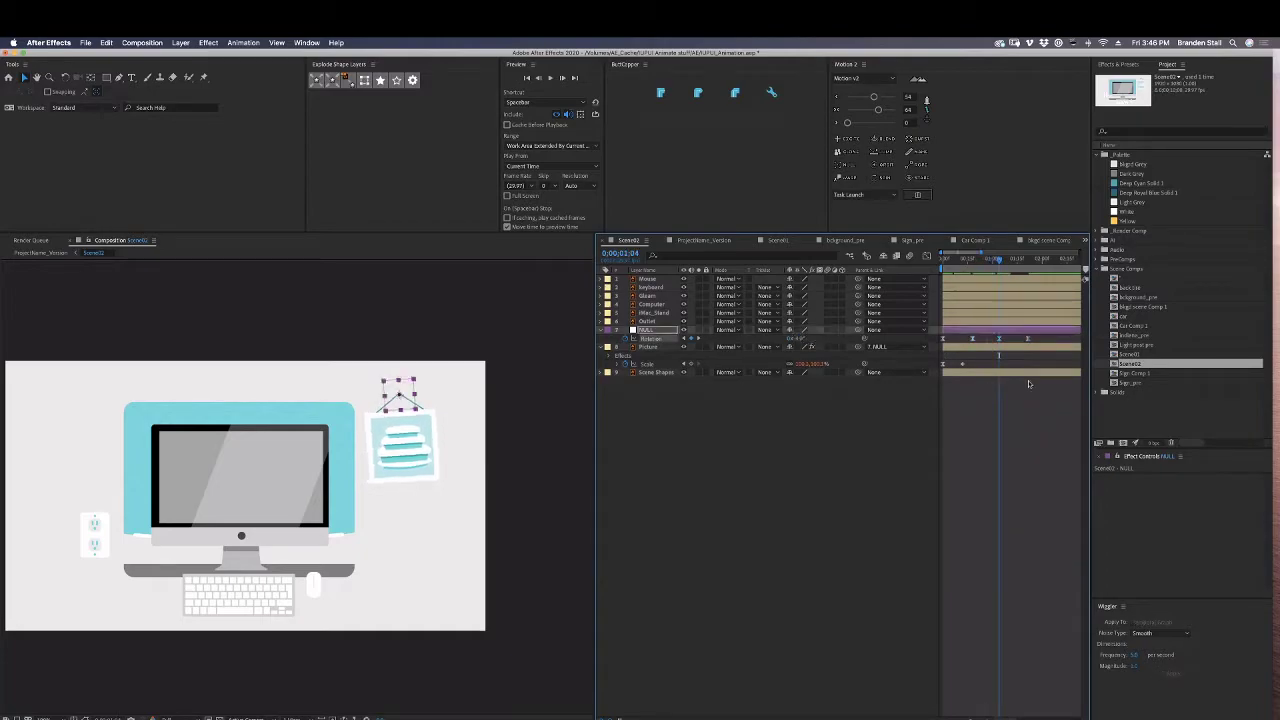
{"action": "left_click_drag", "start_coordinate": [1004, 262], "coordinate": [1030, 268]}
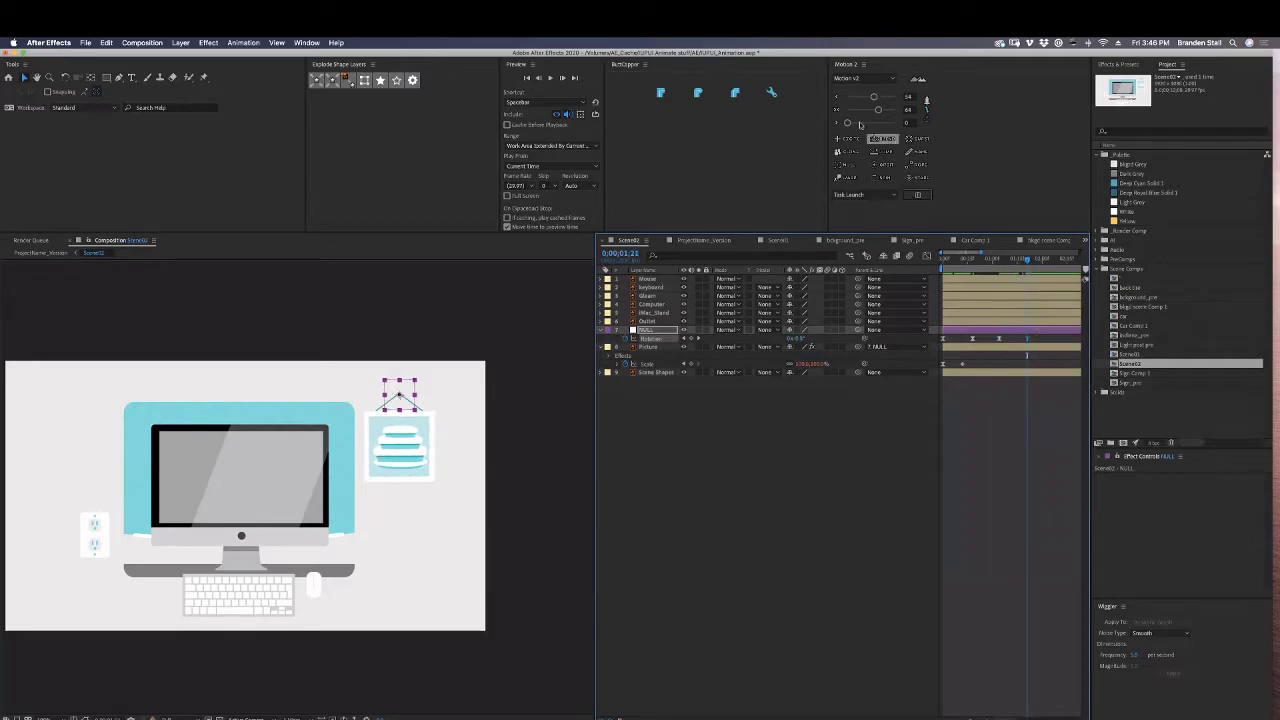
{"action": "left_click_drag", "start_coordinate": [848, 123], "coordinate": [880, 124]}
{"action": "key", "text": "space"}
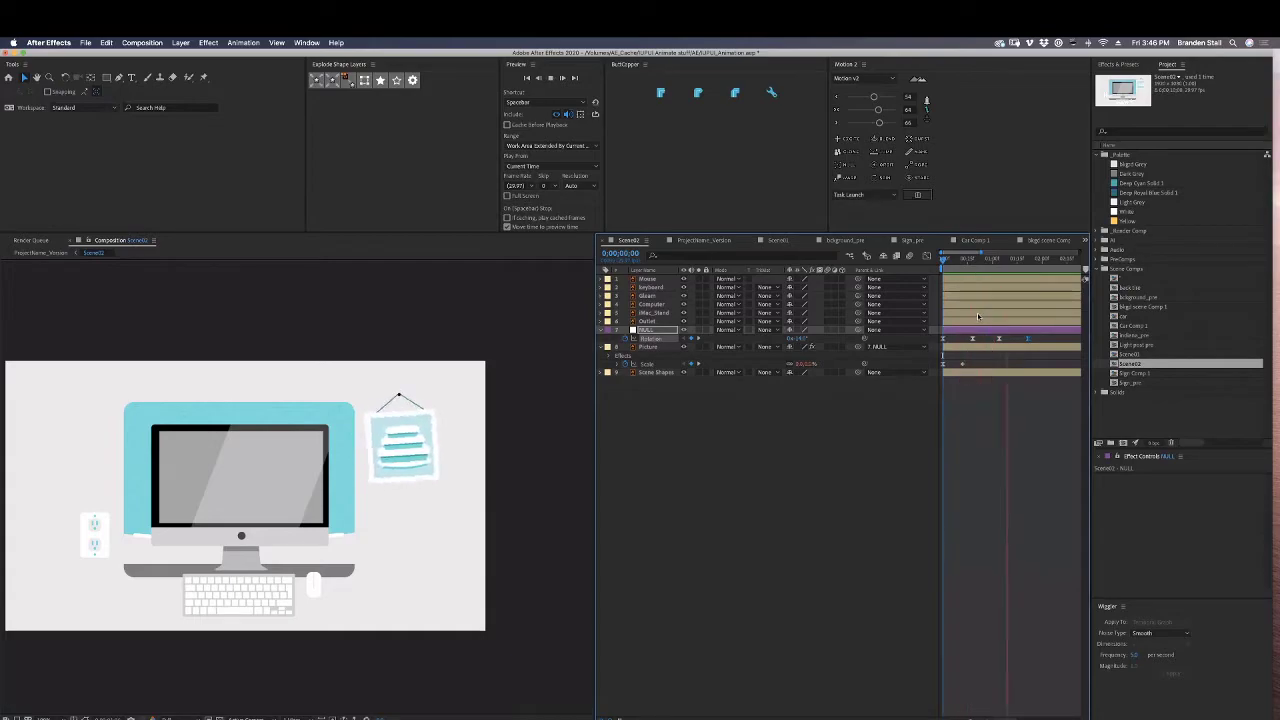
Set the incoming easing of the null's middle rotation keyframes to 57 and play back the picture's swing.
{"action": "left_click", "coordinate": [971, 260]}
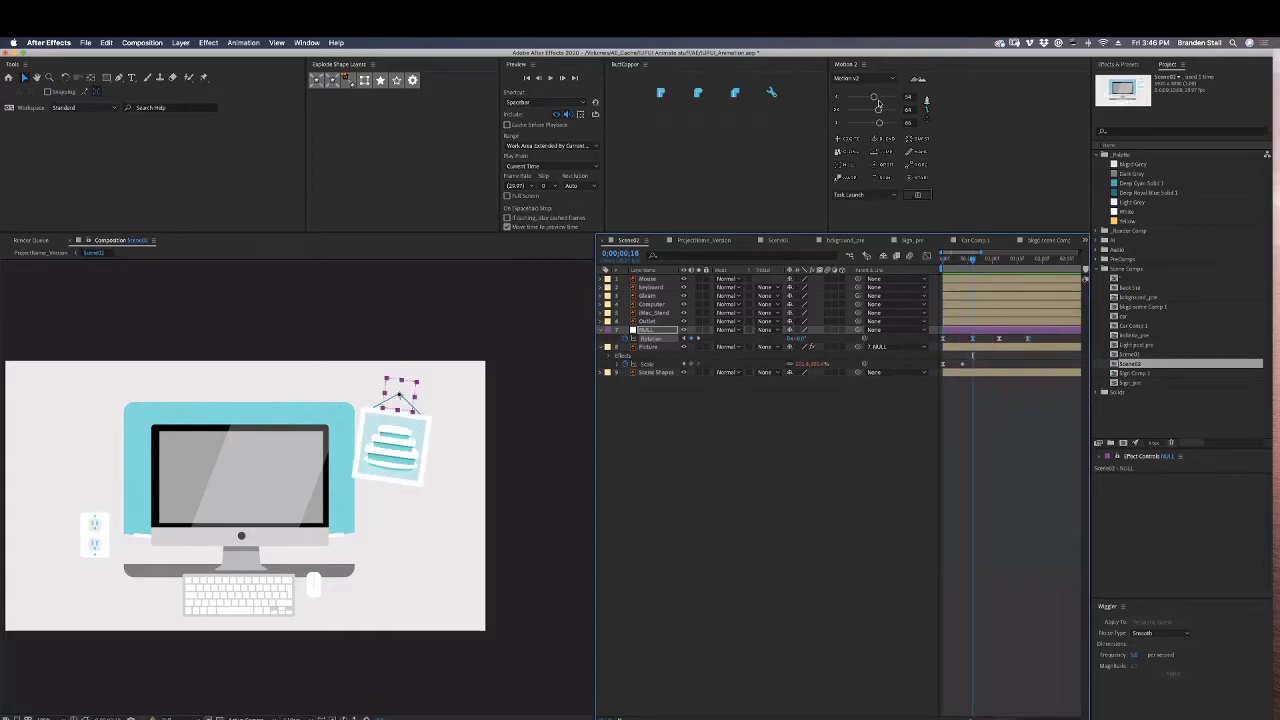
{"action": "left_click", "coordinate": [876, 98]}
{"action": "left_click", "coordinate": [943, 260]}
{"action": "key", "text": "space"}
{"action": "key", "text": "space"}
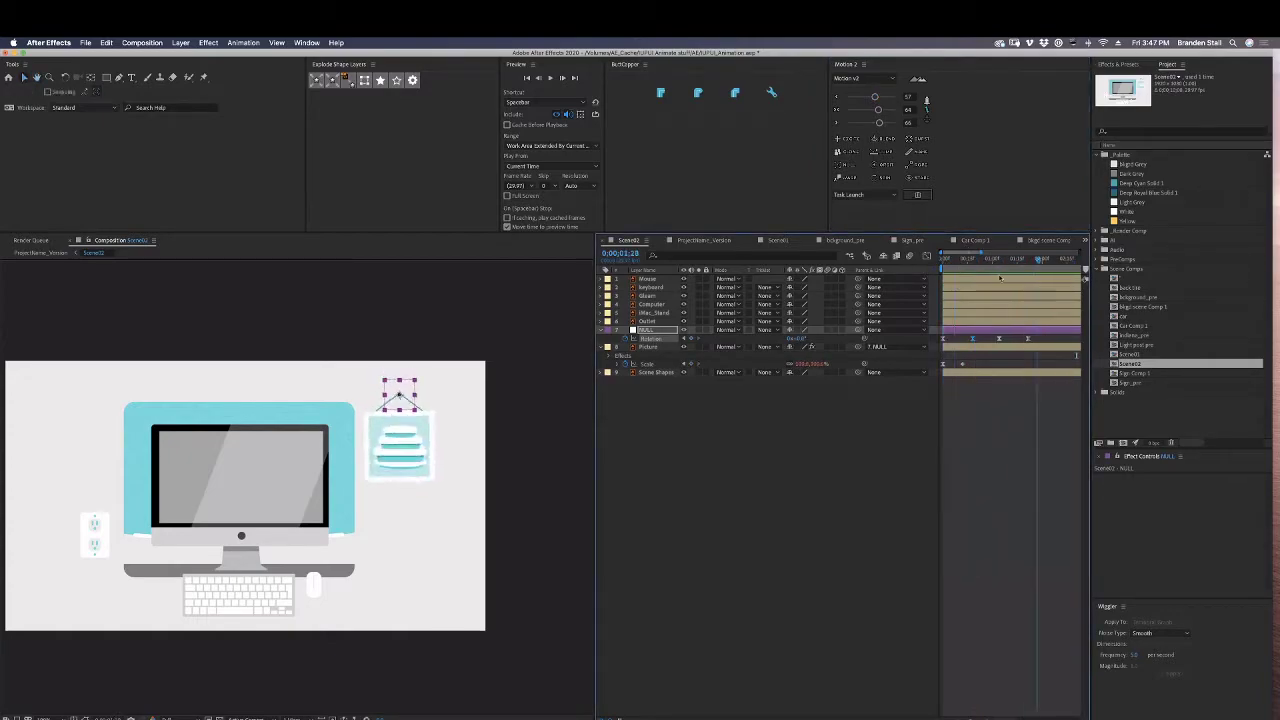
Keyframe the keyboard's resting position at 0;20, move it below the frame at 0;00, and ease that starting keyframe.
{"action": "left_click_drag", "start_coordinate": [359, 546], "coordinate": [394, 535]}
{"action": "left_click", "coordinate": [754, 545]}
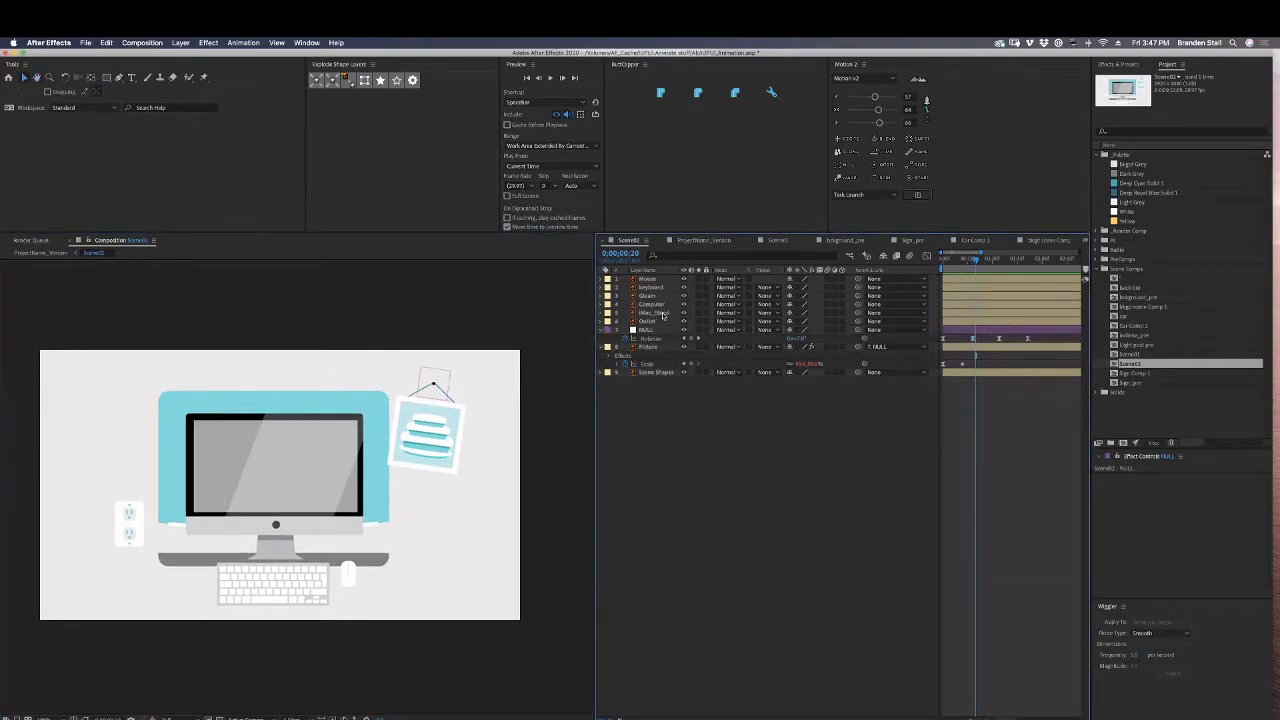
{"action": "left_click", "coordinate": [658, 372]}
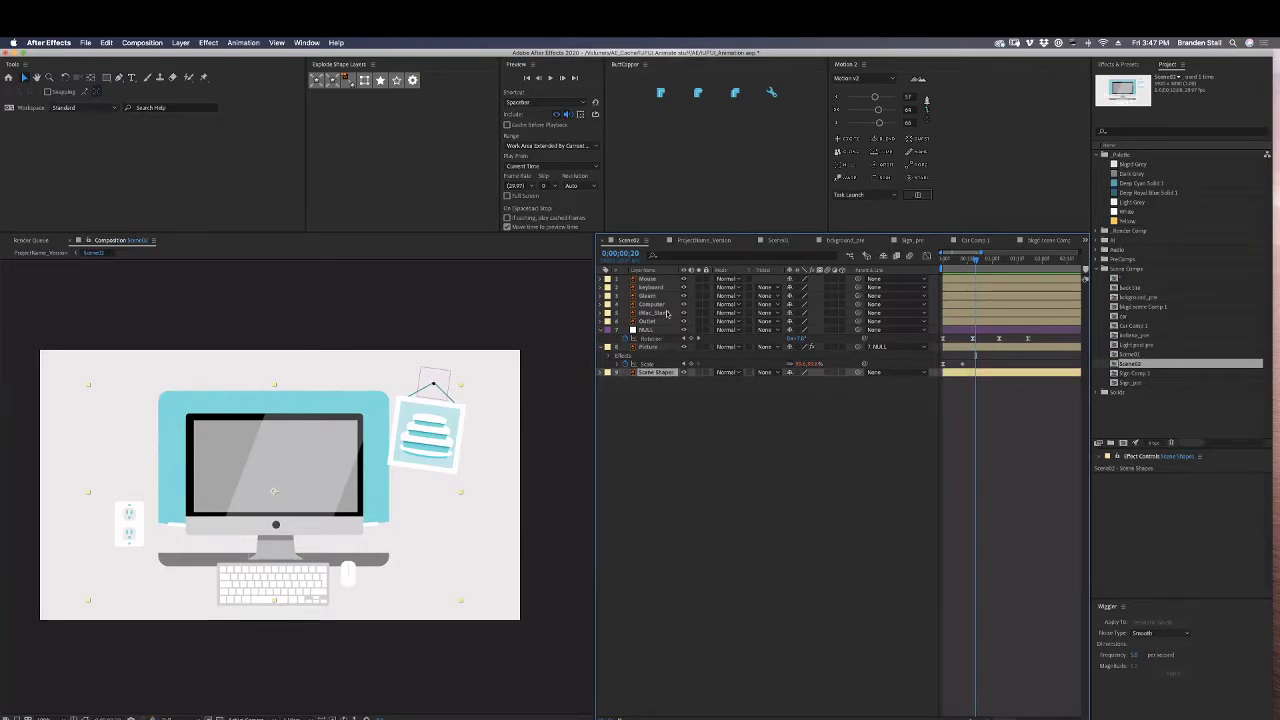
{"action": "left_click", "coordinate": [659, 288]}
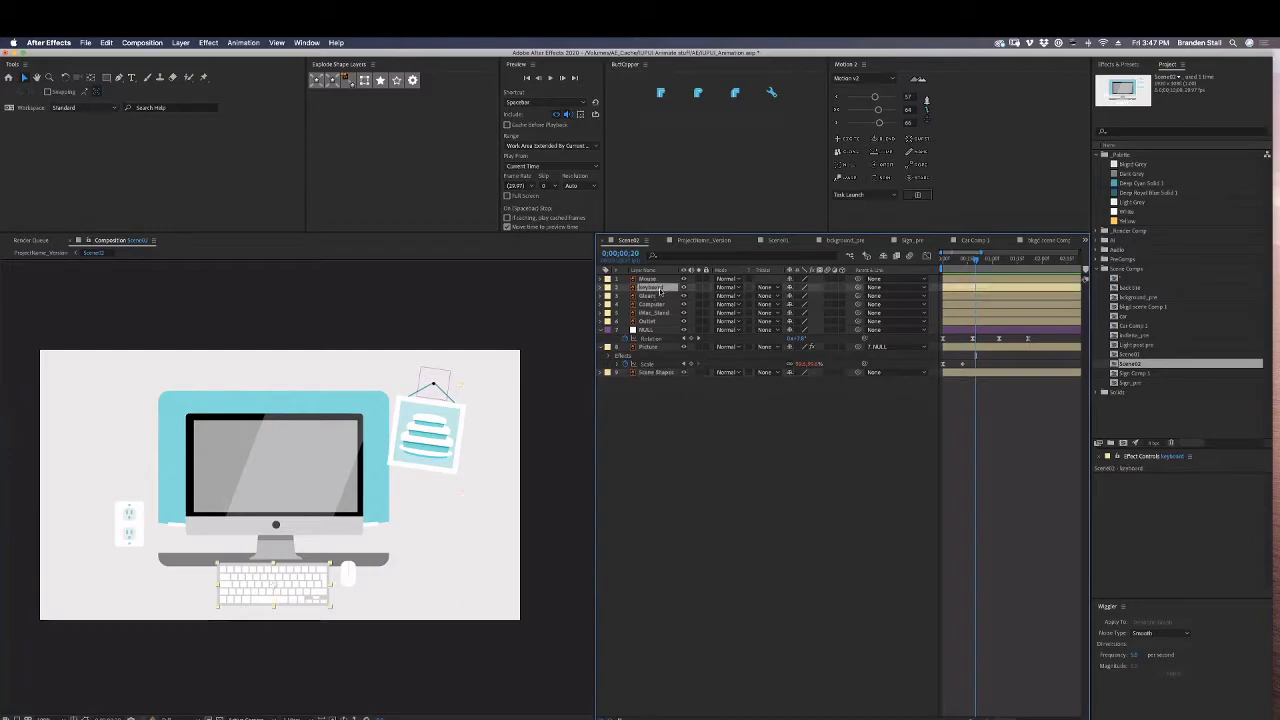
{"action": "key", "text": "p"}
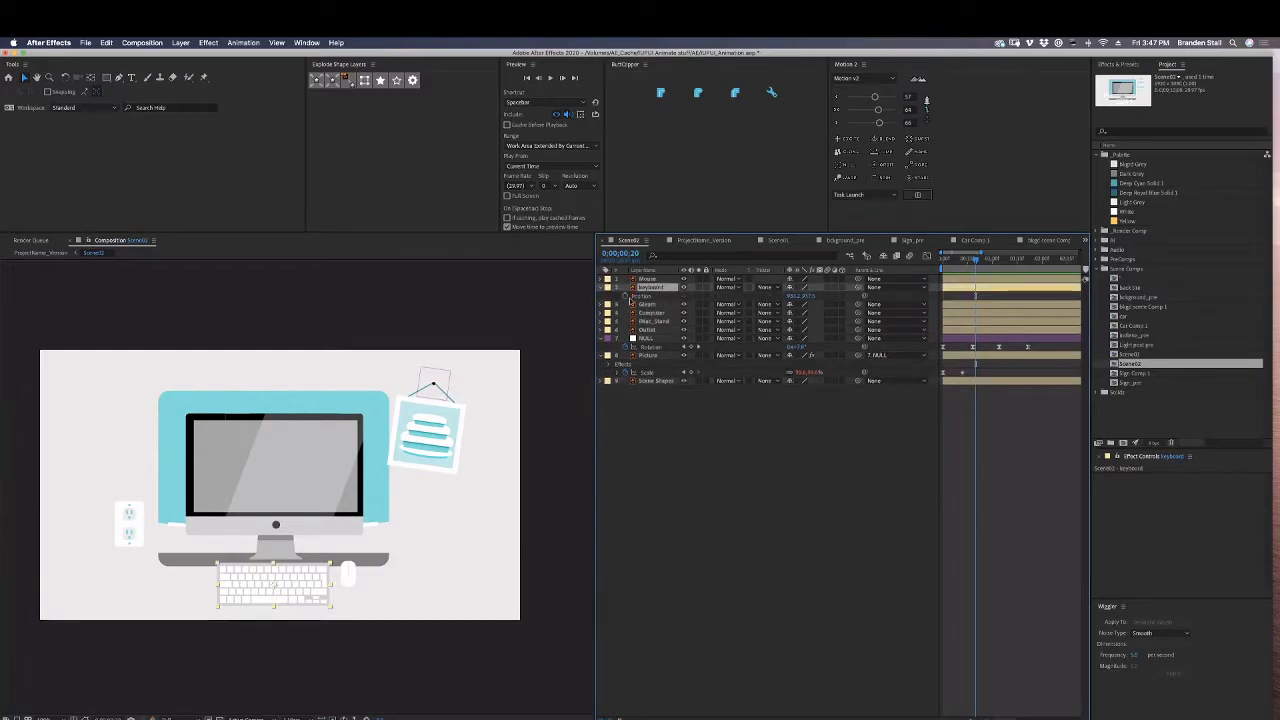
{"action": "left_click", "coordinate": [630, 297]}
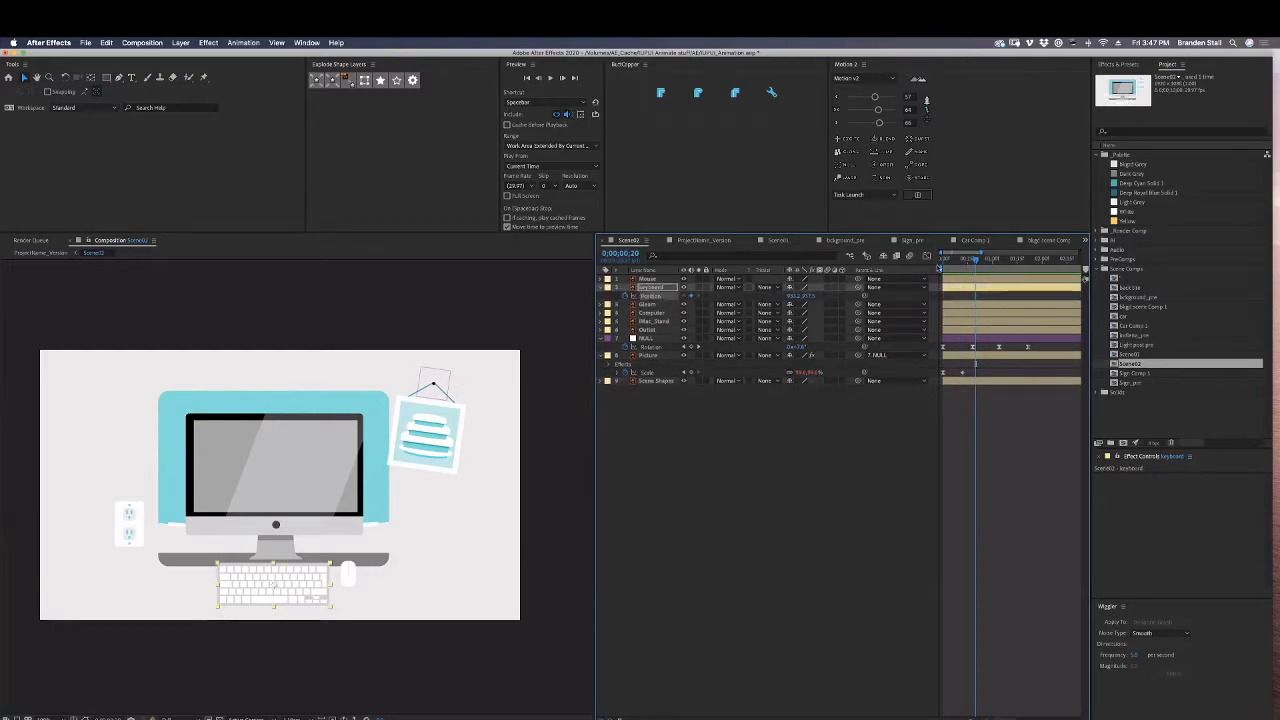
{"action": "key", "text": "Home"}
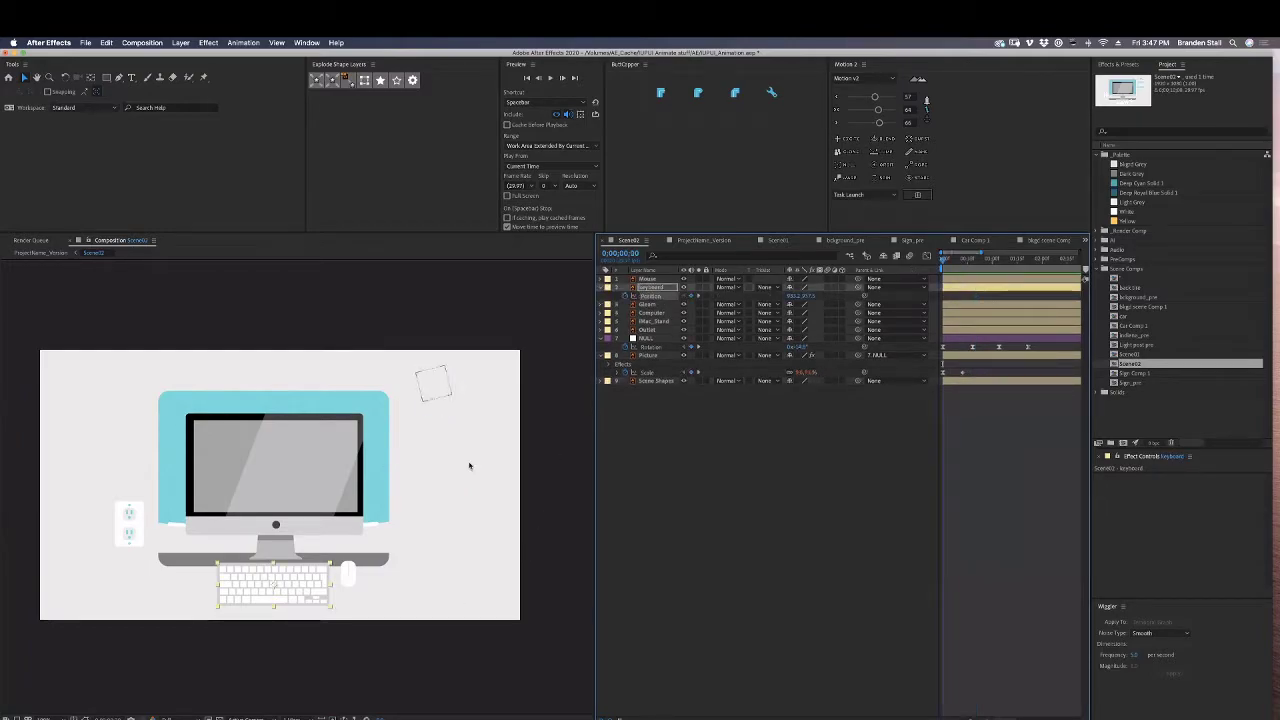
{"action": "left_click_drag", "start_coordinate": [275, 588], "coordinate": [275, 661]}
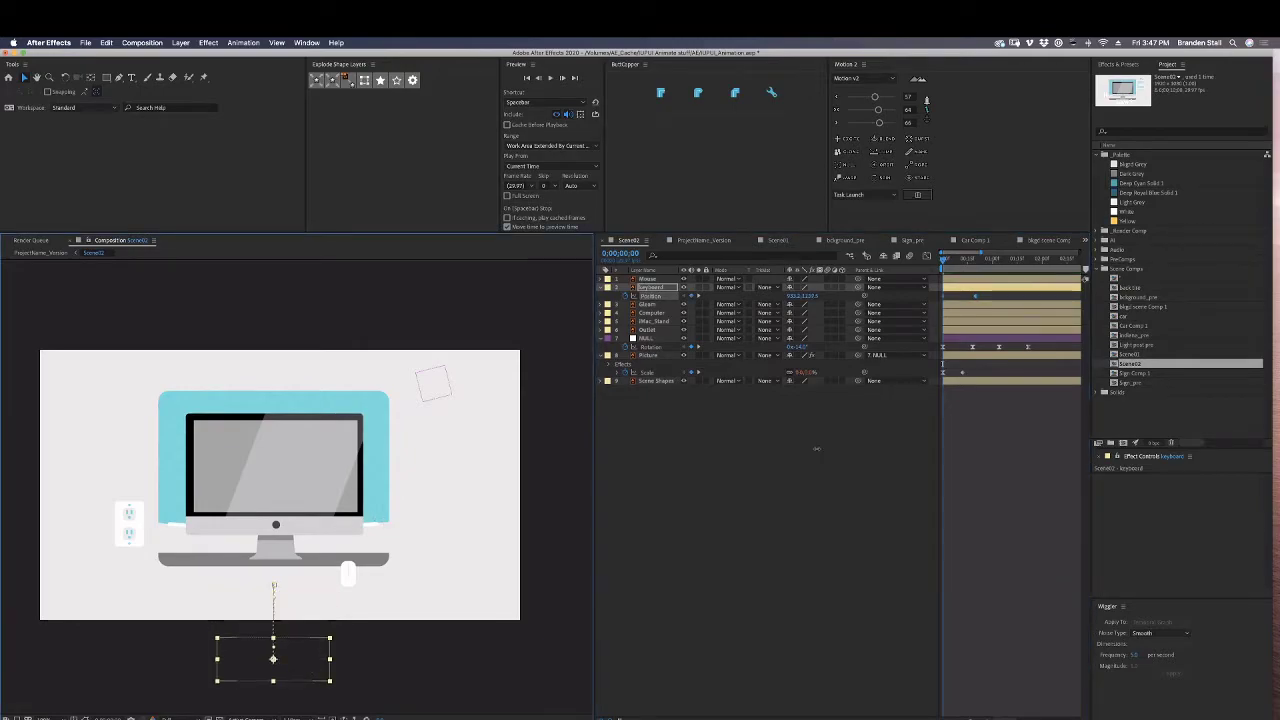
{"action": "left_click", "coordinate": [928, 304]}
{"action": "left_click", "coordinate": [838, 98]}
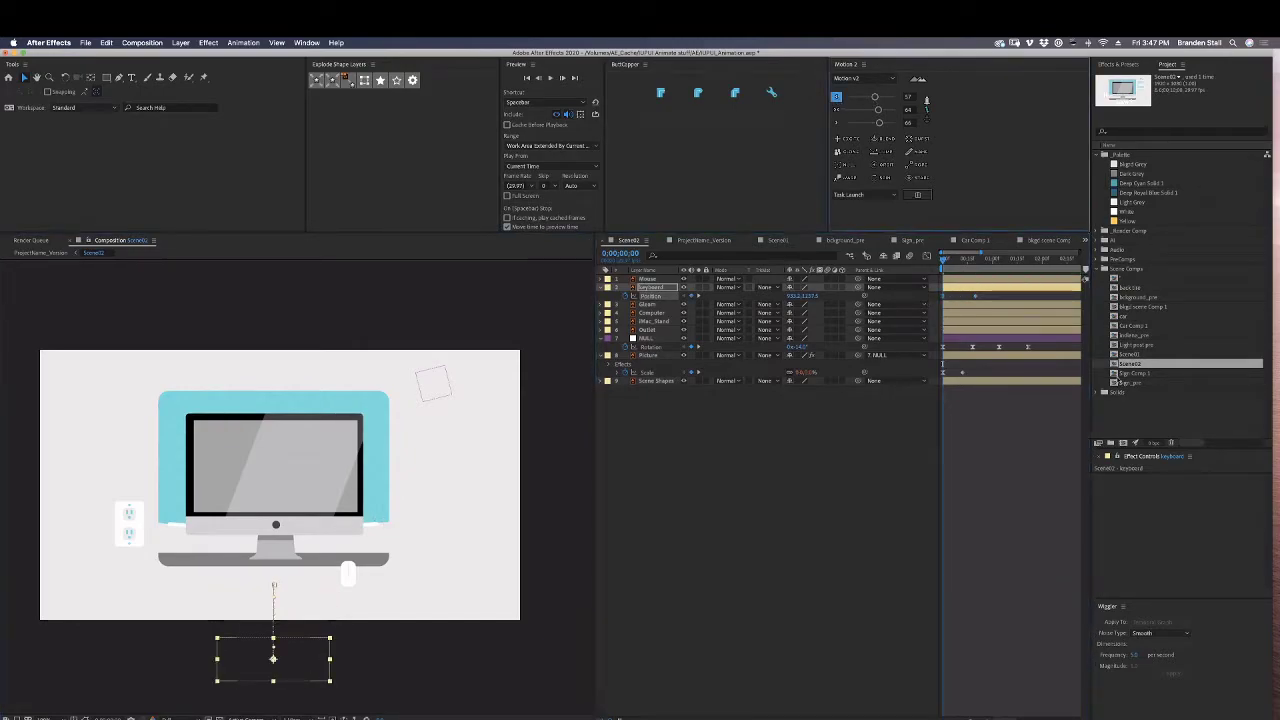
Apply Motion 2's Excite to the keyboard's position with an overshoot of 5 and increased friction.
{"action": "left_click", "coordinate": [846, 140]}
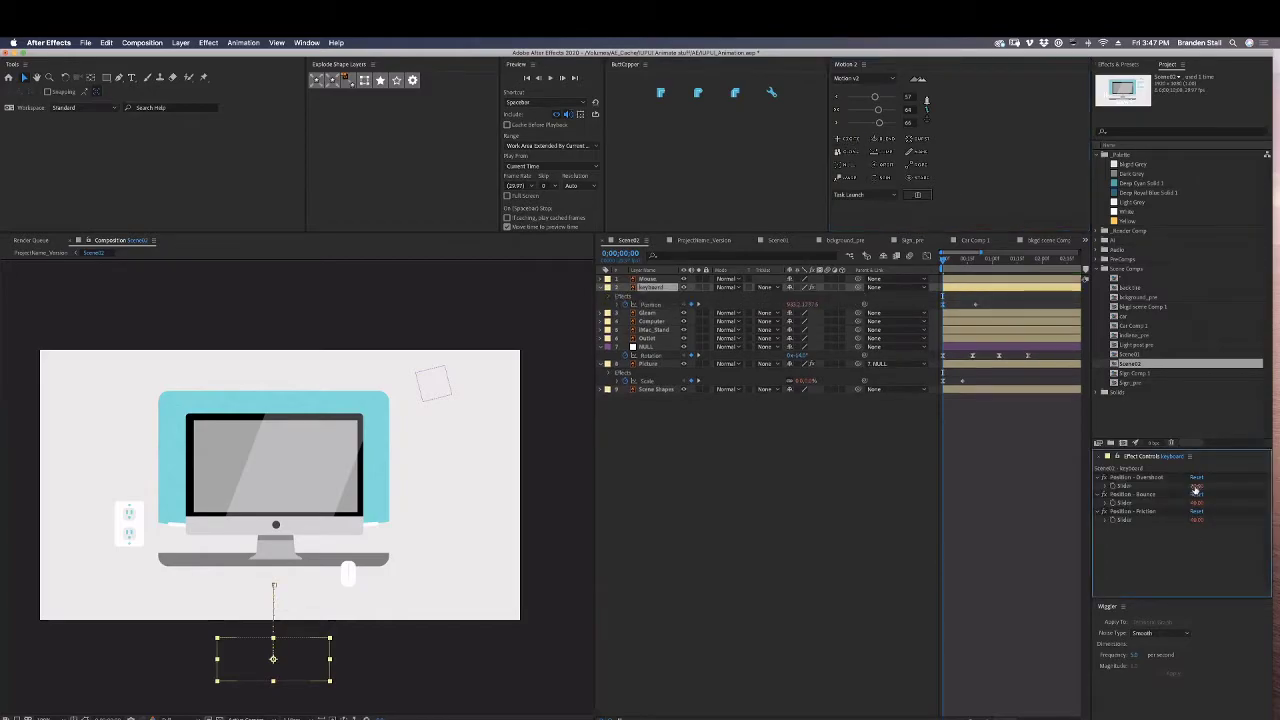
{"action": "left_click", "coordinate": [1195, 487]}
{"action": "type", "text": "5"}
{"action": "key", "text": "Return"}
{"action": "left_click_drag", "start_coordinate": [1196, 520], "coordinate": [1206, 520]}
{"action": "left_click", "coordinate": [836, 470]}
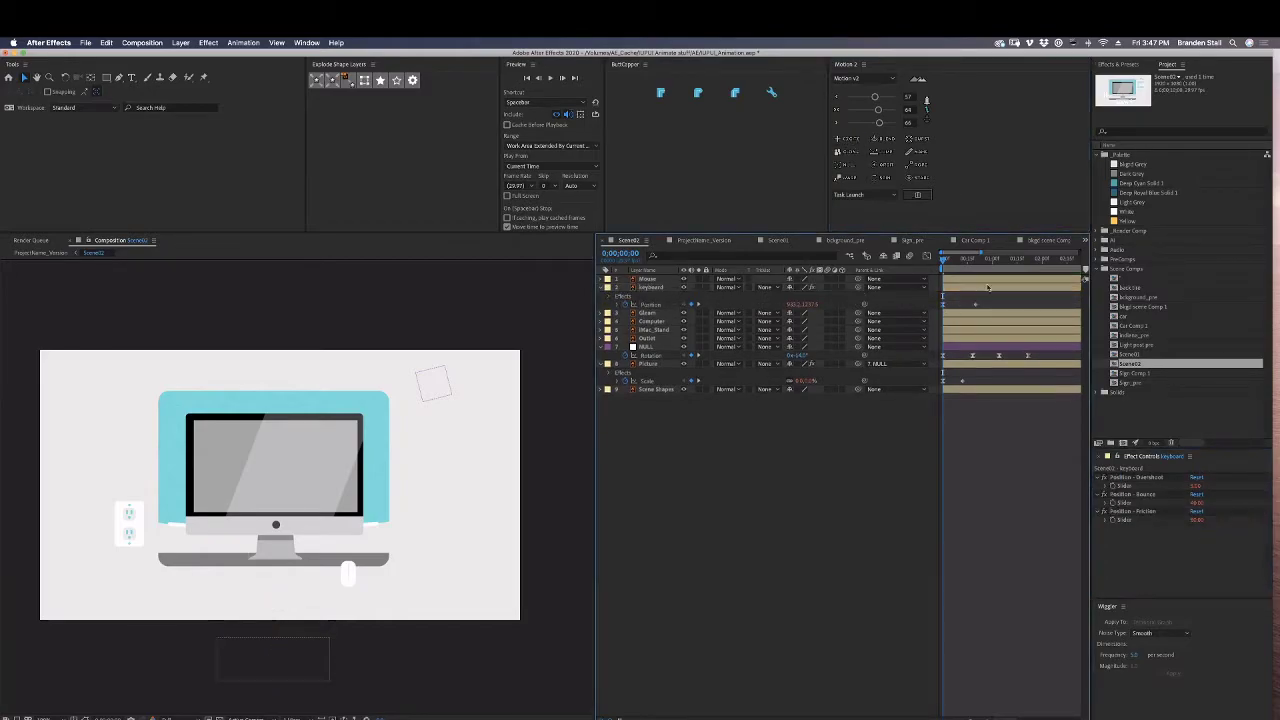
Shift the keyboard's ending position keyframe earlier to speed up its entrance, and preview the scene.
{"action": "left_click_drag", "start_coordinate": [975, 304], "coordinate": [912, 277]}
{"action": "key", "text": "space"}
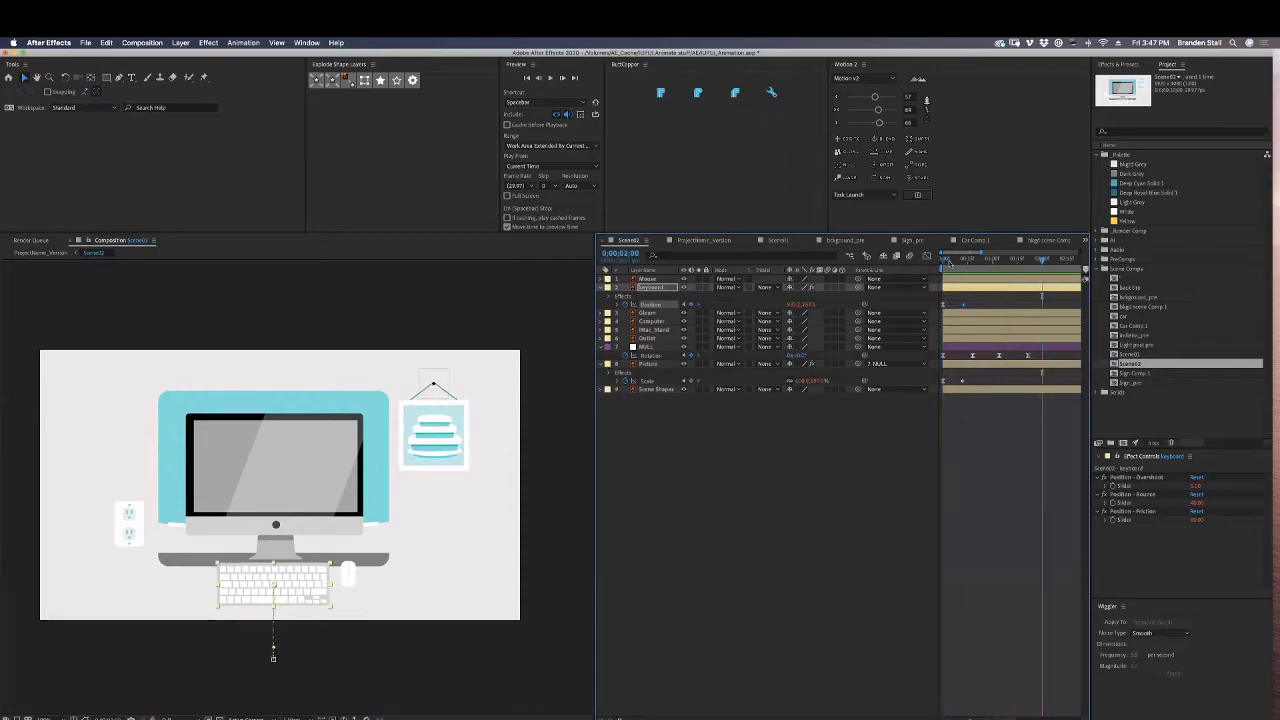
{"action": "left_click", "coordinate": [941, 263]}
Keyframe the outlet's resting position near 1;01 and move the outlet horizontally past the frame's left edge at 0;10.
{"action": "left_click", "coordinate": [662, 339]}
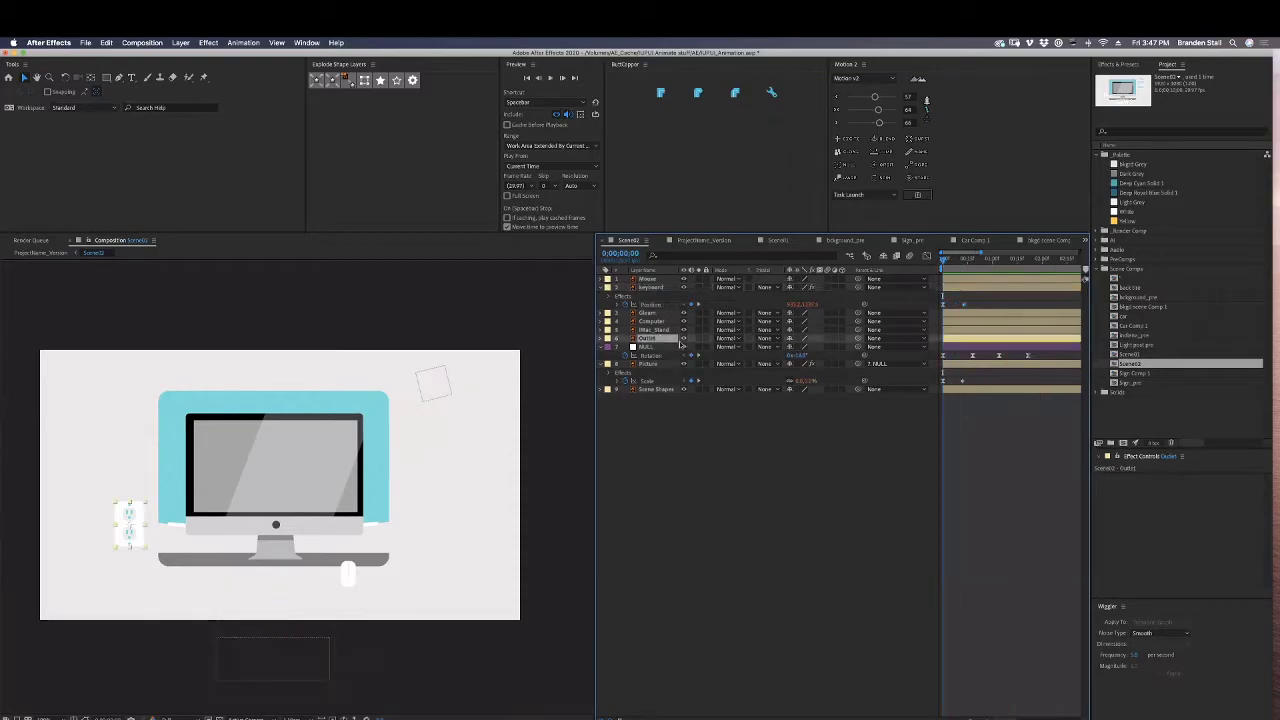
{"action": "key", "text": "p"}
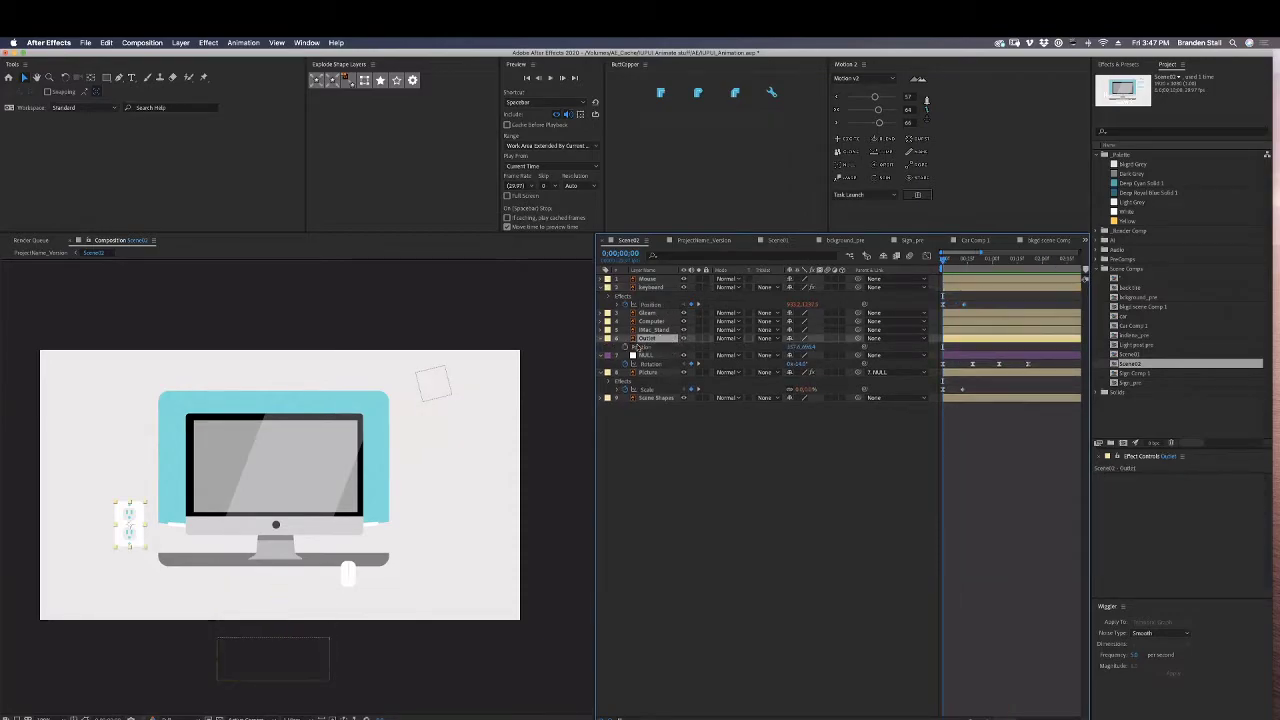
{"action": "right_click", "coordinate": [945, 347]}
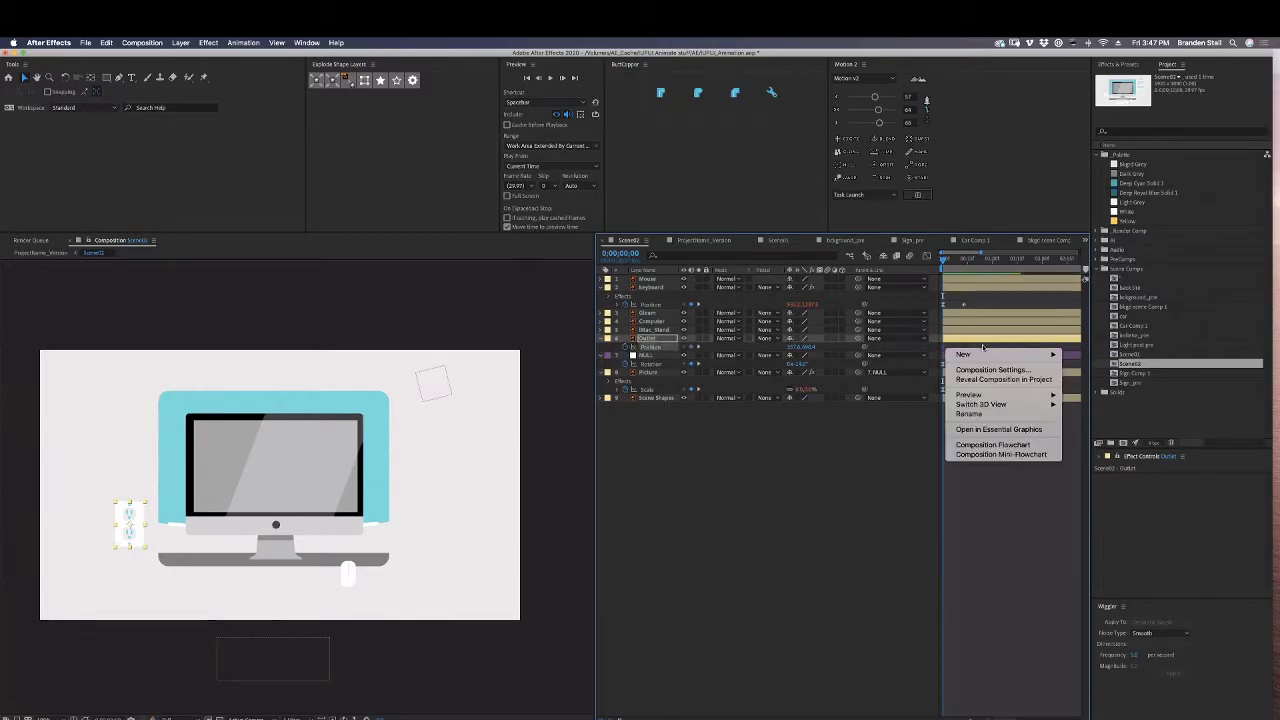
{"action": "left_click", "coordinate": [987, 493]}
{"action": "key", "text": "space"}
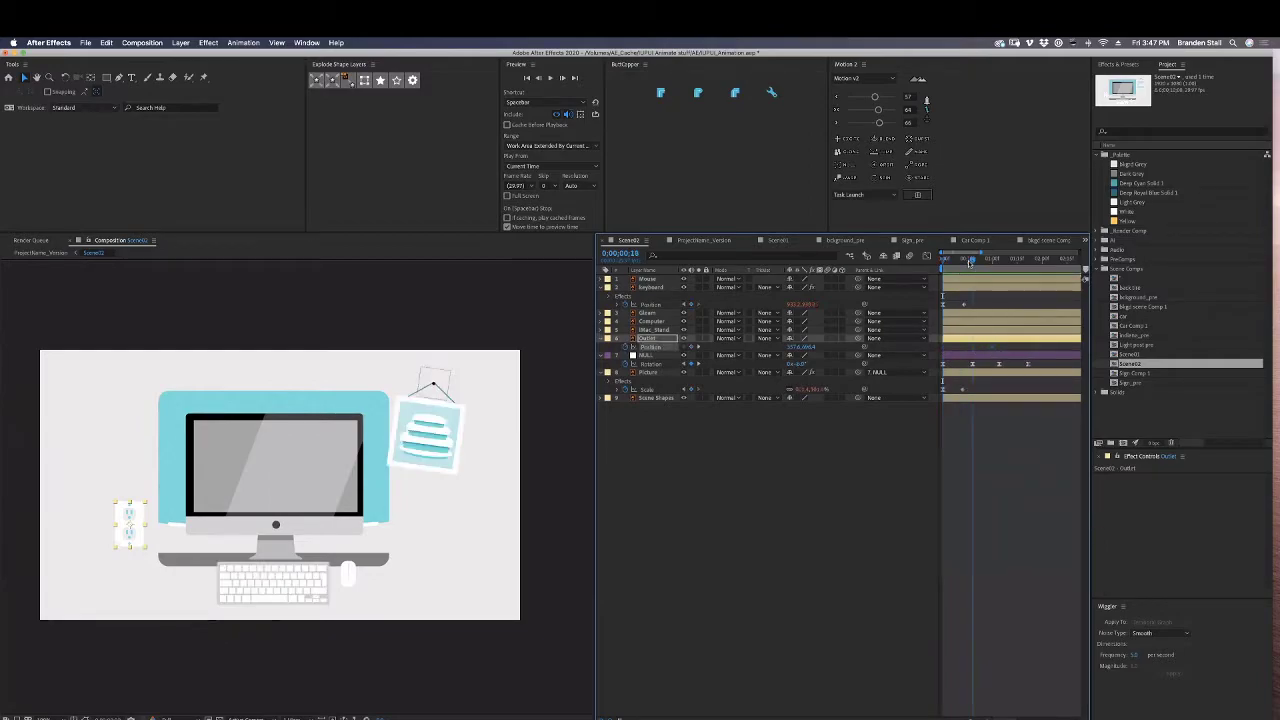
{"action": "left_click_drag", "start_coordinate": [133, 528], "coordinate": [19, 524]}
Ease the outlet's position keyframes with an incoming strength of 62, shift the starting keyframe slightly earlier, and preview the scene.
{"action": "left_click_drag", "start_coordinate": [1000, 351], "coordinate": [986, 344]}
{"action": "left_click", "coordinate": [881, 123]}
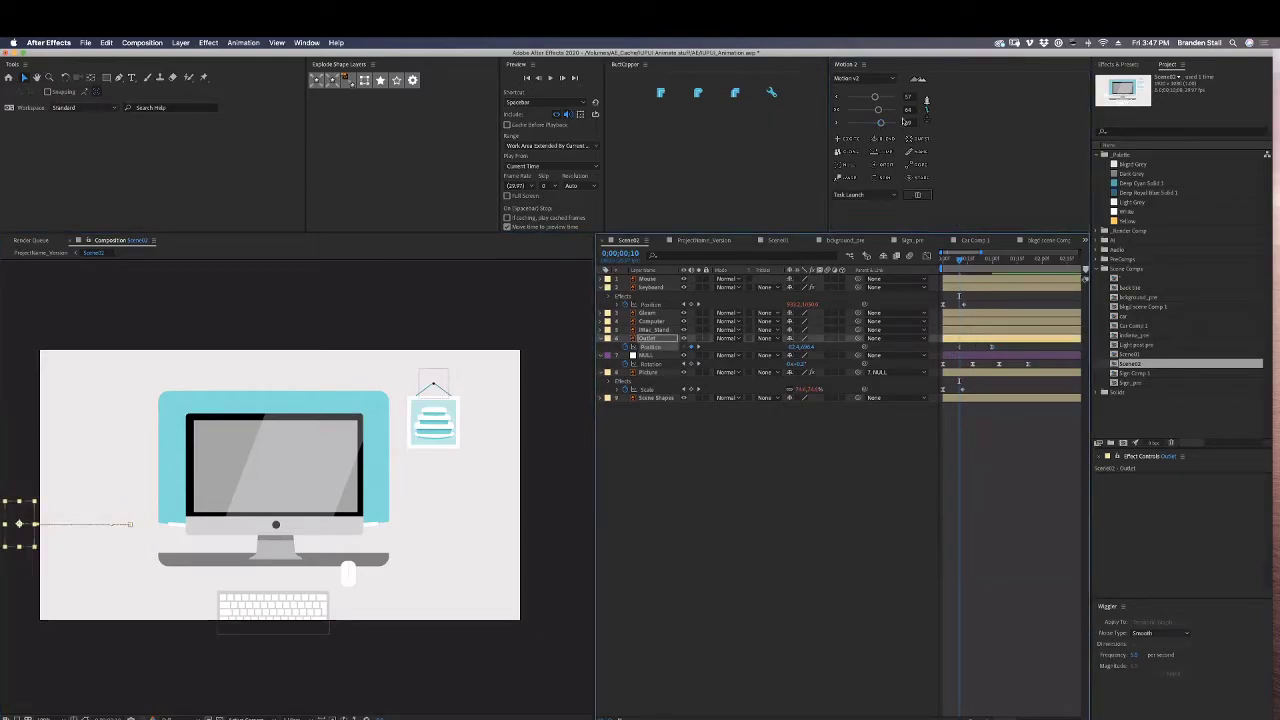
{"action": "left_click", "coordinate": [878, 97]}
{"action": "left_click", "coordinate": [957, 354]}
{"action": "left_click_drag", "start_coordinate": [959, 347], "coordinate": [956, 348]}
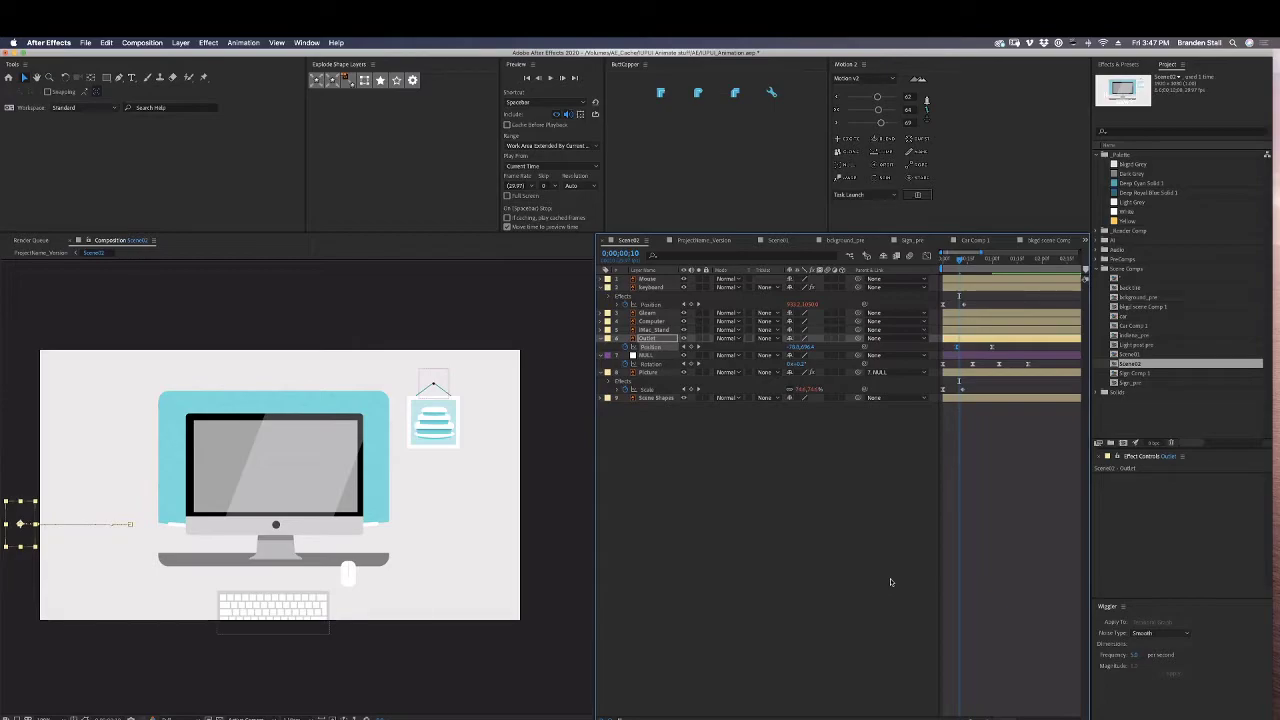
{"action": "left_click", "coordinate": [871, 440]}
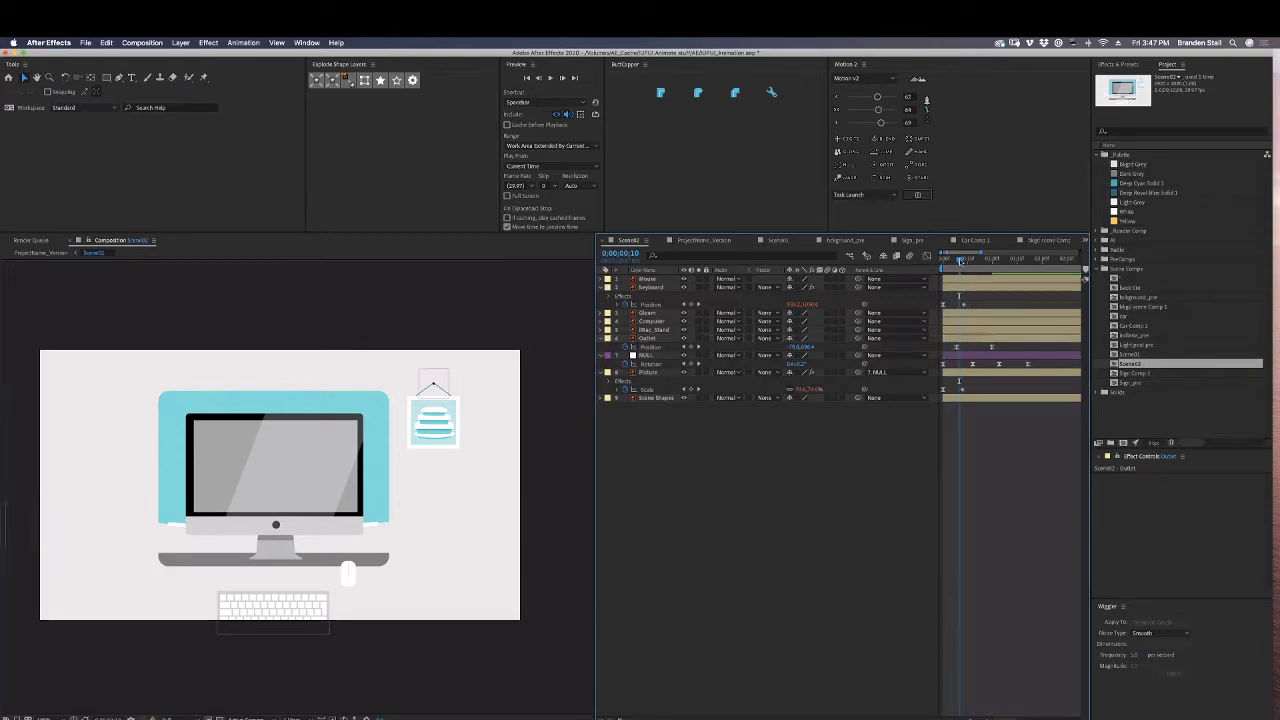
{"action": "left_click_drag", "start_coordinate": [960, 261], "coordinate": [941, 261]}
{"action": "key", "text": "space"}
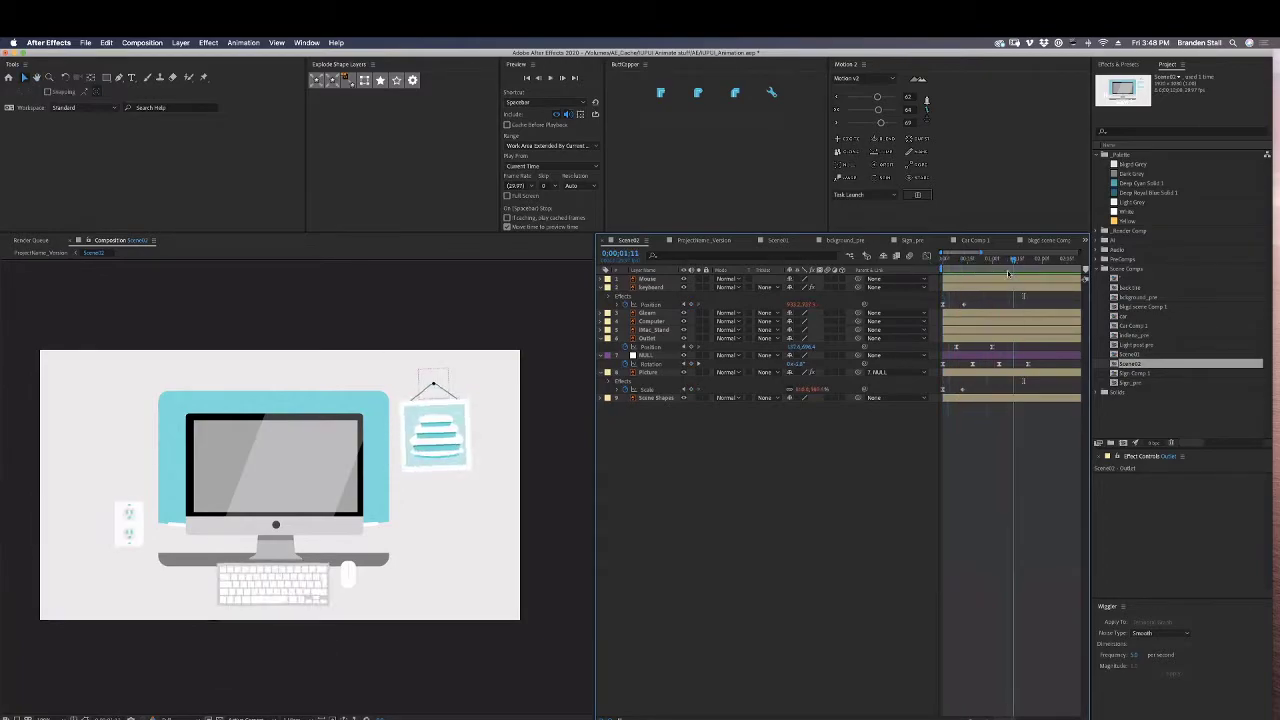
{"action": "key", "text": "space"}
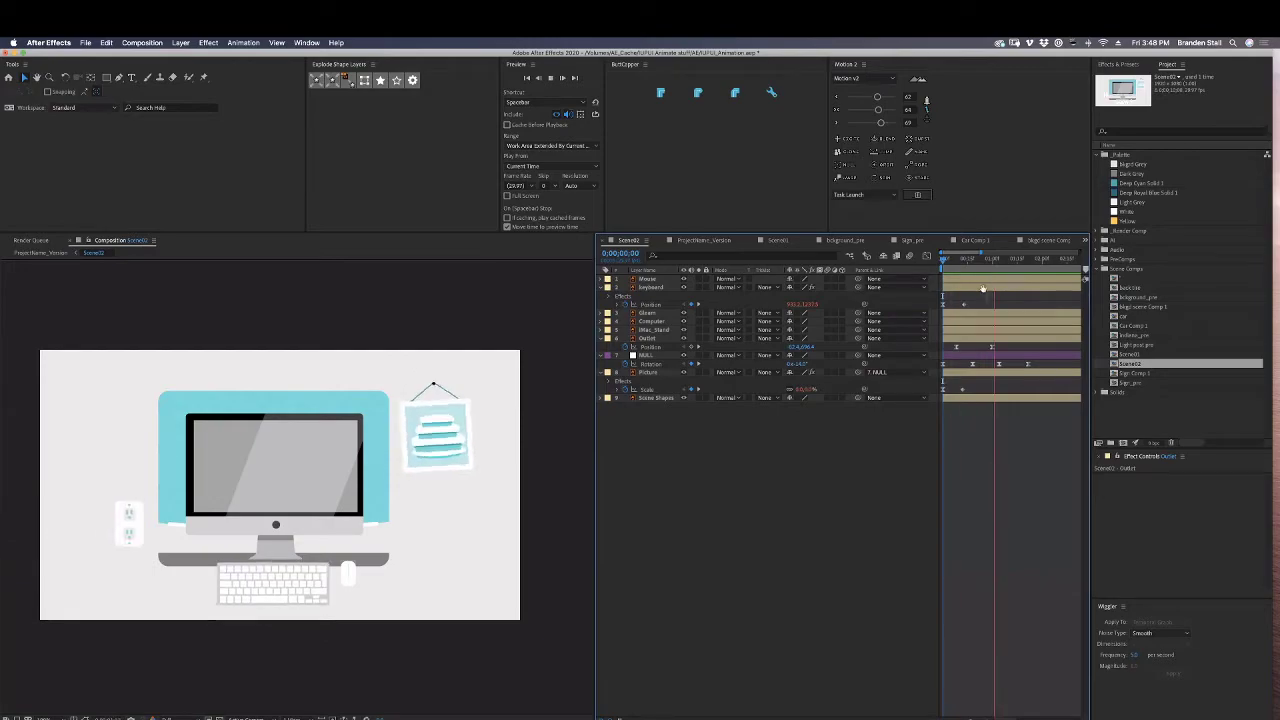
Keyframe the mouse layer's full scale near 1;02 and set its scale to 0% at 0;07.
{"action": "key", "text": "period"}
{"action": "left_click_drag", "start_coordinate": [444, 555], "coordinate": [418, 466]}
{"action": "key", "text": "v"}
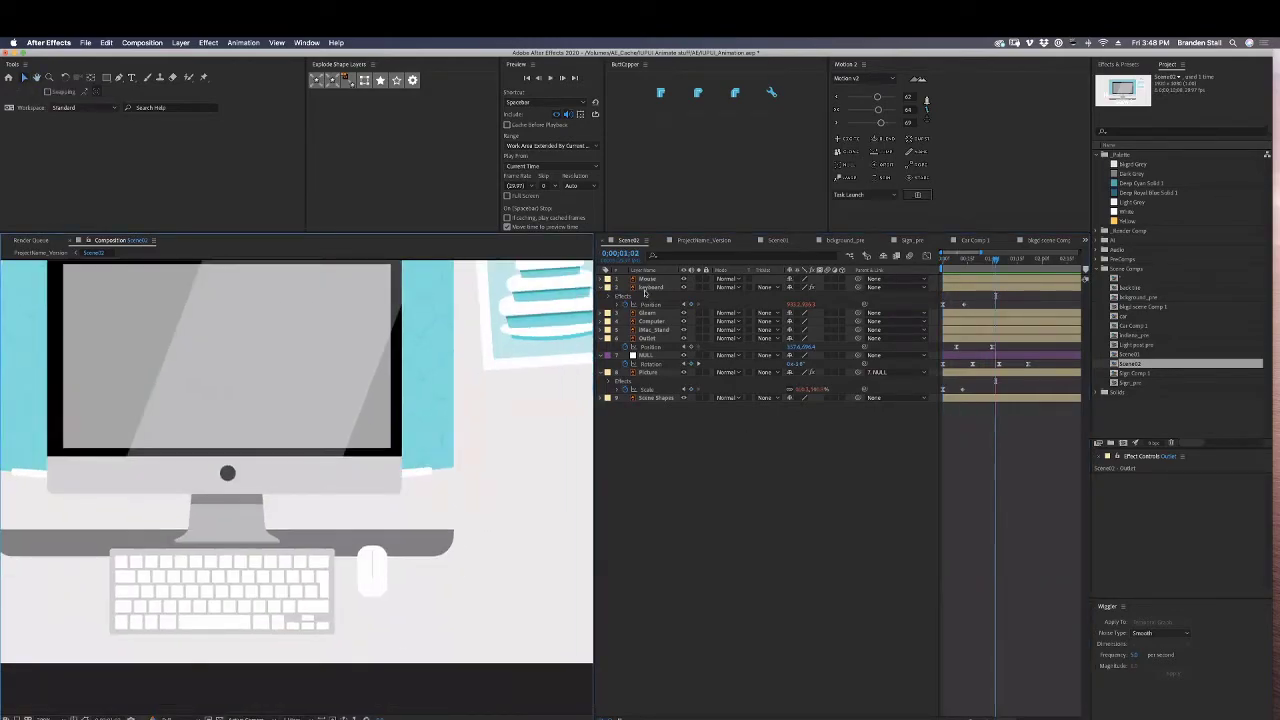
{"action": "left_click", "coordinate": [602, 288]}
{"action": "left_click", "coordinate": [646, 279]}
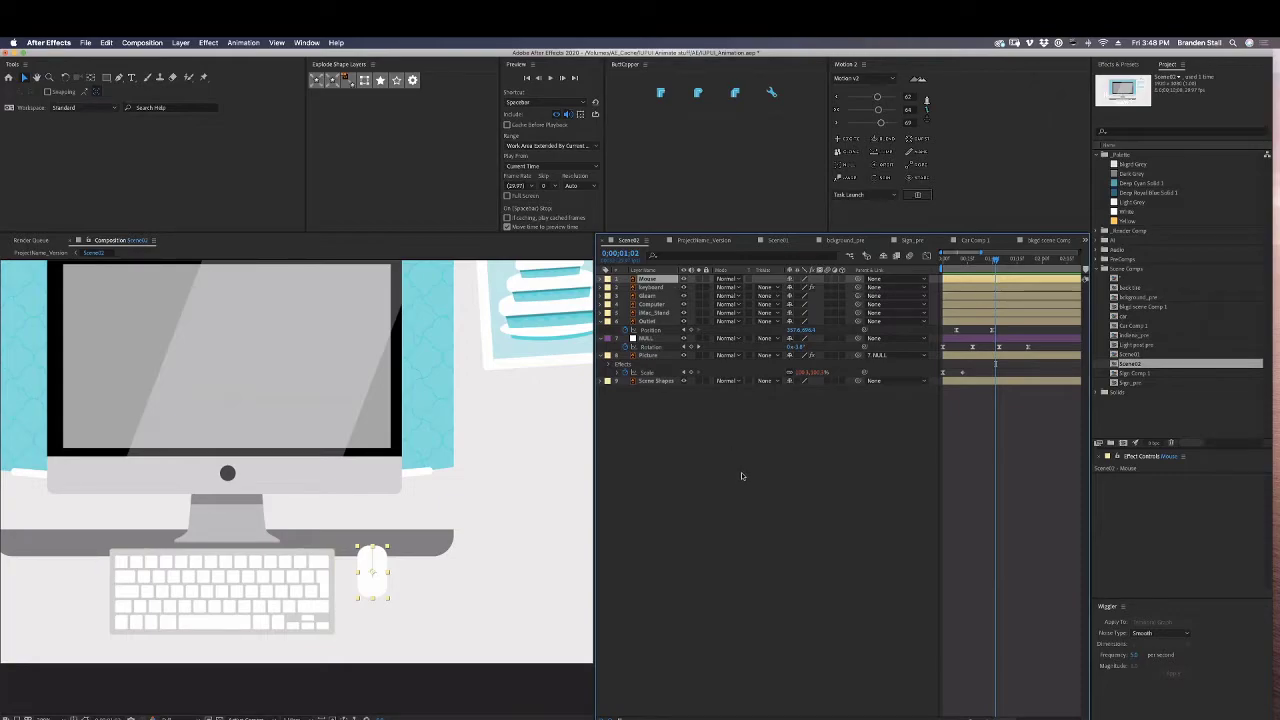
{"action": "key", "text": "s"}
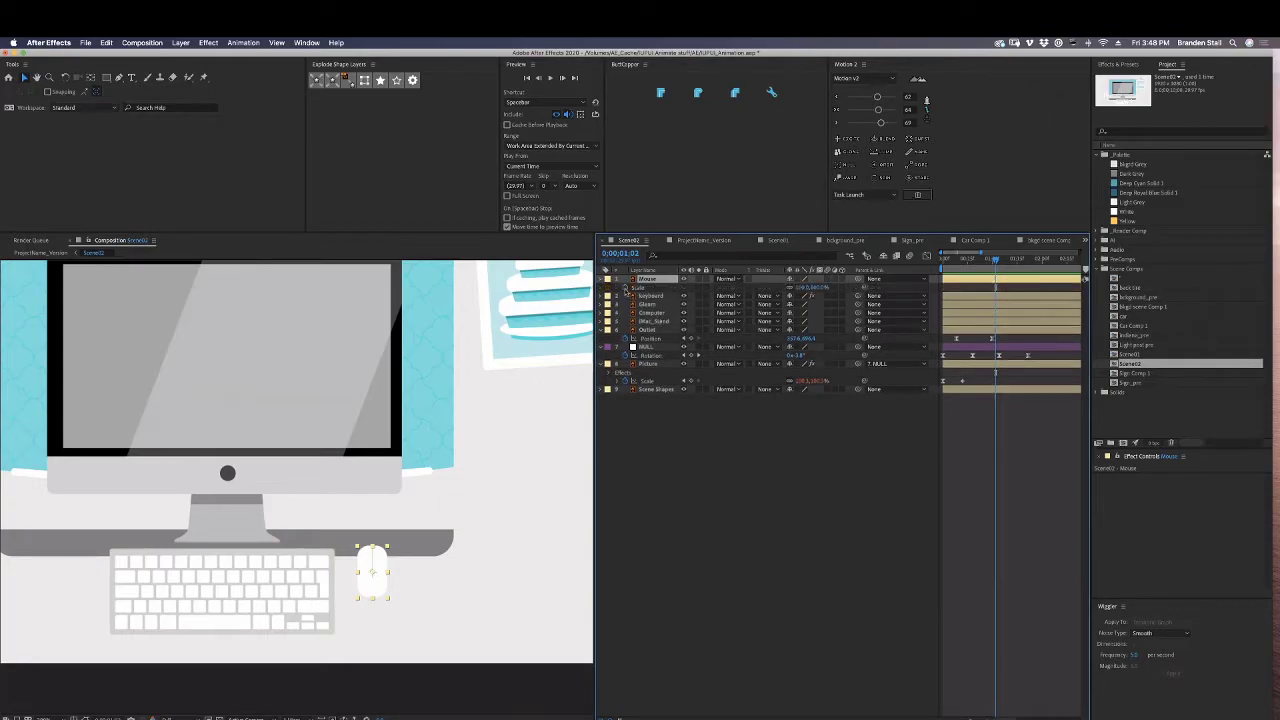
{"action": "left_click", "coordinate": [630, 288]}
{"action": "left_click_drag", "start_coordinate": [978, 261], "coordinate": [954, 262]}
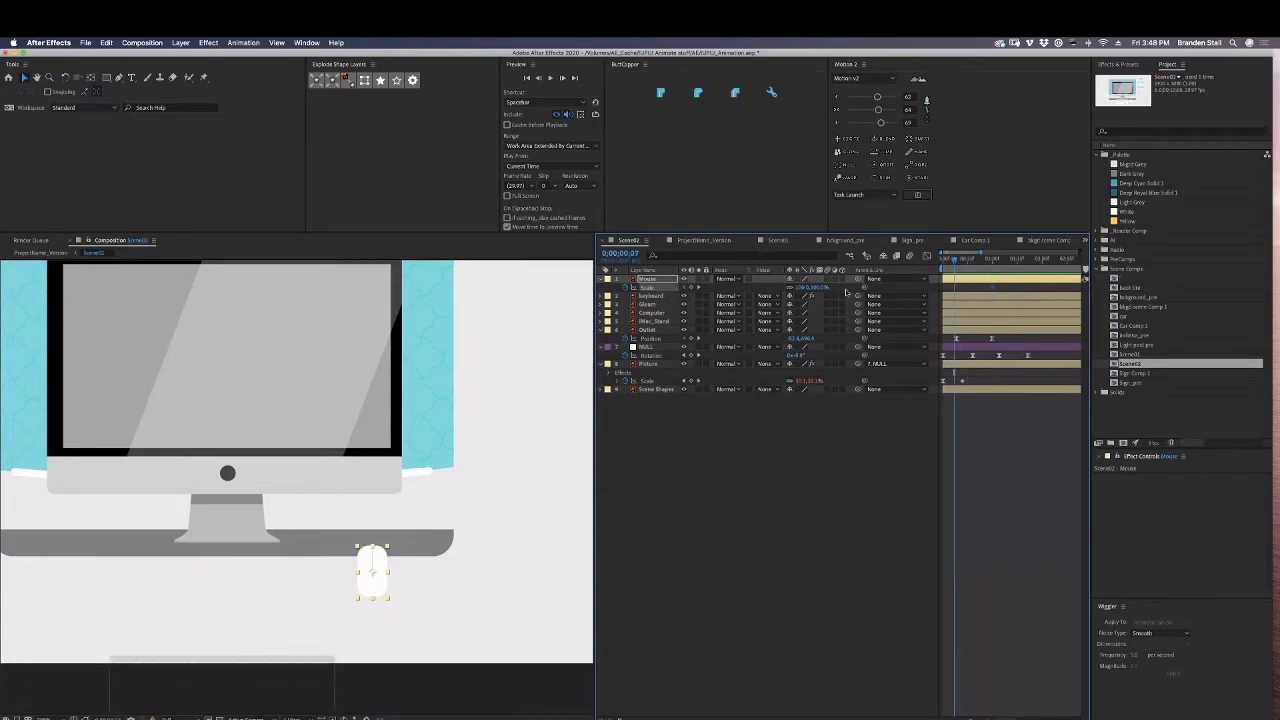
{"action": "type", "text": "00"}
{"action": "key", "text": "Return"}
Move the mouse's starting scale keyframe a few frames later, ease both keyframes with an incoming strength of 60, and preview the scene.
{"action": "left_click_drag", "start_coordinate": [1003, 285], "coordinate": [963, 288]}
{"action": "left_click", "coordinate": [976, 300]}
{"action": "left_click_drag", "start_coordinate": [971, 285], "coordinate": [957, 291]}
{"action": "left_click", "coordinate": [877, 97]}
{"action": "left_click", "coordinate": [937, 404]}
{"action": "key", "text": "comma"}
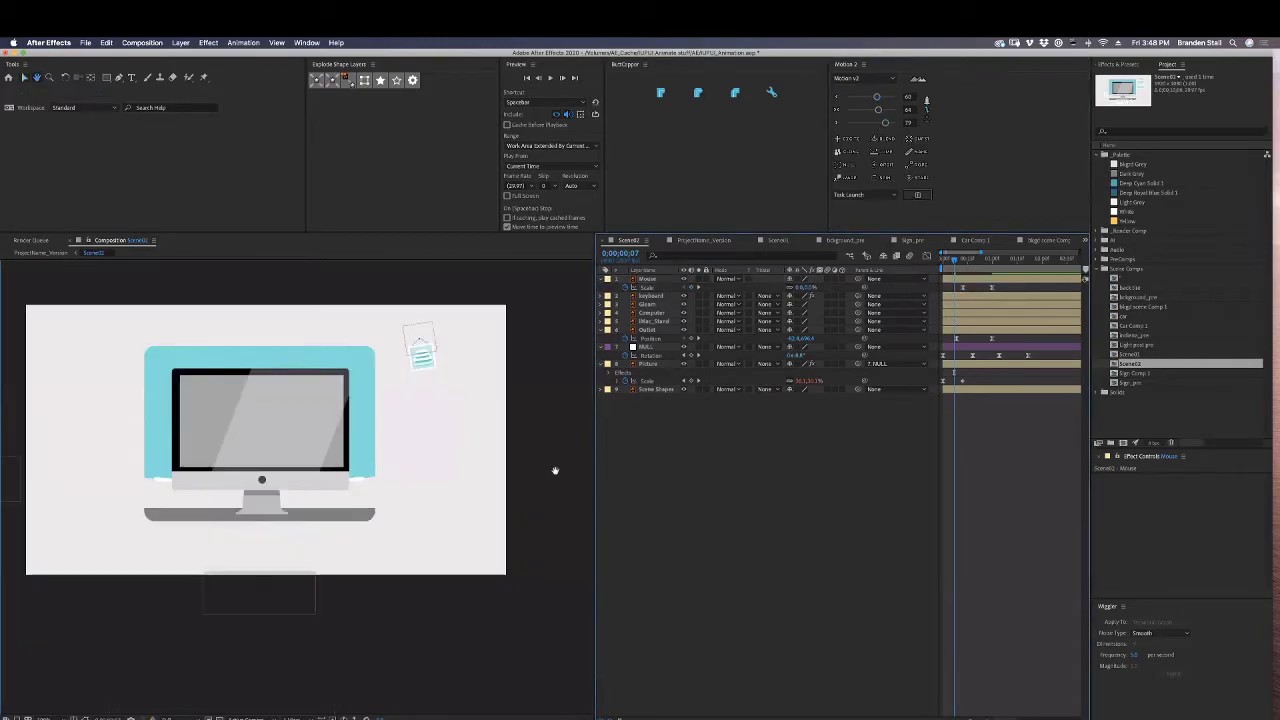
{"action": "left_click_drag", "start_coordinate": [554, 471], "coordinate": [599, 474]}
{"action": "left_click", "coordinate": [942, 260]}
{"action": "key", "text": "space"}
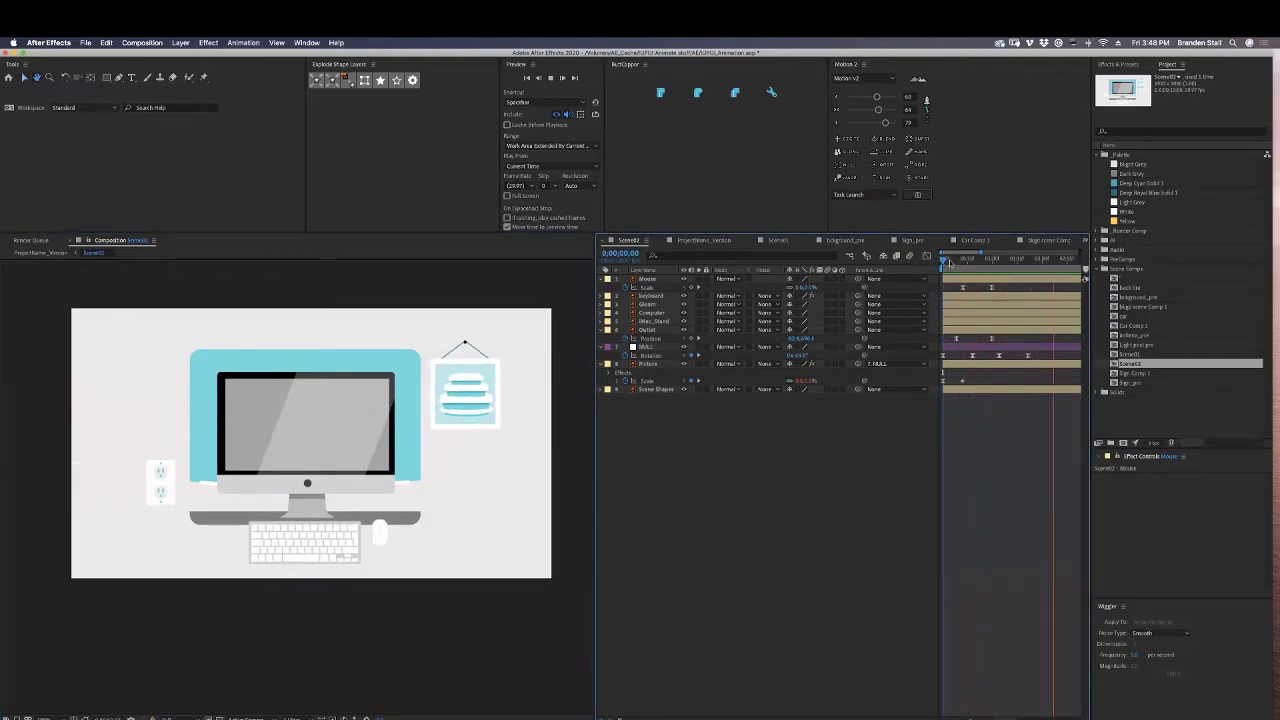
{"action": "left_click_drag", "start_coordinate": [968, 264], "coordinate": [935, 264]}
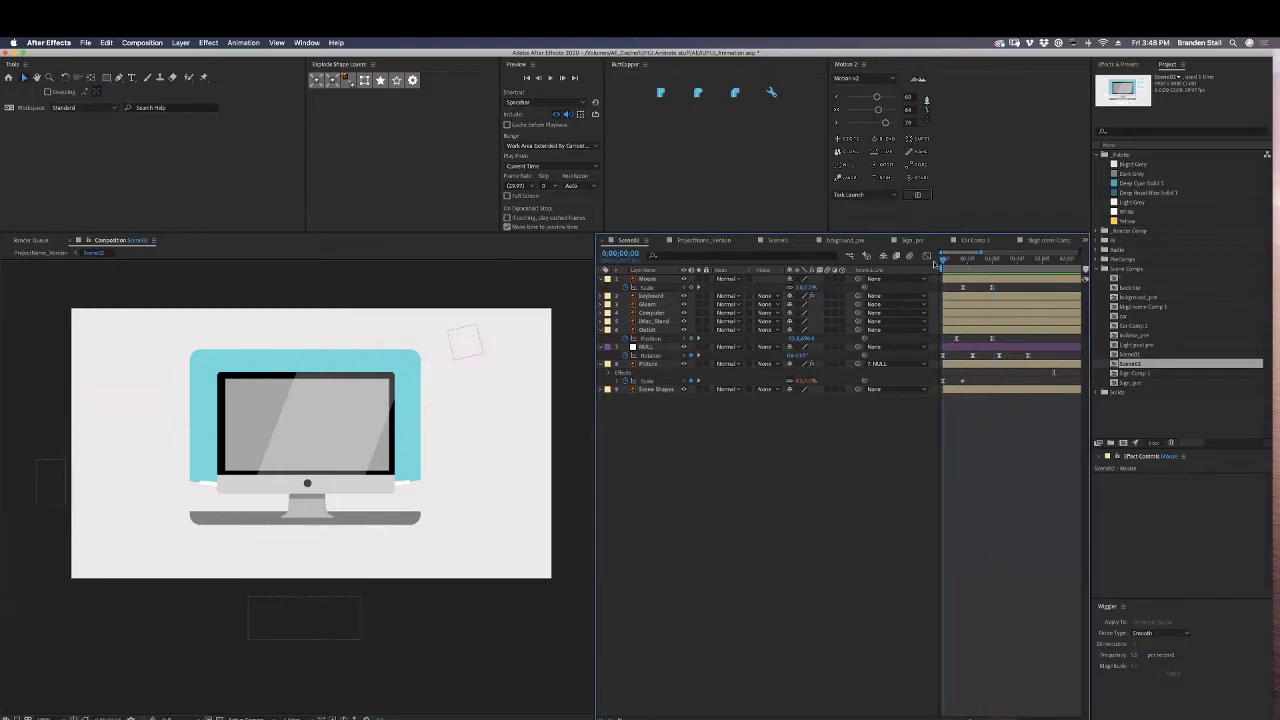
Set the Computer layer's scale to 0% at 0;00, place its full-scale keyframe at 0;21, and ease both keyframes.
{"action": "left_click", "coordinate": [658, 313]}
{"action": "key", "text": "shift+s"}
{"action": "left_click", "coordinate": [647, 321]}
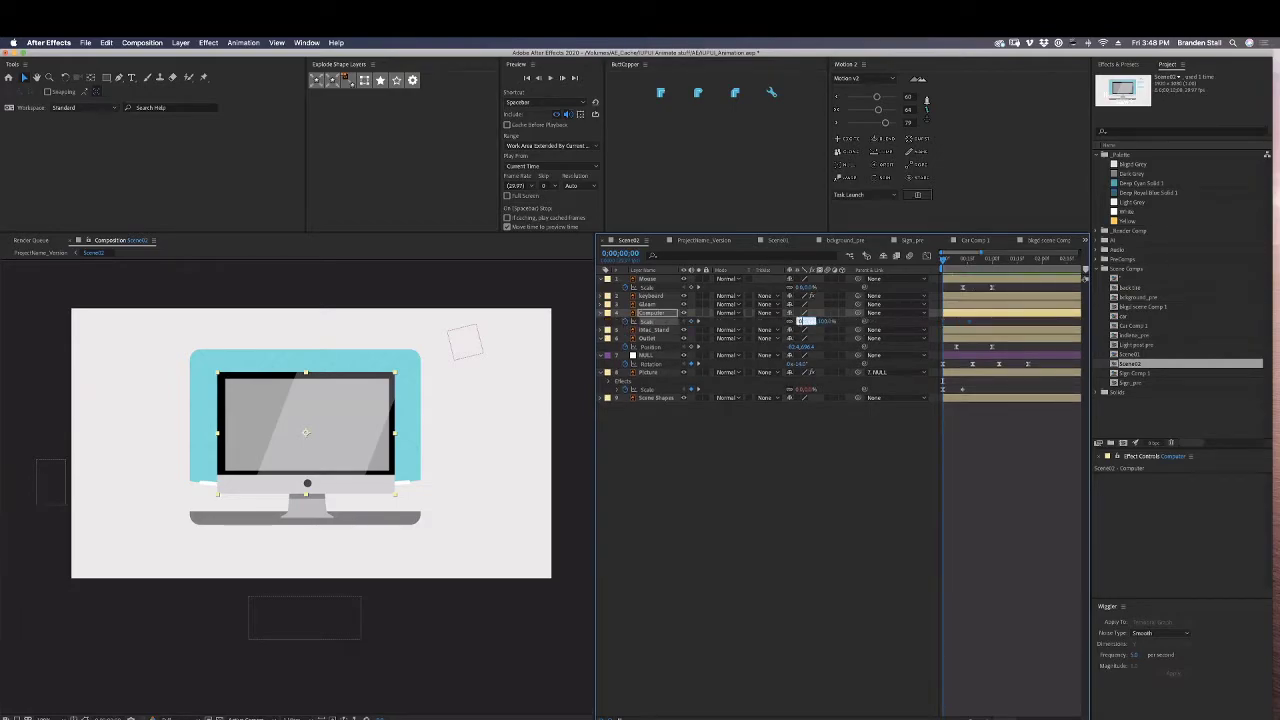
{"action": "key", "text": "Return"}
{"action": "left_click", "coordinate": [985, 325]}
{"action": "left_click", "coordinate": [967, 320]}
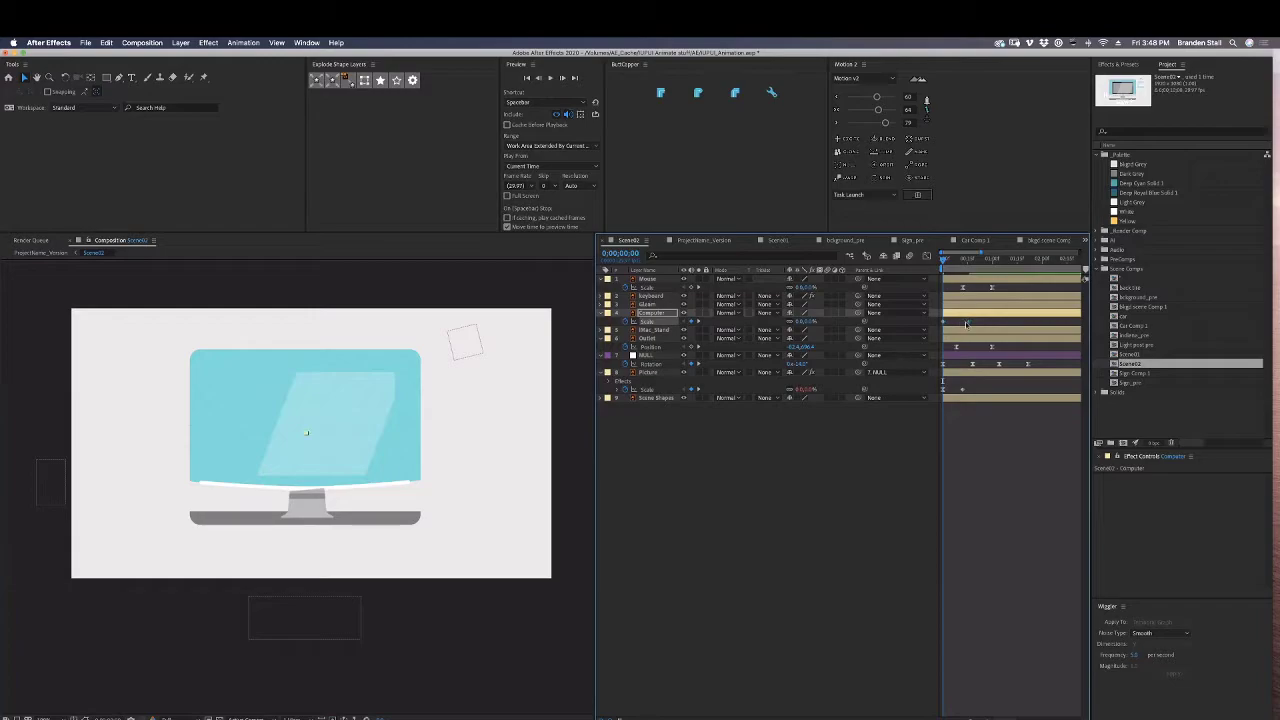
{"action": "left_click_drag", "start_coordinate": [965, 322], "coordinate": [981, 322]}
{"action": "left_click_drag", "start_coordinate": [945, 258], "coordinate": [977, 258]}
Keyframe the iMac_Stand's resting position a few frames after 0;21 and move the stand up behind the monitor at 0;09.
{"action": "left_click", "coordinate": [671, 338]}
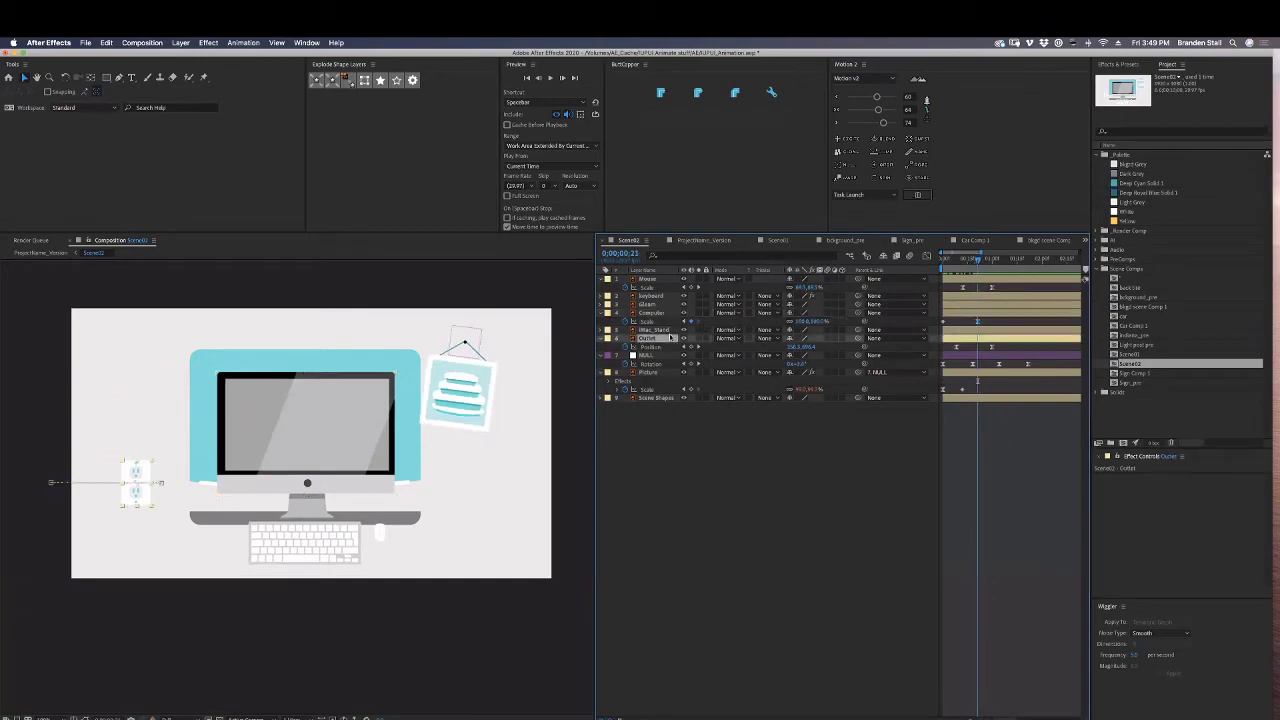
{"action": "key", "text": "u"}
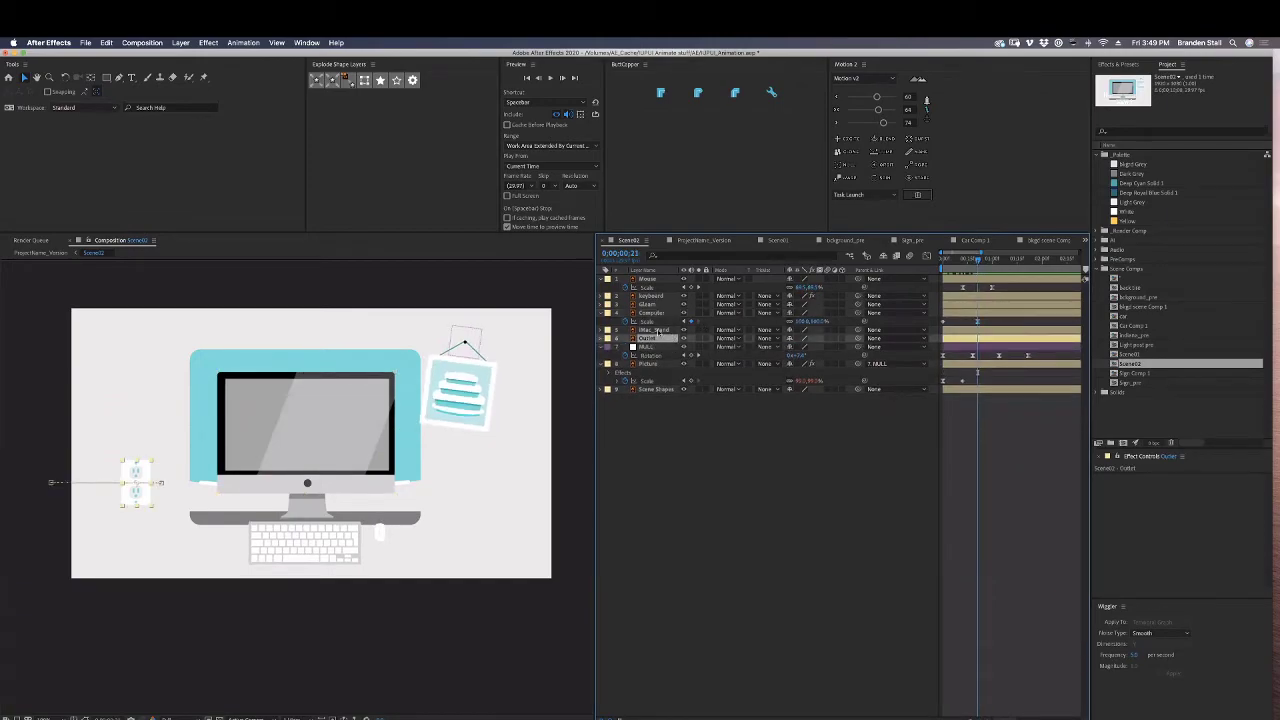
{"action": "left_click", "coordinate": [658, 330]}
{"action": "key", "text": "p"}
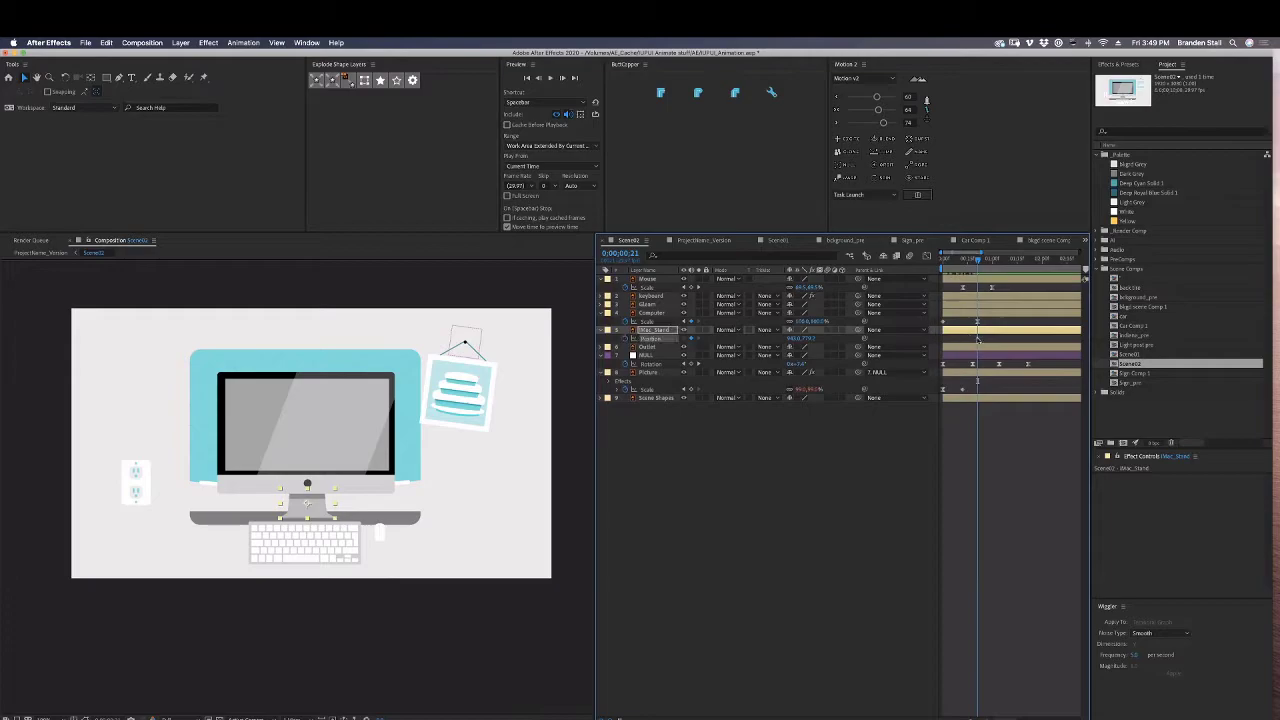
{"action": "left_click_drag", "start_coordinate": [966, 260], "coordinate": [958, 260]}
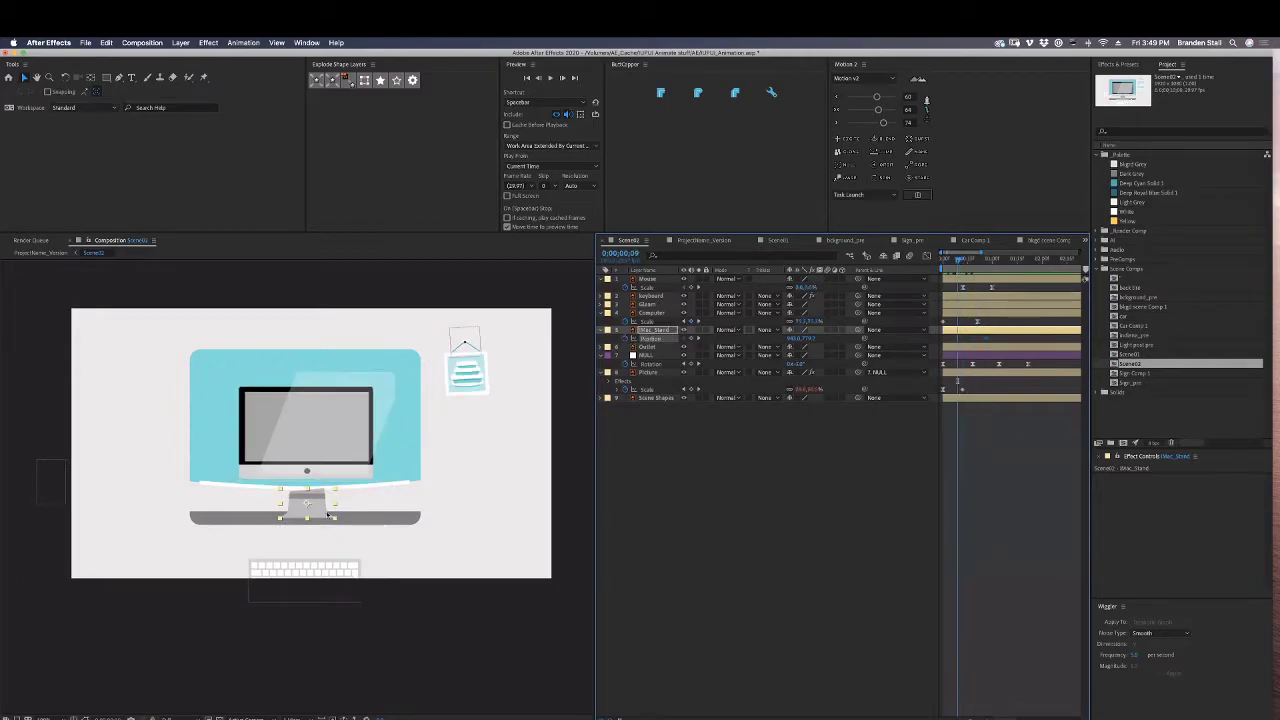
{"action": "left_click_drag", "start_coordinate": [321, 473], "coordinate": [322, 462]}
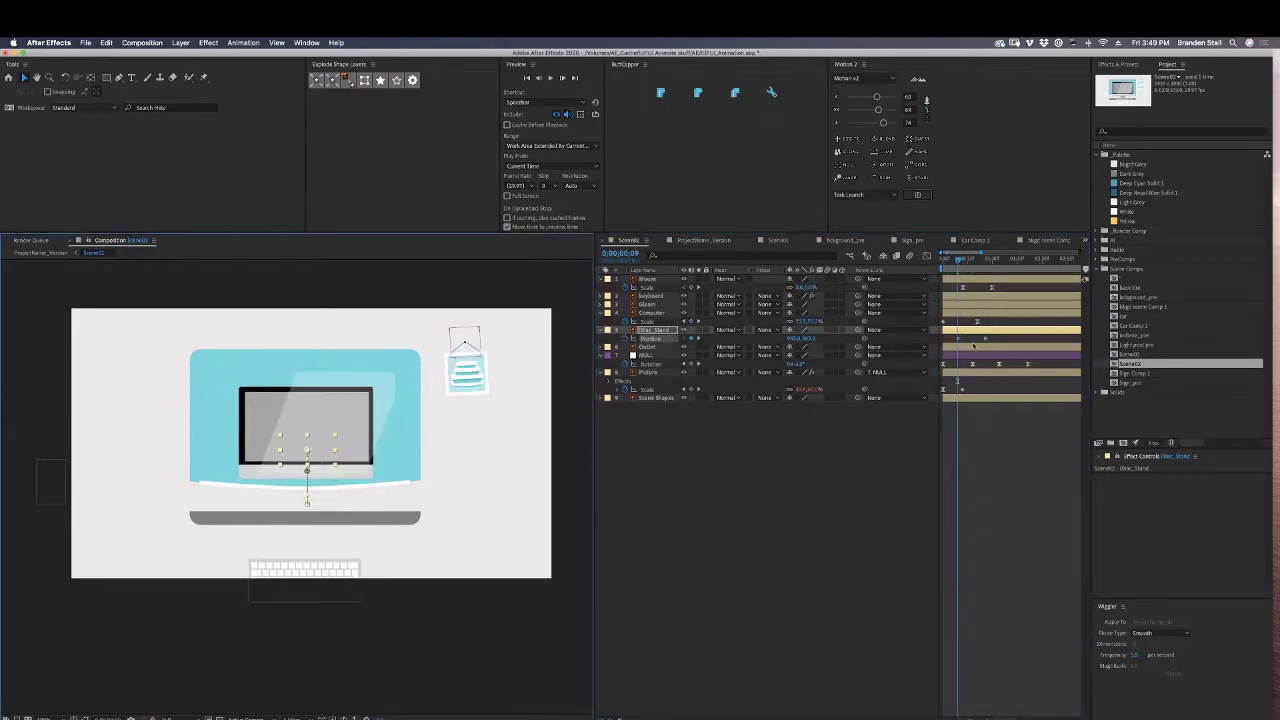
Ease the stand's position keyframes with an incoming strength of 81, parent iMac_Stand to the Computer layer, and preview the scene.
{"action": "left_click", "coordinate": [955, 341]}
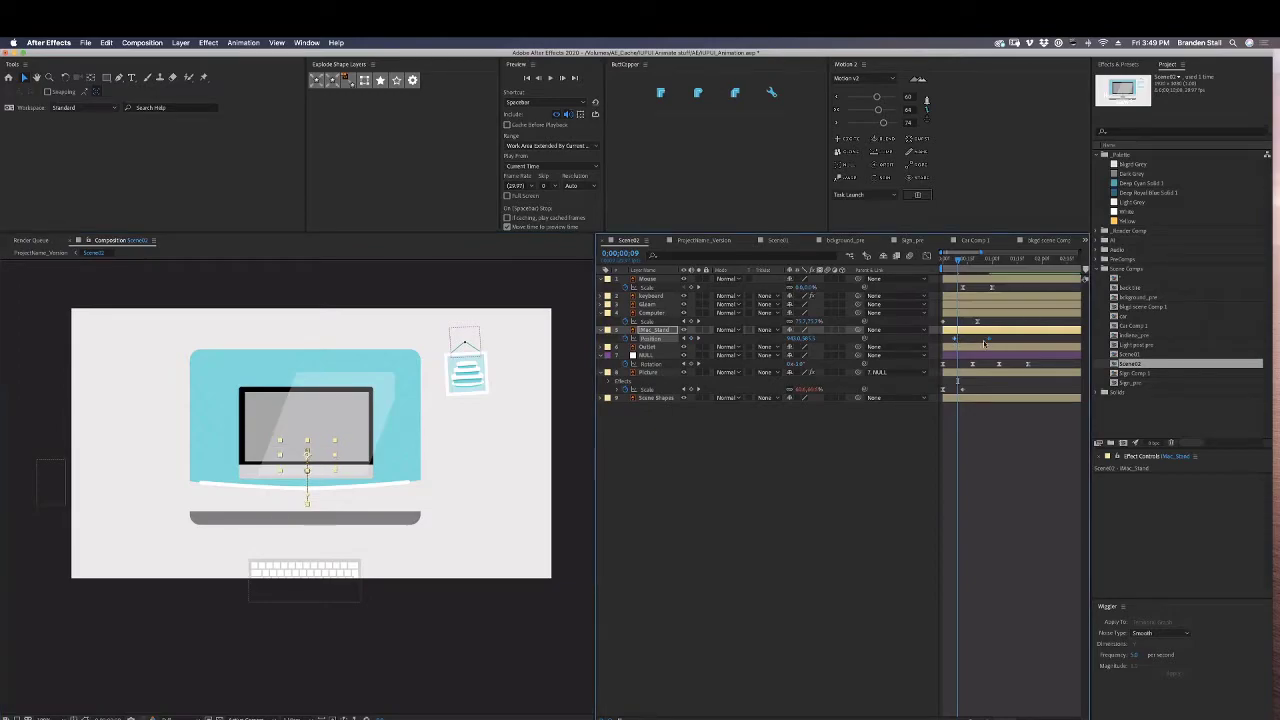
{"action": "left_click", "coordinate": [887, 123]}
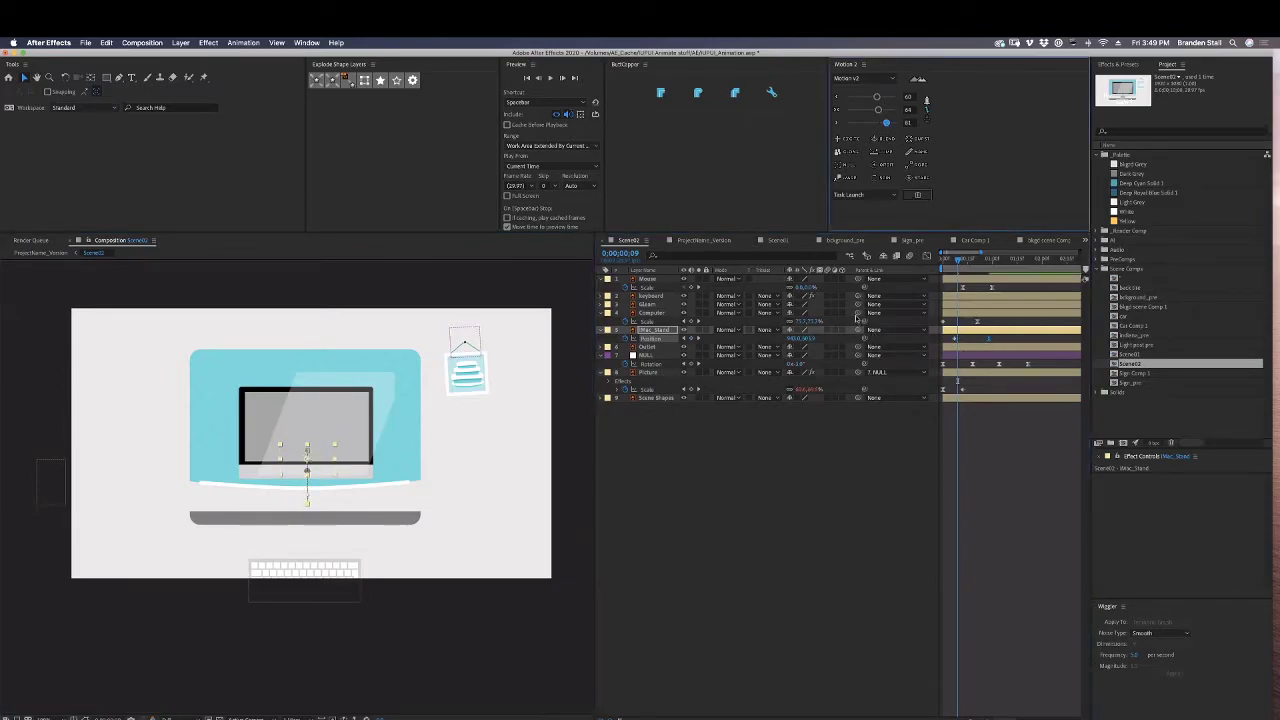
{"action": "left_click_drag", "start_coordinate": [856, 328], "coordinate": [891, 314]}
{"action": "left_click_drag", "start_coordinate": [964, 259], "coordinate": [978, 261]}
{"action": "left_click_drag", "start_coordinate": [852, 330], "coordinate": [870, 313]}
{"action": "key", "text": "space"}
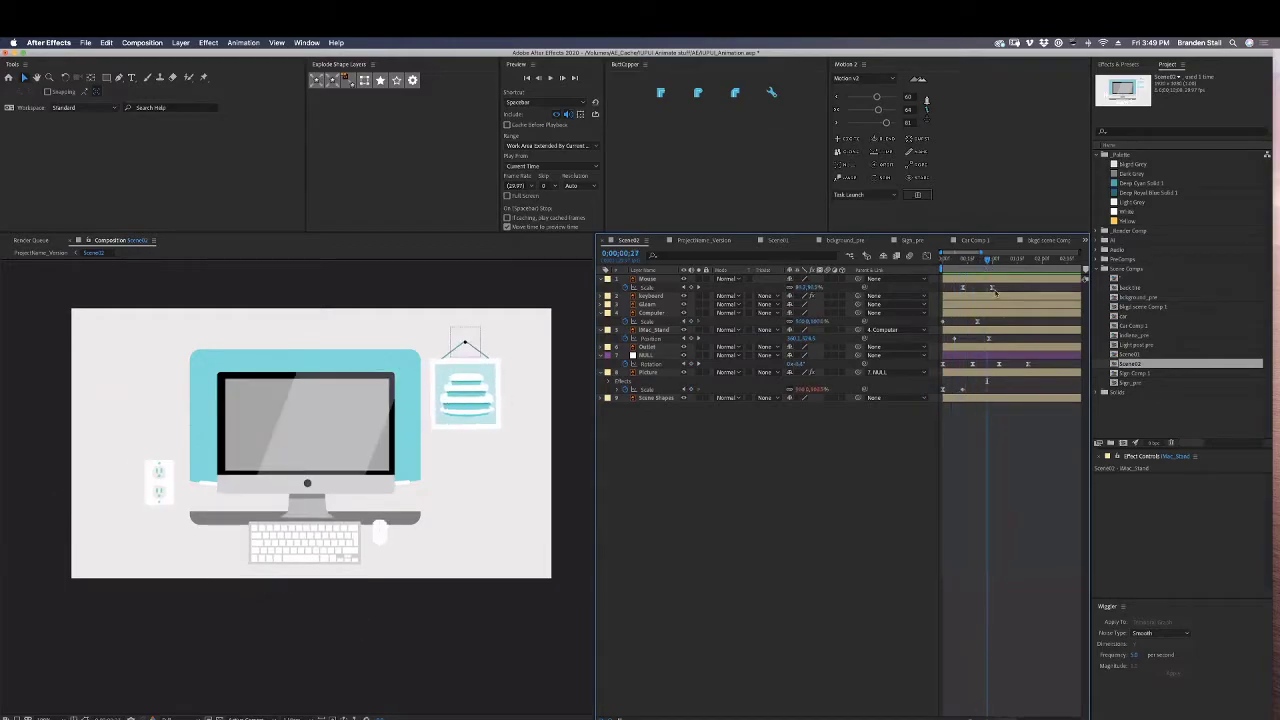
Toggle the visibility of the Keyboard and Gleam layers to identify the one holding the screen's reflection.
{"action": "left_click", "coordinate": [684, 296]}
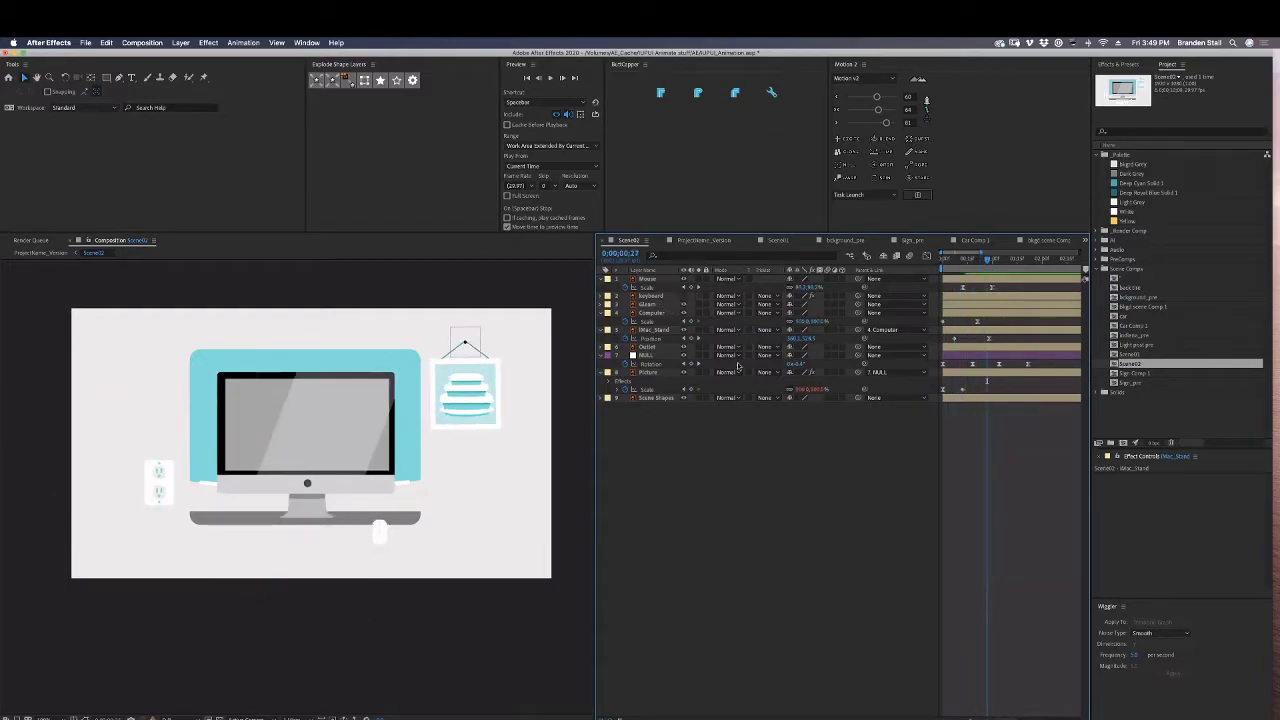
{"action": "left_click", "coordinate": [684, 296]}
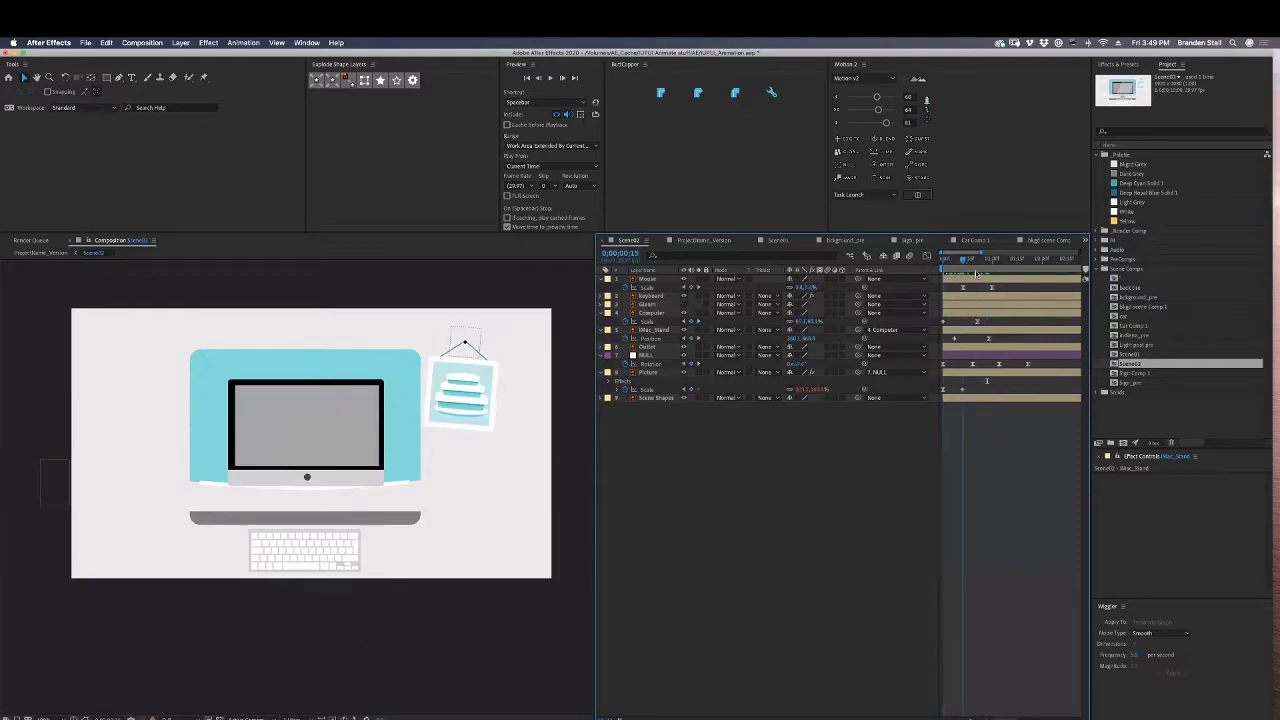
{"action": "left_click", "coordinate": [684, 304]}
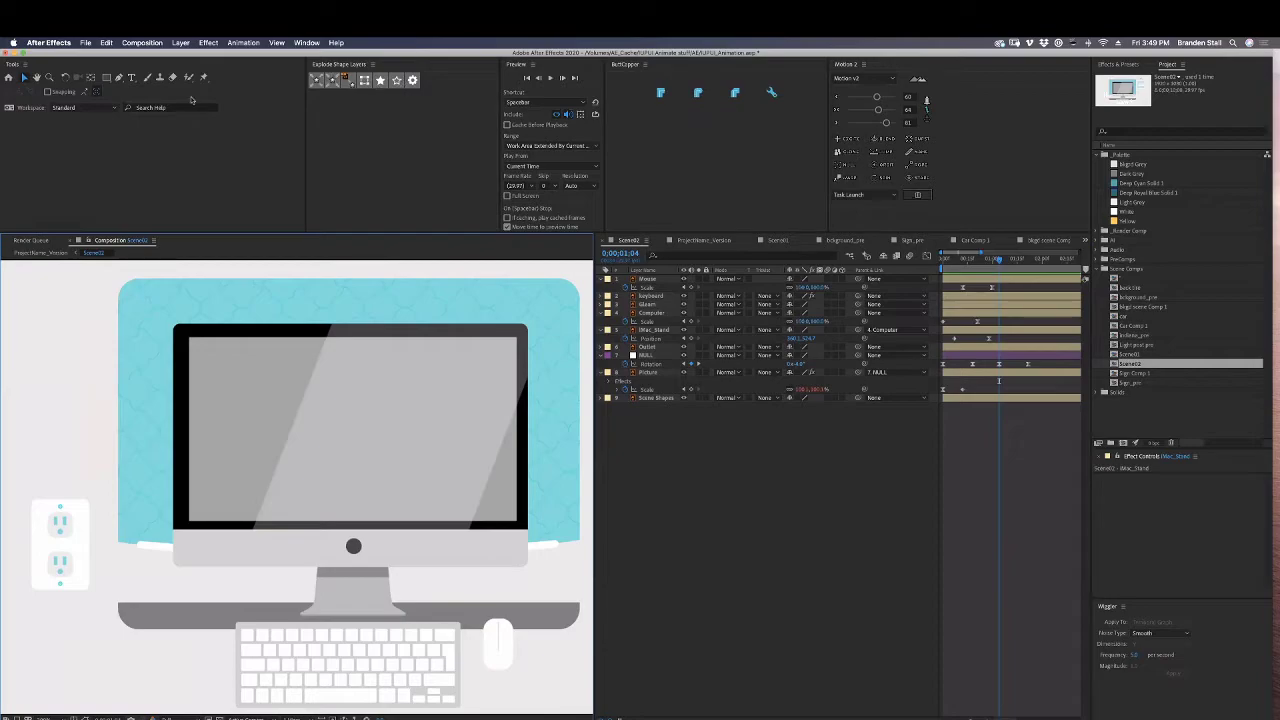
{"action": "left_click", "coordinate": [107, 78]}
{"action": "left_click_drag", "start_coordinate": [174, 323], "coordinate": [410, 508]}
{"action": "key", "text": "super+z"}
Draw a white rounded rectangle as a new shape layer and align it to cover the computer's screen and chin.
{"action": "left_click", "coordinate": [109, 80]}
{"action": "left_click_drag", "start_coordinate": [110, 81], "coordinate": [135, 88]}
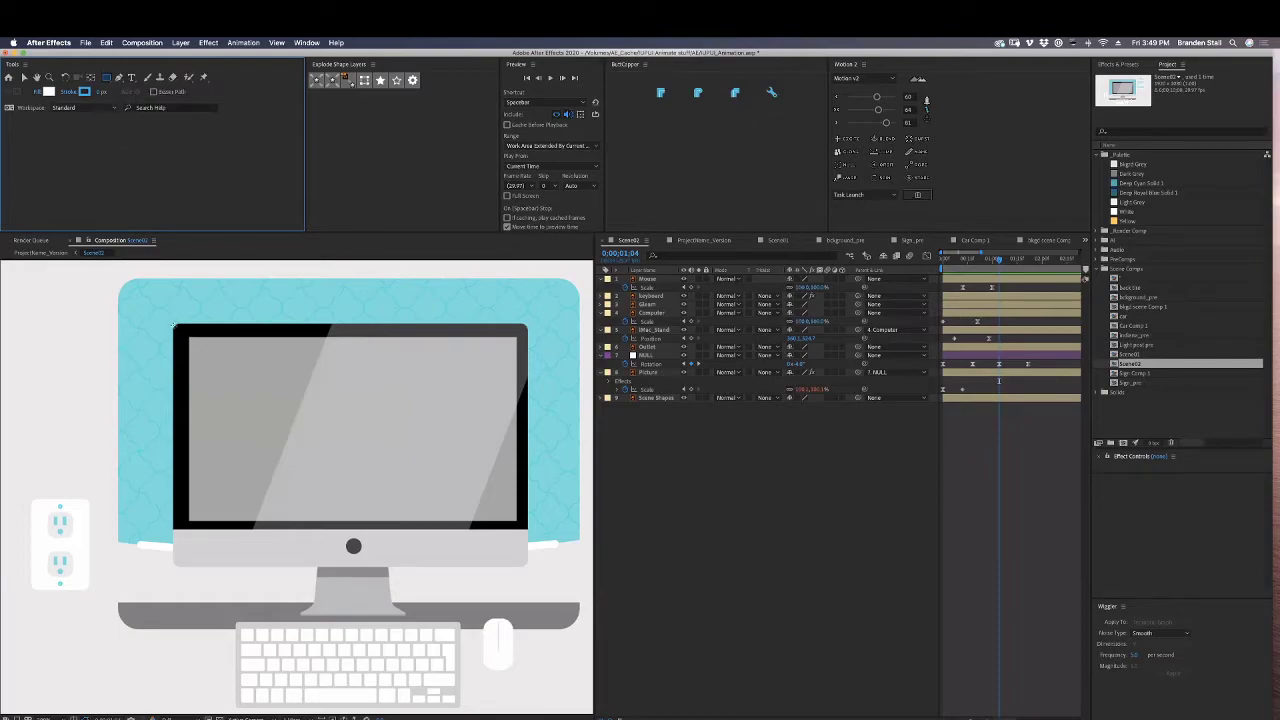
{"action": "left_click_drag", "start_coordinate": [180, 327], "coordinate": [528, 567]}
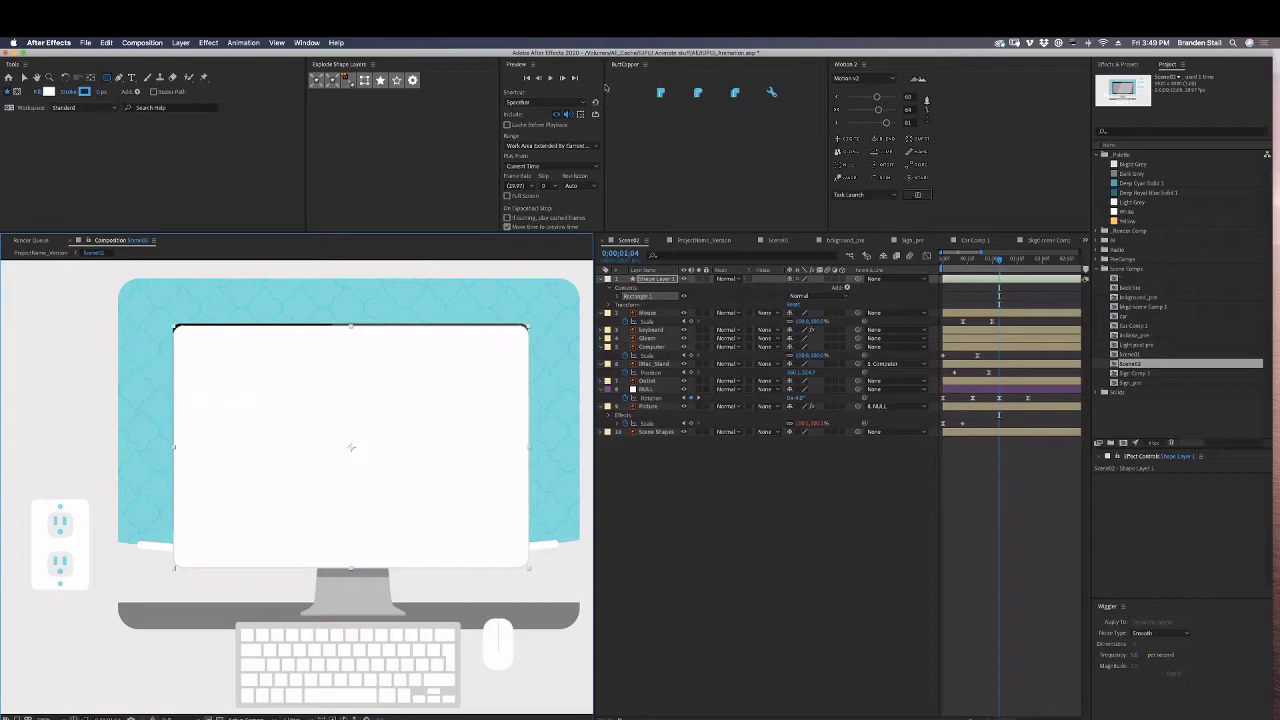
{"action": "left_click", "coordinate": [25, 78]}
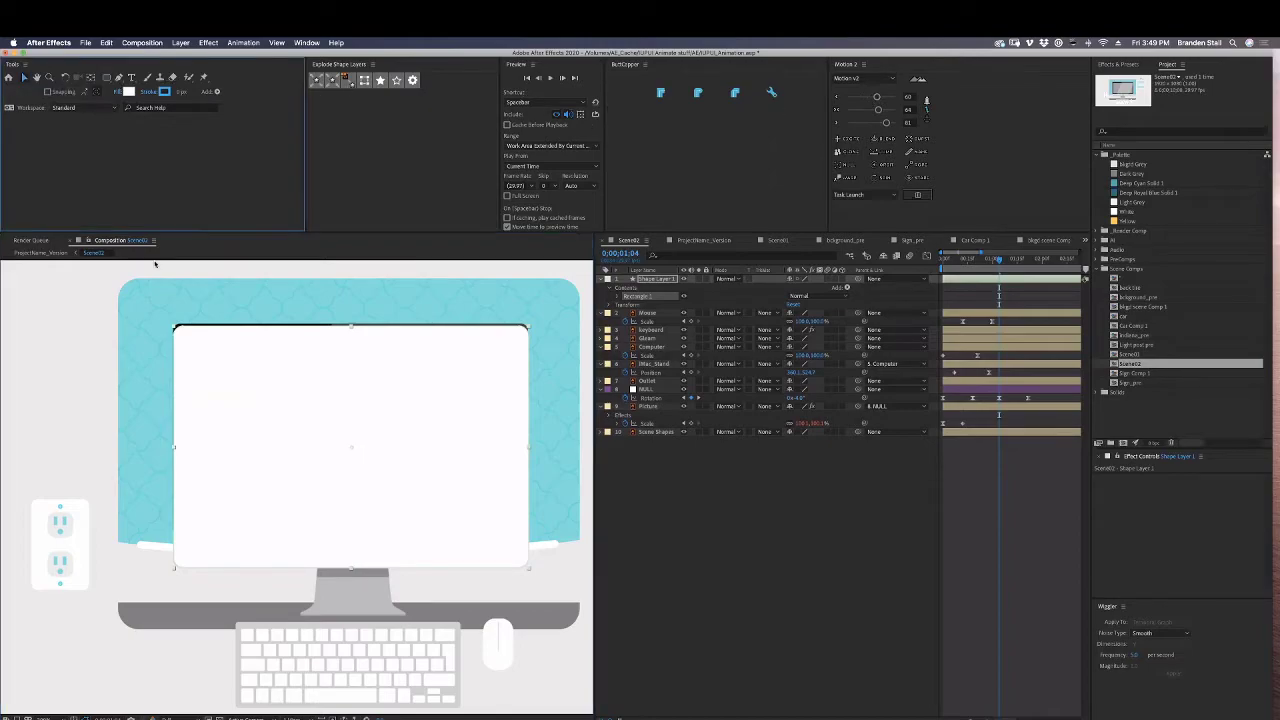
{"action": "left_click_drag", "start_coordinate": [201, 357], "coordinate": [200, 354]}
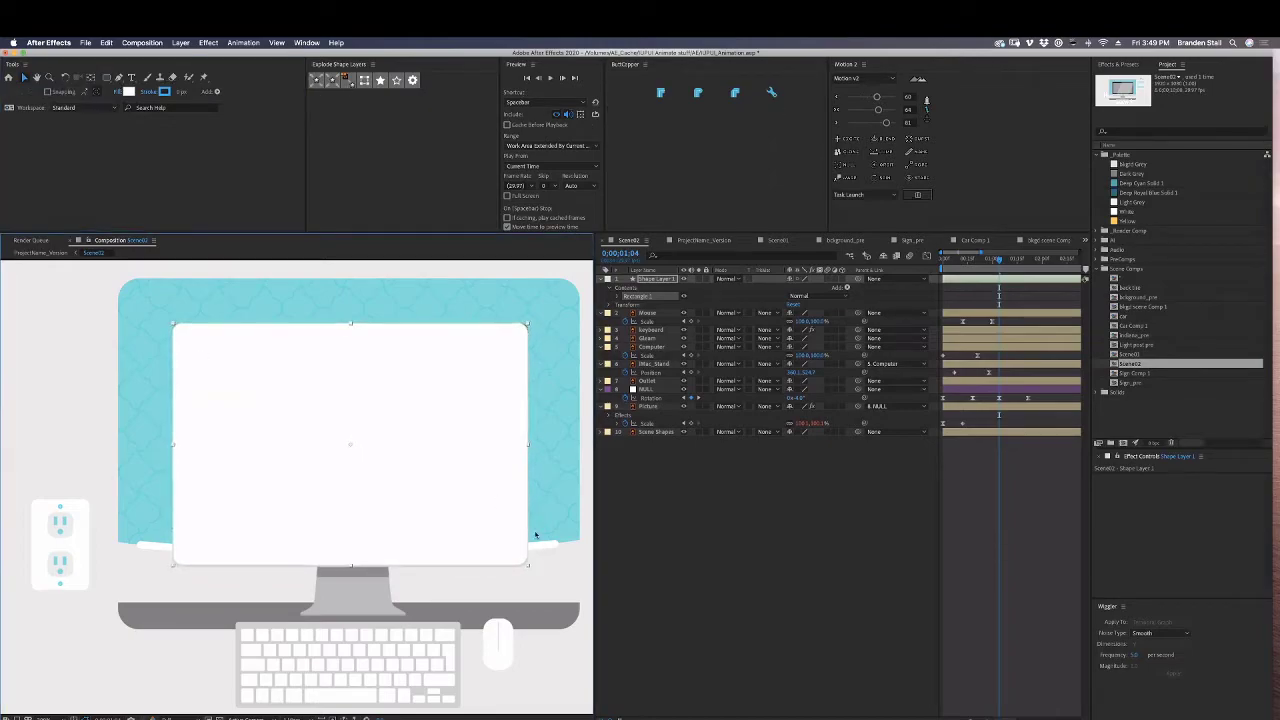
{"action": "left_click_drag", "start_coordinate": [528, 567], "coordinate": [517, 555]}
Lower the monitor-covering rectangle's opacity until the computer shows through, and parent the shape to the Computer layer.
{"action": "key", "text": "t"}
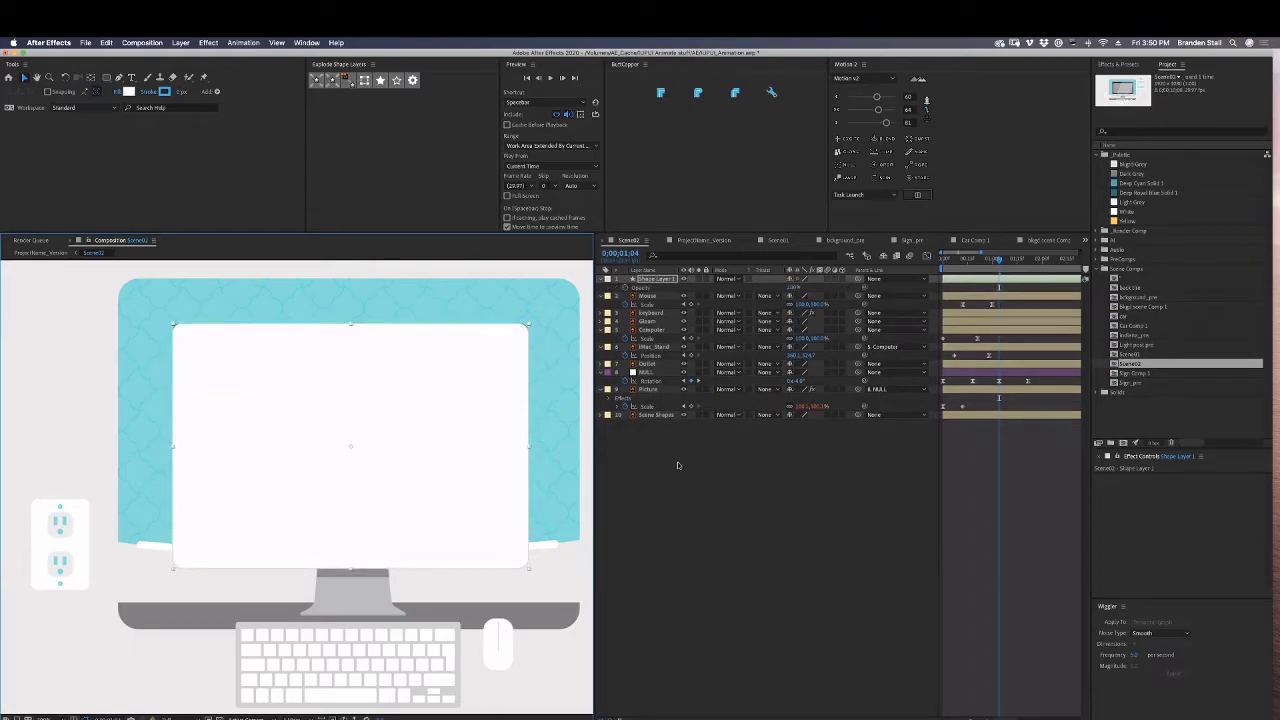
{"action": "left_click_drag", "start_coordinate": [791, 287], "coordinate": [766, 287]}
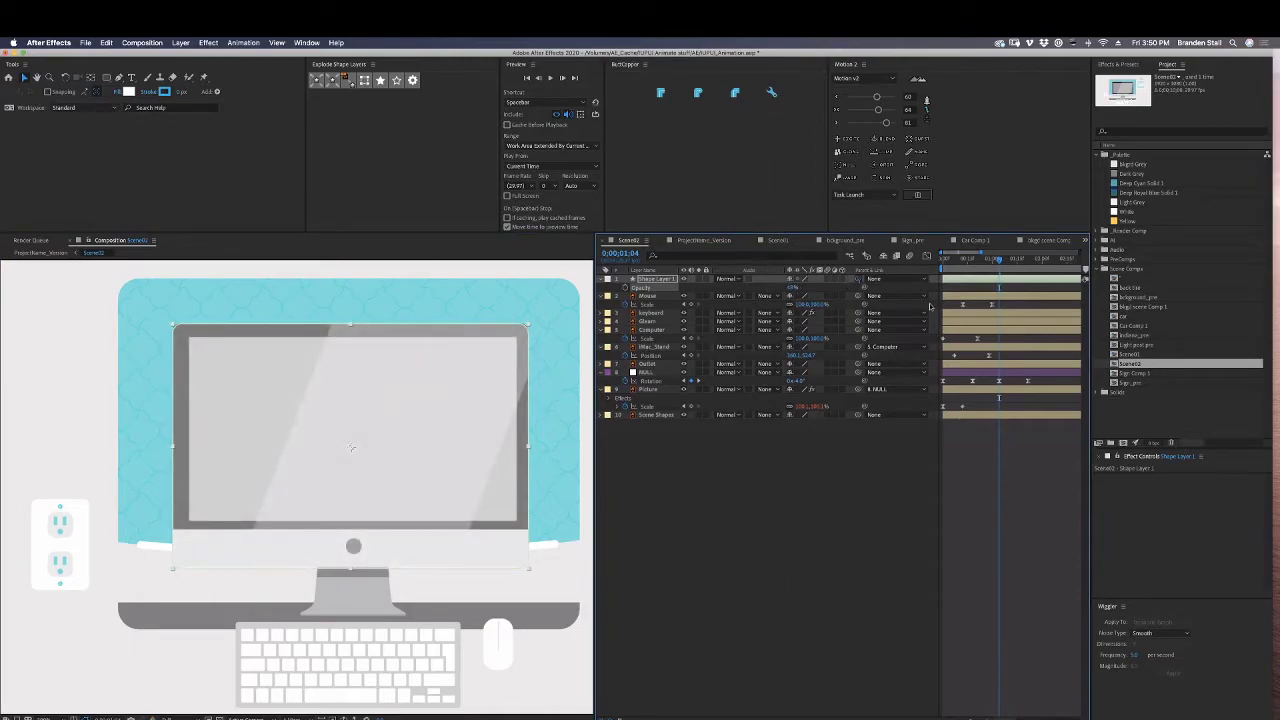
{"action": "left_click_drag", "start_coordinate": [857, 278], "coordinate": [650, 329]}
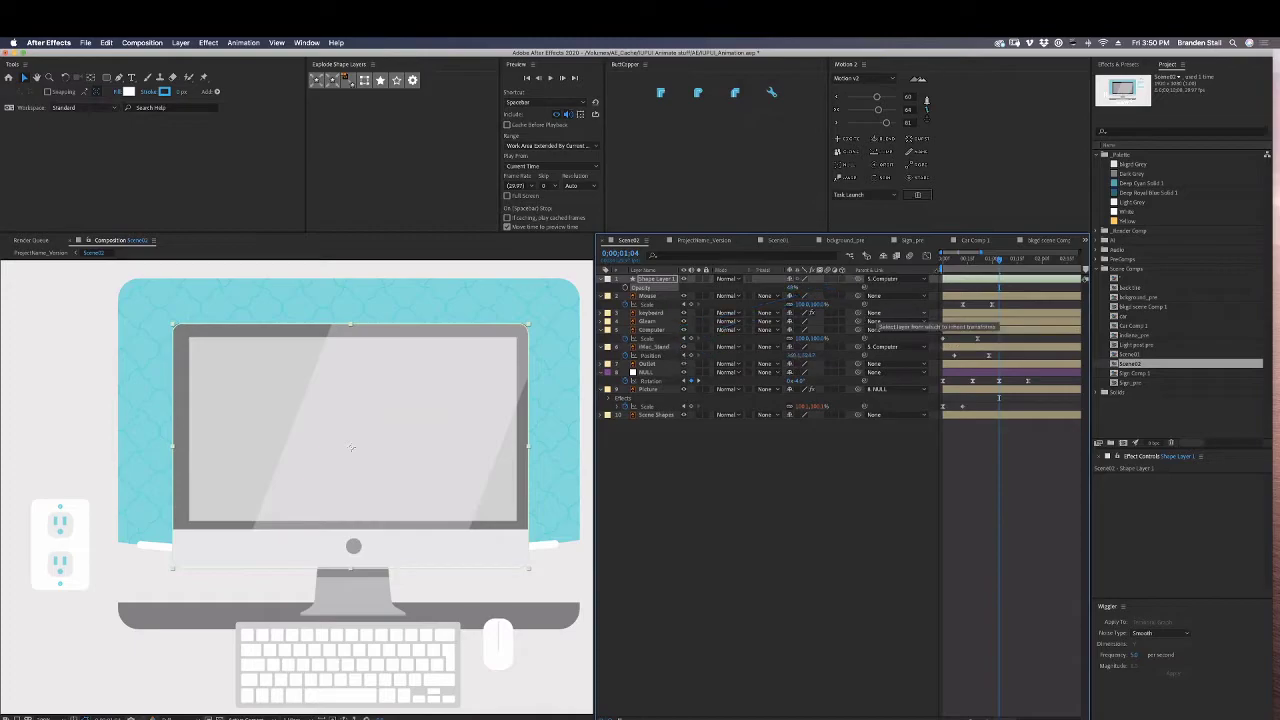
Delete the Gleam layer and set the monitor-shaped rectangle's opacity back to 100%.
{"action": "mouse_move", "coordinate": [991, 262]}
{"action": "left_mouse_down"}
{"action": "mouse_move", "coordinate": [929, 266]}
{"action": "mouse_move", "coordinate": [967, 266]}
{"action": "left_mouse_up"}
{"action": "left_click", "coordinate": [646, 321]}
{"action": "key", "text": "Delete"}
{"action": "left_click", "coordinate": [668, 279]}
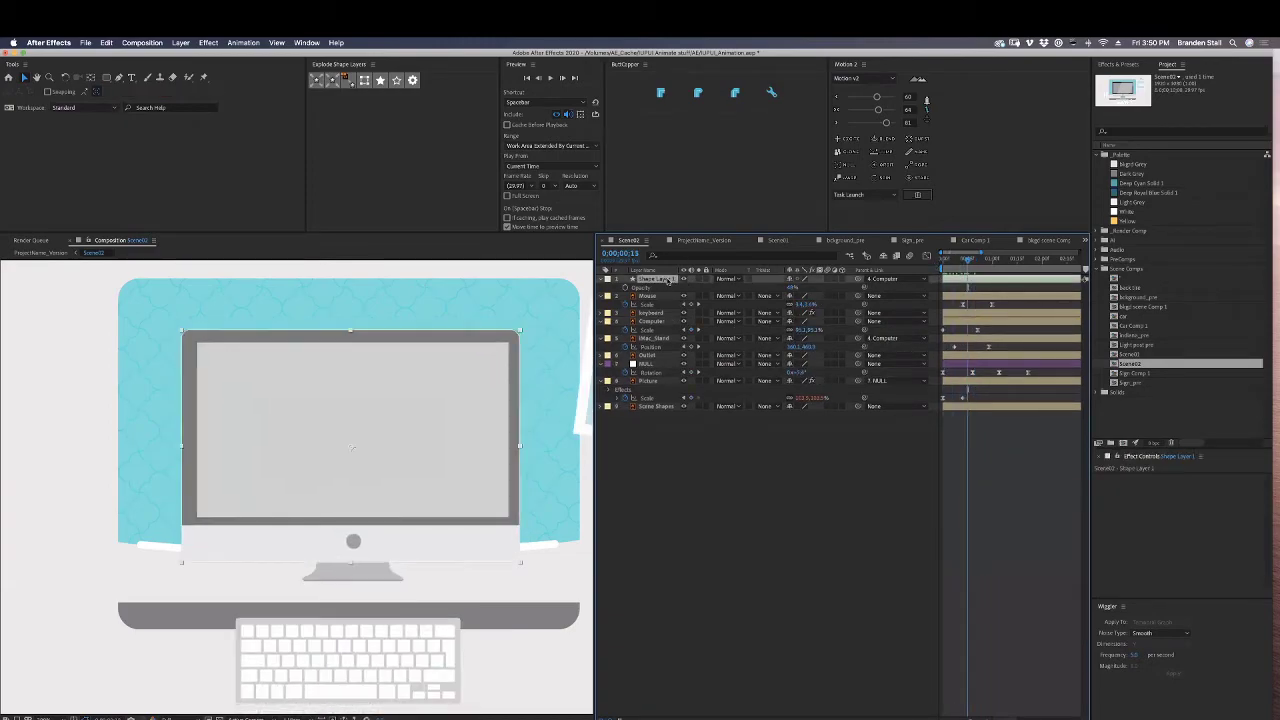
{"action": "left_click_drag", "start_coordinate": [791, 288], "coordinate": [926, 300]}
Draw a tall white rectangle beside the monitor, tilt it clockwise into a diagonal bar, and place it over the frame's upper-left corner.
{"action": "left_click", "coordinate": [612, 502]}
{"action": "scroll", "coordinate": [506, 505], "scroll_direction": "down", "scroll_amount": 1}
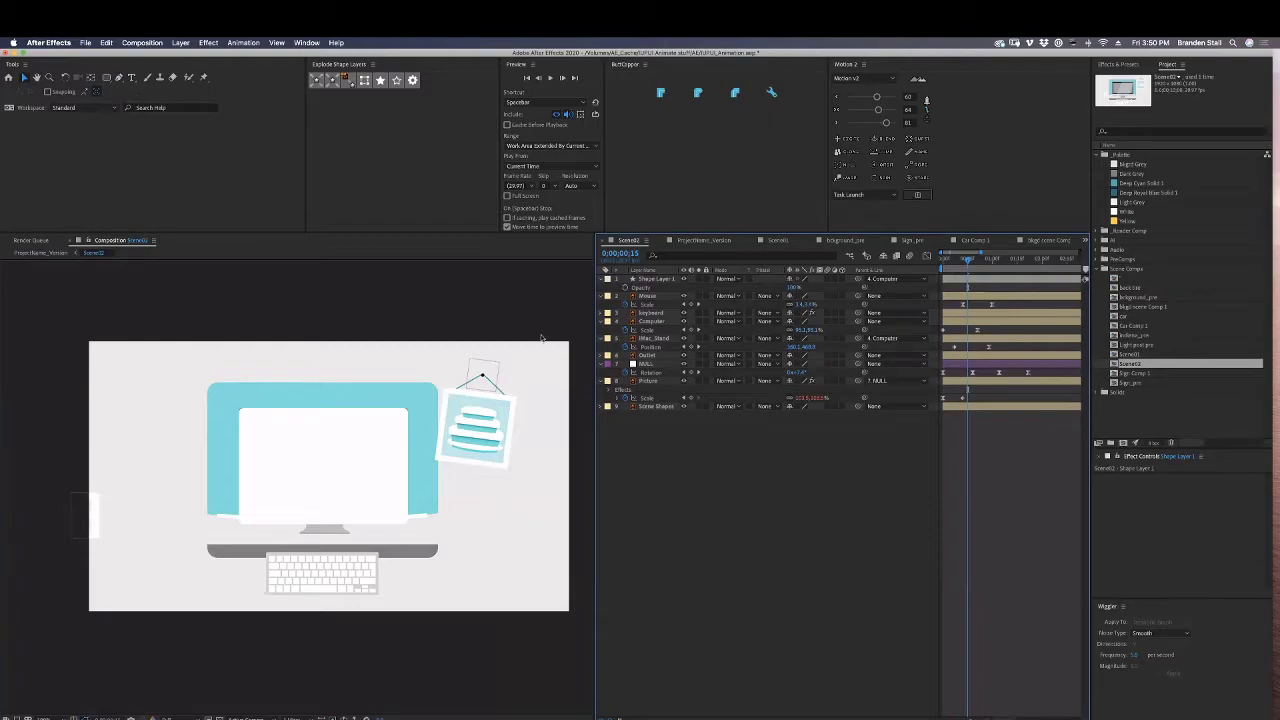
{"action": "left_click_drag", "start_coordinate": [107, 77], "coordinate": [134, 85]}
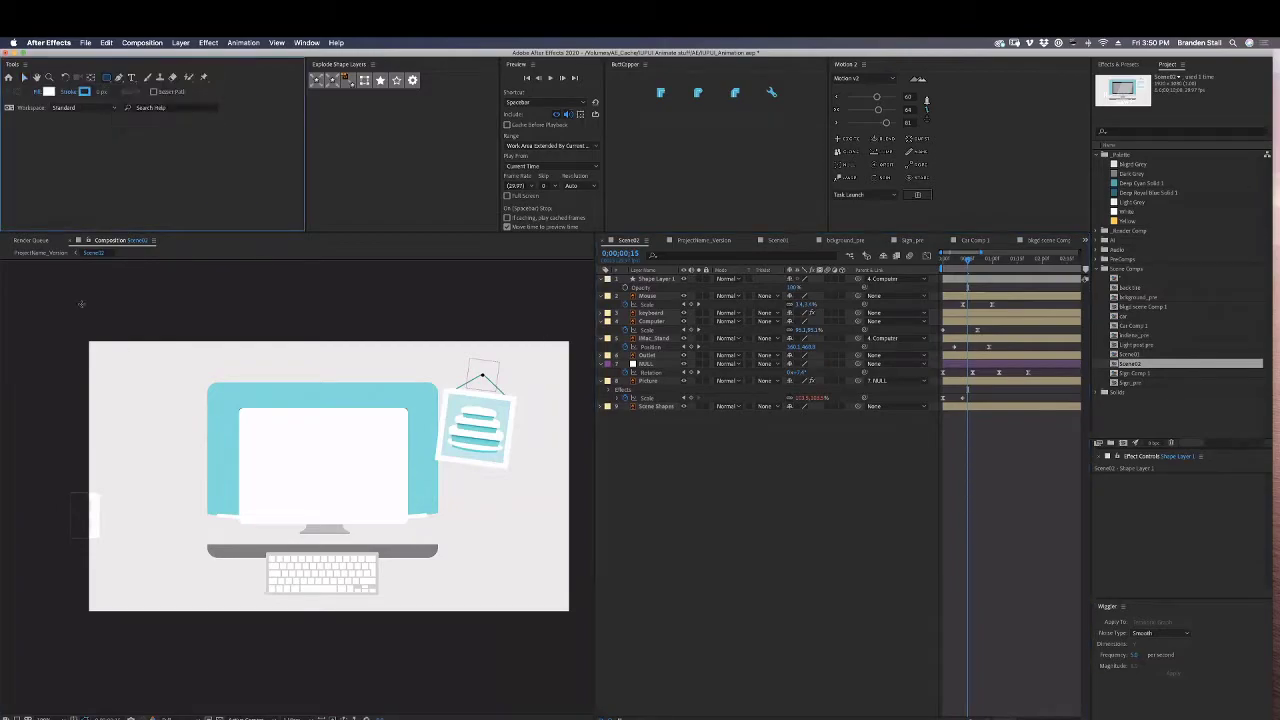
{"action": "left_click_drag", "start_coordinate": [82, 303], "coordinate": [195, 594]}
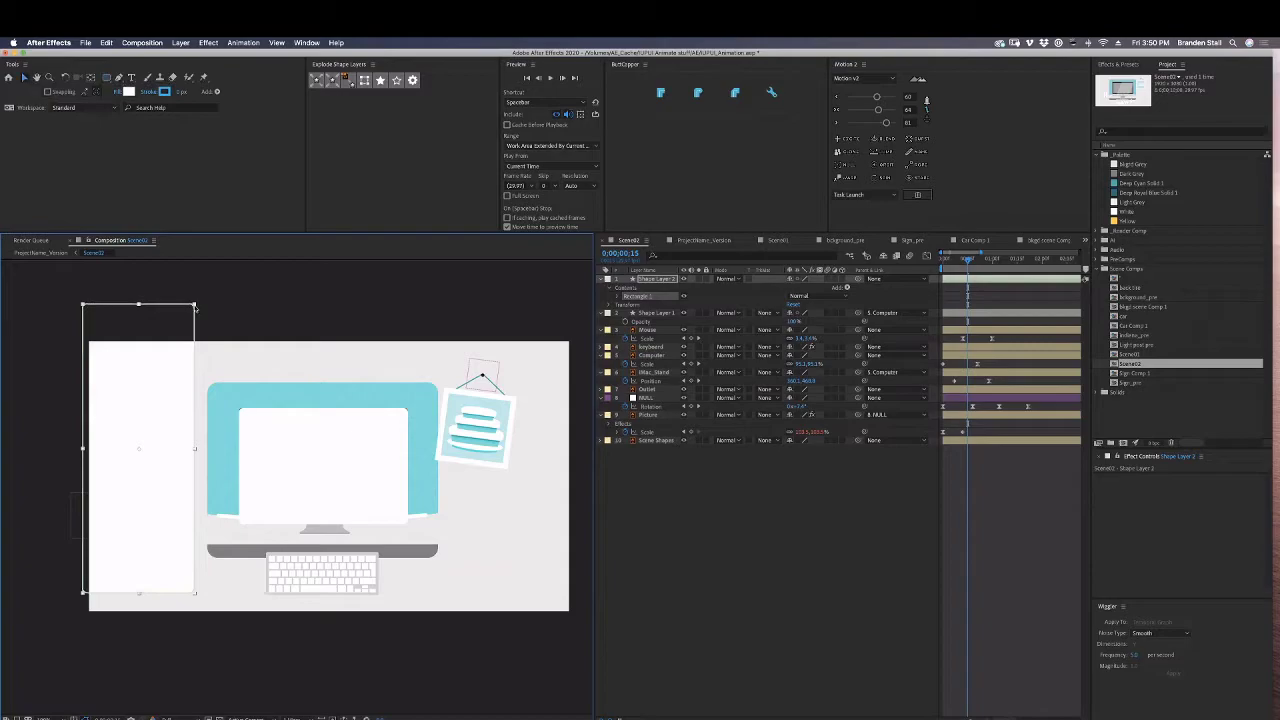
{"action": "left_click_drag", "start_coordinate": [198, 311], "coordinate": [263, 358]}
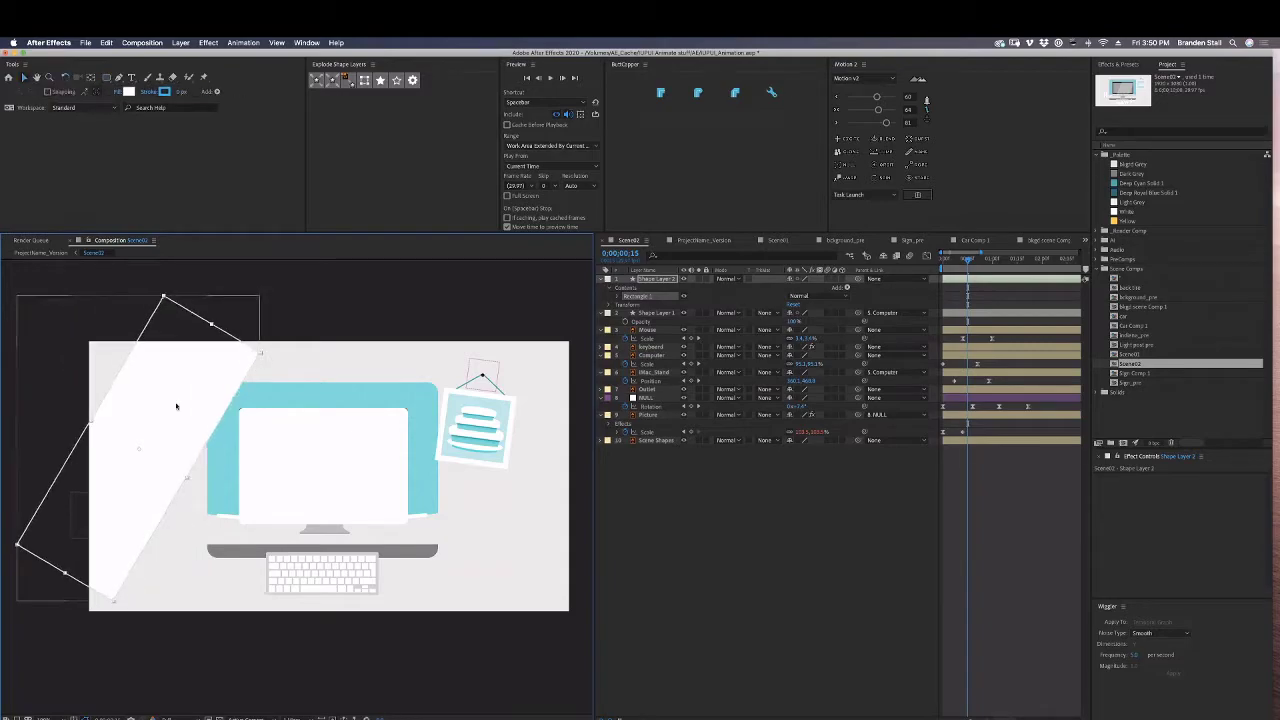
{"action": "left_click_drag", "start_coordinate": [173, 395], "coordinate": [210, 336]}
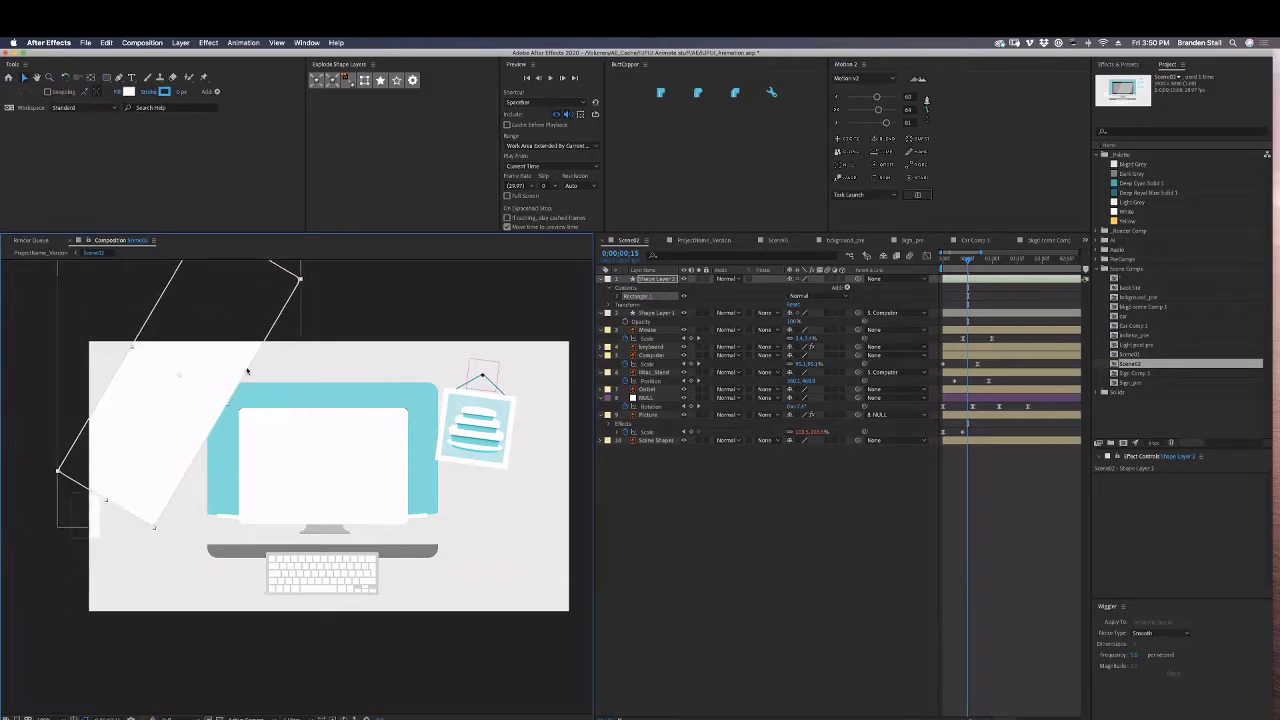
Keyframe the diagonal bar's position at 0;15 and move it diagonally across the monitor to the frame's lower-right area at 1;15.
{"action": "key", "text": "p"}
{"action": "left_click", "coordinate": [625, 287]}
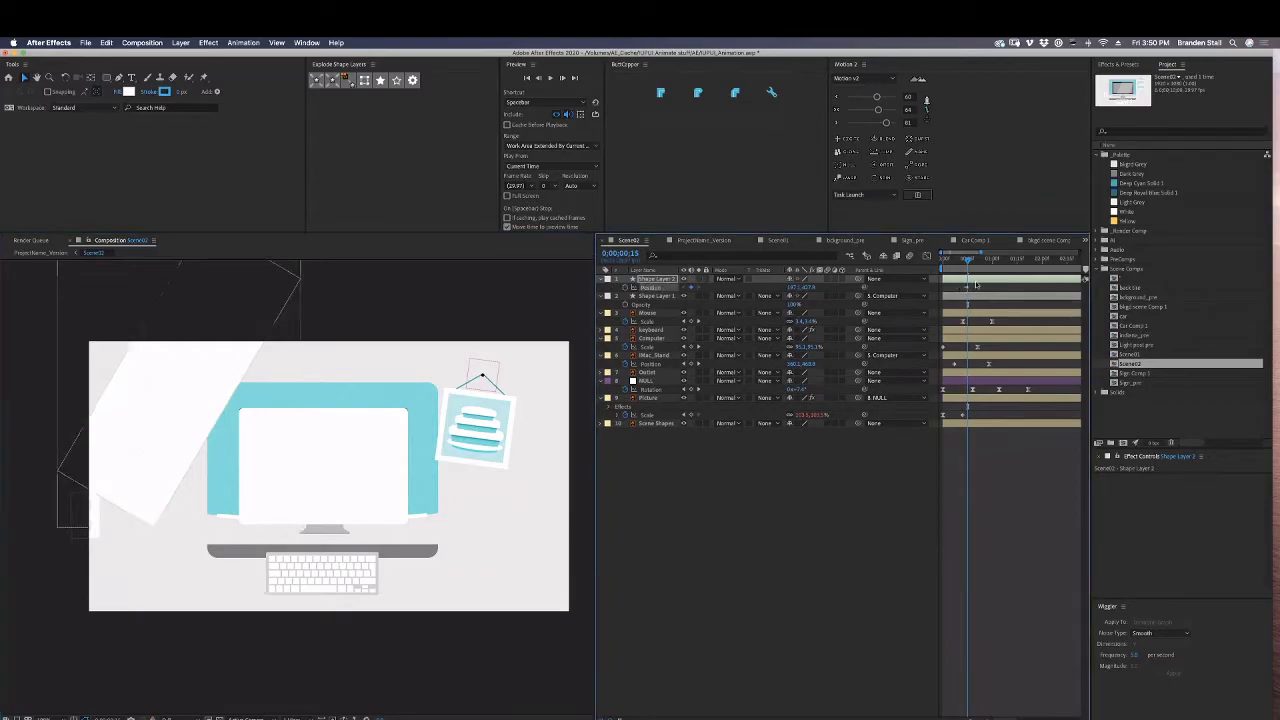
{"action": "key", "text": "shift+Page_Down"}
{"action": "key", "text": "shift+Page_Down"}
{"action": "key", "text": "shift+Page_Down"}
{"action": "left_click_drag", "start_coordinate": [210, 404], "coordinate": [514, 560]}
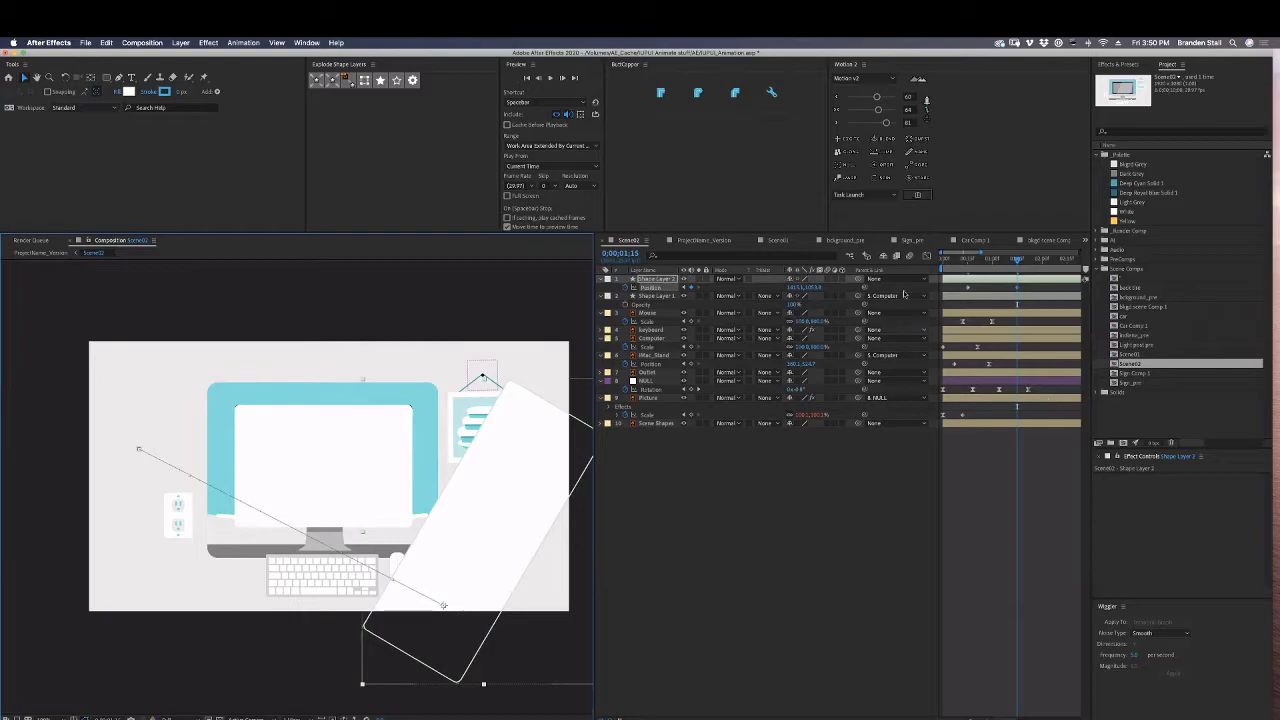
Apply an alpha track matte from the diagonal bar to the monitor-shaped layer, reduce that layer's opacity, and preview the gleam.
{"action": "left_click", "coordinate": [669, 298]}
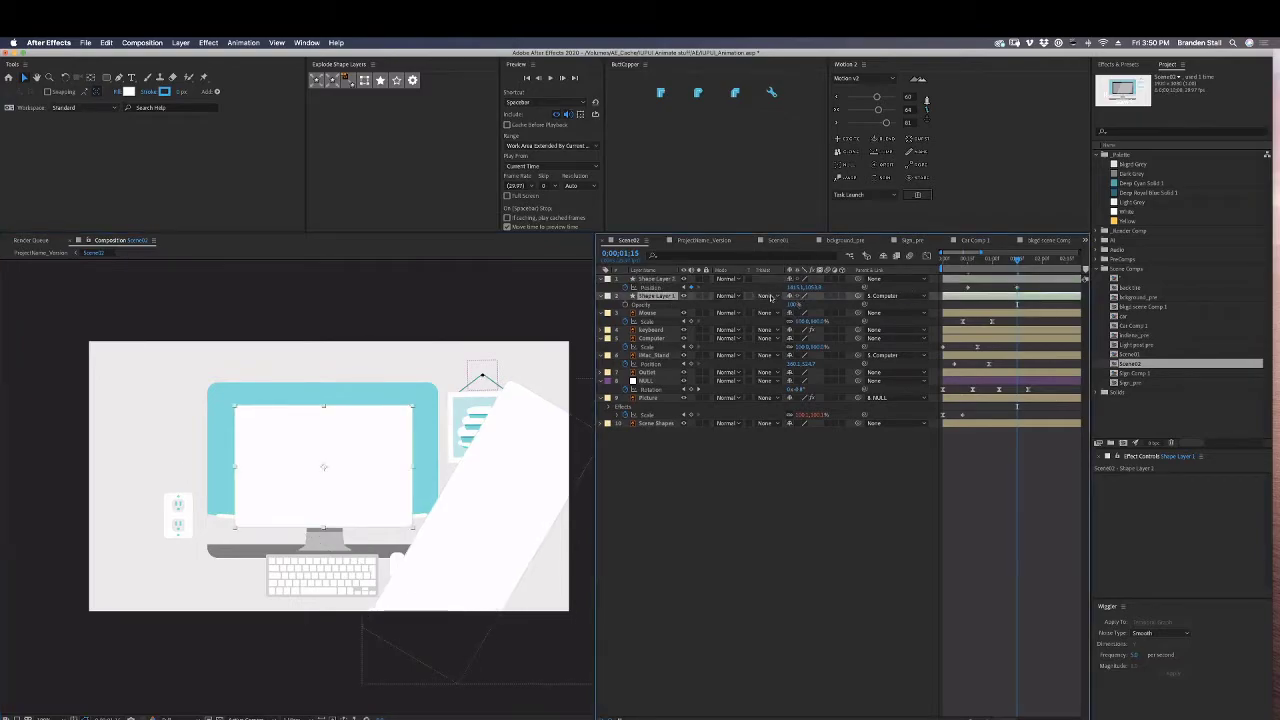
{"action": "left_click", "coordinate": [771, 297]}
{"action": "left_click", "coordinate": [770, 318]}
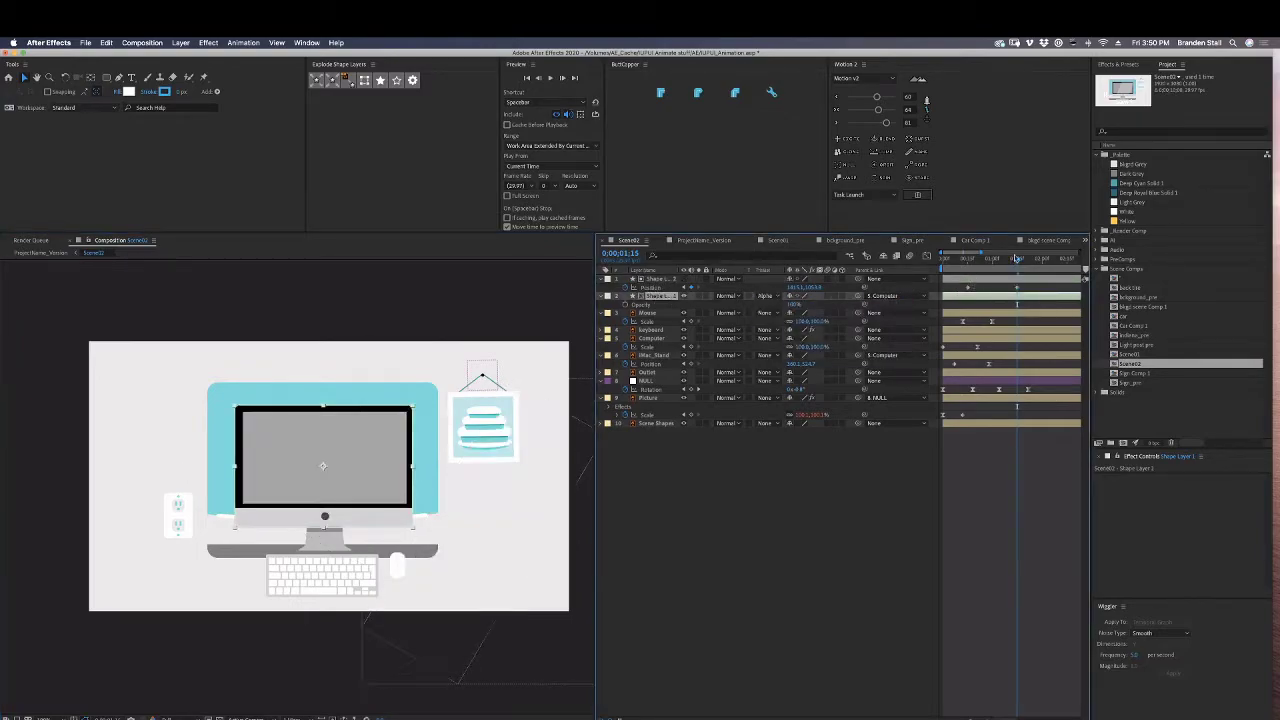
{"action": "mouse_move", "coordinate": [1016, 258]}
{"action": "left_mouse_down"}
{"action": "mouse_move", "coordinate": [975, 261]}
{"action": "mouse_move", "coordinate": [996, 262]}
{"action": "left_mouse_up"}
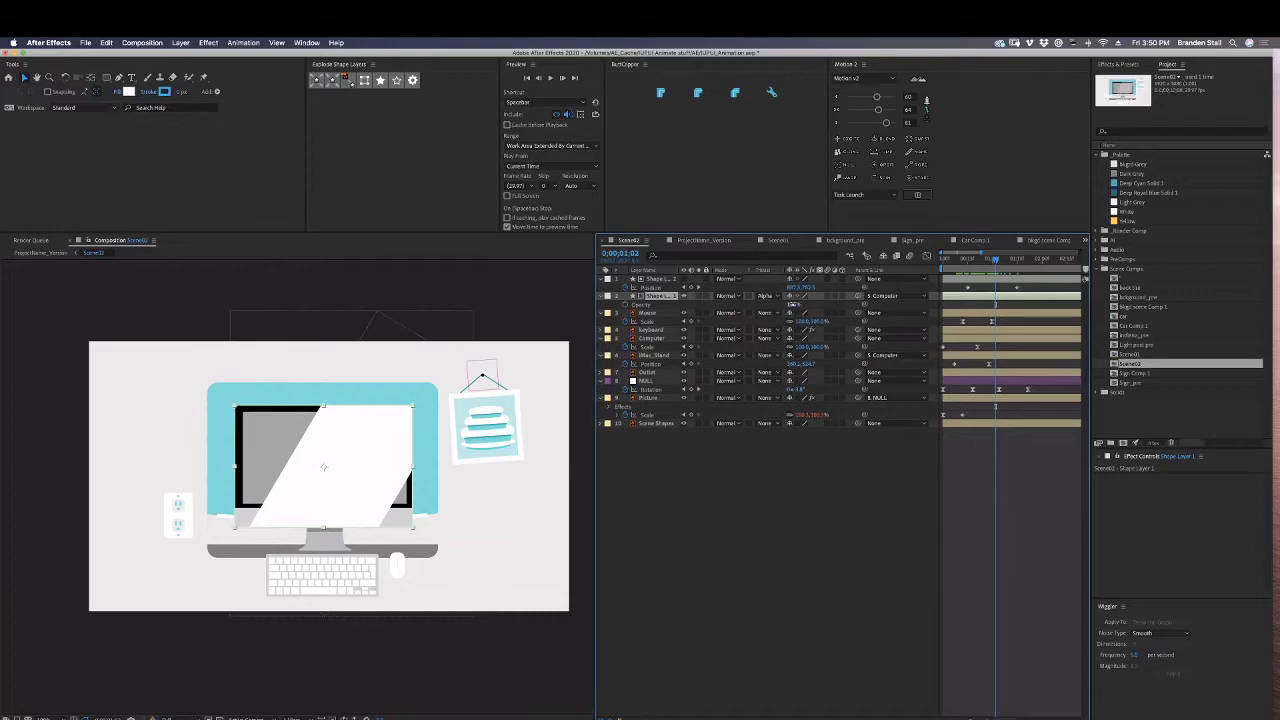
{"action": "left_click_drag", "start_coordinate": [800, 304], "coordinate": [758, 303]}
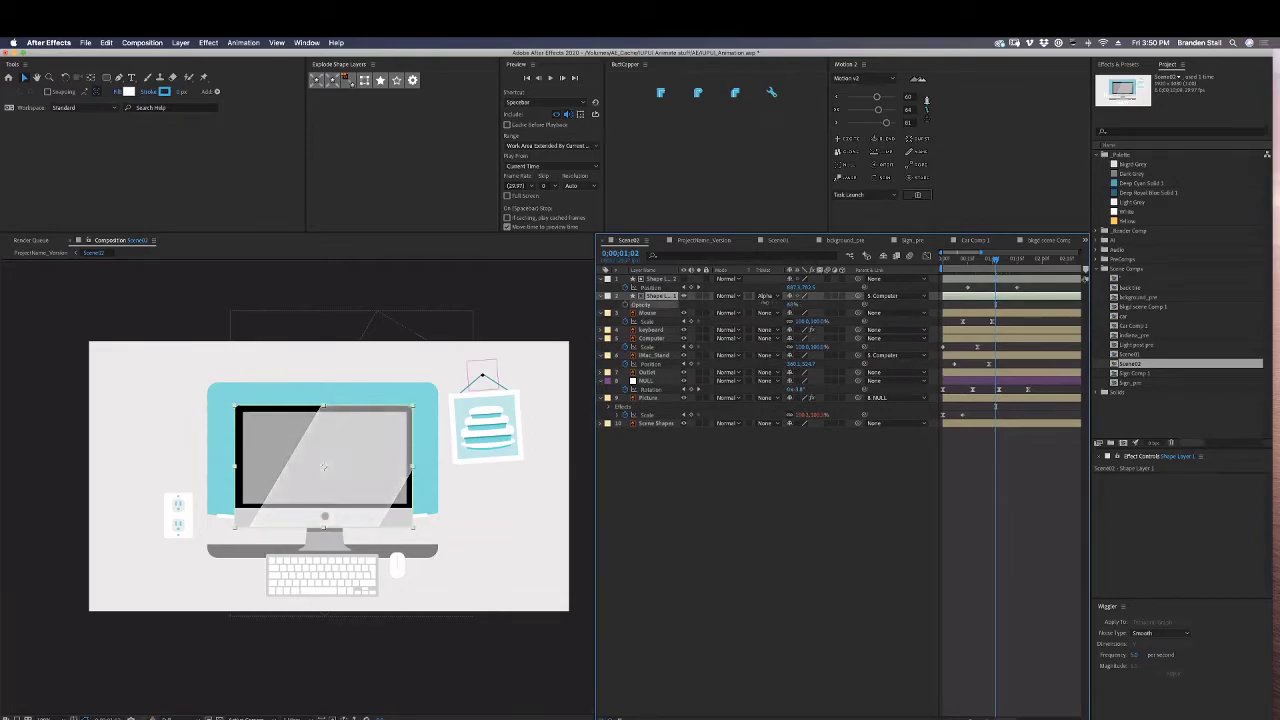
{"action": "left_click", "coordinate": [883, 458]}
{"action": "key", "text": "space"}
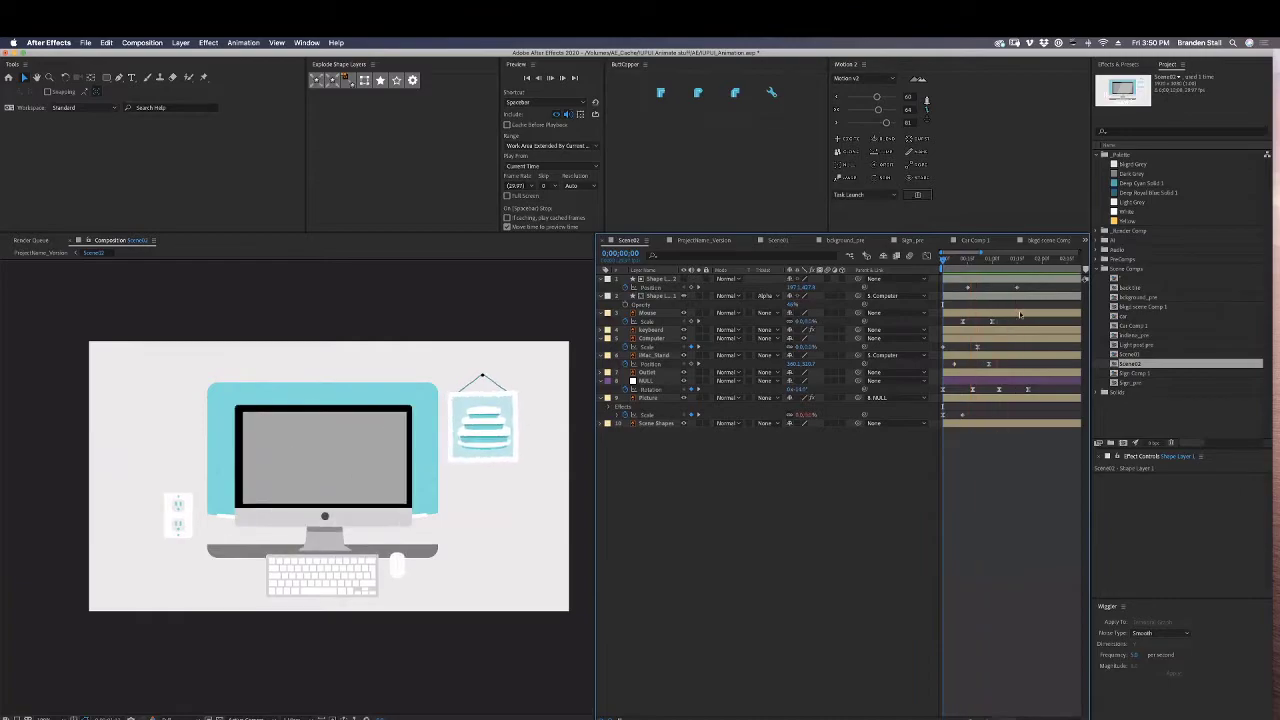
Move the diagonal bar's starting position at 0;15 slightly farther up and outward, and ease both of its position keyframes.
{"action": "left_click", "coordinate": [956, 291]}
{"action": "left_click_drag", "start_coordinate": [216, 374], "coordinate": [196, 363]}
{"action": "left_click_drag", "start_coordinate": [1028, 289], "coordinate": [961, 285]}
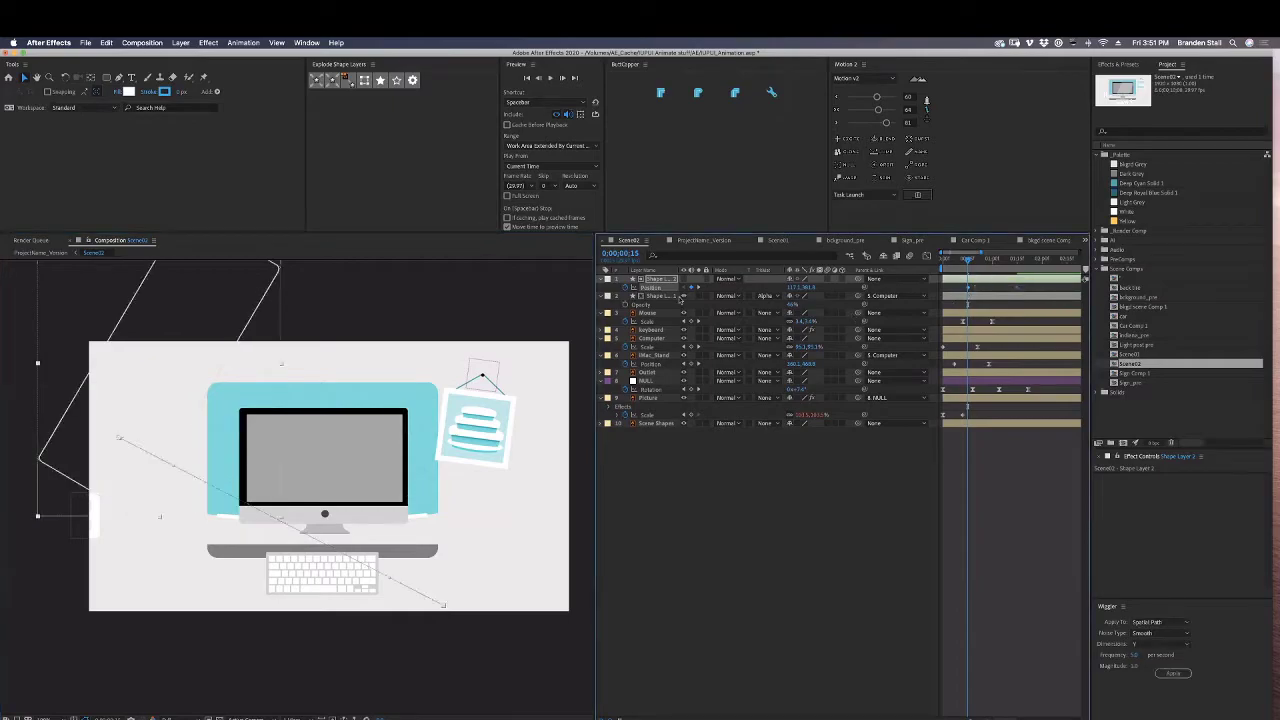
{"action": "left_click", "coordinate": [878, 99]}
{"action": "left_click", "coordinate": [985, 353]}
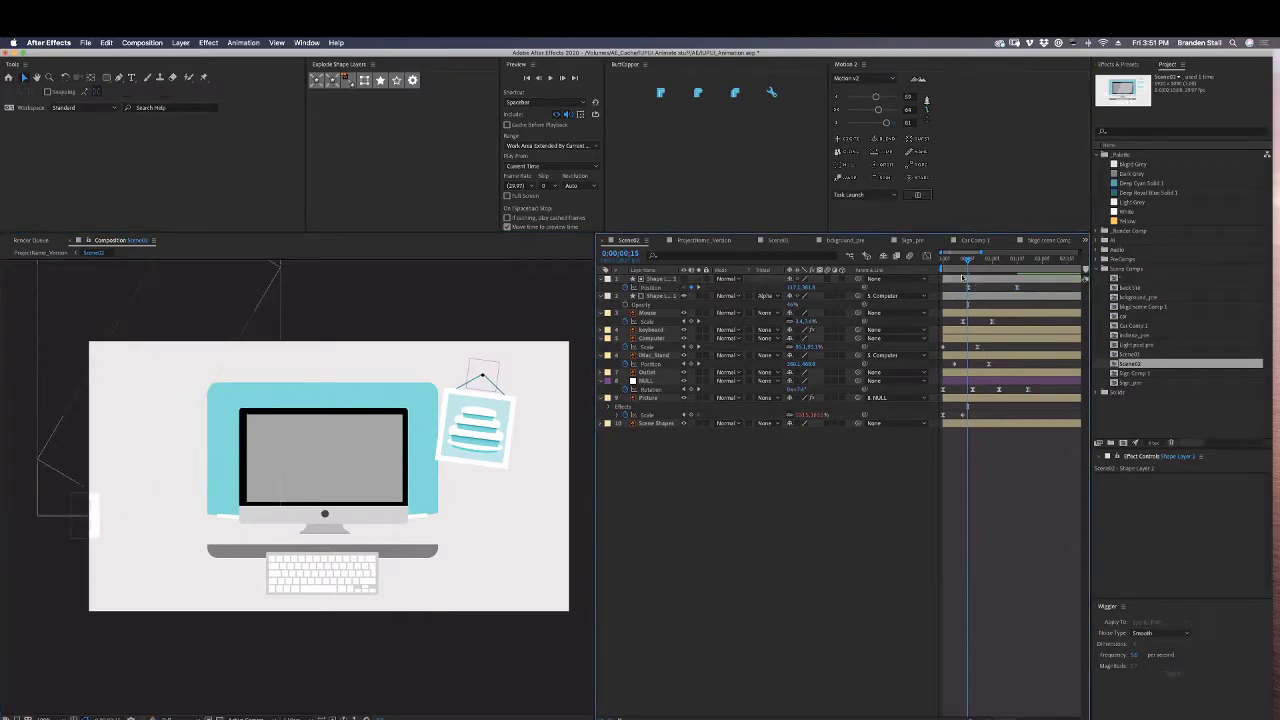
Move the diagonal bar's ending position keyframe out to about 3;00 to slow the gleam, and preview Scene02.
{"action": "left_click_drag", "start_coordinate": [967, 260], "coordinate": [1007, 287]}
{"action": "key", "text": "space"}
{"action": "key", "text": "space"}
{"action": "left_click", "coordinate": [1036, 296]}
{"action": "key", "text": "minus"}
{"action": "key", "text": "space"}
{"action": "key", "text": "space"}
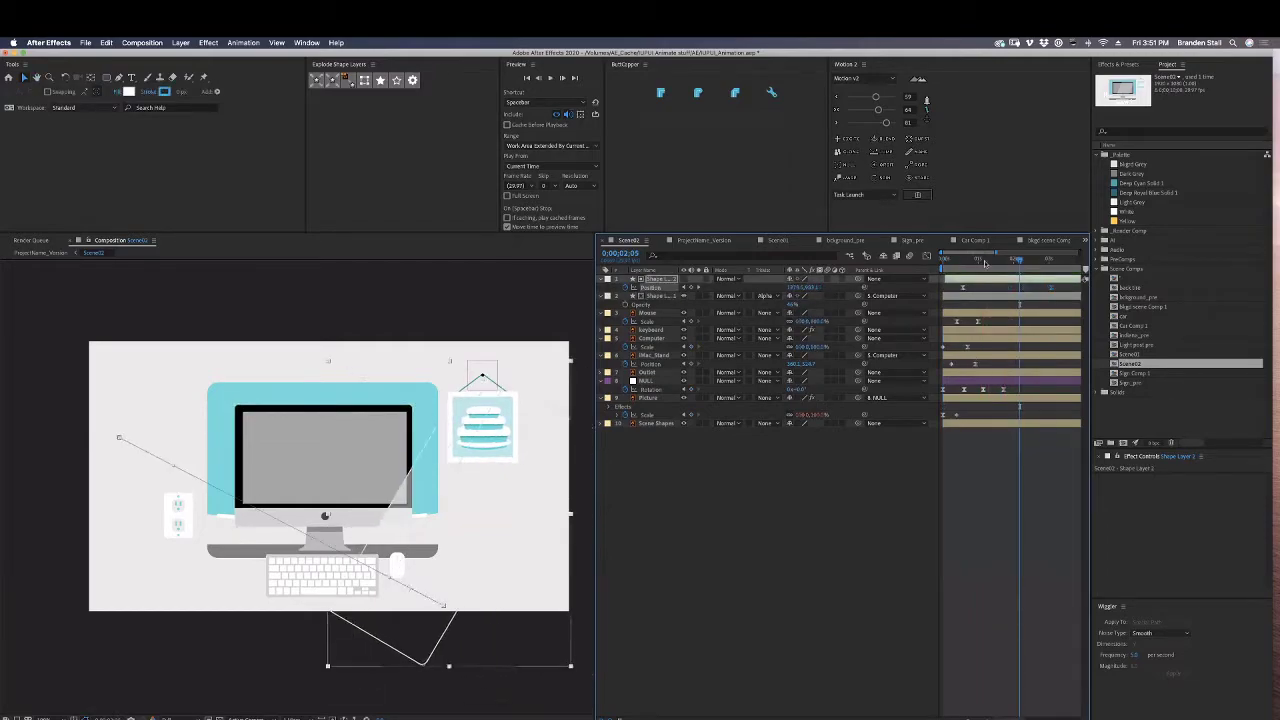
{"action": "left_click", "coordinate": [978, 290]}
{"action": "key", "text": "space"}
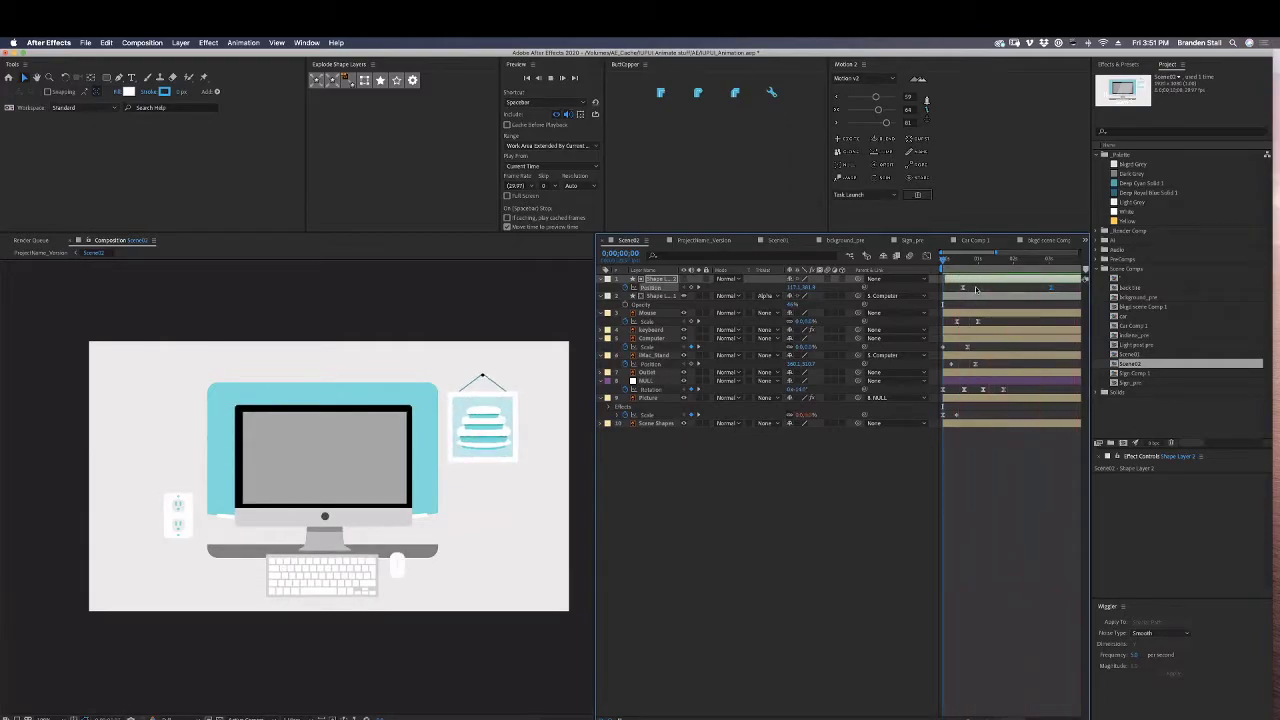
{"action": "key", "text": "space"}
{"action": "left_click", "coordinate": [765, 596]}
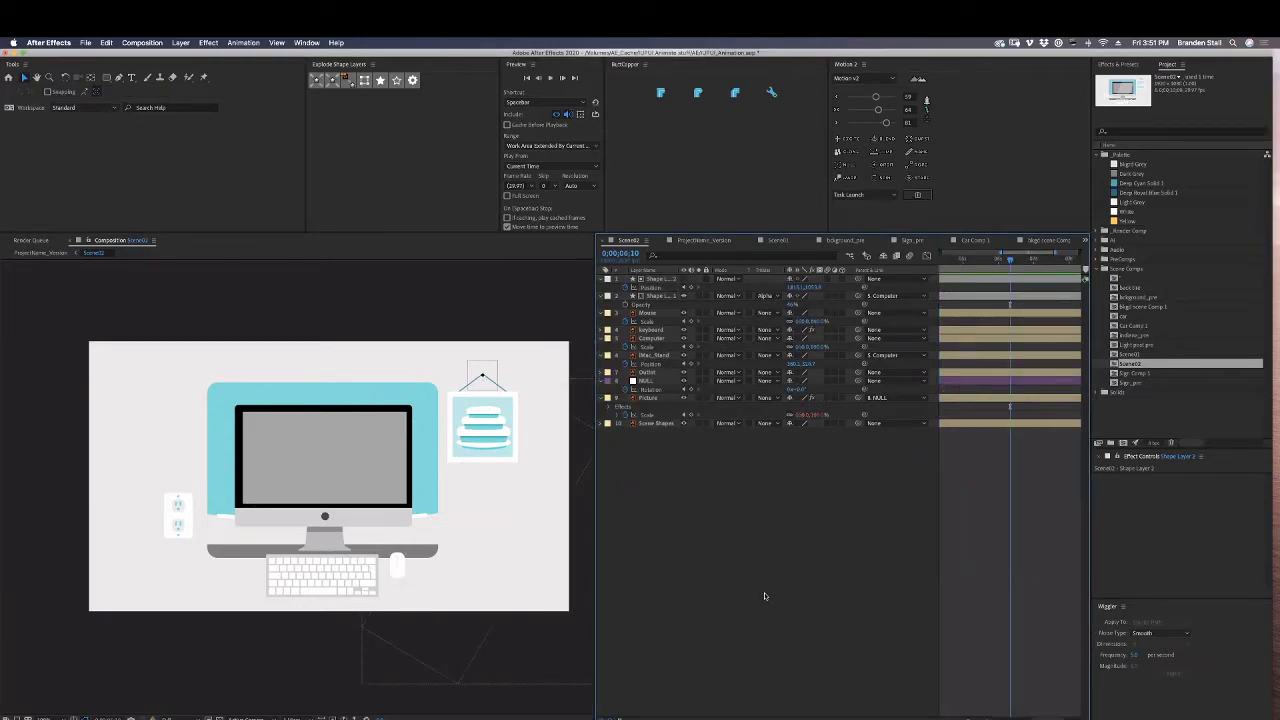
Create a new composition with the default settings, draw a large white circle, and shift it slightly left of centre.
{"action": "key", "text": "super+n"}
{"action": "key", "text": "Return"}
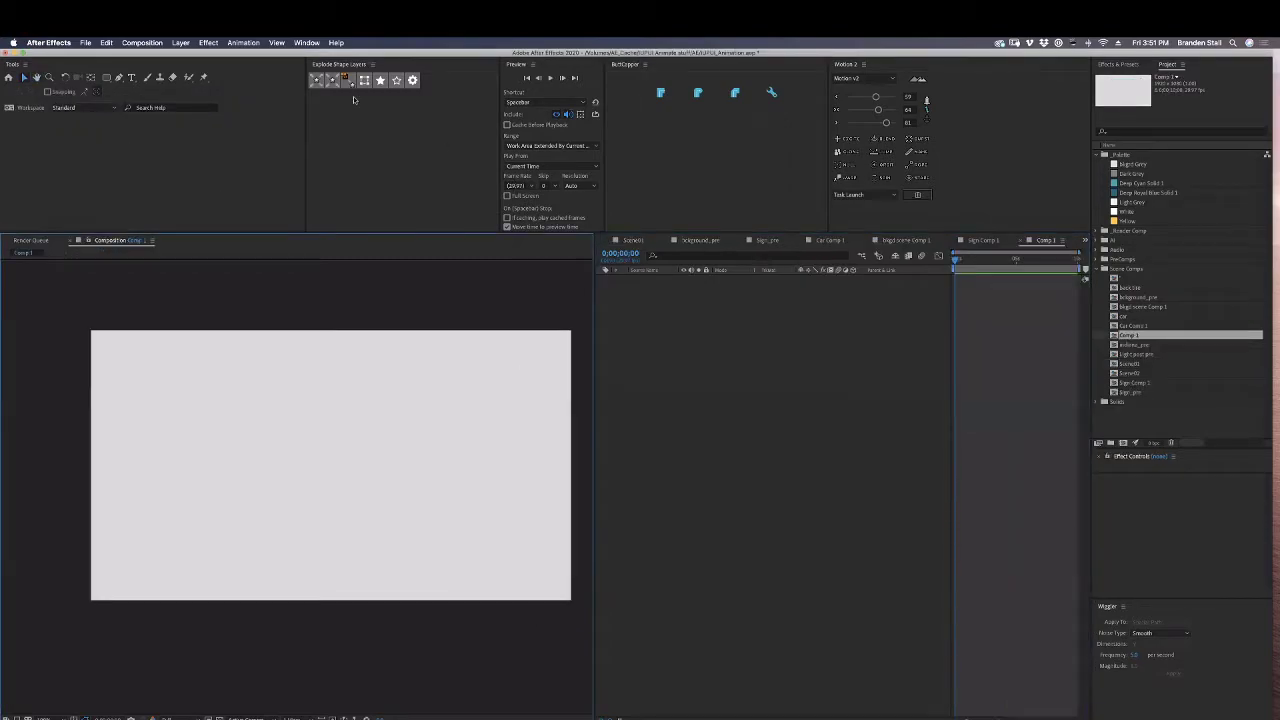
{"action": "left_click", "coordinate": [107, 77]}
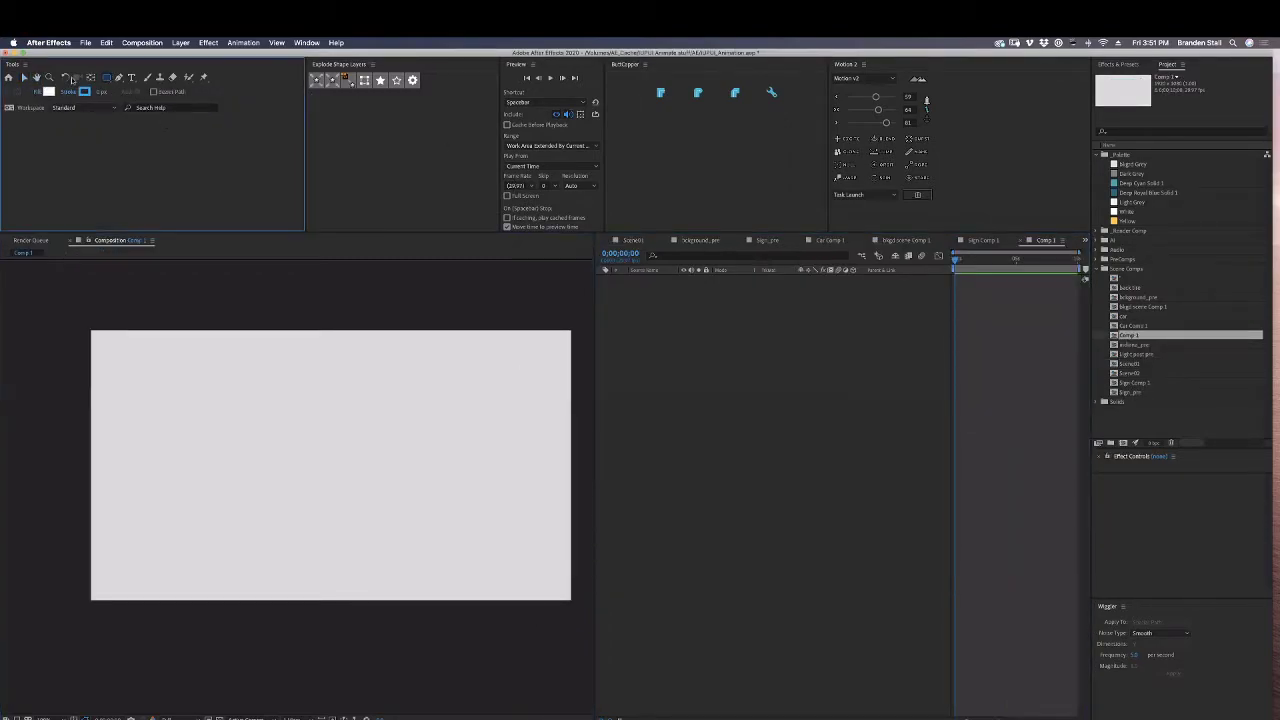
{"action": "left_click_drag", "start_coordinate": [105, 78], "coordinate": [153, 104]}
{"action": "left_click_drag", "start_coordinate": [250, 394], "coordinate": [410, 556]}
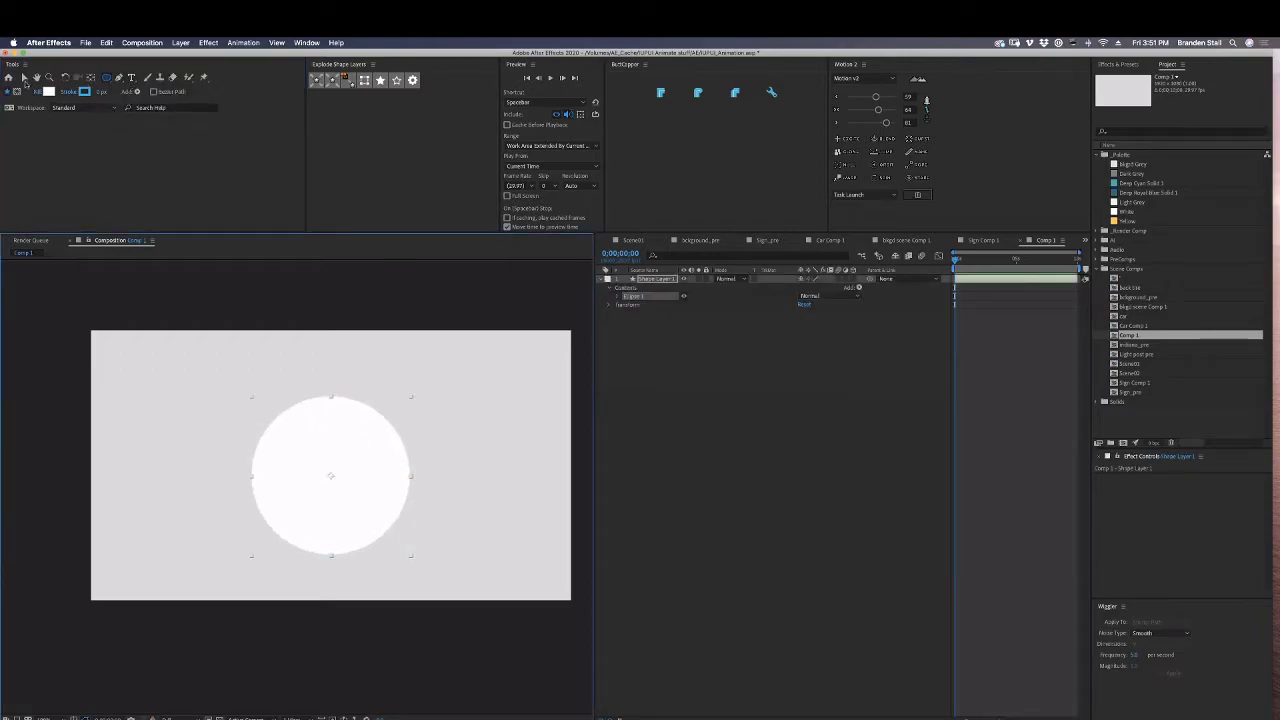
{"action": "left_click", "coordinate": [25, 79]}
{"action": "left_click", "coordinate": [423, 318]}
{"action": "left_click_drag", "start_coordinate": [384, 478], "coordinate": [371, 480]}
{"action": "left_click", "coordinate": [449, 339]}
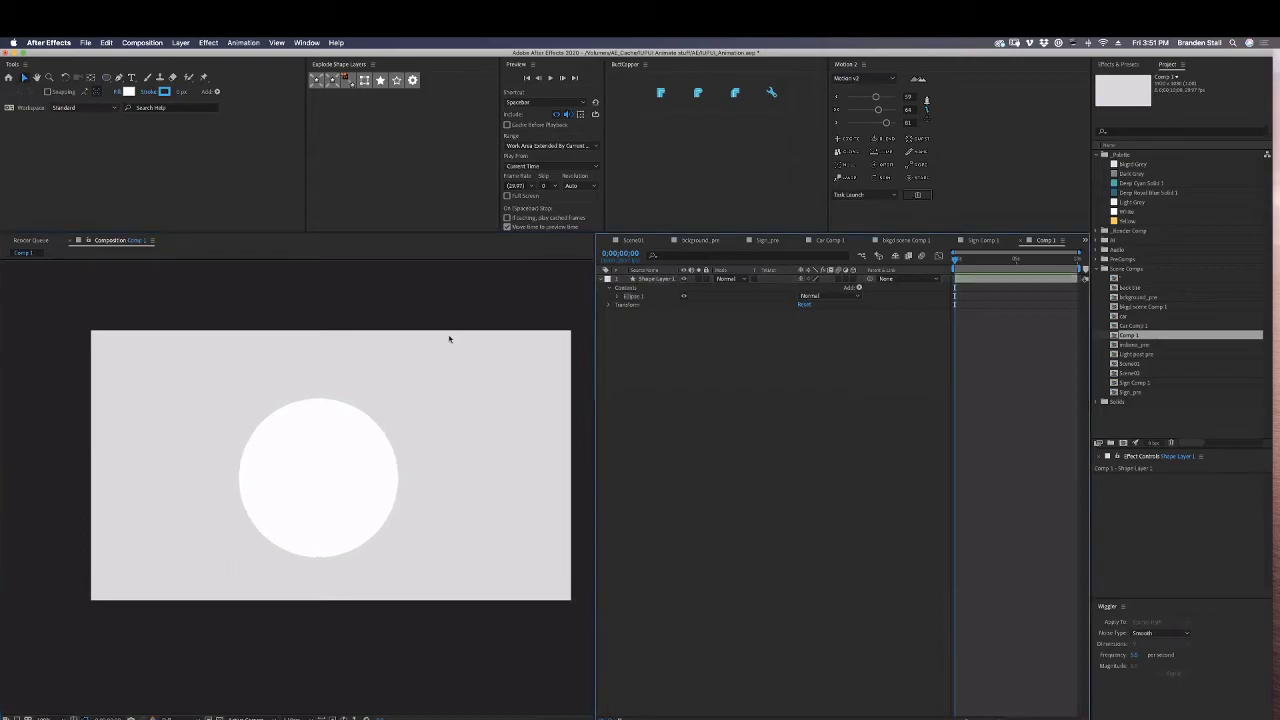
Draw a wide rectangle above the circle, fill it red, and move it to overlap the circle's upper edge.
{"action": "left_click", "coordinate": [106, 79]}
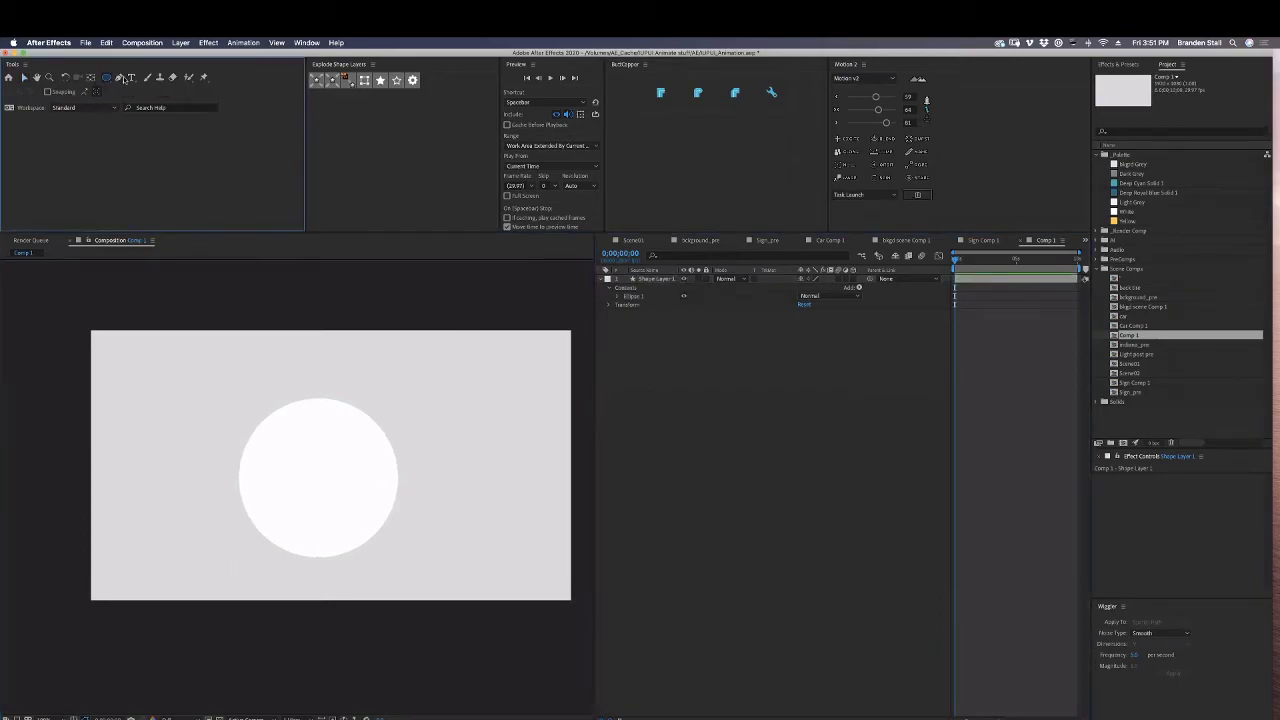
{"action": "left_click", "coordinate": [123, 78]}
{"action": "left_click", "coordinate": [140, 85]}
{"action": "left_click_drag", "start_coordinate": [155, 345], "coordinate": [469, 407]}
{"action": "left_click", "coordinate": [48, 91]}
{"action": "left_click", "coordinate": [119, 139]}
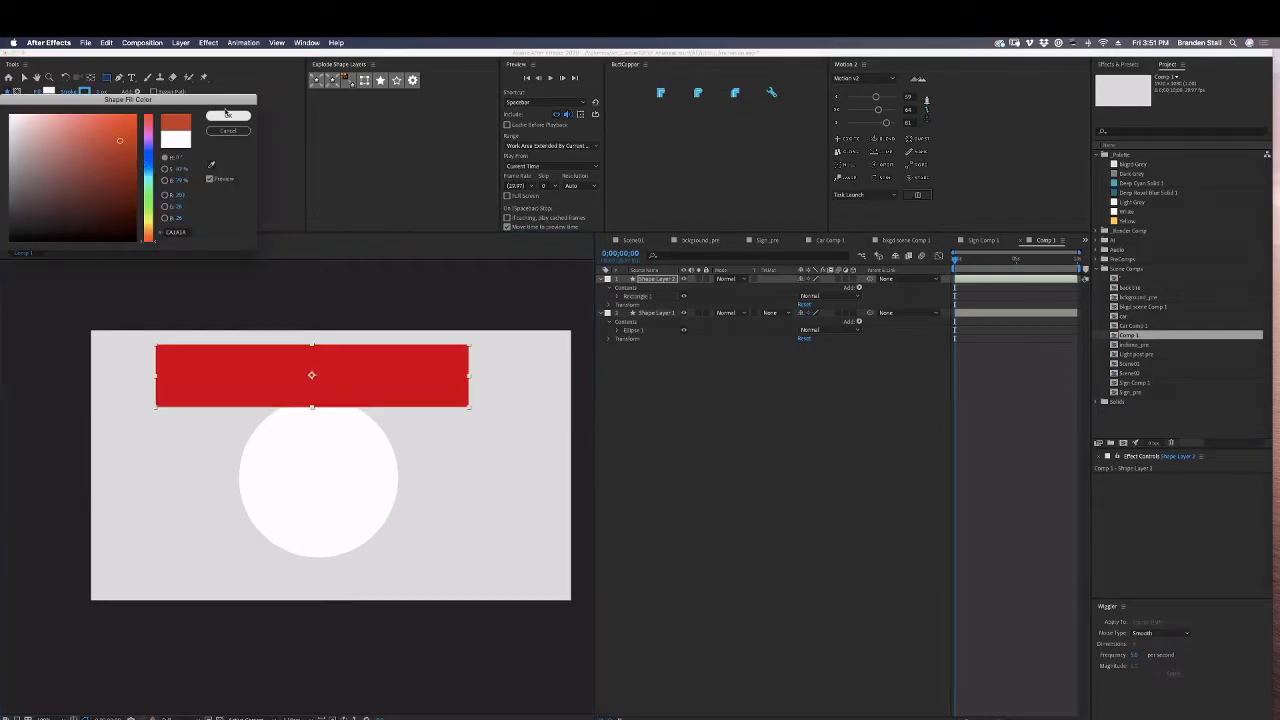
{"action": "left_click", "coordinate": [229, 115]}
{"action": "left_click", "coordinate": [24, 77]}
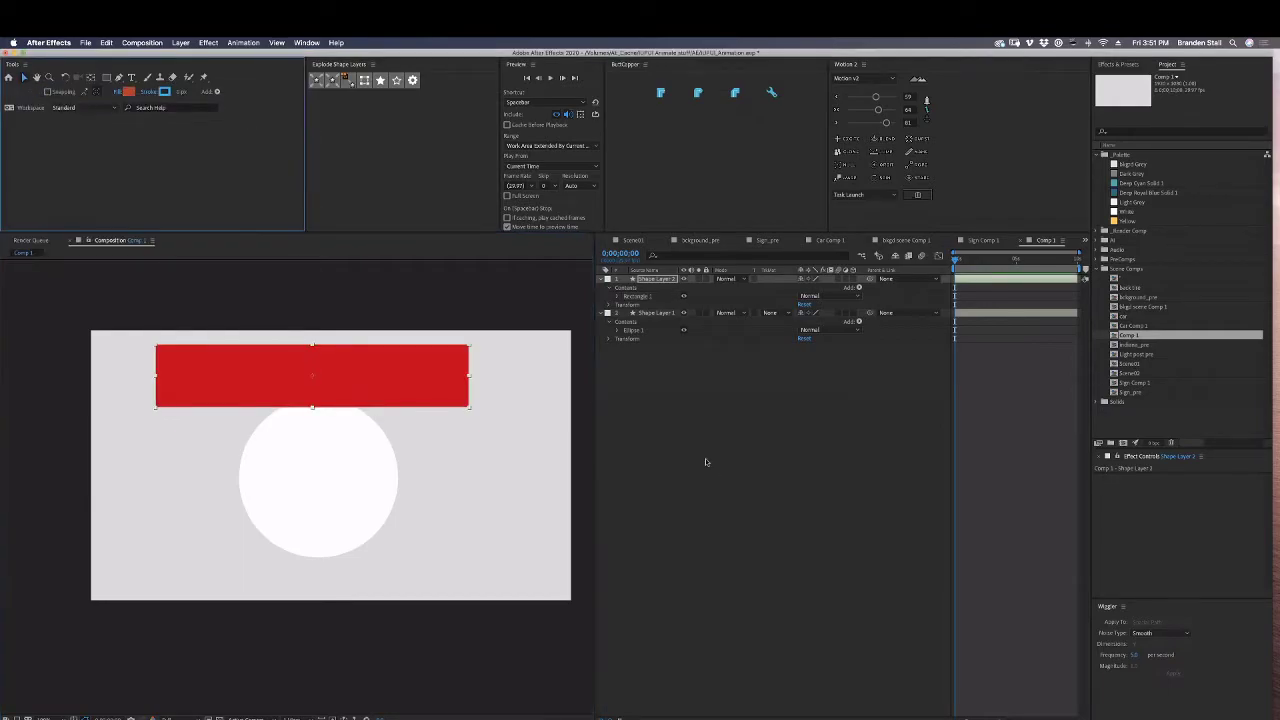
{"action": "left_click", "coordinate": [705, 459]}
{"action": "left_click_drag", "start_coordinate": [407, 396], "coordinate": [422, 404]}
{"action": "left_click", "coordinate": [692, 426]}
Set the circle layer's track matte to Alpha Matte "Shape Layer 2" so the rectangle masks it.
{"action": "left_click", "coordinate": [653, 313]}
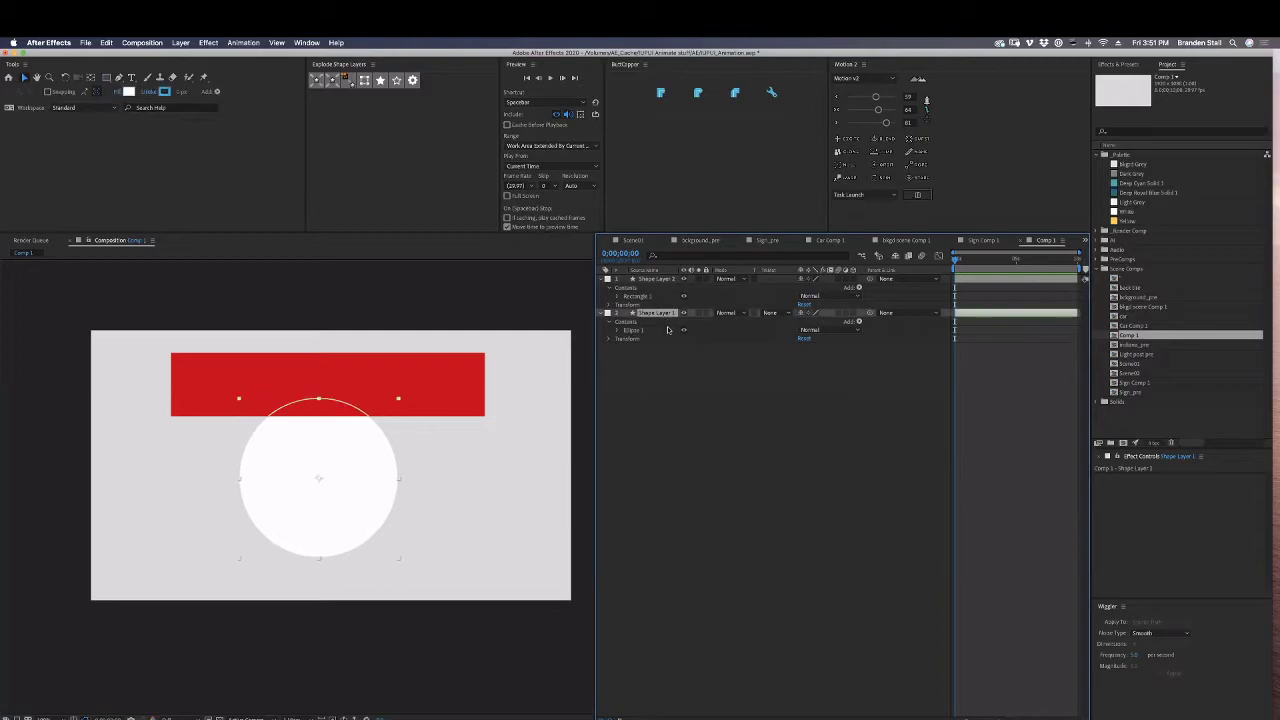
{"action": "left_click", "coordinate": [660, 279]}
{"action": "left_click", "coordinate": [660, 313]}
{"action": "left_click", "coordinate": [768, 314]}
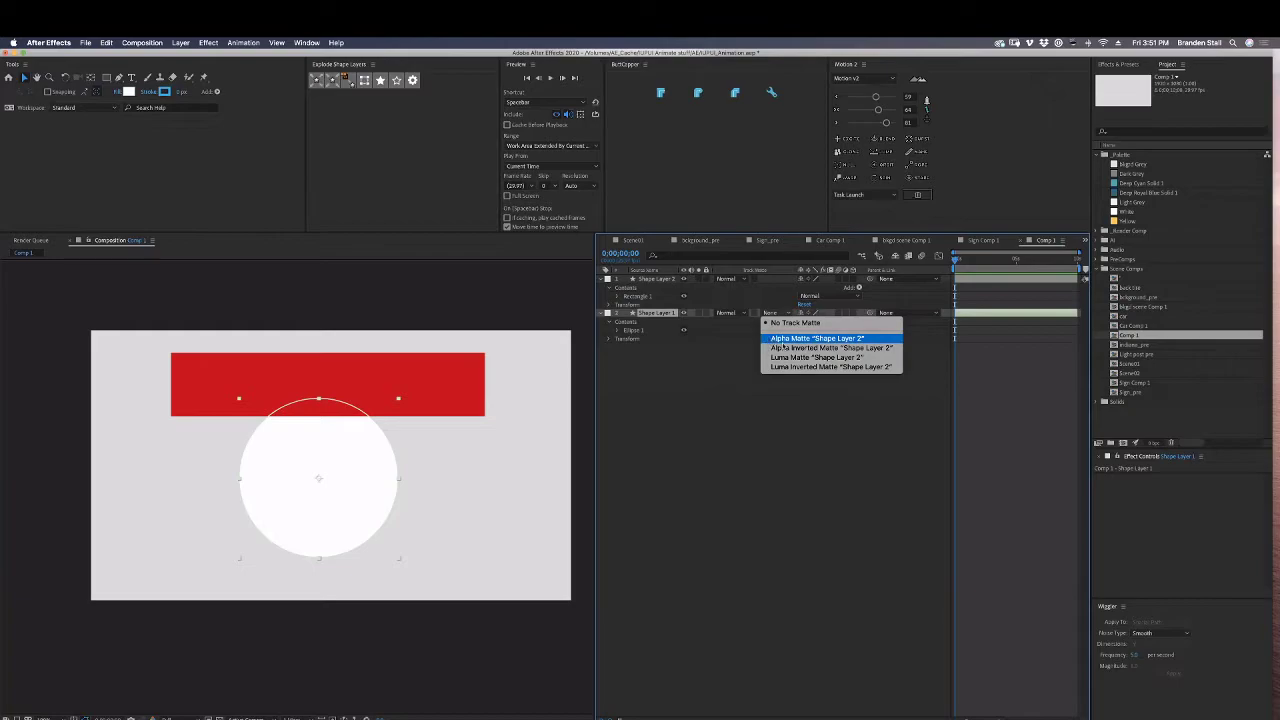
{"action": "left_click", "coordinate": [778, 341]}
{"action": "left_click", "coordinate": [412, 400]}
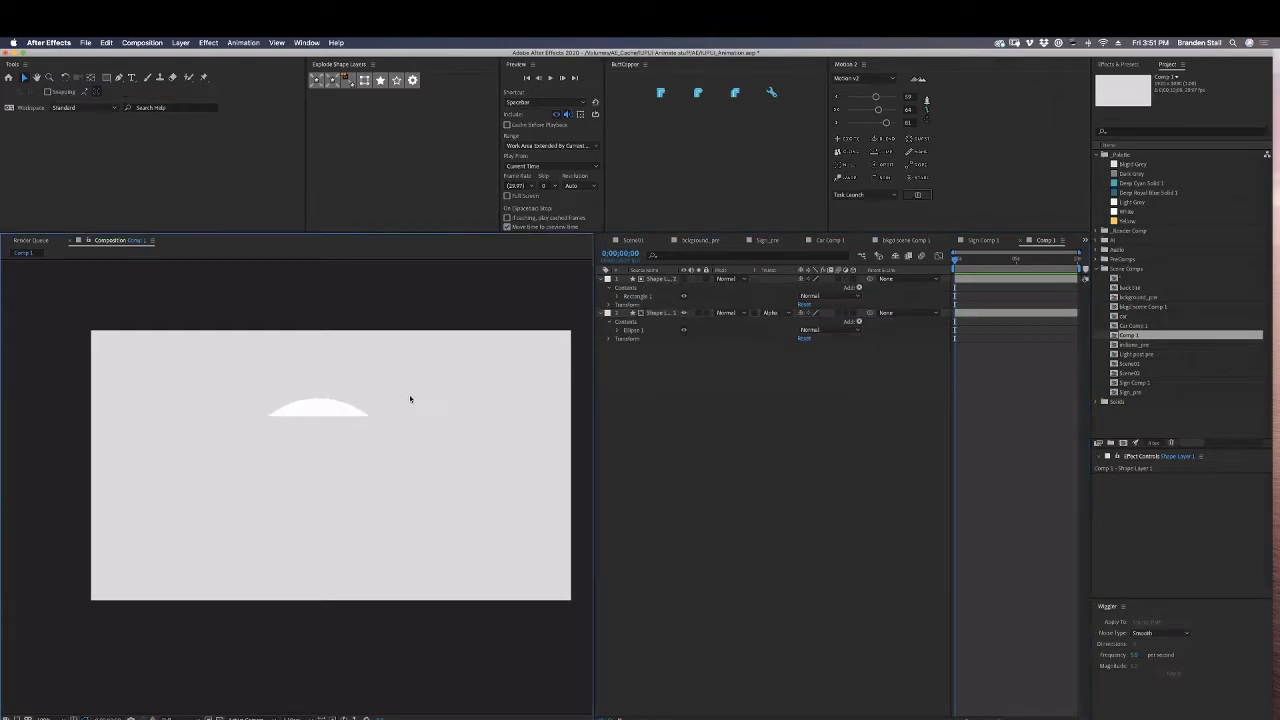
Keyframe the rectangle's position from below the circle at 0;00 up to the frame's top edge at 4;06, and preview.
{"action": "left_click", "coordinate": [650, 280]}
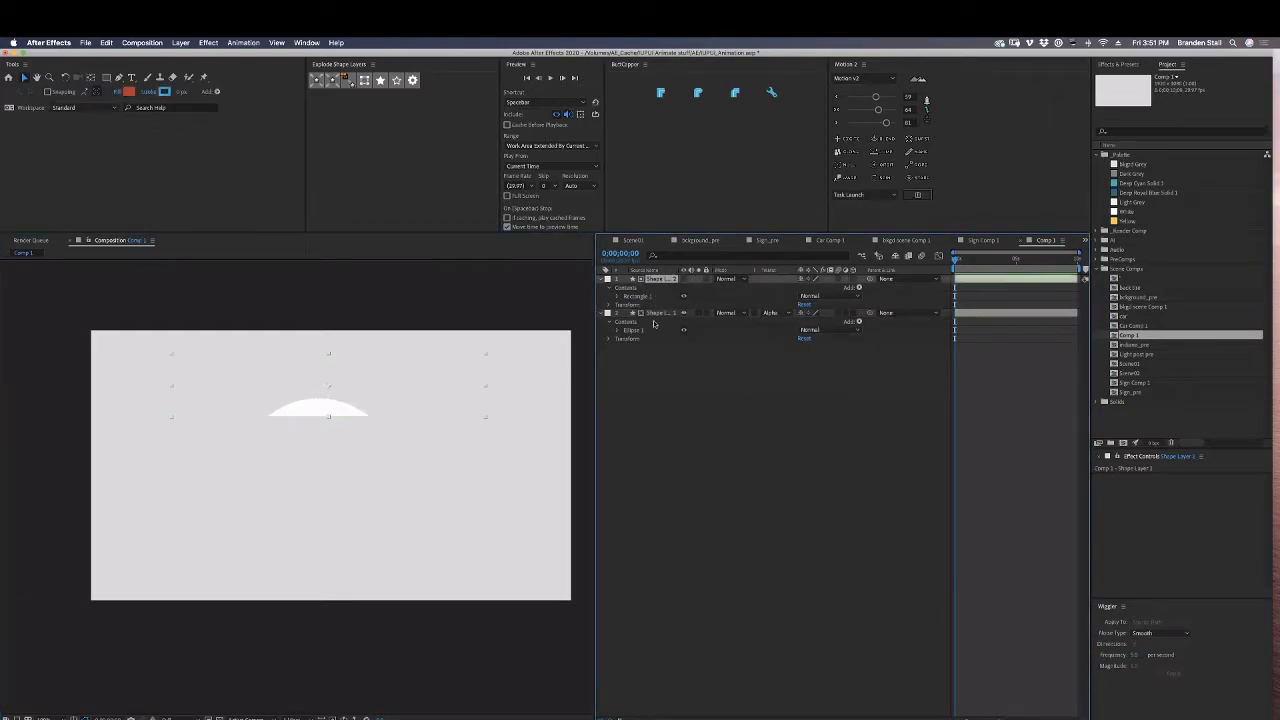
{"action": "left_click", "coordinate": [660, 313]}
{"action": "left_click", "coordinate": [658, 280]}
{"action": "left_click_drag", "start_coordinate": [385, 404], "coordinate": [372, 617]}
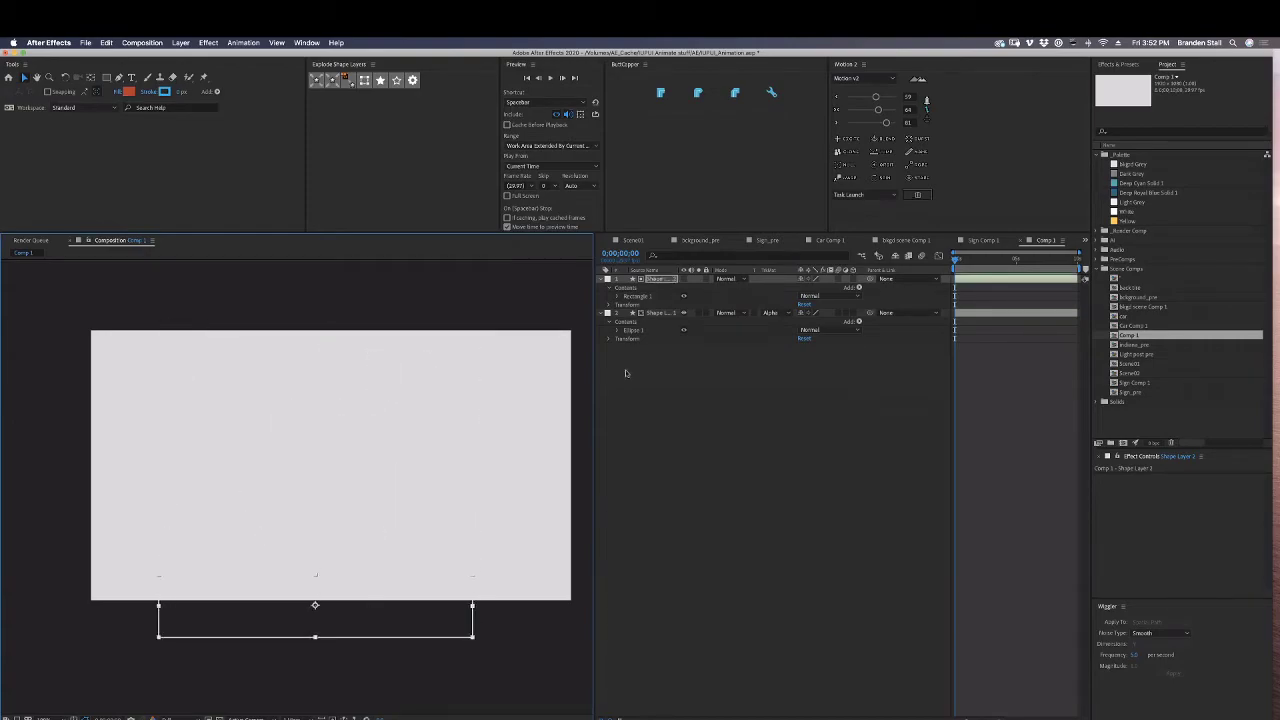
{"action": "key", "text": "p"}
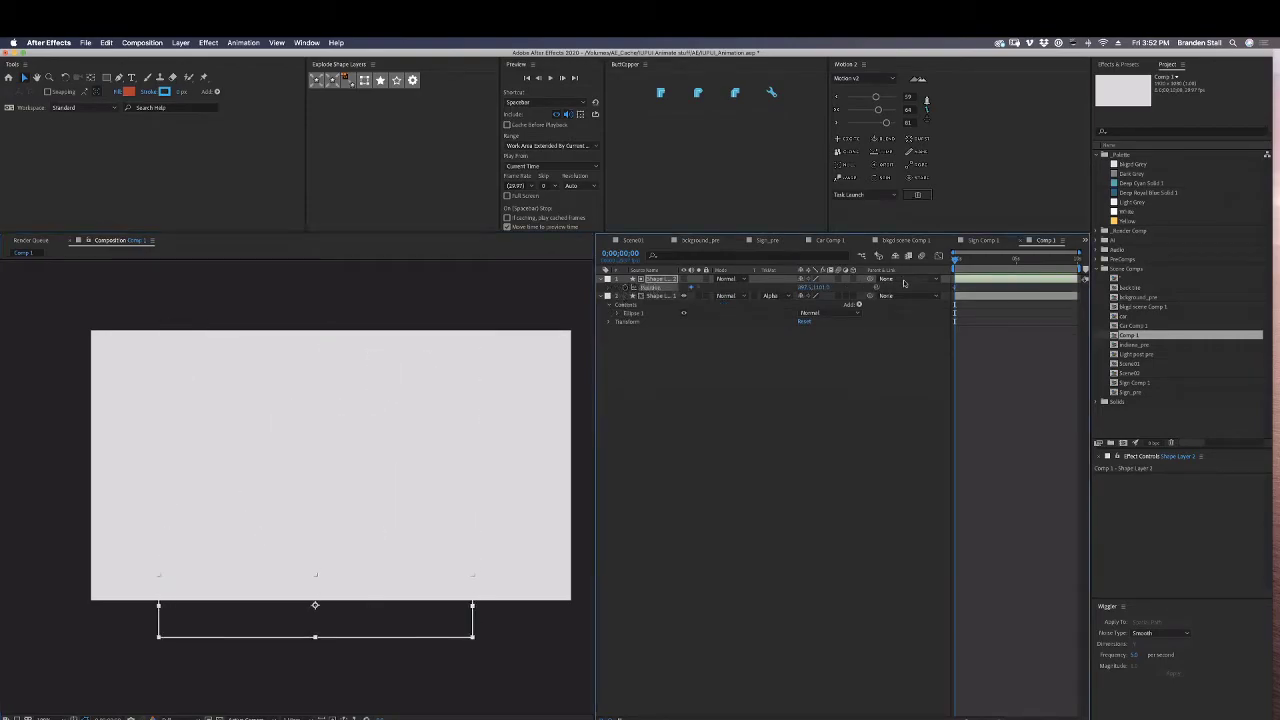
{"action": "left_click_drag", "start_coordinate": [972, 262], "coordinate": [1008, 260]}
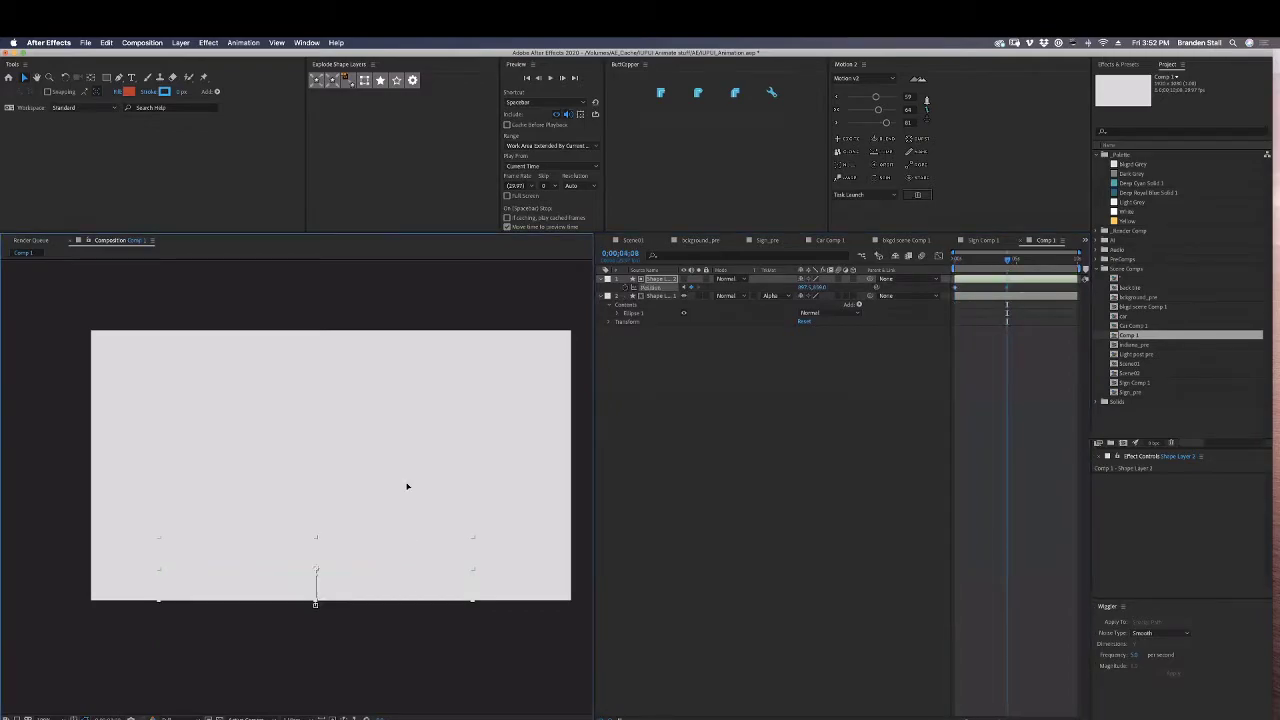
{"action": "key", "text": "space"}
{"action": "key", "text": "space"}
{"action": "left_click", "coordinate": [950, 261]}
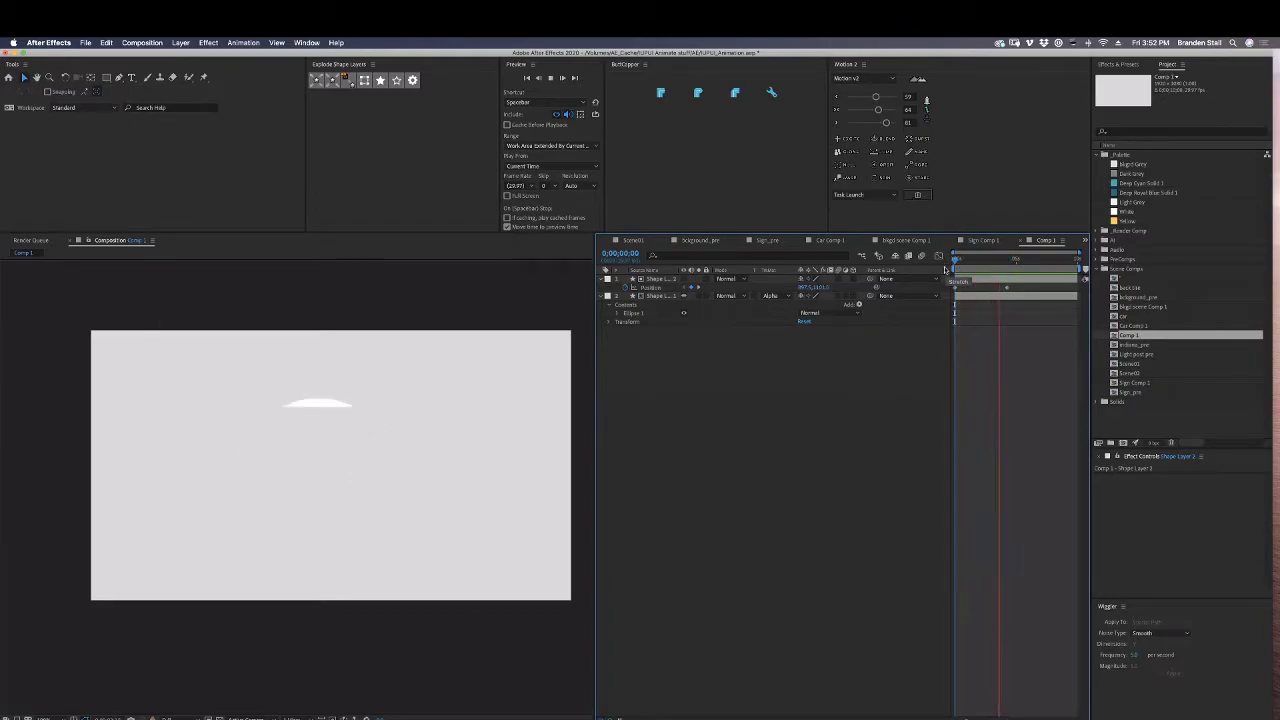
Reduce the matte rectangle's opacity to about half and scrub through the reveal of the circle.
{"action": "left_click", "coordinate": [980, 298]}
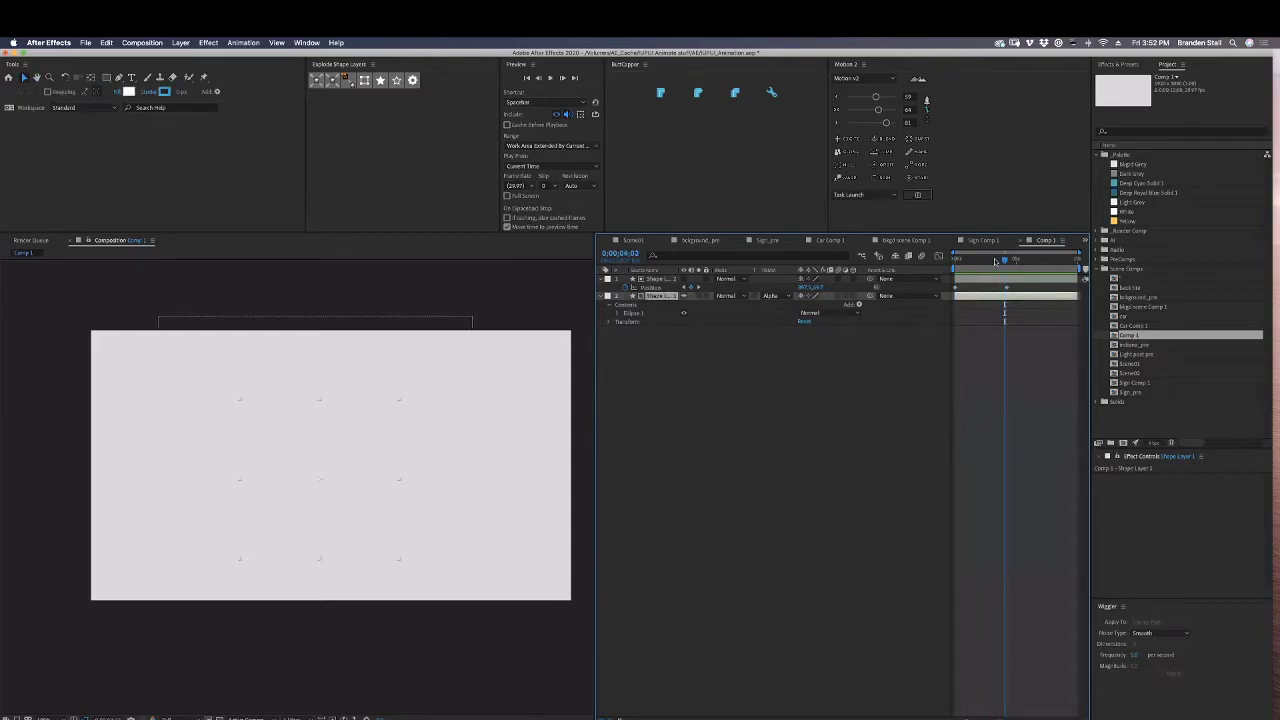
{"action": "mouse_move", "coordinate": [995, 261]}
{"action": "left_mouse_down"}
{"action": "mouse_move", "coordinate": [968, 262]}
{"action": "mouse_move", "coordinate": [1005, 272]}
{"action": "mouse_move", "coordinate": [984, 264]}
{"action": "left_mouse_up"}
{"action": "left_click", "coordinate": [986, 280]}
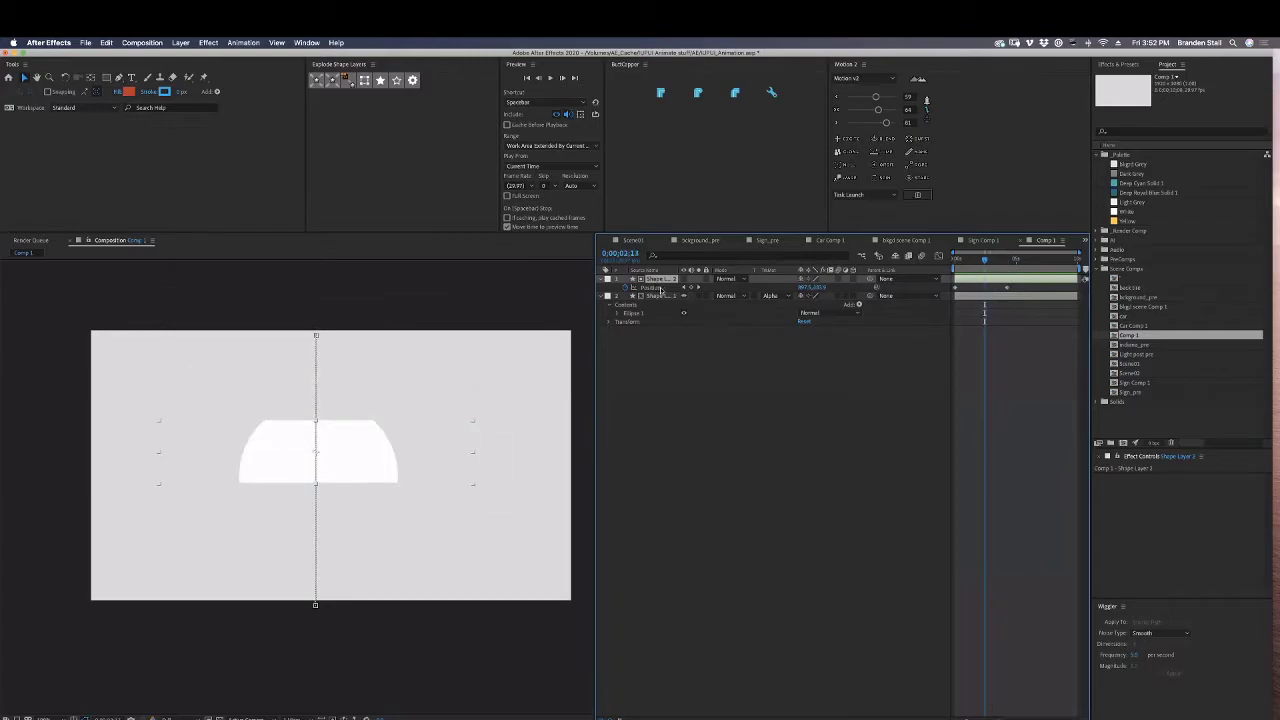
{"action": "left_click_drag", "start_coordinate": [803, 288], "coordinate": [775, 288]}
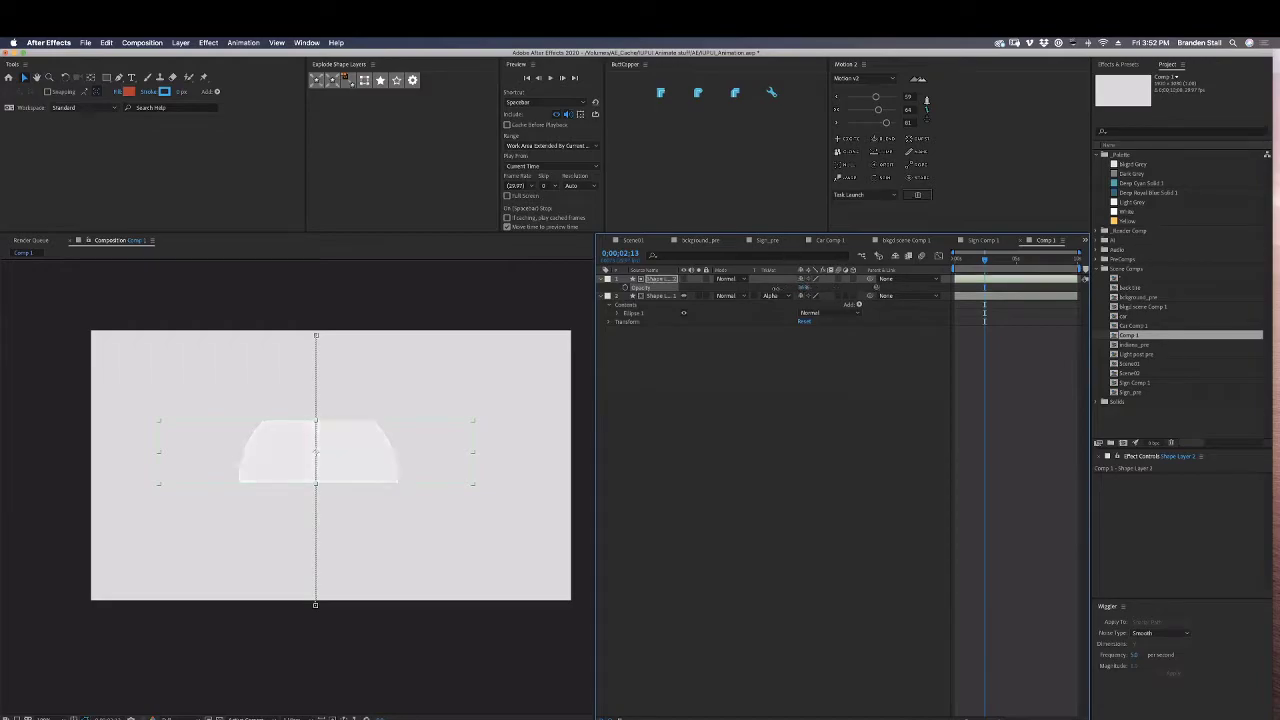
{"action": "left_click", "coordinate": [891, 321]}
{"action": "mouse_move", "coordinate": [969, 260]}
{"action": "left_mouse_down"}
{"action": "mouse_move", "coordinate": [957, 260]}
{"action": "mouse_move", "coordinate": [971, 260]}
{"action": "left_mouse_up"}
Add a dark red solid behind the other layers and set the matte rectangle's opacity to 100%.
{"action": "left_click", "coordinate": [673, 300]}
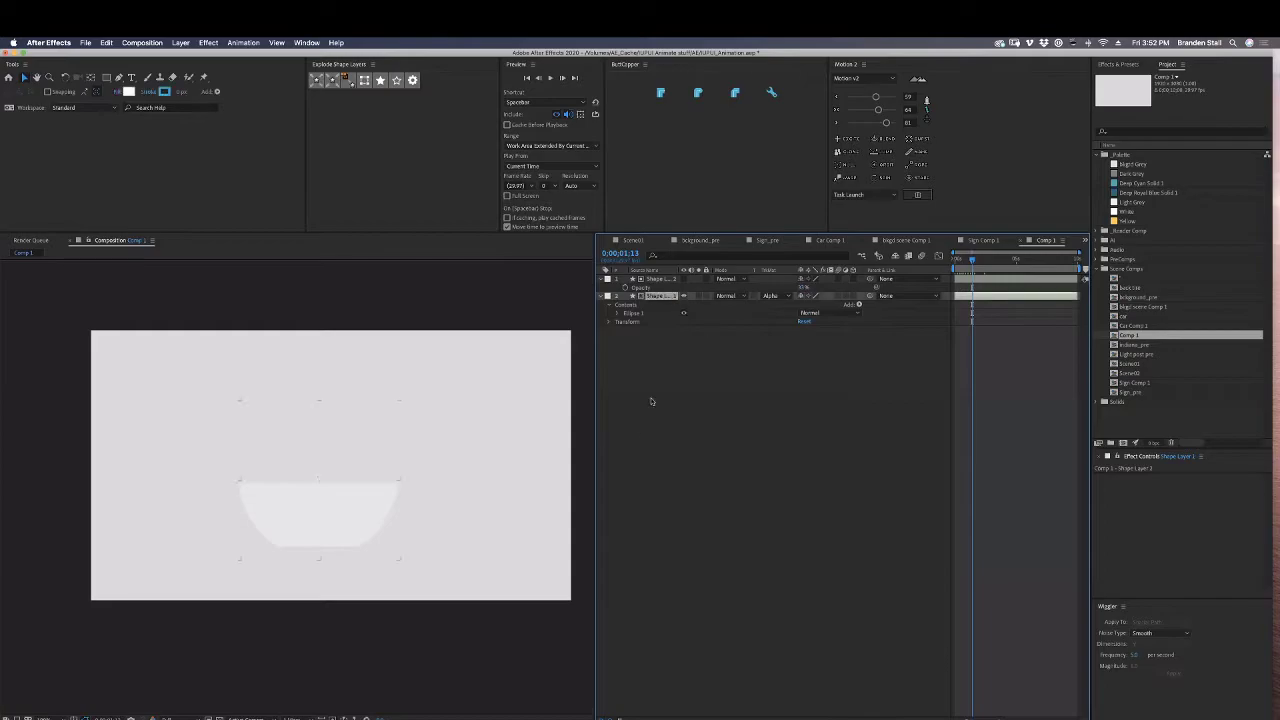
{"action": "key", "text": "ctrl+y"}
{"action": "left_click", "coordinate": [112, 266]}
{"action": "left_click", "coordinate": [130, 172]}
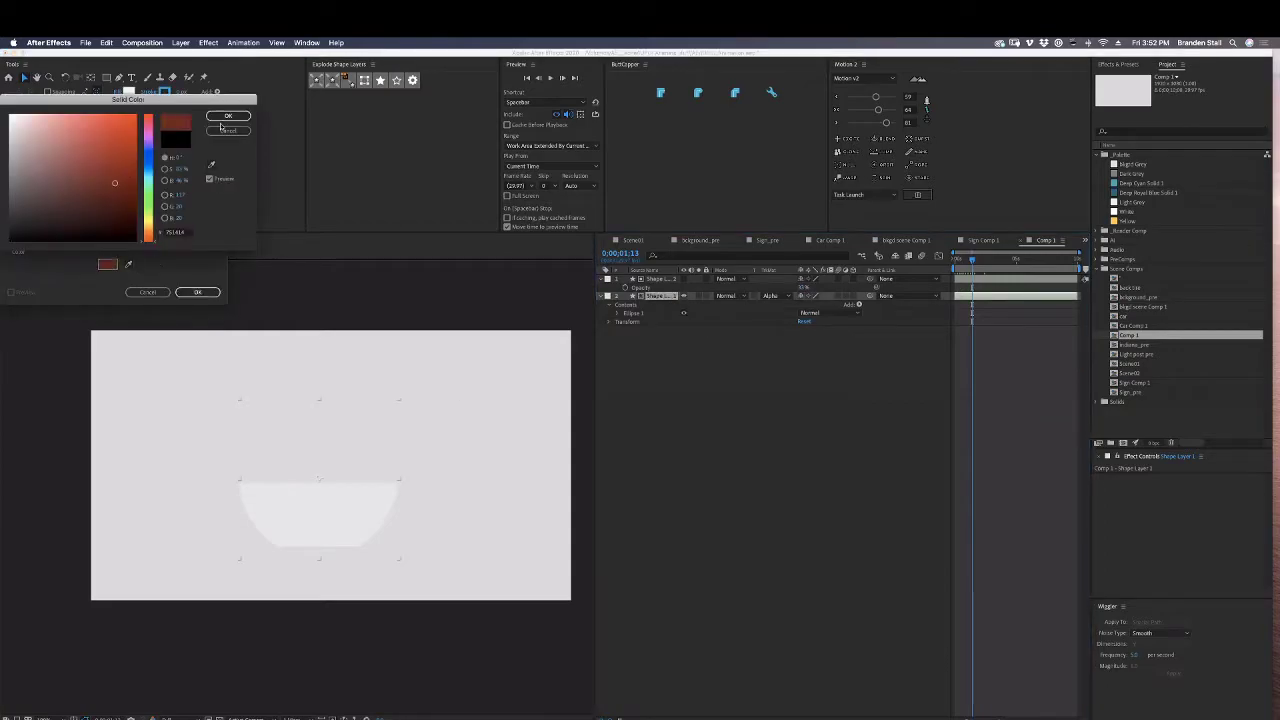
{"action": "left_click", "coordinate": [229, 120]}
{"action": "left_click", "coordinate": [205, 292]}
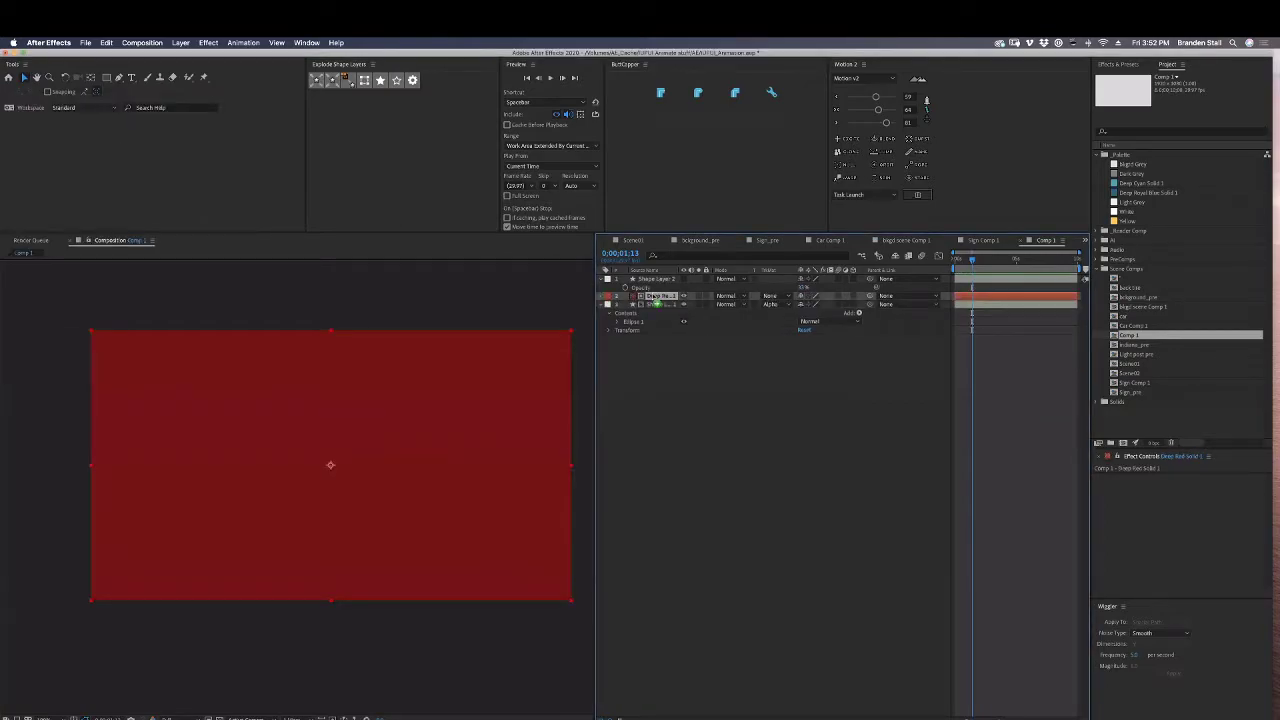
{"action": "left_click_drag", "start_coordinate": [655, 299], "coordinate": [655, 333]}
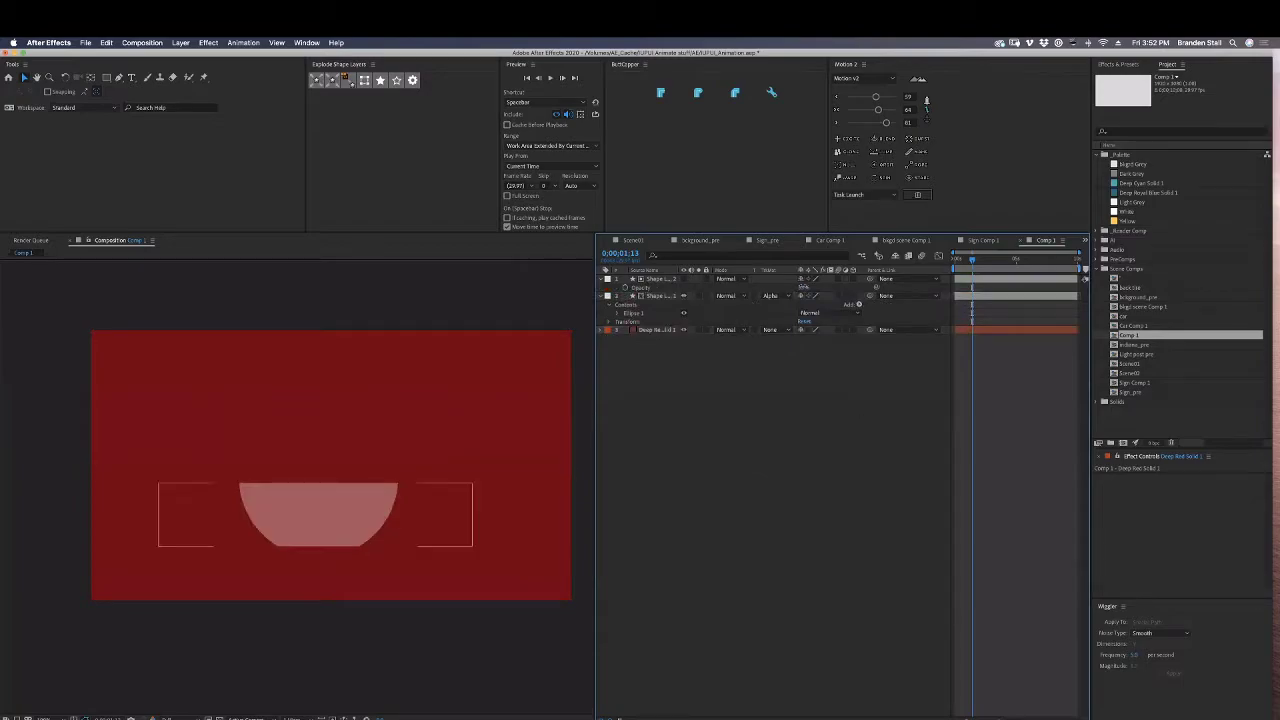
{"action": "mouse_move", "coordinate": [802, 288]}
{"action": "left_mouse_down"}
{"action": "mouse_move", "coordinate": [840, 288]}
{"action": "mouse_move", "coordinate": [793, 288]}
{"action": "mouse_move", "coordinate": [827, 287]}
{"action": "left_mouse_up"}
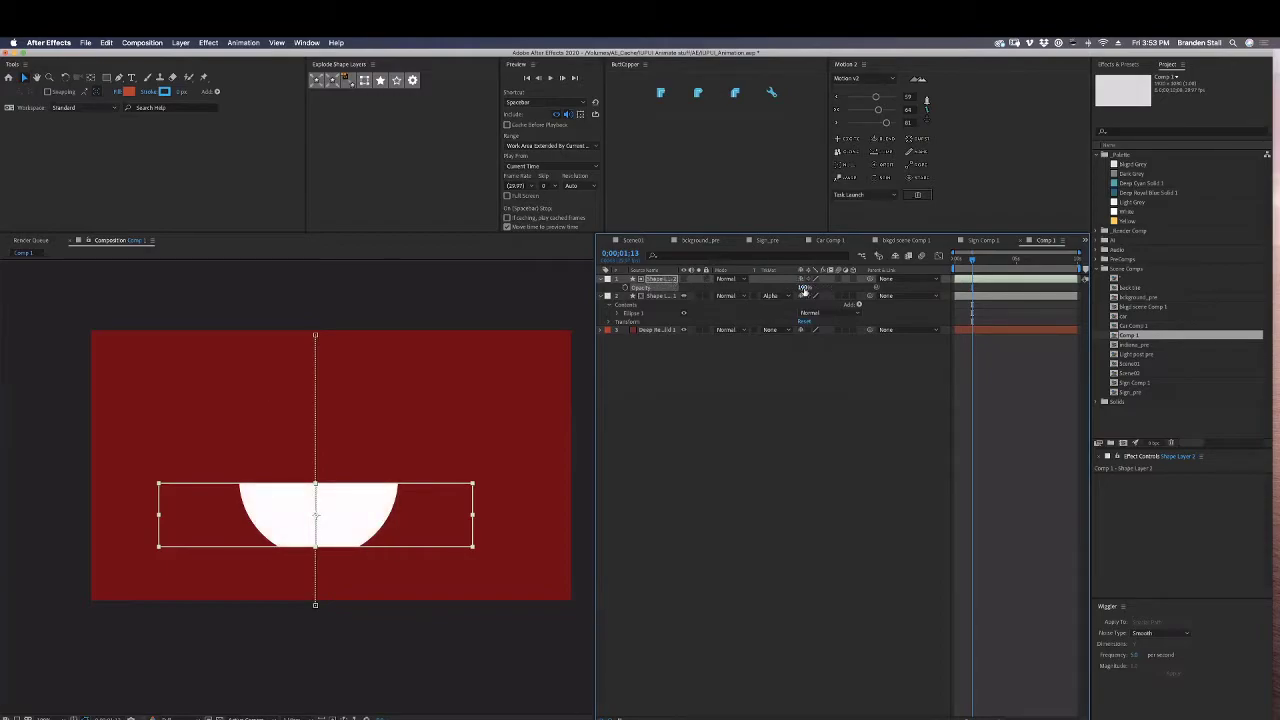
{"action": "key", "text": "space"}
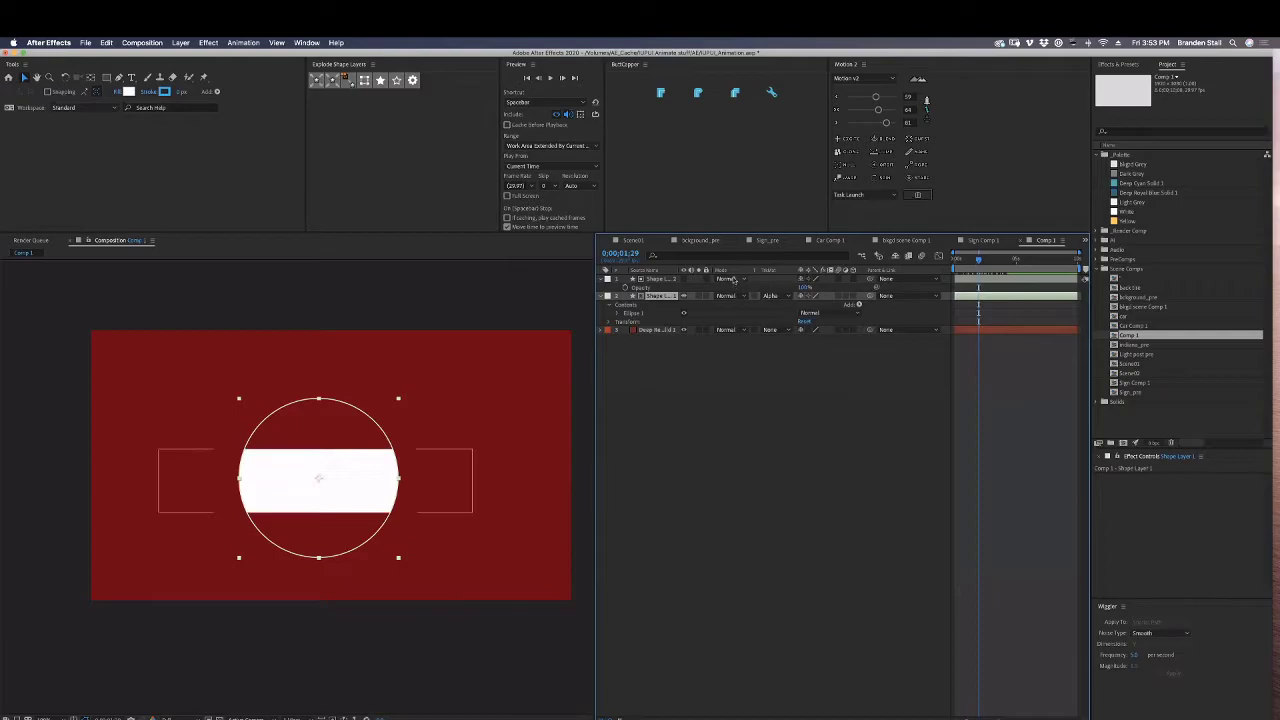
Switch the circle's track matte to Alpha Inverted Matte "Shape Layer 2" and scrub through the animation.
{"action": "left_click", "coordinate": [773, 296]}
{"action": "left_click", "coordinate": [830, 331]}
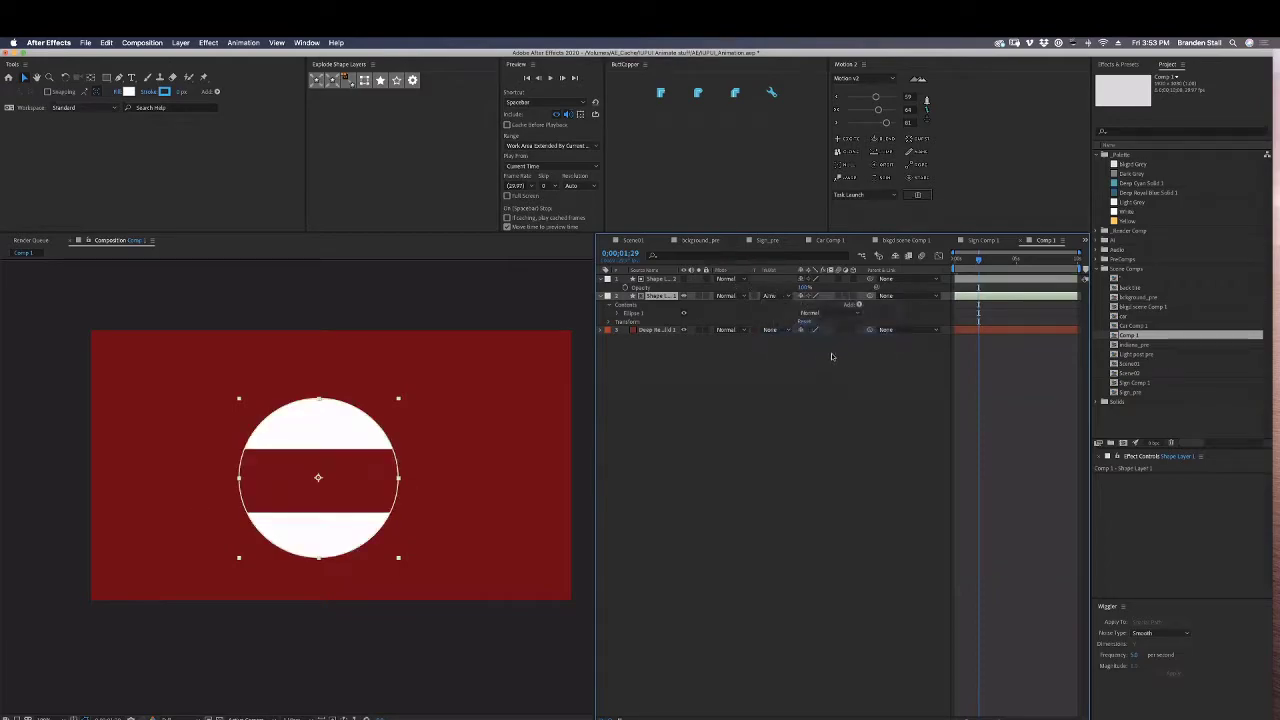
{"action": "left_click_drag", "start_coordinate": [980, 267], "coordinate": [955, 262]}
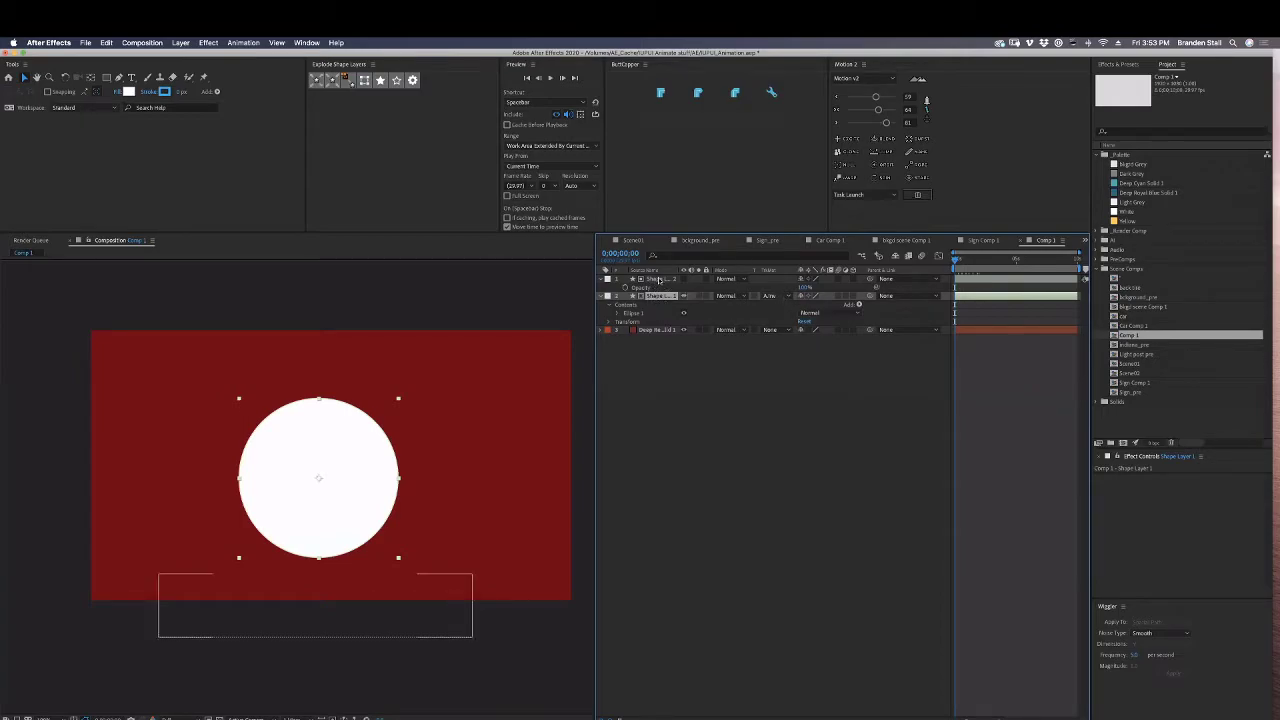
{"action": "left_click", "coordinate": [936, 280]}
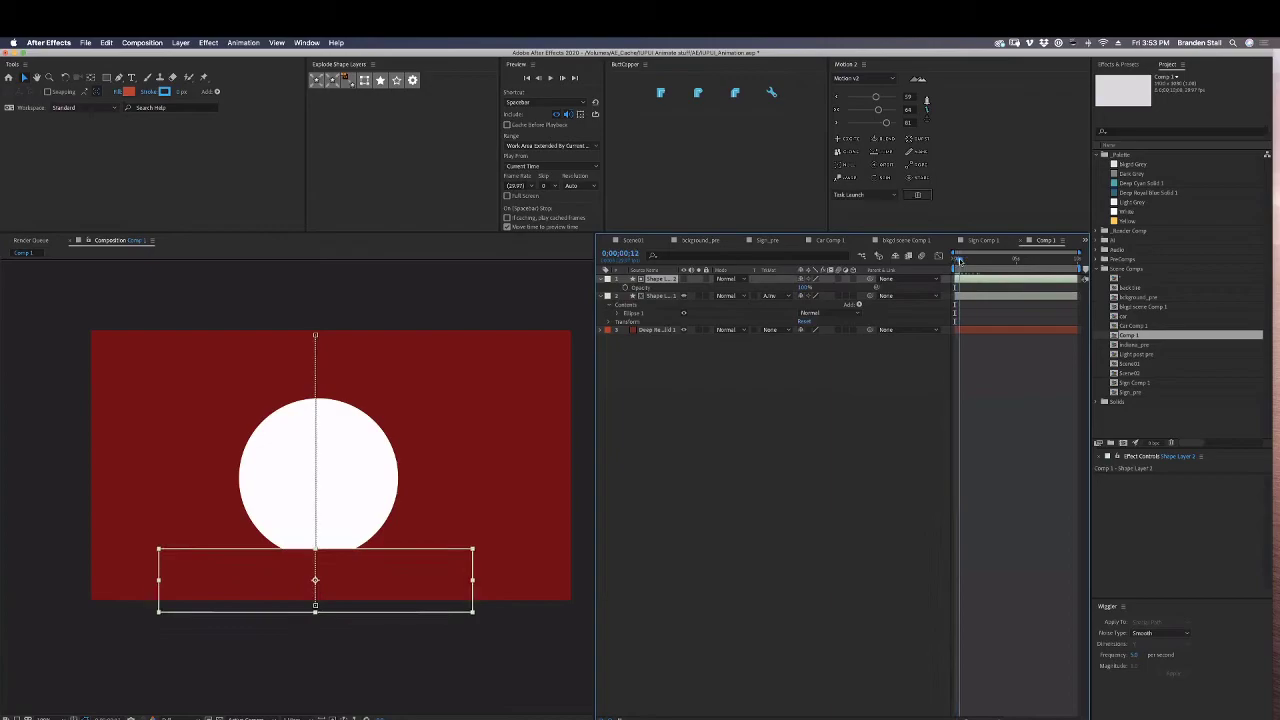
{"action": "mouse_move", "coordinate": [955, 262]}
{"action": "left_mouse_down"}
{"action": "mouse_move", "coordinate": [1004, 268]}
{"action": "mouse_move", "coordinate": [953, 261]}
{"action": "left_mouse_up"}
{"action": "left_click", "coordinate": [778, 296]}
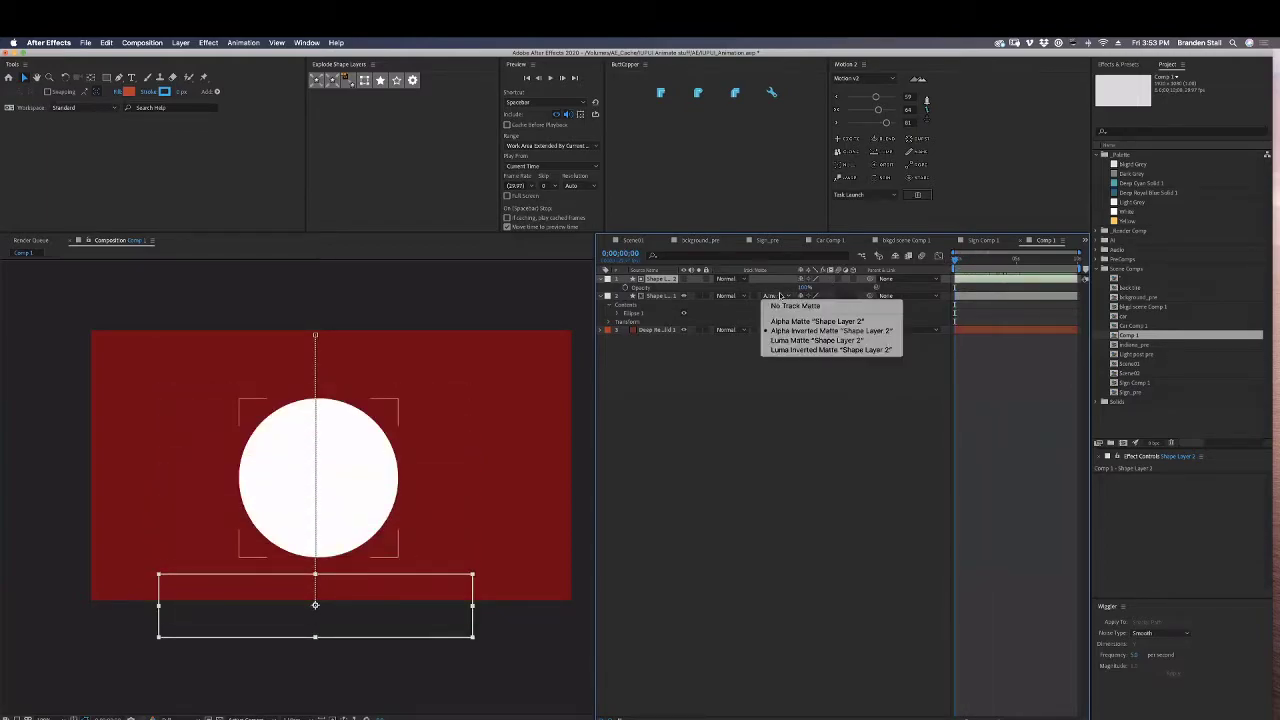
{"action": "left_click", "coordinate": [816, 452]}
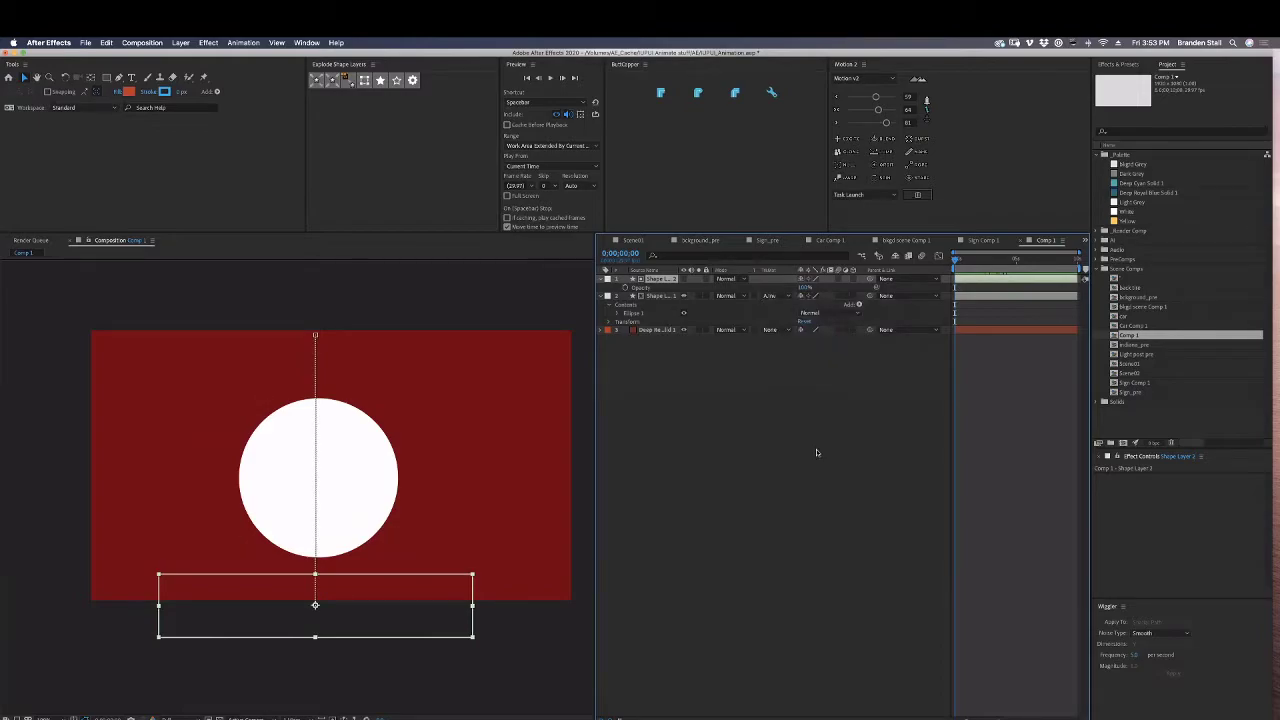
Change the circle's track matte to Luma Matte "Shape Layer 2" and scrub to about 2;03 to examine it.
{"action": "left_click", "coordinate": [771, 297]}
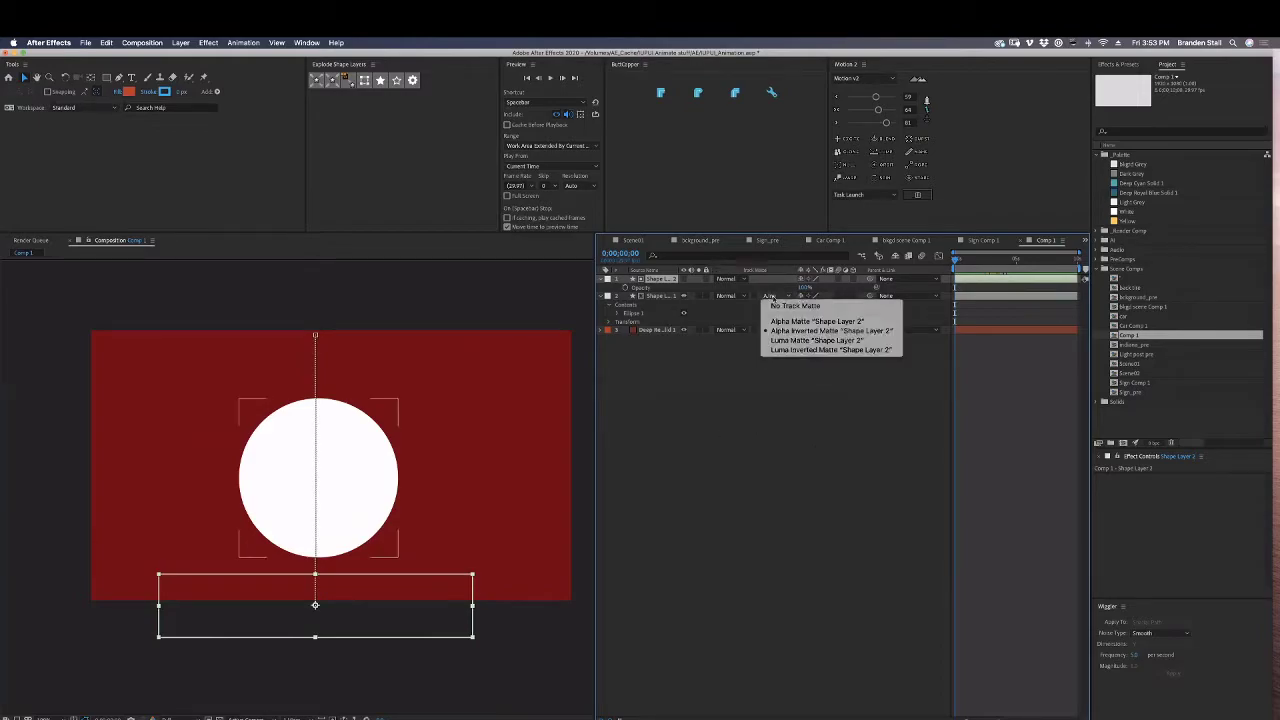
{"action": "left_click", "coordinate": [795, 341]}
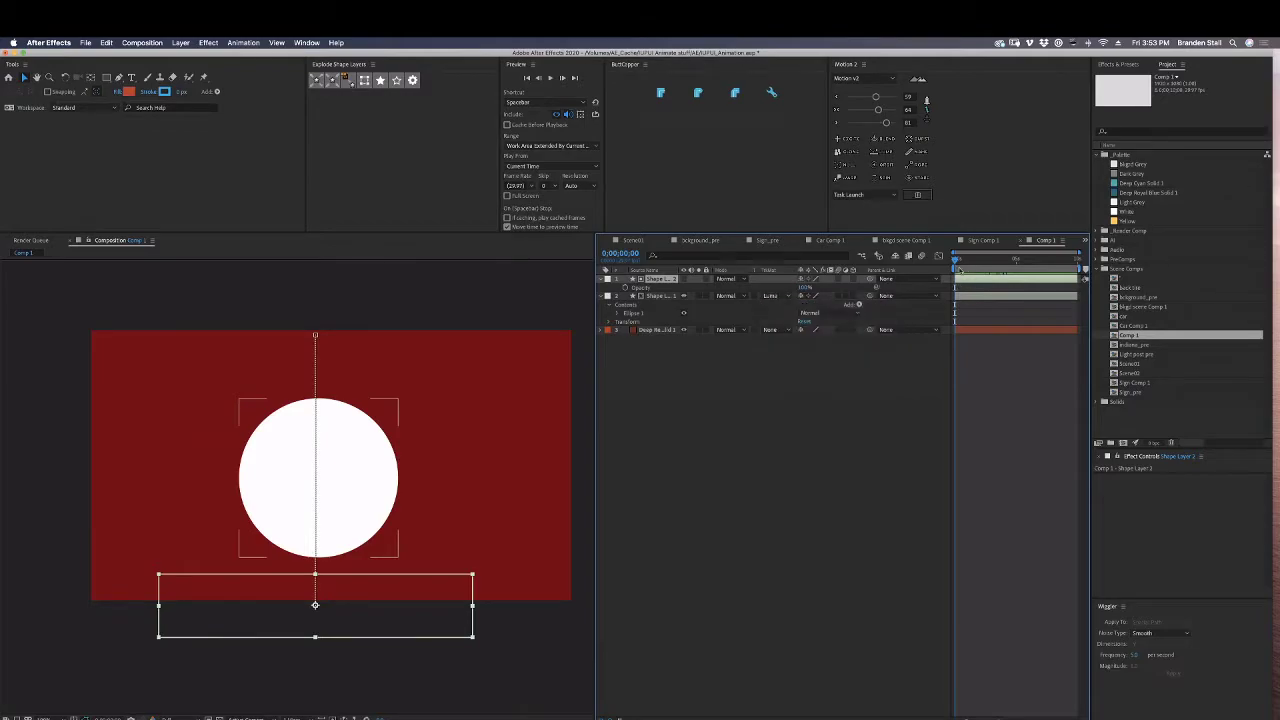
{"action": "left_click_drag", "start_coordinate": [962, 262], "coordinate": [979, 263]}
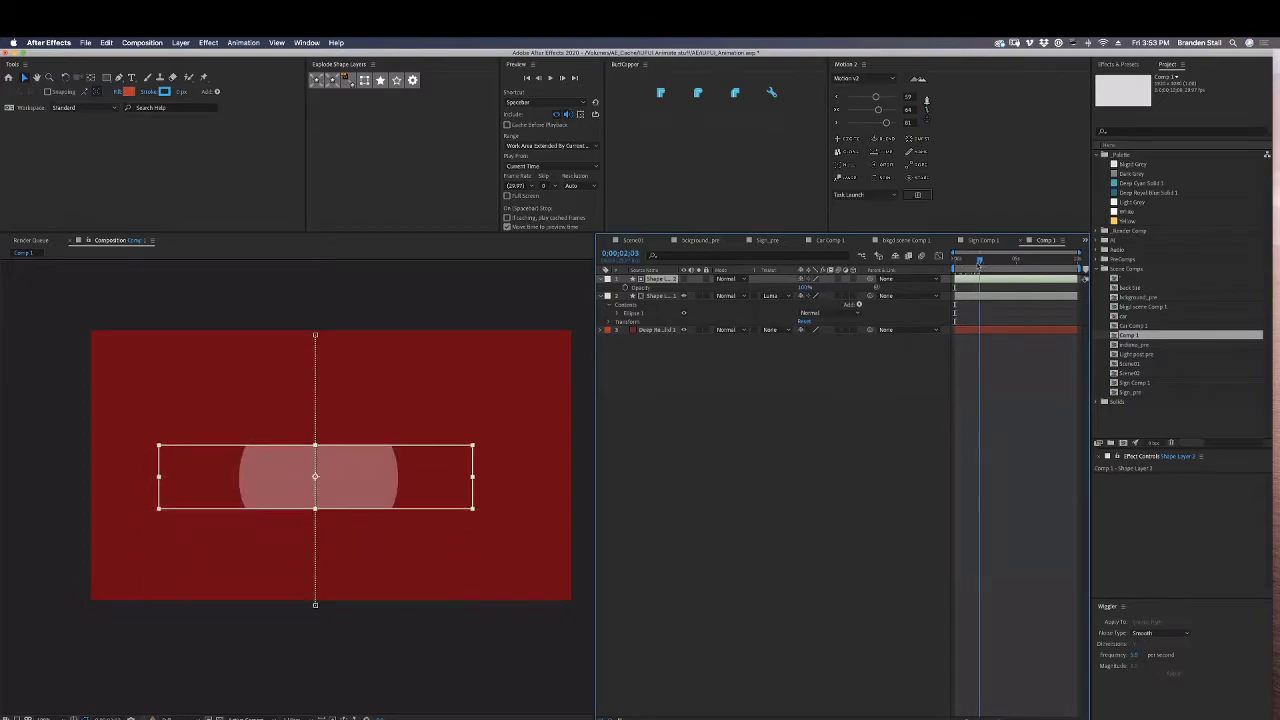
Set the fill color of the matte rectangle, Shape Layer 2, to white (FFFFFF).
{"action": "left_click", "coordinate": [658, 296]}
{"action": "left_click", "coordinate": [662, 279]}
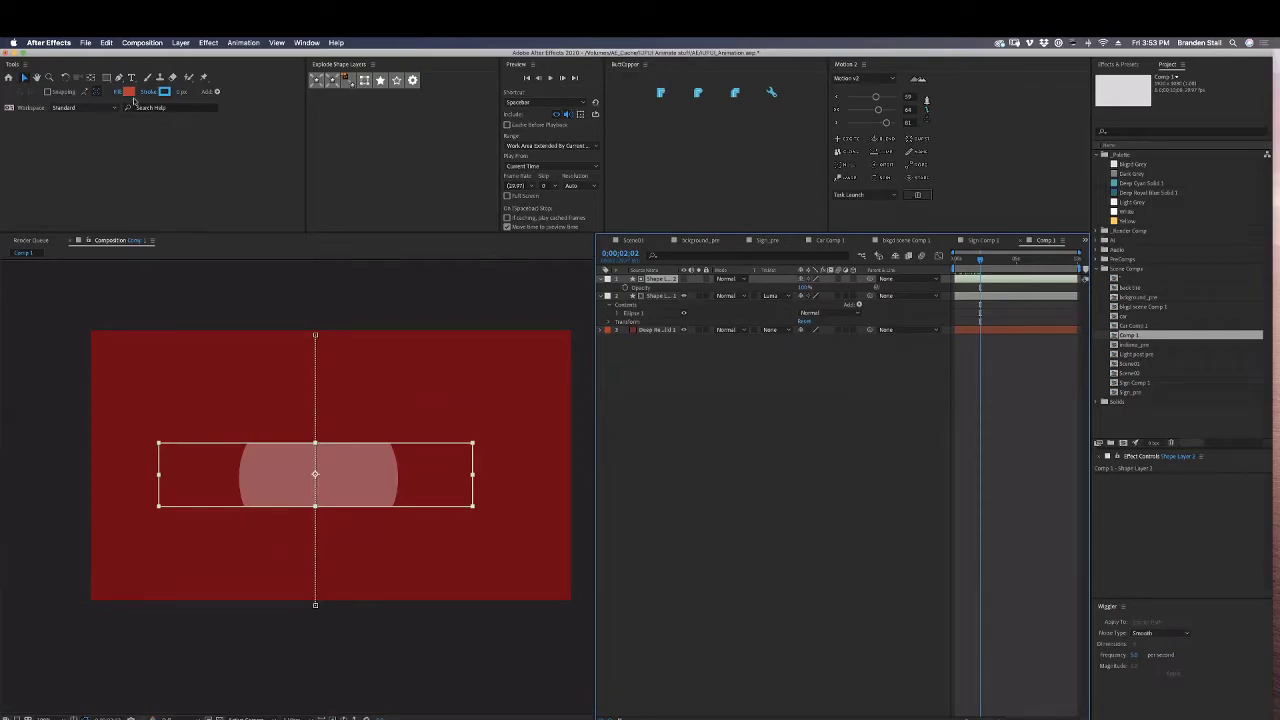
{"action": "left_click", "coordinate": [128, 91]}
{"action": "left_click", "coordinate": [26, 121]}
{"action": "left_click_drag", "start_coordinate": [26, 121], "coordinate": [10, 115]}
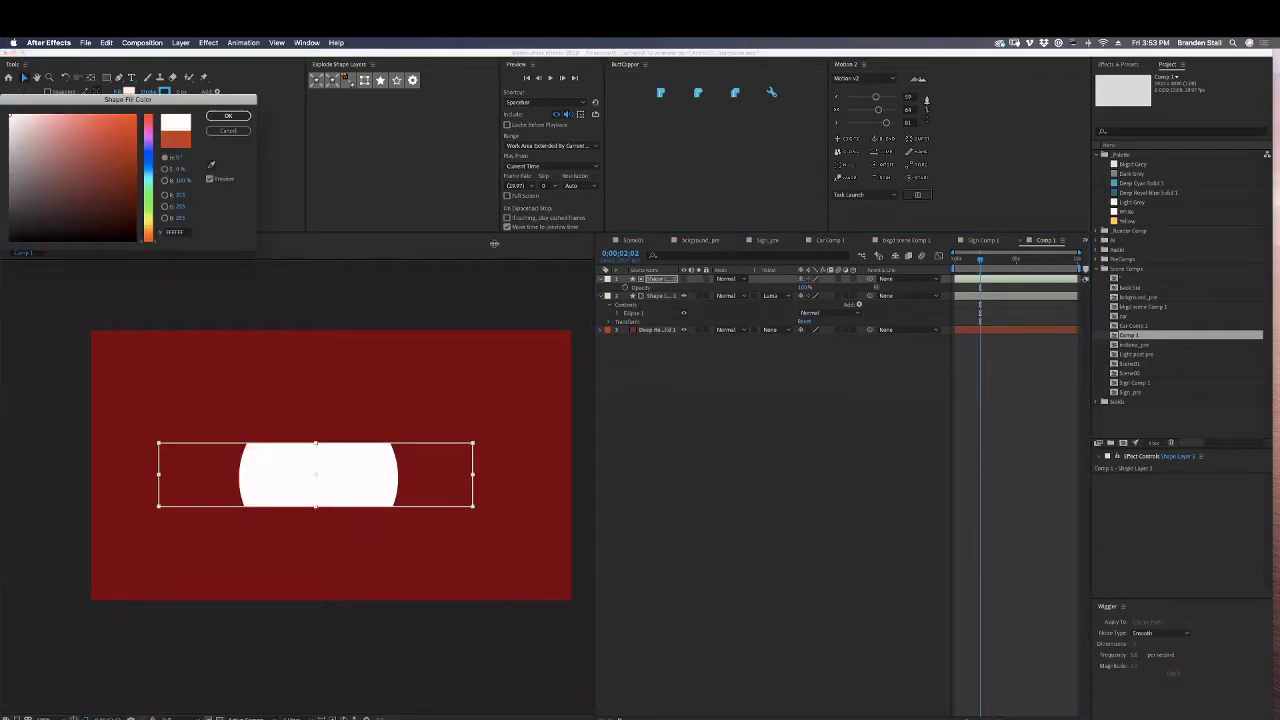
{"action": "left_click", "coordinate": [227, 115]}
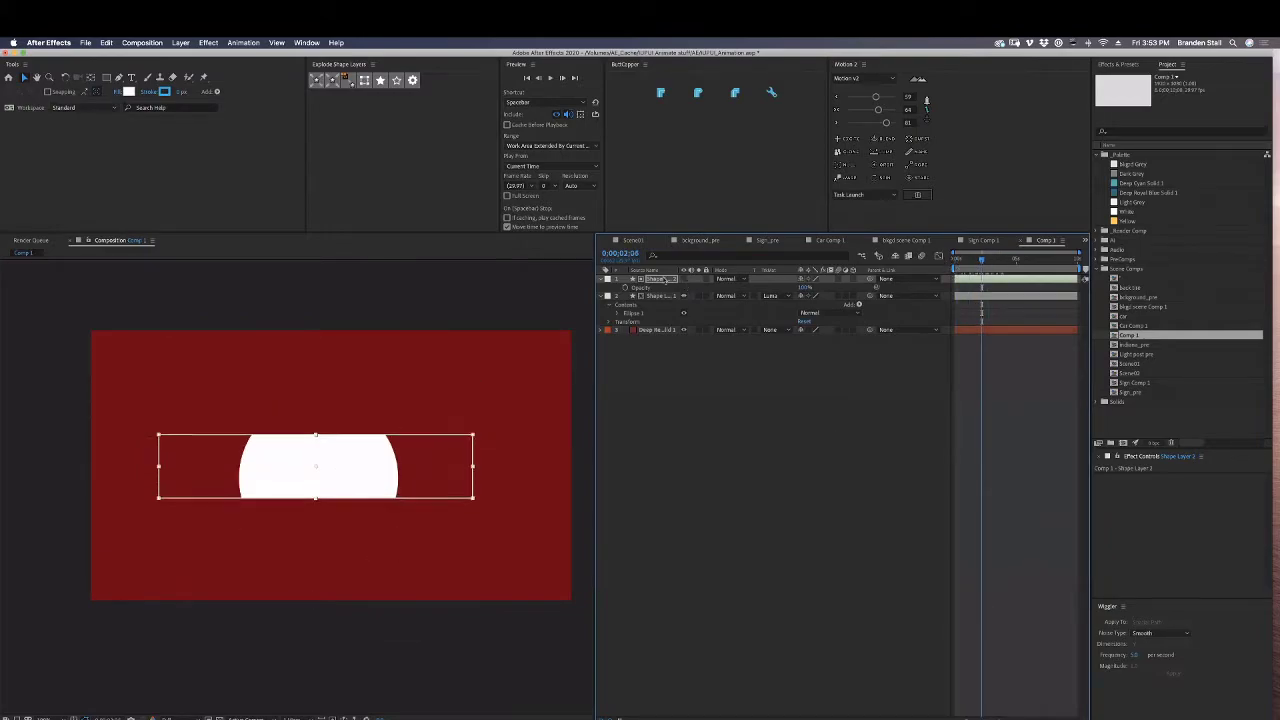
Try a black fill on the matte rectangle to see its effect on the luma matte, and undo it.
{"action": "left_click", "coordinate": [128, 93]}
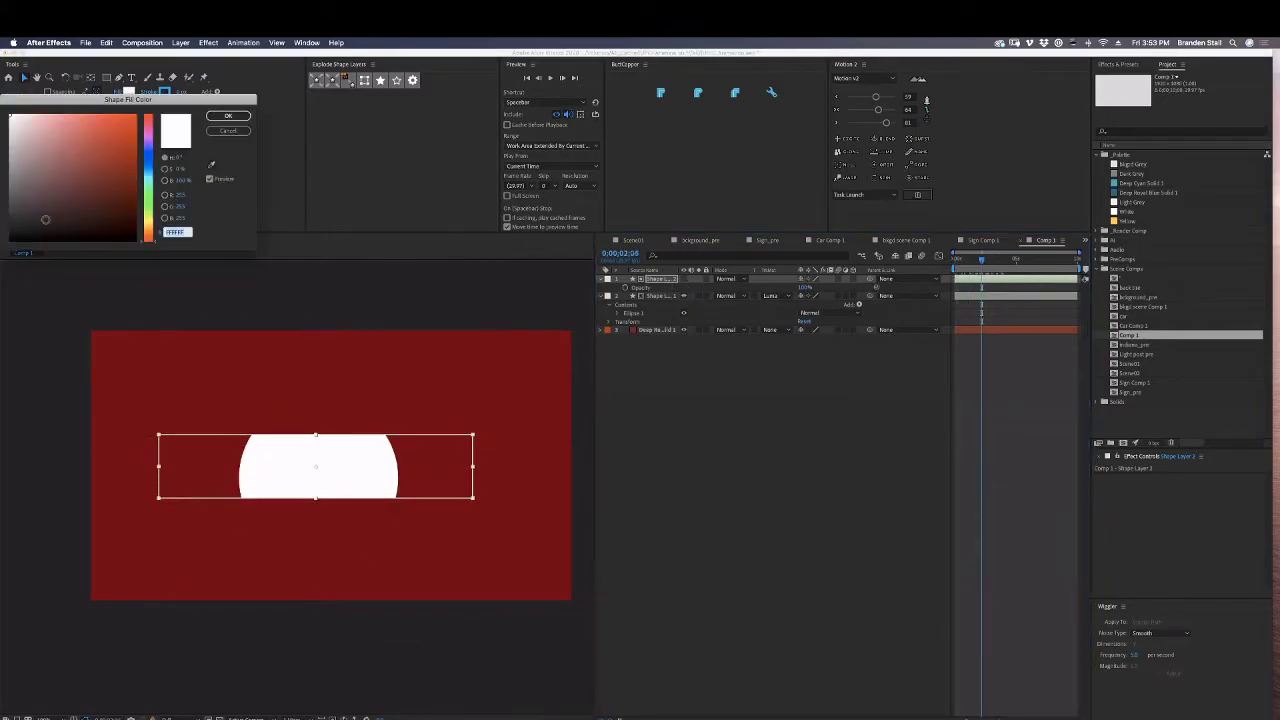
{"action": "left_click_drag", "start_coordinate": [46, 220], "coordinate": [10, 240]}
{"action": "key", "text": "Return"}
{"action": "left_click", "coordinate": [801, 506]}
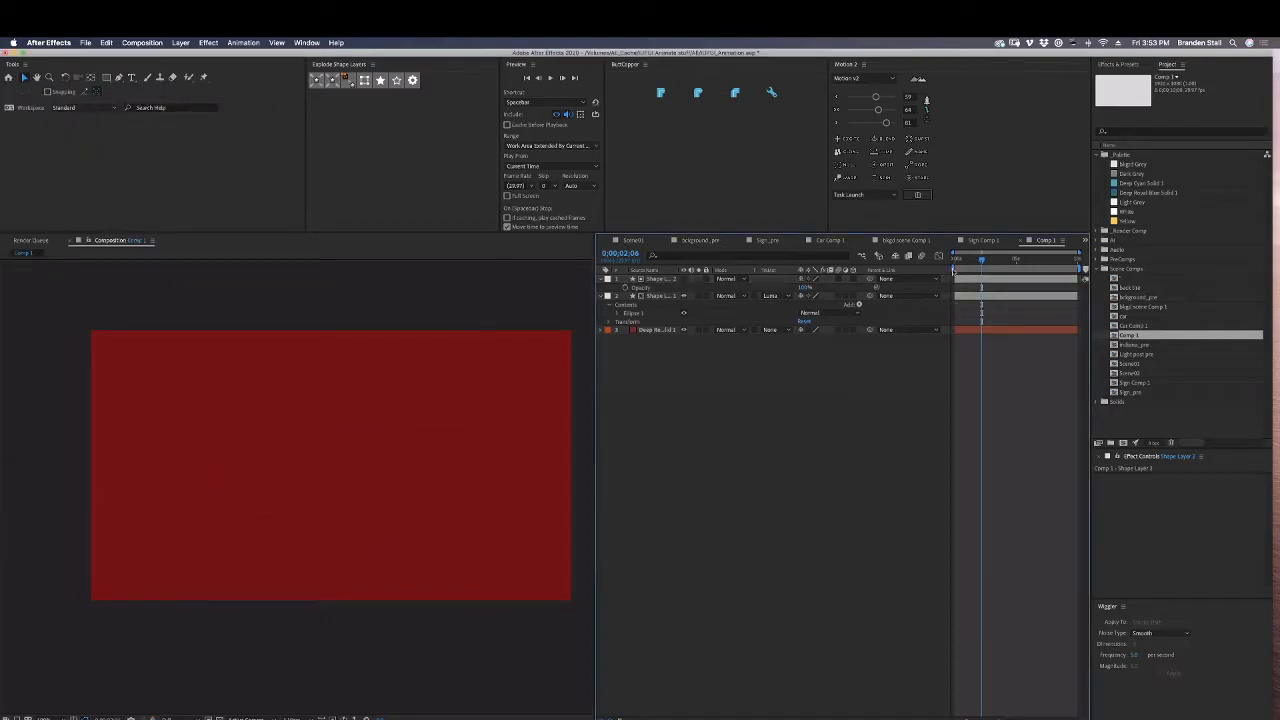
{"action": "left_click", "coordinate": [969, 281]}
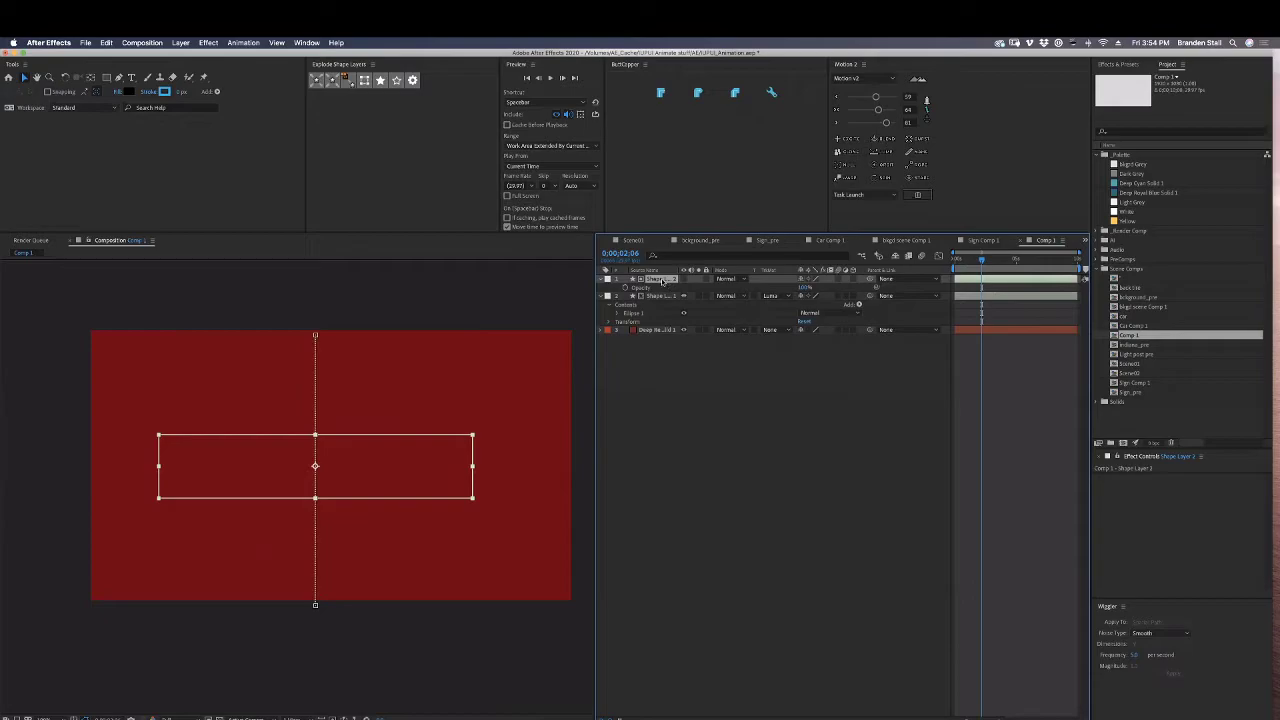
{"action": "key", "text": "super+z"}
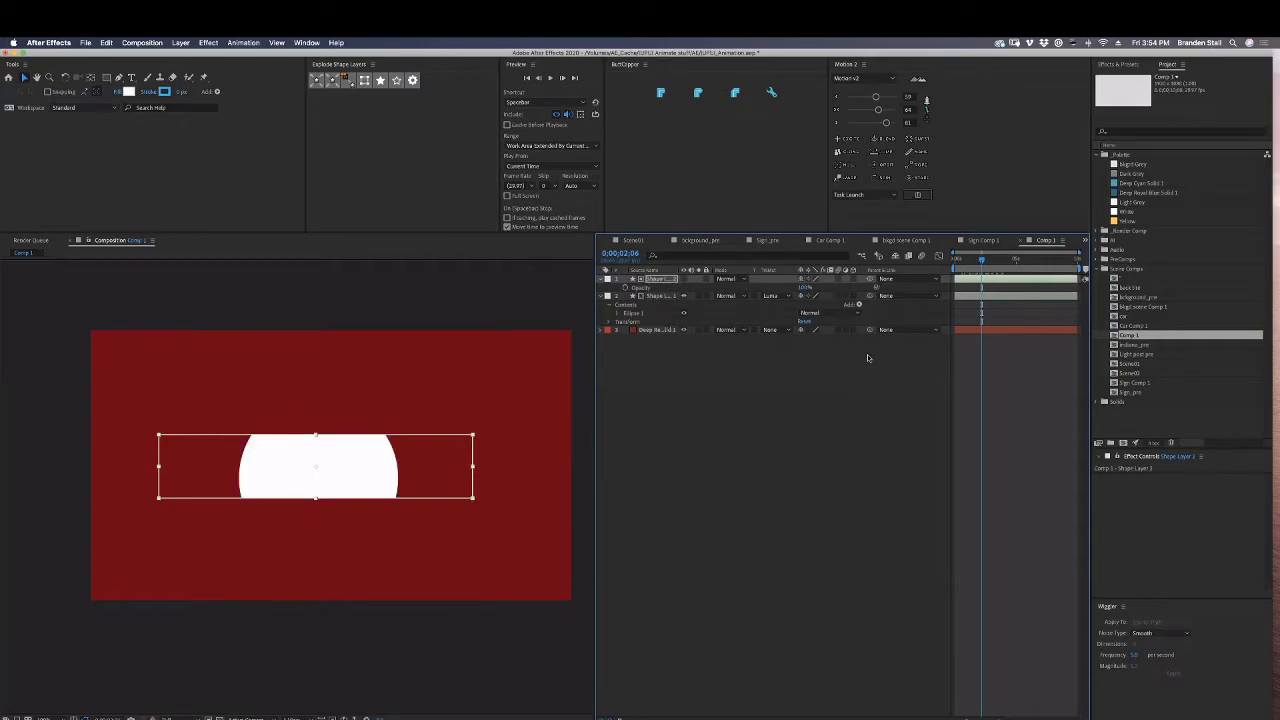
Expand the matte rectangle's layer properties and apply the Gradient Ramp effect to it.
{"action": "left_click", "coordinate": [604, 280]}
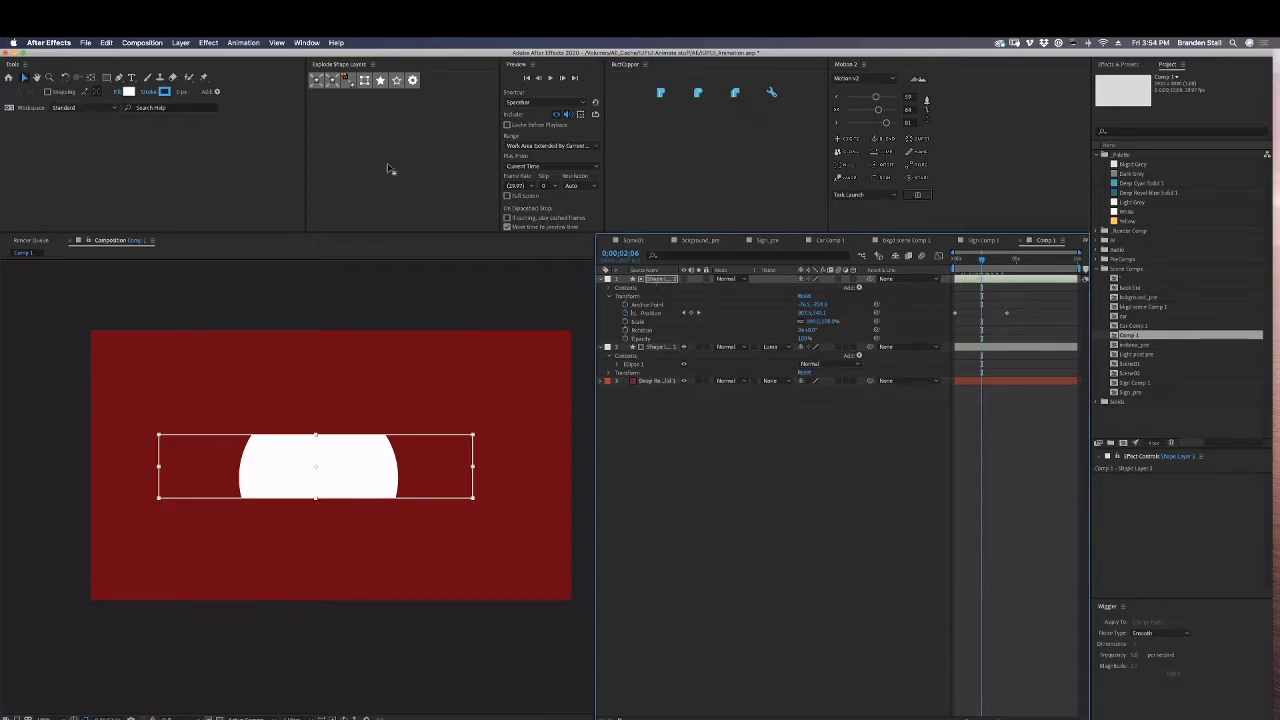
{"action": "left_click", "coordinate": [336, 43]}
{"action": "left_click", "coordinate": [817, 406]}
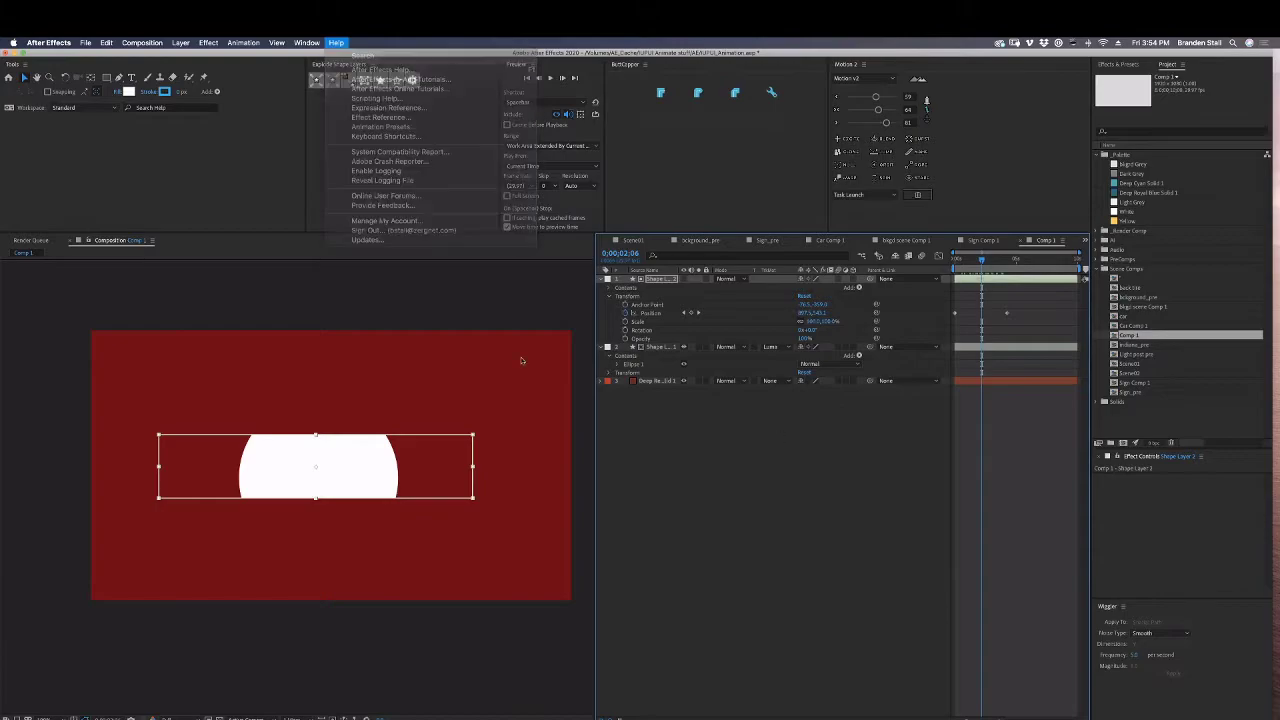
{"action": "left_click", "coordinate": [337, 43]}
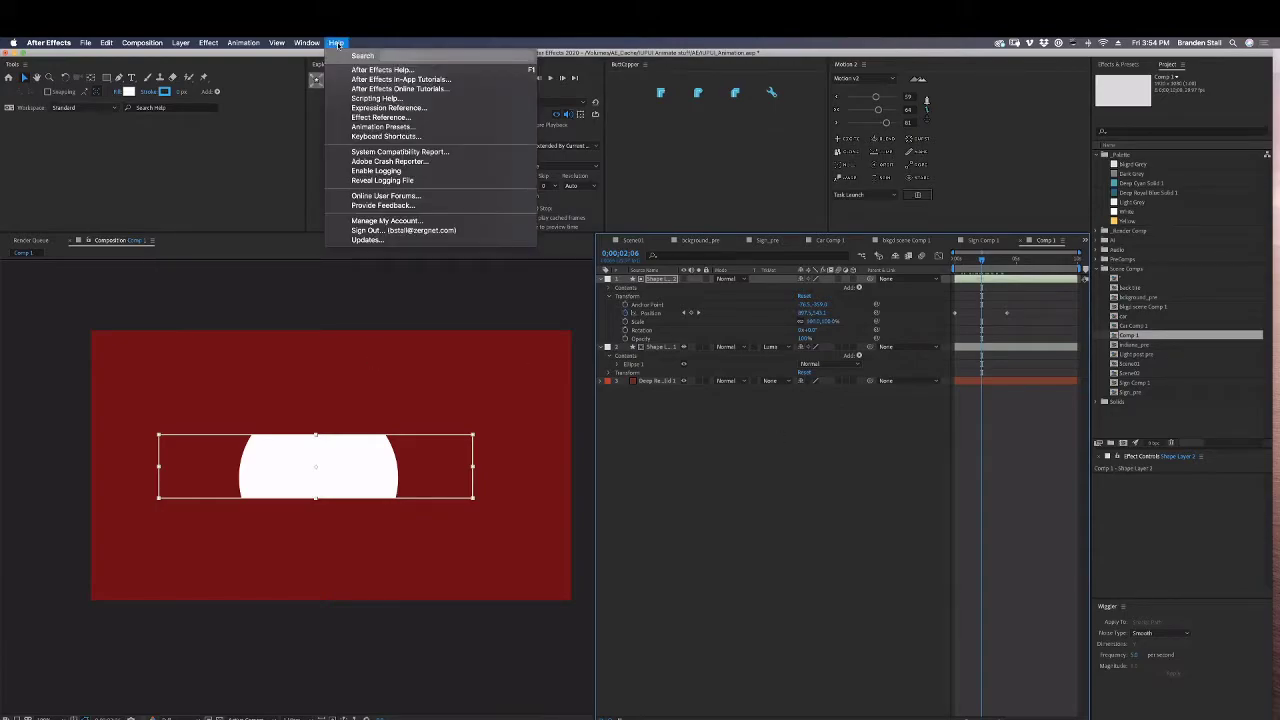
{"action": "type", "text": "grad"}
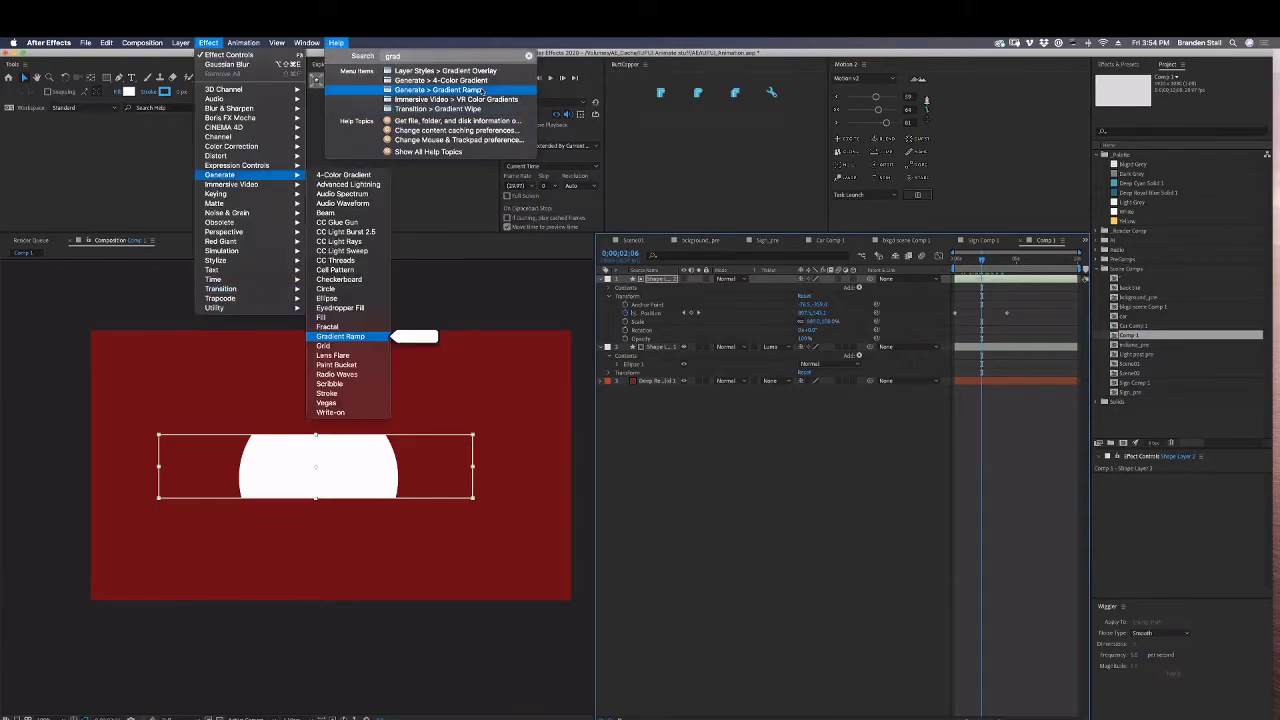
{"action": "left_click", "coordinate": [437, 89]}
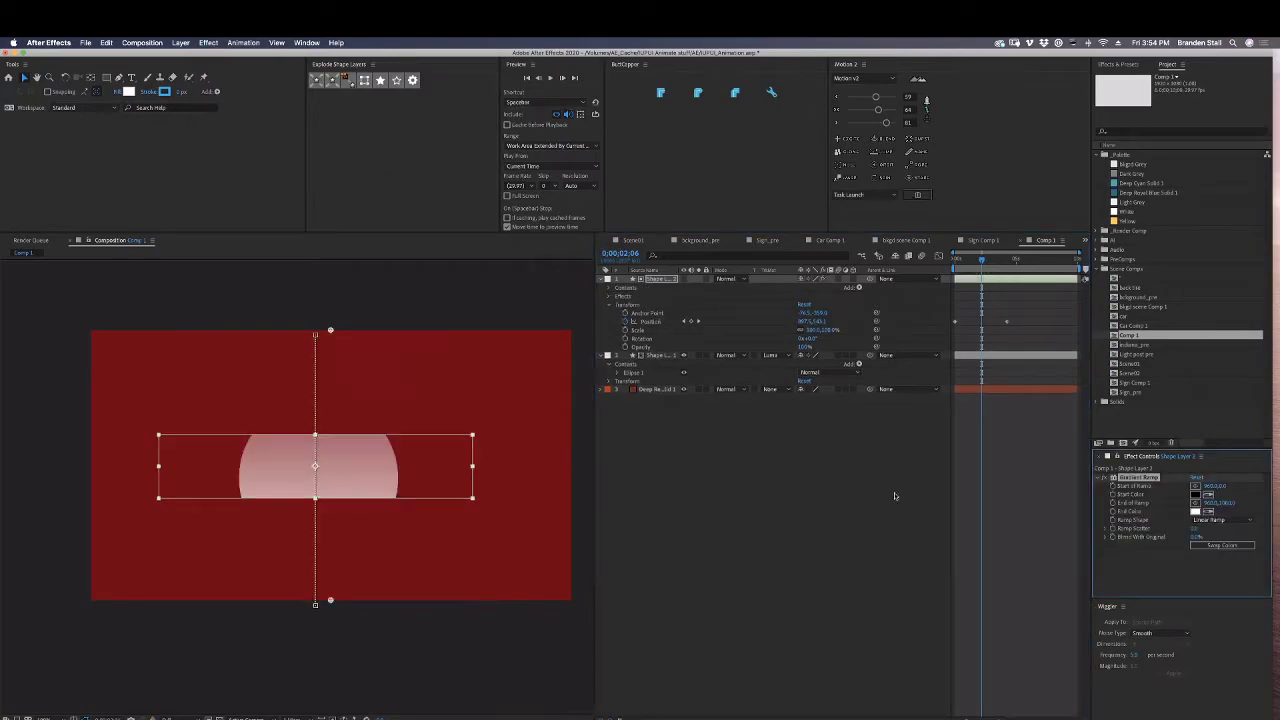
Place the gradient ramp's start at the center of the matte rectangle's upper edge and its end at the center of the lower edge.
{"action": "left_click", "coordinate": [1195, 485]}
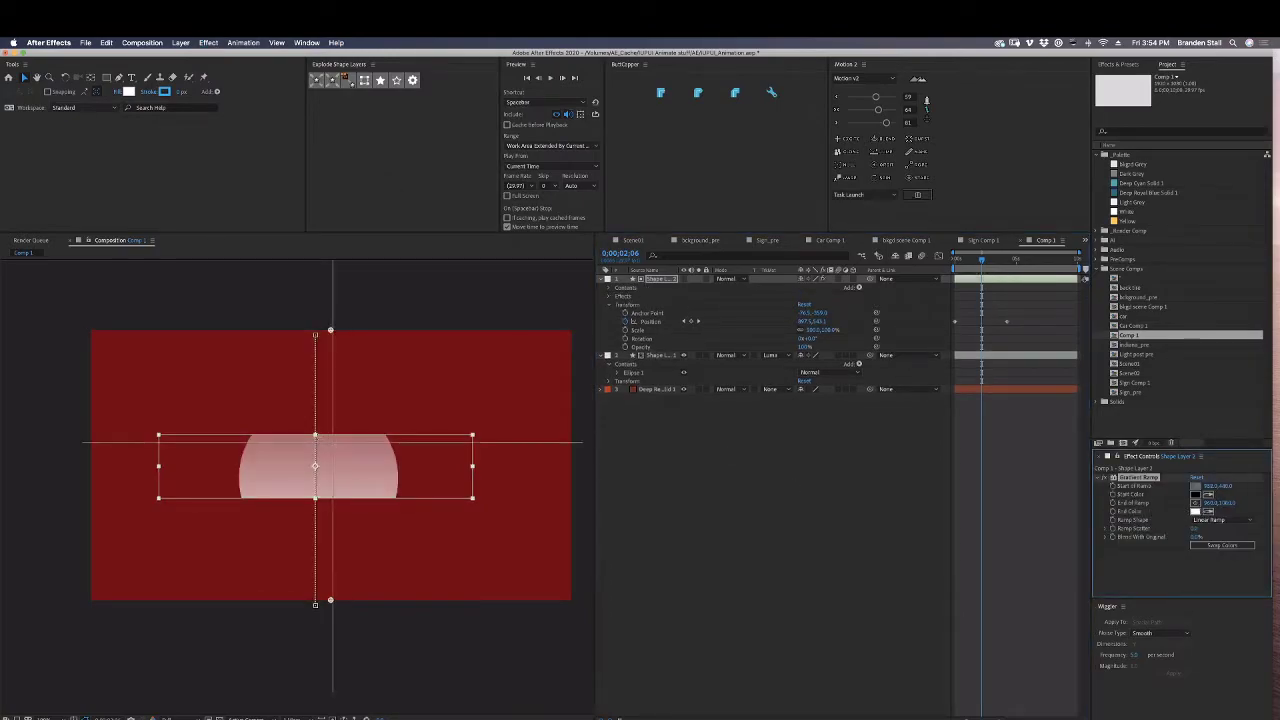
{"action": "left_click", "coordinate": [315, 434]}
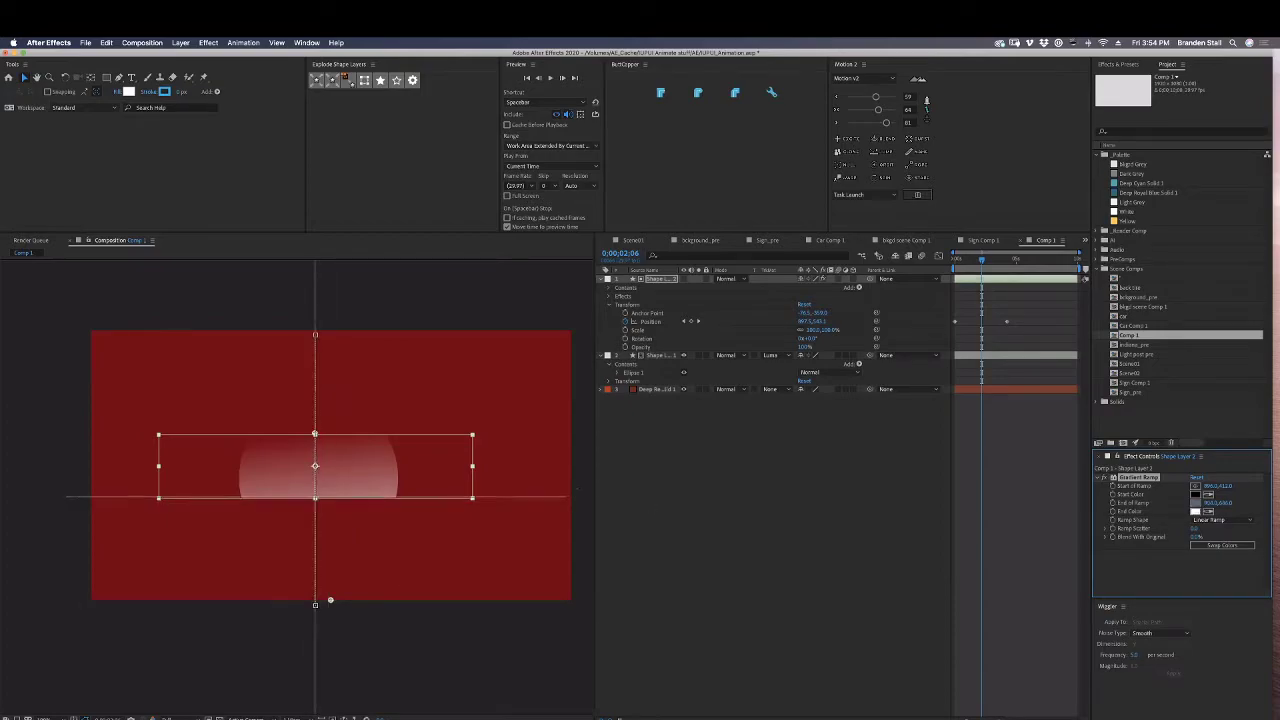
{"action": "left_click", "coordinate": [315, 497]}
{"action": "left_click", "coordinate": [757, 586]}
{"action": "left_click", "coordinate": [977, 279]}
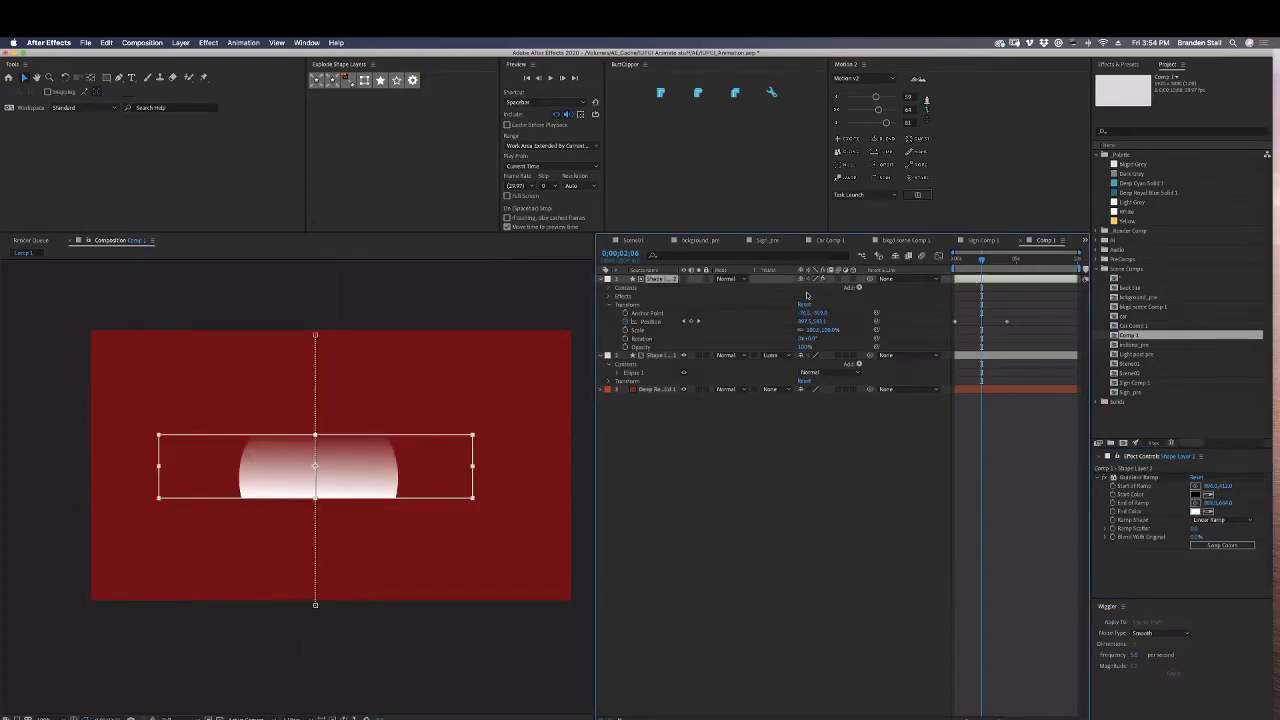
Make the gradient matte rectangle visible, scrub to about 2;17 and select the circle layer to compare their overlap.
{"action": "left_click", "coordinate": [683, 280]}
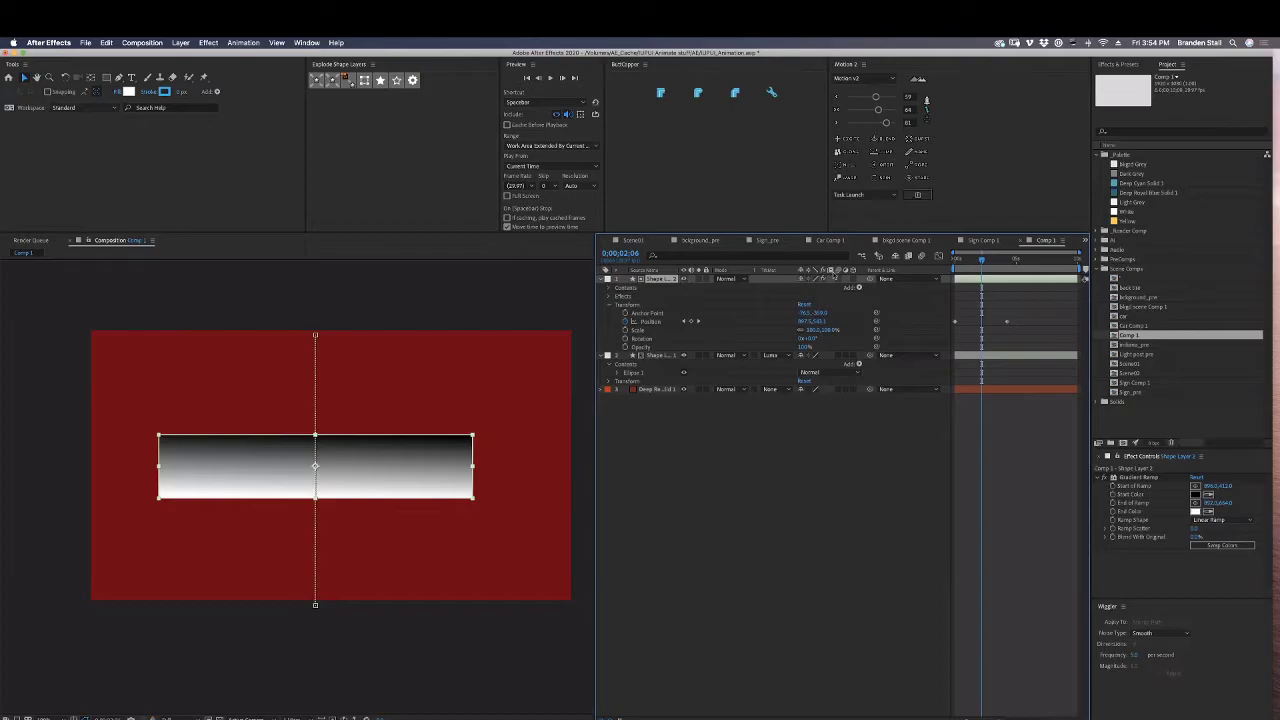
{"action": "left_click_drag", "start_coordinate": [979, 261], "coordinate": [984, 262]}
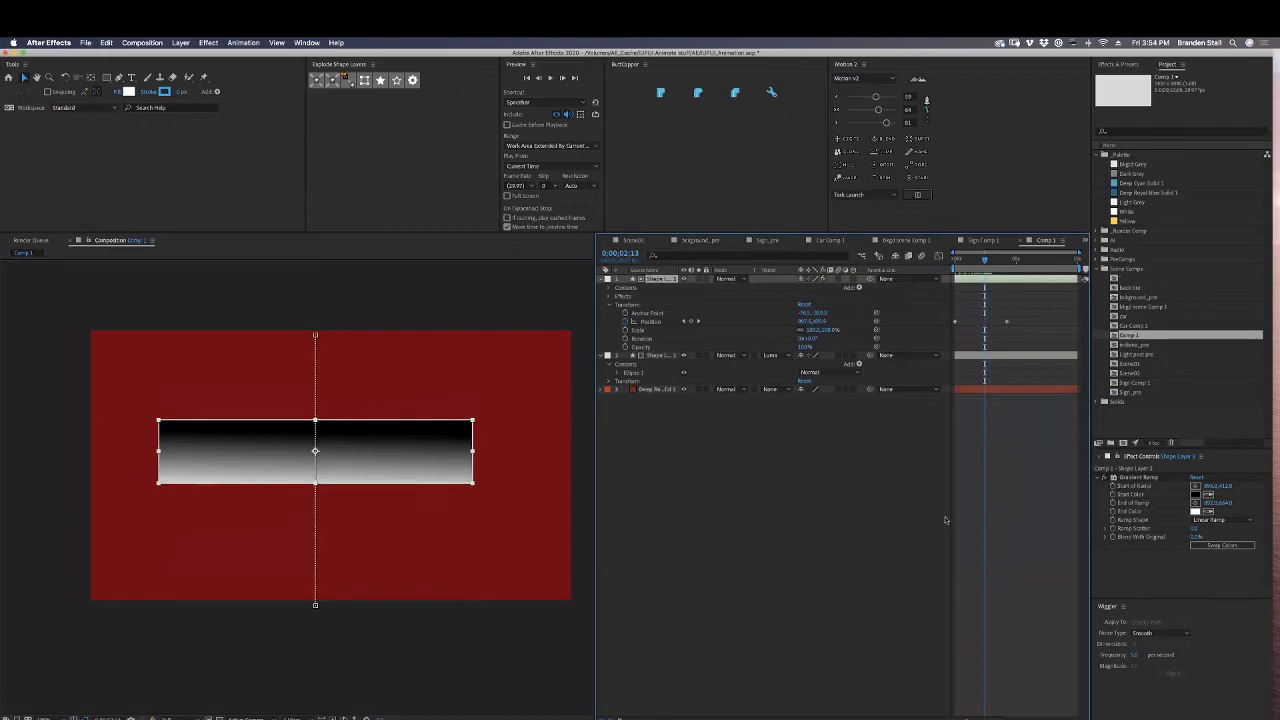
{"action": "left_click", "coordinate": [944, 519]}
{"action": "left_click", "coordinate": [673, 280]}
{"action": "left_click_drag", "start_coordinate": [976, 261], "coordinate": [985, 272]}
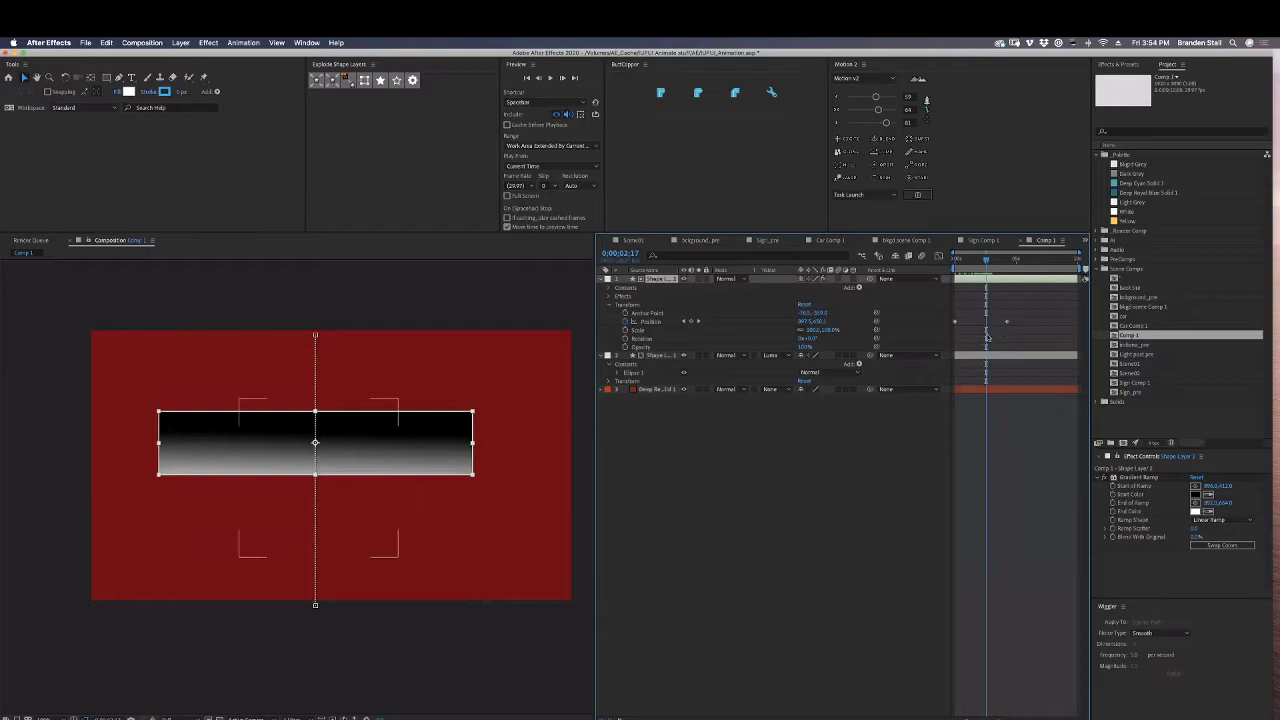
{"action": "left_click", "coordinate": [660, 356]}
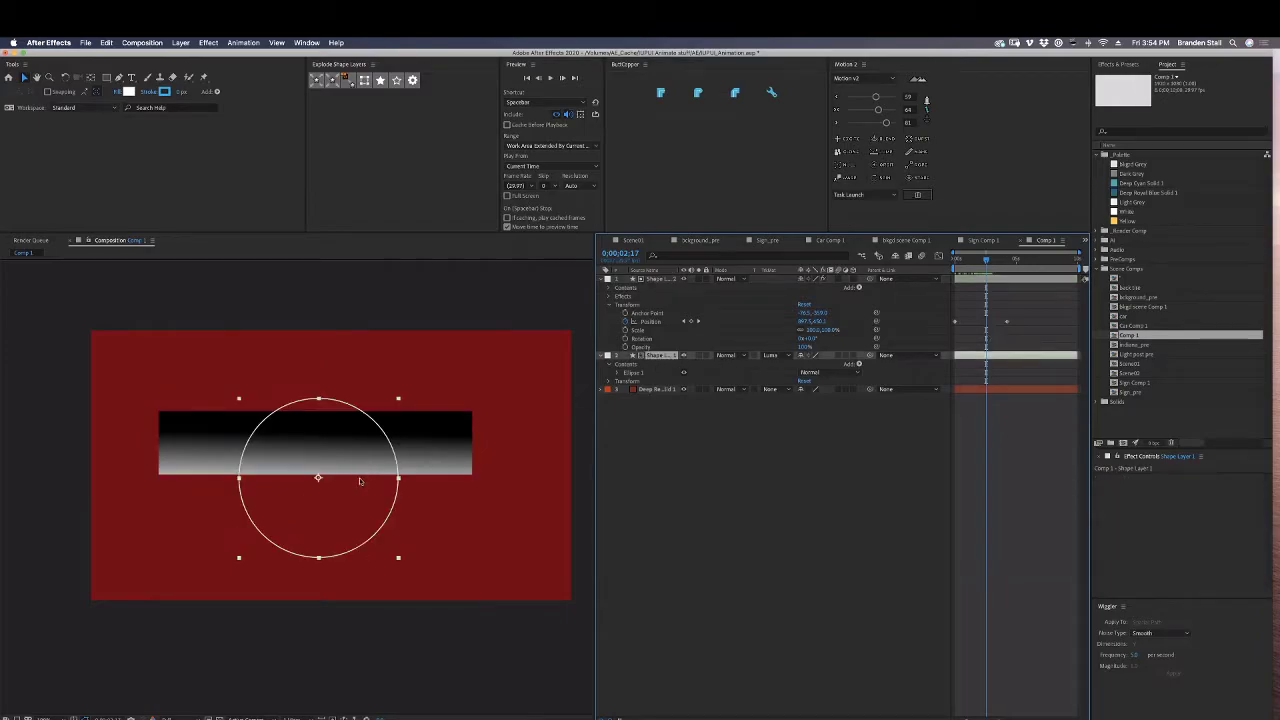
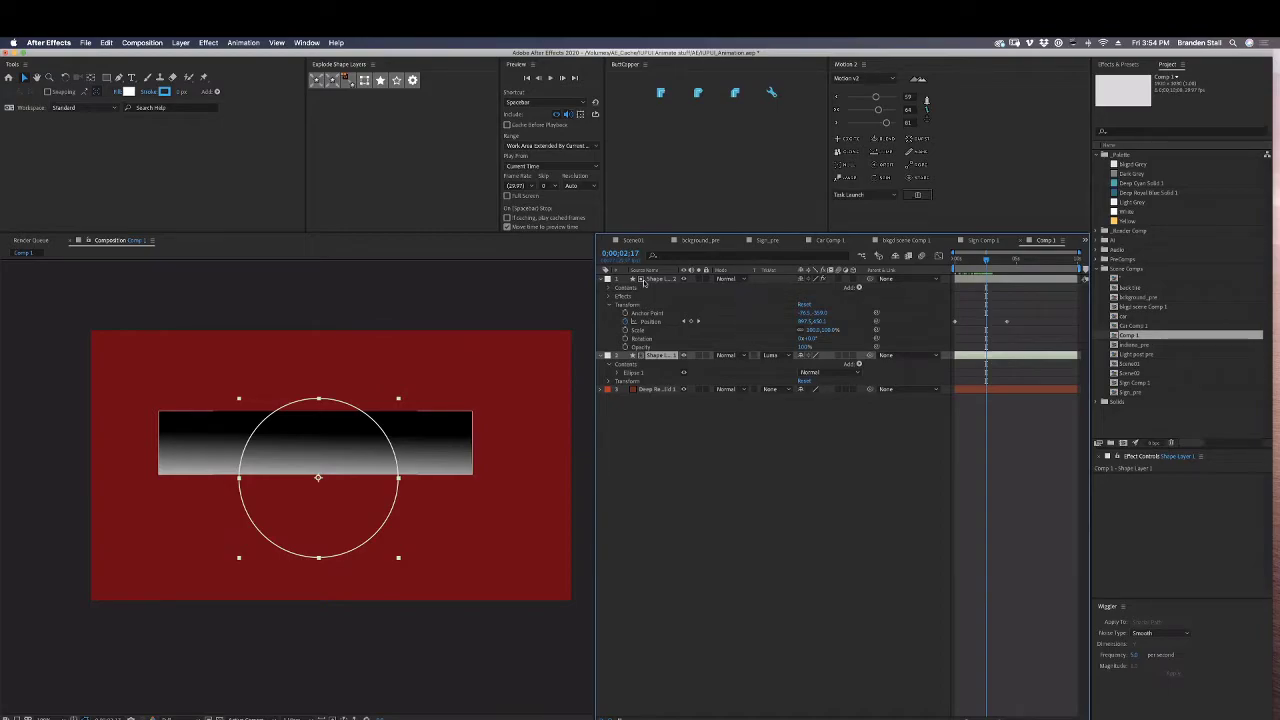
Hide the matte rectangle again, scrub to about 1;18 and review the circle's track matte options without changing them.
{"action": "left_click", "coordinate": [684, 279]}
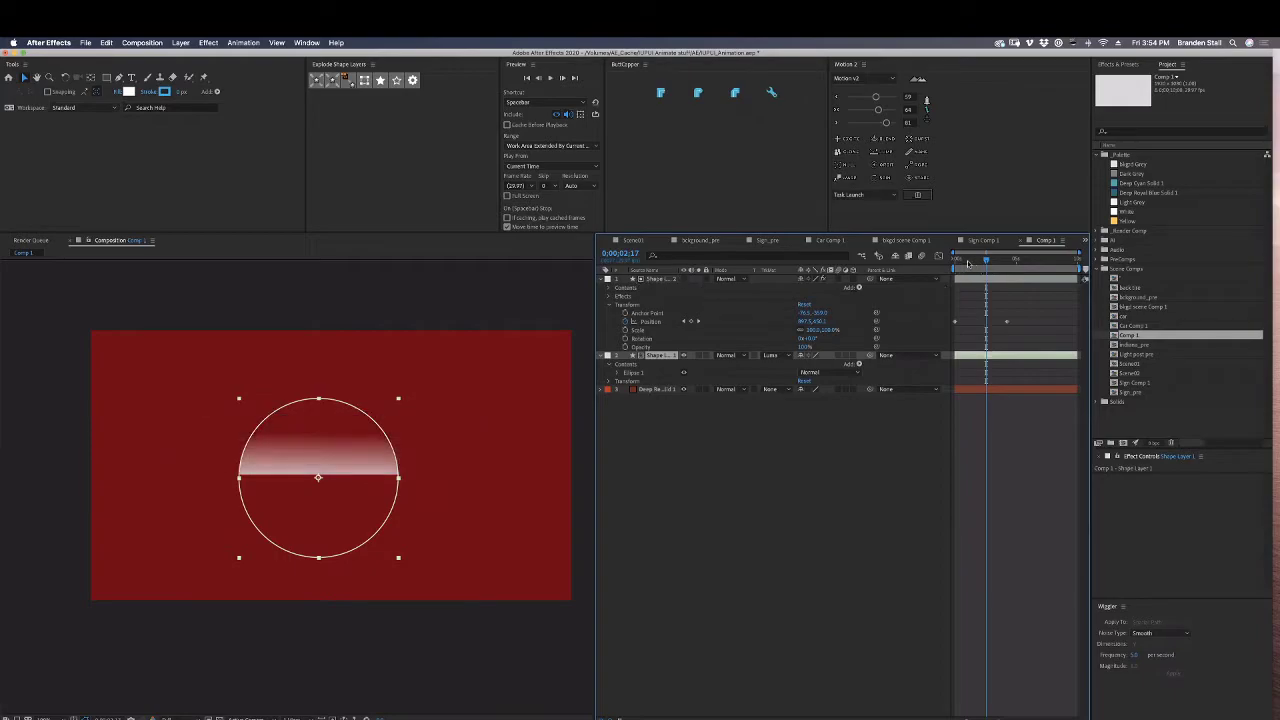
{"action": "mouse_move", "coordinate": [972, 262]}
{"action": "left_mouse_down"}
{"action": "mouse_move", "coordinate": [998, 262]}
{"action": "mouse_move", "coordinate": [973, 262]}
{"action": "left_mouse_up"}
{"action": "left_click", "coordinate": [944, 515]}
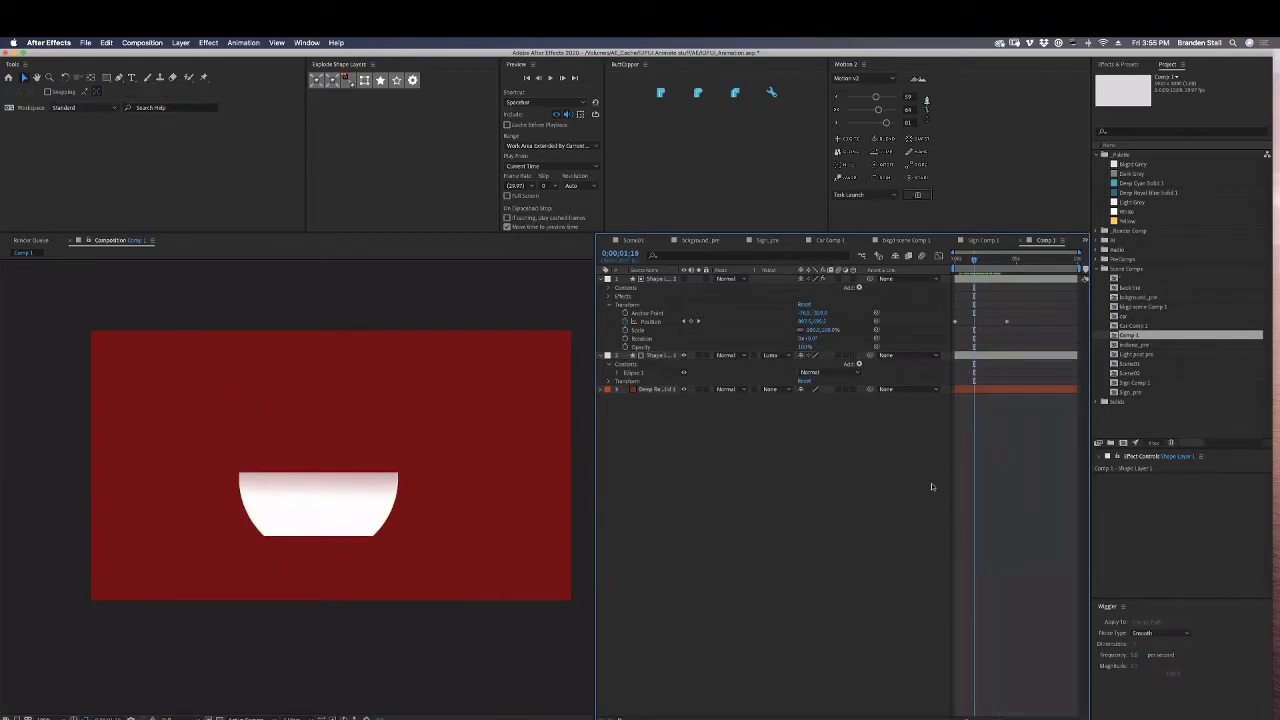
{"action": "left_click", "coordinate": [777, 356]}
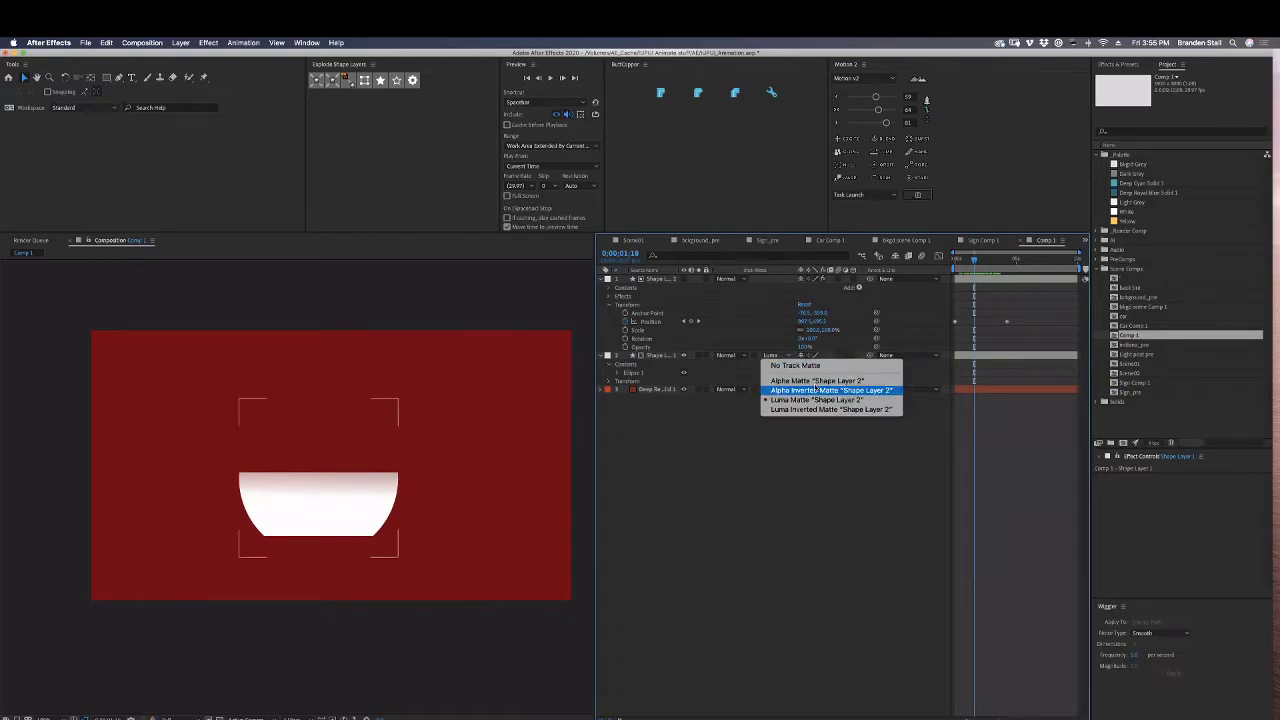
{"action": "left_click", "coordinate": [785, 470]}
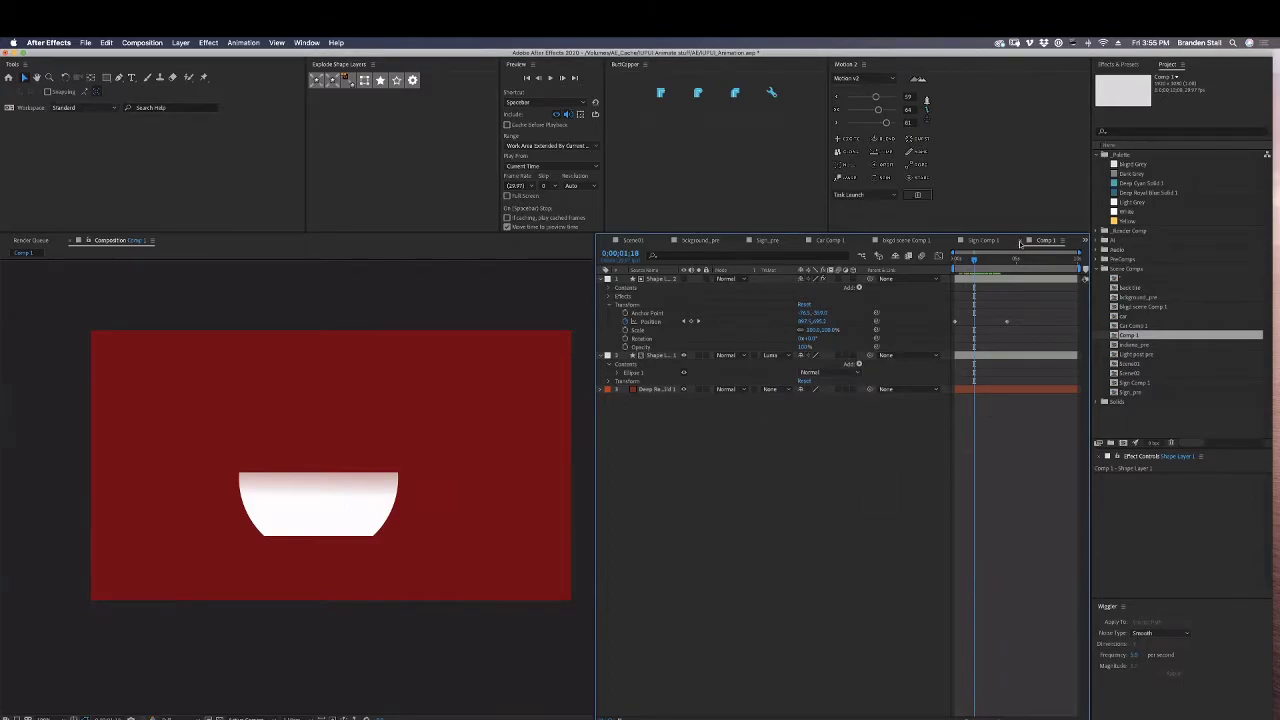
Return to the ProjectName_Version composition, scrub through the monitor's appearance and open the Scene02 composition.
{"action": "left_click", "coordinate": [1026, 241]}
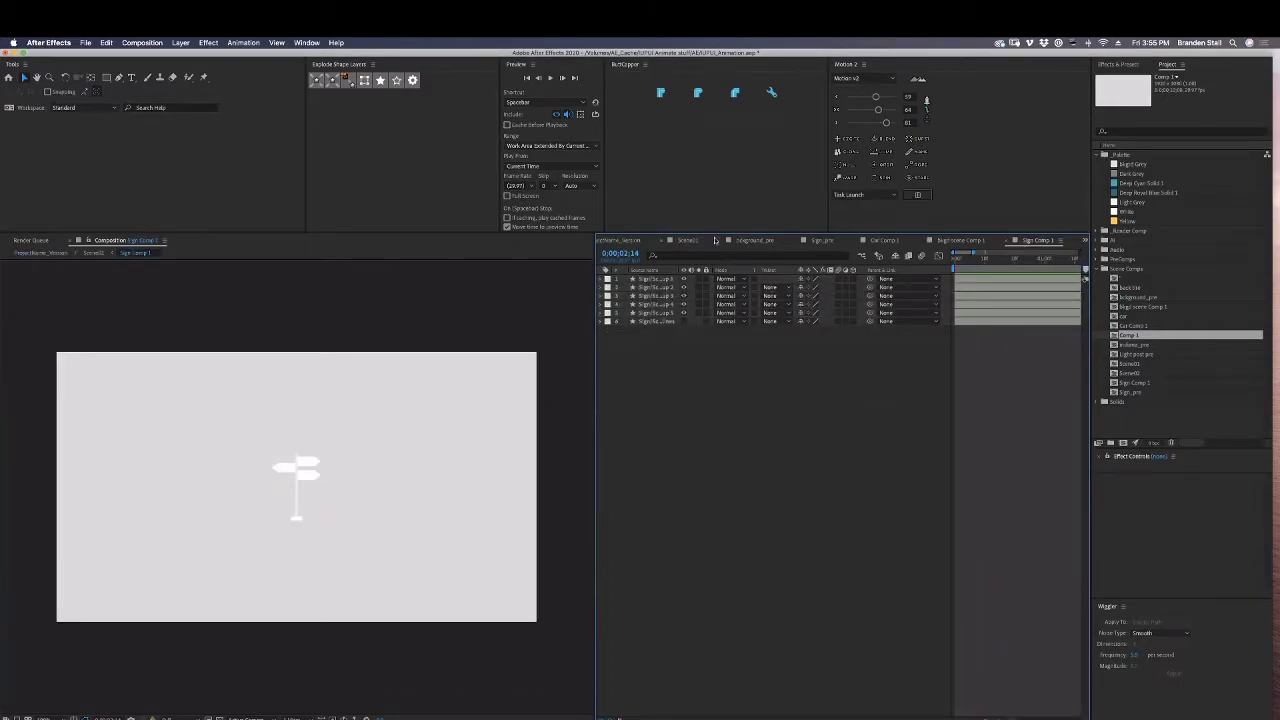
{"action": "left_click", "coordinate": [712, 241]}
{"action": "left_click", "coordinate": [625, 241]}
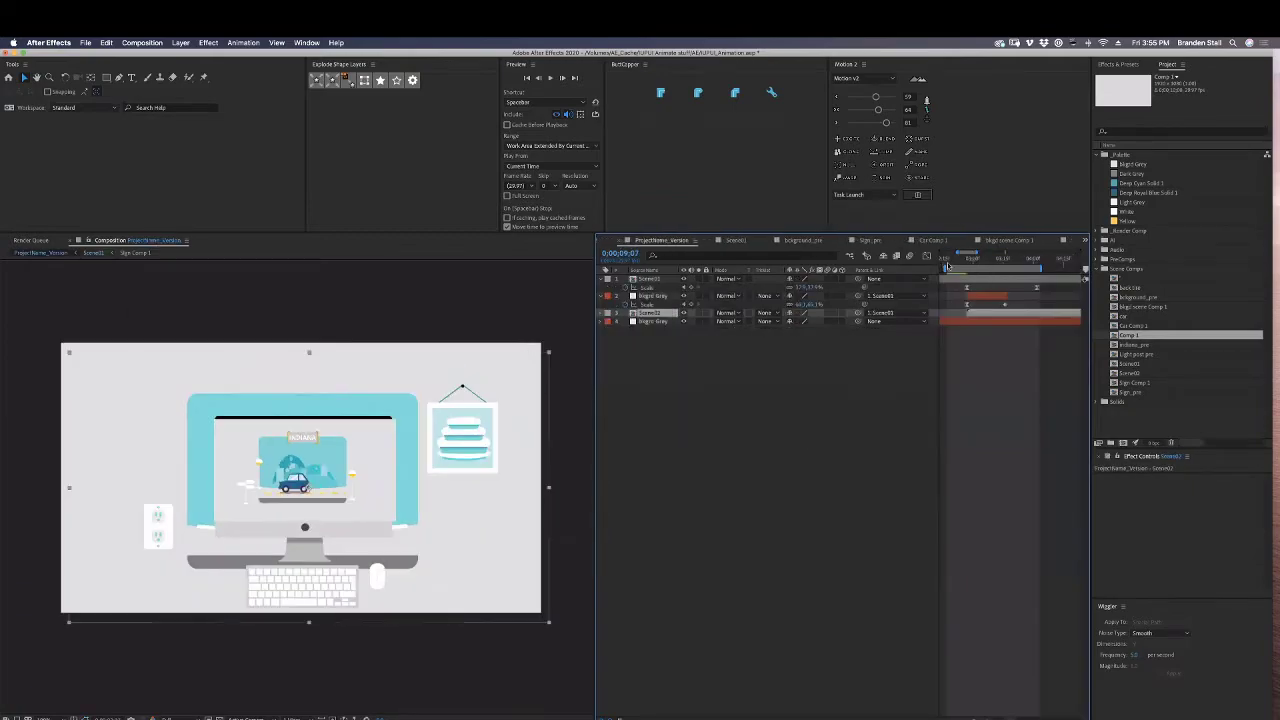
{"action": "left_click_drag", "start_coordinate": [953, 262], "coordinate": [981, 282]}
{"action": "double_click", "coordinate": [988, 313]}
Shift all ten Scene02 layers later in time so that they start just before 0;24.
{"action": "left_click", "coordinate": [980, 280]}
{"action": "left_click", "coordinate": [978, 425], "text": "shift"}
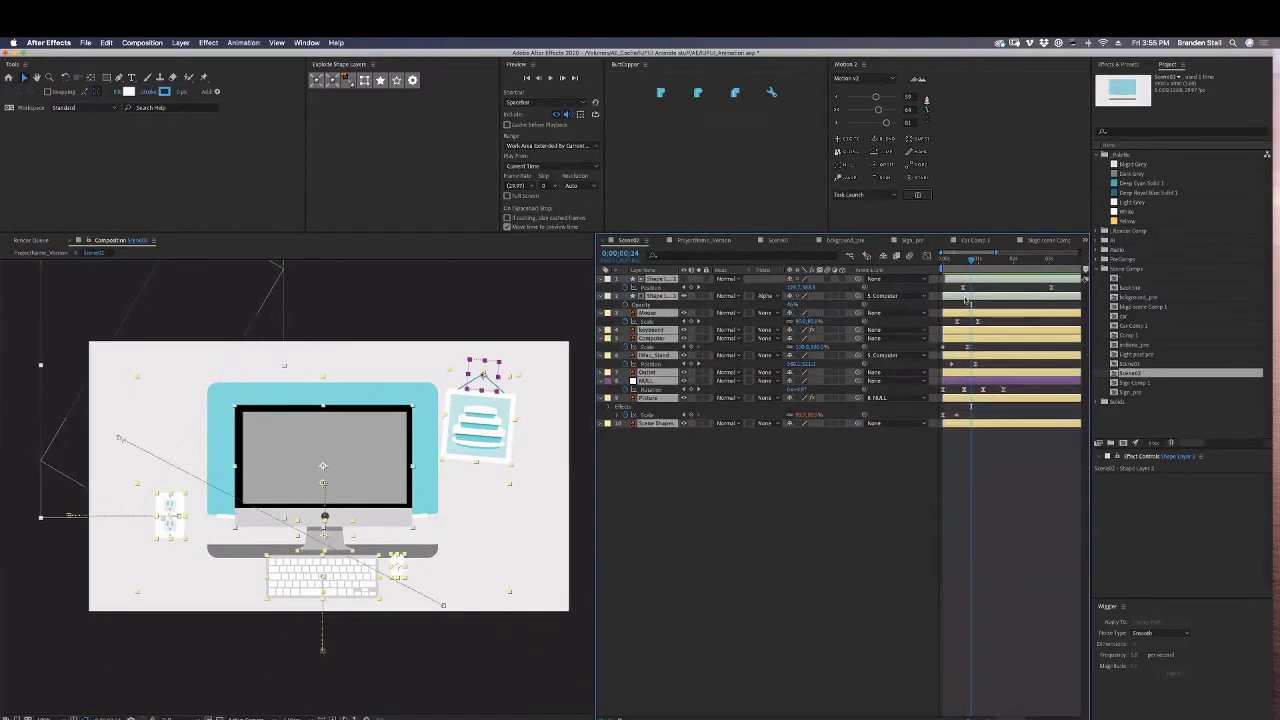
{"action": "left_click_drag", "start_coordinate": [978, 425], "coordinate": [1003, 425]}
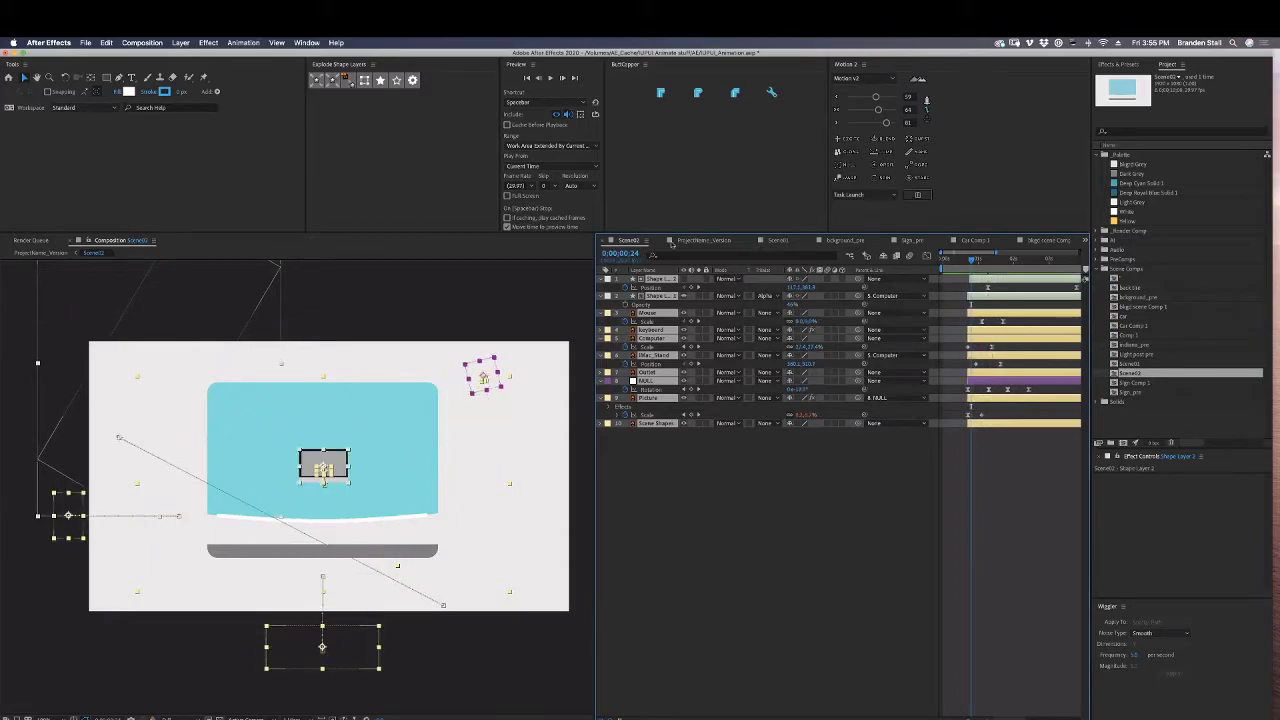
Switch back to the ProjectName_Version composition and scrub through the transition to check the desk elements' new timing.
{"action": "left_click", "coordinate": [694, 241]}
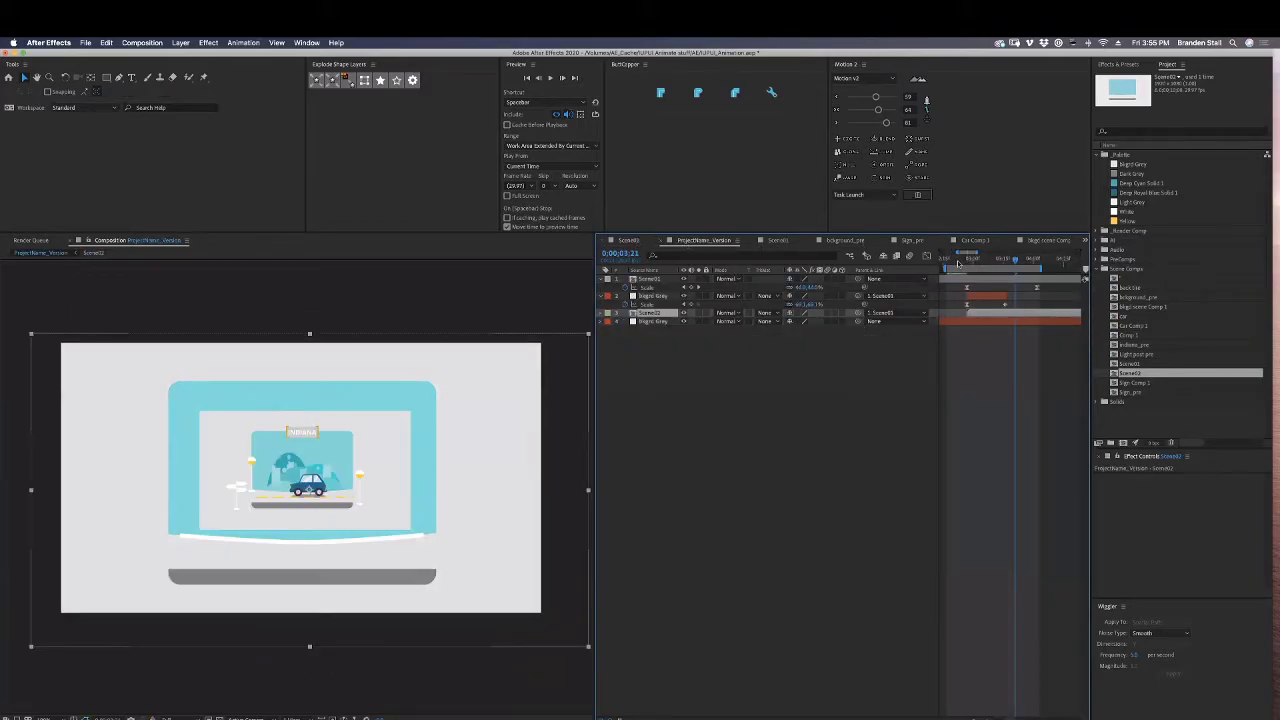
{"action": "left_click_drag", "start_coordinate": [958, 263], "coordinate": [1057, 272]}
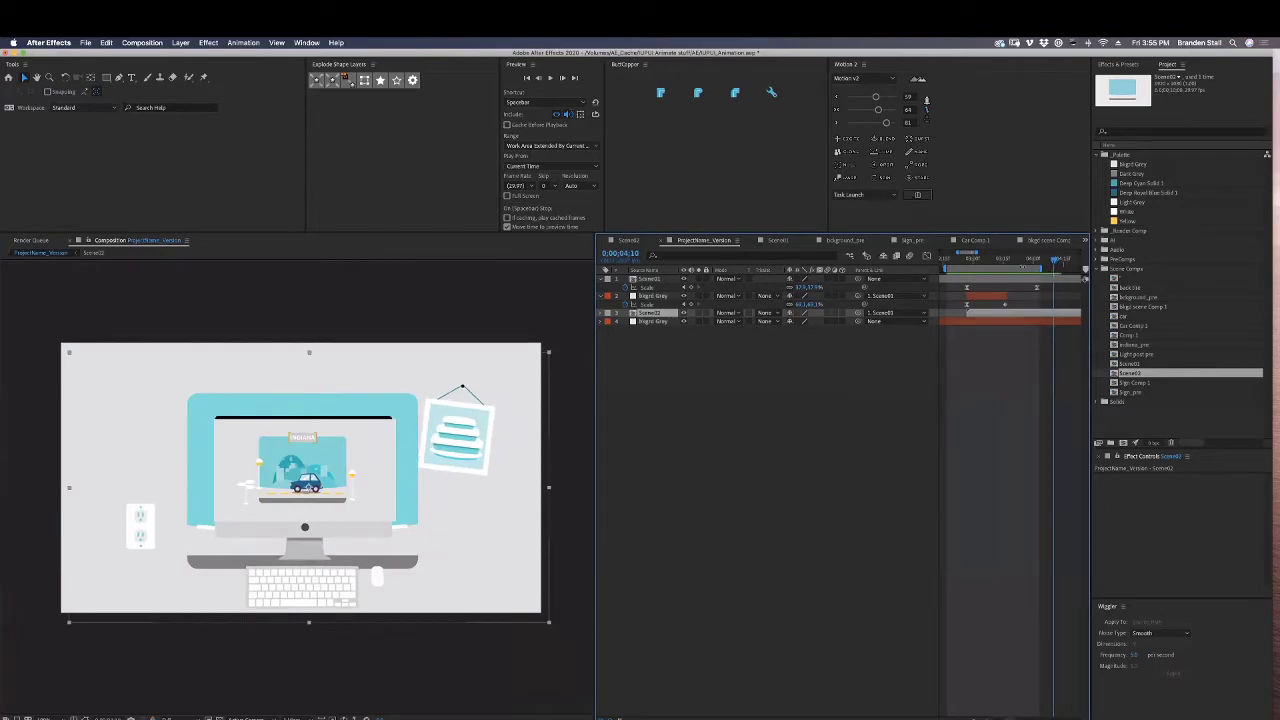
{"action": "left_click", "coordinate": [1022, 267]}
At 4;08, draw a rectangular mask on the Scene01 layer just inside the monitor's screen and expand the mask's properties.
{"action": "left_click", "coordinate": [1015, 280]}
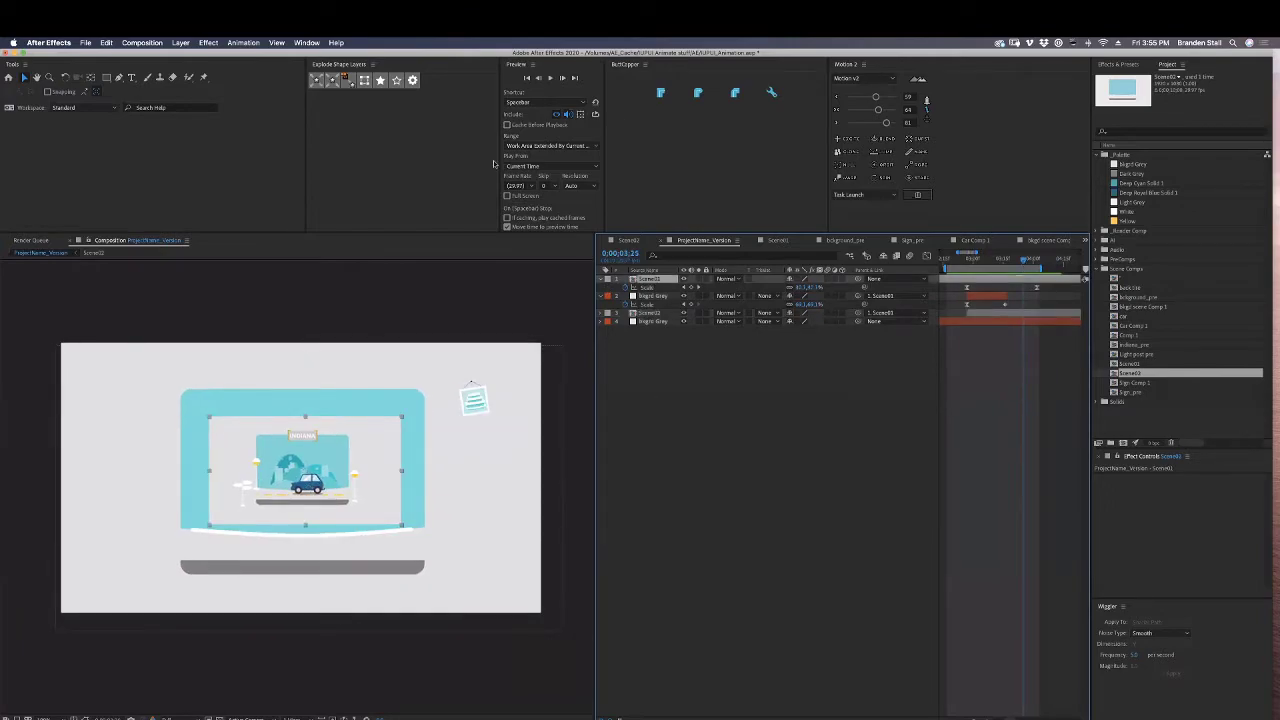
{"action": "left_click_drag", "start_coordinate": [1010, 262], "coordinate": [1048, 265]}
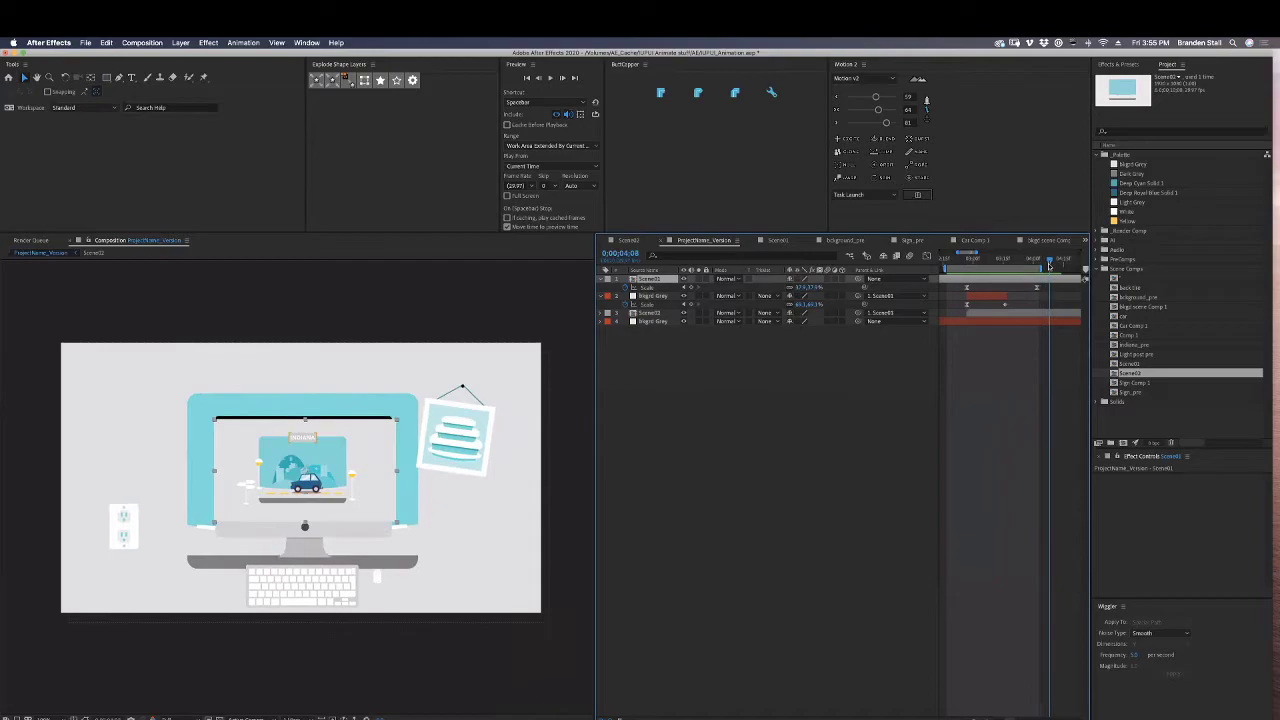
{"action": "left_click", "coordinate": [107, 78]}
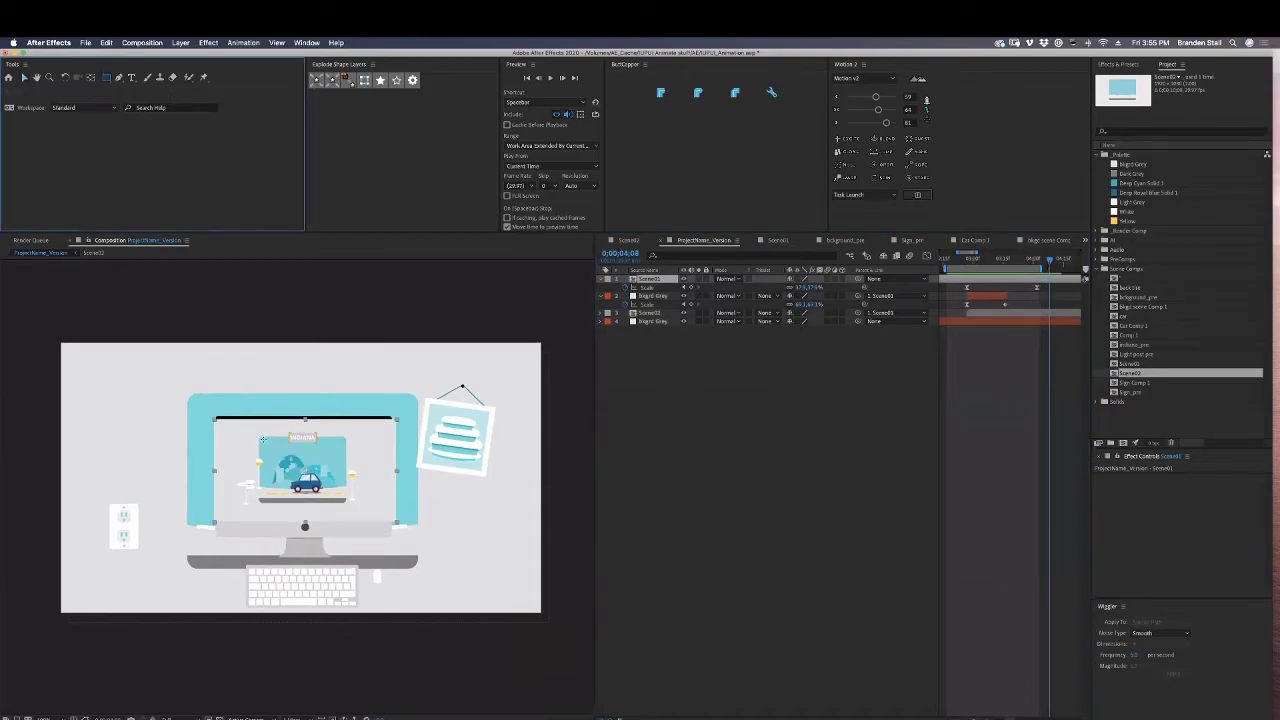
{"action": "left_click_drag", "start_coordinate": [228, 427], "coordinate": [384, 516]}
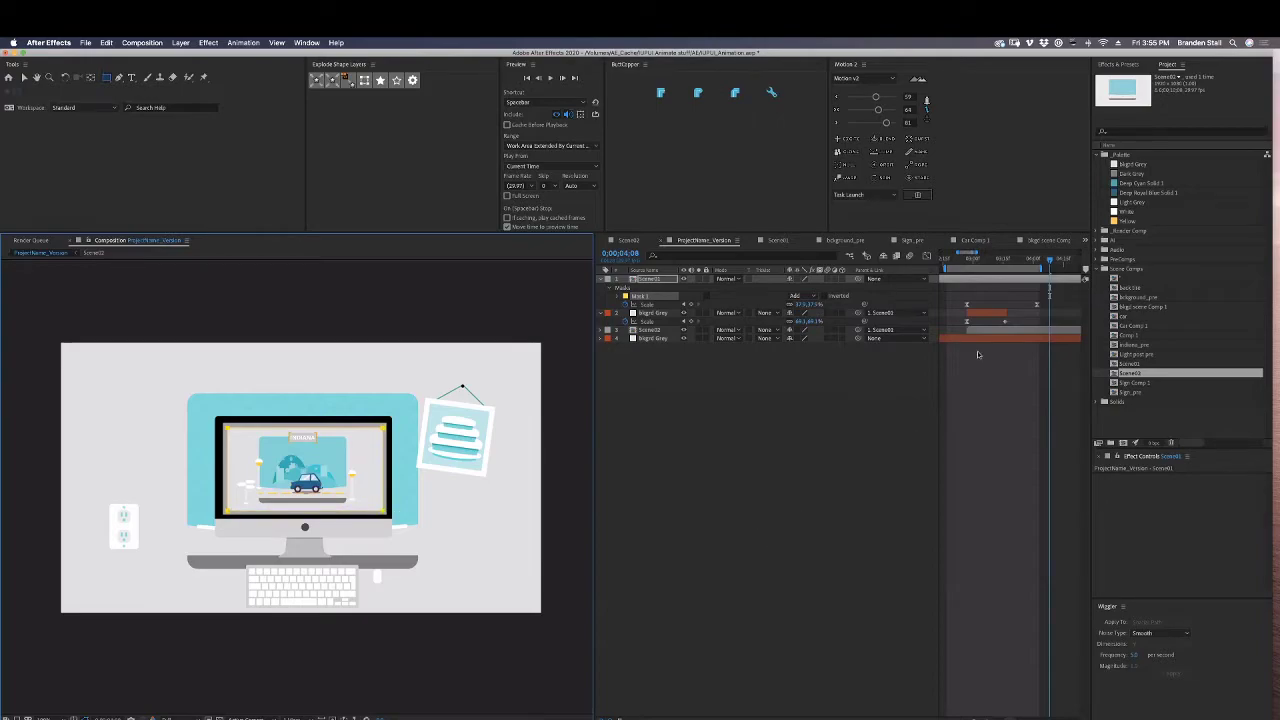
{"action": "left_click", "coordinate": [625, 297]}
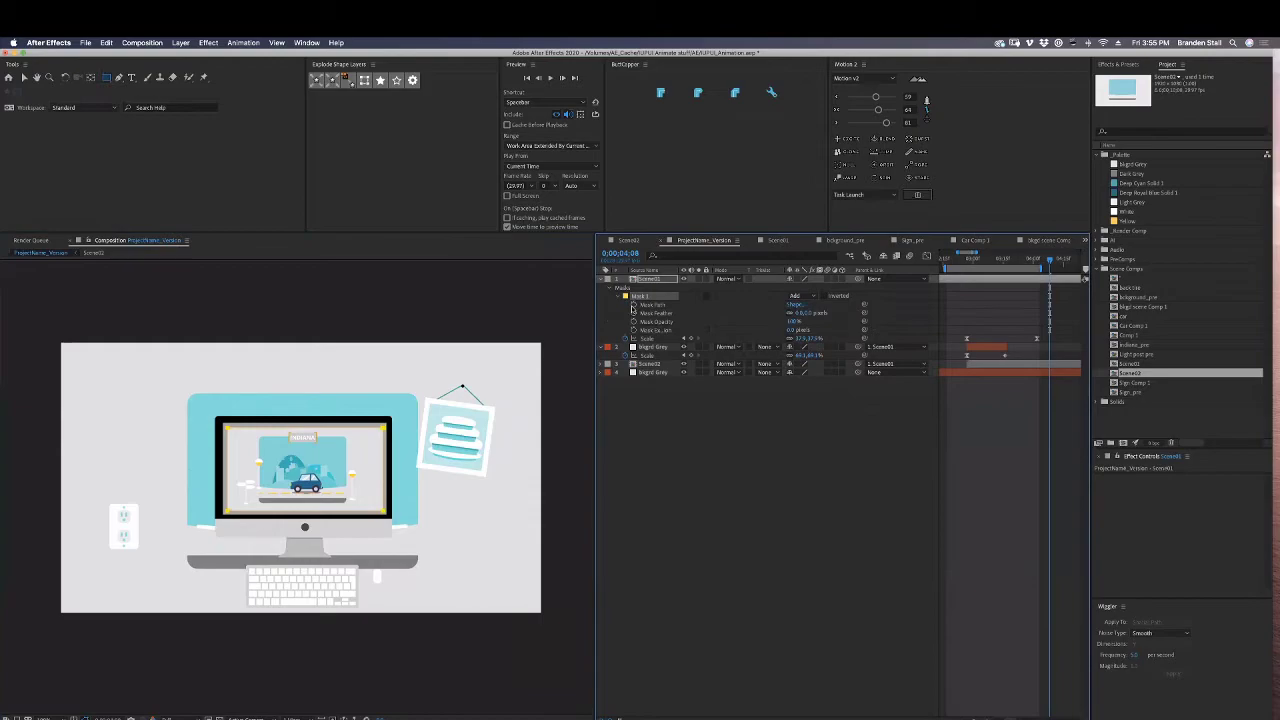
Try animating Scene01's mask path with a keyframe at 4;08 and an enlarged mask at 3;16, checking the motion between them.
{"action": "left_click_drag", "start_coordinate": [1049, 262], "coordinate": [1012, 262]}
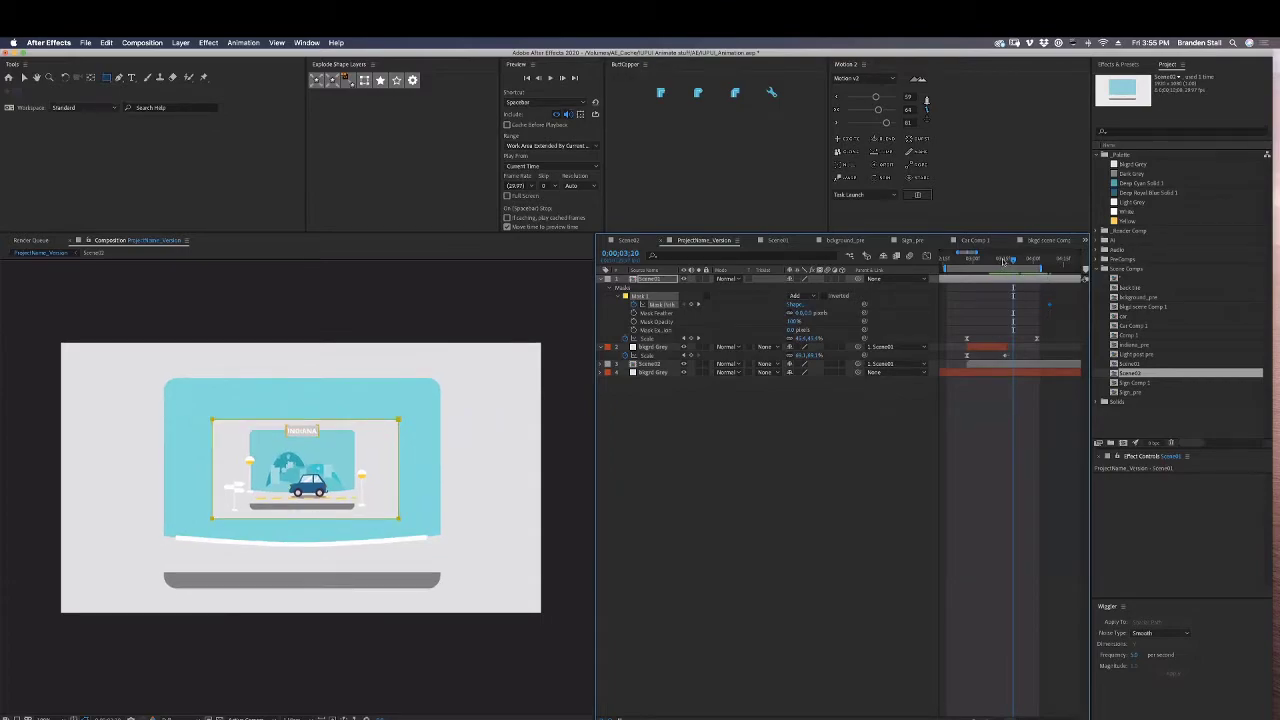
{"action": "left_click", "coordinate": [1004, 262]}
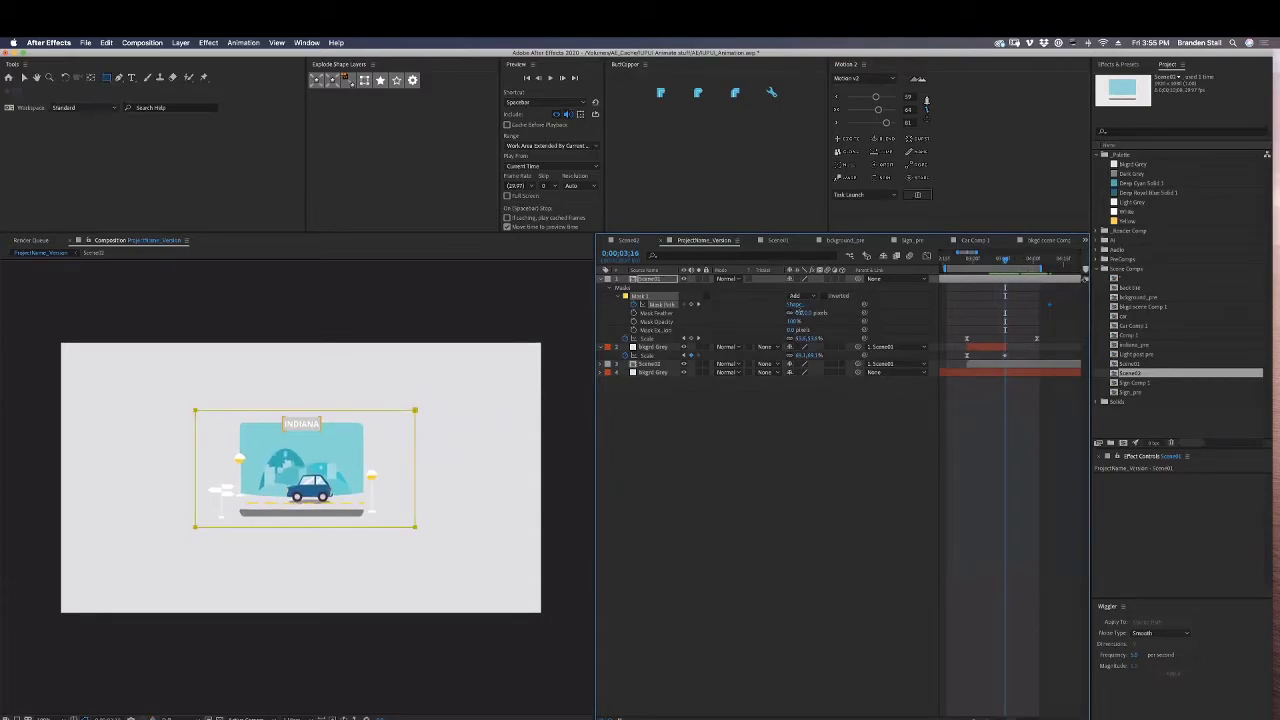
{"action": "left_click", "coordinate": [418, 410]}
{"action": "left_click_drag", "start_coordinate": [416, 410], "coordinate": [516, 339]}
{"action": "left_click", "coordinate": [882, 424]}
{"action": "mouse_move", "coordinate": [1009, 270]}
{"action": "left_mouse_down"}
{"action": "mouse_move", "coordinate": [1044, 268]}
{"action": "mouse_move", "coordinate": [1006, 269]}
{"action": "mouse_move", "coordinate": [1028, 270]}
{"action": "left_mouse_up"}
{"action": "left_click", "coordinate": [1005, 304]}
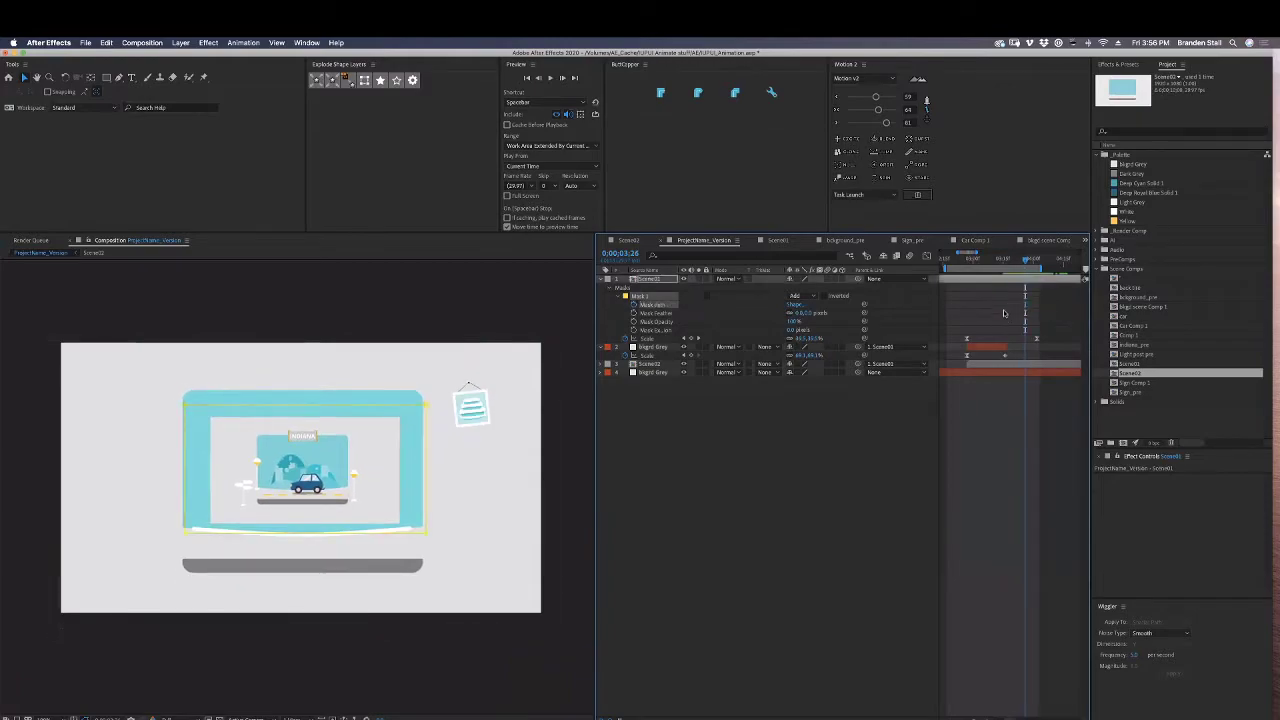
Undo the mask path animation and the creation of the Scene01 mask.
{"action": "key", "text": "super+z"}
{"action": "key", "text": "super+z"}
{"action": "key", "text": "super+z"}
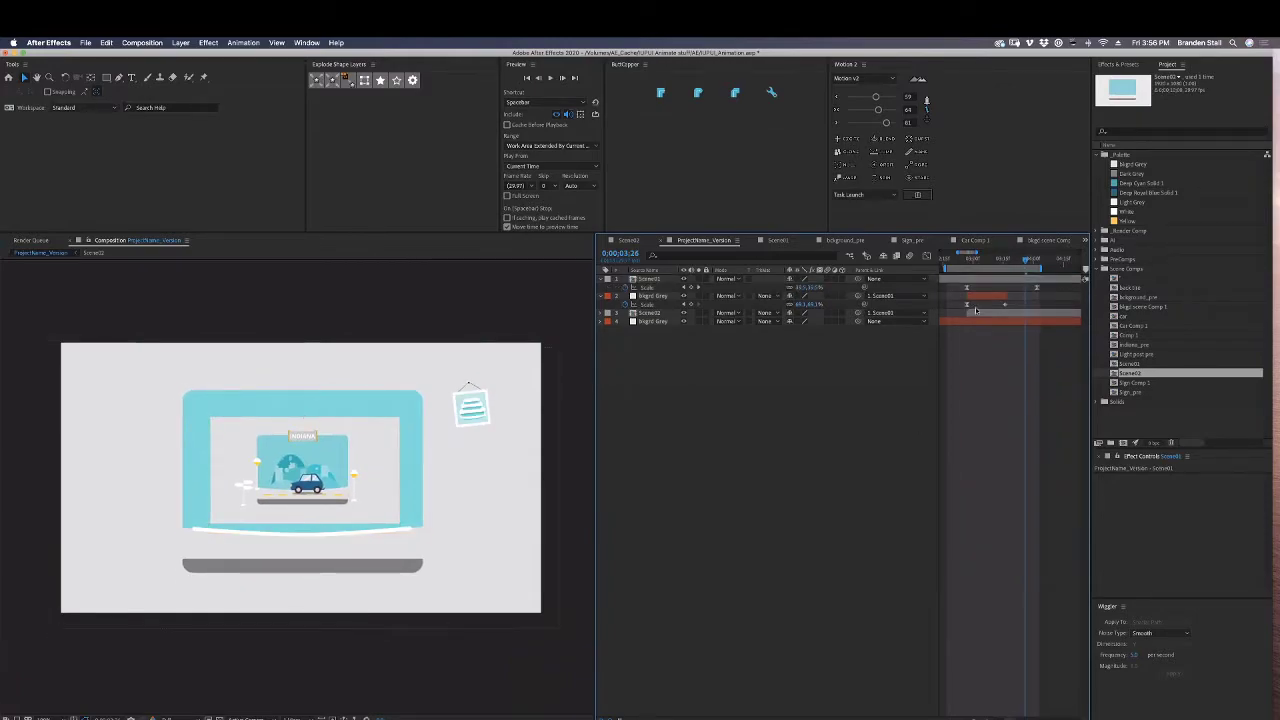
Preview the zoom-out transition in ProjectName_Version, open the Scene02 composition and play its desk animation.
{"action": "left_click_drag", "start_coordinate": [1021, 261], "coordinate": [960, 267]}
{"action": "key", "text": "space"}
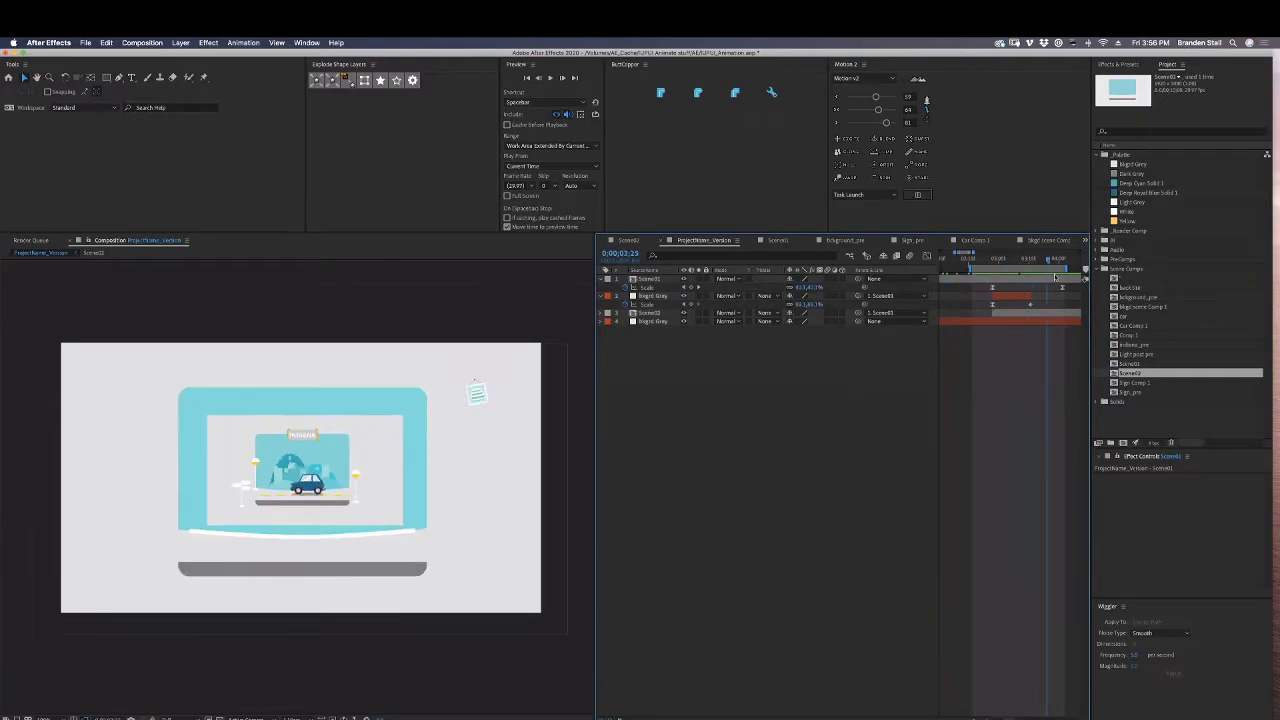
{"action": "double_click", "coordinate": [650, 313]}
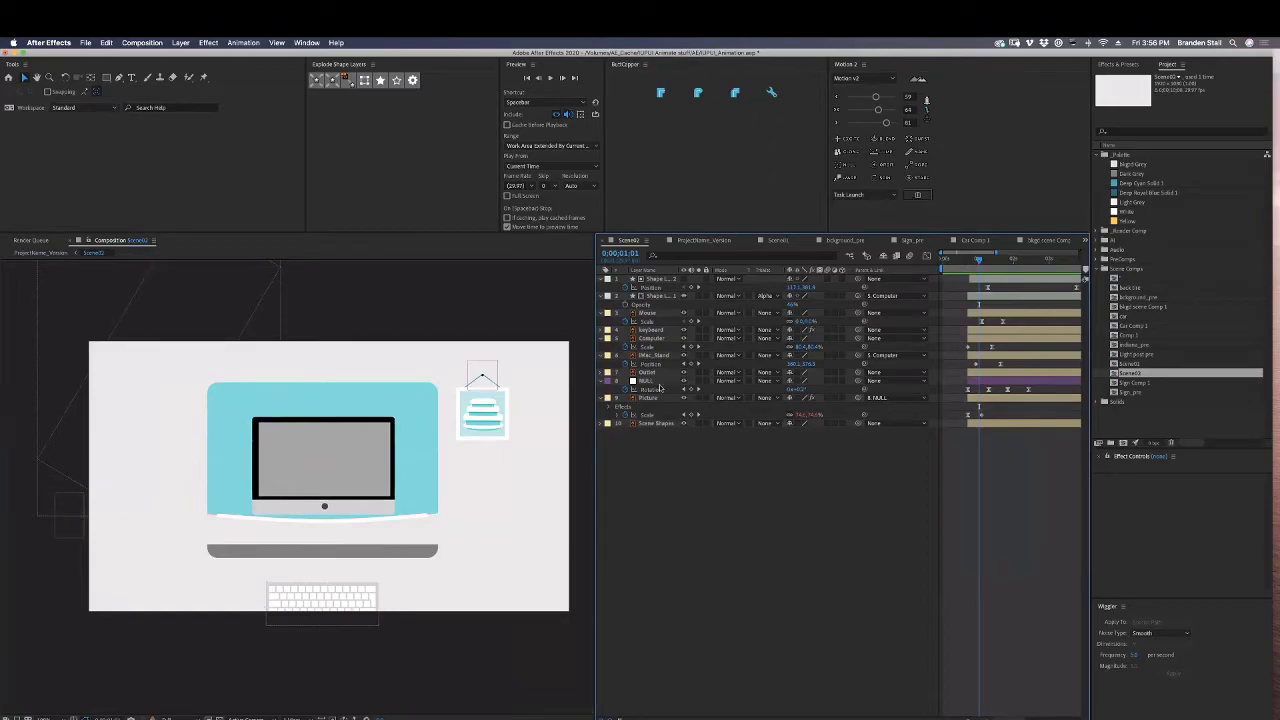
{"action": "key", "text": "space"}
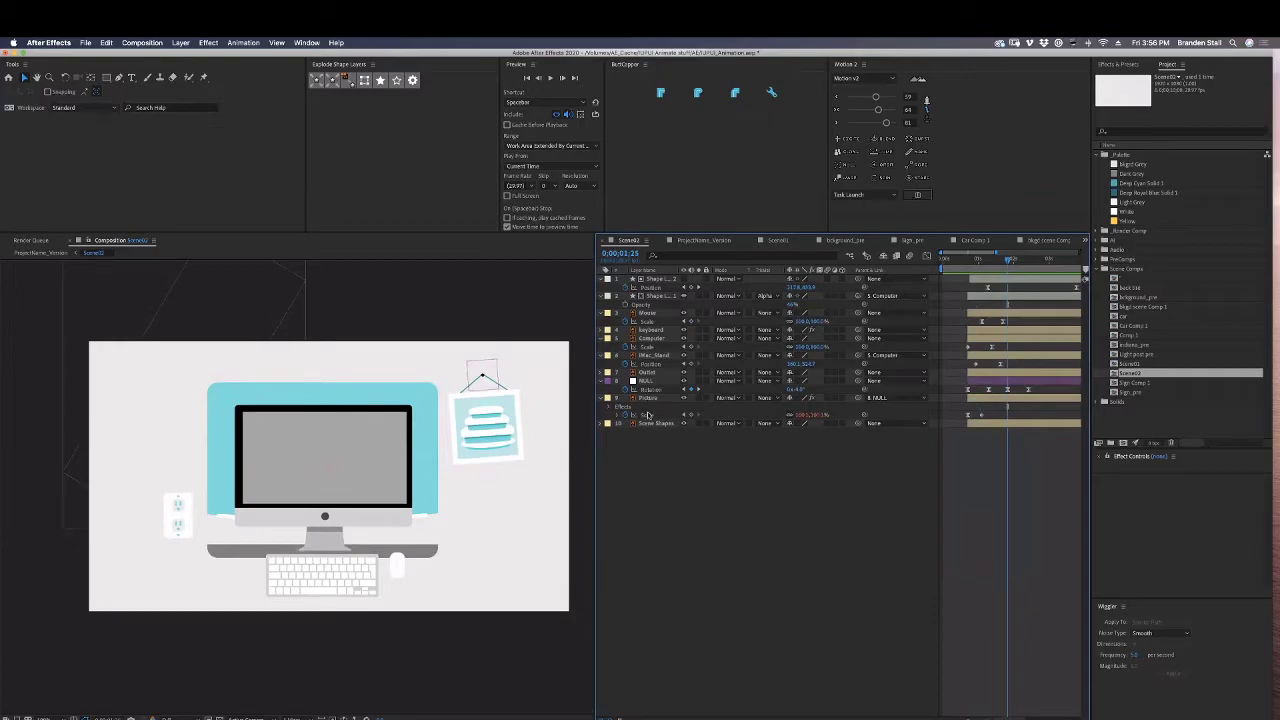
Hide Scene02's Scene Shapes layer and add a copy of Scene01's Scene Shapes layer directly above it.
{"action": "left_click", "coordinate": [650, 424]}
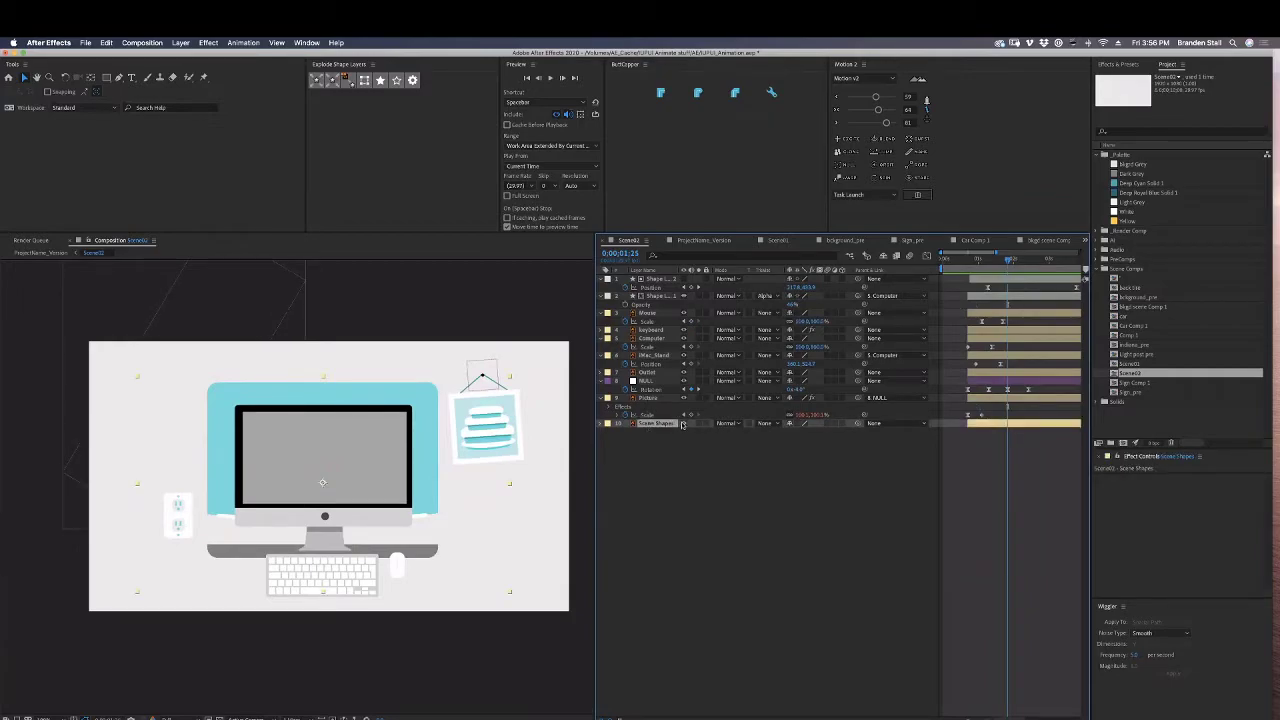
{"action": "left_click", "coordinate": [683, 423]}
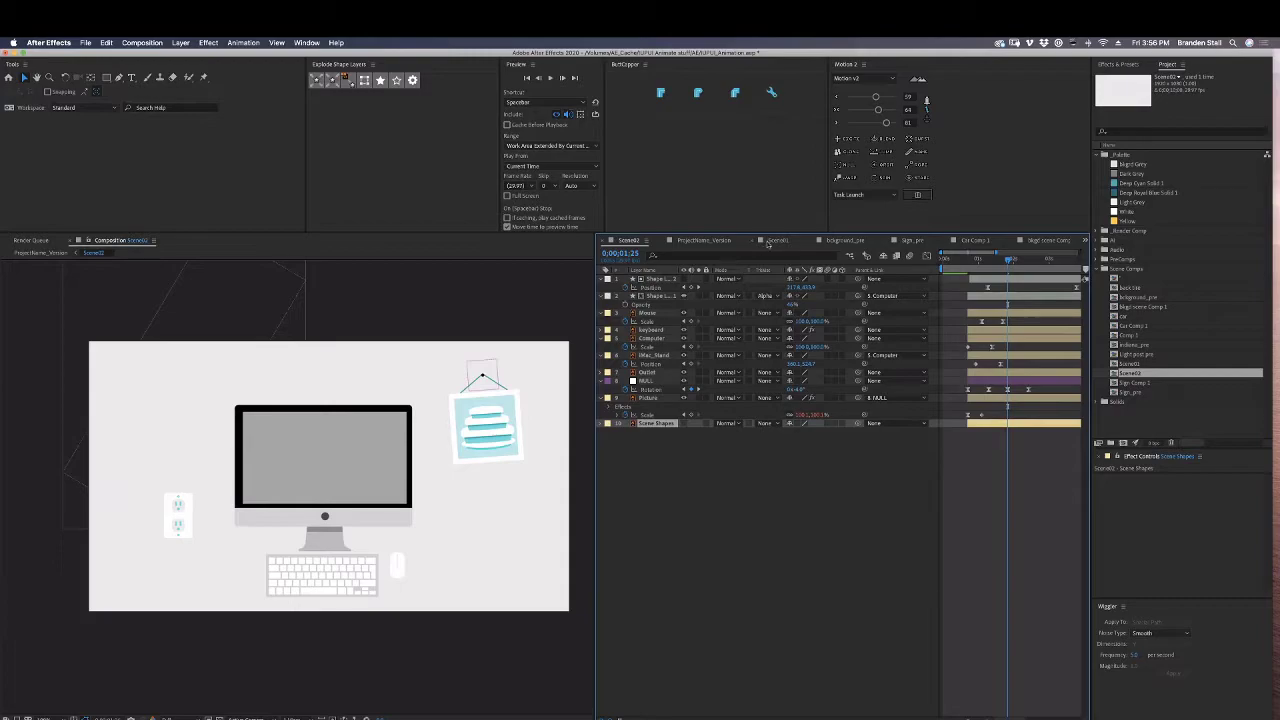
{"action": "left_click", "coordinate": [774, 241]}
{"action": "mouse_move", "coordinate": [973, 261]}
{"action": "left_mouse_down"}
{"action": "mouse_move", "coordinate": [999, 261]}
{"action": "mouse_move", "coordinate": [985, 261]}
{"action": "left_mouse_up"}
{"action": "left_click", "coordinate": [684, 431]}
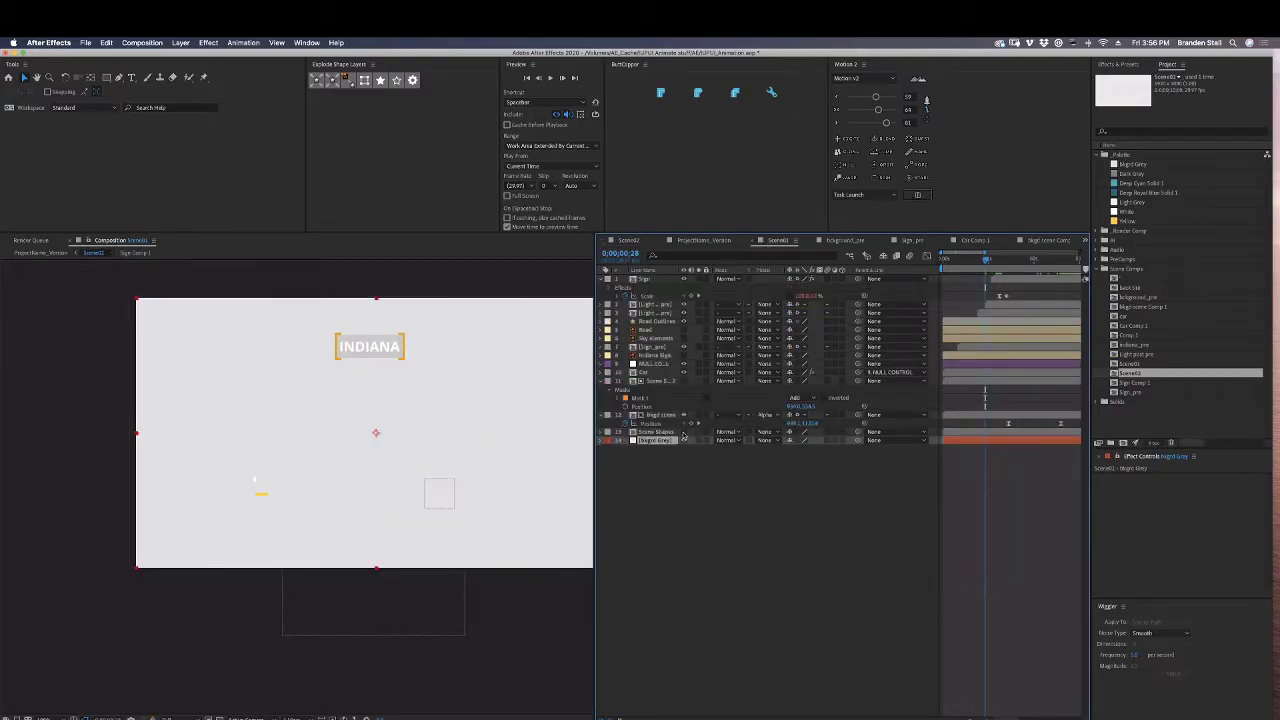
{"action": "left_click", "coordinate": [683, 432]}
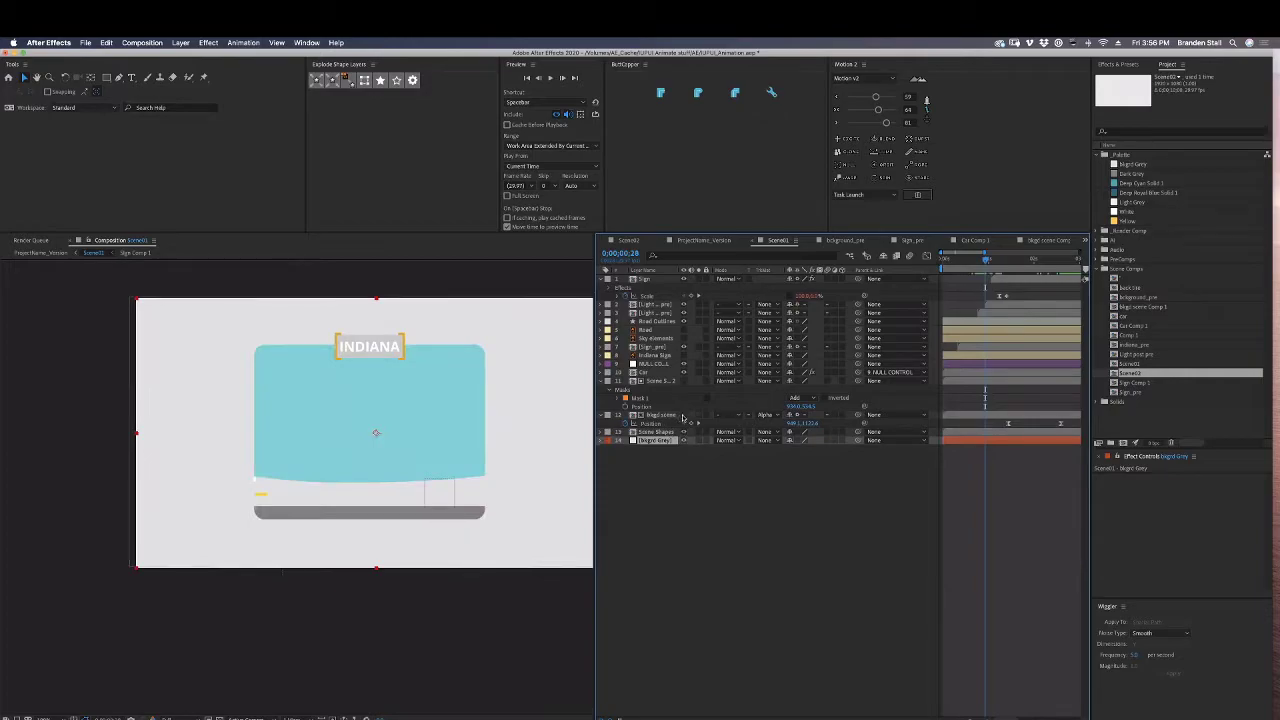
{"action": "left_click", "coordinate": [660, 431]}
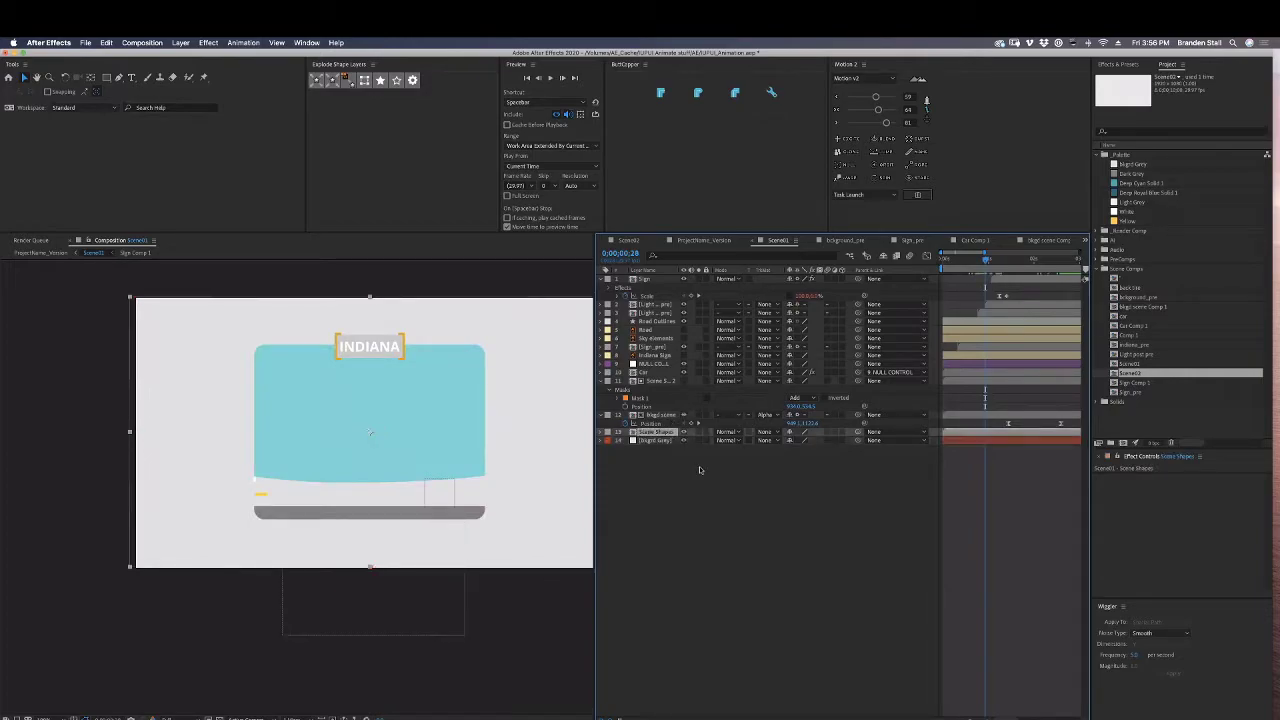
{"action": "left_click", "coordinate": [642, 242]}
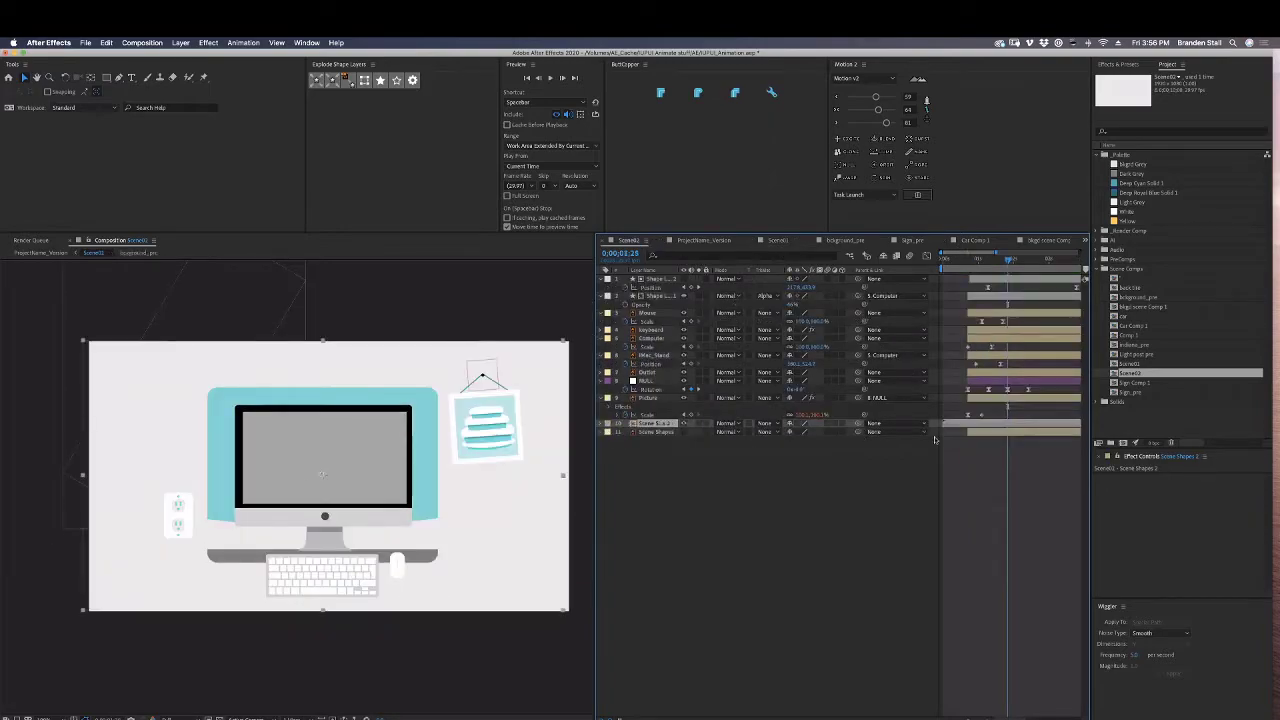
Play Scene02, return to ProjectName_Version and scrub to 4;06 to examine closely how Scene01 fits over the monitor's screen.
{"action": "left_click_drag", "start_coordinate": [1007, 260], "coordinate": [970, 261]}
{"action": "key", "text": "space"}
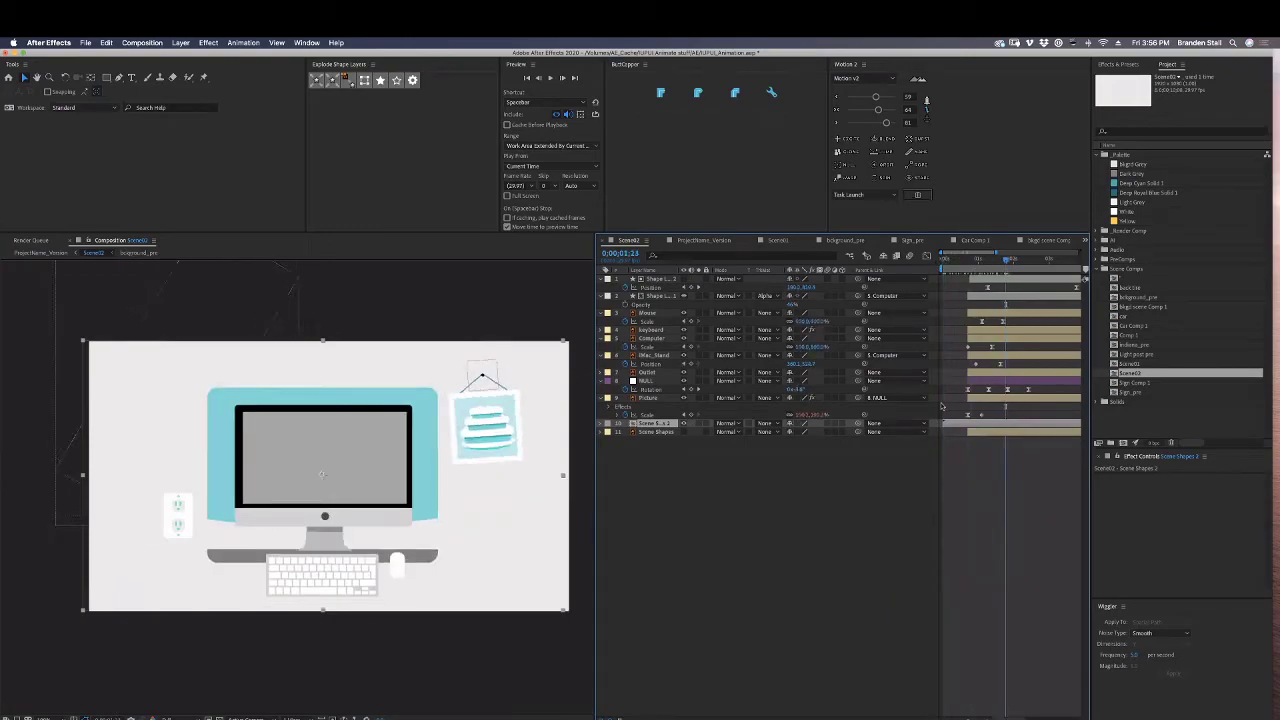
{"action": "left_click", "coordinate": [712, 243]}
{"action": "left_click_drag", "start_coordinate": [985, 263], "coordinate": [1075, 279]}
{"action": "scroll", "coordinate": [480, 474], "scroll_direction": "down", "scroll_amount": 1}
{"action": "scroll", "coordinate": [428, 506], "scroll_direction": "up", "scroll_amount": 1}
{"action": "left_click_drag", "start_coordinate": [428, 507], "coordinate": [427, 483]}
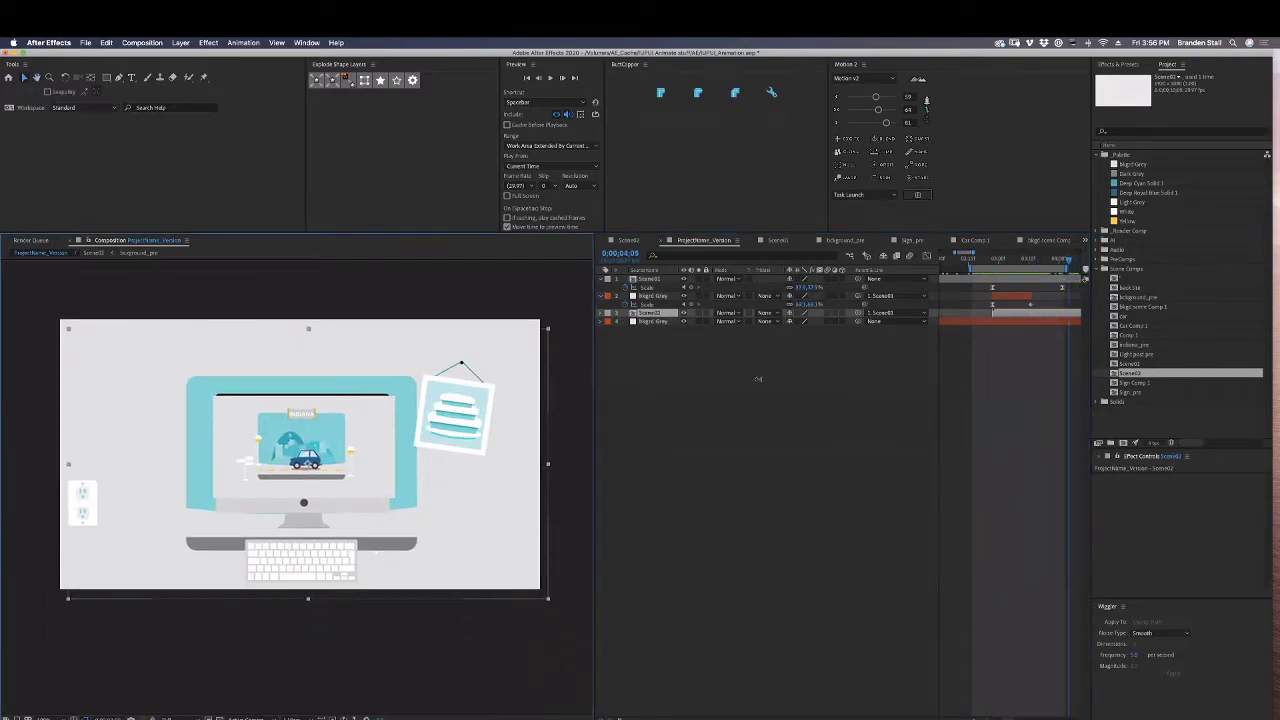
{"action": "left_click_drag", "start_coordinate": [975, 262], "coordinate": [1073, 278]}
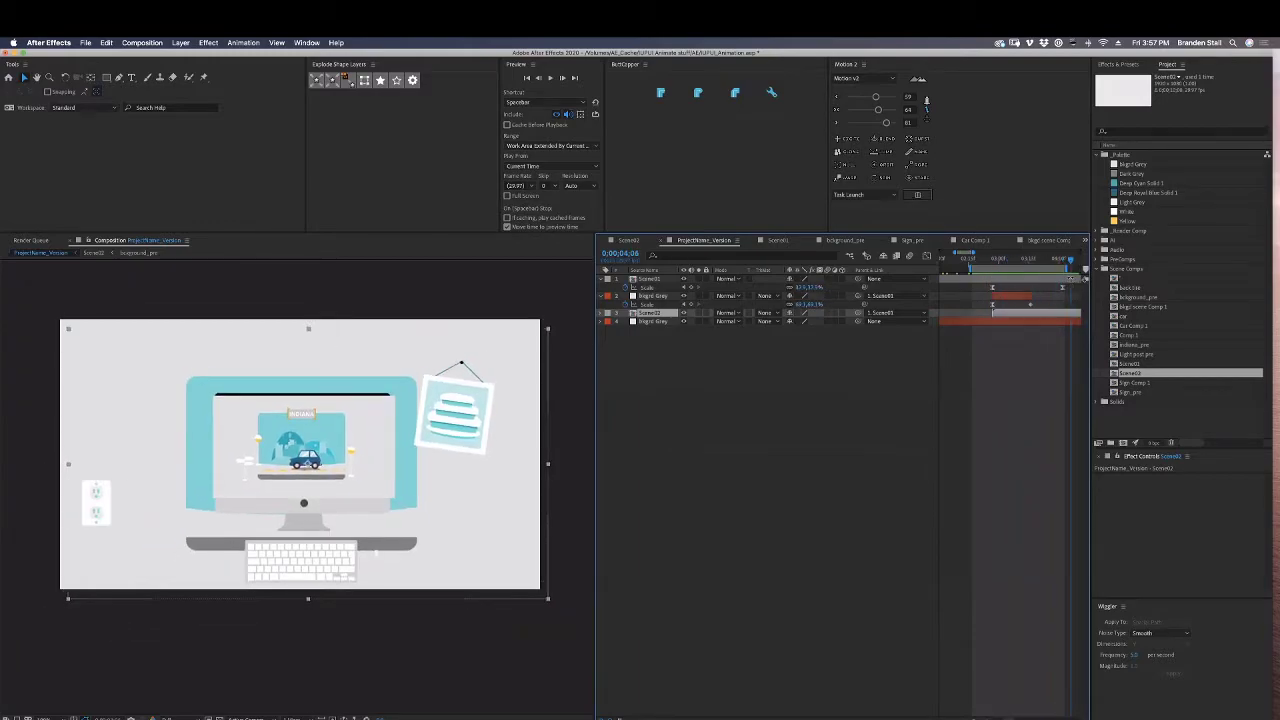
{"action": "scroll", "coordinate": [427, 503], "scroll_direction": "up", "scroll_amount": 1}
{"action": "left_click_drag", "start_coordinate": [425, 504], "coordinate": [450, 531]}
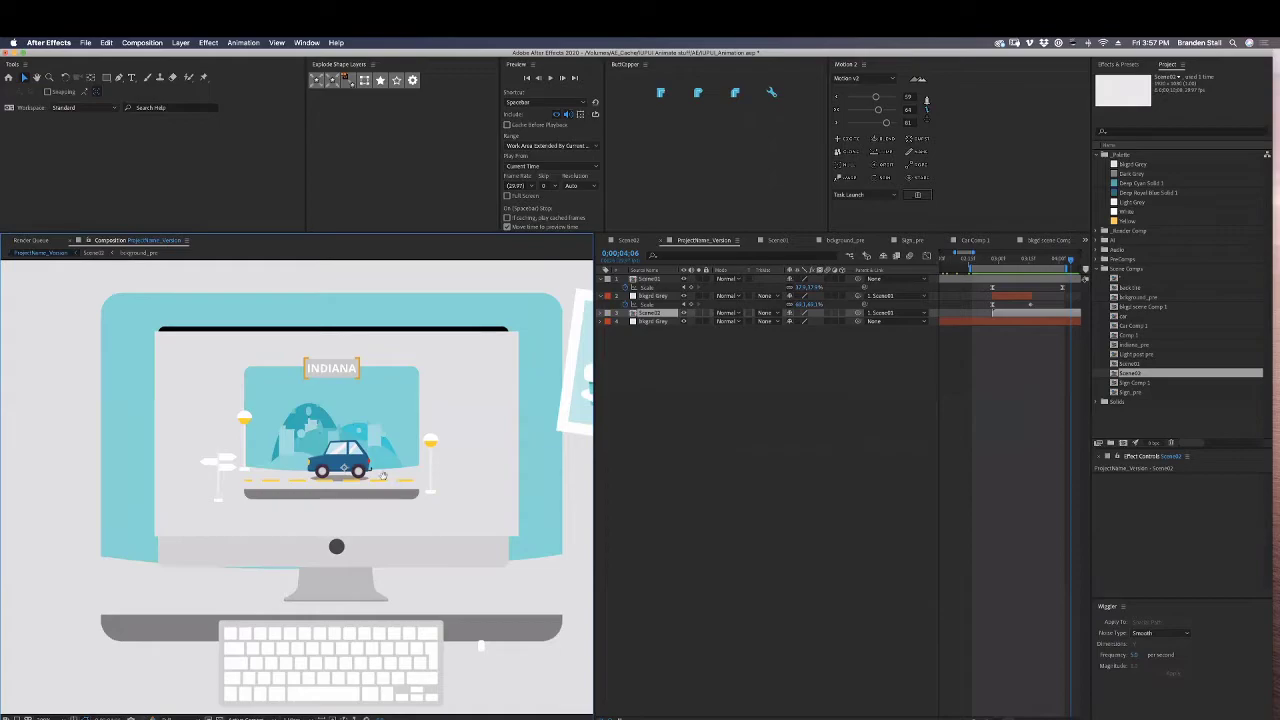
{"action": "left_click_drag", "start_coordinate": [382, 476], "coordinate": [373, 470]}
{"action": "left_click", "coordinate": [937, 541]}
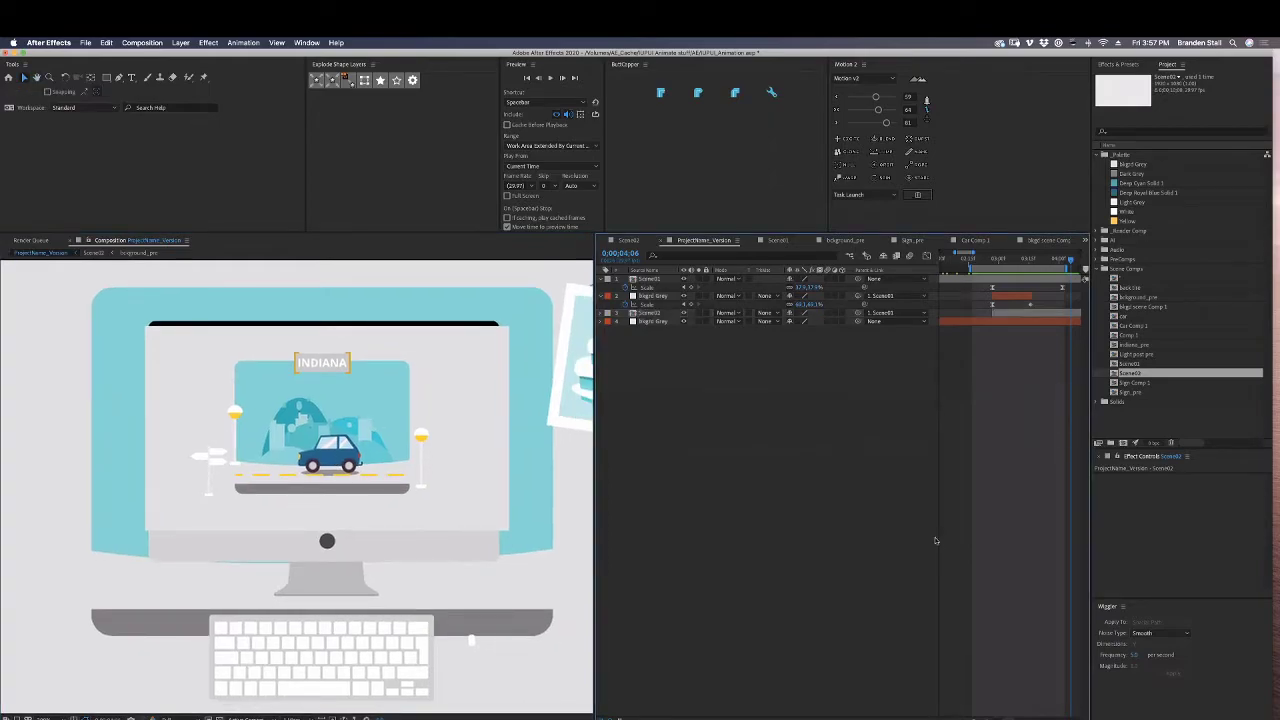
Hide the timeline's blending mode columns, preview the transition from 2;28 and scrub back to 4;13 to inspect the monitor.
{"action": "scroll", "coordinate": [937, 542], "scroll_direction": "left", "scroll_amount": 5}
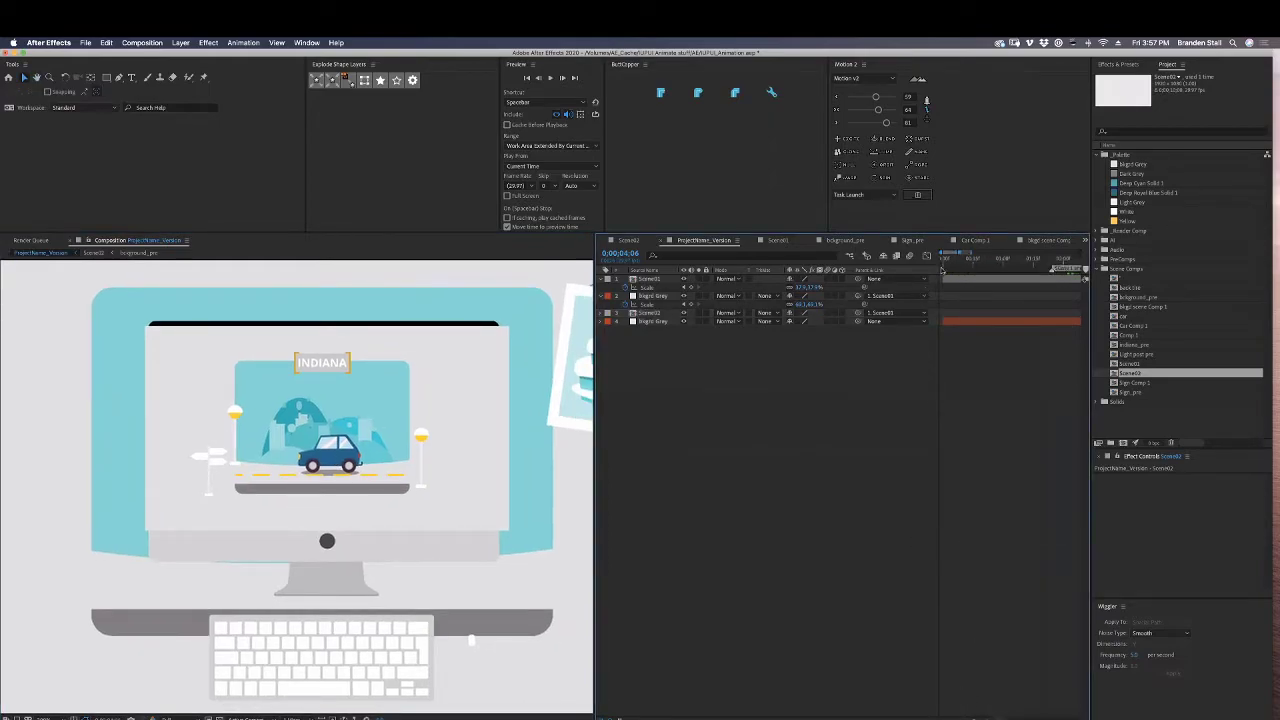
{"action": "left_click_drag", "start_coordinate": [1010, 298], "coordinate": [933, 357]}
{"action": "left_click_drag", "start_coordinate": [1000, 384], "coordinate": [1050, 349]}
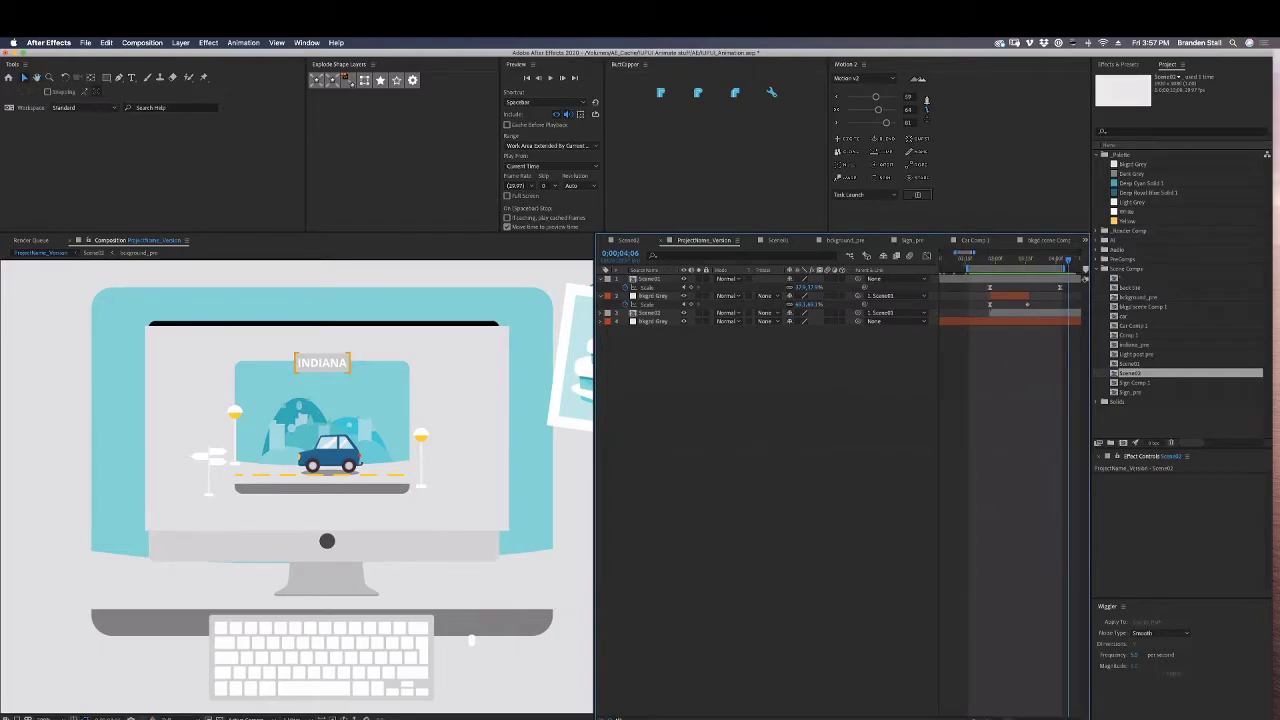
{"action": "left_click", "coordinate": [609, 718]}
{"action": "left_click_drag", "start_coordinate": [938, 261], "coordinate": [956, 262]}
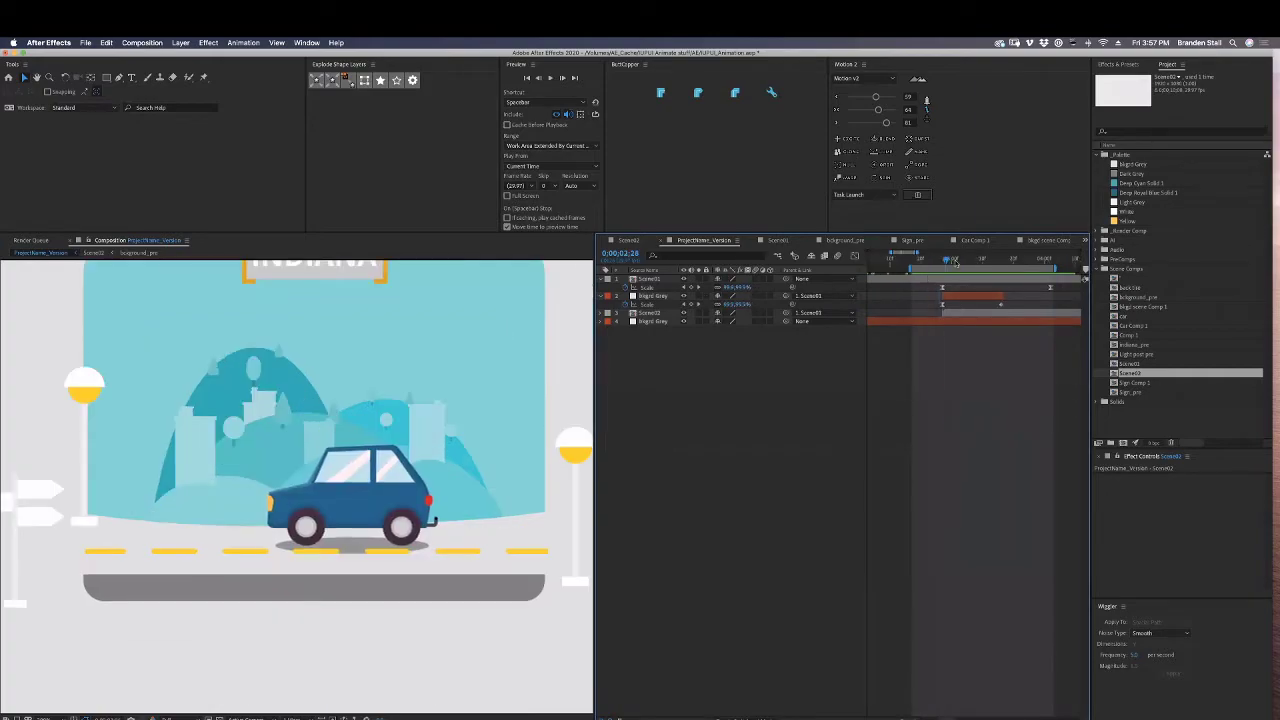
{"action": "key", "text": "space"}
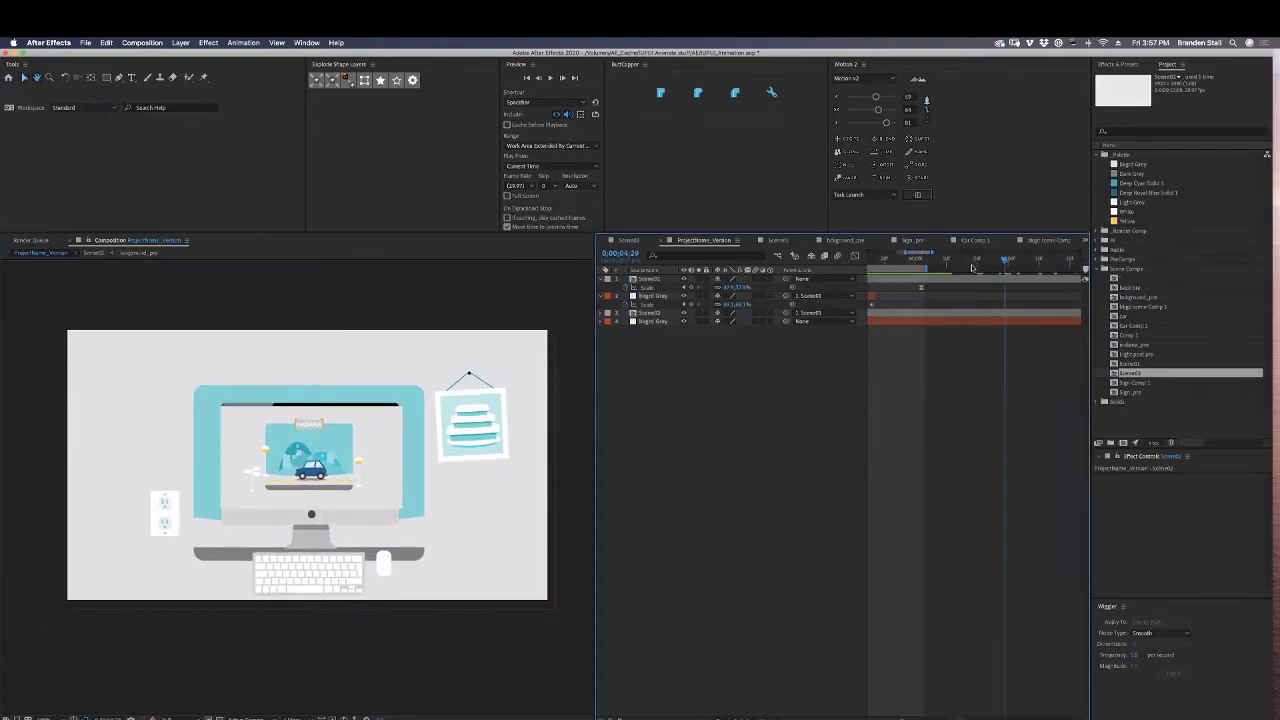
{"action": "left_click_drag", "start_coordinate": [970, 264], "coordinate": [928, 320]}
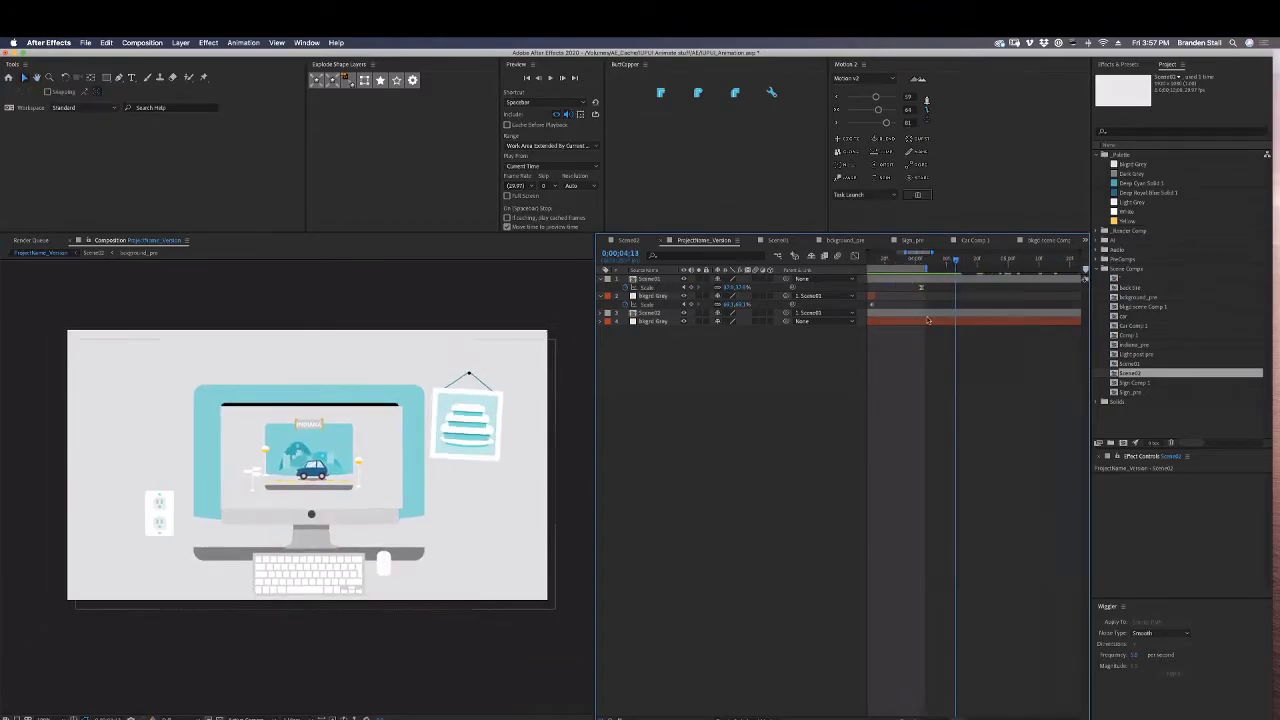
In Scene02, temporarily add the Bkgrd Grey solid, copy its hex colour from the solid's settings and delete the layer.
{"action": "double_click", "coordinate": [660, 313]}
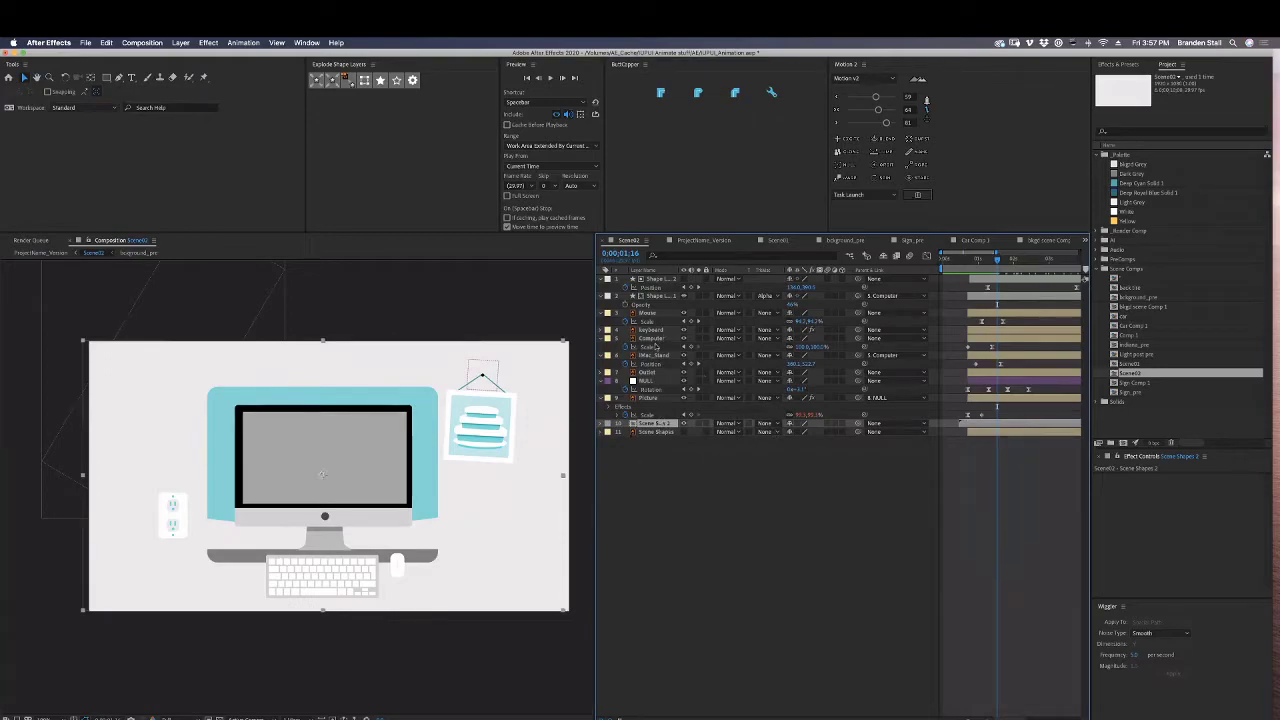
{"action": "left_click", "coordinate": [652, 338]}
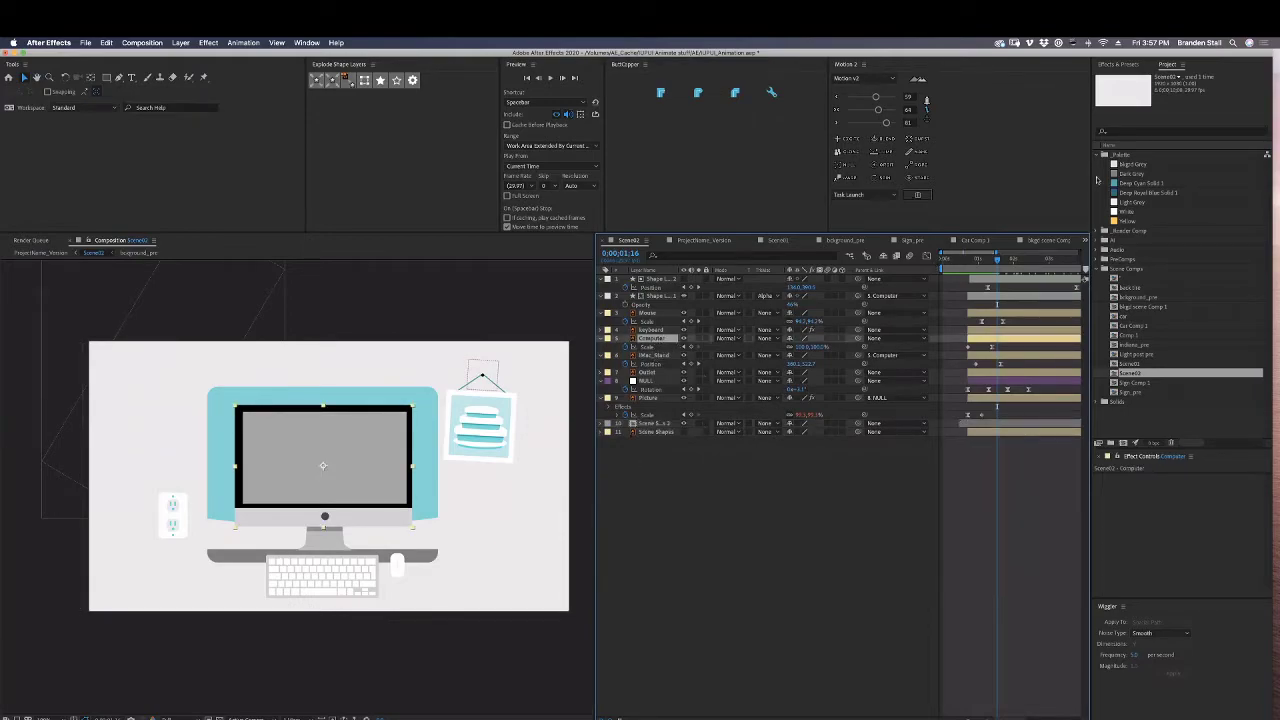
{"action": "left_click_drag", "start_coordinate": [1128, 166], "coordinate": [402, 474]}
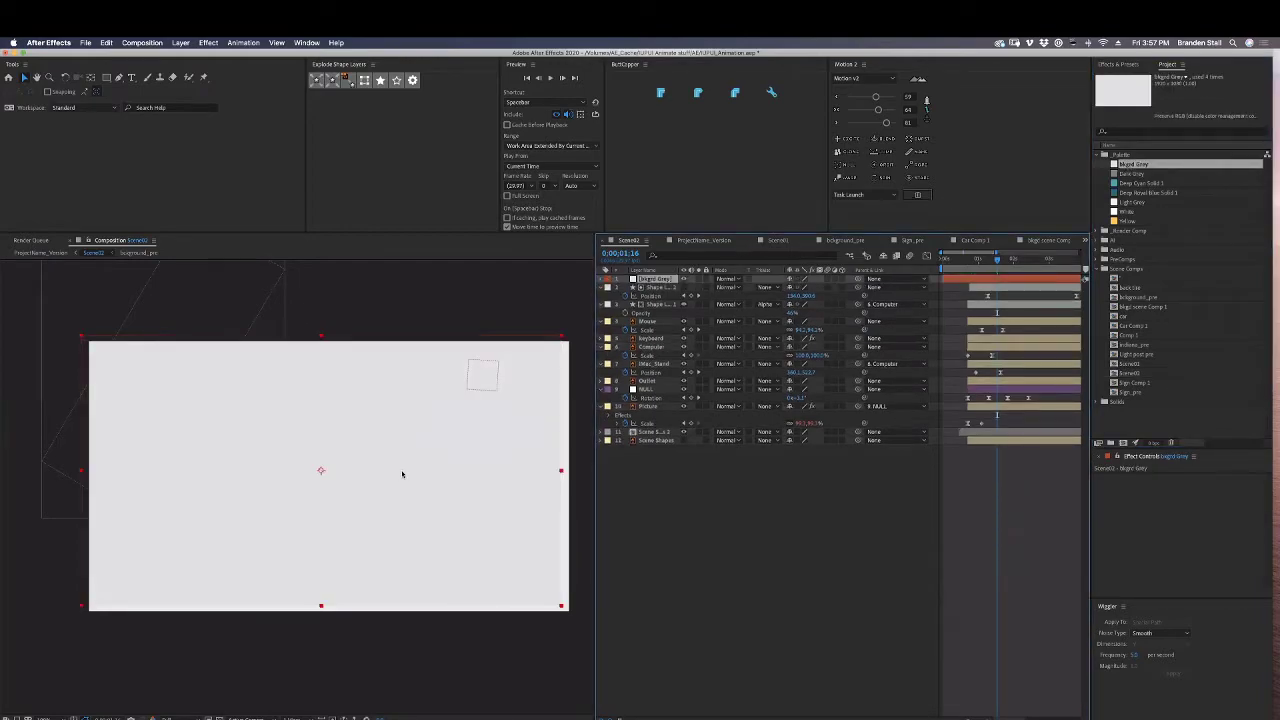
{"action": "key", "text": "super+shift+y"}
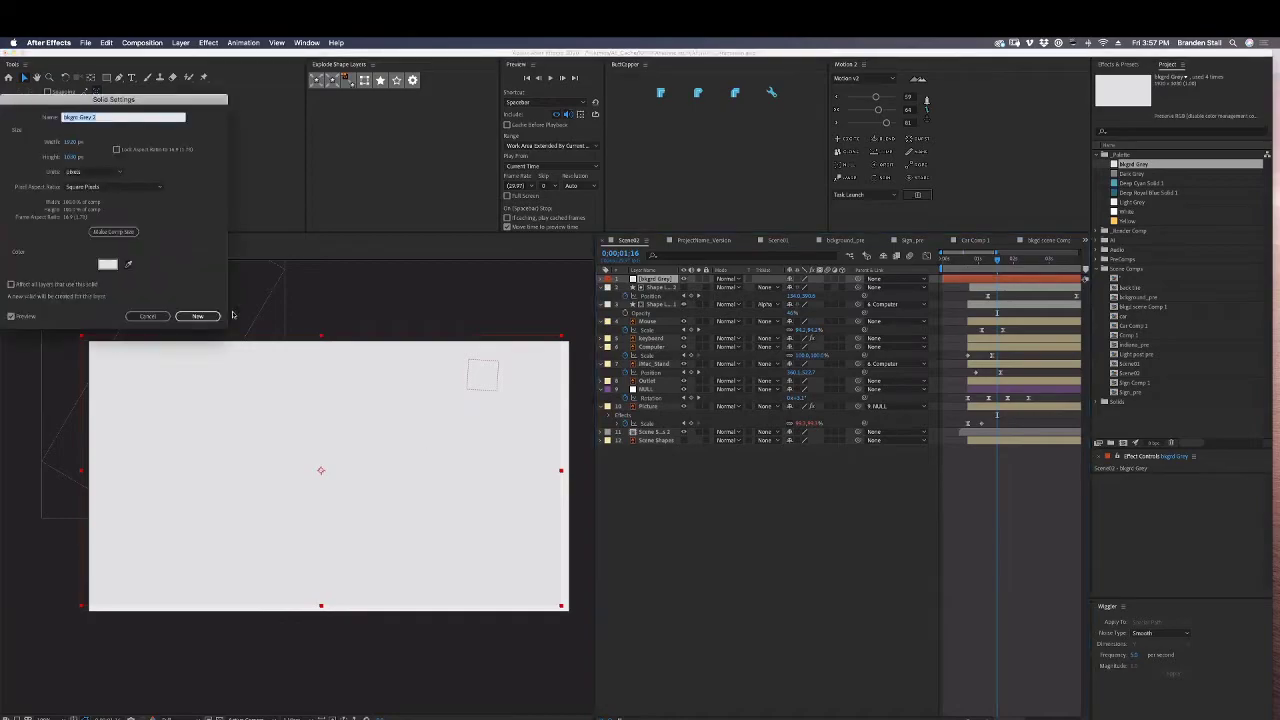
{"action": "left_click", "coordinate": [107, 265]}
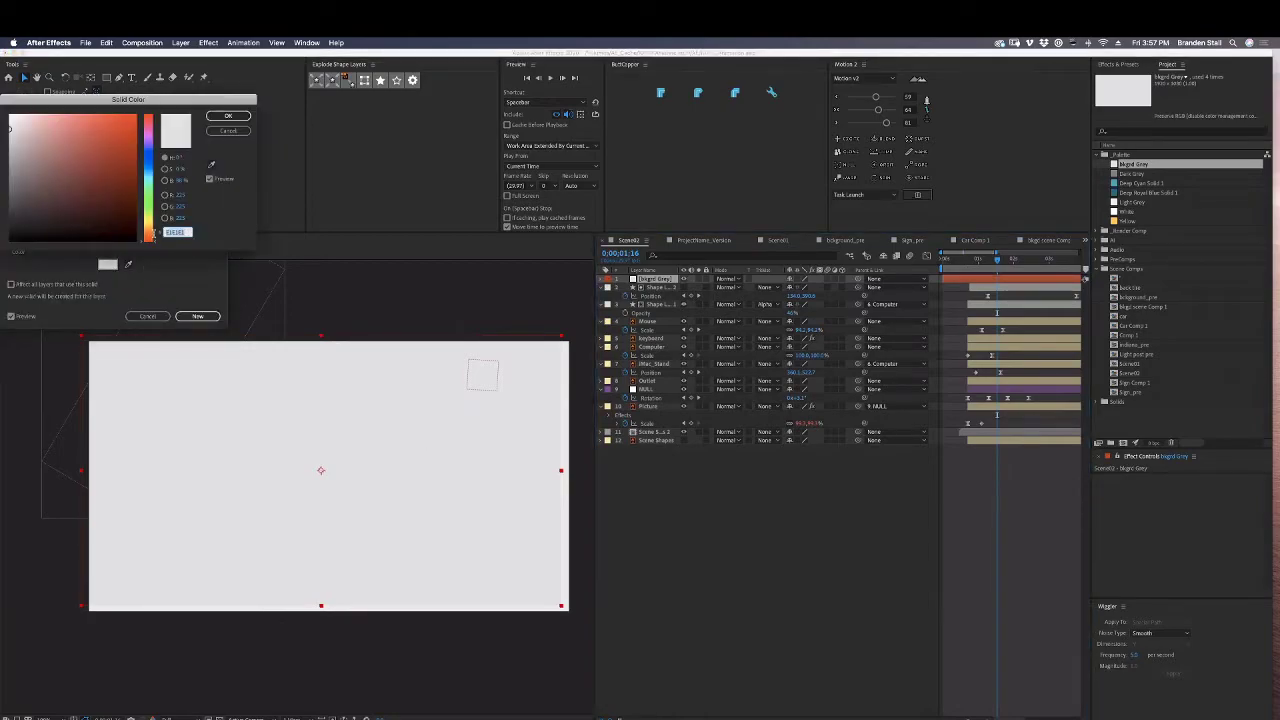
{"action": "left_click", "coordinate": [230, 117]}
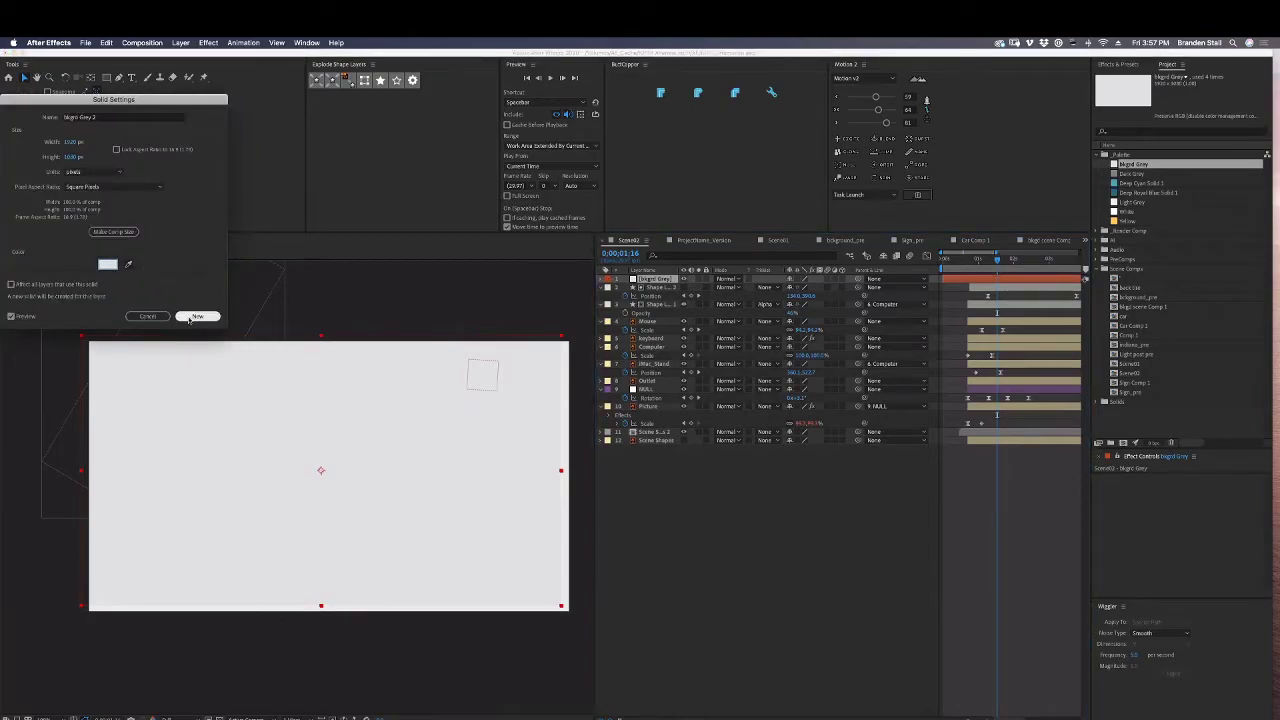
{"action": "left_click", "coordinate": [197, 316]}
{"action": "key", "text": "Delete"}
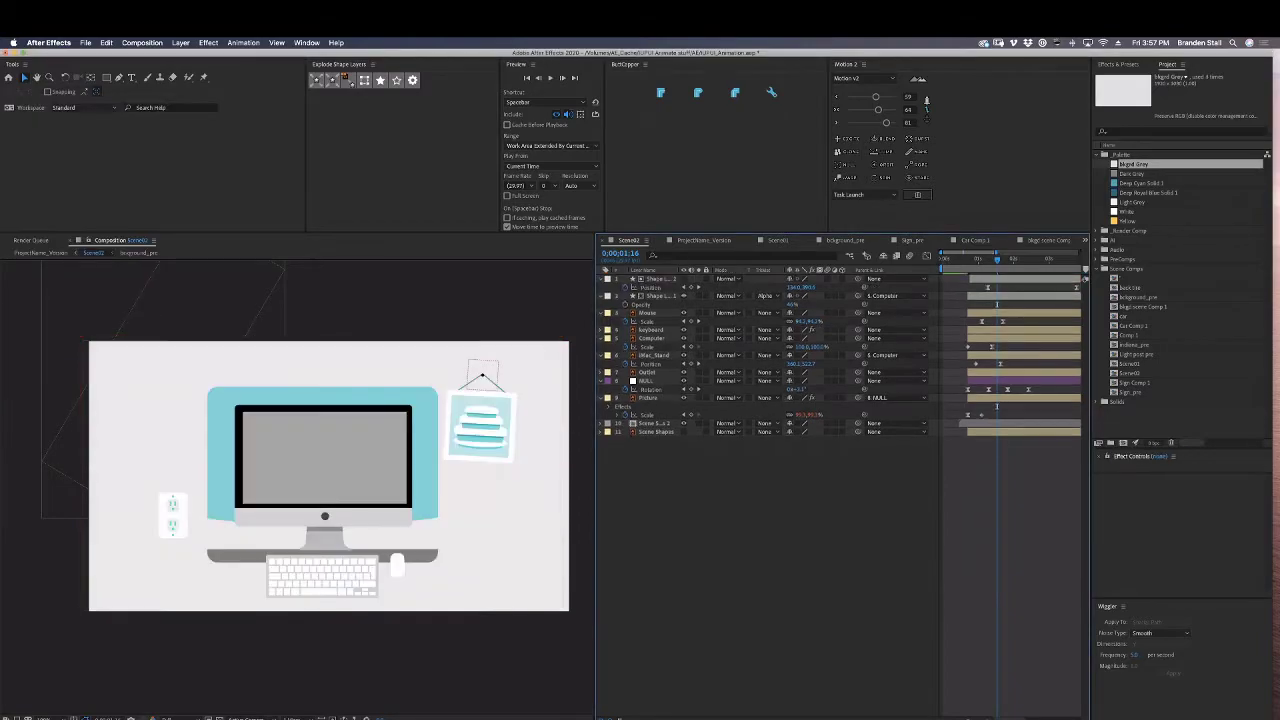
Switch to Illustrator, set the fill of the monitor's screen in Scene02.ai to hex E1E1E1, and save the file.
{"action": "left_click", "coordinate": [400, 718]}
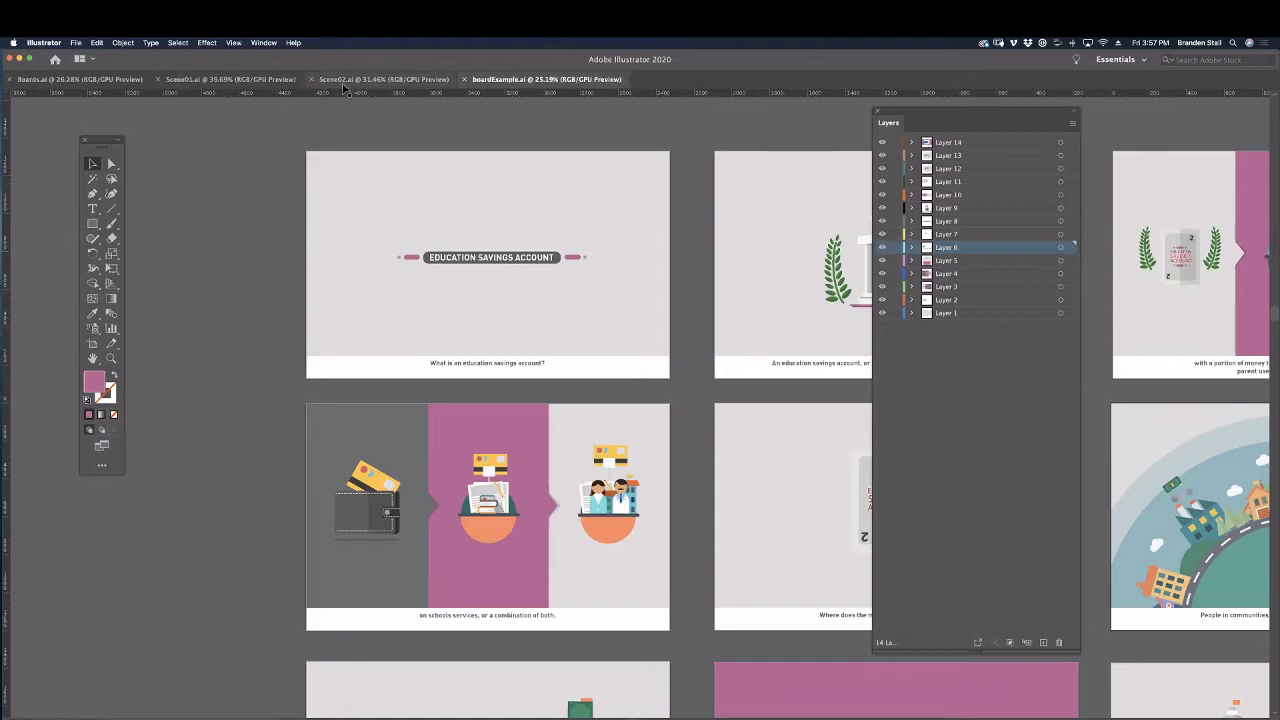
{"action": "left_click", "coordinate": [340, 80]}
{"action": "left_click", "coordinate": [627, 387]}
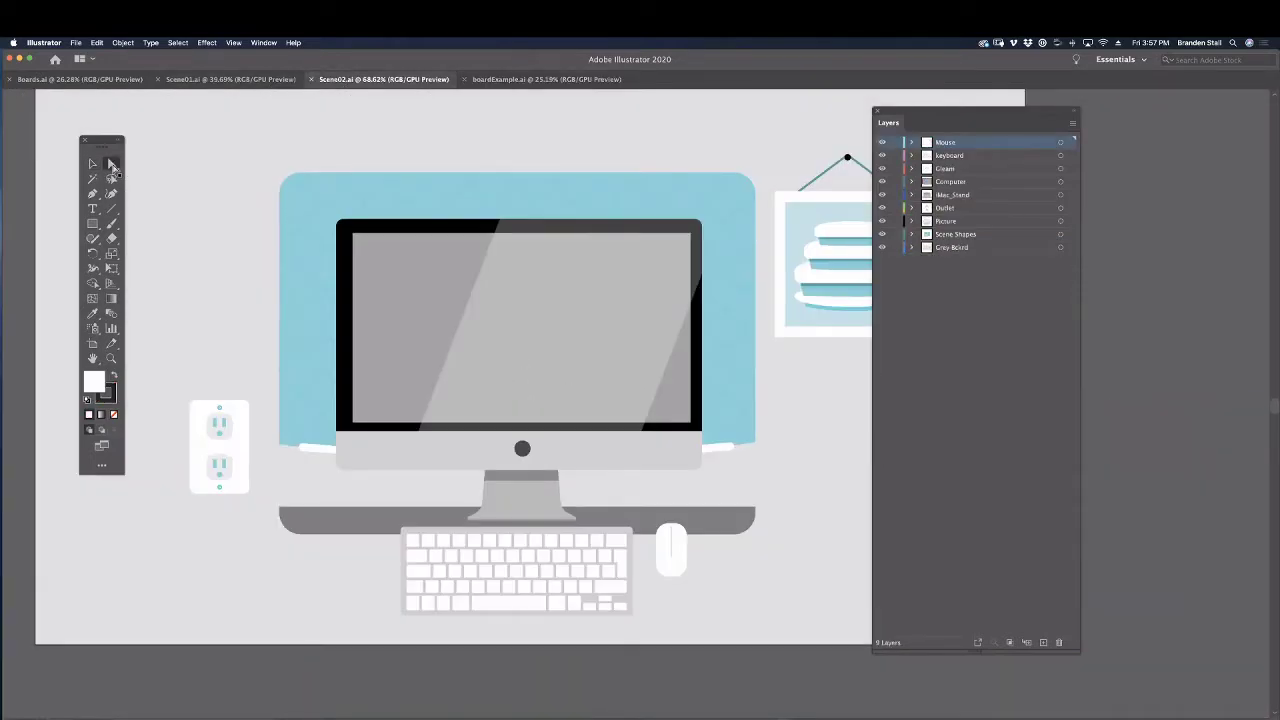
{"action": "left_click", "coordinate": [372, 291]}
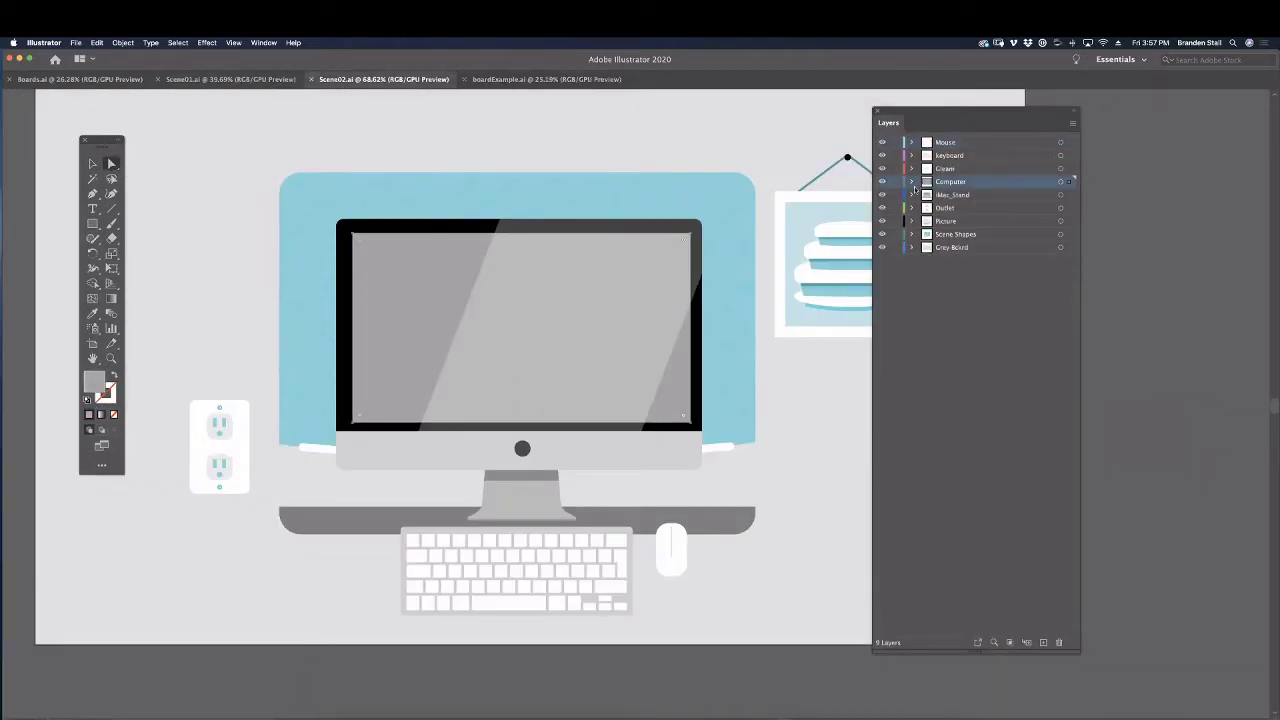
{"action": "double_click", "coordinate": [99, 388]}
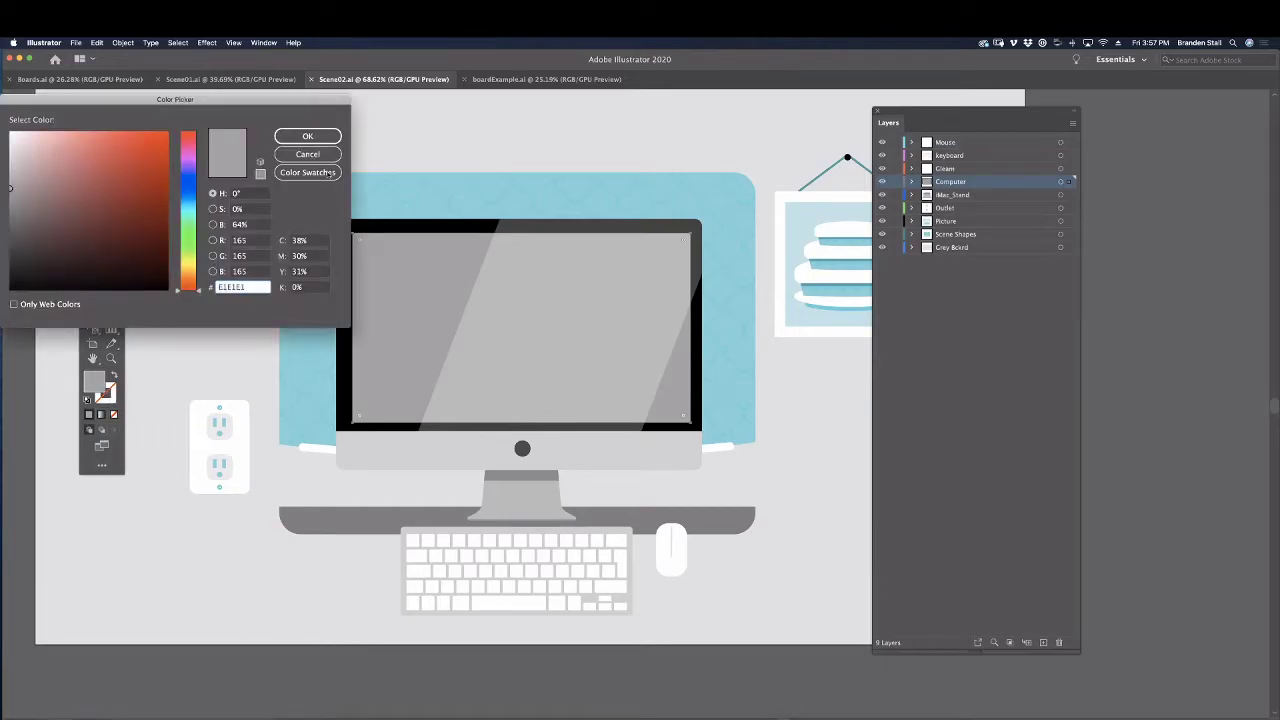
{"action": "type", "text": "E1E1E1"}
{"action": "left_click", "coordinate": [307, 136]}
{"action": "key", "text": "super+s"}
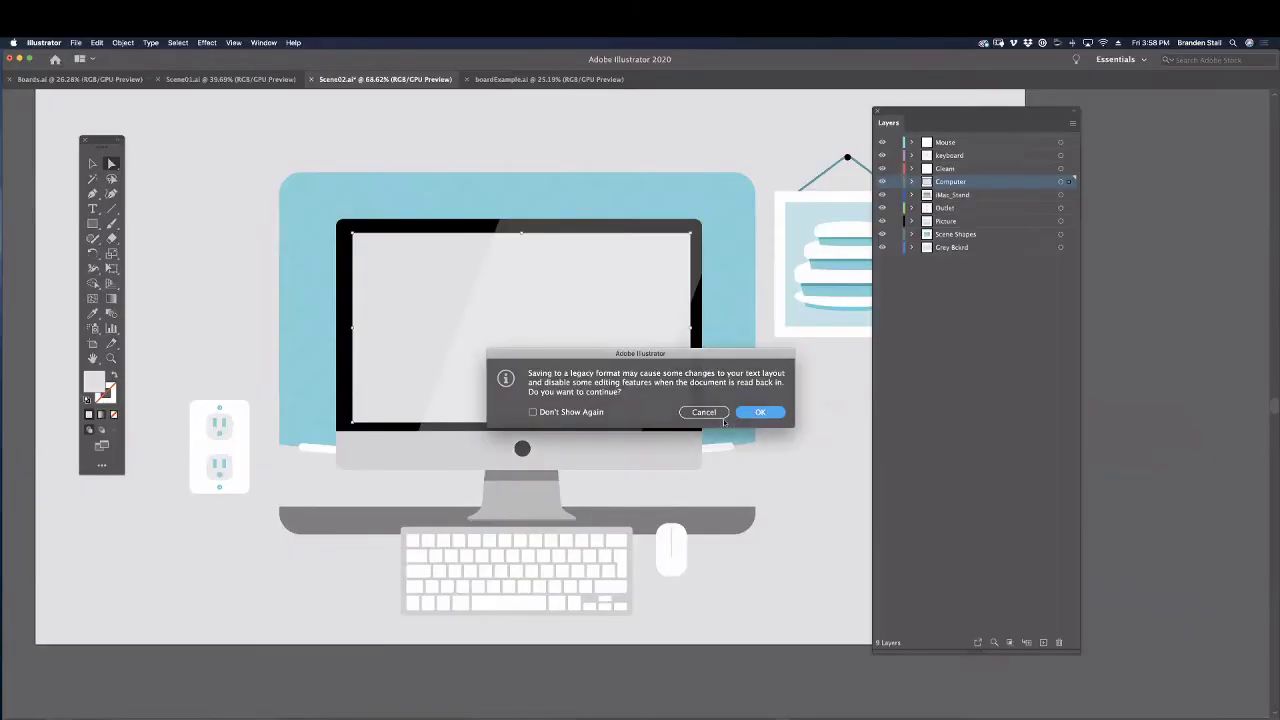
{"action": "left_click", "coordinate": [760, 412]}
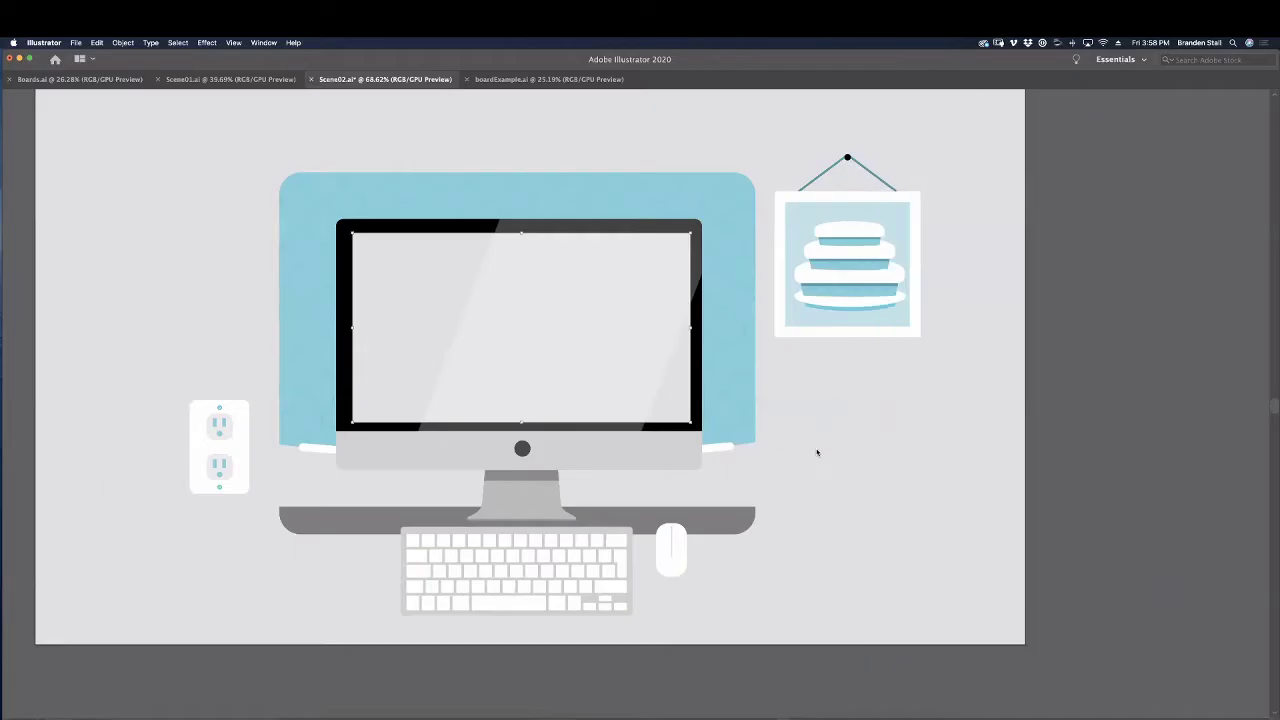
Check the recoloured monitor in After Effects by scrubbing Scene02 to 2;09, and inspect the artwork again in Scene02.ai.
{"action": "key", "text": "super+Tab"}
{"action": "mouse_move", "coordinate": [997, 260]}
{"action": "left_mouse_down"}
{"action": "mouse_move", "coordinate": [942, 264]}
{"action": "mouse_move", "coordinate": [1015, 268]}
{"action": "left_mouse_up"}
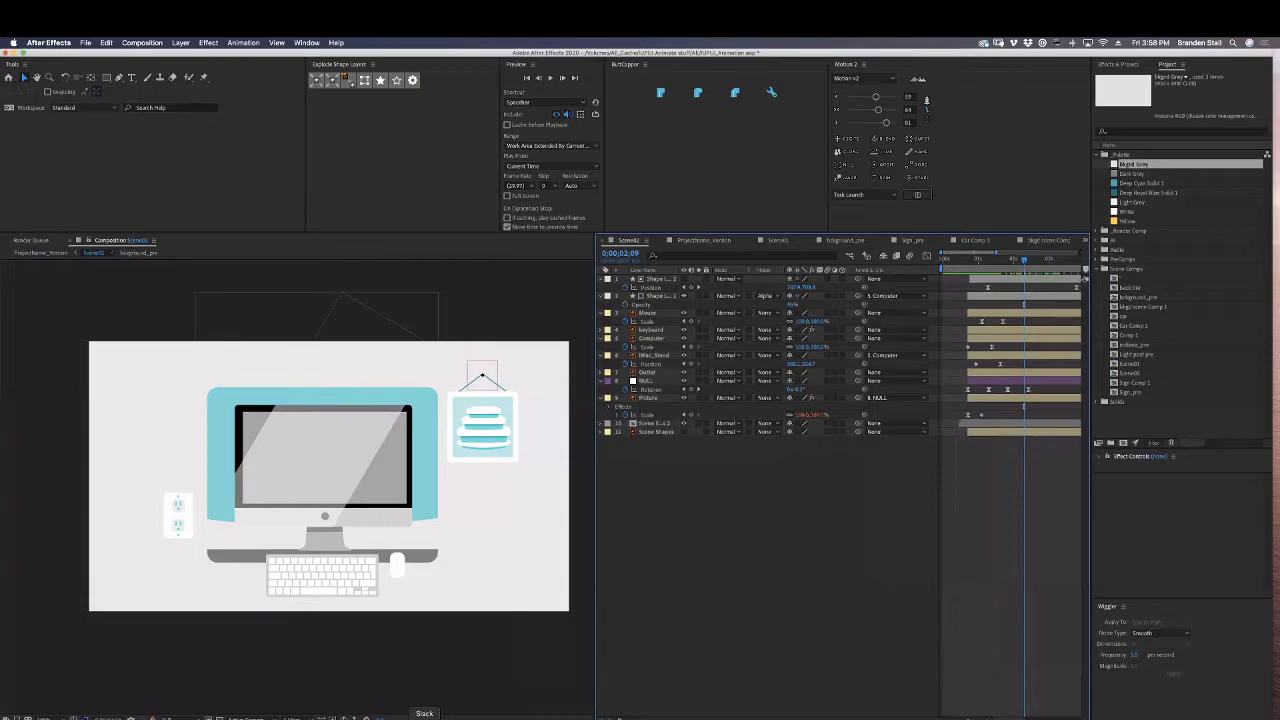
{"action": "left_click", "coordinate": [430, 717]}
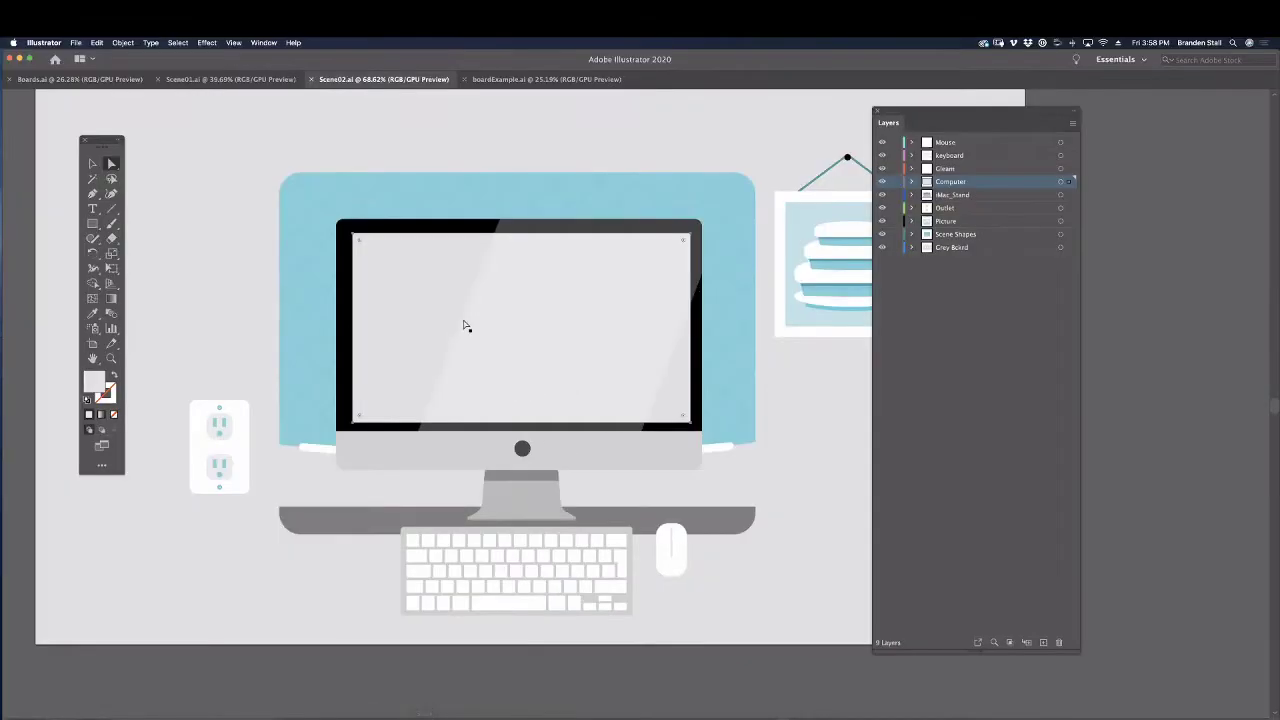
{"action": "left_click", "coordinate": [775, 624]}
{"action": "left_click", "coordinate": [527, 334], "text": "alt+super"}
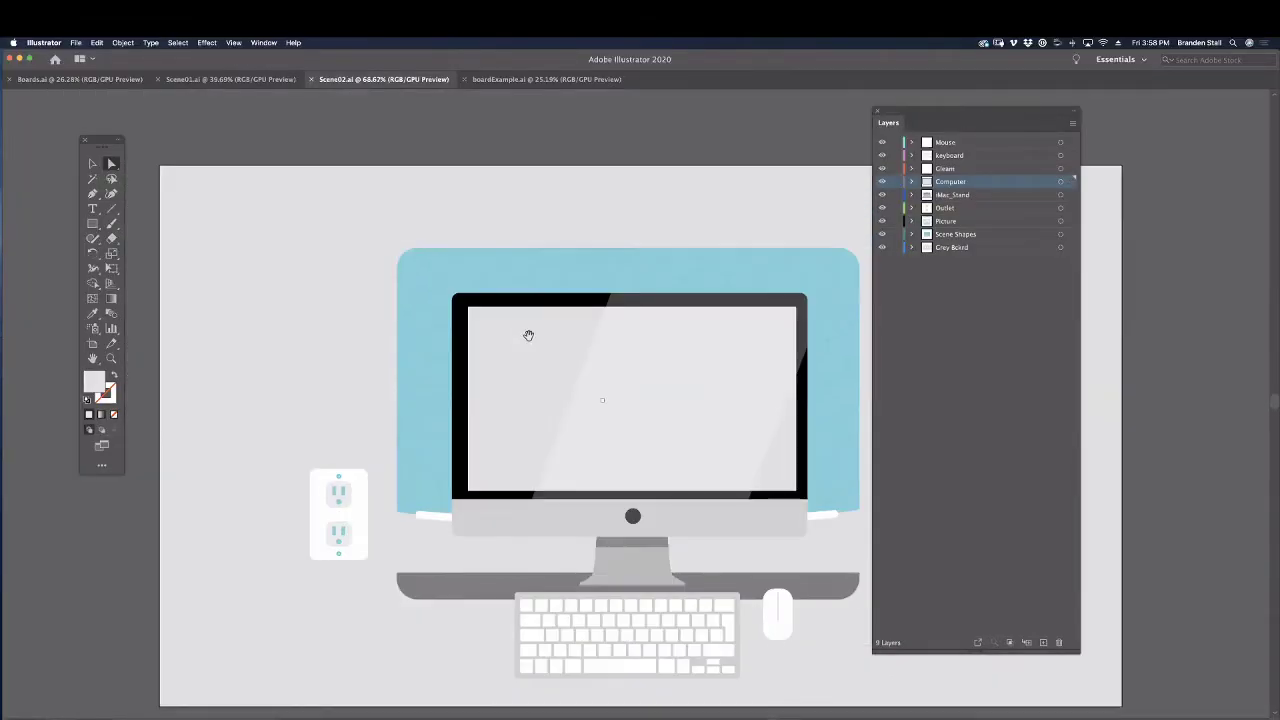
{"action": "left_click_drag", "start_coordinate": [528, 334], "coordinate": [460, 320]}
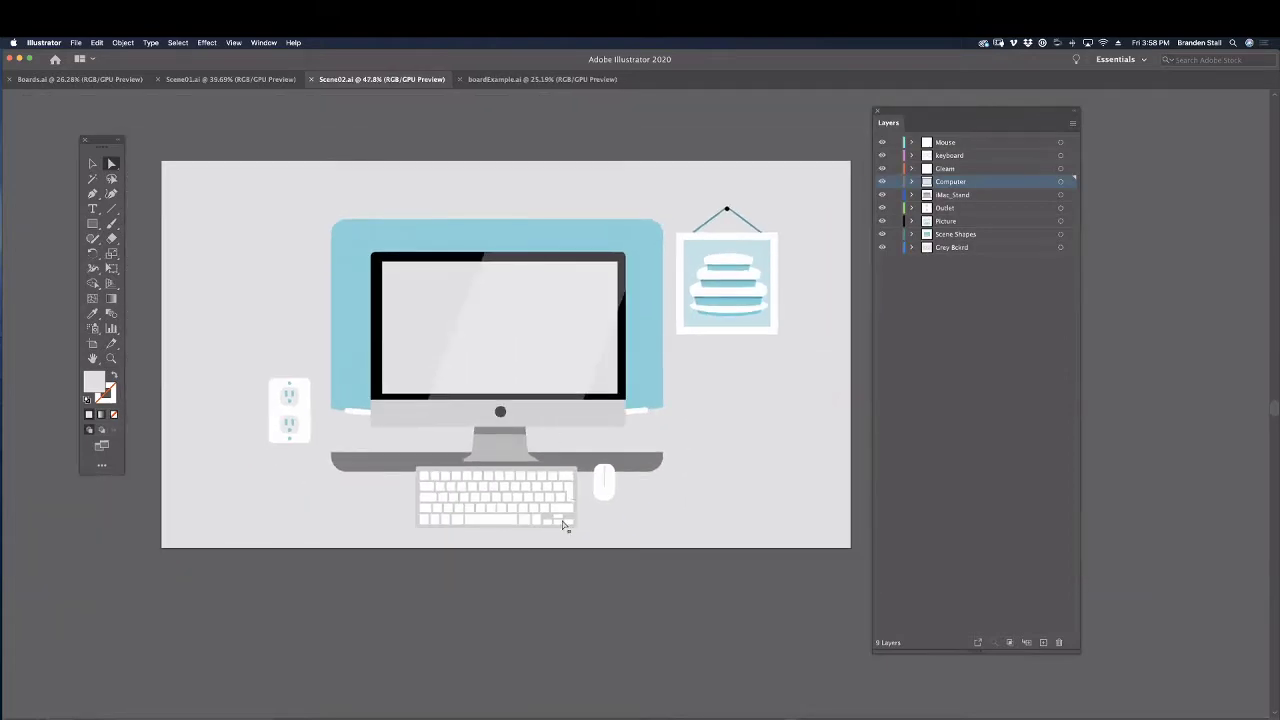
Hide and reshow the Computer layer in Scene02.ai and save the file again.
{"action": "left_click", "coordinate": [943, 368]}
{"action": "left_click", "coordinate": [881, 183]}
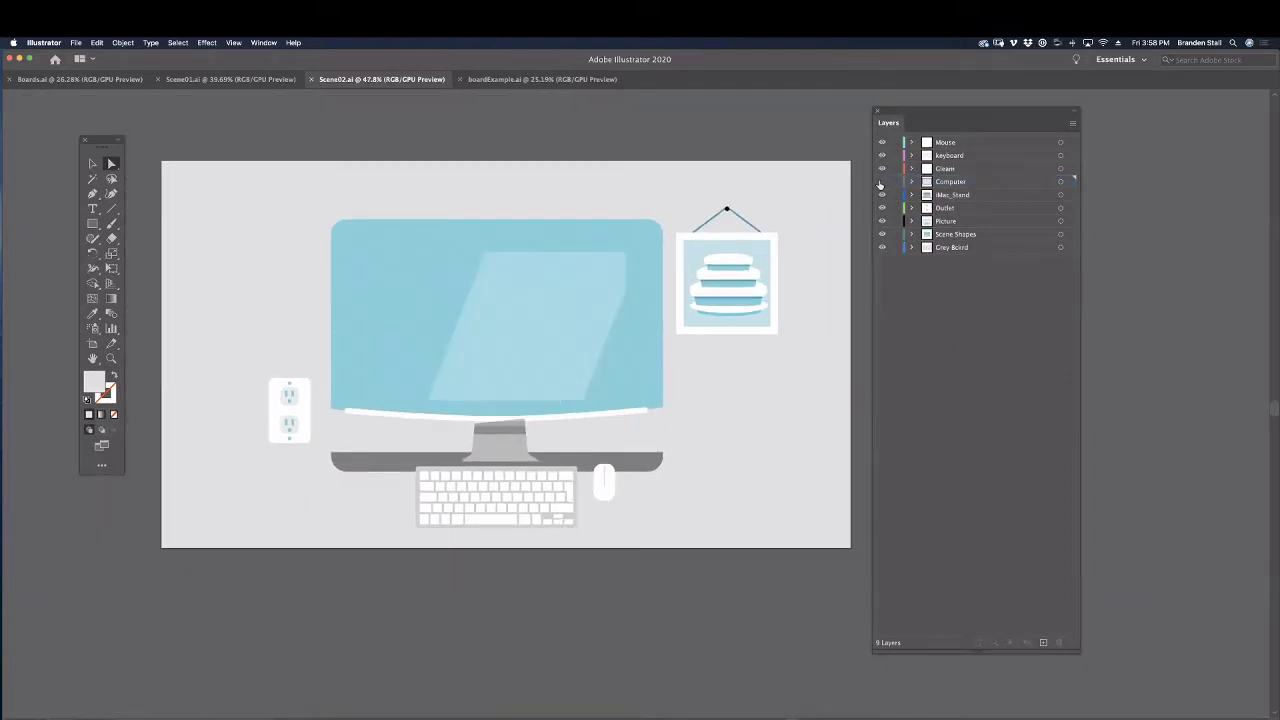
{"action": "left_click", "coordinate": [881, 183]}
{"action": "key", "text": "super+s"}
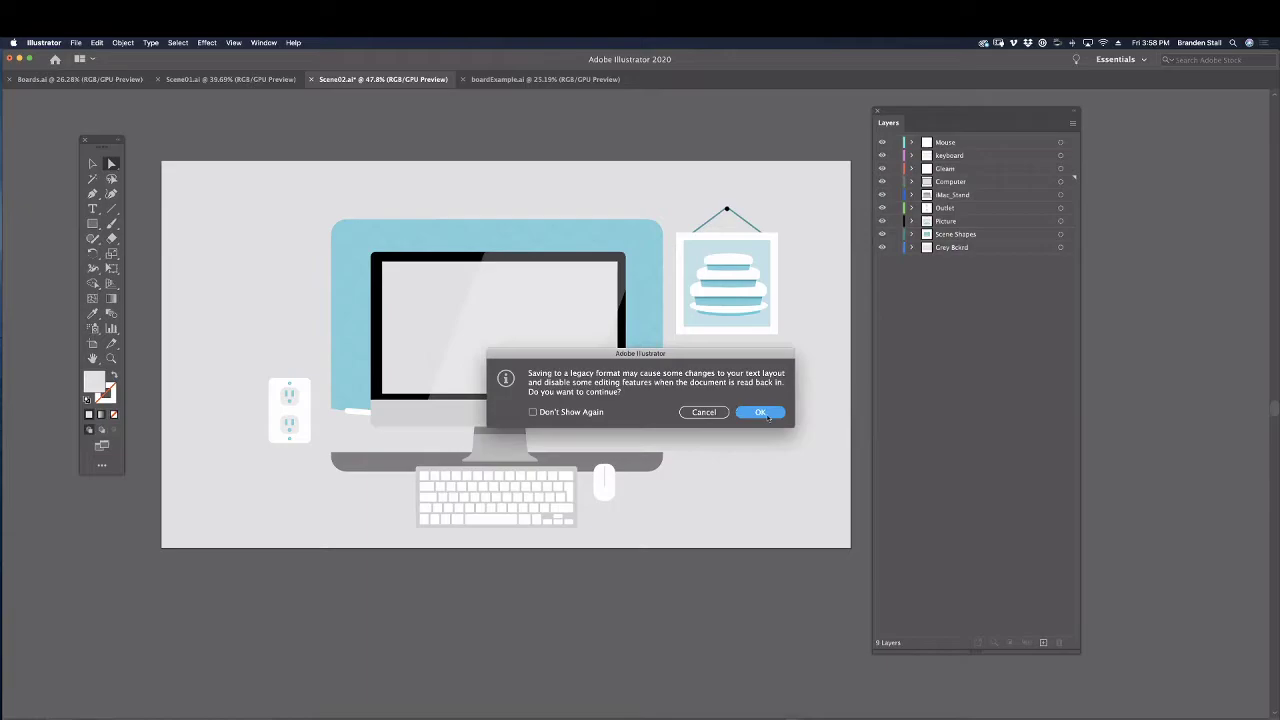
{"action": "left_click", "coordinate": [762, 412]}
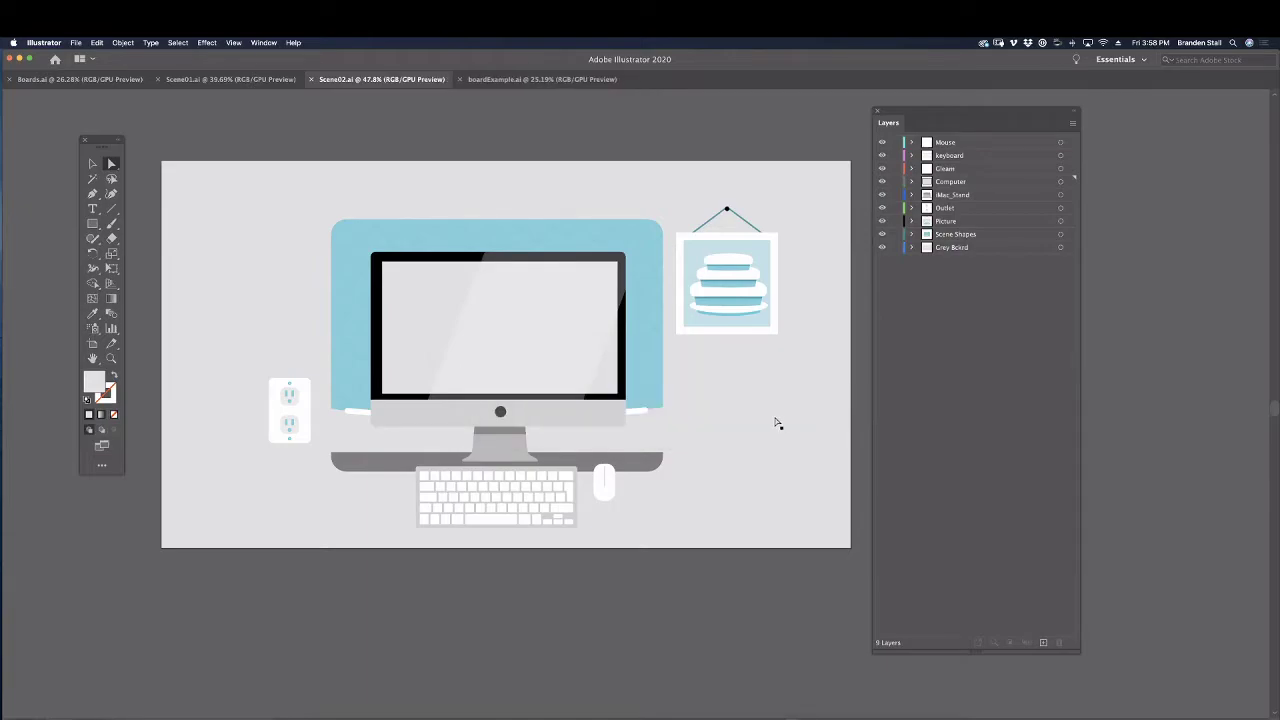
Return to After Effects and scrub Scene02 to examine the refreshed monitor screen.
{"action": "left_click", "coordinate": [376, 716]}
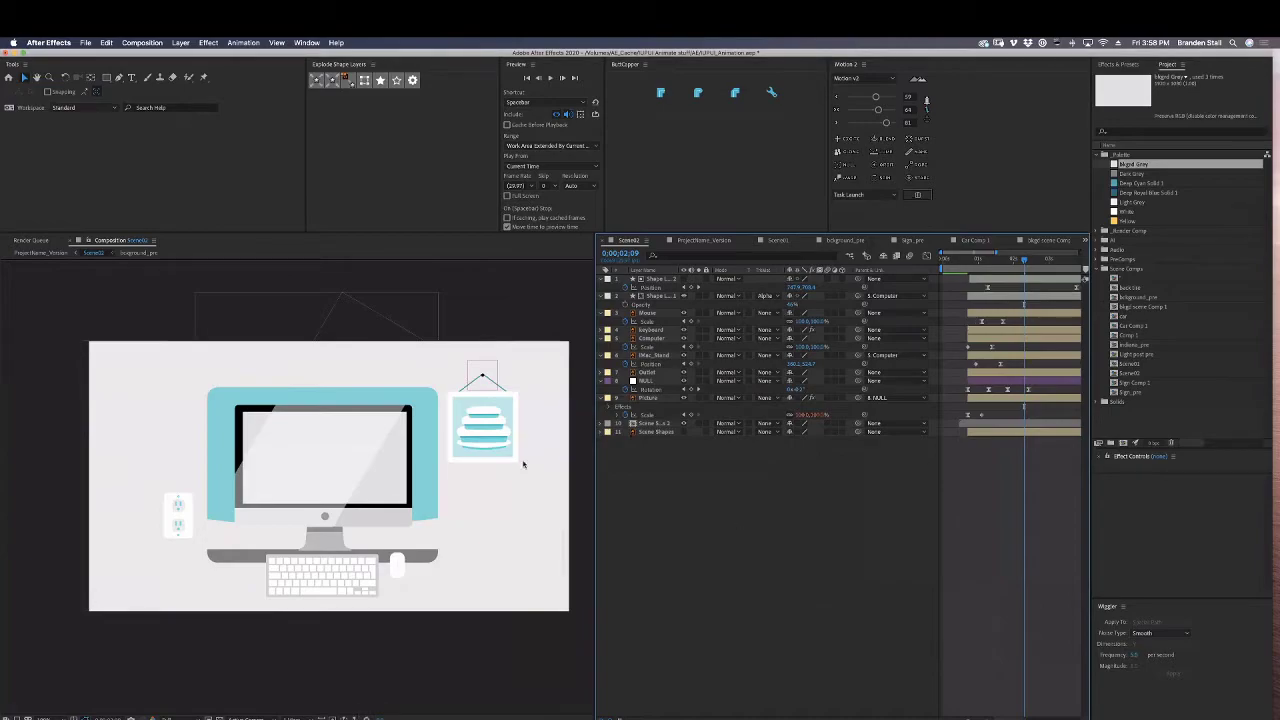
{"action": "scroll", "coordinate": [467, 514], "scroll_direction": "up", "scroll_amount": 1}
{"action": "left_click_drag", "start_coordinate": [467, 514], "coordinate": [447, 504]}
{"action": "scroll", "coordinate": [543, 494], "scroll_direction": "down", "scroll_amount": 1}
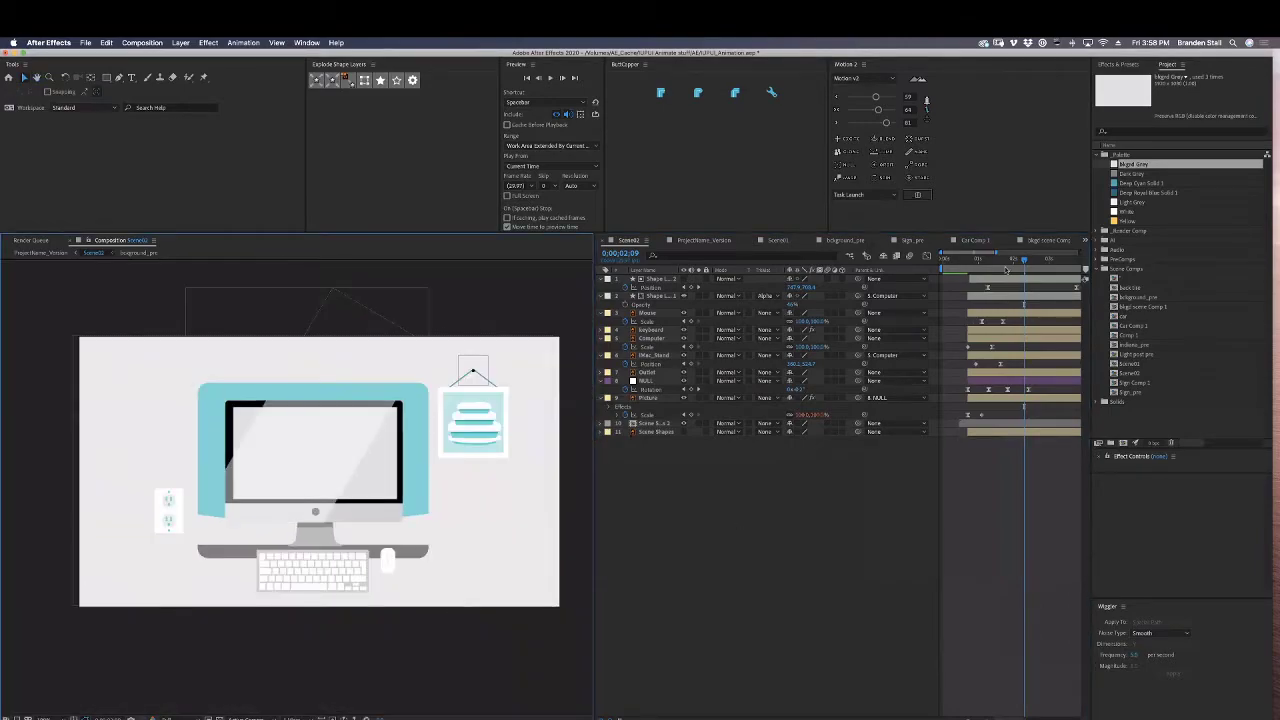
{"action": "mouse_move", "coordinate": [1015, 260]}
{"action": "left_mouse_down"}
{"action": "mouse_move", "coordinate": [946, 261]}
{"action": "mouse_move", "coordinate": [1008, 263]}
{"action": "left_mouse_up"}
In ProjectName_Version, scrub the transition to 4;00 and delete the short Bkgrd Grey layer parented to Scene01.
{"action": "left_click", "coordinate": [700, 241]}
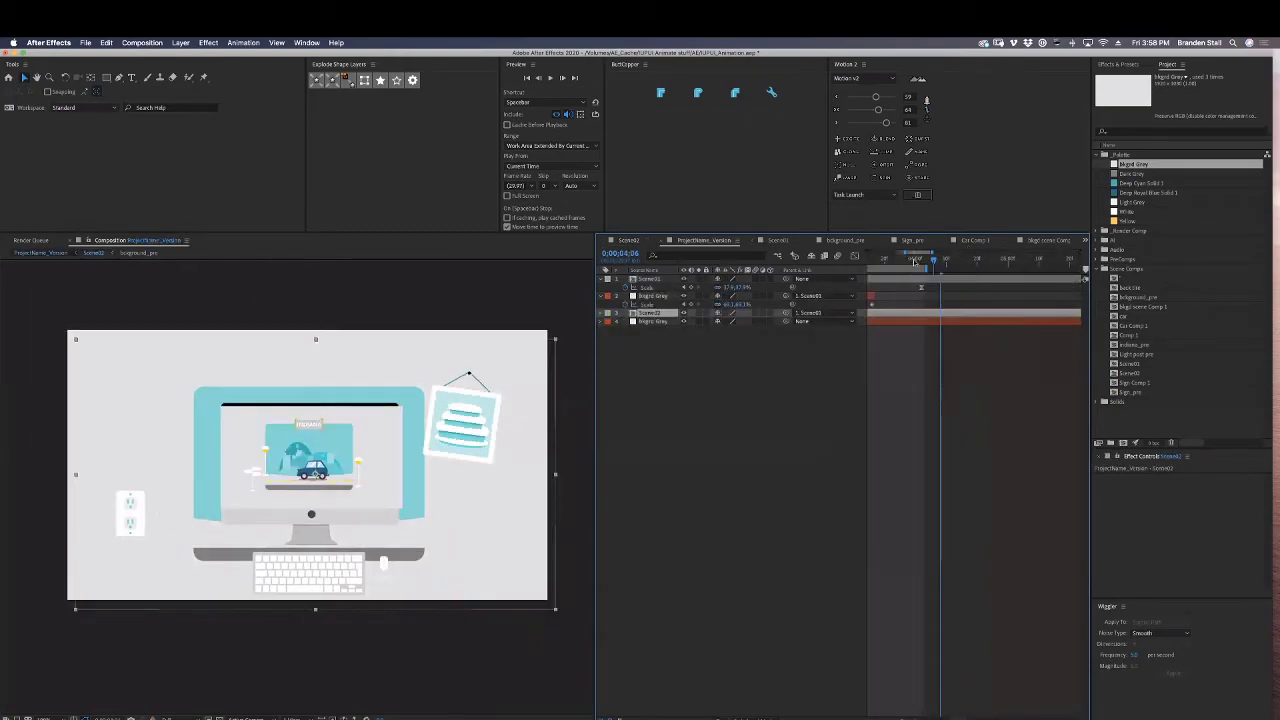
{"action": "left_click_drag", "start_coordinate": [862, 263], "coordinate": [1012, 272]}
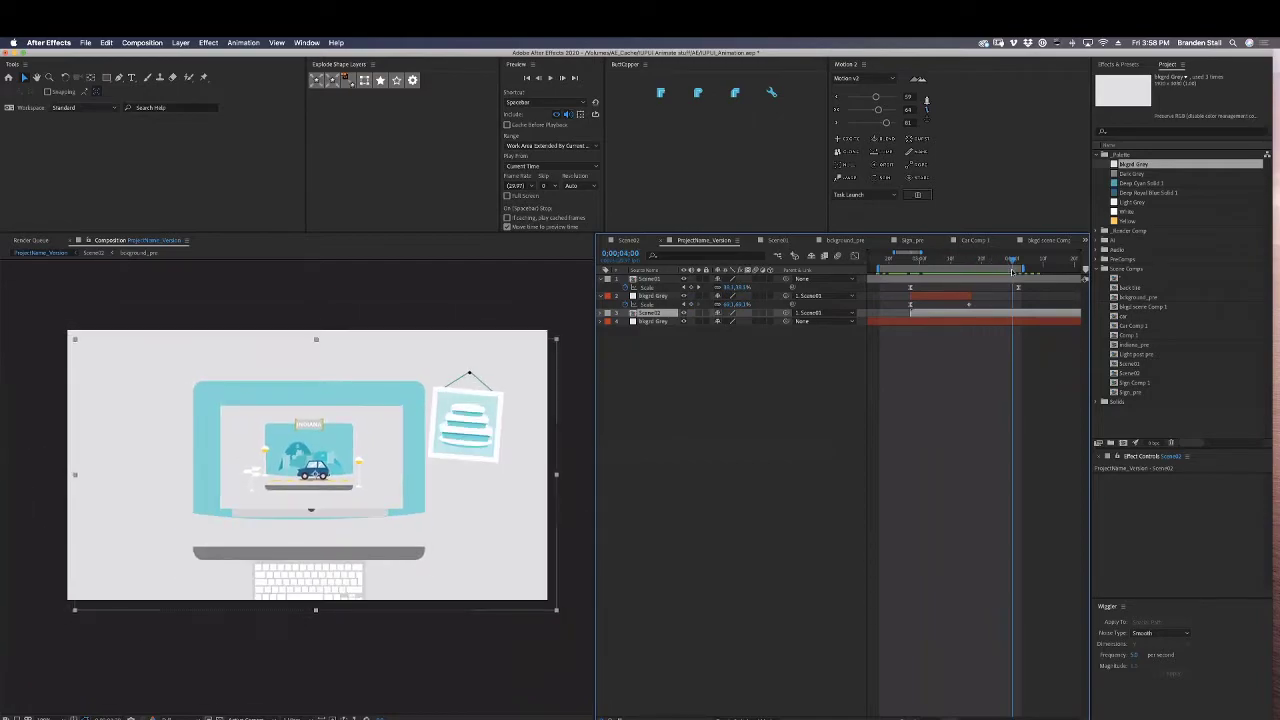
{"action": "left_click", "coordinate": [950, 298]}
{"action": "key", "text": "Delete"}
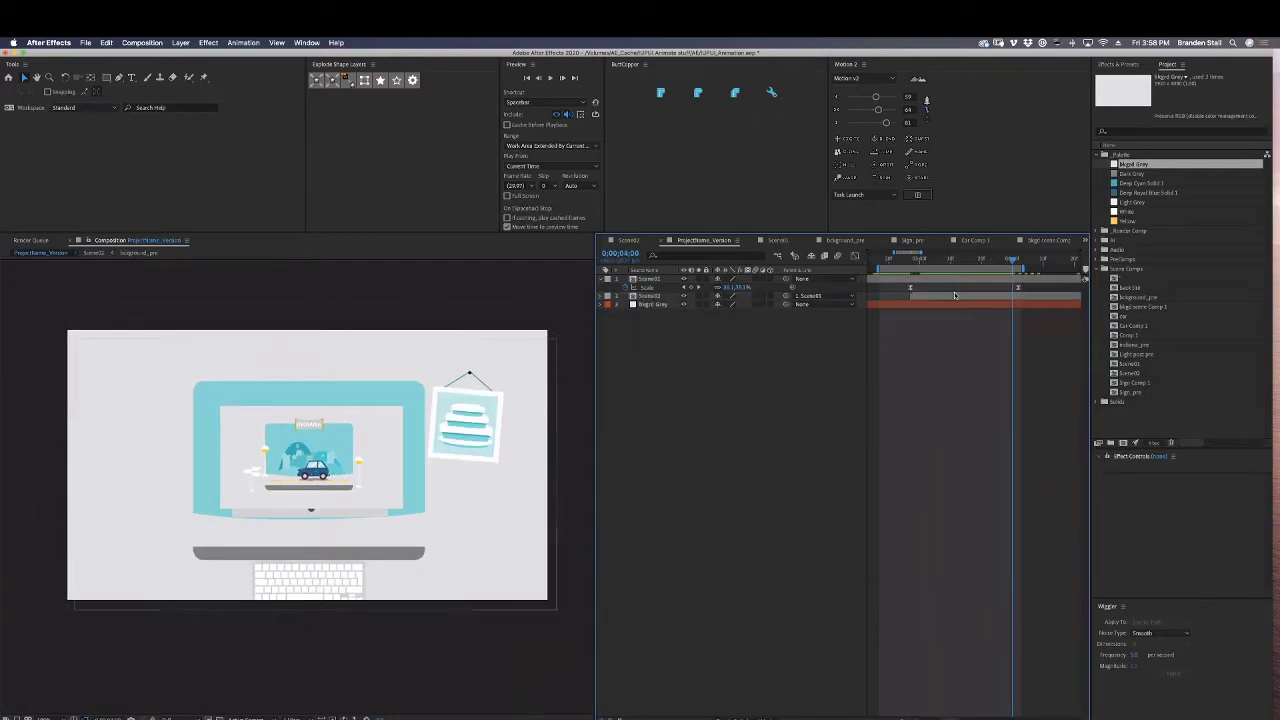
Look into Scene01, preview Scene02, and scrub ProjectName_Version to 4;10 to examine how Scene01 sits on the monitor.
{"action": "double_click", "coordinate": [955, 280]}
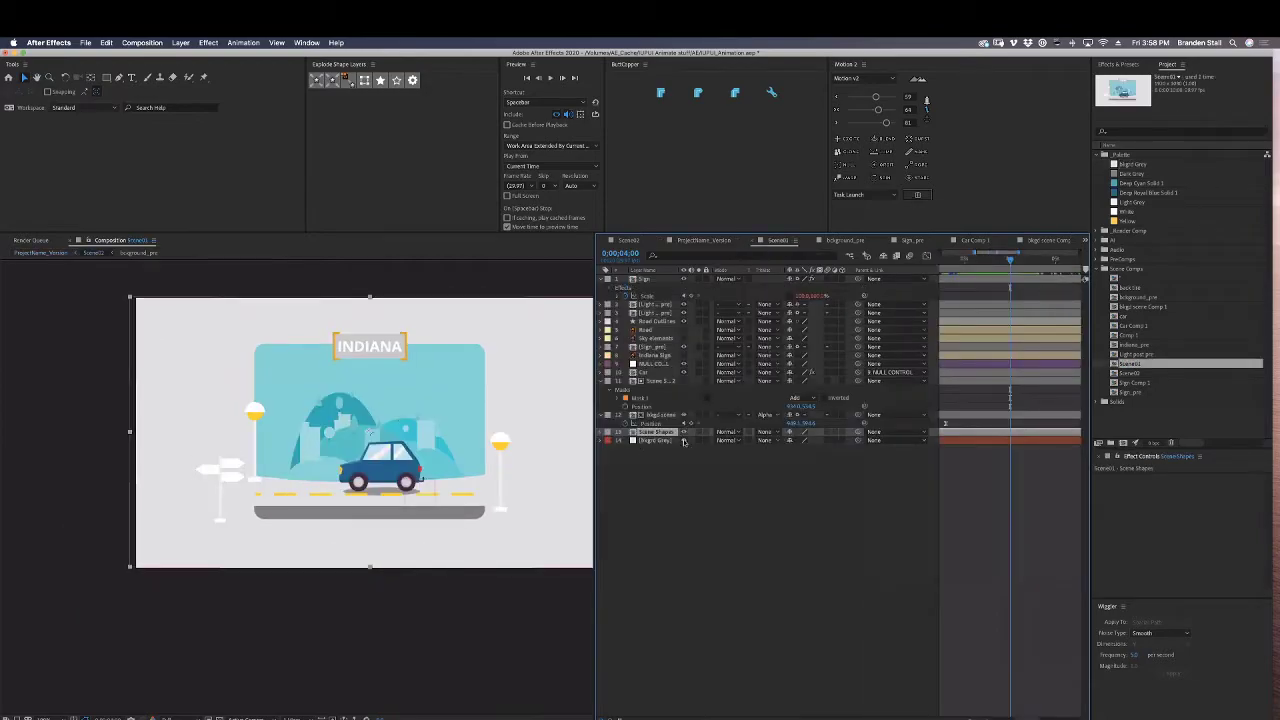
{"action": "left_click", "coordinate": [628, 240]}
{"action": "key", "text": "space"}
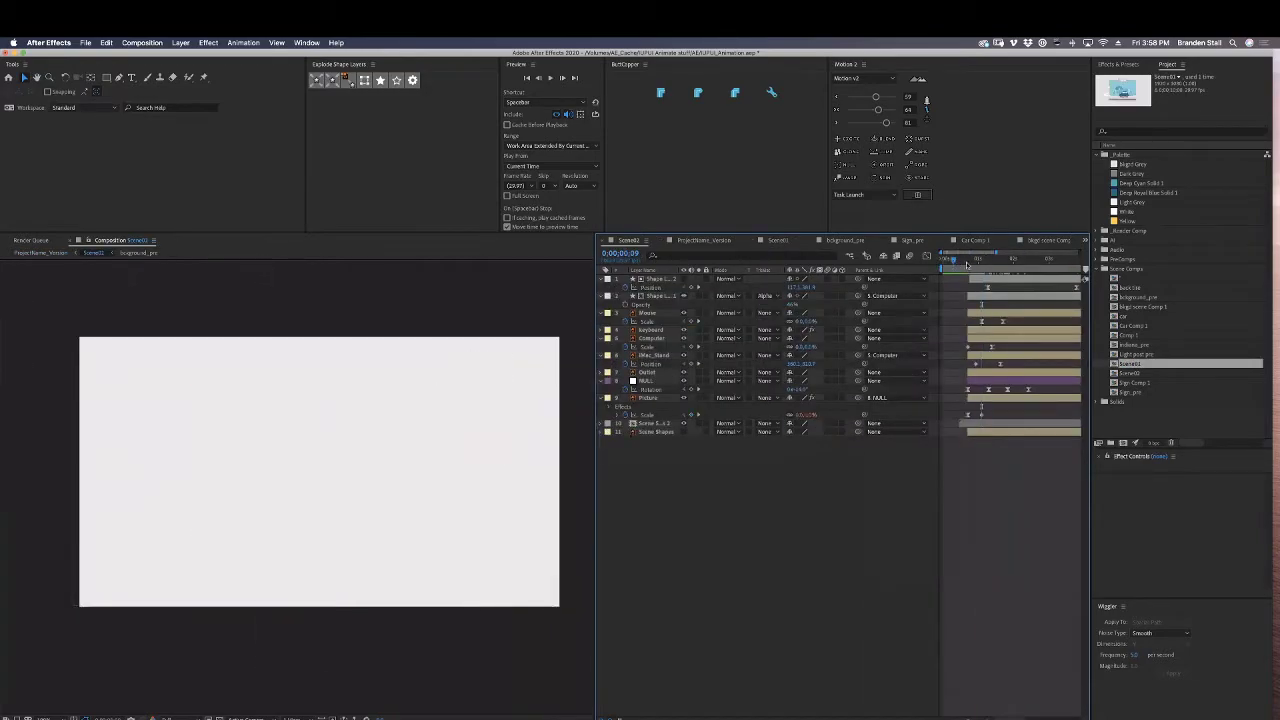
{"action": "left_click", "coordinate": [729, 240]}
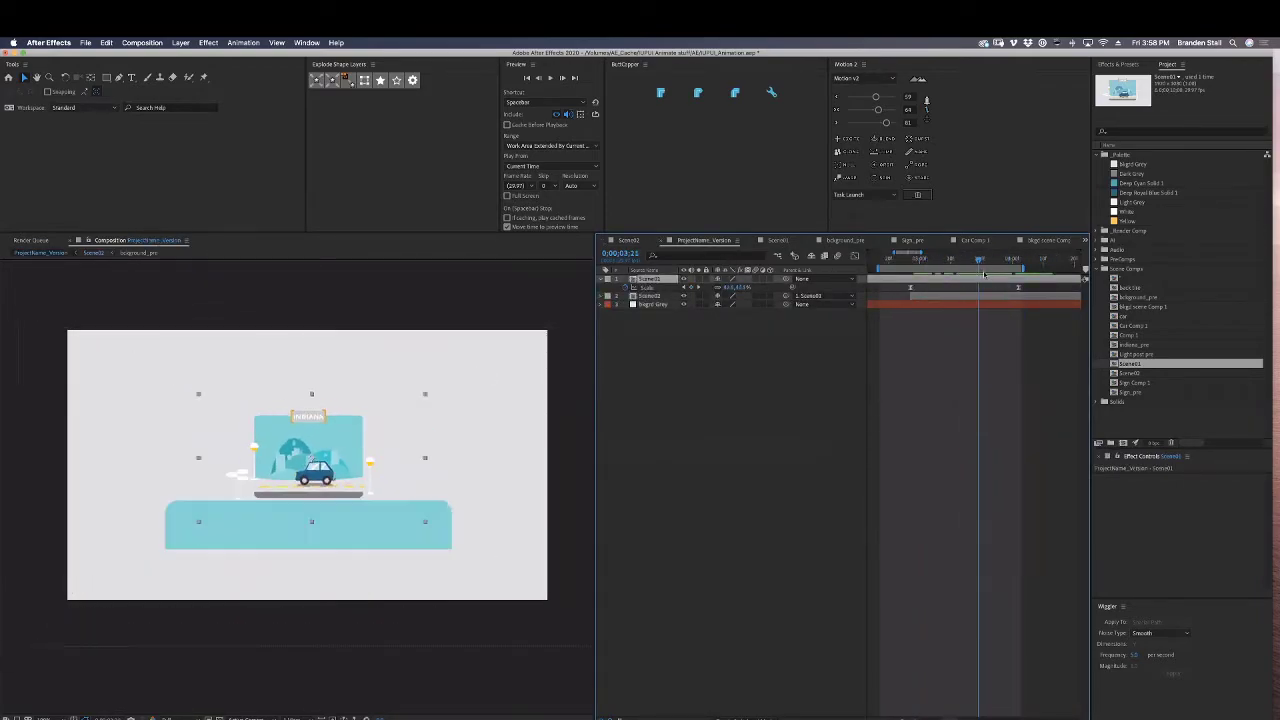
{"action": "key", "text": "comma"}
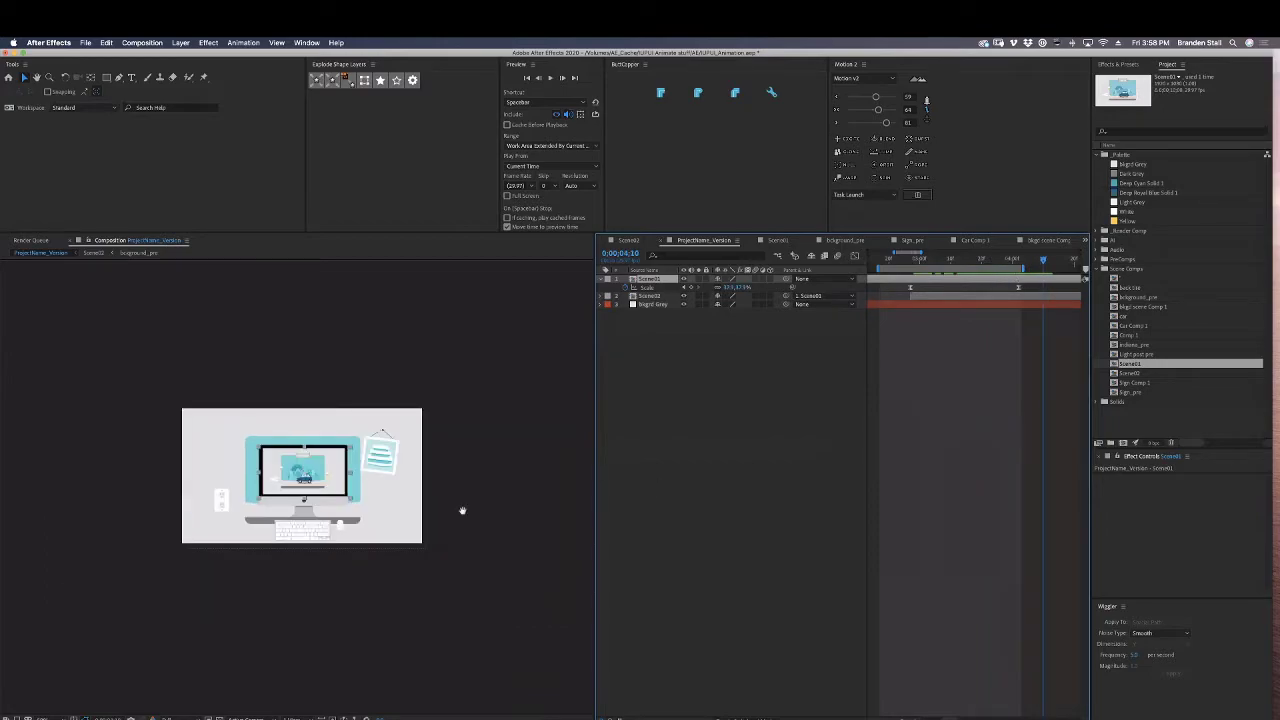
{"action": "left_click_drag", "start_coordinate": [461, 511], "coordinate": [452, 495]}
{"action": "key", "text": "period"}
{"action": "left_click_drag", "start_coordinate": [557, 484], "coordinate": [538, 482]}
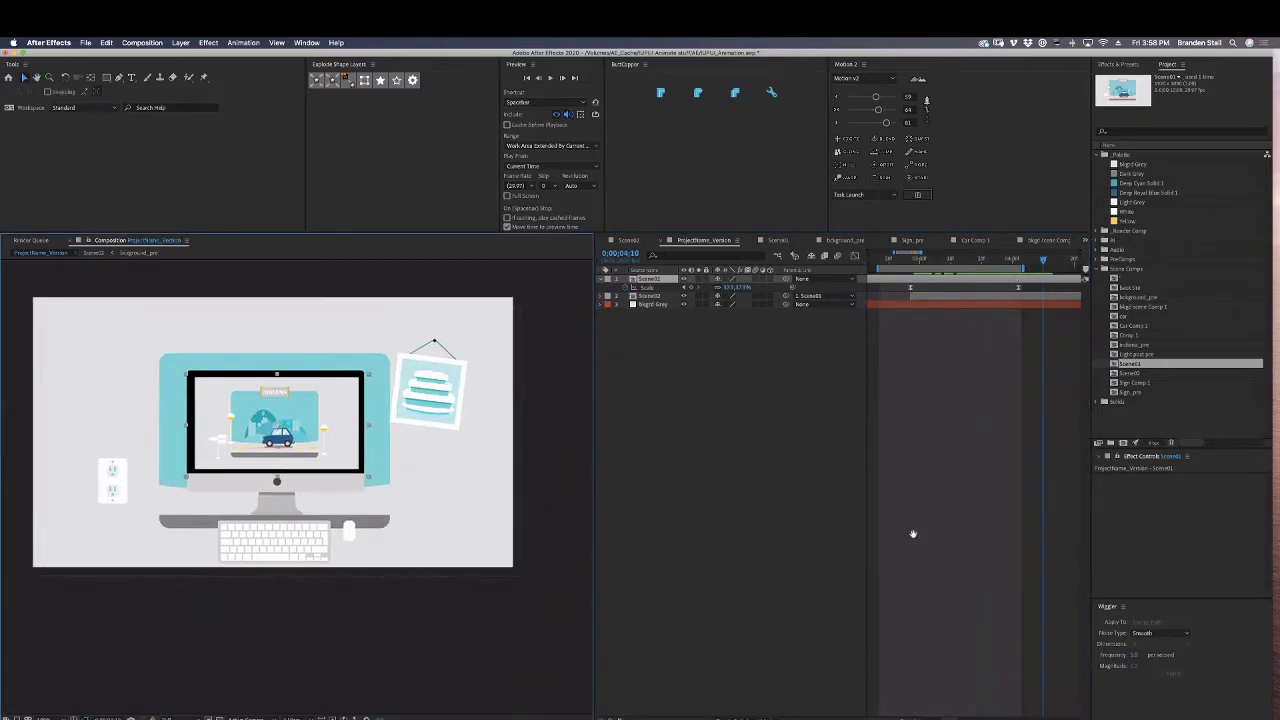
Extend ProjectName_Version's work area to about 8 seconds and preview the gleam crossing the monitor's screen.
{"action": "left_click_drag", "start_coordinate": [914, 534], "coordinate": [862, 530]}
{"action": "left_click_drag", "start_coordinate": [971, 269], "coordinate": [1064, 270]}
{"action": "key", "text": "space"}
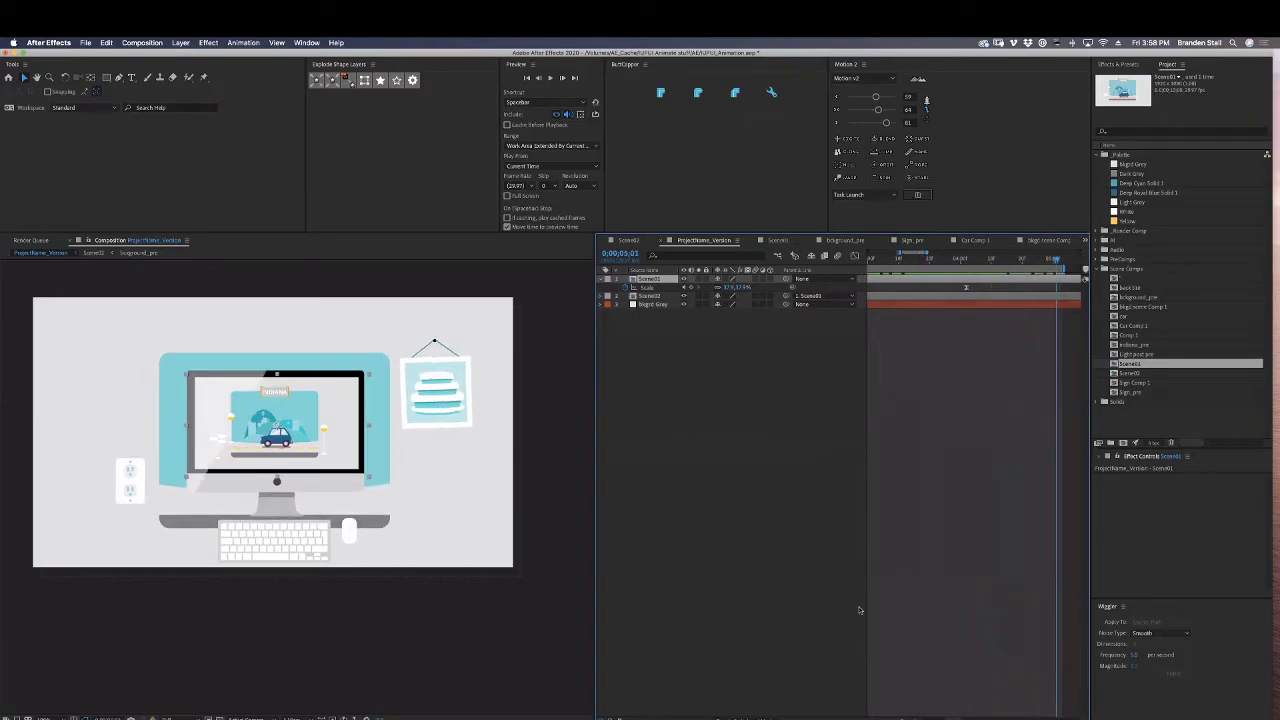
{"action": "left_click_drag", "start_coordinate": [899, 718], "coordinate": [876, 719]}
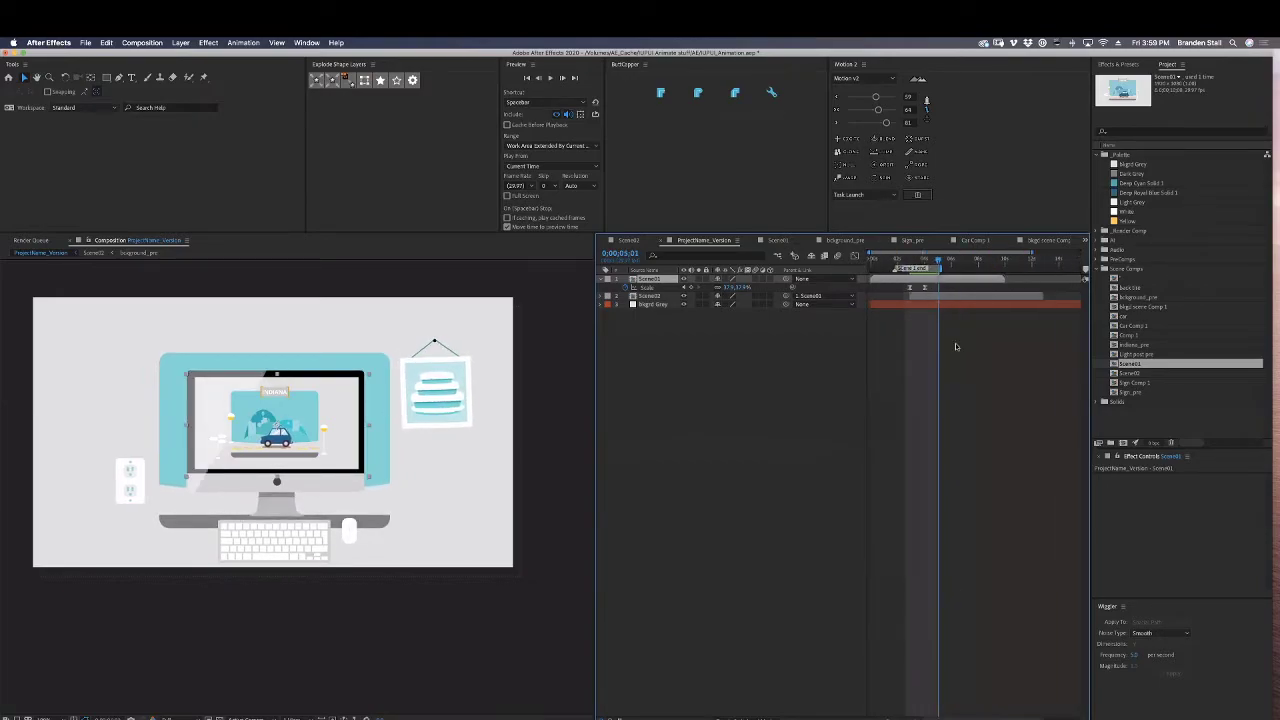
{"action": "mouse_move", "coordinate": [941, 268]}
{"action": "left_mouse_down"}
{"action": "mouse_move", "coordinate": [975, 269]}
{"action": "mouse_move", "coordinate": [897, 266]}
{"action": "mouse_move", "coordinate": [968, 271]}
{"action": "mouse_move", "coordinate": [910, 270]}
{"action": "mouse_move", "coordinate": [940, 272]}
{"action": "left_mouse_up"}
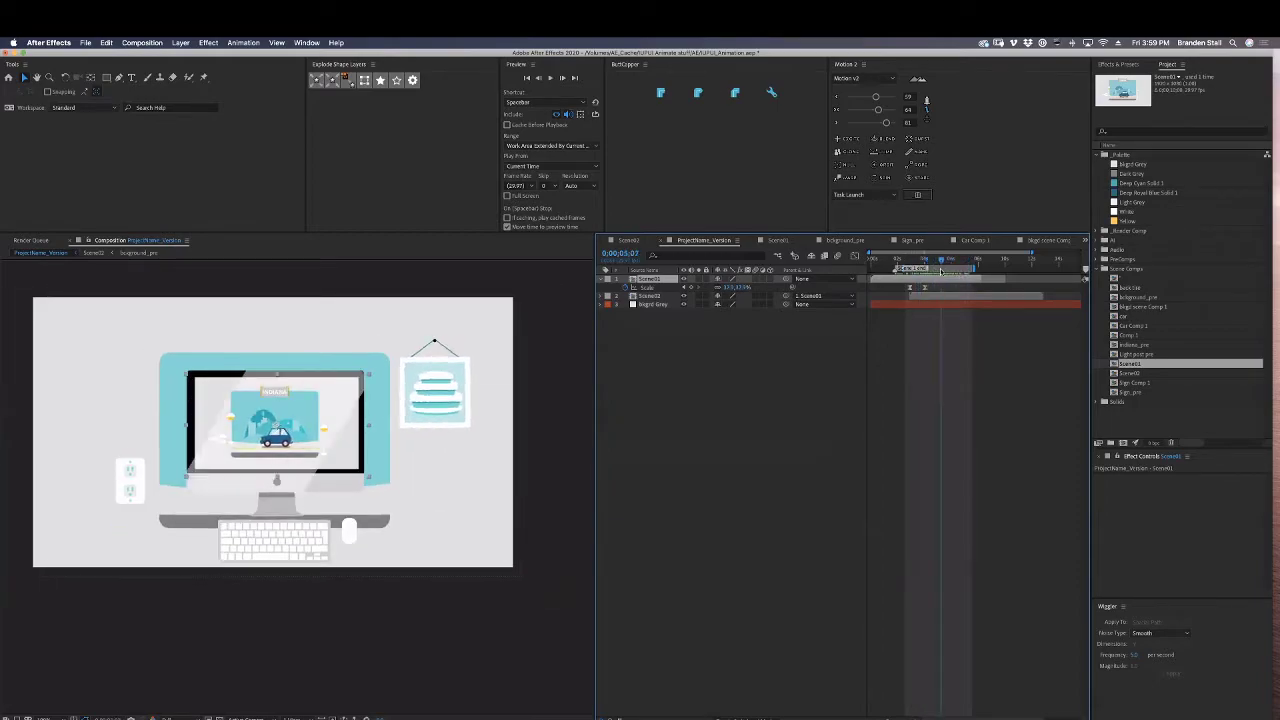
{"action": "scroll", "coordinate": [535, 444], "scroll_direction": "up", "scroll_amount": 2}
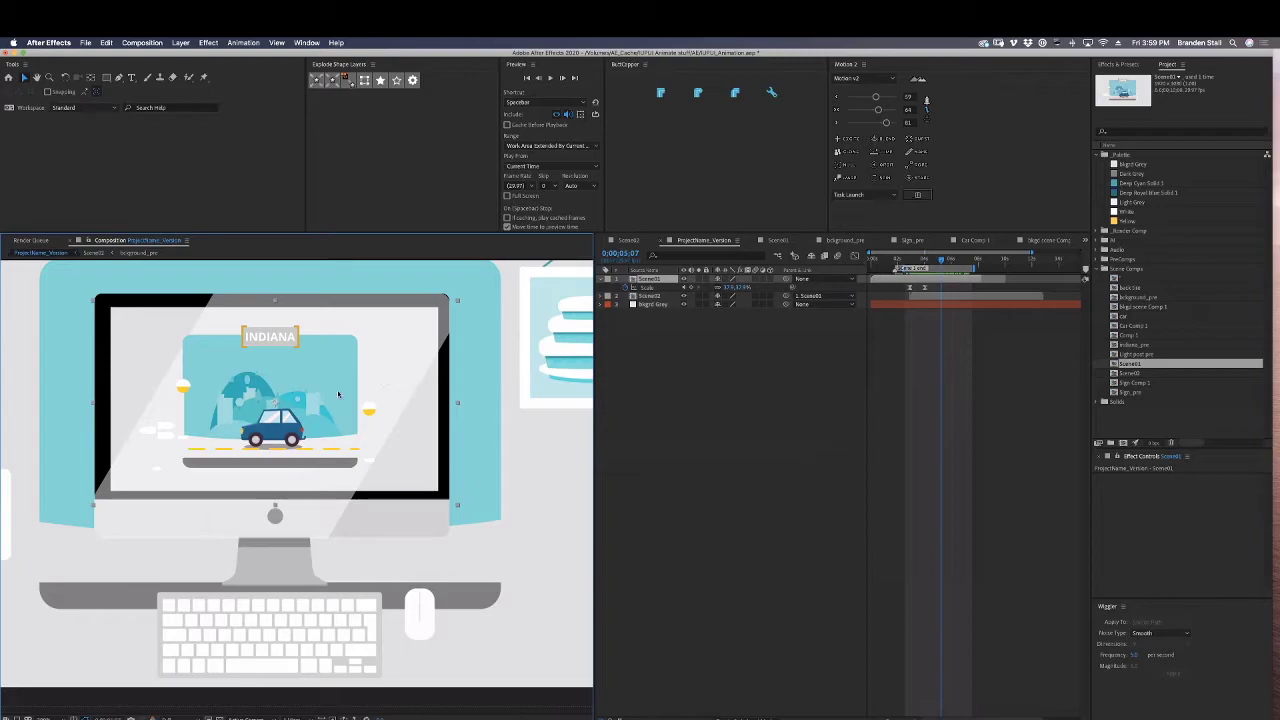
{"action": "left_click_drag", "start_coordinate": [955, 262], "coordinate": [942, 268]}
Move the two gleam shape layers out of Scene02 and to the front of ProjectName_Version's layer stack.
{"action": "double_click", "coordinate": [659, 297]}
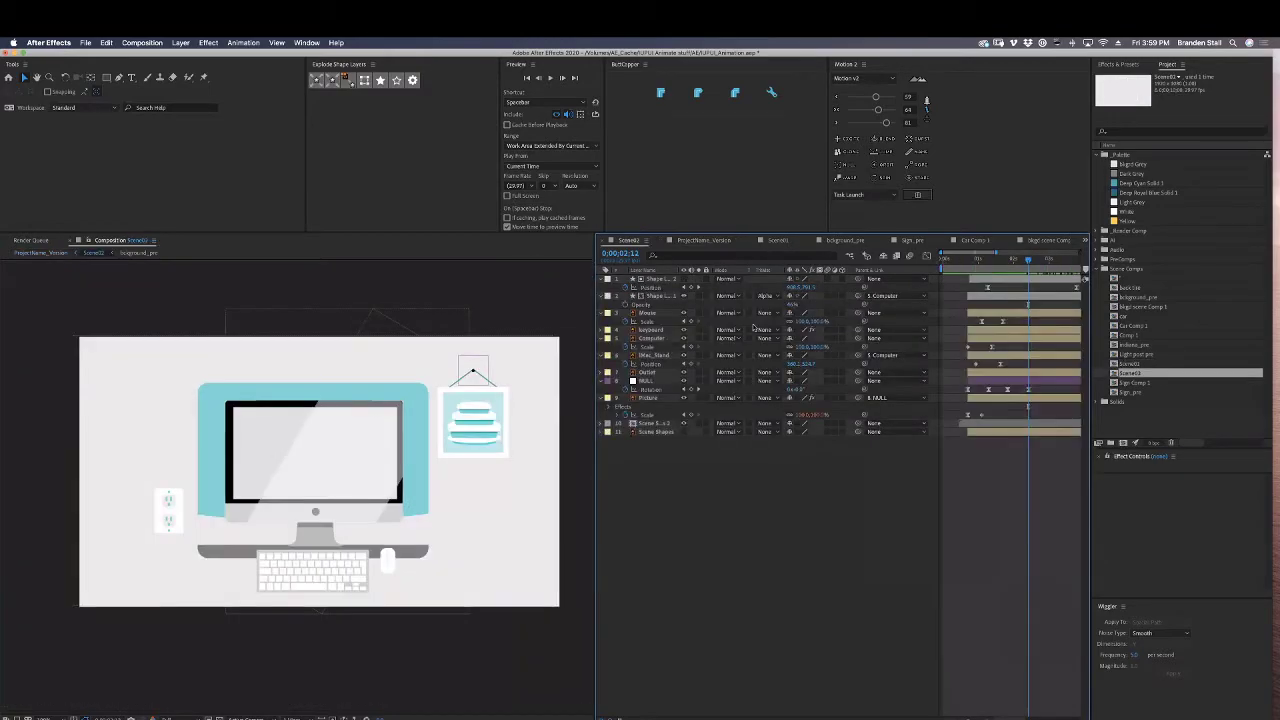
{"action": "left_click", "coordinate": [665, 298]}
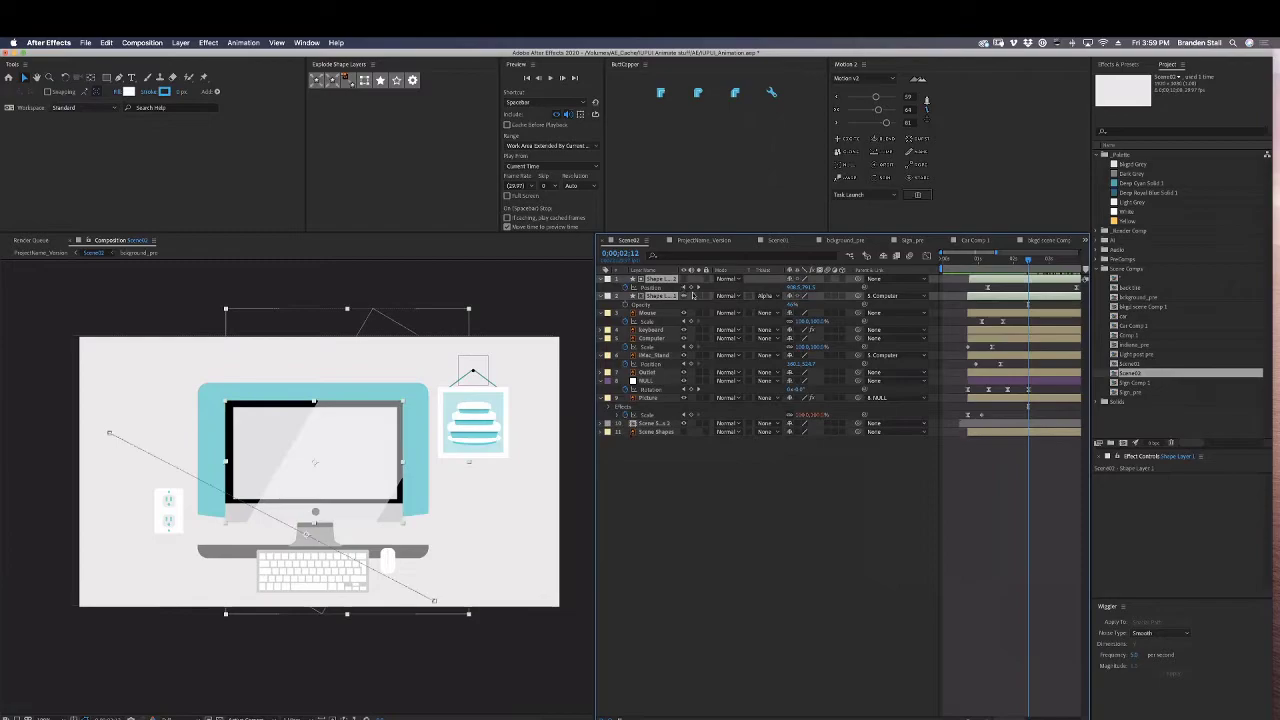
{"action": "key", "text": "Delete"}
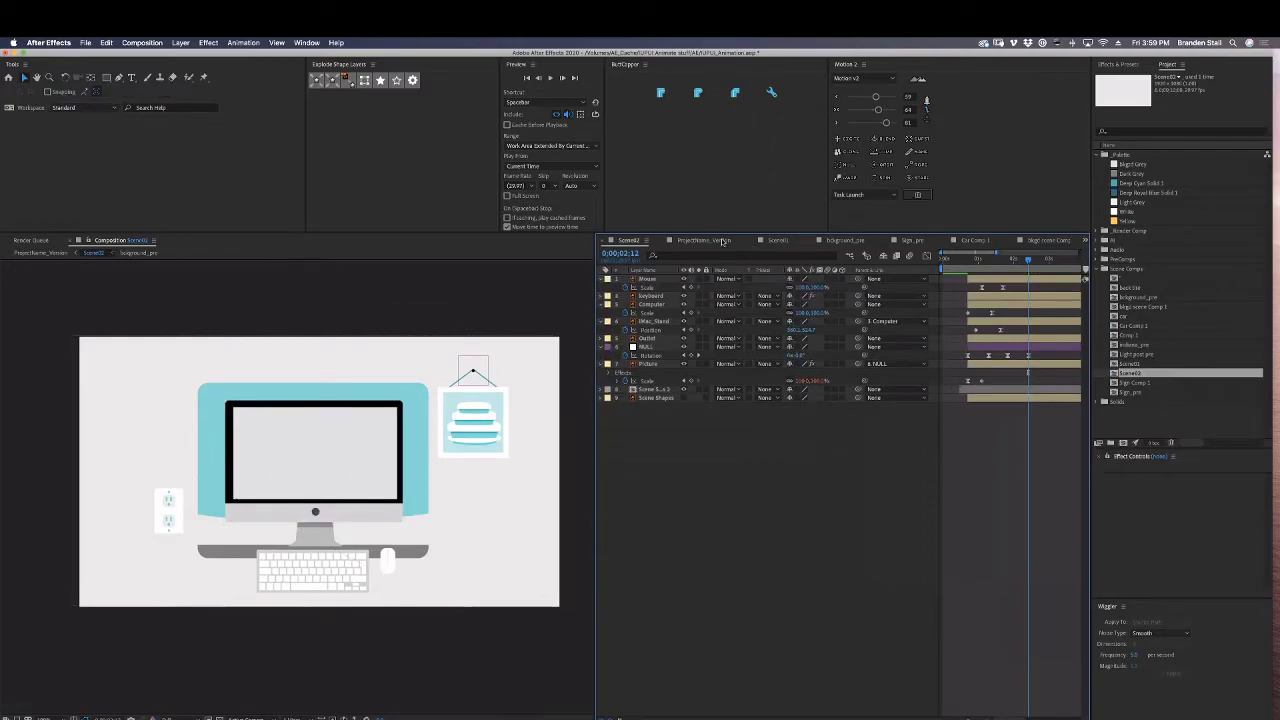
{"action": "left_click", "coordinate": [722, 241]}
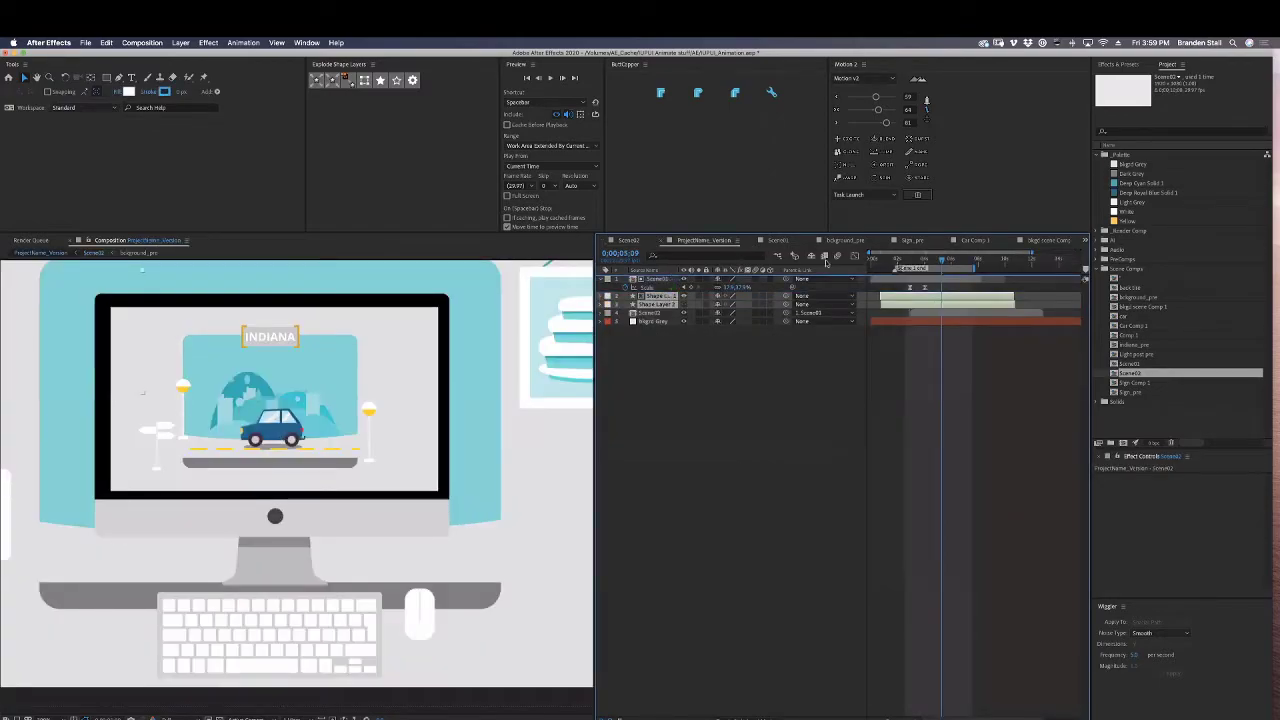
{"action": "key", "text": "super+shift+bracketright"}
Shift both gleam shape layers in time to start near Scene02's beginning and position them over the monitor.
{"action": "mouse_move", "coordinate": [938, 282]}
{"action": "left_mouse_down"}
{"action": "mouse_move", "coordinate": [971, 282]}
{"action": "mouse_move", "coordinate": [917, 266]}
{"action": "mouse_move", "coordinate": [990, 269]}
{"action": "mouse_move", "coordinate": [957, 270]}
{"action": "left_mouse_up"}
{"action": "scroll", "coordinate": [296, 488], "scroll_direction": "down", "scroll_amount": 1}
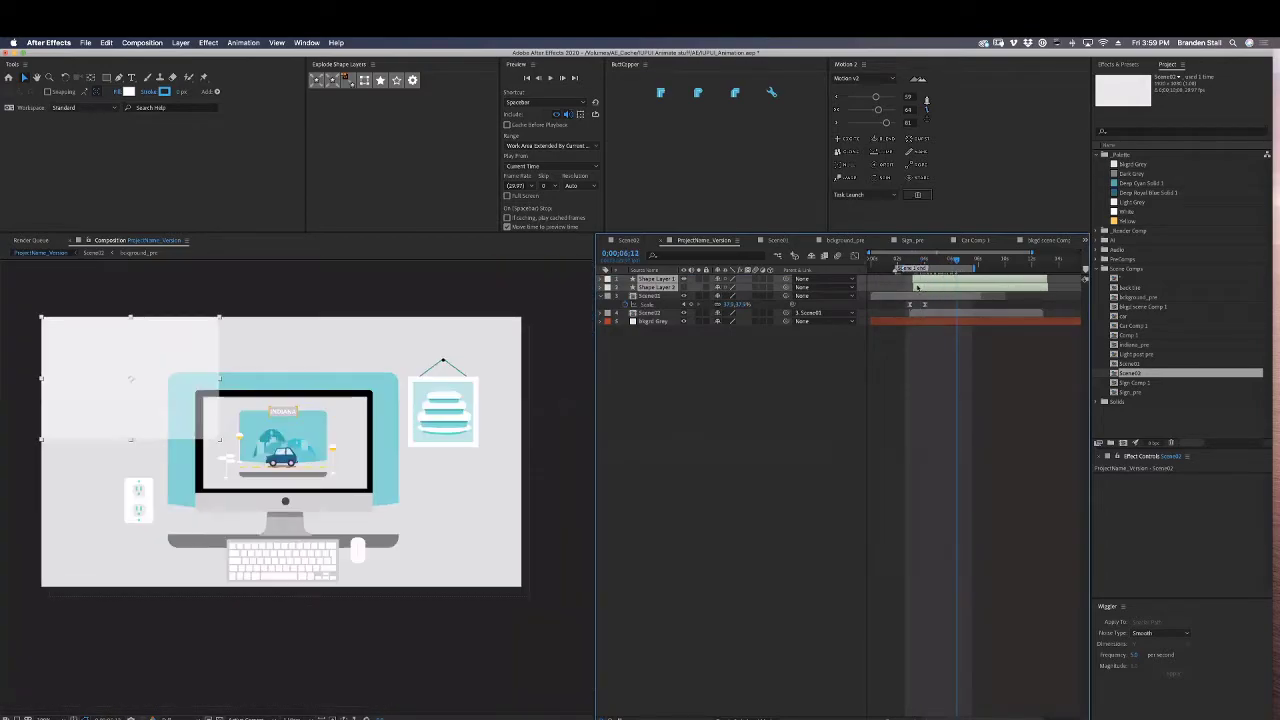
{"action": "left_click_drag", "start_coordinate": [322, 458], "coordinate": [449, 504]}
{"action": "scroll", "coordinate": [380, 493], "scroll_direction": "up", "scroll_amount": 2}
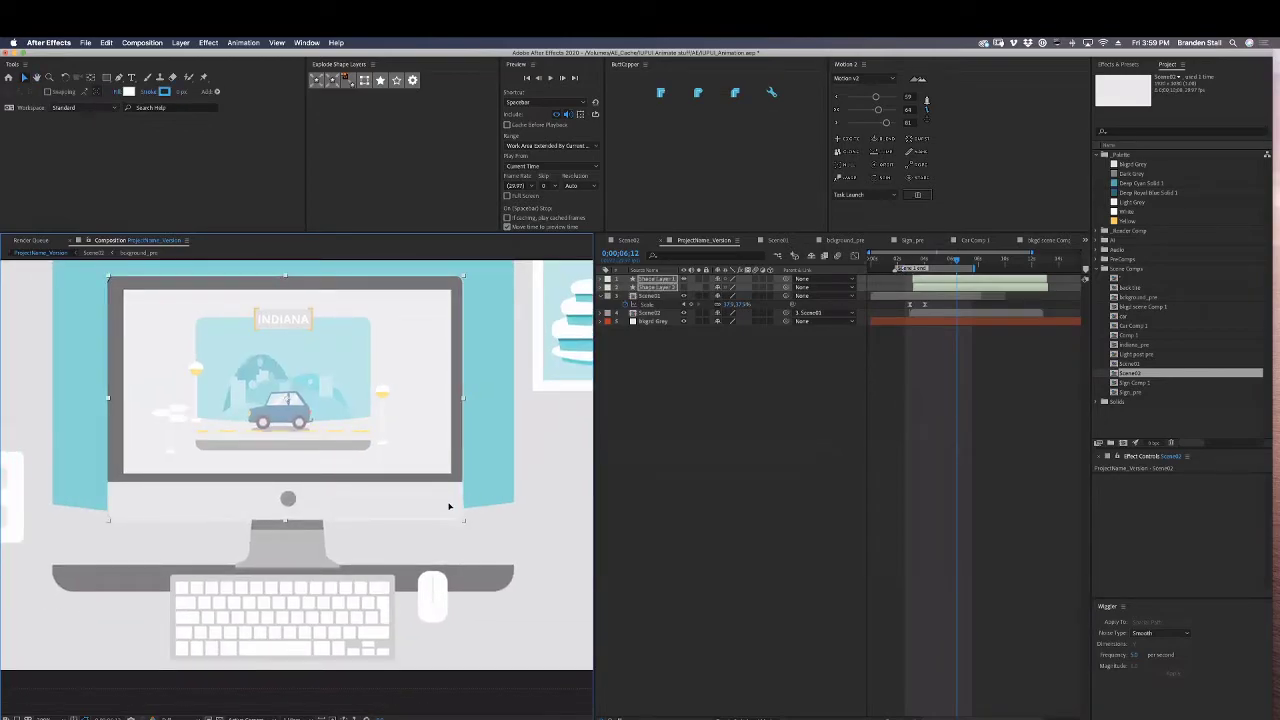
Use the topmost shape layer as the track matte for the shape layer directly beneath it.
{"action": "left_click", "coordinate": [952, 409]}
{"action": "left_click", "coordinate": [943, 281]}
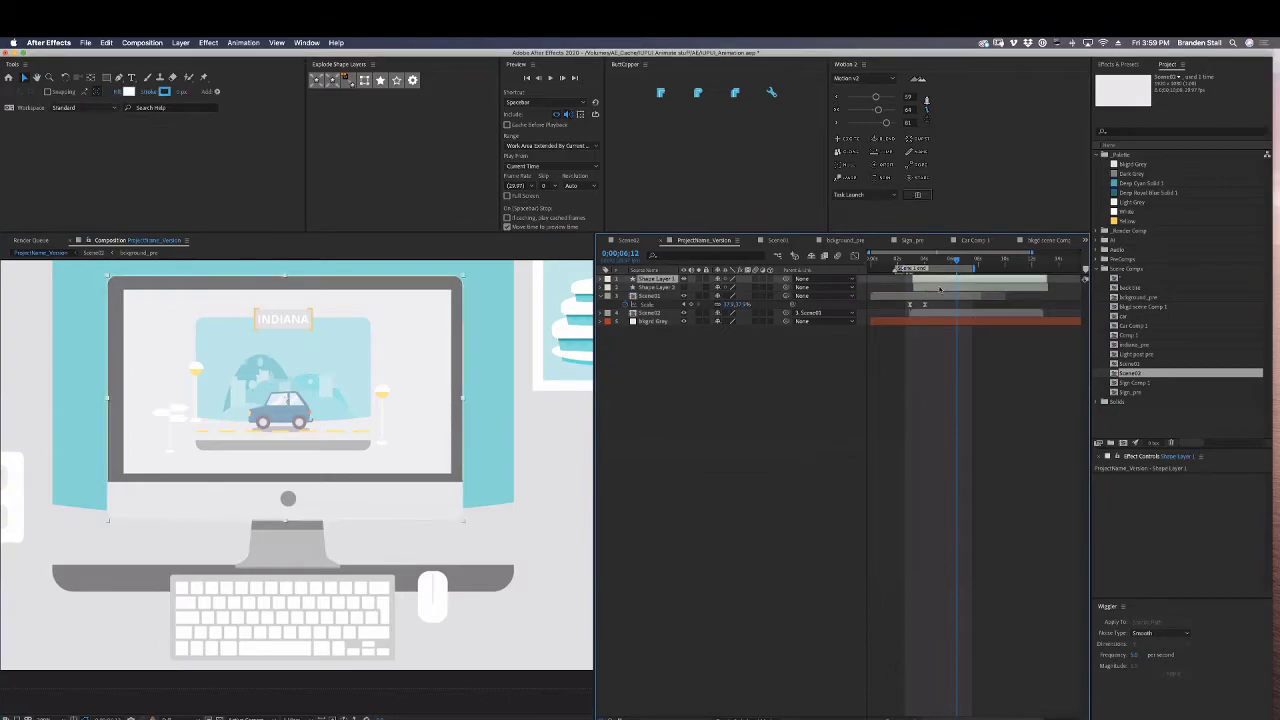
{"action": "left_click_drag", "start_coordinate": [648, 281], "coordinate": [656, 293]}
{"action": "left_click", "coordinate": [720, 390]}
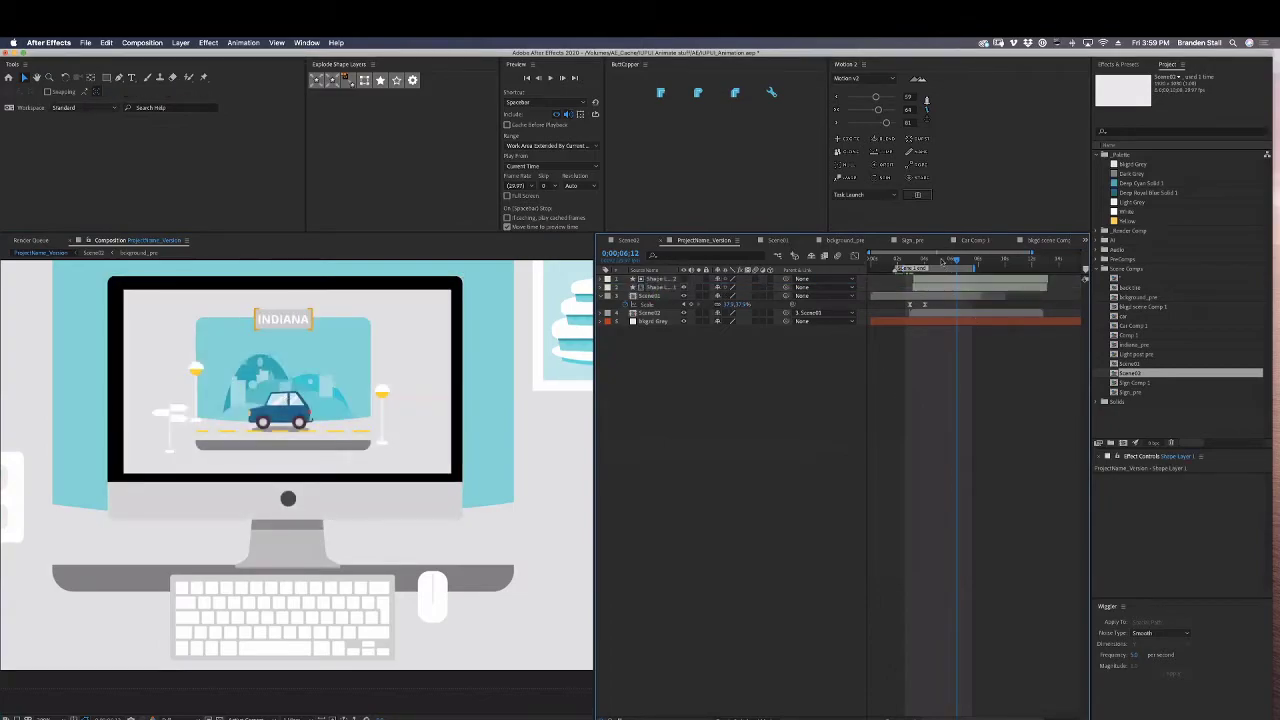
Trim both gleam shape layers in ProjectName_Version so they end at the end of the work area.
{"action": "left_click_drag", "start_coordinate": [921, 260], "coordinate": [952, 264]}
{"action": "left_click", "coordinate": [553, 643]}
{"action": "left_click", "coordinate": [970, 366]}
{"action": "left_click", "coordinate": [983, 304]}
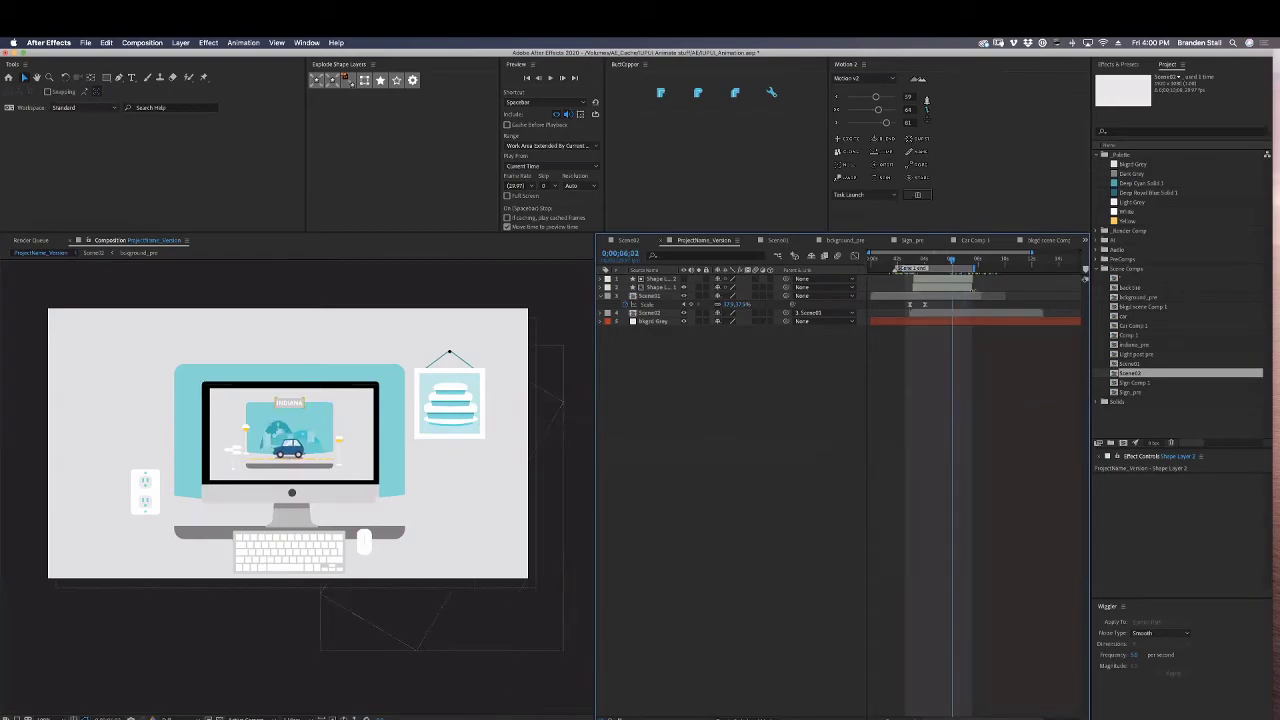
Add a position keyframe to Scene01 at 0;00;06;08 and nudge the layer slightly sideways.
{"action": "scroll", "coordinate": [384, 494], "scroll_direction": "up", "scroll_amount": 1}
{"action": "left_click_drag", "start_coordinate": [368, 505], "coordinate": [390, 516]}
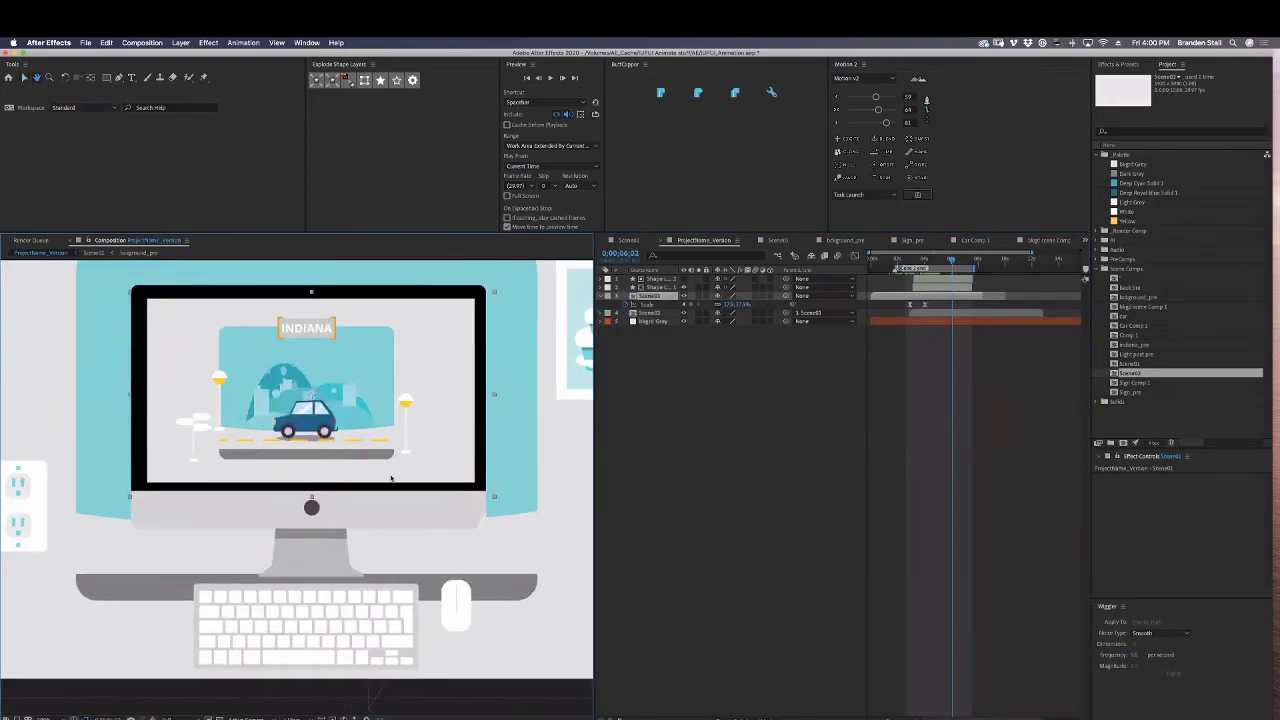
{"action": "left_click", "coordinate": [670, 300]}
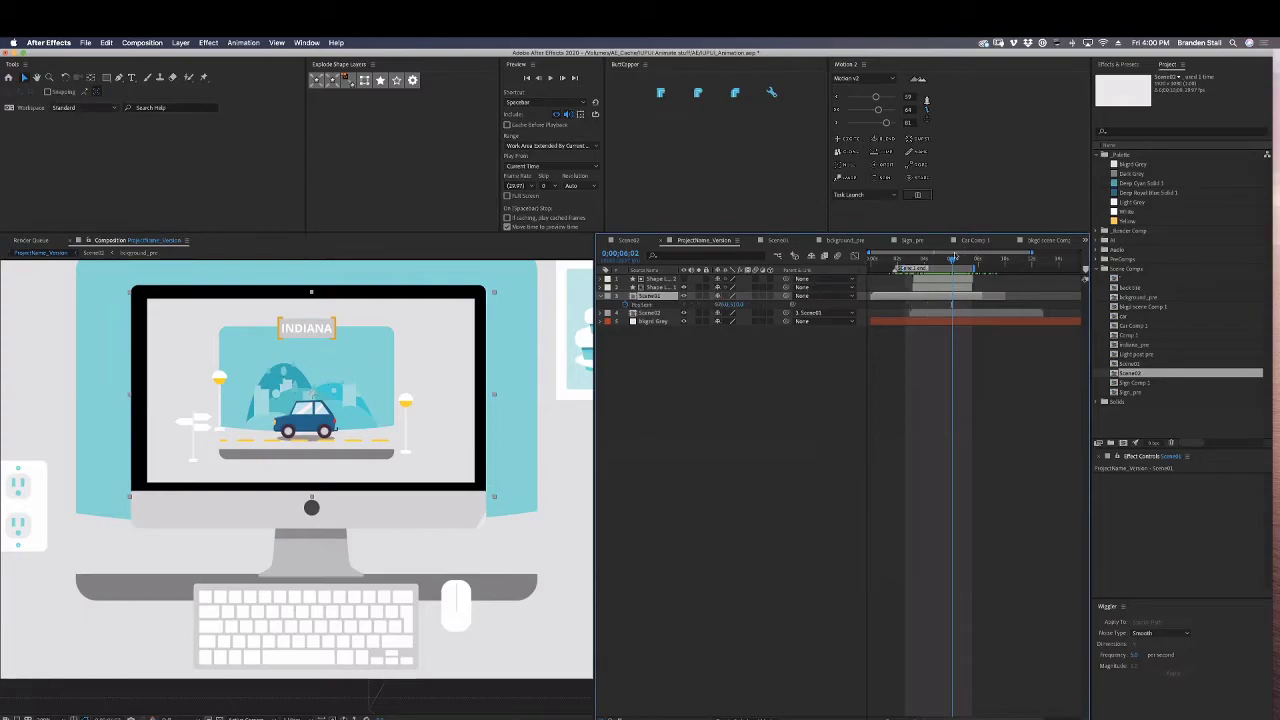
{"action": "left_click", "coordinate": [955, 259]}
{"action": "left_click", "coordinate": [626, 305]}
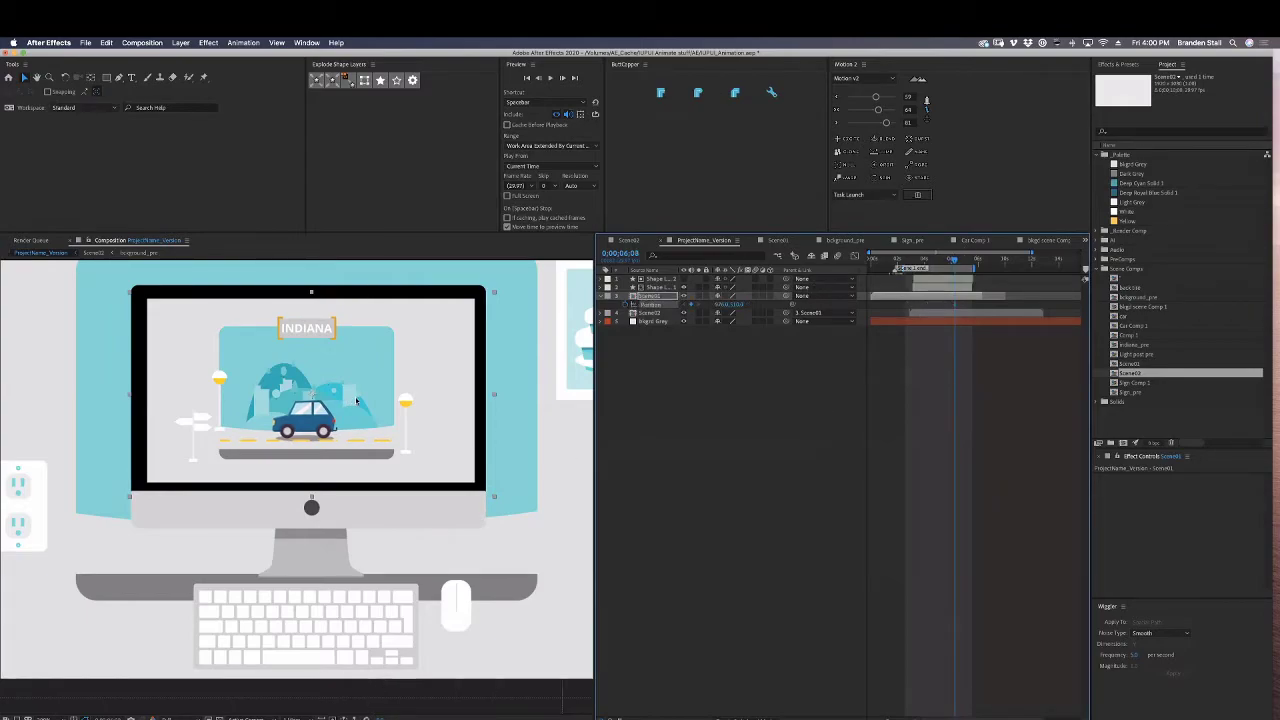
{"action": "left_click_drag", "start_coordinate": [356, 400], "coordinate": [354, 400]}
Try to shift Scene01 horizontally at 0;00;07;10, both in the composition view and through its X position, and undo each attempt.
{"action": "left_click_drag", "start_coordinate": [956, 260], "coordinate": [971, 264]}
{"action": "left_click_drag", "start_coordinate": [353, 408], "coordinate": [381, 408]}
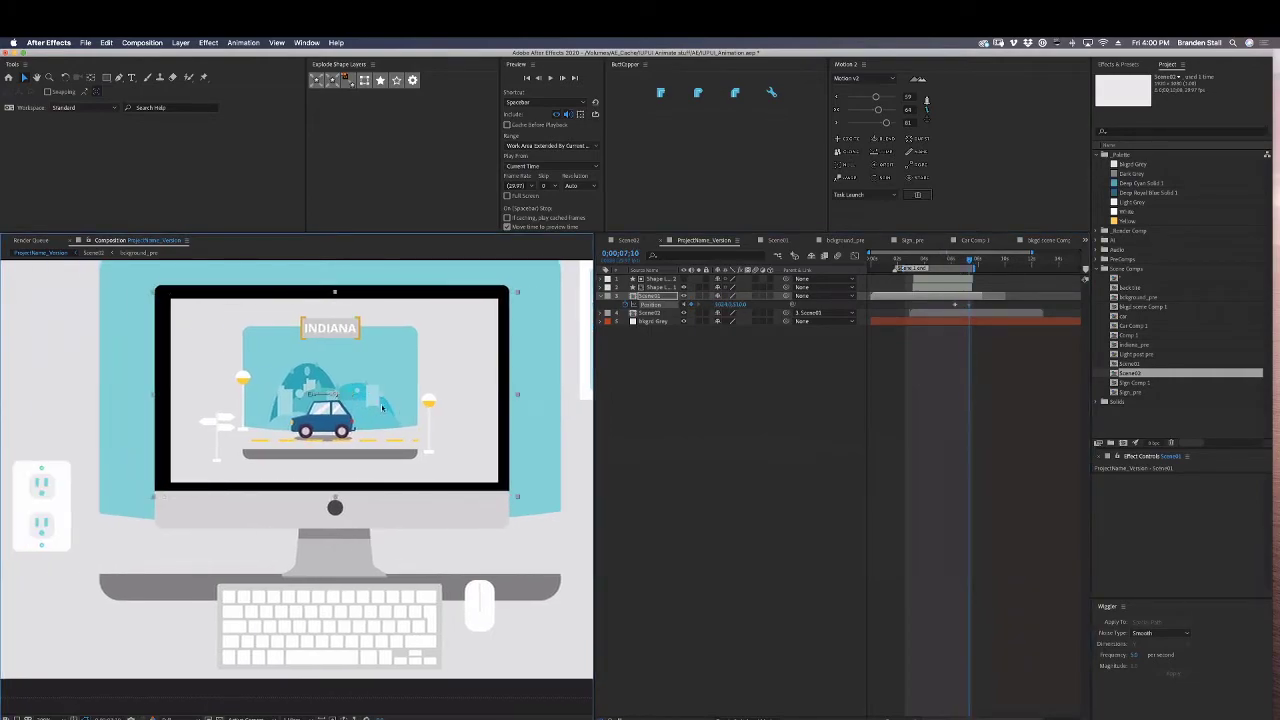
{"action": "key", "text": "super+z"}
{"action": "left_click", "coordinate": [654, 297]}
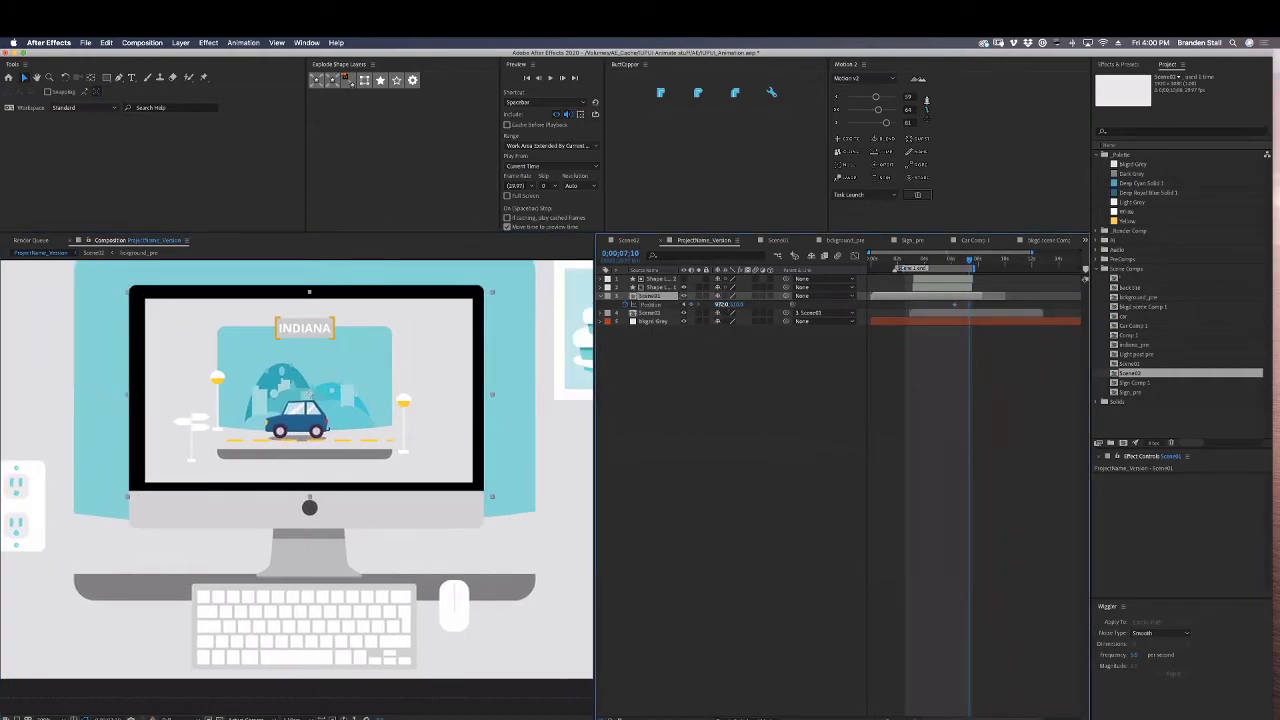
{"action": "left_click_drag", "start_coordinate": [724, 304], "coordinate": [697, 318]}
{"action": "key", "text": "super+z"}
{"action": "key", "text": "comma"}
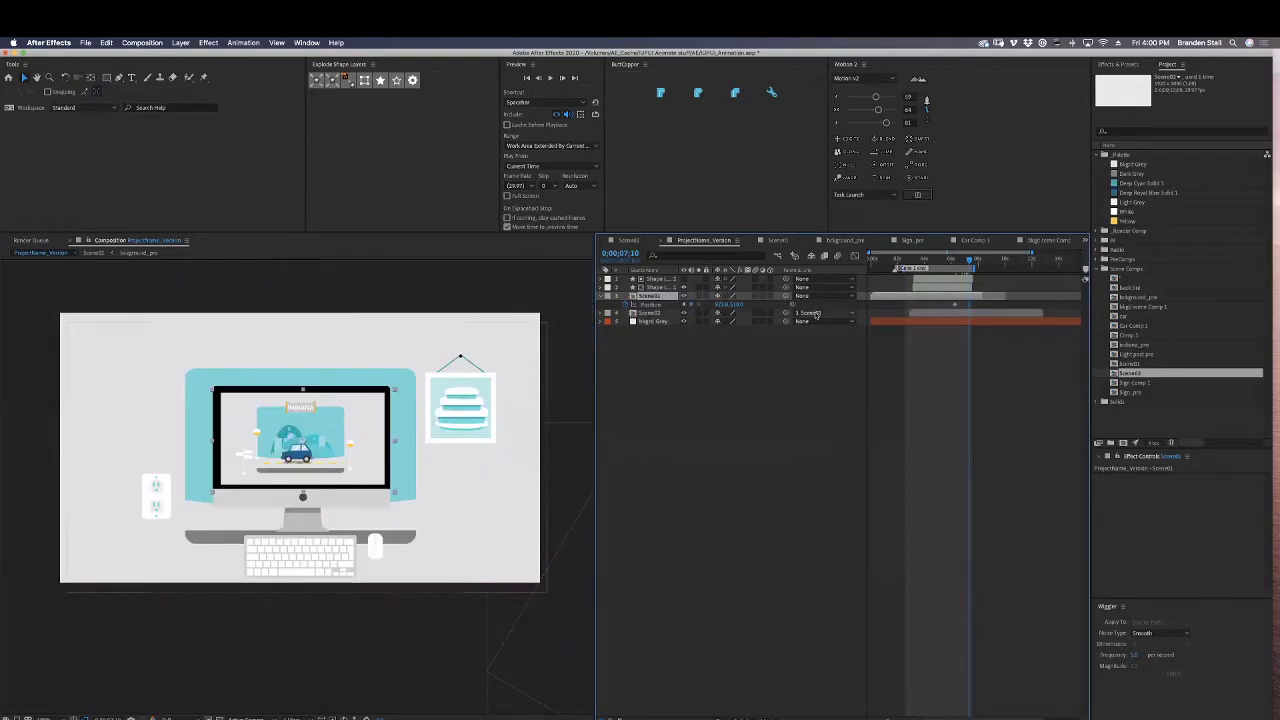
Check which layer Scene02 is parented to and delete Scene01's position keyframe.
{"action": "left_click", "coordinate": [815, 313]}
{"action": "left_click", "coordinate": [816, 323]}
{"action": "left_click", "coordinate": [985, 351]}
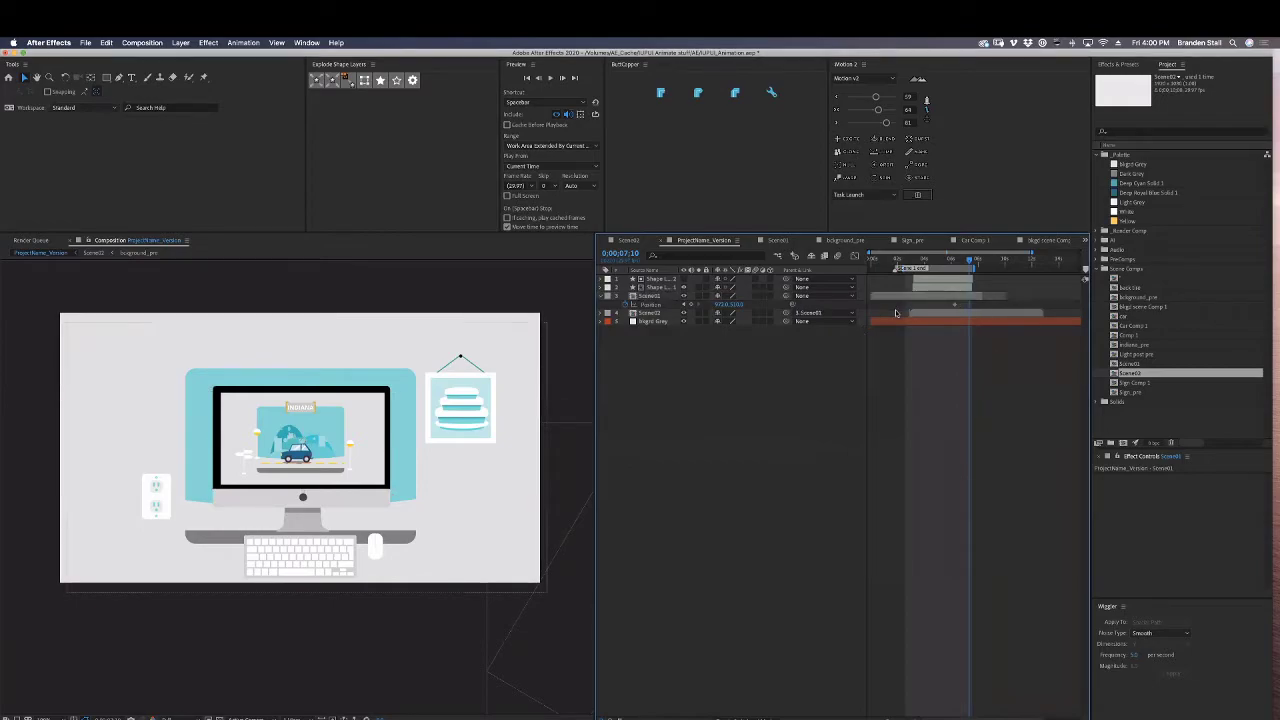
{"action": "left_click", "coordinate": [954, 304]}
{"action": "key", "text": "Delete"}
{"action": "left_click", "coordinate": [946, 357]}
{"action": "mouse_move", "coordinate": [955, 263]}
{"action": "left_mouse_down"}
{"action": "mouse_move", "coordinate": [920, 263]}
{"action": "mouse_move", "coordinate": [937, 262]}
{"action": "left_mouse_up"}
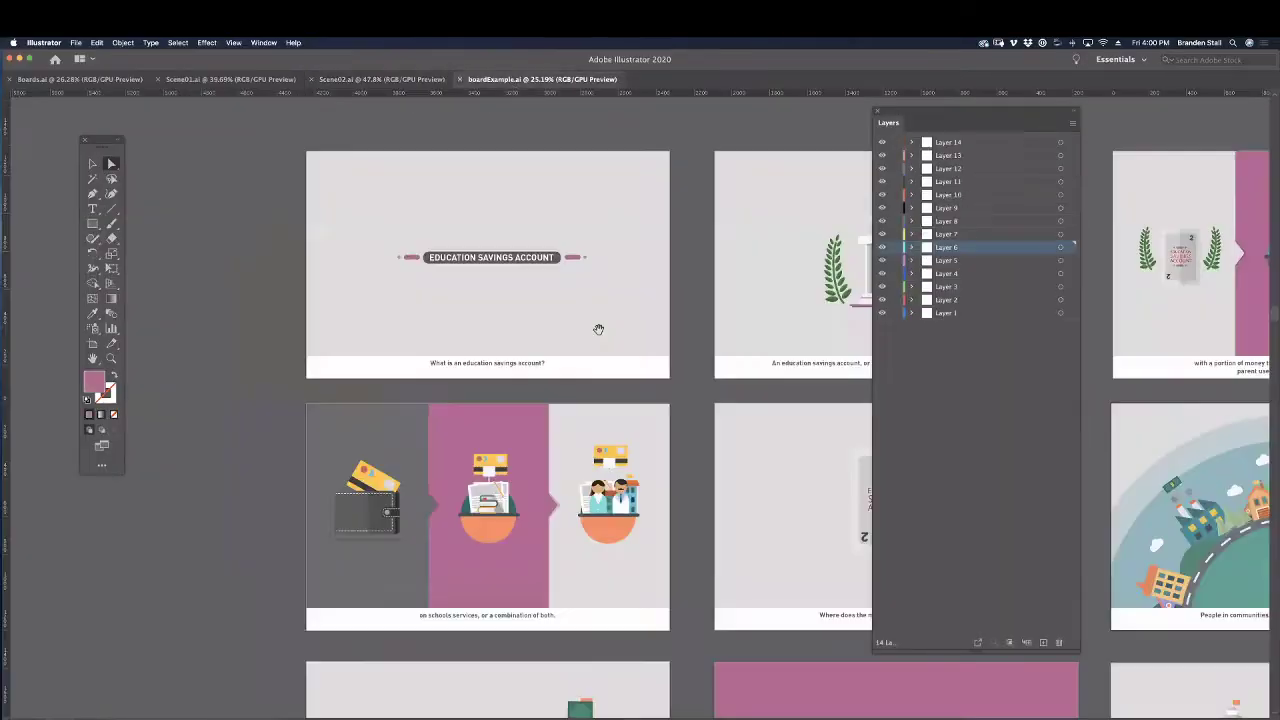
Switch to boardExample.ai in Illustrator and examine the opening storyboard frames, from the education savings account title to the community scene.
{"action": "left_click_drag", "start_coordinate": [722, 403], "coordinate": [560, 403]}
{"action": "left_click_drag", "start_coordinate": [631, 411], "coordinate": [425, 376]}
{"action": "left_click_drag", "start_coordinate": [545, 348], "coordinate": [577, 377]}
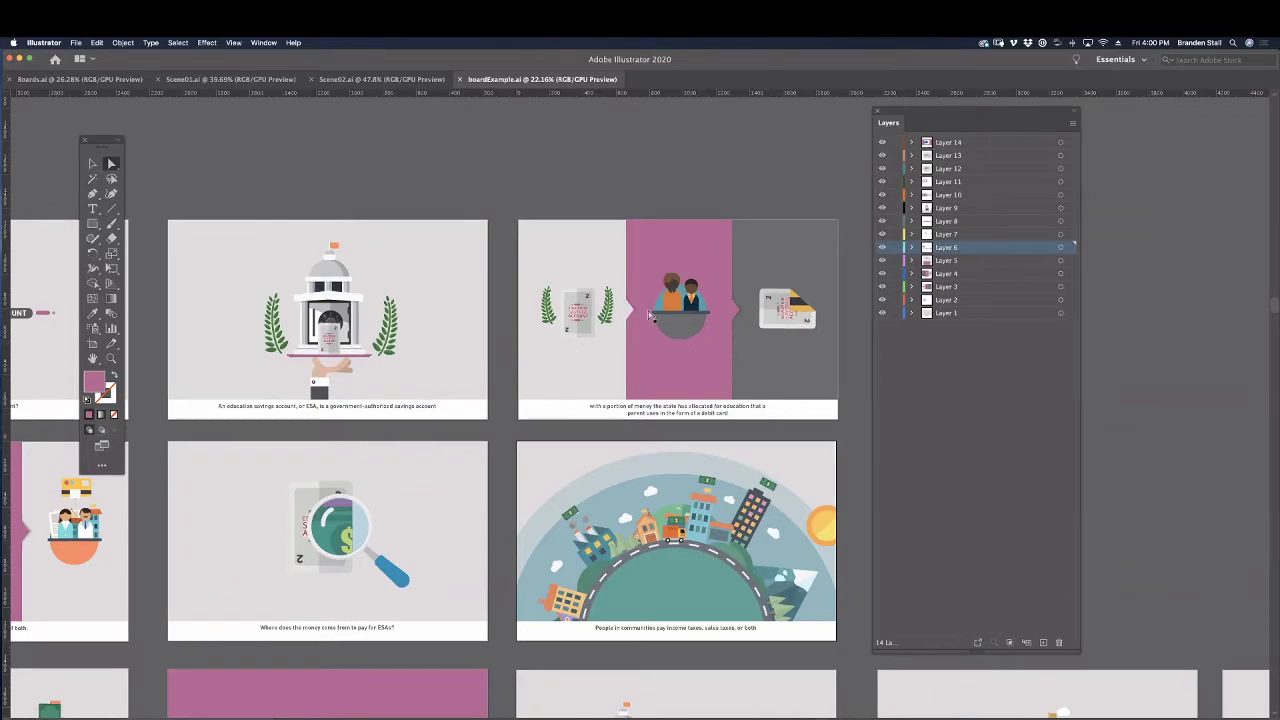
{"action": "scroll", "coordinate": [636, 328], "scroll_direction": "right", "scroll_amount": 2}
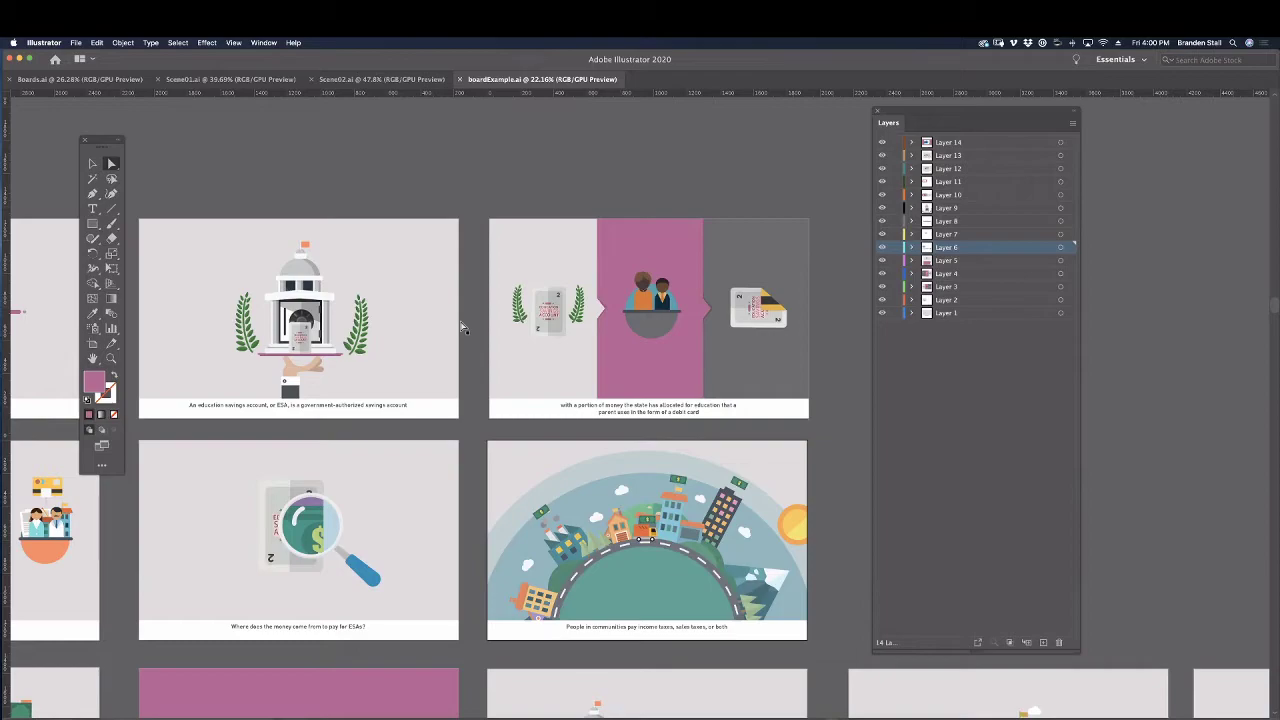
{"action": "scroll", "coordinate": [615, 330], "scroll_direction": "down", "scroll_amount": 5}
{"action": "scroll", "coordinate": [615, 330], "scroll_direction": "left", "scroll_amount": 8}
{"action": "left_click_drag", "start_coordinate": [623, 362], "coordinate": [613, 387]}
Examine how the storyboard frames lead into each other across the rows around the "NOW HOW DO ESAs WORK?" frame.
{"action": "scroll", "coordinate": [615, 388], "scroll_direction": "down", "scroll_amount": 3}
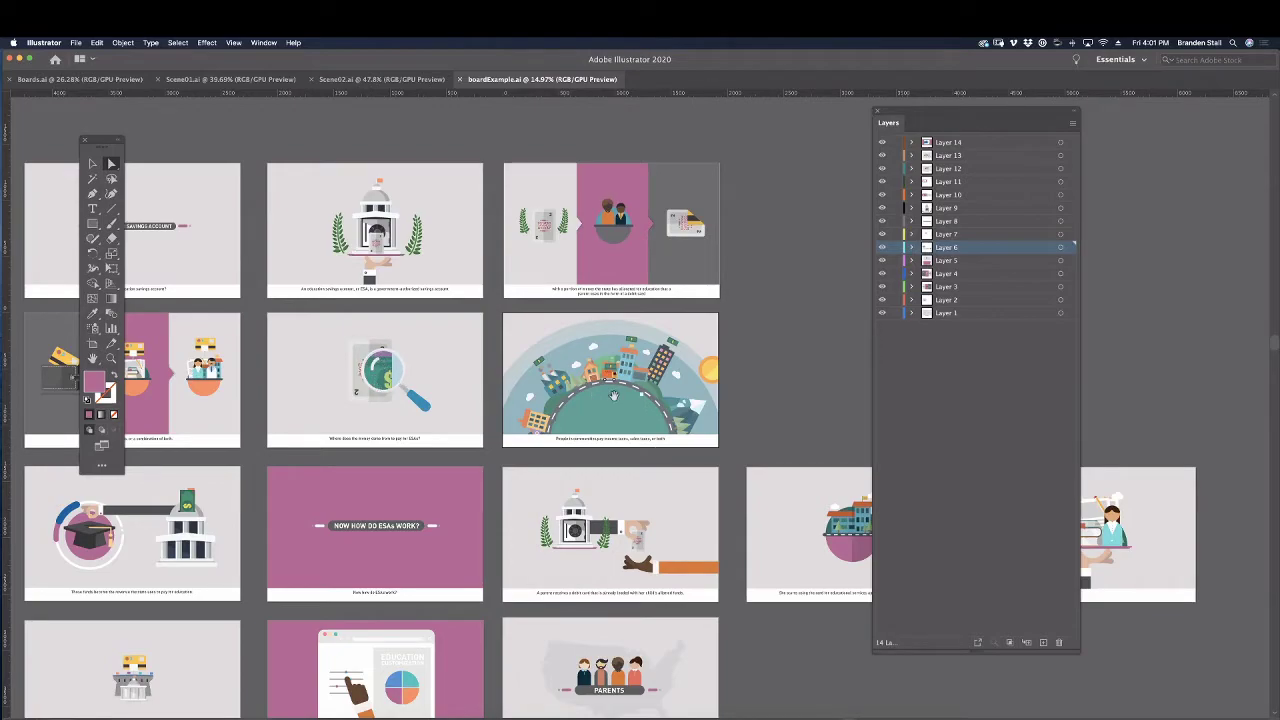
{"action": "scroll", "coordinate": [614, 396], "scroll_direction": "down", "scroll_amount": 3}
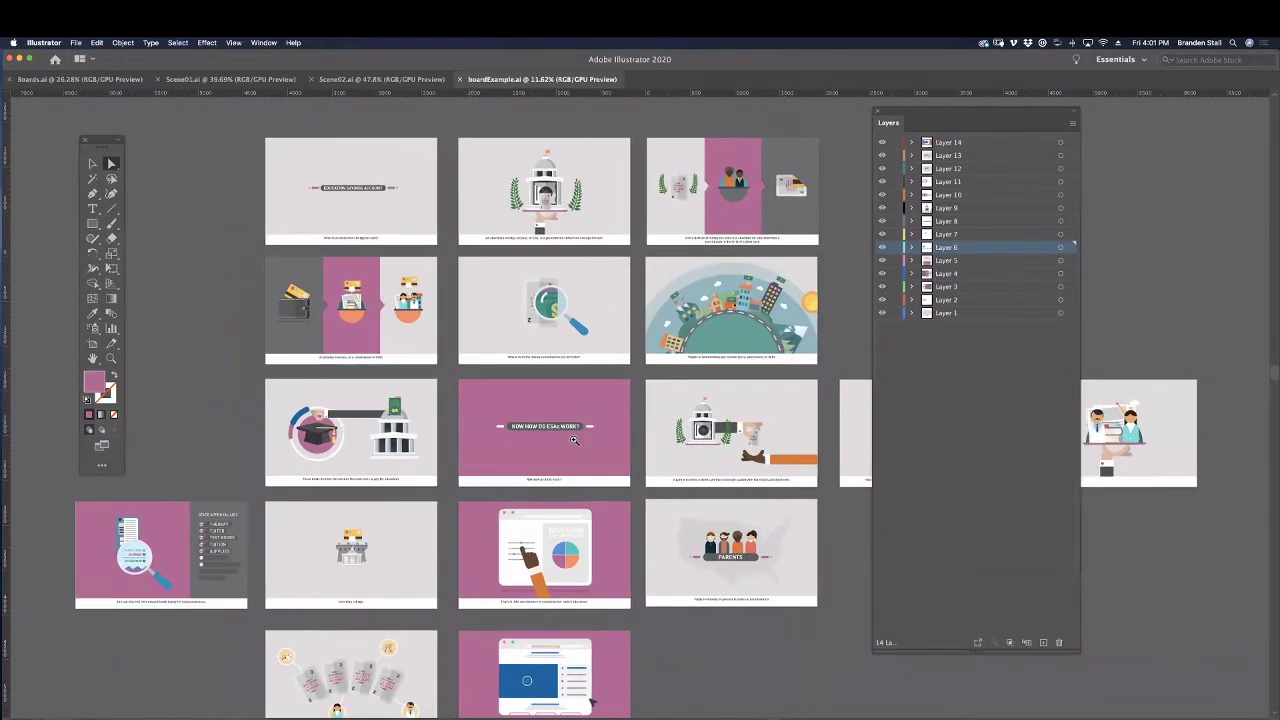
{"action": "scroll", "coordinate": [574, 440], "scroll_direction": "up", "scroll_amount": 3}
{"action": "left_click", "coordinate": [245, 455]}
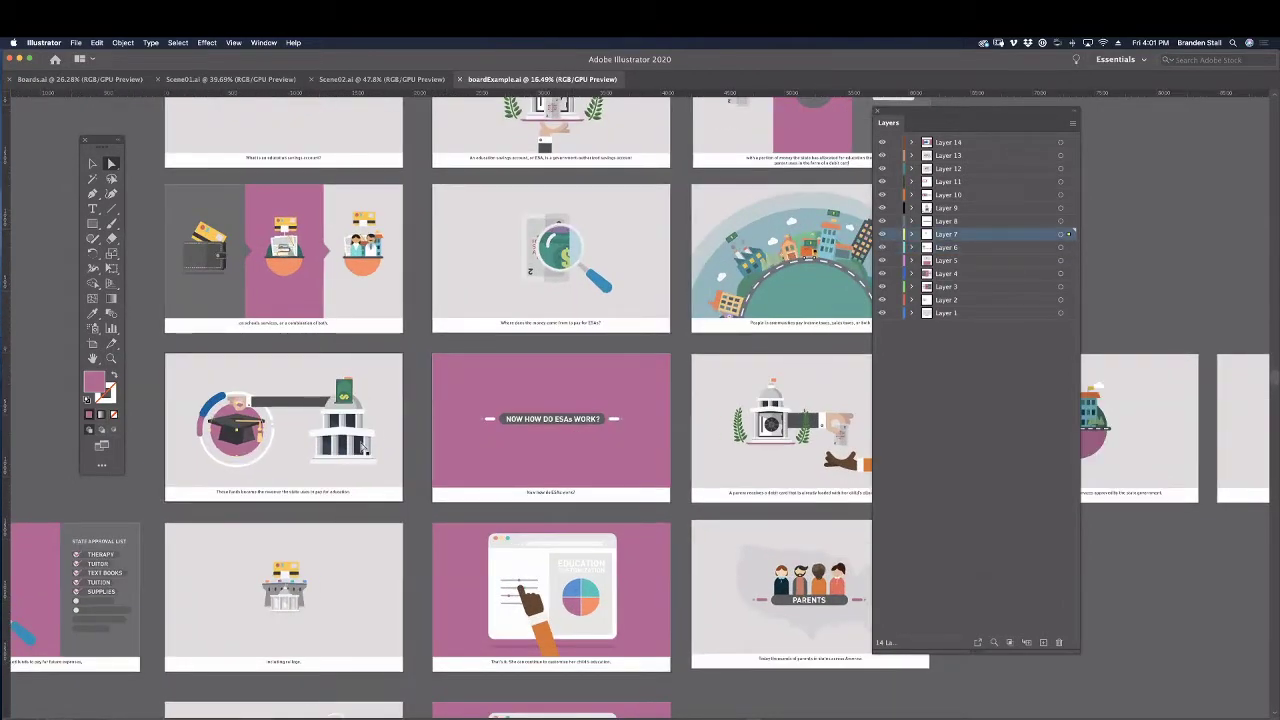
{"action": "left_click", "coordinate": [603, 467]}
{"action": "scroll", "coordinate": [617, 464], "scroll_direction": "right", "scroll_amount": 10}
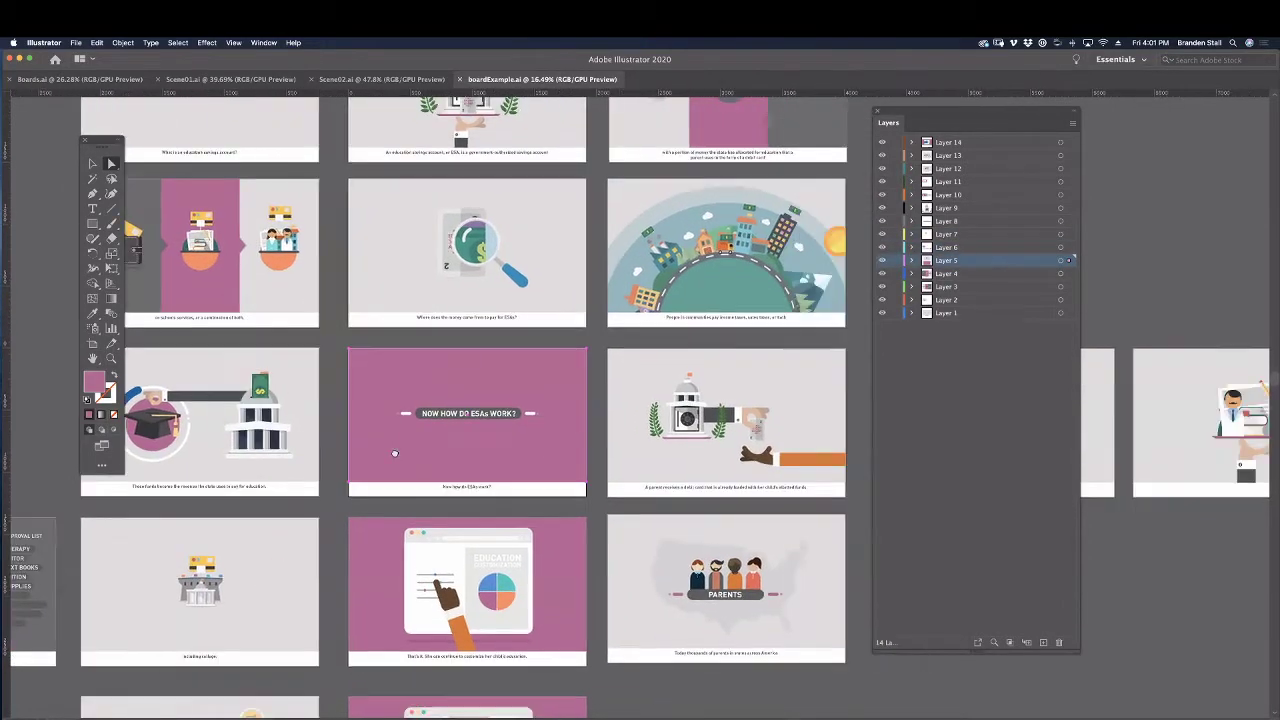
{"action": "scroll", "coordinate": [413, 446], "scroll_direction": "right", "scroll_amount": 3}
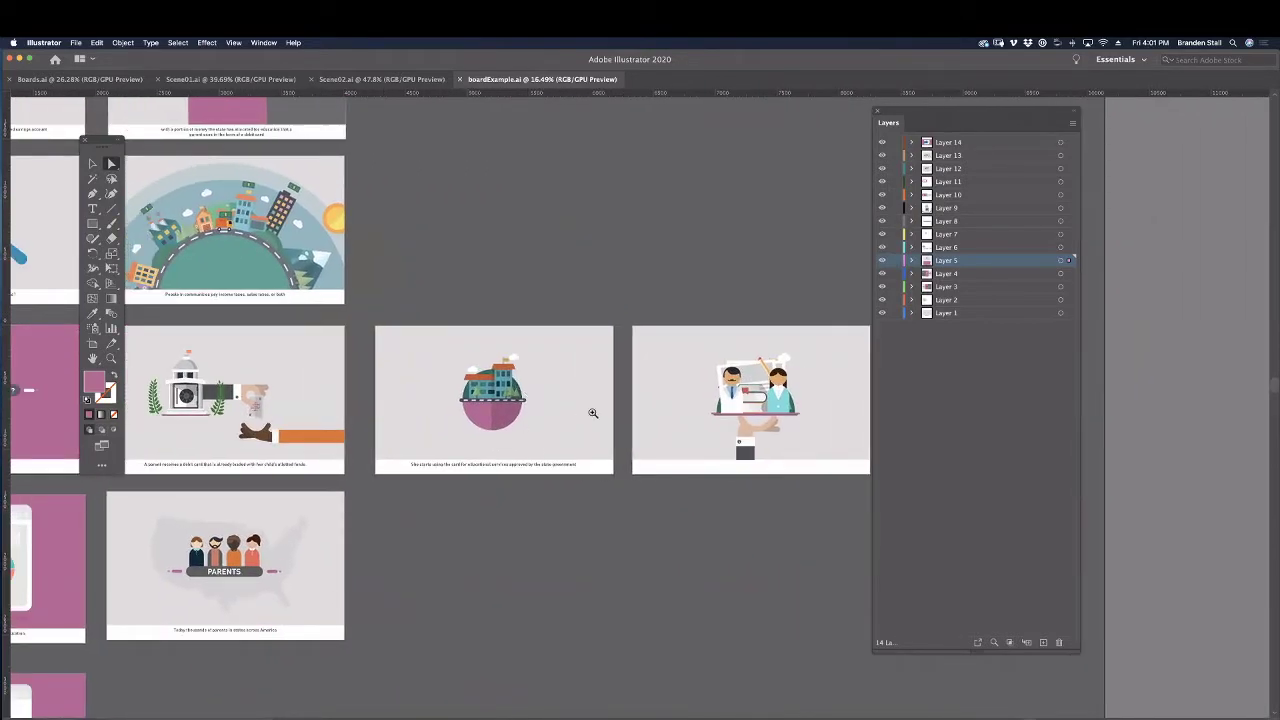
Examine the school-on-a-globe frame and the neighbouring frame with the hand holding a tray as an example of a scene transition.
{"action": "scroll", "coordinate": [593, 413], "scroll_direction": "up", "scroll_amount": 3}
{"action": "left_click", "coordinate": [448, 394]}
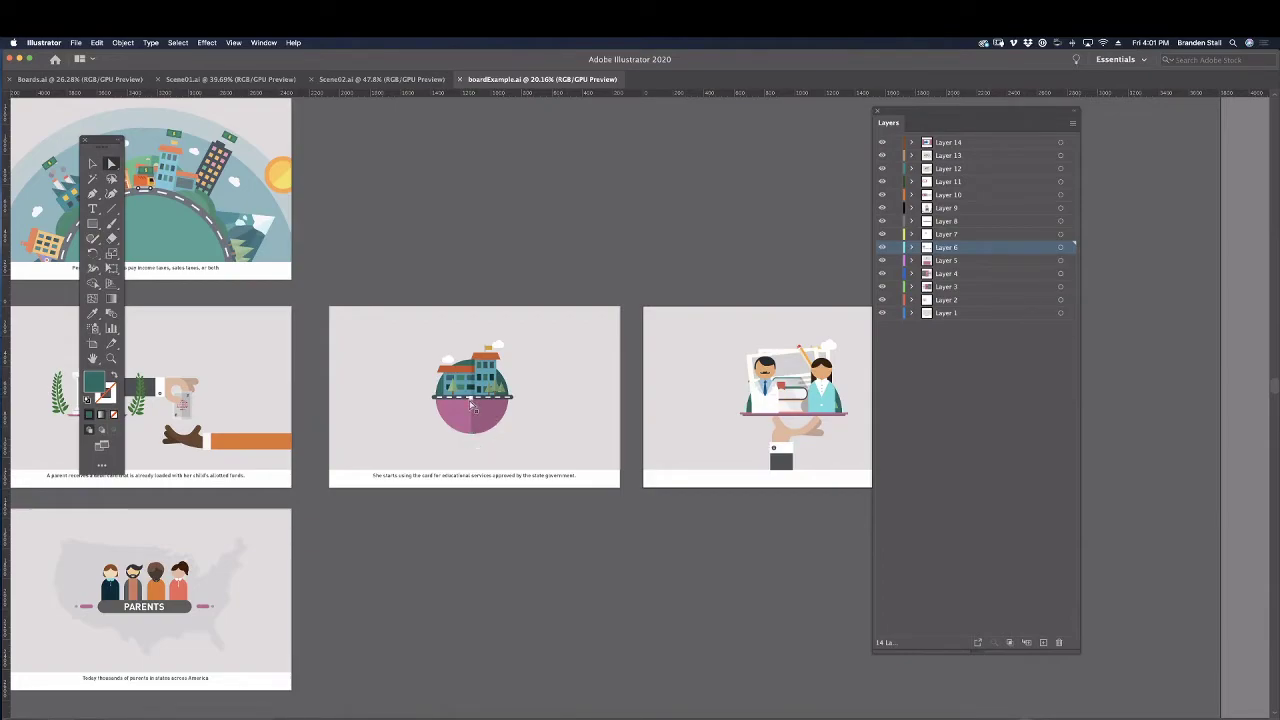
{"action": "left_click_drag", "start_coordinate": [469, 416], "coordinate": [474, 411]}
{"action": "left_click_drag", "start_coordinate": [527, 408], "coordinate": [477, 401]}
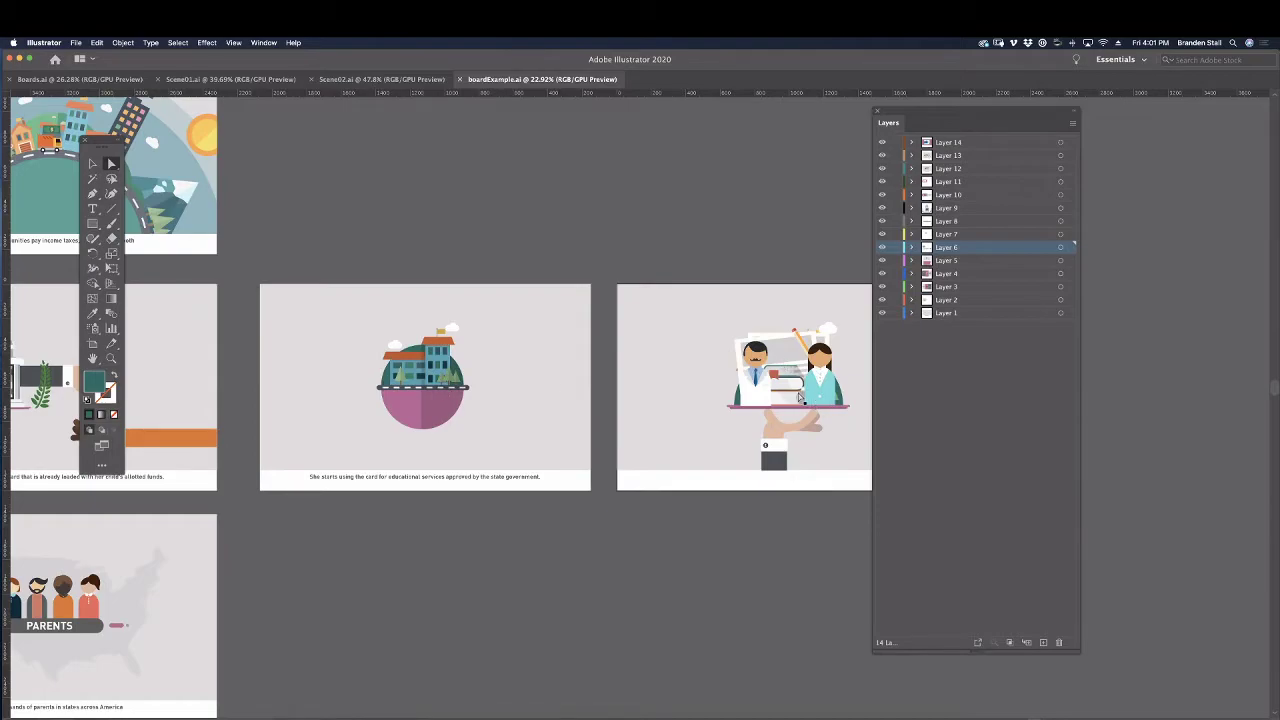
Examine the lower storyboard rows, including the state approval list, college and browser window frames, in an overview of all boards.
{"action": "left_click_drag", "start_coordinate": [359, 451], "coordinate": [508, 440]}
{"action": "left_click_drag", "start_coordinate": [409, 486], "coordinate": [629, 426]}
{"action": "left_click_drag", "start_coordinate": [275, 458], "coordinate": [423, 460]}
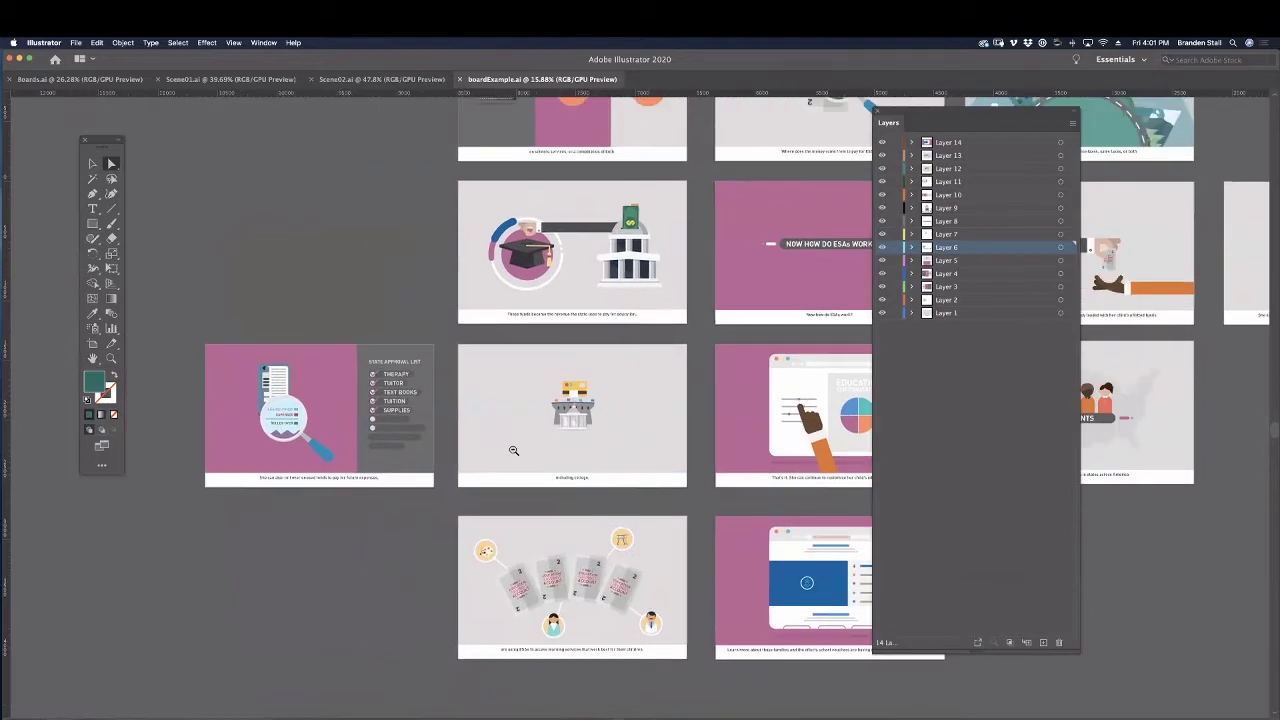
{"action": "left_click_drag", "start_coordinate": [514, 449], "coordinate": [435, 453]}
{"action": "left_click_drag", "start_coordinate": [543, 447], "coordinate": [497, 463]}
{"action": "scroll", "coordinate": [520, 447], "scroll_direction": "down", "scroll_amount": 1}
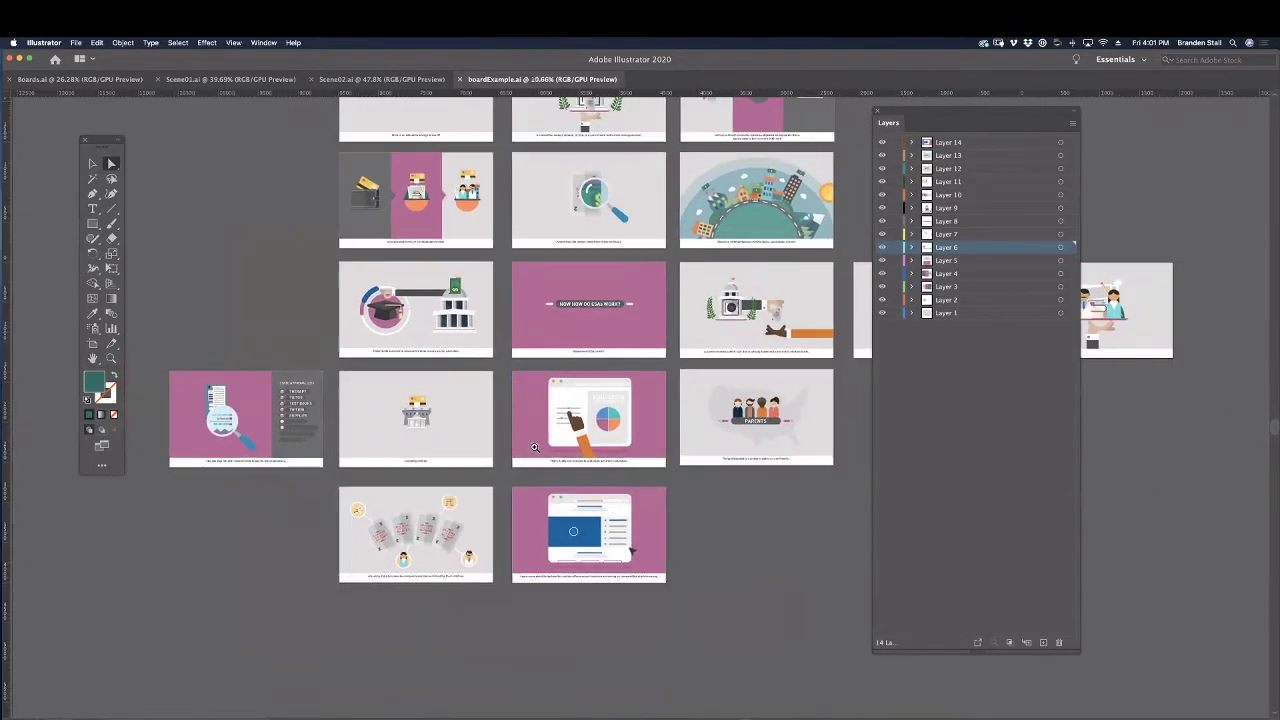
{"action": "scroll", "coordinate": [520, 452], "scroll_direction": "right", "scroll_amount": 1}
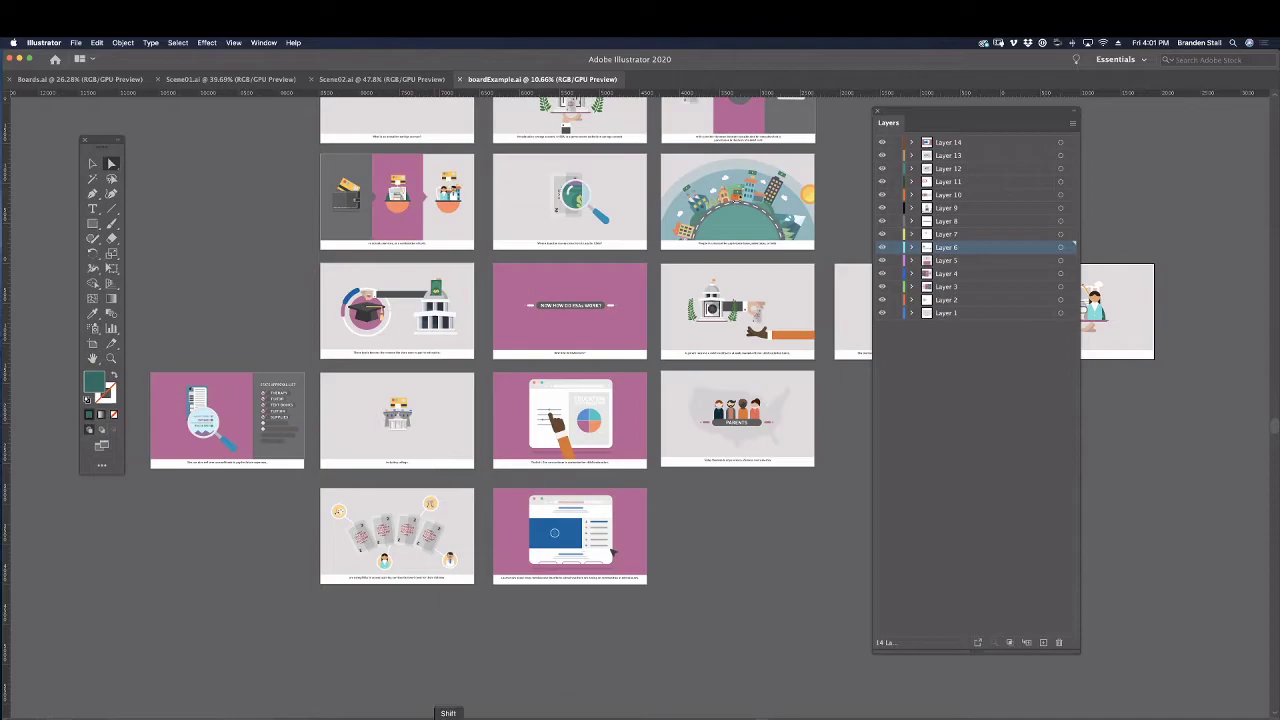
Switch back to After Effects and review the gleam crossing the monitor's screen in ProjectName_Version.
{"action": "left_click", "coordinate": [380, 719]}
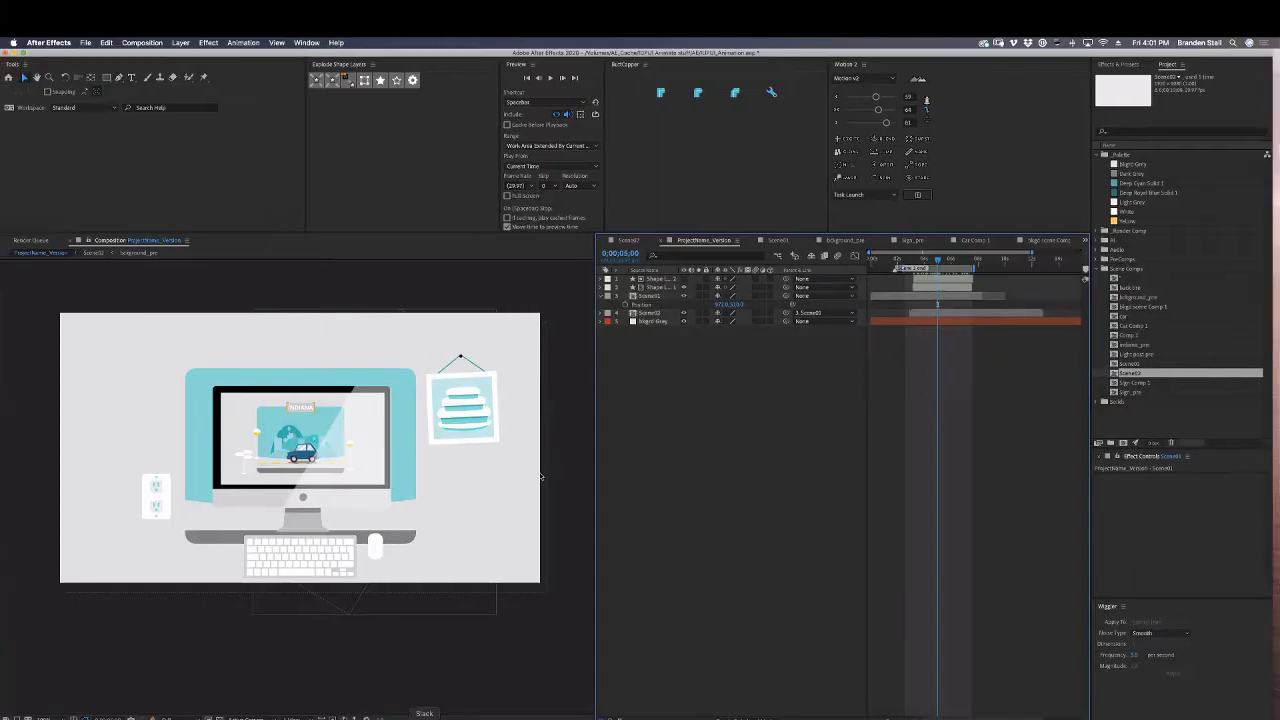
{"action": "mouse_move", "coordinate": [935, 261]}
{"action": "left_mouse_down"}
{"action": "mouse_move", "coordinate": [869, 267]}
{"action": "mouse_move", "coordinate": [975, 262]}
{"action": "mouse_move", "coordinate": [846, 272]}
{"action": "mouse_move", "coordinate": [932, 280]}
{"action": "left_mouse_up"}
{"action": "left_click", "coordinate": [937, 288]}
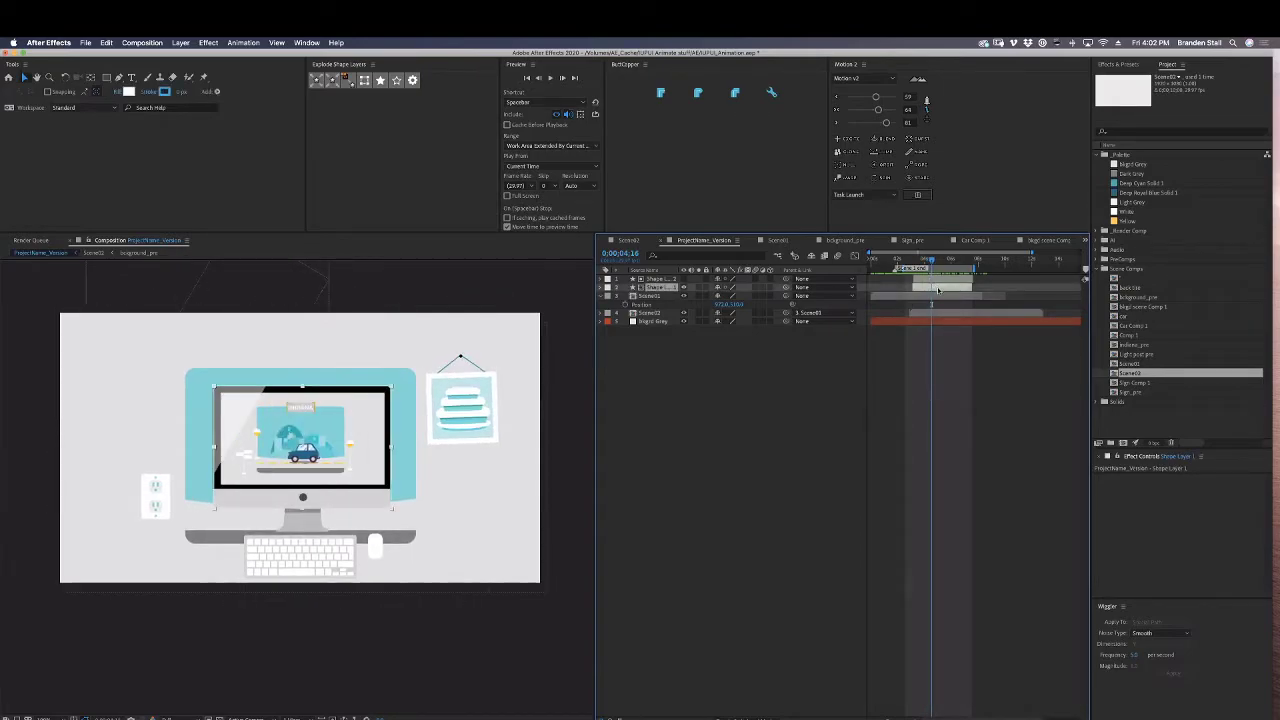
{"action": "left_click", "coordinate": [917, 541]}
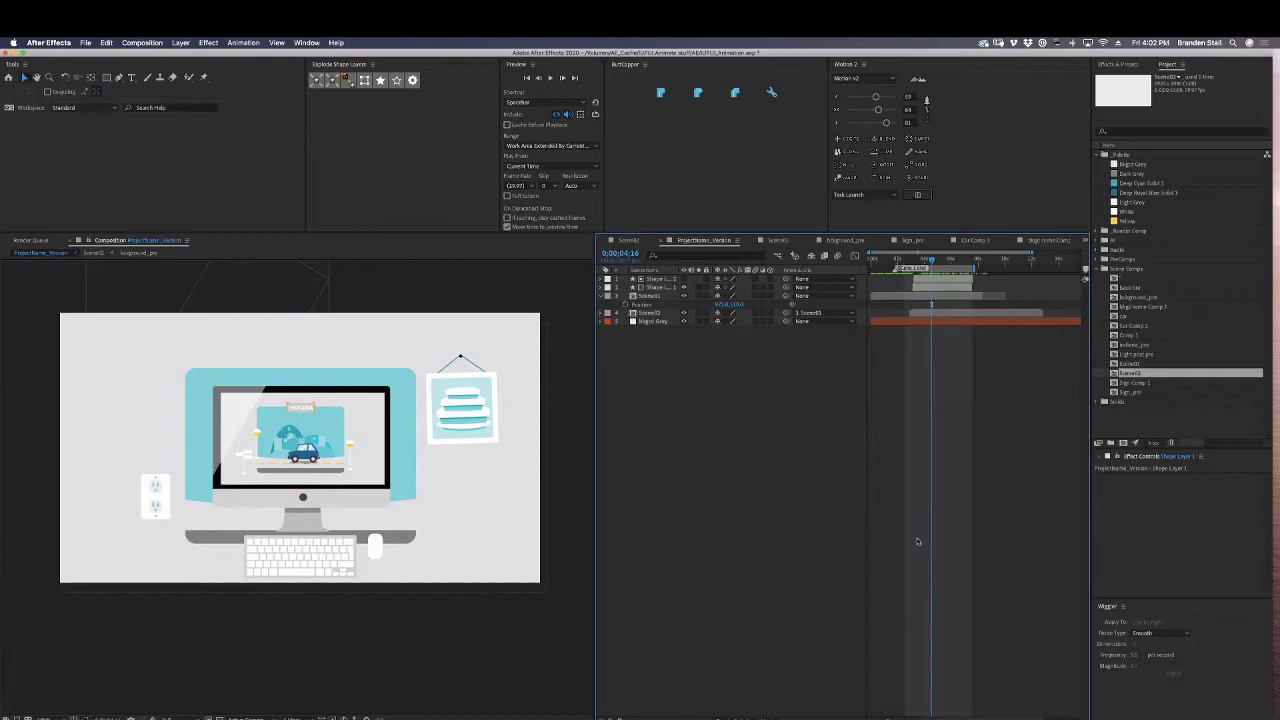
{"action": "left_click_drag", "start_coordinate": [931, 262], "coordinate": [957, 278]}
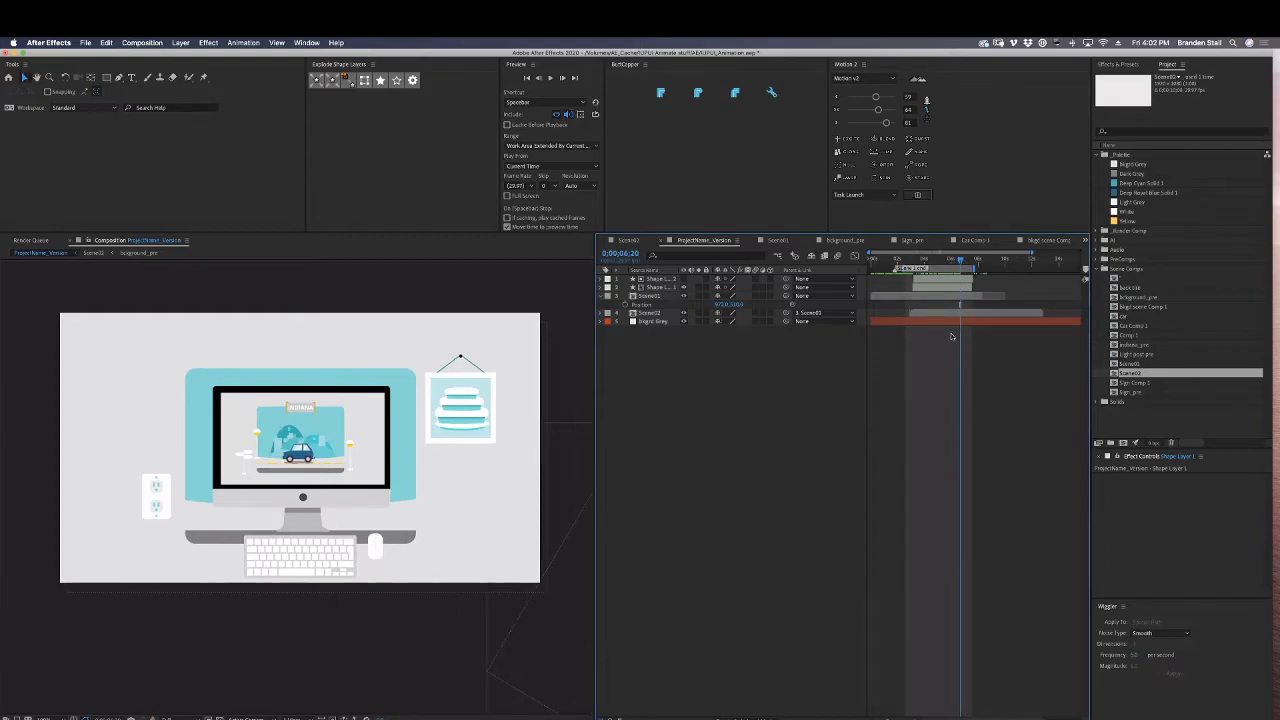
{"action": "left_click_drag", "start_coordinate": [412, 479], "coordinate": [422, 462]}
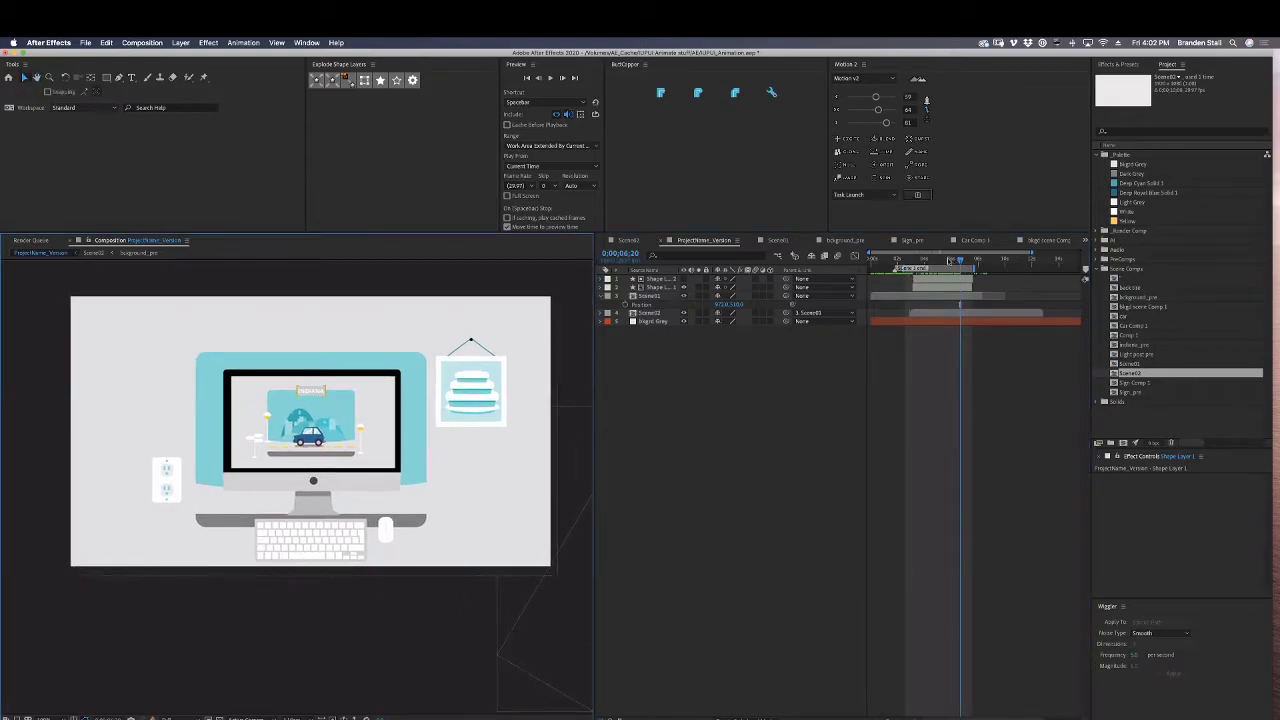
Preview the zoom-out transition from Scene01 to Scene02 in ProjectName_Version, starting from about 0;00;02;16.
{"action": "left_click_drag", "start_coordinate": [949, 260], "coordinate": [904, 262]}
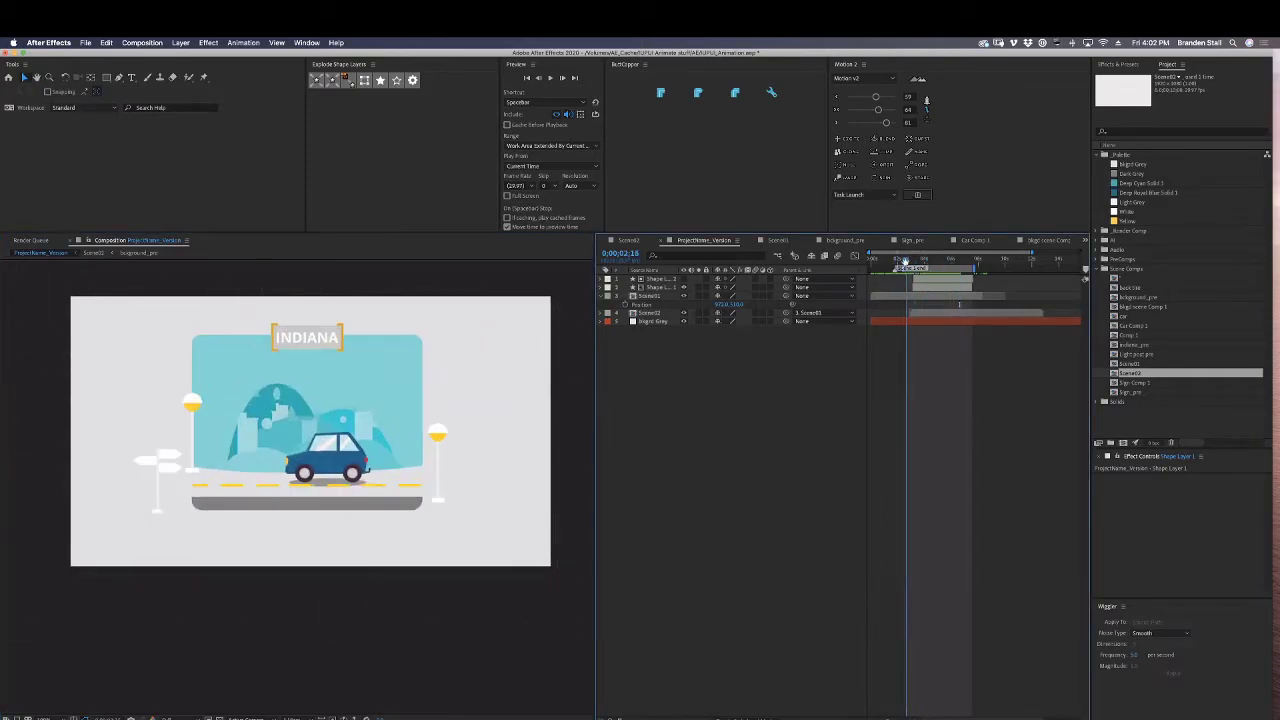
{"action": "key", "text": "space"}
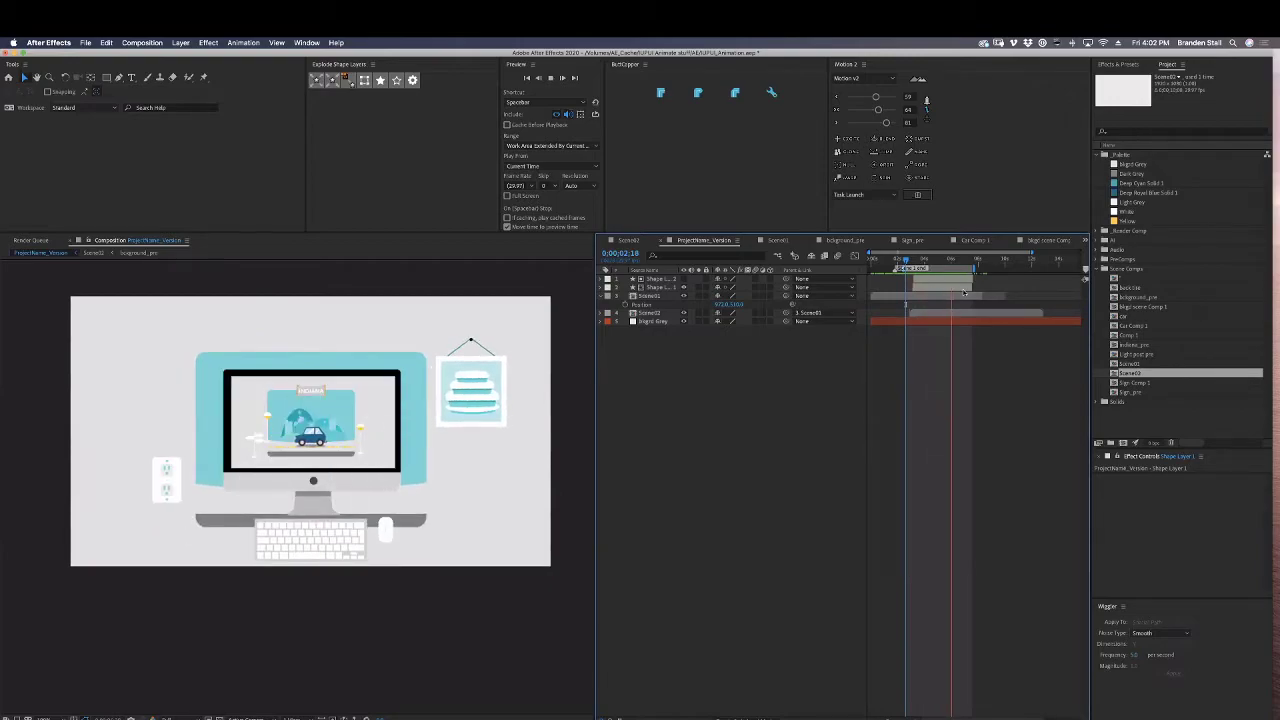
{"action": "key", "text": "space"}
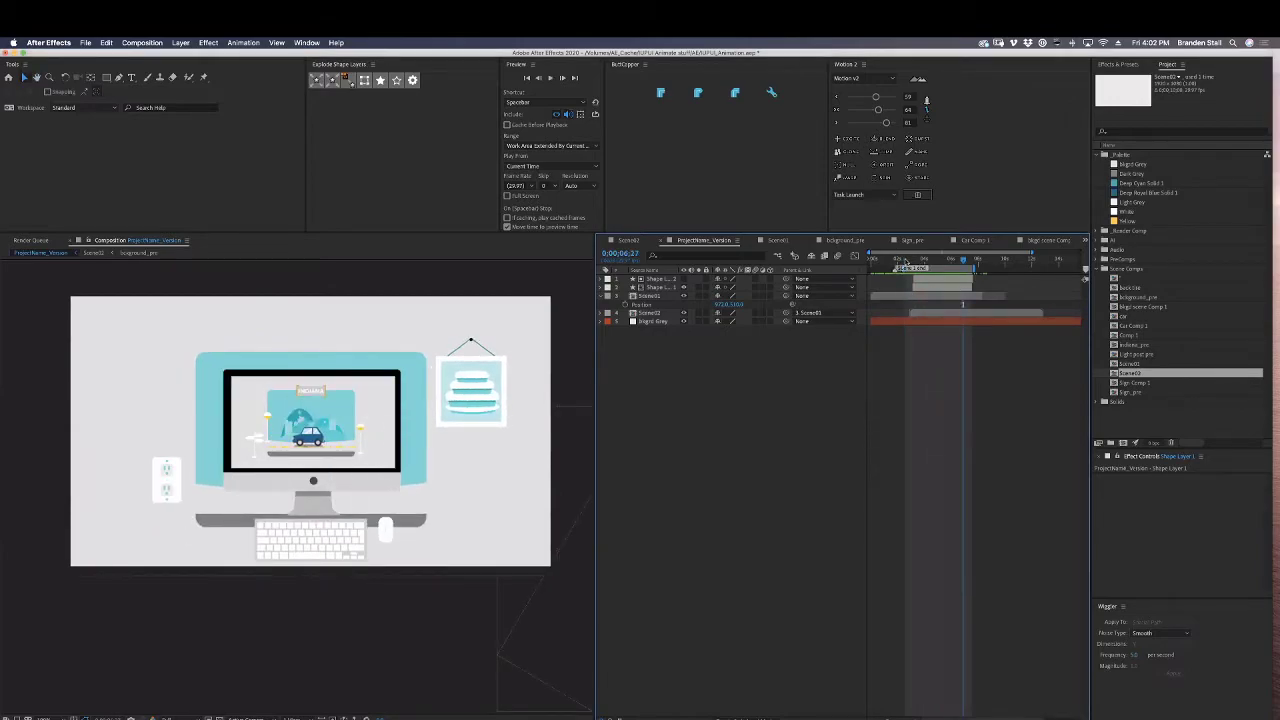
{"action": "left_click", "coordinate": [905, 261]}
{"action": "key", "text": "space"}
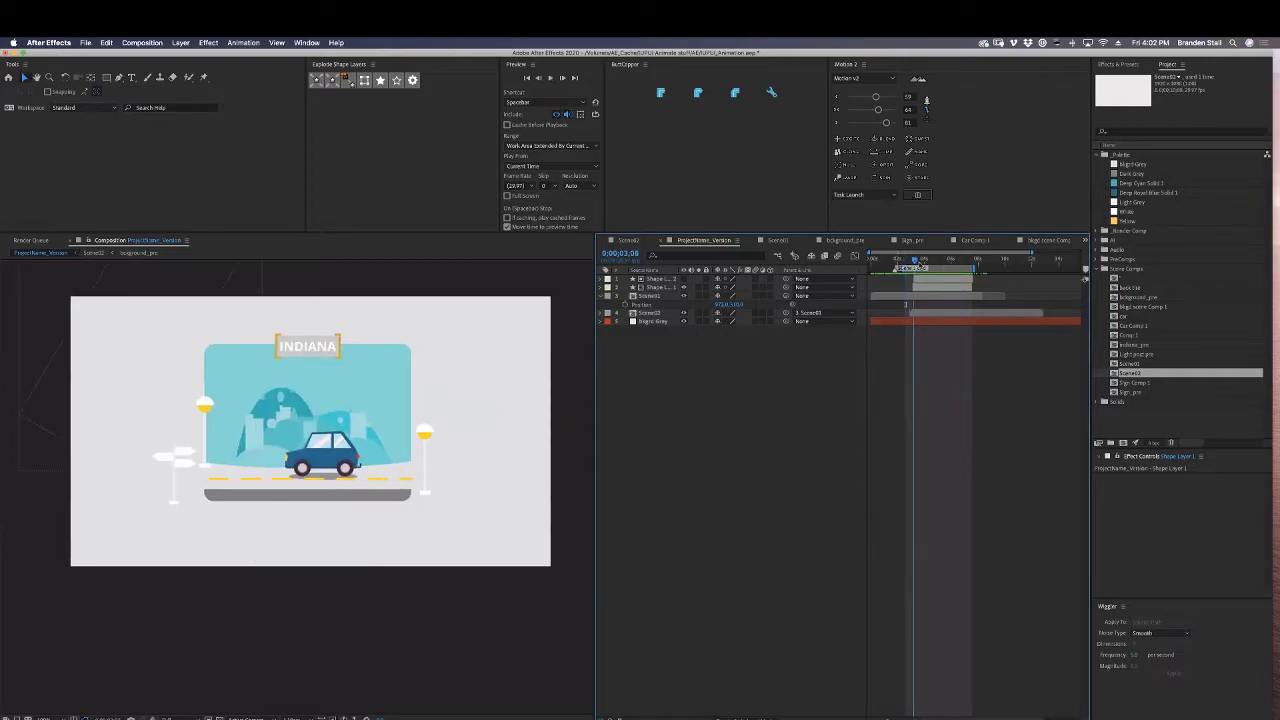
{"action": "left_click_drag", "start_coordinate": [933, 264], "coordinate": [898, 267]}
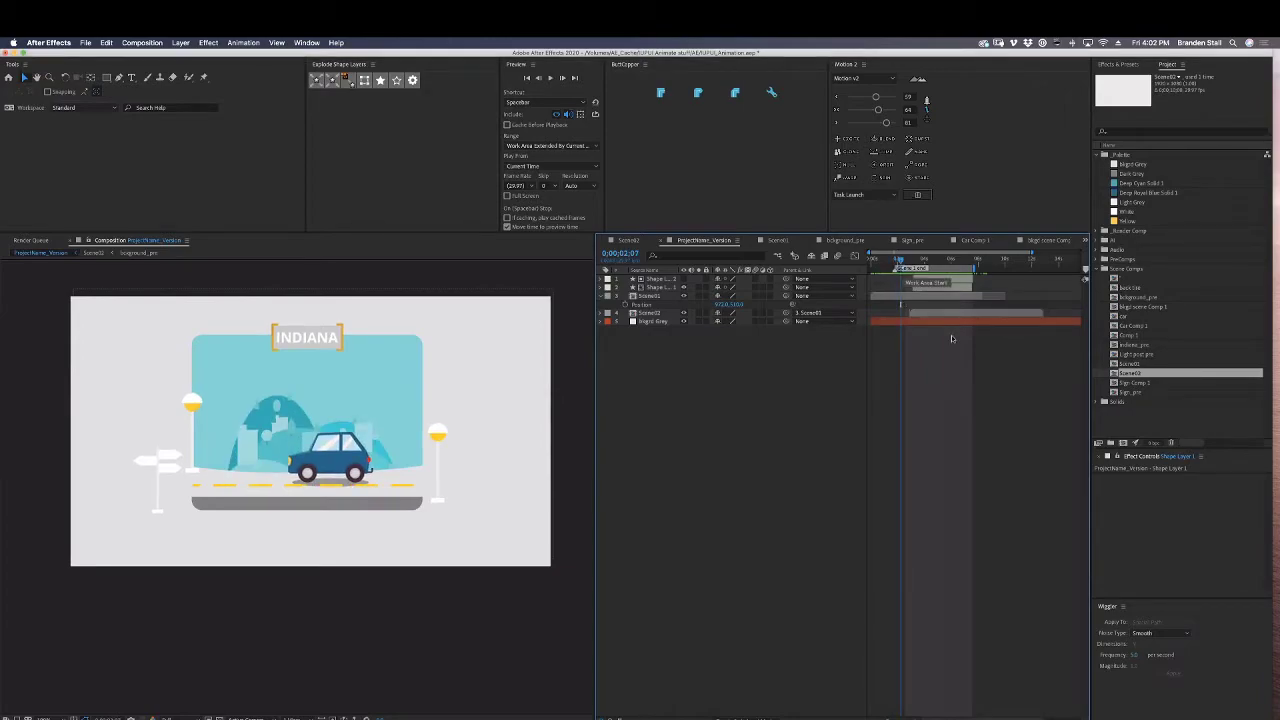
{"action": "mouse_move", "coordinate": [900, 263]}
{"action": "left_mouse_down"}
{"action": "mouse_move", "coordinate": [949, 268]}
{"action": "mouse_move", "coordinate": [906, 268]}
{"action": "left_mouse_up"}
{"action": "key", "text": "space"}
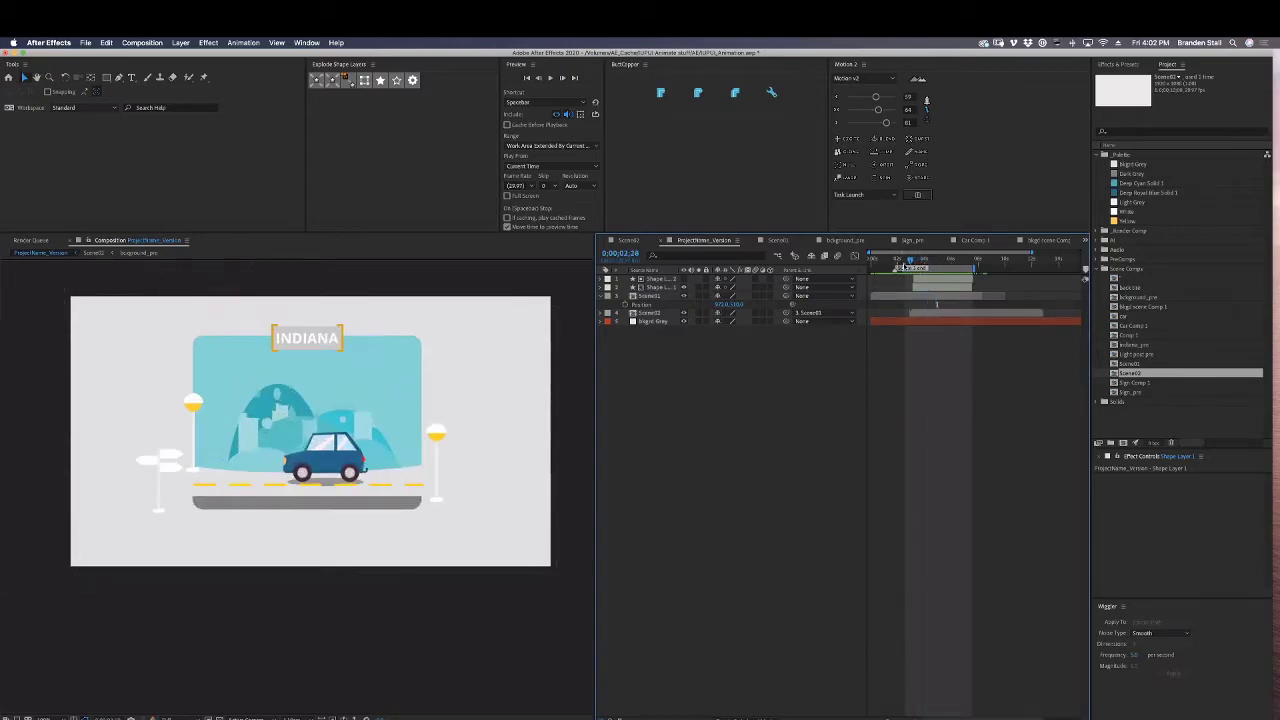
{"action": "mouse_move", "coordinate": [908, 266]}
{"action": "left_mouse_down"}
{"action": "mouse_move", "coordinate": [846, 269]}
{"action": "mouse_move", "coordinate": [885, 269]}
{"action": "left_mouse_up"}
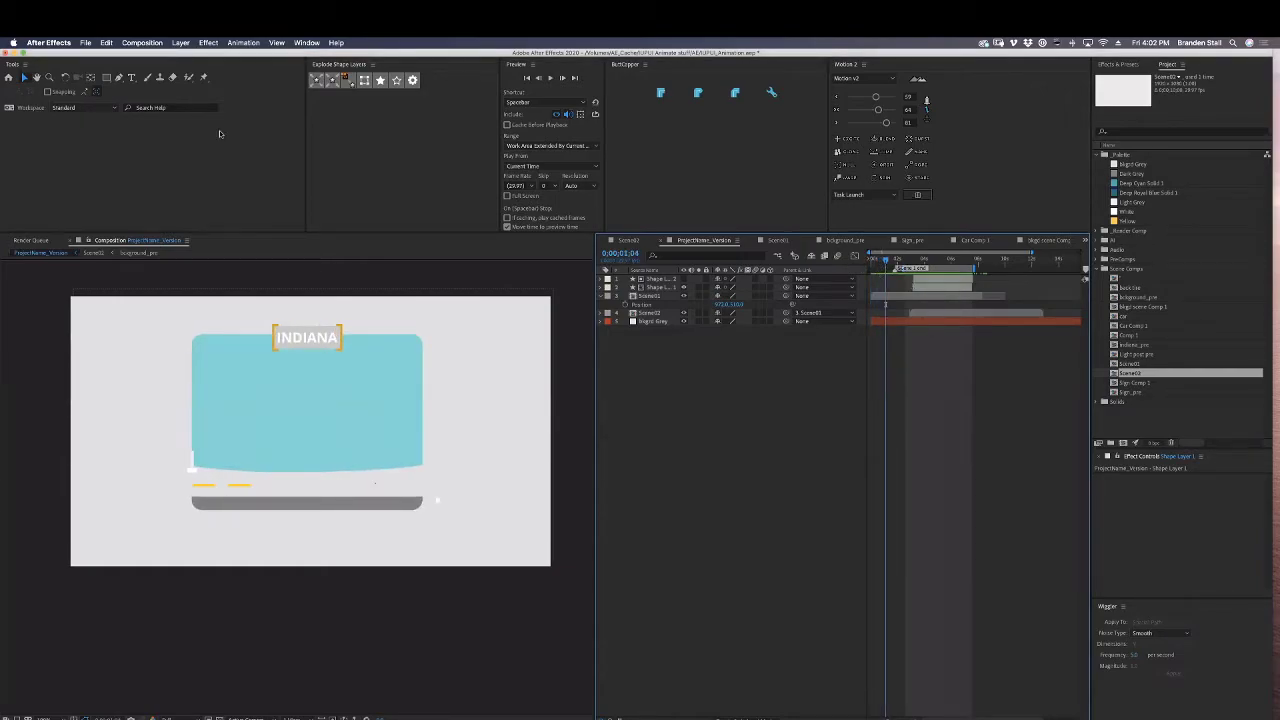
{"action": "left_click", "coordinate": [209, 43]}
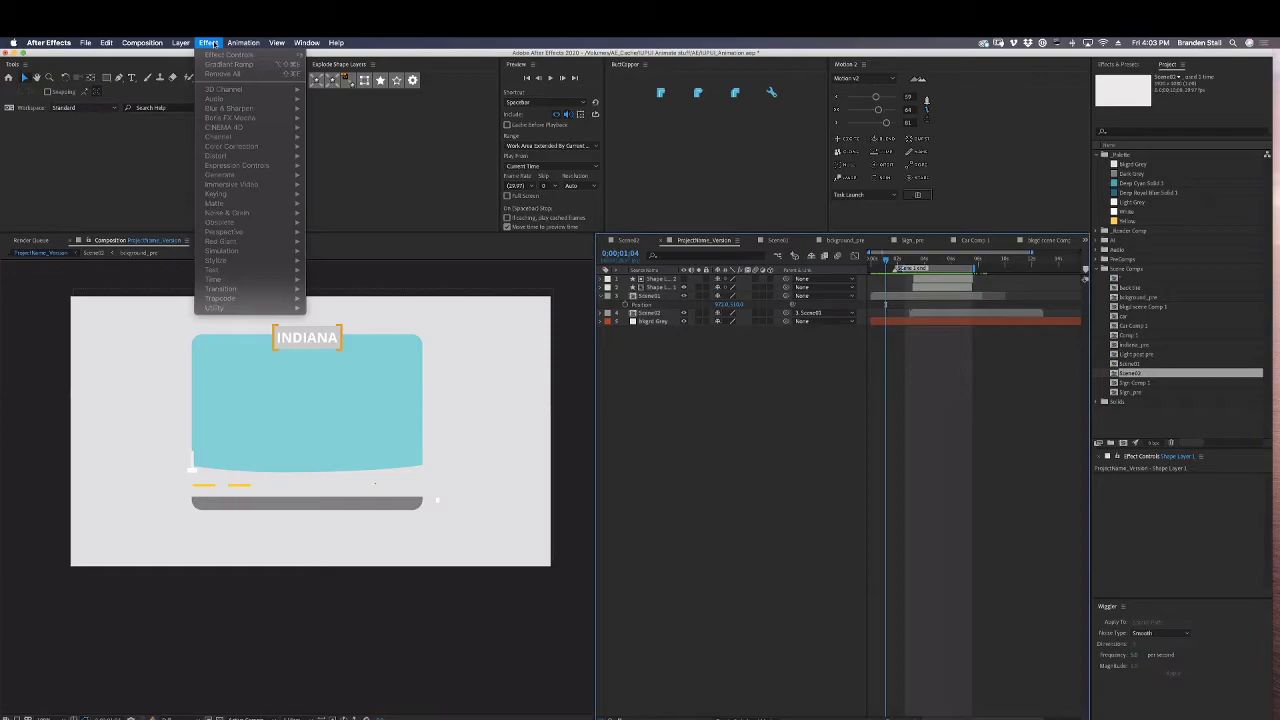
{"action": "left_click", "coordinate": [719, 290]}
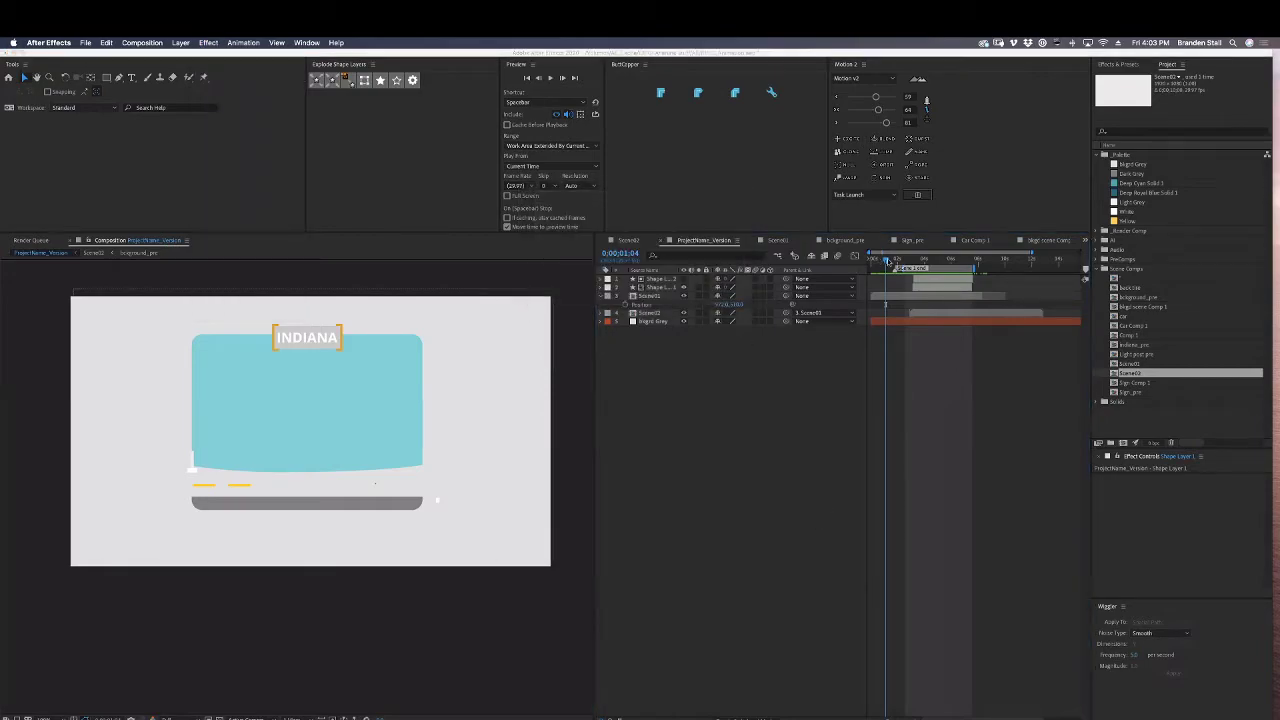
Preview the monitor transition in ProjectName_Version and look through the available effect categories.
{"action": "key", "text": "space"}
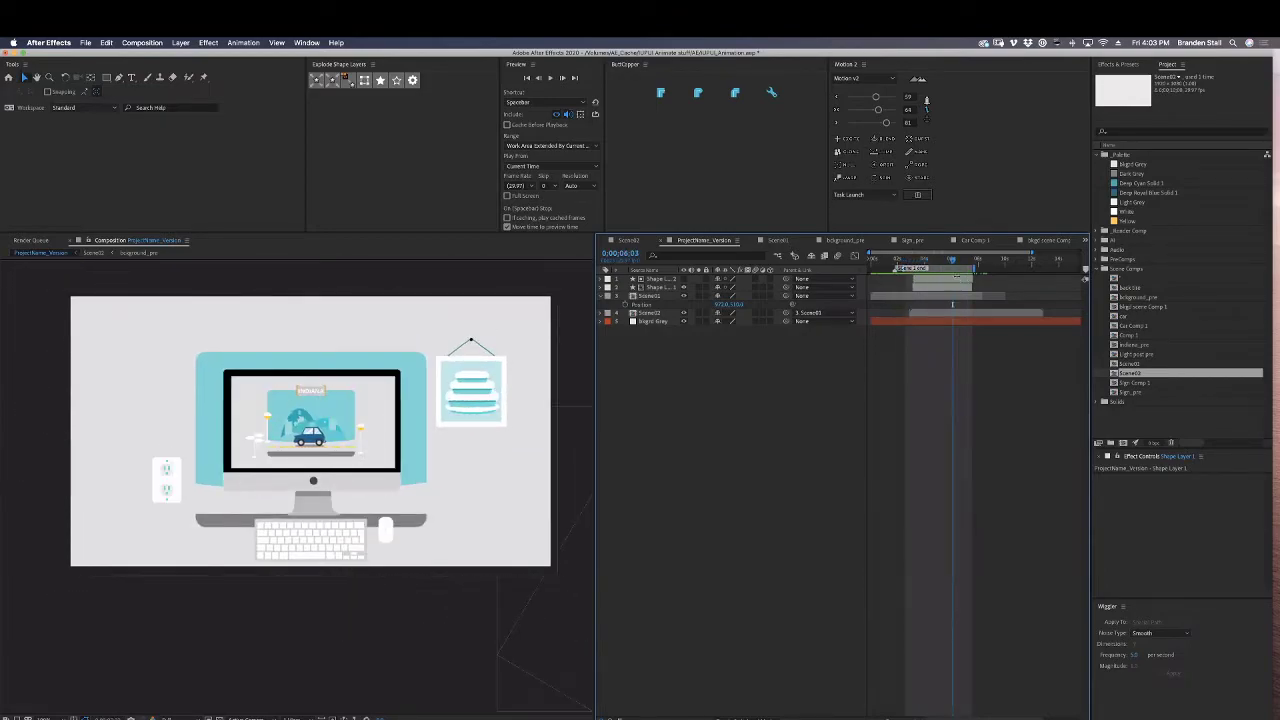
{"action": "left_click", "coordinate": [218, 43]}
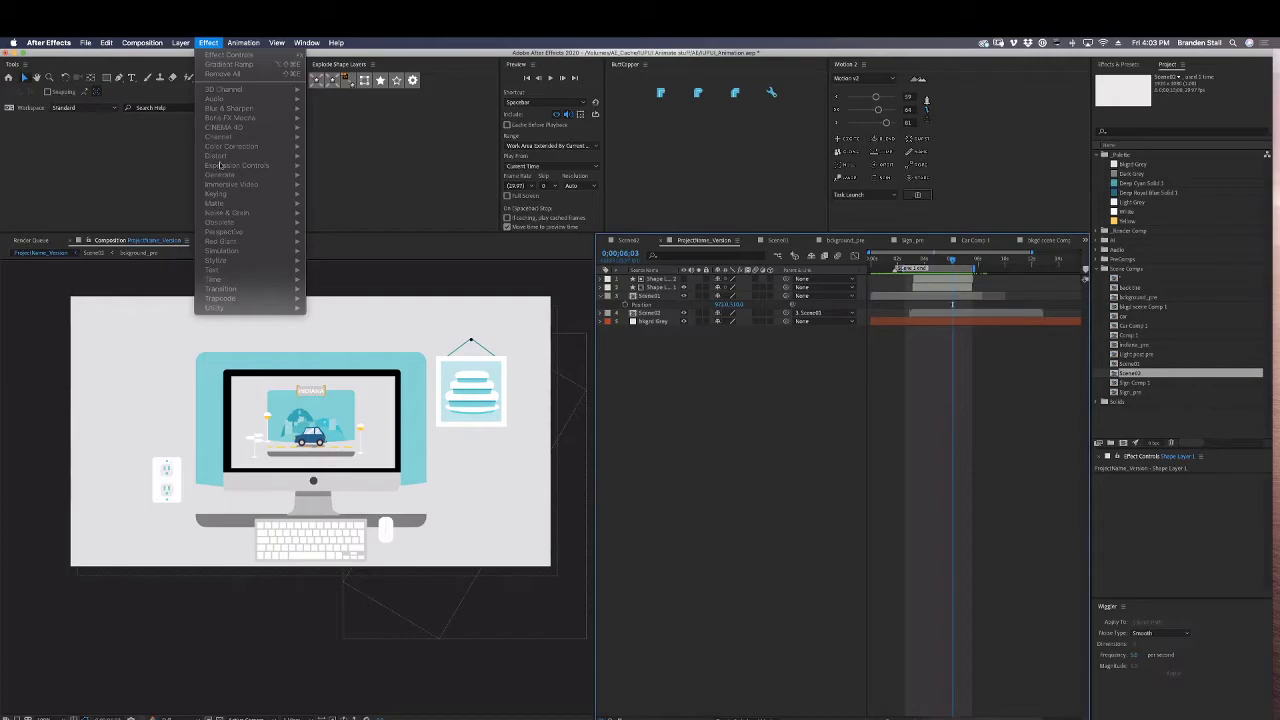
{"action": "left_click", "coordinate": [743, 481]}
{"action": "mouse_move", "coordinate": [949, 262]}
{"action": "left_mouse_down"}
{"action": "mouse_move", "coordinate": [908, 265]}
{"action": "mouse_move", "coordinate": [977, 266]}
{"action": "mouse_move", "coordinate": [910, 266]}
{"action": "mouse_move", "coordinate": [930, 275]}
{"action": "left_mouse_up"}
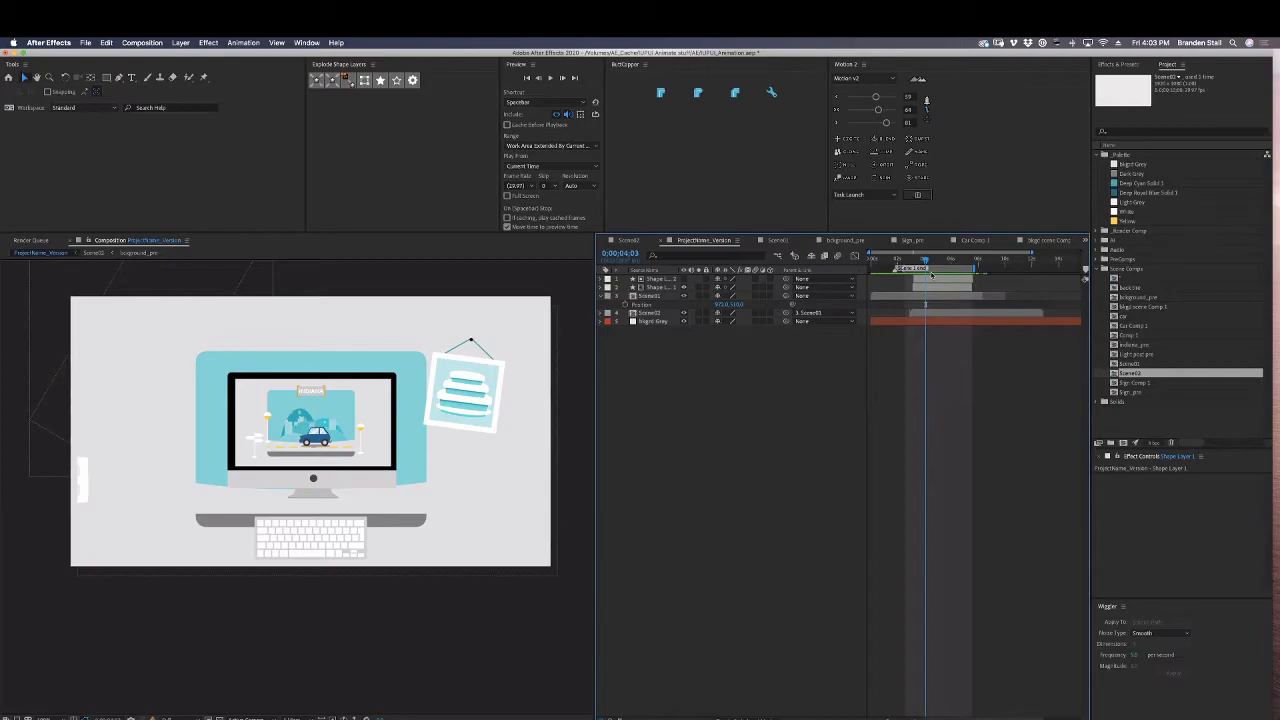
{"action": "left_click", "coordinate": [210, 45]}
{"action": "left_click", "coordinate": [434, 155]}
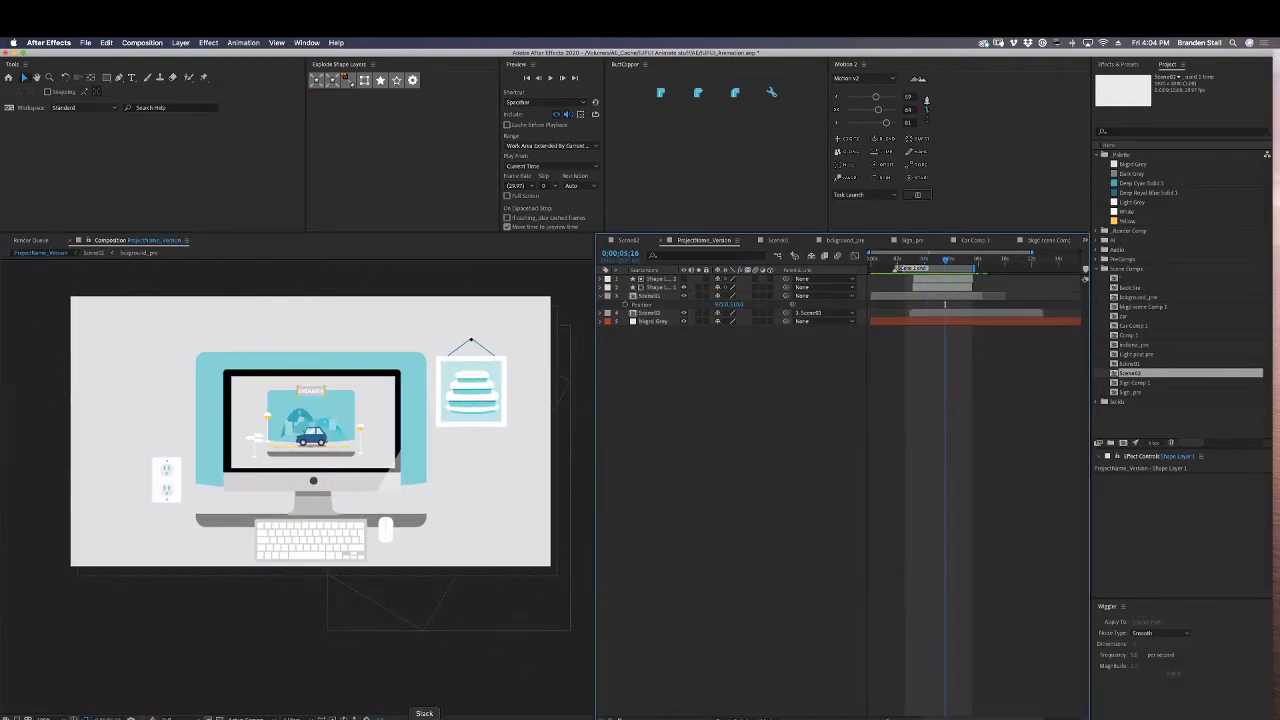
Switch to Illustrator and examine the globe community frame and the debit card handover frame in boardExample.ai.
{"action": "left_click", "coordinate": [414, 716]}
{"action": "scroll", "coordinate": [604, 531], "scroll_direction": "up", "scroll_amount": 3}
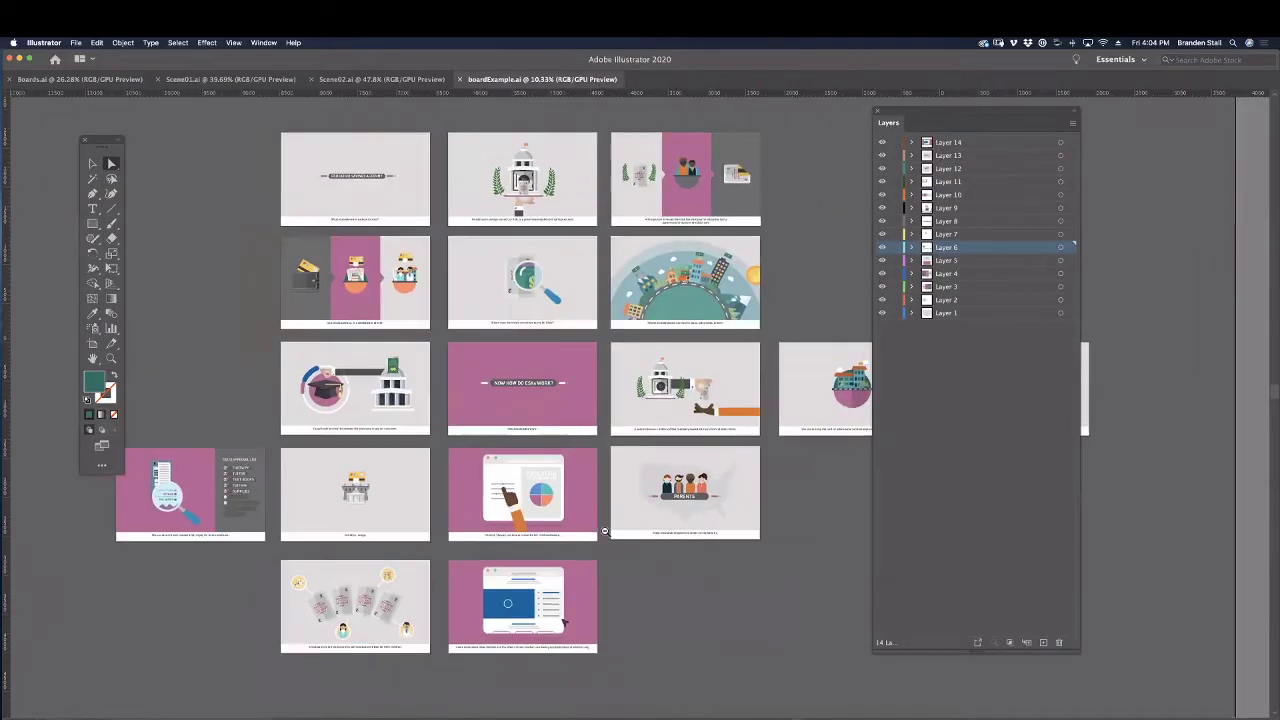
{"action": "scroll", "coordinate": [604, 531], "scroll_direction": "down", "scroll_amount": 1}
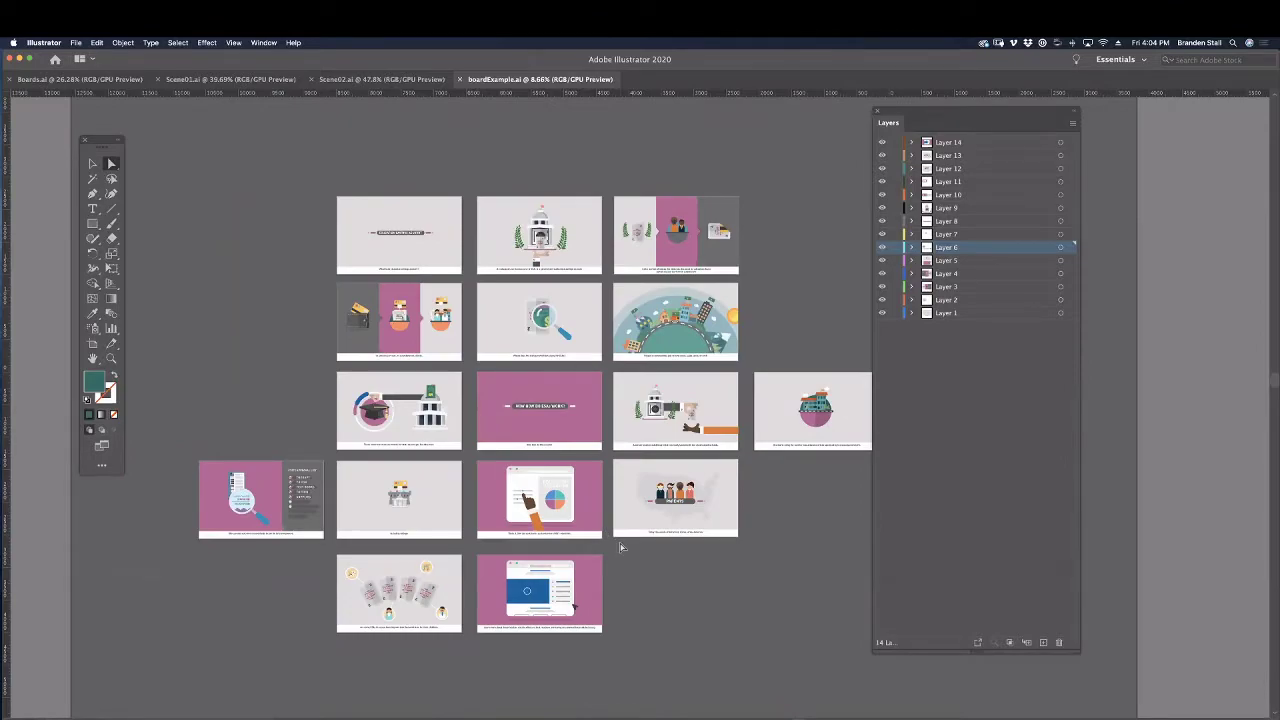
{"action": "left_click_drag", "start_coordinate": [676, 341], "coordinate": [780, 345]}
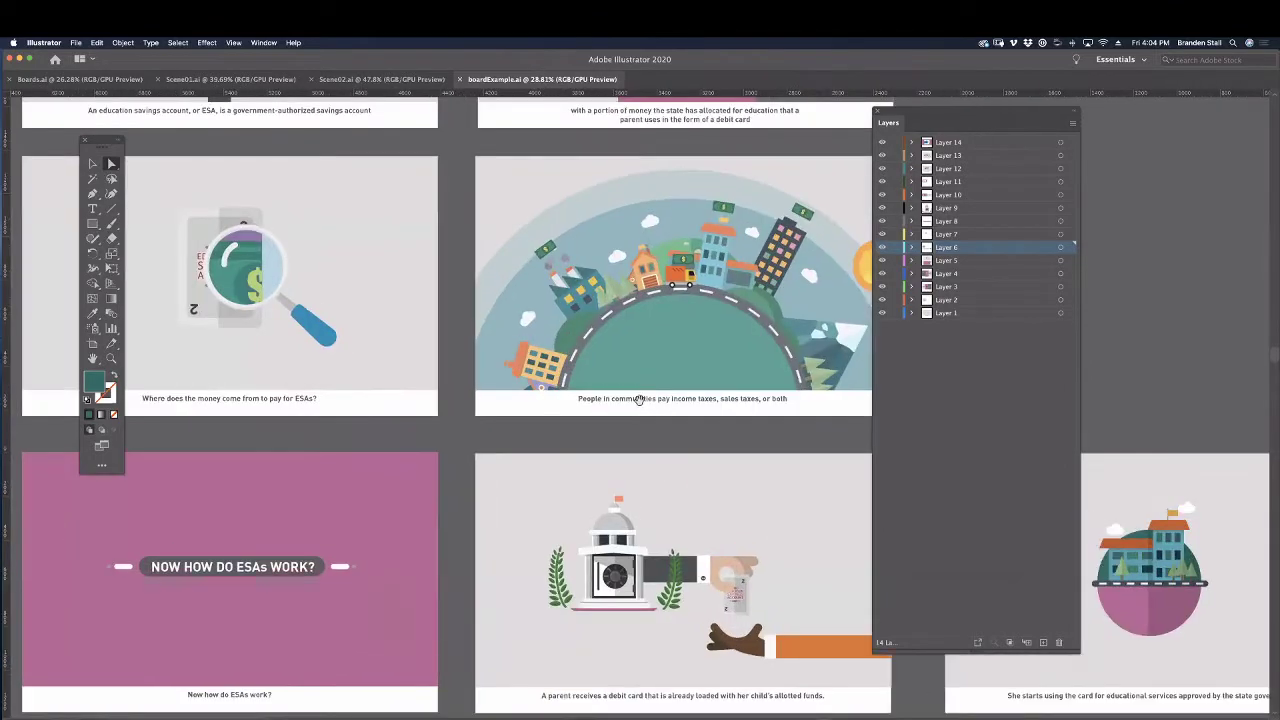
{"action": "left_click_drag", "start_coordinate": [638, 400], "coordinate": [640, 366]}
{"action": "scroll", "coordinate": [697, 385], "scroll_direction": "right", "scroll_amount": 3}
{"action": "scroll", "coordinate": [697, 384], "scroll_direction": "up", "scroll_amount": 2}
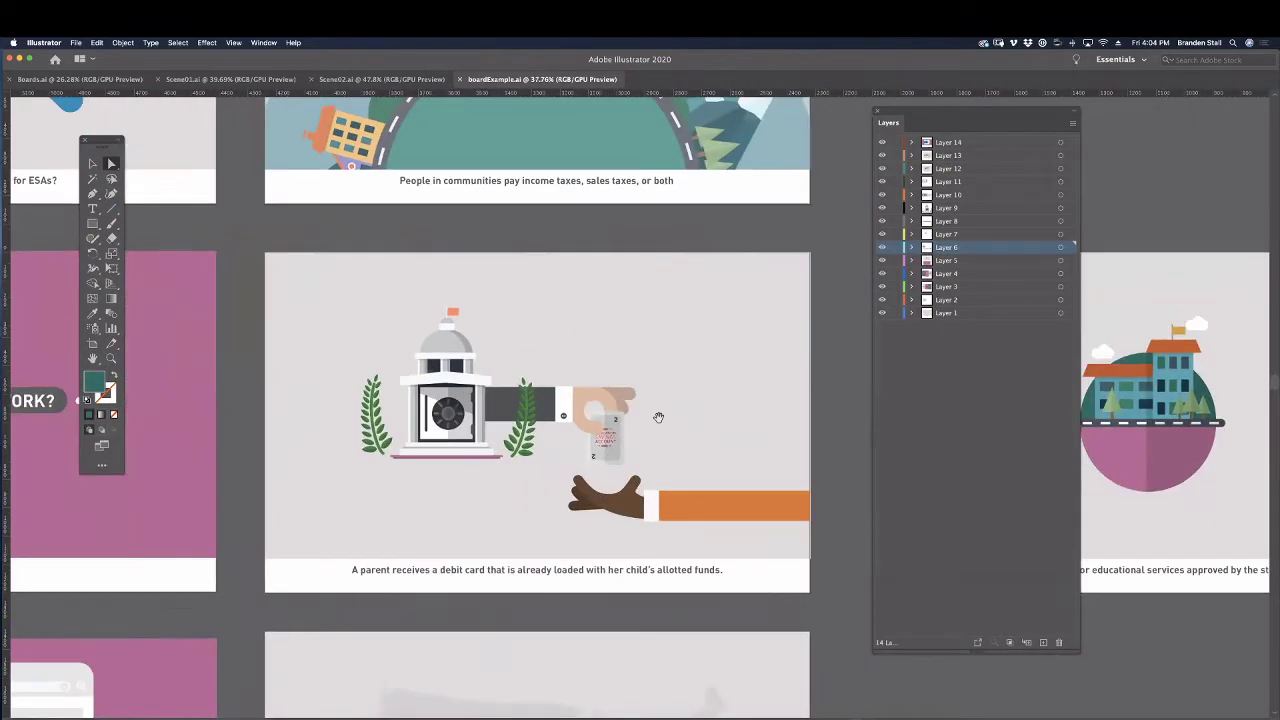
{"action": "scroll", "coordinate": [697, 380], "scroll_direction": "down", "scroll_amount": 4}
{"action": "scroll", "coordinate": [524, 379], "scroll_direction": "up", "scroll_amount": 10}
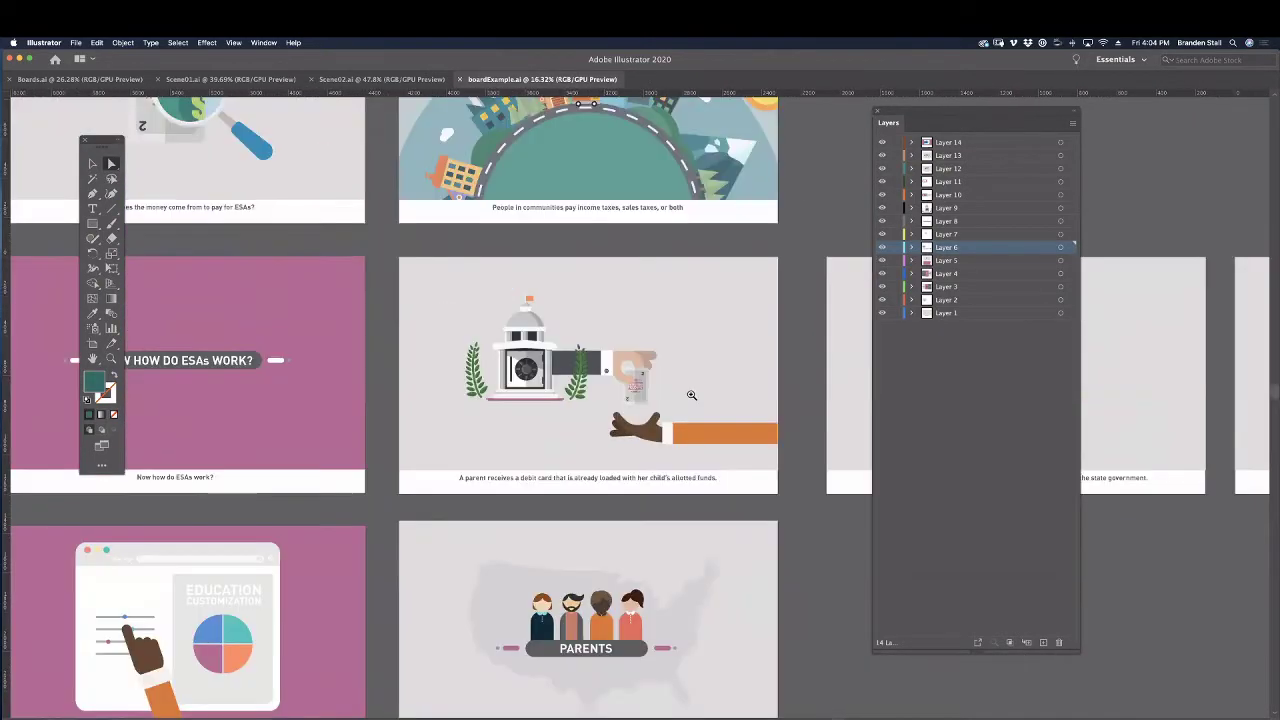
{"action": "left_click", "coordinate": [533, 372]}
{"action": "scroll", "coordinate": [533, 372], "scroll_direction": "down", "scroll_amount": 12}
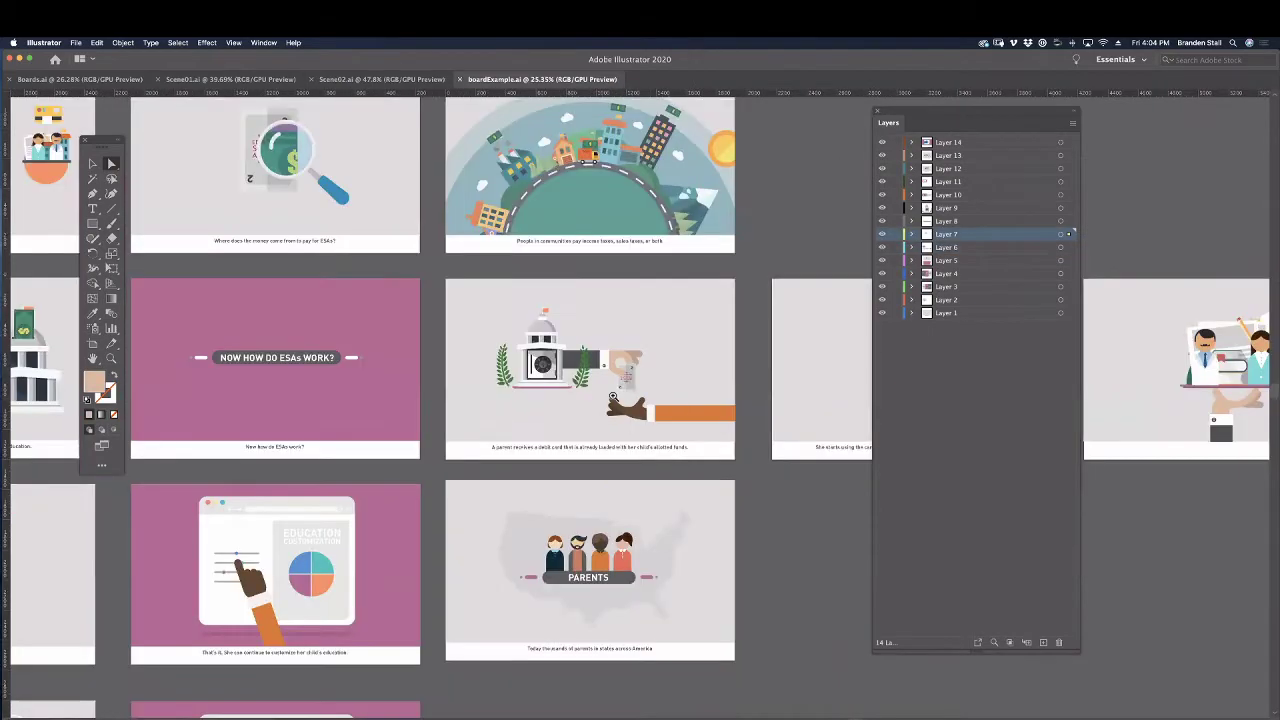
Review the overview of all example boards and the debit card handover frame, comparing them with ProjectName_Version in After Effects.
{"action": "scroll", "coordinate": [602, 440], "scroll_direction": "down", "scroll_amount": 2}
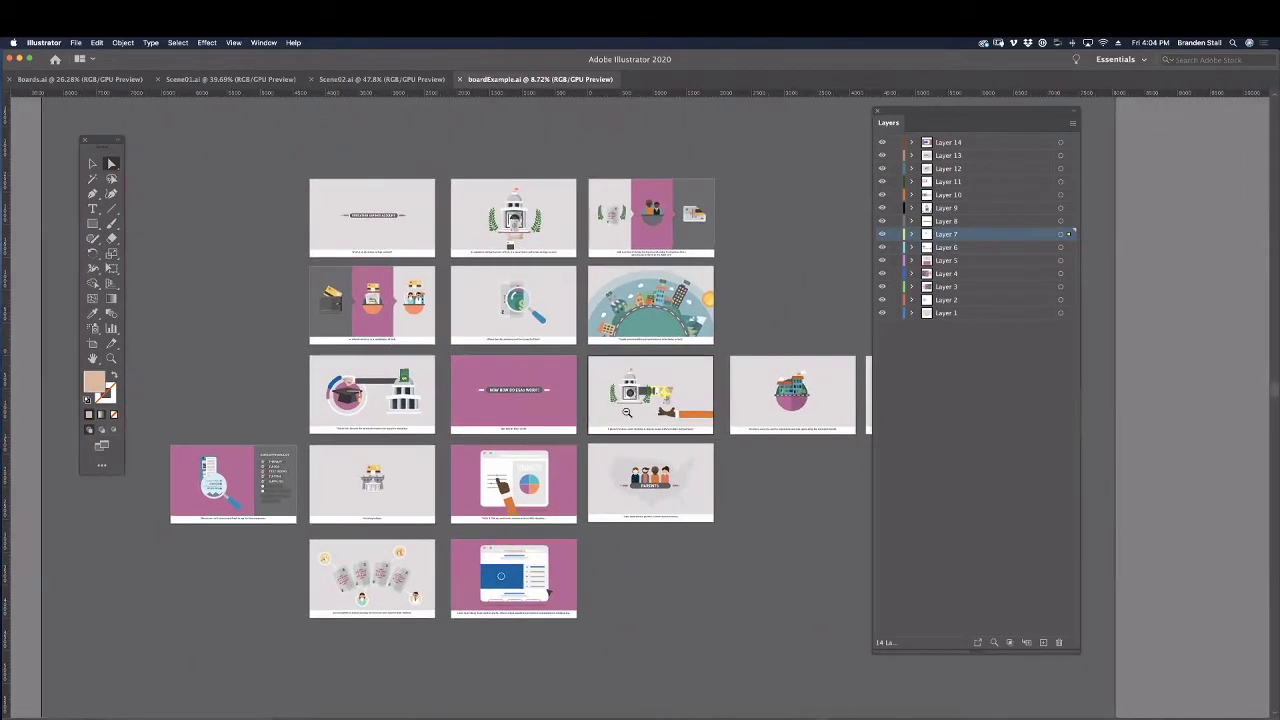
{"action": "scroll", "coordinate": [608, 440], "scroll_direction": "up", "scroll_amount": 2}
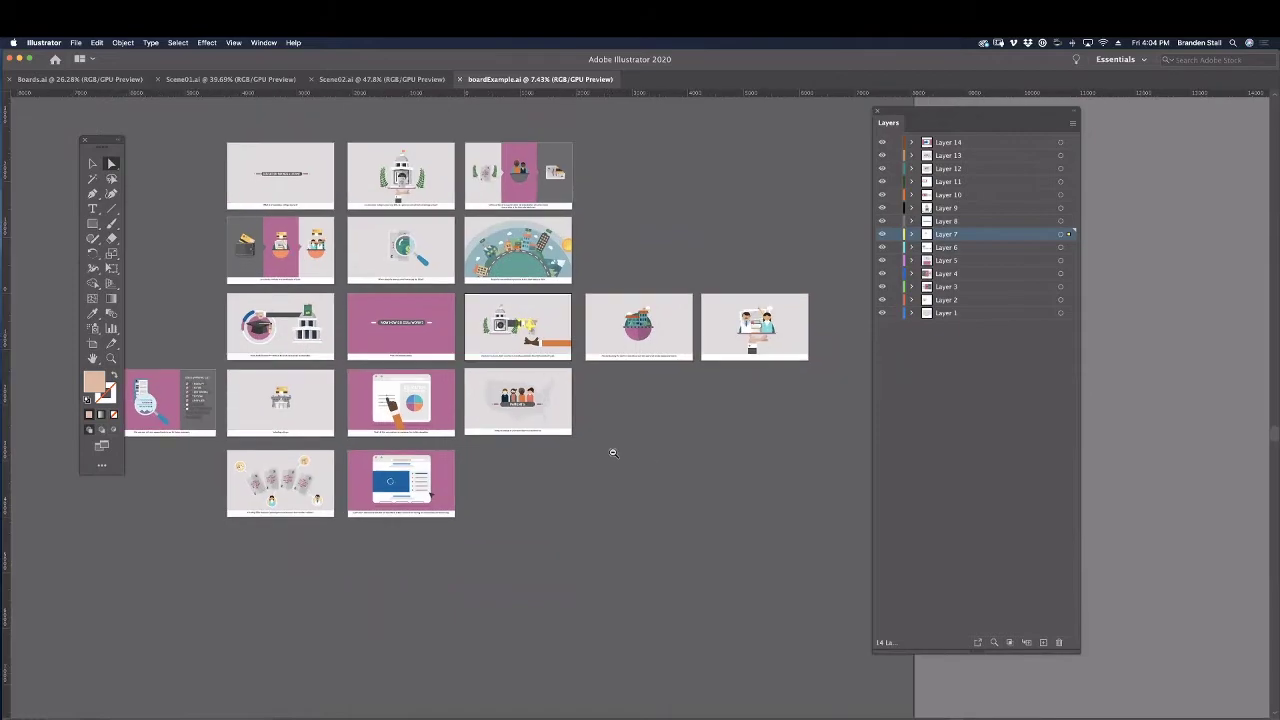
{"action": "scroll", "coordinate": [666, 542], "scroll_direction": "down", "scroll_amount": 2}
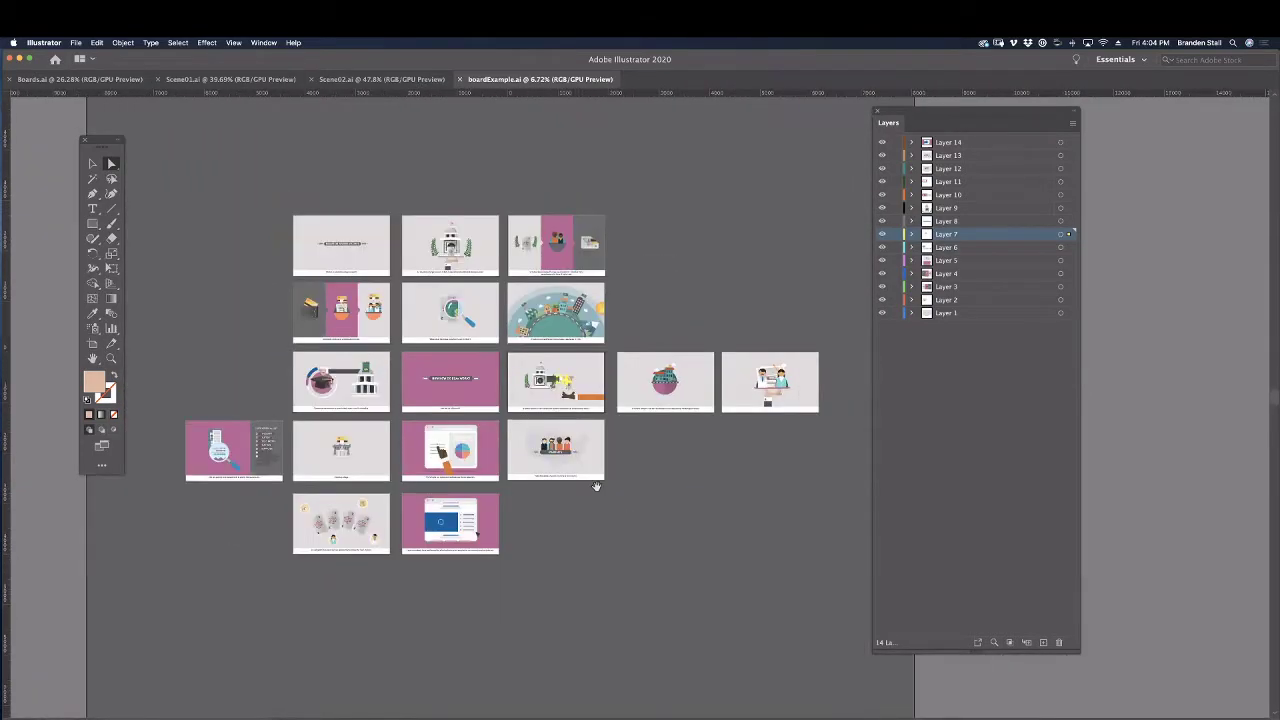
{"action": "left_click", "coordinate": [376, 716]}
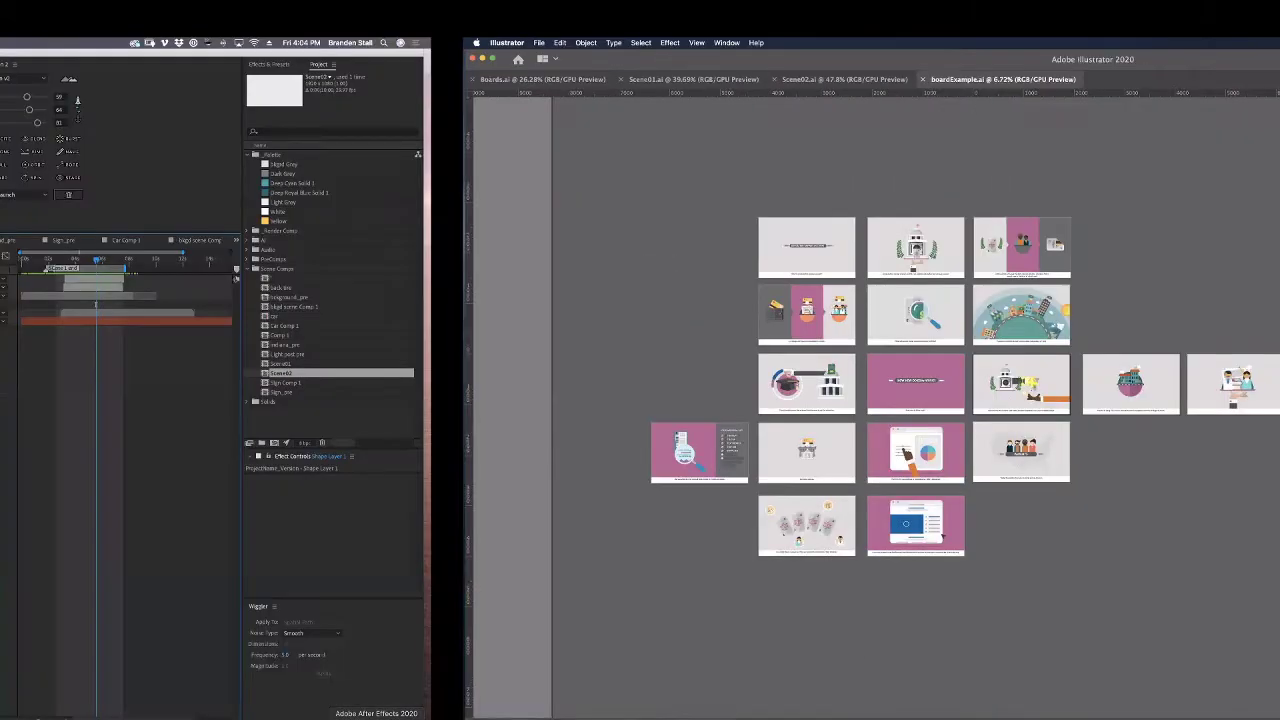
{"action": "key", "text": "super+Tab"}
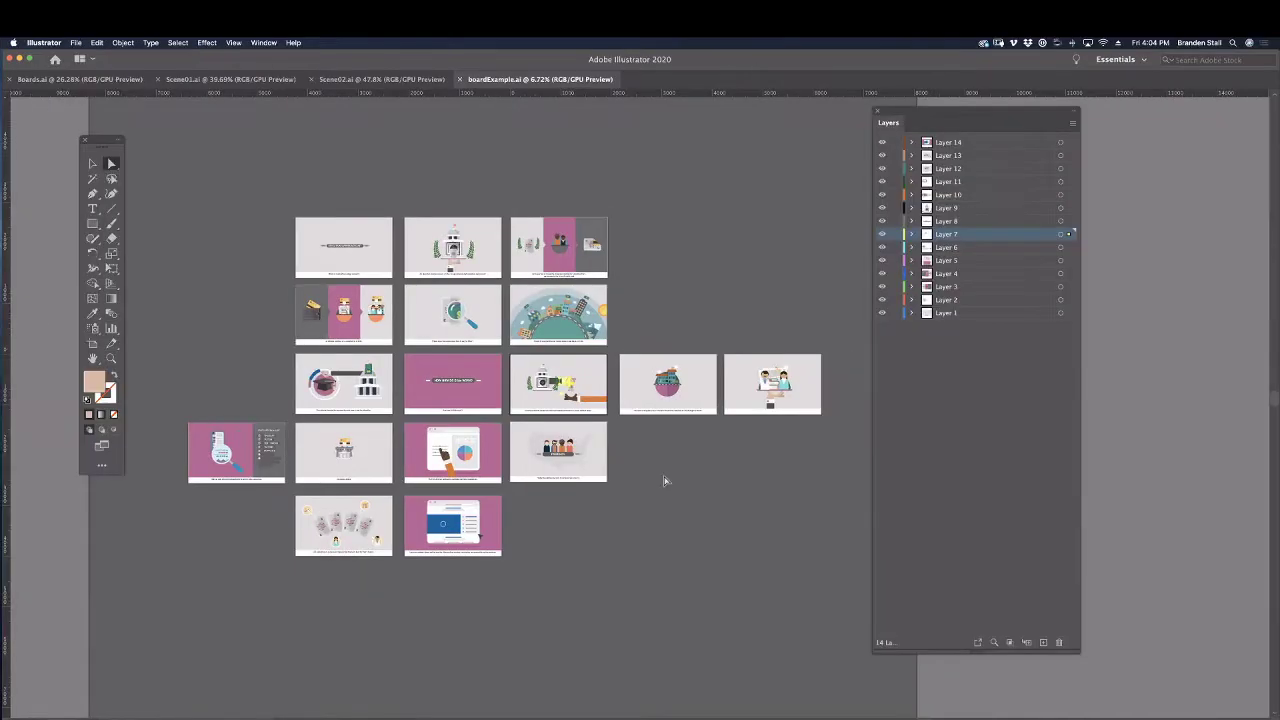
{"action": "scroll", "coordinate": [557, 390], "scroll_direction": "up", "scroll_amount": 8}
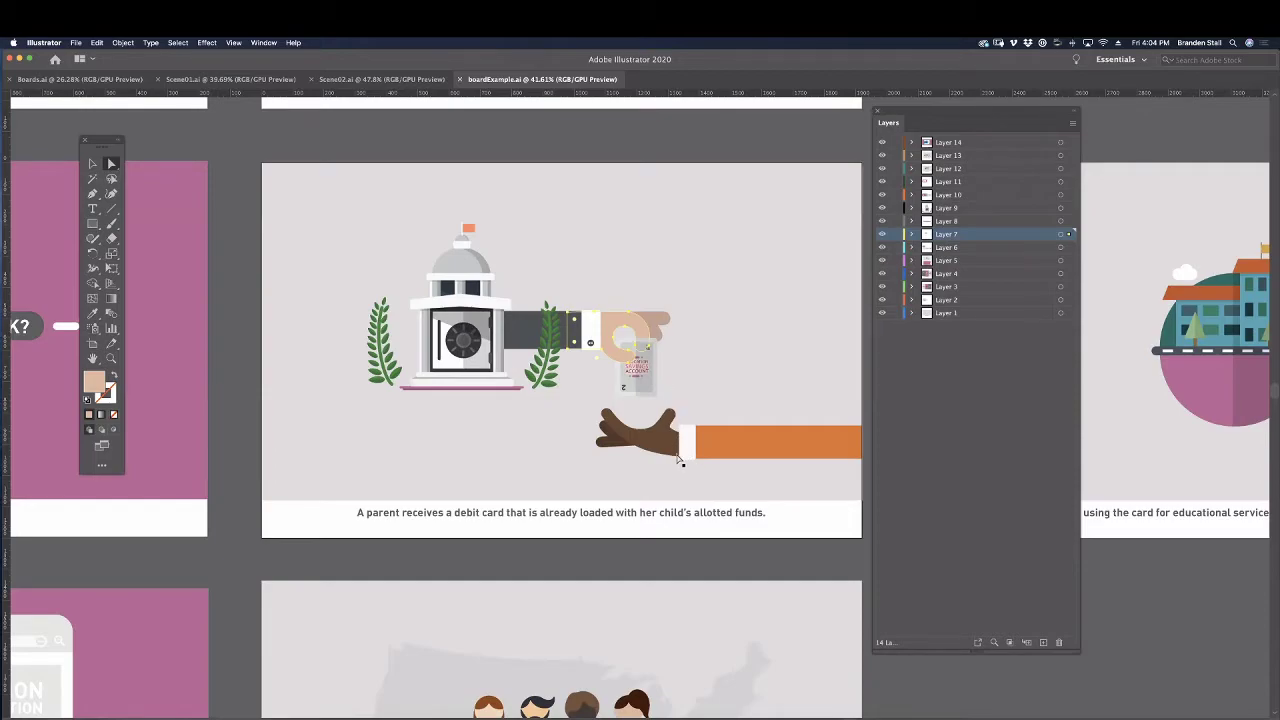
{"action": "scroll", "coordinate": [699, 439], "scroll_direction": "down", "scroll_amount": 7}
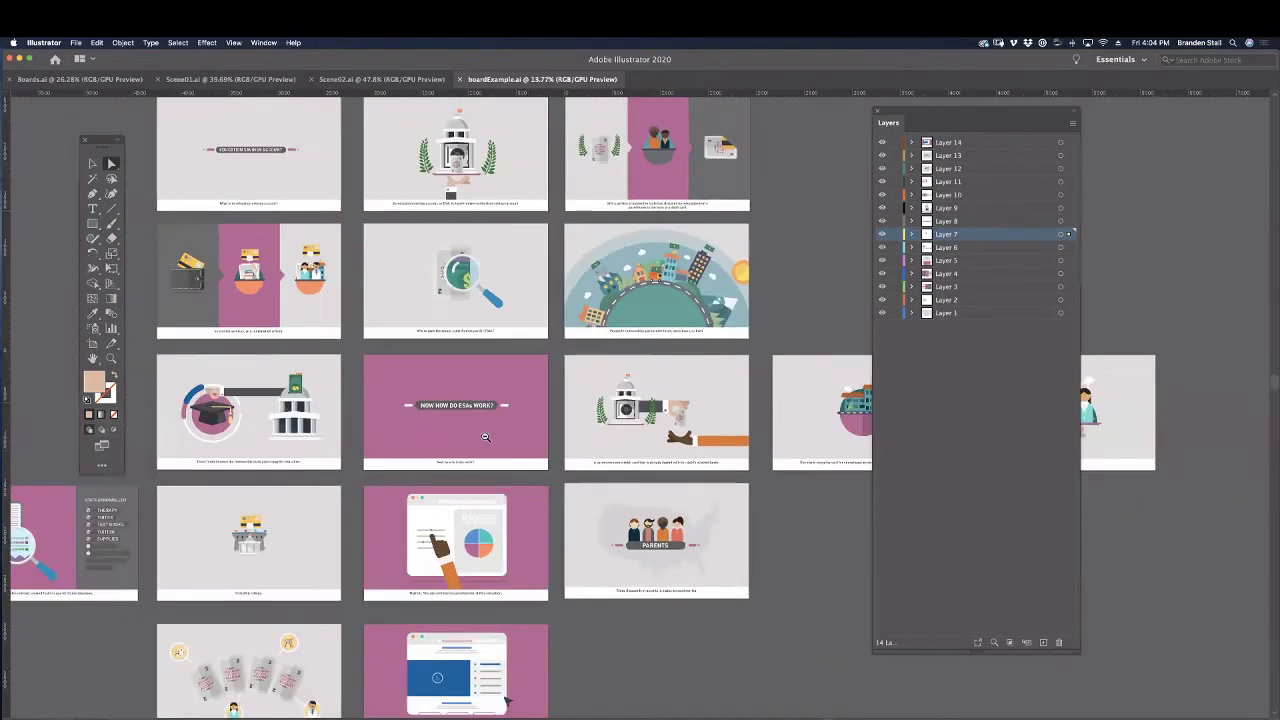
{"action": "key", "text": "super+Tab"}
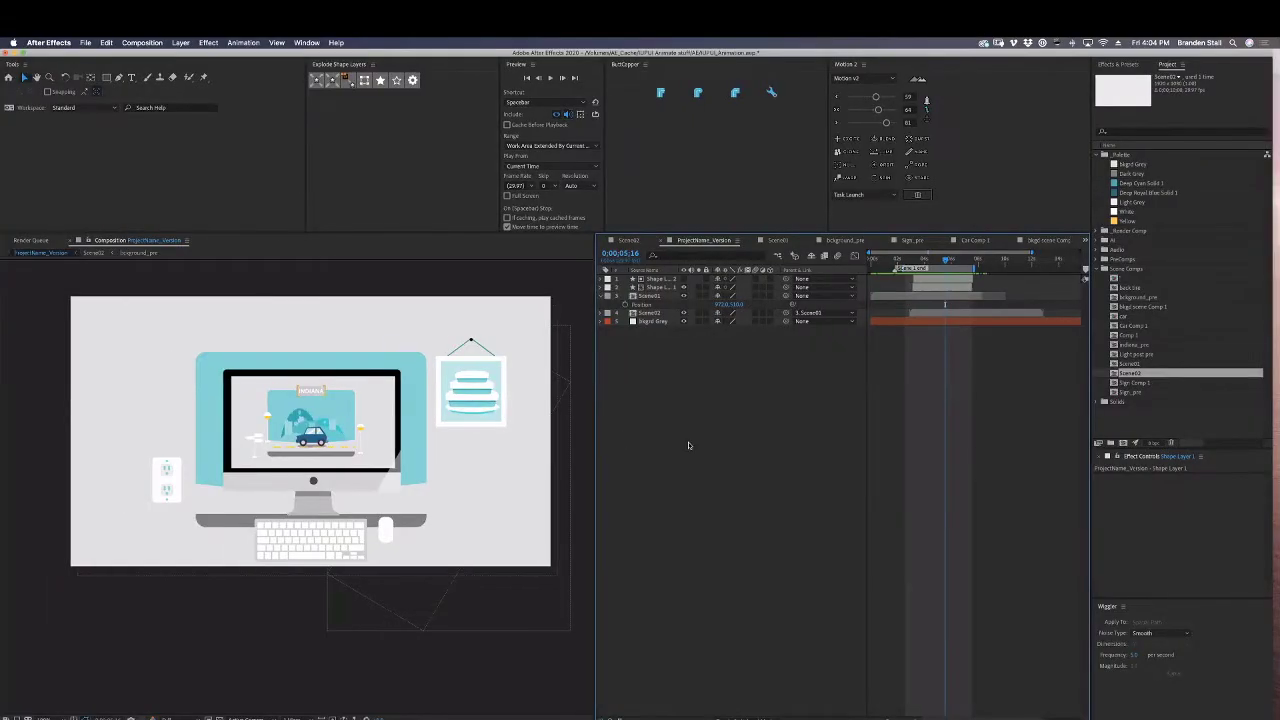
{"action": "key", "text": "super+Tab"}
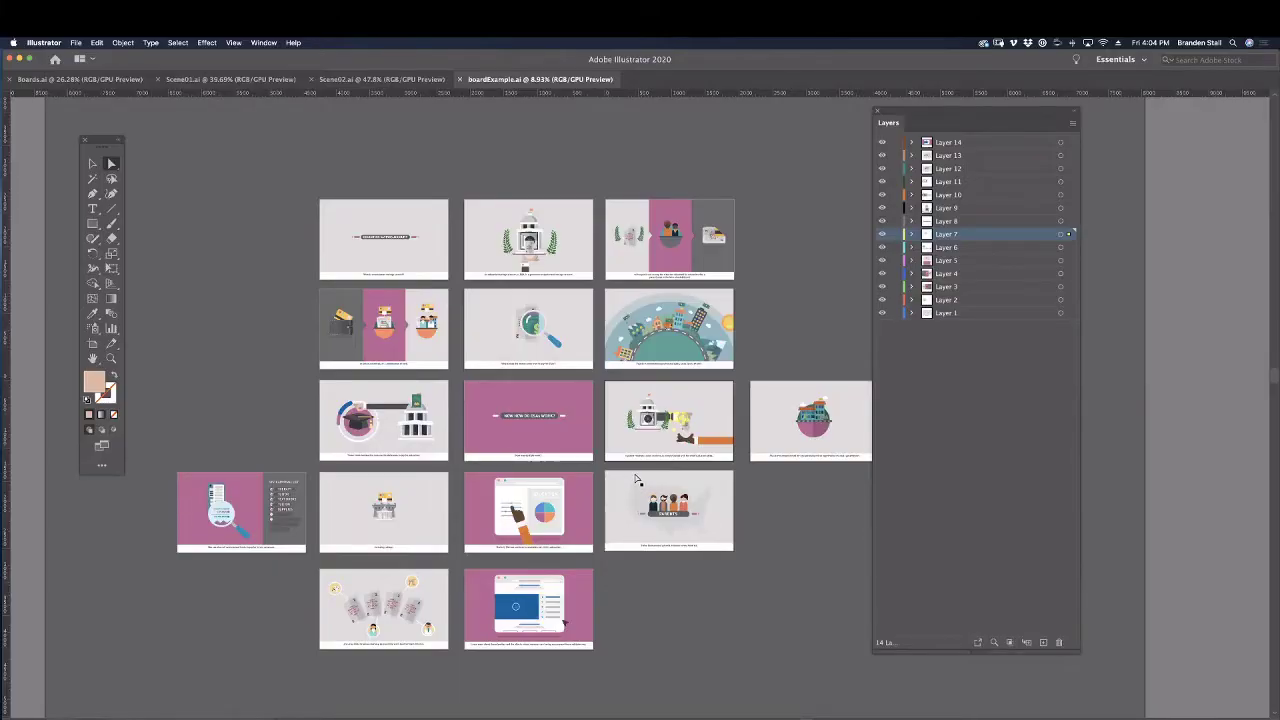
Switch back to After Effects and add a Position keyframe to the Scene01 layer at 0;00;05;07.
{"action": "key", "text": "ctrl+Left"}
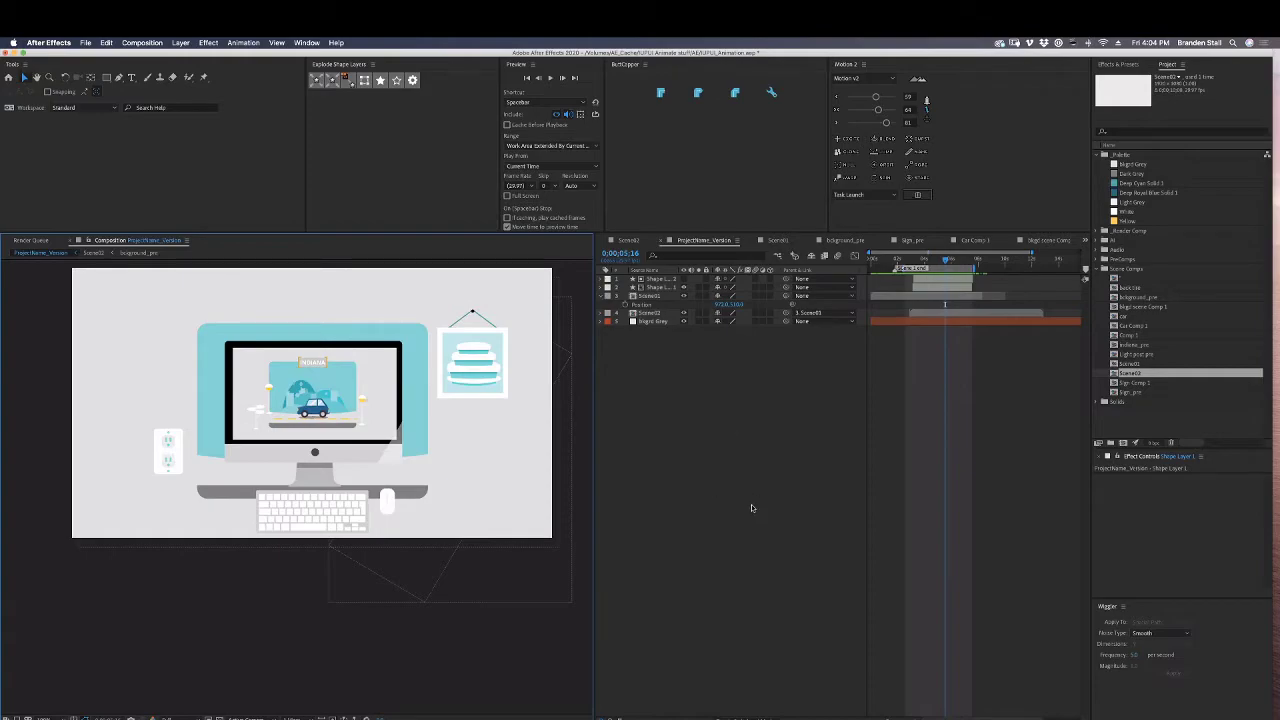
{"action": "left_click", "coordinate": [729, 464]}
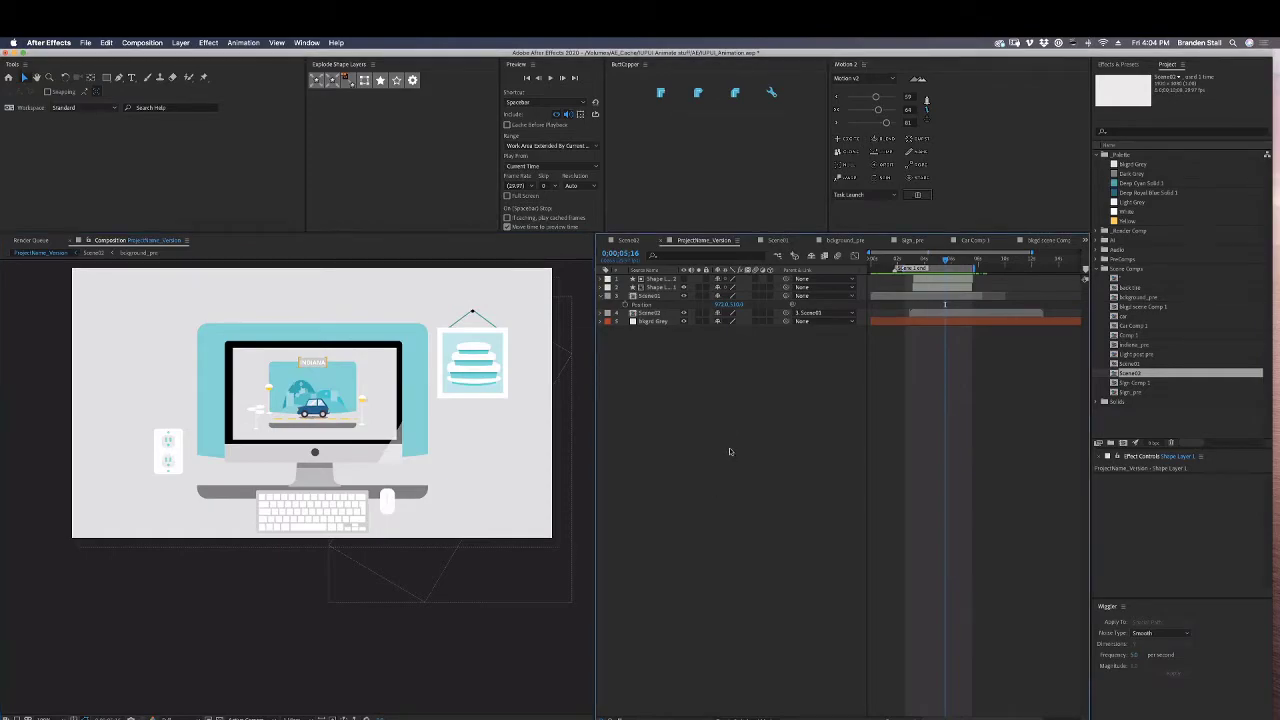
{"action": "left_click", "coordinate": [361, 154]}
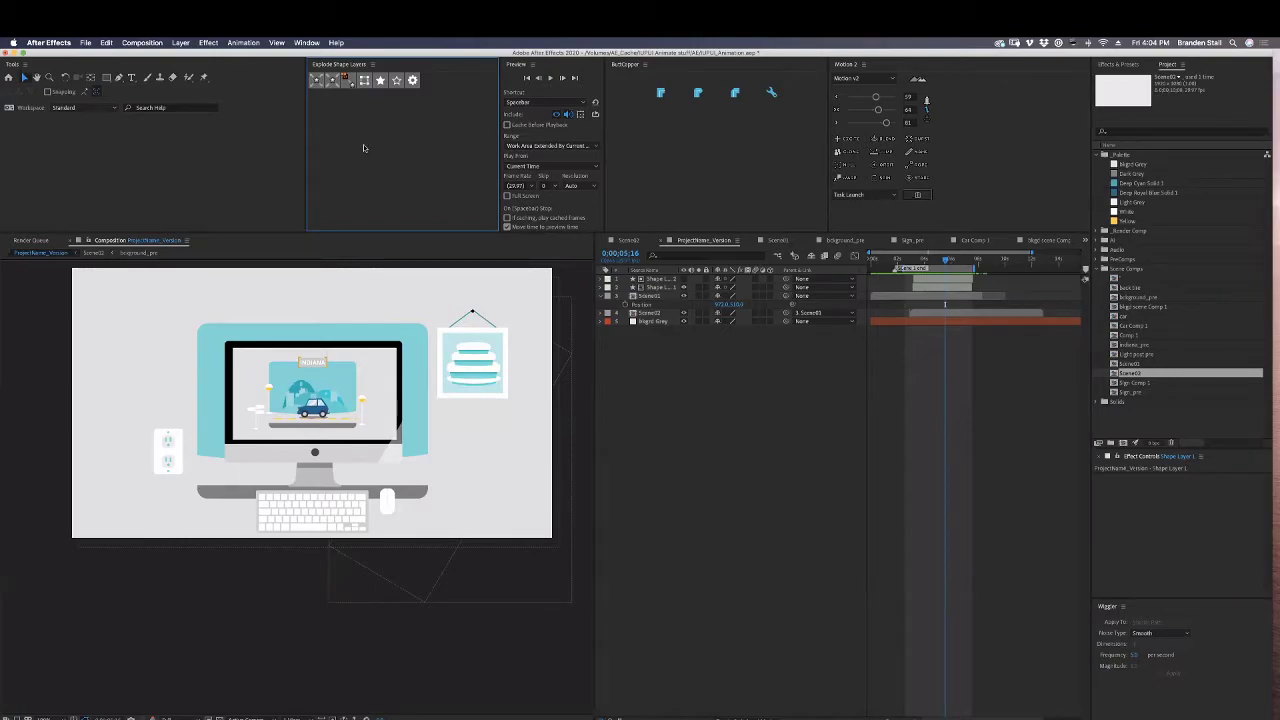
{"action": "left_click", "coordinate": [784, 510]}
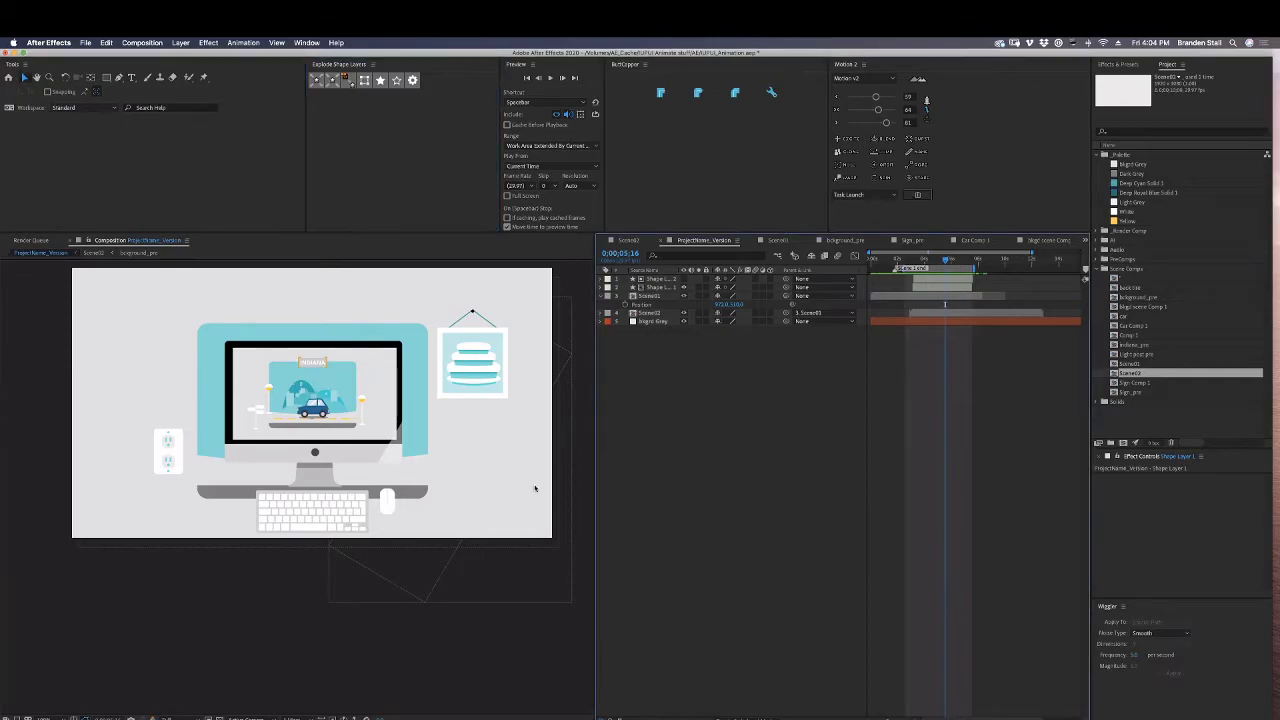
{"action": "mouse_move", "coordinate": [945, 259]}
{"action": "left_mouse_down"}
{"action": "mouse_move", "coordinate": [995, 259]}
{"action": "mouse_move", "coordinate": [922, 255]}
{"action": "mouse_move", "coordinate": [940, 258]}
{"action": "left_mouse_up"}
{"action": "left_click", "coordinate": [937, 297]}
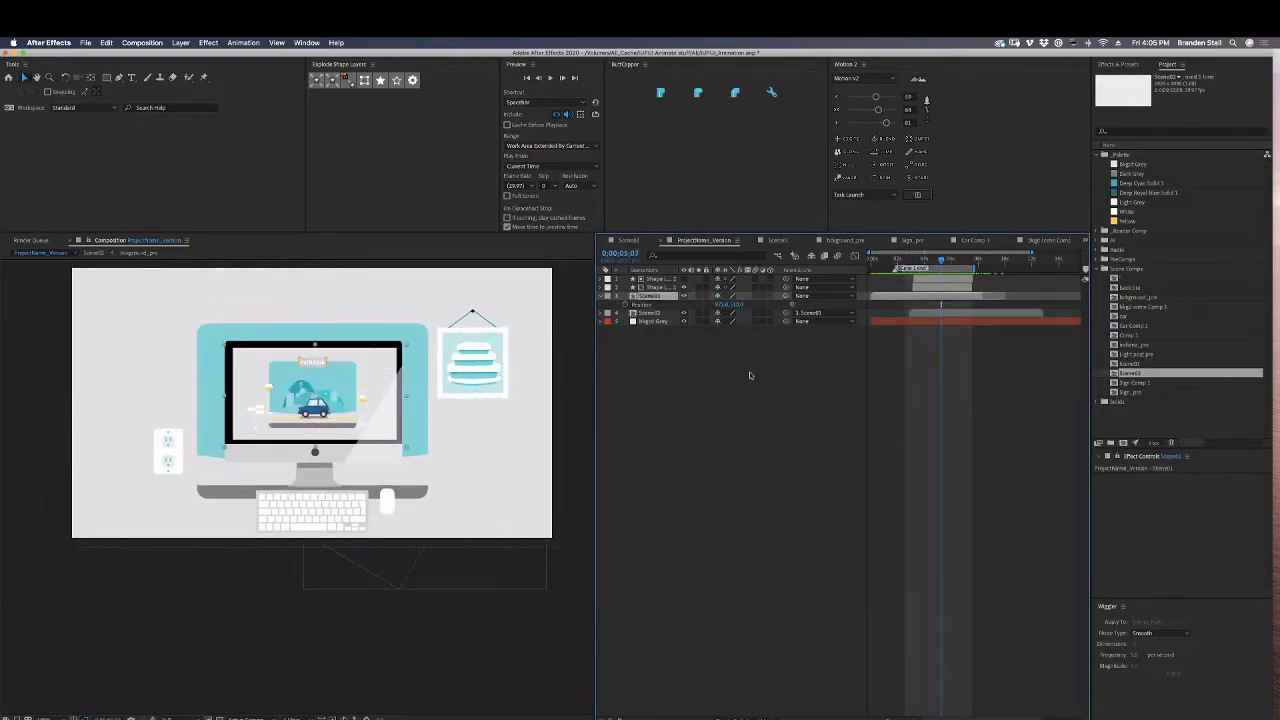
{"action": "key", "text": "p"}
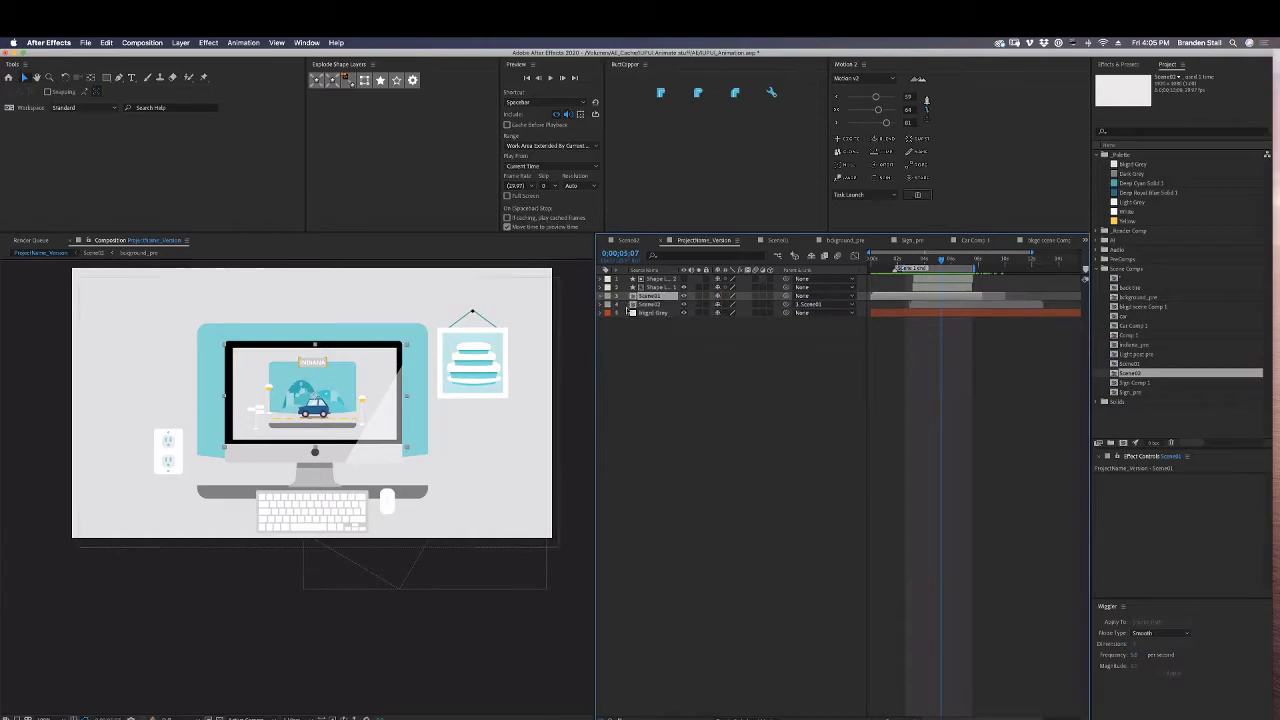
{"action": "key", "text": "p"}
Set Scene02's parent to None and keyframe Scene01 shifted left out of the monitor's screen at 0;00;06;14.
{"action": "left_click_drag", "start_coordinate": [953, 261], "coordinate": [957, 261]}
{"action": "left_click", "coordinate": [812, 313]}
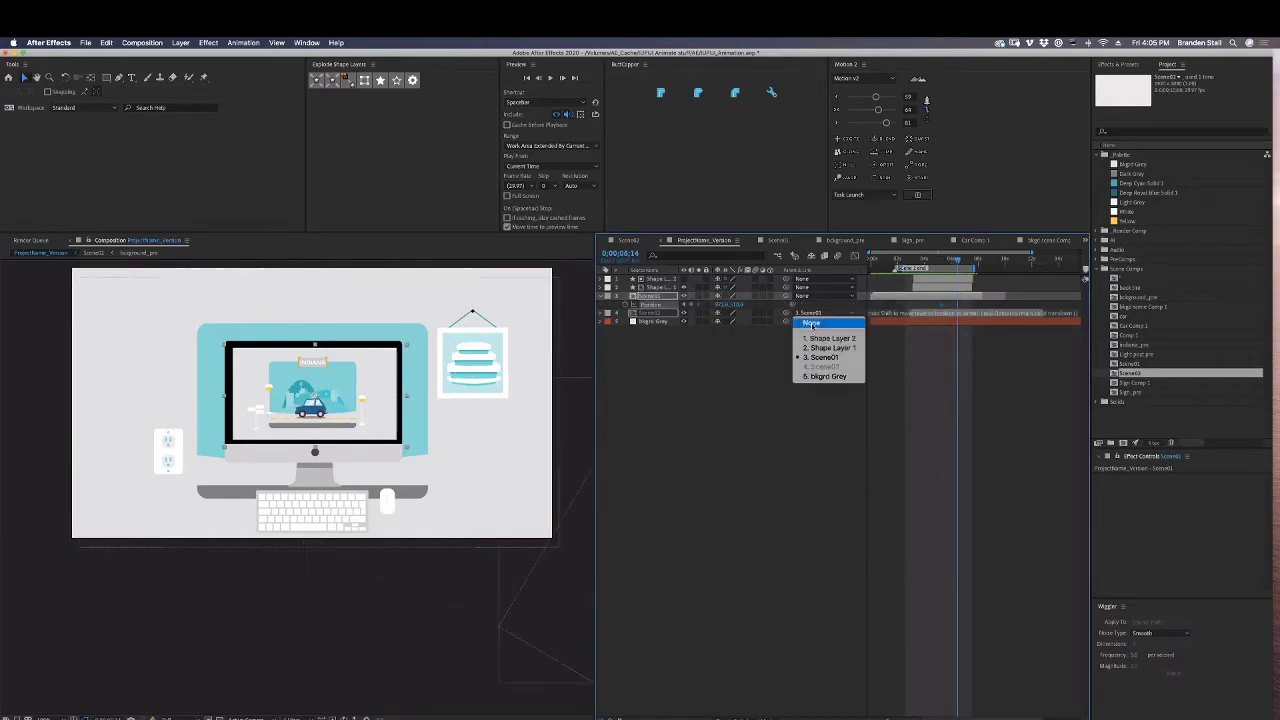
{"action": "left_click", "coordinate": [815, 318]}
{"action": "left_click", "coordinate": [302, 413]}
{"action": "left_click_drag", "start_coordinate": [302, 413], "coordinate": [152, 413]}
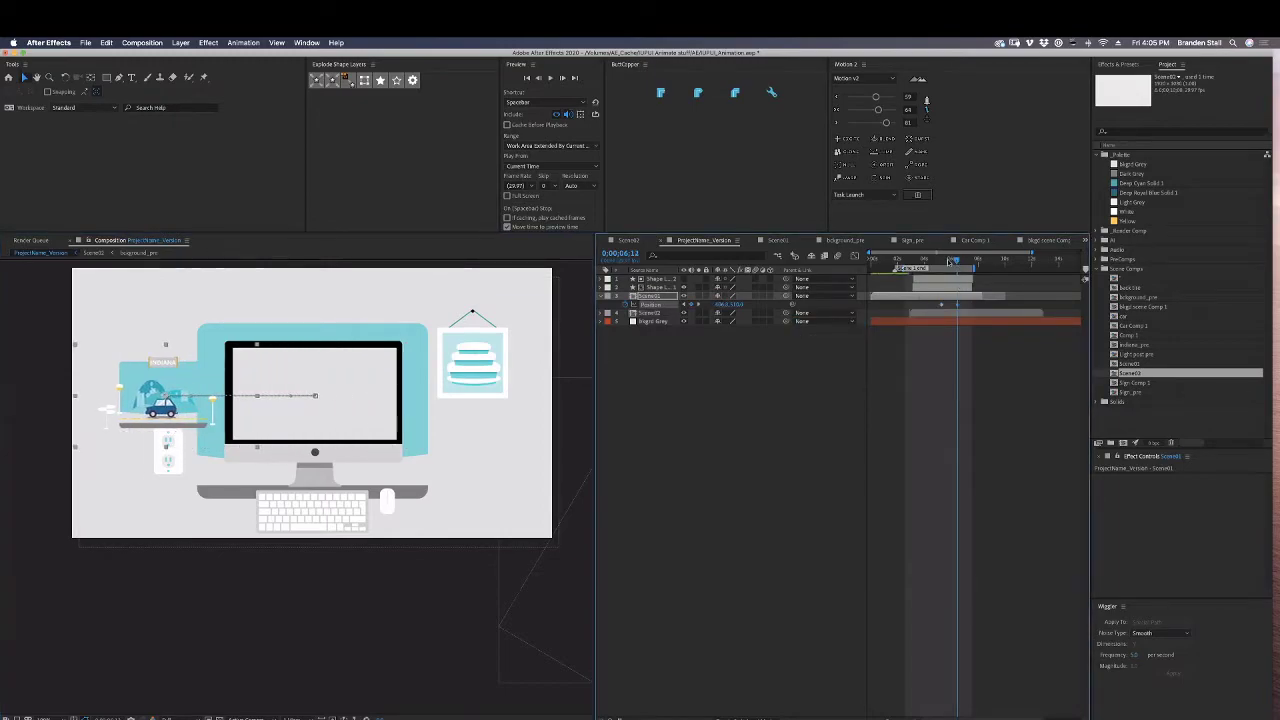
Copy the Computer layer from the Scene02 composition into ProjectName_Version, directly beneath the Scene01 layer.
{"action": "mouse_move", "coordinate": [957, 260]}
{"action": "left_mouse_down"}
{"action": "mouse_move", "coordinate": [922, 259]}
{"action": "mouse_move", "coordinate": [954, 261]}
{"action": "left_mouse_up"}
{"action": "key", "text": "period"}
{"action": "left_click_drag", "start_coordinate": [335, 507], "coordinate": [341, 581]}
{"action": "left_click", "coordinate": [766, 537]}
{"action": "left_click_drag", "start_coordinate": [553, 423], "coordinate": [553, 446]}
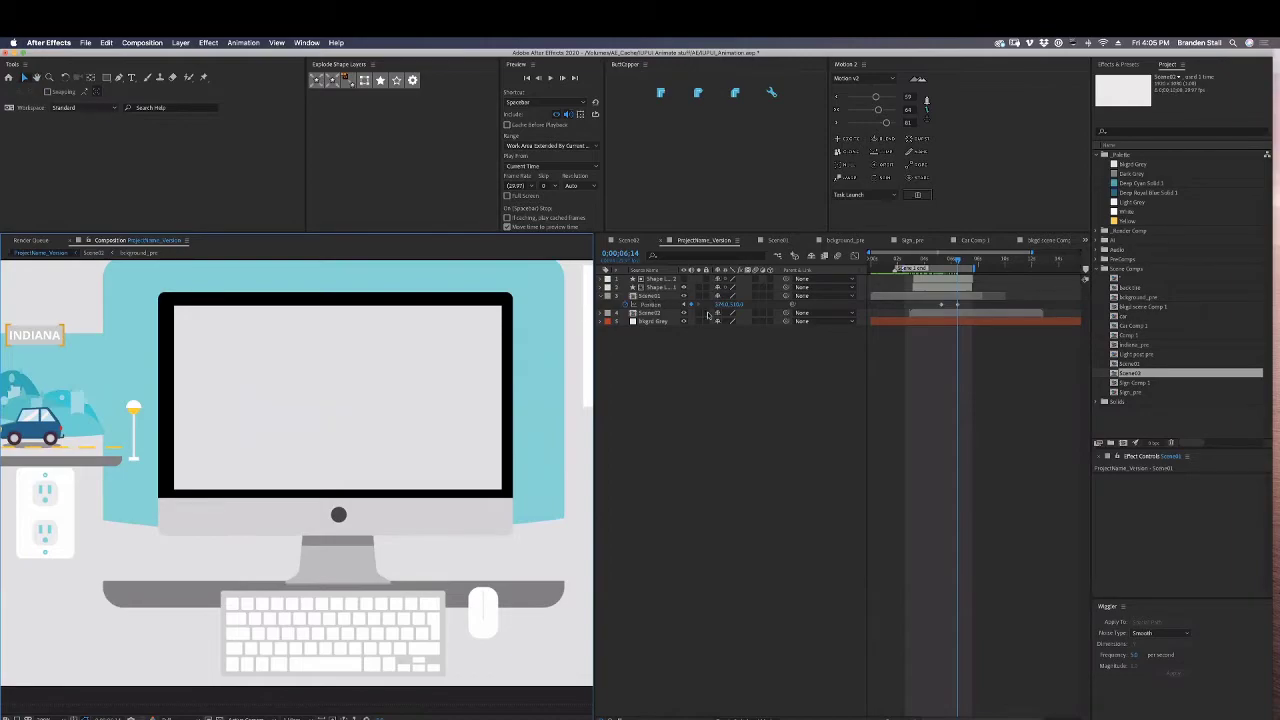
{"action": "left_click", "coordinate": [650, 297]}
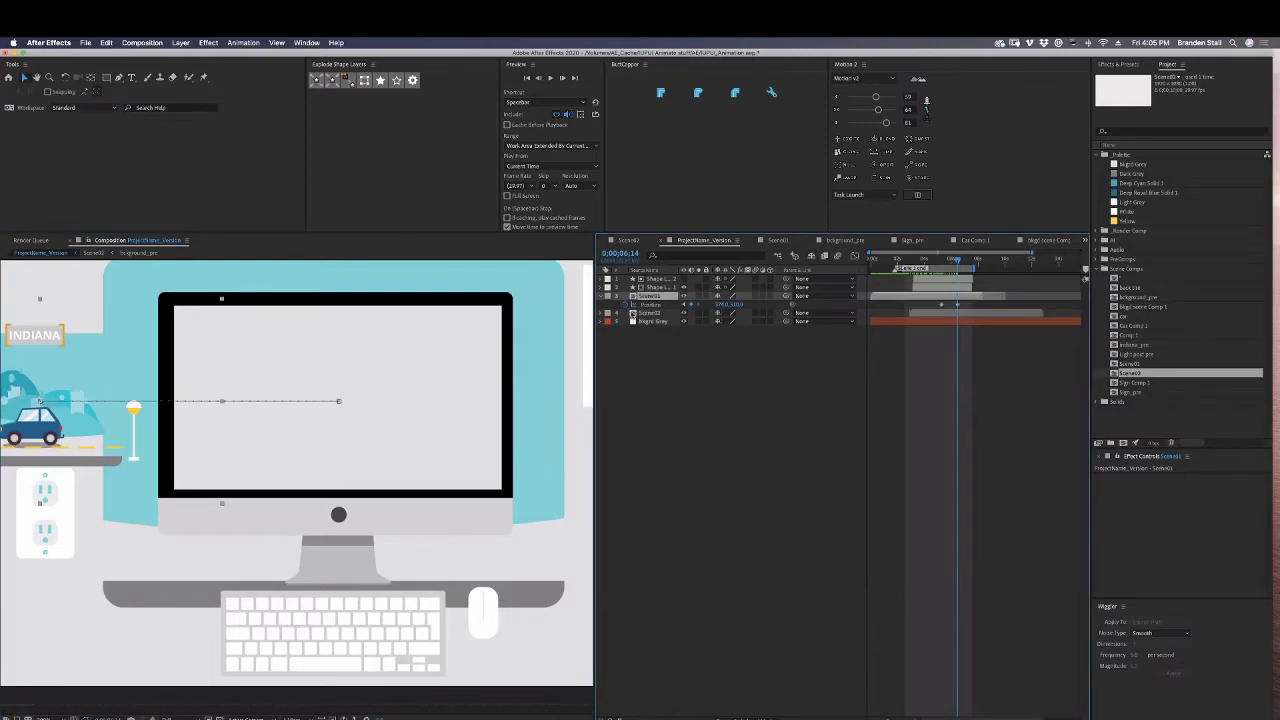
{"action": "double_click", "coordinate": [633, 314]}
{"action": "left_click_drag", "start_coordinate": [752, 462], "coordinate": [737, 447]}
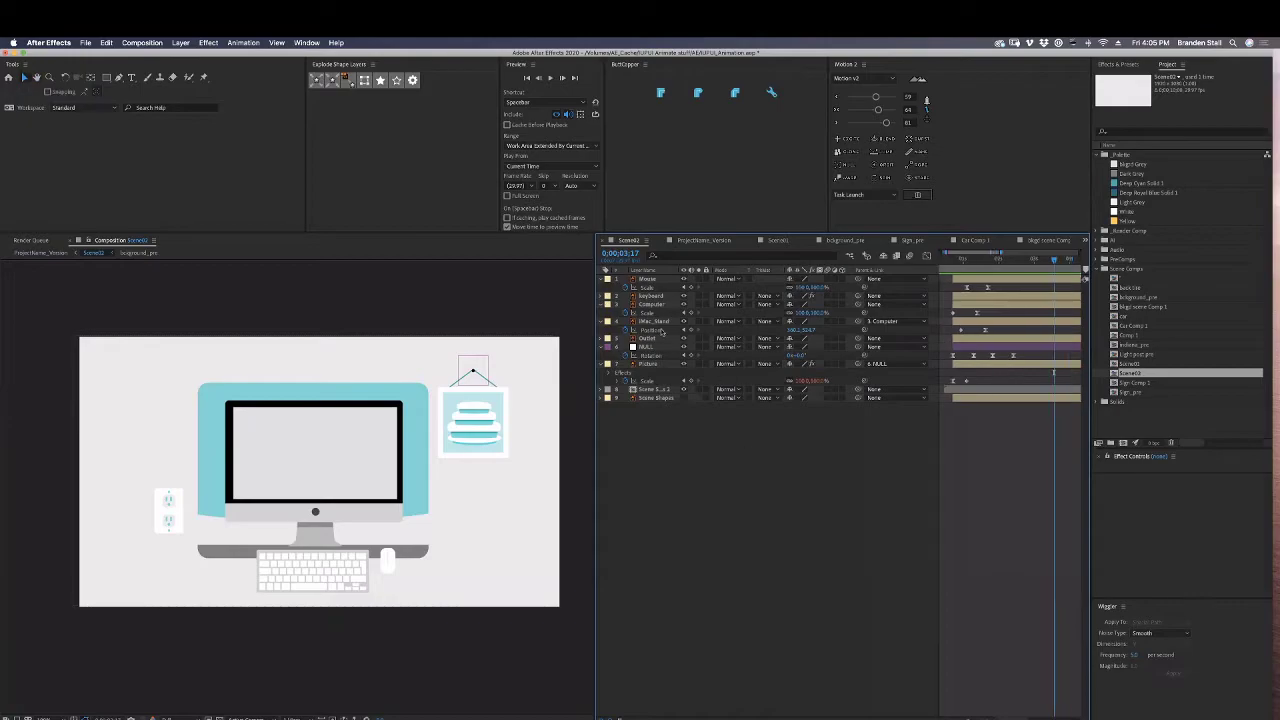
{"action": "left_click", "coordinate": [655, 306]}
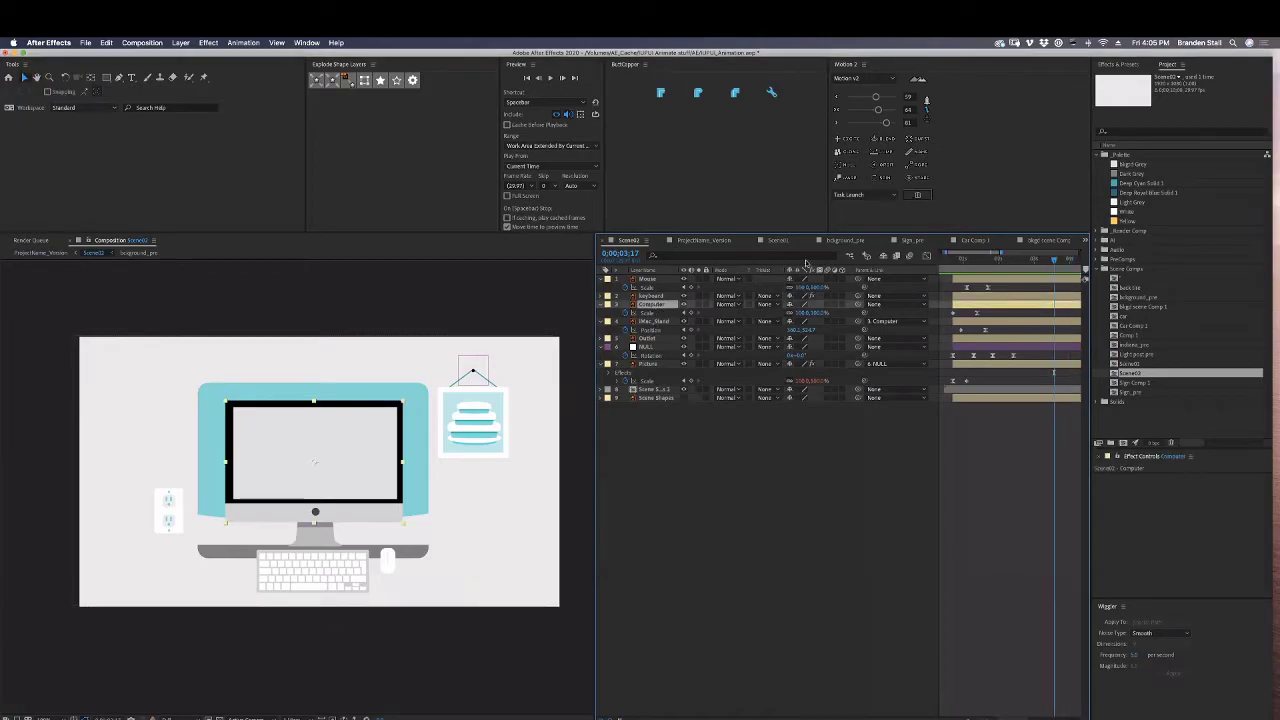
{"action": "left_click", "coordinate": [698, 241]}
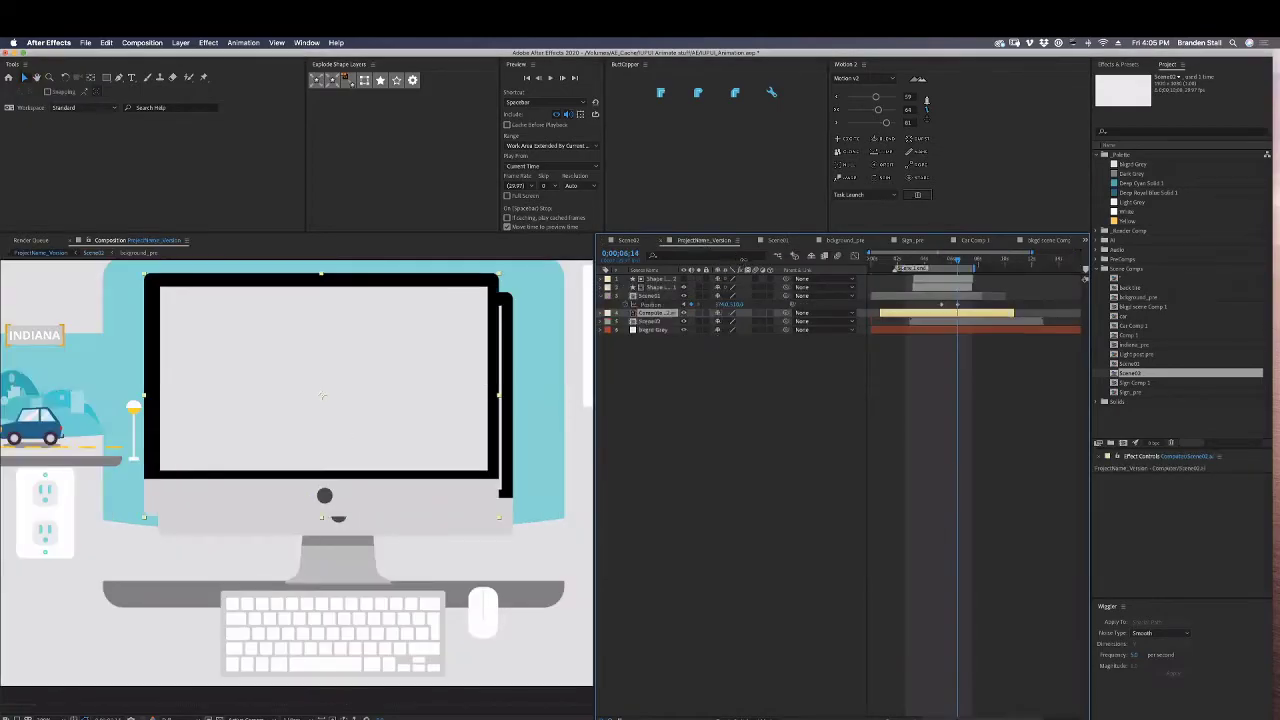
Try to align the pasted Computer layer with the monitor in Scene02, and delete the pasted layer.
{"action": "left_click_drag", "start_coordinate": [346, 403], "coordinate": [355, 418]}
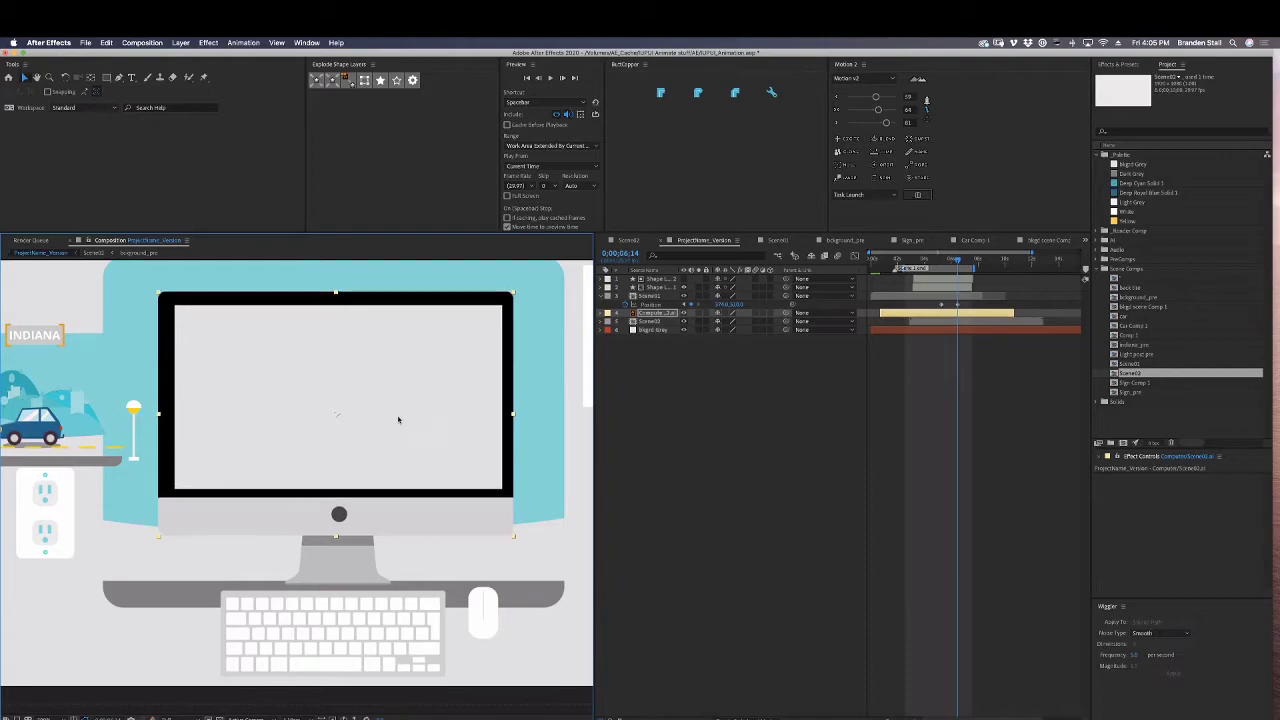
{"action": "key", "text": "Left"}
{"action": "key", "text": "Left"}
{"action": "key", "text": "Down"}
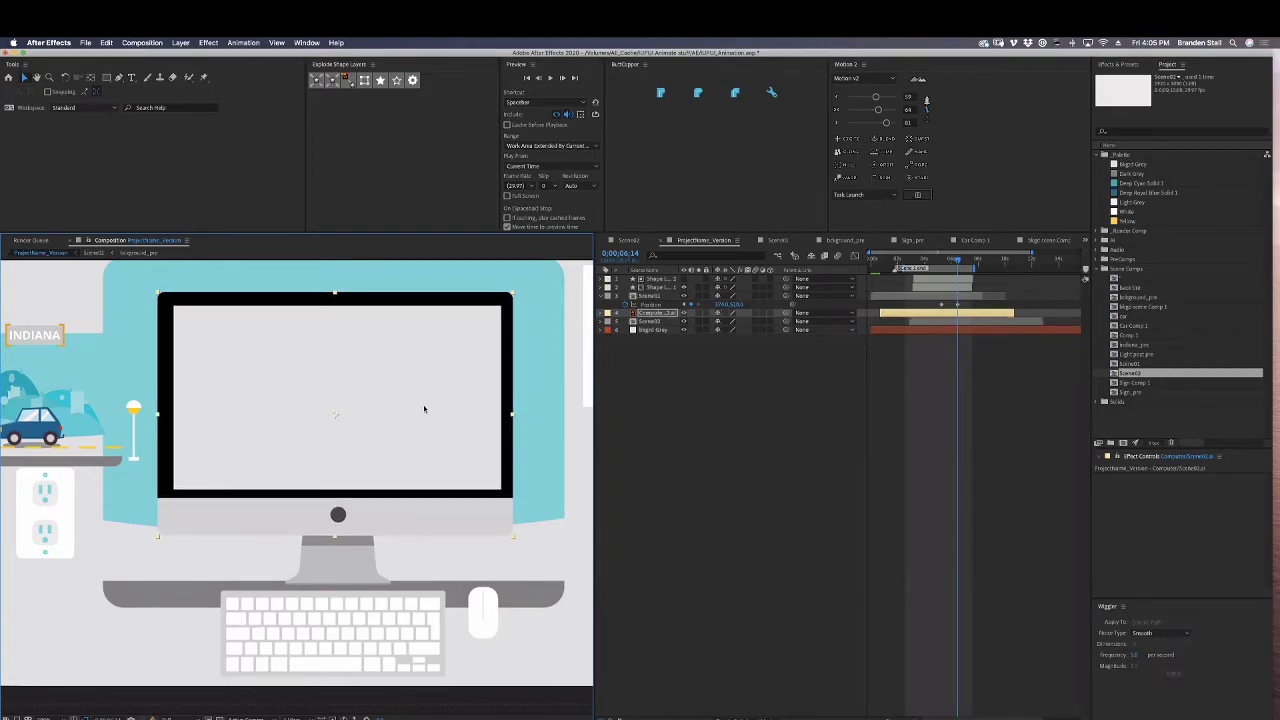
{"action": "key", "text": "Delete"}
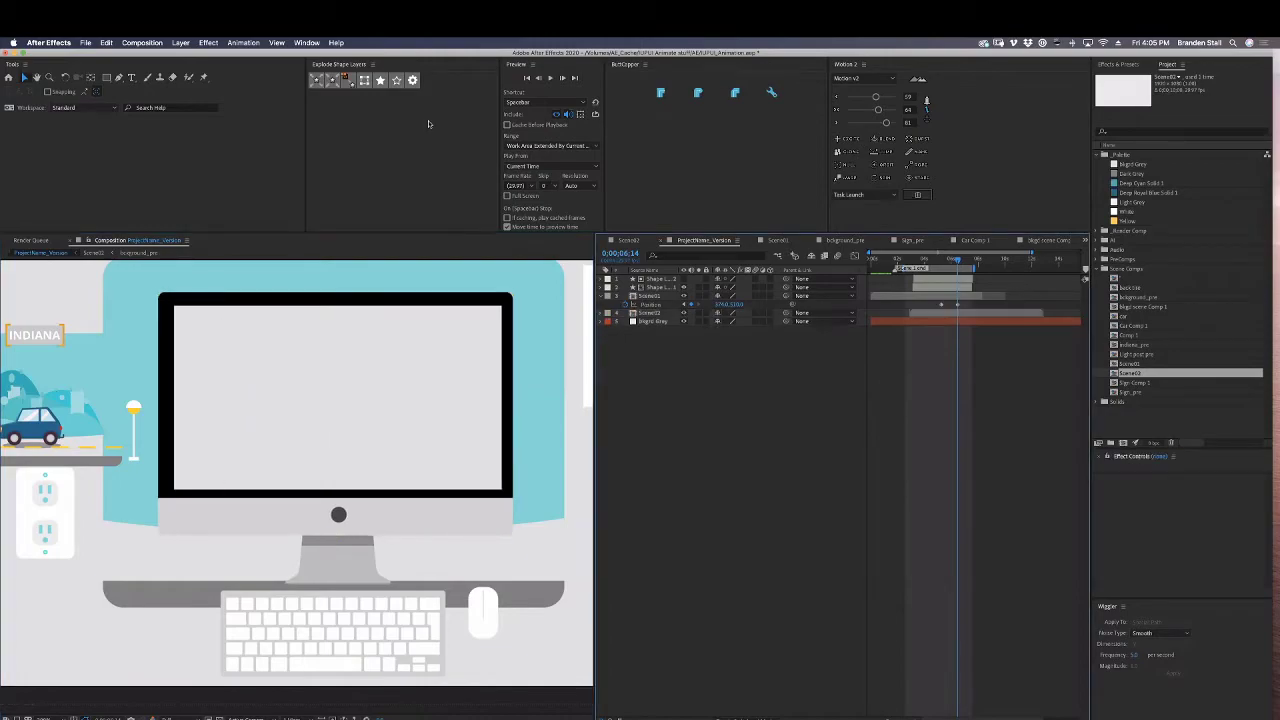
Draw a black rectangle without a stroke that covers the monitor's screen, and place its shape layer directly above Scene01.
{"action": "key", "text": "q"}
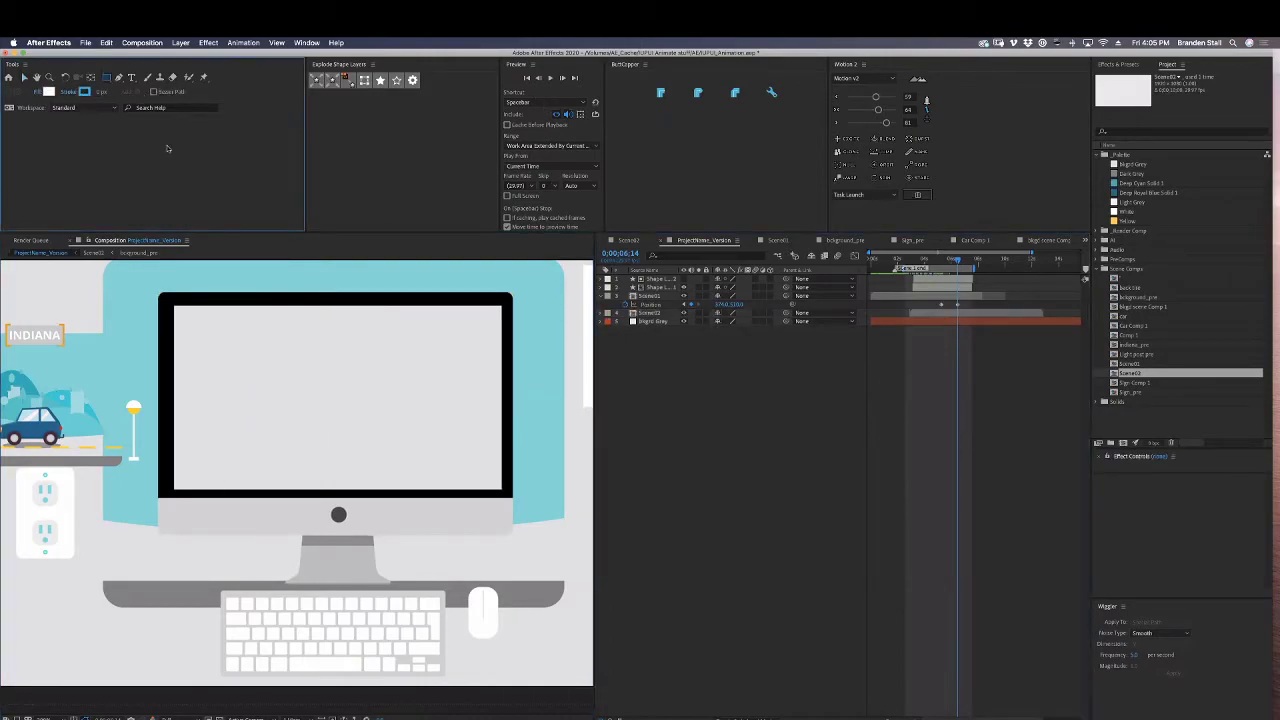
{"action": "key", "text": "."}
{"action": "left_click_drag", "start_coordinate": [325, 368], "coordinate": [349, 505]}
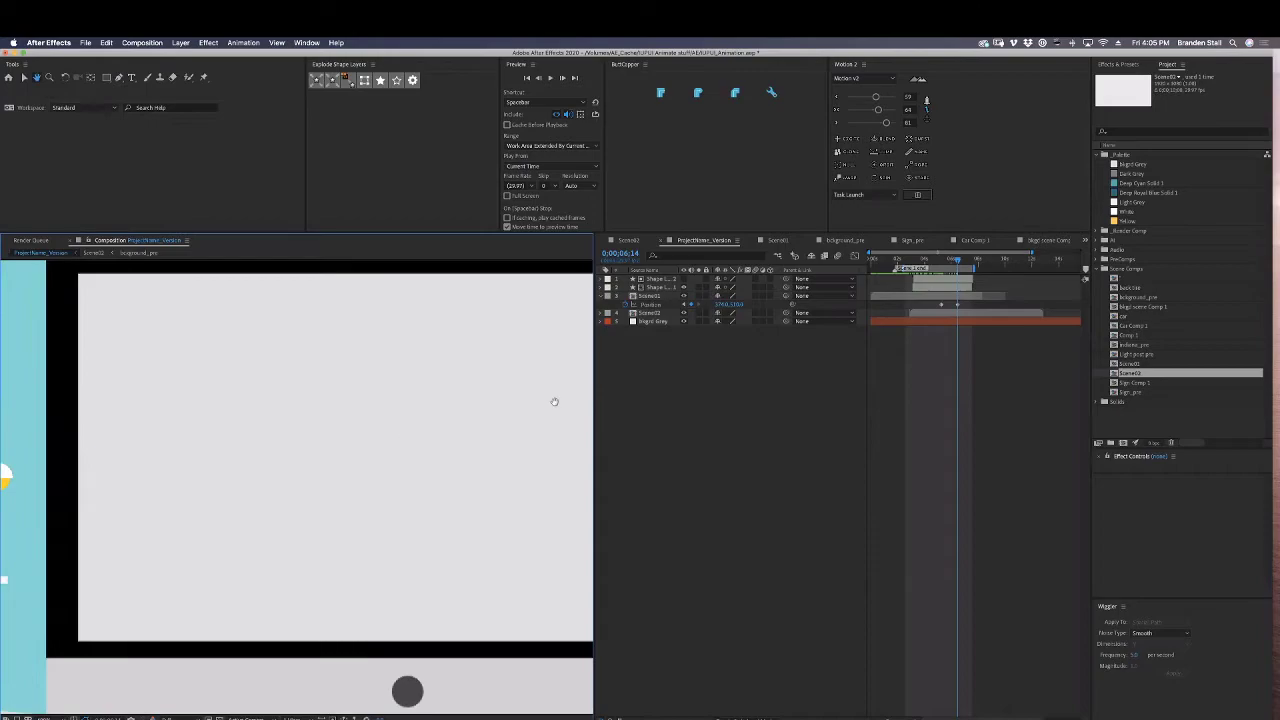
{"action": "left_click_drag", "start_coordinate": [595, 400], "coordinate": [881, 411]}
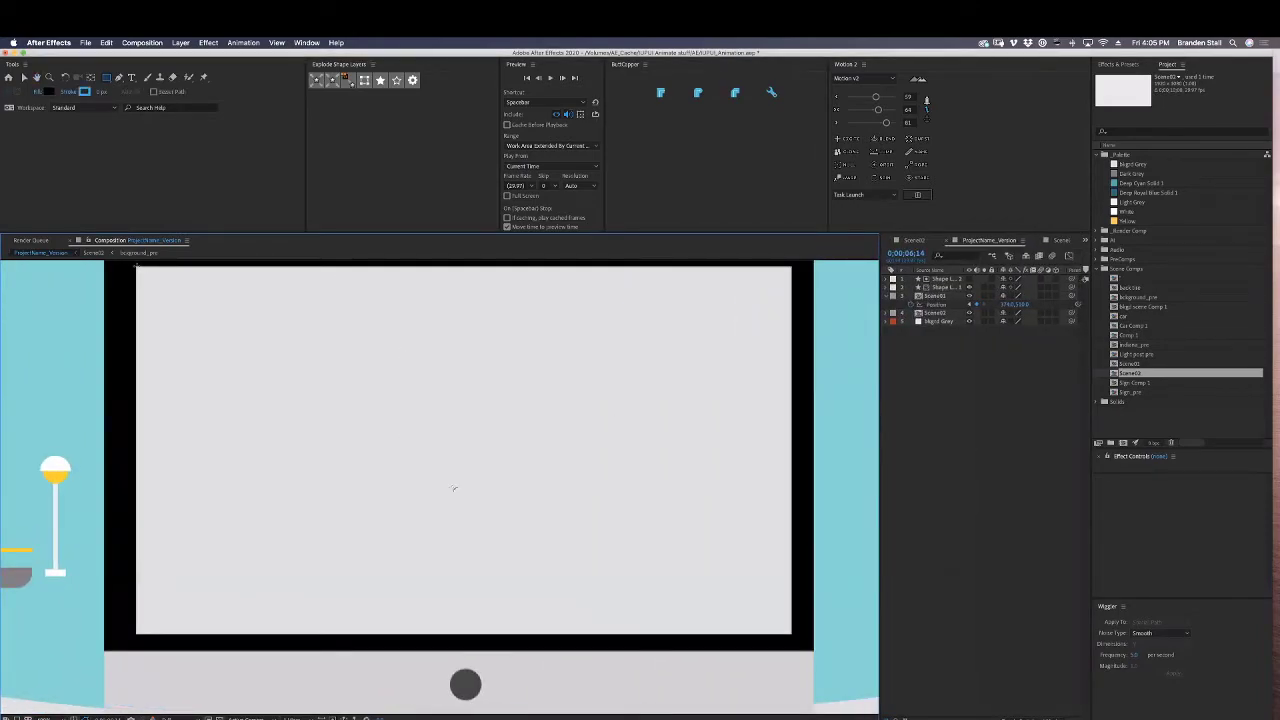
{"action": "mouse_move", "coordinate": [134, 265]}
{"action": "left_mouse_down"}
{"action": "mouse_move", "coordinate": [800, 623]}
{"action": "mouse_move", "coordinate": [793, 635]}
{"action": "left_mouse_up"}
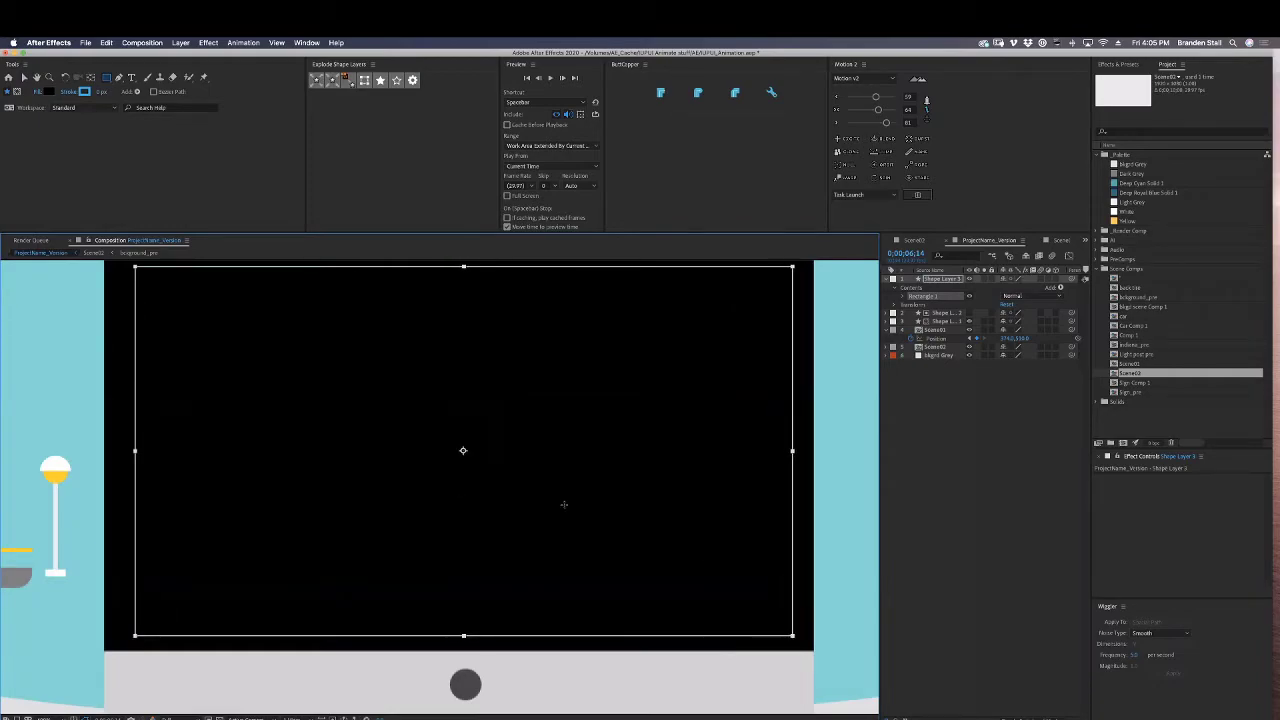
{"action": "key", "text": "comma"}
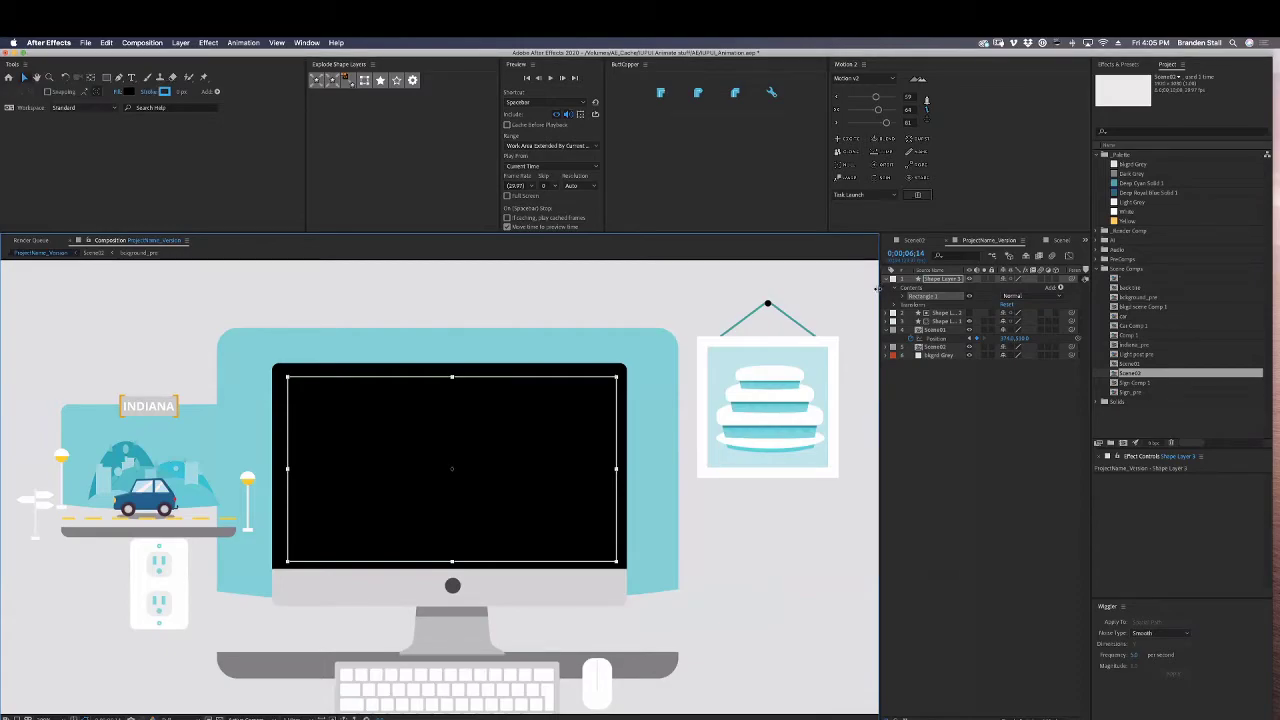
{"action": "left_click_drag", "start_coordinate": [880, 290], "coordinate": [576, 300]}
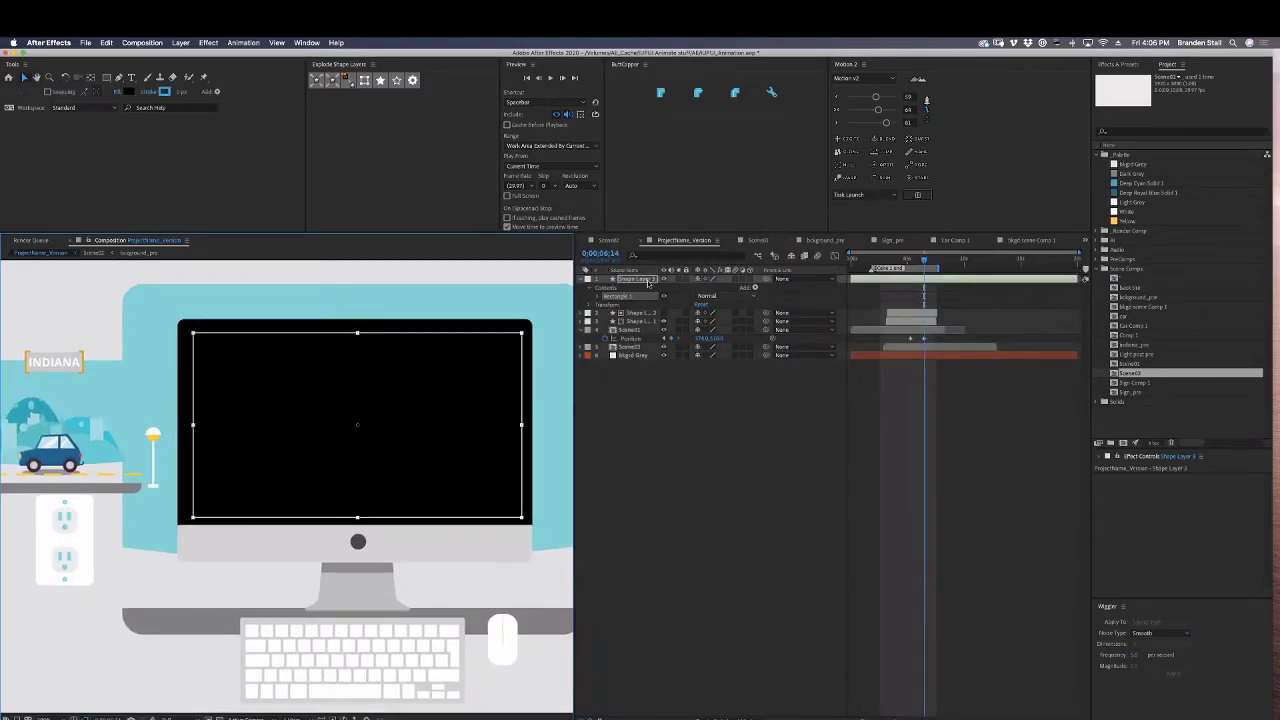
{"action": "left_click_drag", "start_coordinate": [646, 280], "coordinate": [637, 326]}
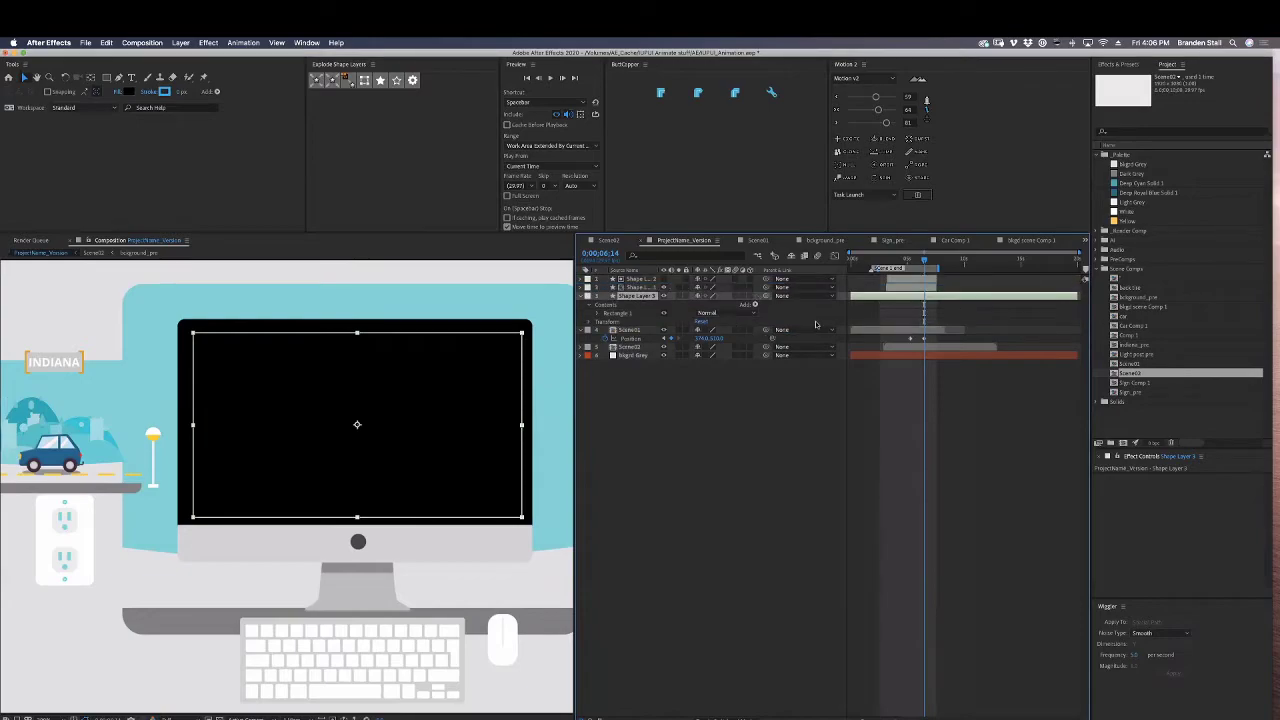
Split the Scene01 layer and the new rectangle layer at 0;00;05;07.
{"action": "left_click", "coordinate": [910, 329]}
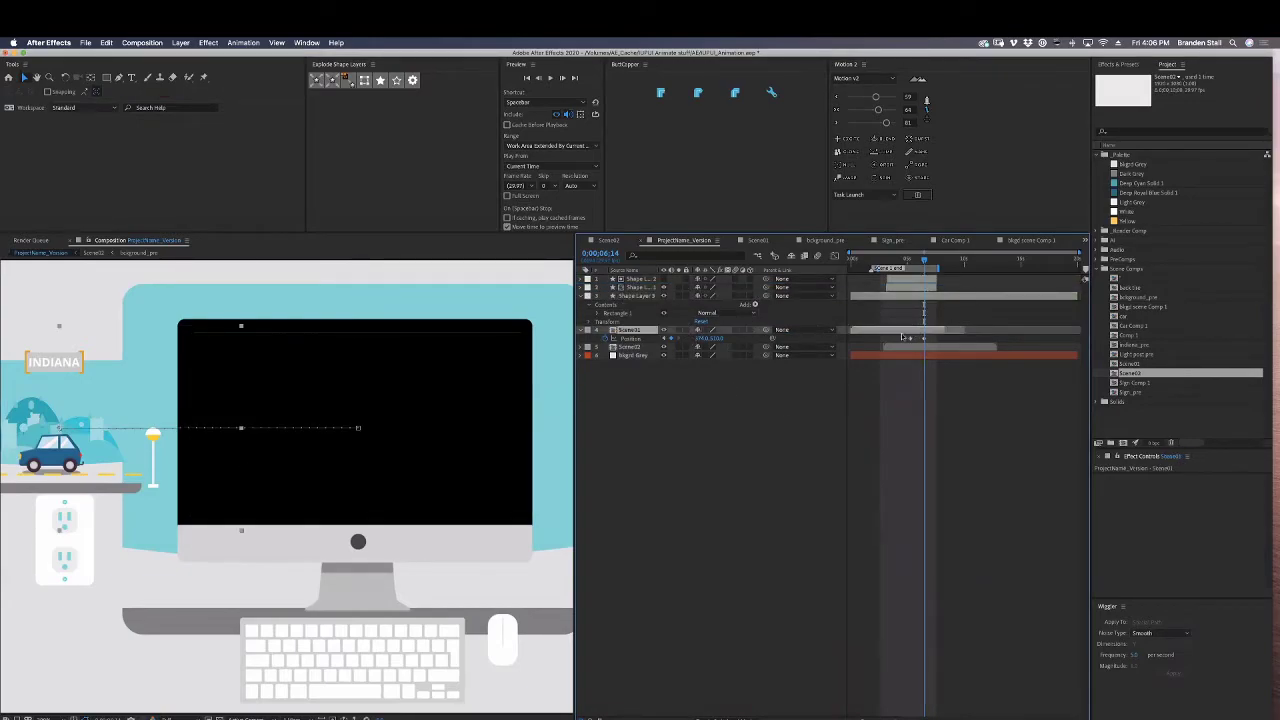
{"action": "left_click", "coordinate": [911, 262]}
{"action": "left_click", "coordinate": [926, 297]}
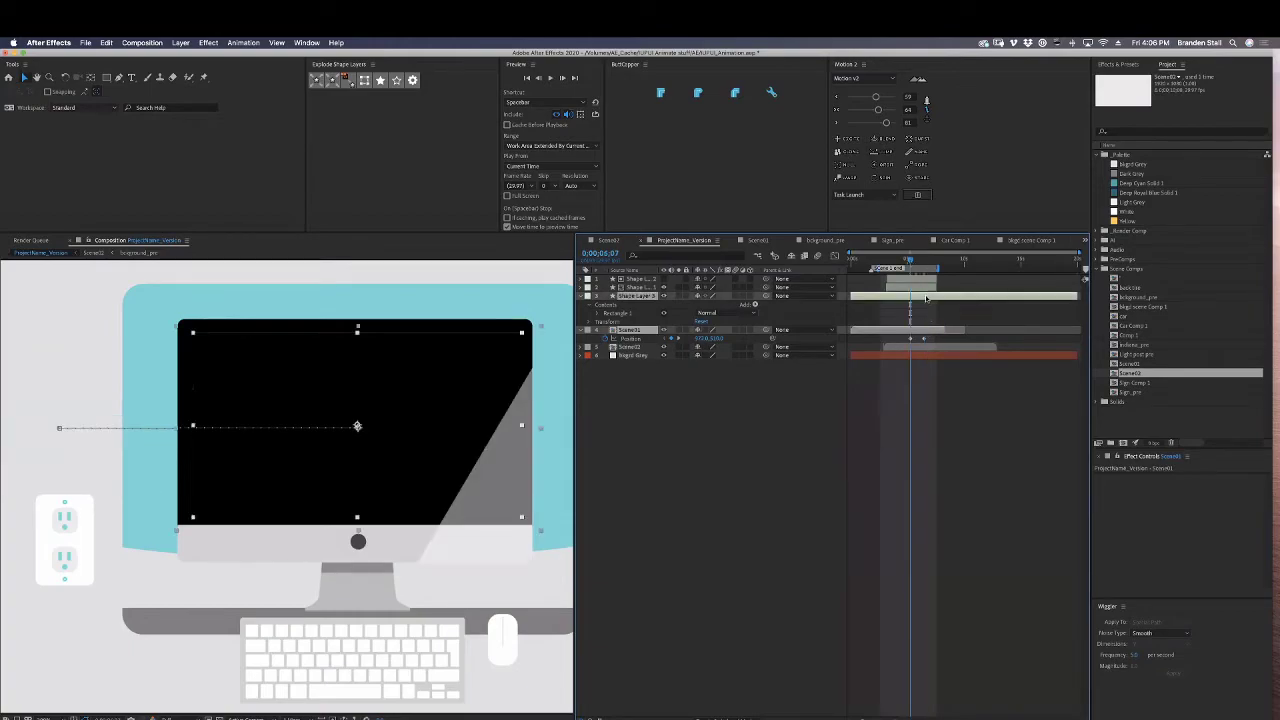
{"action": "key", "text": "super+shift+d"}
{"action": "left_click", "coordinate": [954, 485]}
Place the second part of Scene01 directly beneath the rectangle's second part and set its track matte to Alpha Matte.
{"action": "left_click_drag", "start_coordinate": [640, 339], "coordinate": [651, 305]}
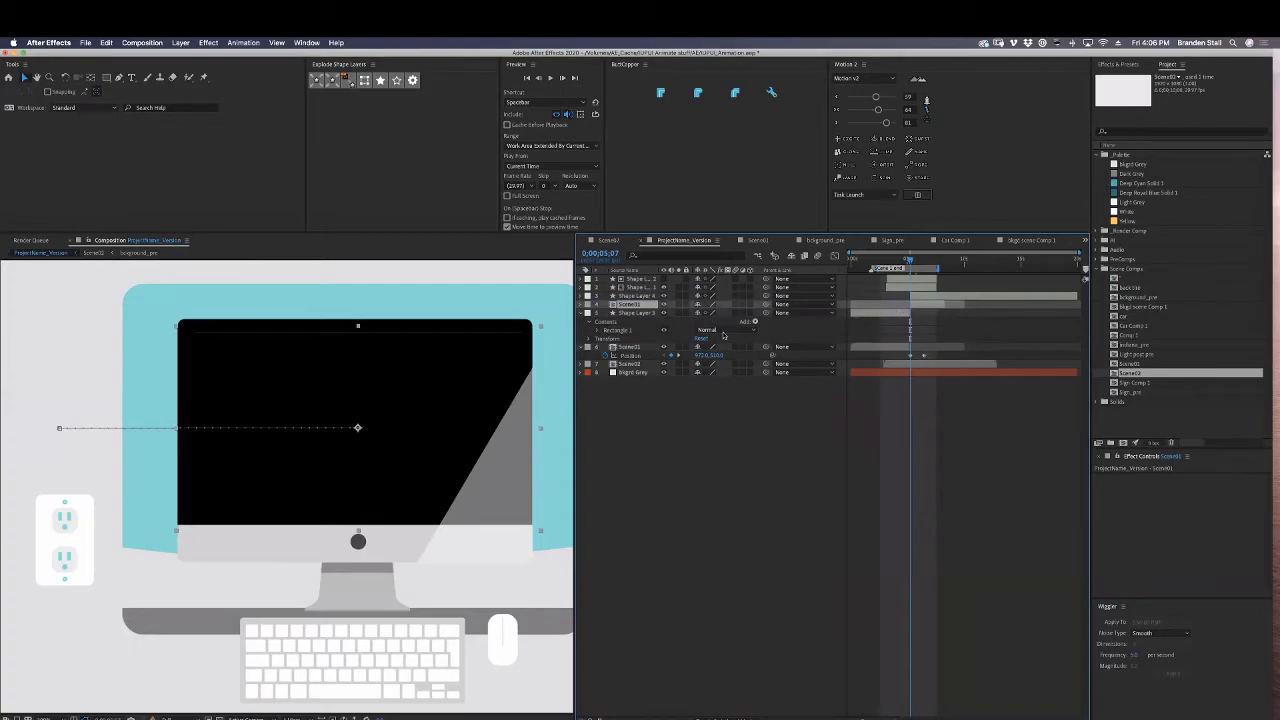
{"action": "key", "text": "F4"}
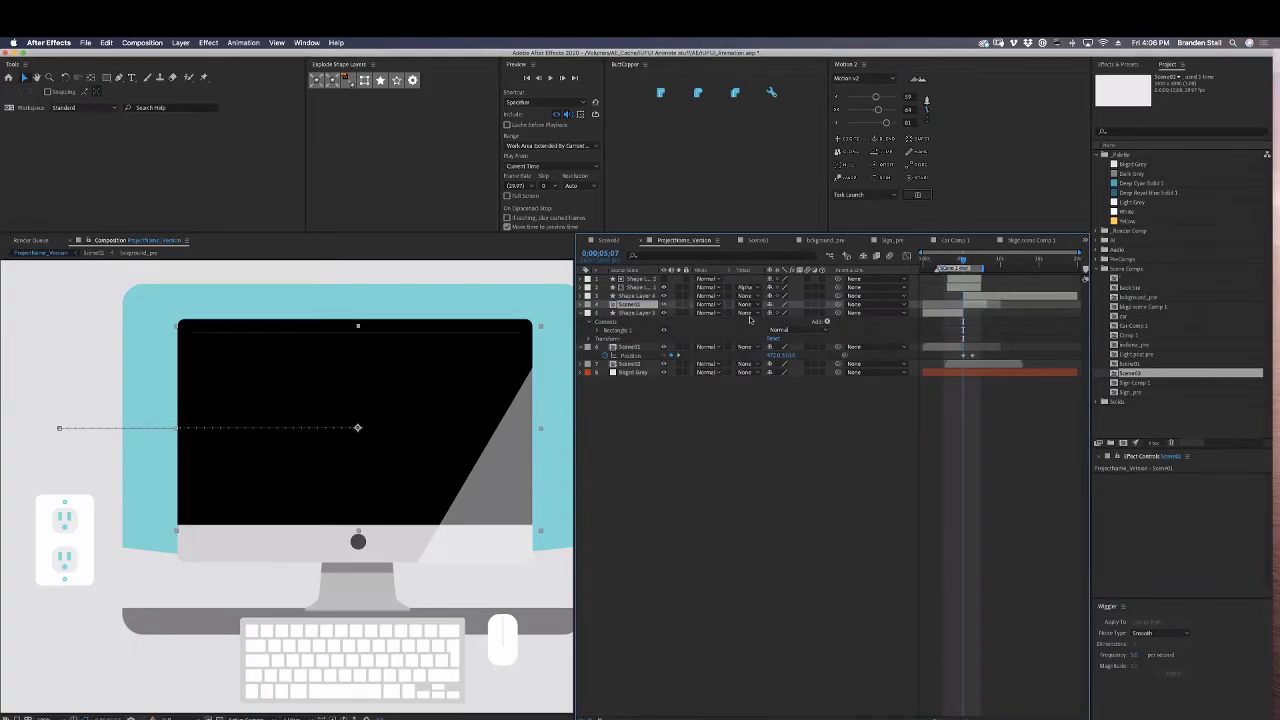
{"action": "left_click", "coordinate": [750, 304]}
{"action": "left_click", "coordinate": [770, 330]}
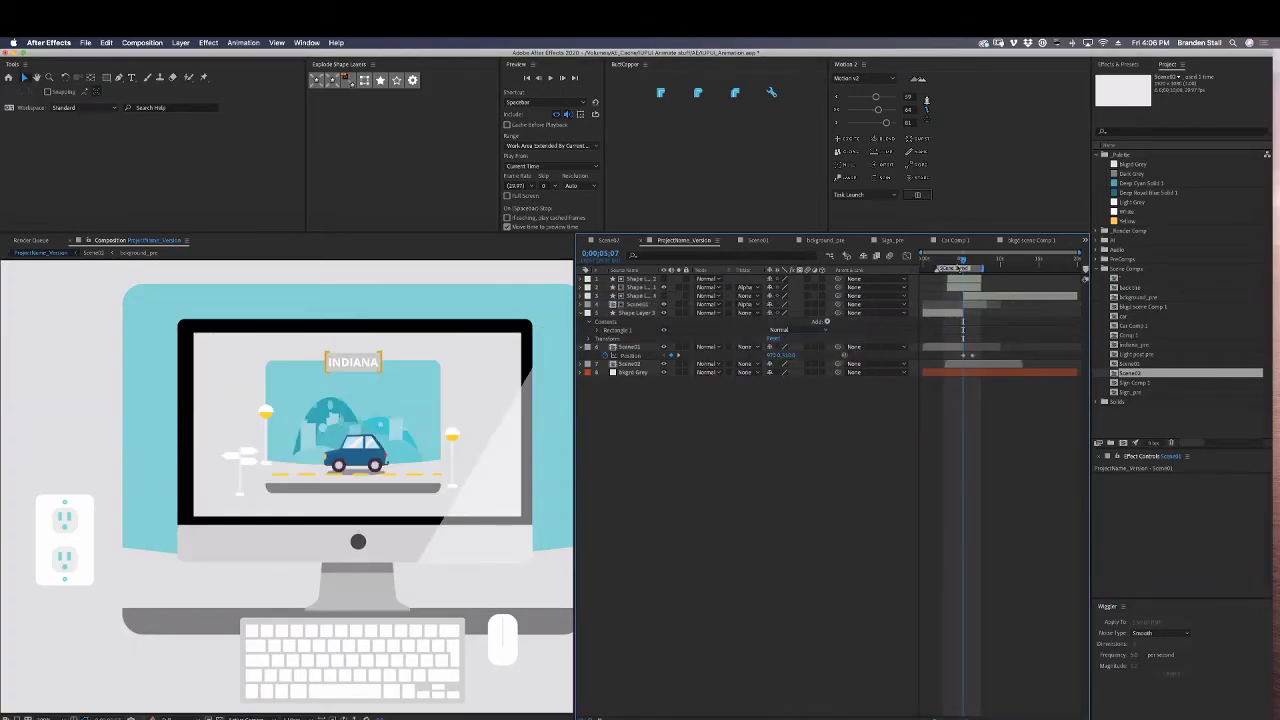
Delete the first part of the split rectangle layer, which covers the time before 0;00;05;07.
{"action": "mouse_move", "coordinate": [963, 260]}
{"action": "left_mouse_down"}
{"action": "mouse_move", "coordinate": [975, 260]}
{"action": "mouse_move", "coordinate": [940, 262]}
{"action": "mouse_move", "coordinate": [955, 260]}
{"action": "left_mouse_up"}
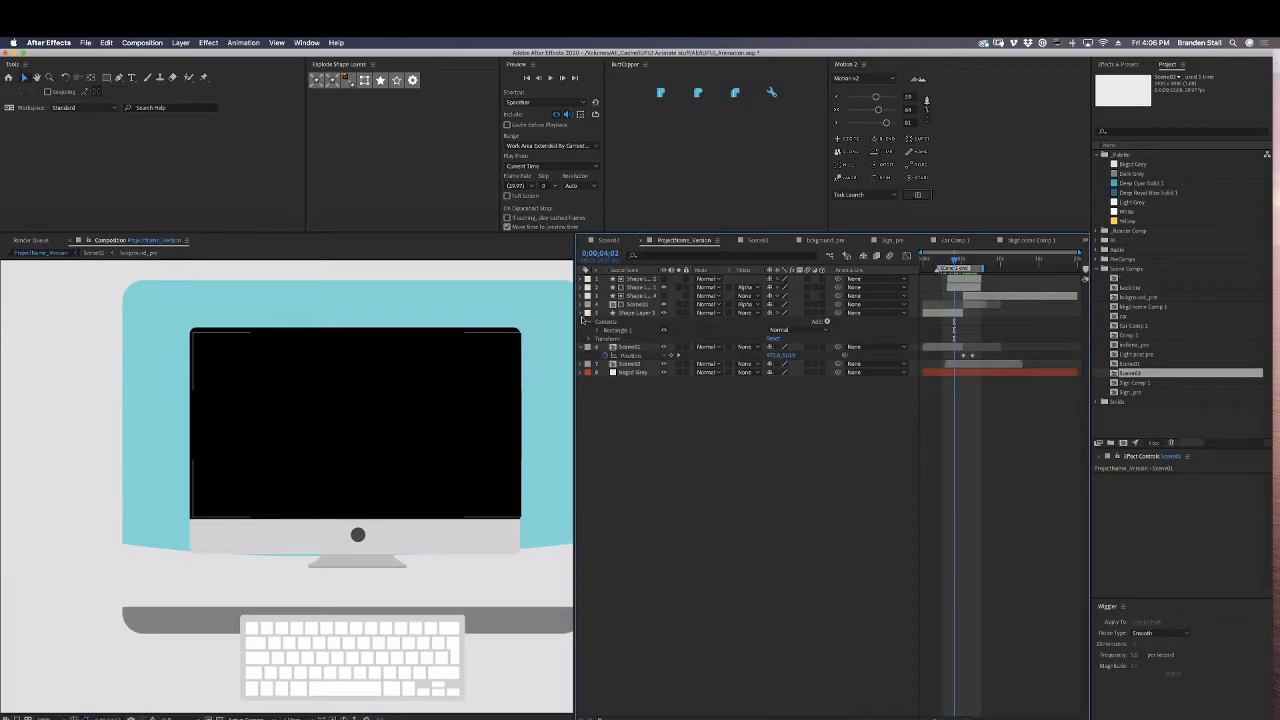
{"action": "left_click", "coordinate": [581, 314]}
{"action": "left_click", "coordinate": [636, 313]}
{"action": "key", "text": "Delete"}
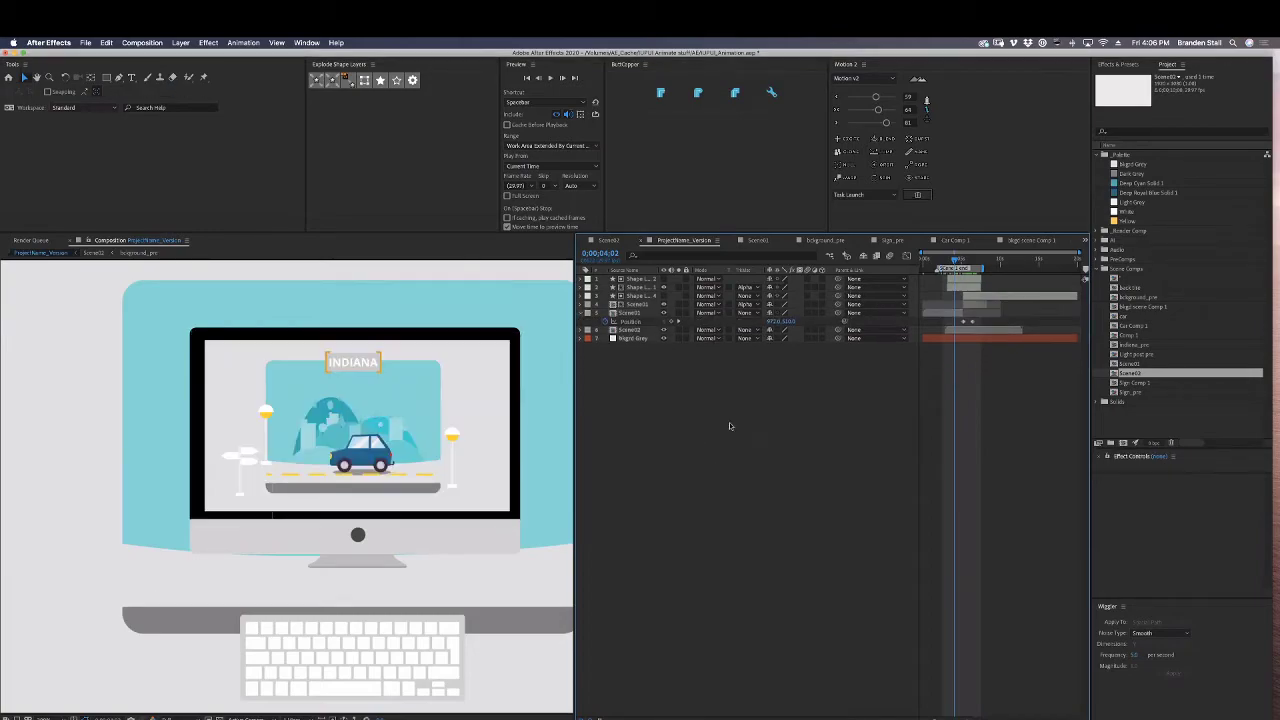
Ease both Position keyframes on the lower Scene01 layer with the Motion 2 ease slider.
{"action": "key", "text": "comma"}
{"action": "mouse_move", "coordinate": [946, 260]}
{"action": "left_mouse_down"}
{"action": "mouse_move", "coordinate": [928, 260]}
{"action": "mouse_move", "coordinate": [964, 269]}
{"action": "left_mouse_up"}
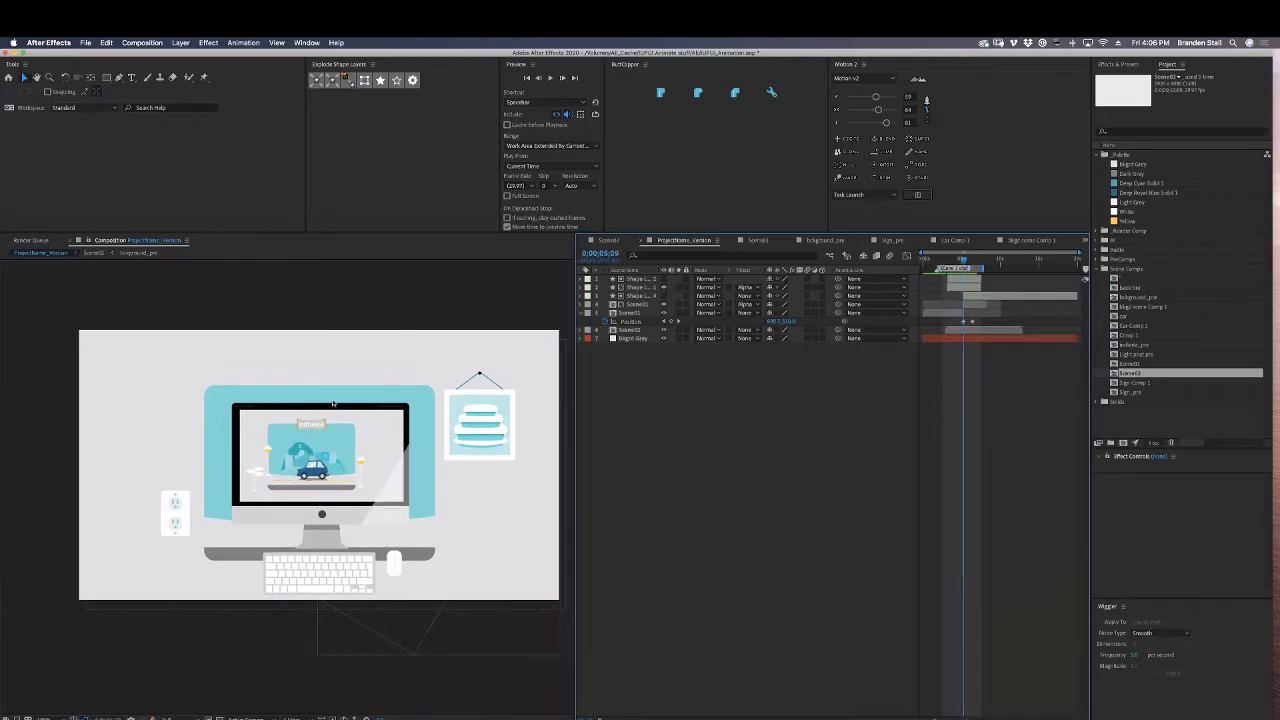
{"action": "left_click", "coordinate": [971, 319]}
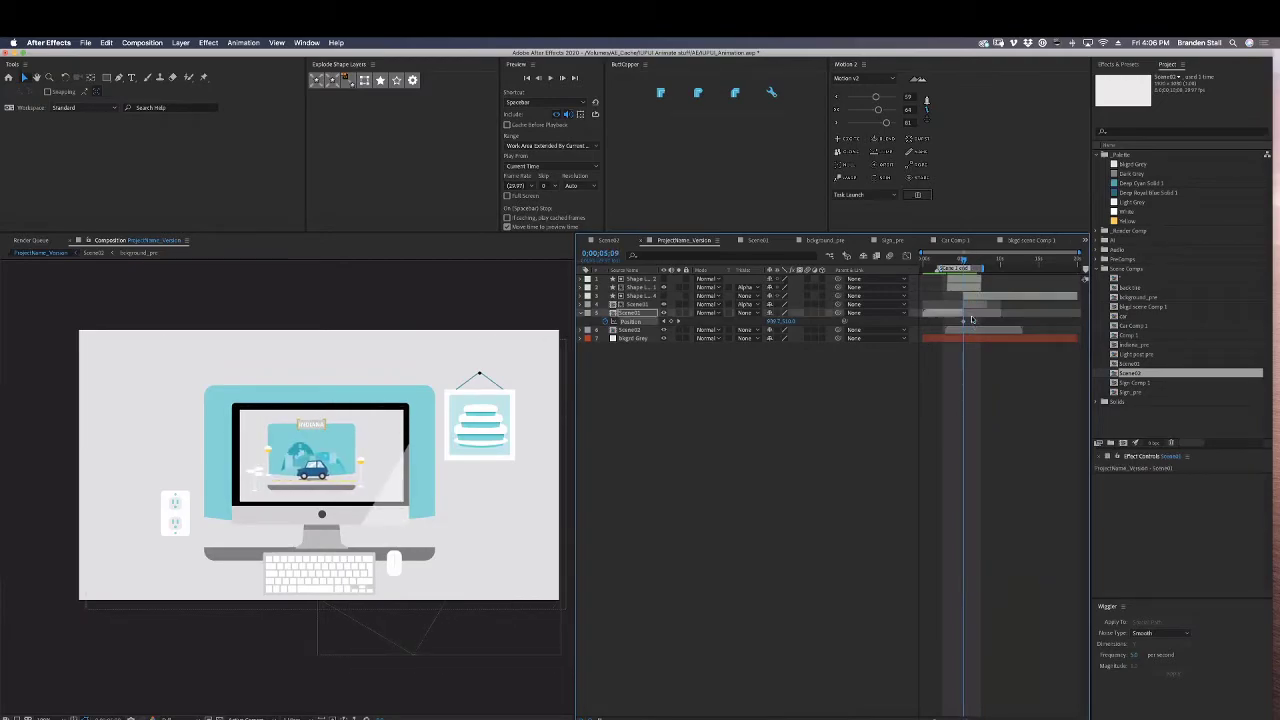
{"action": "left_click_drag", "start_coordinate": [984, 327], "coordinate": [949, 310]}
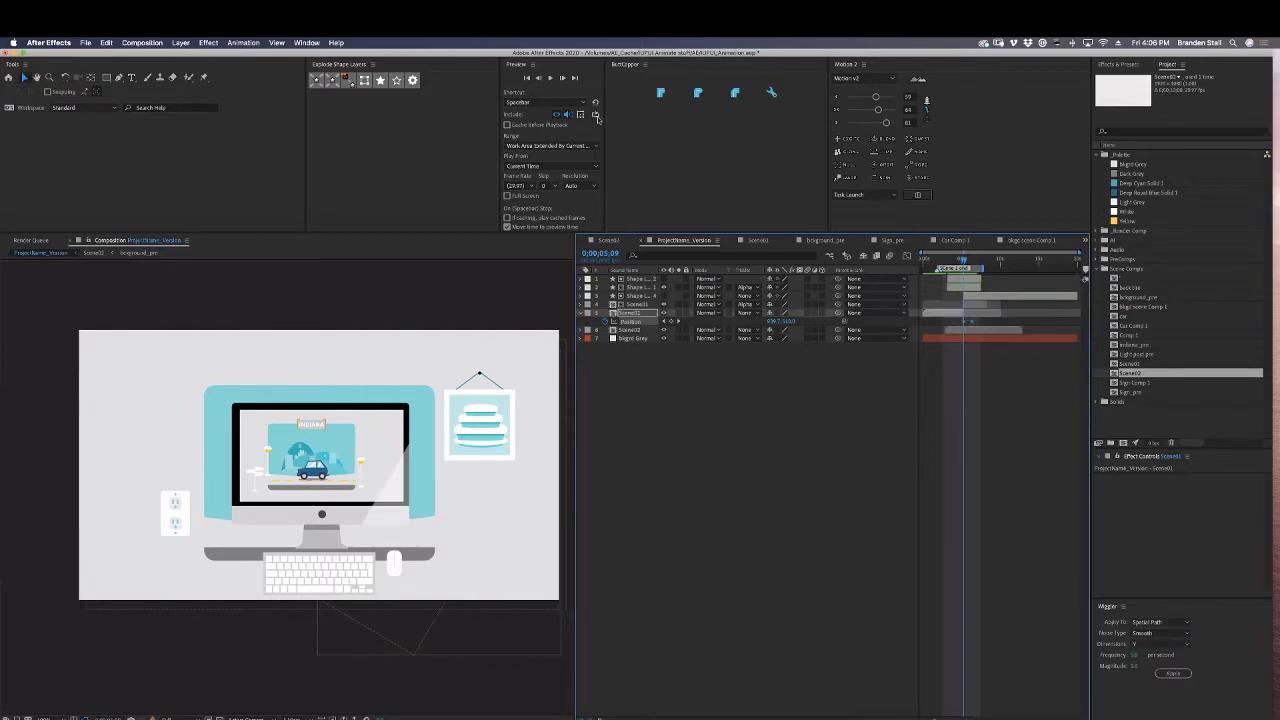
{"action": "left_click", "coordinate": [873, 96]}
{"action": "left_click", "coordinate": [841, 474]}
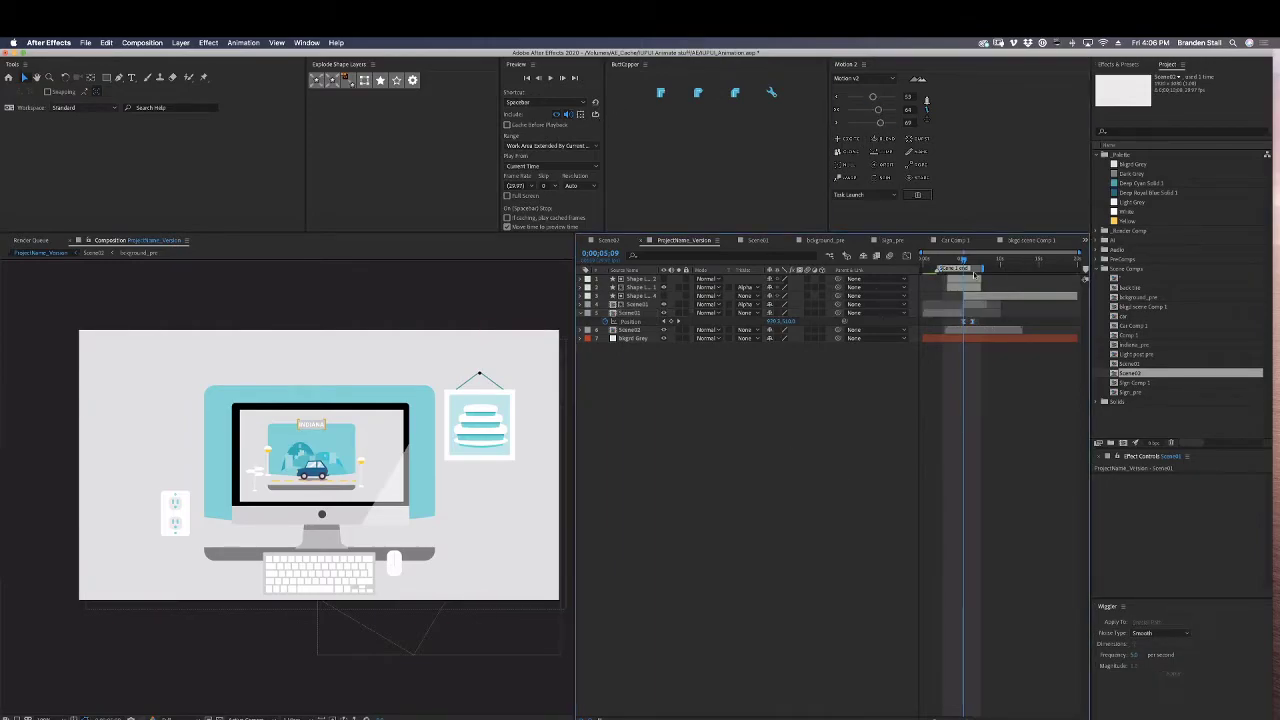
Keyframe Scene02's Scale at 0;00;07;11 and enlarge it at 0;00;08;19 until the monitor's empty screen fills the frame.
{"action": "left_click_drag", "start_coordinate": [965, 262], "coordinate": [967, 270]}
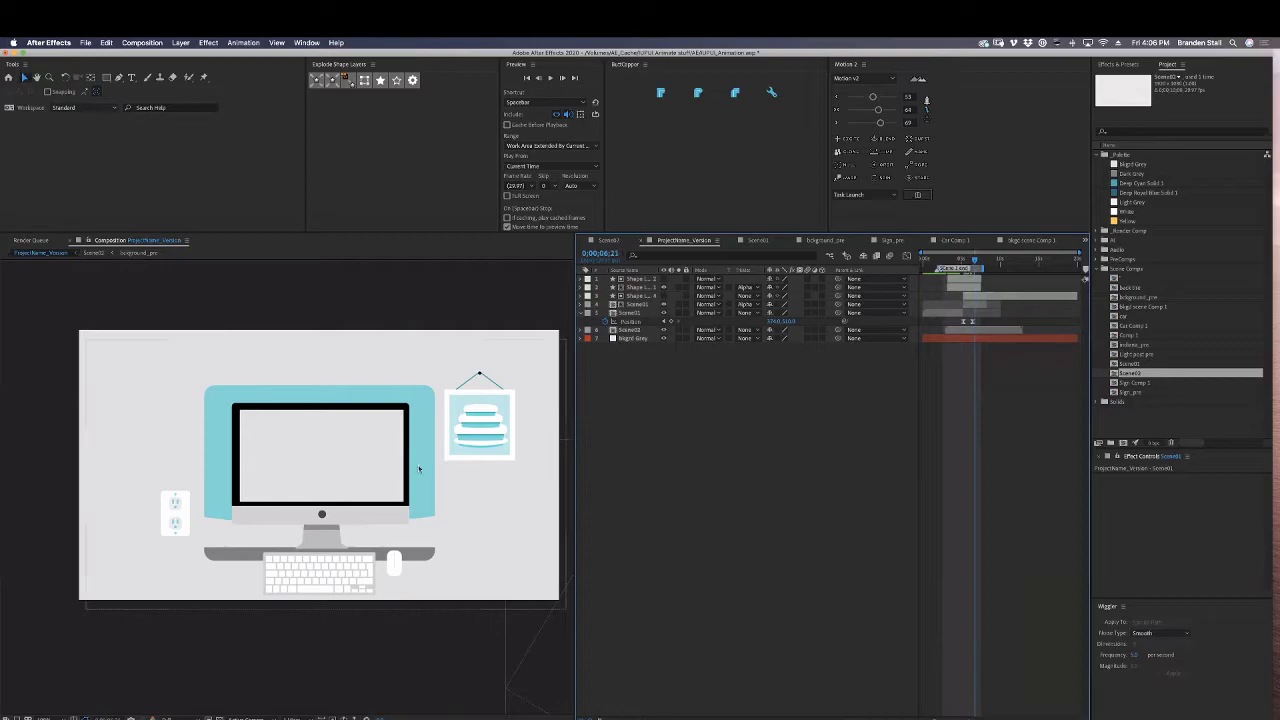
{"action": "left_click_drag", "start_coordinate": [385, 456], "coordinate": [404, 445]}
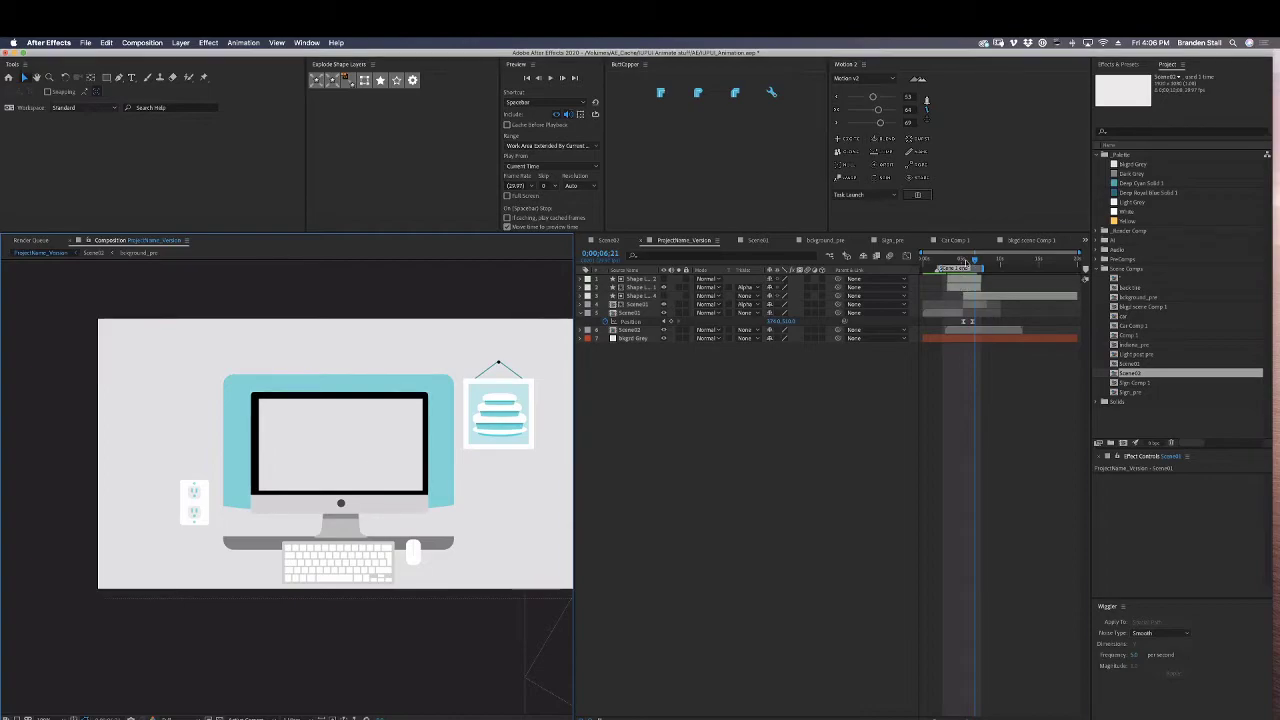
{"action": "mouse_move", "coordinate": [966, 263]}
{"action": "left_mouse_down"}
{"action": "mouse_move", "coordinate": [947, 263]}
{"action": "mouse_move", "coordinate": [981, 266]}
{"action": "left_mouse_up"}
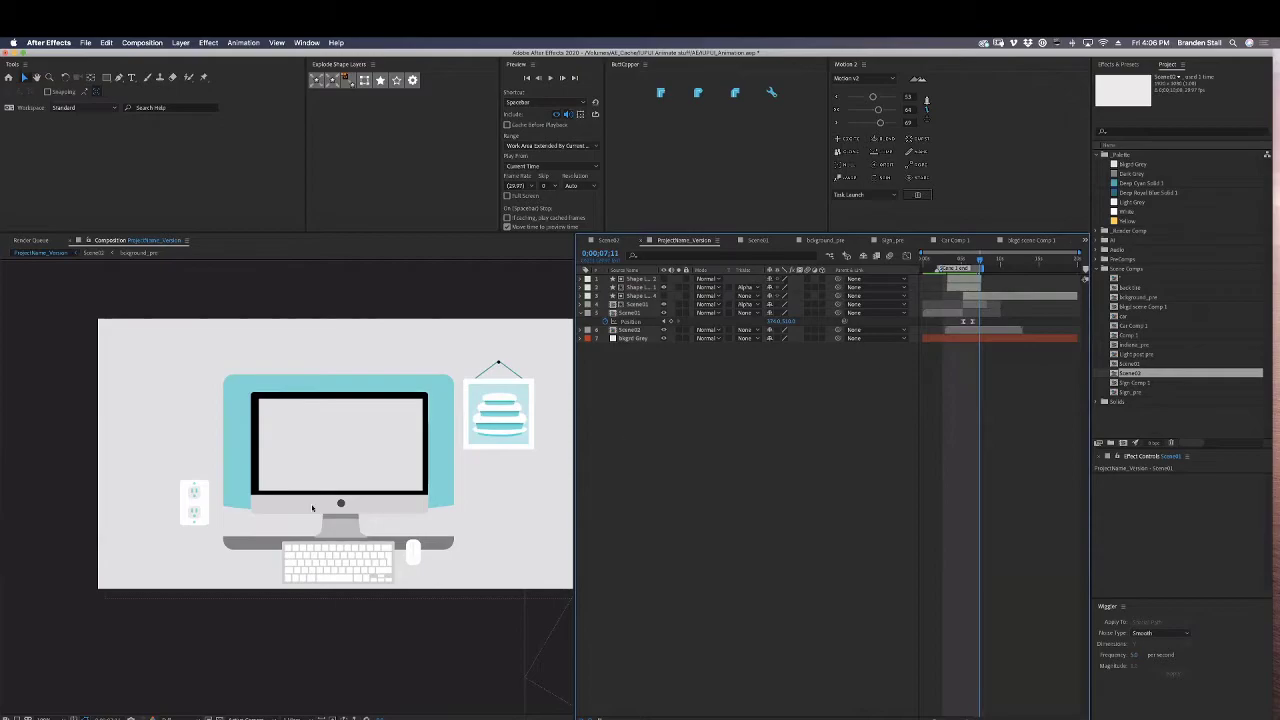
{"action": "left_click", "coordinate": [980, 331]}
{"action": "key", "text": "s"}
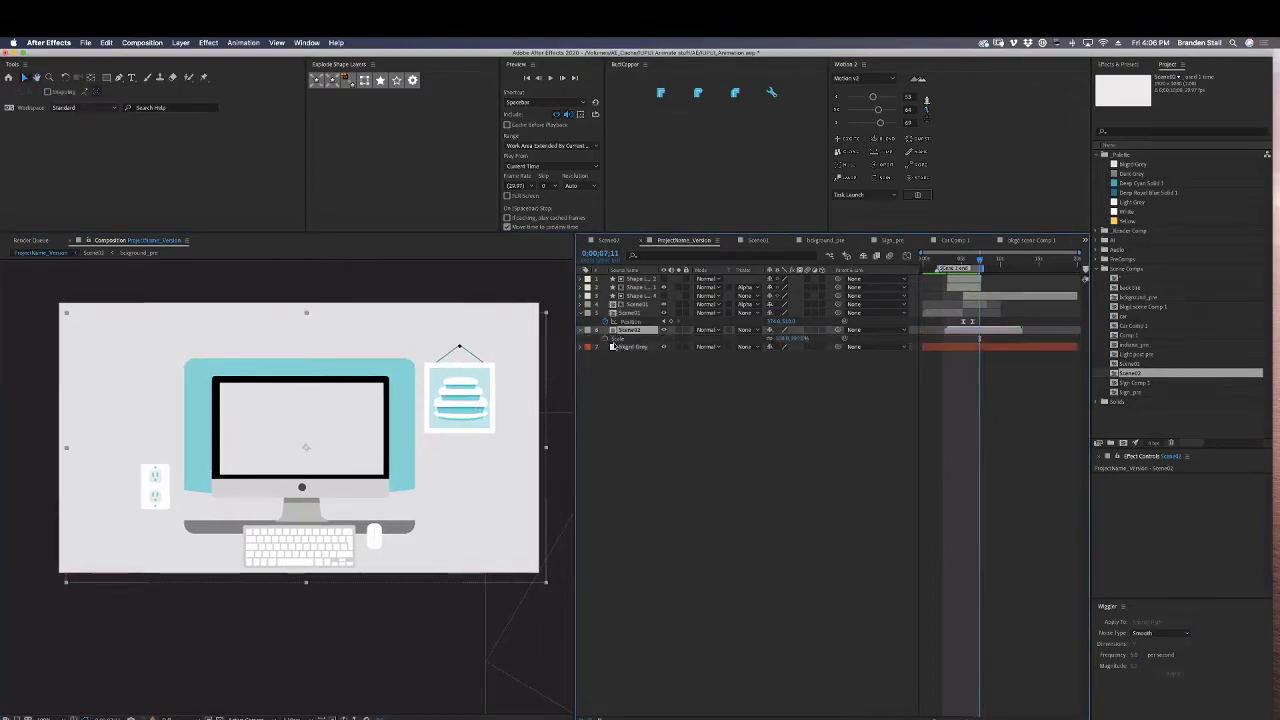
{"action": "left_click_drag", "start_coordinate": [996, 261], "coordinate": [987, 270]}
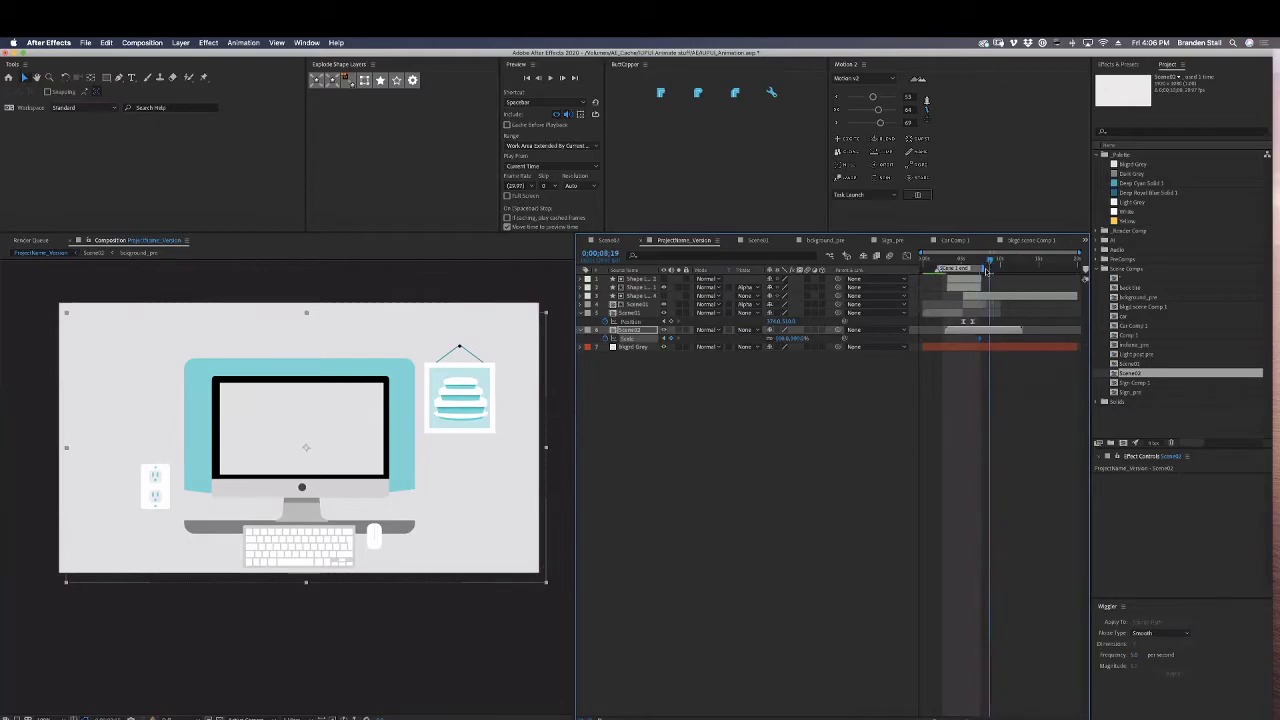
{"action": "left_click_drag", "start_coordinate": [547, 312], "coordinate": [653, 252]}
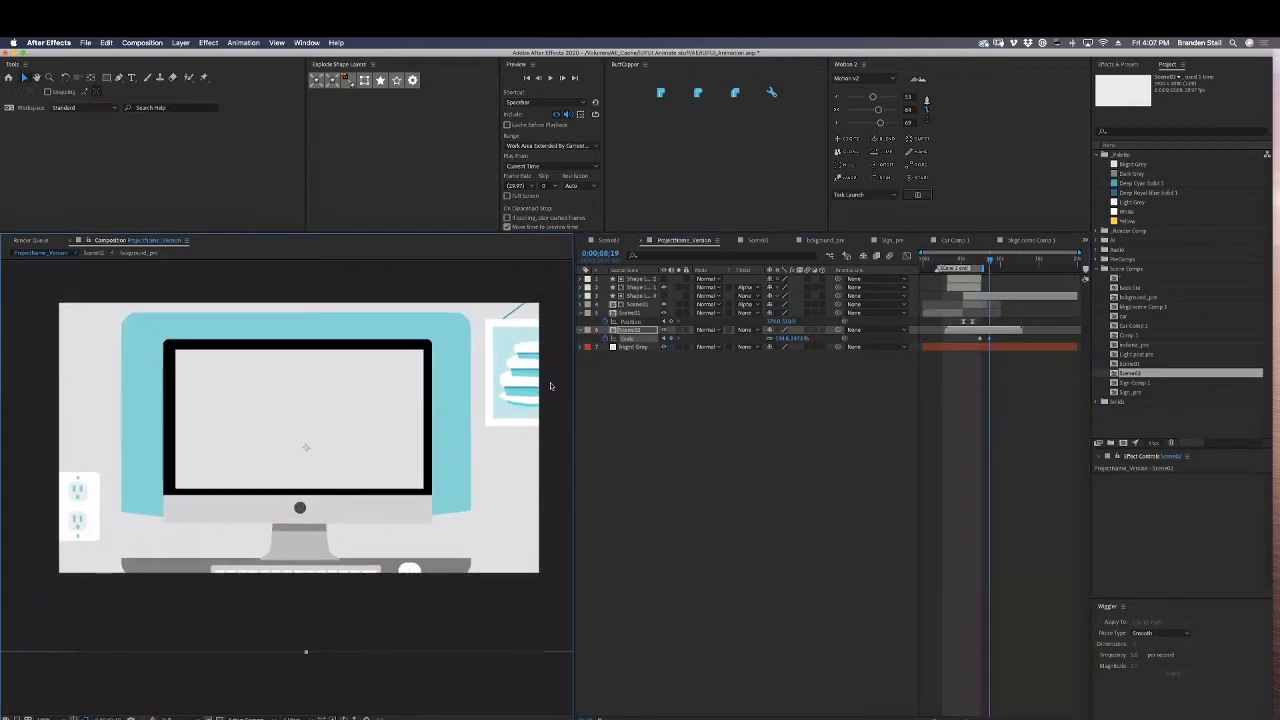
{"action": "key", "text": "comma"}
{"action": "left_click_drag", "start_coordinate": [472, 467], "coordinate": [662, 467]}
{"action": "left_click_drag", "start_coordinate": [409, 486], "coordinate": [409, 509]}
Ease both Scale keyframes on the Scene02 layer with the Motion 2 ease slider.
{"action": "left_click_drag", "start_coordinate": [996, 341], "coordinate": [975, 337]}
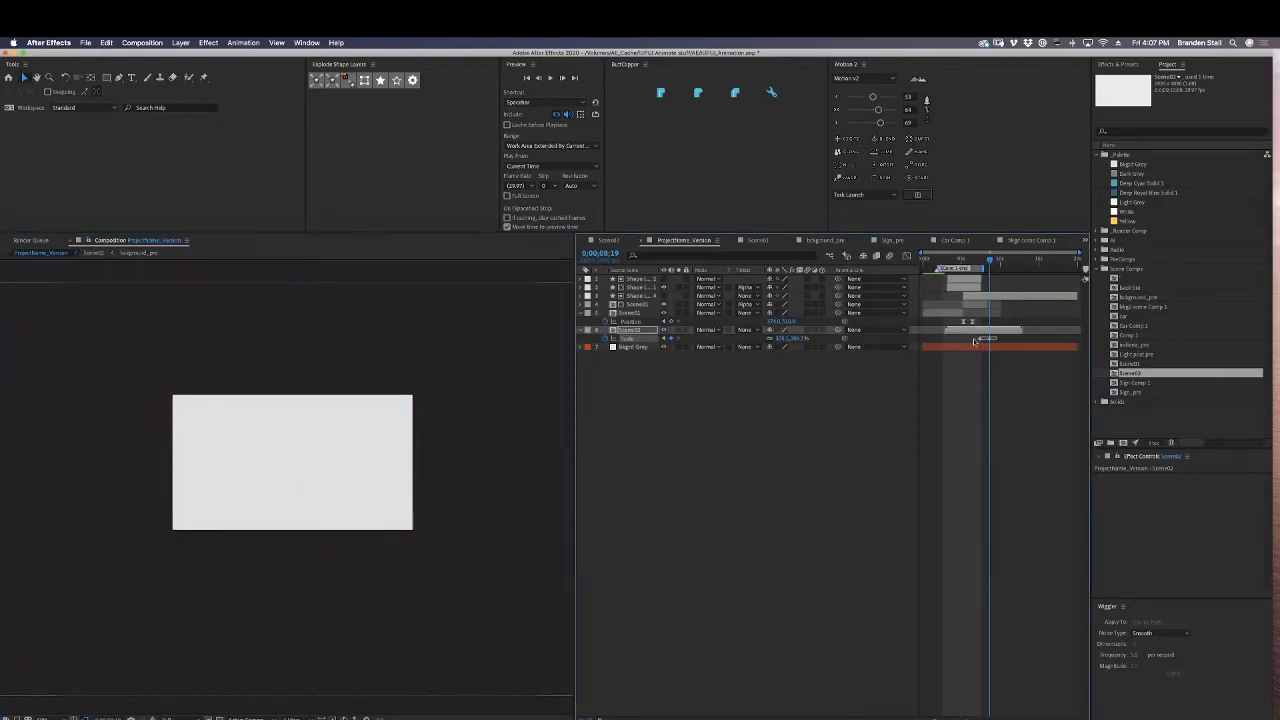
{"action": "left_click", "coordinate": [876, 97]}
{"action": "left_click", "coordinate": [950, 453]}
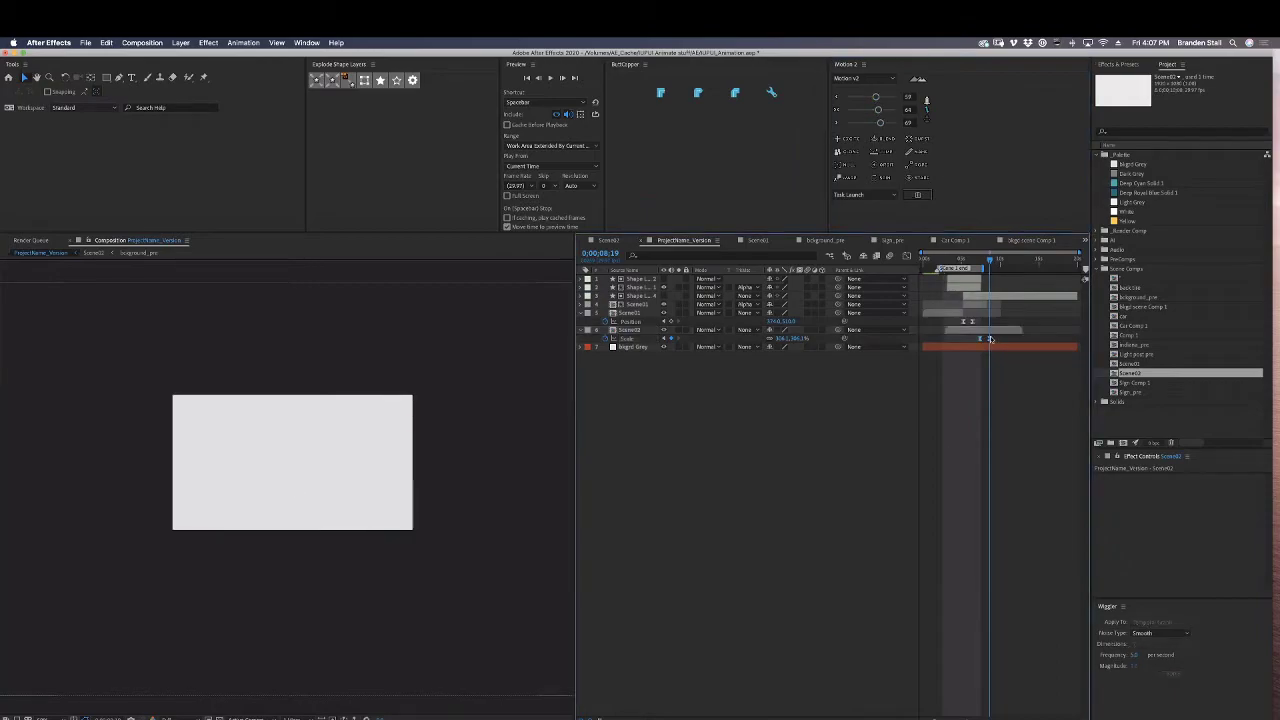
{"action": "left_click", "coordinate": [991, 338]}
Delete the composition marker and preview the animation with the work area extended from 0;00;00;00 to past Scene02's last Scale keyframe.
{"action": "left_click_drag", "start_coordinate": [982, 268], "coordinate": [999, 268]}
{"action": "left_click", "coordinate": [950, 260]}
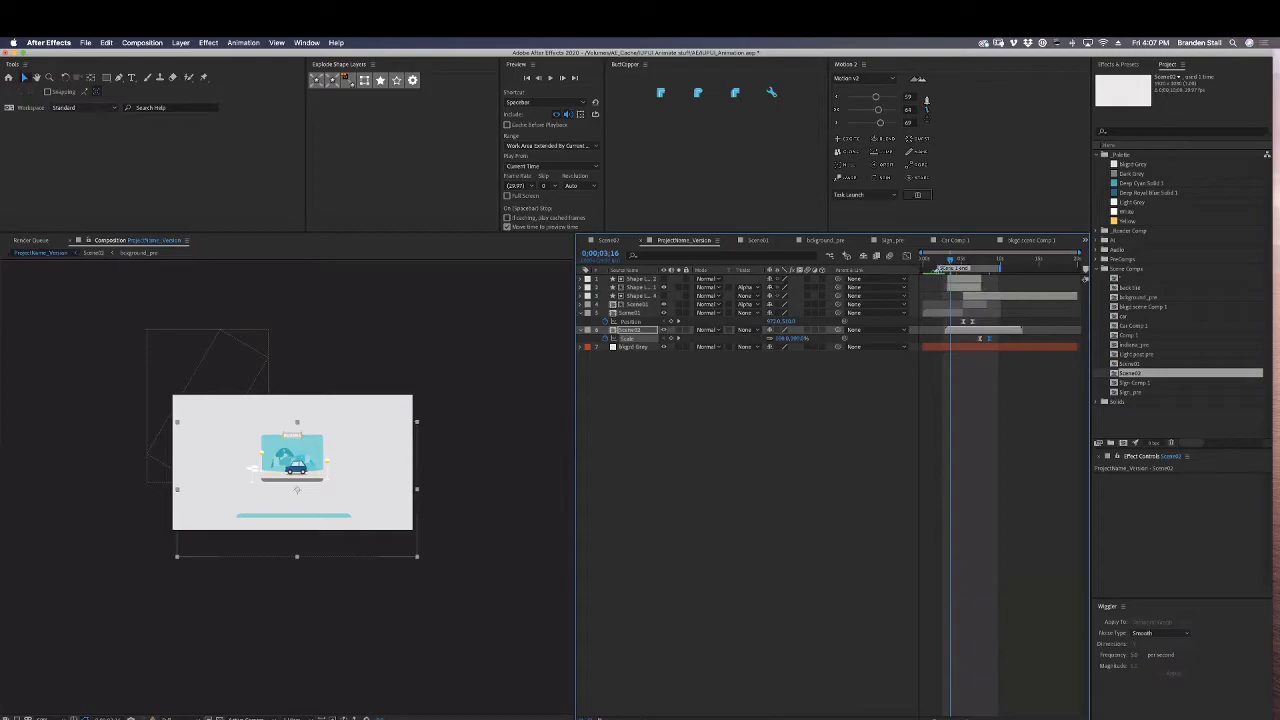
{"action": "right_click", "coordinate": [938, 270]}
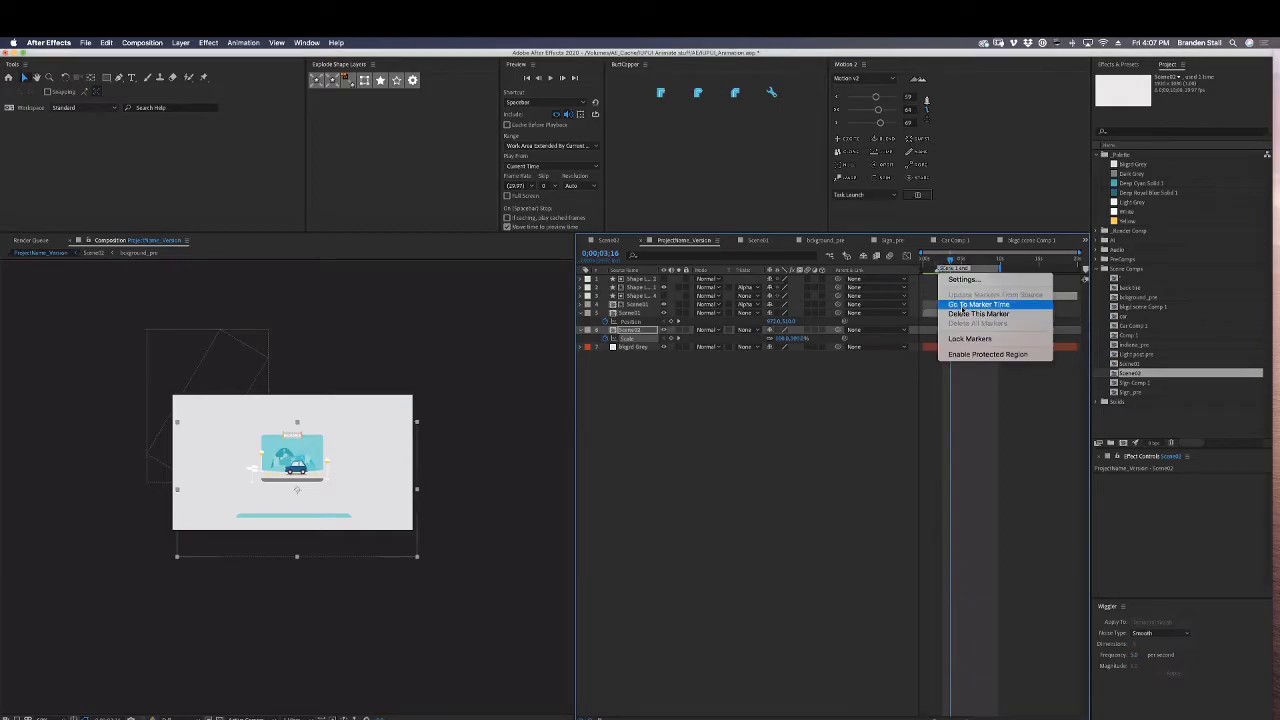
{"action": "left_click", "coordinate": [978, 314]}
{"action": "left_click", "coordinate": [921, 265]}
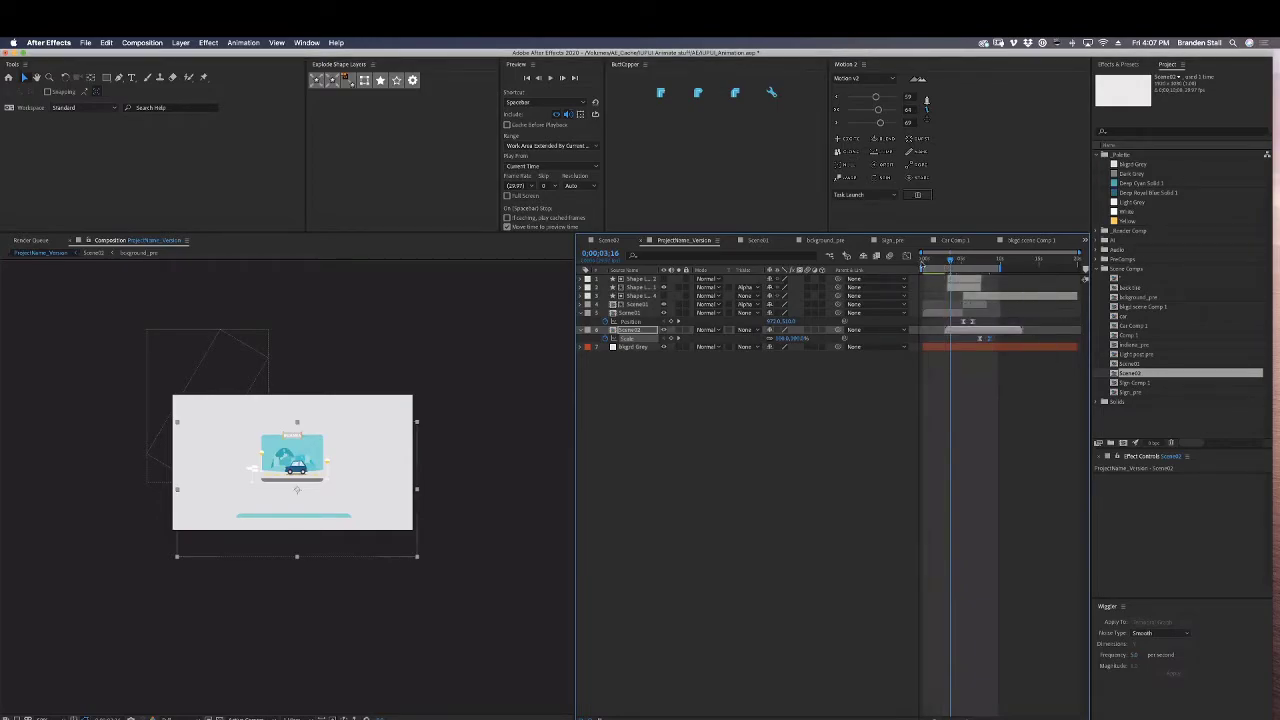
{"action": "key", "text": "space"}
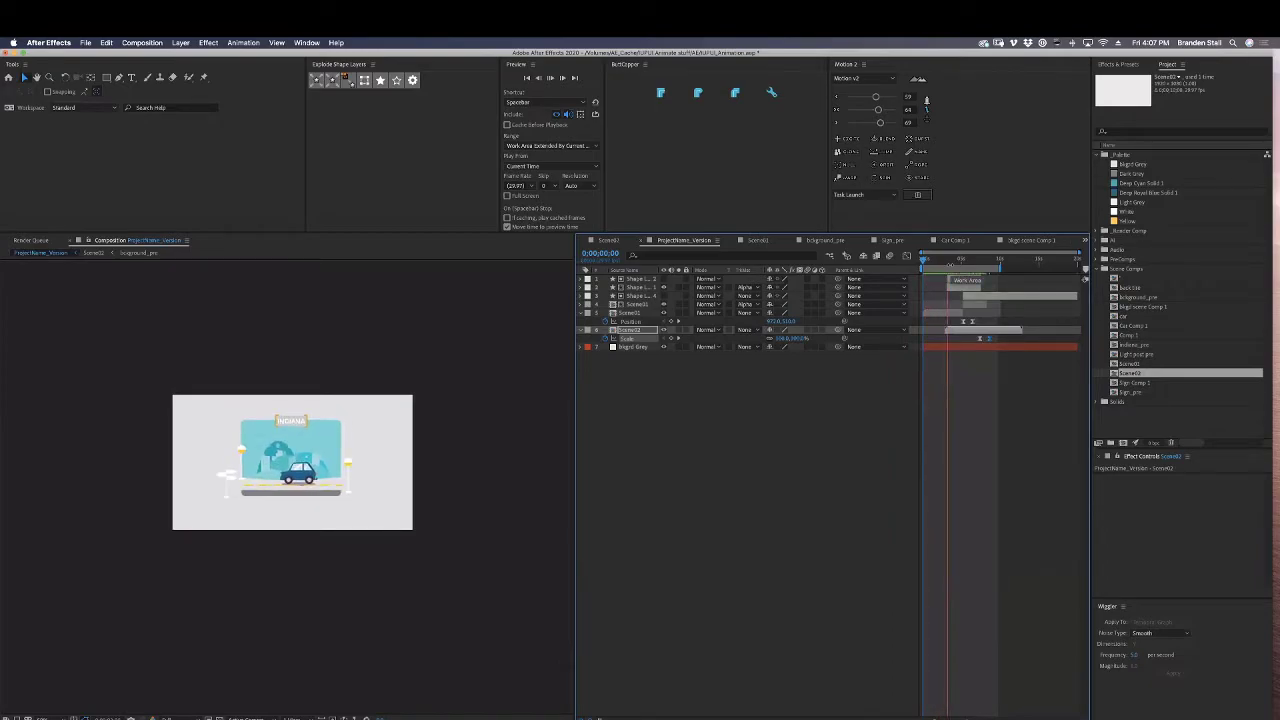
Undo the last keyframe edits and add a strongly enlarged Scale keyframe on the Scene02 layer at 0;00;08;04.
{"action": "key", "text": "space"}
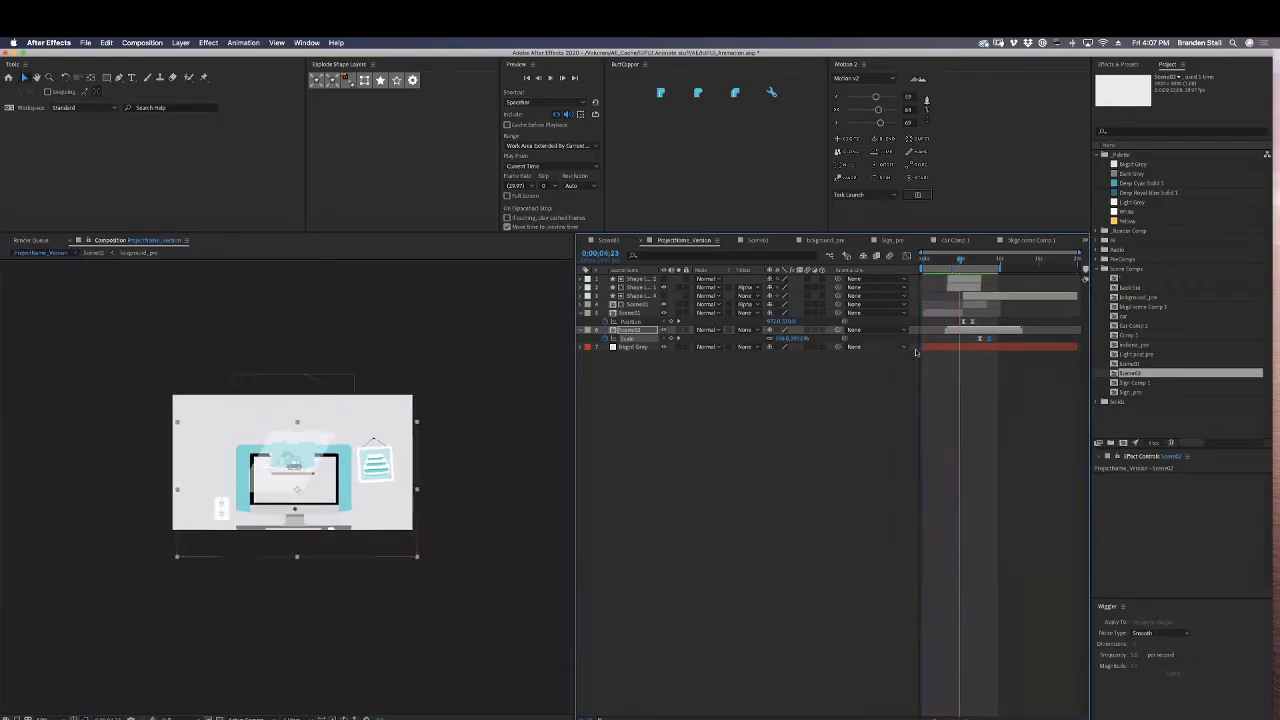
{"action": "key", "text": "equal"}
{"action": "left_click", "coordinate": [997, 262]}
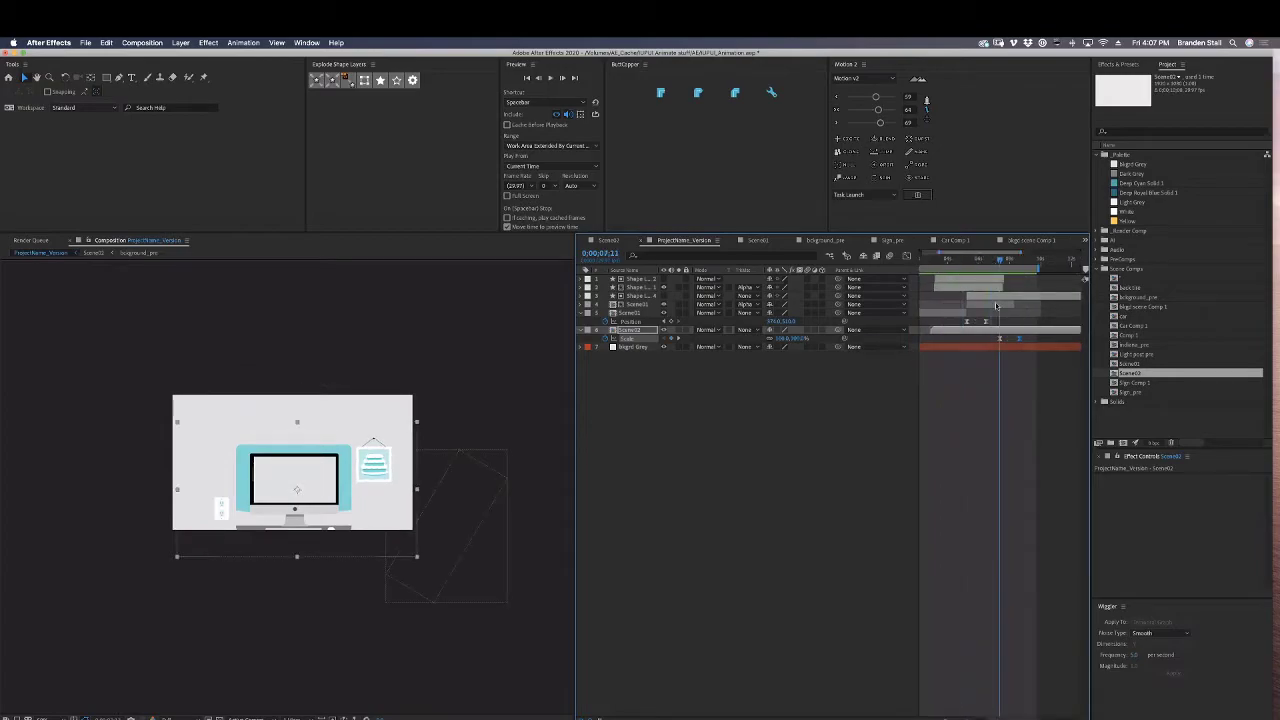
{"action": "scroll", "coordinate": [450, 495], "scroll_direction": "up", "scroll_amount": 1}
{"action": "left_click_drag", "start_coordinate": [457, 502], "coordinate": [446, 498]}
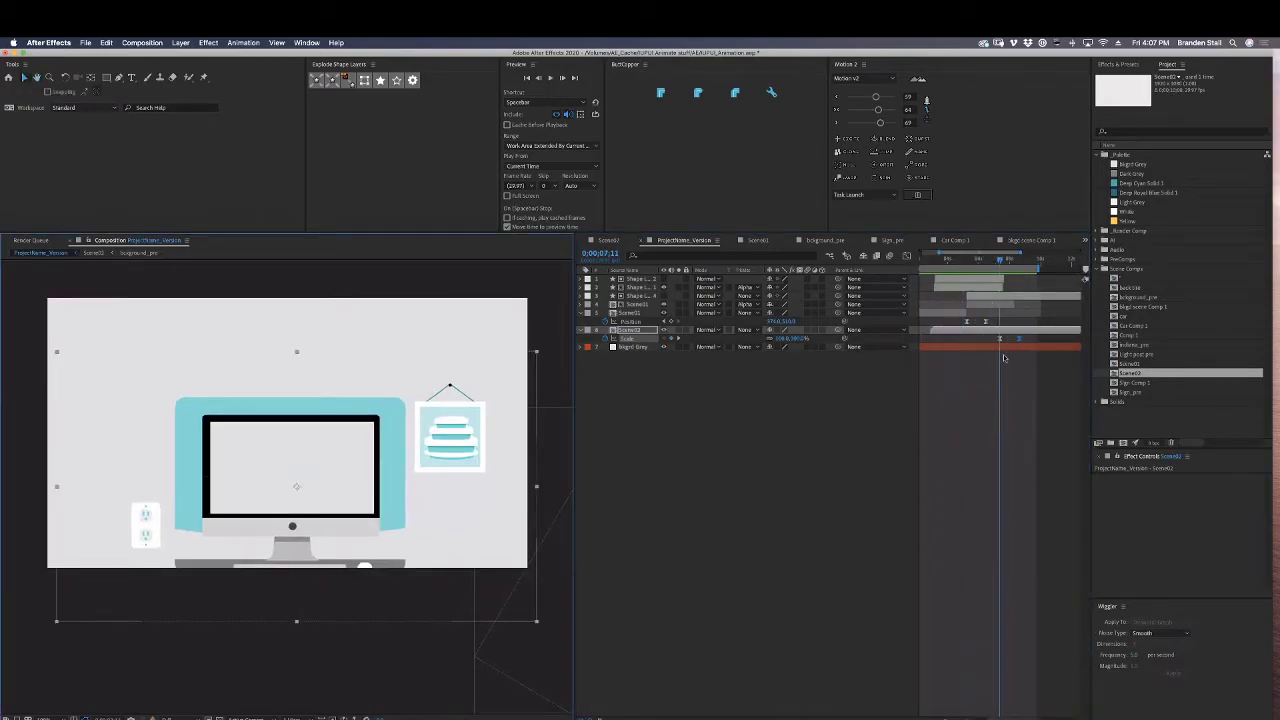
{"action": "key", "text": "space"}
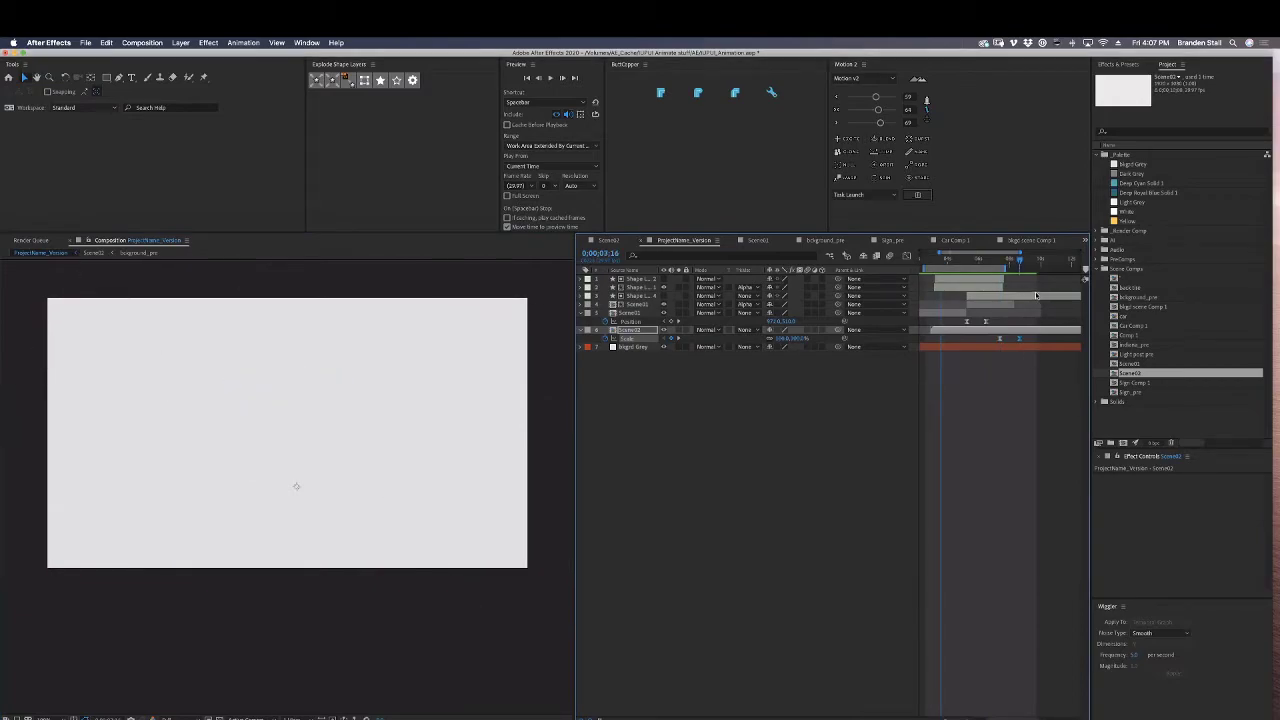
{"action": "key", "text": "super+z"}
{"action": "key", "text": "super+z"}
{"action": "key", "text": "super+z"}
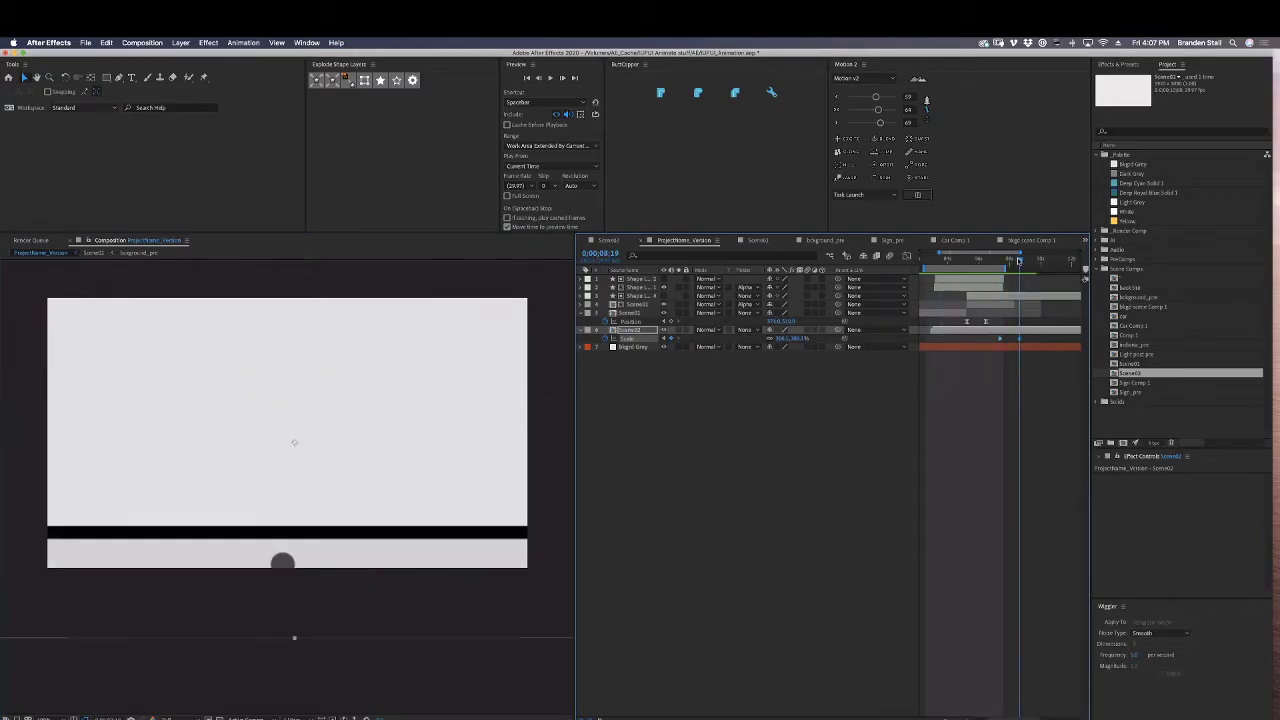
{"action": "left_click_drag", "start_coordinate": [1005, 257], "coordinate": [1018, 355]}
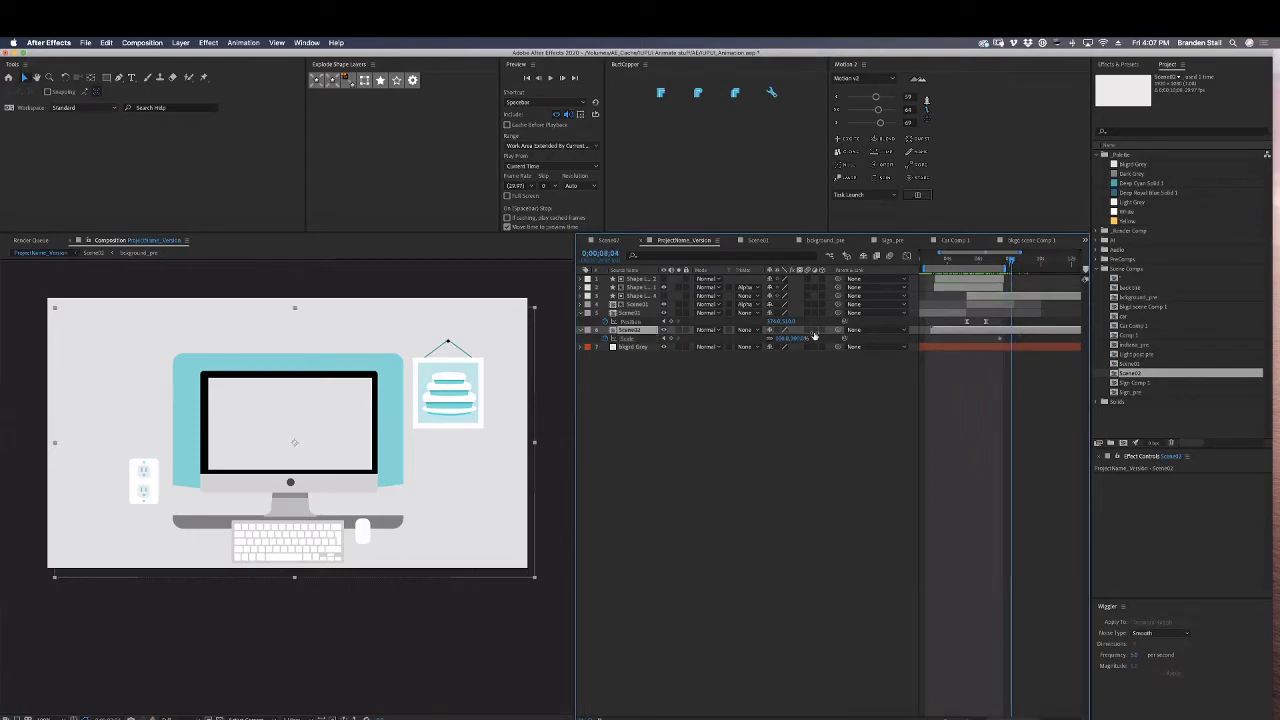
{"action": "left_click_drag", "start_coordinate": [800, 338], "coordinate": [817, 338]}
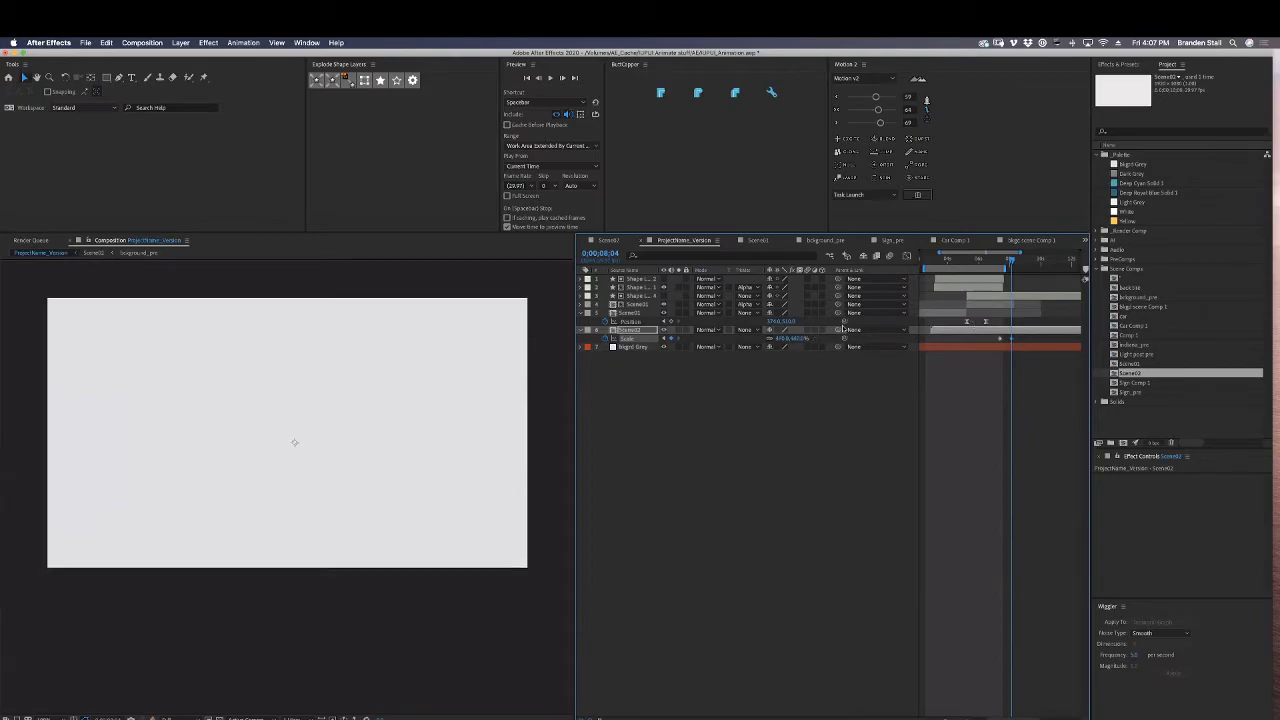
Turn on the collapse transformations switch for Scene02 and ease its two Scale keyframes with Motion 2.
{"action": "left_click", "coordinate": [777, 330]}
{"action": "left_click_drag", "start_coordinate": [1018, 341], "coordinate": [990, 337]}
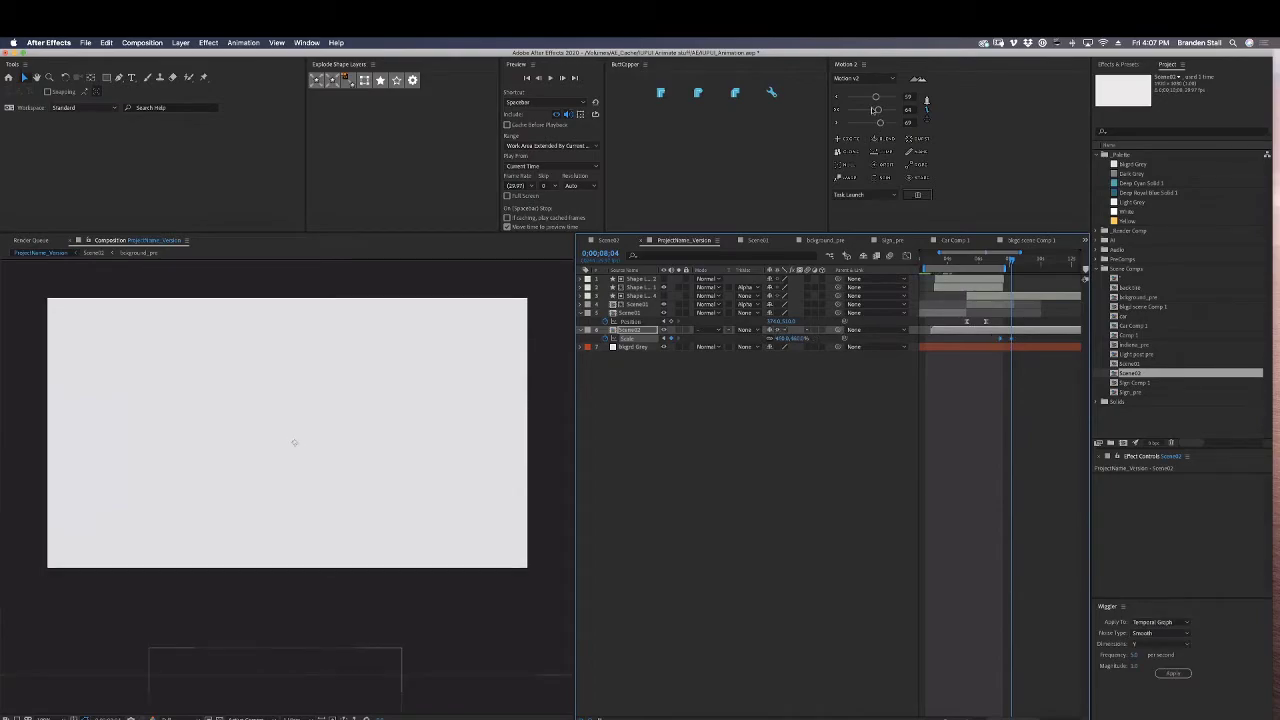
{"action": "left_click", "coordinate": [874, 97]}
{"action": "scroll", "coordinate": [393, 497], "scroll_direction": "down", "scroll_amount": 3}
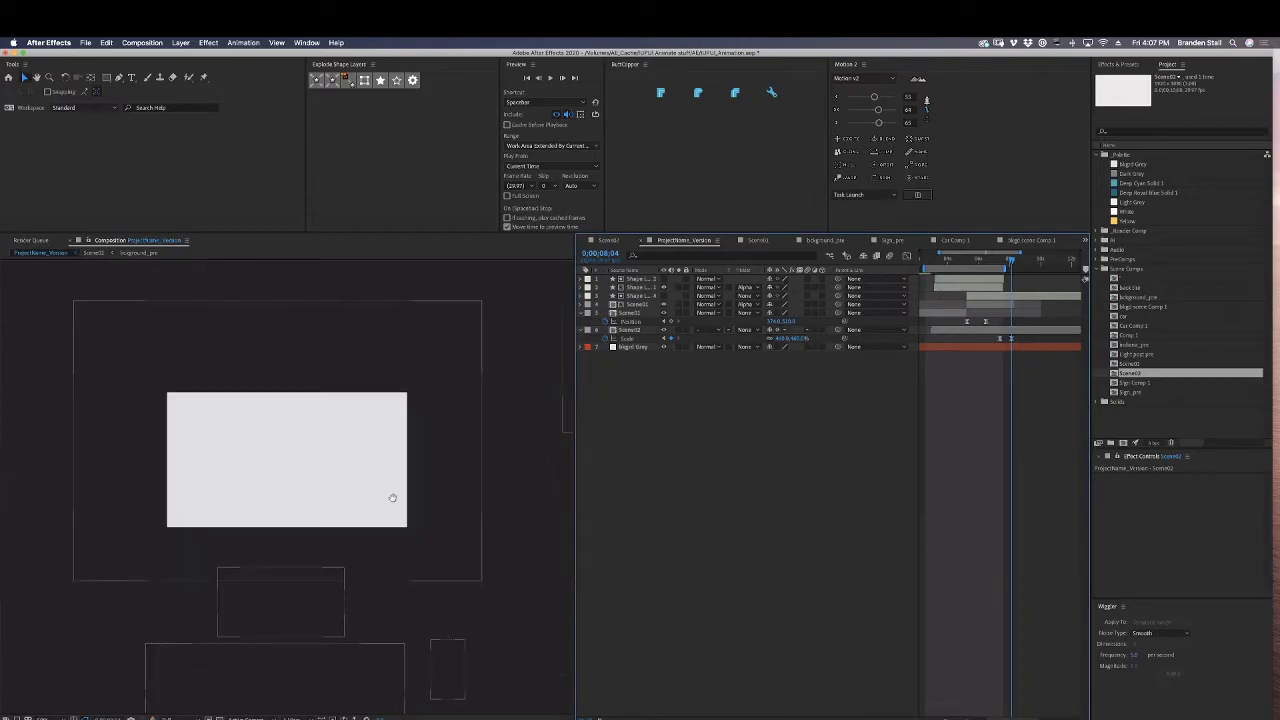
Extend the work area end and shift Scene02's two Scale keyframes earlier, starting the zoom near the end of Scene01's slide.
{"action": "left_click_drag", "start_coordinate": [1001, 263], "coordinate": [963, 261]}
{"action": "key", "text": "space"}
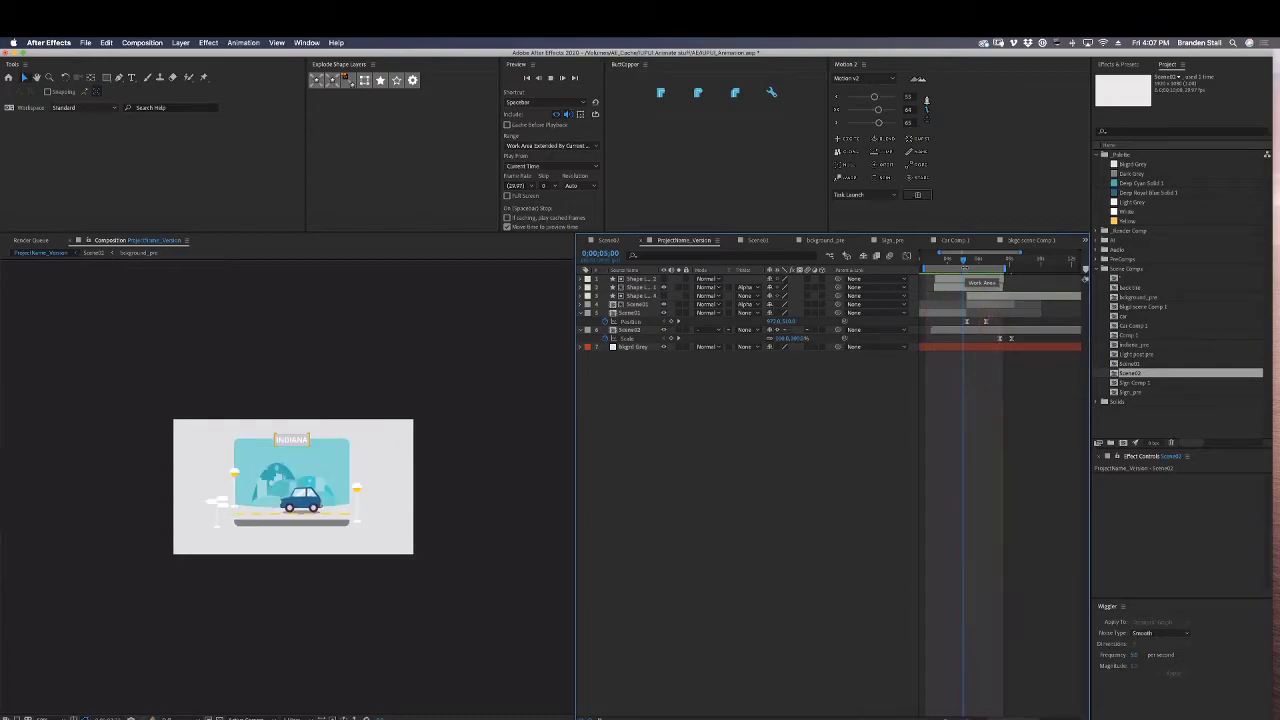
{"action": "left_click_drag", "start_coordinate": [1006, 268], "coordinate": [1030, 277]}
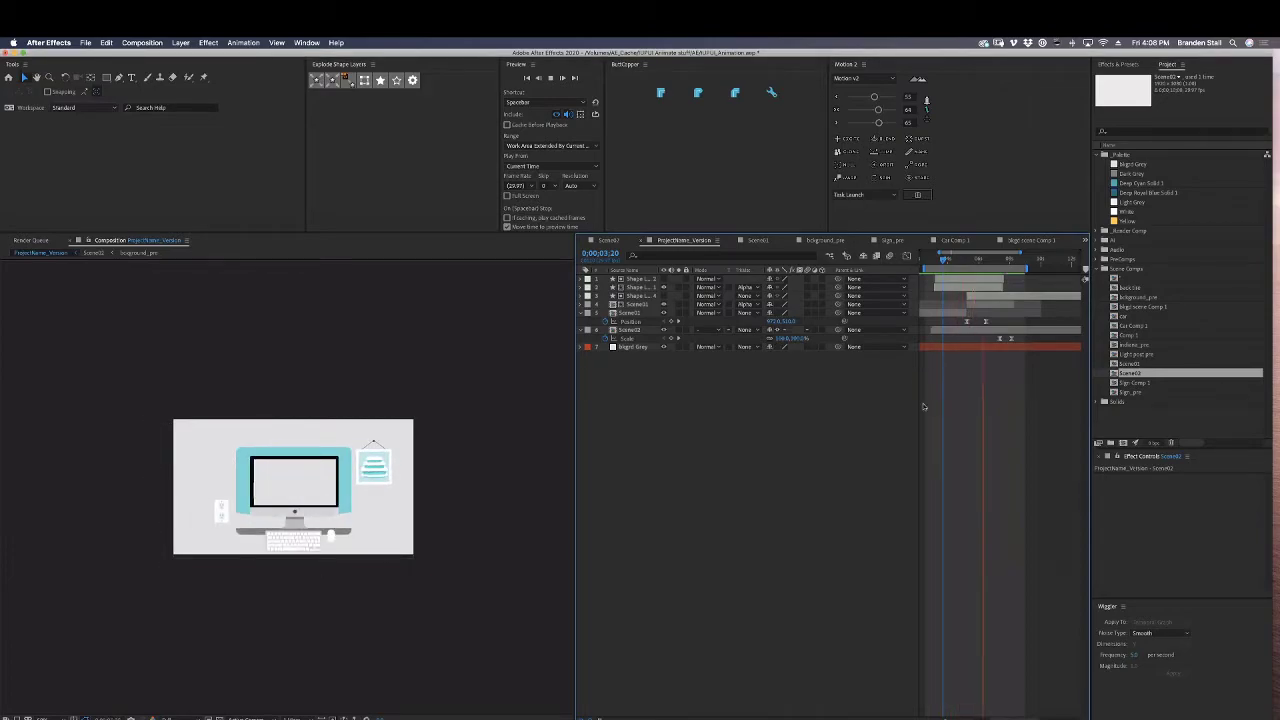
{"action": "key", "text": "equal"}
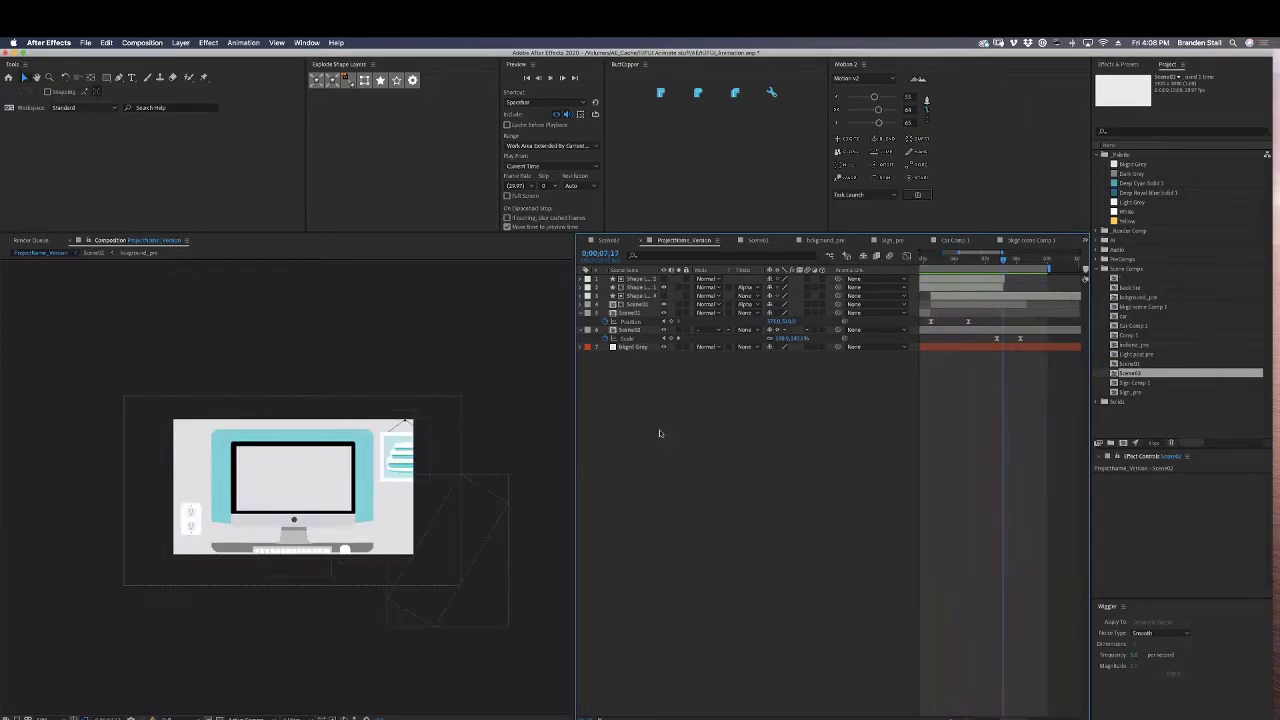
{"action": "key", "text": "period"}
{"action": "left_click_drag", "start_coordinate": [383, 469], "coordinate": [390, 457]}
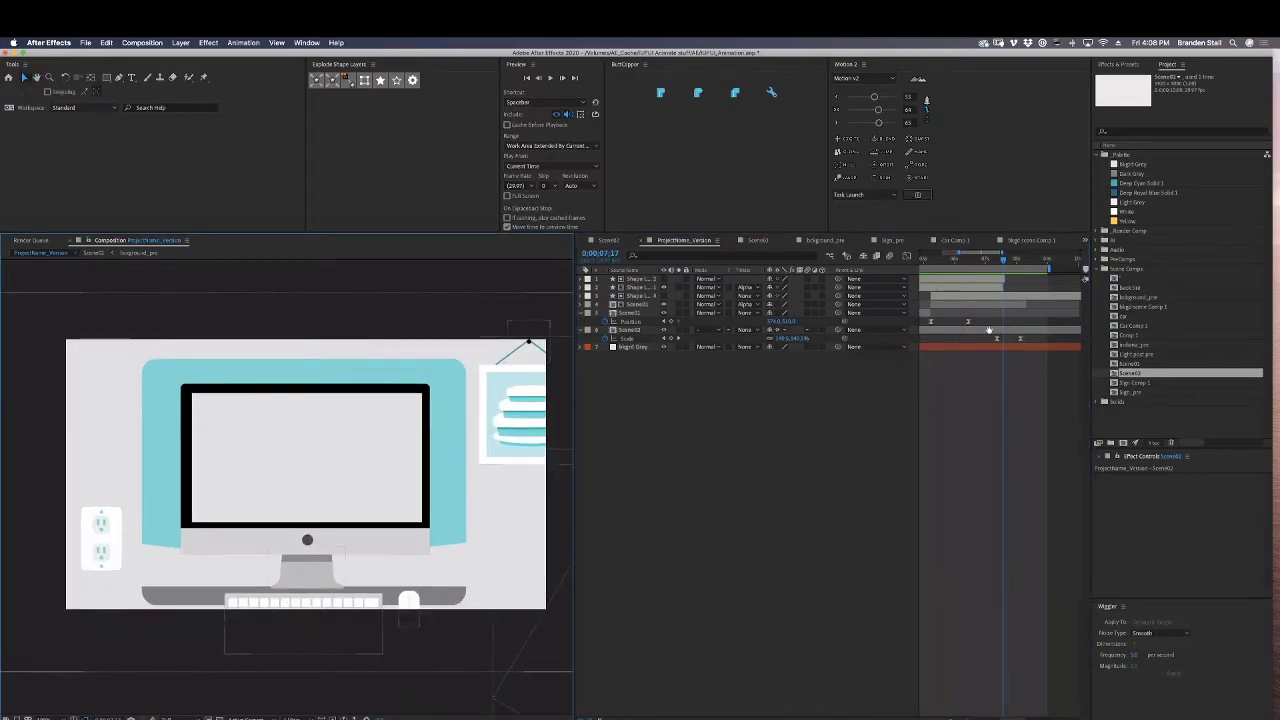
{"action": "mouse_move", "coordinate": [989, 329]}
{"action": "left_mouse_down"}
{"action": "mouse_move", "coordinate": [1030, 339]}
{"action": "mouse_move", "coordinate": [980, 343]}
{"action": "left_mouse_up"}
{"action": "key", "text": "v"}
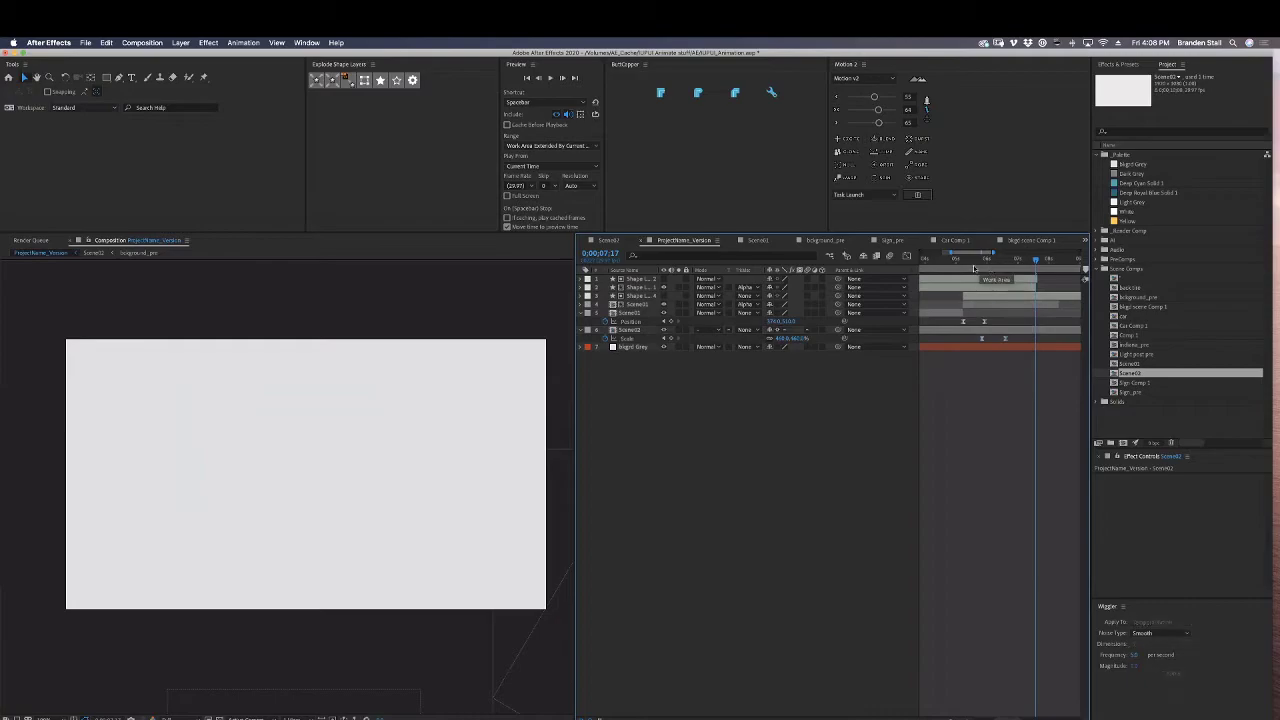
Parent the upper Scene01 layer and Shape Layer 4 to Scene02 and preview the zoom transition.
{"action": "left_click", "coordinate": [1008, 267]}
{"action": "left_click_drag", "start_coordinate": [1005, 267], "coordinate": [982, 266]}
{"action": "left_click", "coordinate": [982, 305]}
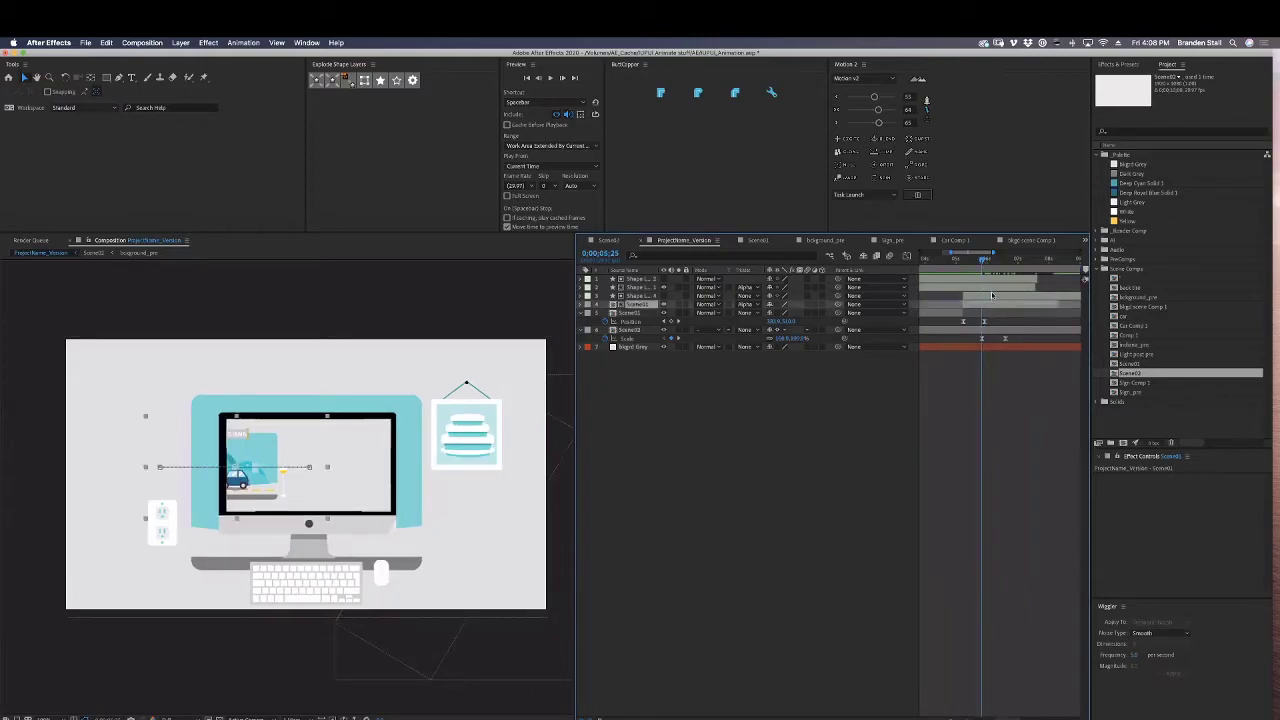
{"action": "left_click_drag", "start_coordinate": [836, 304], "coordinate": [834, 331]}
{"action": "left_click_drag", "start_coordinate": [982, 260], "coordinate": [981, 261]}
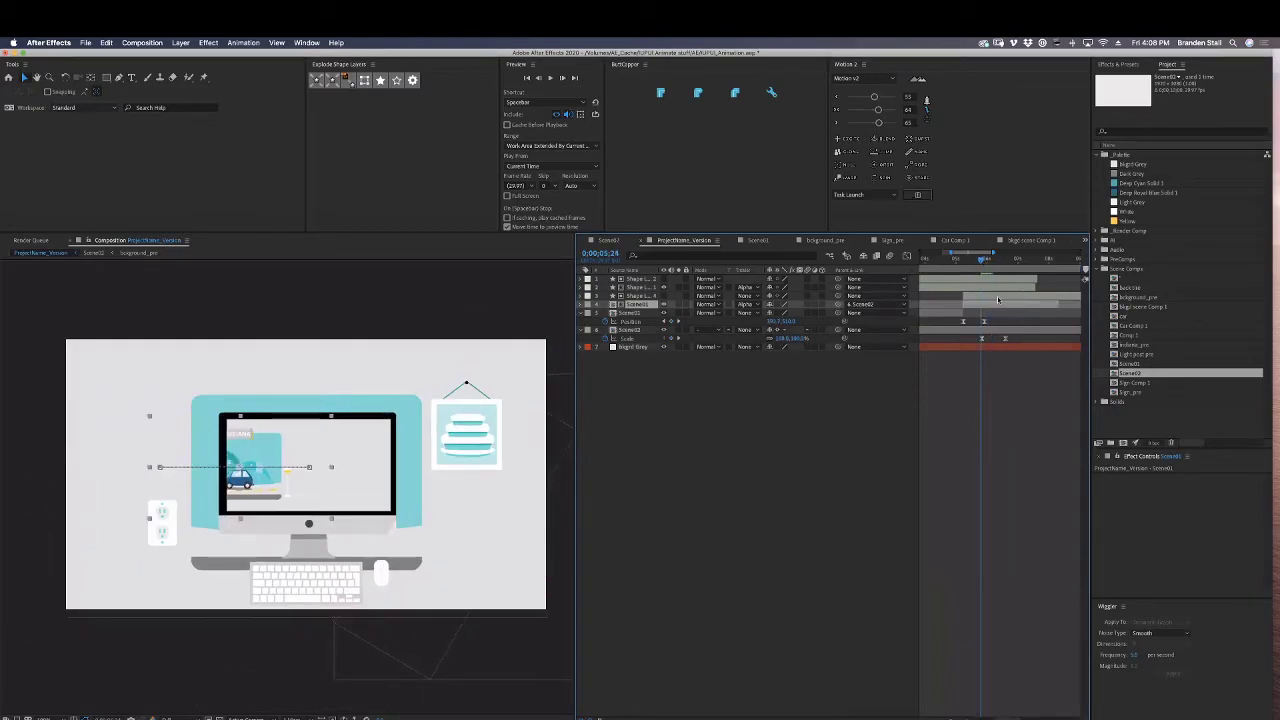
{"action": "left_click", "coordinate": [995, 298]}
{"action": "left_click_drag", "start_coordinate": [940, 333], "coordinate": [940, 333]}
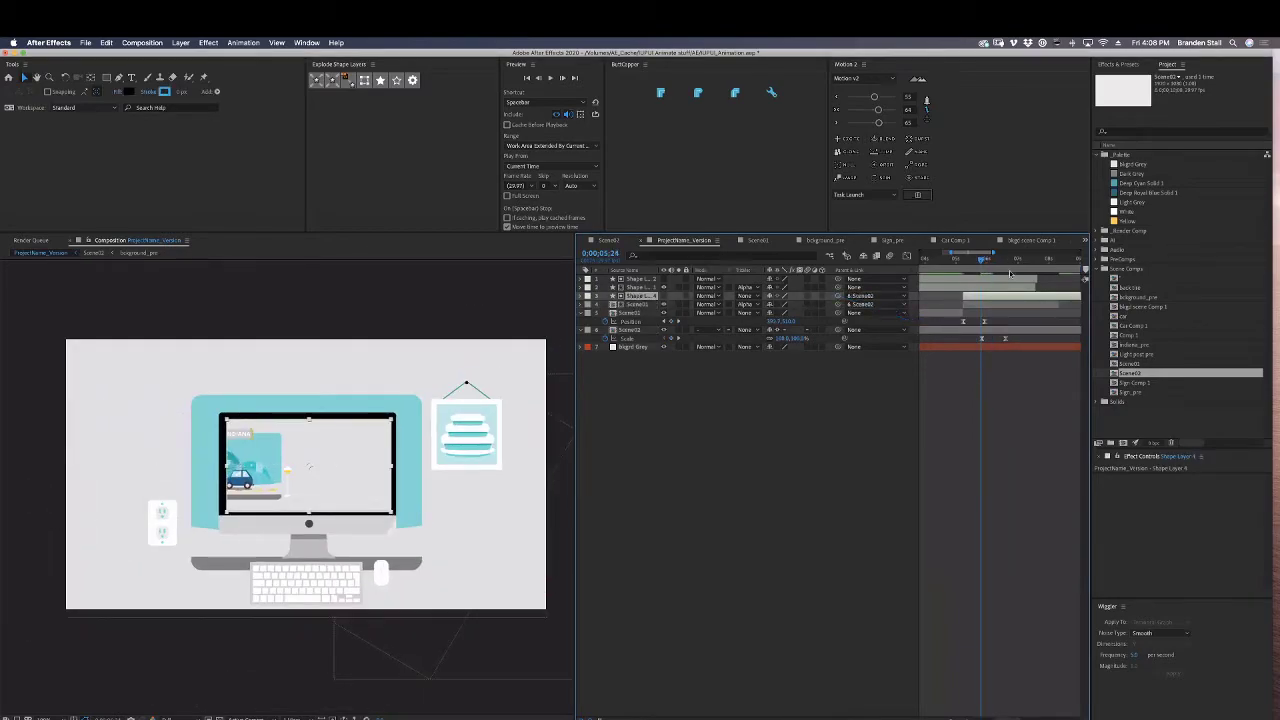
{"action": "left_click_drag", "start_coordinate": [983, 260], "coordinate": [1000, 259]}
{"action": "left_click_drag", "start_coordinate": [406, 498], "coordinate": [407, 505]}
{"action": "left_click", "coordinate": [840, 431]}
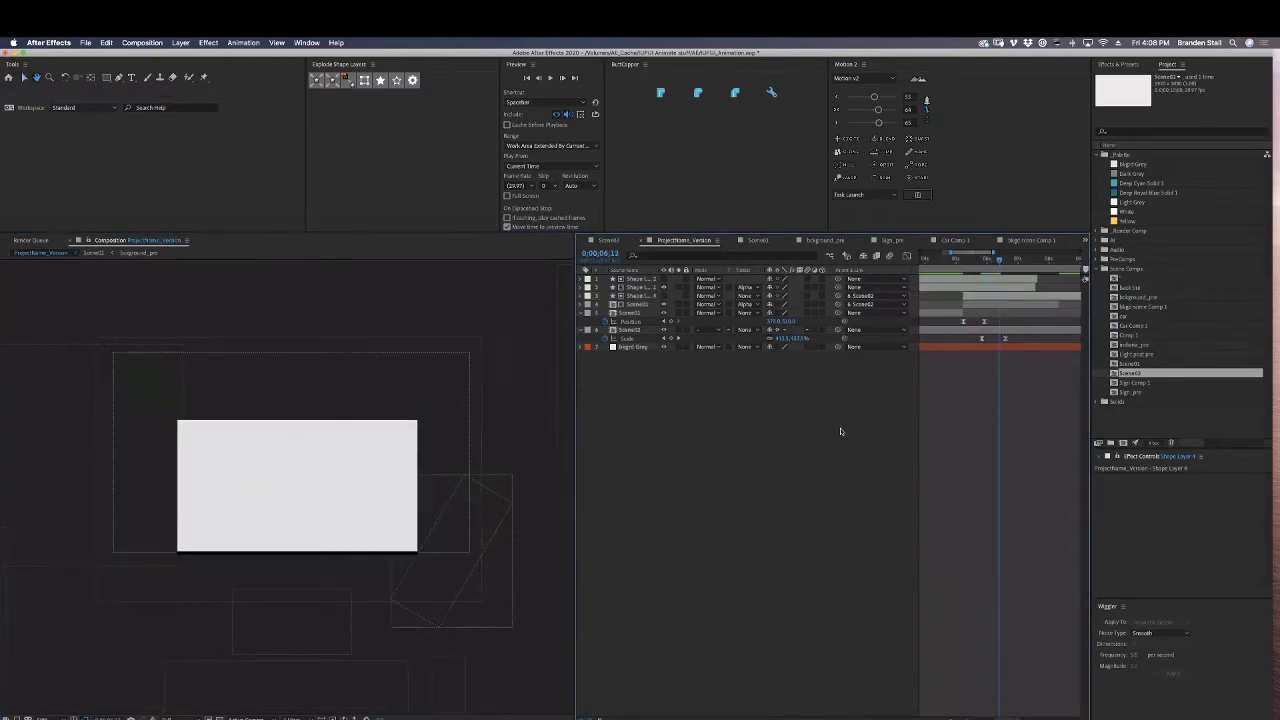
{"action": "left_click", "coordinate": [967, 260]}
{"action": "key", "text": "space"}
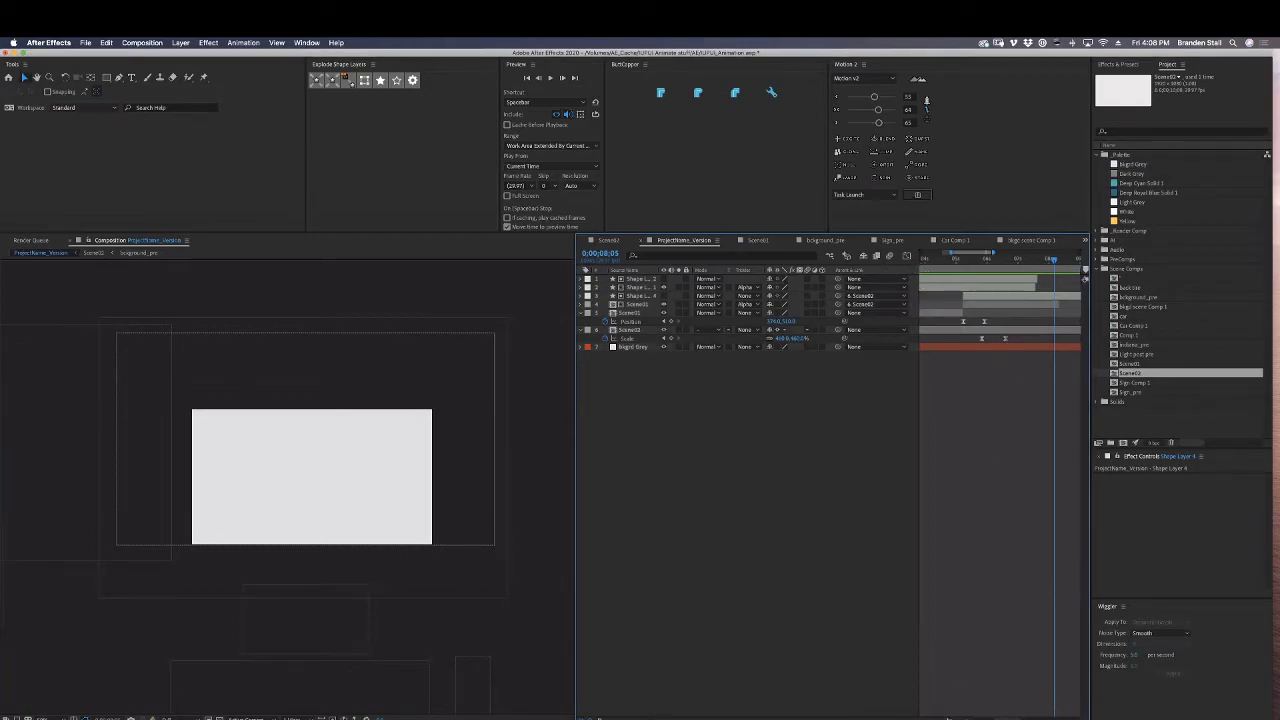
Delete the scene-end marker from the timeline, extend the work area end, and preview from the start.
{"action": "scroll", "coordinate": [985, 580], "scroll_direction": "up", "scroll_amount": 4}
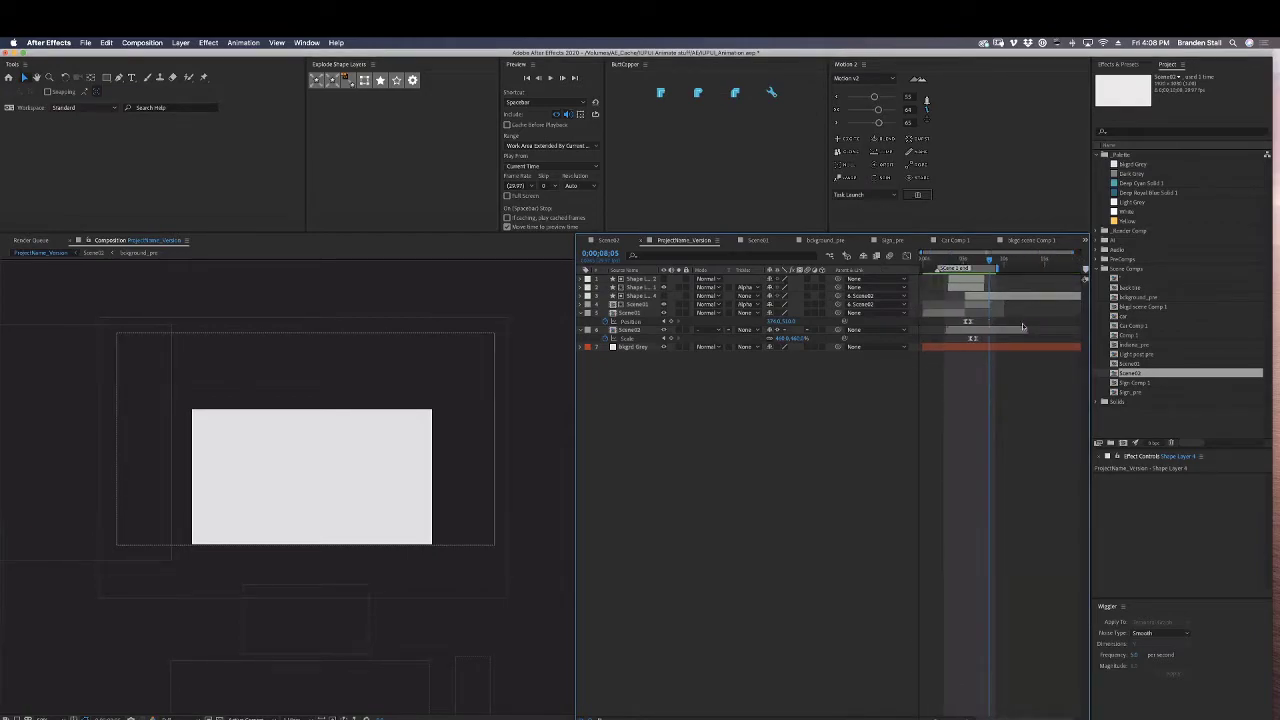
{"action": "right_click", "coordinate": [938, 272]}
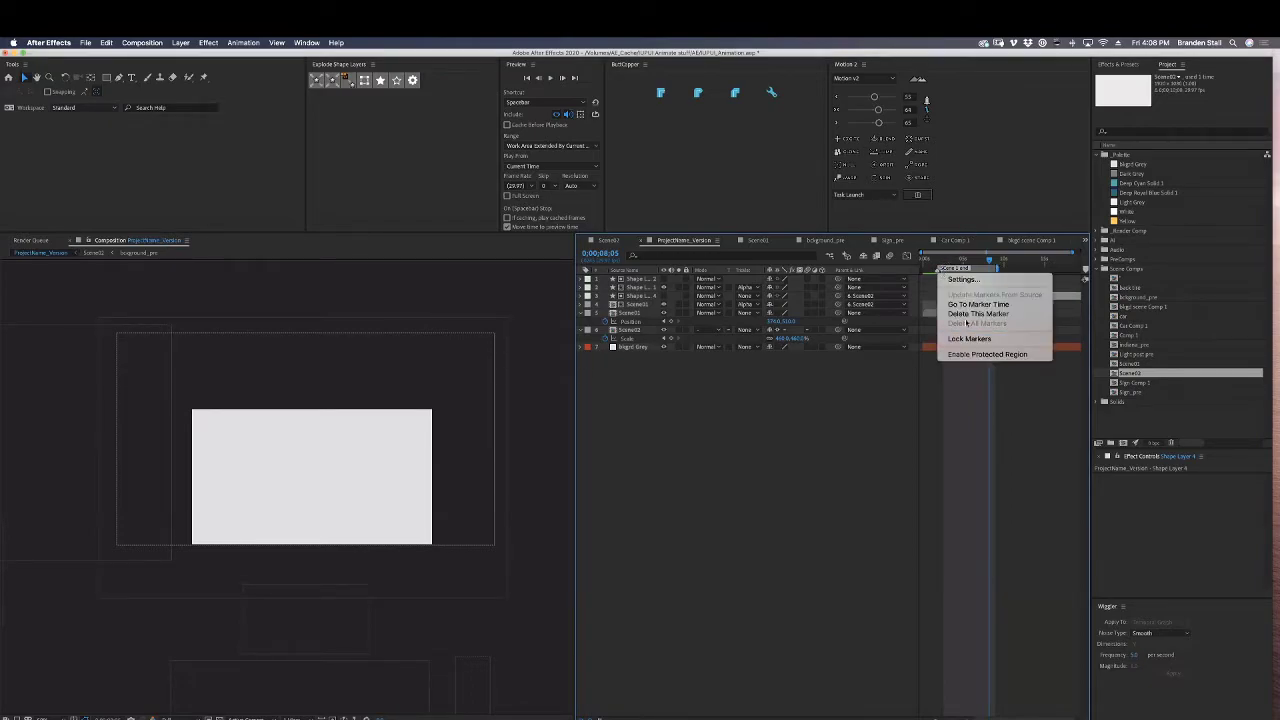
{"action": "left_click", "coordinate": [965, 313]}
{"action": "left_click_drag", "start_coordinate": [942, 268], "coordinate": [1013, 268]}
{"action": "key", "text": "space"}
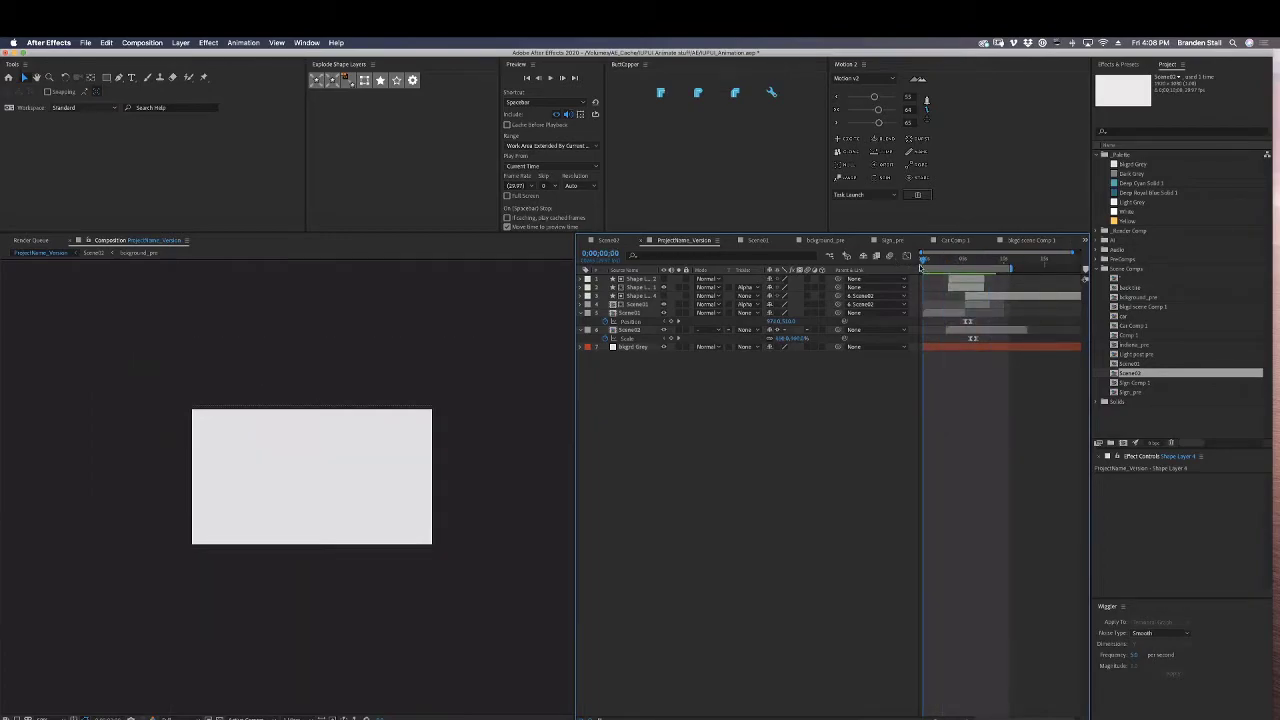
Review the transition and move Scene02's Scale keyframes slightly later, so the zoom starts at 0;00;05;28.
{"action": "scroll", "coordinate": [370, 490], "scroll_direction": "up", "scroll_amount": 2}
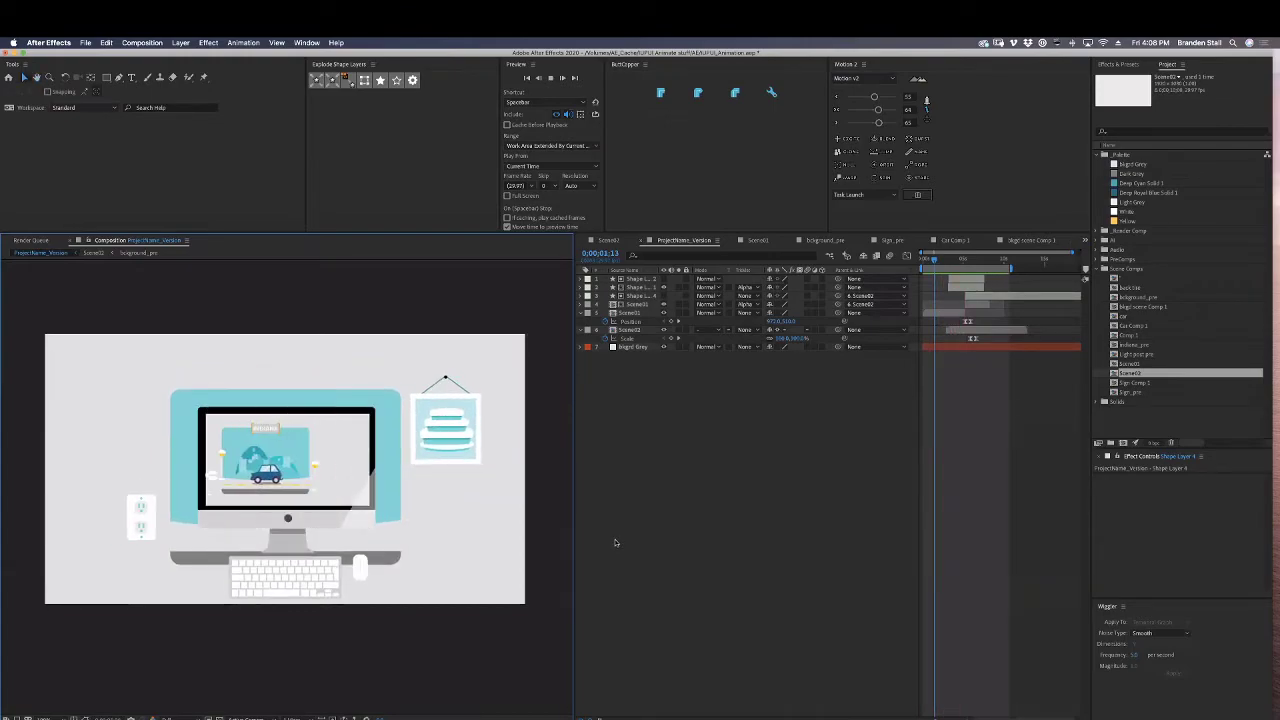
{"action": "left_click", "coordinate": [961, 262]}
{"action": "left_click_drag", "start_coordinate": [961, 264], "coordinate": [964, 261]}
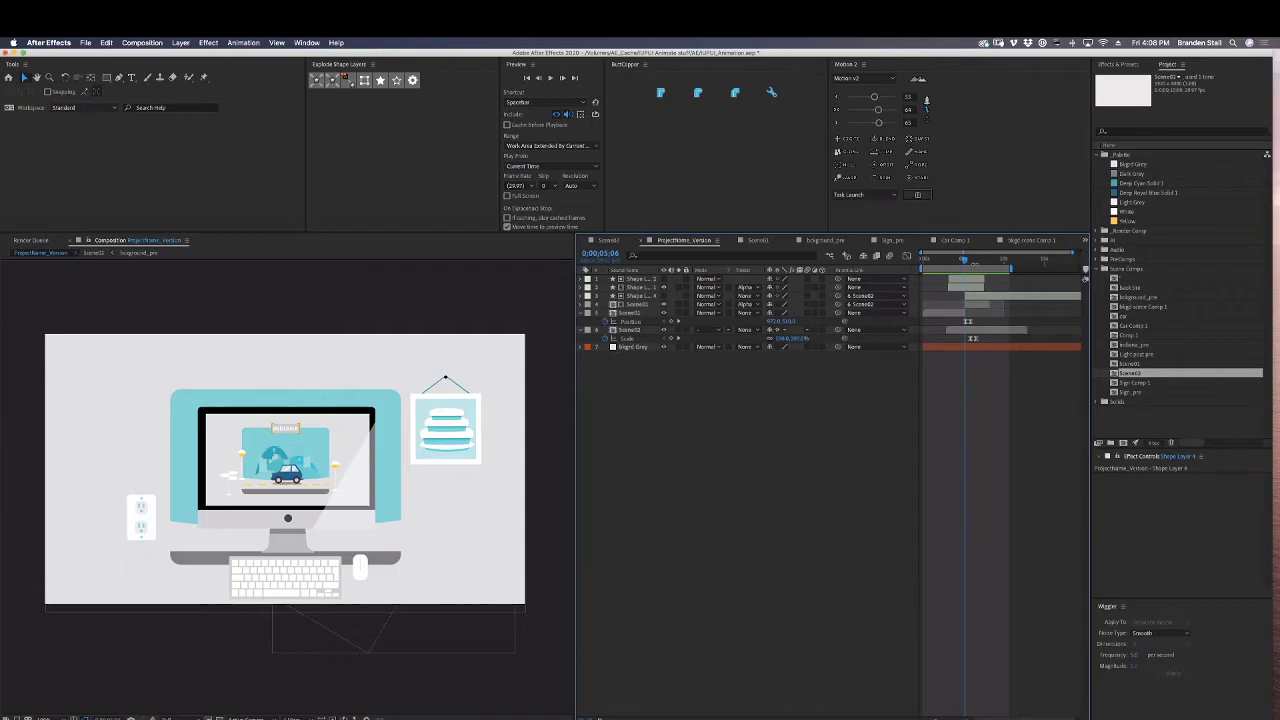
{"action": "left_click", "coordinate": [966, 262]}
{"action": "left_click_drag", "start_coordinate": [966, 262], "coordinate": [969, 261]}
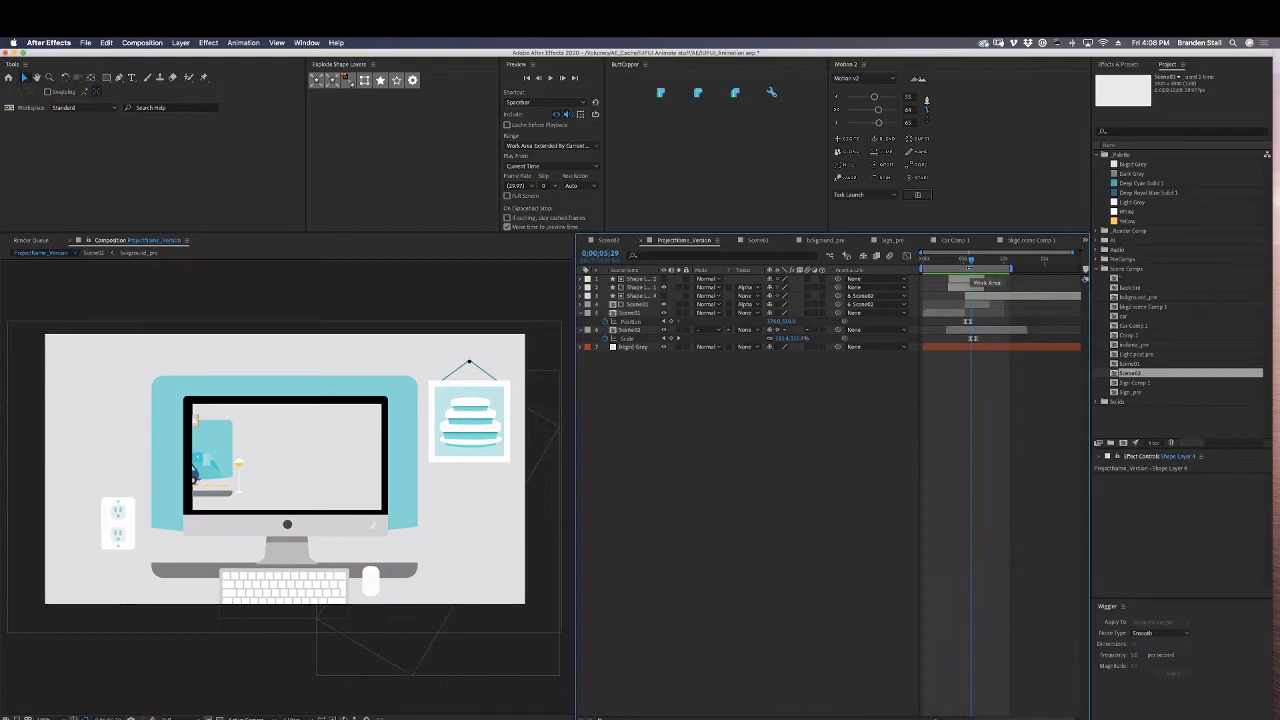
{"action": "left_click_drag", "start_coordinate": [969, 268], "coordinate": [971, 269]}
{"action": "key", "text": "equal"}
{"action": "key", "text": "equal"}
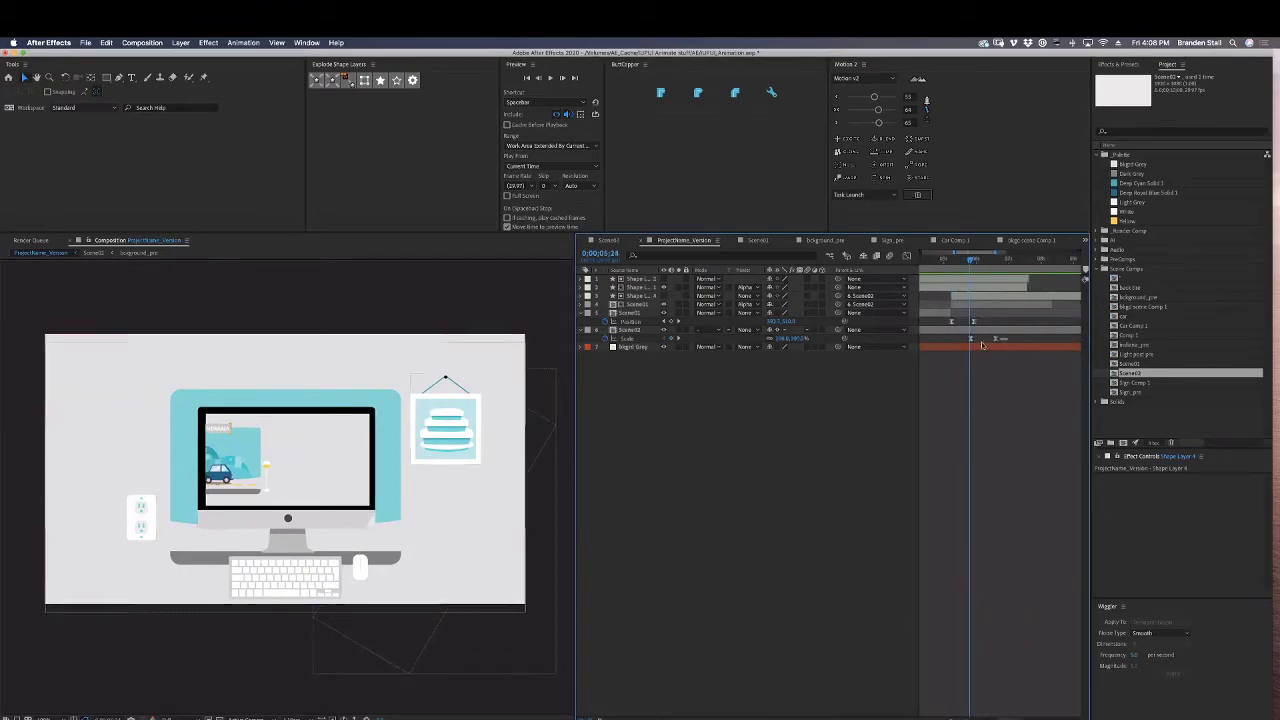
{"action": "mouse_move", "coordinate": [982, 345]}
{"action": "left_mouse_down"}
{"action": "mouse_move", "coordinate": [965, 349]}
{"action": "mouse_move", "coordinate": [974, 340]}
{"action": "left_mouse_up"}
{"action": "left_click", "coordinate": [979, 369]}
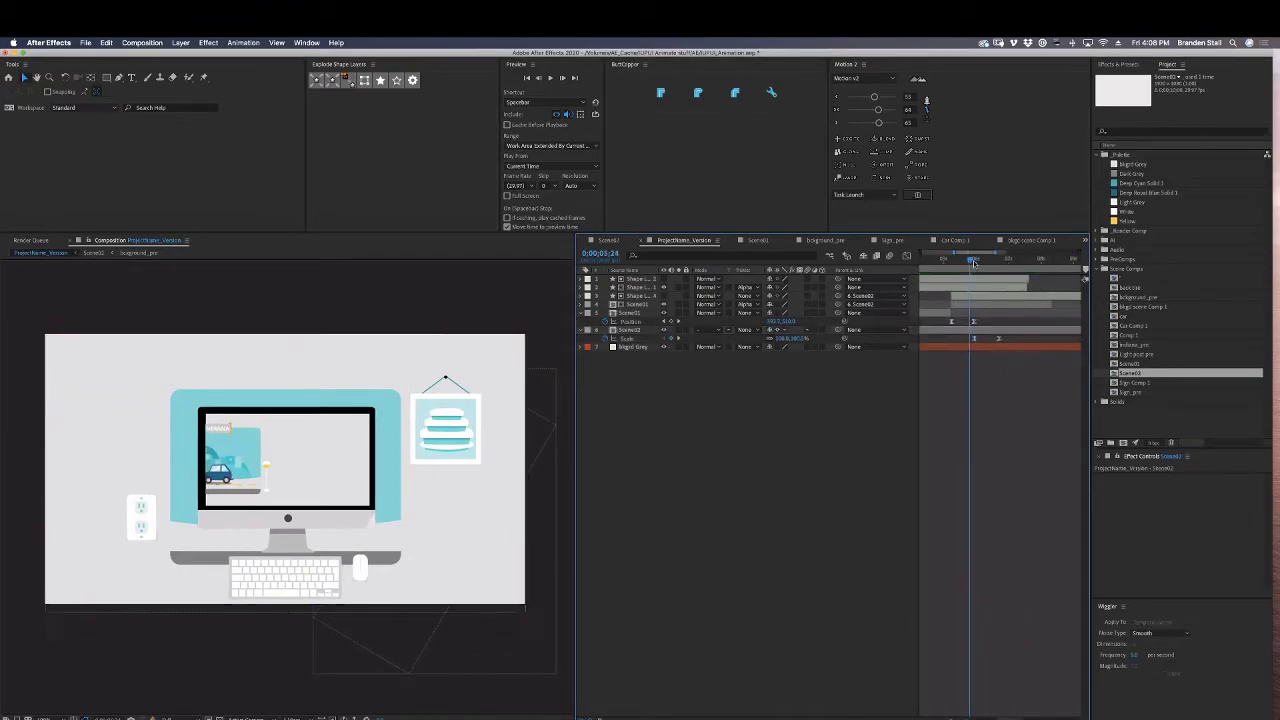
{"action": "left_click_drag", "start_coordinate": [974, 262], "coordinate": [975, 262]}
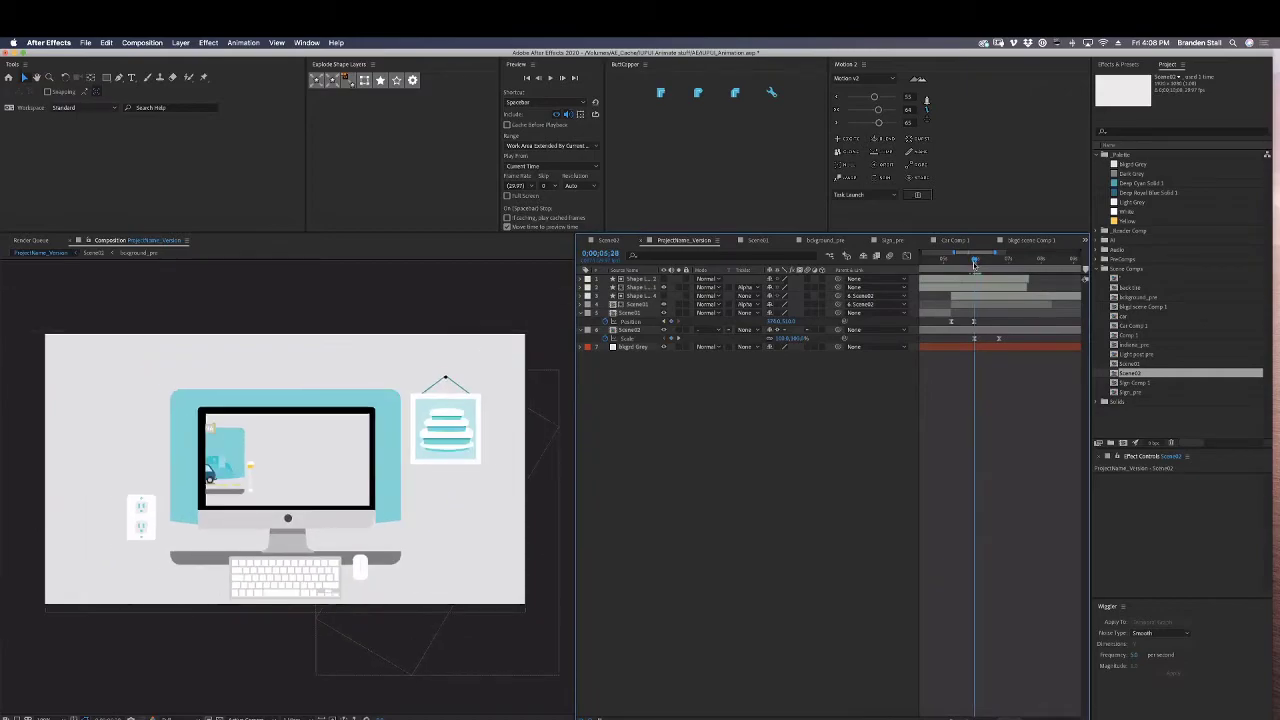
Reveal the Position keyframes of Shape Layer 2 and examine how the shape layers line up with the start of the Scene02 zoom.
{"action": "left_click", "coordinate": [984, 288]}
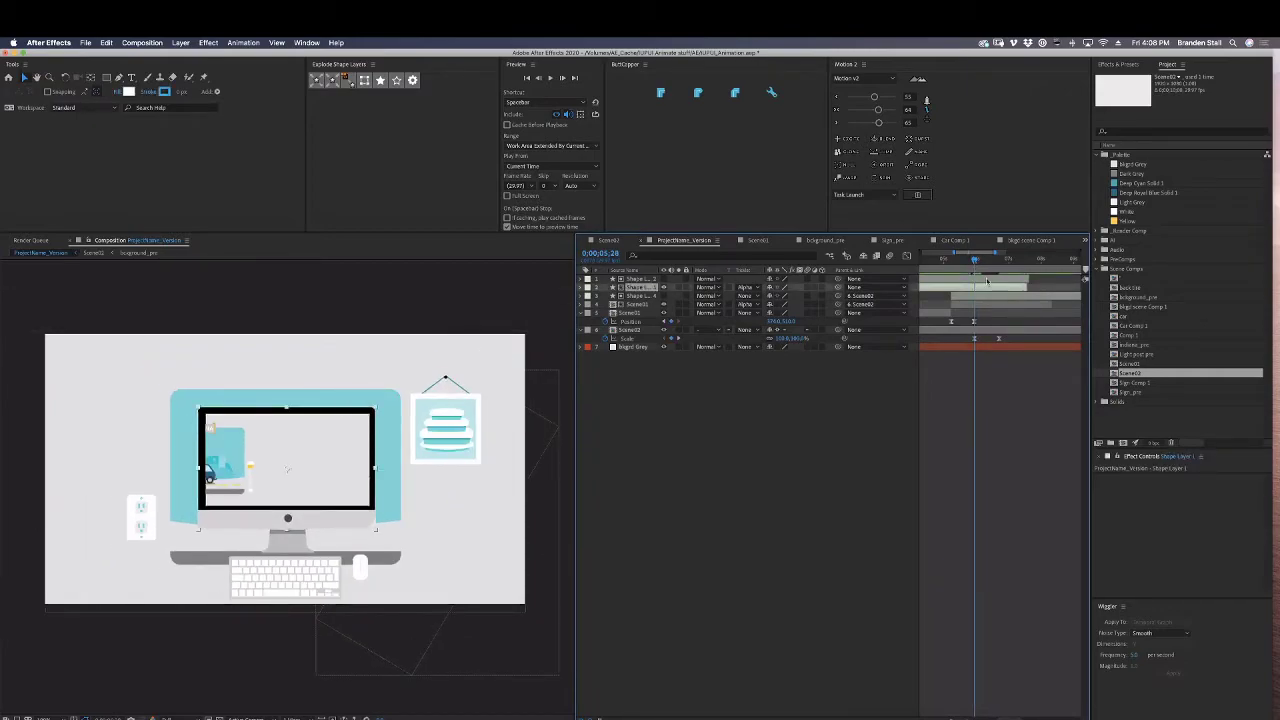
{"action": "left_click", "coordinate": [987, 280]}
{"action": "key", "text": "u"}
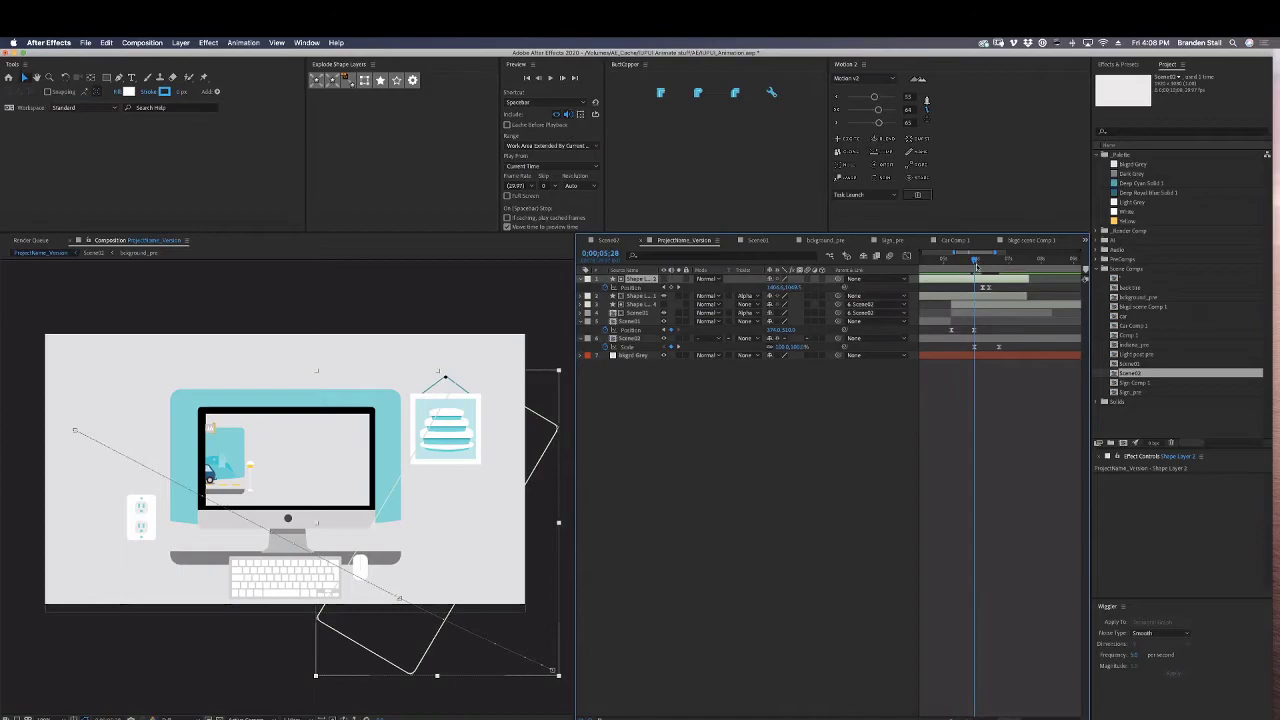
{"action": "left_click_drag", "start_coordinate": [975, 263], "coordinate": [974, 263]}
{"action": "left_click", "coordinate": [982, 296]}
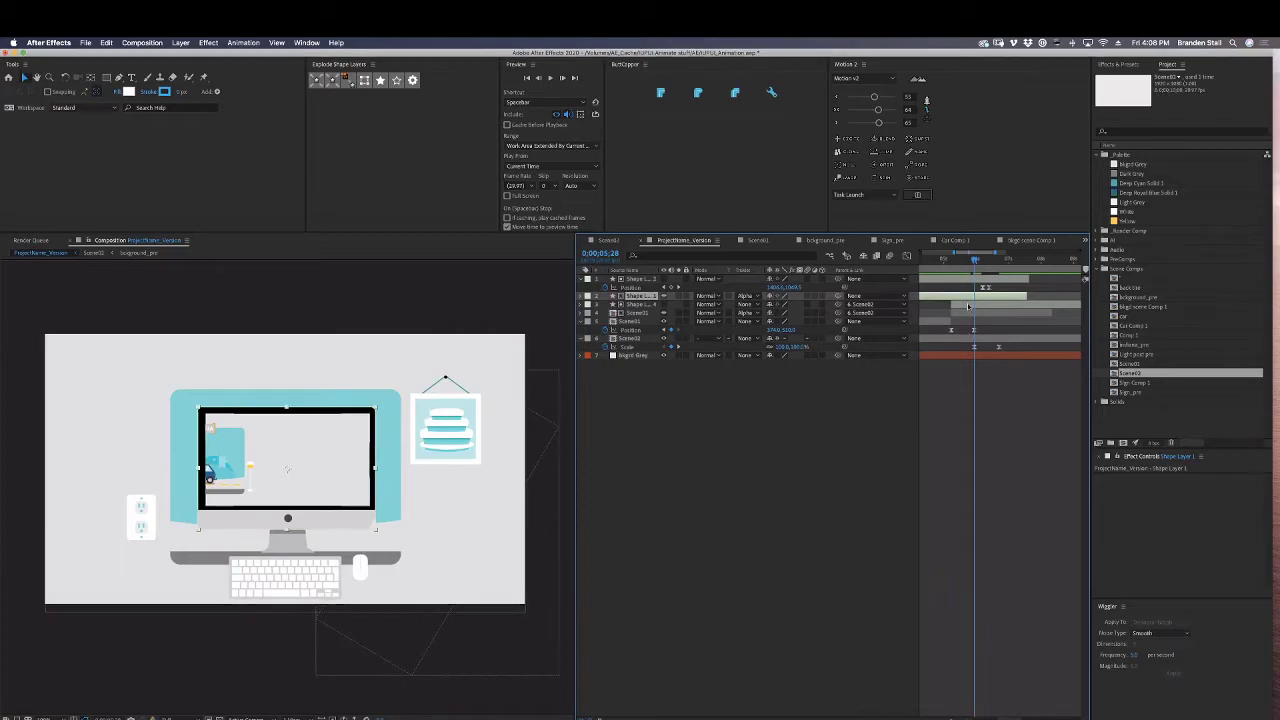
{"action": "left_click", "coordinate": [968, 305]}
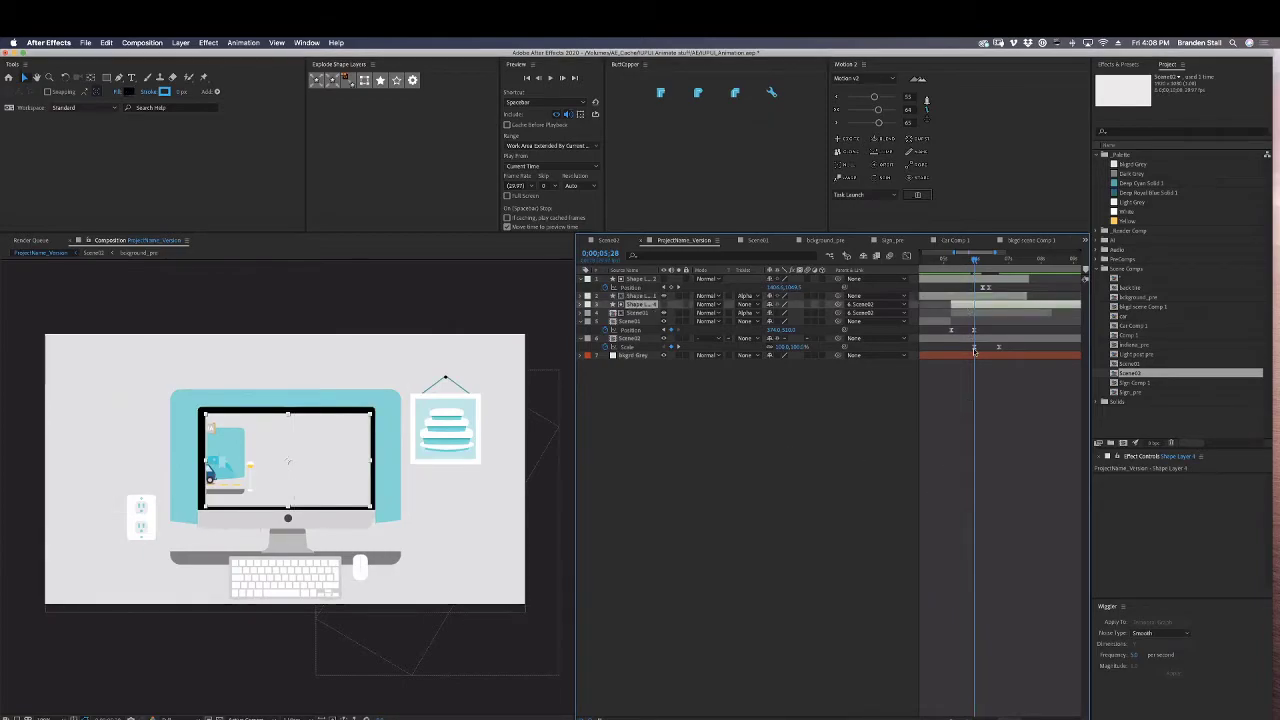
{"action": "left_click_drag", "start_coordinate": [975, 260], "coordinate": [975, 261]}
{"action": "left_click", "coordinate": [781, 560]}
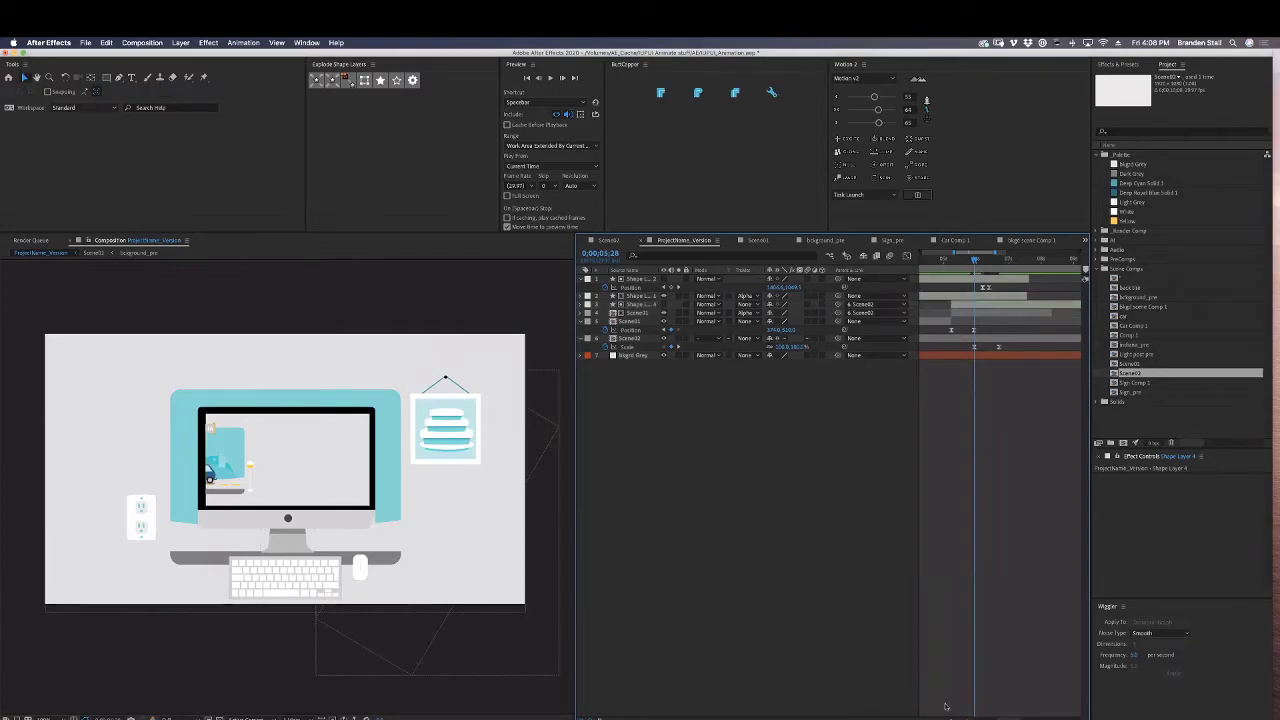
{"action": "left_click_drag", "start_coordinate": [950, 718], "coordinate": [938, 718]}
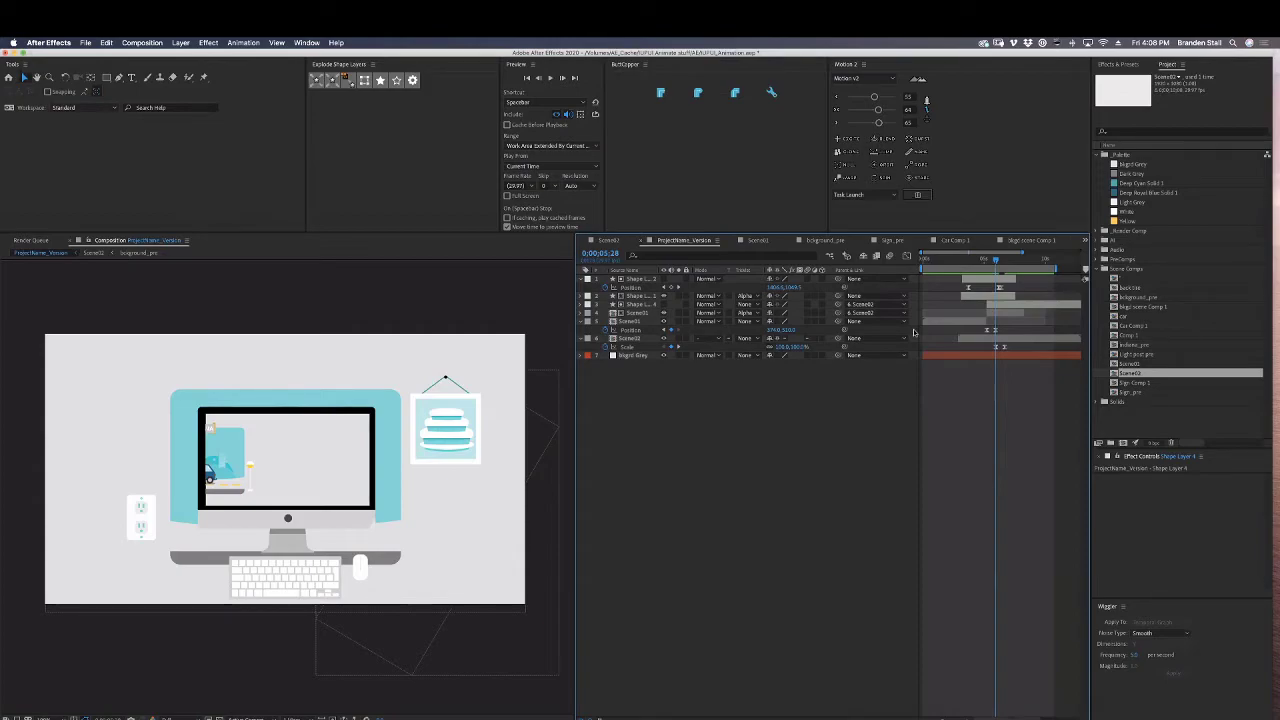
{"action": "left_click", "coordinate": [1001, 262]}
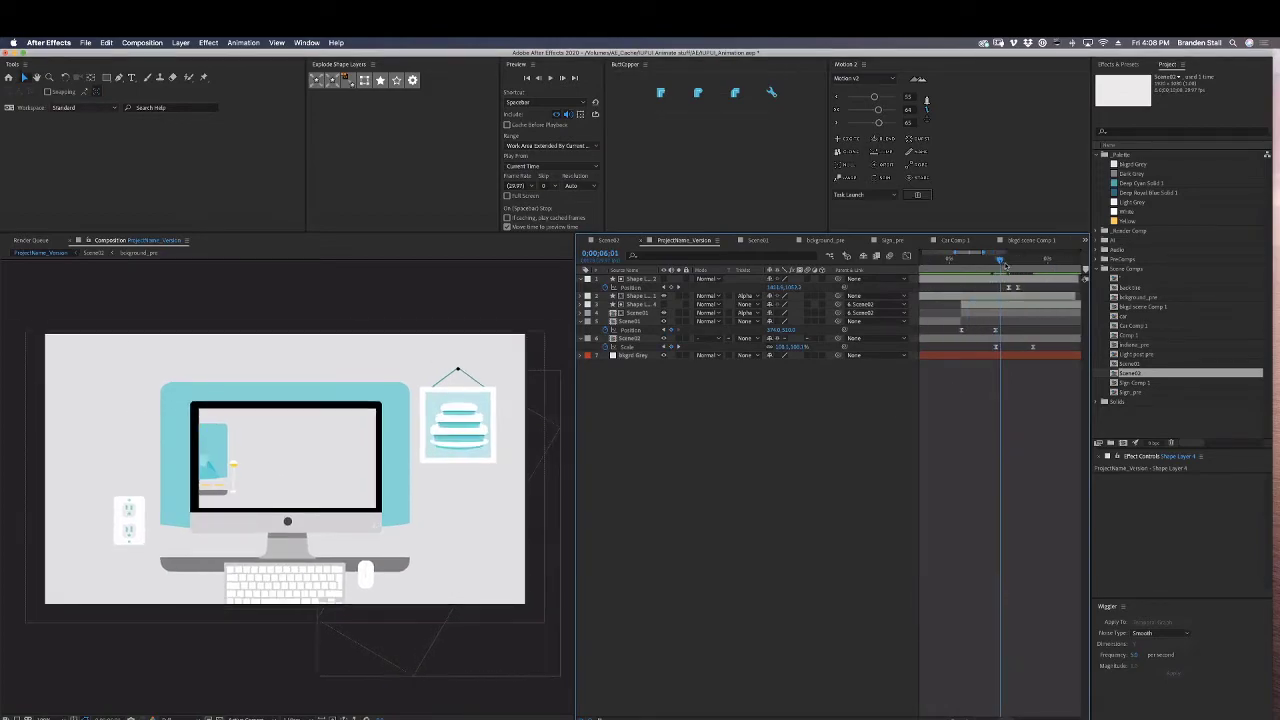
Trim the ends of Shape Layer 2 and the shape layer below it to 0;00;05;28, where the Scene02 zoom starts.
{"action": "left_click_drag", "start_coordinate": [1005, 265], "coordinate": [996, 266]}
{"action": "left_click", "coordinate": [1009, 280]}
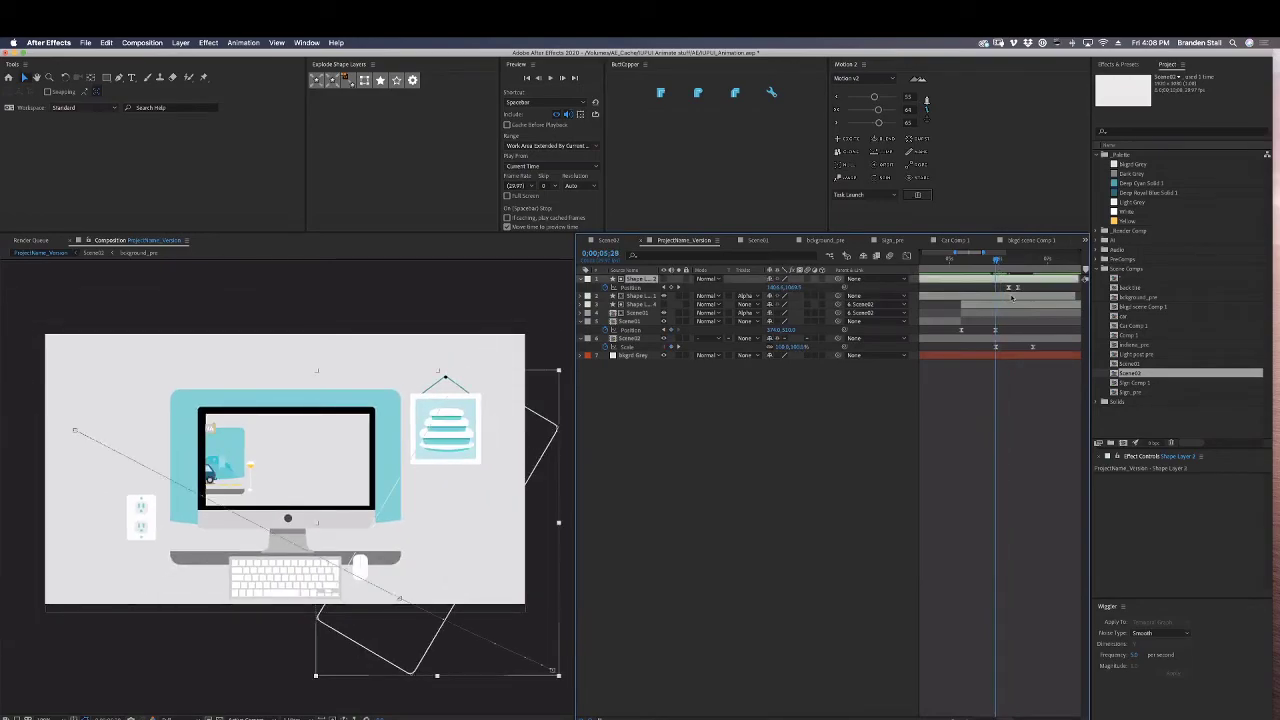
{"action": "left_click", "coordinate": [1012, 297], "text": "shift"}
{"action": "key", "text": "alt+bracketright"}
{"action": "left_click", "coordinate": [803, 513]}
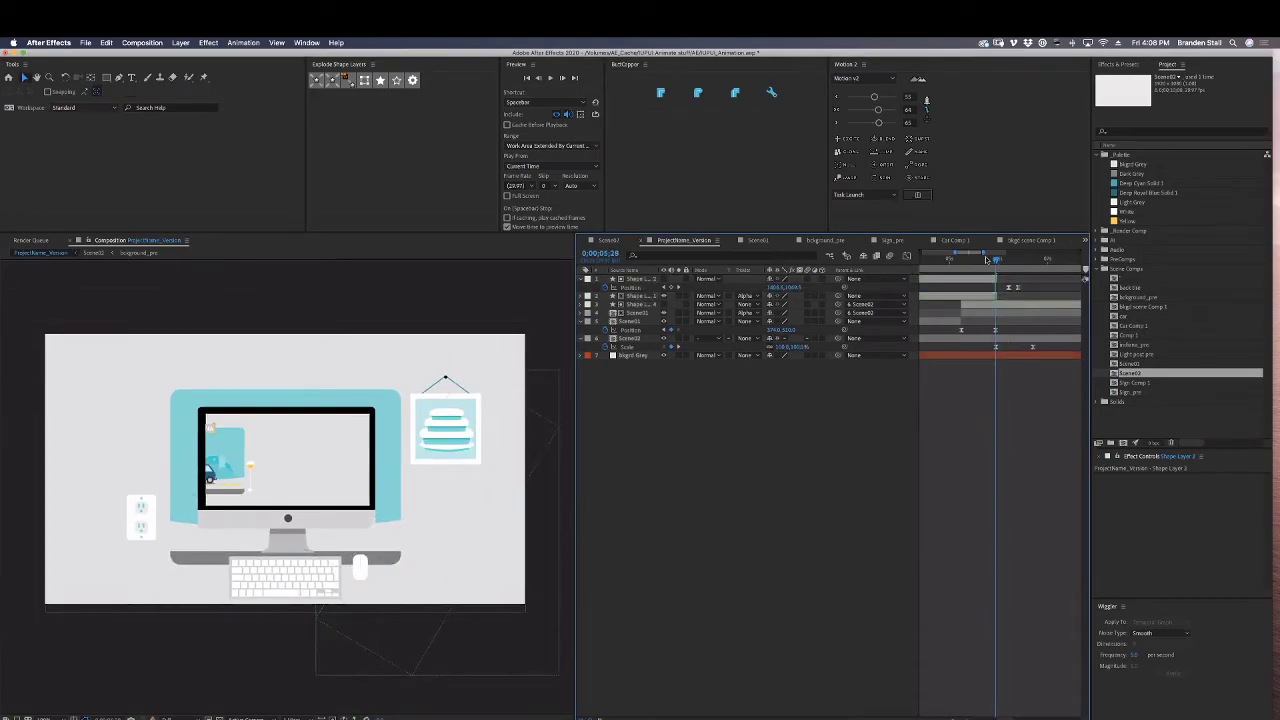
Review how the trimmed shape layers behave around the start of the zoom into the monitor.
{"action": "left_click_drag", "start_coordinate": [986, 260], "coordinate": [975, 262]}
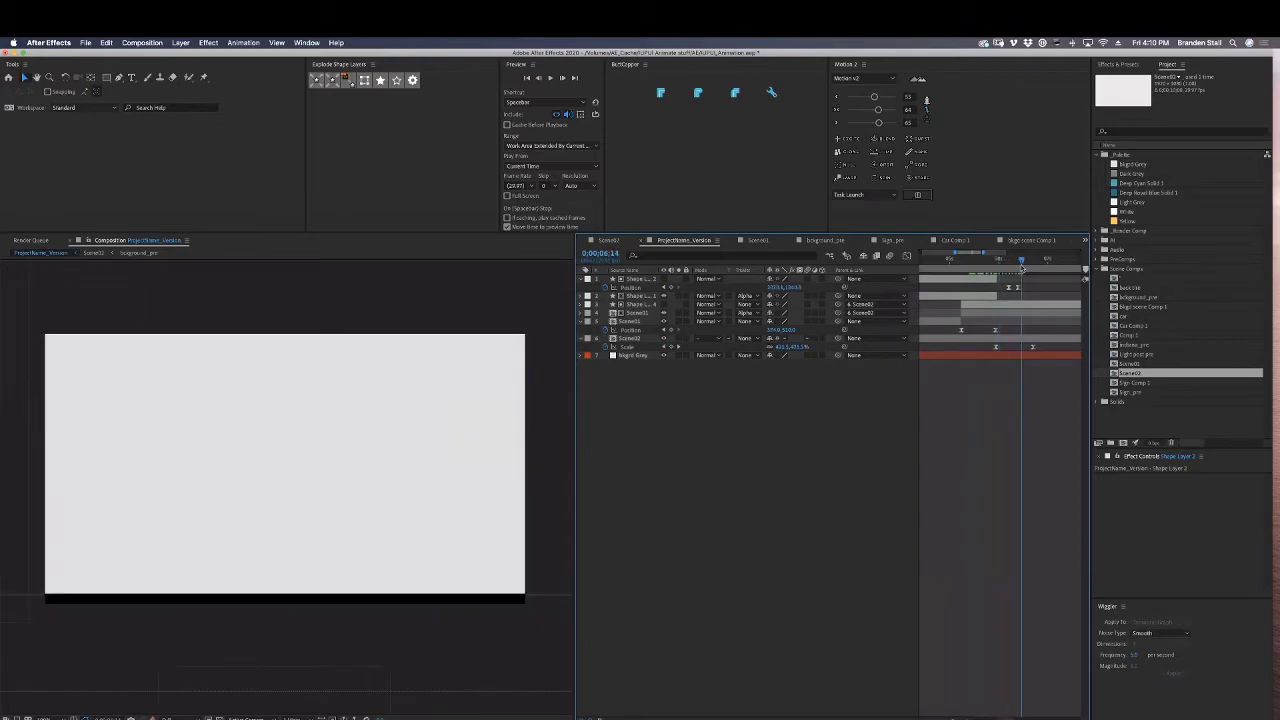
{"action": "left_click_drag", "start_coordinate": [1021, 262], "coordinate": [985, 262]}
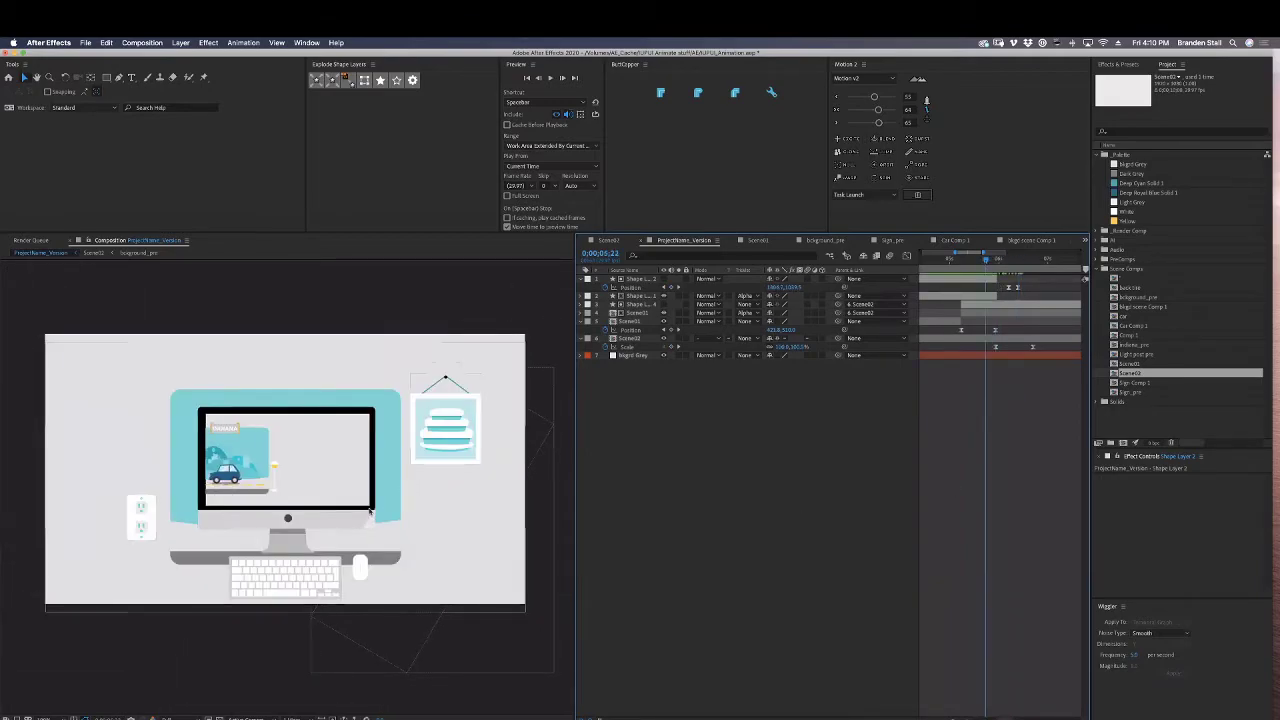
{"action": "scroll", "coordinate": [370, 511], "scroll_direction": "down", "scroll_amount": 1}
{"action": "left_click_drag", "start_coordinate": [370, 512], "coordinate": [360, 573]}
{"action": "scroll", "coordinate": [373, 507], "scroll_direction": "up", "scroll_amount": 1}
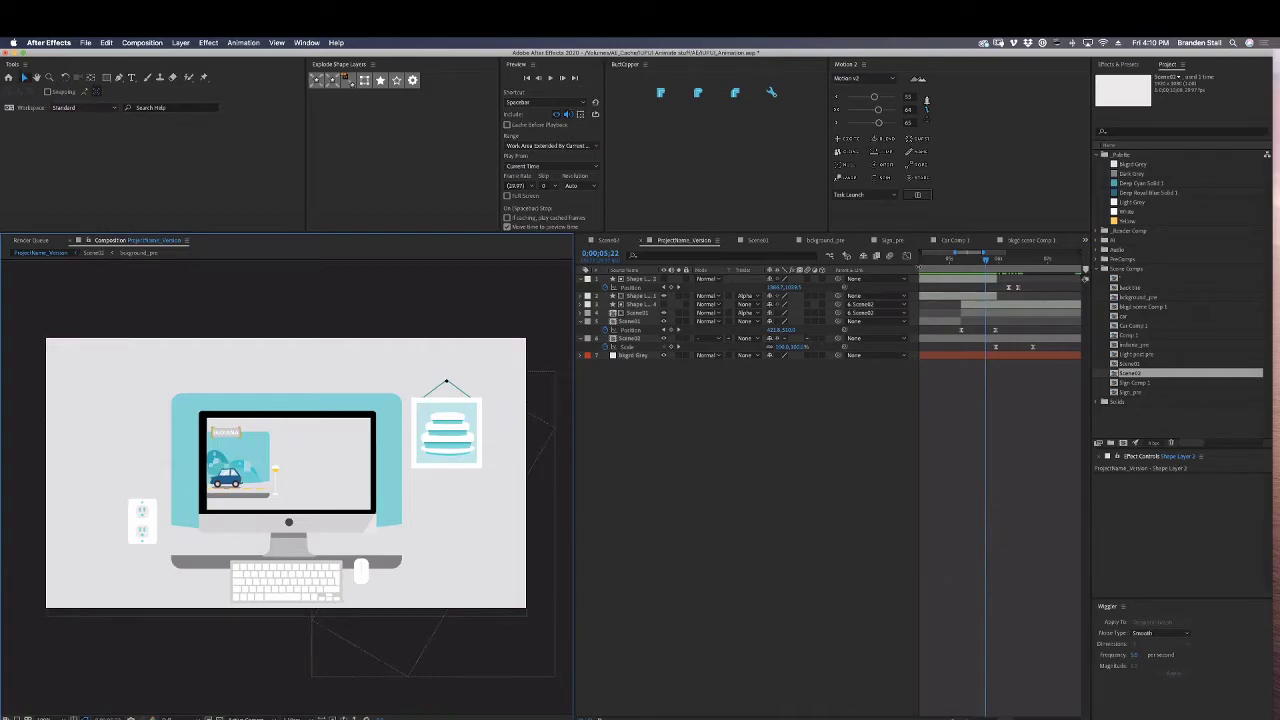
{"action": "left_click_drag", "start_coordinate": [919, 269], "coordinate": [911, 269]}
{"action": "left_click_drag", "start_coordinate": [955, 718], "coordinate": [944, 718]}
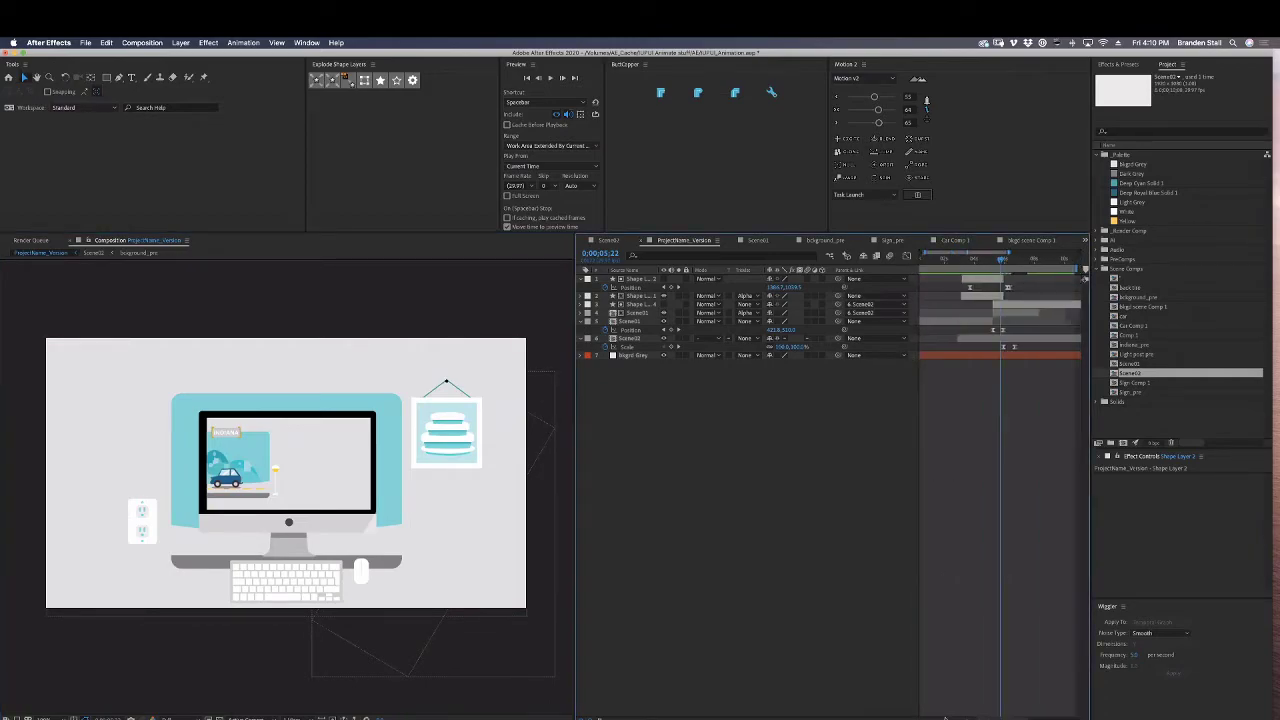
{"action": "left_click_drag", "start_coordinate": [1001, 260], "coordinate": [1007, 260]}
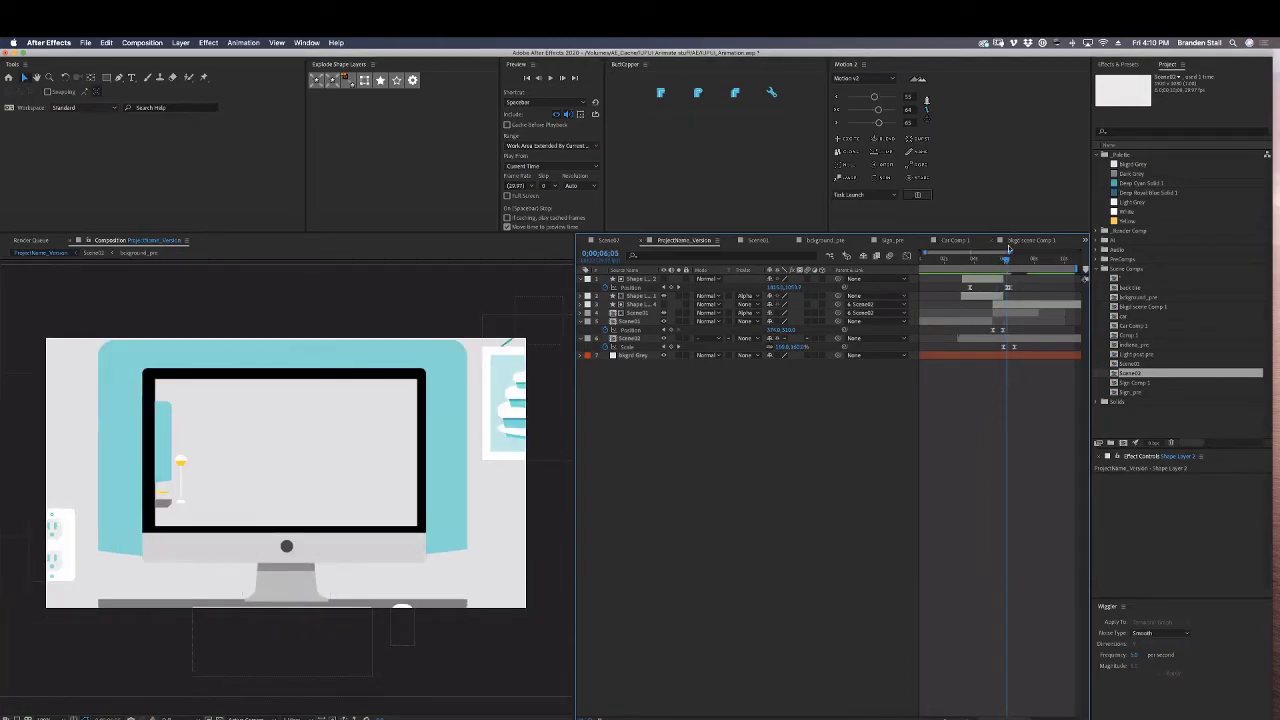
Review the whole monitor scene, from its build-up through the car scene sliding out to the zoom at 0;00;06;14.
{"action": "mouse_move", "coordinate": [1006, 263]}
{"action": "left_mouse_down"}
{"action": "mouse_move", "coordinate": [964, 262]}
{"action": "mouse_move", "coordinate": [992, 270]}
{"action": "left_mouse_up"}
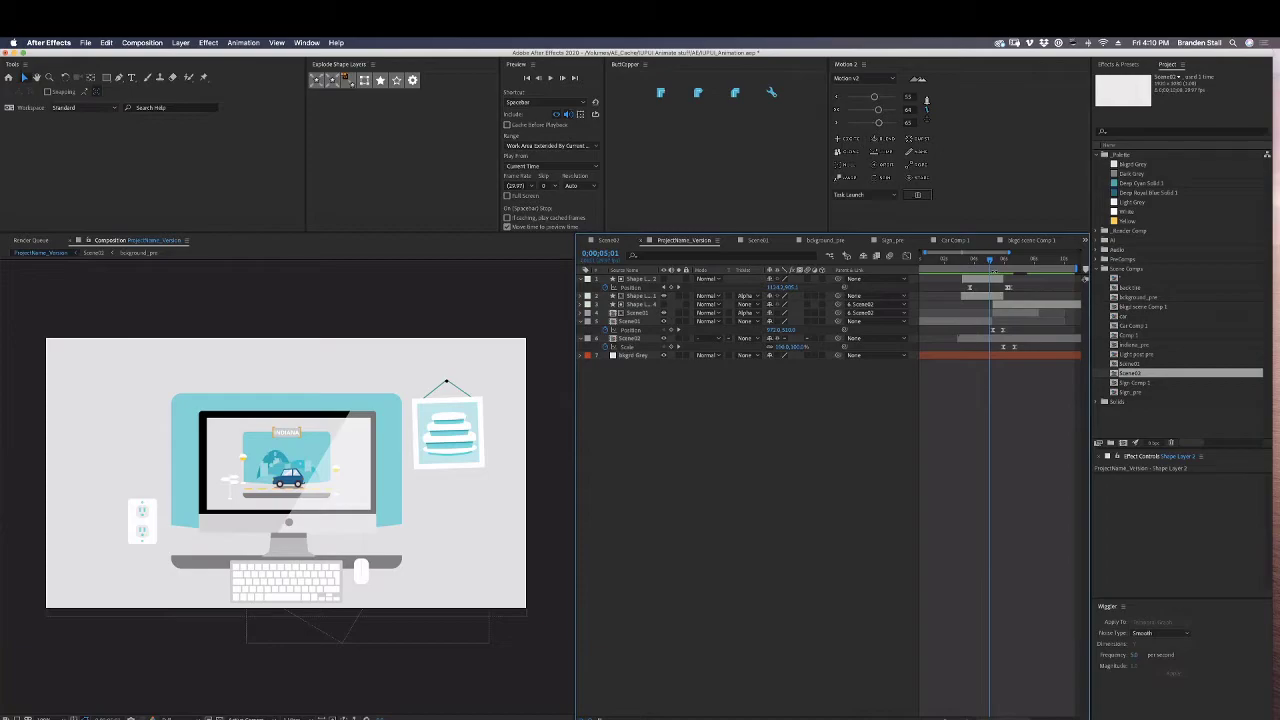
{"action": "left_click", "coordinate": [1000, 262]}
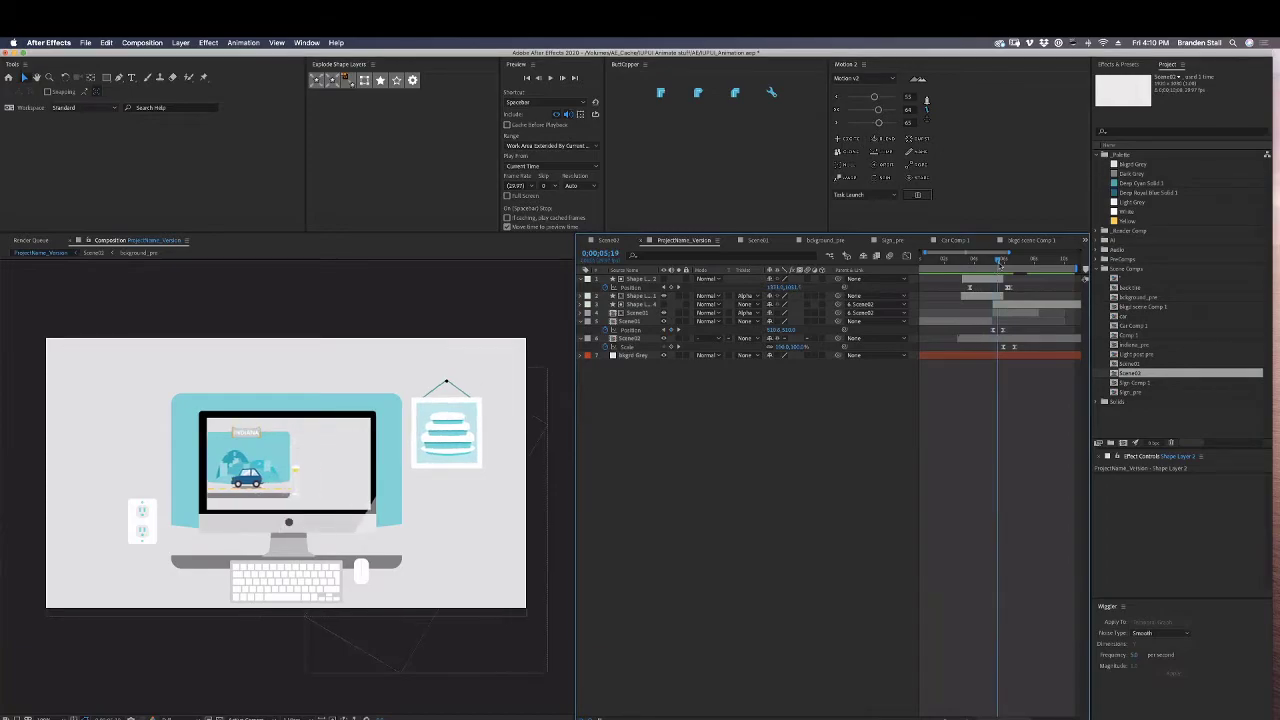
{"action": "left_click_drag", "start_coordinate": [1000, 264], "coordinate": [1003, 265]}
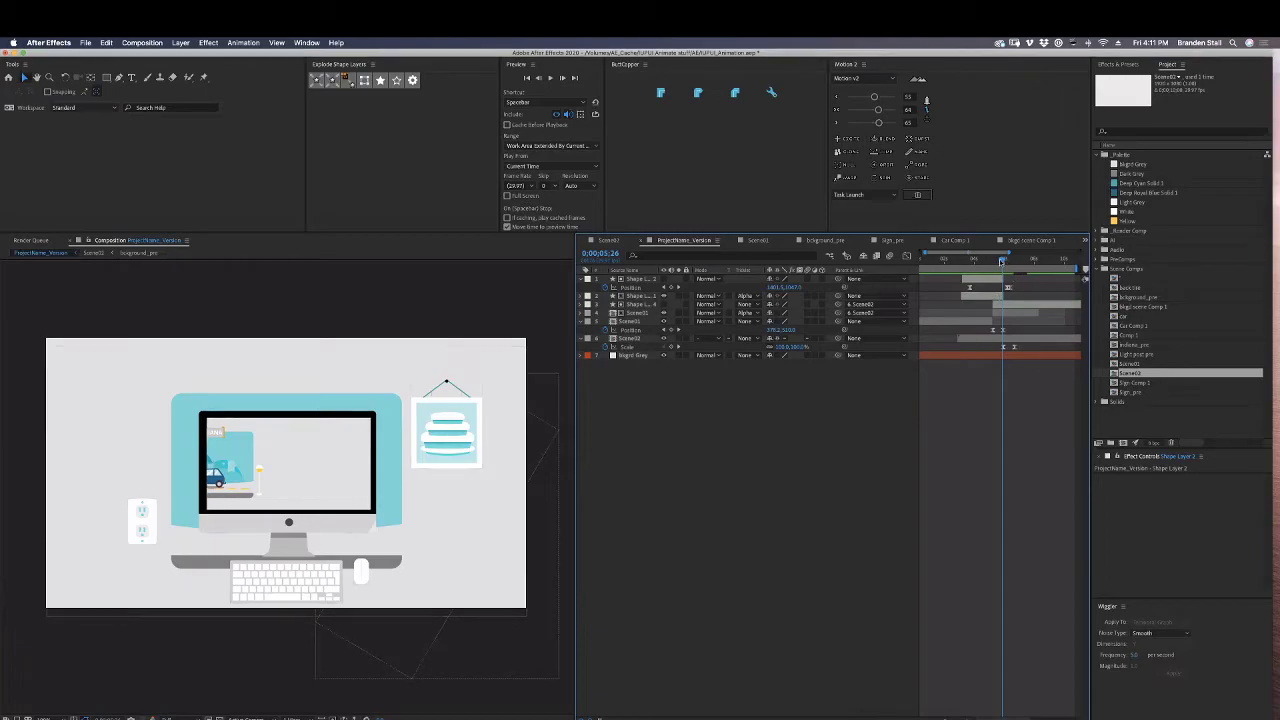
{"action": "mouse_move", "coordinate": [1003, 262]}
{"action": "left_mouse_down"}
{"action": "mouse_move", "coordinate": [1014, 262]}
{"action": "mouse_move", "coordinate": [990, 268]}
{"action": "left_mouse_up"}
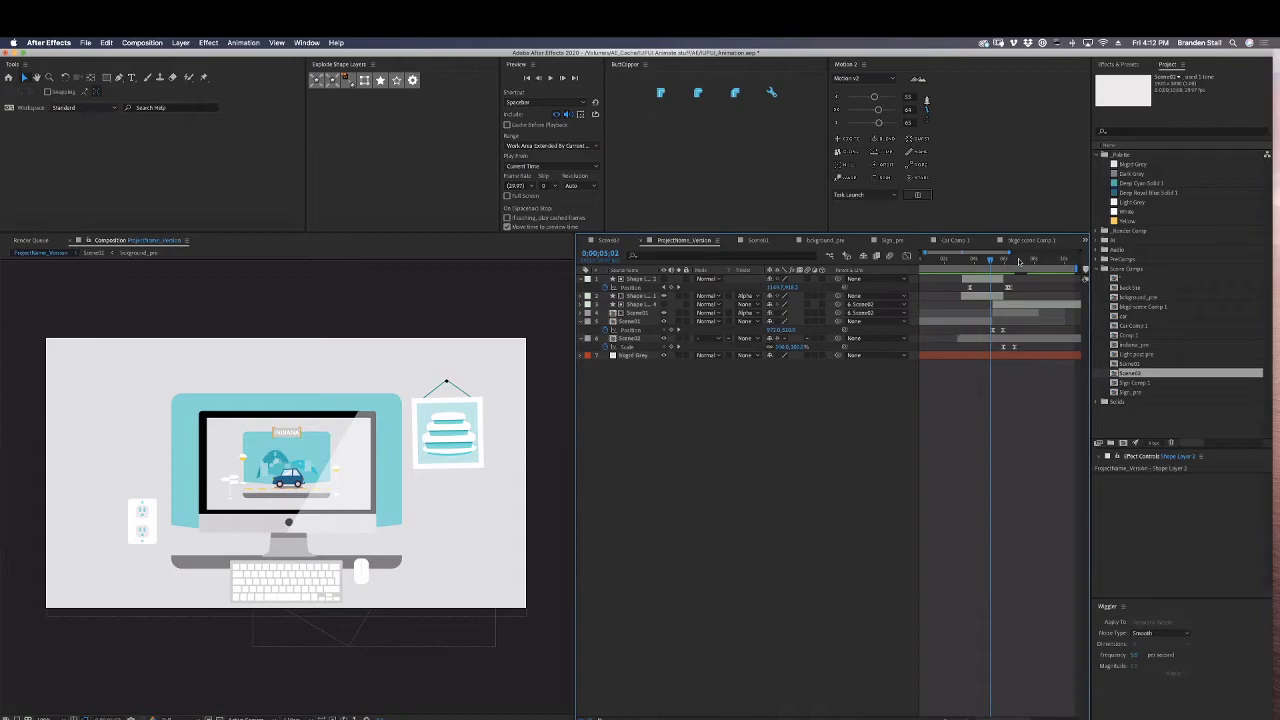
{"action": "left_click_drag", "start_coordinate": [399, 497], "coordinate": [407, 484]}
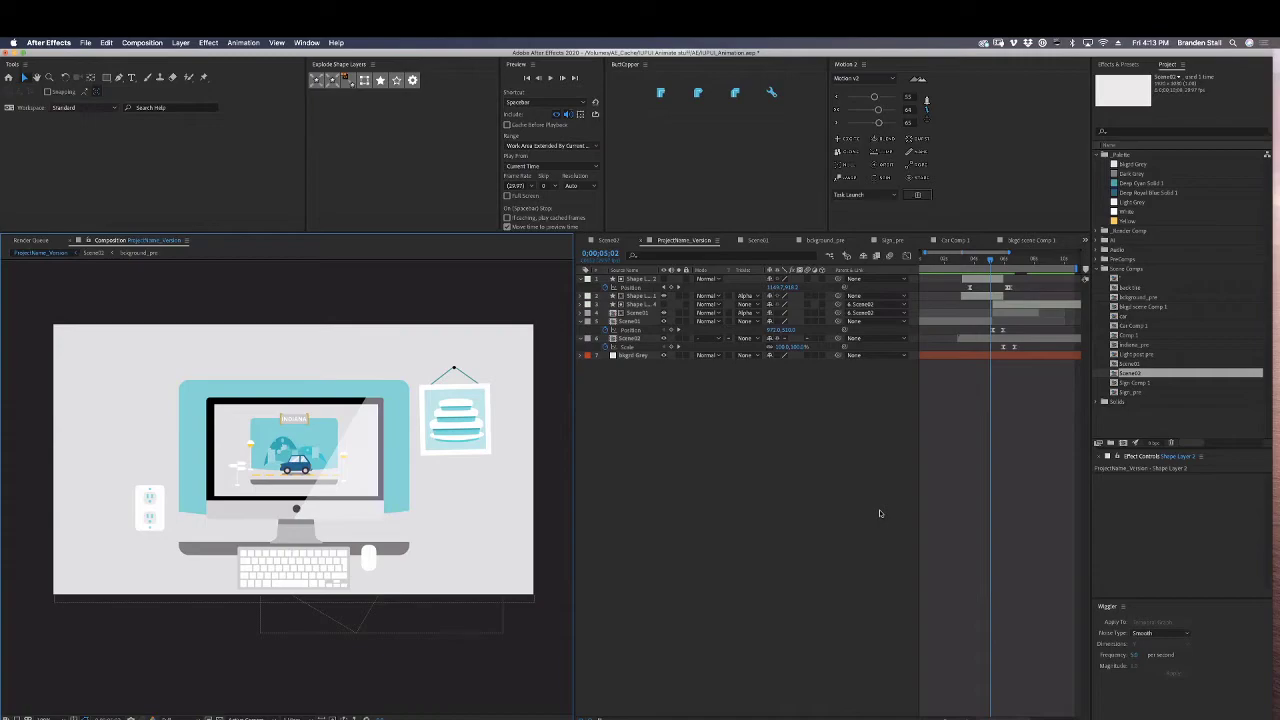
{"action": "left_click", "coordinate": [974, 262]}
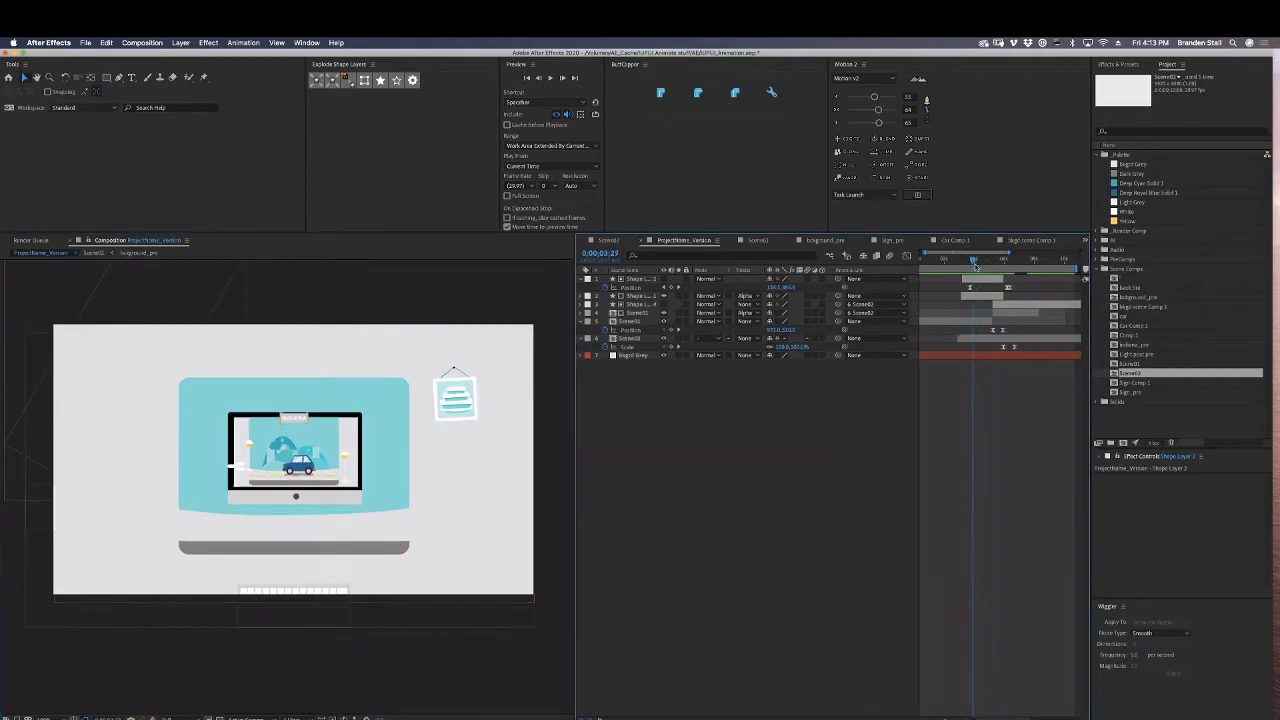
{"action": "left_click_drag", "start_coordinate": [974, 262], "coordinate": [1000, 264]}
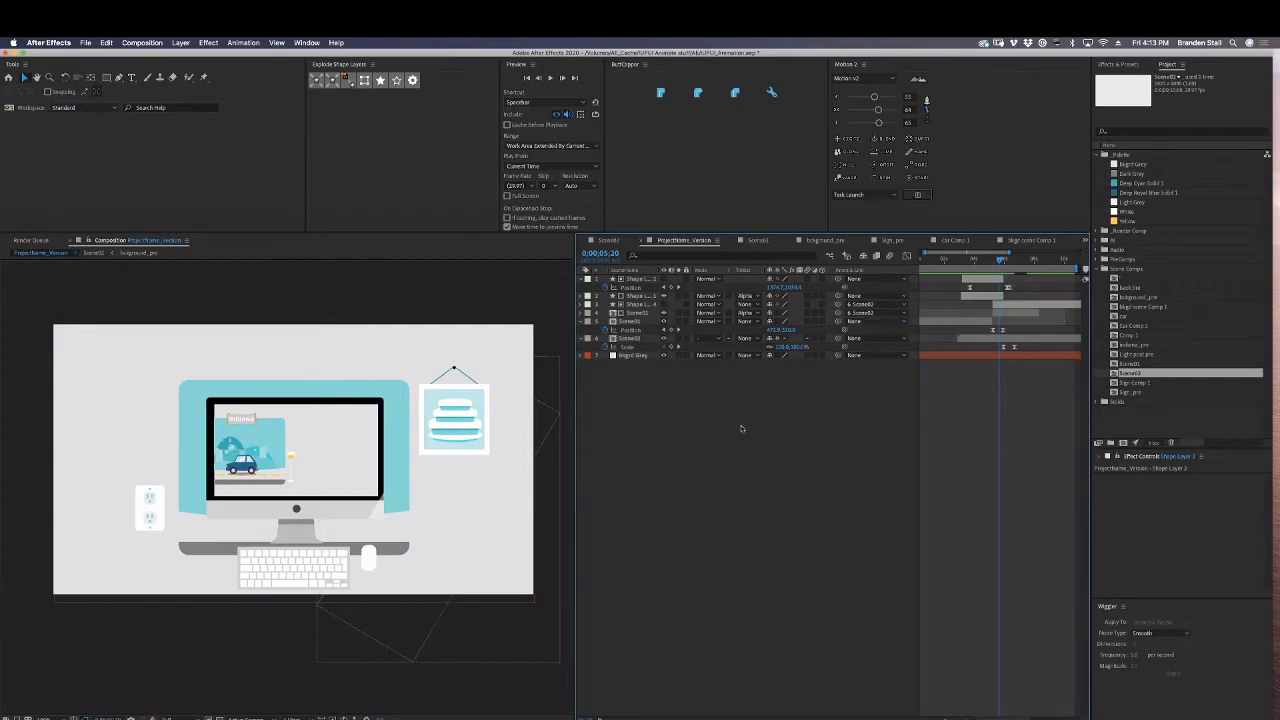
{"action": "left_click_drag", "start_coordinate": [1000, 262], "coordinate": [1010, 262]}
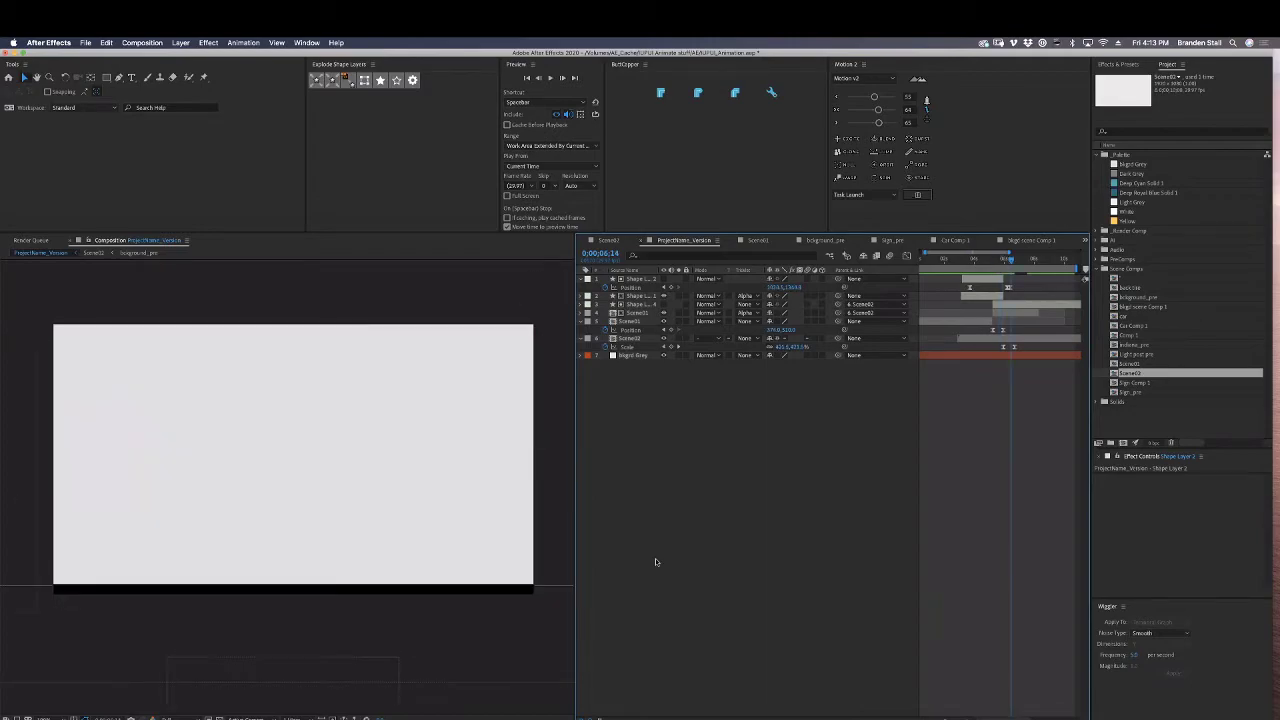
Switch to Illustrator and copy the stadium and building artwork from the "including college." board in boardExample.ai.
{"action": "left_click", "coordinate": [400, 716]}
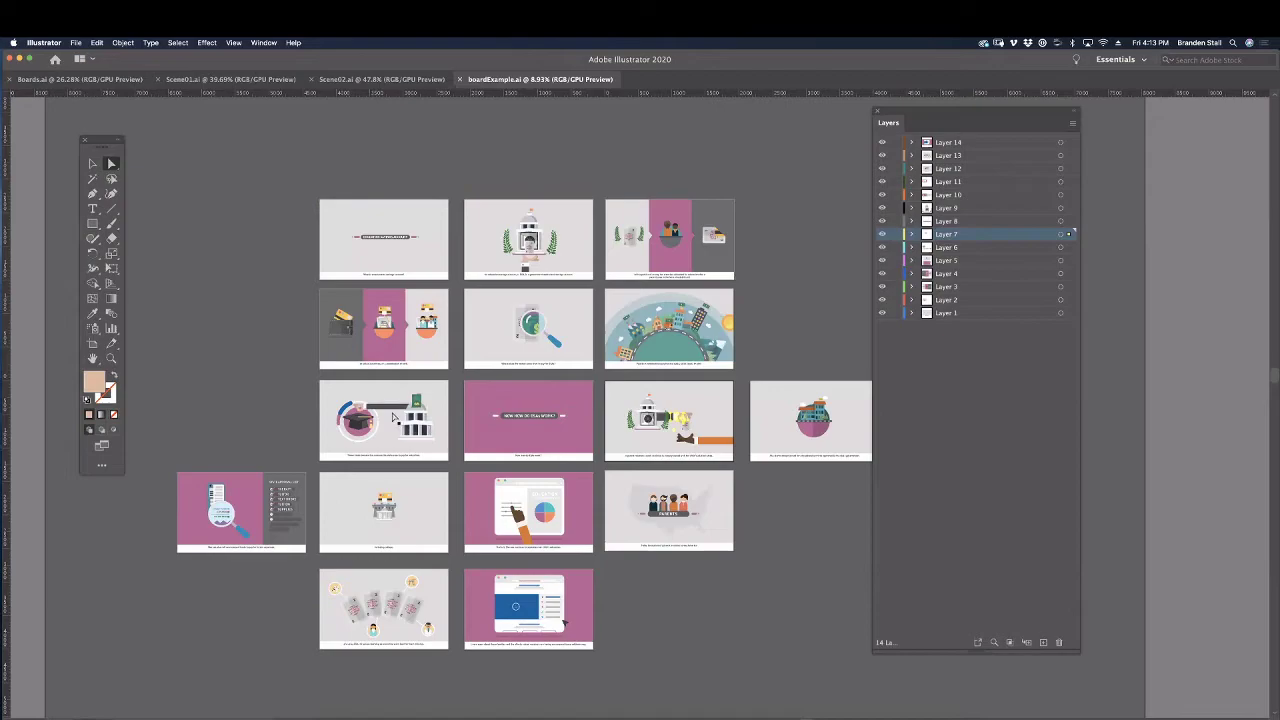
{"action": "scroll", "coordinate": [400, 416], "scroll_direction": "up", "scroll_amount": 3}
{"action": "scroll", "coordinate": [509, 397], "scroll_direction": "up", "scroll_amount": 5}
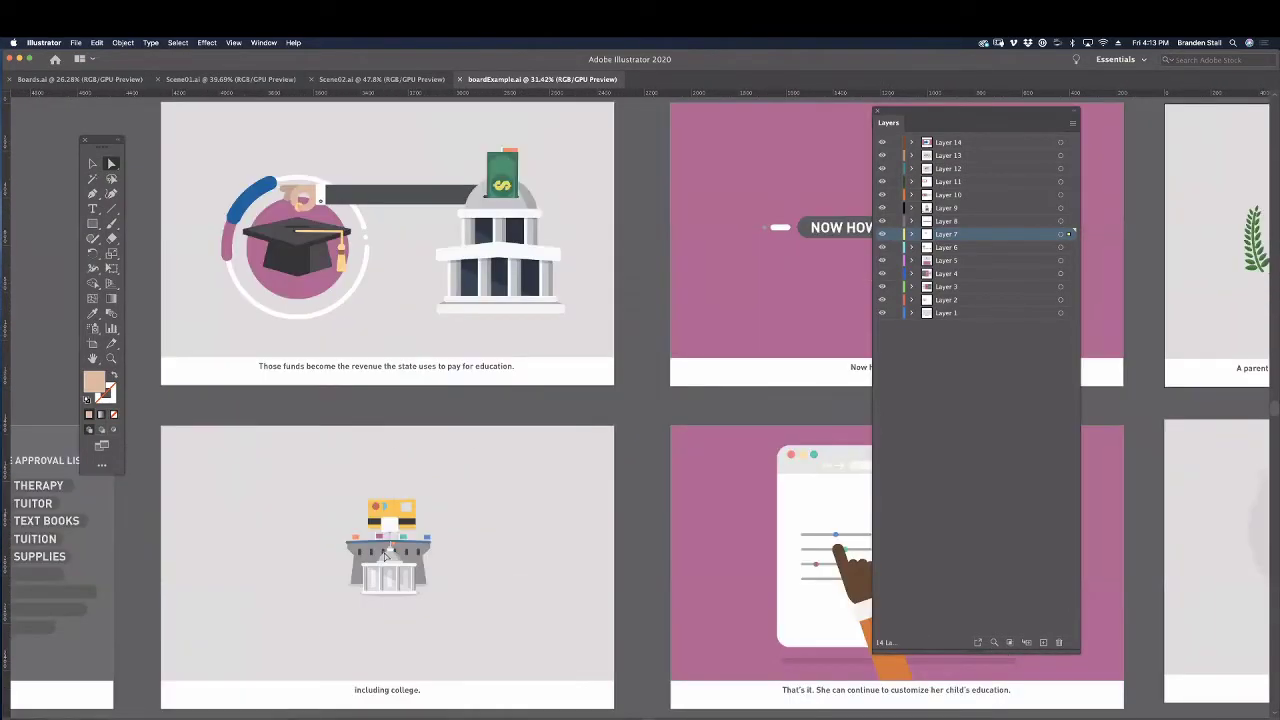
{"action": "left_click", "coordinate": [385, 556]}
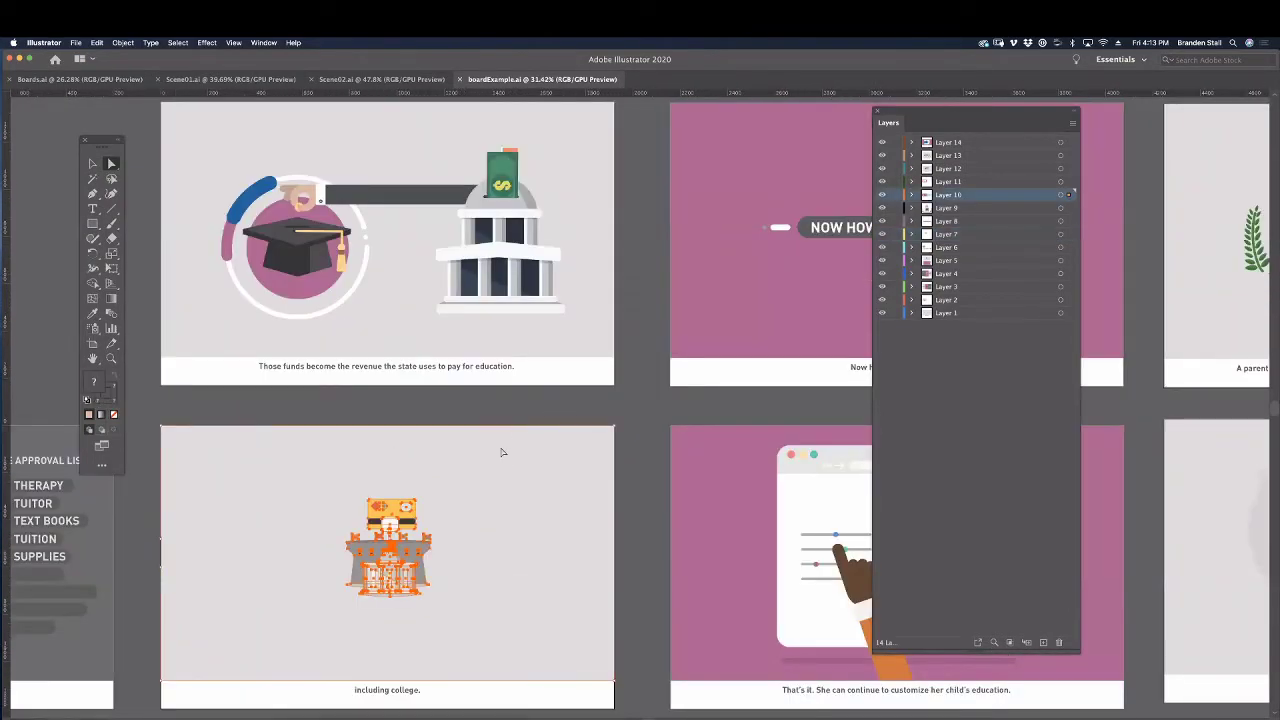
Create a new 1920 x 1080 px document from the recent presets and paste the copied stadium artwork into it.
{"action": "key", "text": "super+n"}
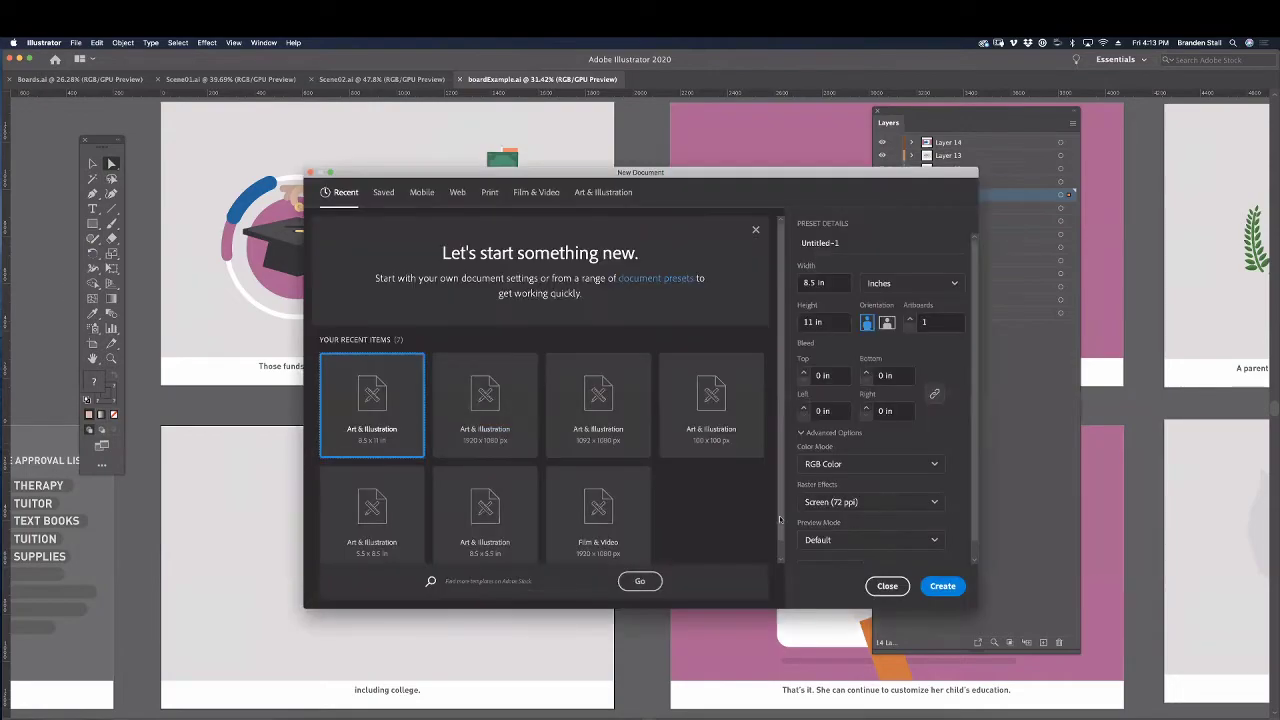
{"action": "left_click", "coordinate": [937, 596]}
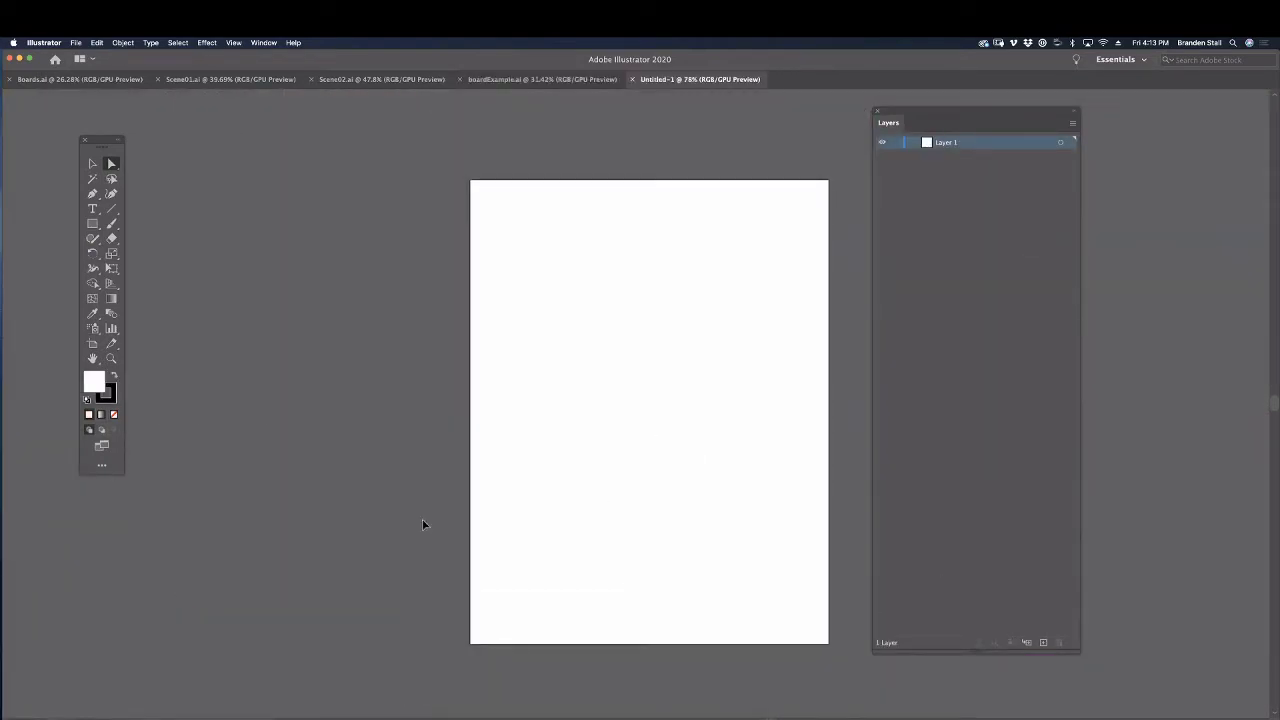
{"action": "key", "text": "super+n"}
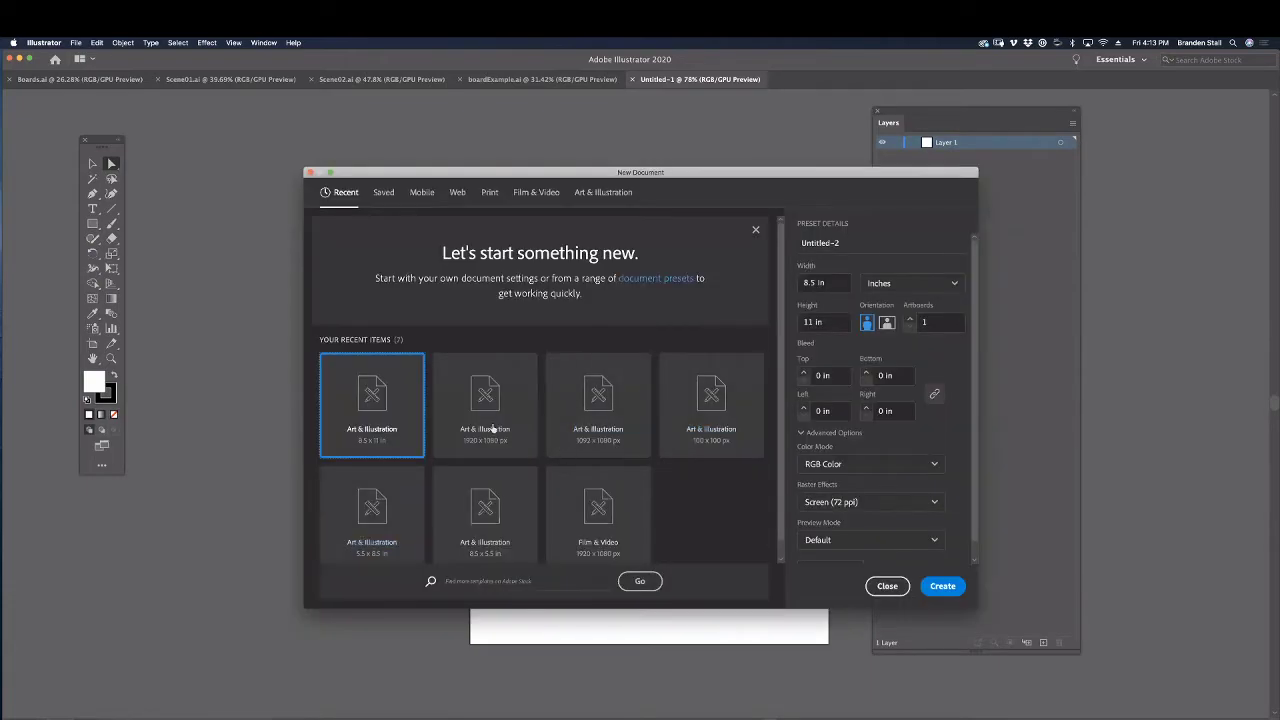
{"action": "left_click", "coordinate": [491, 429]}
{"action": "left_click", "coordinate": [955, 596]}
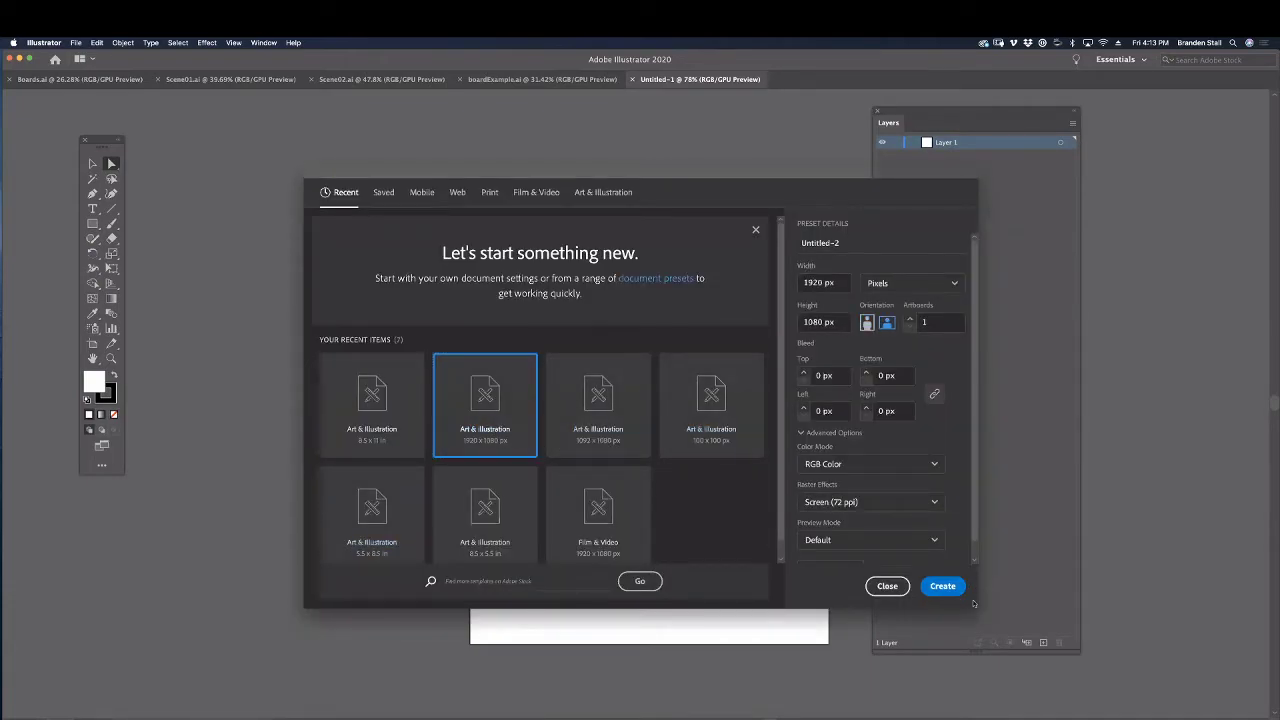
{"action": "key", "text": "super+v"}
{"action": "key", "text": "super+0"}
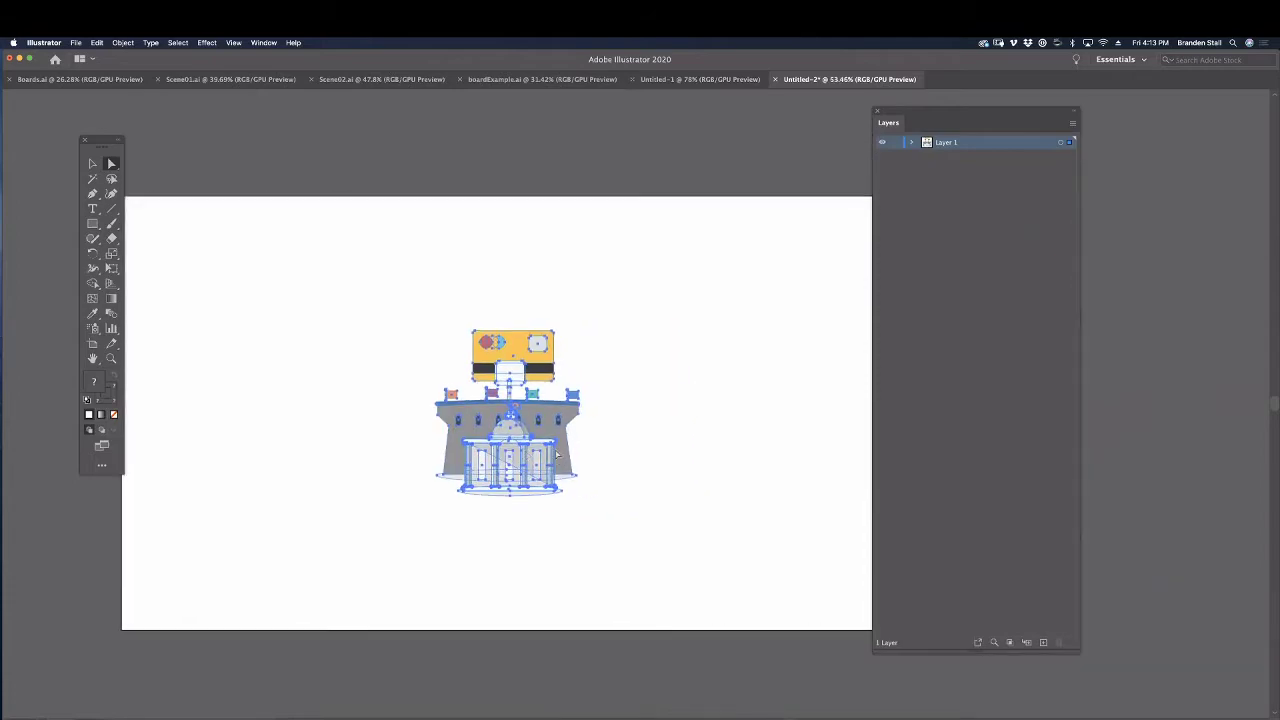
Scale up the pasted stadium artwork and center it on the artboard.
{"action": "left_click", "coordinate": [92, 164]}
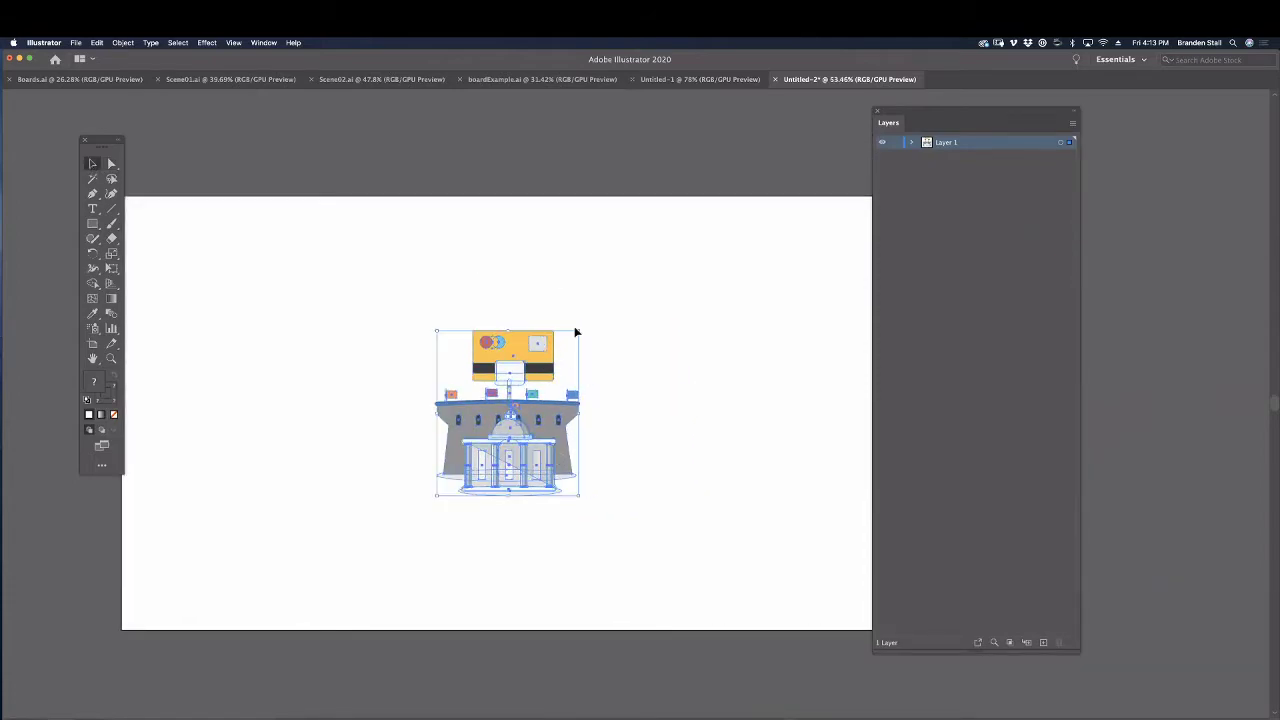
{"action": "left_click_drag", "start_coordinate": [579, 331], "coordinate": [685, 259]}
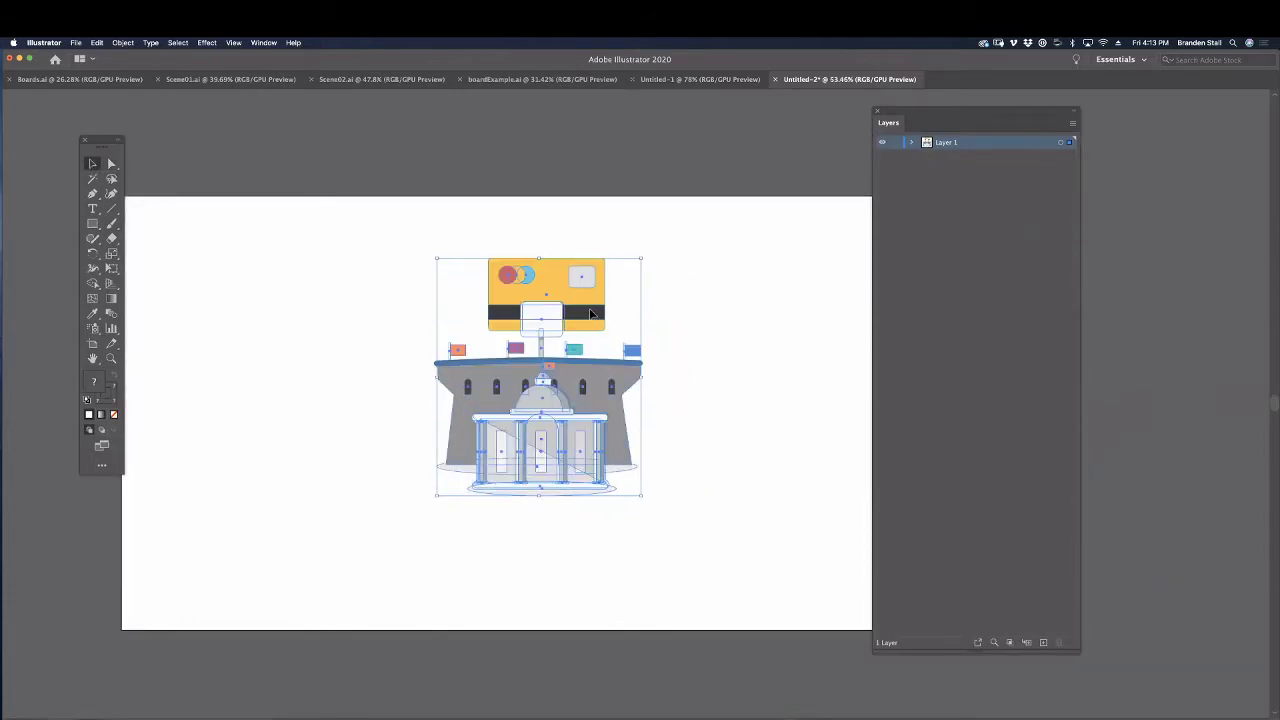
{"action": "left_click_drag", "start_coordinate": [593, 314], "coordinate": [560, 348]}
{"action": "left_click", "coordinate": [685, 419]}
{"action": "scroll", "coordinate": [682, 419], "scroll_direction": "down", "scroll_amount": 4}
{"action": "left_click_drag", "start_coordinate": [695, 347], "coordinate": [451, 501]}
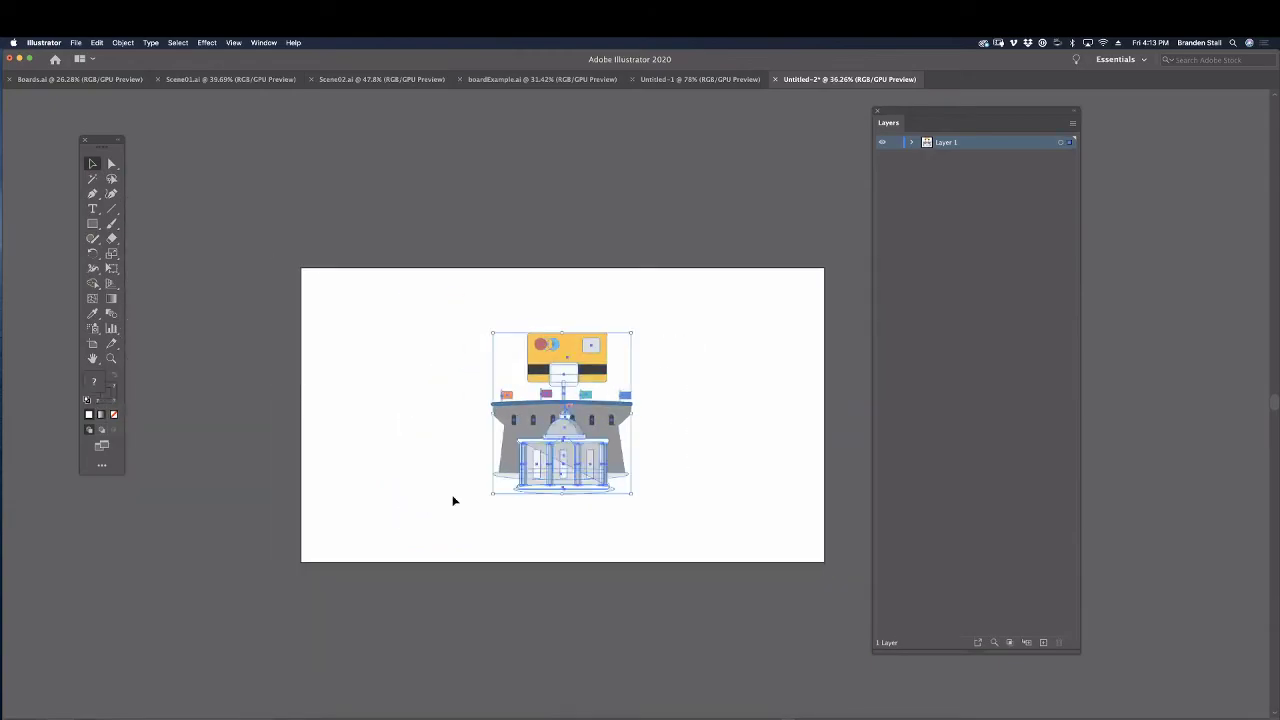
Save the document on the computer as stadium.ai in the Scenes folder of the project directory, keeping the default Illustrator options.
{"action": "key", "text": "super+s"}
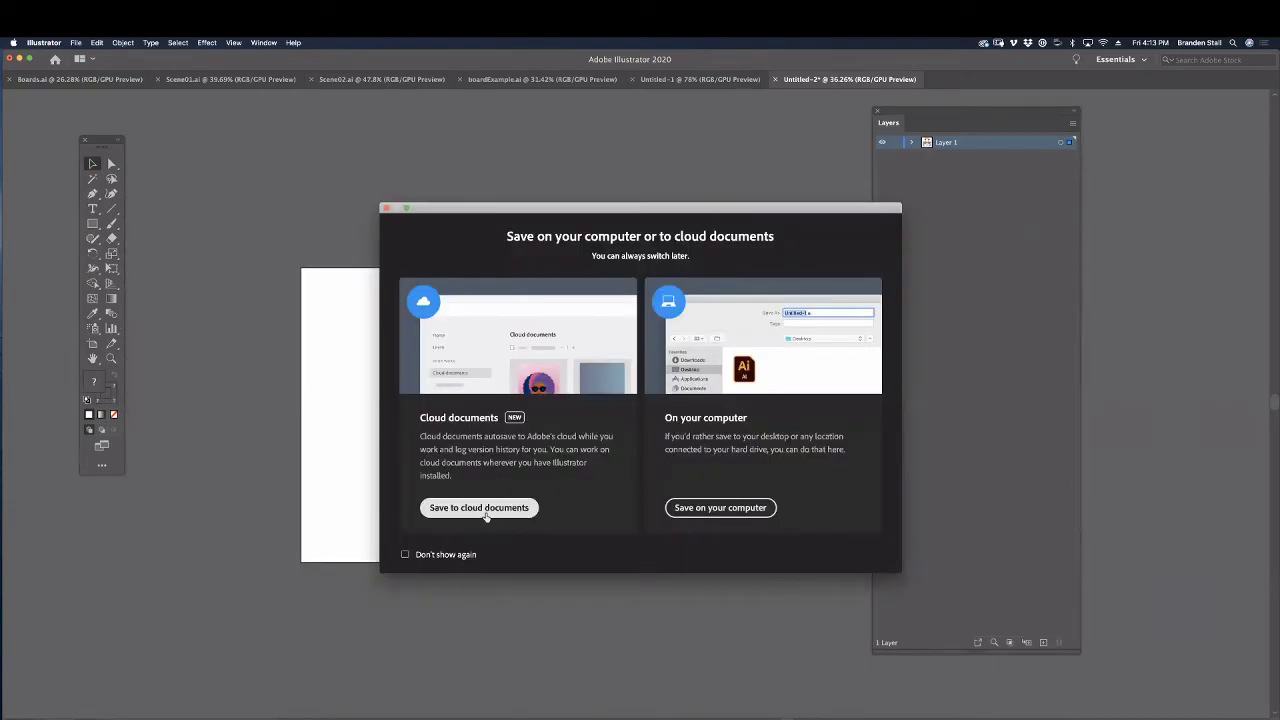
{"action": "left_click", "coordinate": [697, 508]}
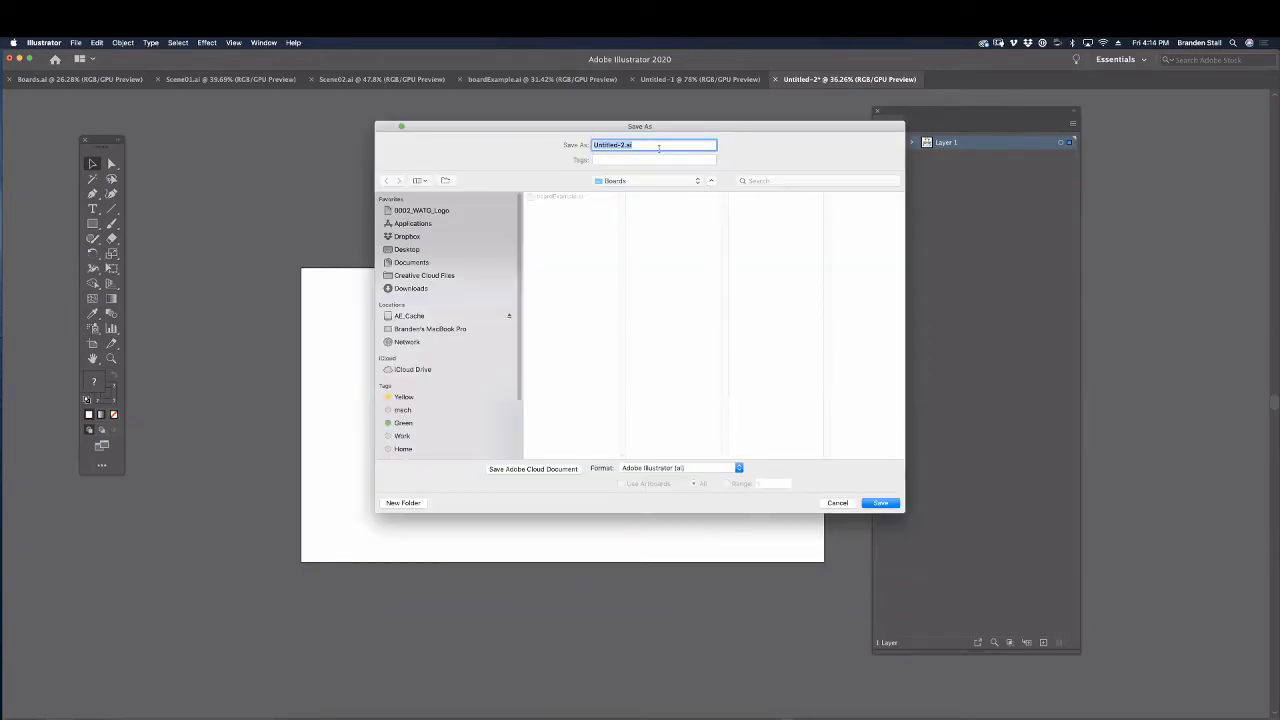
{"action": "left_click_drag", "start_coordinate": [664, 132], "coordinate": [660, 134]}
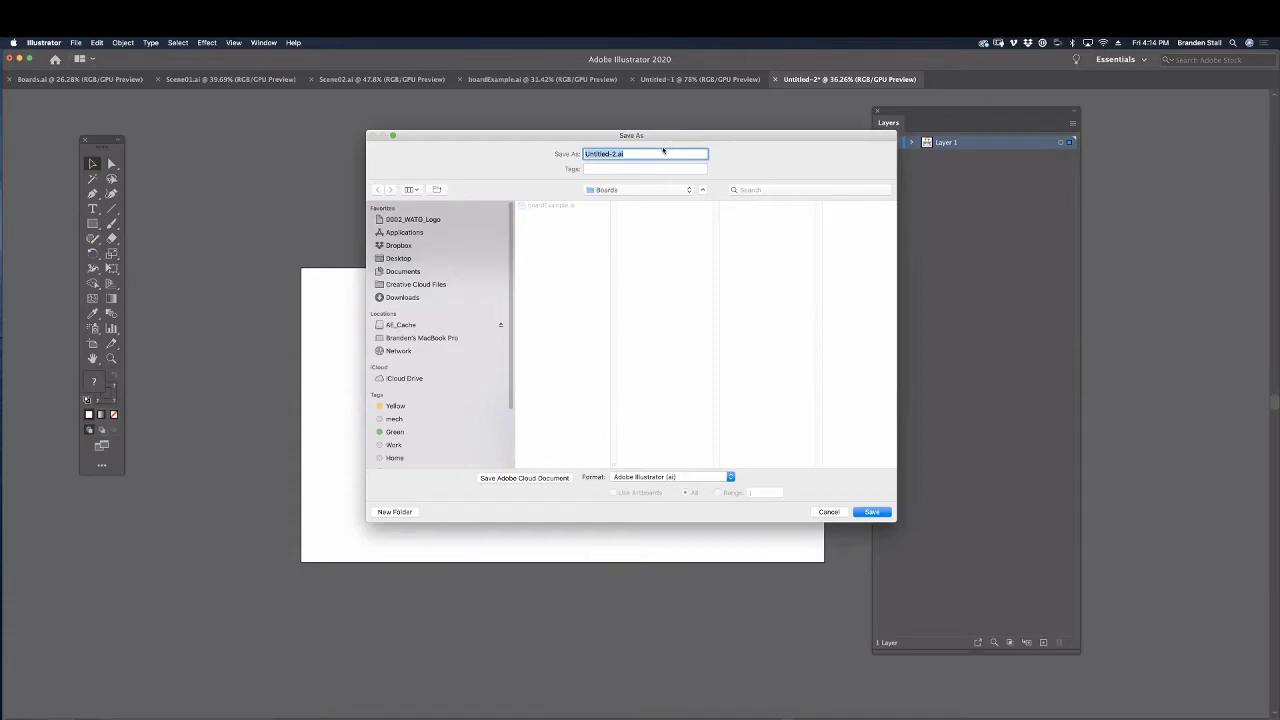
{"action": "left_click_drag", "start_coordinate": [655, 138], "coordinate": [656, 143]}
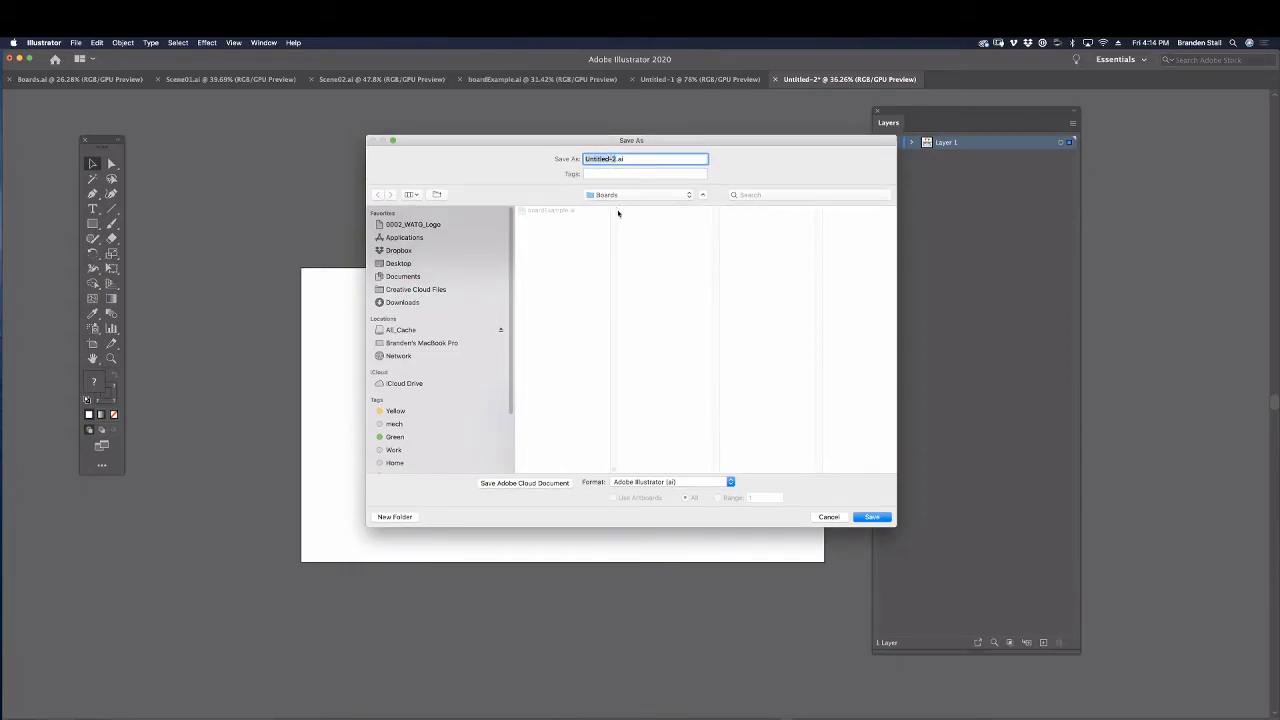
{"action": "type", "text": "stadium"}
{"action": "left_click", "coordinate": [617, 196]}
{"action": "left_click", "coordinate": [617, 206]}
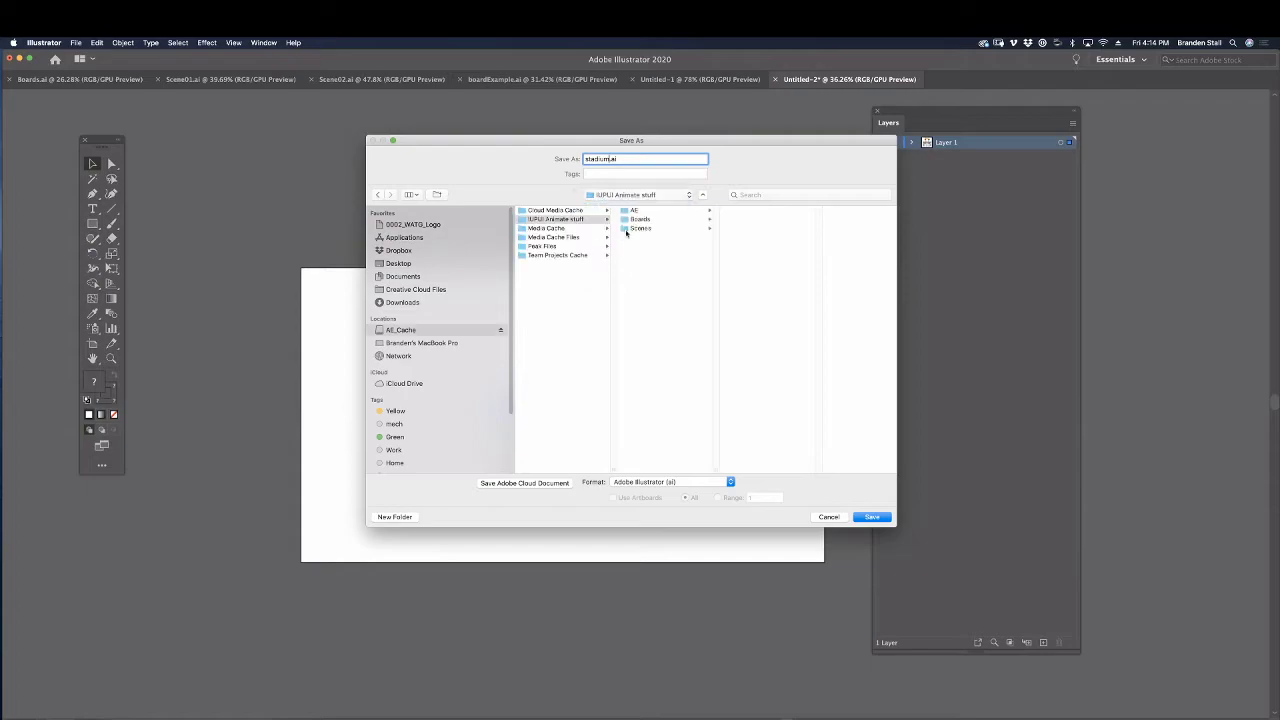
{"action": "left_click", "coordinate": [636, 212]}
{"action": "left_click", "coordinate": [660, 243]}
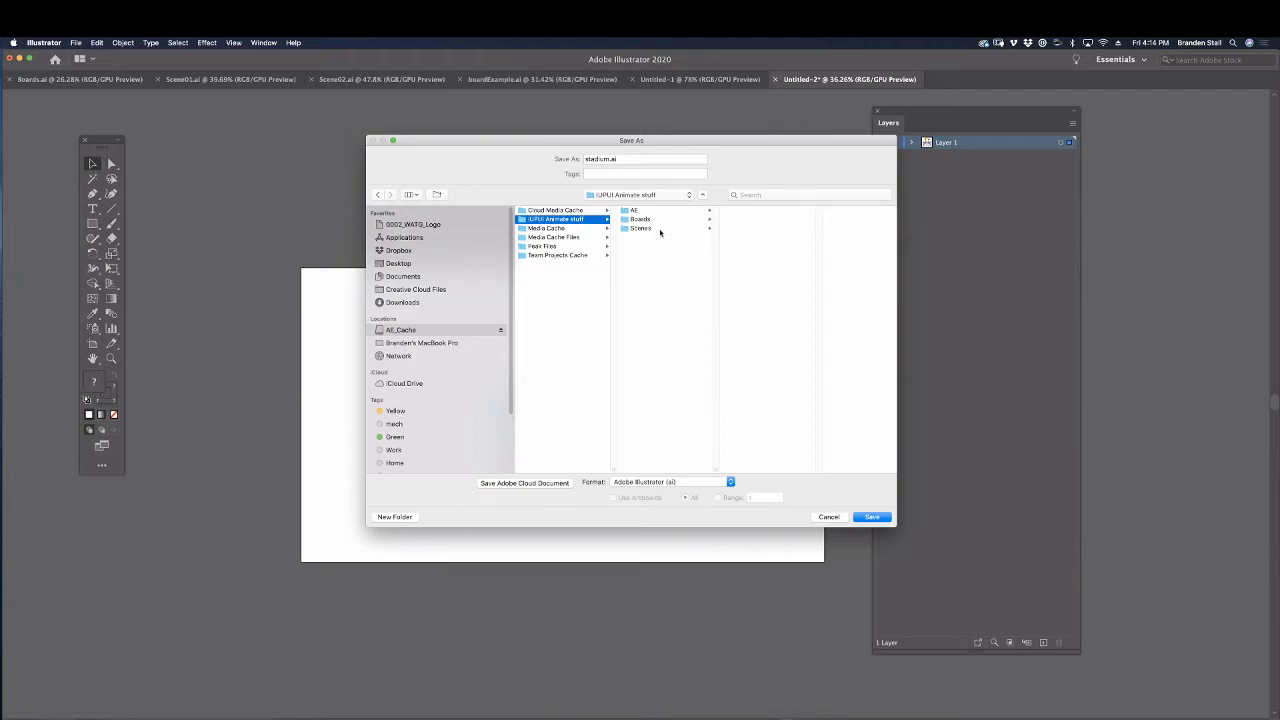
{"action": "left_click", "coordinate": [663, 230]}
{"action": "left_click", "coordinate": [874, 516]}
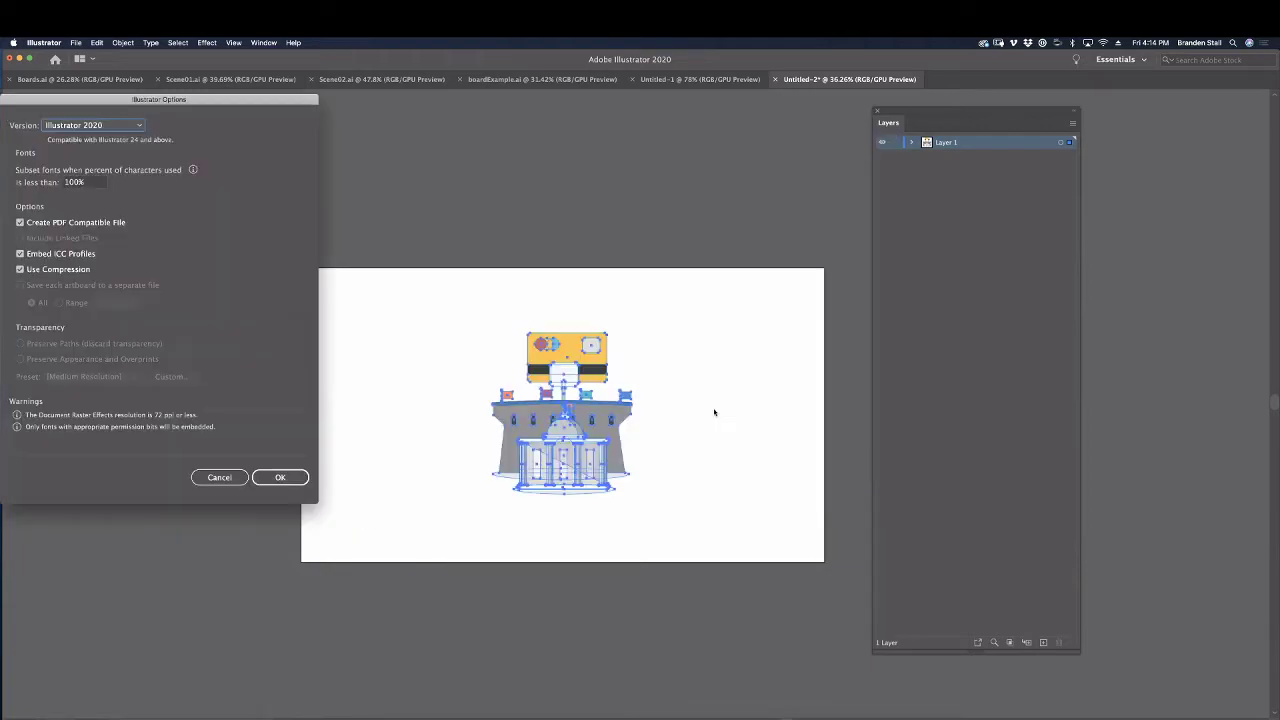
{"action": "left_click", "coordinate": [298, 477]}
Switch back to After Effects and collapse the _Palette and Scene Comps folders in the project, leaving nothing selected.
{"action": "left_click", "coordinate": [371, 712]}
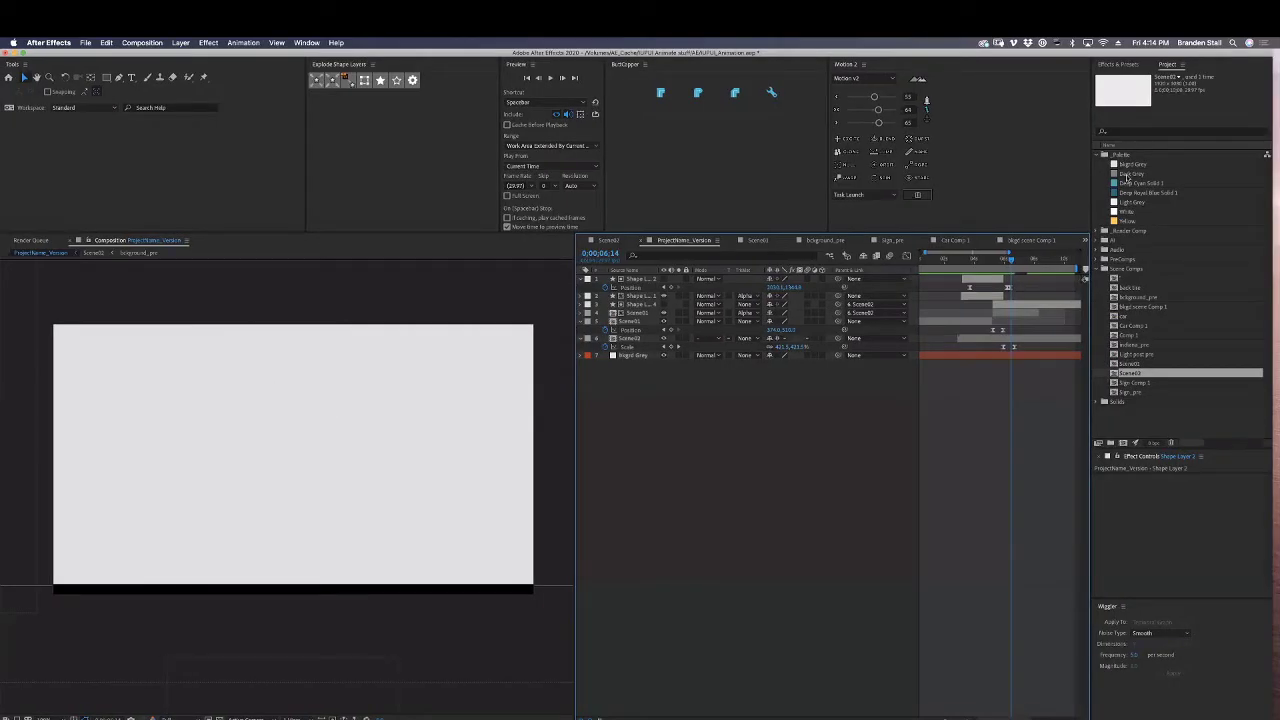
{"action": "left_click", "coordinate": [1097, 155]}
{"action": "left_click", "coordinate": [1097, 202]}
{"action": "left_click", "coordinate": [1114, 298]}
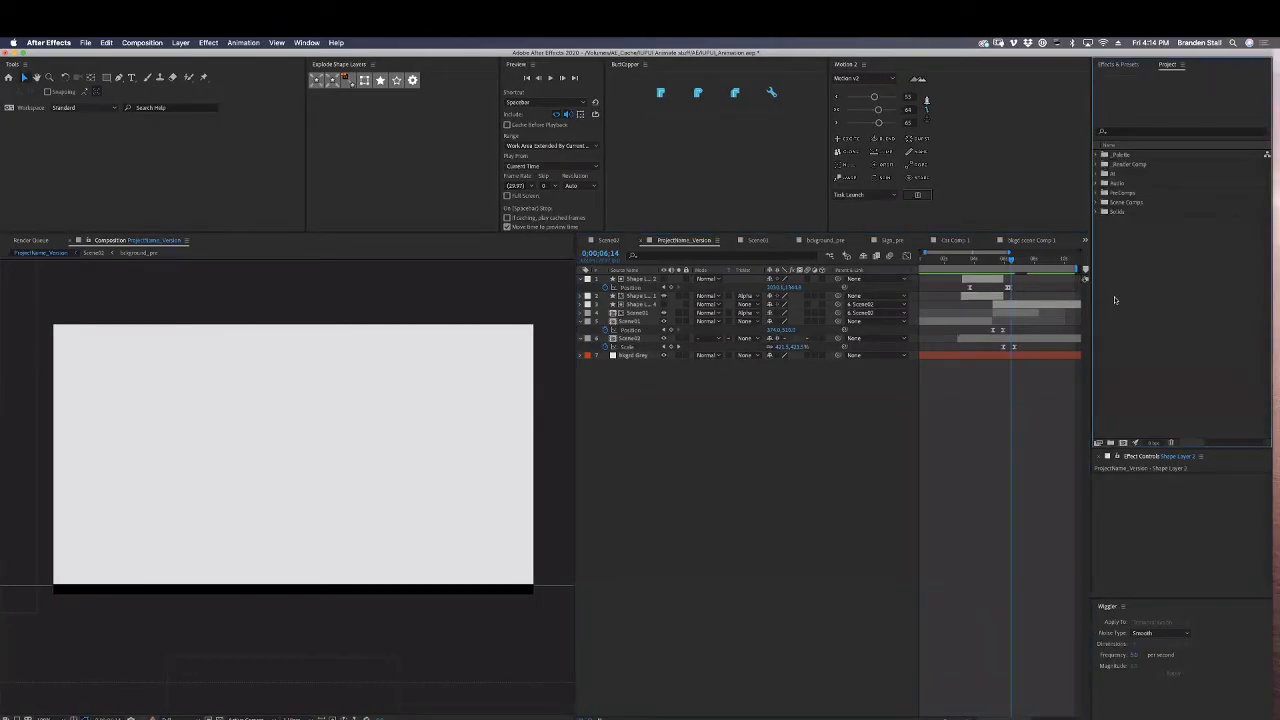
Import stadium.ai from the project's Scenes folder as footage with merged layers, creating a composition from it.
{"action": "double_click", "coordinate": [1116, 269]}
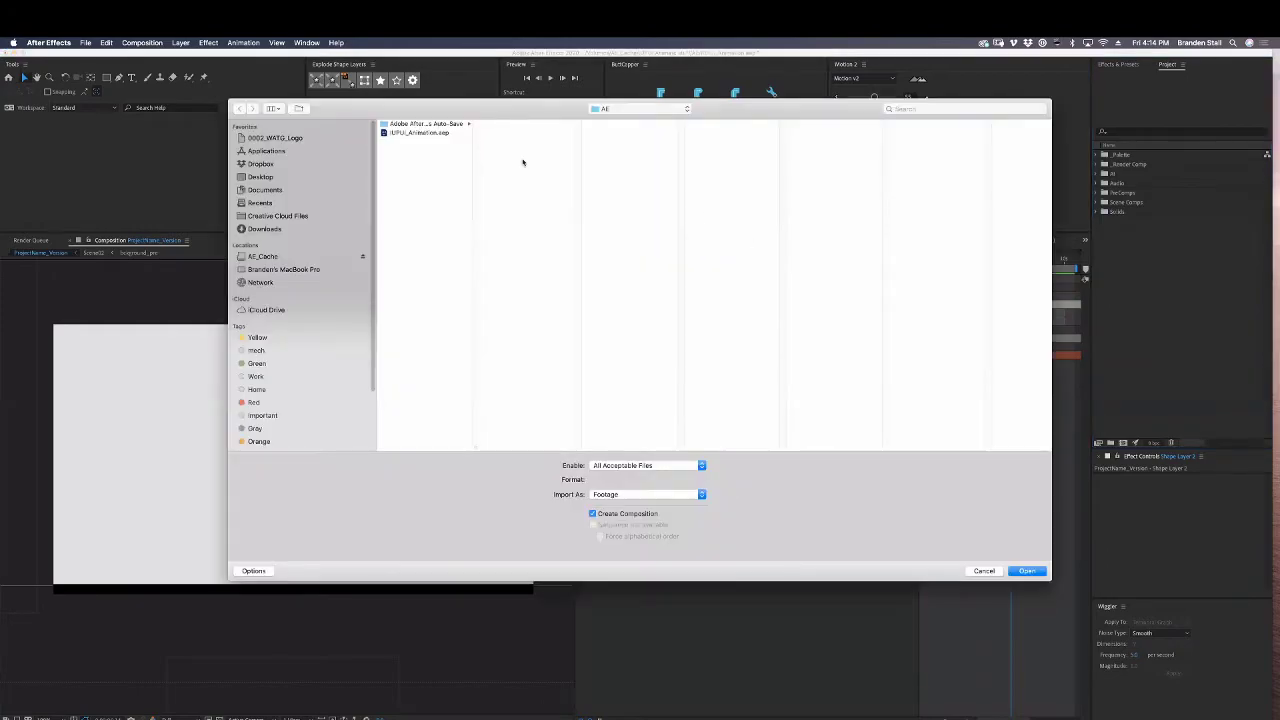
{"action": "left_click", "coordinate": [605, 111]}
{"action": "left_click", "coordinate": [679, 174]}
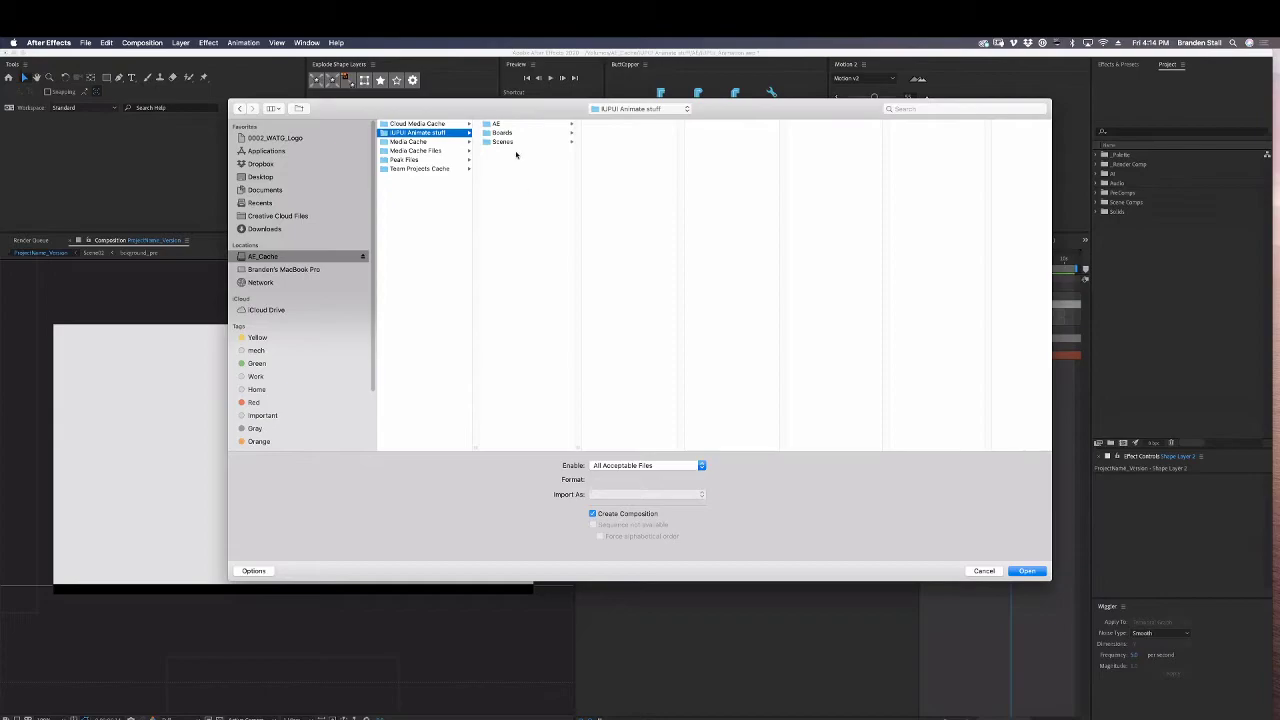
{"action": "left_click", "coordinate": [515, 142]}
{"action": "left_click", "coordinate": [606, 150]}
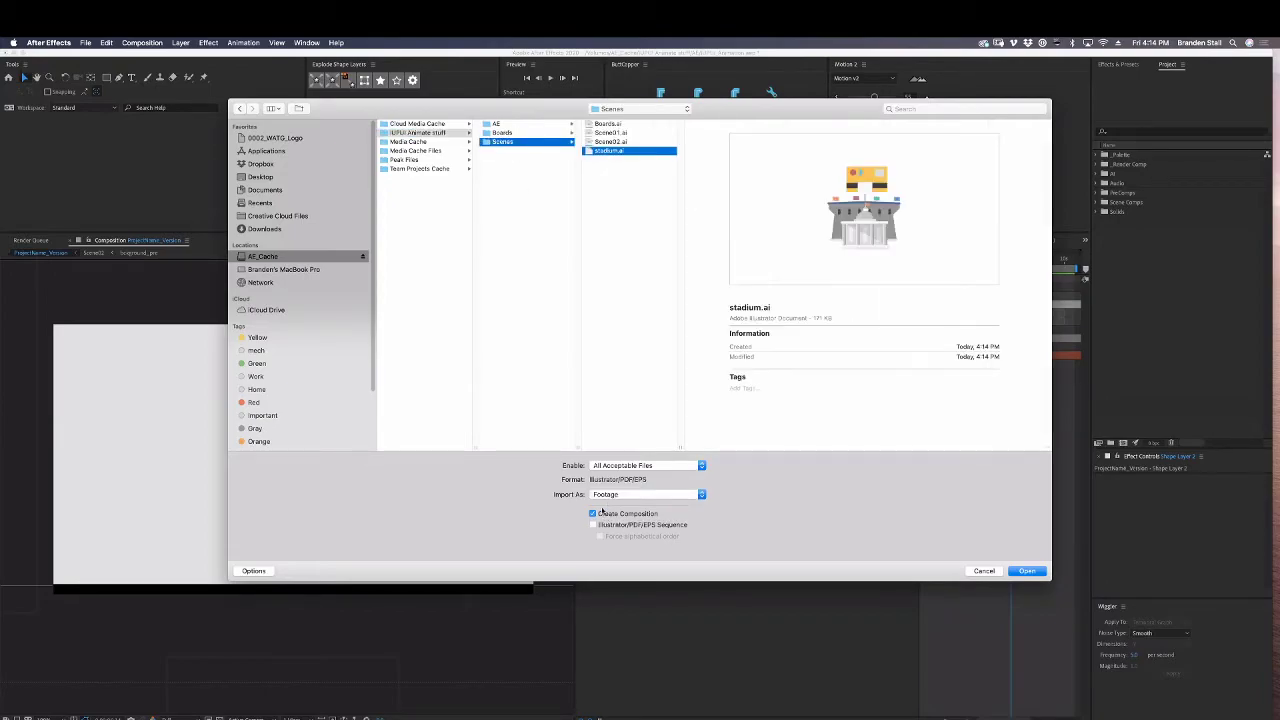
{"action": "left_click", "coordinate": [1022, 572]}
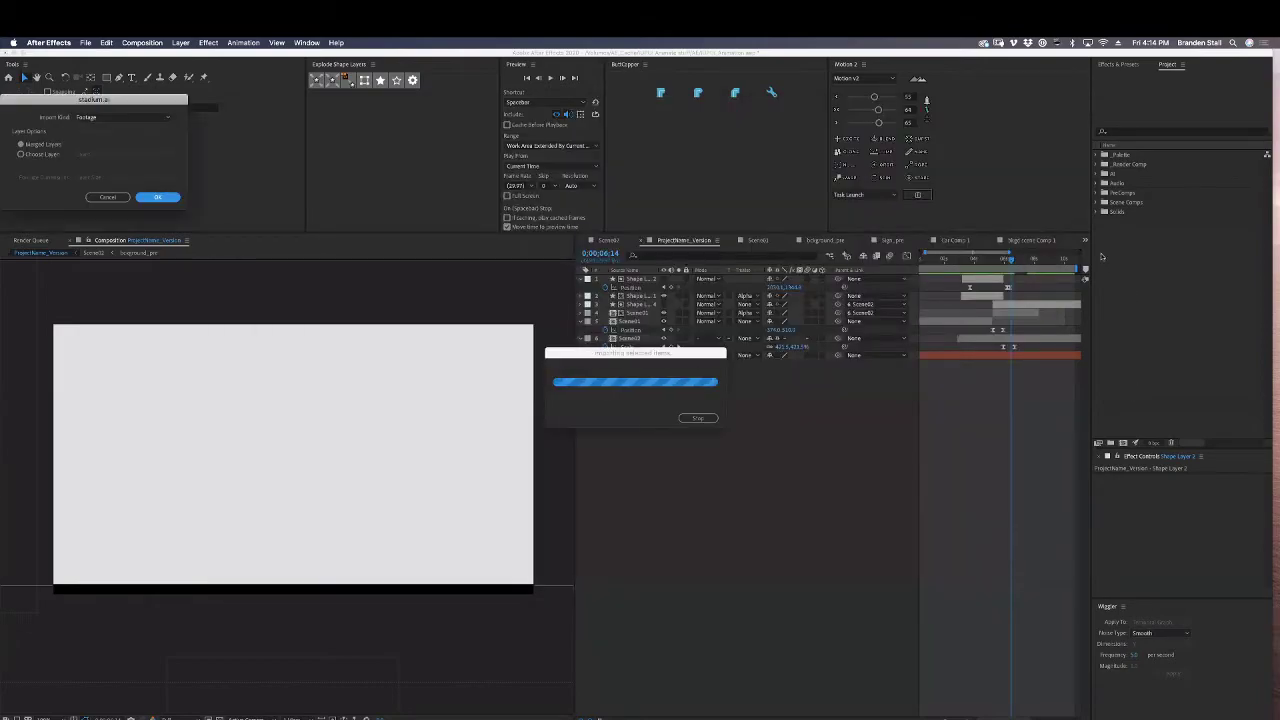
{"action": "left_click", "coordinate": [162, 197]}
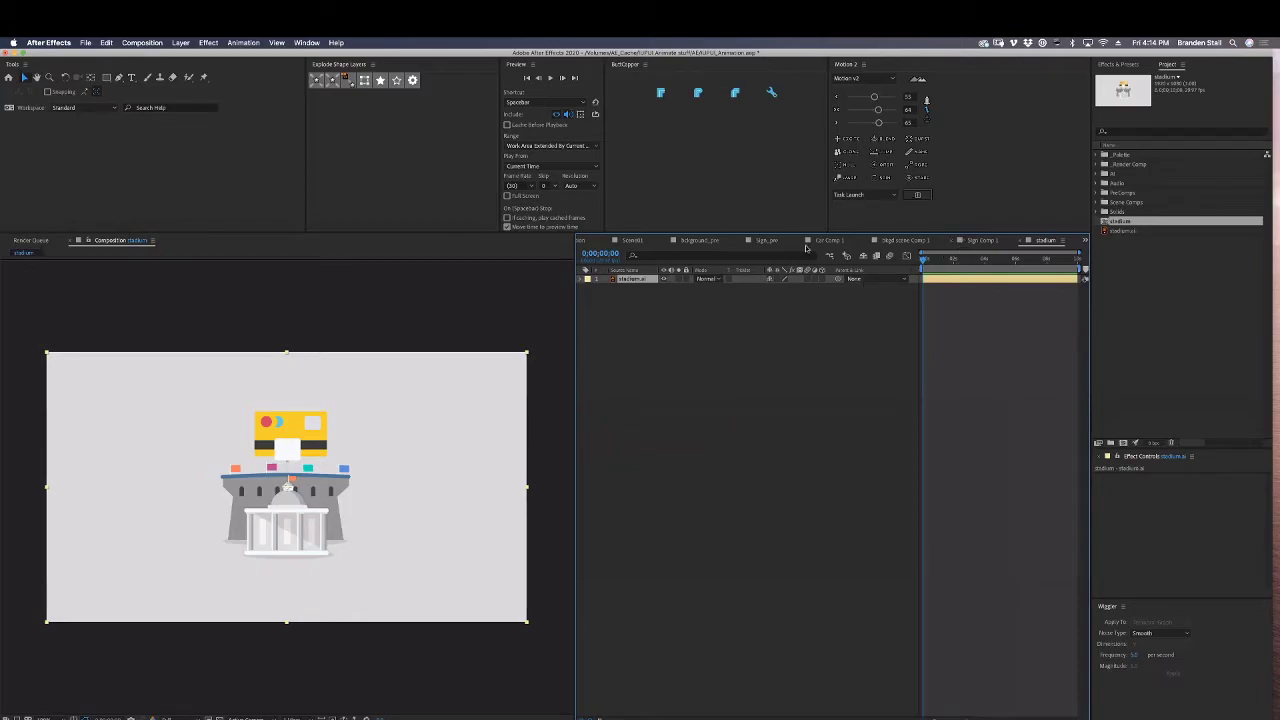
Add the stadium comp to ProjectName_Version as layer 3 starting near 0;00;06;06, scale it to about 64%, and collapse its transformations.
{"action": "left_click", "coordinate": [700, 240]}
{"action": "left_click", "coordinate": [636, 240]}
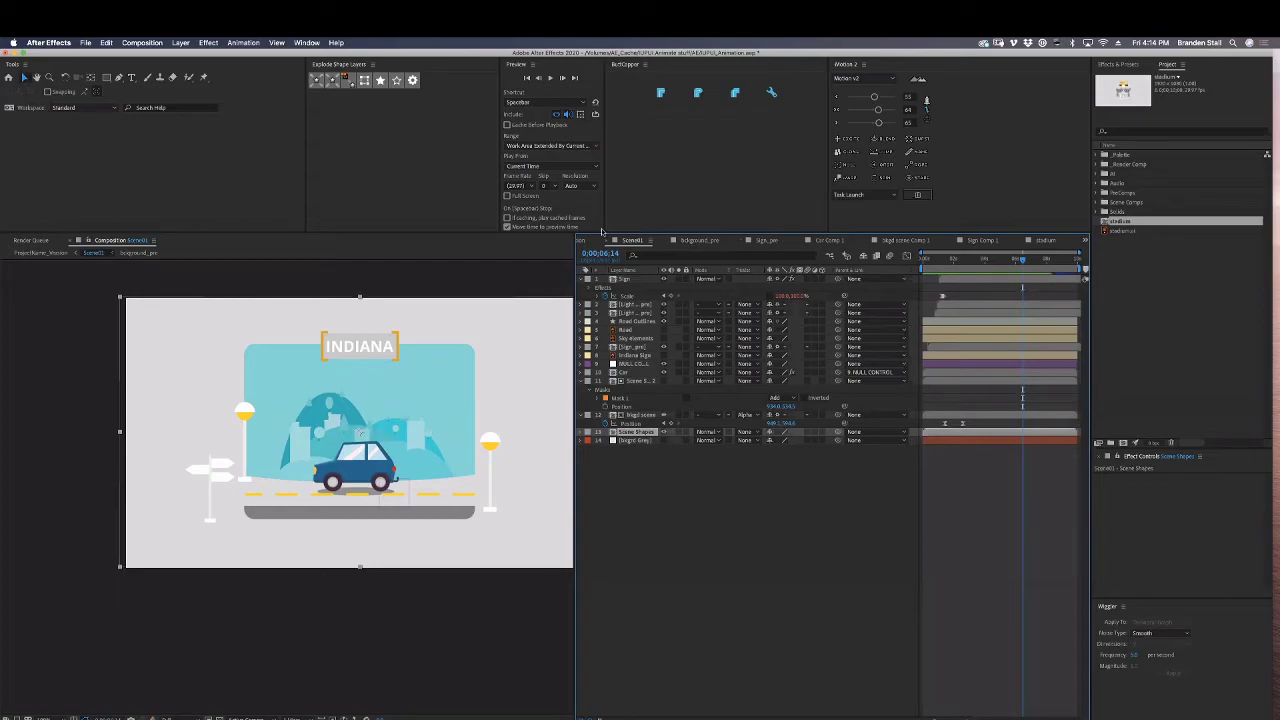
{"action": "left_click", "coordinate": [597, 242]}
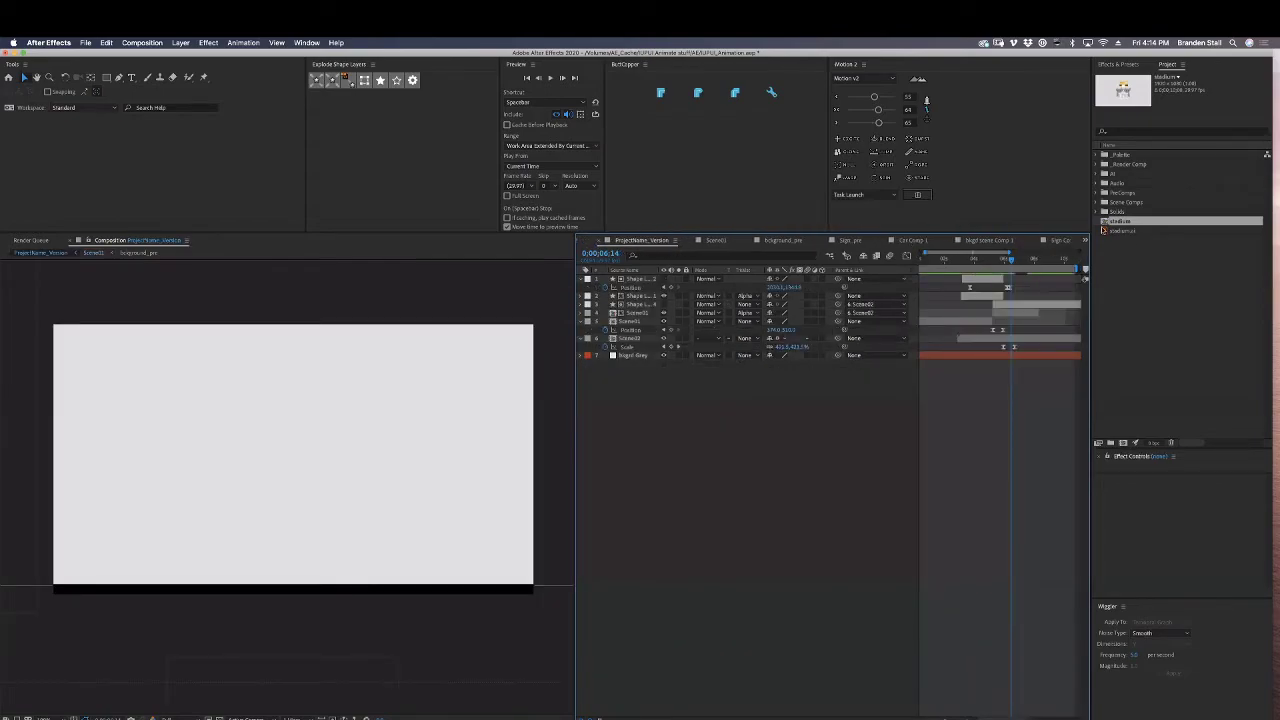
{"action": "left_click_drag", "start_coordinate": [1103, 222], "coordinate": [1000, 308]}
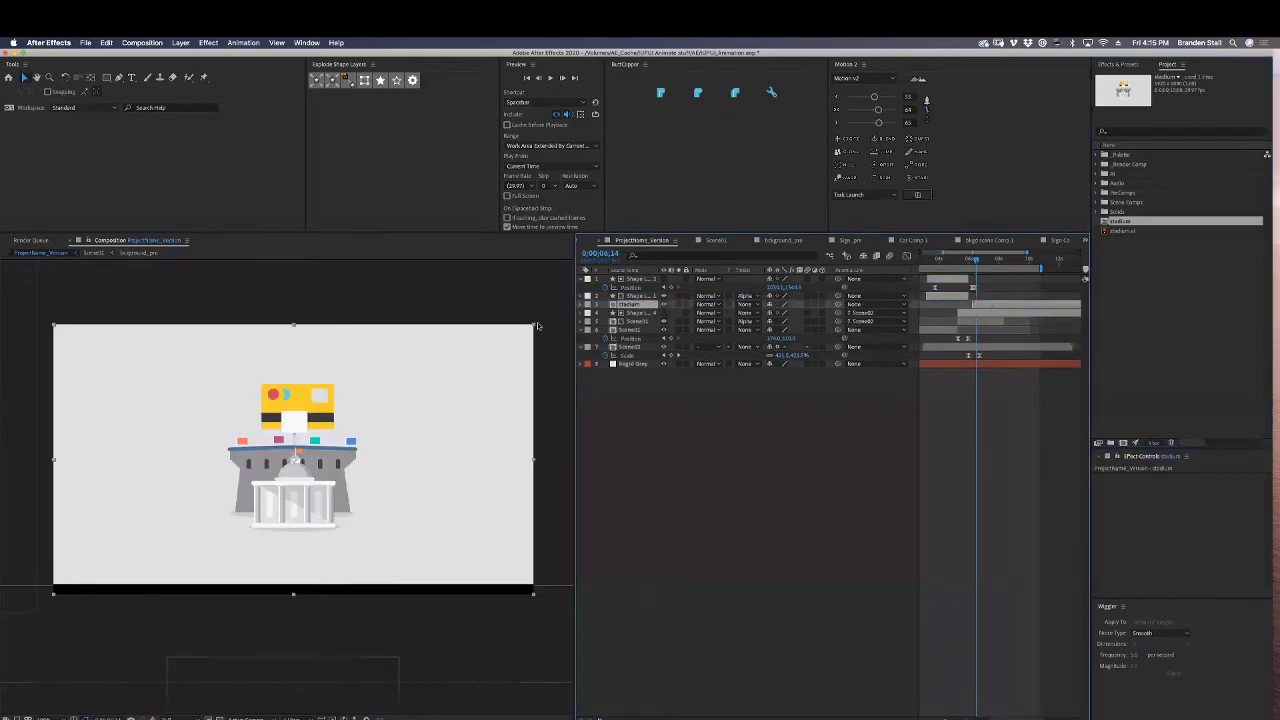
{"action": "left_click_drag", "start_coordinate": [533, 324], "coordinate": [442, 373]}
{"action": "left_click", "coordinate": [777, 304]}
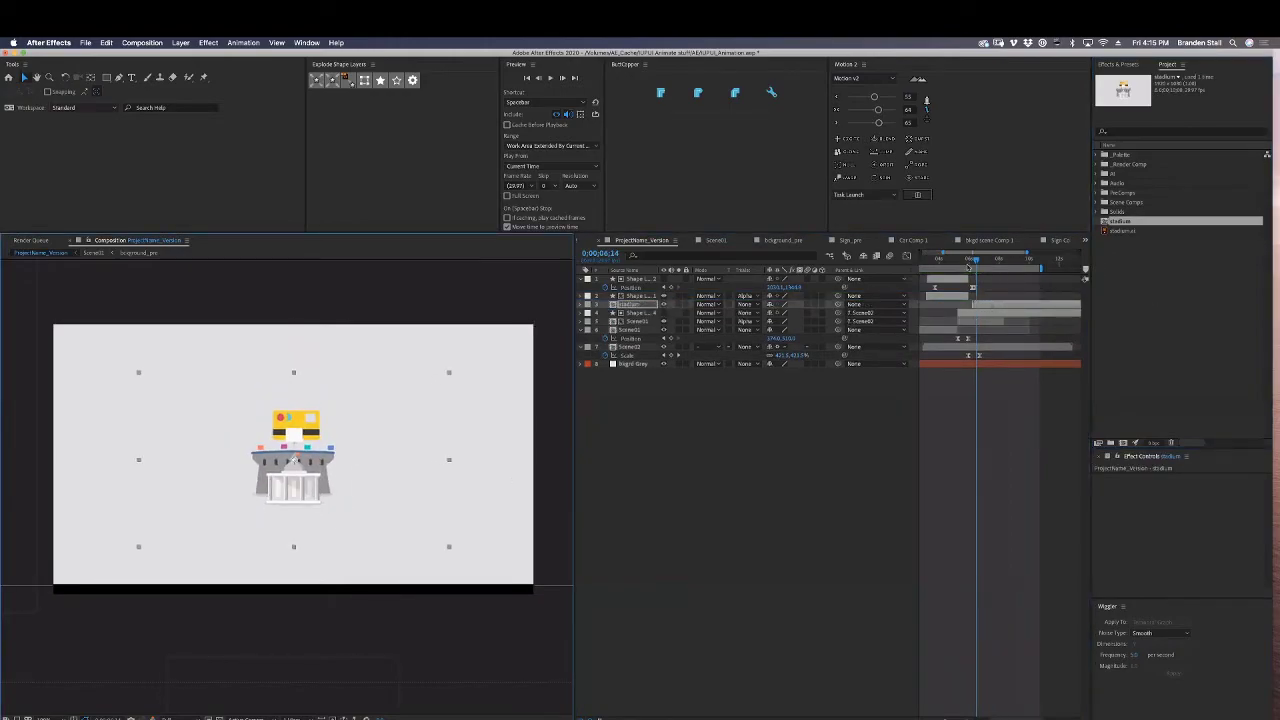
Add a Scale keyframe to the stadium layer at 0;00;06;06 and shift it to about 0;00;06;17.
{"action": "mouse_move", "coordinate": [976, 260]}
{"action": "left_mouse_down"}
{"action": "mouse_move", "coordinate": [961, 262]}
{"action": "mouse_move", "coordinate": [977, 265]}
{"action": "left_mouse_up"}
{"action": "left_click_drag", "start_coordinate": [980, 265], "coordinate": [971, 262]}
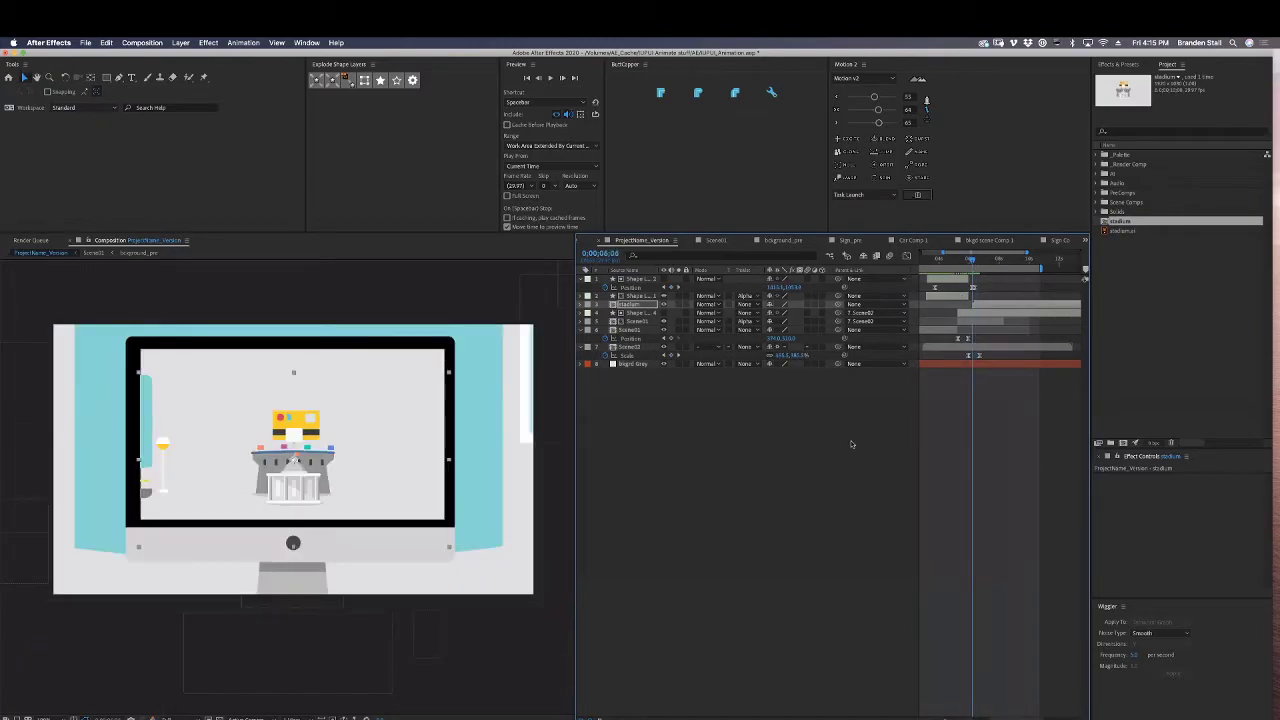
{"action": "key", "text": "s"}
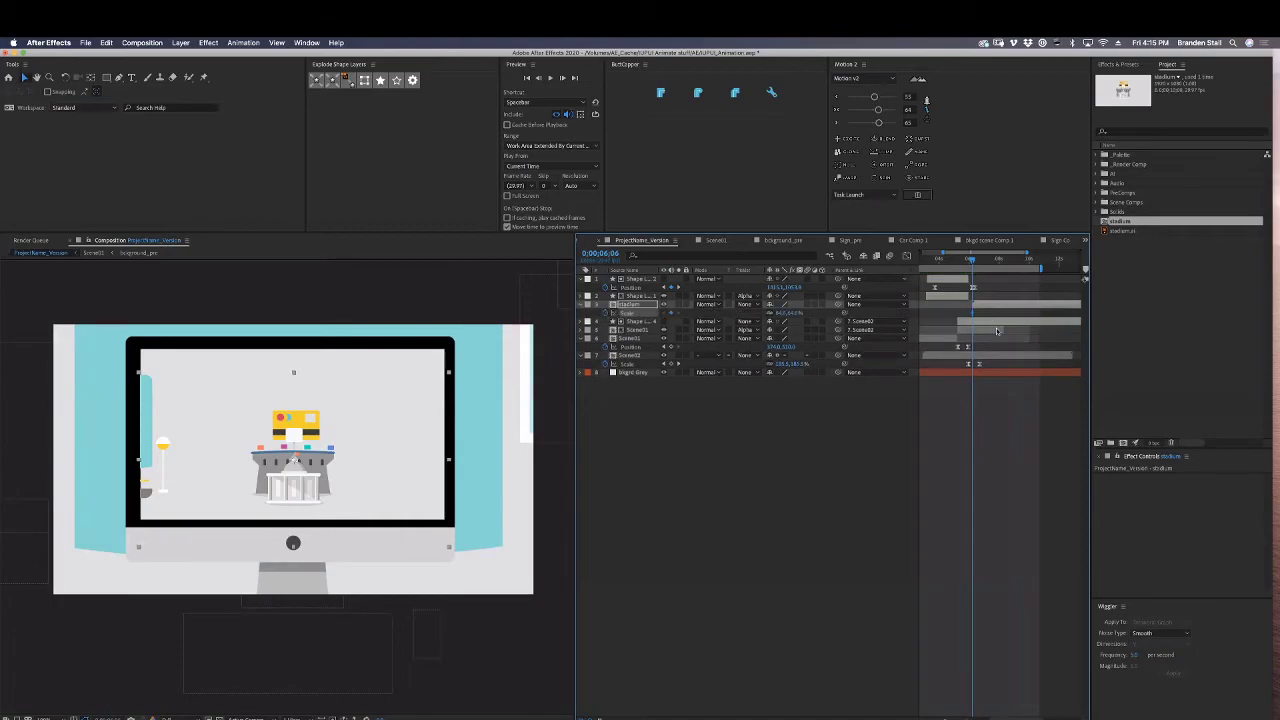
{"action": "key", "text": "="}
{"action": "key", "text": "="}
{"action": "left_click_drag", "start_coordinate": [978, 313], "coordinate": [994, 314]}
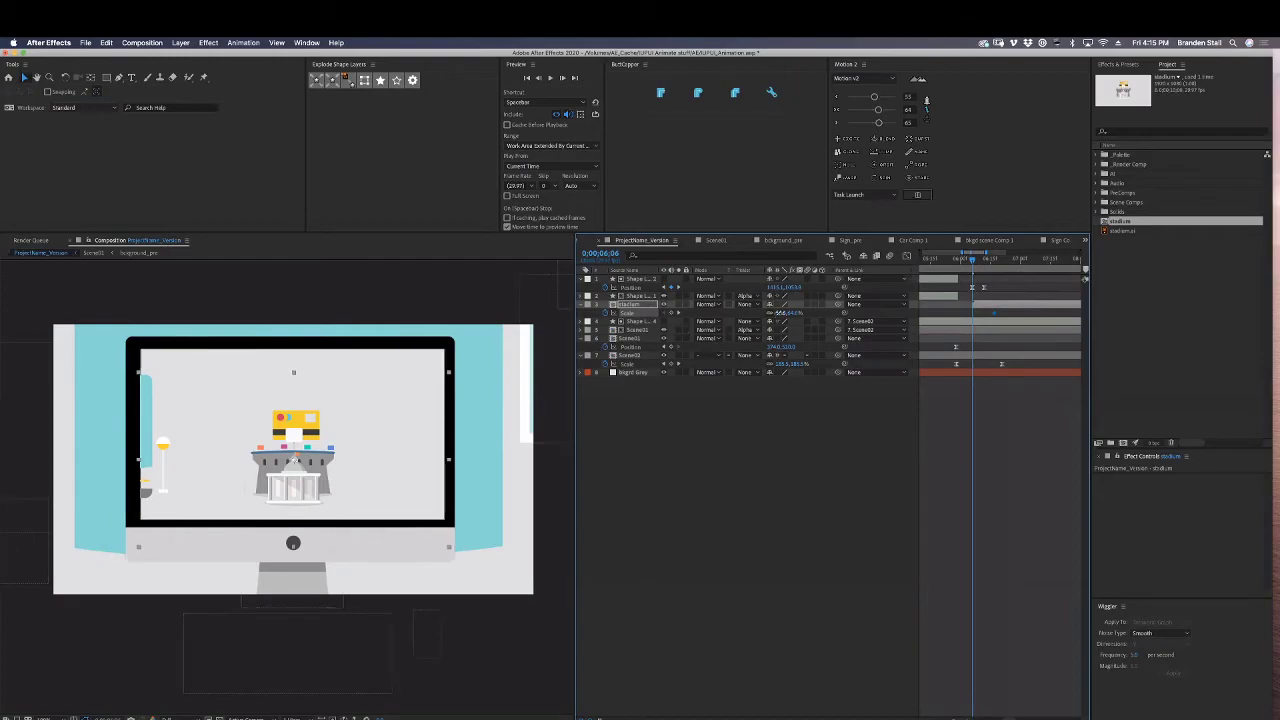
Set the stadium layer's scale to 0% at 0;00;06;06 and ease both of its Scale keyframes.
{"action": "left_click", "coordinate": [781, 313]}
{"action": "type", "text": "0"}
{"action": "key", "text": "Return"}
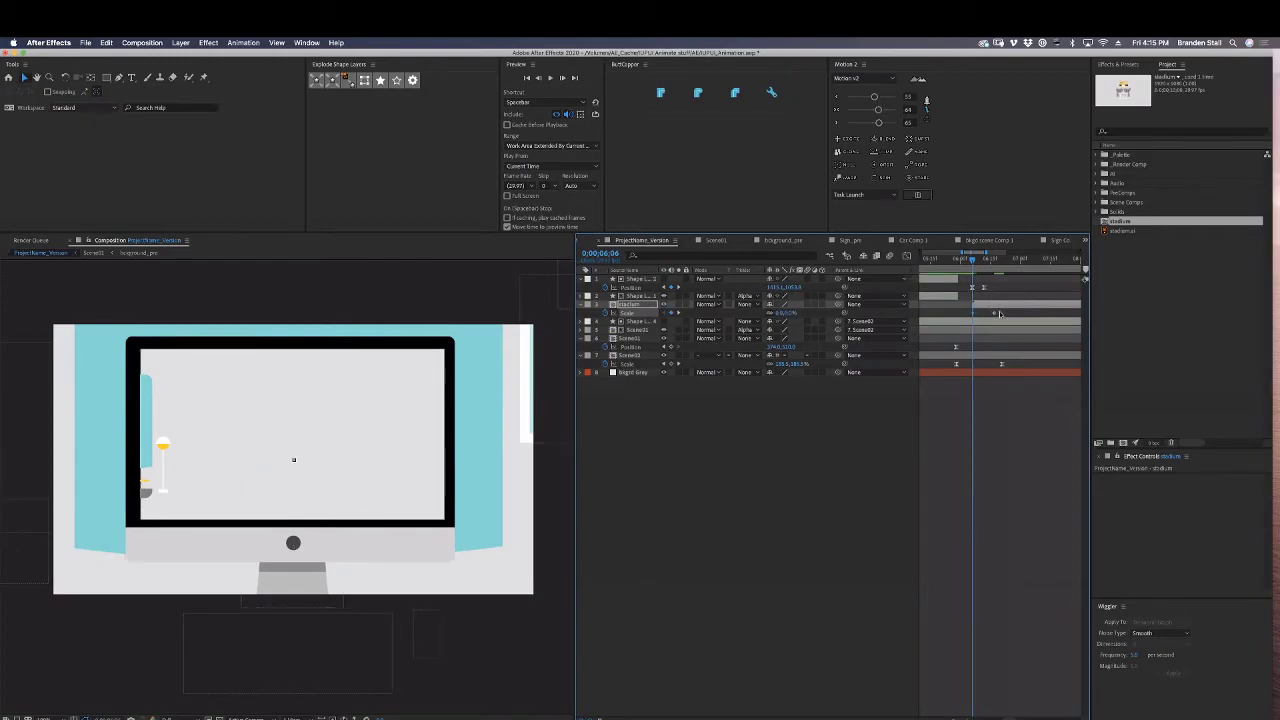
{"action": "left_click_drag", "start_coordinate": [1003, 318], "coordinate": [966, 309]}
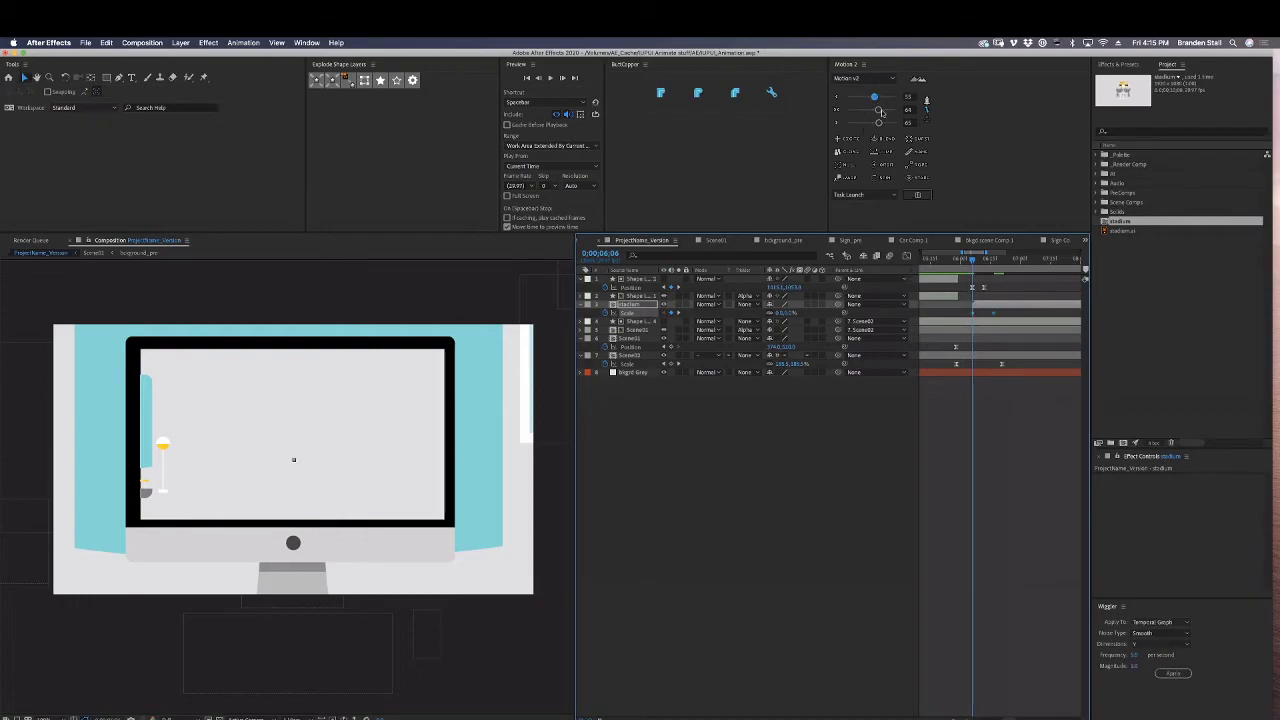
Preview the stadium's scale-up and shift its last Scale keyframe about two frames later.
{"action": "left_click", "coordinate": [996, 260]}
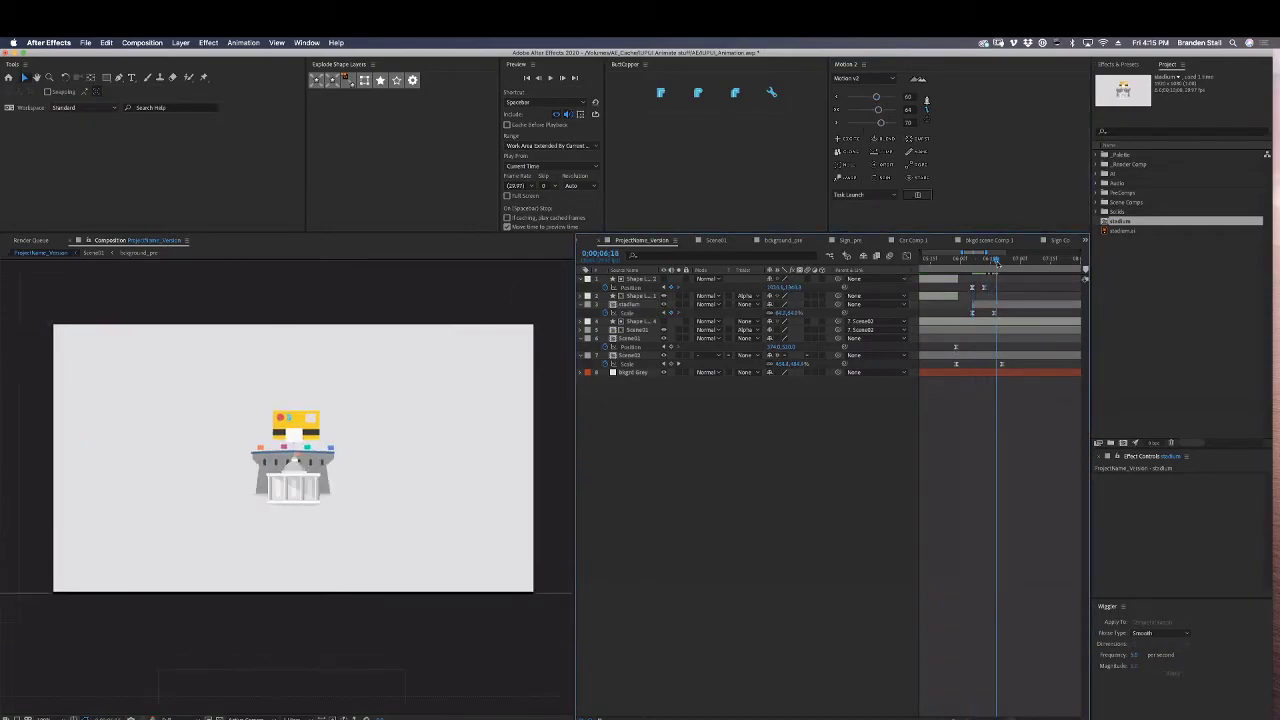
{"action": "left_click_drag", "start_coordinate": [997, 262], "coordinate": [952, 260]}
{"action": "key", "text": "space"}
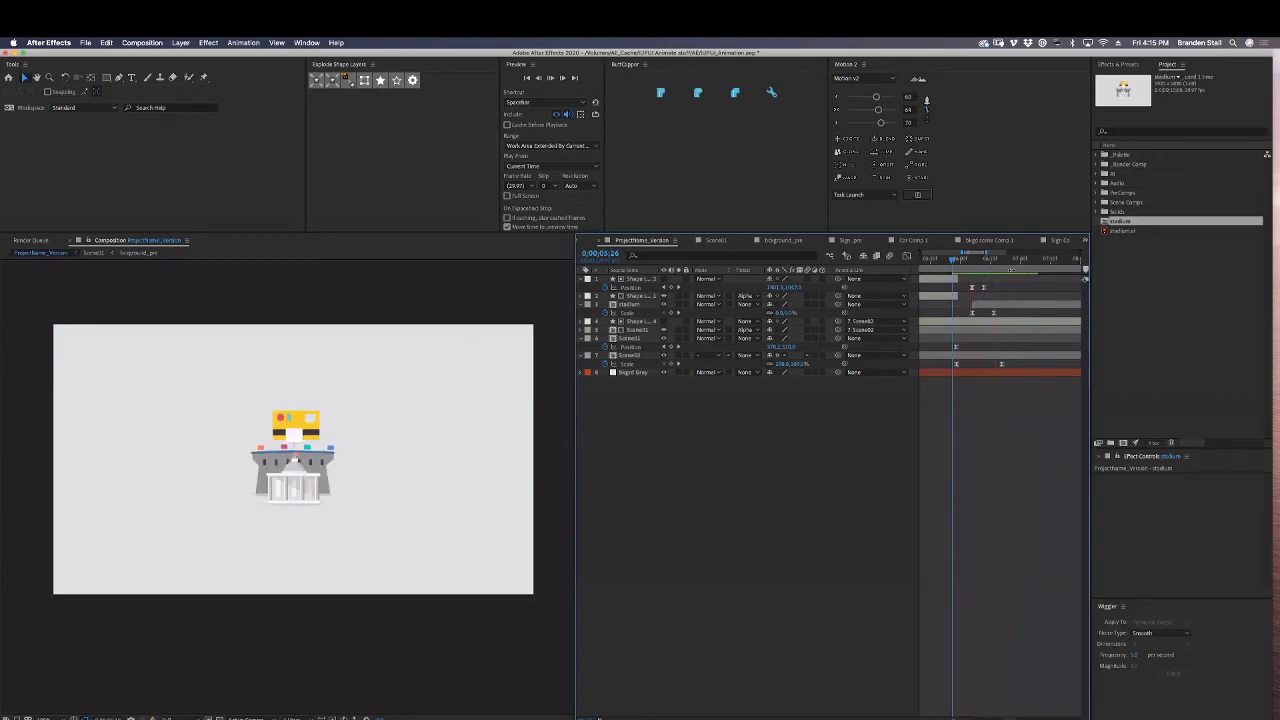
{"action": "key", "text": "space"}
{"action": "left_click_drag", "start_coordinate": [994, 313], "coordinate": [998, 313]}
{"action": "key", "text": "F2"}
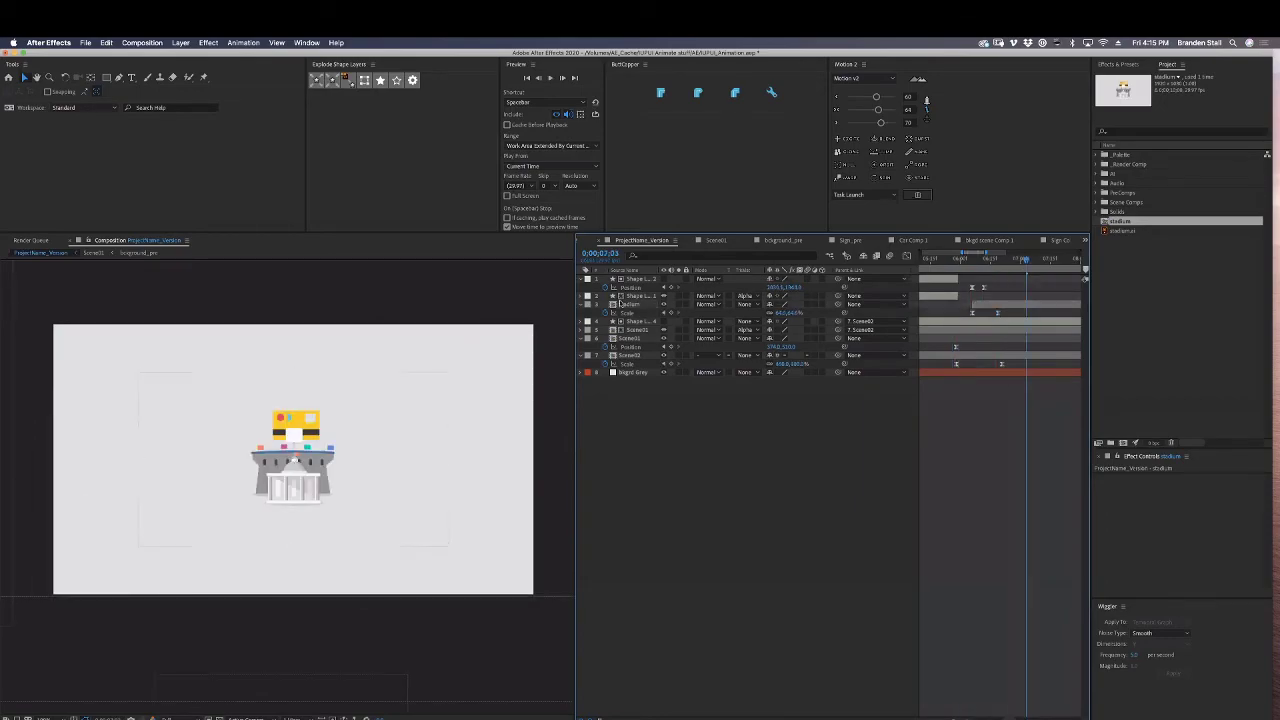
Inside the stadium comp, convert the stadium.ai layer to a shape layer and delete the original Illustrator layer.
{"action": "left_click", "coordinate": [615, 304]}
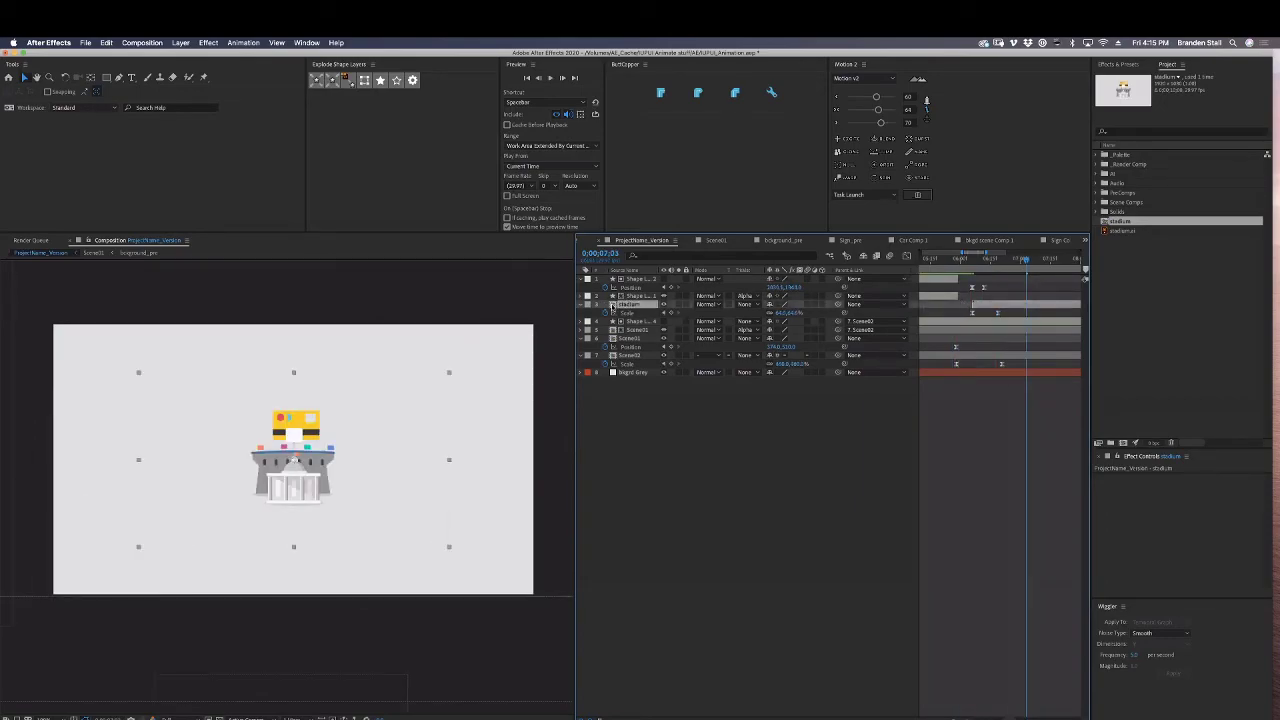
{"action": "double_click", "coordinate": [615, 304]}
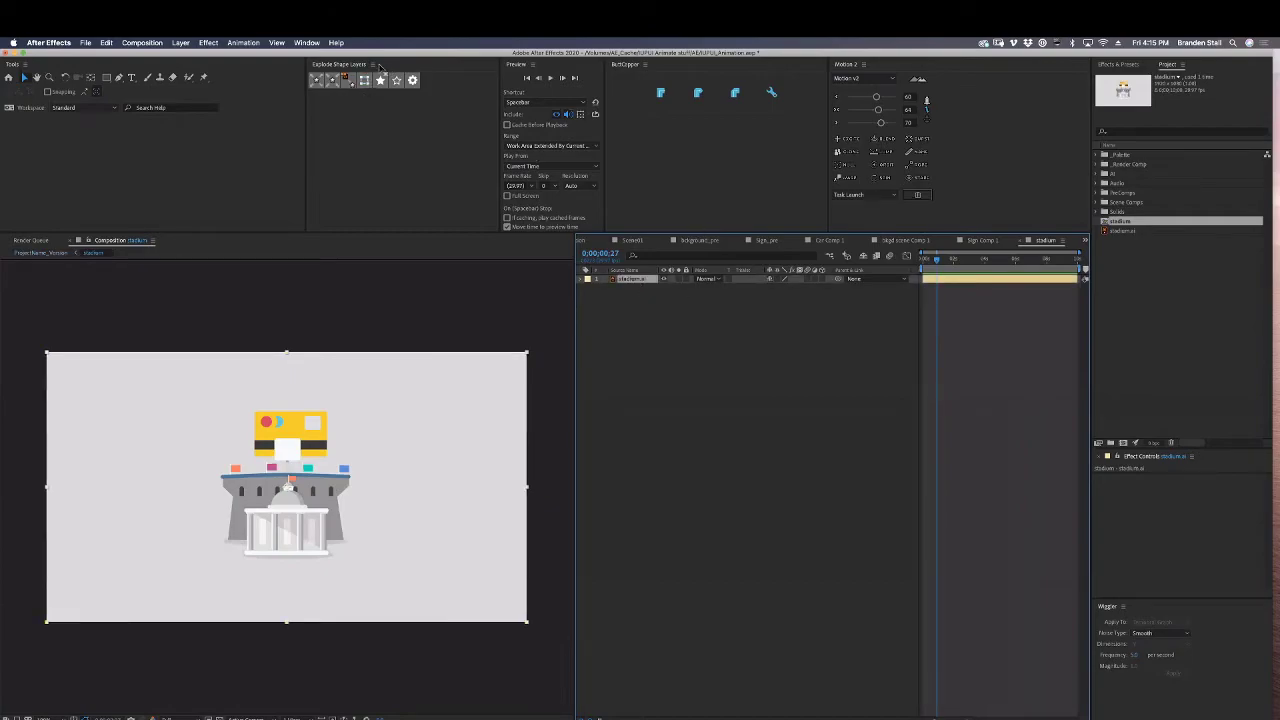
{"action": "left_click", "coordinate": [347, 82]}
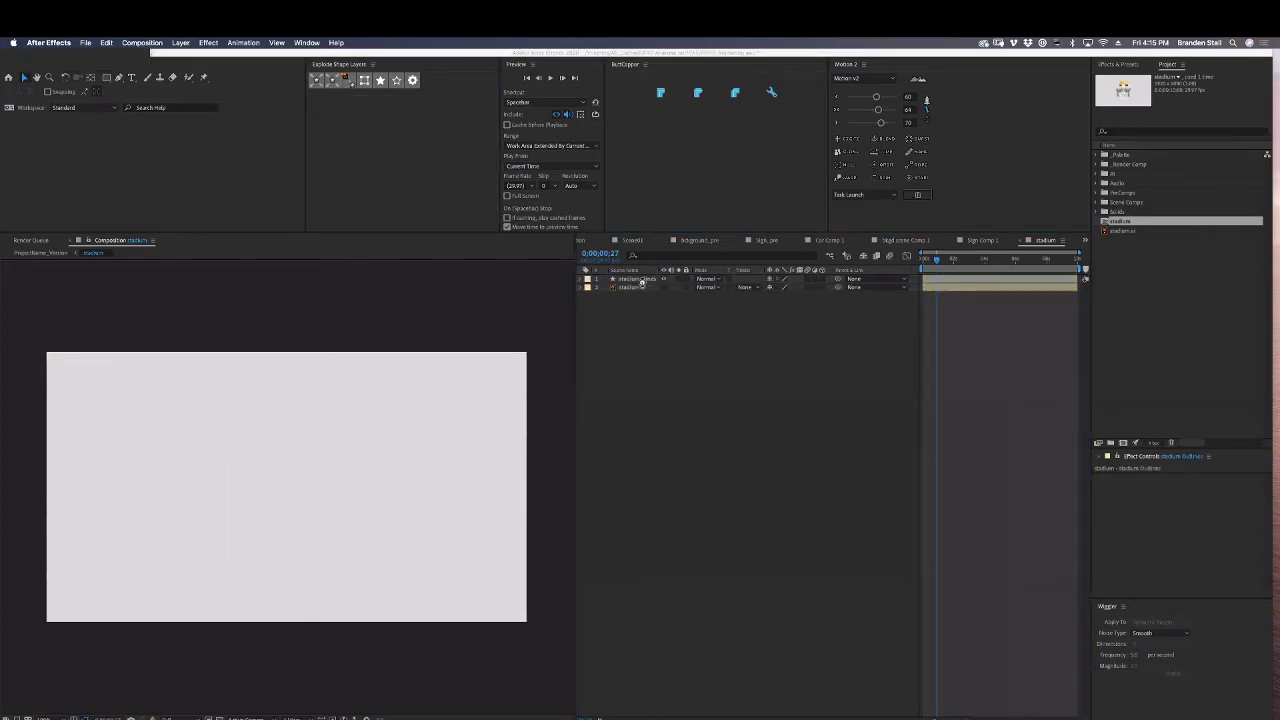
{"action": "left_click", "coordinate": [642, 280]}
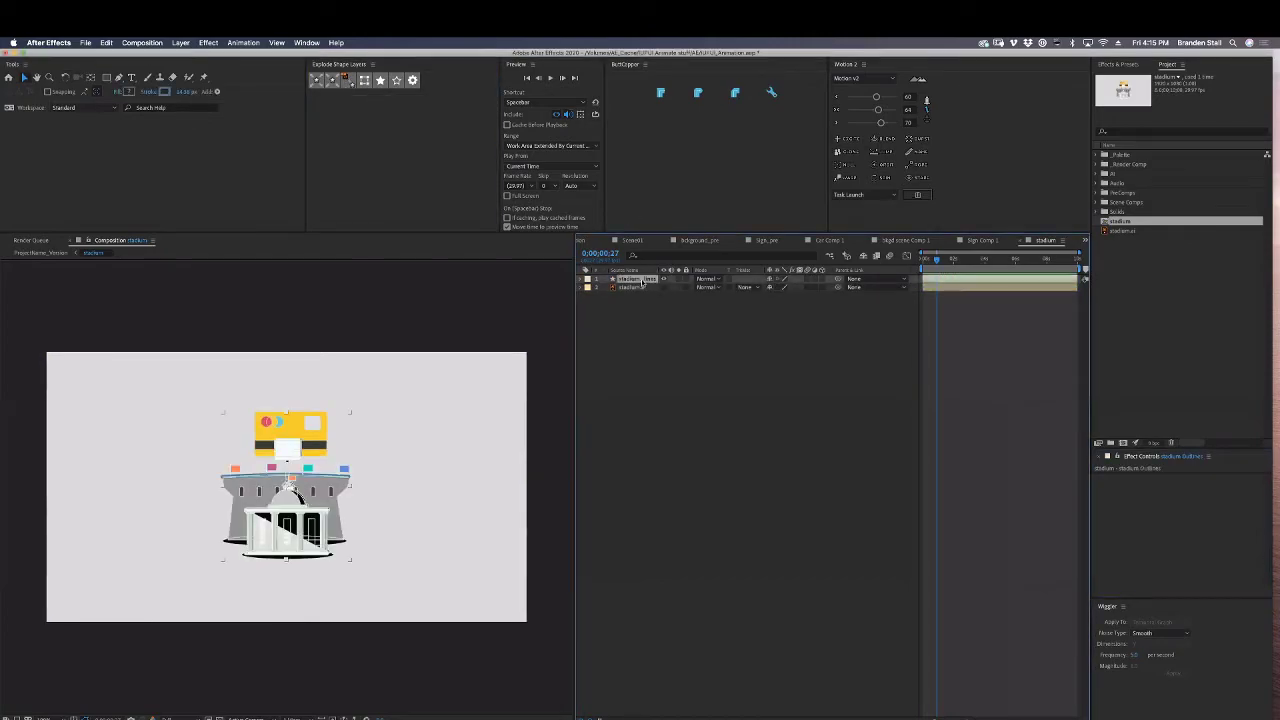
{"action": "left_click", "coordinate": [633, 288]}
{"action": "key", "text": "Delete"}
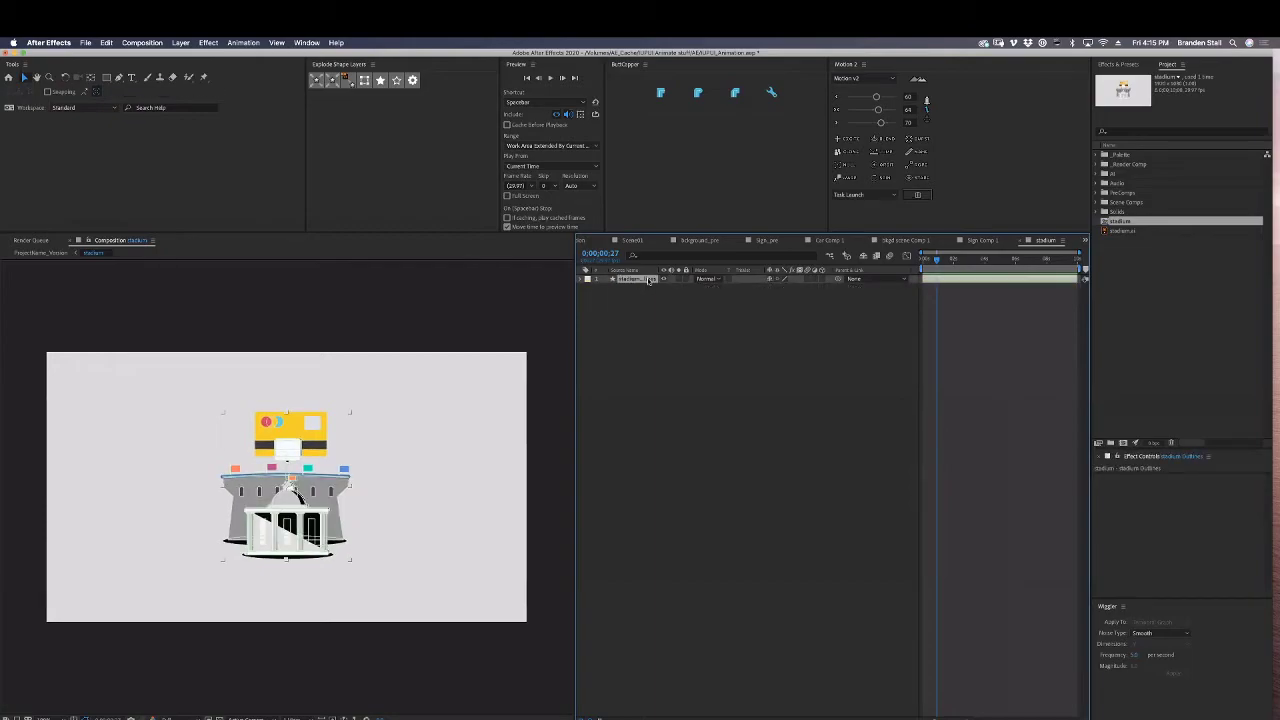
Explode the stadium outlines into separate shape layers and check which artwork parts the first six layers hold.
{"action": "left_click", "coordinate": [452, 202]}
{"action": "left_click", "coordinate": [316, 80]}
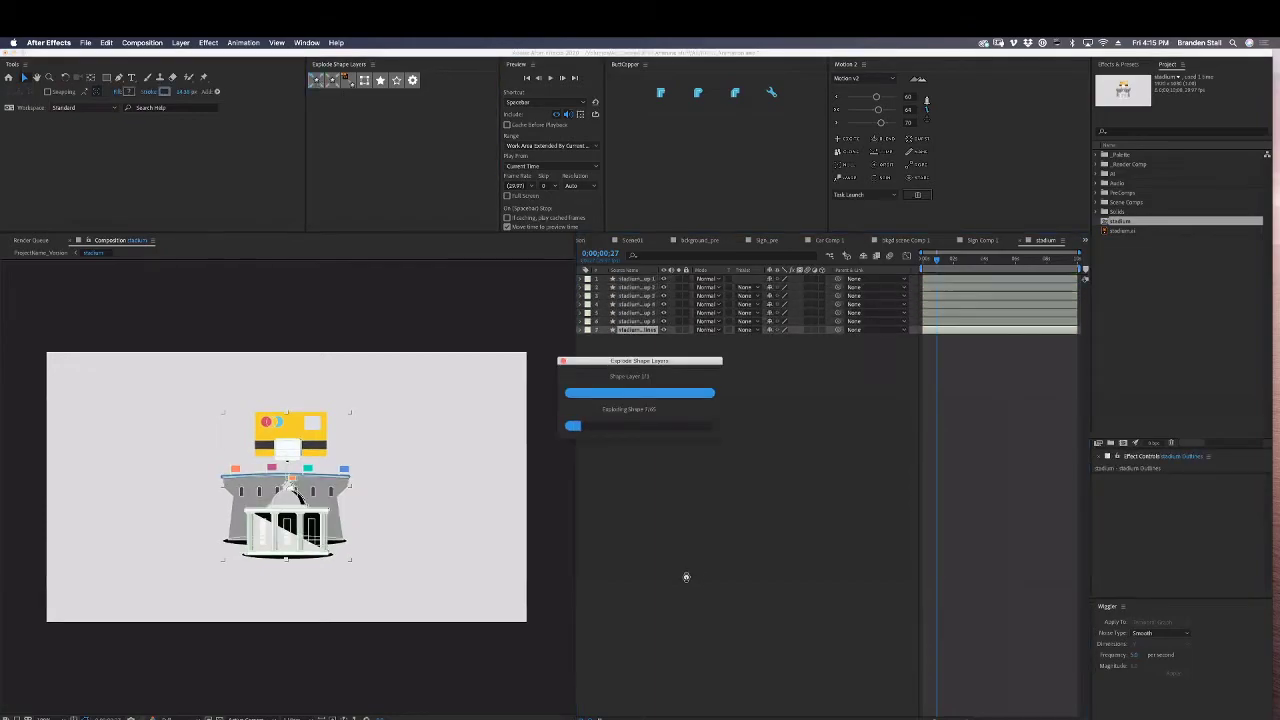
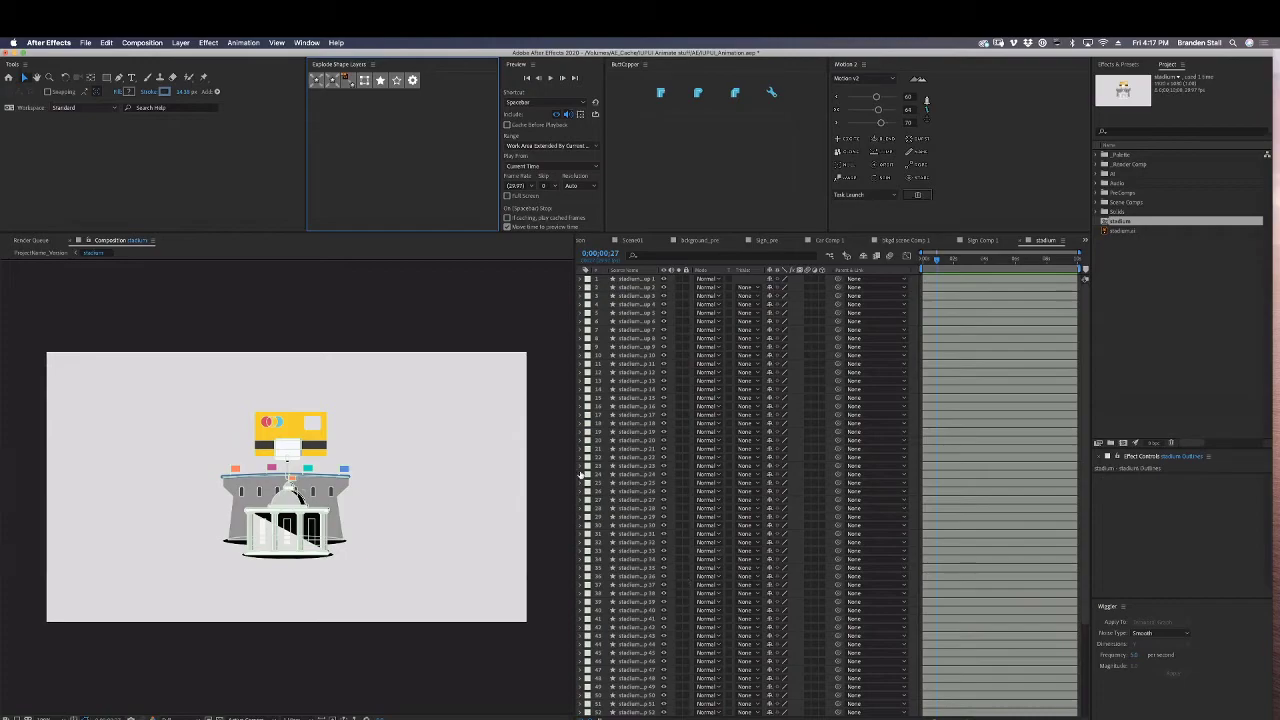
{"action": "left_click", "coordinate": [649, 279]}
{"action": "left_click", "coordinate": [647, 288]}
{"action": "left_click", "coordinate": [645, 296]}
{"action": "left_click", "coordinate": [644, 304]}
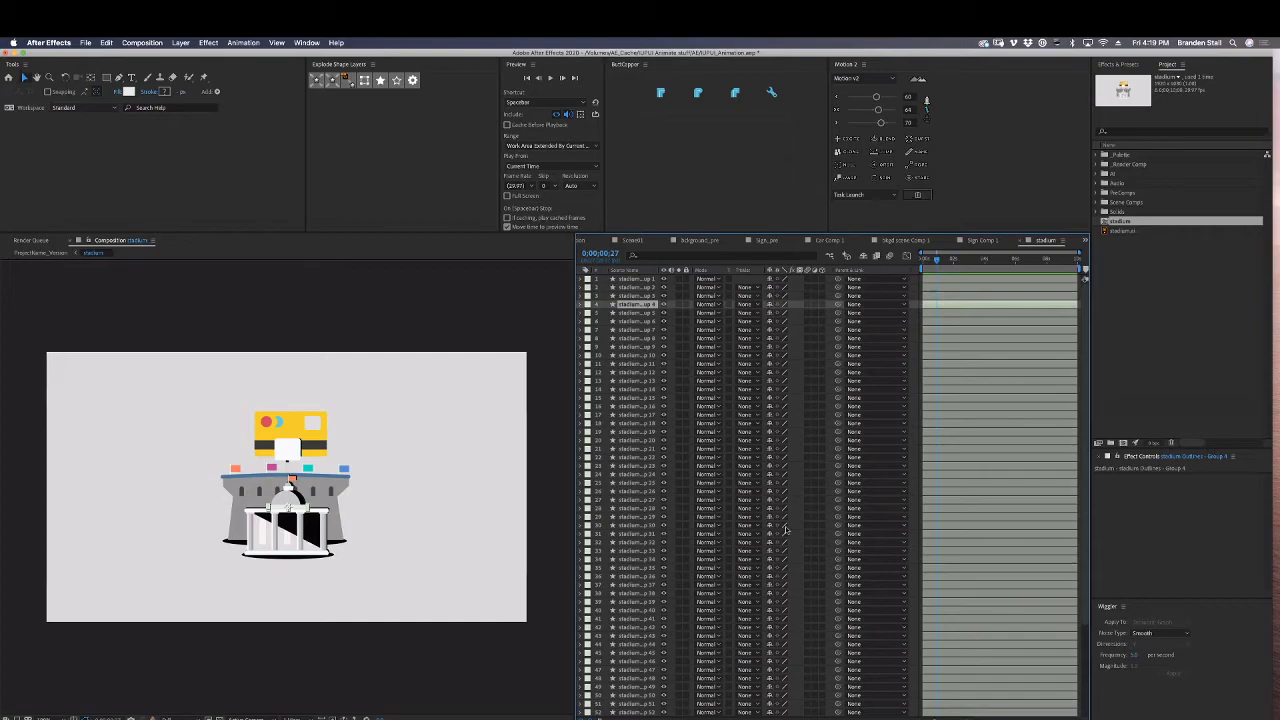
{"action": "left_click", "coordinate": [644, 314]}
{"action": "left_click", "coordinate": [645, 322]}
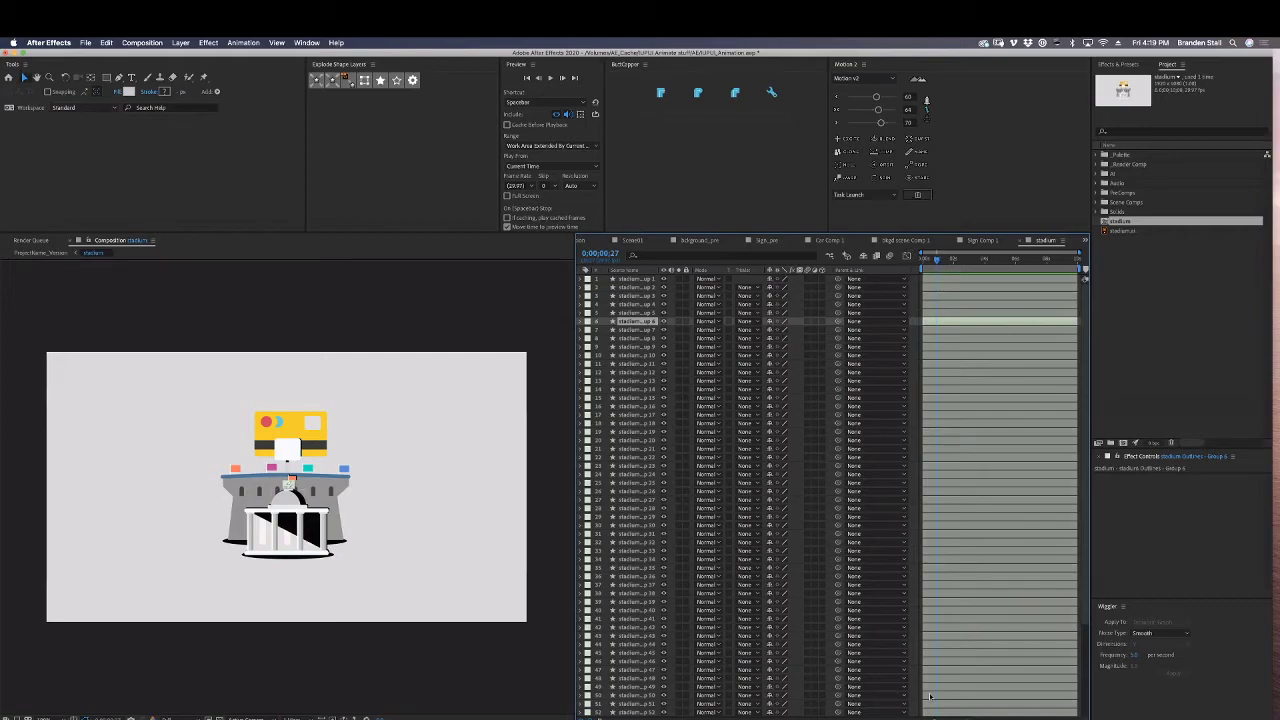
Close the background_pre, Car Comp 1, bkgd scene comp and Sign Comp 1 timelines, and place ProjectName_Version first in the timeline order.
{"action": "left_click", "coordinate": [700, 240]}
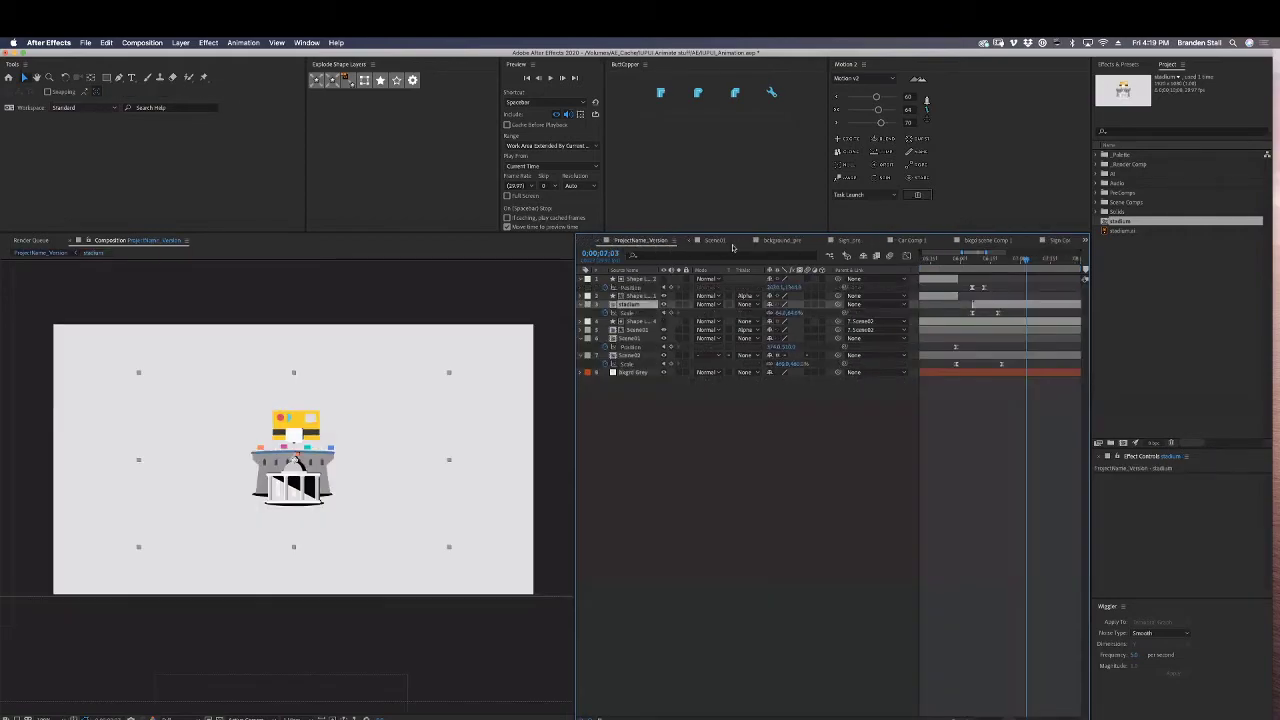
{"action": "left_click", "coordinate": [848, 240]}
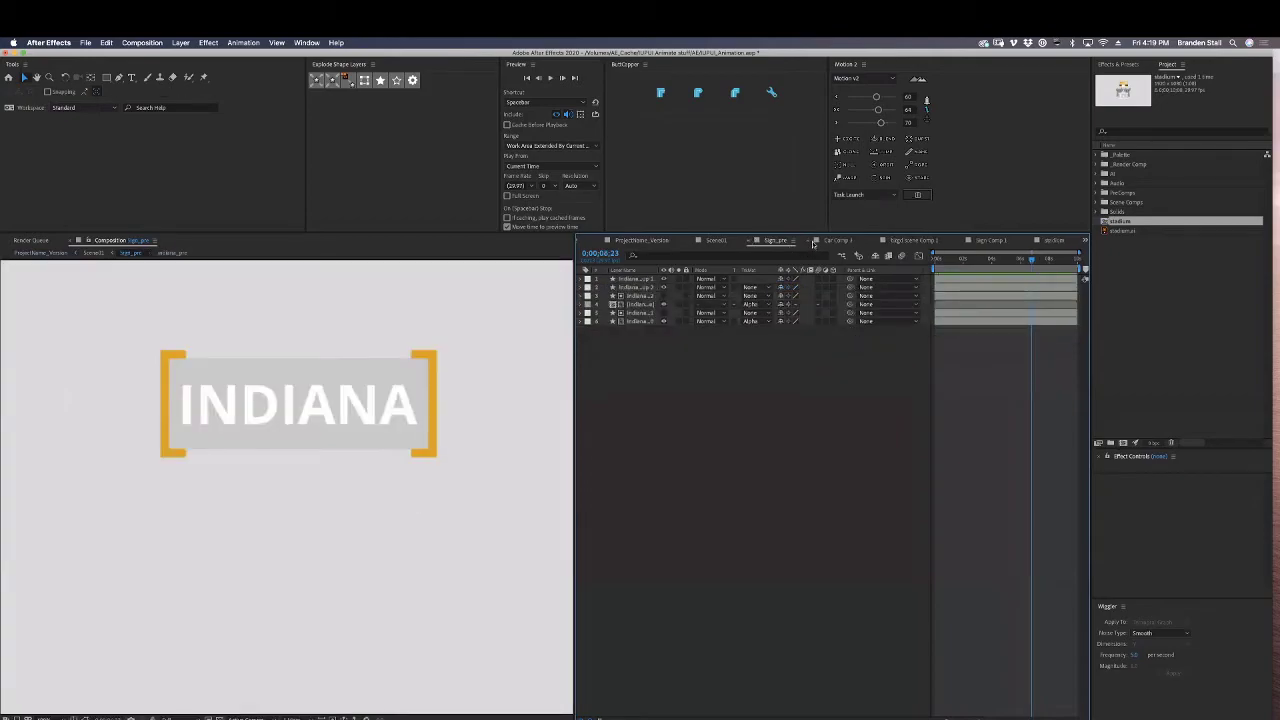
{"action": "left_click", "coordinate": [871, 243]}
{"action": "left_click", "coordinate": [850, 241]}
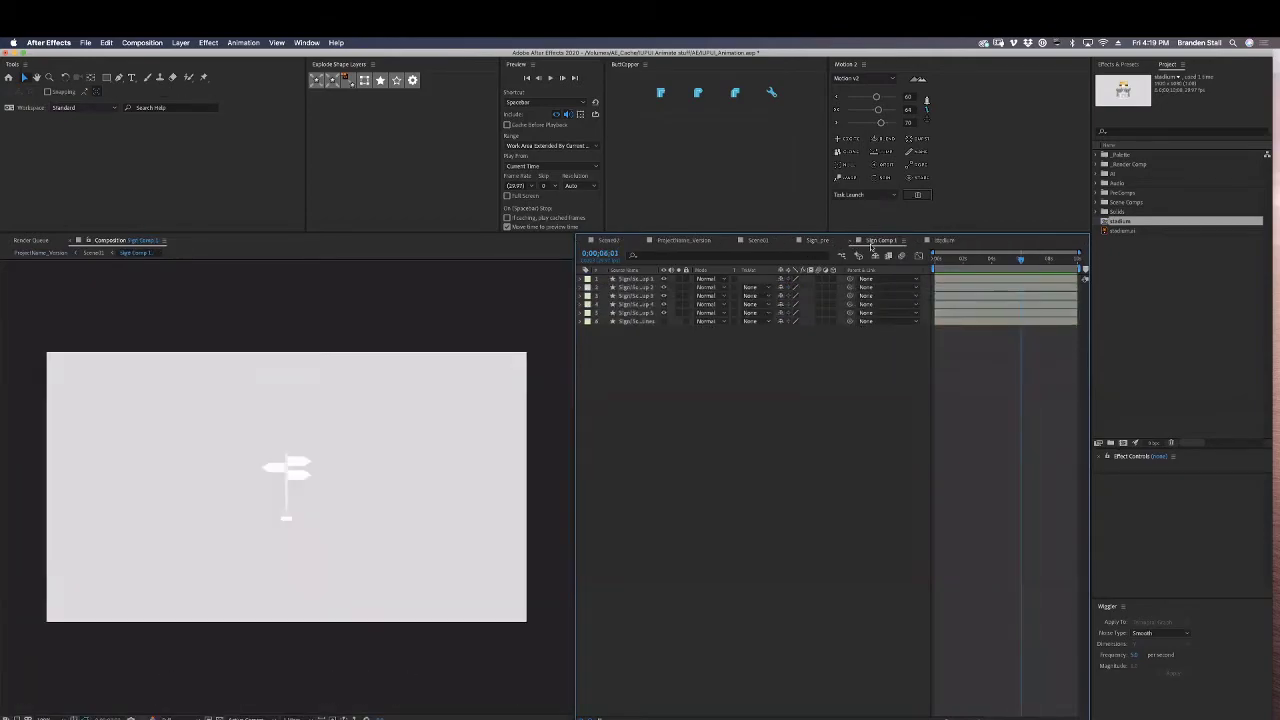
{"action": "left_click", "coordinate": [850, 242]}
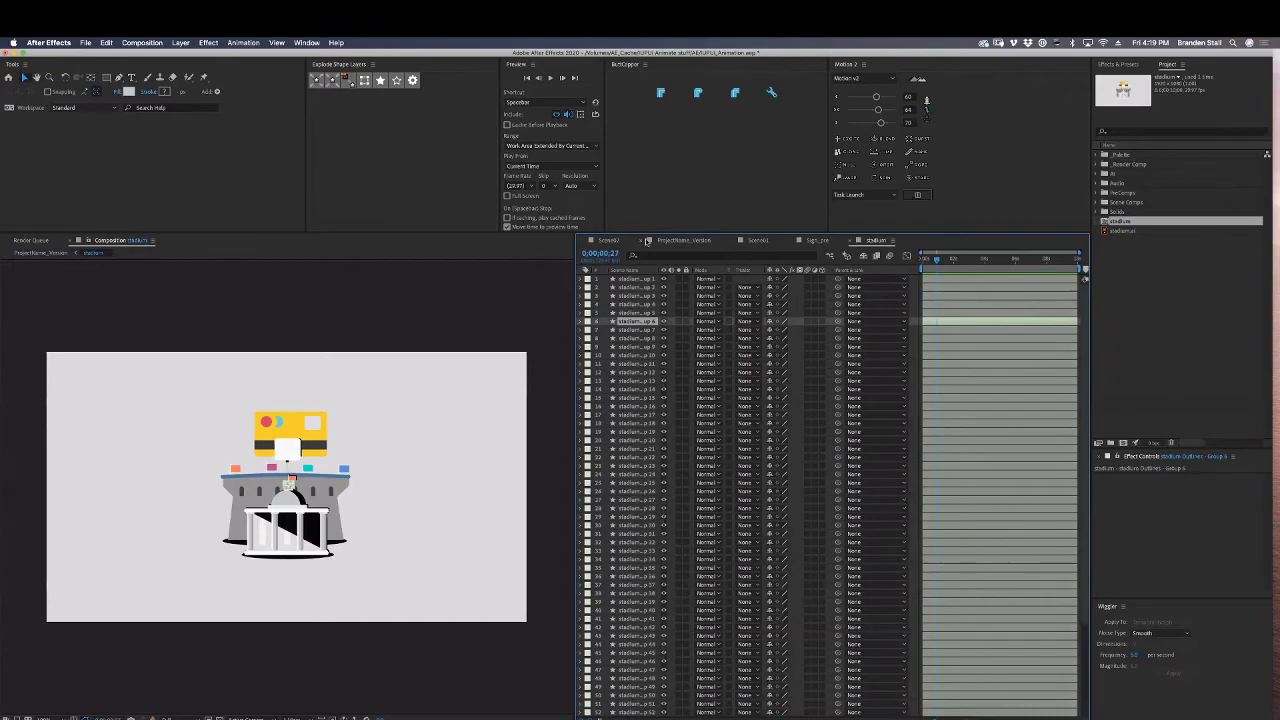
{"action": "left_click_drag", "start_coordinate": [684, 240], "coordinate": [626, 241]}
Raise the stadium layer's scale to about 96% at its last Scale keyframe, at 0;00;06;19 in ProjectName_Version.
{"action": "left_click", "coordinate": [938, 402]}
{"action": "left_click_drag", "start_coordinate": [984, 261], "coordinate": [1022, 270]}
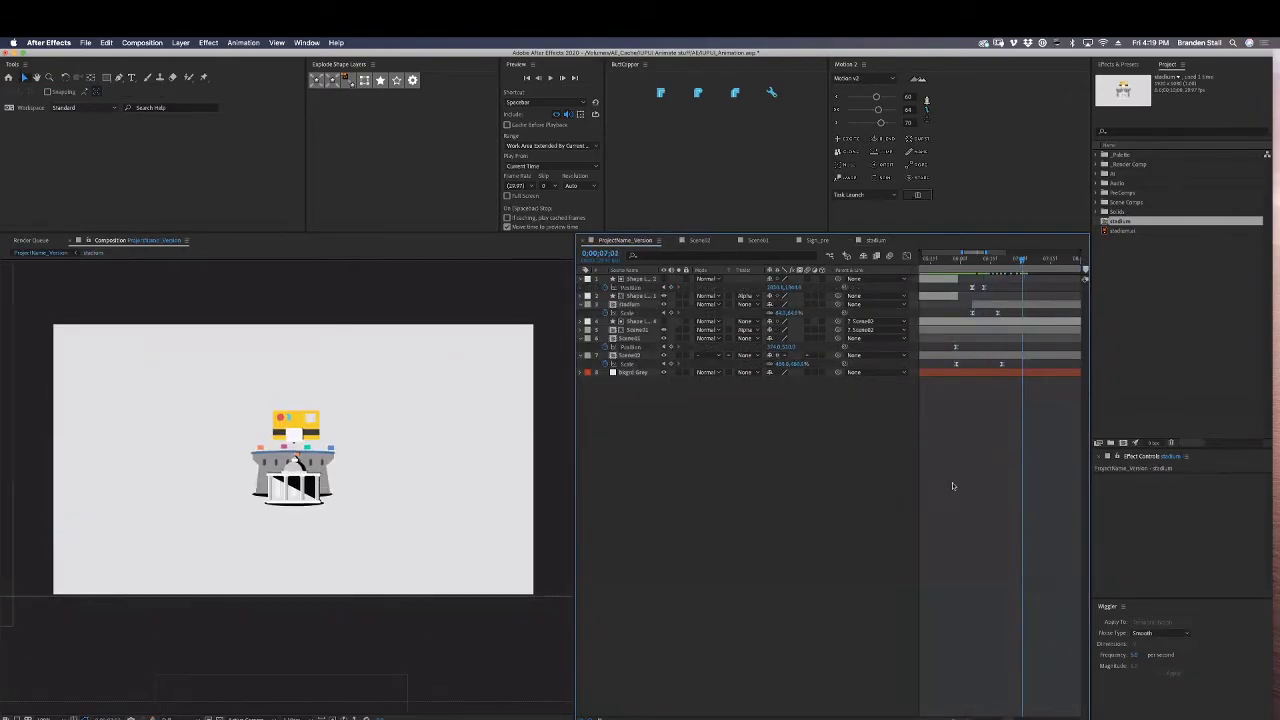
{"action": "left_click_drag", "start_coordinate": [957, 718], "coordinate": [943, 718]}
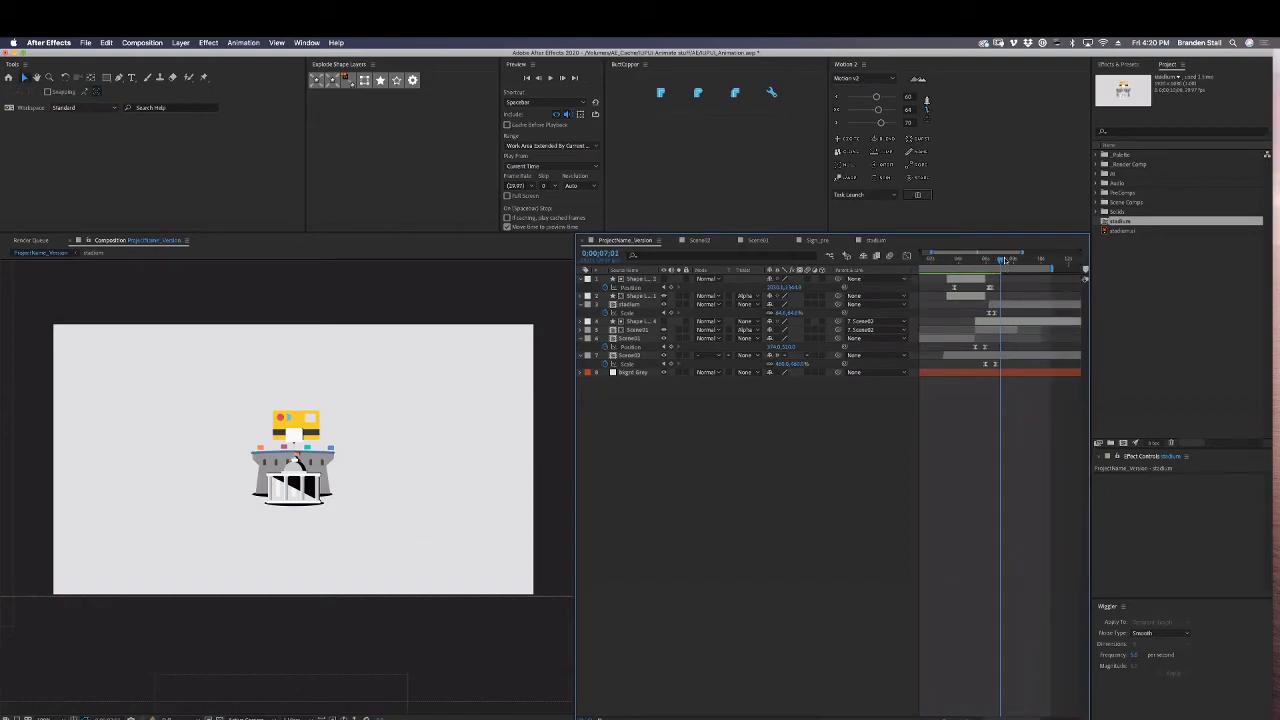
{"action": "mouse_move", "coordinate": [1002, 259]}
{"action": "left_mouse_down"}
{"action": "mouse_move", "coordinate": [1022, 262]}
{"action": "mouse_move", "coordinate": [1006, 261]}
{"action": "left_mouse_up"}
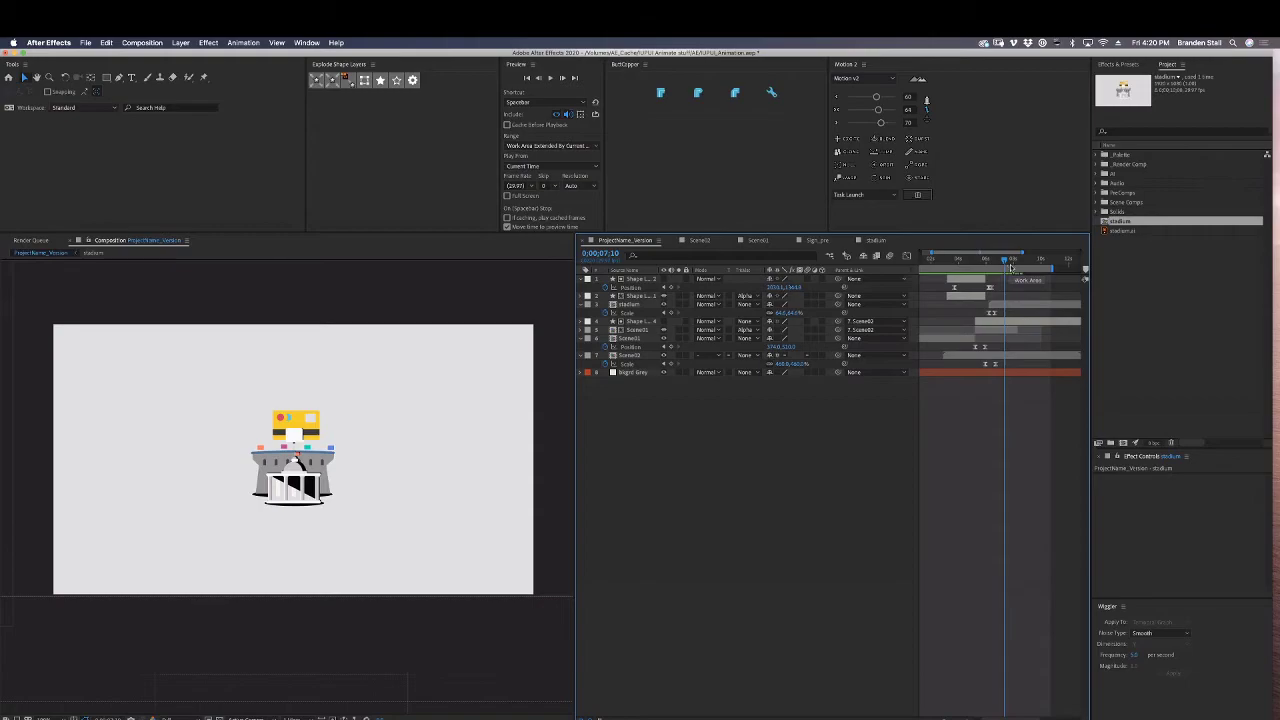
{"action": "mouse_move", "coordinate": [1004, 259]}
{"action": "left_mouse_down"}
{"action": "mouse_move", "coordinate": [924, 258]}
{"action": "mouse_move", "coordinate": [1026, 264]}
{"action": "mouse_move", "coordinate": [1015, 264]}
{"action": "left_mouse_up"}
{"action": "left_click", "coordinate": [1024, 304]}
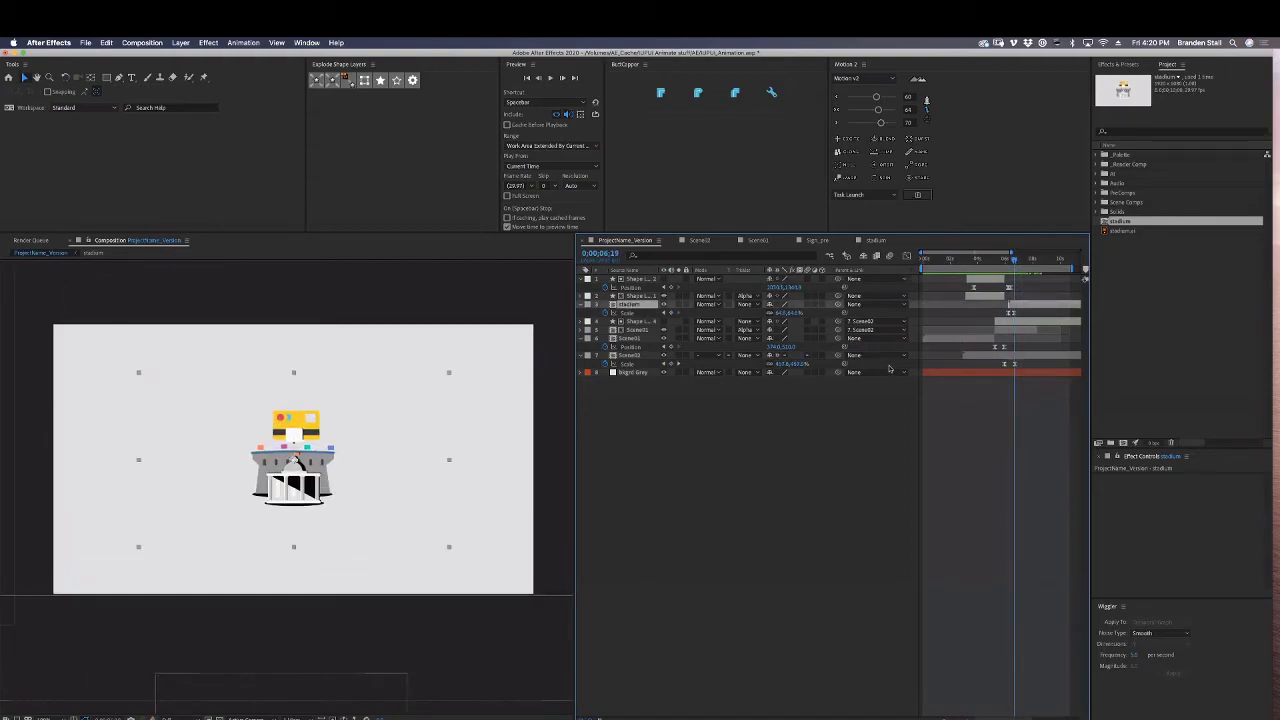
{"action": "key", "text": "equal"}
{"action": "key", "text": "equal"}
{"action": "key", "text": "equal"}
{"action": "key", "text": "equal"}
{"action": "left_click_drag", "start_coordinate": [794, 314], "coordinate": [818, 313]}
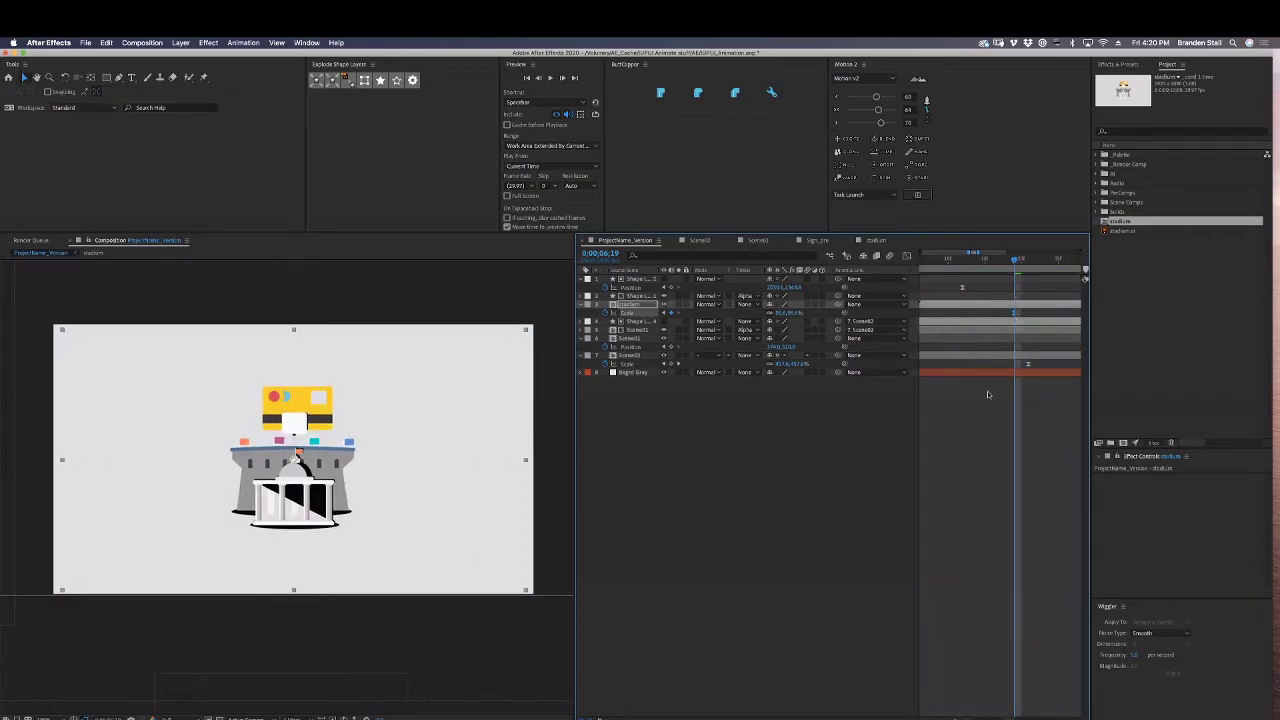
Review the ProjectName_Version animation from the Indiana car scene through the monitor zoom to the stadium reveal.
{"action": "key", "text": "minus"}
{"action": "key", "text": "comma"}
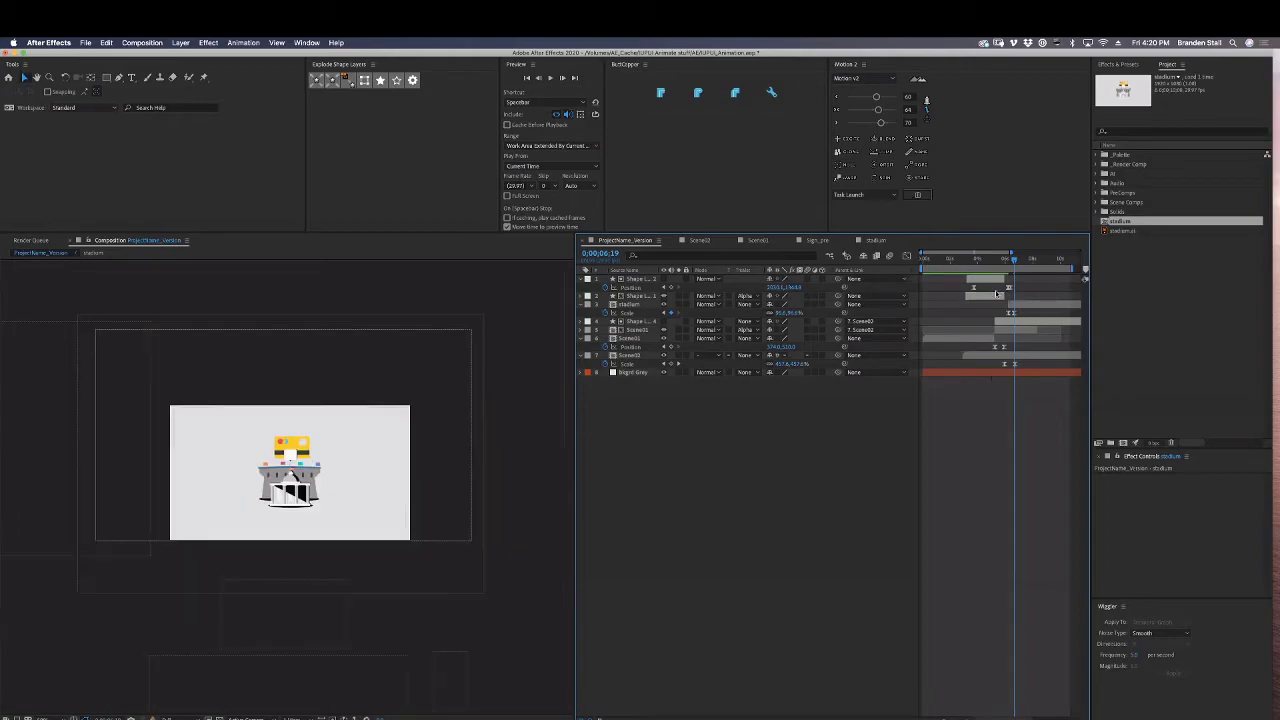
{"action": "mouse_move", "coordinate": [1013, 260]}
{"action": "left_mouse_down"}
{"action": "mouse_move", "coordinate": [983, 261]}
{"action": "mouse_move", "coordinate": [1006, 262]}
{"action": "left_mouse_up"}
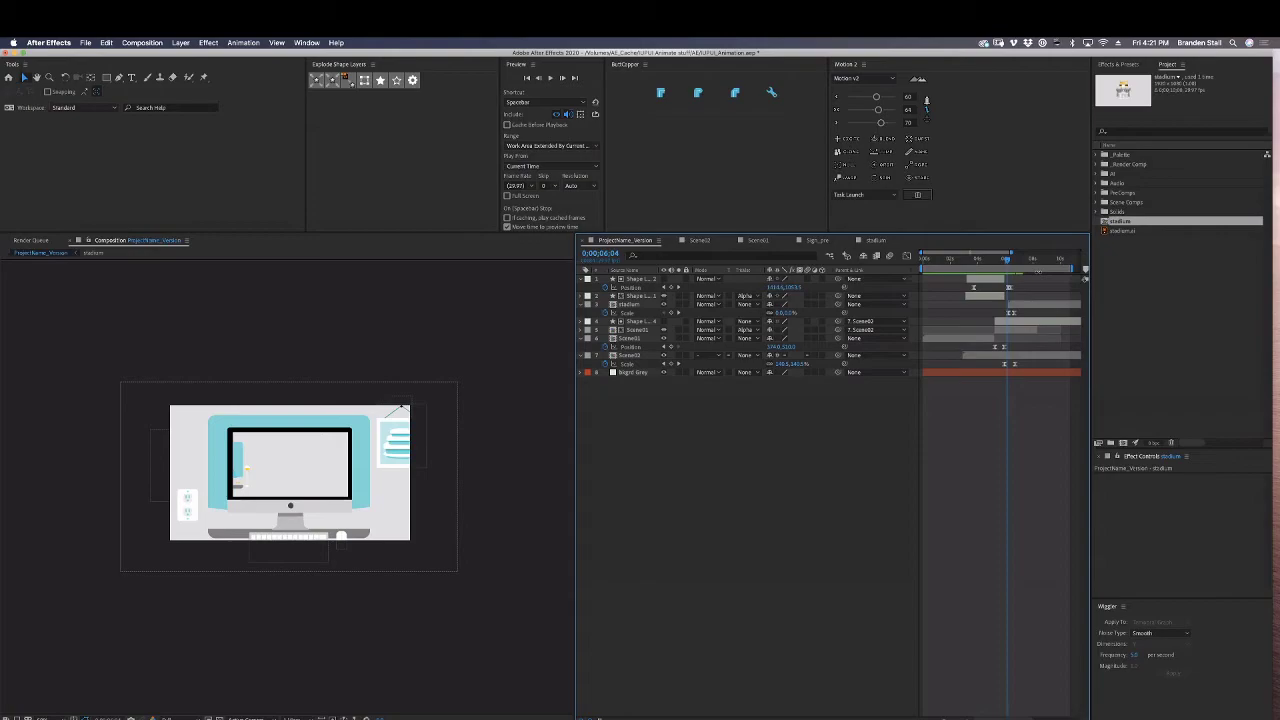
{"action": "mouse_move", "coordinate": [926, 263]}
{"action": "left_mouse_down"}
{"action": "mouse_move", "coordinate": [980, 278]}
{"action": "mouse_move", "coordinate": [988, 262]}
{"action": "mouse_move", "coordinate": [1029, 266]}
{"action": "mouse_move", "coordinate": [946, 259]}
{"action": "left_mouse_up"}
{"action": "key", "text": "period"}
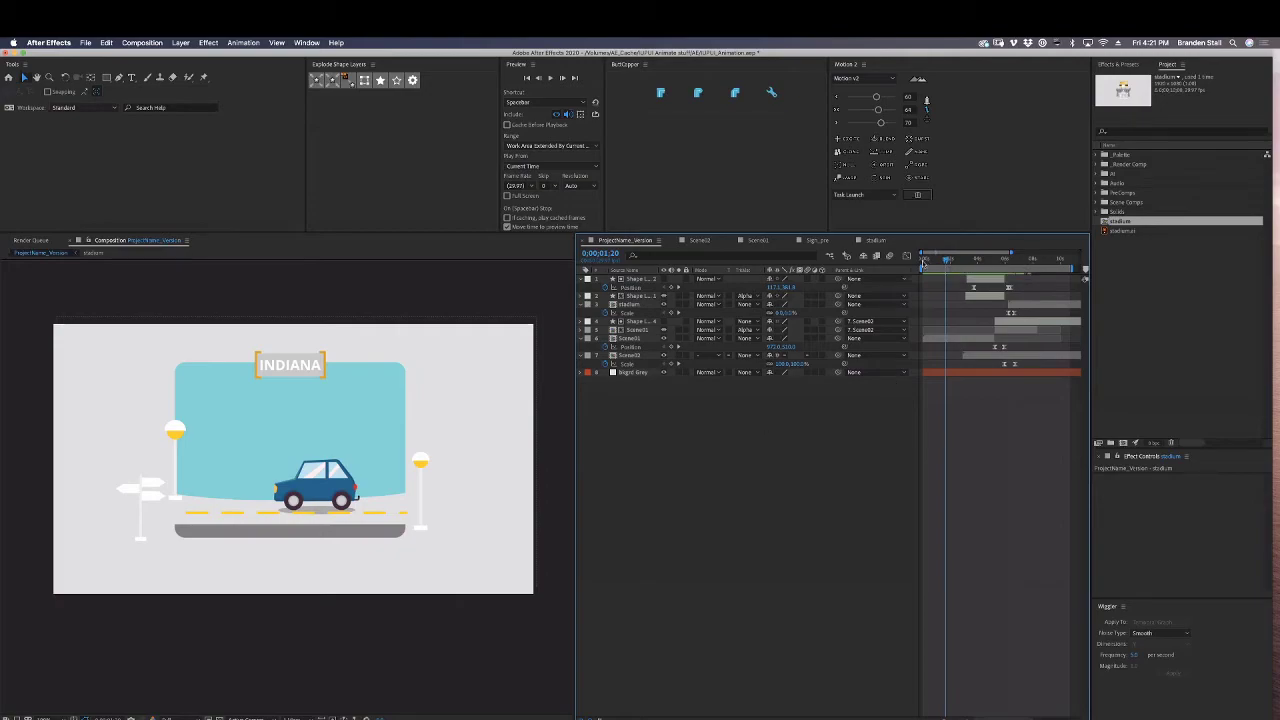
{"action": "left_click_drag", "start_coordinate": [922, 262], "coordinate": [998, 268]}
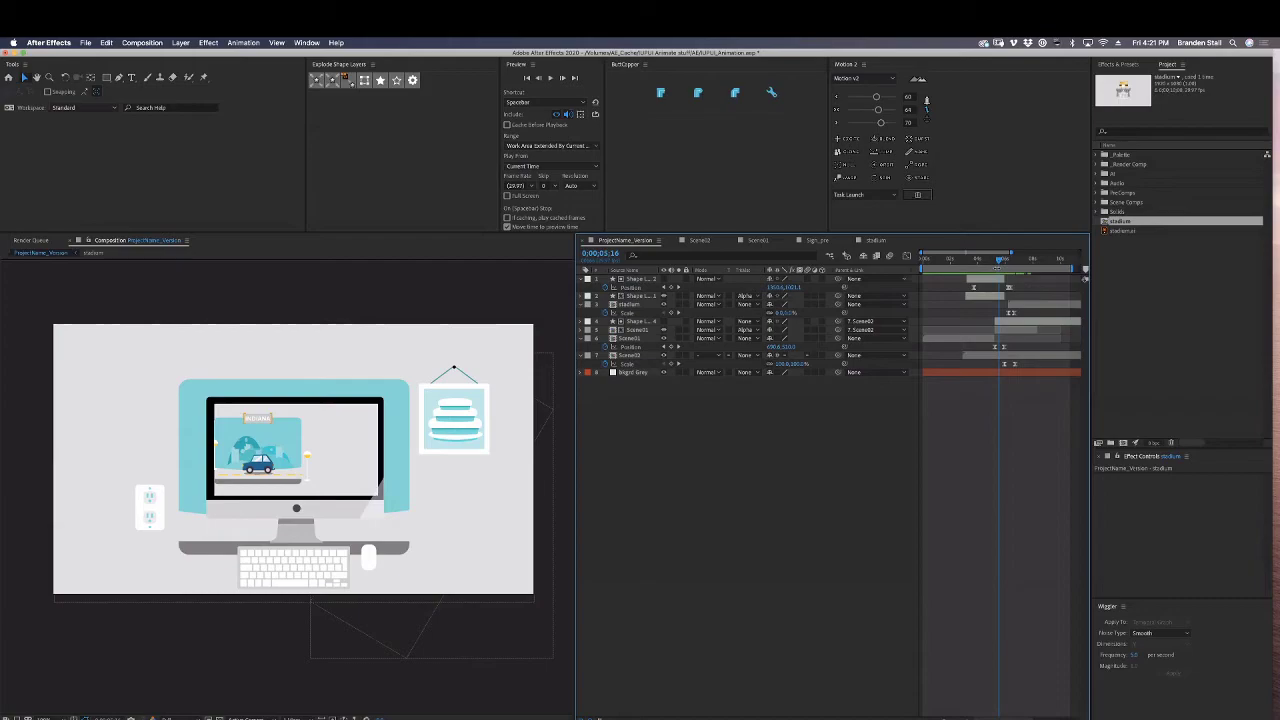
{"action": "left_click", "coordinate": [1011, 259]}
{"action": "left_click_drag", "start_coordinate": [1011, 259], "coordinate": [1067, 260]}
{"action": "scroll", "coordinate": [1050, 277], "scroll_direction": "right", "scroll_amount": 10}
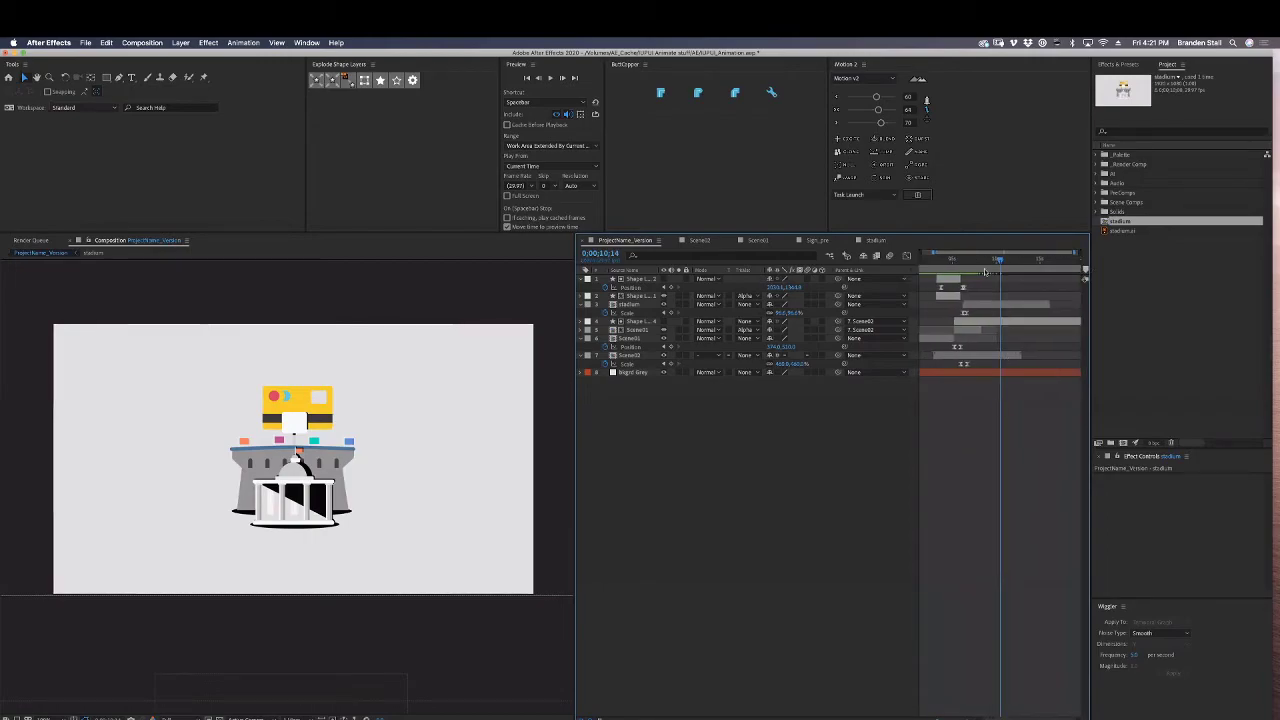
{"action": "key", "text": "space"}
{"action": "left_click_drag", "start_coordinate": [960, 290], "coordinate": [958, 262]}
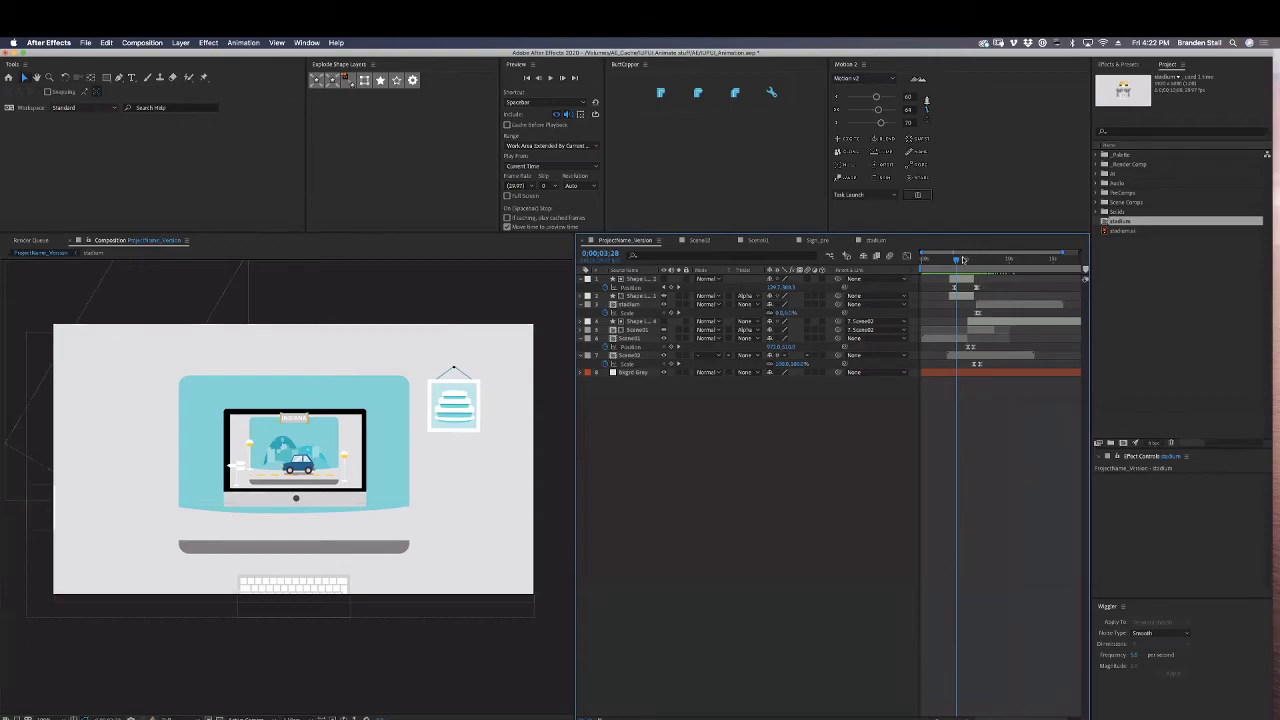
{"action": "mouse_move", "coordinate": [957, 259]}
{"action": "left_mouse_down"}
{"action": "mouse_move", "coordinate": [1061, 270]}
{"action": "mouse_move", "coordinate": [924, 260]}
{"action": "mouse_move", "coordinate": [979, 268]}
{"action": "mouse_move", "coordinate": [943, 268]}
{"action": "mouse_move", "coordinate": [977, 273]}
{"action": "mouse_move", "coordinate": [955, 262]}
{"action": "left_mouse_up"}
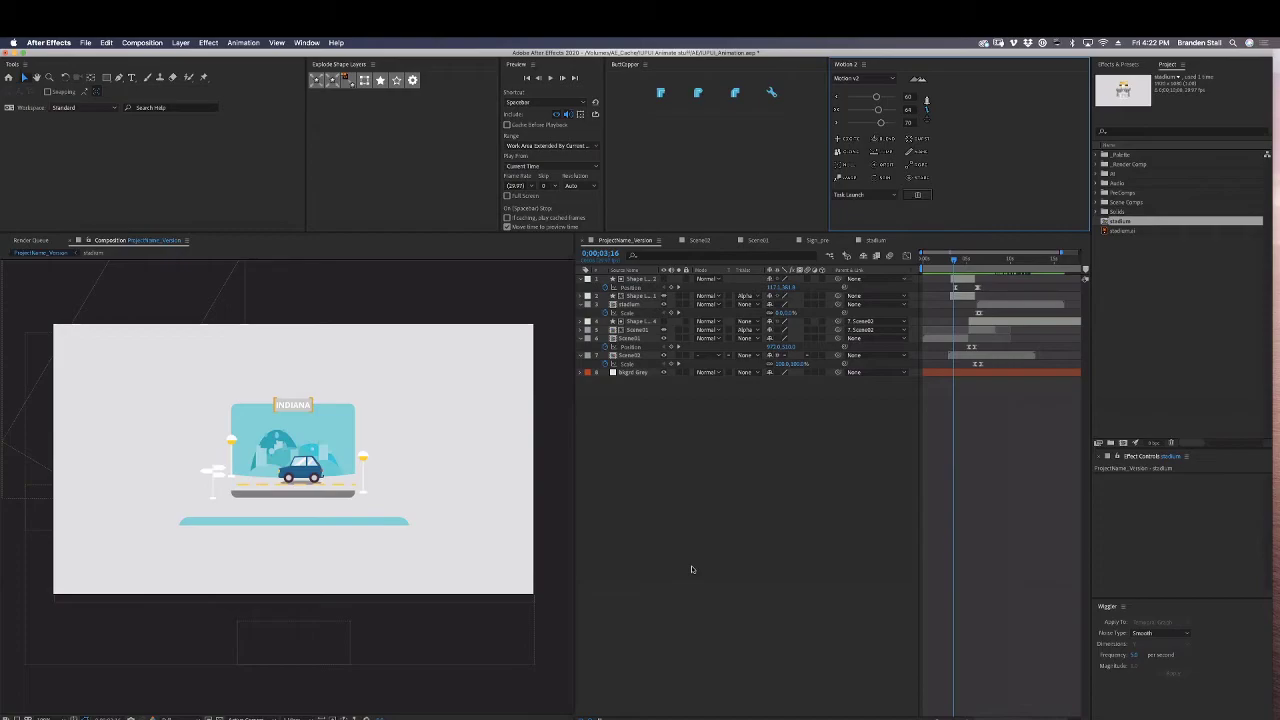
{"action": "left_click", "coordinate": [785, 522]}
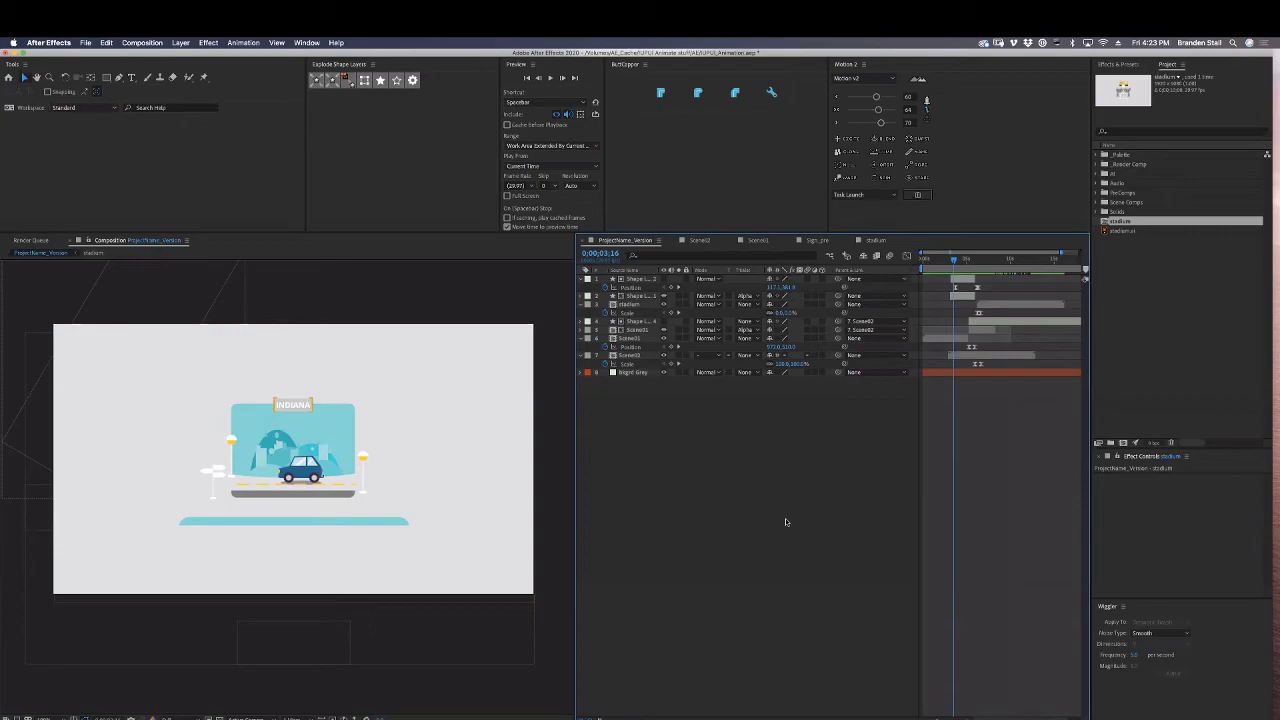
{"action": "left_click", "coordinate": [712, 206]}
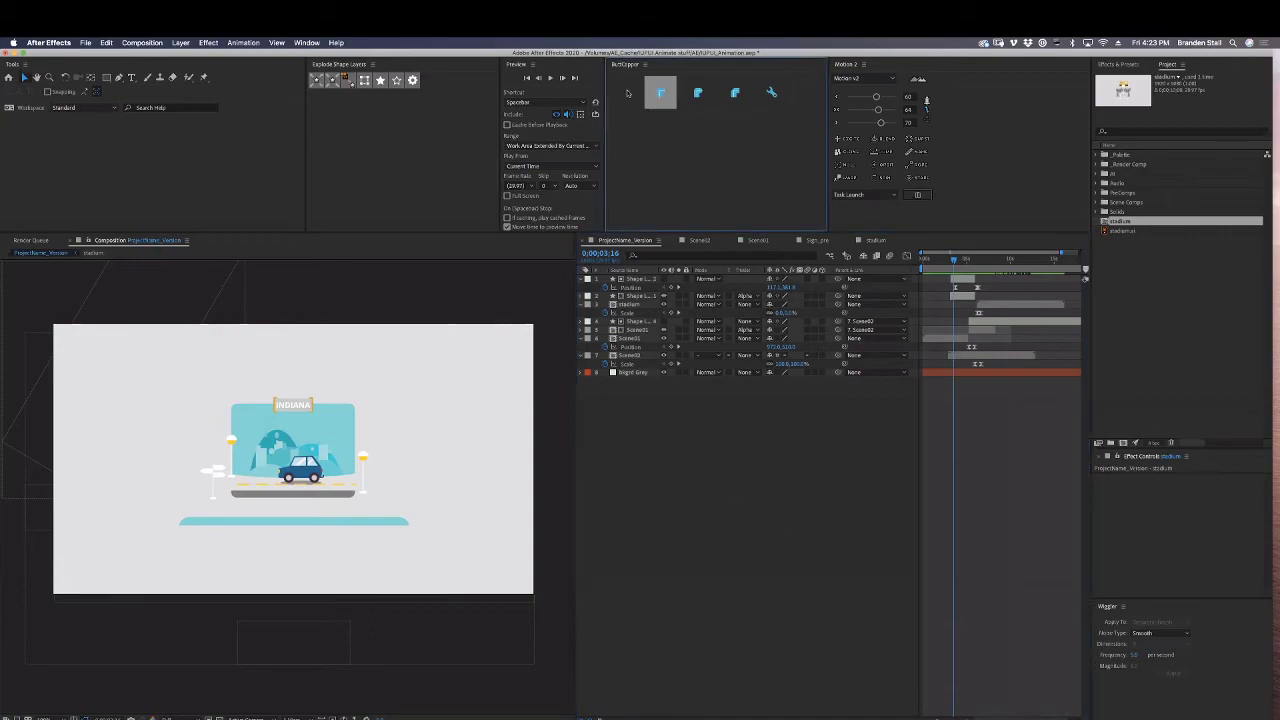
{"action": "left_click", "coordinate": [749, 455]}
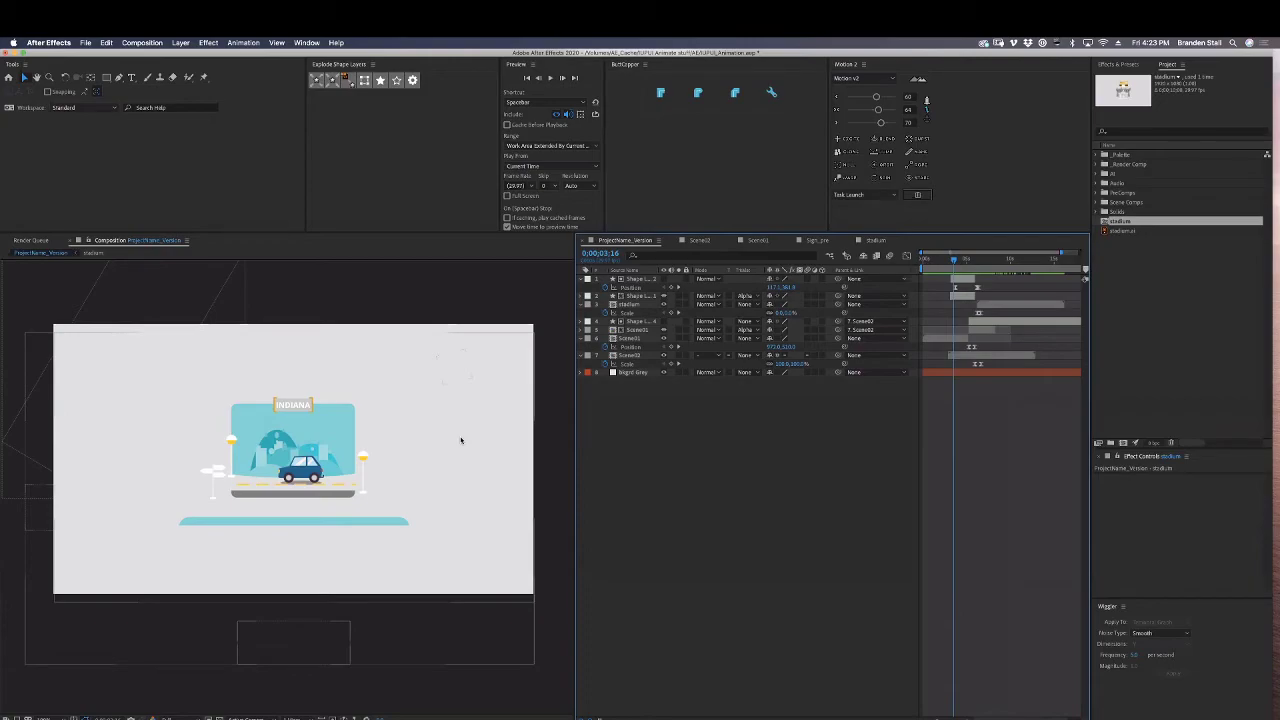
Create a new composition with the default settings and draw an open, three-point arched path across it with the Pen tool.
{"action": "key", "text": "super+n"}
{"action": "key", "text": "Return"}
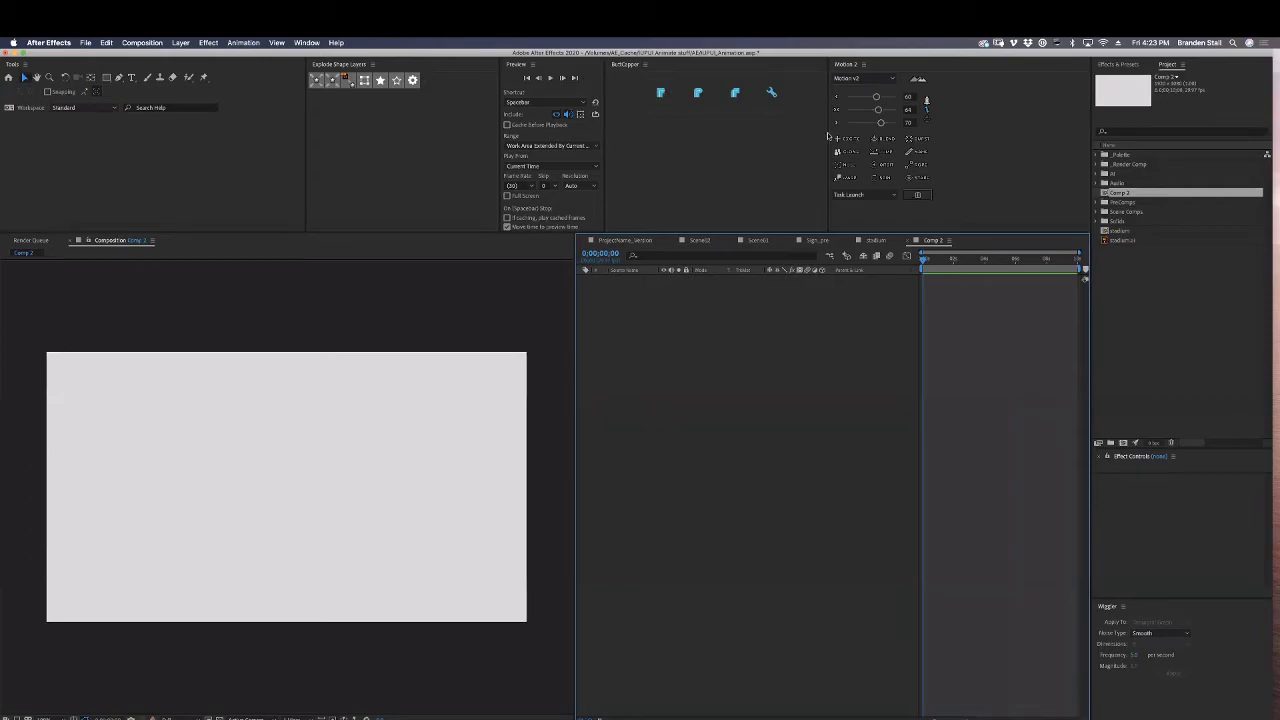
{"action": "left_click", "coordinate": [118, 77]}
{"action": "left_click", "coordinate": [108, 493]}
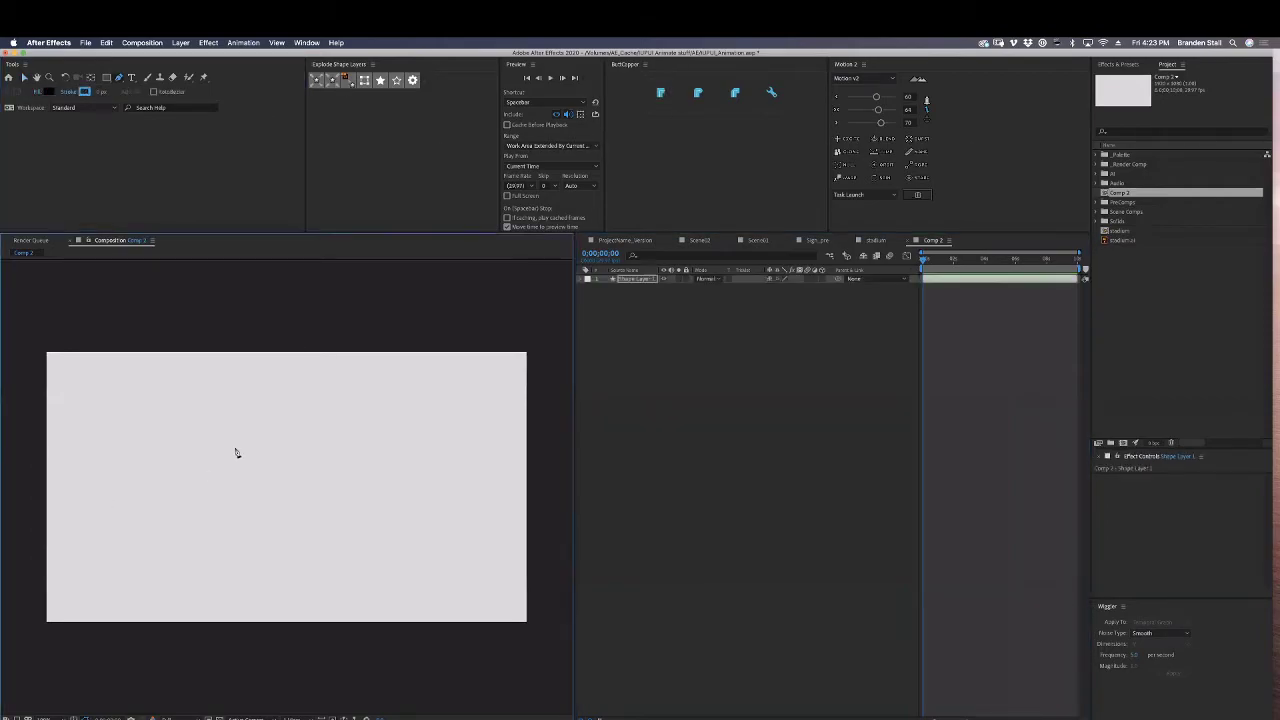
{"action": "left_click_drag", "start_coordinate": [234, 448], "coordinate": [332, 452]}
{"action": "left_click", "coordinate": [387, 511]}
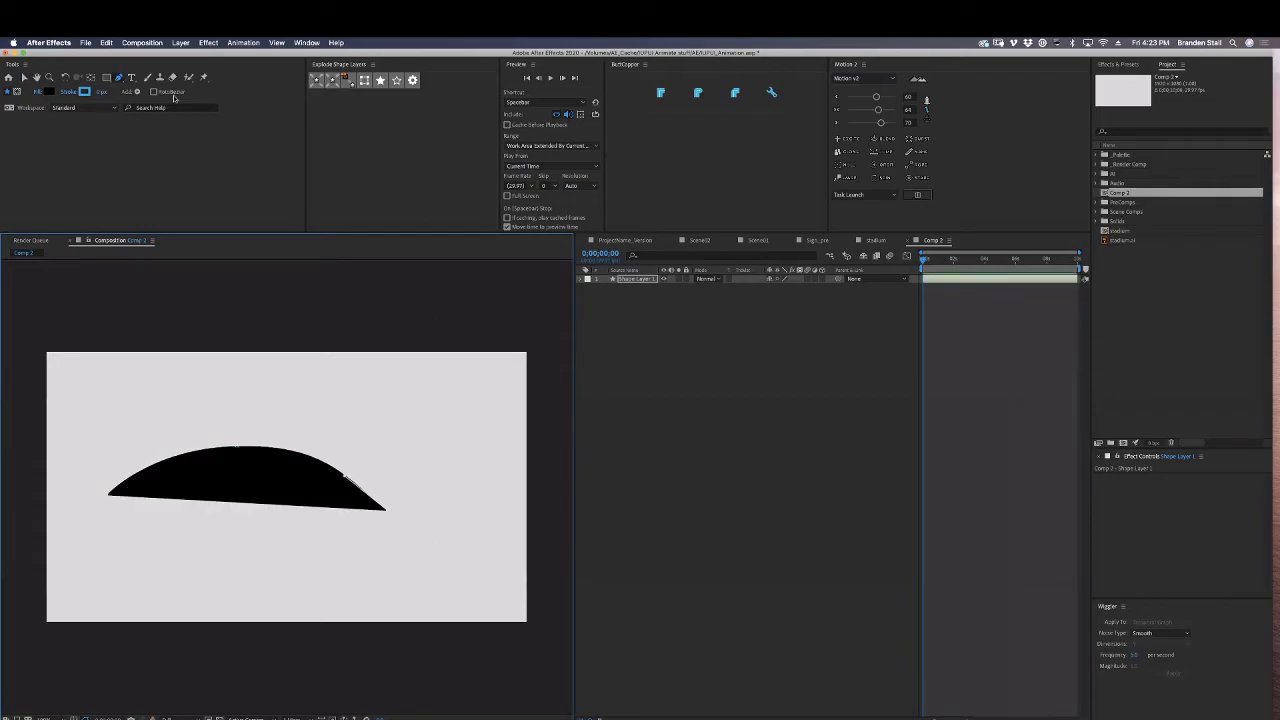
Thicken the arch's blue stroke and set its fill to None.
{"action": "left_click_drag", "start_coordinate": [101, 93], "coordinate": [126, 93]}
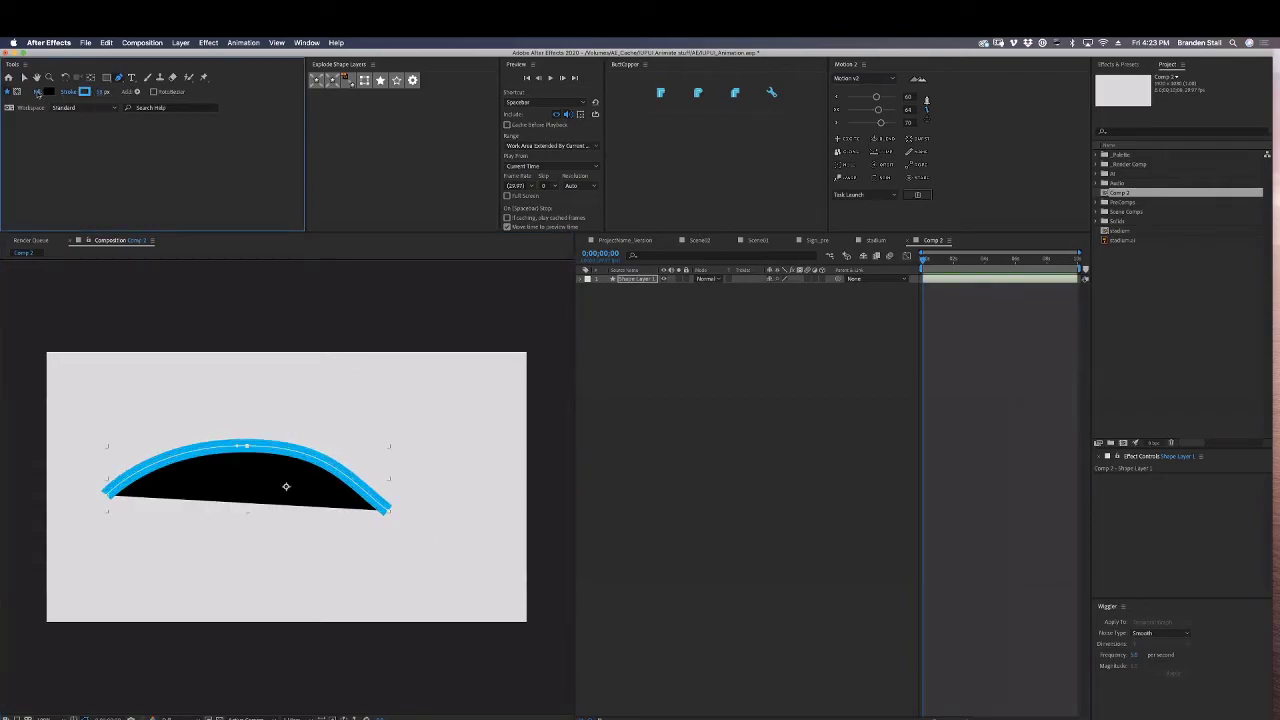
{"action": "left_click", "coordinate": [38, 92]}
{"action": "left_click", "coordinate": [17, 117]}
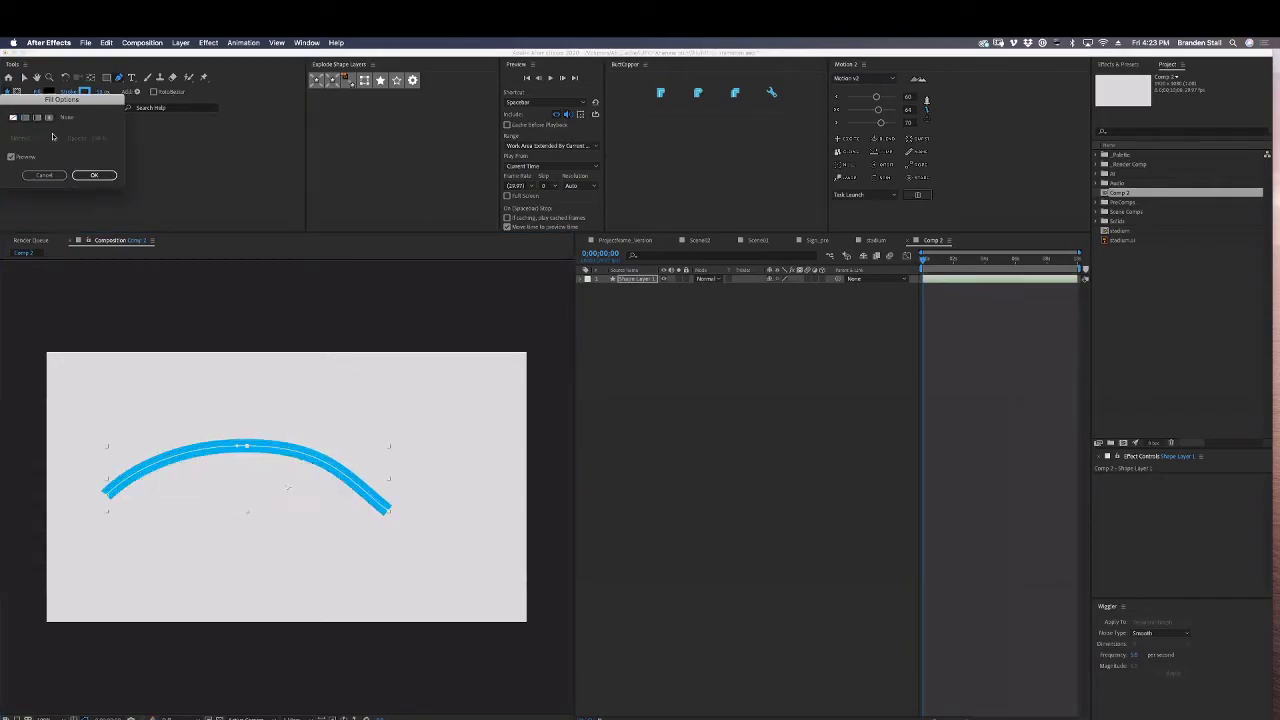
{"action": "left_click", "coordinate": [94, 175]}
Give the arch's stroke round caps with Buttcapper and check the Line Cap setting in the layer's stroke properties.
{"action": "left_click", "coordinate": [697, 93]}
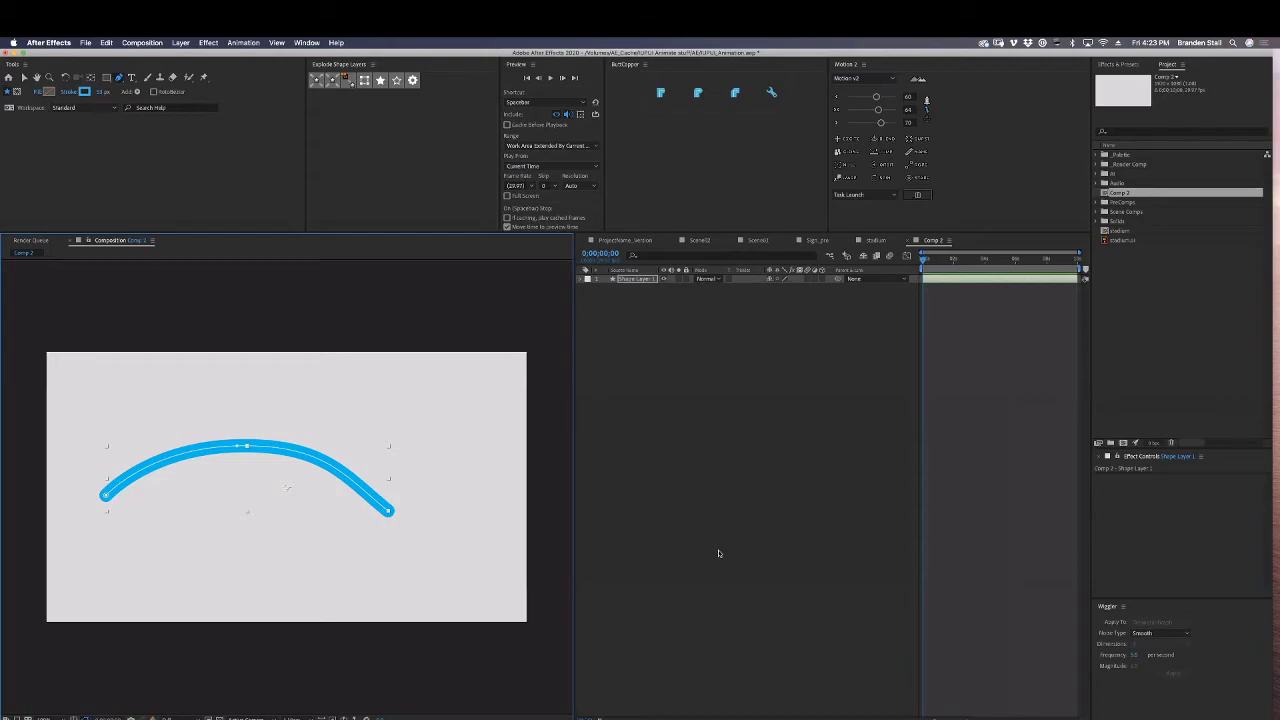
{"action": "left_click", "coordinate": [580, 280]}
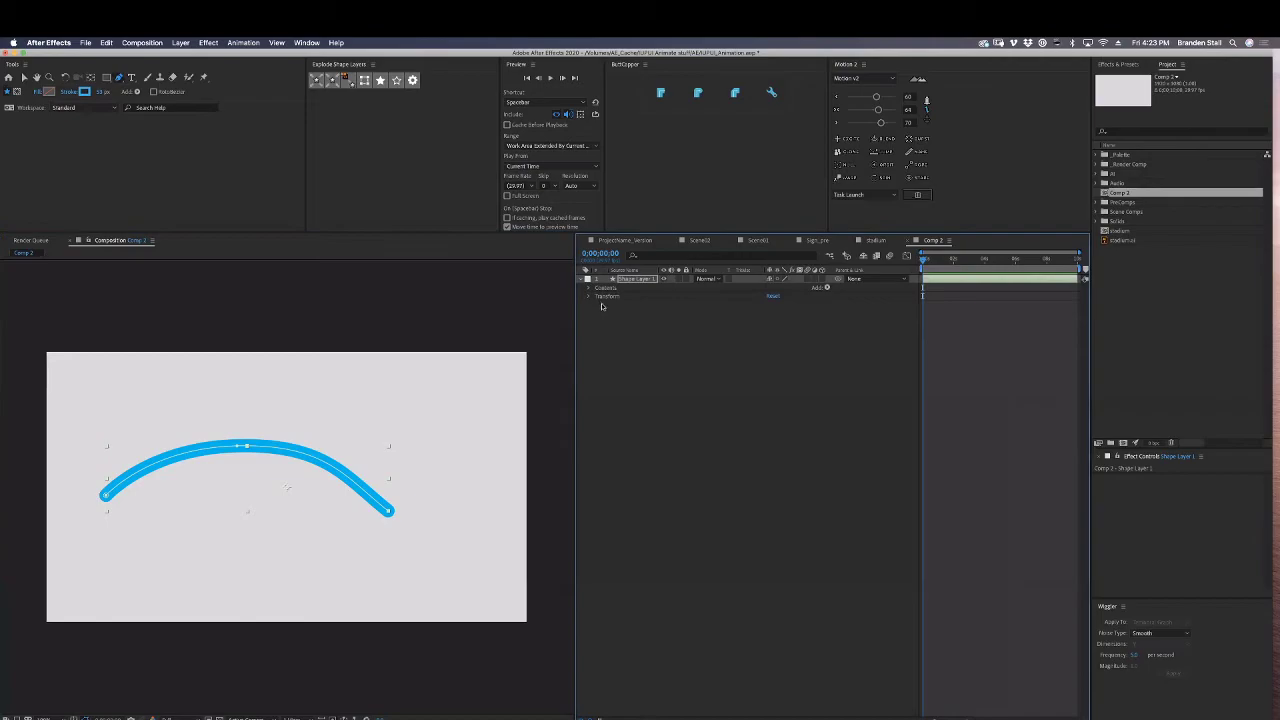
{"action": "left_click", "coordinate": [588, 288]}
{"action": "left_click", "coordinate": [597, 296]}
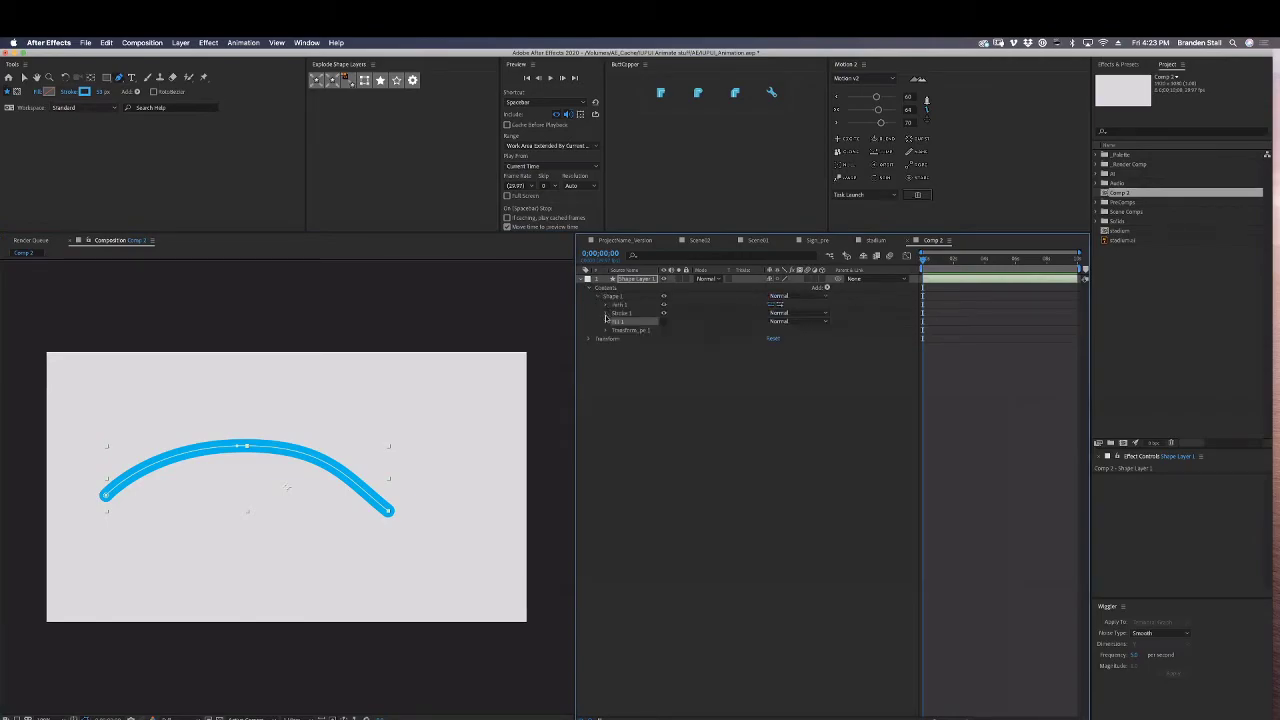
{"action": "left_click", "coordinate": [605, 313]}
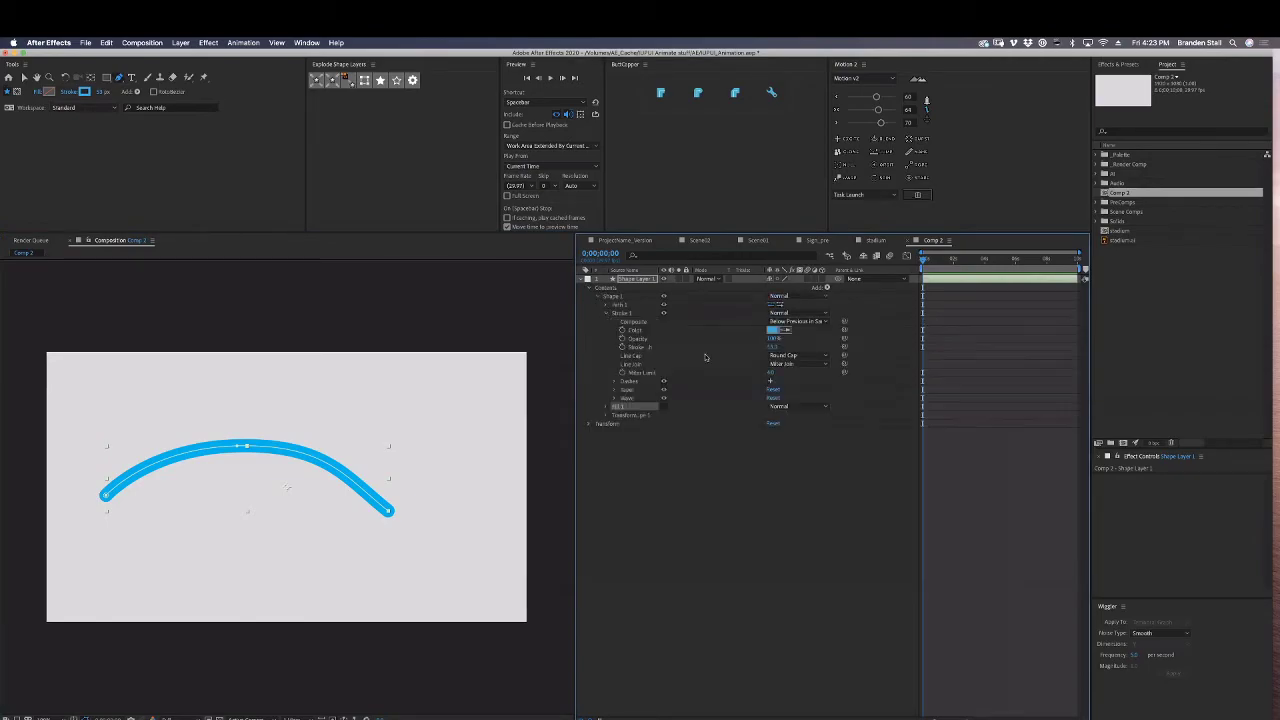
{"action": "left_click", "coordinate": [583, 280]}
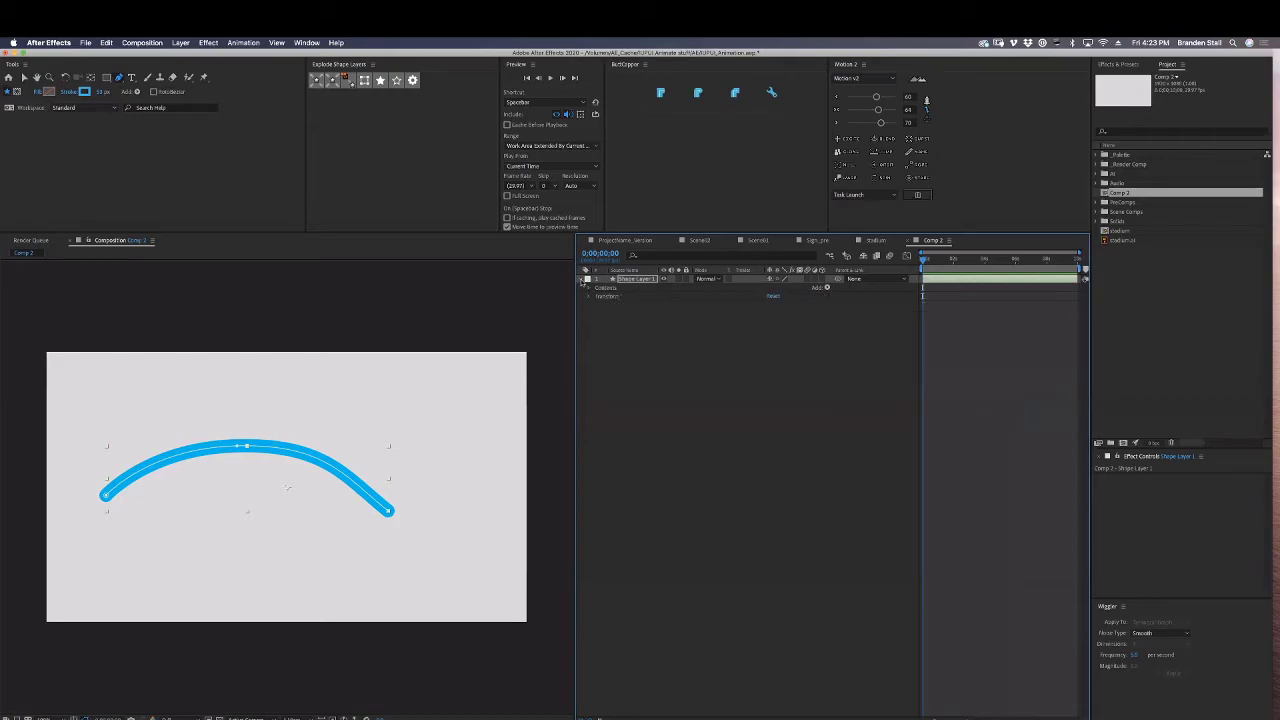
{"action": "key", "text": "v"}
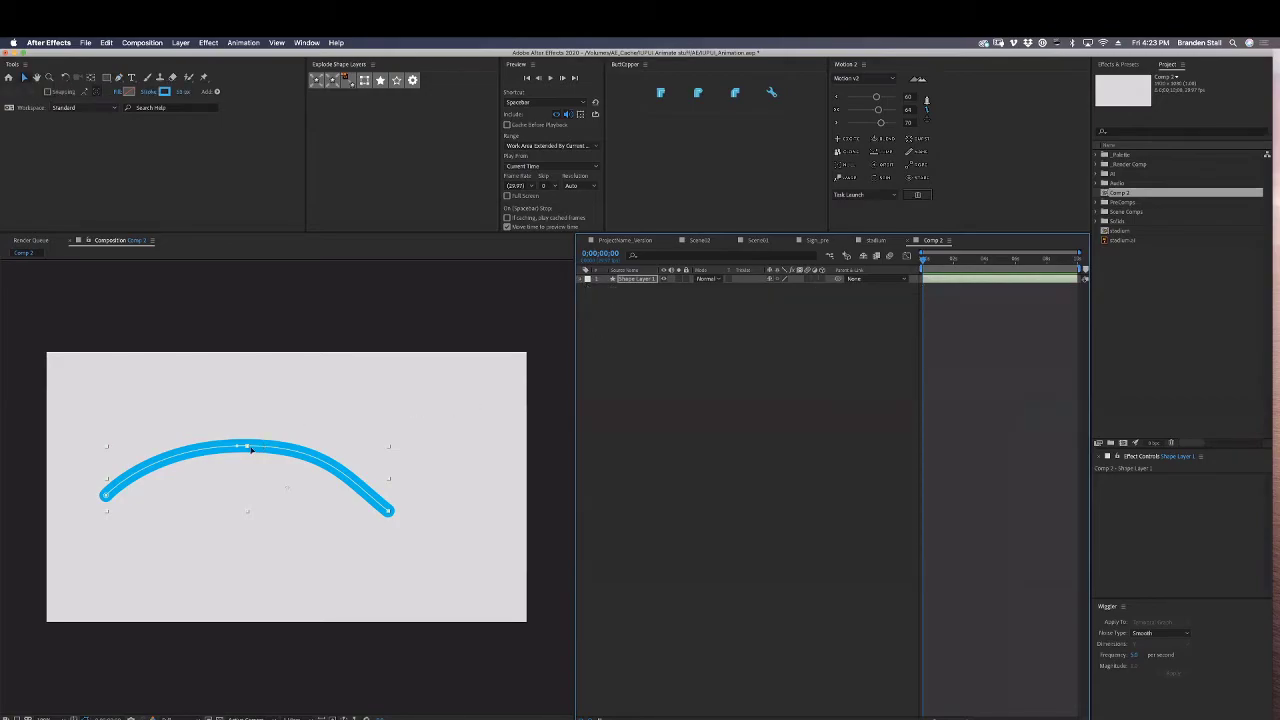
{"action": "left_click_drag", "start_coordinate": [247, 447], "coordinate": [248, 420]}
{"action": "key", "text": "super+z"}
{"action": "key", "text": "super+z"}
{"action": "left_click", "coordinate": [25, 79]}
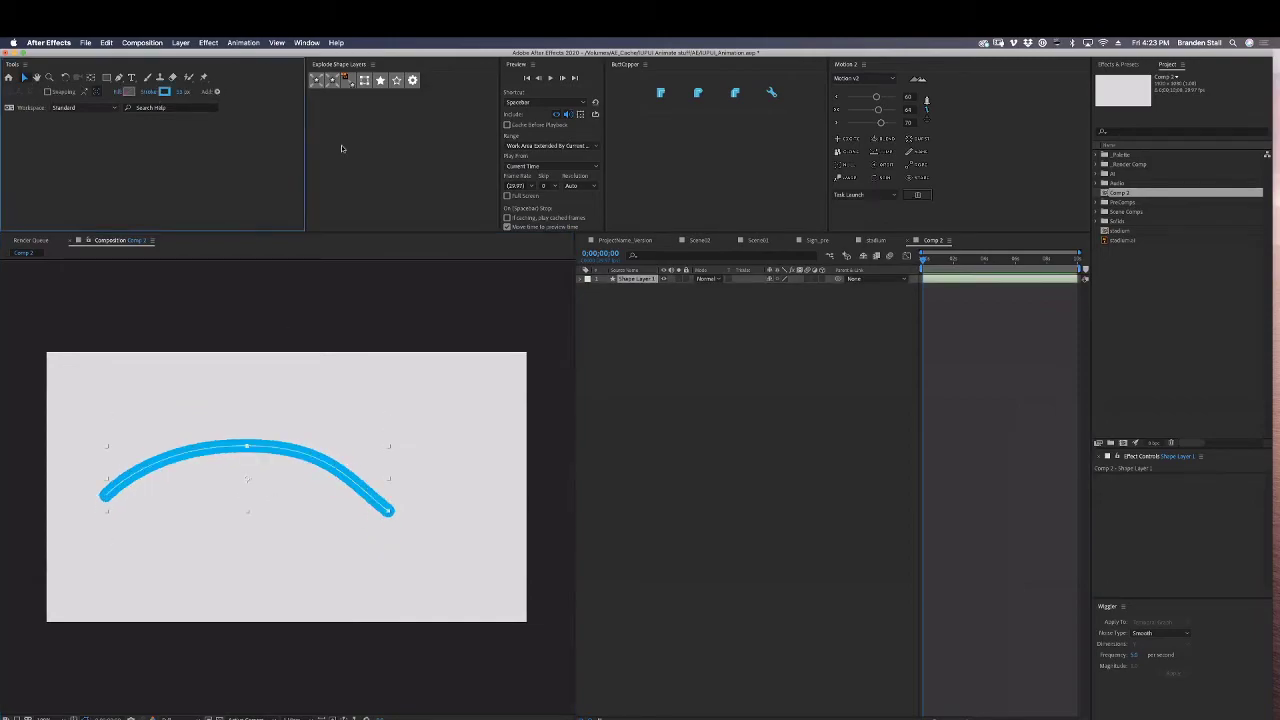
Reveal the shape layer's modified properties, select its path, and raise the middle point to make the arch taller.
{"action": "left_click", "coordinate": [606, 284]}
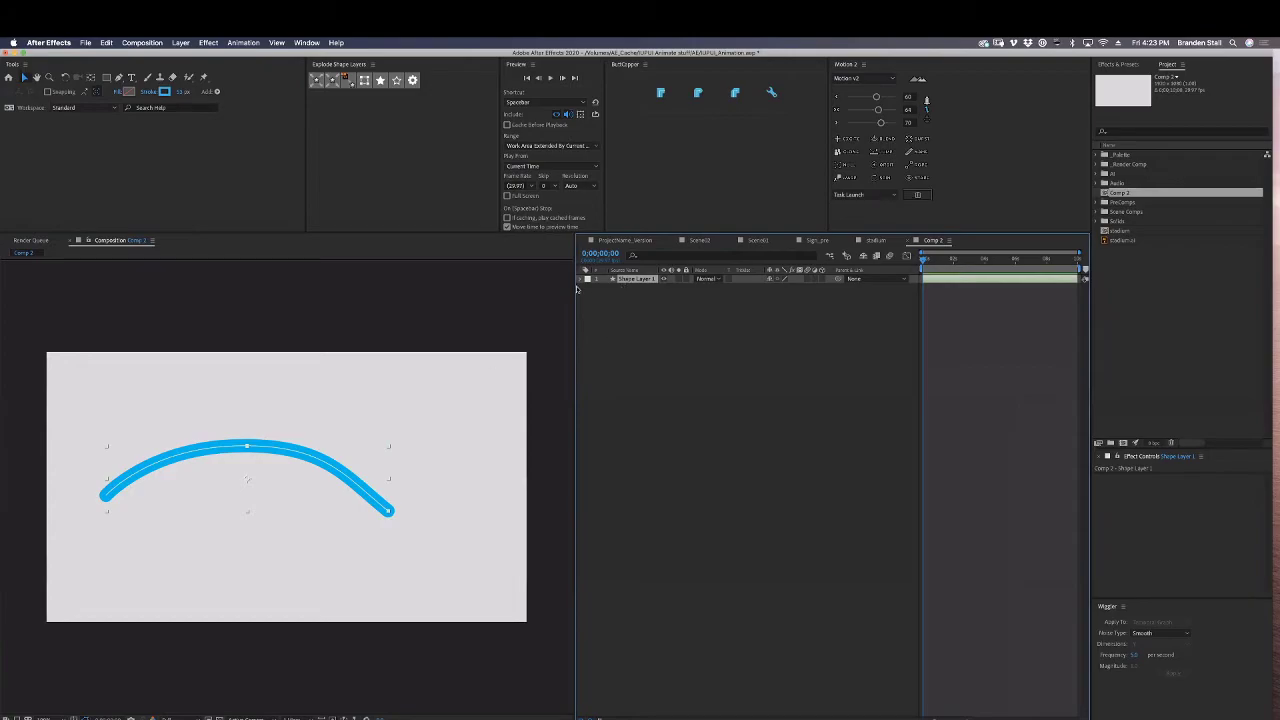
{"action": "left_click", "coordinate": [587, 278]}
{"action": "key", "text": "u"}
{"action": "key", "text": "u"}
{"action": "left_click", "coordinate": [632, 313]}
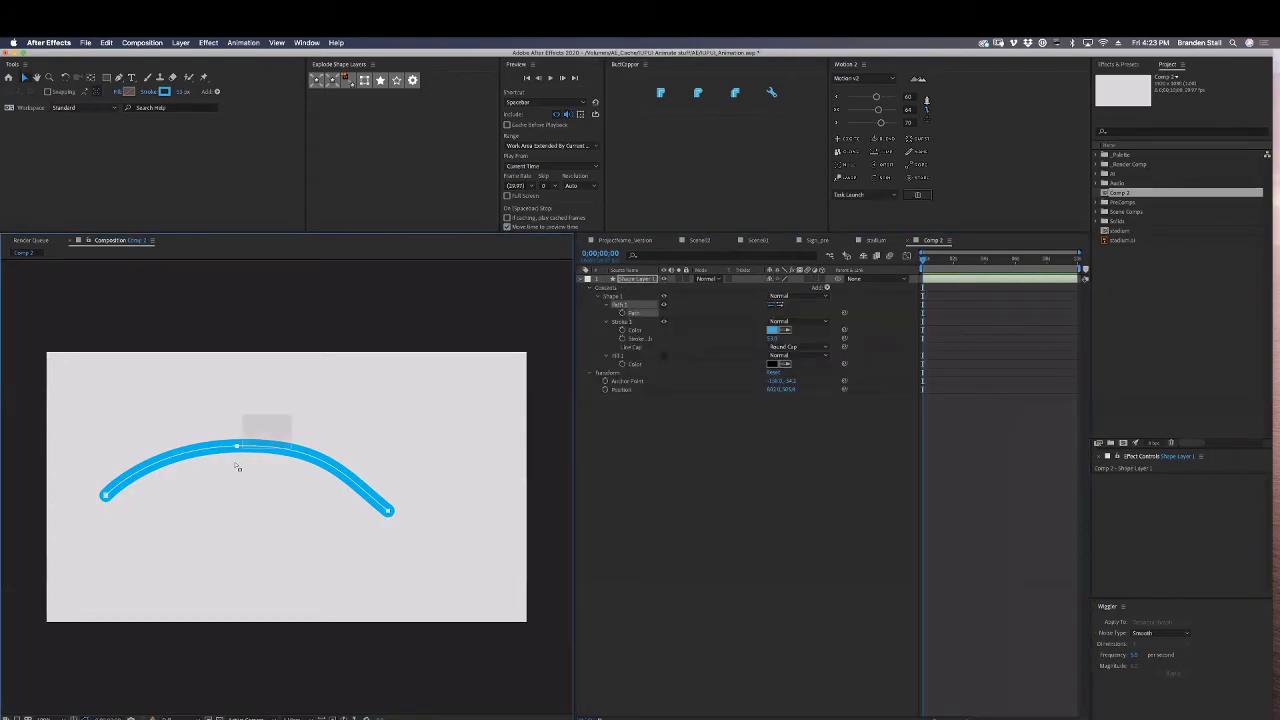
{"action": "left_click_drag", "start_coordinate": [237, 446], "coordinate": [238, 403]}
Try the butt and projecting caps on the arch's stroke with Buttcapper and return to round caps.
{"action": "left_click", "coordinate": [660, 92]}
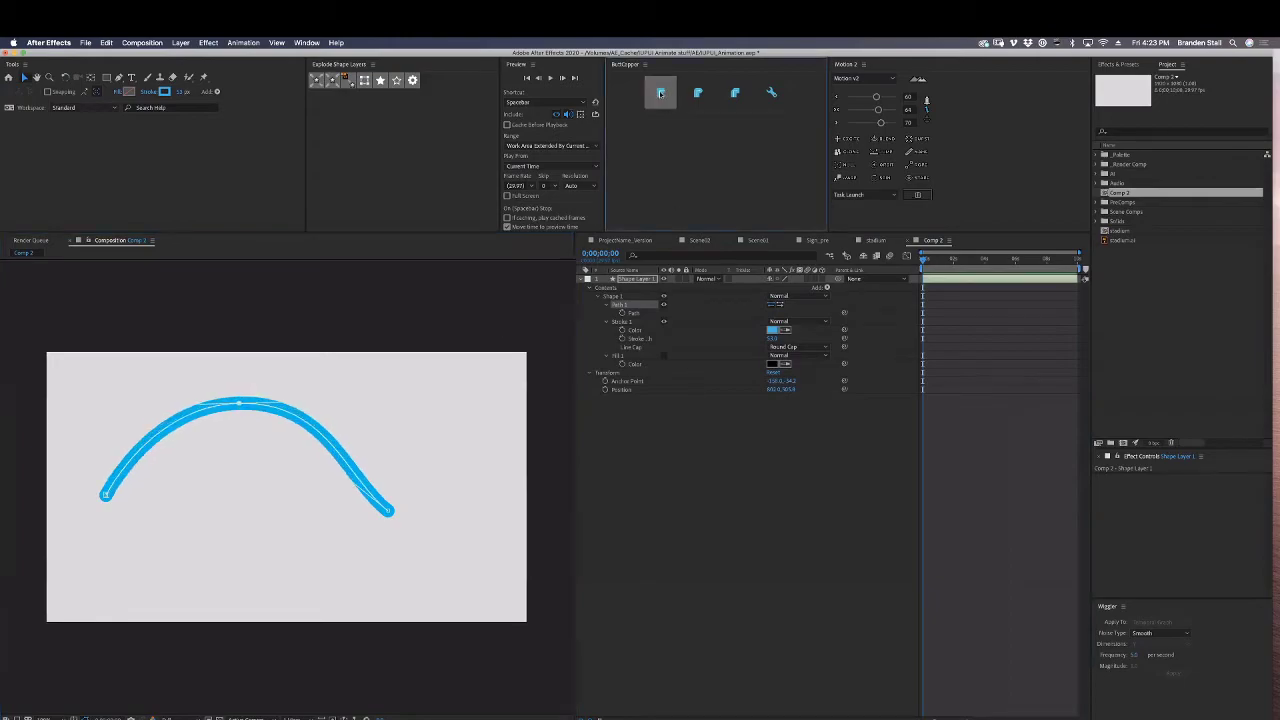
{"action": "left_click", "coordinate": [735, 93]}
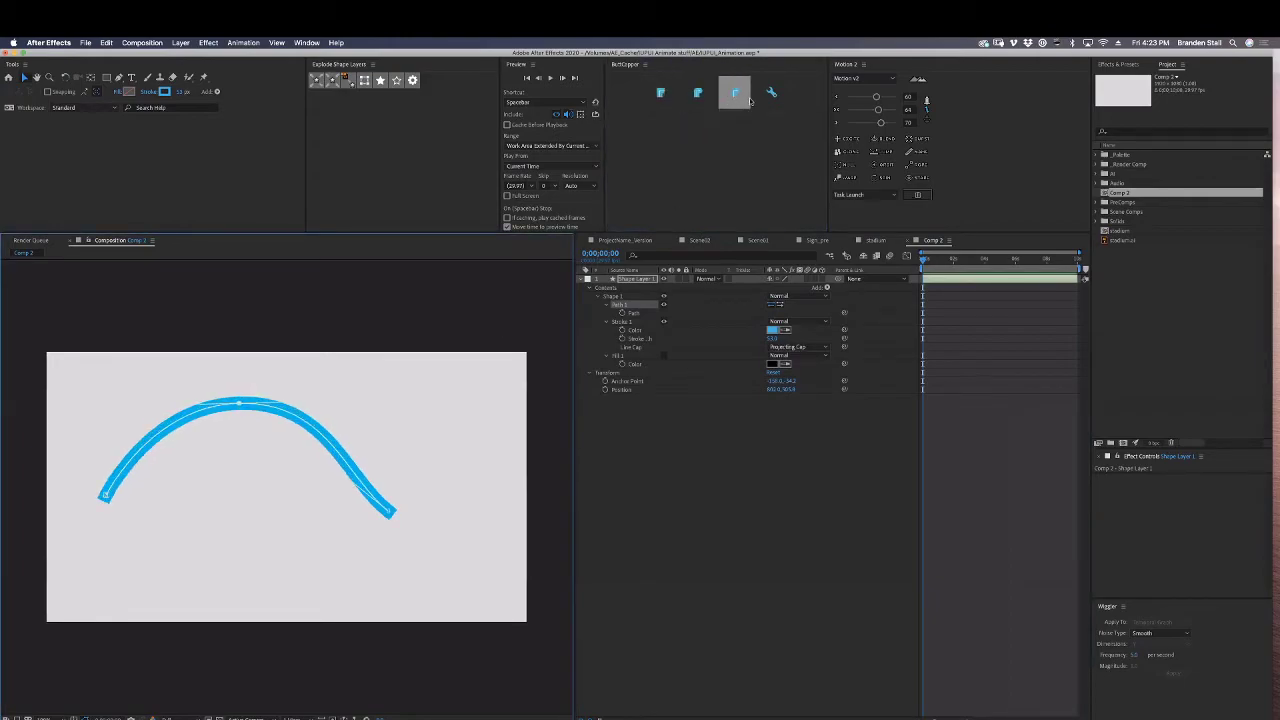
{"action": "left_click", "coordinate": [698, 93]}
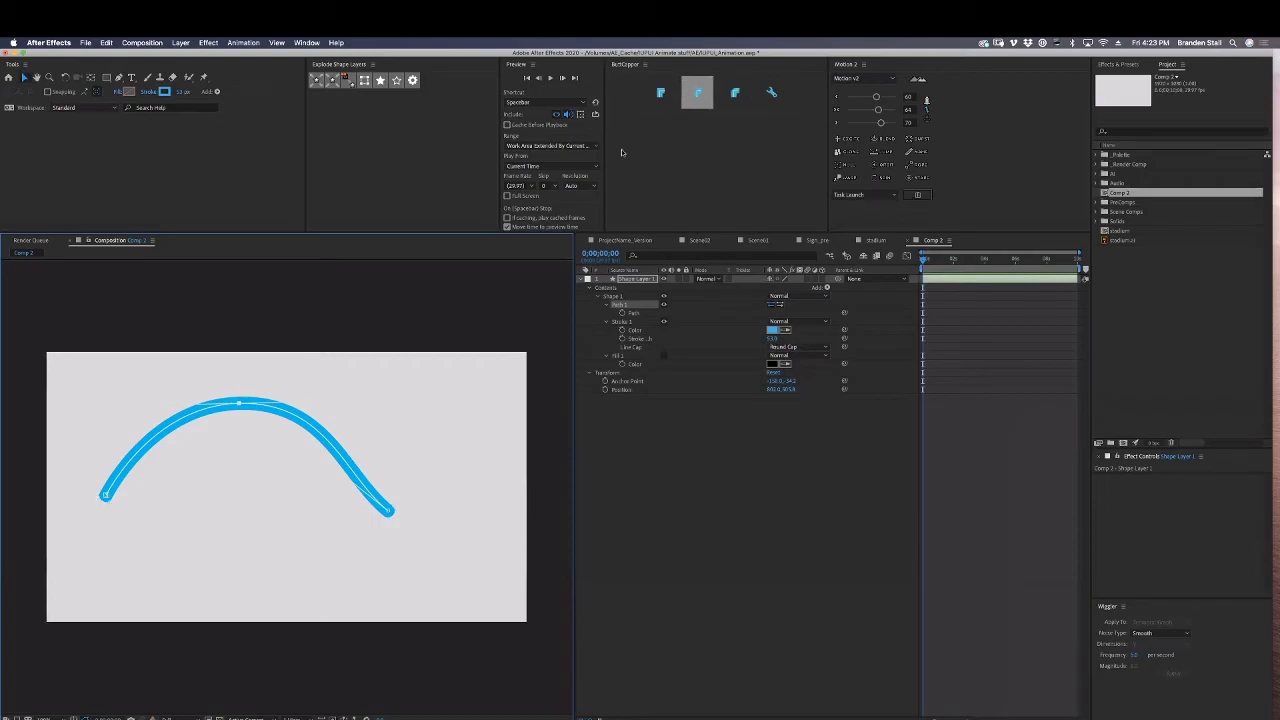
Convert the arch's middle point to a corner and apply projecting caps to the shape layer's stroke with Buttcapper.
{"action": "left_click", "coordinate": [240, 404], "text": "alt+super"}
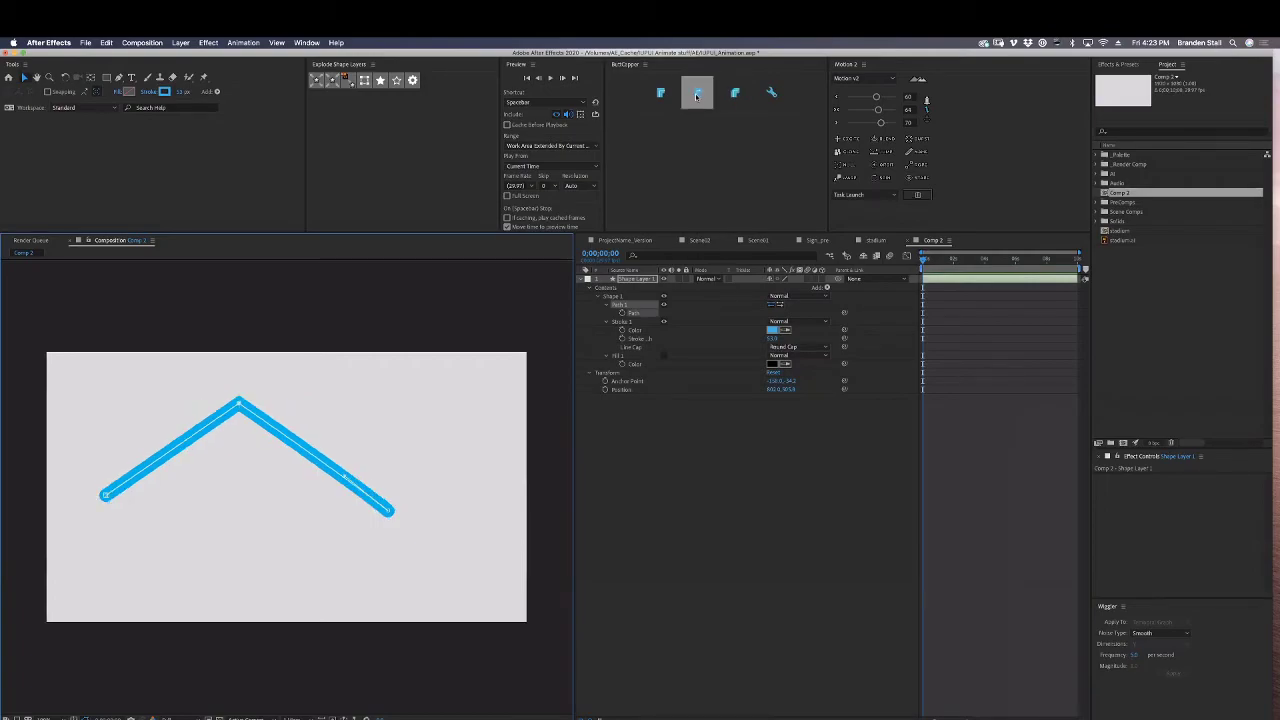
{"action": "left_click", "coordinate": [651, 364]}
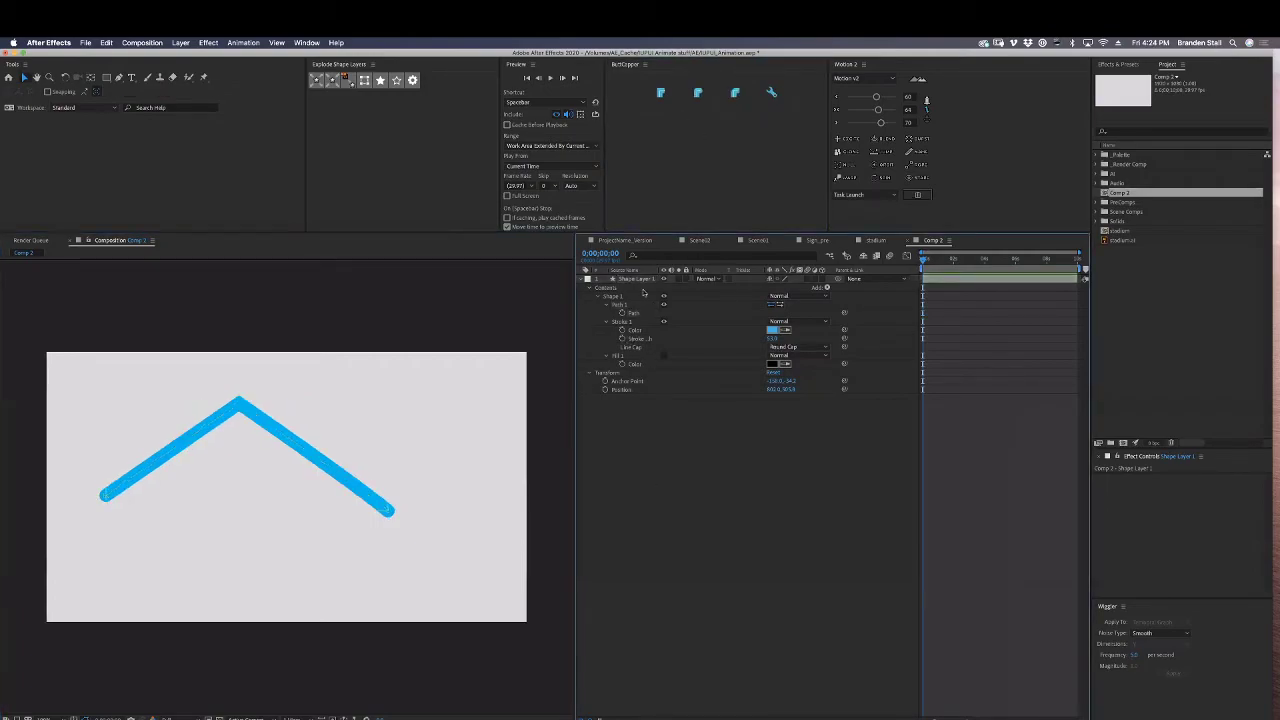
{"action": "left_click", "coordinate": [642, 279]}
{"action": "left_click", "coordinate": [661, 94]}
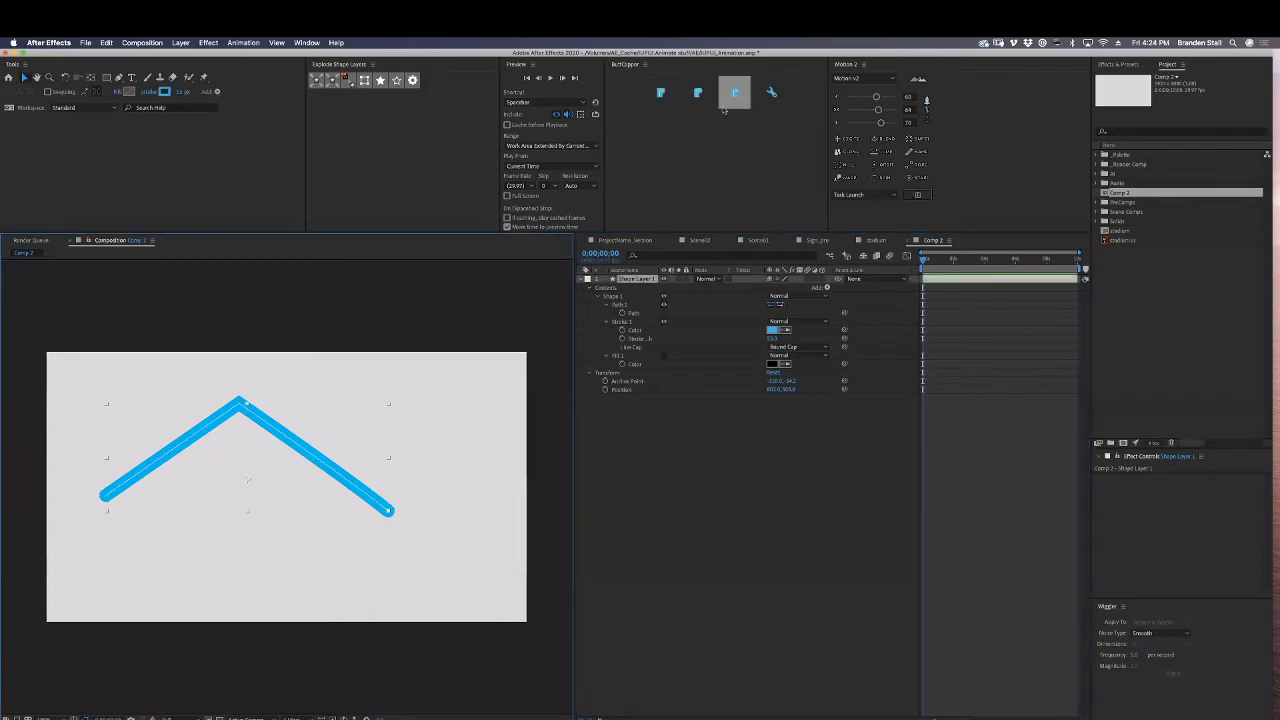
{"action": "left_click", "coordinate": [735, 94]}
{"action": "left_click", "coordinate": [591, 288]}
{"action": "left_click", "coordinate": [591, 297]}
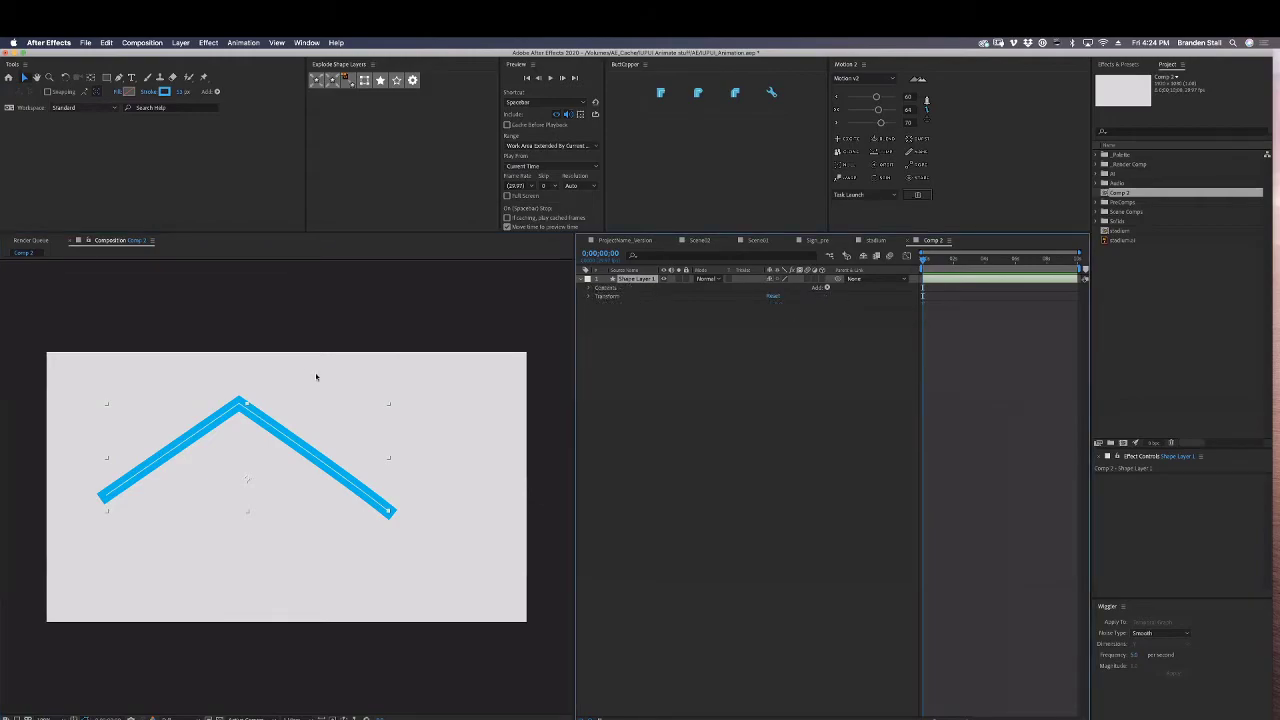
Select Path 1 and reshape it by moving the middle corner below both ends and the right end point up and outward.
{"action": "left_click", "coordinate": [589, 288]}
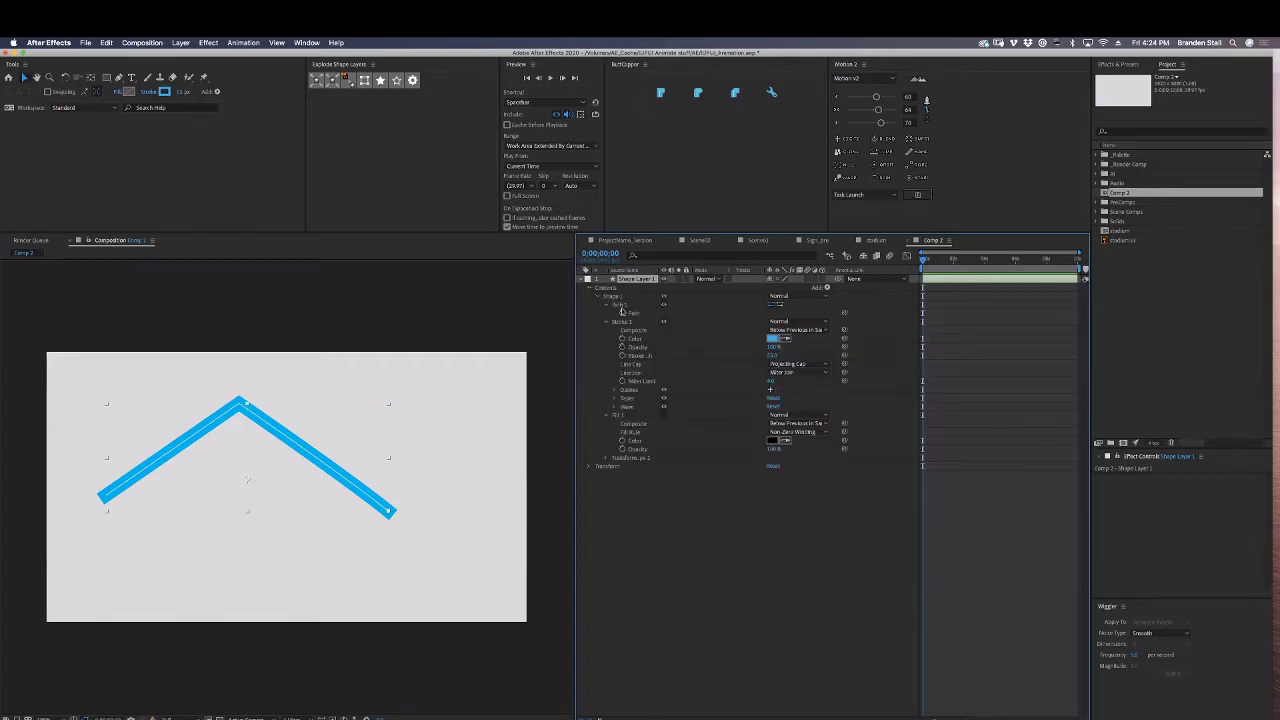
{"action": "left_click", "coordinate": [625, 305]}
{"action": "left_click", "coordinate": [242, 408]}
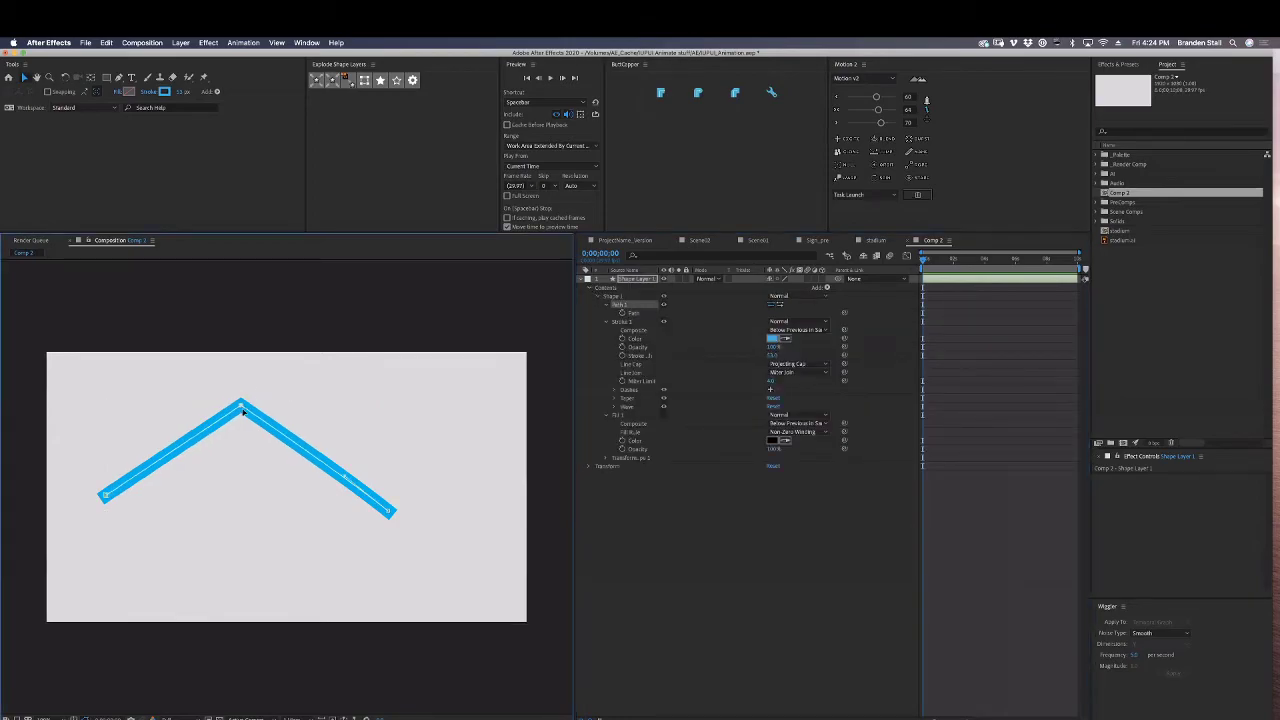
{"action": "left_click_drag", "start_coordinate": [242, 408], "coordinate": [247, 556]}
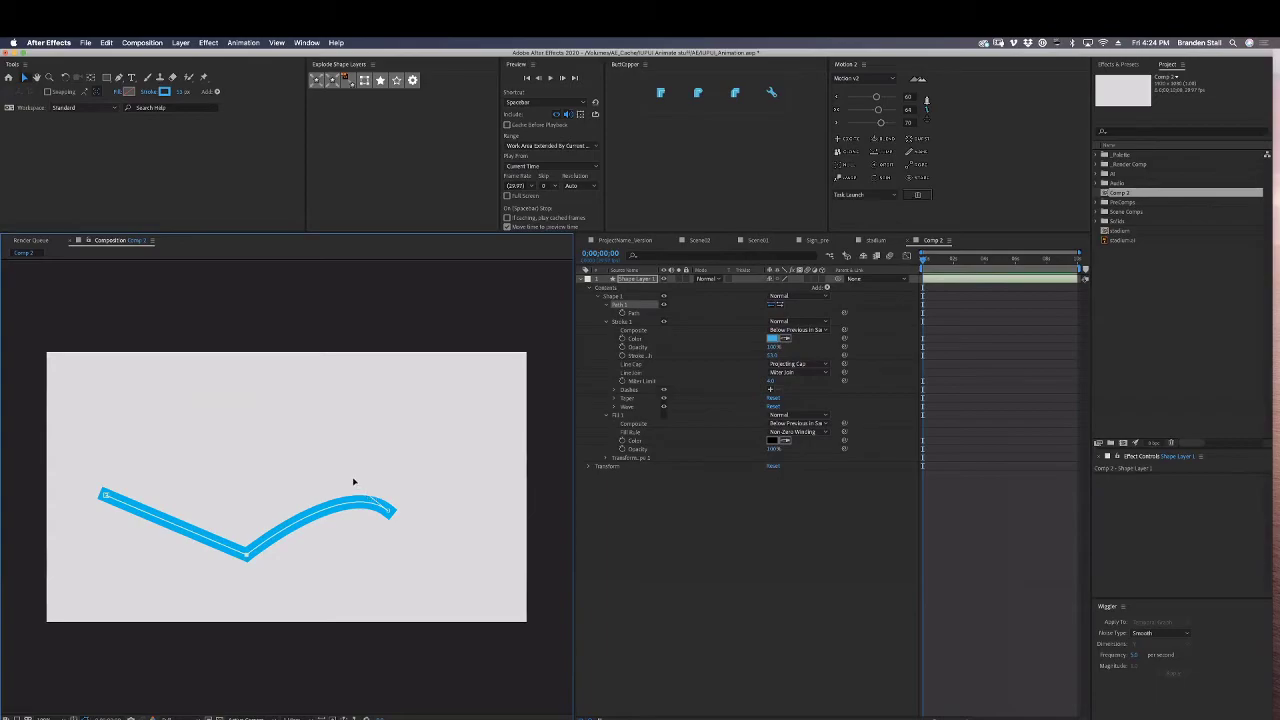
{"action": "mouse_move", "coordinate": [353, 482]}
{"action": "left_mouse_down"}
{"action": "mouse_move", "coordinate": [416, 446]}
{"action": "mouse_move", "coordinate": [389, 449]}
{"action": "mouse_move", "coordinate": [386, 465]}
{"action": "mouse_move", "coordinate": [436, 481]}
{"action": "left_mouse_up"}
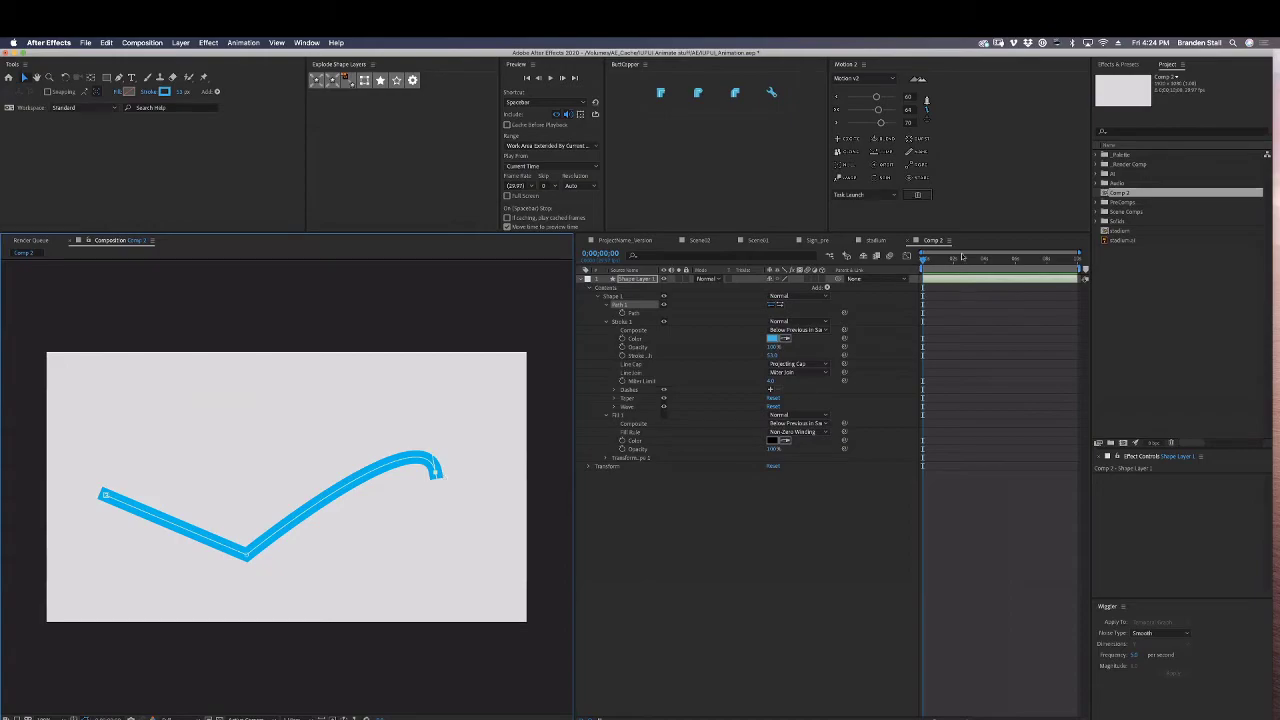
Pull the right end point's handle toward the middle of the path to broaden the curve, and deselect the layer.
{"action": "left_click", "coordinate": [984, 195]}
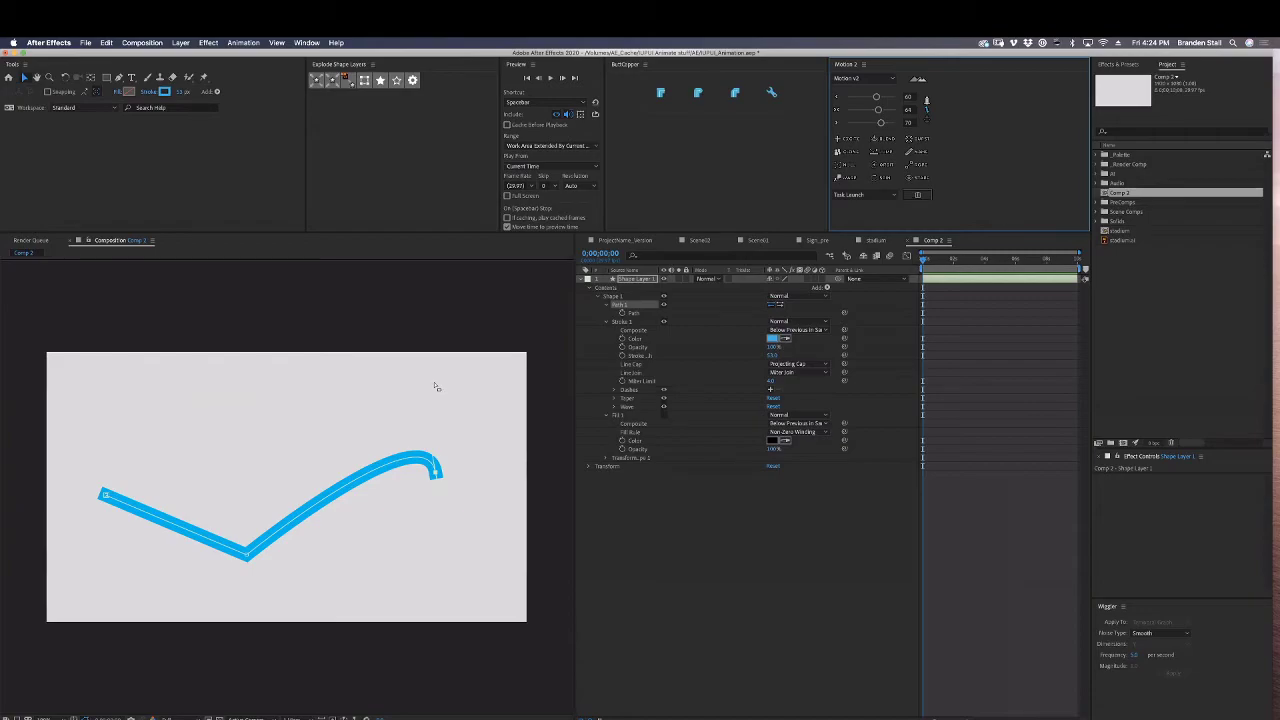
{"action": "left_click_drag", "start_coordinate": [424, 412], "coordinate": [363, 425]}
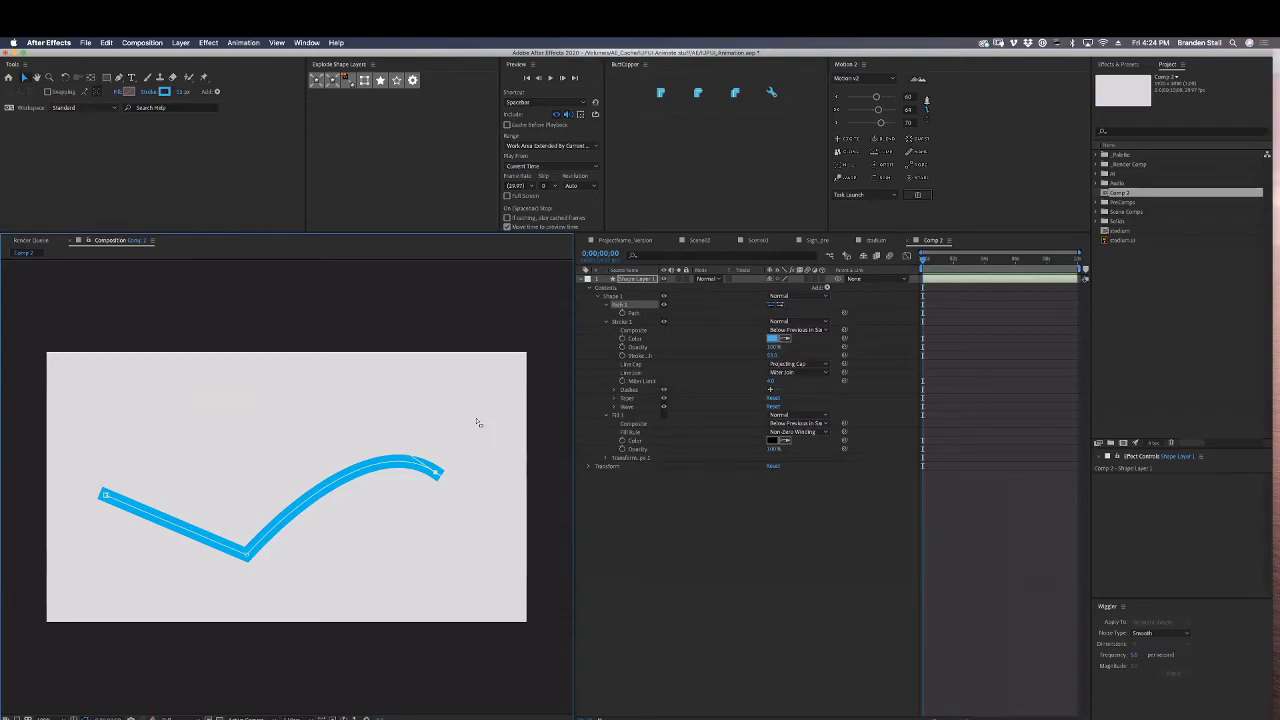
{"action": "left_click", "coordinate": [682, 554]}
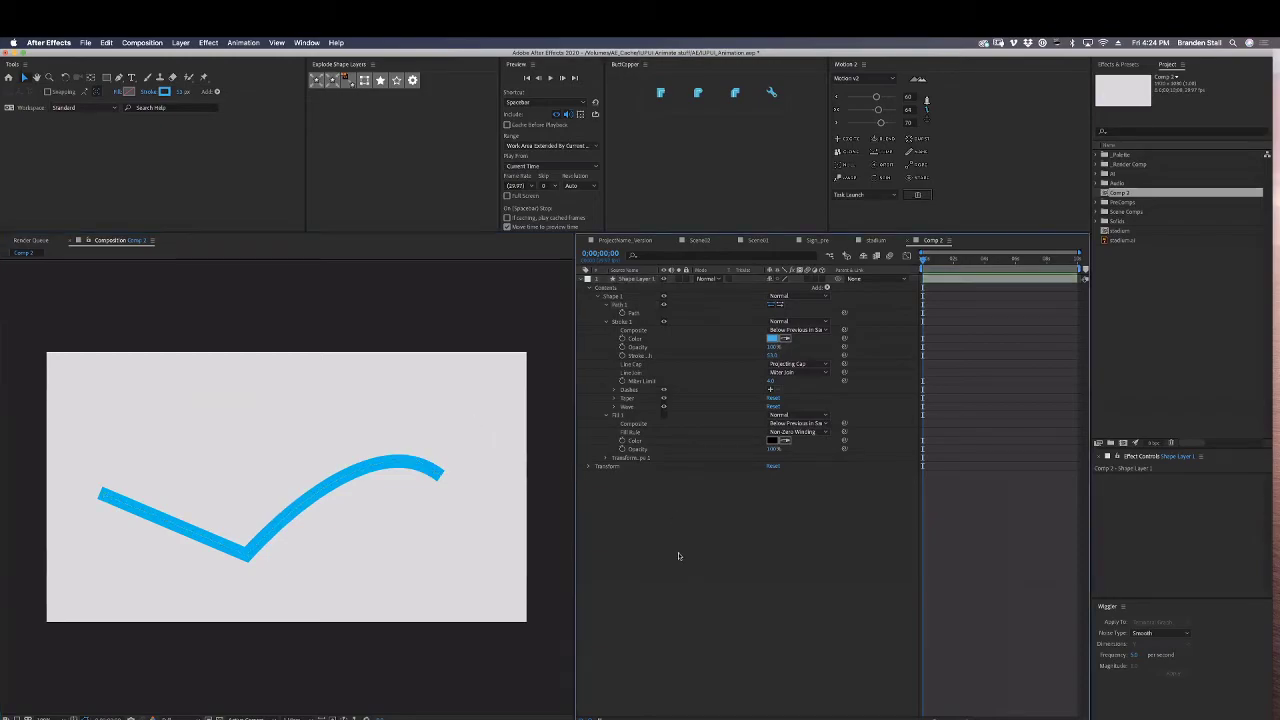
Delete the curved path's shape layer and draw a stroked circle near the left edge of the composition with the Ellipse tool.
{"action": "left_click", "coordinate": [416, 471]}
{"action": "key", "text": "Delete"}
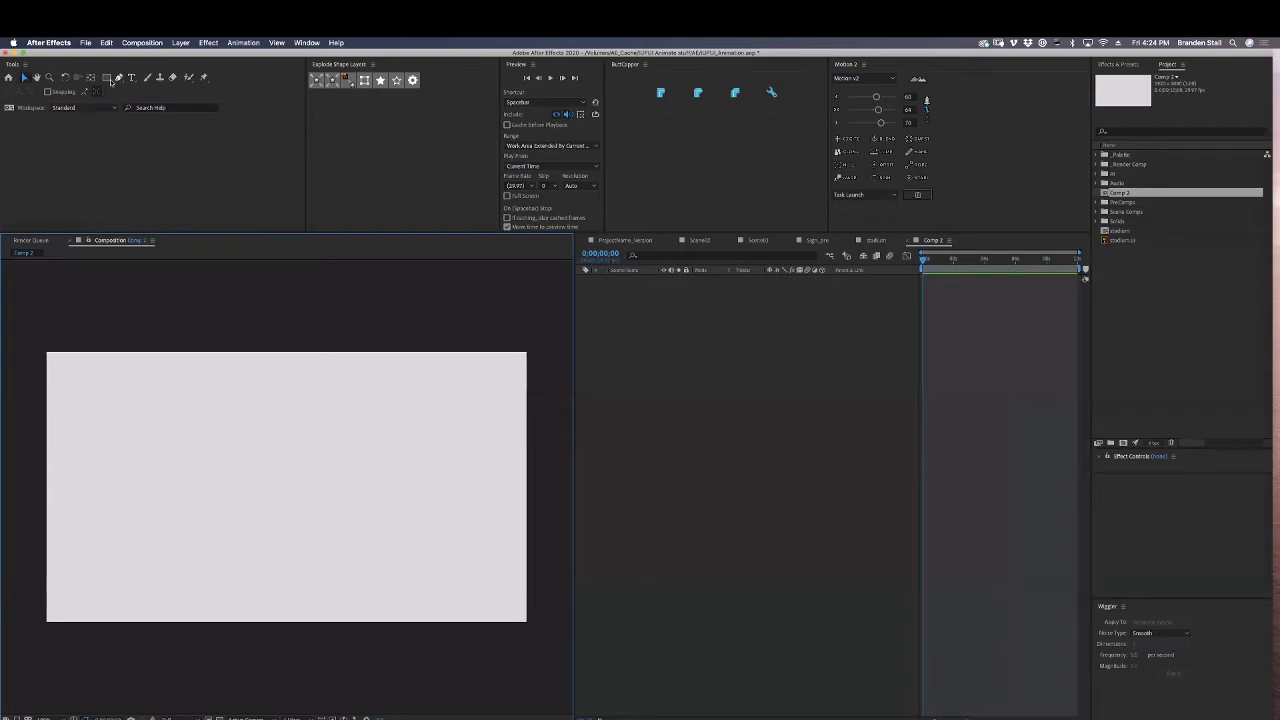
{"action": "left_click_drag", "start_coordinate": [110, 79], "coordinate": [135, 109]}
{"action": "left_click_drag", "start_coordinate": [105, 455], "coordinate": [179, 527]}
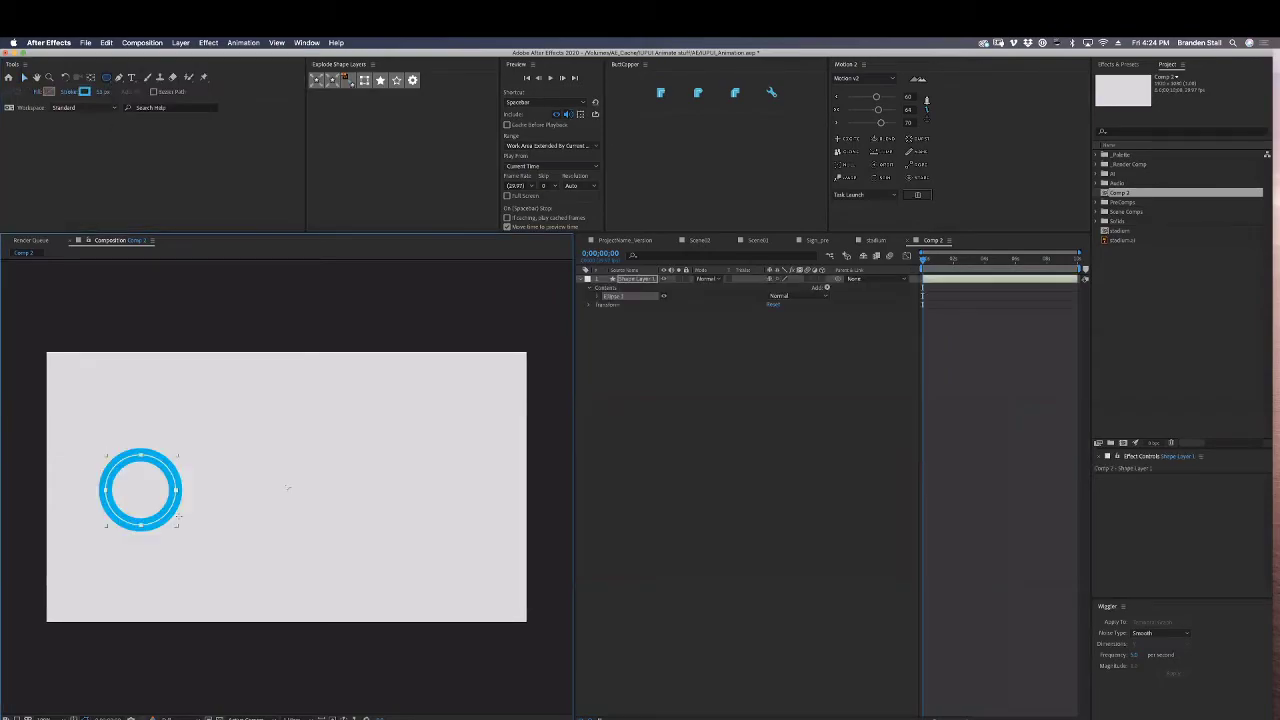
Animate the circle's position from 0 to about 4 seconds, moving it straight across to the composition's right side, and preview the motion.
{"action": "key", "text": "p"}
{"action": "left_click", "coordinate": [605, 289]}
{"action": "left_click_drag", "start_coordinate": [919, 285], "coordinate": [976, 293]}
{"action": "left_click", "coordinate": [985, 262]}
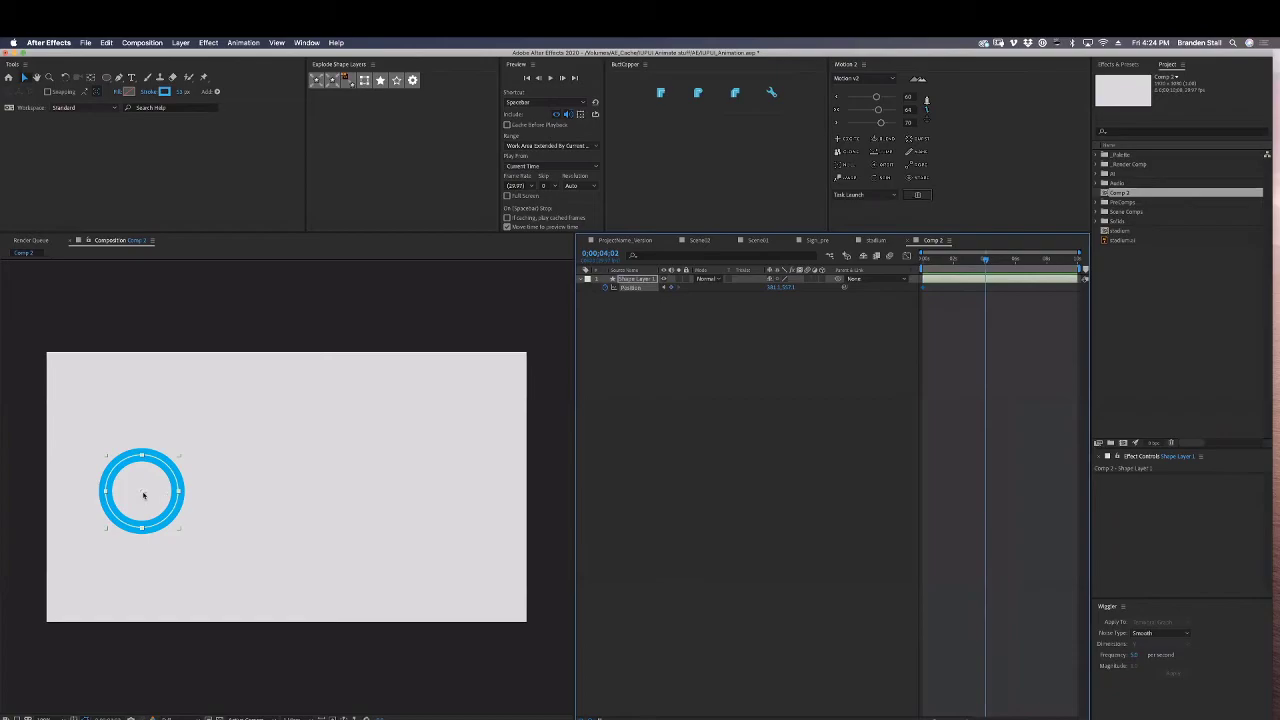
{"action": "left_click_drag", "start_coordinate": [143, 495], "coordinate": [466, 491]}
{"action": "key", "text": "Home"}
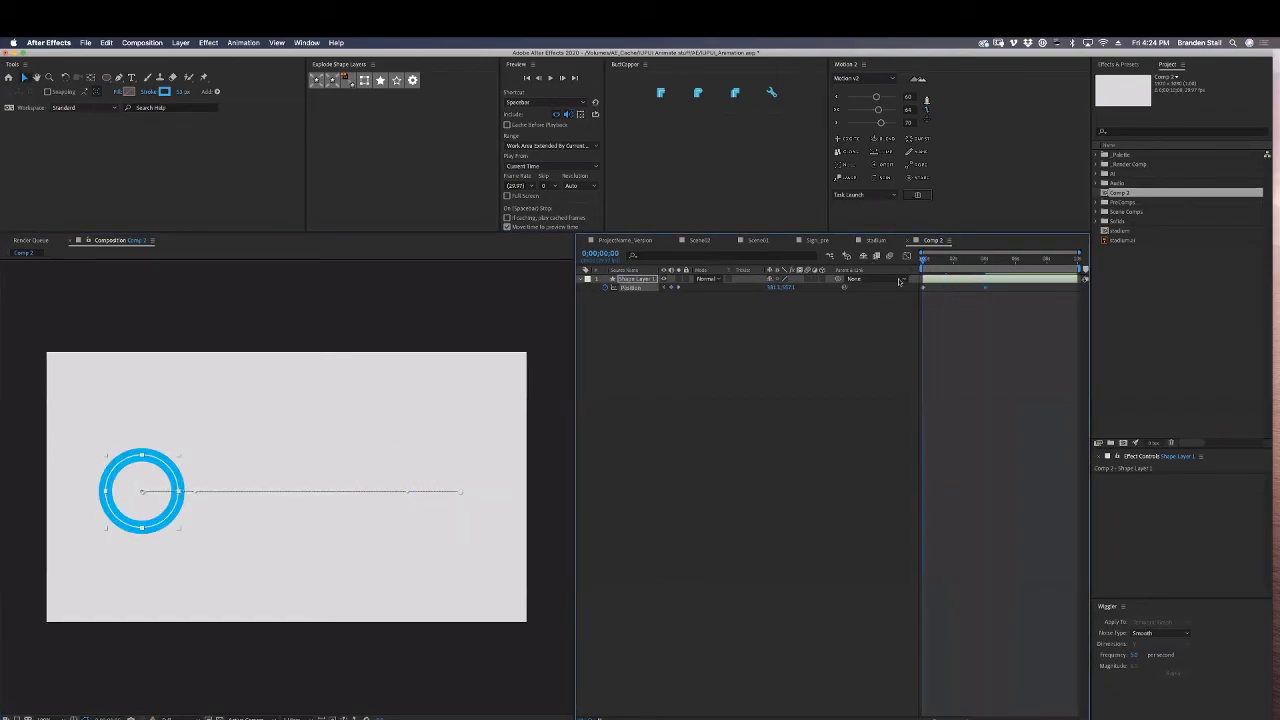
{"action": "key", "text": "space"}
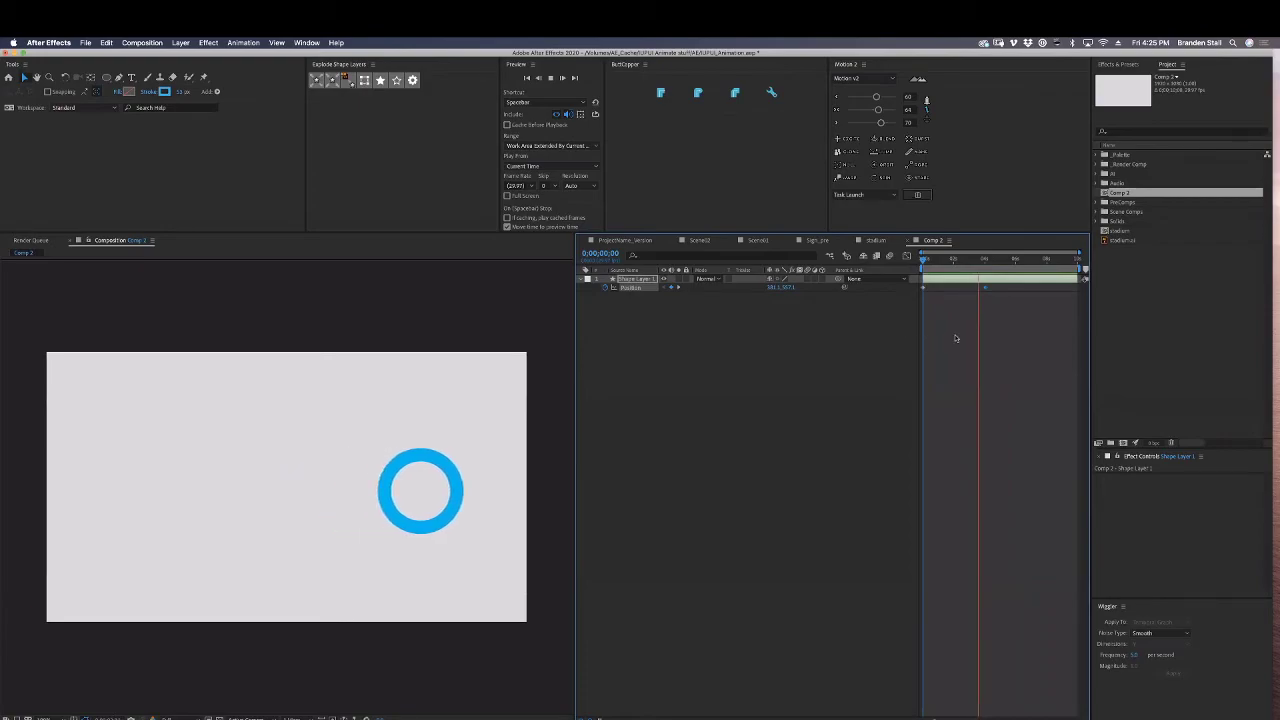
{"action": "key", "text": "space"}
Ease the circle into its second position keyframe with Motion 2, previewing the motion at 37 and finally at 100.
{"action": "left_click_drag", "start_coordinate": [983, 262], "coordinate": [985, 263]}
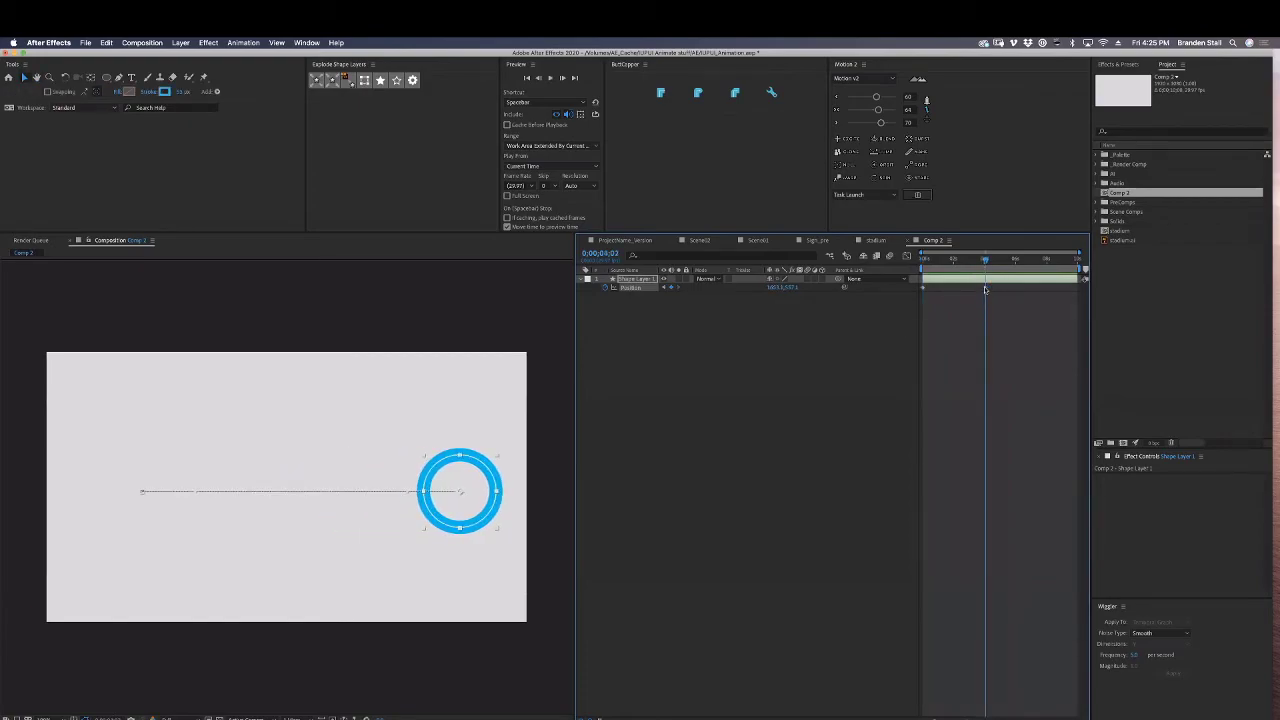
{"action": "right_click", "coordinate": [985, 289]}
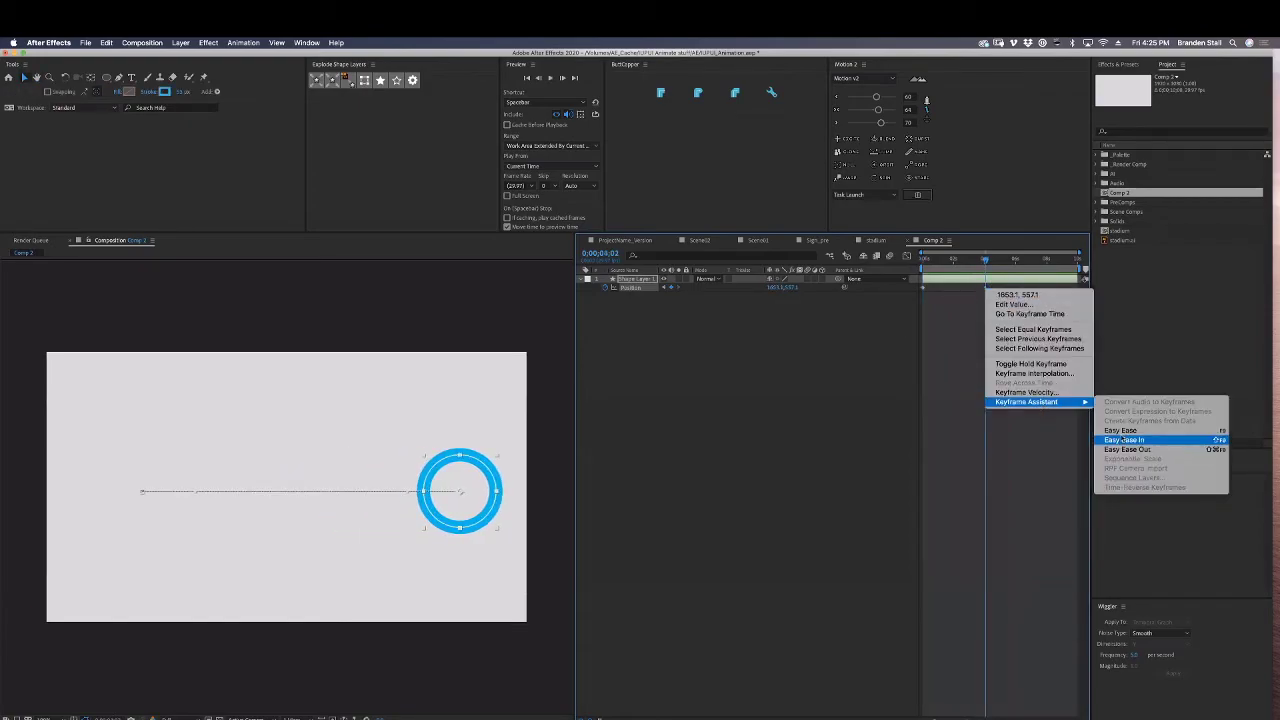
{"action": "left_click", "coordinate": [1013, 460]}
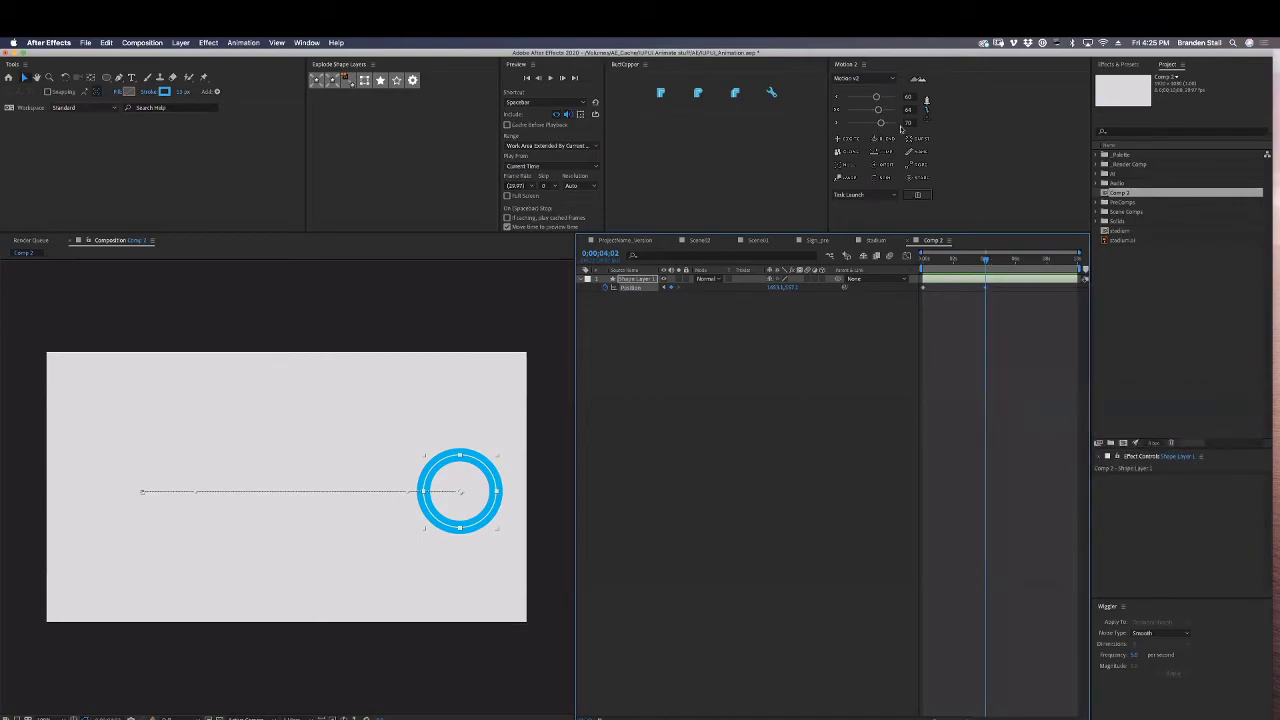
{"action": "left_click_drag", "start_coordinate": [880, 123], "coordinate": [866, 123]}
{"action": "left_click", "coordinate": [929, 269]}
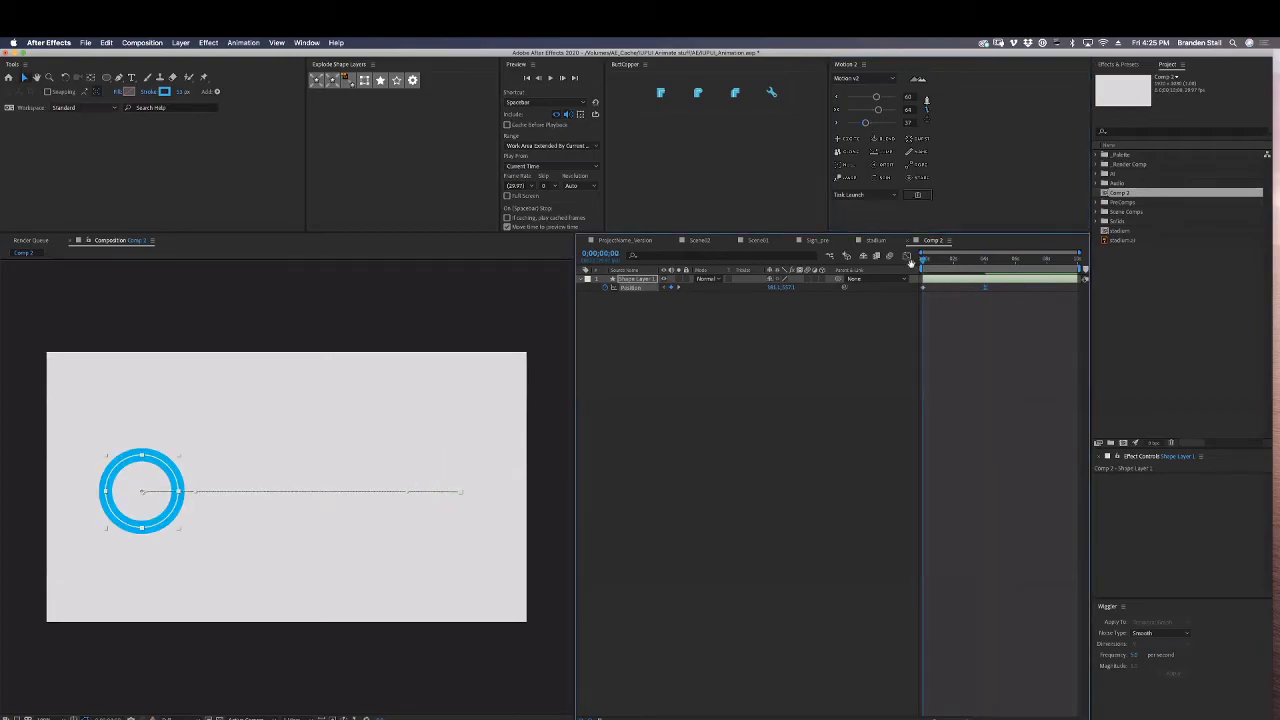
{"action": "key", "text": "space"}
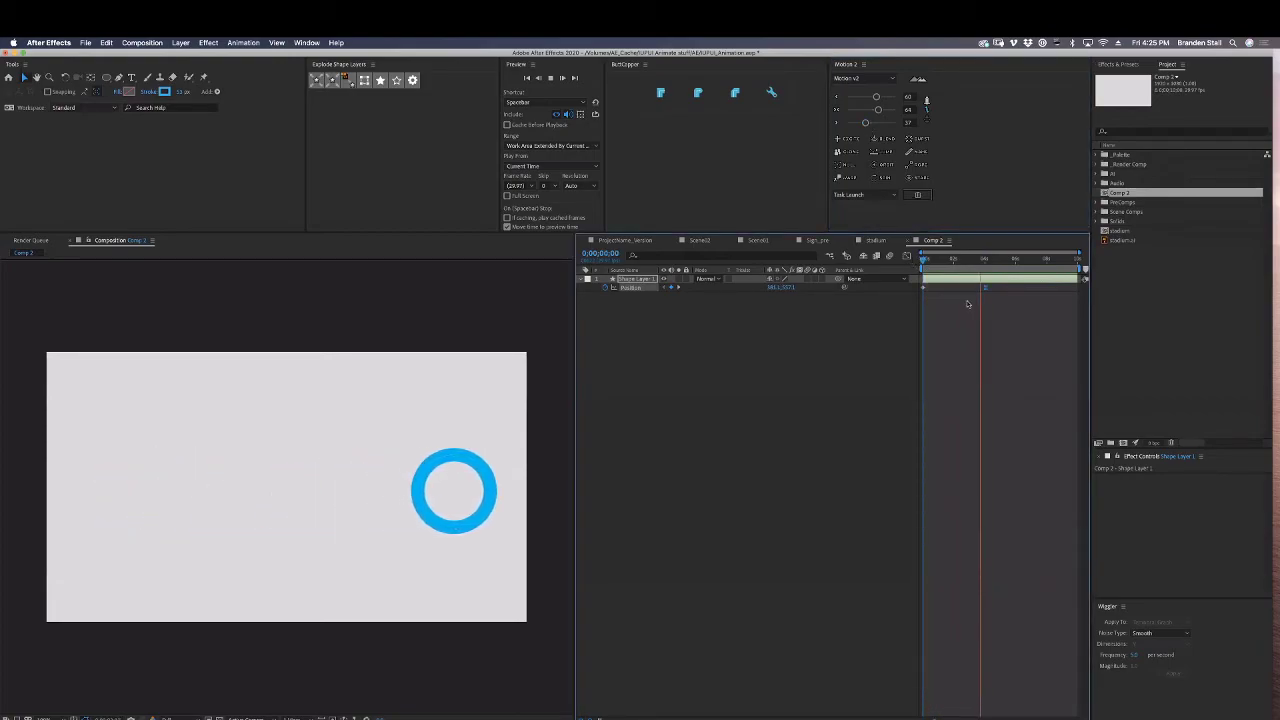
{"action": "key", "text": "space"}
{"action": "left_click_drag", "start_coordinate": [865, 122], "coordinate": [883, 123]}
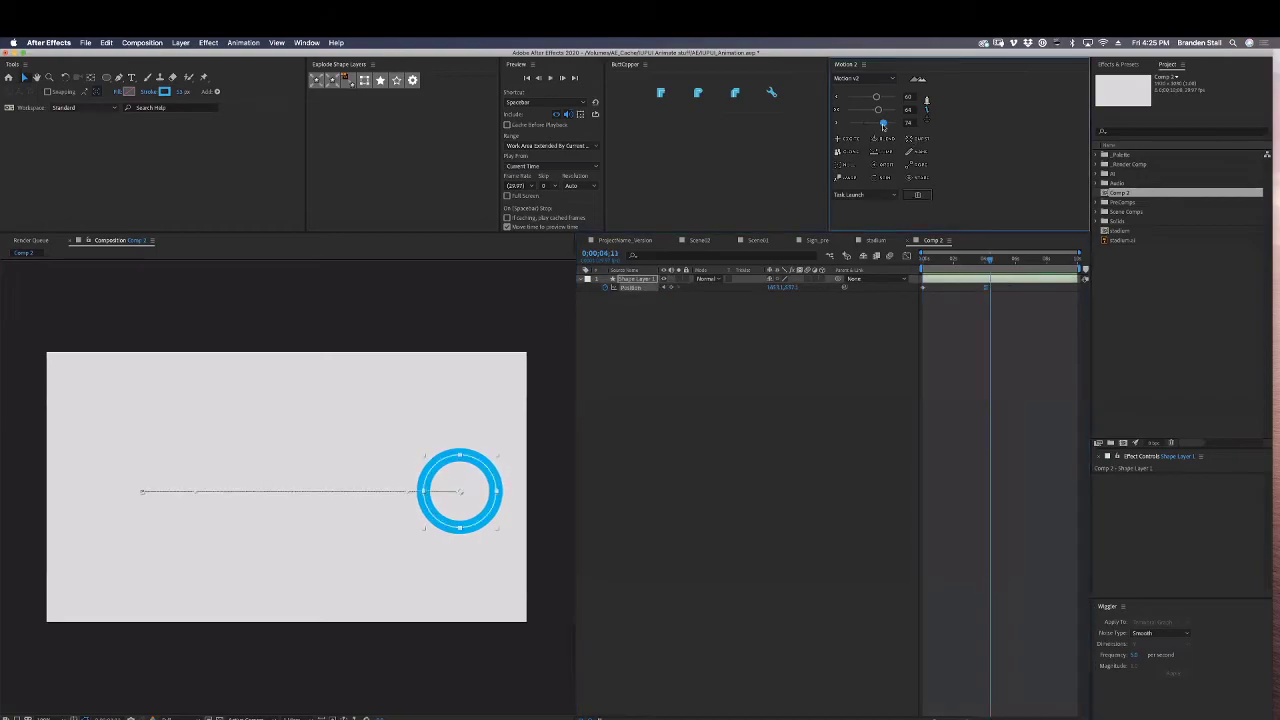
{"action": "left_click", "coordinate": [952, 258]}
{"action": "key", "text": "space"}
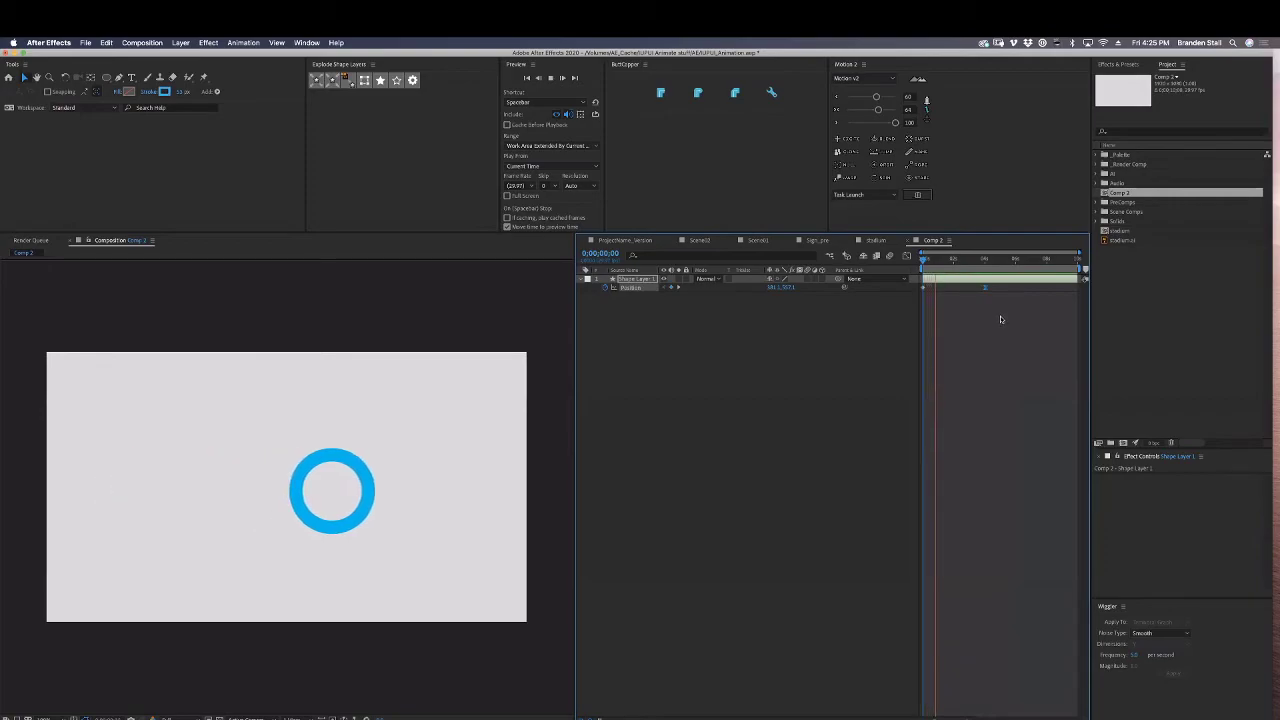
{"action": "key", "text": "space"}
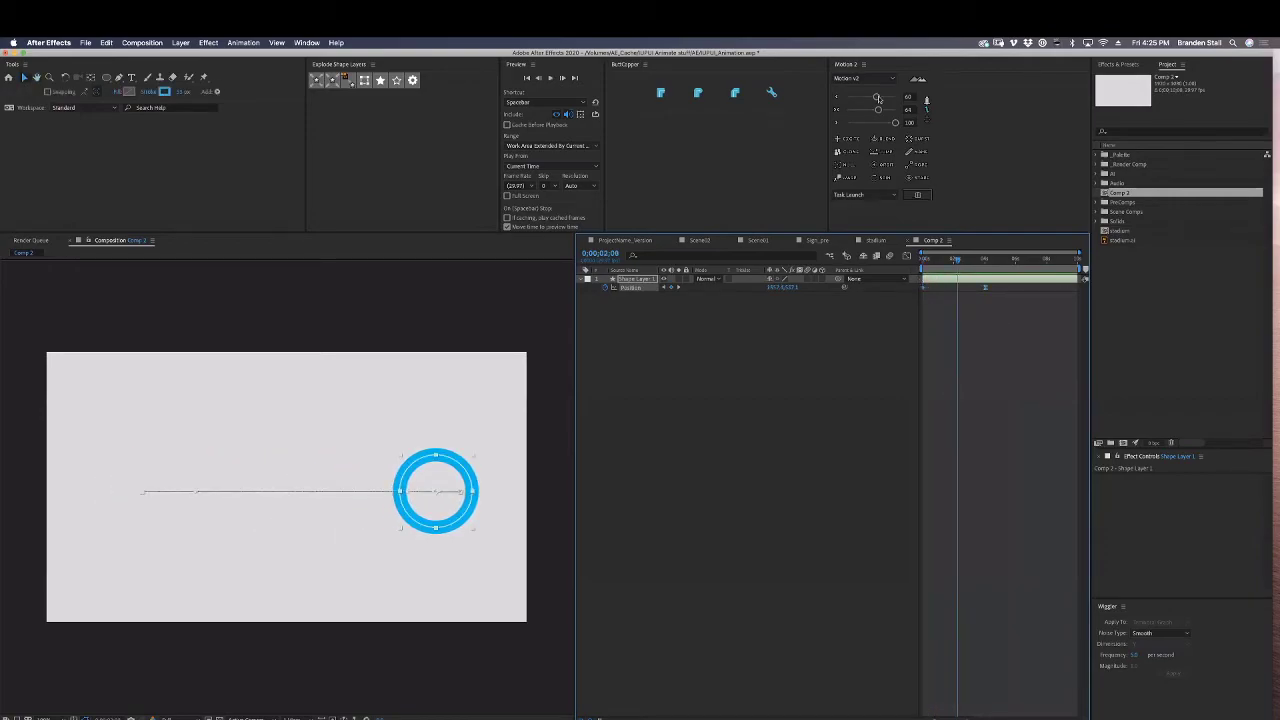
Ease the circle out of its first position keyframe with Motion 2 at 54 and preview the motion.
{"action": "left_click", "coordinate": [874, 97]}
{"action": "left_click_drag", "start_coordinate": [940, 260], "coordinate": [922, 260]}
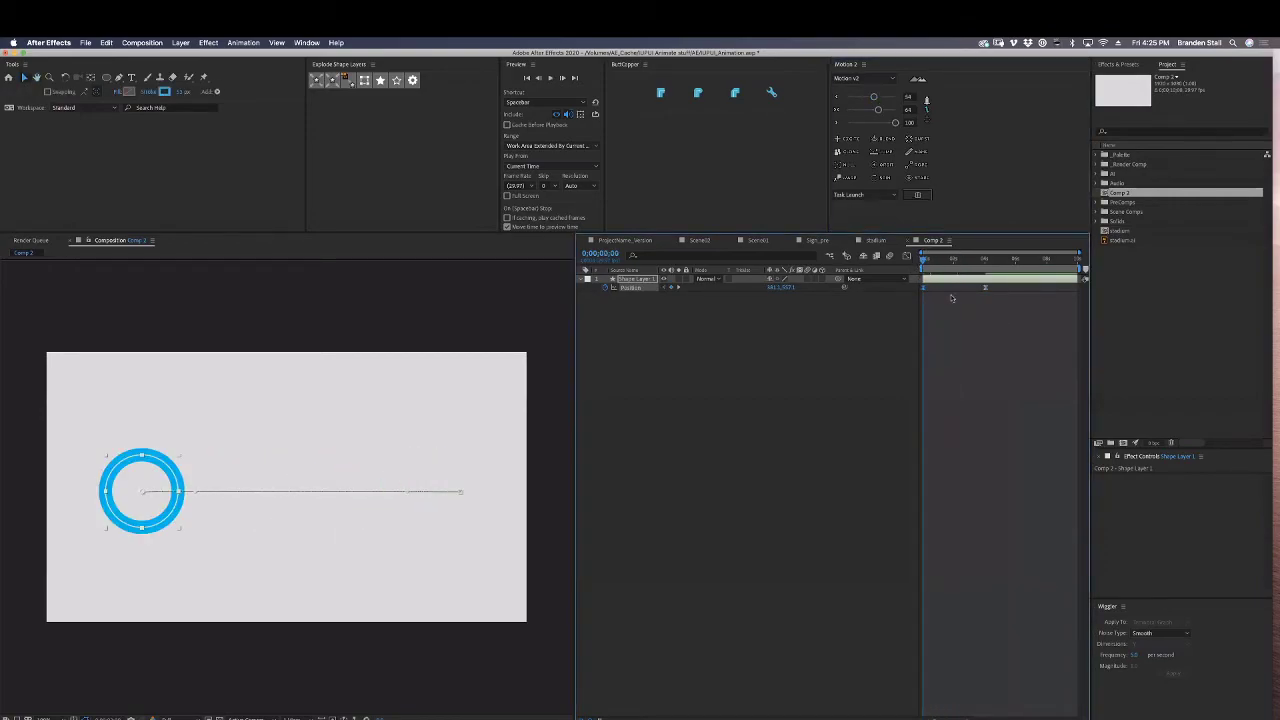
{"action": "key", "text": "space"}
{"action": "key", "text": "space"}
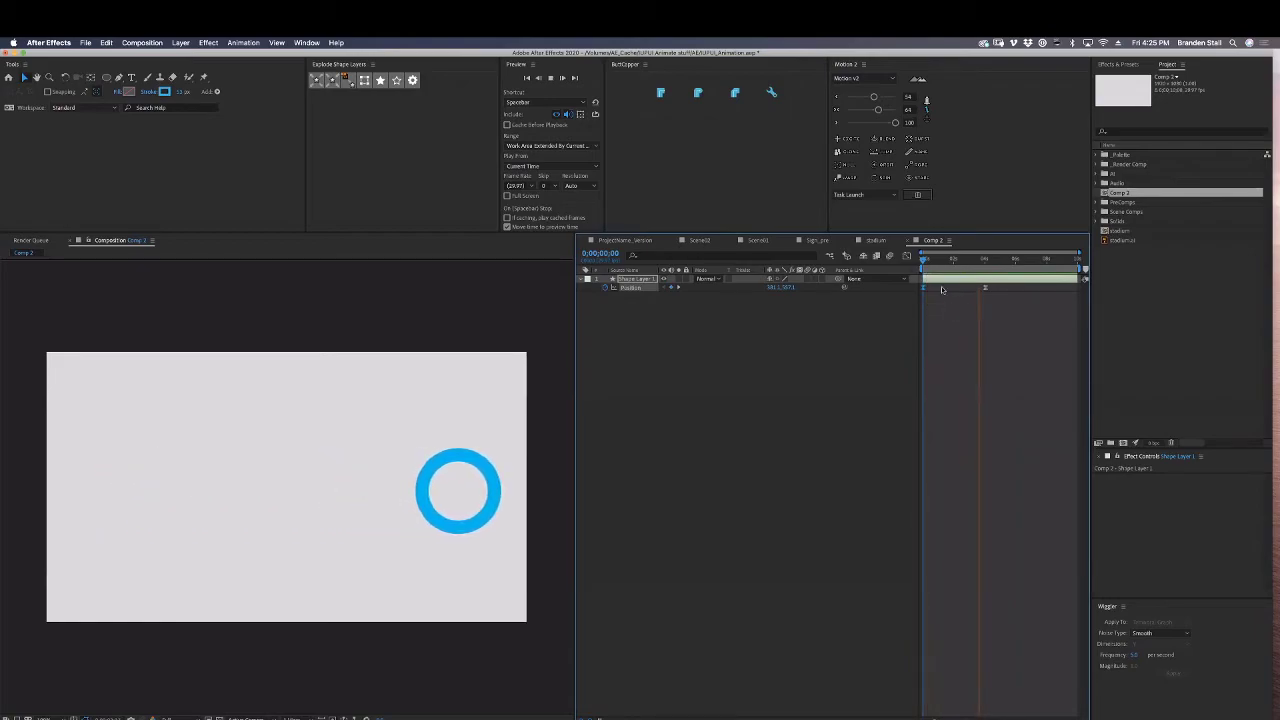
{"action": "key", "text": "space"}
Add a position keyframe just before 2 seconds by raising the circle above its straight path, and preview the arc.
{"action": "left_click", "coordinate": [922, 266]}
{"action": "left_click", "coordinate": [950, 266]}
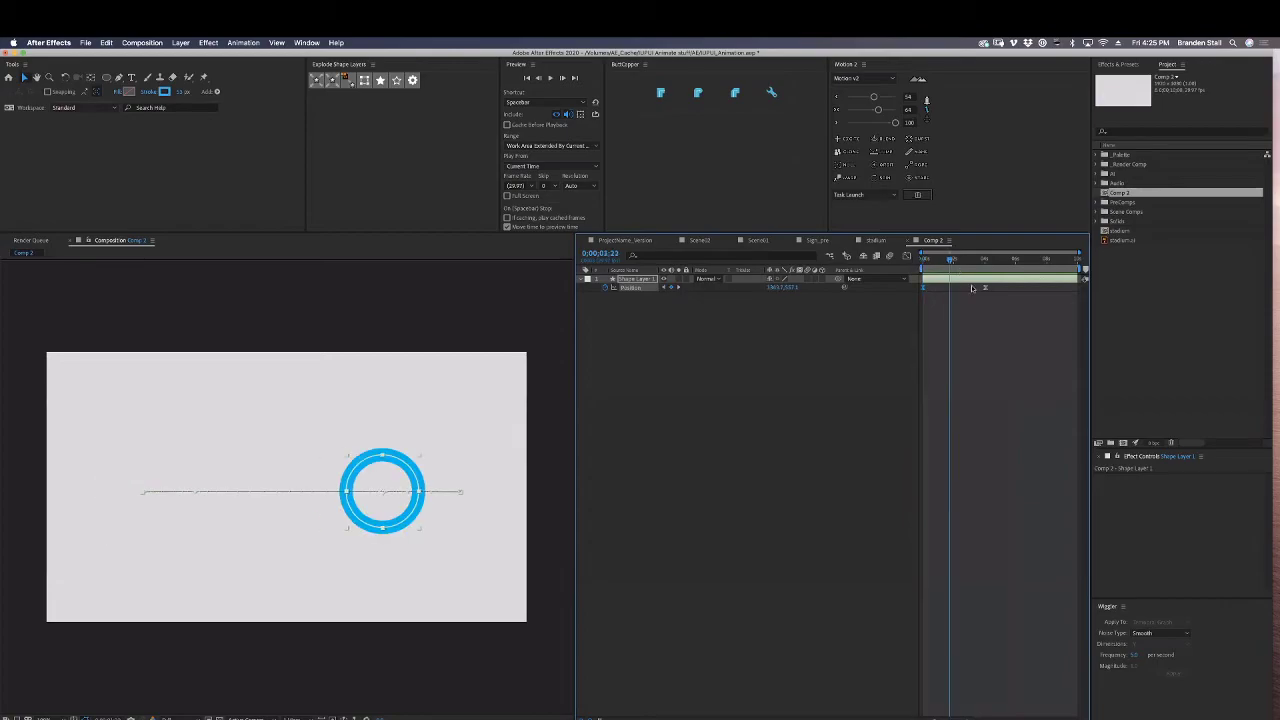
{"action": "left_click_drag", "start_coordinate": [382, 489], "coordinate": [383, 438]}
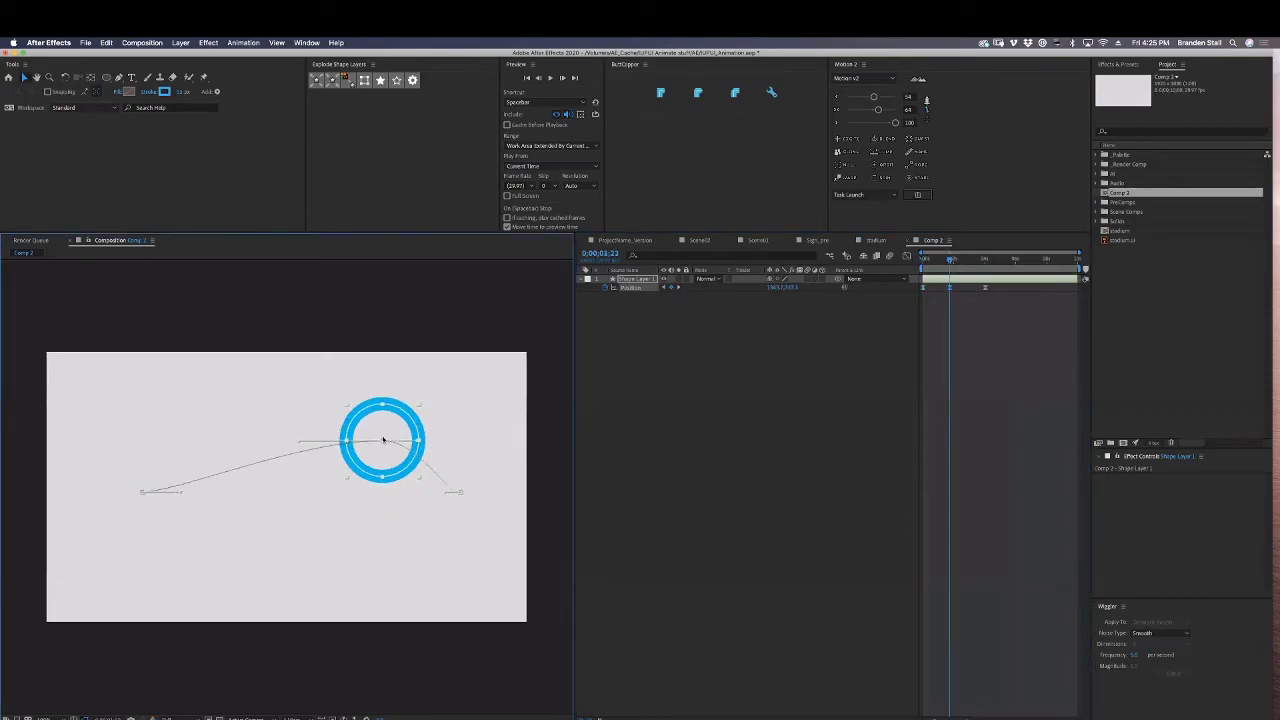
{"action": "left_click", "coordinate": [921, 263]}
{"action": "key", "text": "space"}
{"action": "key", "text": "space"}
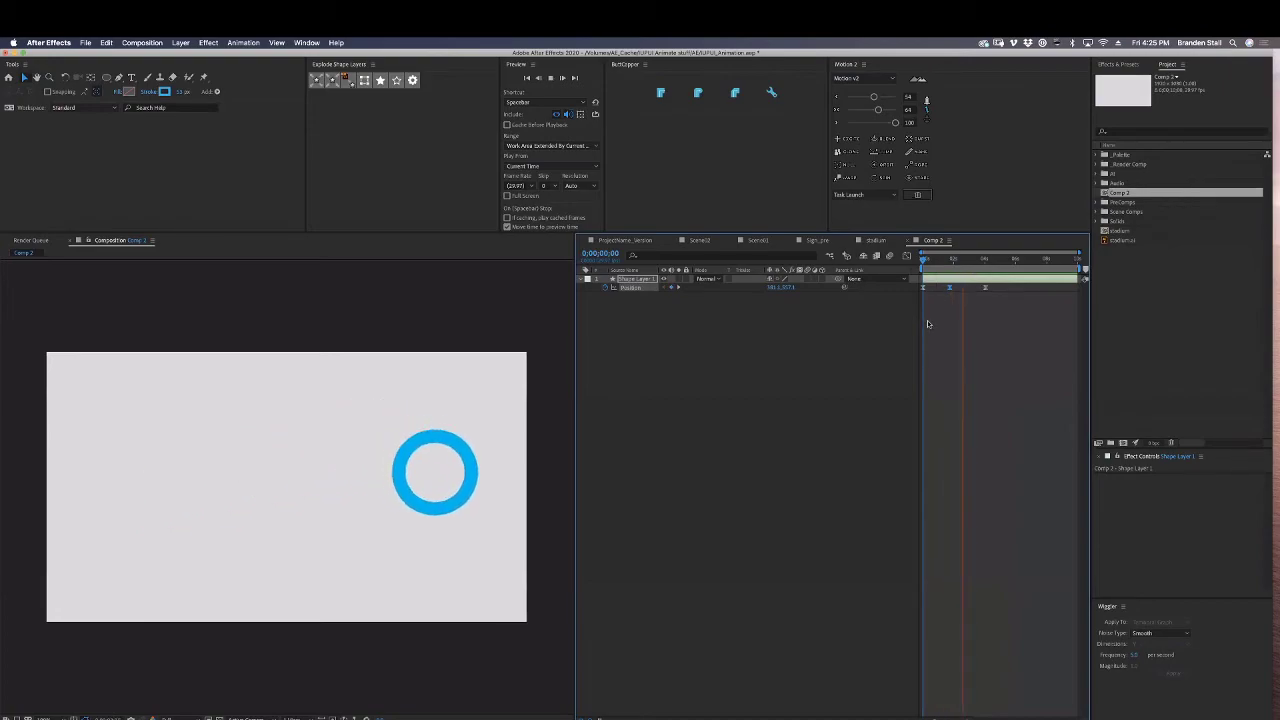
Move the middle position keyframe to about 2 seconds, ease both its sides at 68 with Motion 2, and check its graph and playback.
{"action": "left_click", "coordinate": [955, 289]}
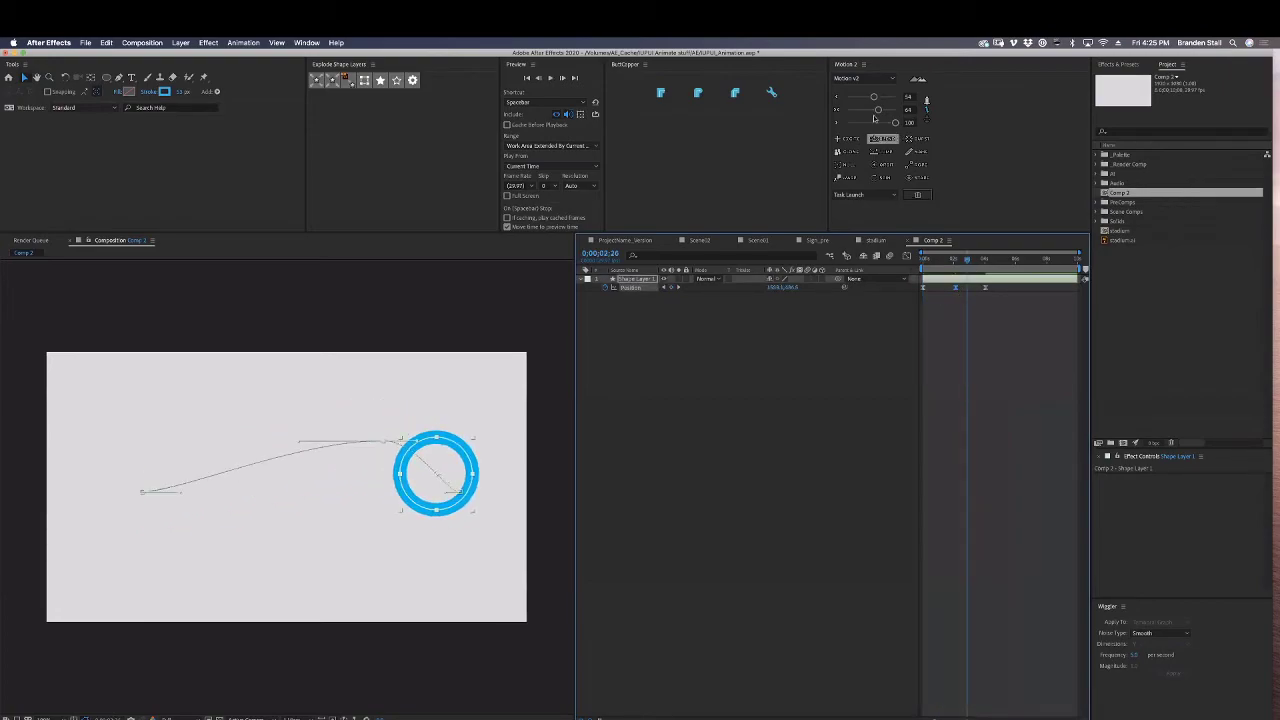
{"action": "left_click_drag", "start_coordinate": [878, 110], "coordinate": [881, 110]}
{"action": "key", "text": "space"}
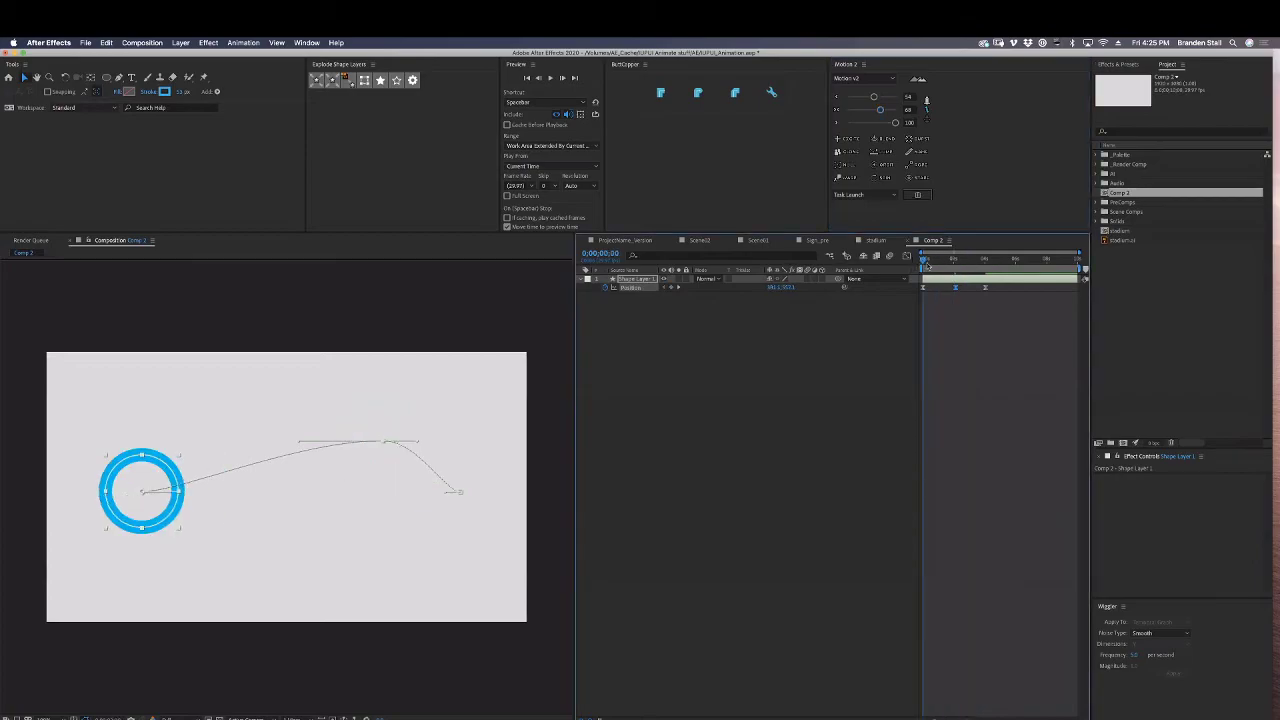
{"action": "left_click", "coordinate": [906, 257]}
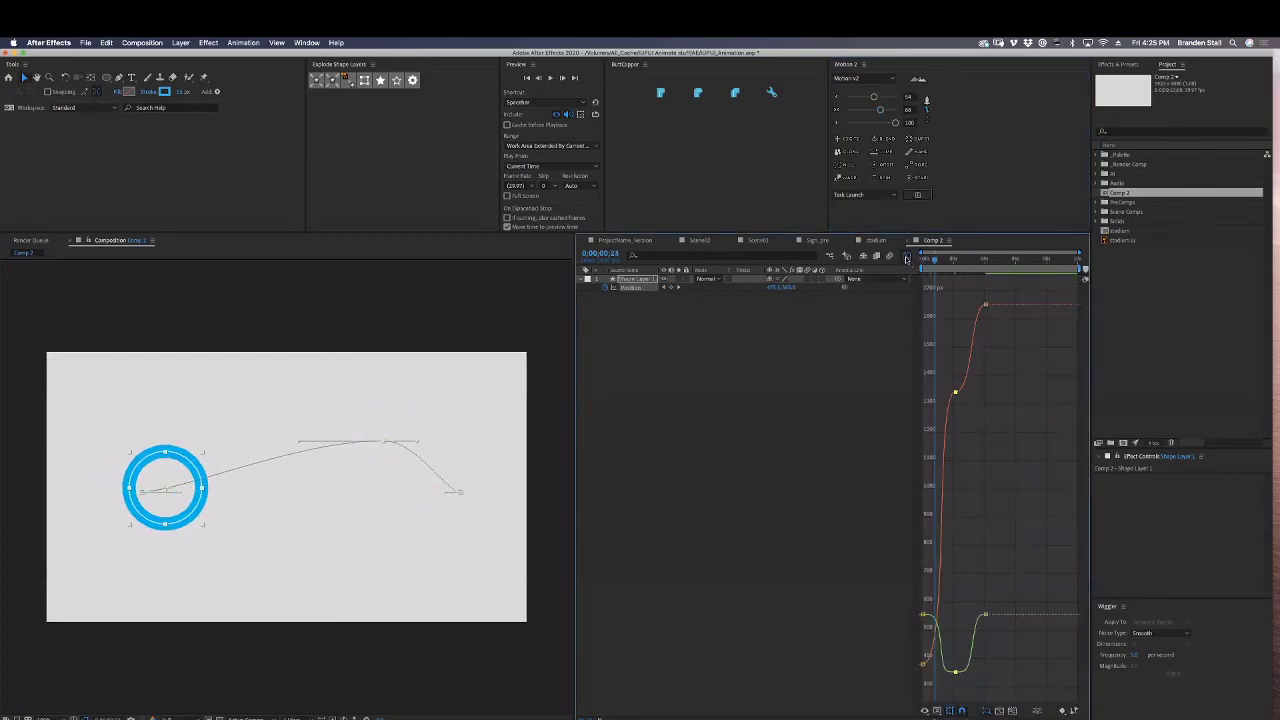
{"action": "left_click", "coordinate": [906, 257]}
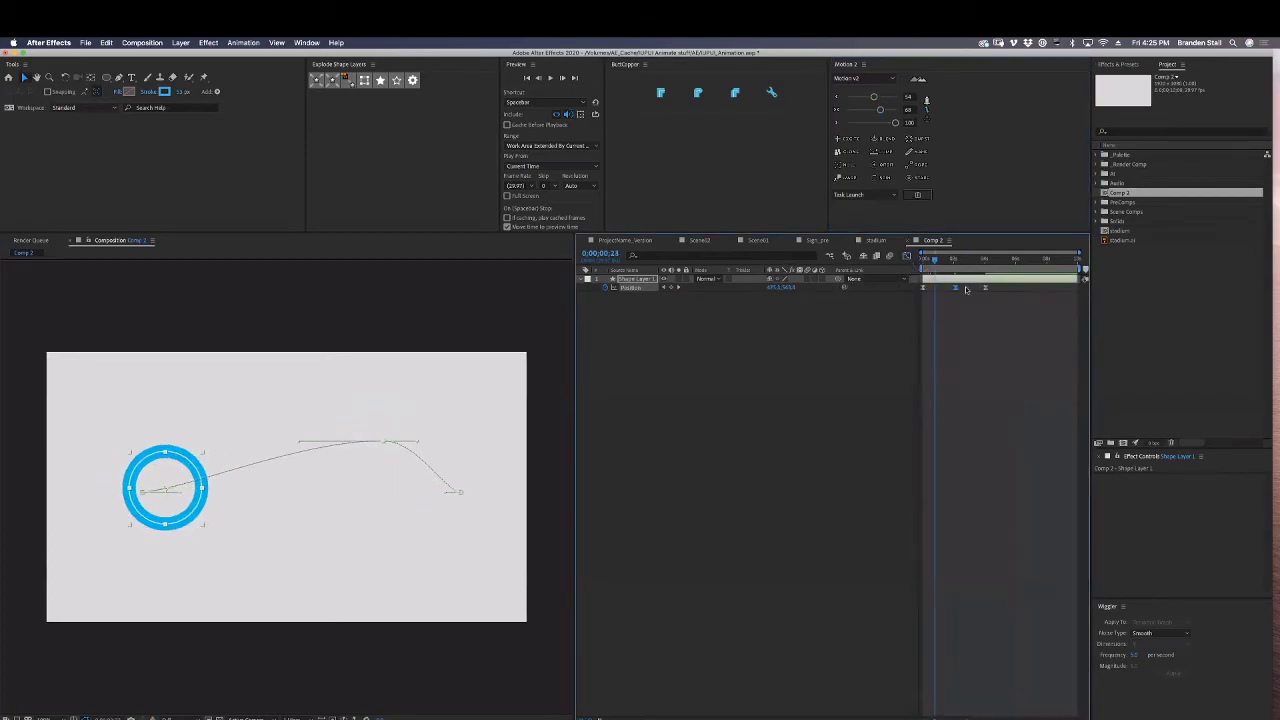
{"action": "left_click", "coordinate": [922, 262]}
{"action": "key", "text": "space"}
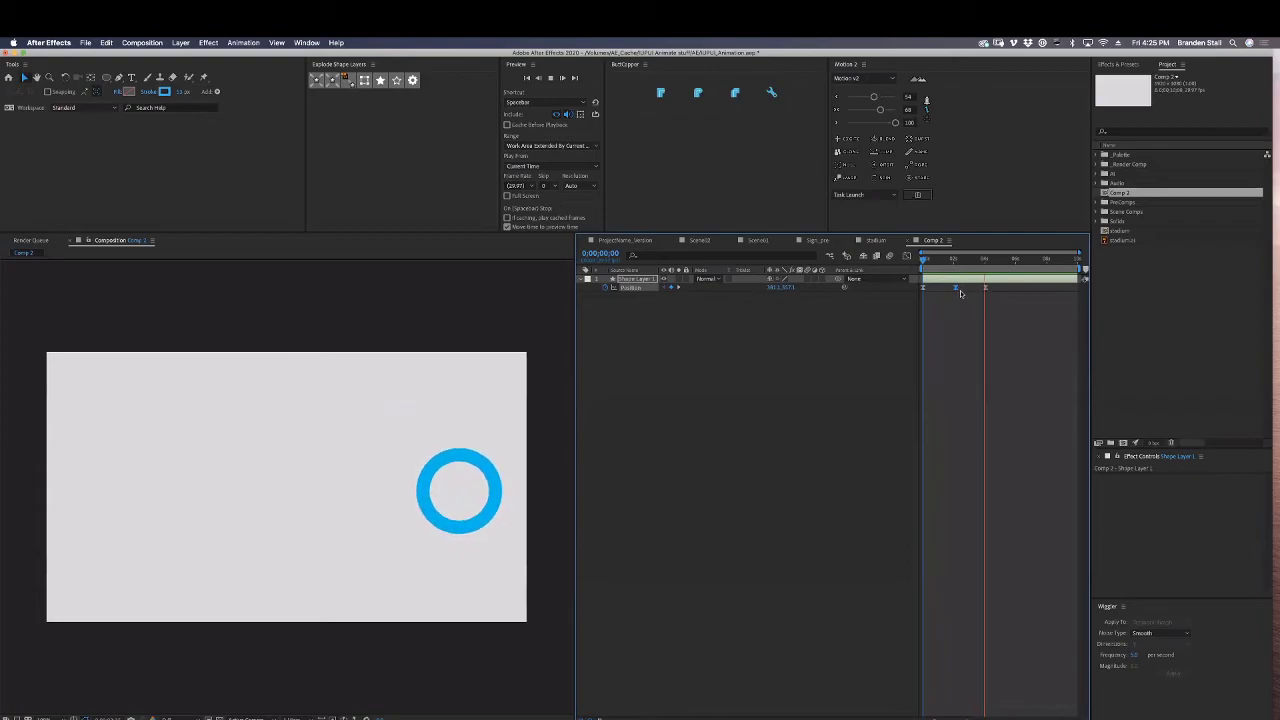
{"action": "key", "text": "space"}
Set the middle keyframe's outgoing ease to 65 with Motion 2 and preview the circle's motion.
{"action": "left_click_drag", "start_coordinate": [874, 99], "coordinate": [879, 98]}
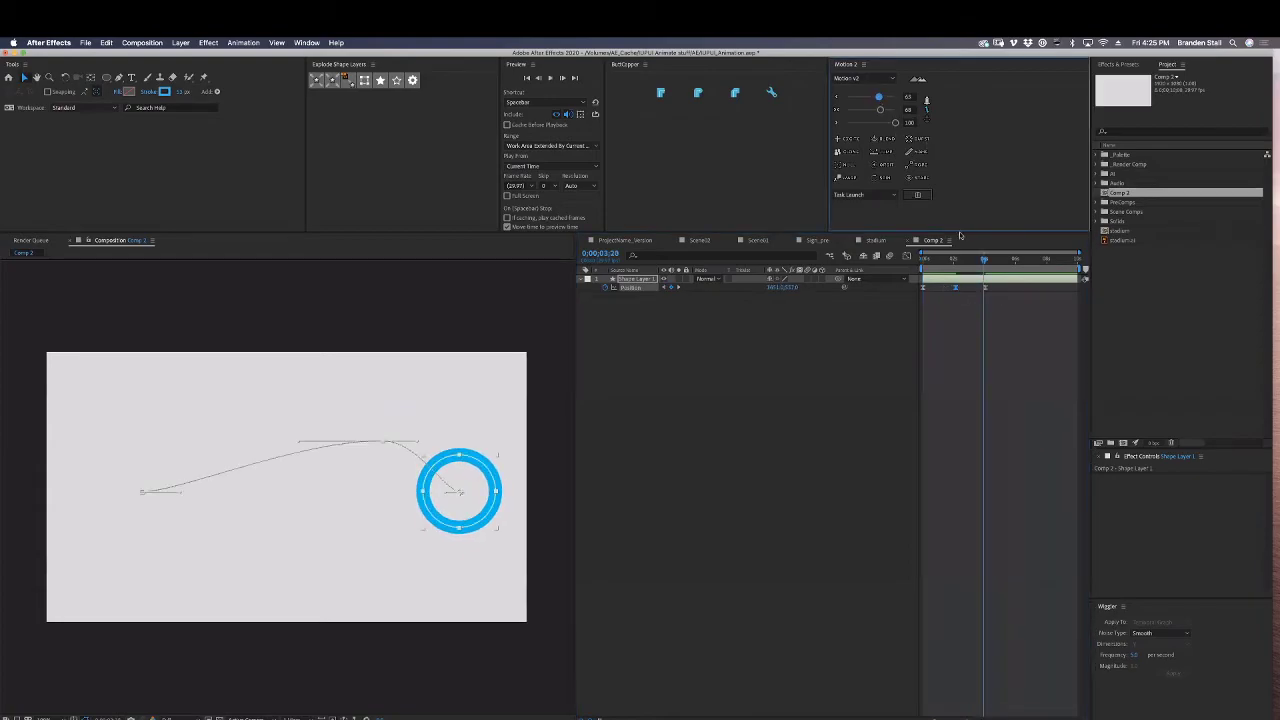
{"action": "left_click", "coordinate": [921, 260]}
{"action": "key", "text": "space"}
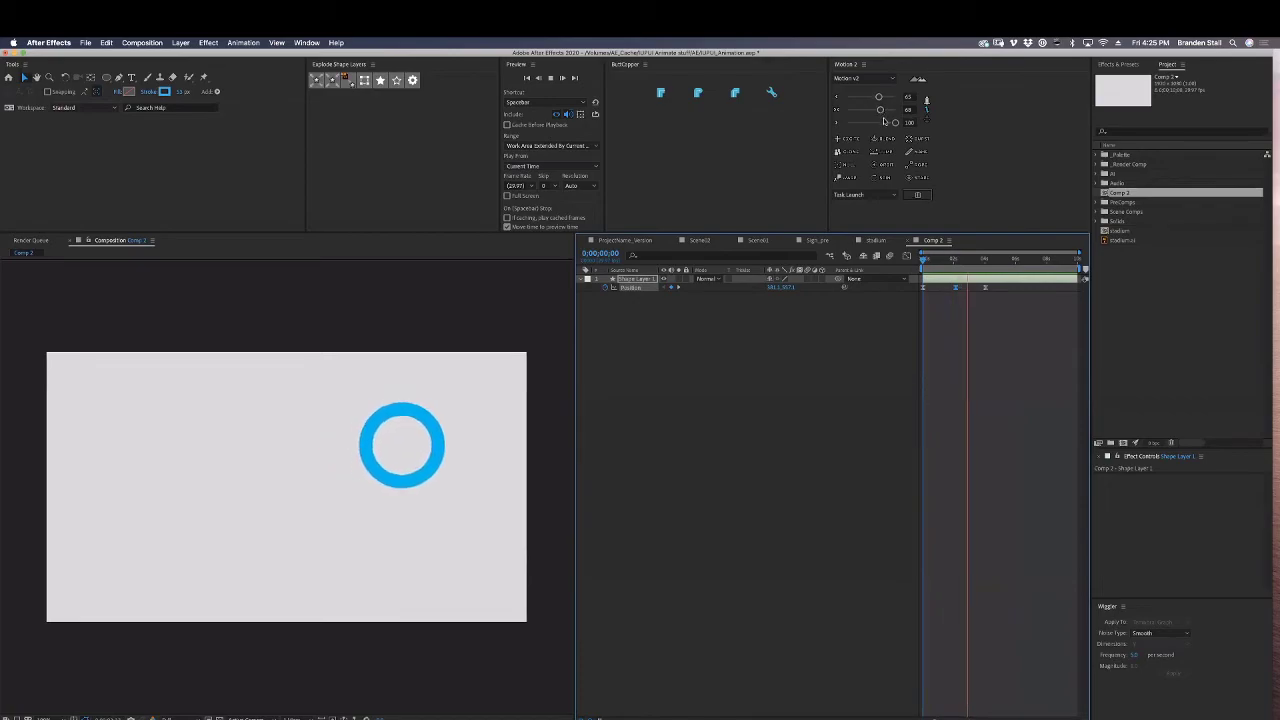
{"action": "key", "text": "space"}
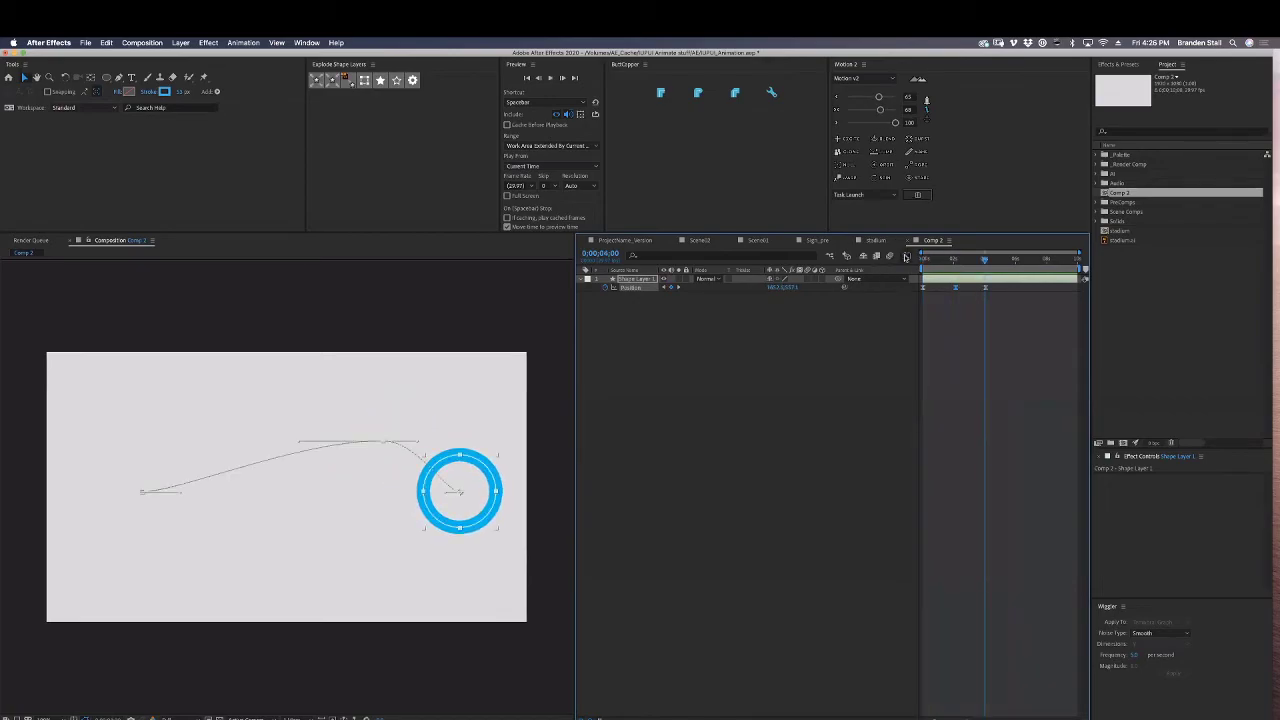
Examine the middle and end keyframes on the circle's position curves in the Graph Editor, and return to the layer bars.
{"action": "left_click", "coordinate": [906, 257]}
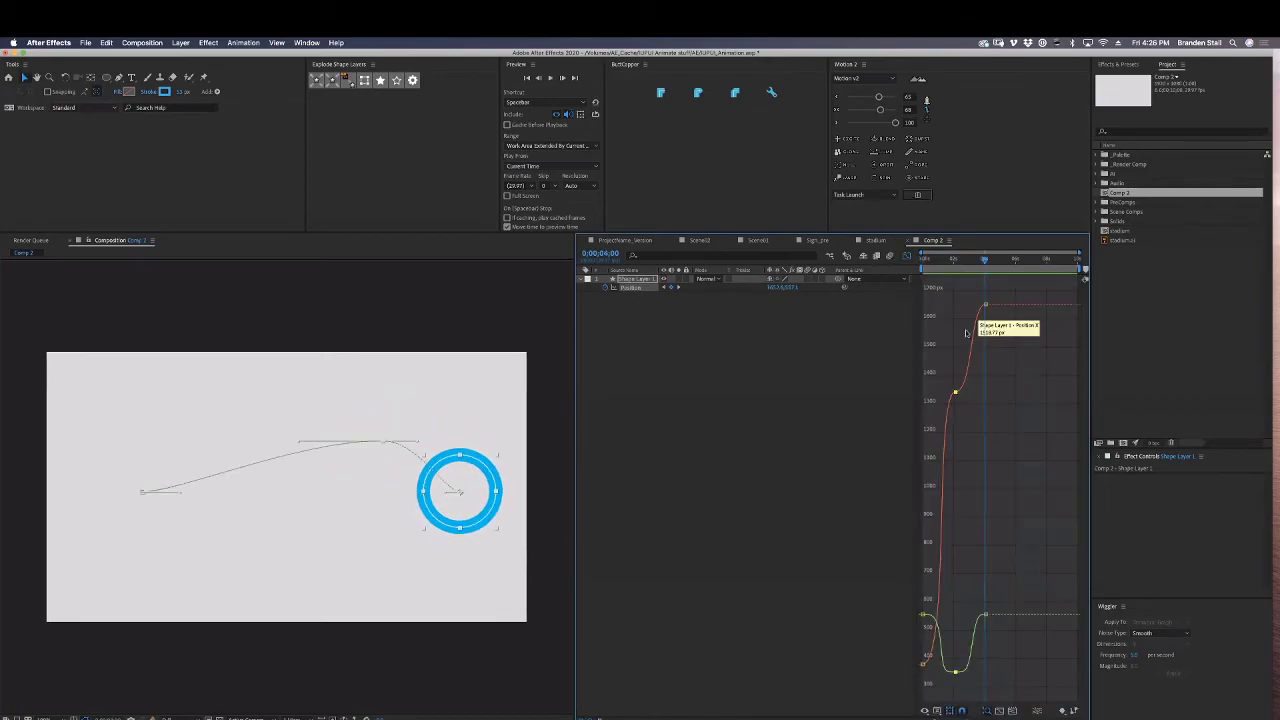
{"action": "left_click", "coordinate": [955, 392]}
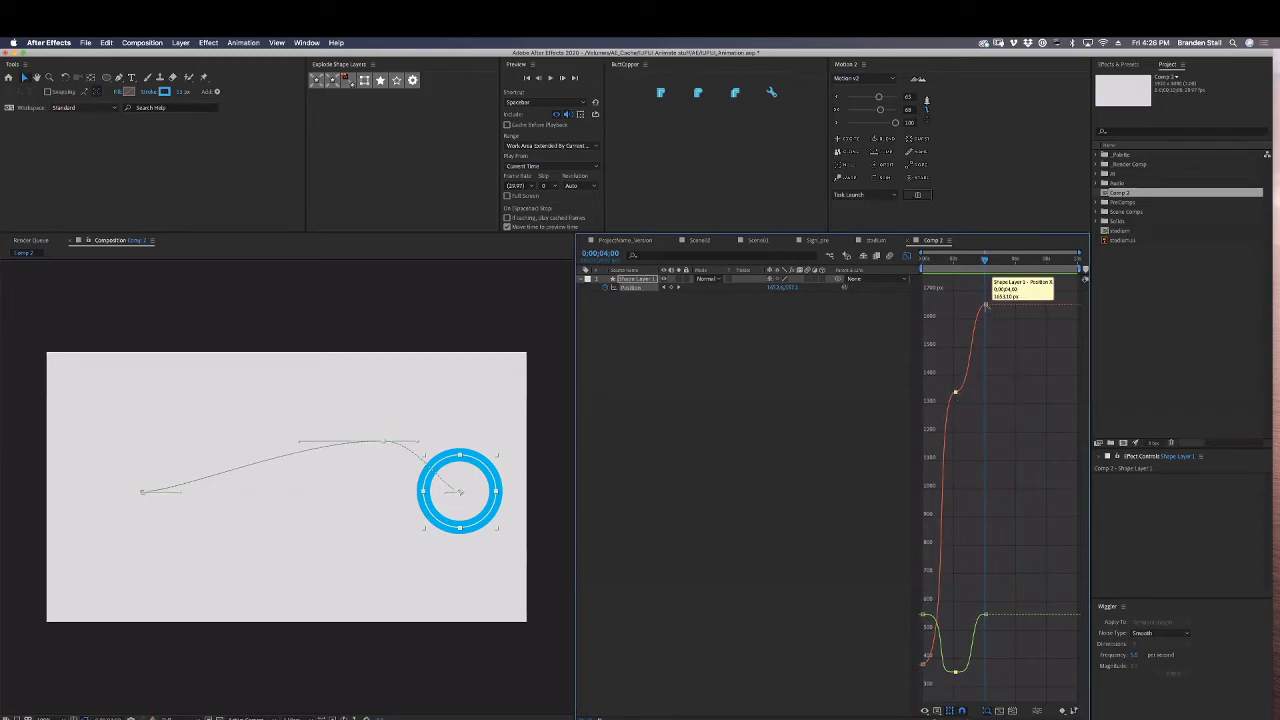
{"action": "left_click", "coordinate": [985, 305]}
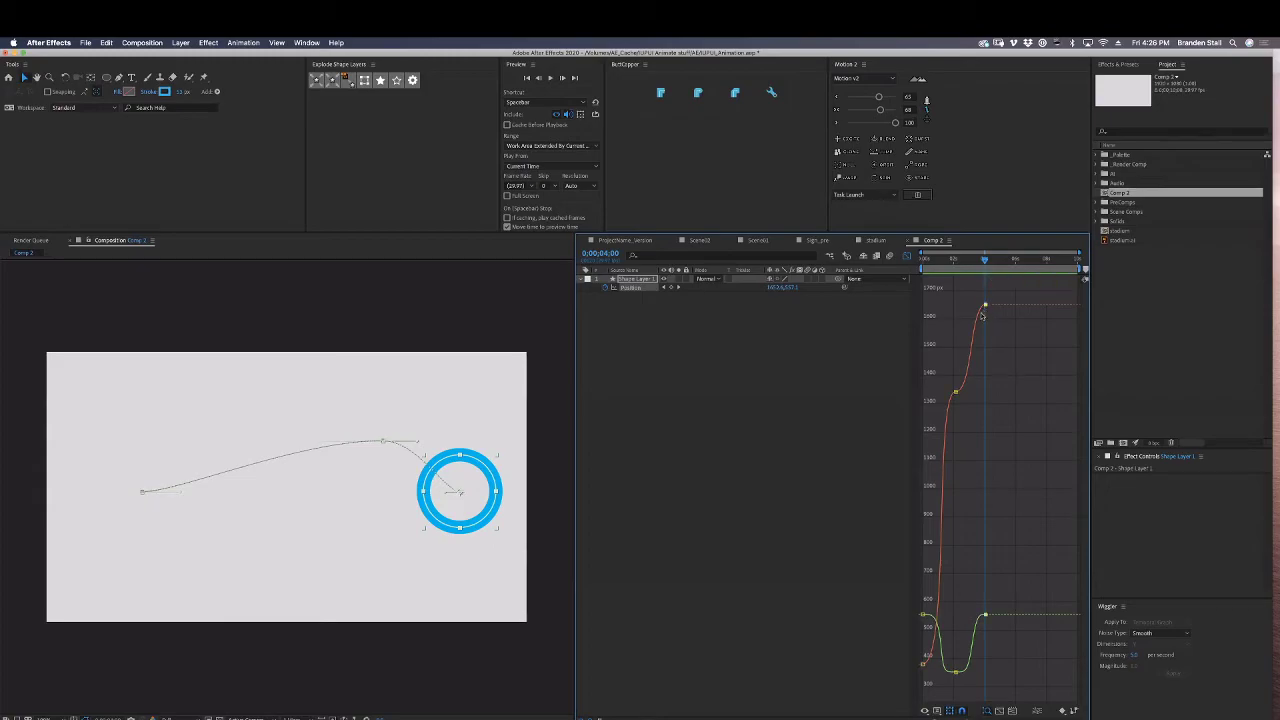
{"action": "left_click", "coordinate": [957, 673]}
{"action": "left_click", "coordinate": [905, 257]}
Select all three of the circle's position keyframes and look through their keyframe options without applying any.
{"action": "left_click_drag", "start_coordinate": [996, 304], "coordinate": [911, 284]}
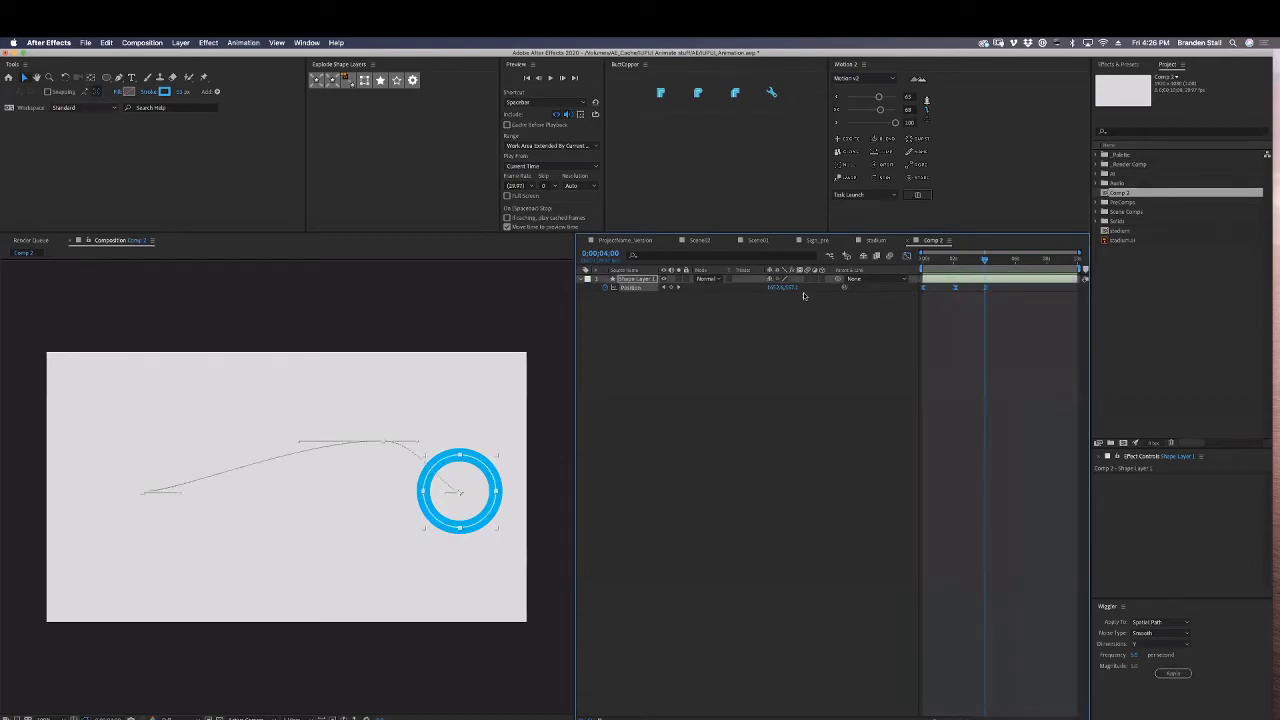
{"action": "right_click", "coordinate": [923, 289]}
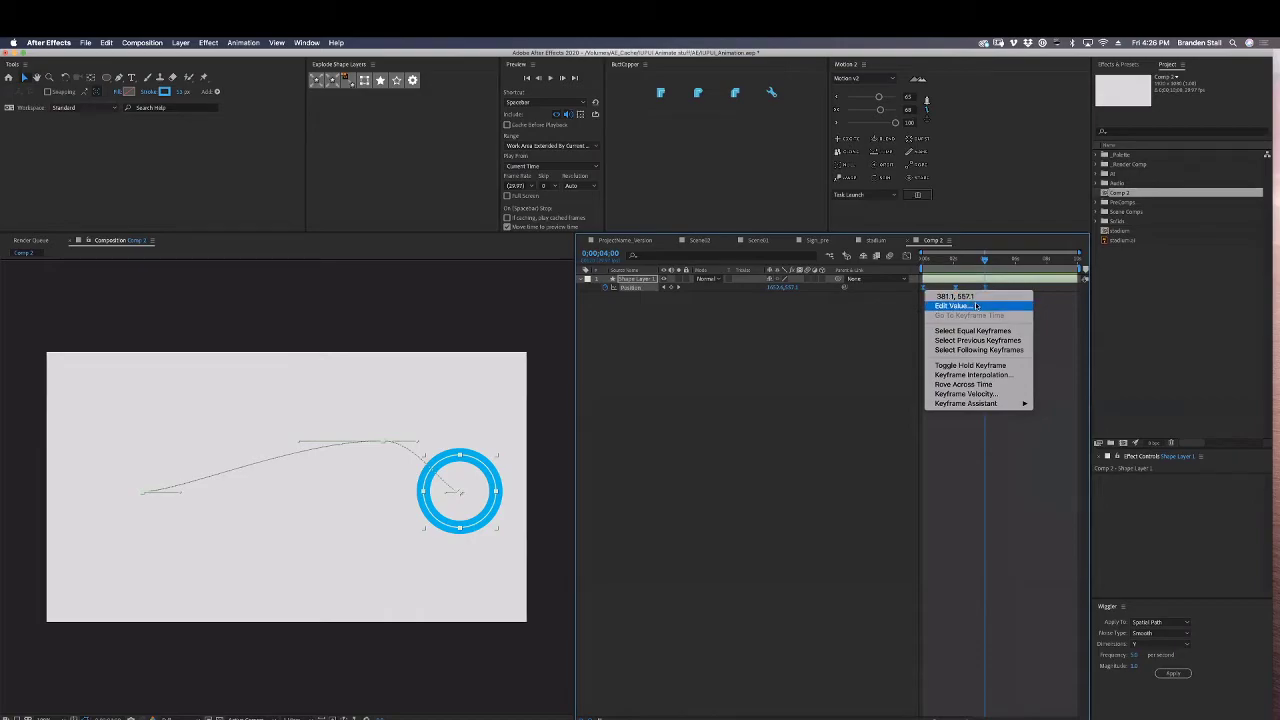
{"action": "left_click", "coordinate": [860, 335]}
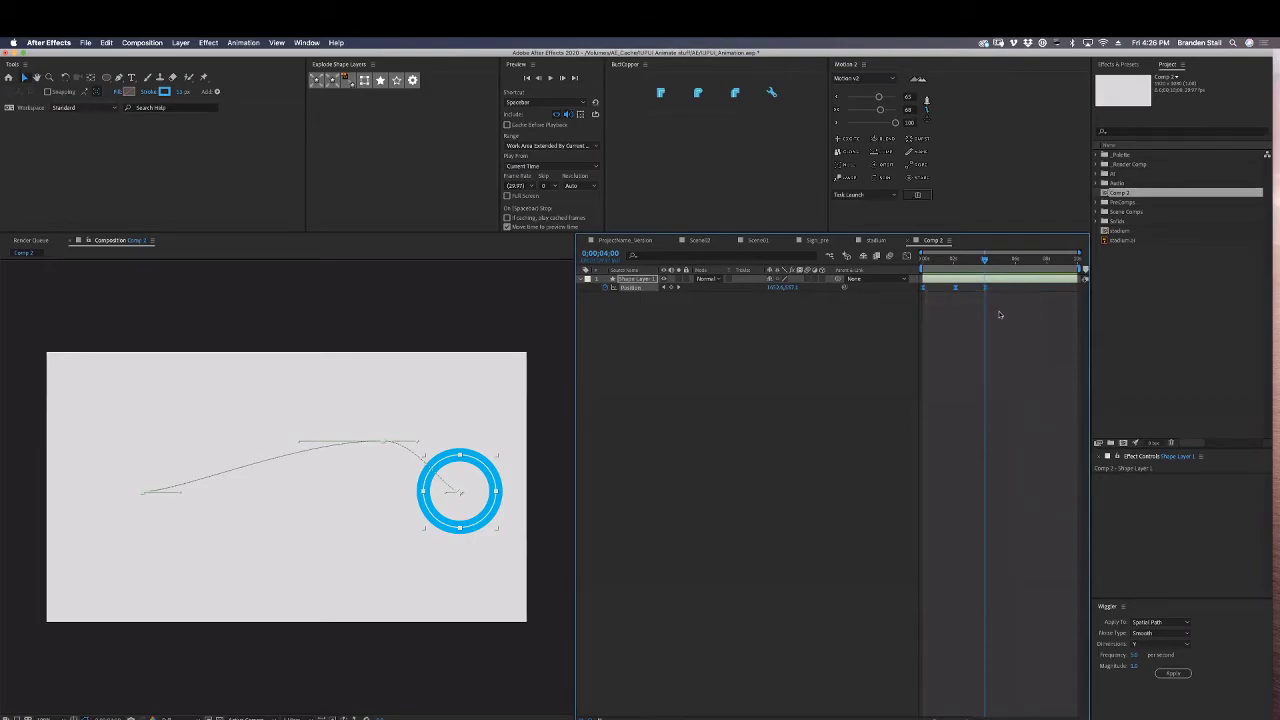
Separate the circle's position into X and Y dimensions and show both curves in the Graph Editor.
{"action": "right_click", "coordinate": [638, 289]}
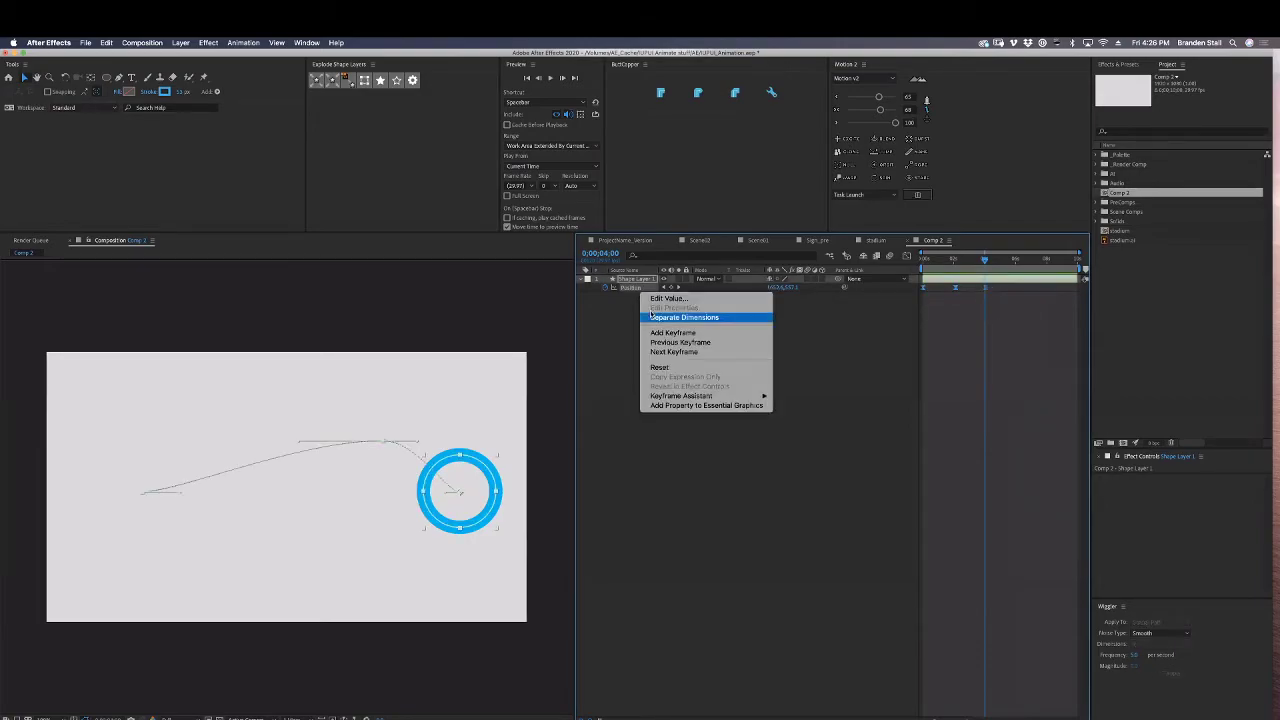
{"action": "left_click", "coordinate": [700, 318]}
{"action": "left_click_drag", "start_coordinate": [995, 283], "coordinate": [899, 301]}
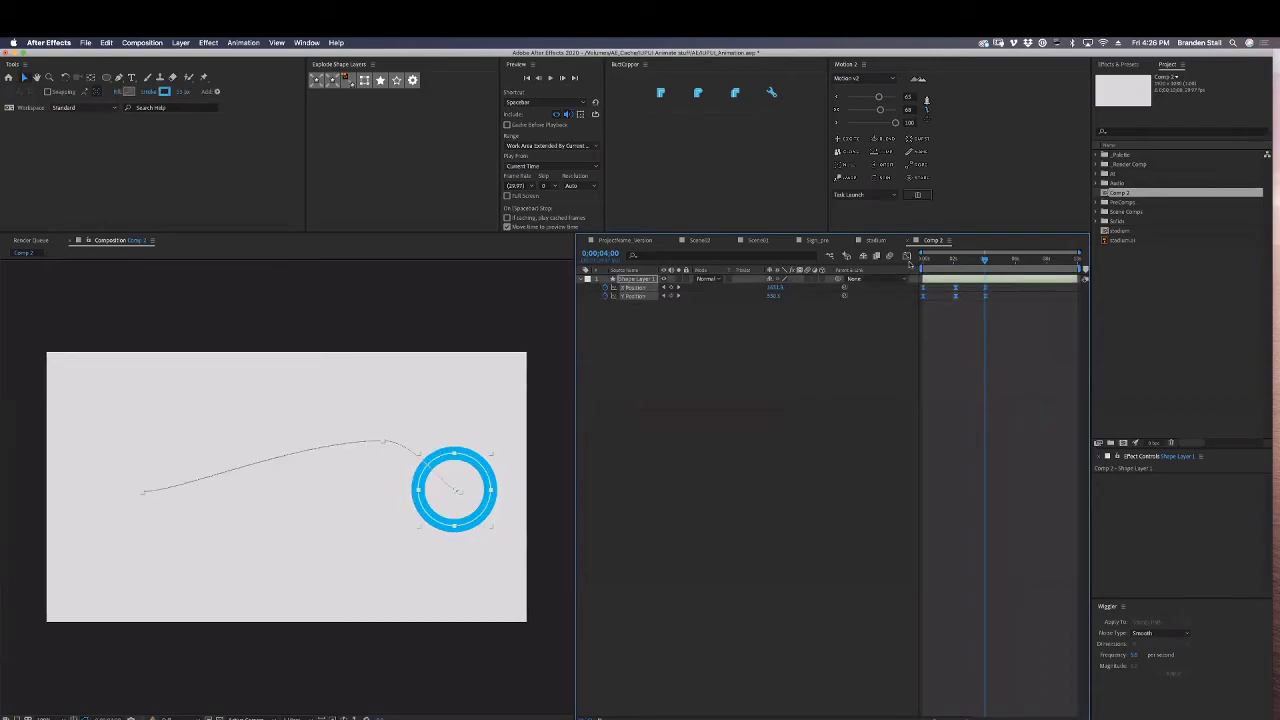
{"action": "left_click", "coordinate": [908, 258]}
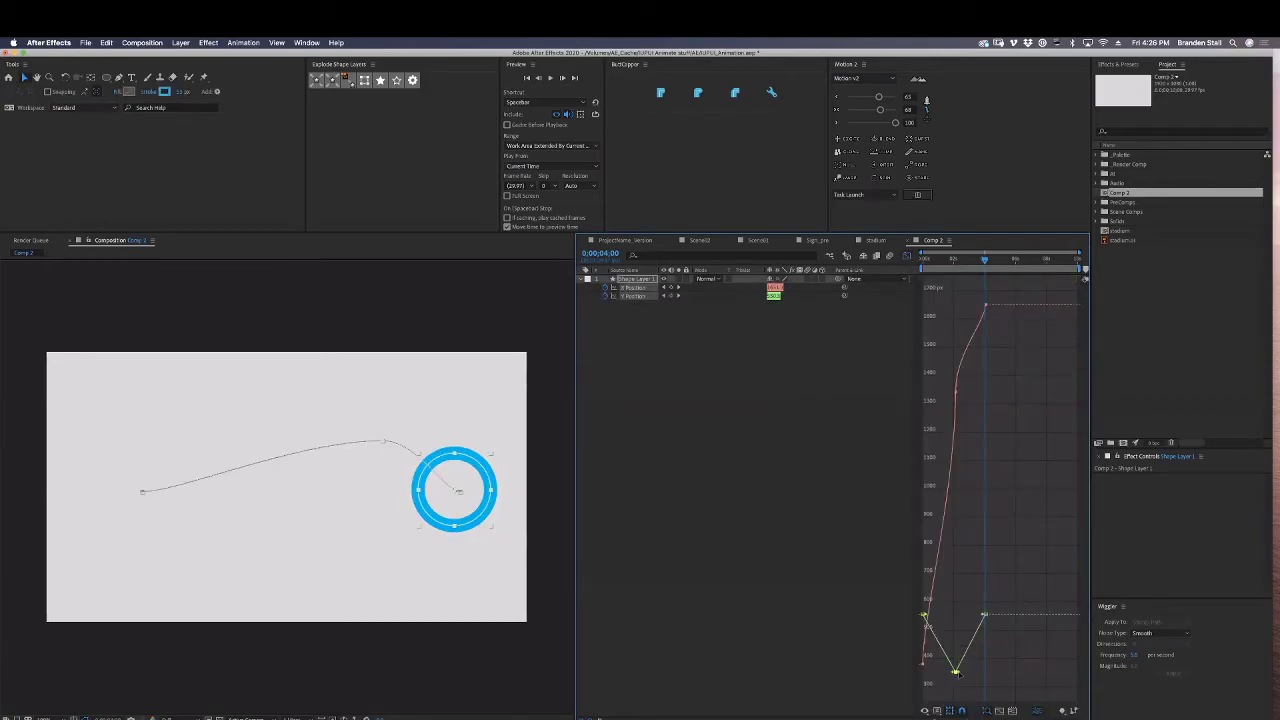
Move the middle Y keyframe slightly later, tilt the middle X keyframe's handles to smooth the curve, and preview the motion.
{"action": "mouse_move", "coordinate": [955, 672]}
{"action": "left_mouse_down"}
{"action": "mouse_move", "coordinate": [941, 680]}
{"action": "mouse_move", "coordinate": [965, 658]}
{"action": "left_mouse_up"}
{"action": "left_click", "coordinate": [956, 387]}
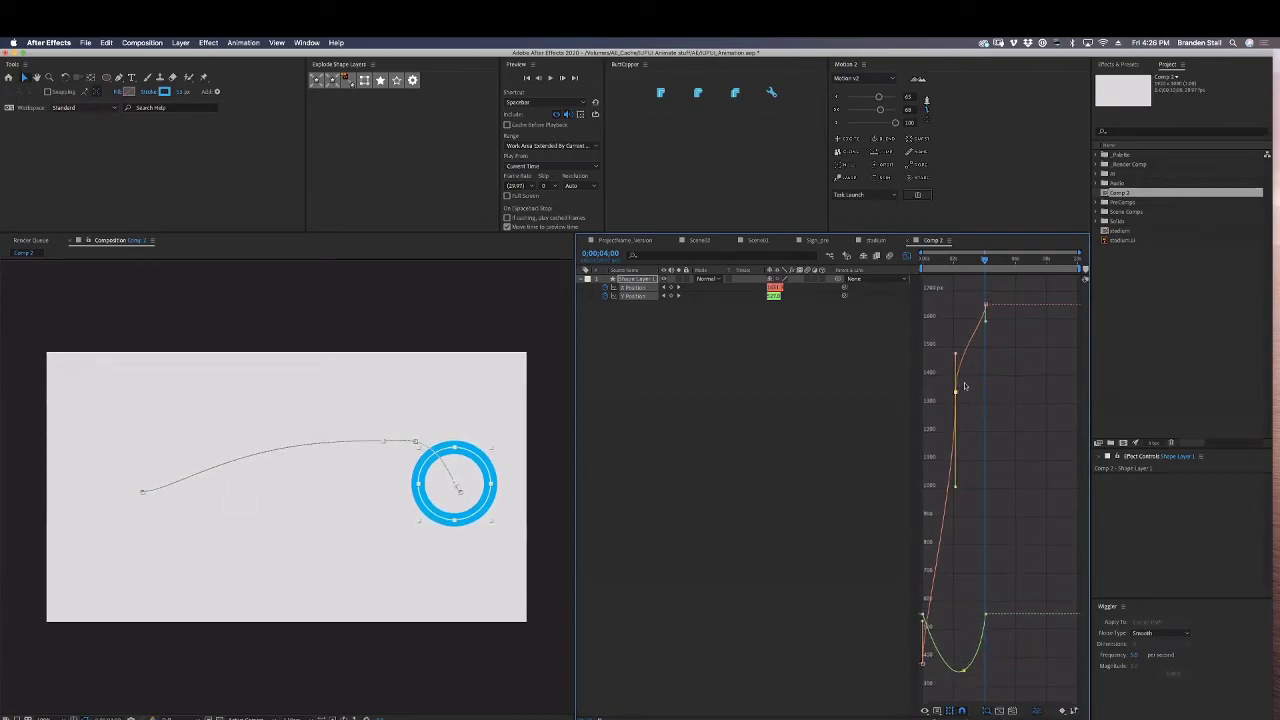
{"action": "left_click_drag", "start_coordinate": [956, 355], "coordinate": [960, 358]}
{"action": "left_click", "coordinate": [424, 446]}
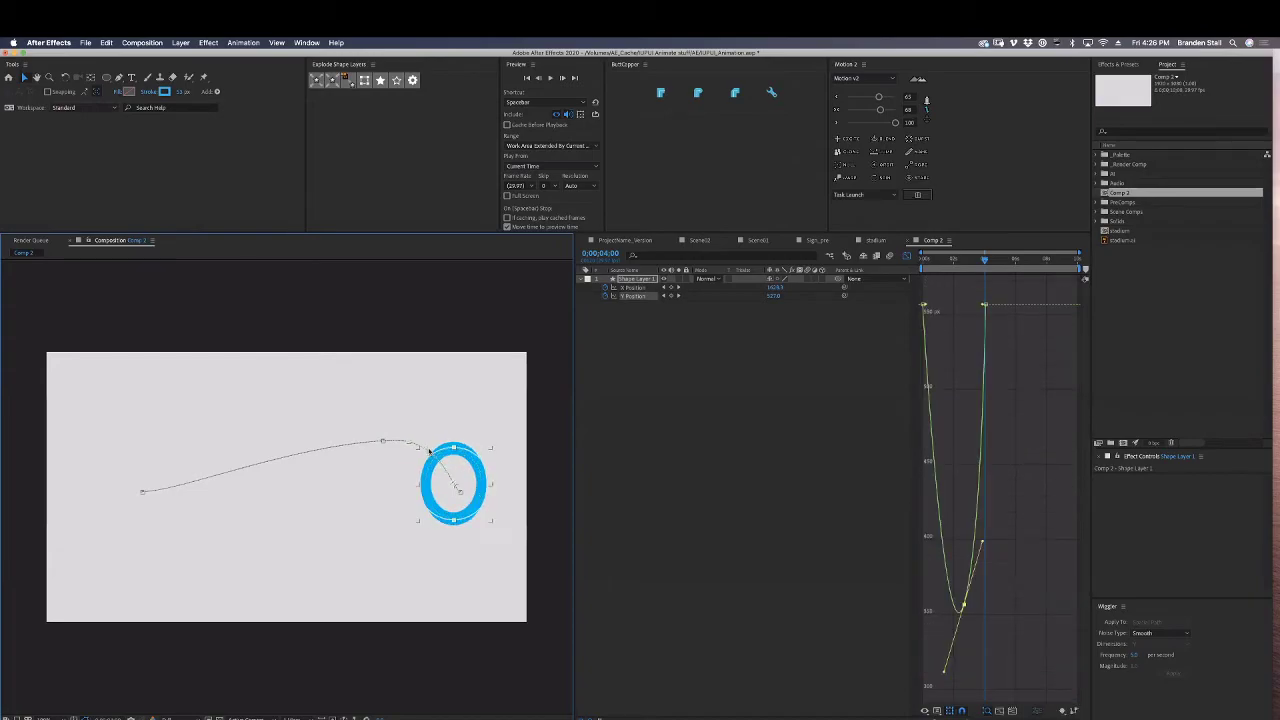
{"action": "left_click", "coordinate": [405, 446]}
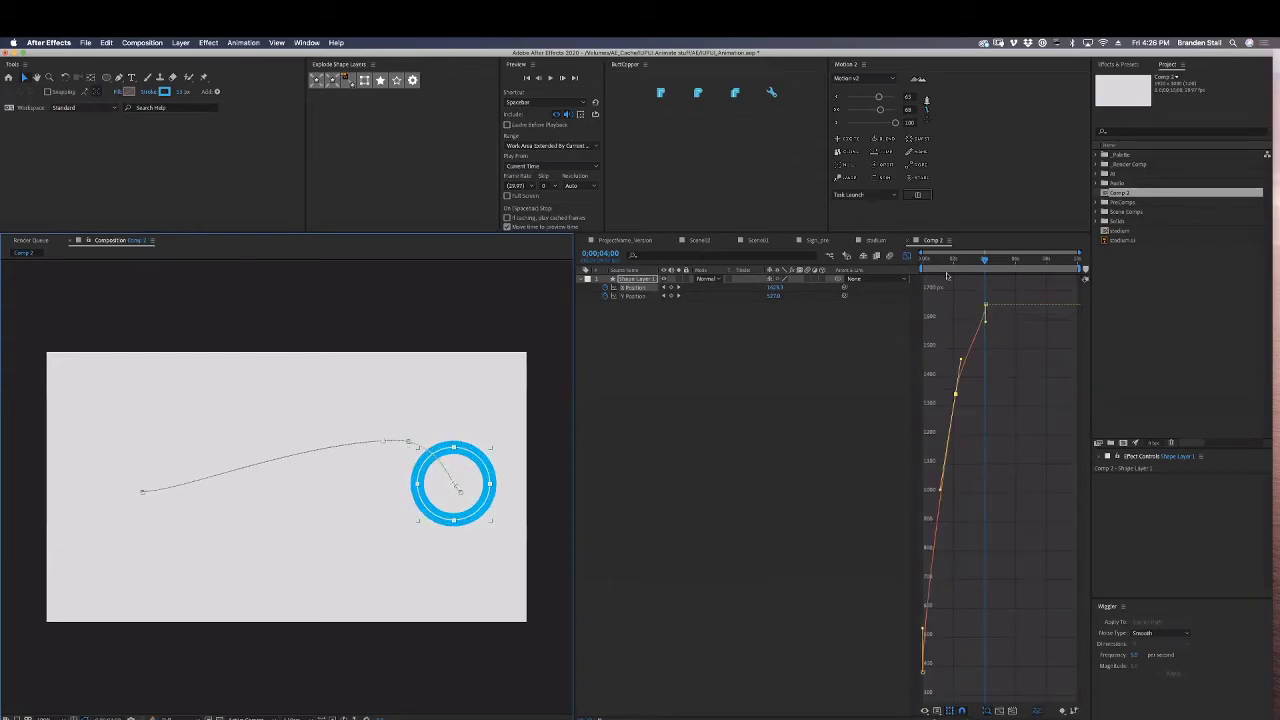
{"action": "key", "text": "space"}
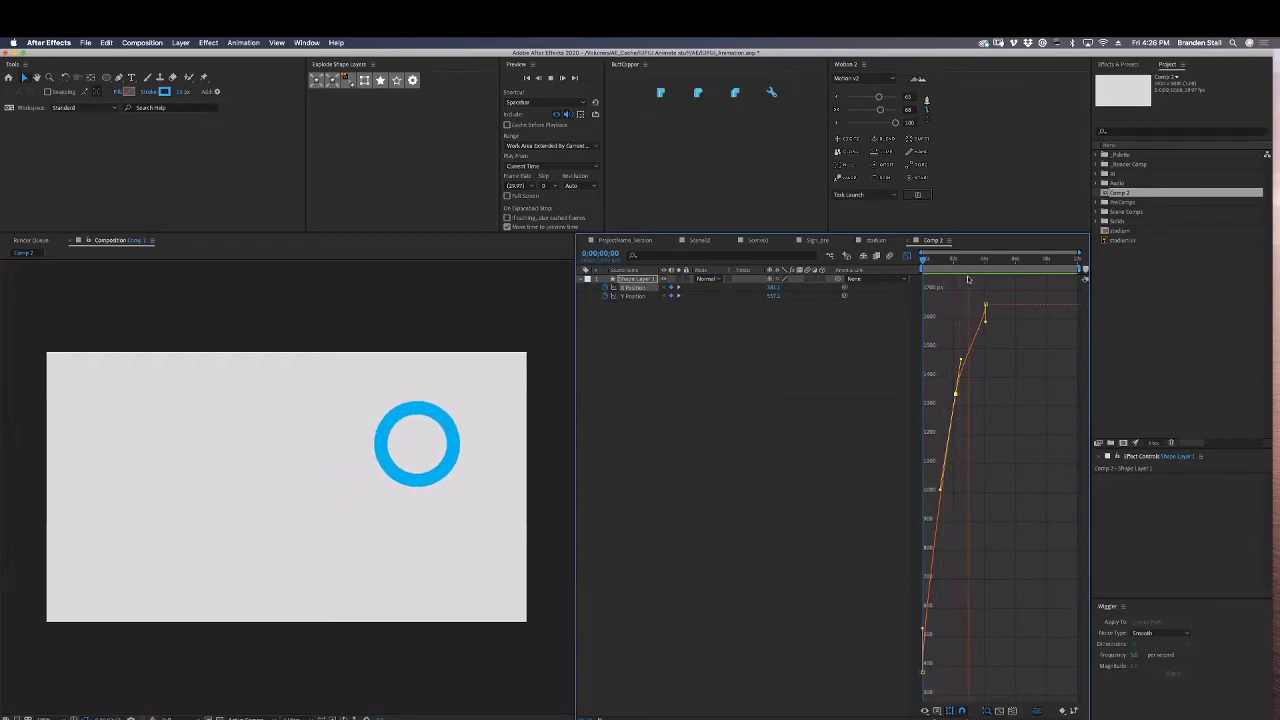
{"action": "key", "text": "space"}
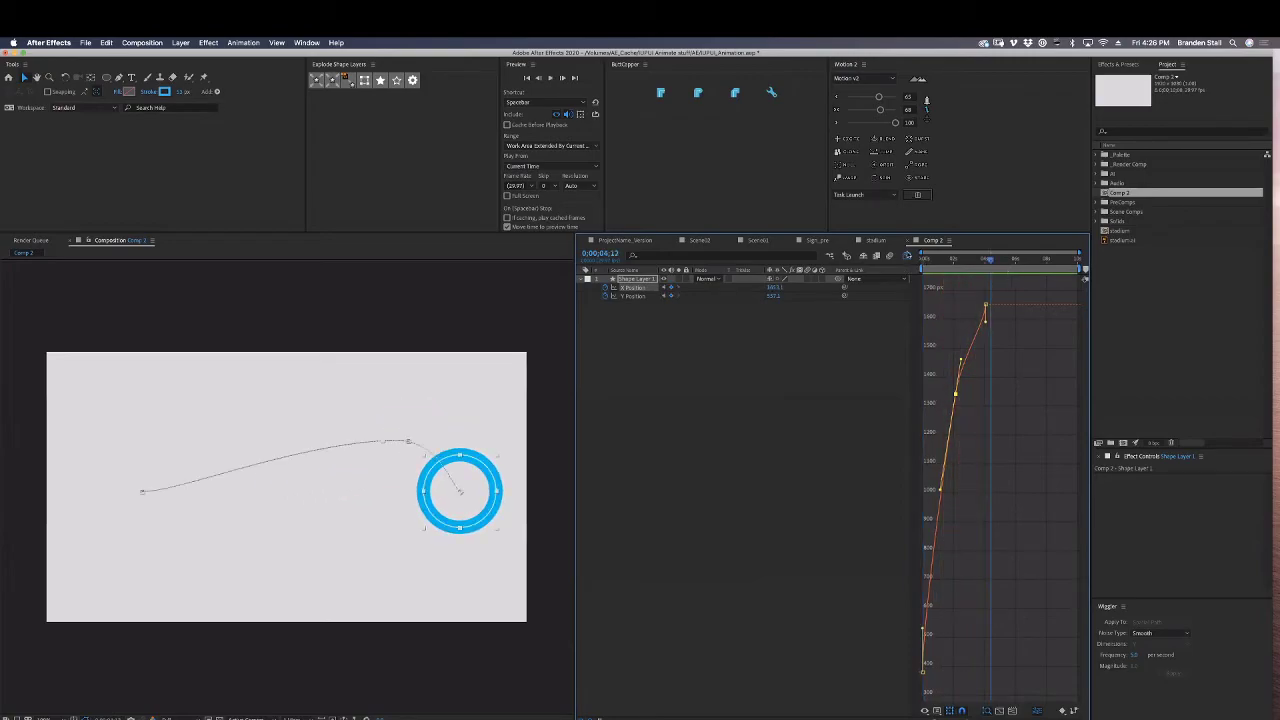
Return to the layer bars and realign the middle Y keyframe with the middle X keyframe at about 2 seconds.
{"action": "left_click", "coordinate": [907, 255]}
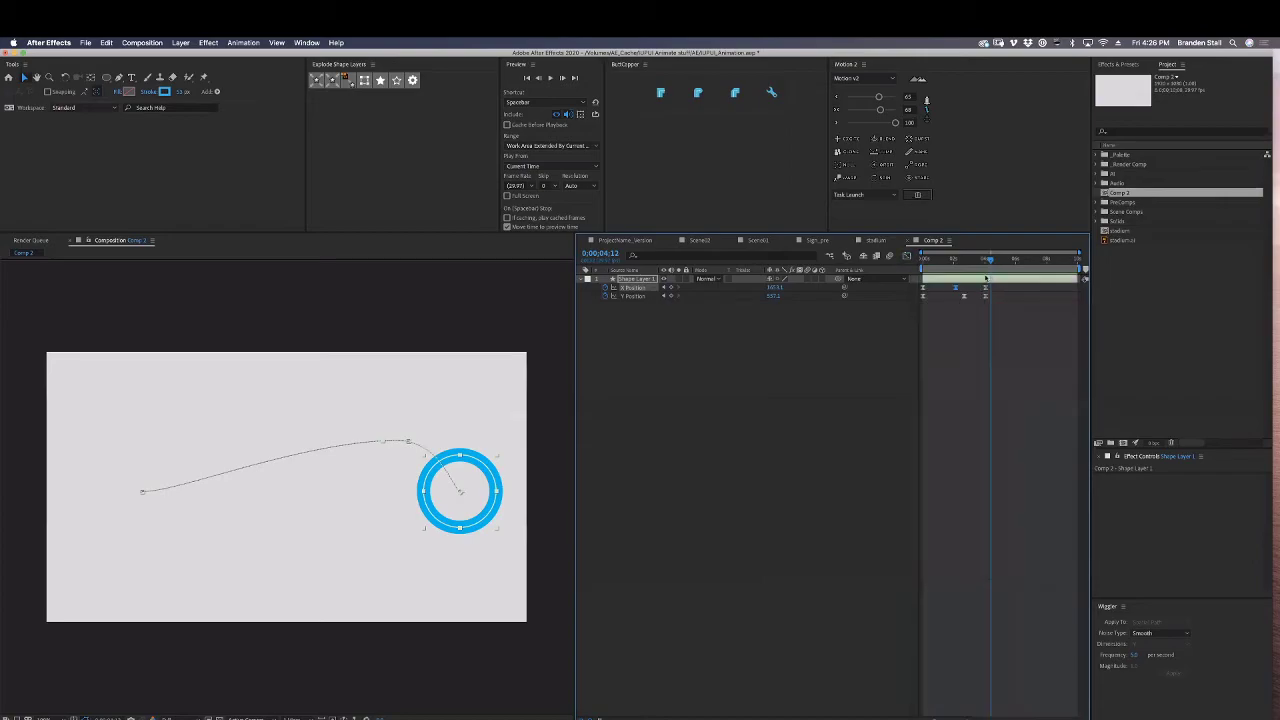
{"action": "left_click_drag", "start_coordinate": [964, 296], "coordinate": [927, 266]}
{"action": "left_click", "coordinate": [966, 332]}
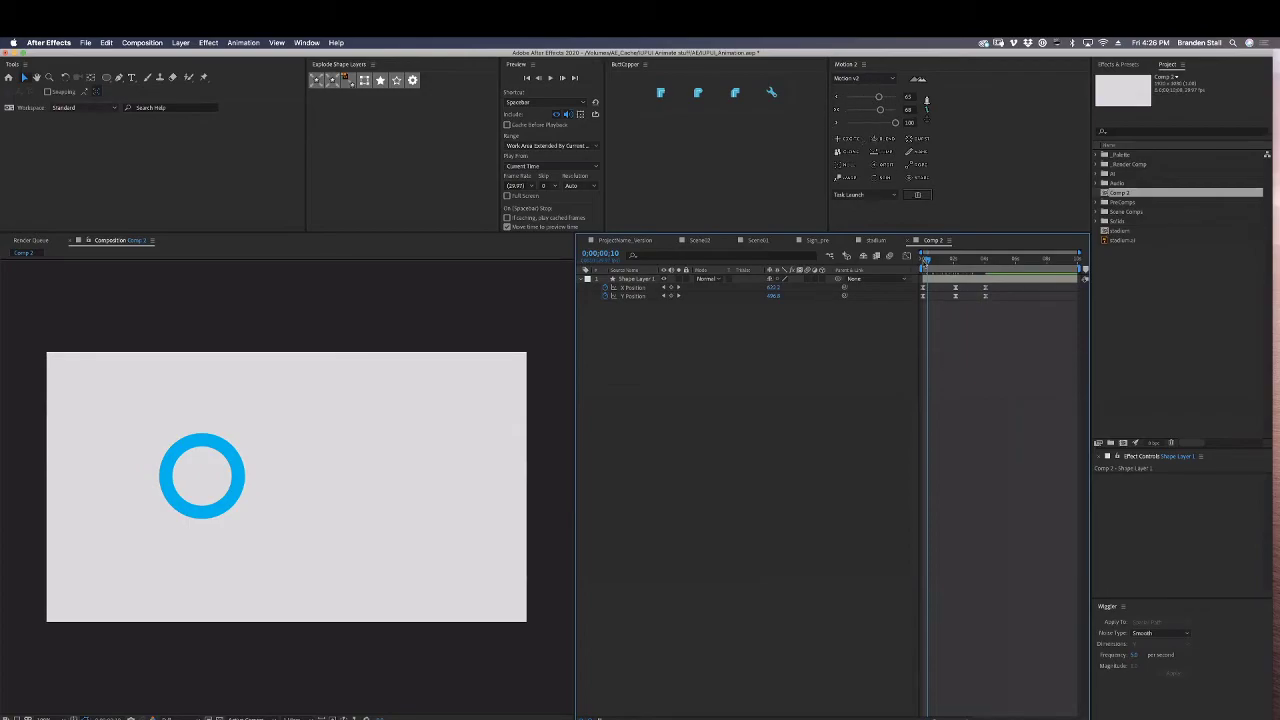
{"action": "mouse_move", "coordinate": [926, 264]}
{"action": "left_mouse_down"}
{"action": "mouse_move", "coordinate": [986, 263]}
{"action": "mouse_move", "coordinate": [908, 259]}
{"action": "left_mouse_up"}
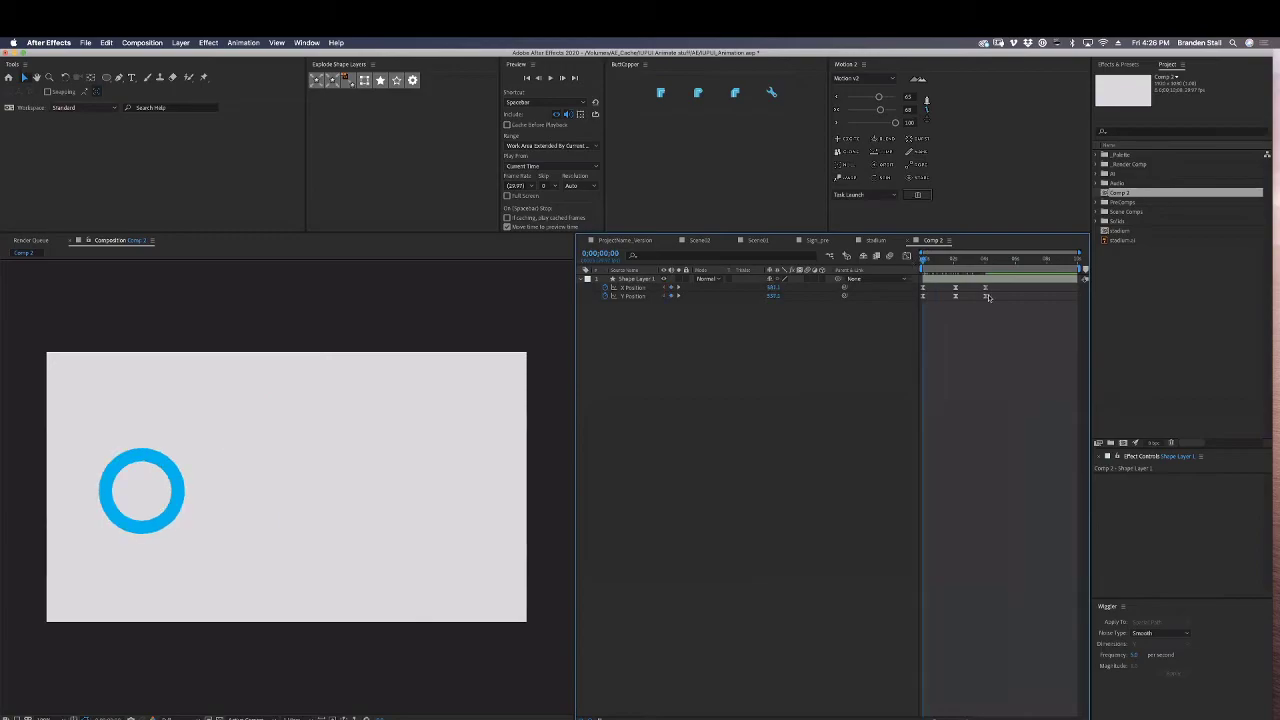
Delete the middle X and Y position keyframes and place both end keyframes at about 1.5 seconds.
{"action": "left_click_drag", "start_coordinate": [938, 305], "coordinate": [965, 283]}
{"action": "key", "text": "Delete"}
{"action": "key", "text": "space"}
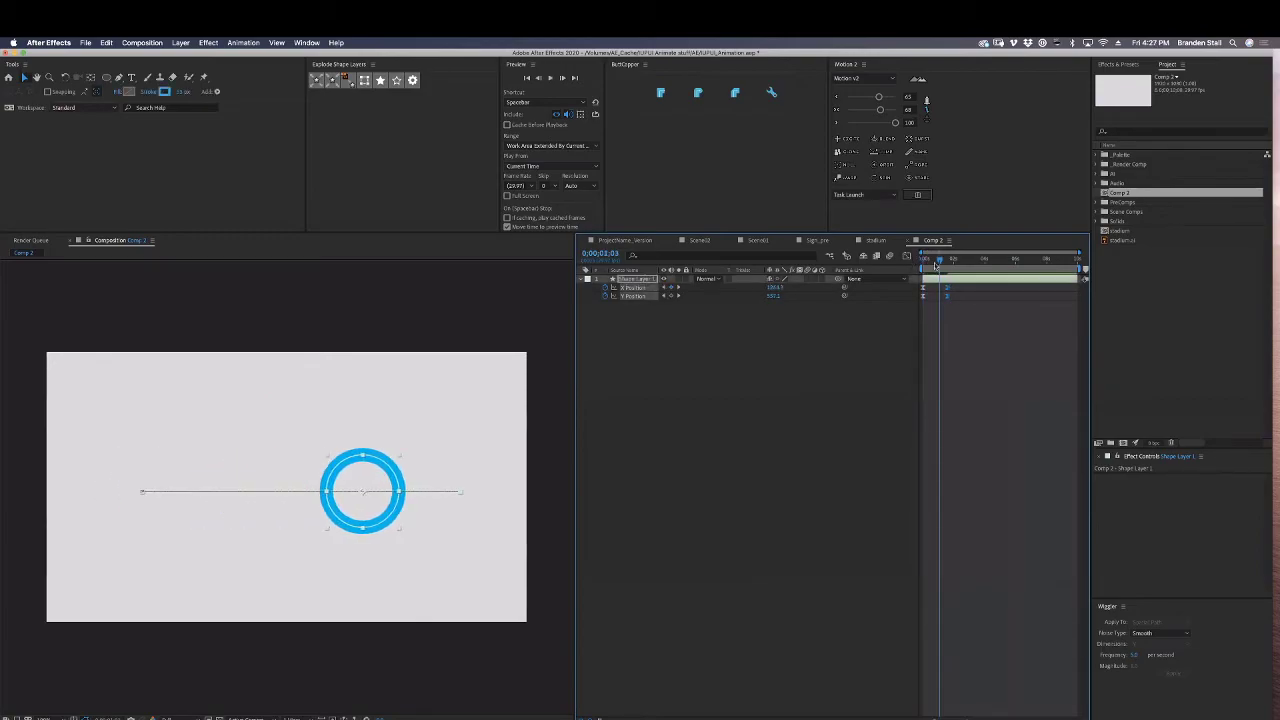
Set the remaining position keyframes' ease to 0 with Motion 2 and preview the circle's linear motion.
{"action": "left_click", "coordinate": [948, 289]}
{"action": "left_click", "coordinate": [948, 289]}
{"action": "left_click", "coordinate": [946, 296]}
{"action": "key", "text": "space"}
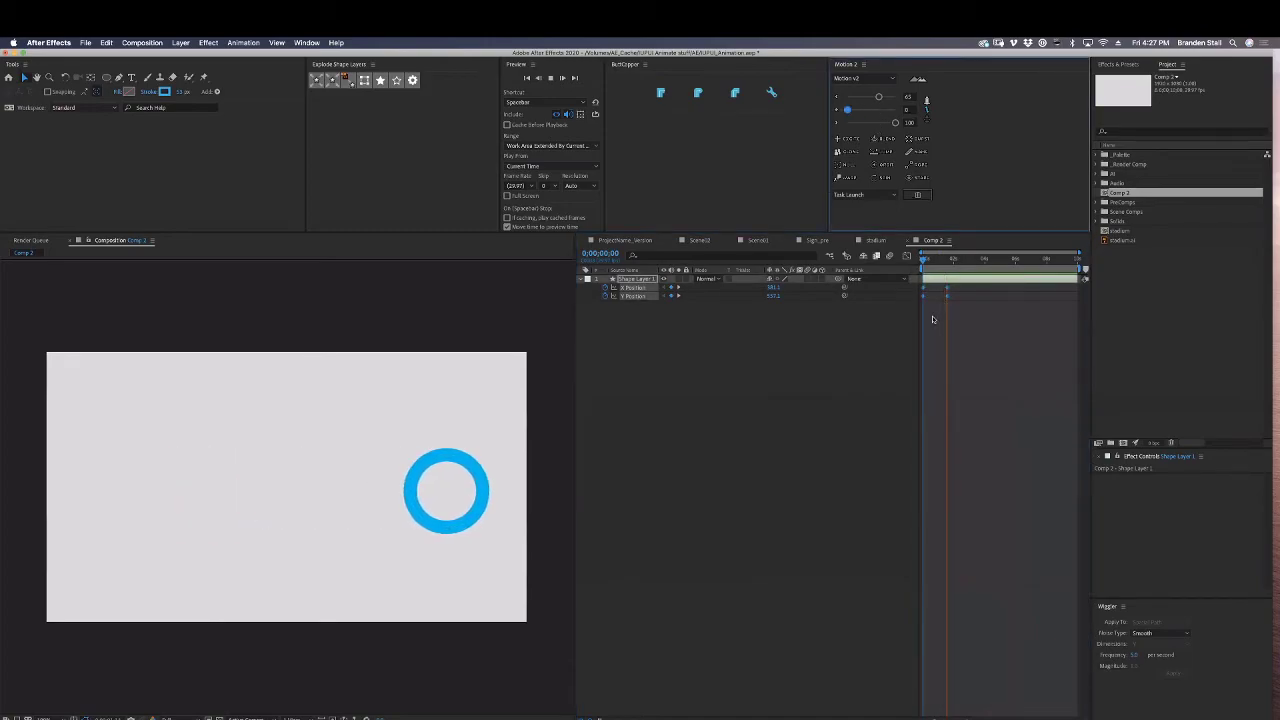
{"action": "left_click", "coordinate": [908, 265]}
{"action": "key", "text": "space"}
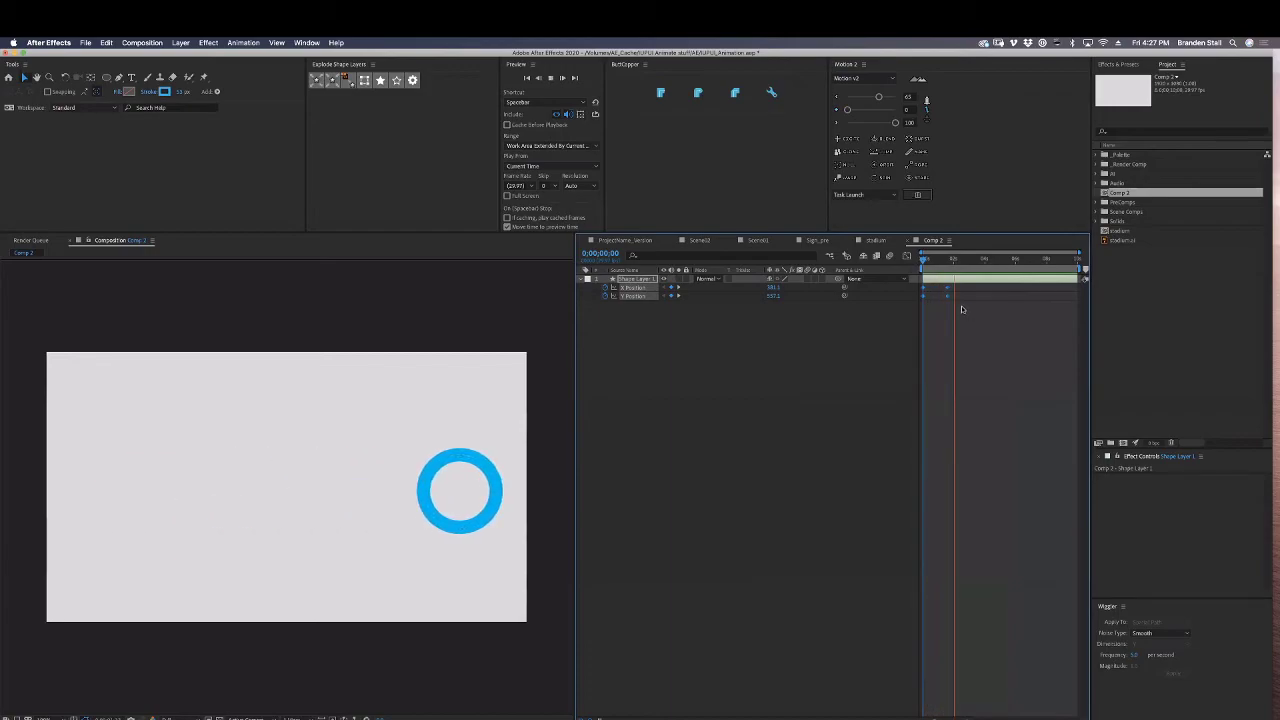
{"action": "key", "text": "space"}
End the work area at 3 seconds, move the end position keyframes to about 2 seconds, and preview.
{"action": "key", "text": "n"}
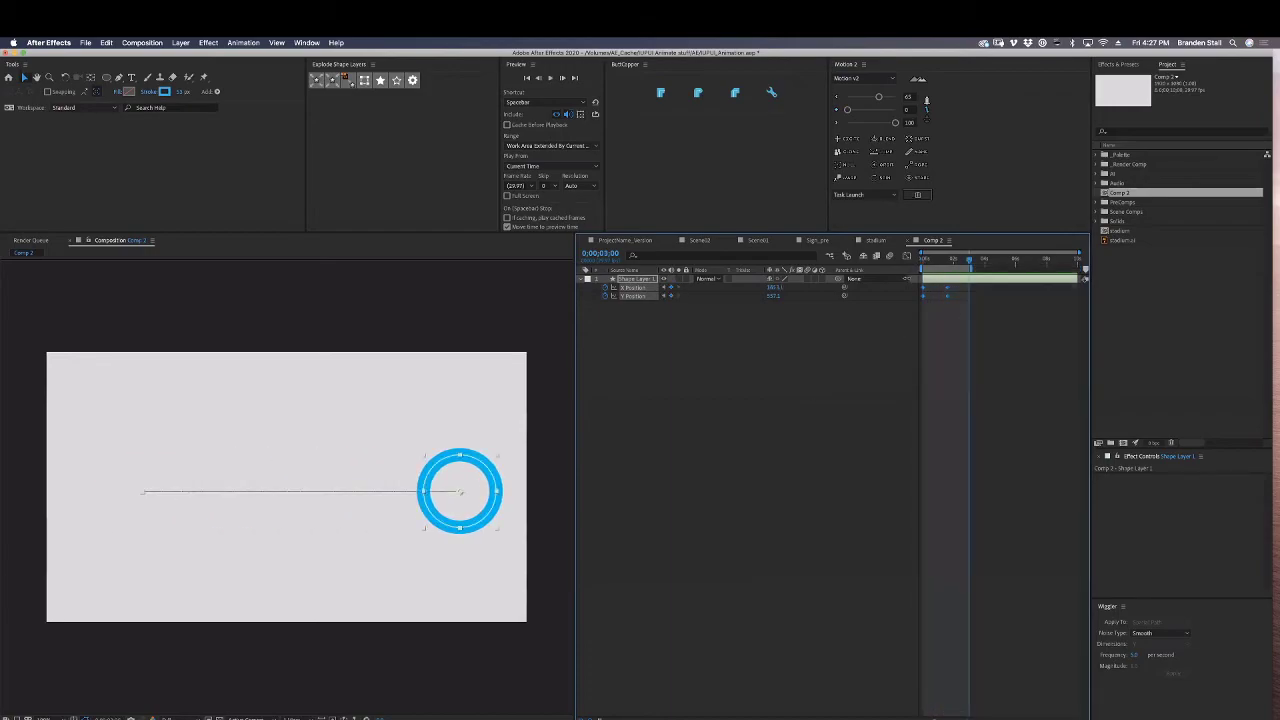
{"action": "key", "text": "space"}
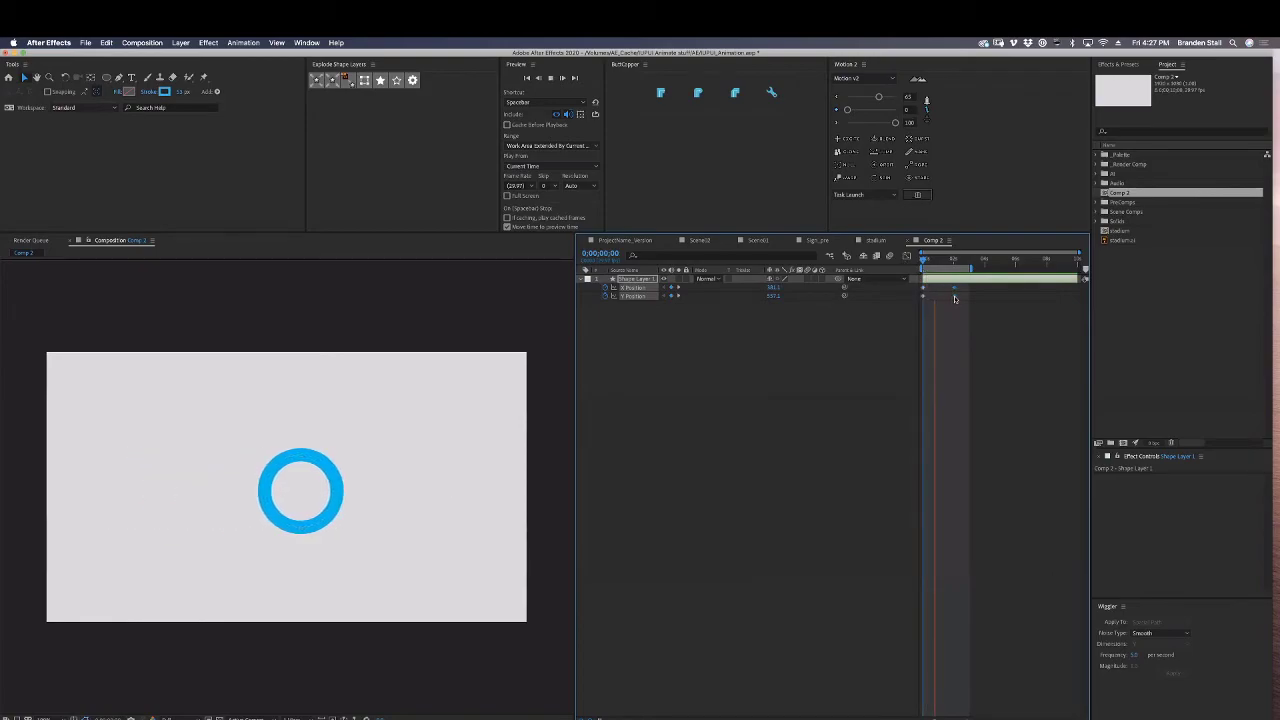
{"action": "key", "text": "space"}
Ease all the circle's position keyframes with Motion 2 settings of about 15 and 52, and preview the motion from the start.
{"action": "left_click_drag", "start_coordinate": [973, 287], "coordinate": [905, 307]}
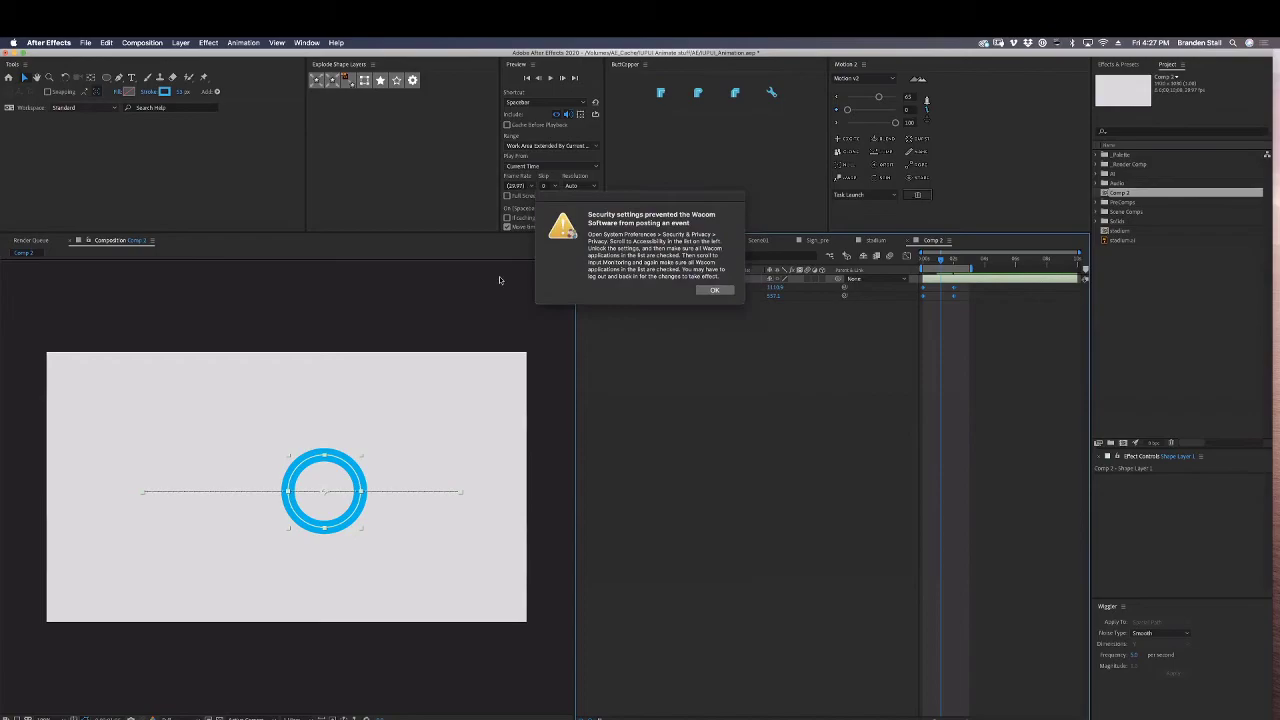
{"action": "left_click", "coordinate": [715, 290]}
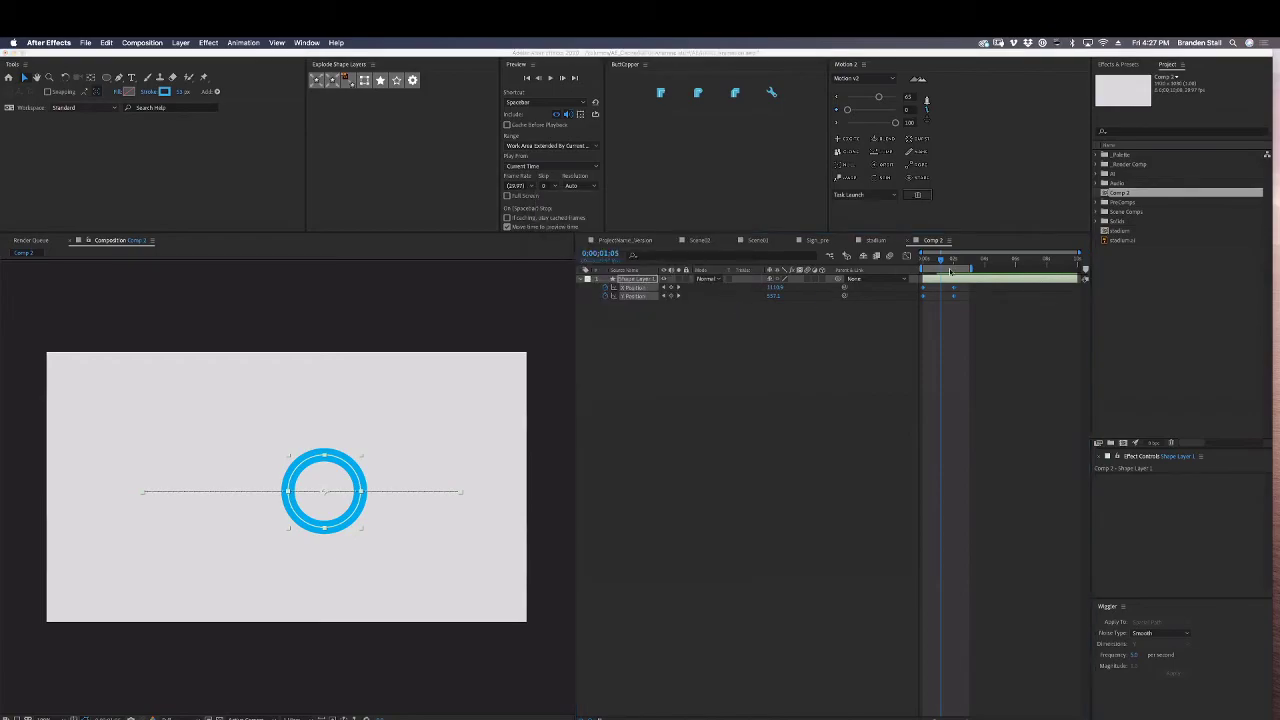
{"action": "left_click", "coordinate": [966, 288]}
{"action": "left_click_drag", "start_coordinate": [895, 123], "coordinate": [871, 124]}
{"action": "left_click_drag", "start_coordinate": [879, 97], "coordinate": [855, 97]}
{"action": "left_click", "coordinate": [920, 262]}
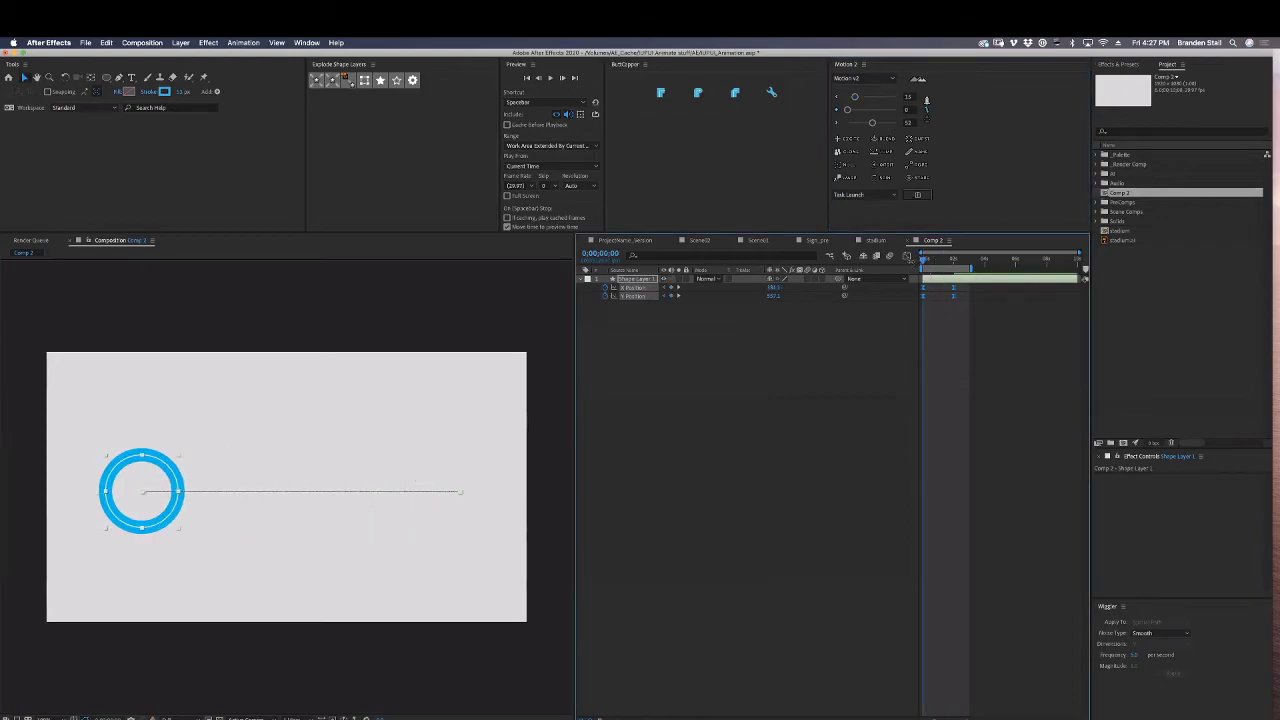
{"action": "key", "text": "space"}
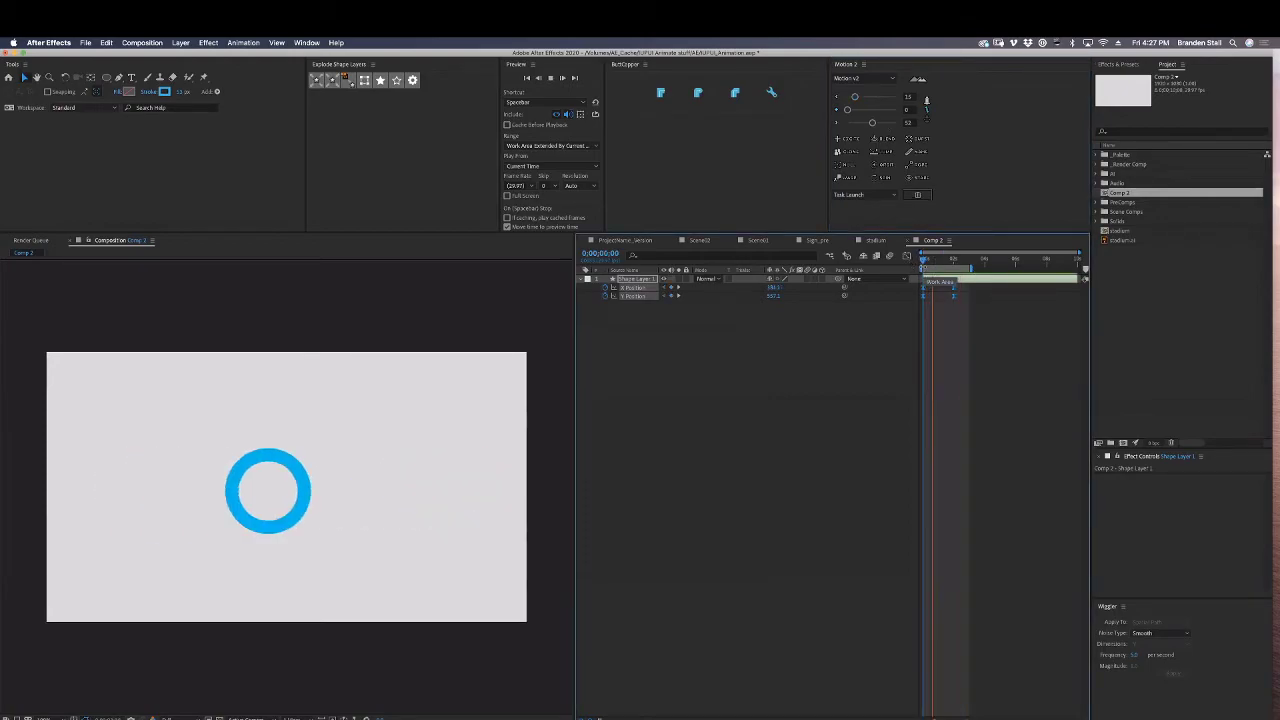
{"action": "key", "text": "space"}
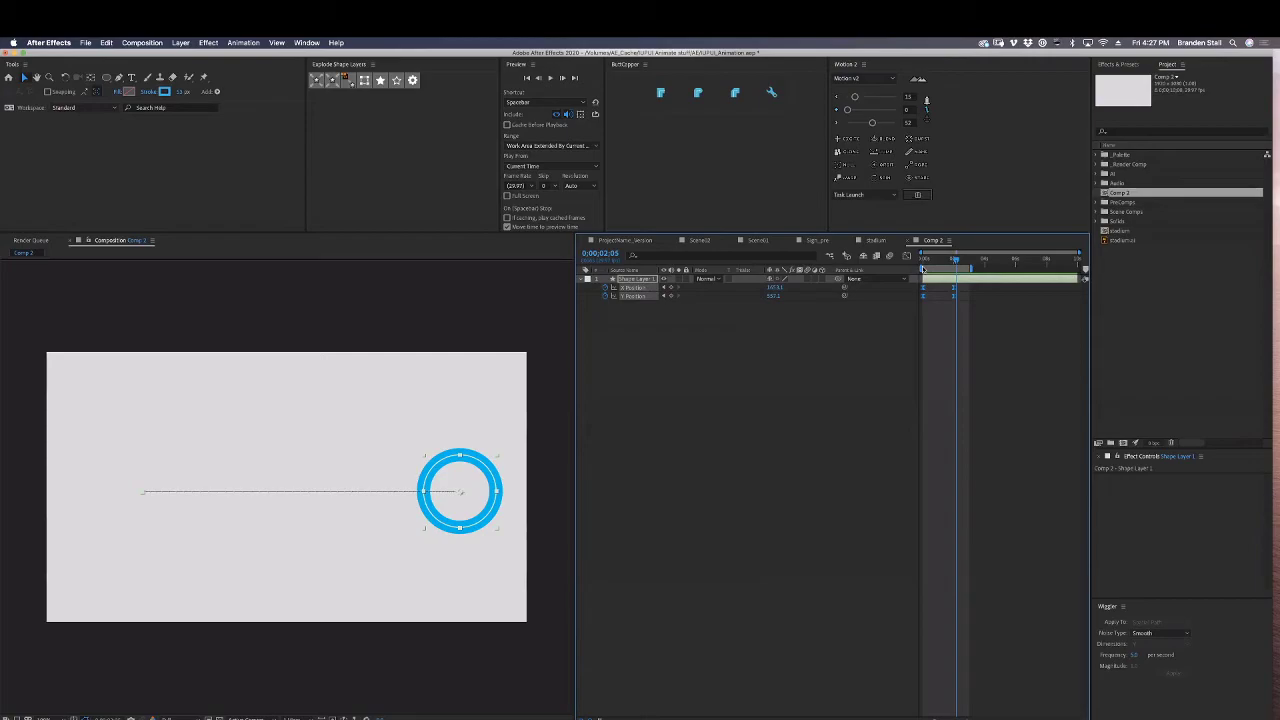
Delete the circle's shape layer from the test composition.
{"action": "mouse_move", "coordinate": [951, 263]}
{"action": "left_mouse_down"}
{"action": "mouse_move", "coordinate": [921, 263]}
{"action": "mouse_move", "coordinate": [955, 264]}
{"action": "left_mouse_up"}
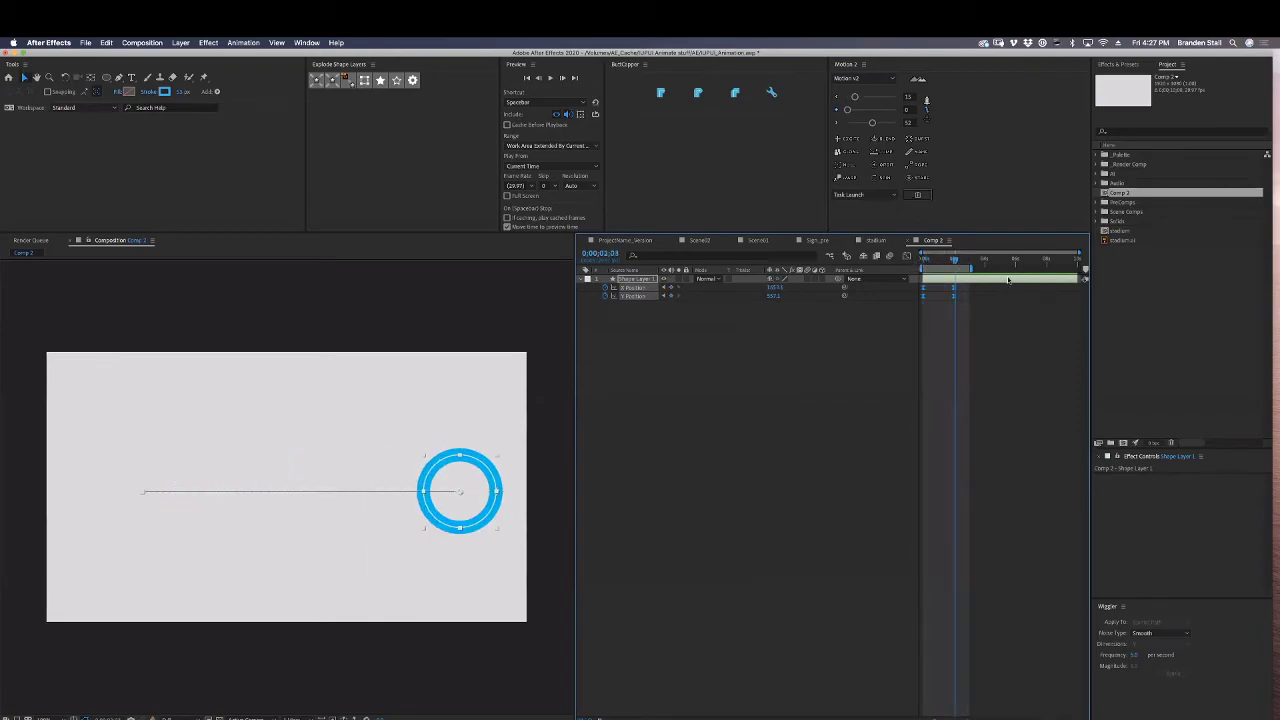
{"action": "key", "text": "Page_Up"}
{"action": "key", "text": "Delete"}
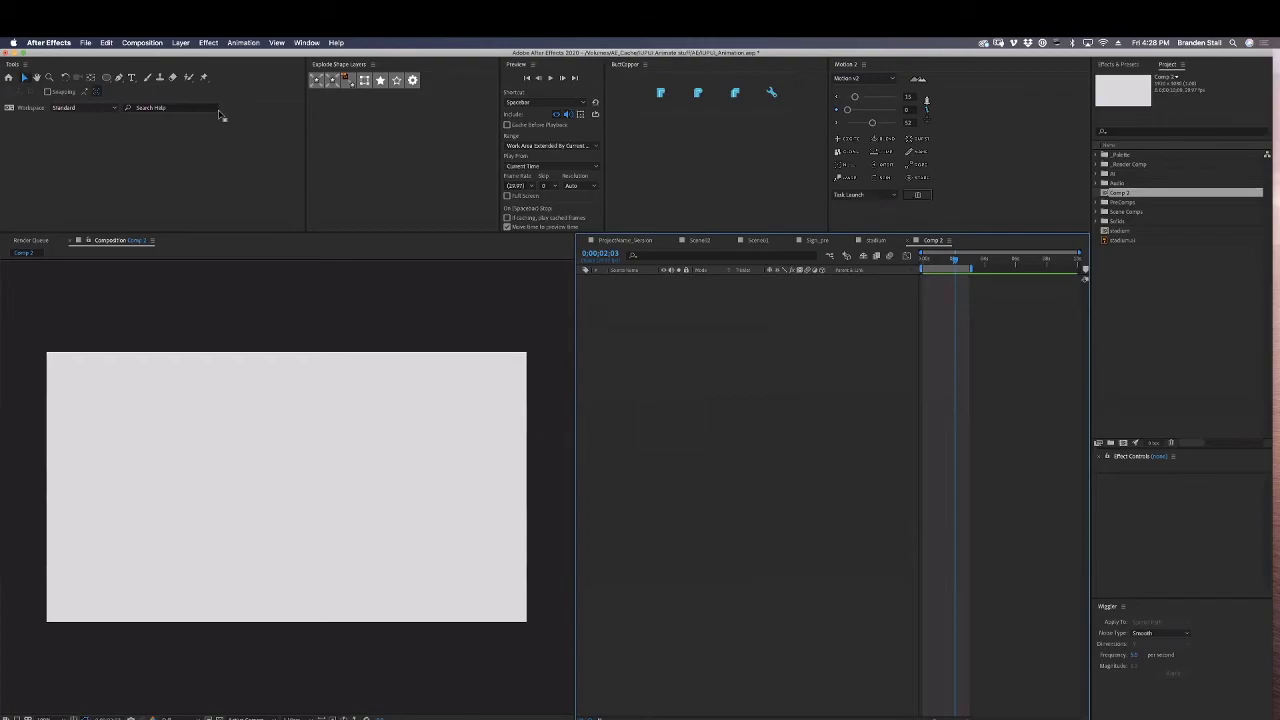
Draw a wide horizontal rectangle across the middle of the composition with the Rectangle Tool.
{"action": "left_click", "coordinate": [107, 79]}
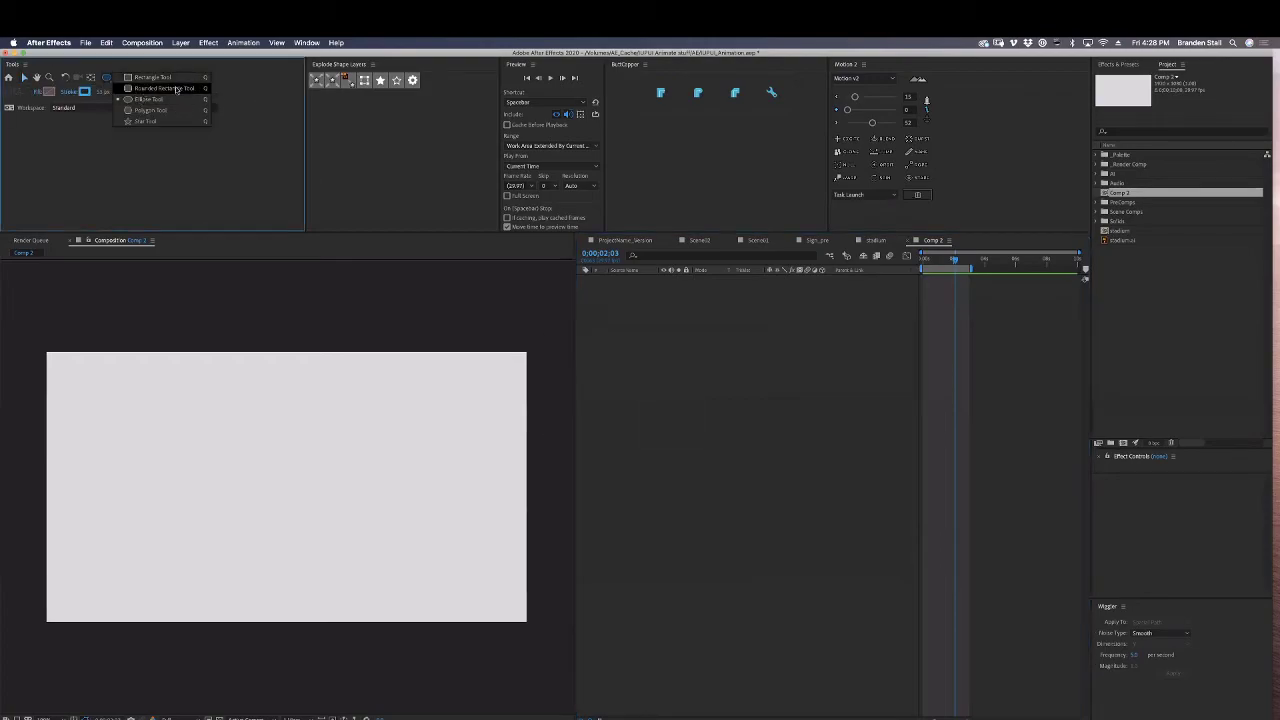
{"action": "left_click", "coordinate": [799, 384]}
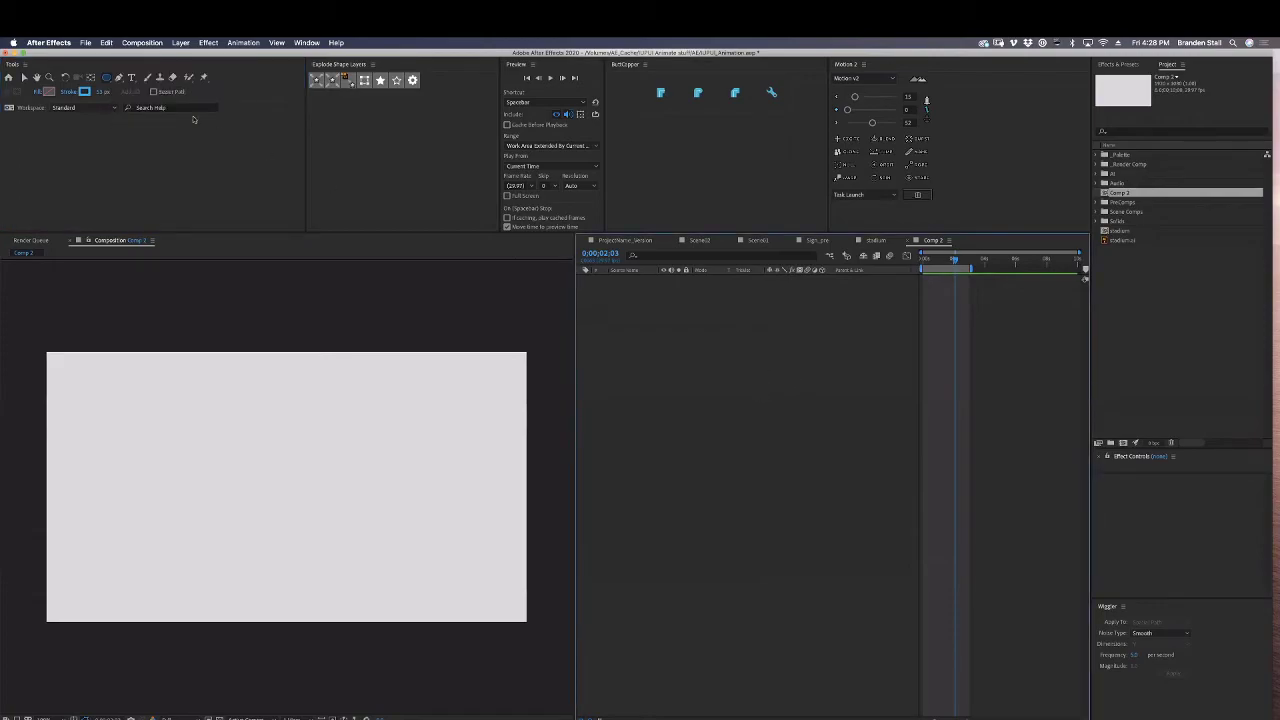
{"action": "left_click_drag", "start_coordinate": [107, 78], "coordinate": [150, 80]}
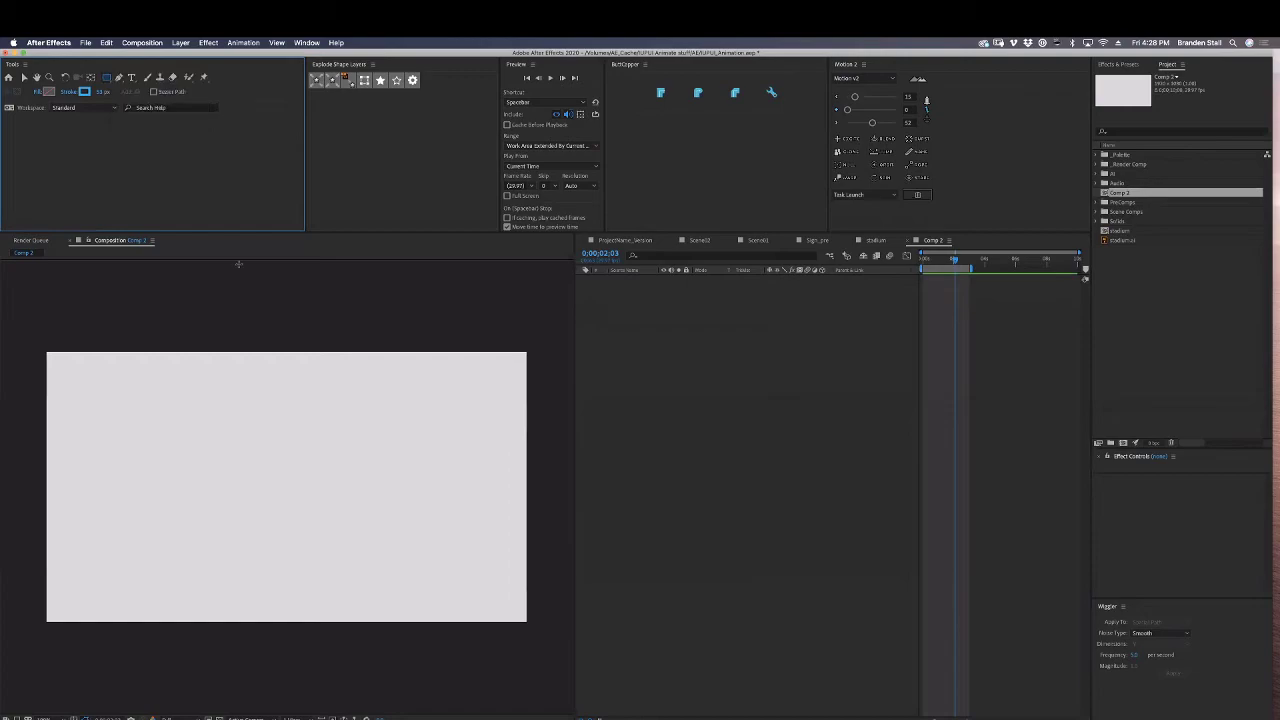
{"action": "left_click_drag", "start_coordinate": [138, 453], "coordinate": [256, 495]}
{"action": "left_click_drag", "start_coordinate": [367, 523], "coordinate": [400, 512]}
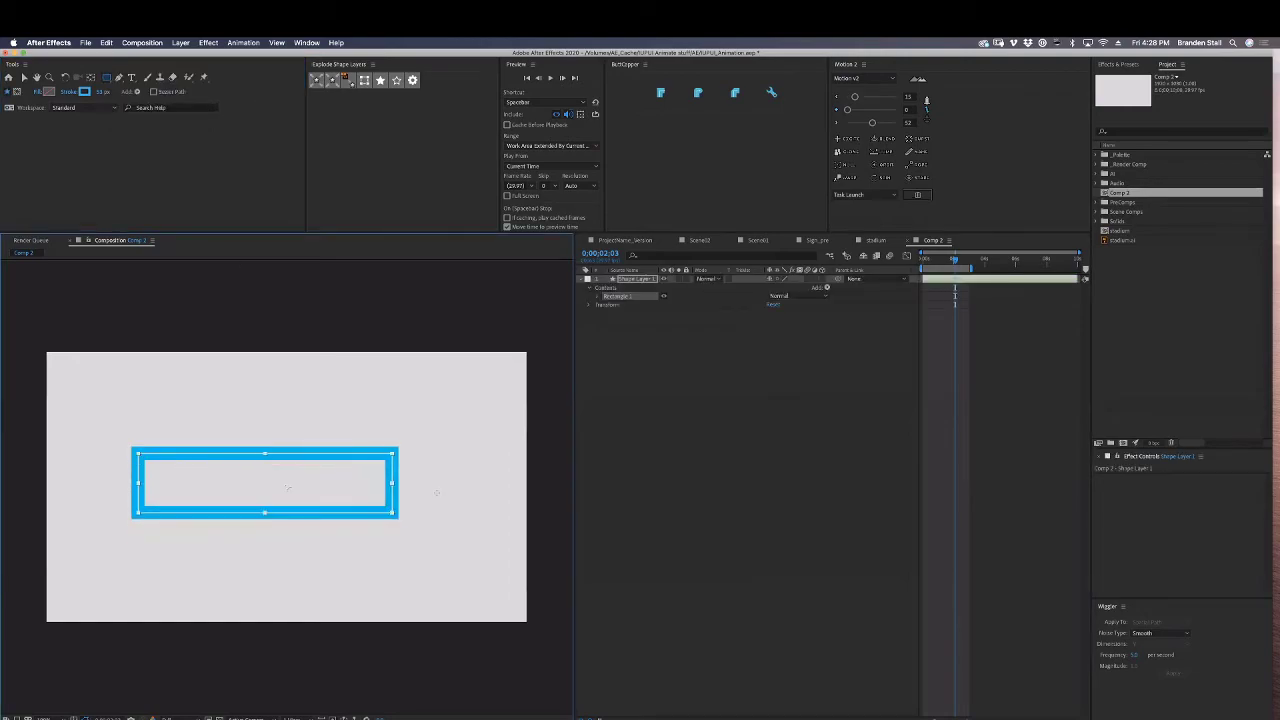
Give the rectangle a solid black fill and reduce its stroke width to 0 px.
{"action": "left_click", "coordinate": [44, 91]}
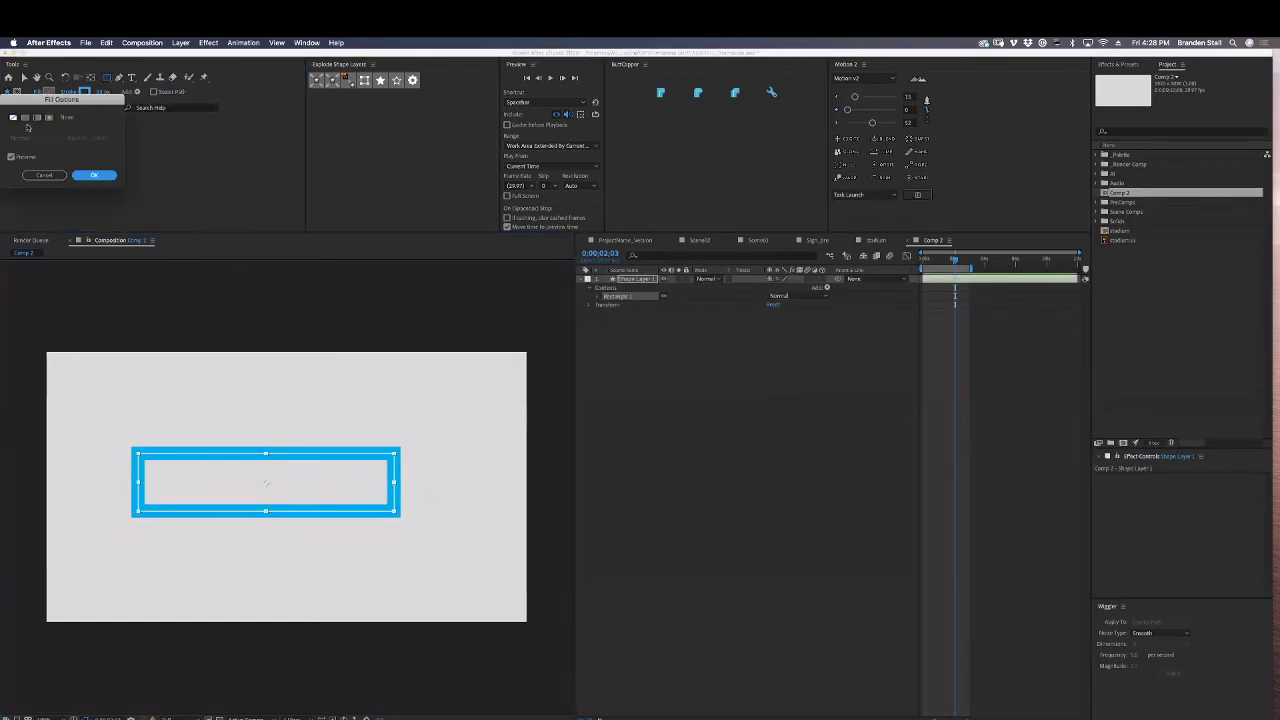
{"action": "left_click", "coordinate": [25, 117]}
{"action": "left_click", "coordinate": [94, 175]}
{"action": "left_click_drag", "start_coordinate": [100, 91], "coordinate": [66, 91]}
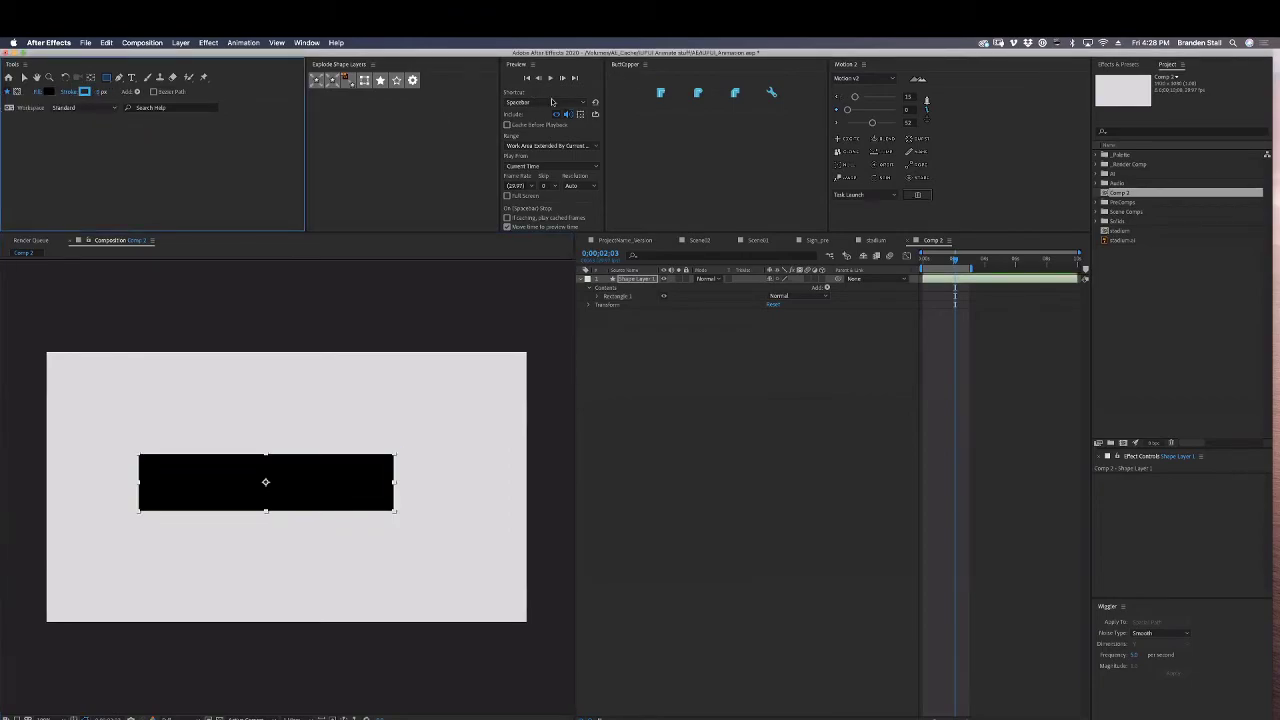
Shrink the black rectangle into a thinner, shorter bar and place it lower in the composition.
{"action": "left_click", "coordinate": [24, 78]}
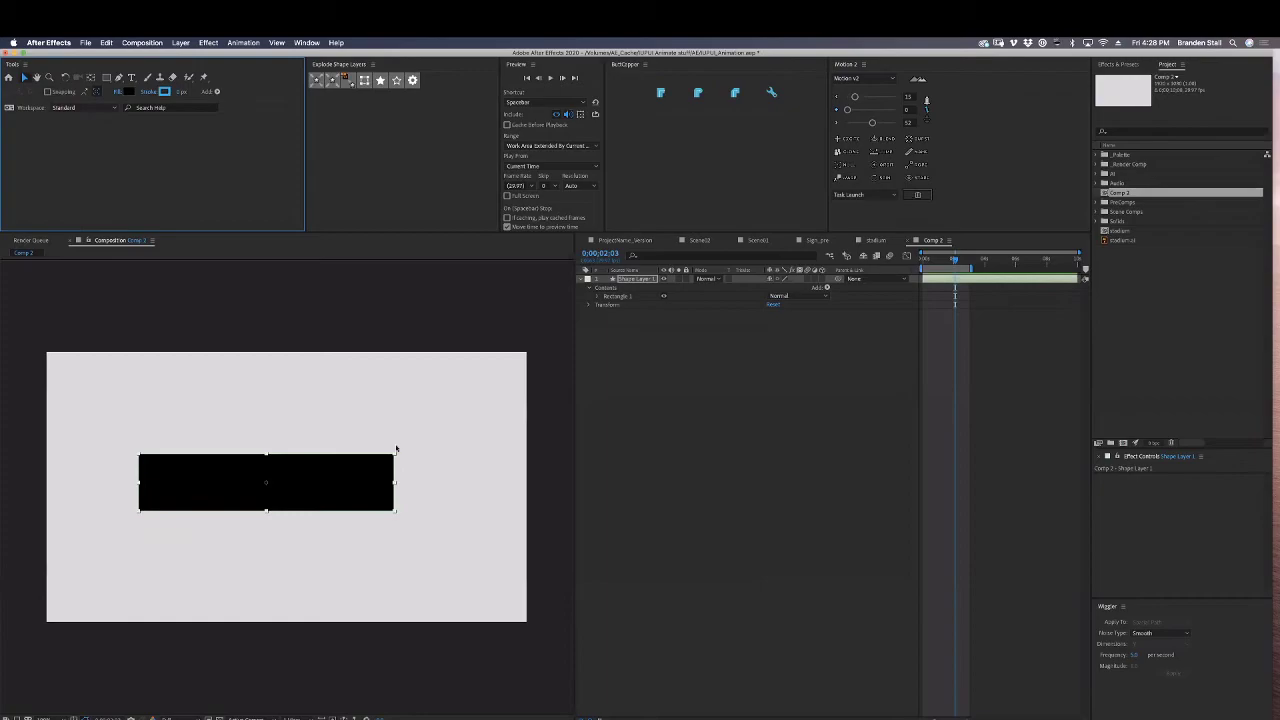
{"action": "left_click_drag", "start_coordinate": [394, 455], "coordinate": [316, 516]}
{"action": "left_click", "coordinate": [655, 297]}
Duplicate the bar's layer and move one of the two bars up, above the other.
{"action": "left_click", "coordinate": [648, 280]}
{"action": "key", "text": "super+f"}
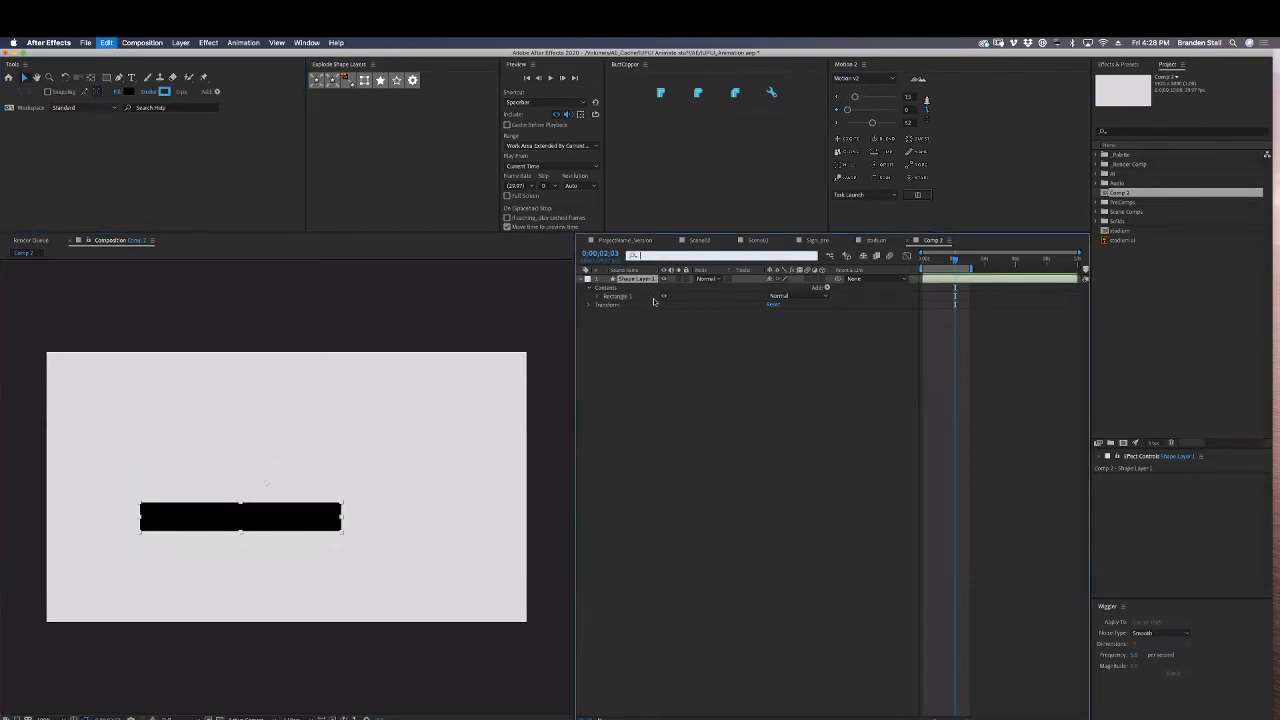
{"action": "key", "text": "Escape"}
{"action": "key", "text": "super+d"}
{"action": "left_click_drag", "start_coordinate": [334, 506], "coordinate": [376, 416]}
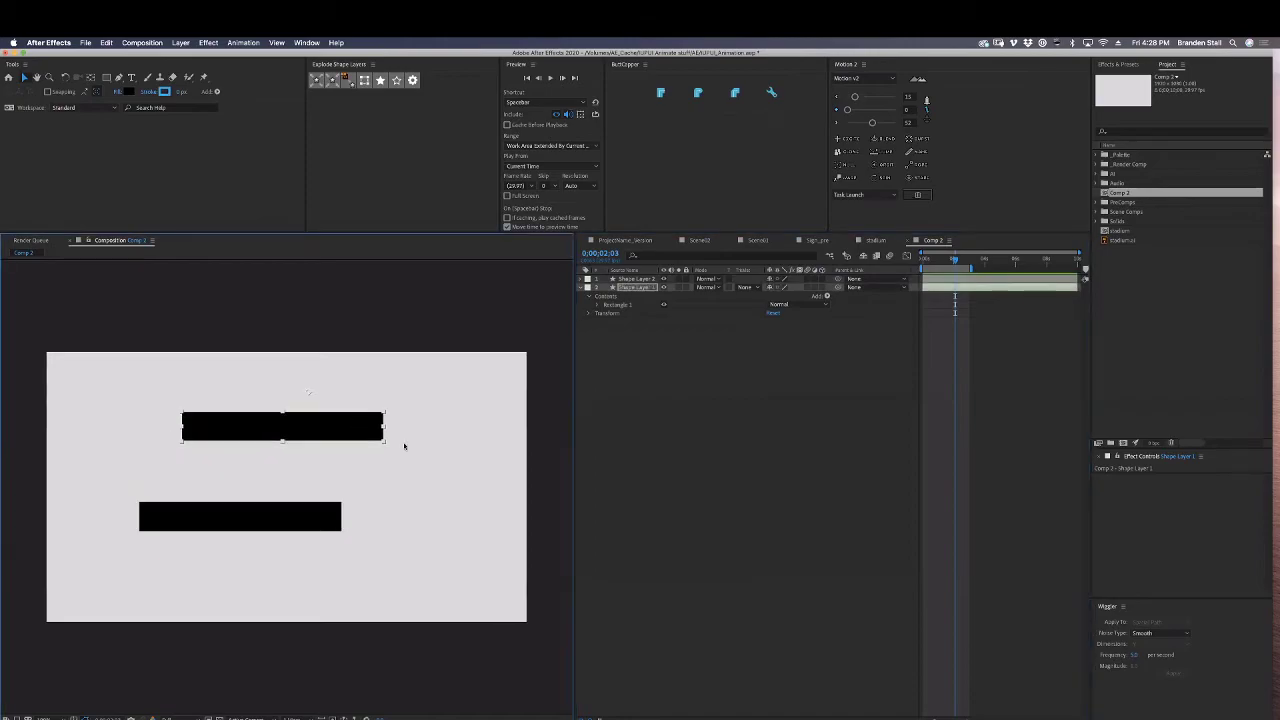
Rotate the upper bar to about 94°, shorten it, and stand it on the right end of the horizontal bar.
{"action": "key", "text": "r"}
{"action": "left_click_drag", "start_coordinate": [778, 297], "coordinate": [838, 301]}
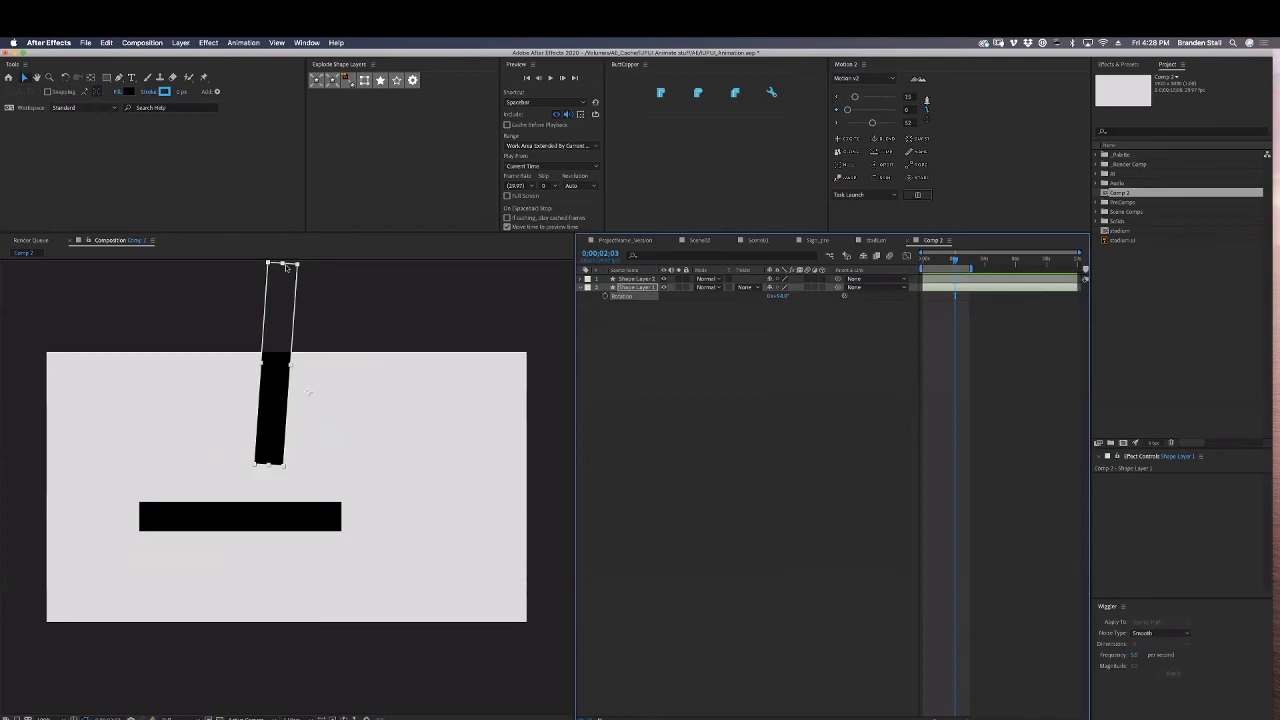
{"action": "left_click", "coordinate": [280, 299]}
{"action": "left_click_drag", "start_coordinate": [280, 299], "coordinate": [332, 507]}
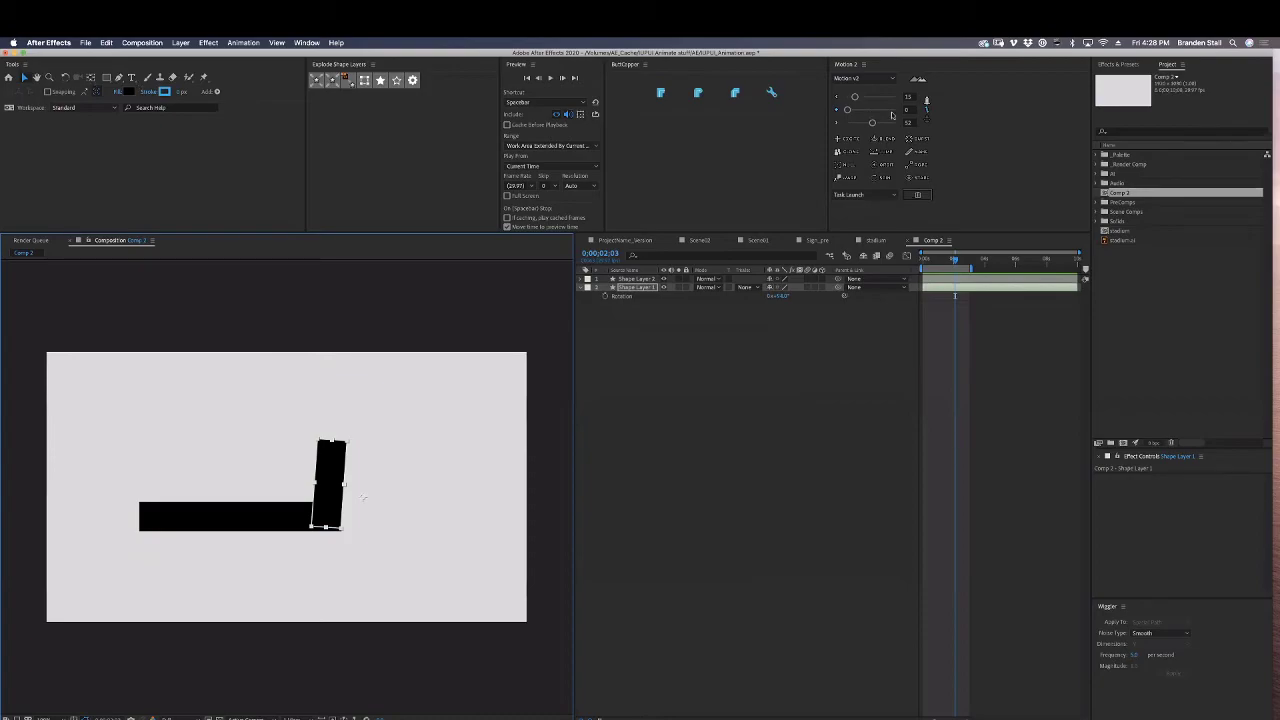
Set the upright bar's anchor point at its lower end and reposition the bar onto the right end of the horizontal bar.
{"action": "left_click", "coordinate": [926, 110]}
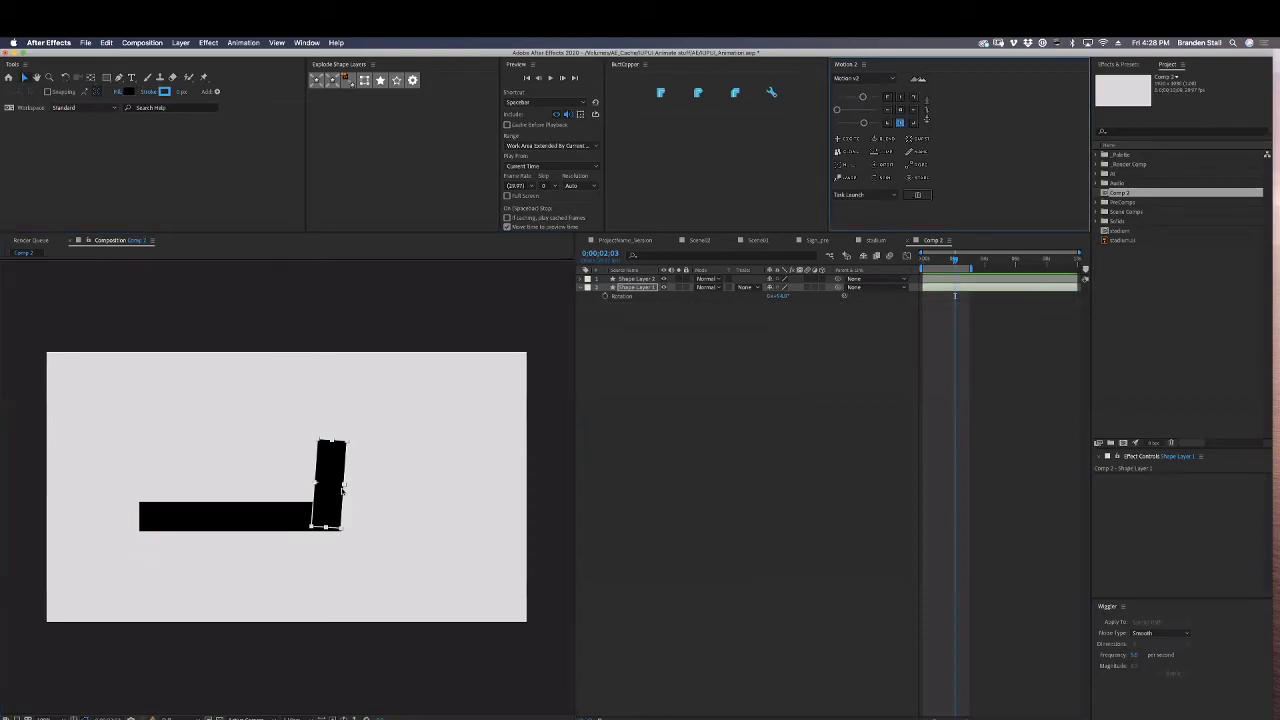
{"action": "left_click_drag", "start_coordinate": [342, 487], "coordinate": [433, 437]}
{"action": "left_click", "coordinate": [912, 110]}
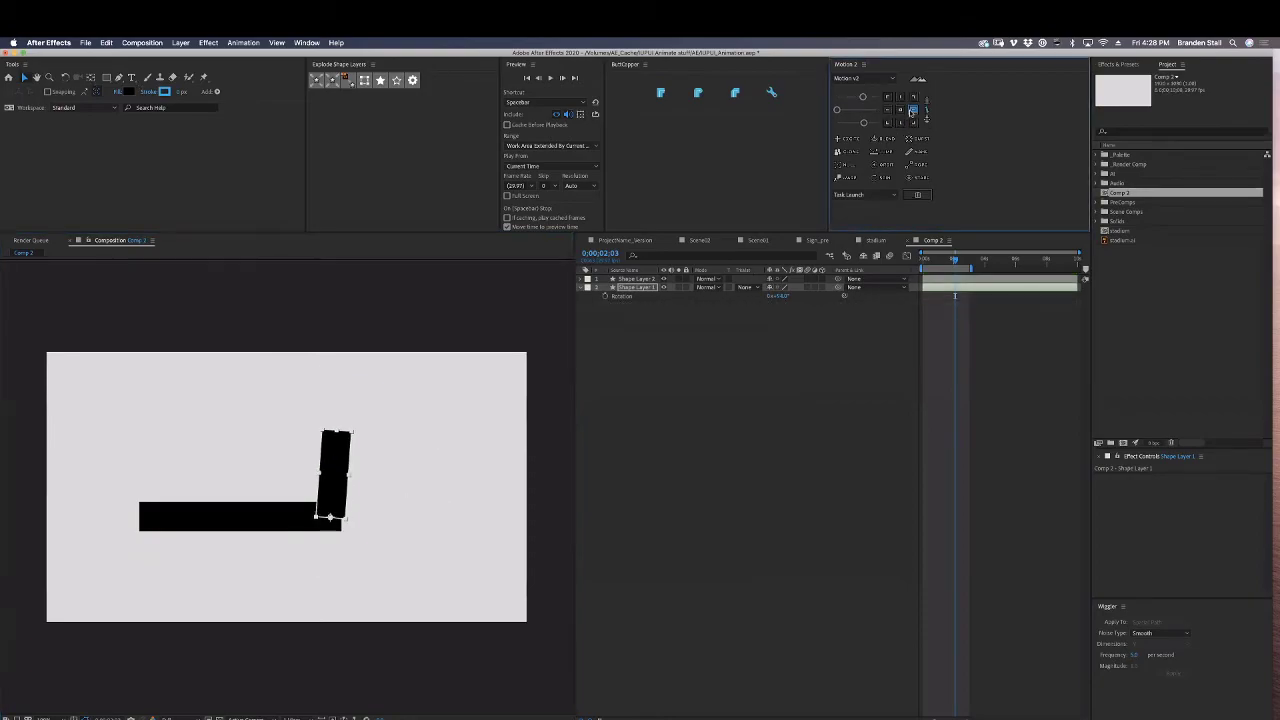
{"action": "left_click_drag", "start_coordinate": [341, 489], "coordinate": [339, 494]}
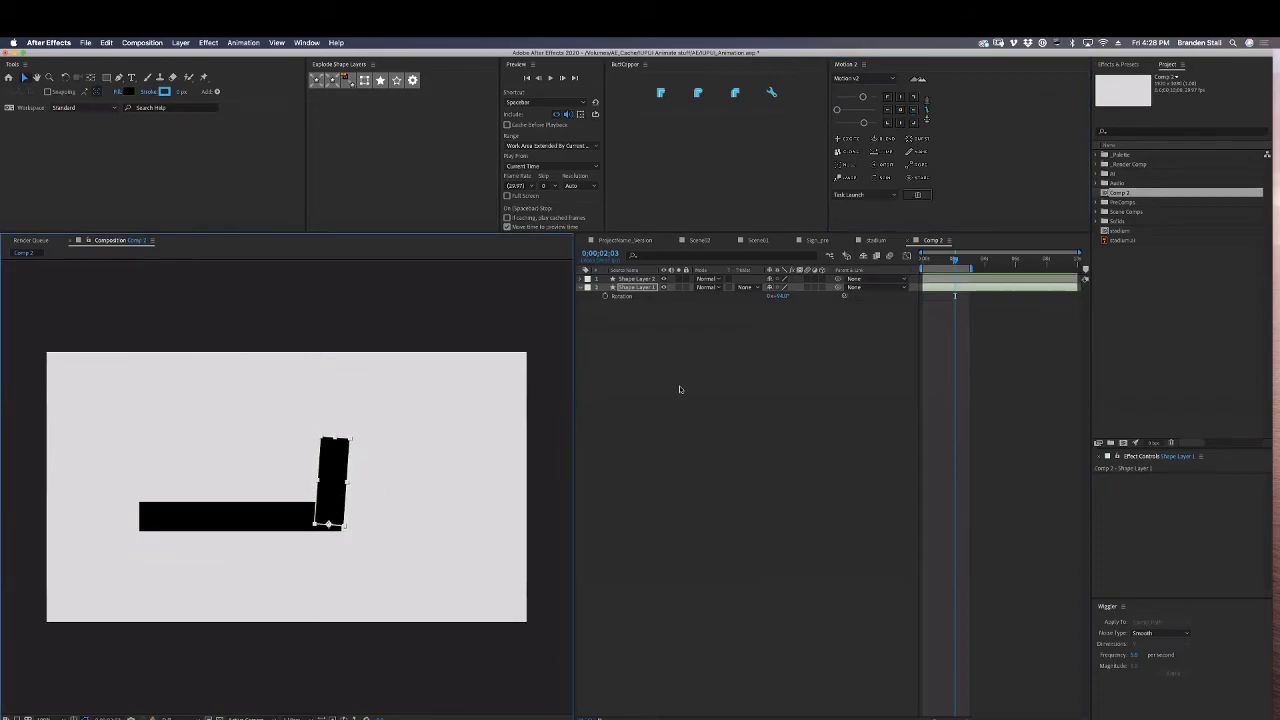
Set the horizontal bar's anchor point at its left end and parent the upright bar to it.
{"action": "left_click", "coordinate": [680, 388]}
{"action": "left_click", "coordinate": [642, 280]}
{"action": "left_click", "coordinate": [886, 108]}
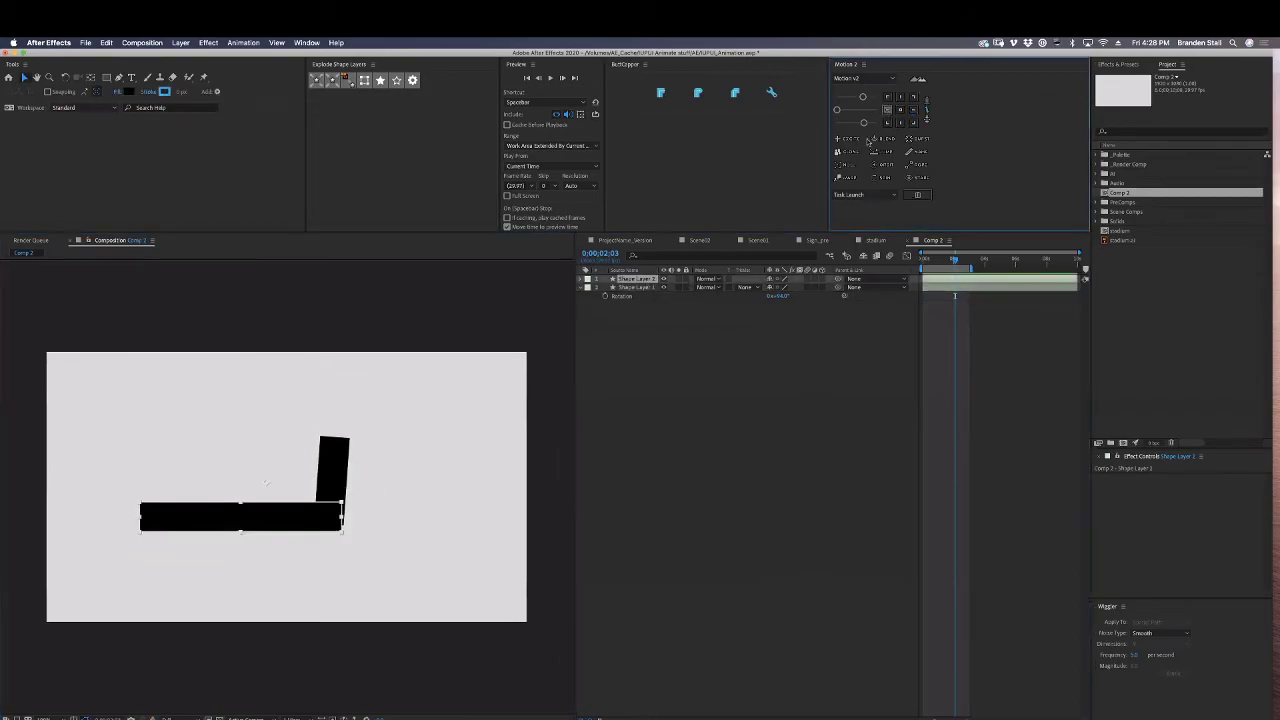
{"action": "left_click", "coordinate": [727, 382]}
{"action": "key", "text": "r"}
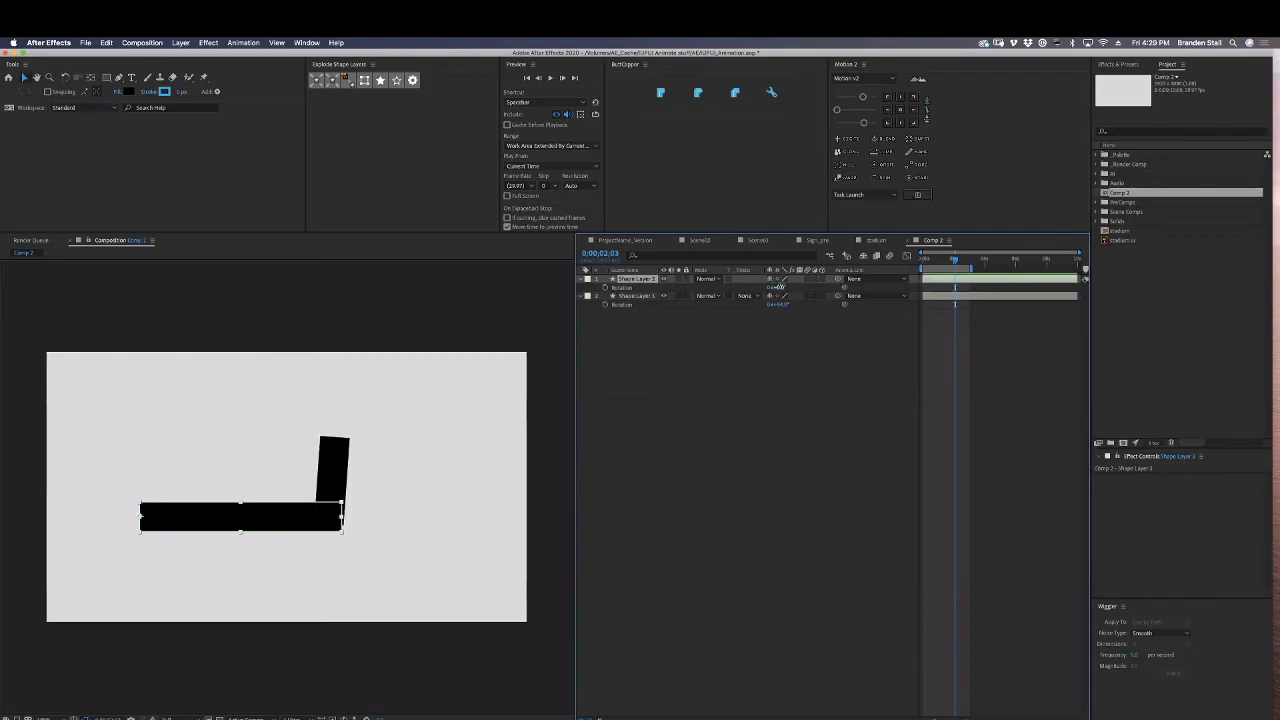
{"action": "left_click_drag", "start_coordinate": [780, 287], "coordinate": [662, 306]}
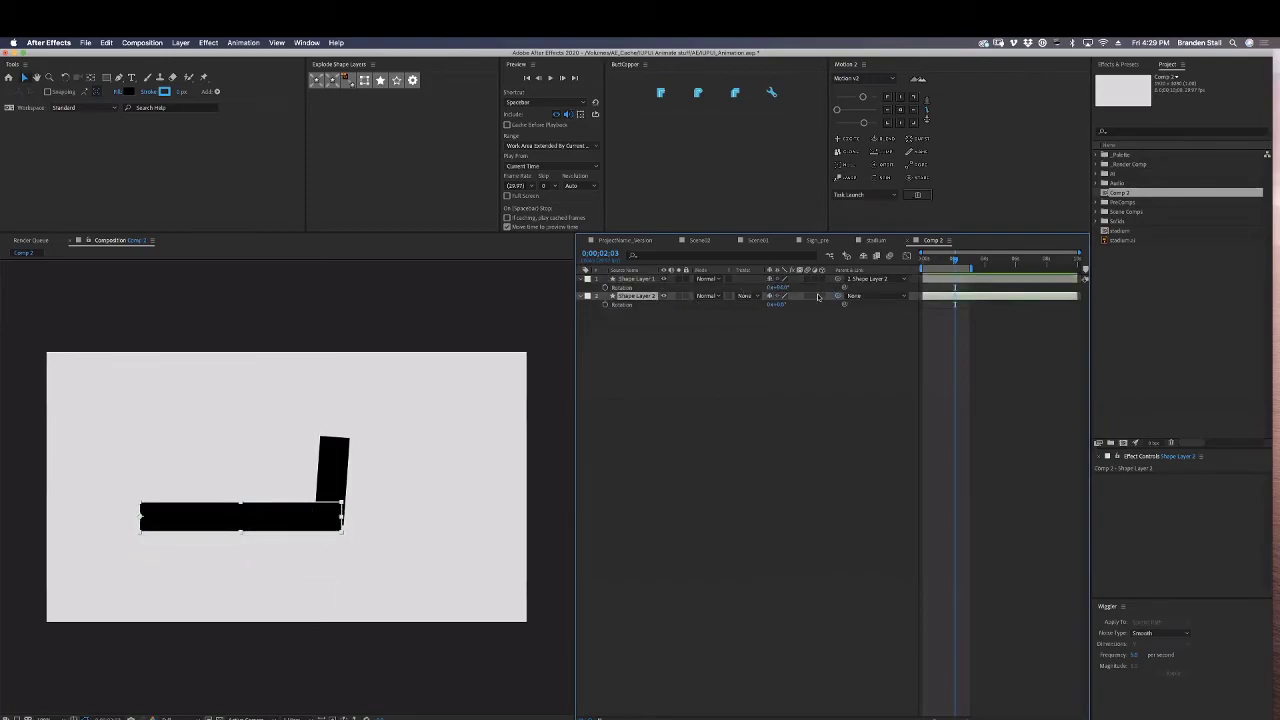
Keyframe the horizontal bar's rotation from about -15° at the start to about 4° at 0;00;02;03.
{"action": "mouse_move", "coordinate": [789, 303]}
{"action": "left_mouse_down"}
{"action": "mouse_move", "coordinate": [810, 303]}
{"action": "mouse_move", "coordinate": [768, 303]}
{"action": "left_mouse_up"}
{"action": "left_click", "coordinate": [650, 281]}
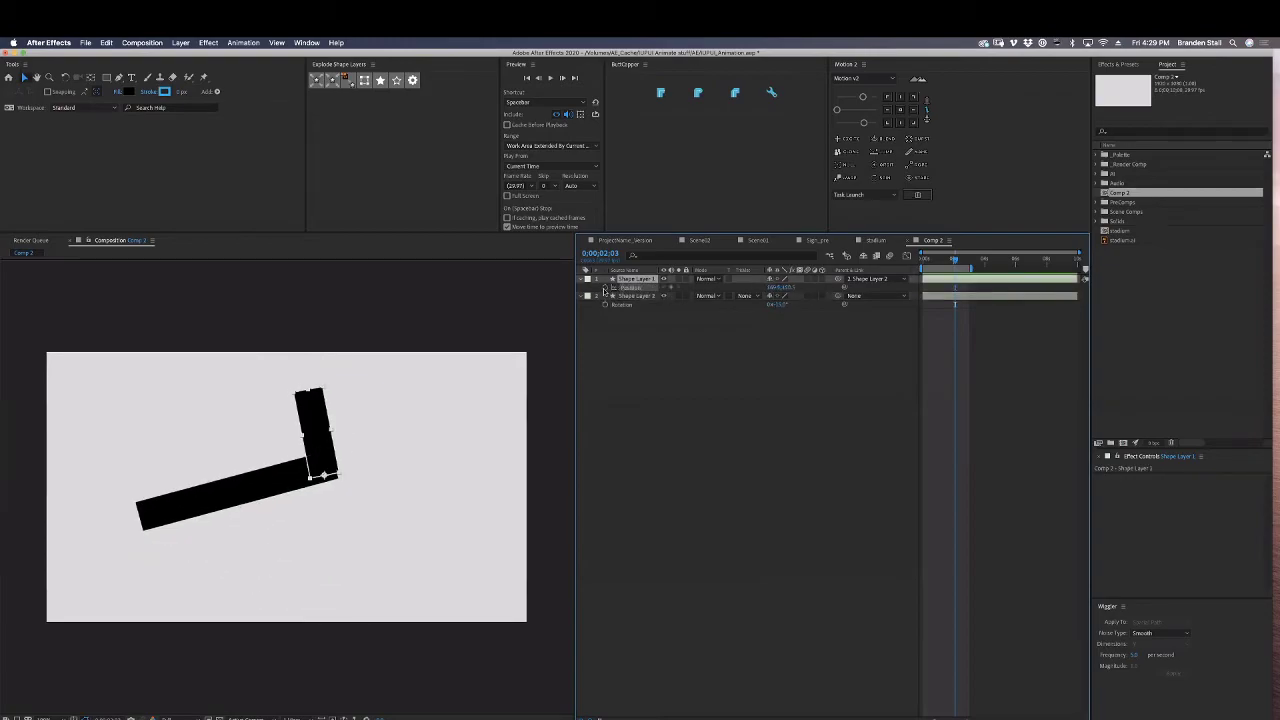
{"action": "left_click", "coordinate": [621, 305]}
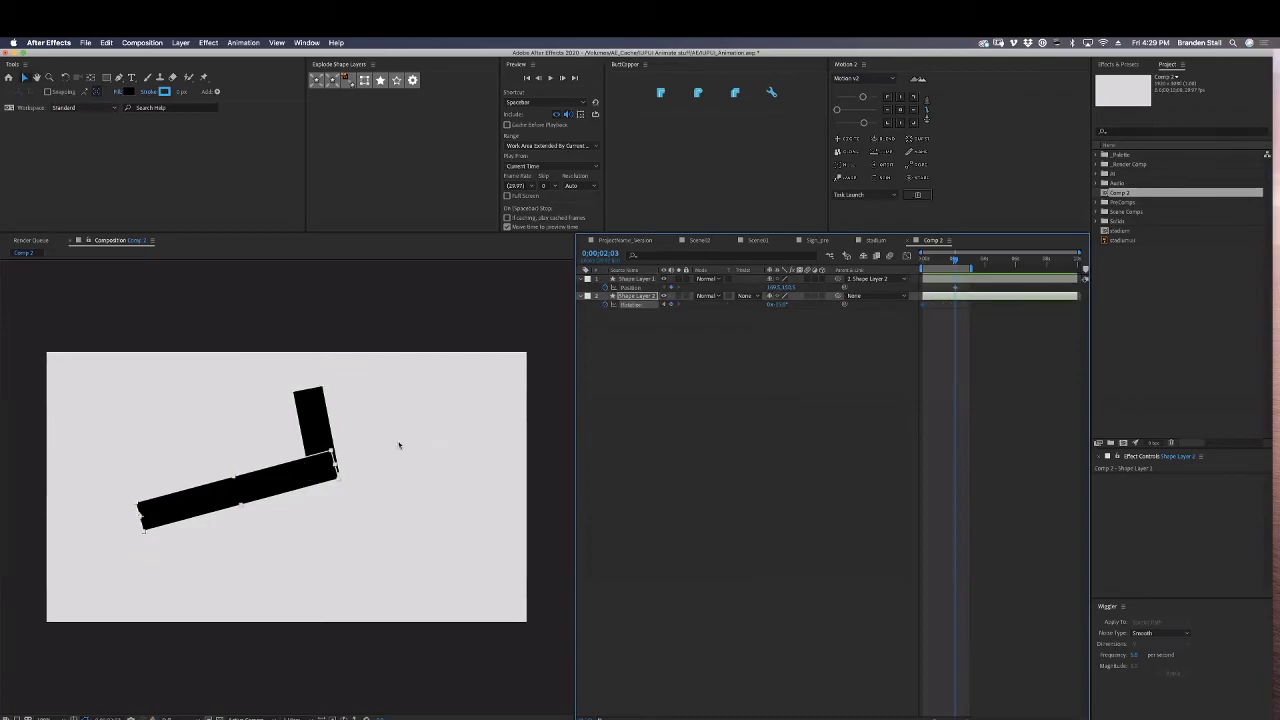
{"action": "left_click_drag", "start_coordinate": [777, 304], "coordinate": [788, 307]}
Keyframe the upright bar's rotation so it swings down to the right by 0;00;02;03, and check the jointed motion.
{"action": "left_click", "coordinate": [955, 283]}
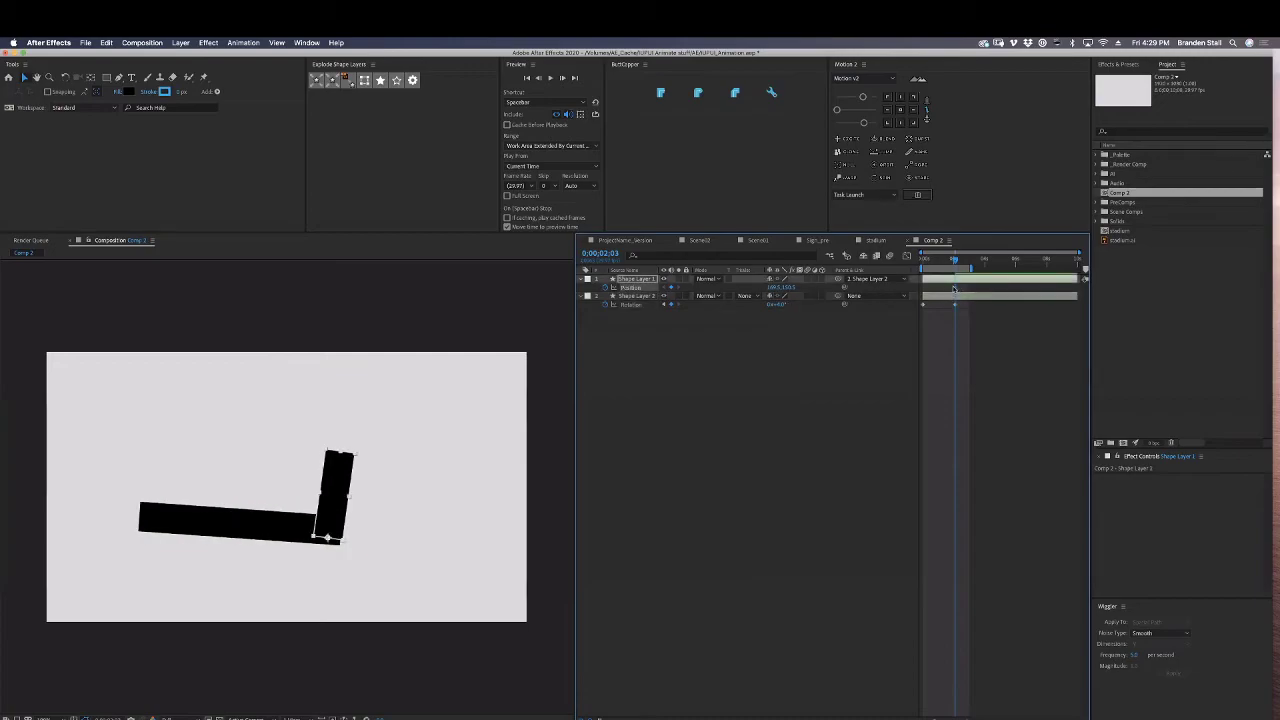
{"action": "key", "text": "r"}
{"action": "left_click_drag", "start_coordinate": [786, 288], "coordinate": [812, 288]}
{"action": "left_click", "coordinate": [848, 394]}
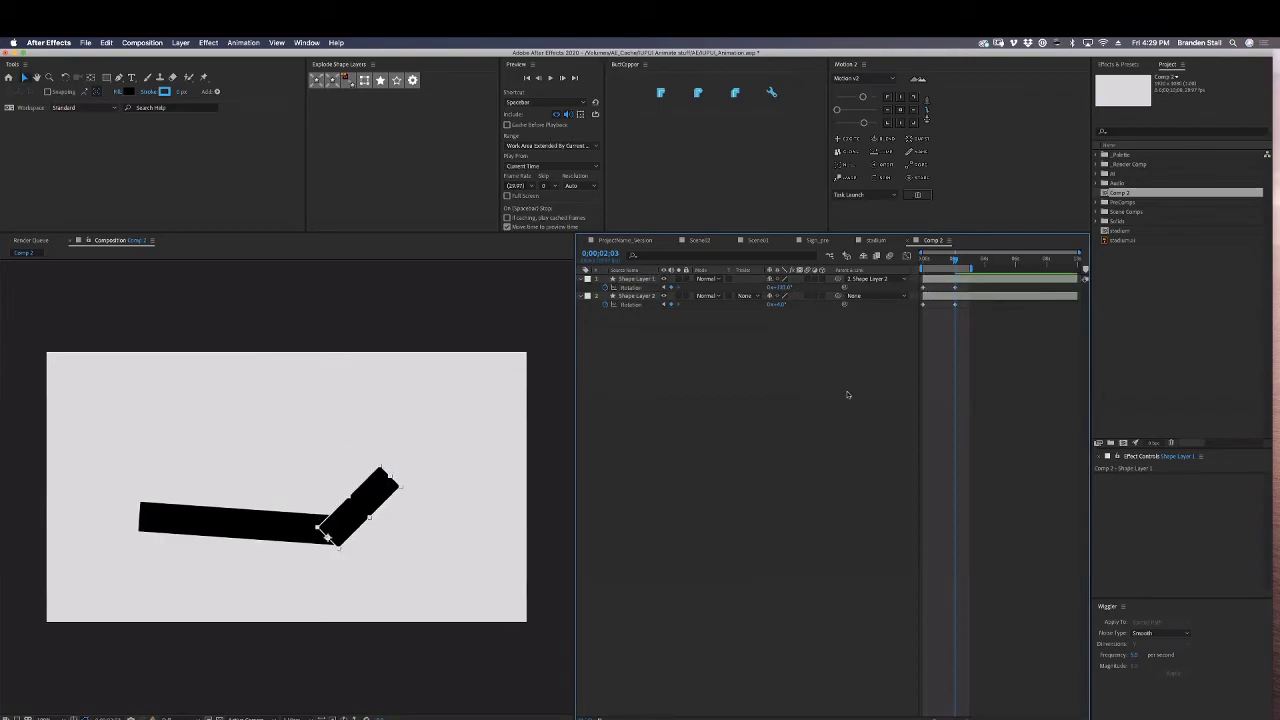
{"action": "mouse_move", "coordinate": [955, 260]}
{"action": "left_mouse_down"}
{"action": "mouse_move", "coordinate": [922, 262]}
{"action": "mouse_move", "coordinate": [977, 268]}
{"action": "mouse_move", "coordinate": [923, 268]}
{"action": "mouse_move", "coordinate": [934, 283]}
{"action": "mouse_move", "coordinate": [916, 286]}
{"action": "mouse_move", "coordinate": [957, 288]}
{"action": "mouse_move", "coordinate": [908, 315]}
{"action": "mouse_move", "coordinate": [916, 268]}
{"action": "mouse_move", "coordinate": [962, 270]}
{"action": "left_mouse_up"}
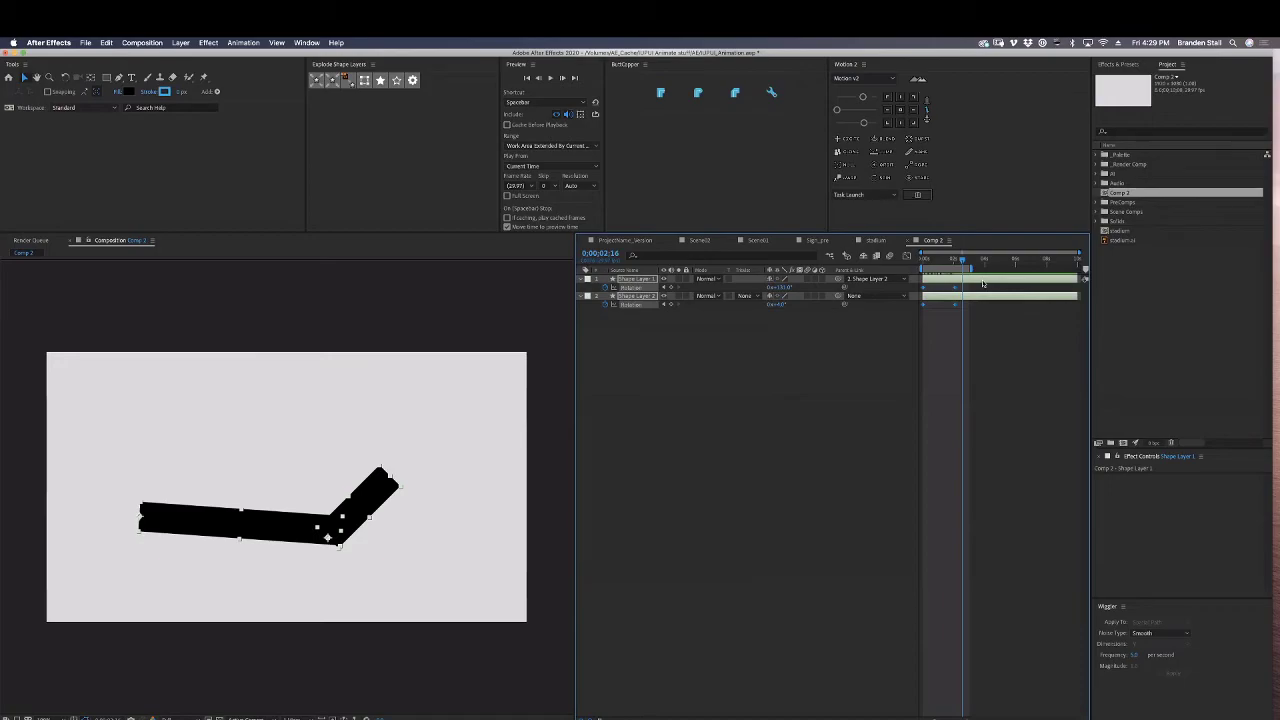
In the ProjectName_Version composition, create a null object and place it directly above the Scene01 layer.
{"action": "left_click", "coordinate": [646, 241]}
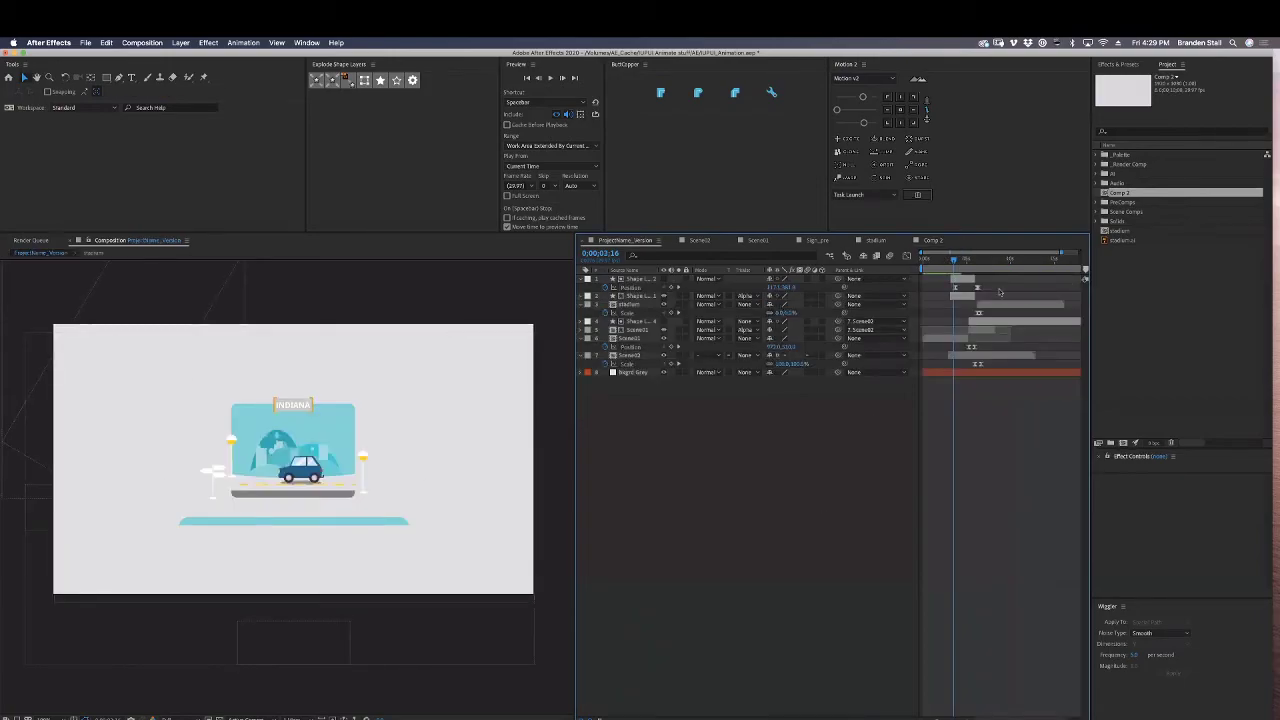
{"action": "left_click_drag", "start_coordinate": [968, 265], "coordinate": [935, 272]}
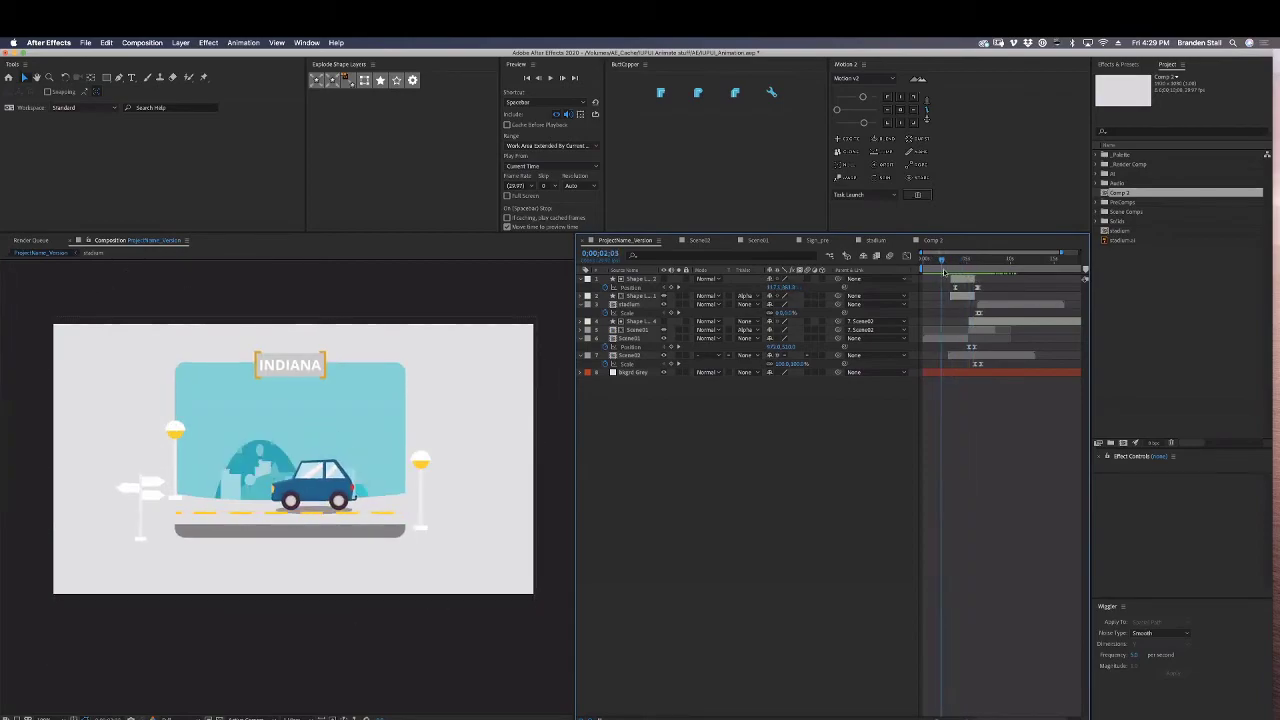
{"action": "left_click", "coordinate": [634, 339]}
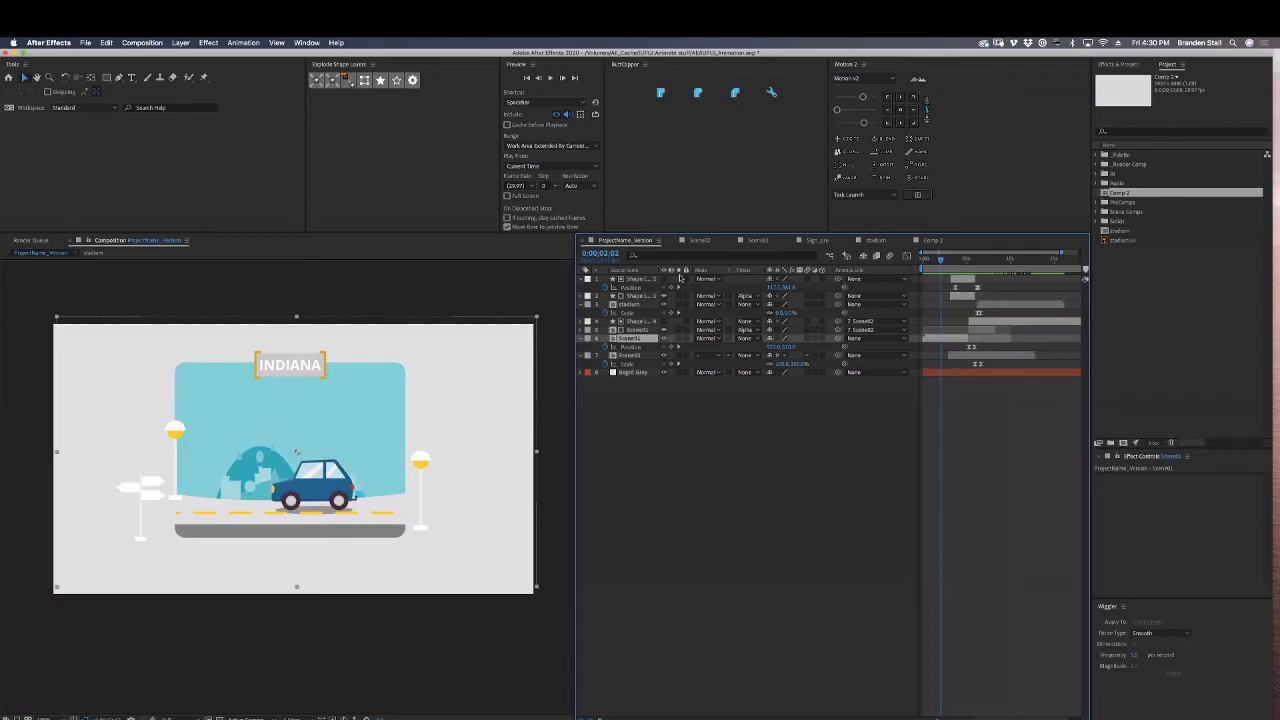
{"action": "left_click", "coordinate": [897, 440]}
{"action": "left_click", "coordinate": [846, 165]}
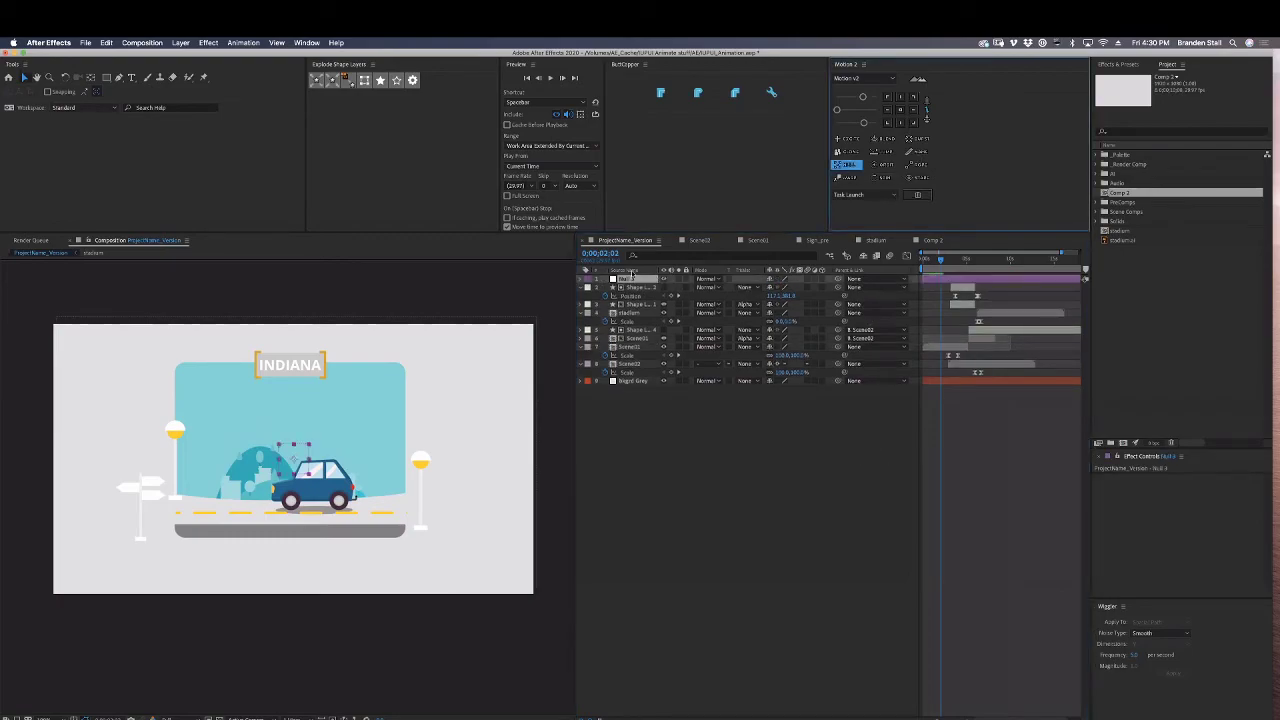
{"action": "left_click_drag", "start_coordinate": [632, 277], "coordinate": [624, 340]}
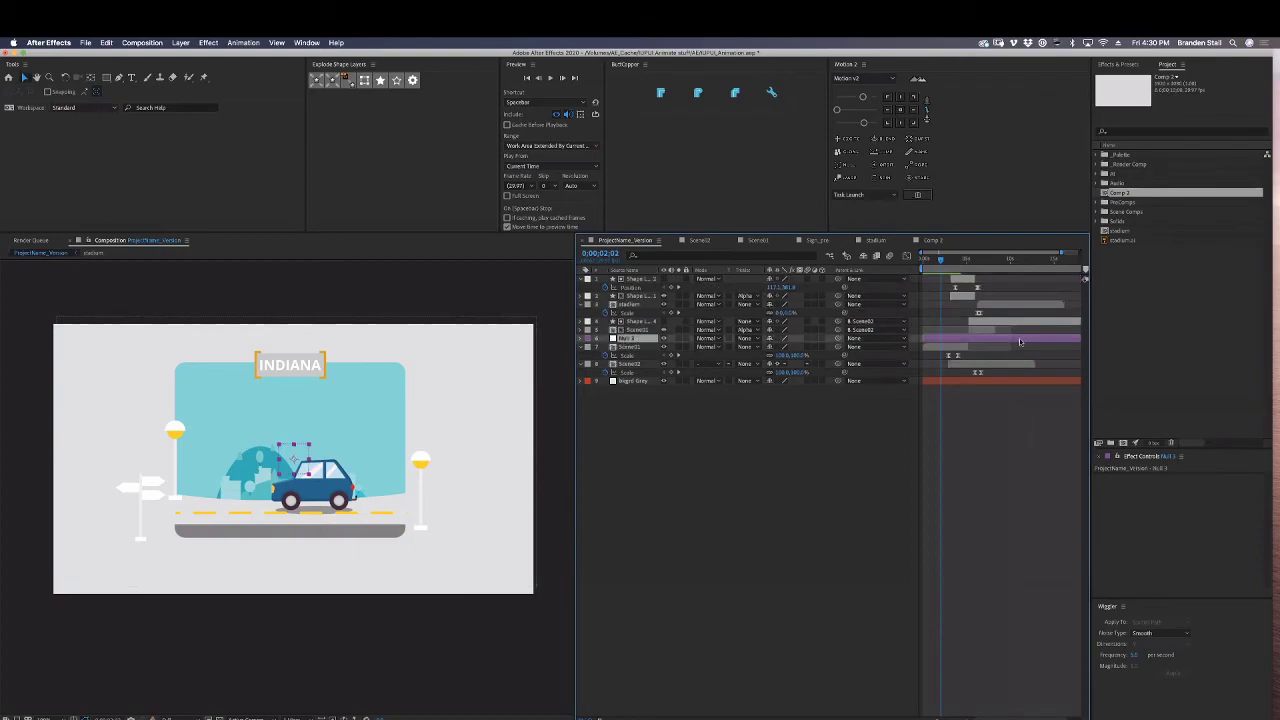
Trim the new null to end with the Scene01 layer and parent Scene01 to the null.
{"action": "key", "text": "alt+]"}
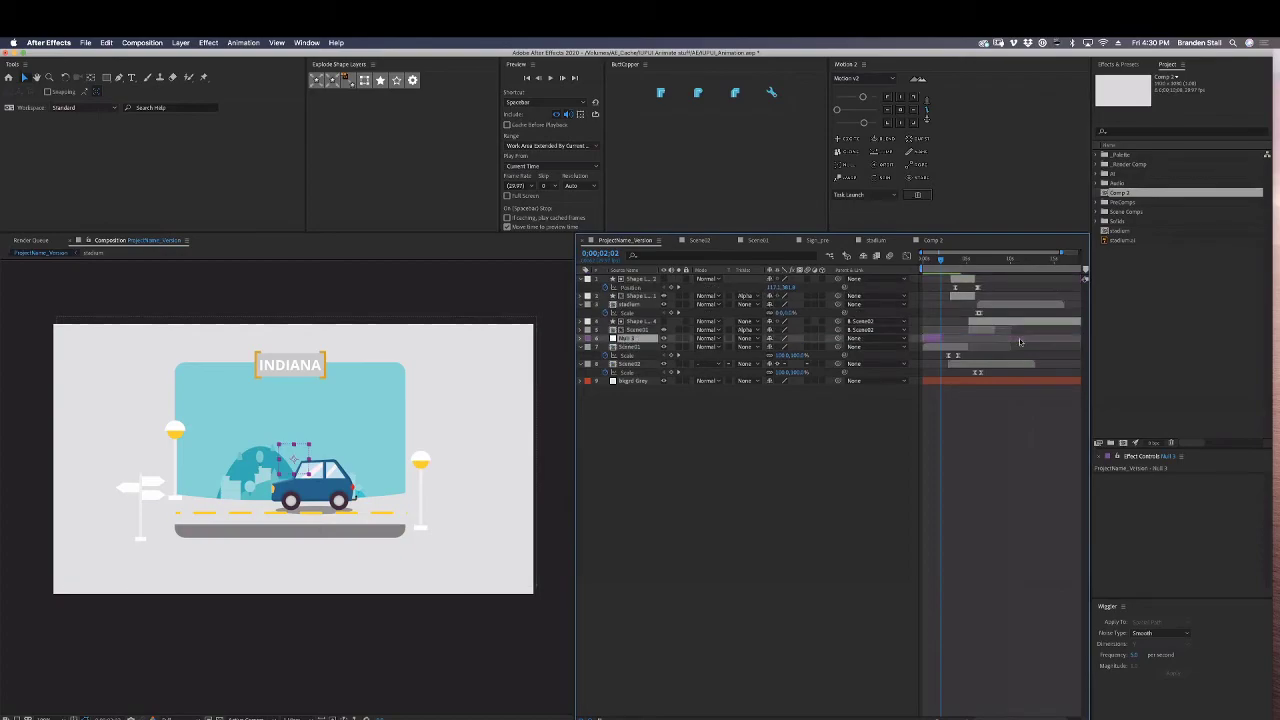
{"action": "left_click", "coordinate": [952, 350]}
{"action": "left_click_drag", "start_coordinate": [838, 347], "coordinate": [870, 339]}
{"action": "left_click", "coordinate": [941, 339]}
{"action": "mouse_move", "coordinate": [942, 259]}
{"action": "left_mouse_down"}
{"action": "mouse_move", "coordinate": [926, 260]}
{"action": "mouse_move", "coordinate": [940, 263]}
{"action": "left_mouse_up"}
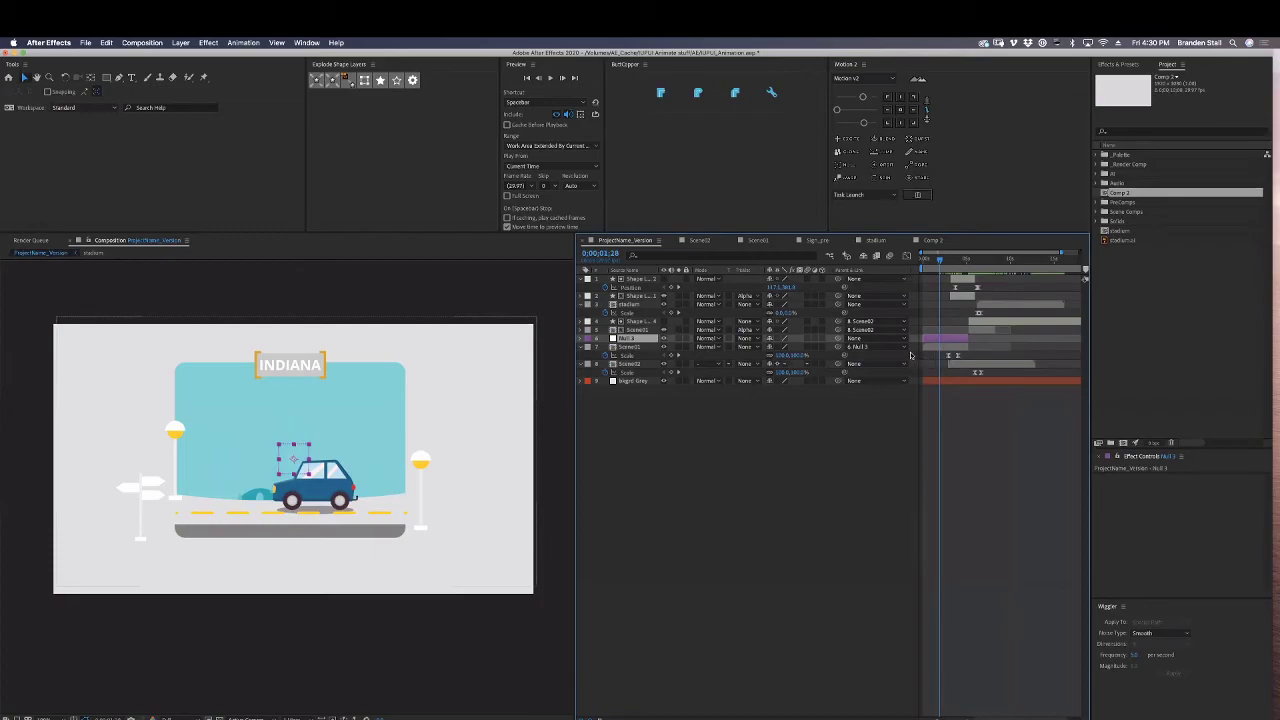
Keyframe the null's scale from 110% at the start of the composition to 100% at the end of the null.
{"action": "key", "text": "s"}
{"action": "left_click", "coordinate": [606, 348]}
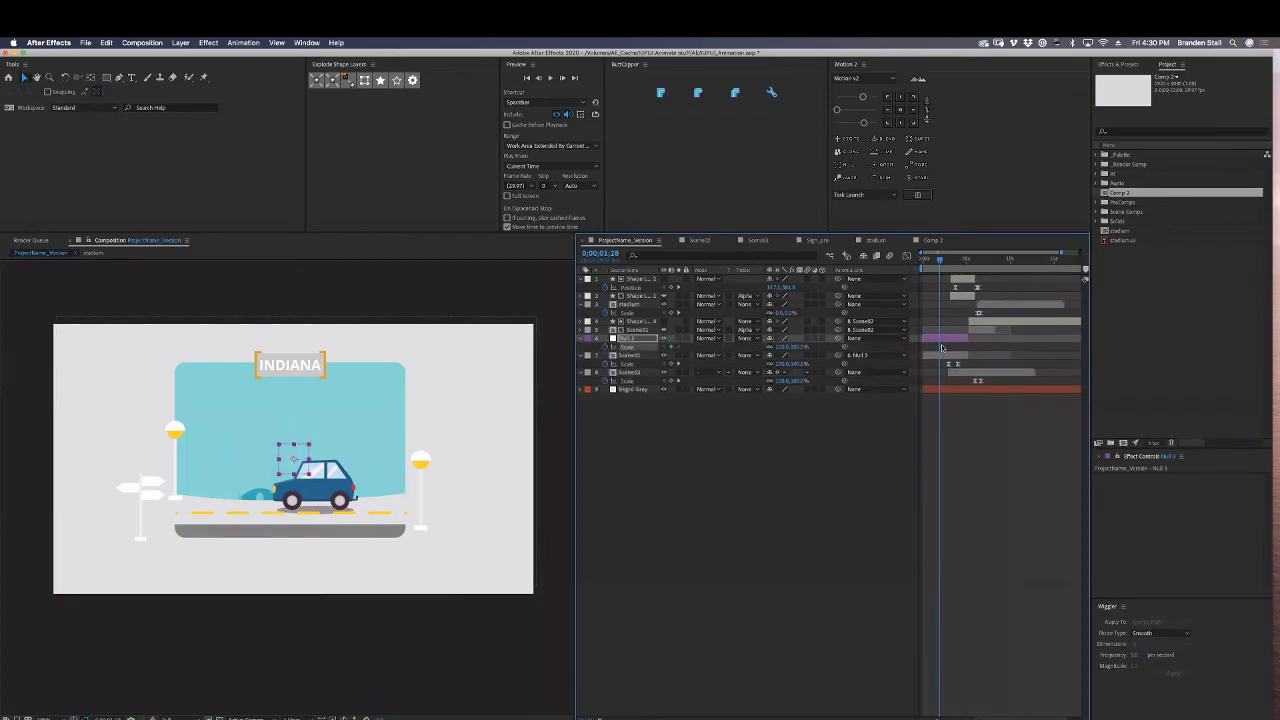
{"action": "key", "text": "Home"}
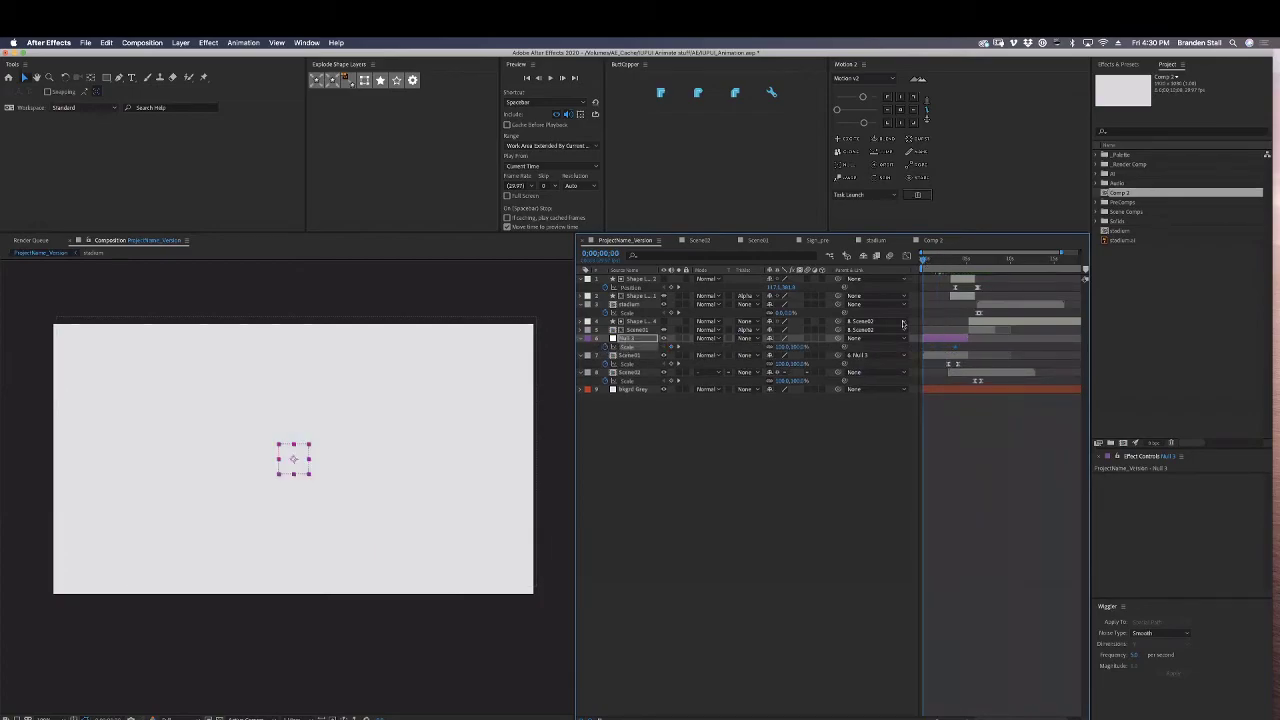
{"action": "type", "text": "110"}
{"action": "key", "text": "Return"}
{"action": "left_click", "coordinate": [929, 433]}
{"action": "left_click", "coordinate": [957, 348]}
Preview the slow zoom-out of the Indiana car scene from the start of the composition.
{"action": "mouse_move", "coordinate": [922, 259]}
{"action": "left_mouse_down"}
{"action": "mouse_move", "coordinate": [955, 267]}
{"action": "mouse_move", "coordinate": [943, 268]}
{"action": "left_mouse_up"}
{"action": "key", "text": "Home"}
{"action": "key", "text": "space"}
{"action": "key", "text": "space"}
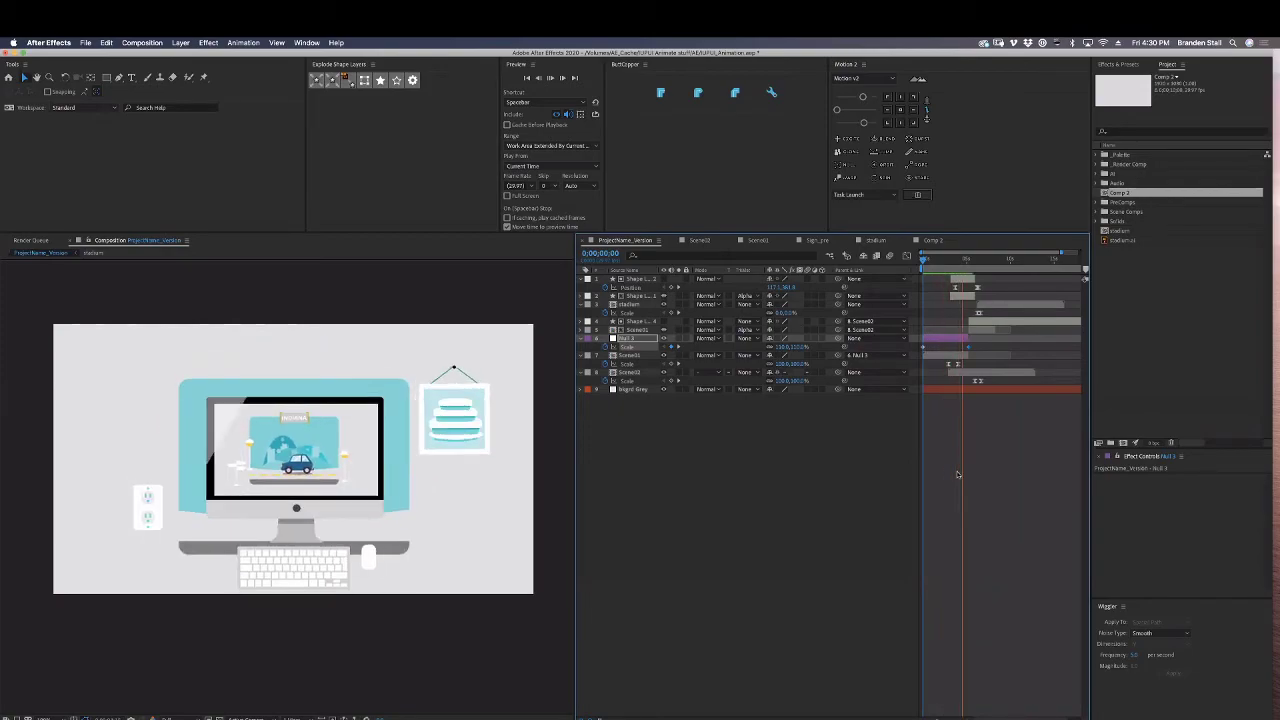
{"action": "key", "text": "space"}
{"action": "left_click_drag", "start_coordinate": [941, 263], "coordinate": [937, 357]}
{"action": "left_click", "coordinate": [937, 357]}
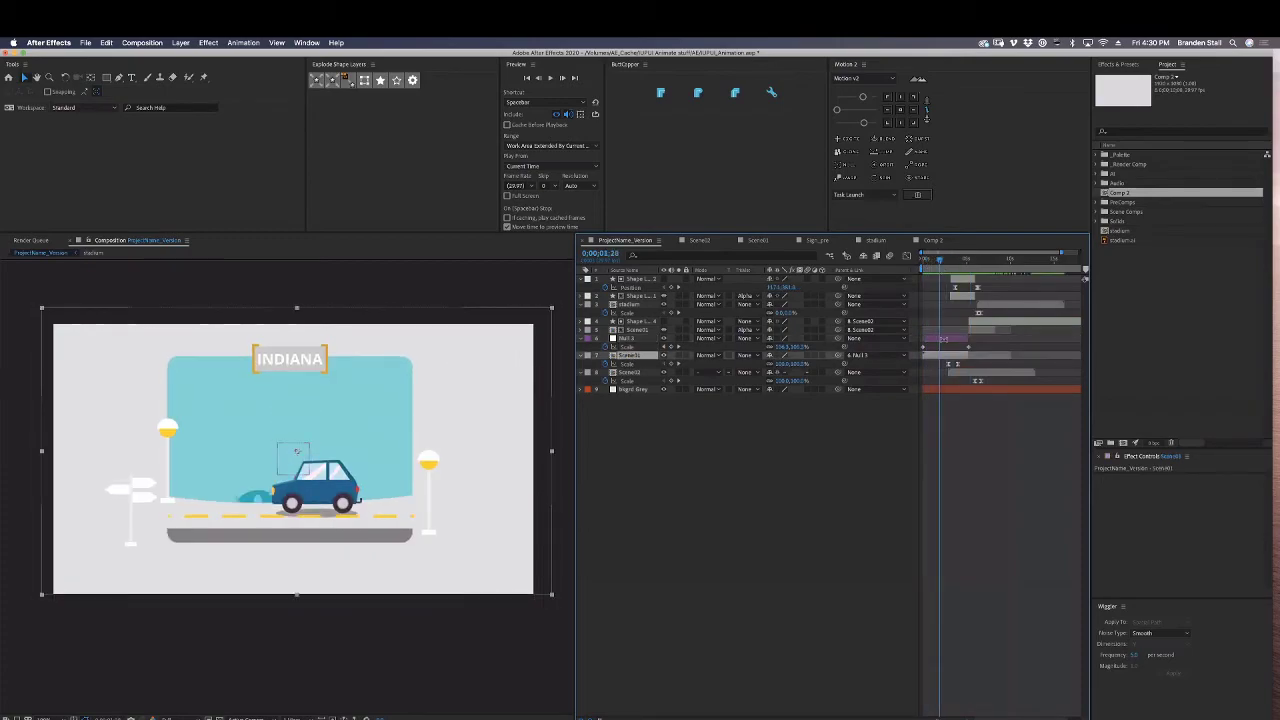
Try a starting scale of 120% for the Scene01 null.
{"action": "left_click_drag", "start_coordinate": [939, 260], "coordinate": [912, 263]}
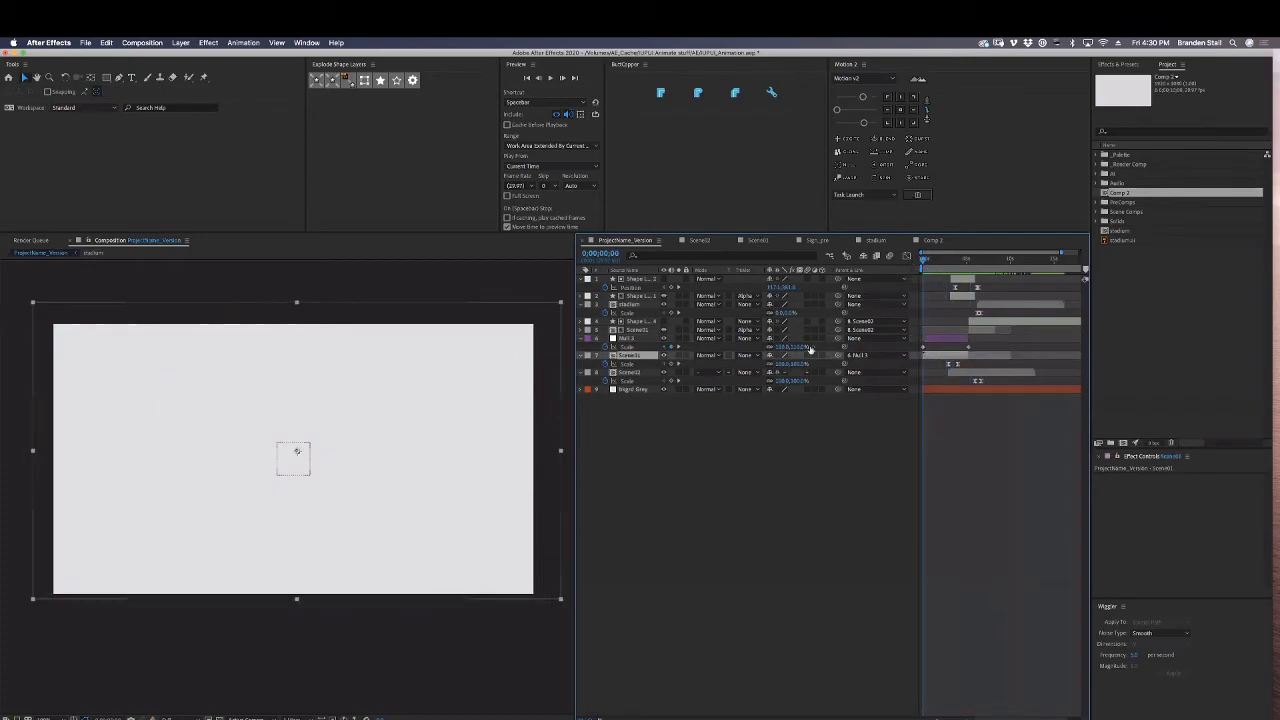
{"action": "key", "text": "Return"}
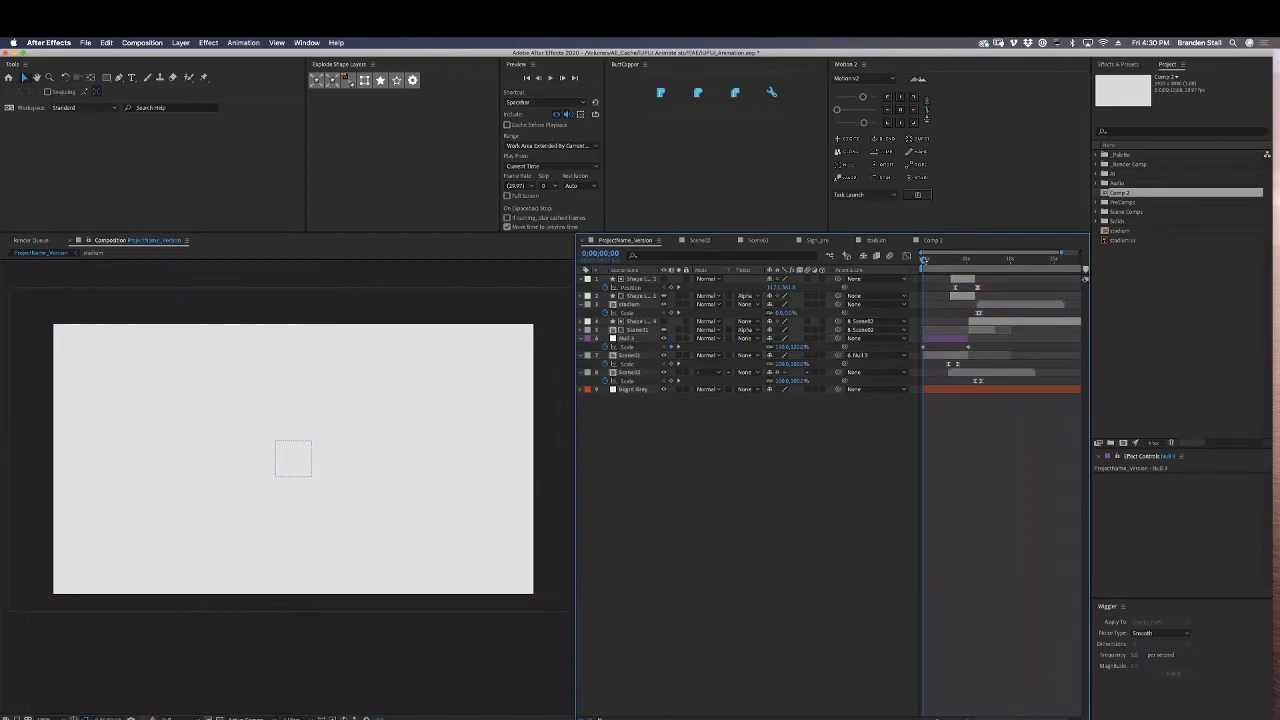
{"action": "key", "text": "space"}
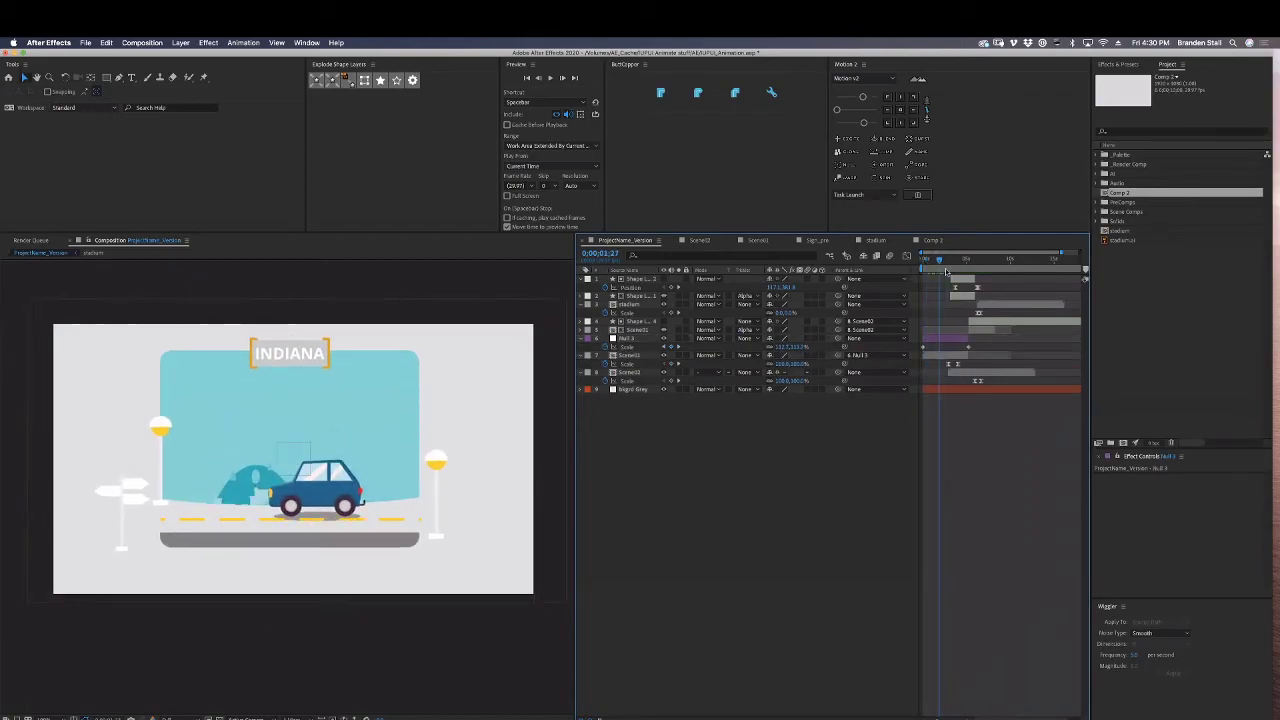
{"action": "key", "text": "super+z"}
Play the composition from the beginning to review the car scene's zoom into the computer screen.
{"action": "left_click_drag", "start_coordinate": [945, 268], "coordinate": [913, 264]}
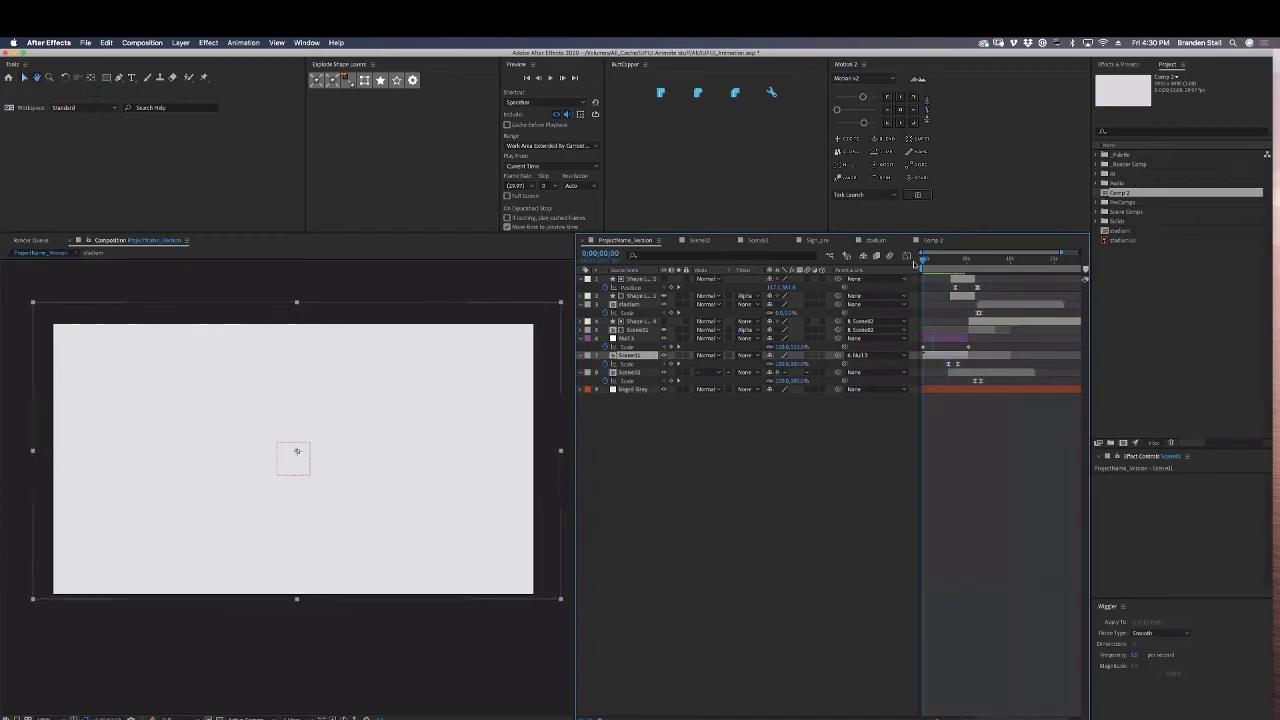
{"action": "key", "text": "space"}
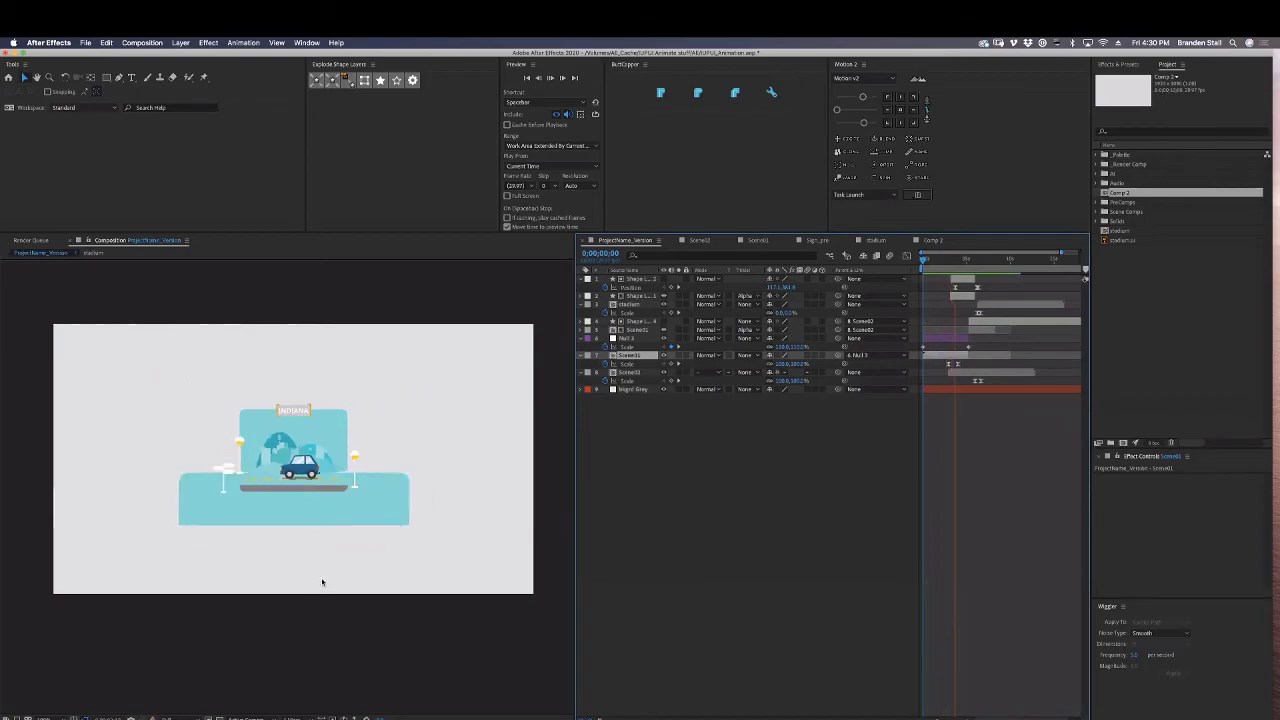
{"action": "key", "text": "space"}
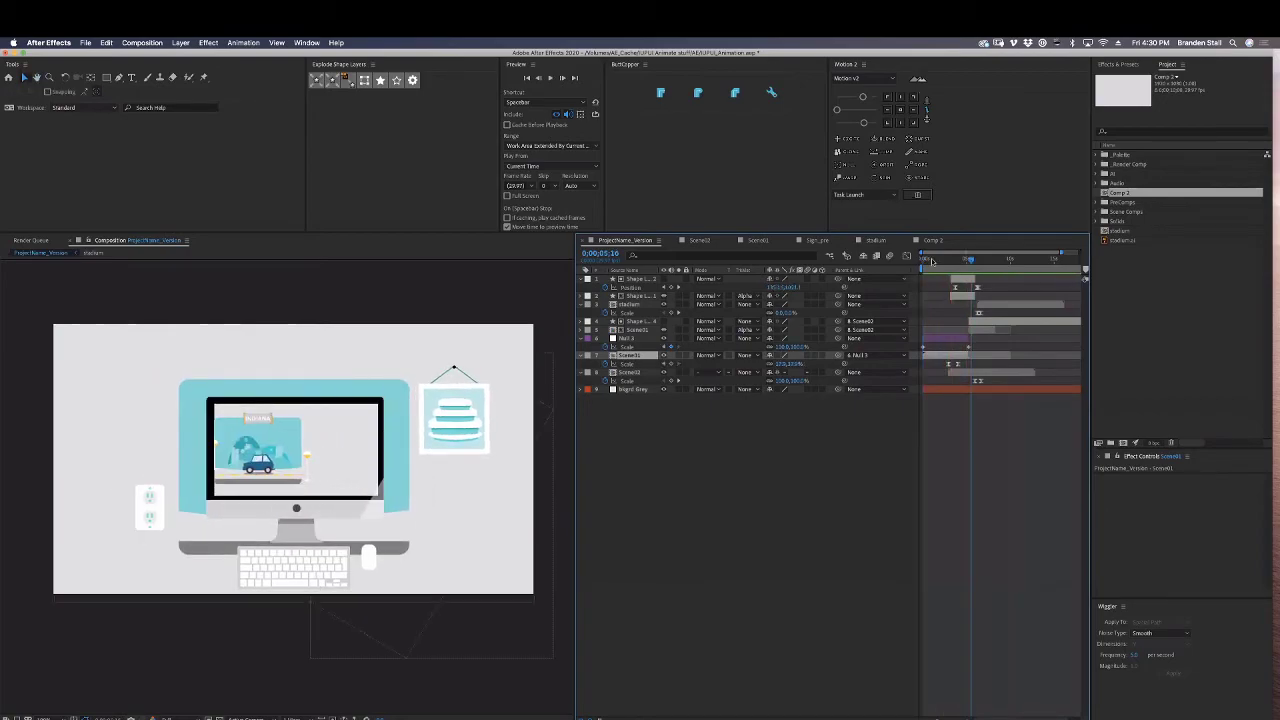
{"action": "left_click_drag", "start_coordinate": [968, 261], "coordinate": [914, 262]}
{"action": "key", "text": "space"}
{"action": "key", "text": "space"}
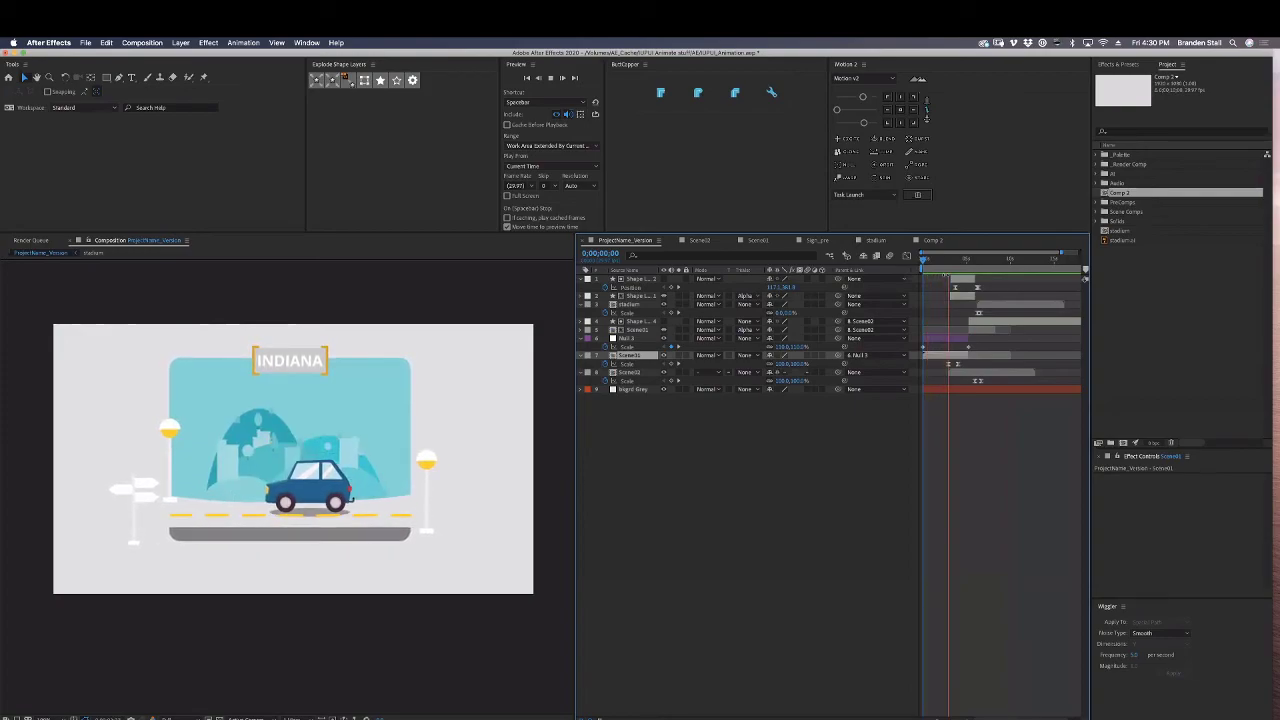
{"action": "key", "text": "space"}
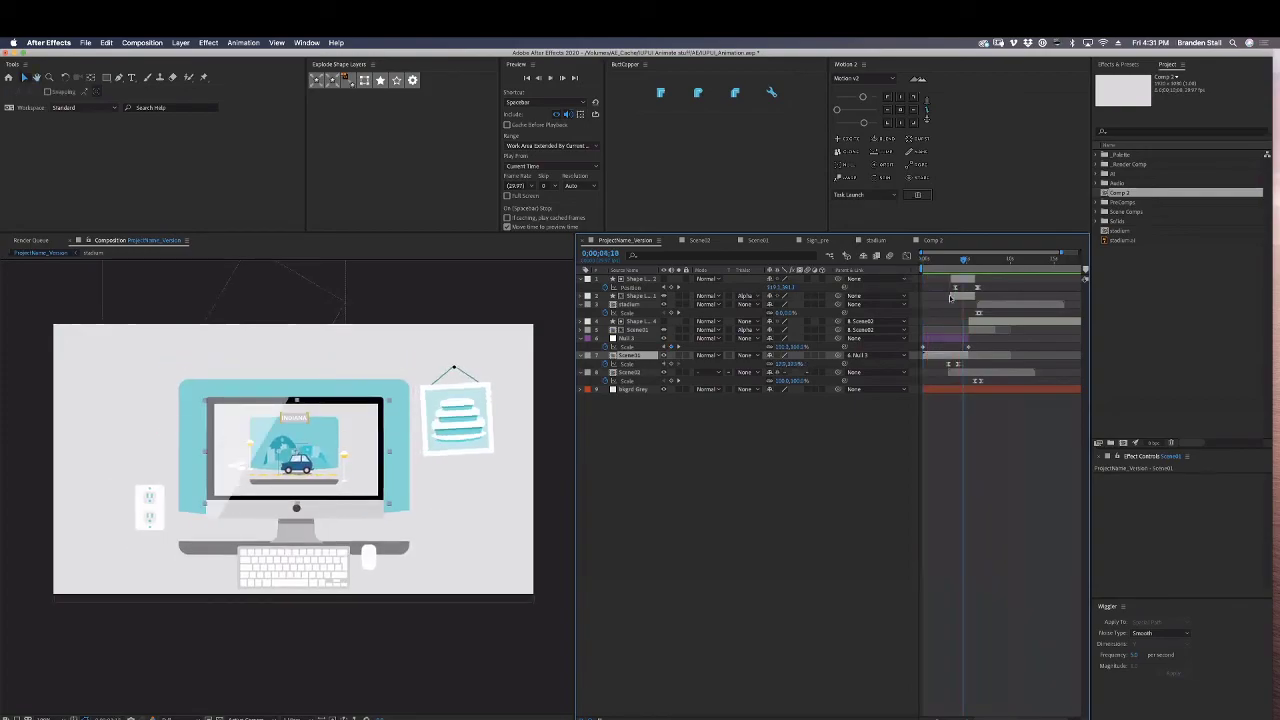
{"action": "left_click_drag", "start_coordinate": [932, 261], "coordinate": [969, 266]}
Add a second null directly above Scene02, trim it to start with that layer, and parent Scene02 to it.
{"action": "left_click", "coordinate": [964, 373]}
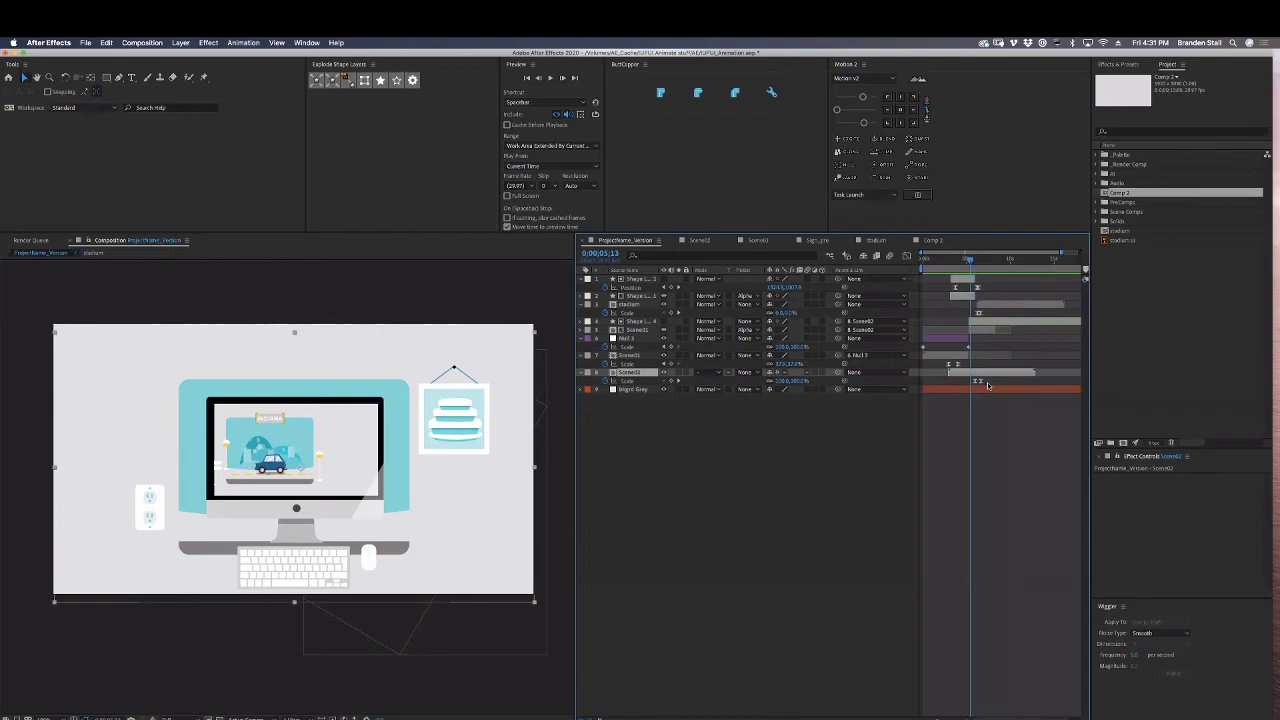
{"action": "left_click", "coordinate": [845, 164]}
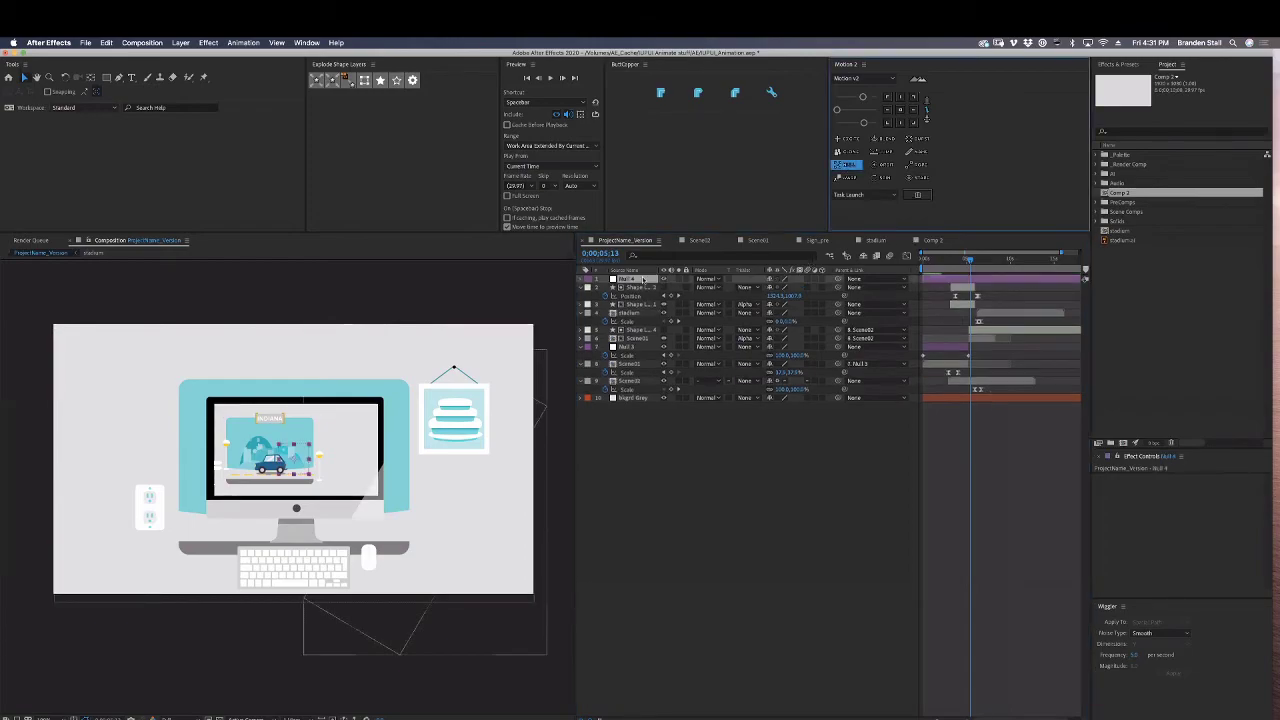
{"action": "left_click_drag", "start_coordinate": [643, 279], "coordinate": [643, 378]}
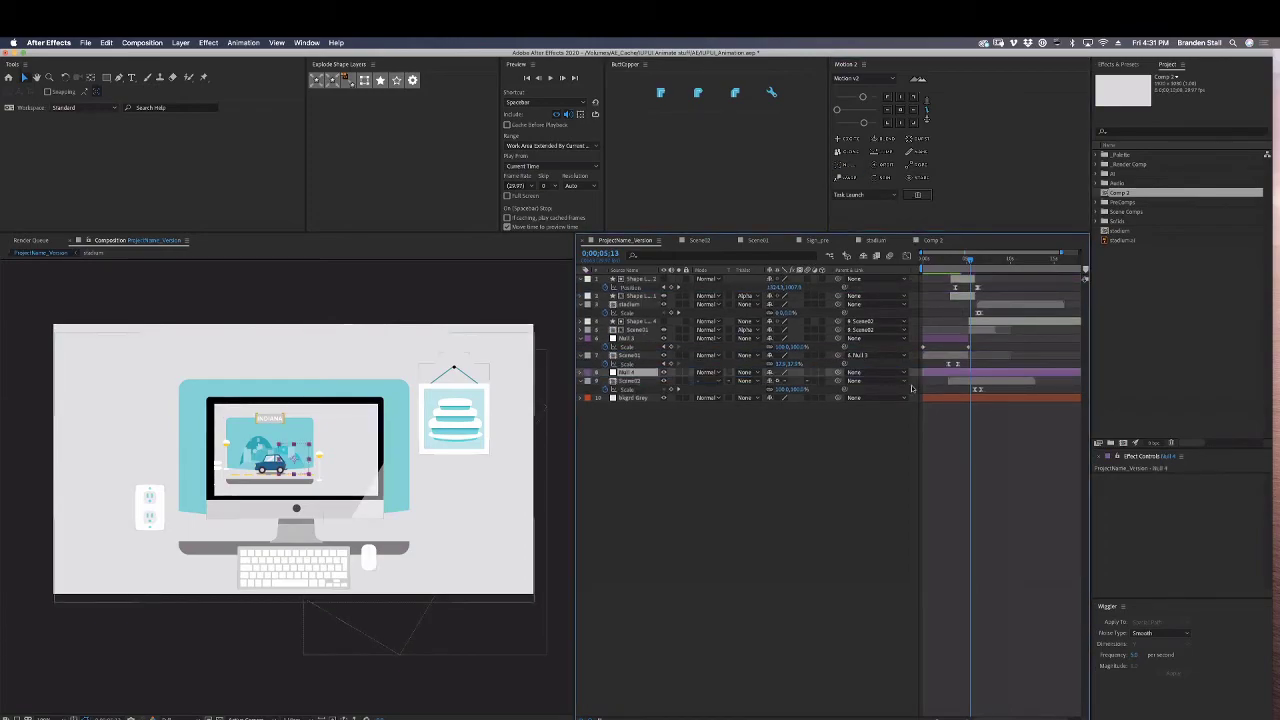
{"action": "key", "text": "alt+]"}
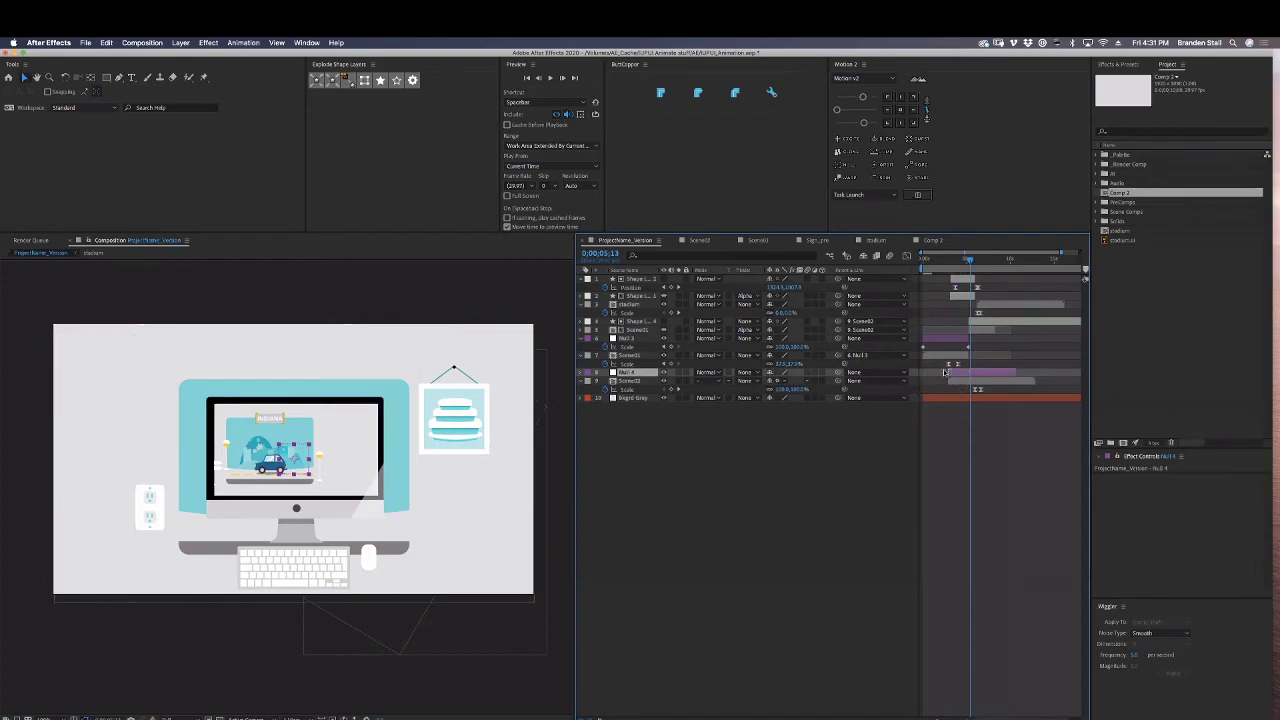
{"action": "left_click_drag", "start_coordinate": [838, 381], "coordinate": [635, 372]}
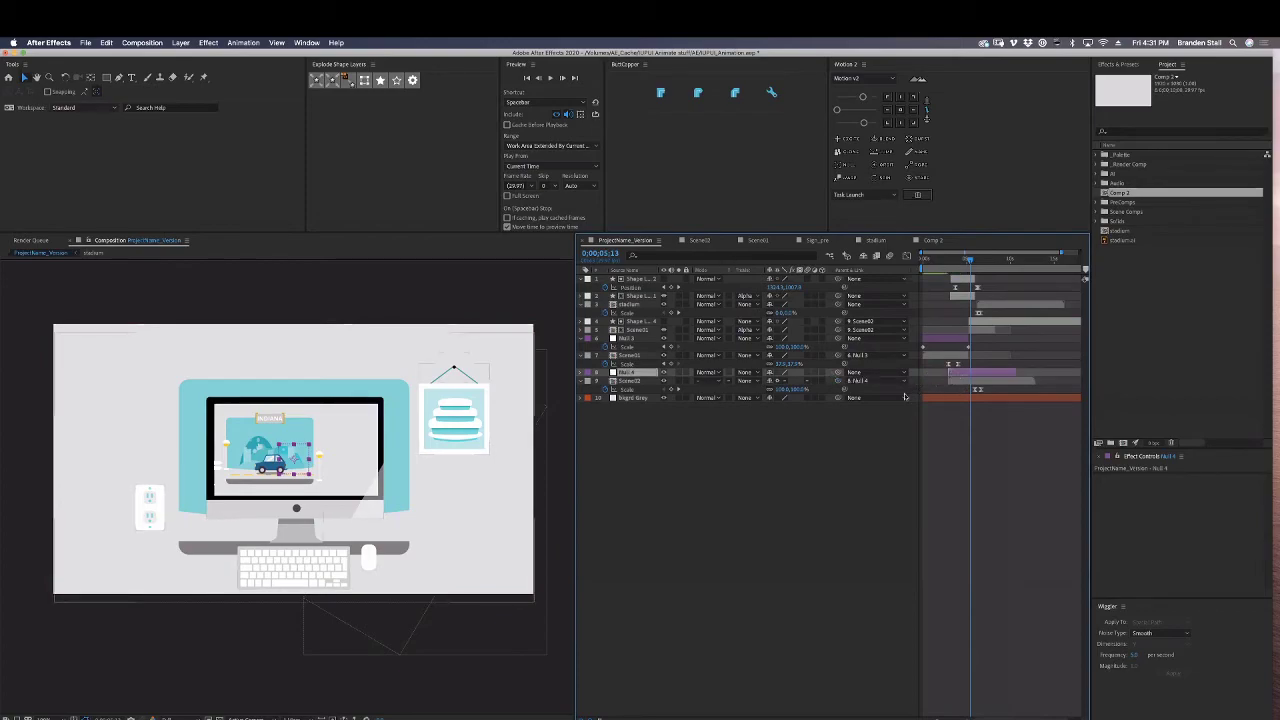
Set the Scene02 null's ending scale to 110% and move that keyframe to the end of the null layer.
{"action": "key", "text": "s"}
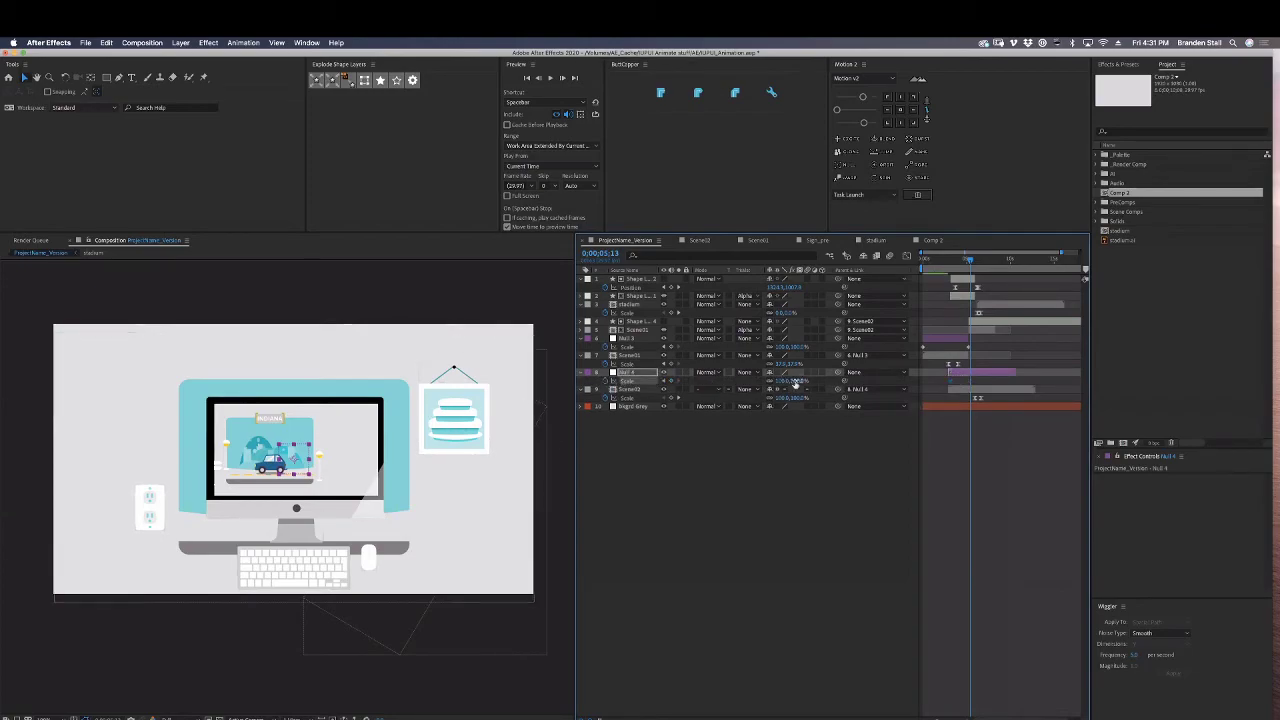
{"action": "type", "text": "110"}
{"action": "key", "text": "Return"}
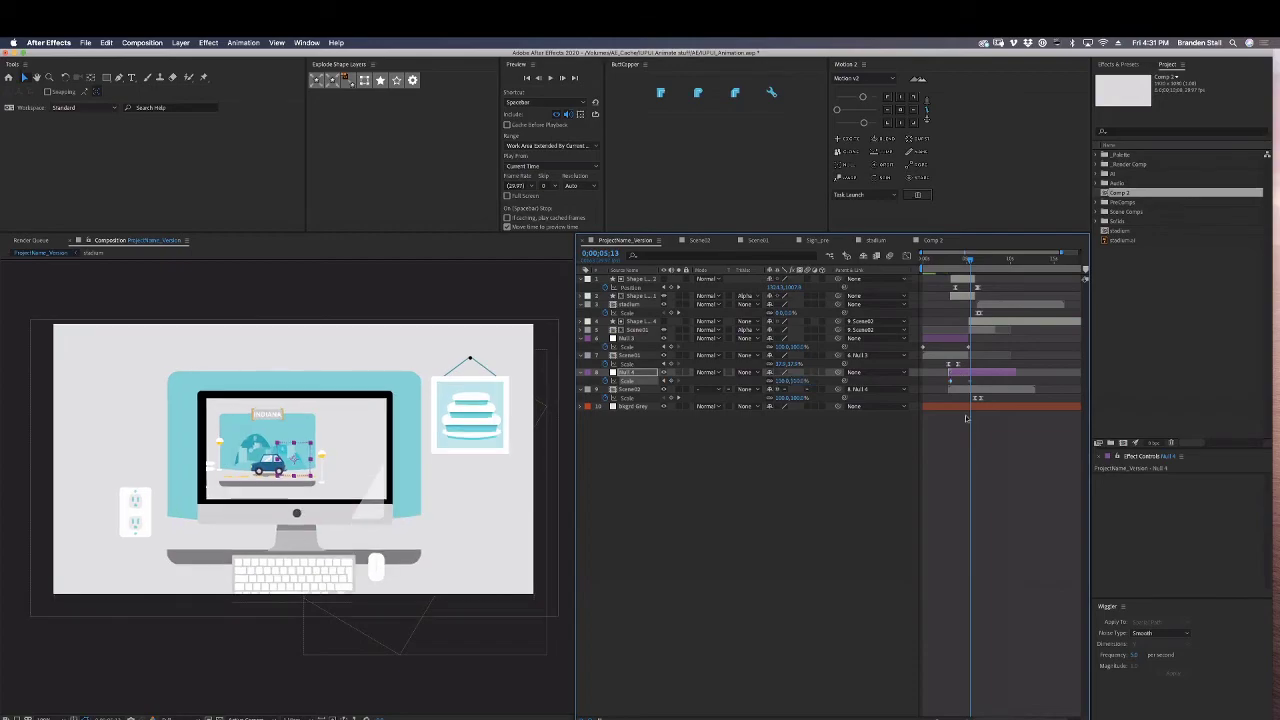
{"action": "left_click_drag", "start_coordinate": [969, 381], "coordinate": [1016, 383]}
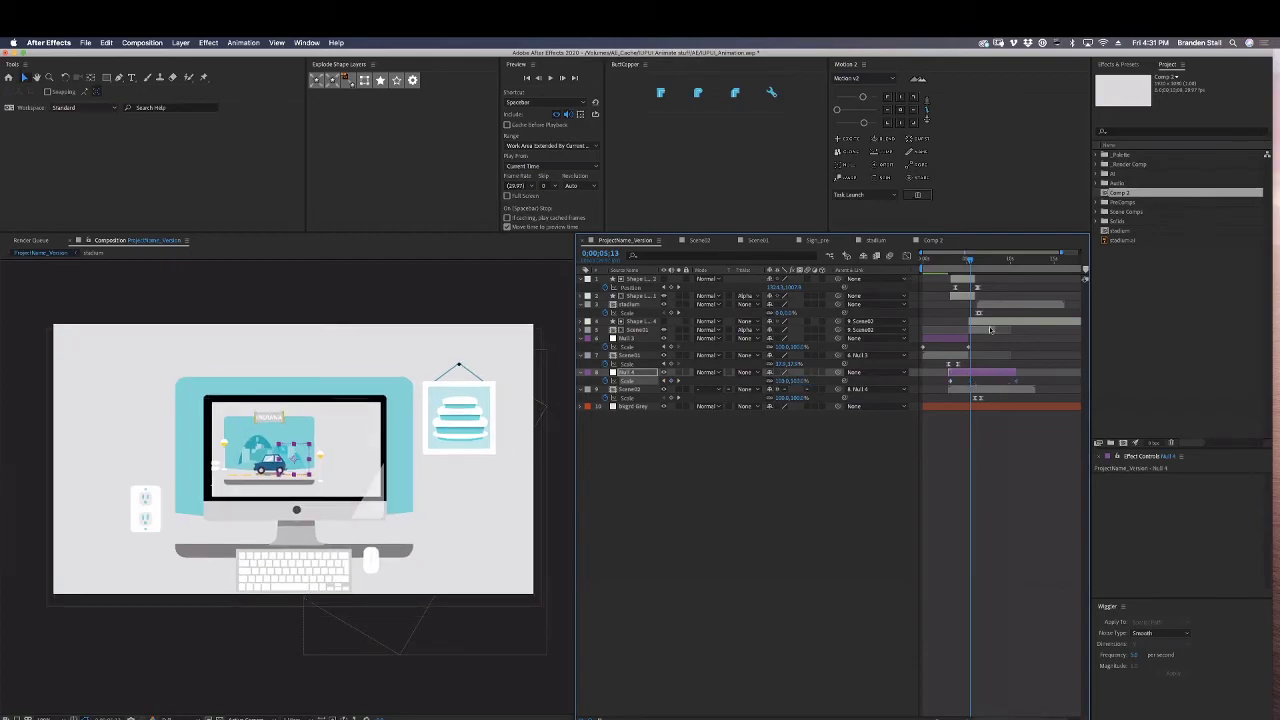
Play the composition from the beginning to review the null-driven scale moves on both scenes.
{"action": "left_click_drag", "start_coordinate": [968, 260], "coordinate": [912, 268]}
{"action": "key", "text": "space"}
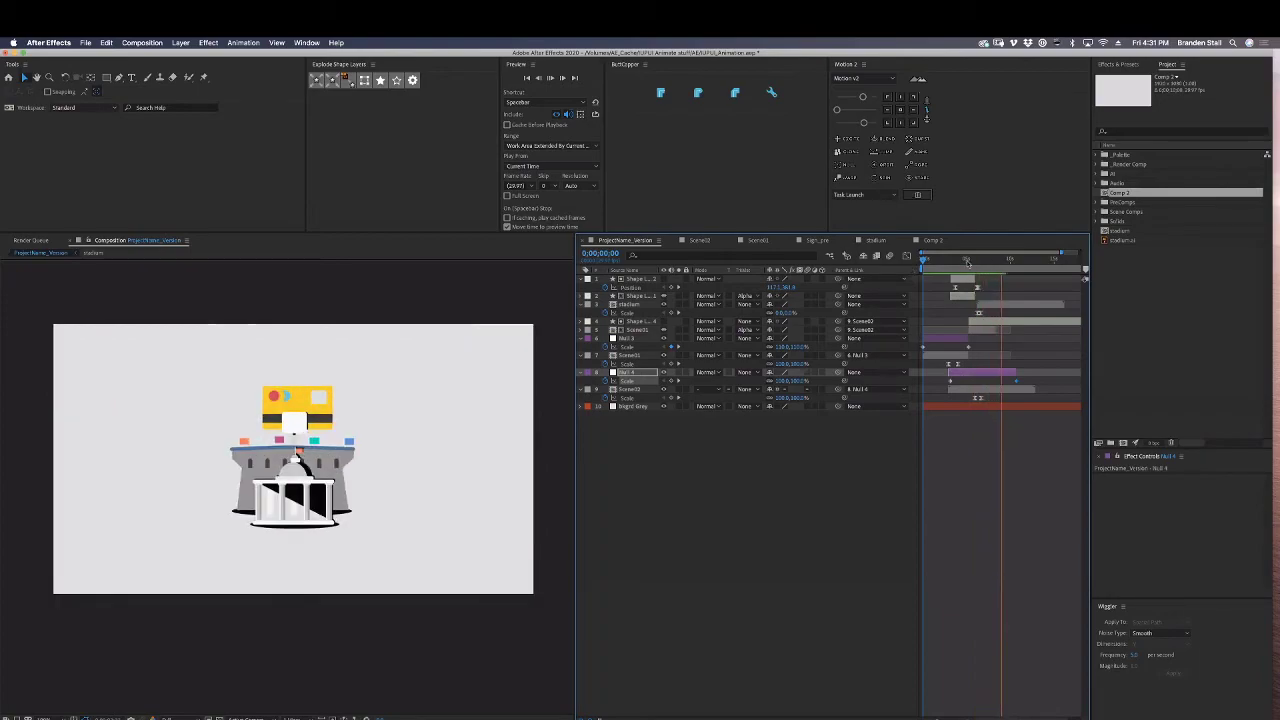
{"action": "left_click", "coordinate": [941, 262]}
{"action": "left_click_drag", "start_coordinate": [958, 268], "coordinate": [914, 275]}
{"action": "key", "text": "space"}
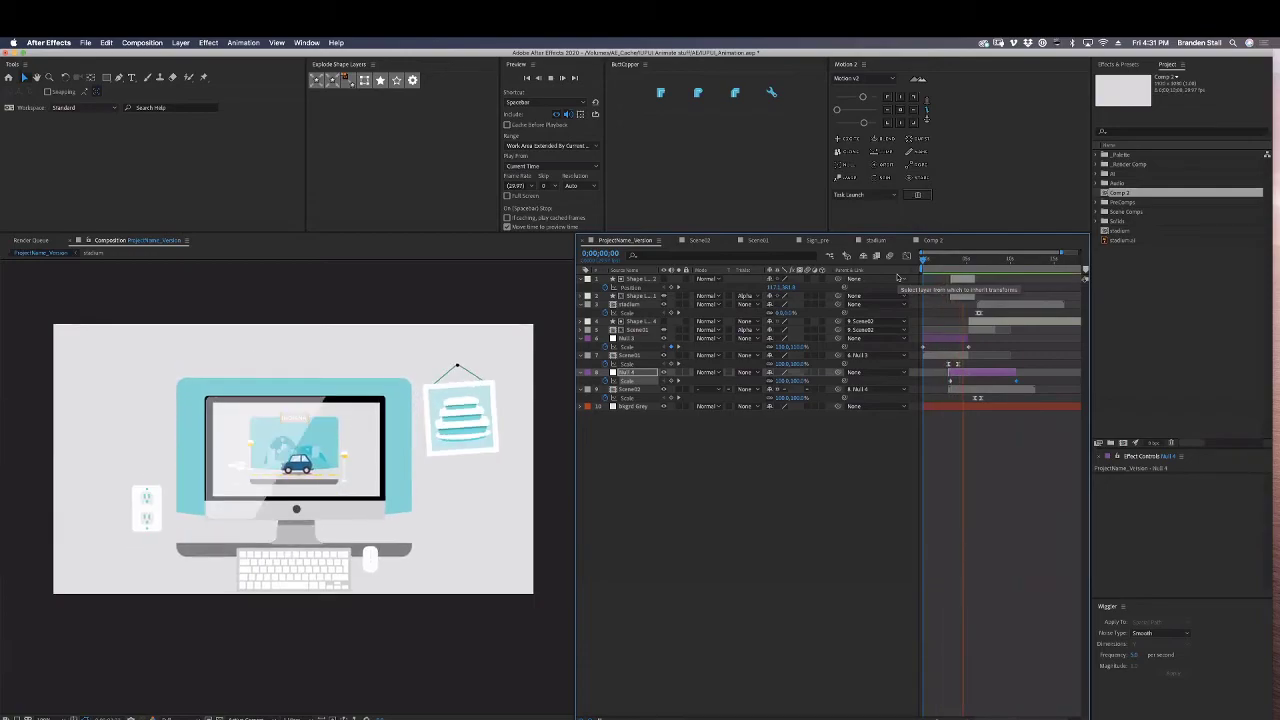
{"action": "key", "text": "space"}
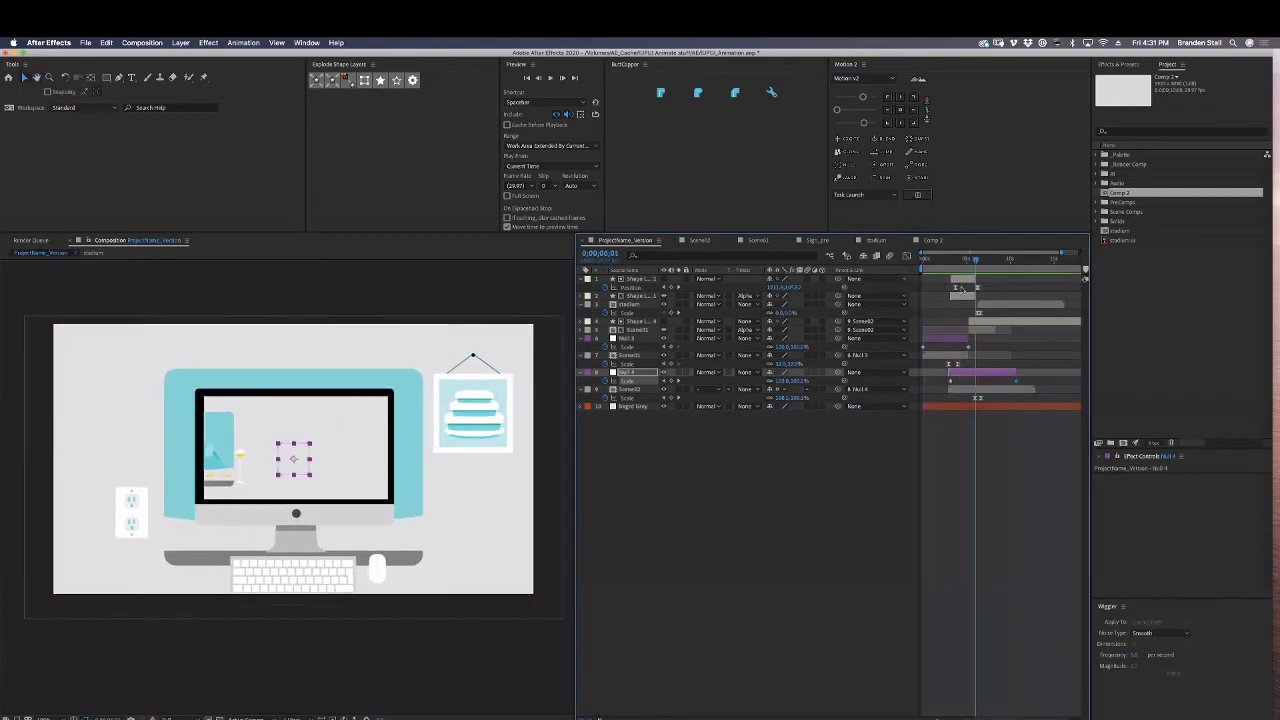
{"action": "left_click_drag", "start_coordinate": [950, 260], "coordinate": [891, 266]}
{"action": "left_click", "coordinate": [958, 295]}
{"action": "key", "text": "space"}
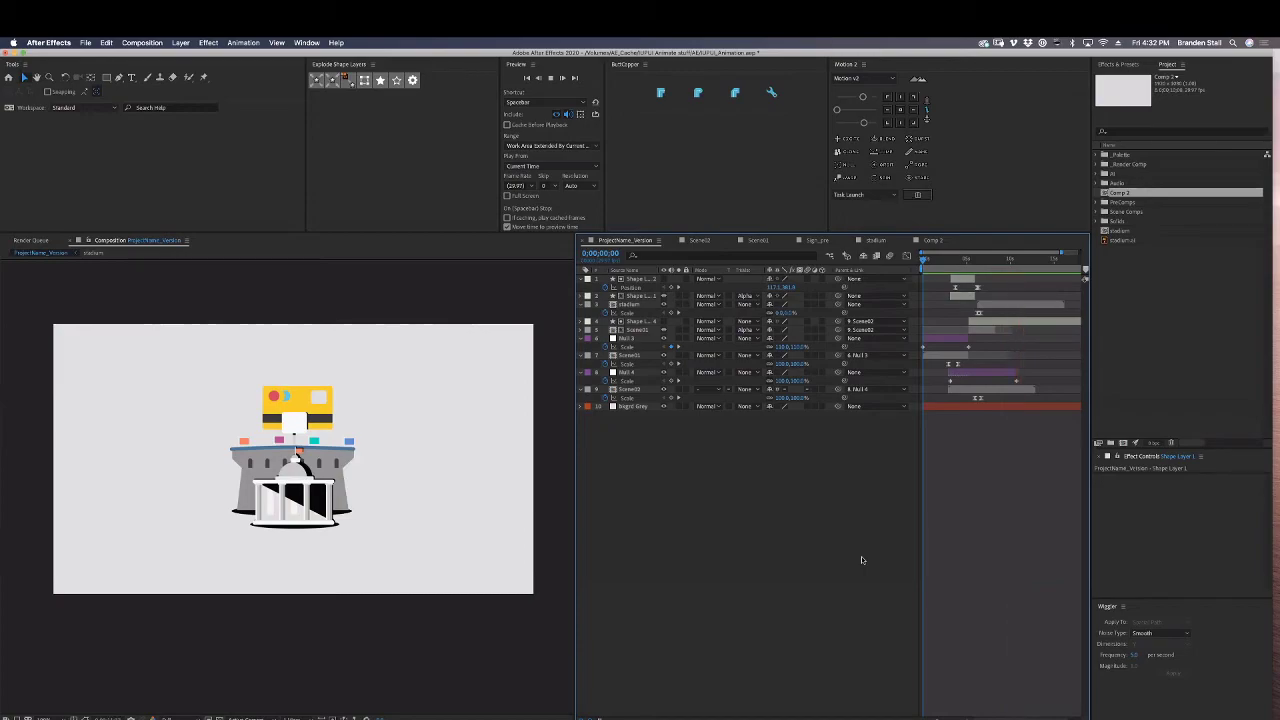
Shorten the work area to end just before the 10-second mark and preview it from the start.
{"action": "key", "text": "space"}
{"action": "left_click_drag", "start_coordinate": [991, 262], "coordinate": [917, 265]}
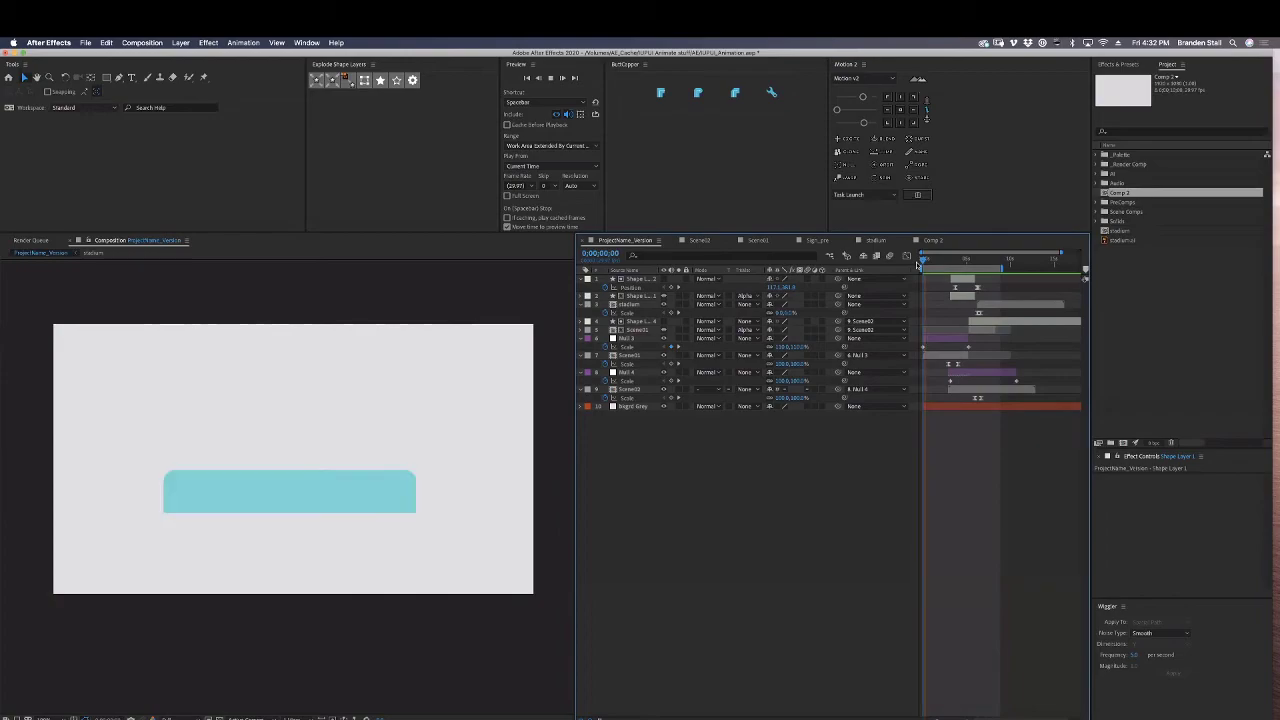
{"action": "key", "text": "space"}
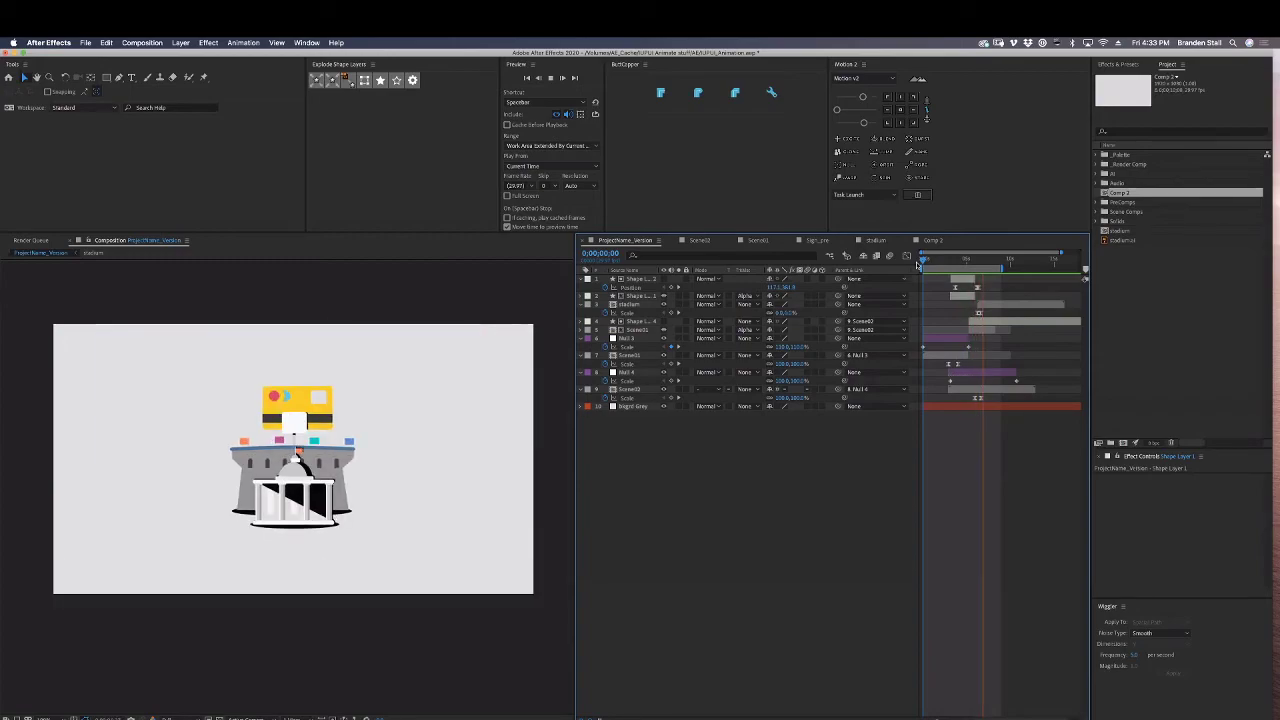
{"action": "key", "text": "space"}
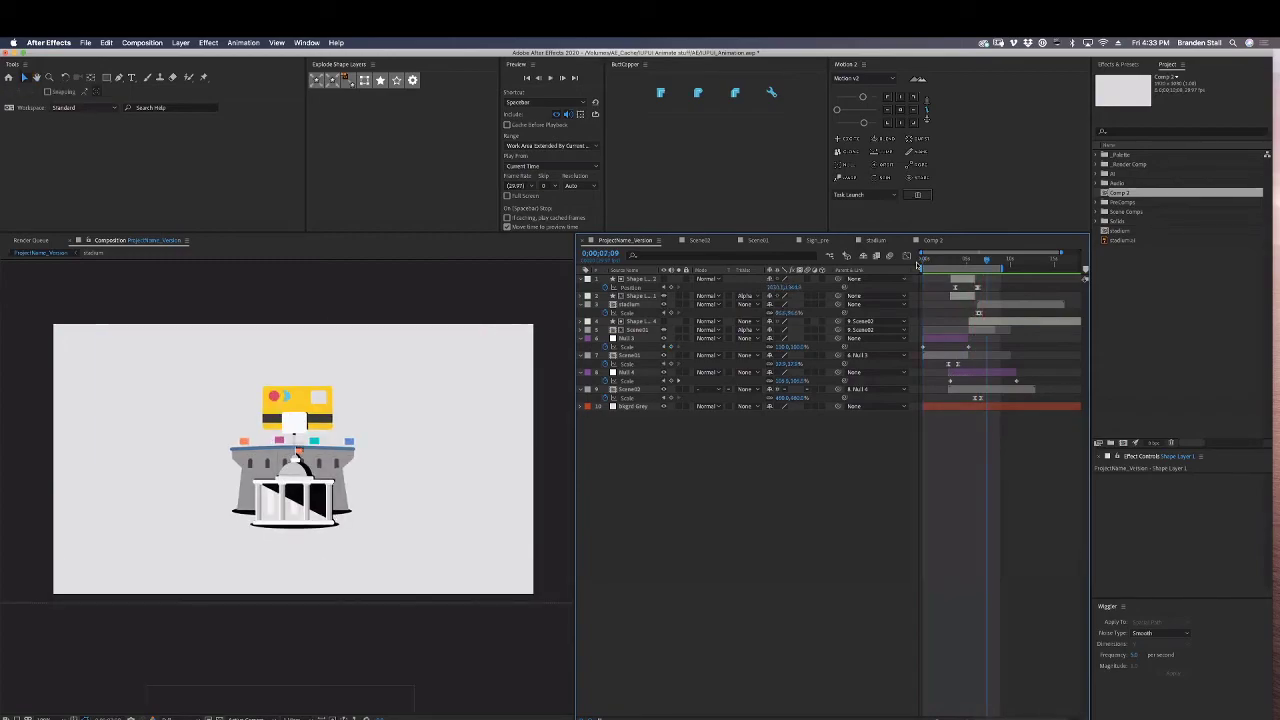
Switch to Illustrator, open the boardExample.ai document and bring its whole set of storyboard frames into view.
{"action": "left_click", "coordinate": [426, 718]}
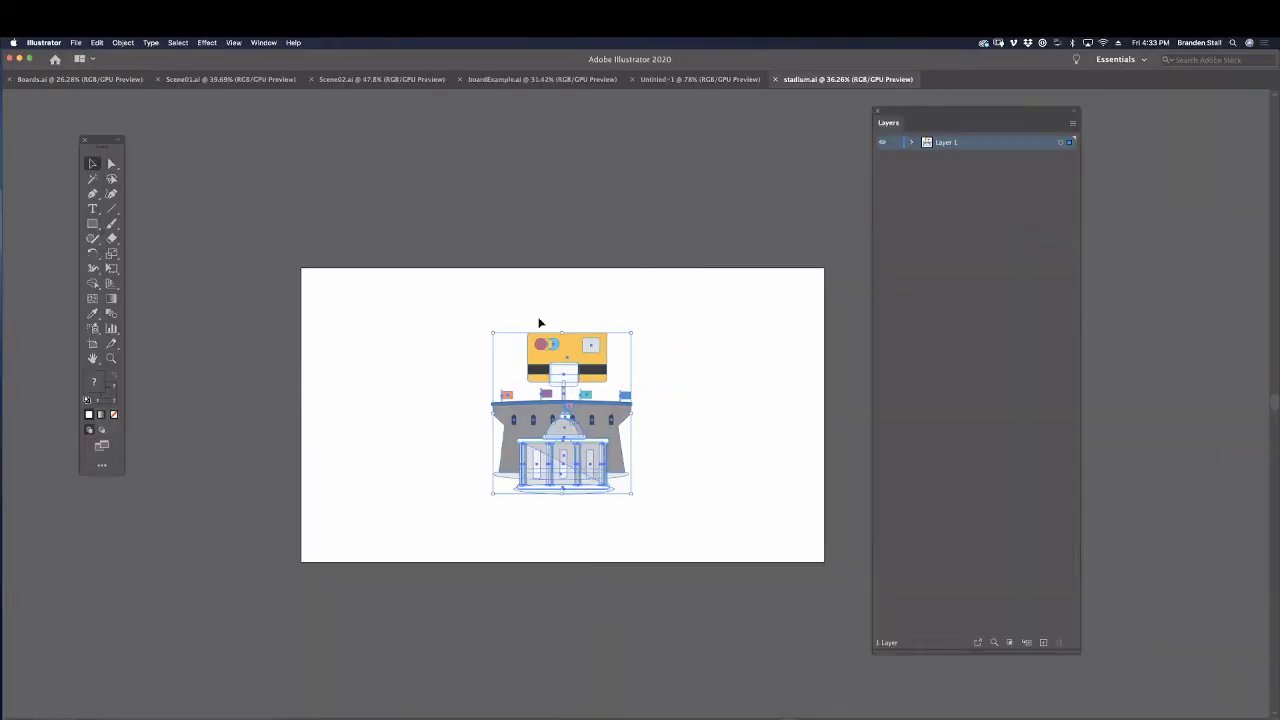
{"action": "left_click", "coordinate": [85, 80]}
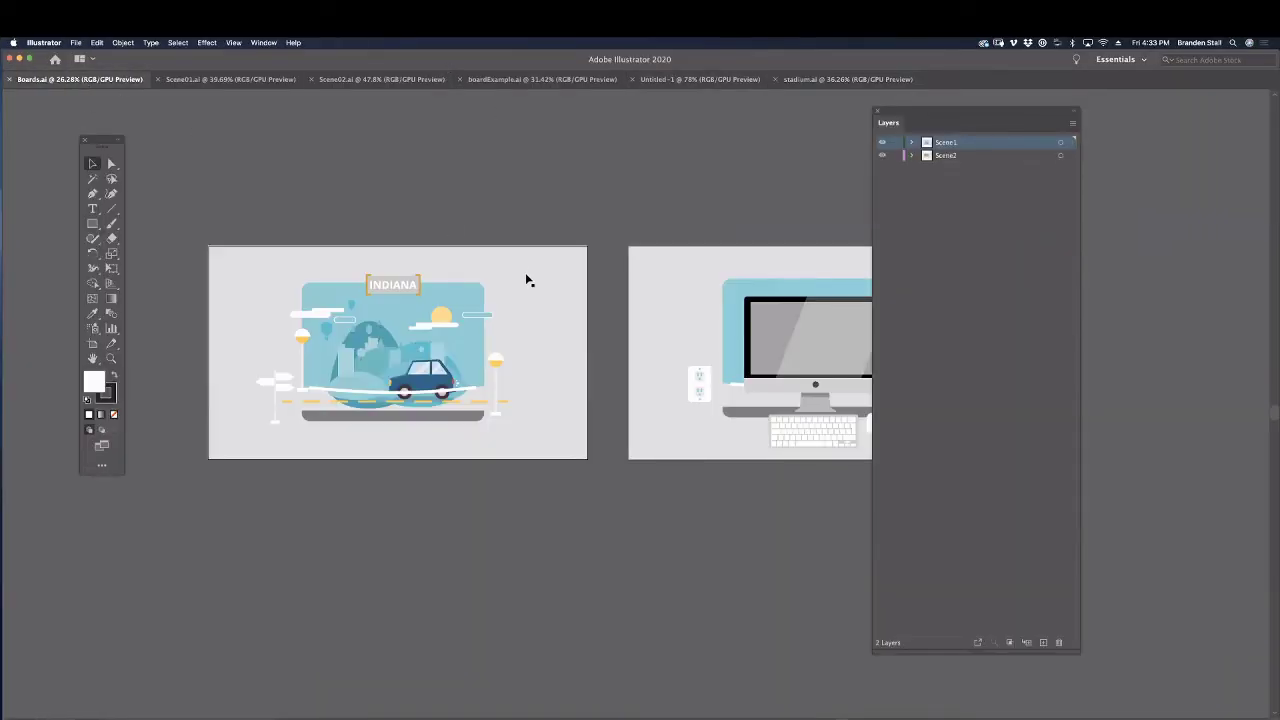
{"action": "left_click", "coordinate": [230, 79]}
{"action": "left_click", "coordinate": [542, 79]}
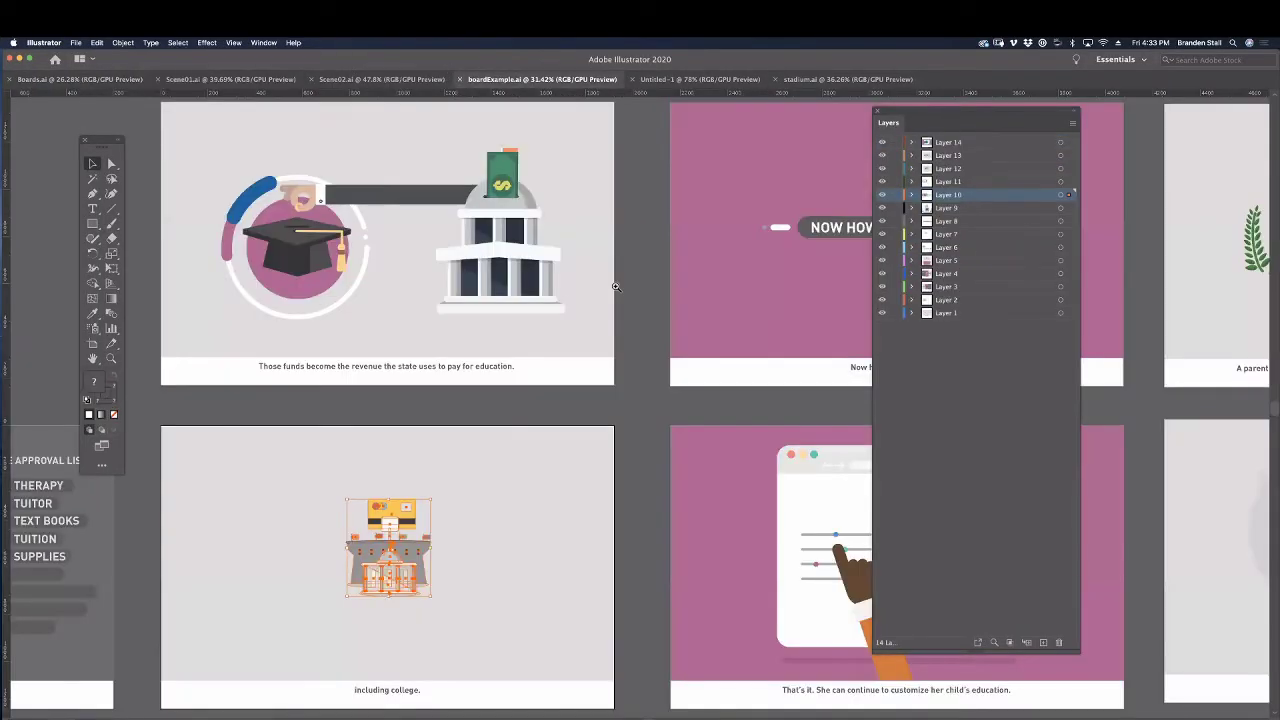
{"action": "left_click_drag", "start_coordinate": [472, 285], "coordinate": [390, 290]}
{"action": "left_click_drag", "start_coordinate": [640, 320], "coordinate": [560, 320]}
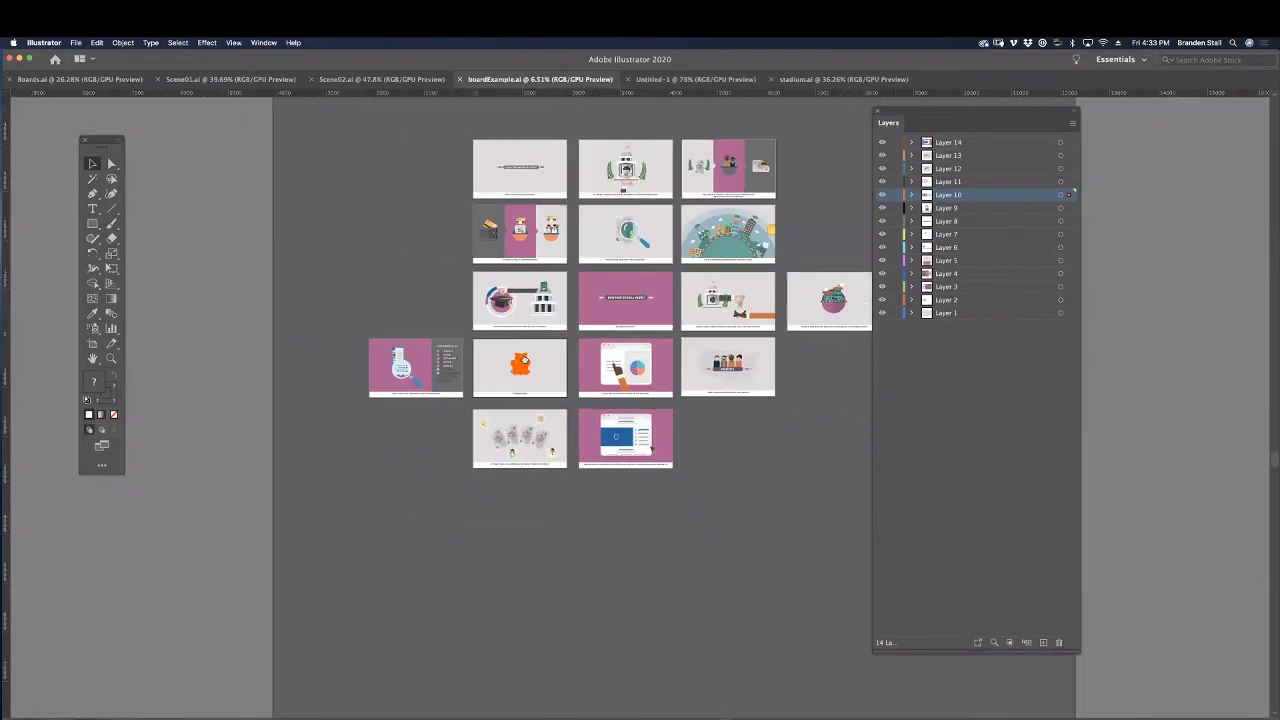
{"action": "left_click_drag", "start_coordinate": [651, 231], "coordinate": [566, 277]}
{"action": "scroll", "coordinate": [630, 326], "scroll_direction": "right", "scroll_amount": 2}
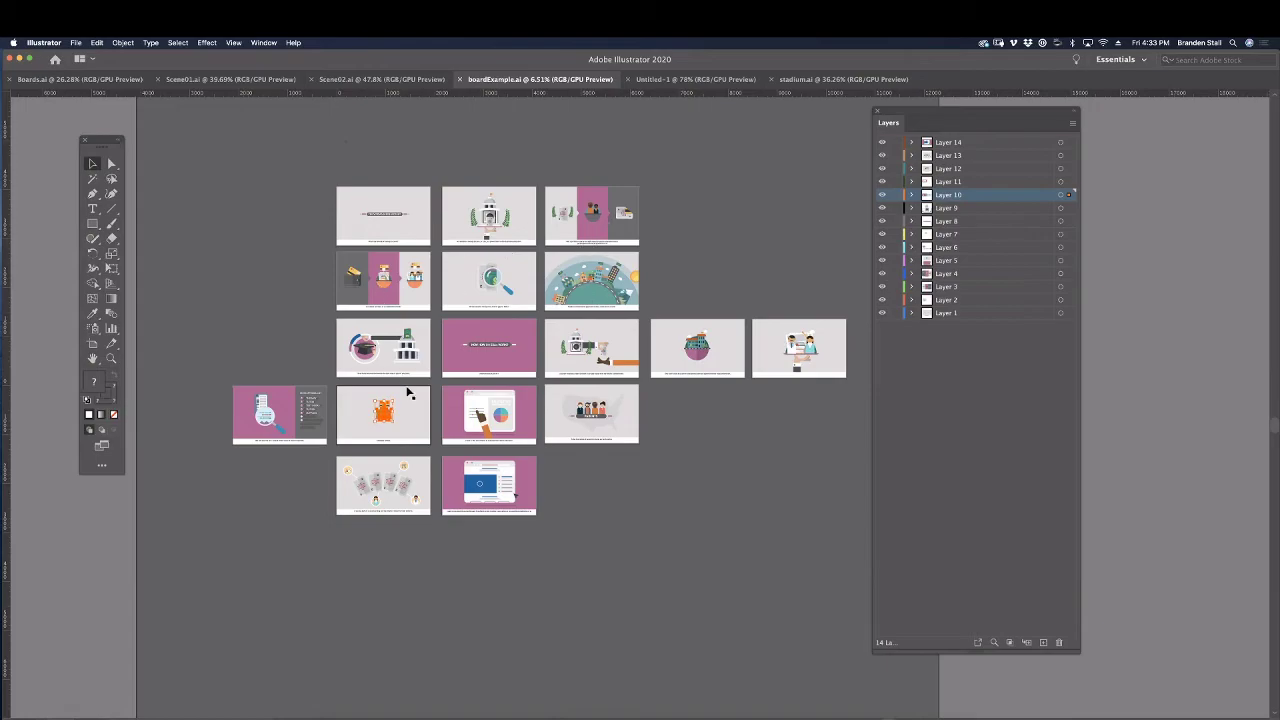
Examine the opening storyboard frames and their captions, starting with the Education Savings Account title frame.
{"action": "scroll", "coordinate": [463, 257], "scroll_direction": "up", "scroll_amount": 5}
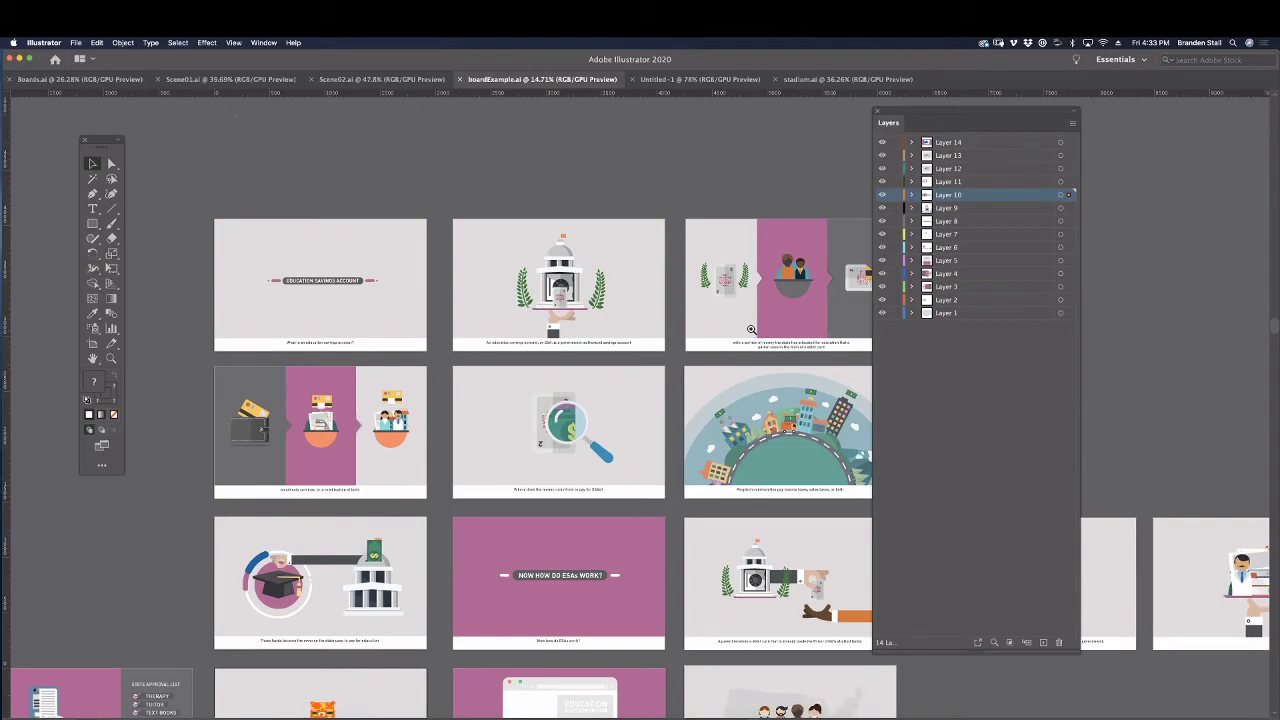
{"action": "scroll", "coordinate": [751, 329], "scroll_direction": "down", "scroll_amount": 5}
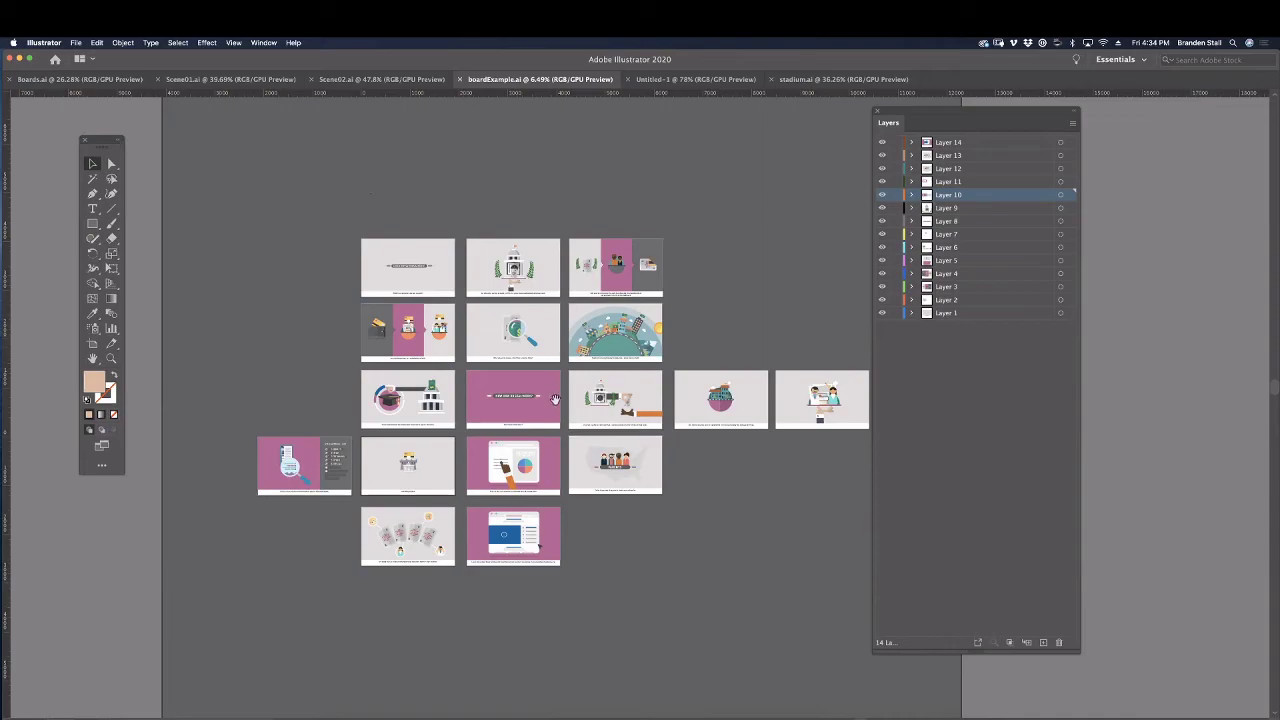
{"action": "left_click_drag", "start_coordinate": [555, 399], "coordinate": [554, 410]}
{"action": "left_click_drag", "start_coordinate": [518, 369], "coordinate": [546, 394]}
{"action": "left_click_drag", "start_coordinate": [546, 394], "coordinate": [626, 500]}
{"action": "left_click_drag", "start_coordinate": [596, 358], "coordinate": [690, 358]}
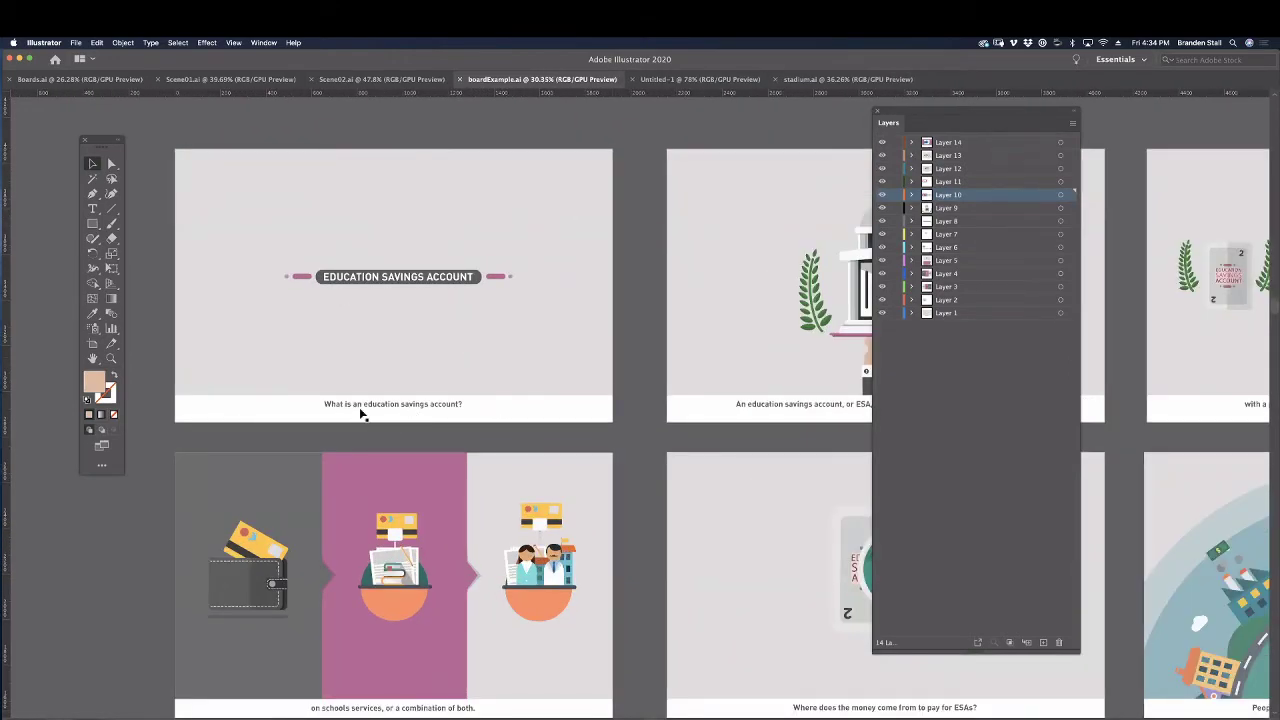
{"action": "left_click_drag", "start_coordinate": [544, 406], "coordinate": [526, 409]}
{"action": "left_click_drag", "start_coordinate": [555, 403], "coordinate": [394, 354]}
{"action": "left_click_drag", "start_coordinate": [528, 362], "coordinate": [597, 383]}
{"action": "scroll", "coordinate": [597, 383], "scroll_direction": "down", "scroll_amount": 4}
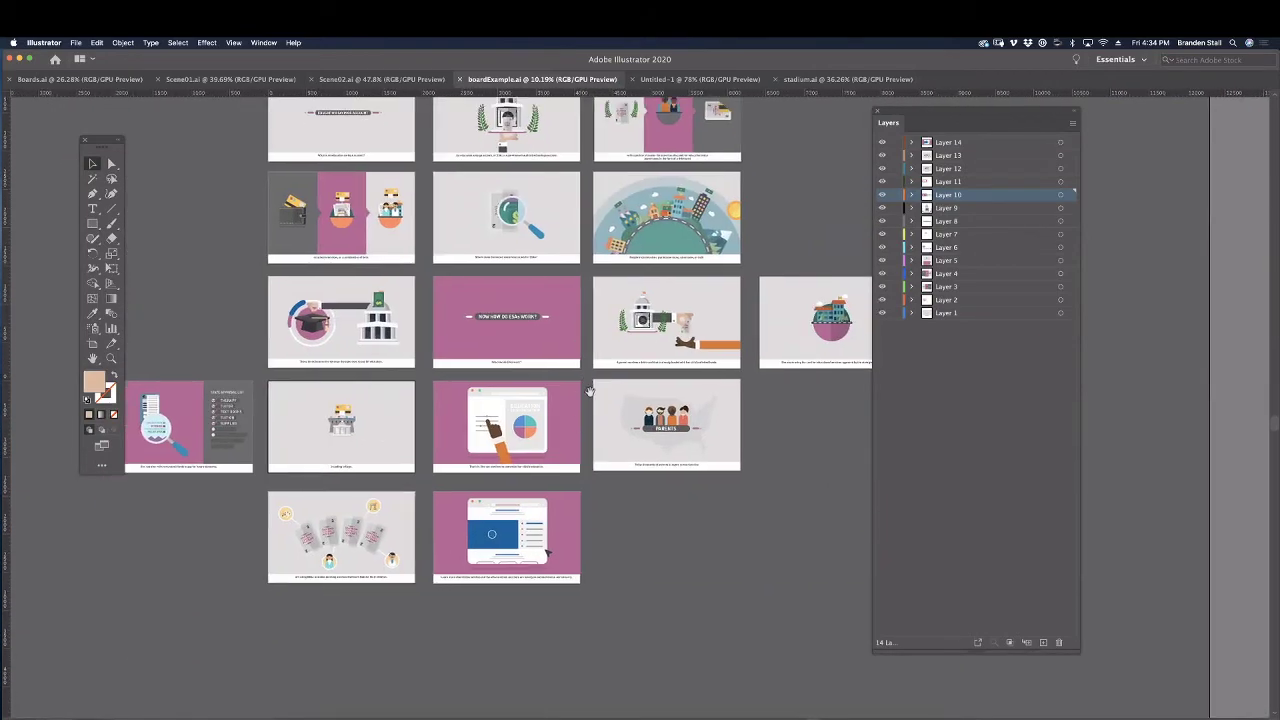
Examine the "including college." storyboard frame and how it fits among the neighbouring frames.
{"action": "left_click_drag", "start_coordinate": [516, 443], "coordinate": [525, 442]}
{"action": "left_click_drag", "start_coordinate": [388, 444], "coordinate": [576, 430]}
{"action": "scroll", "coordinate": [576, 429], "scroll_direction": "up", "scroll_amount": 1}
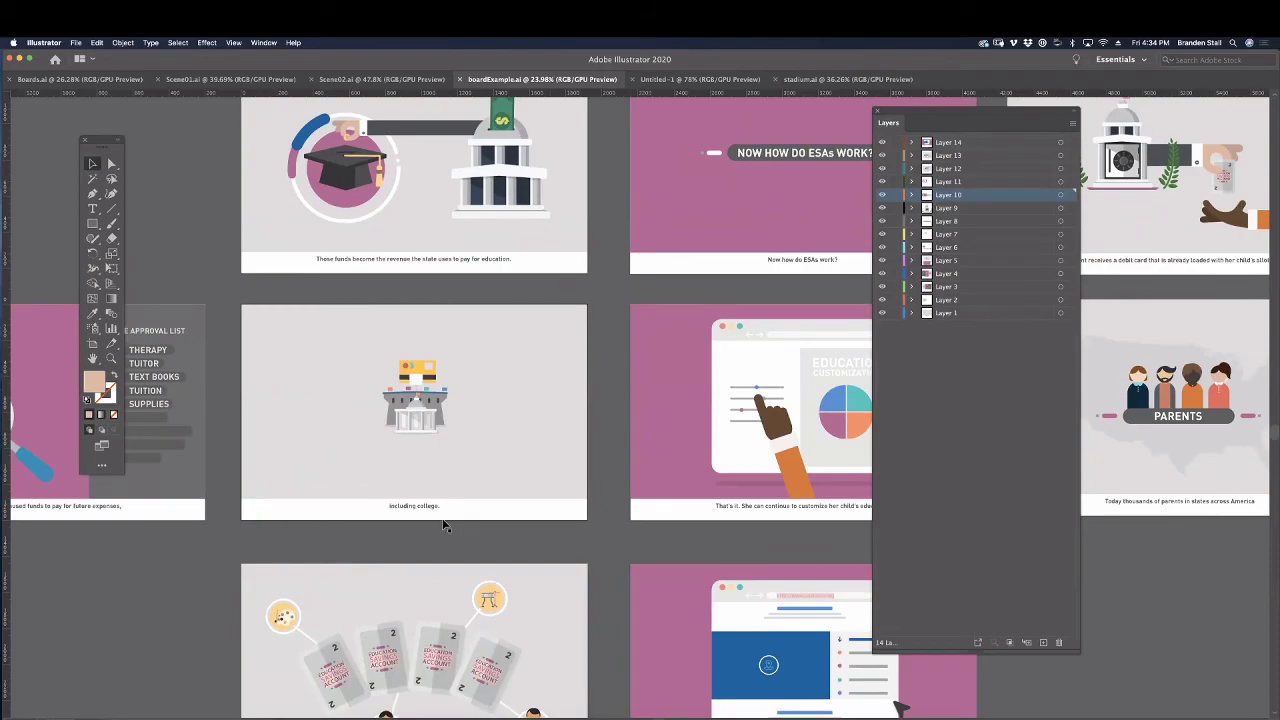
{"action": "scroll", "coordinate": [524, 423], "scroll_direction": "down", "scroll_amount": 4}
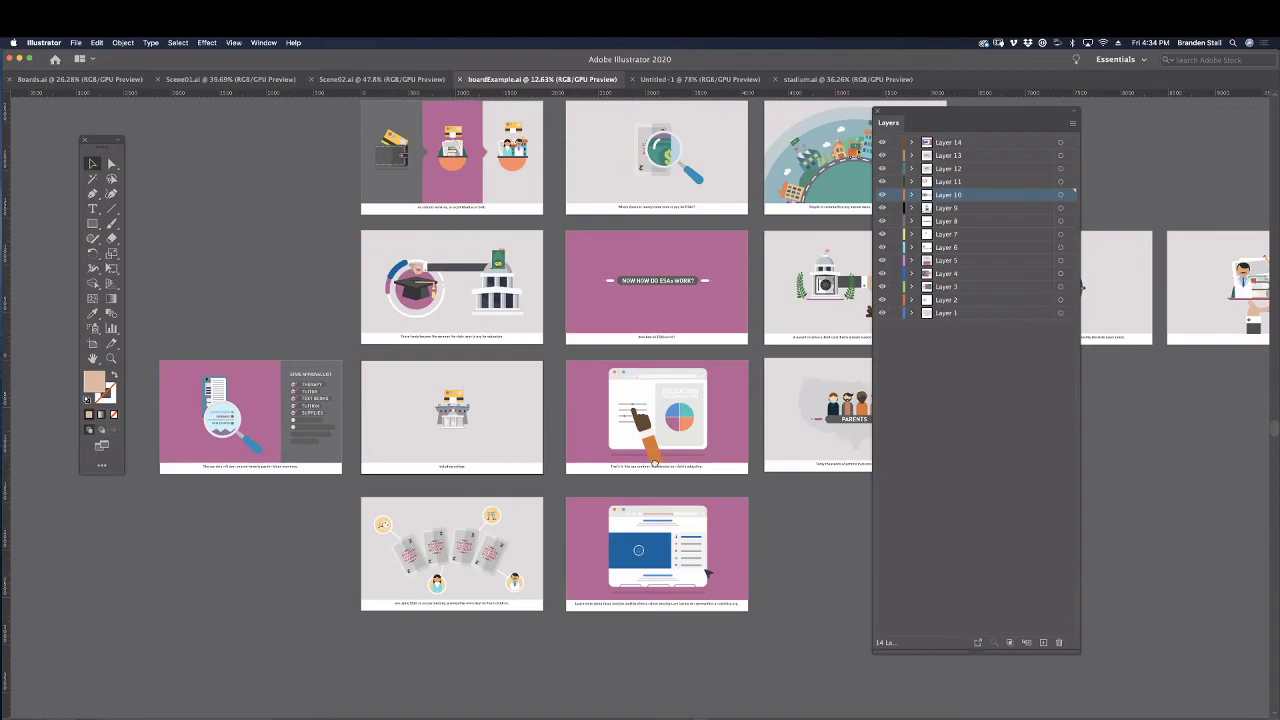
{"action": "scroll", "coordinate": [707, 575], "scroll_direction": "right", "scroll_amount": 3}
{"action": "scroll", "coordinate": [707, 575], "scroll_direction": "up", "scroll_amount": 2}
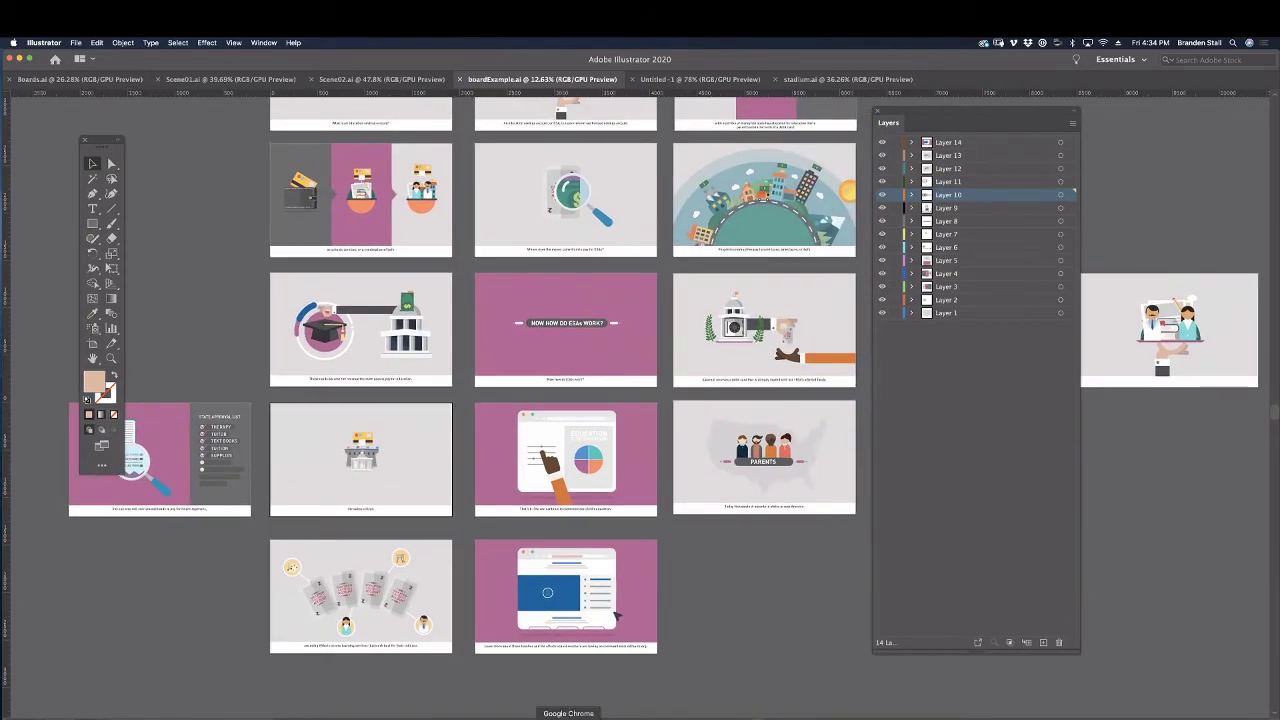
Switch to Chrome and open thisisbold.com.
{"action": "left_click", "coordinate": [568, 716]}
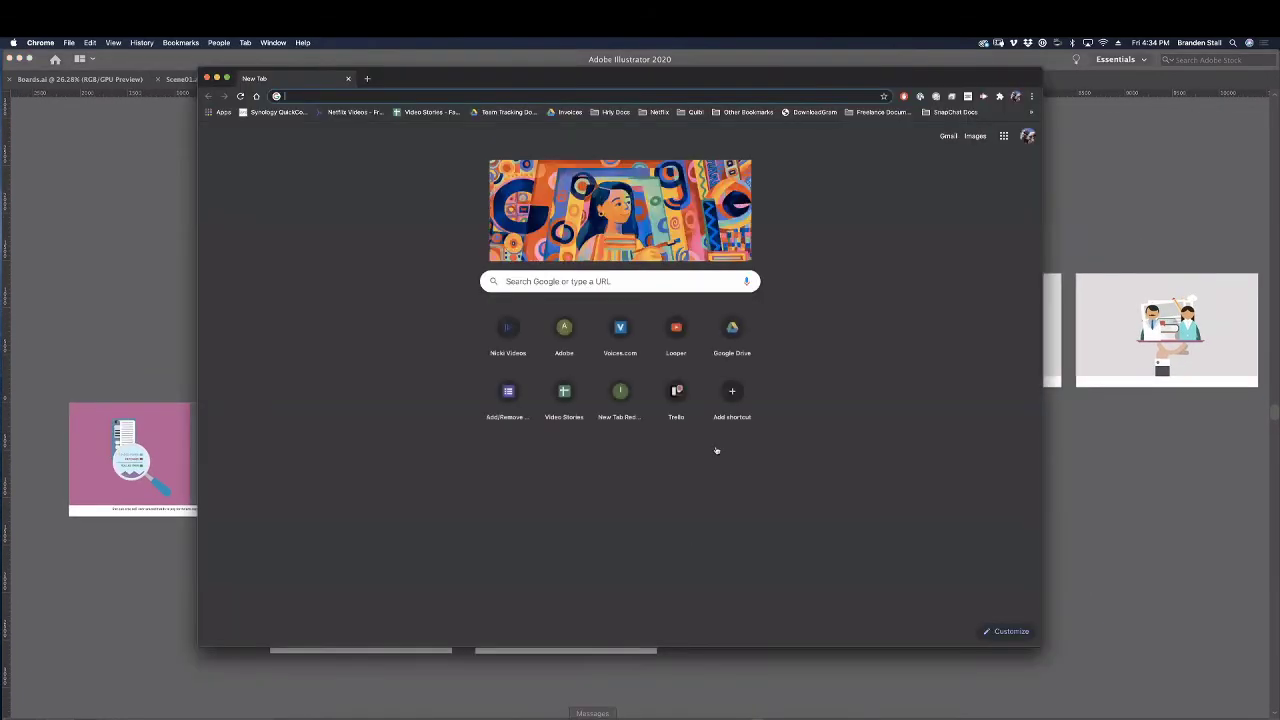
{"action": "type", "text": "thisisbold."}
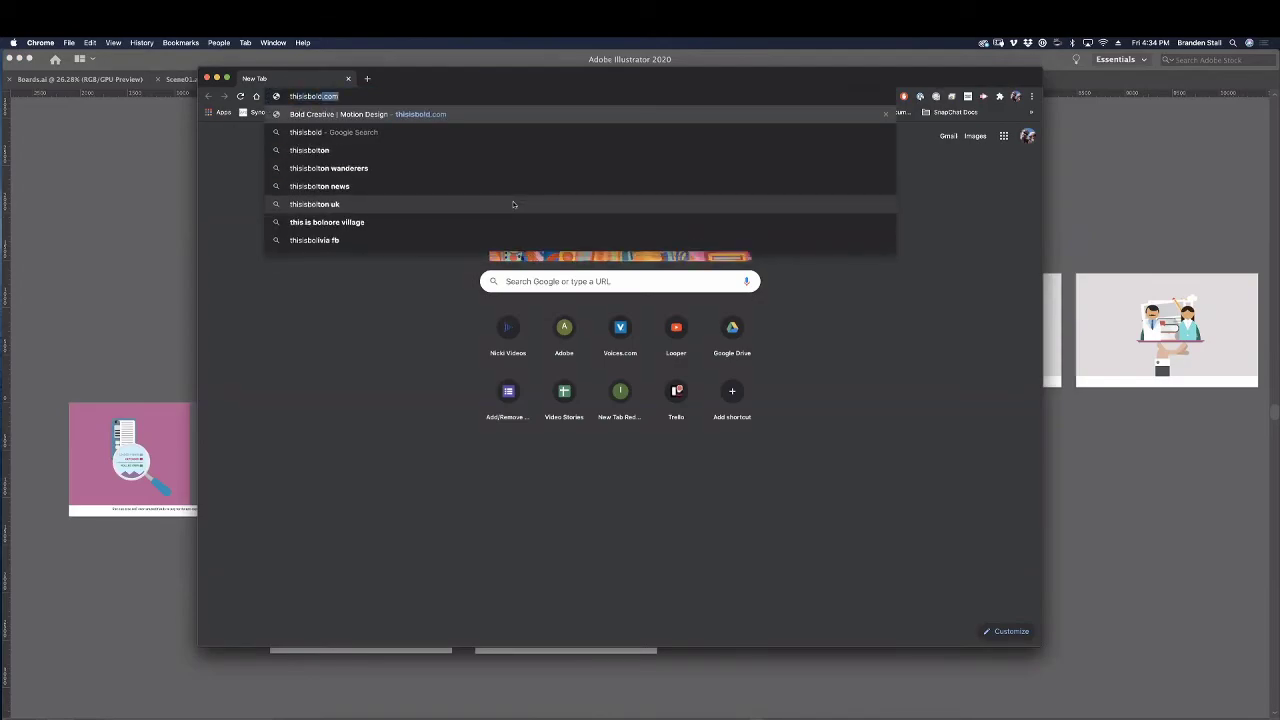
{"action": "type", "text": "com"}
{"action": "key", "text": "Return"}
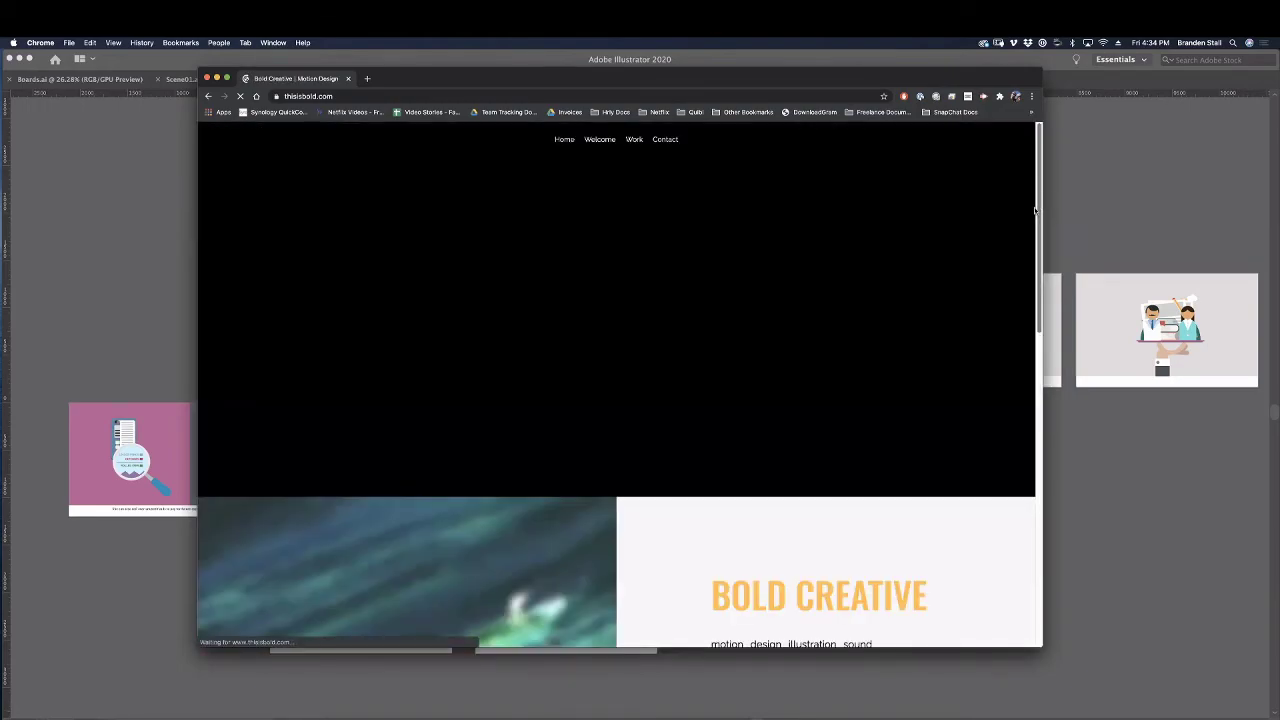
Watch the Education Savings Account explainer video from the portfolio grid and close its viewer.
{"action": "left_click_drag", "start_coordinate": [1039, 212], "coordinate": [1026, 455]}
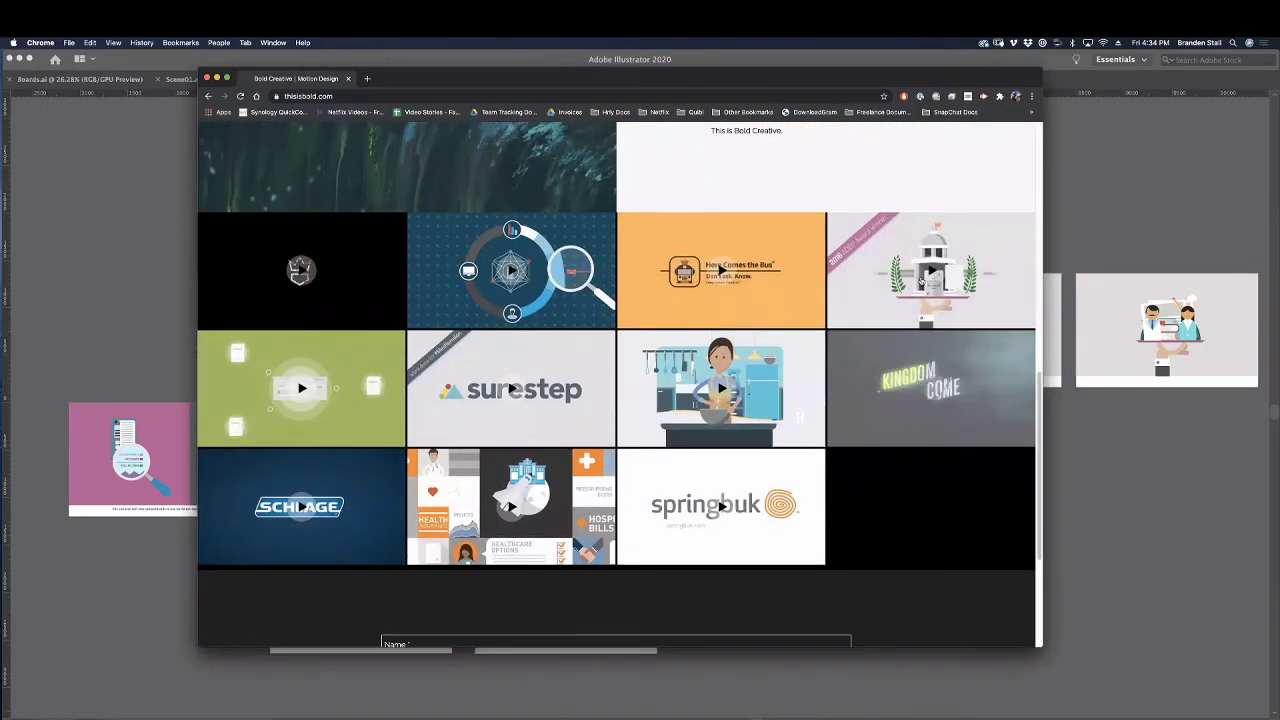
{"action": "left_click", "coordinate": [934, 320]}
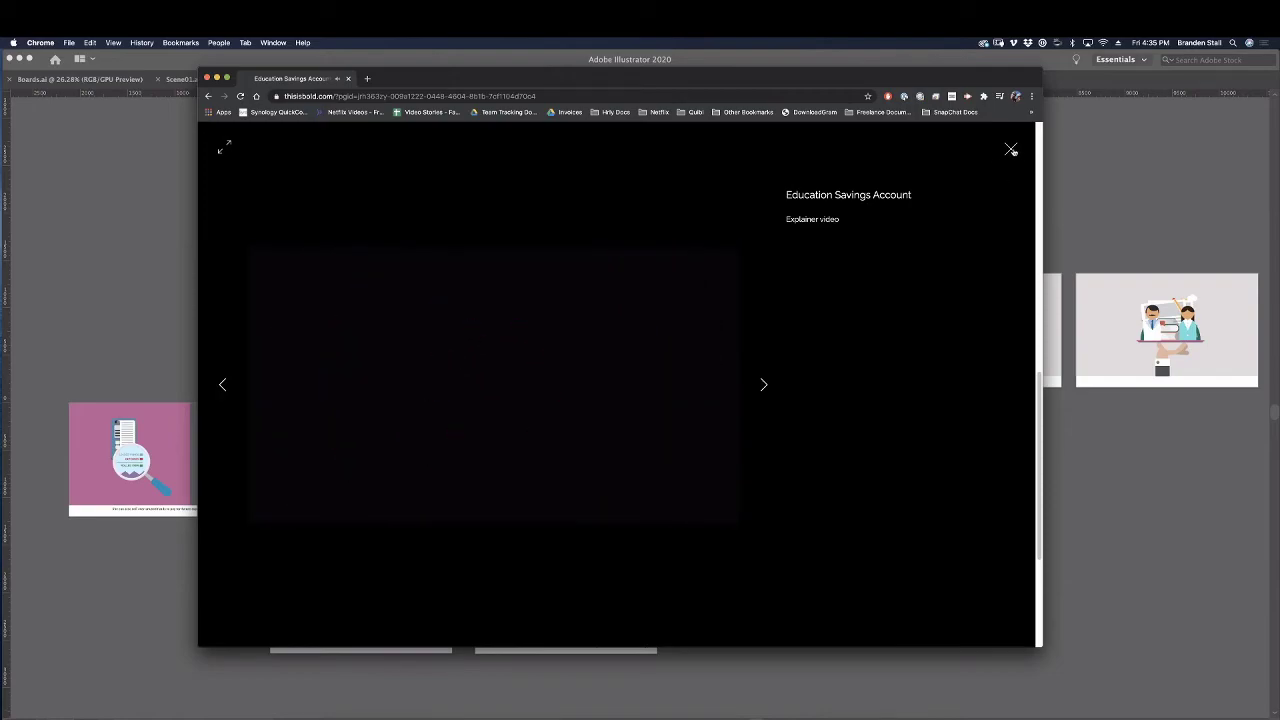
{"action": "left_click", "coordinate": [1011, 149]}
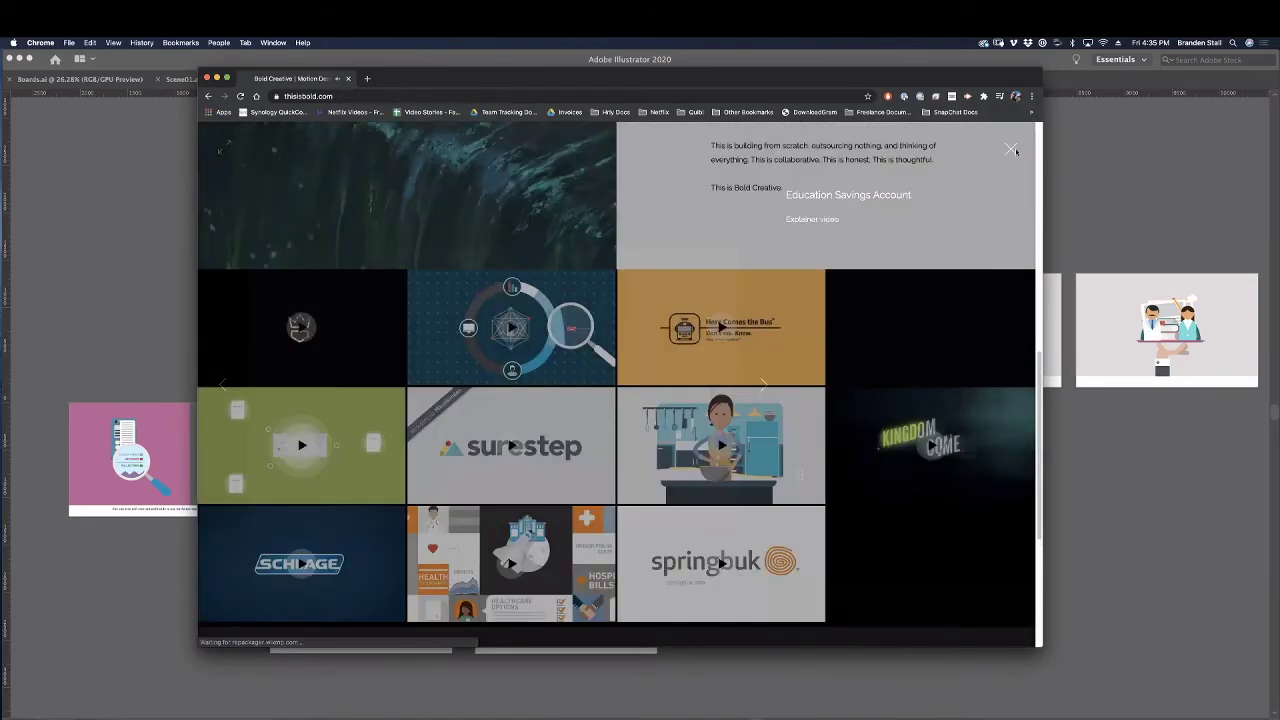
Return to the boardExample.ai storyboard in Illustrator and review the full layout of frames.
{"action": "left_click", "coordinate": [1097, 193]}
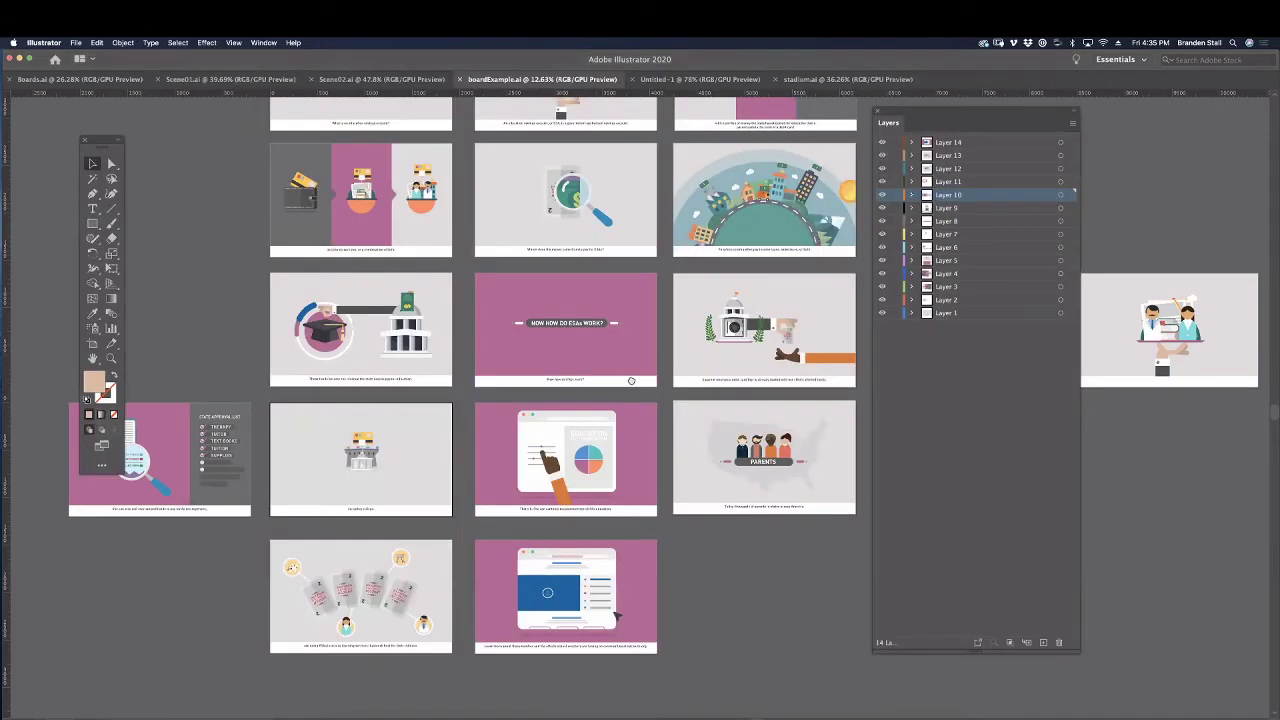
{"action": "scroll", "coordinate": [595, 392], "scroll_direction": "up", "scroll_amount": 1}
{"action": "left_click_drag", "start_coordinate": [595, 392], "coordinate": [480, 396]}
{"action": "left_click_drag", "start_coordinate": [562, 392], "coordinate": [545, 394]}
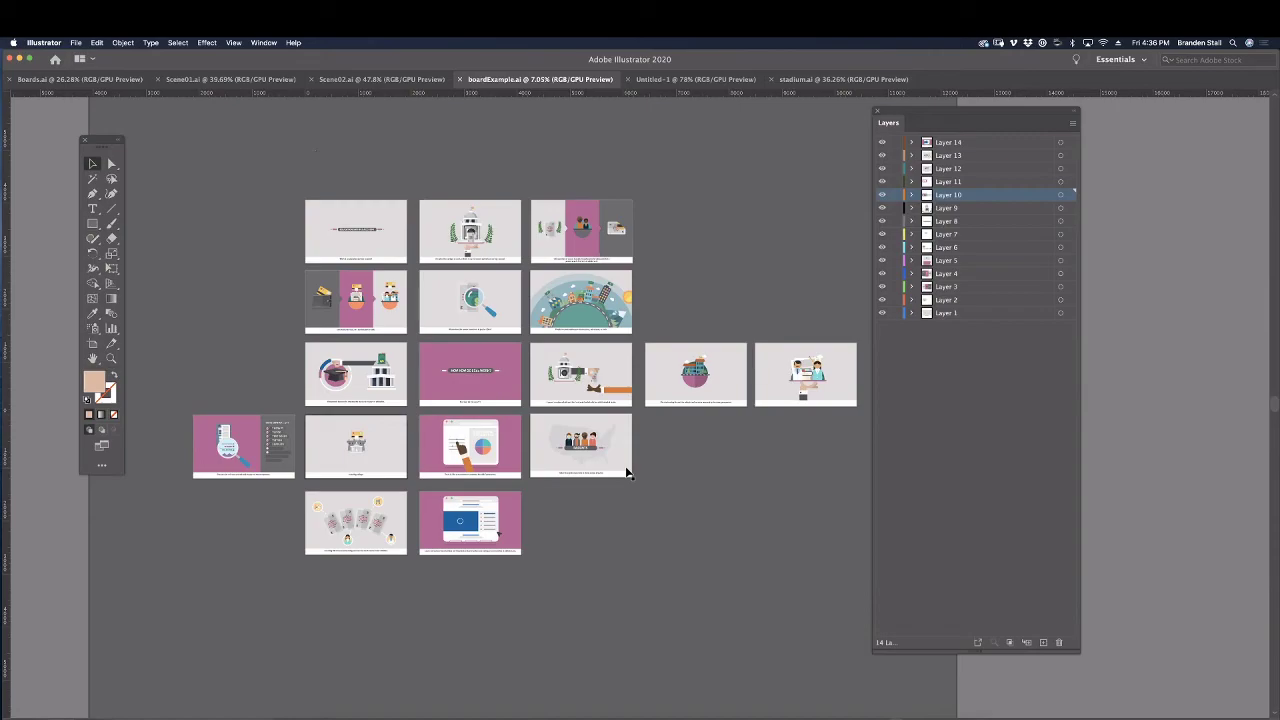
{"action": "left_click_drag", "start_coordinate": [627, 236], "coordinate": [750, 247]}
{"action": "left_click_drag", "start_coordinate": [596, 255], "coordinate": [551, 298]}
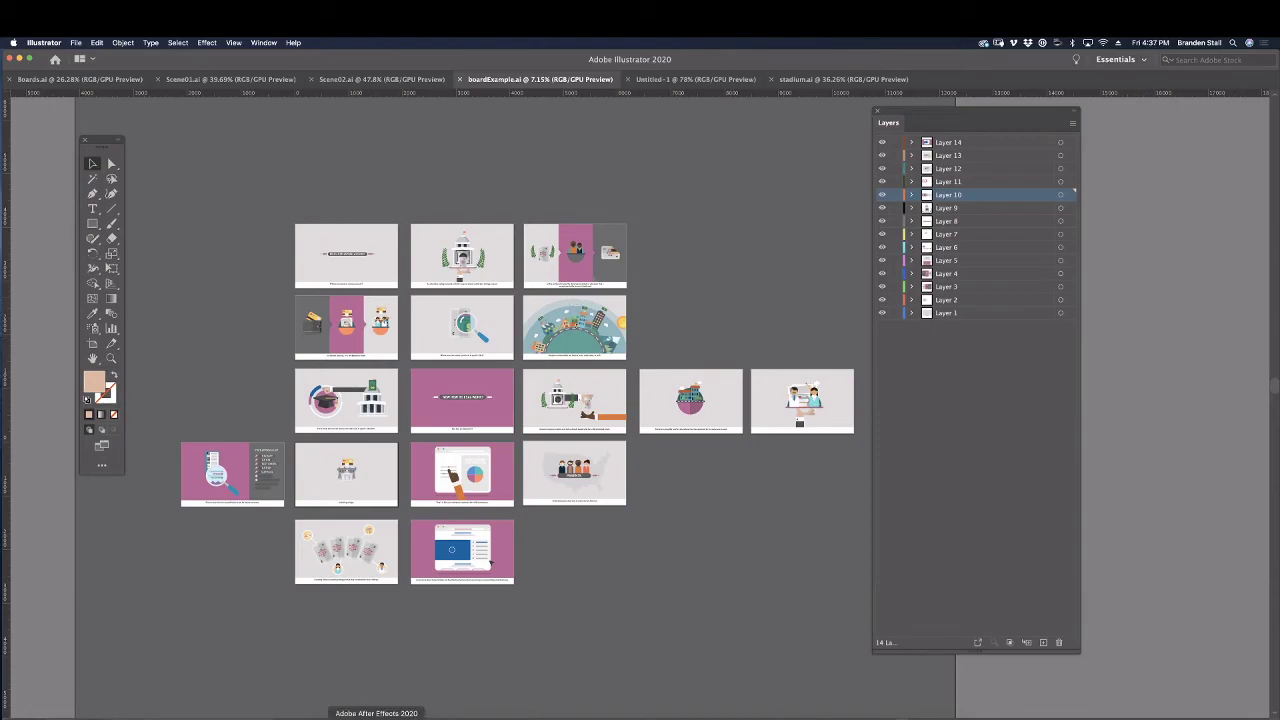
Return to After Effects and view the Indiana car scene at 0;00;03;01, leaving the layers unmoved and deselected.
{"action": "left_click", "coordinate": [376, 718]}
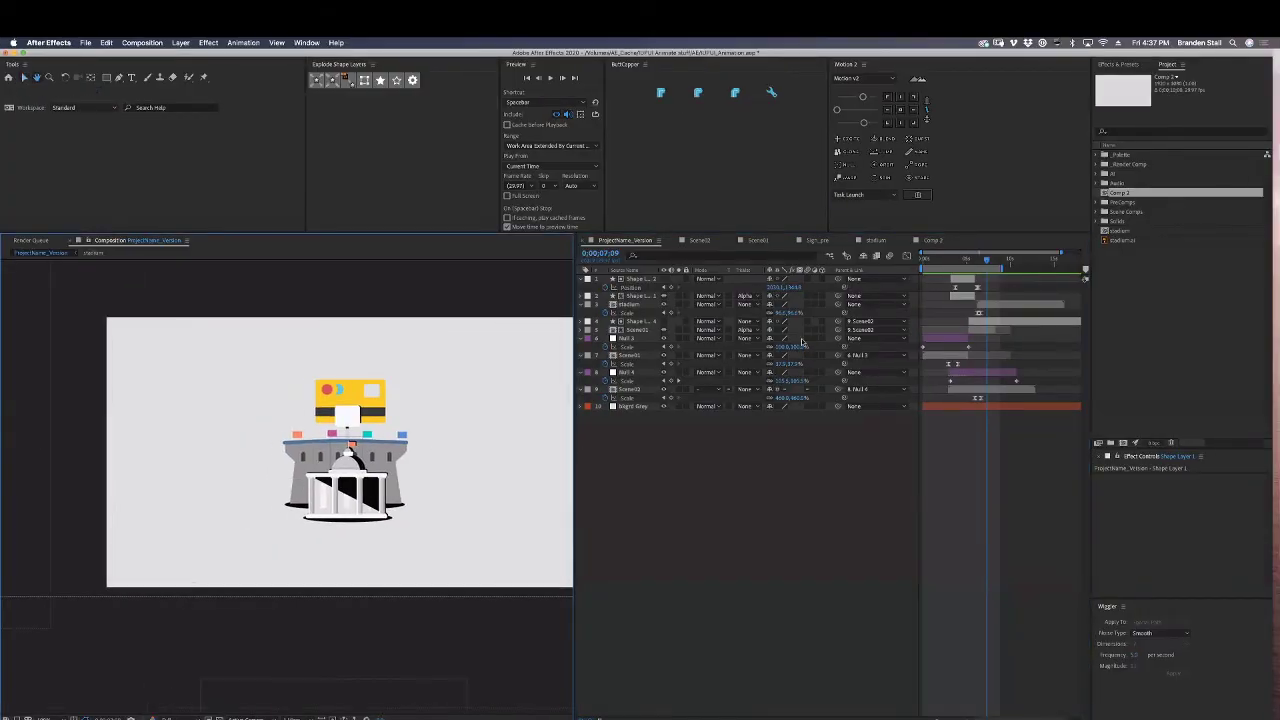
{"action": "key", "text": "v"}
{"action": "left_click_drag", "start_coordinate": [966, 261], "coordinate": [943, 262]}
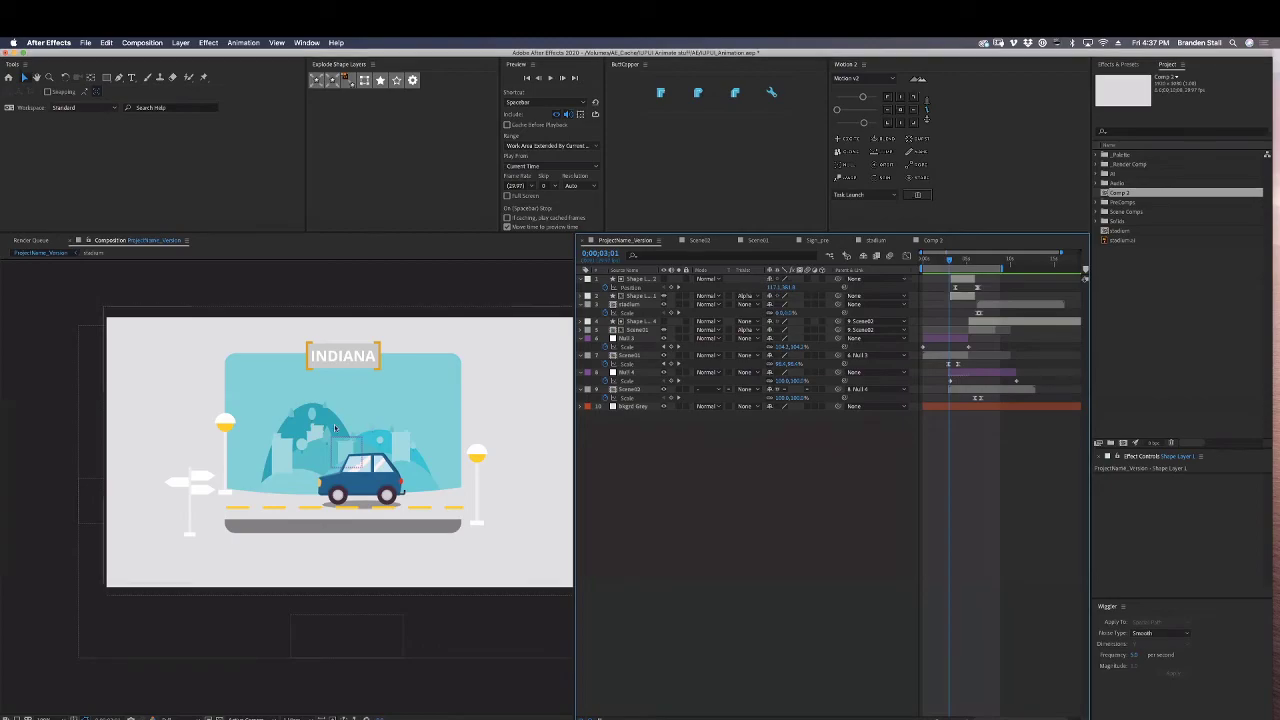
{"action": "left_click_drag", "start_coordinate": [542, 494], "coordinate": [525, 494]}
{"action": "key", "text": "super+z"}
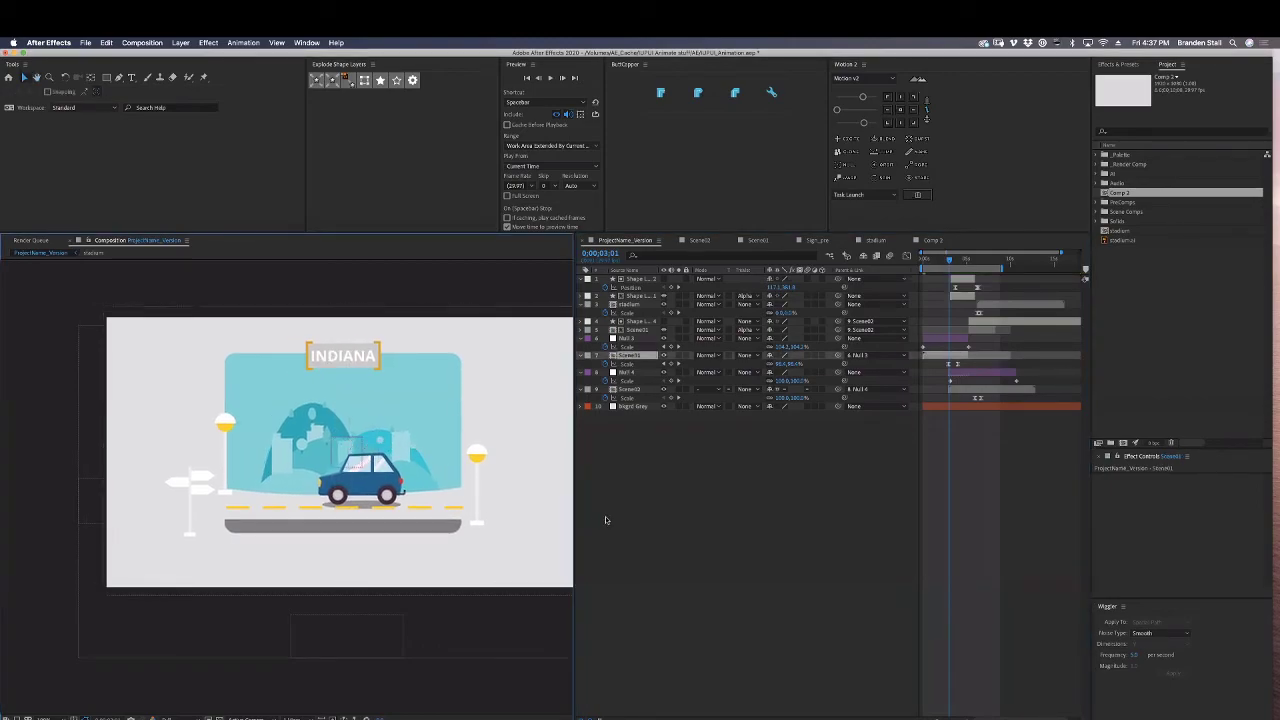
{"action": "left_click", "coordinate": [605, 516]}
{"action": "left_click_drag", "start_coordinate": [426, 556], "coordinate": [392, 569]}
{"action": "left_click", "coordinate": [595, 566]}
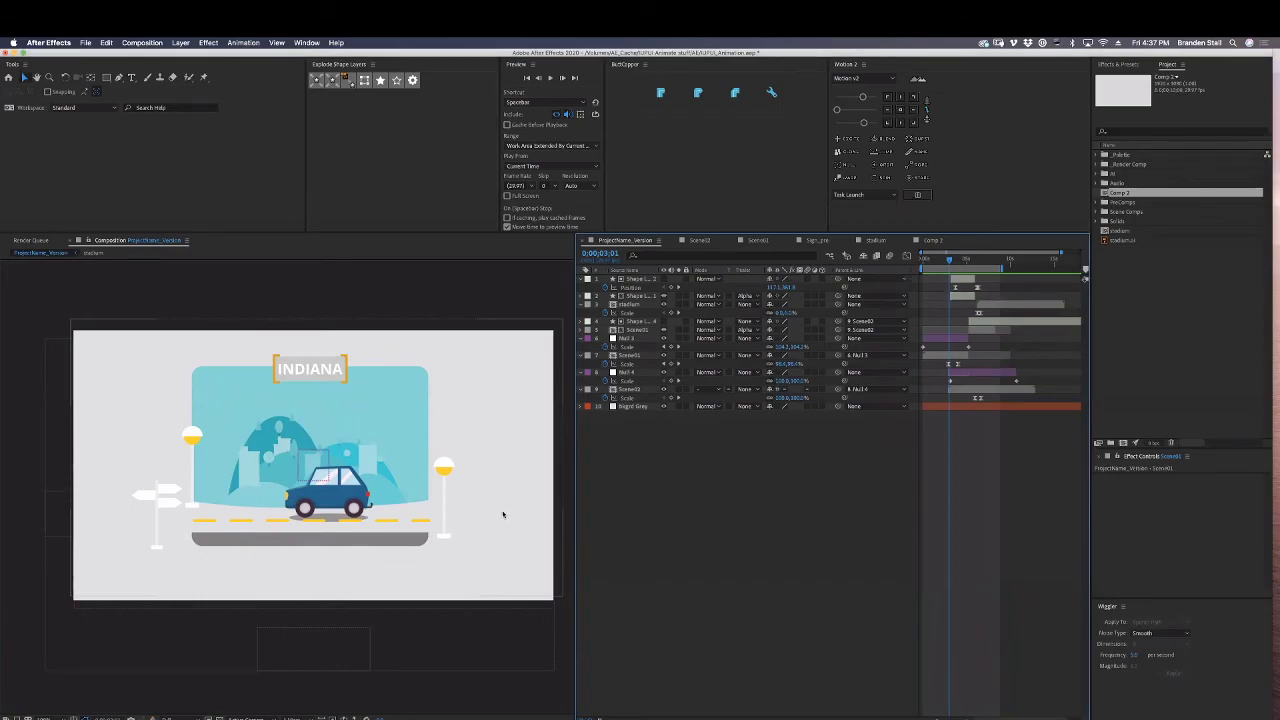
View the Scene02 composition and return to the ProjectName_Version composition.
{"action": "left_click", "coordinate": [643, 280]}
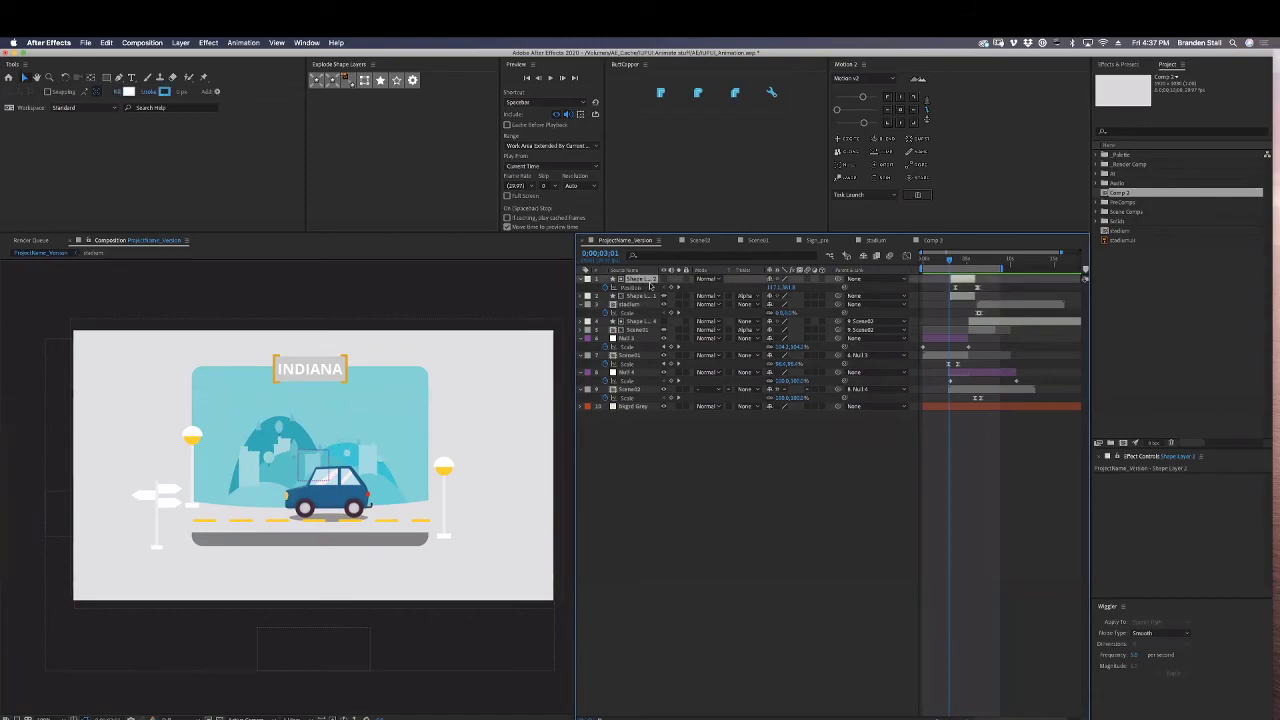
{"action": "left_click", "coordinate": [647, 303]}
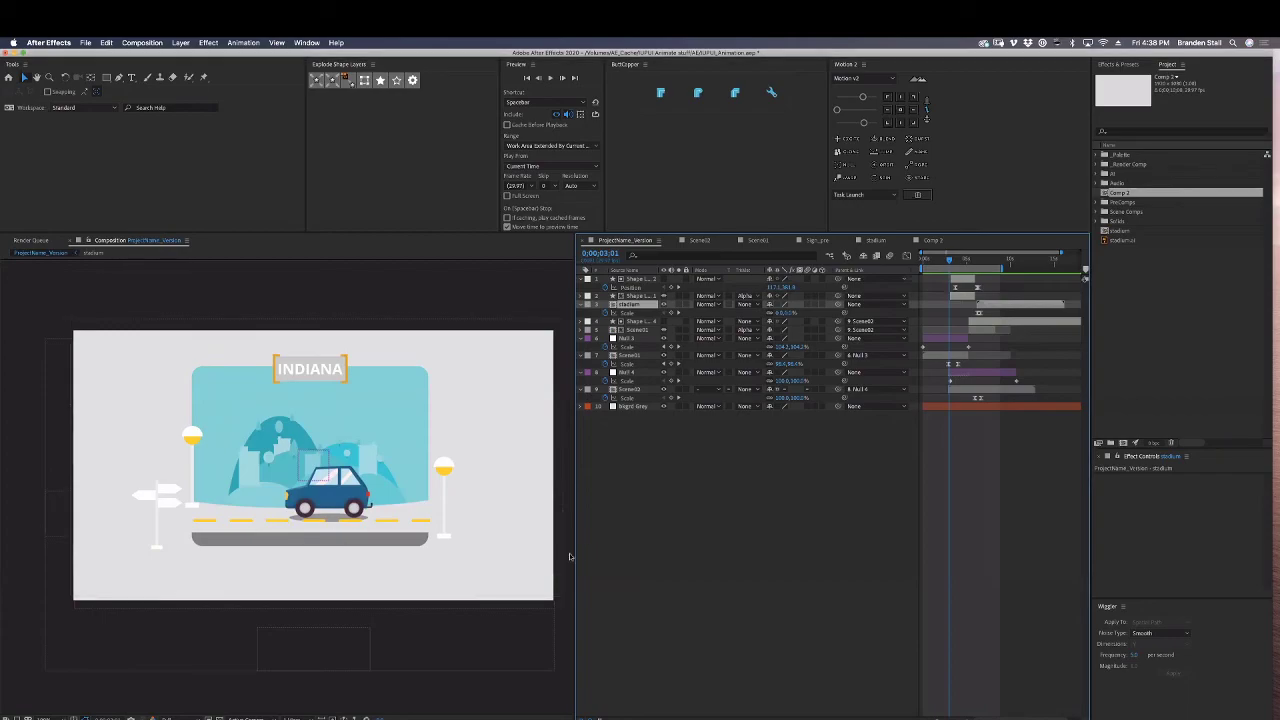
{"action": "left_click", "coordinate": [702, 244]}
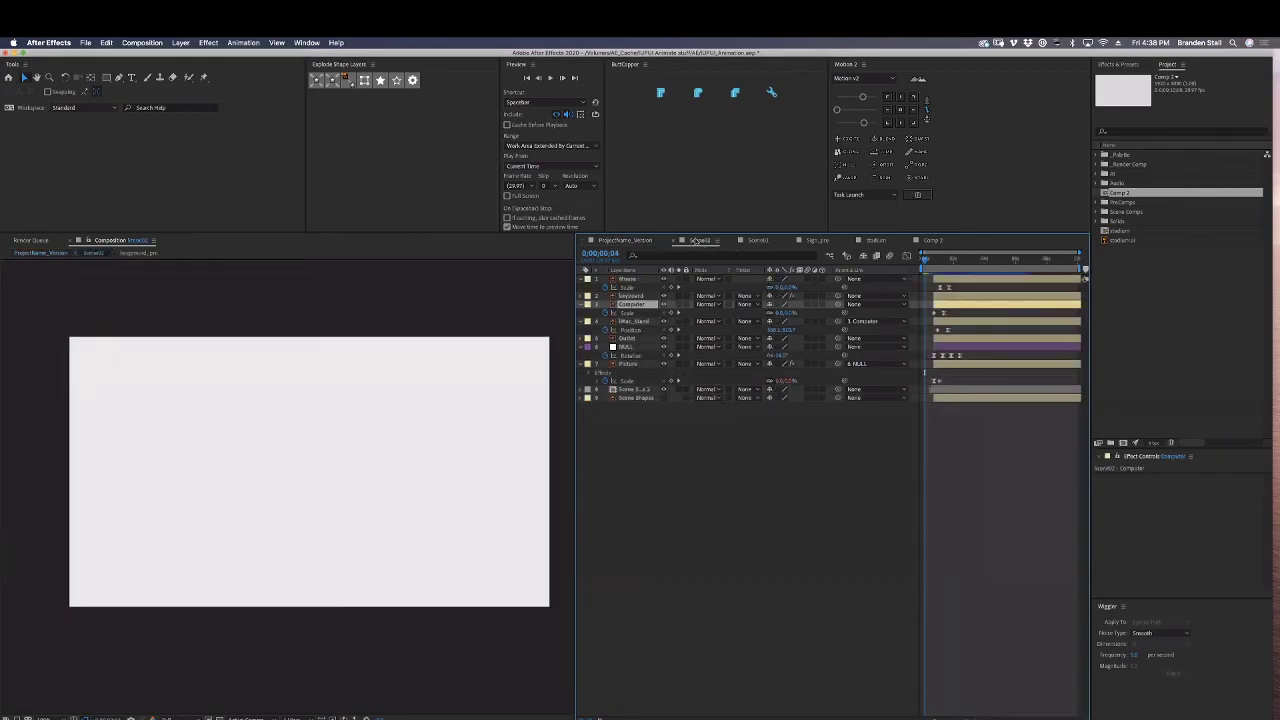
{"action": "left_click", "coordinate": [626, 241]}
Scrub the ProjectName_Version timeline to 0;00;05;21 to examine the car scene sliding across the computer screen.
{"action": "left_click_drag", "start_coordinate": [955, 261], "coordinate": [970, 262]}
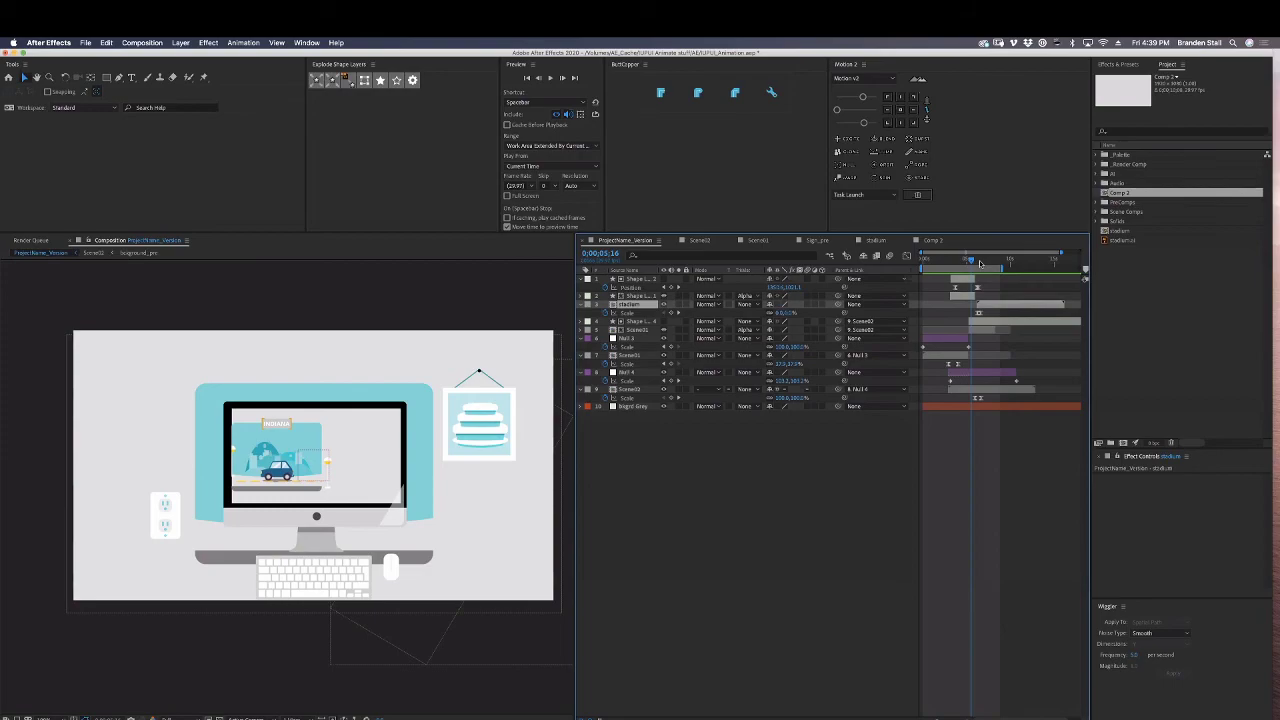
{"action": "key", "text": "equal"}
{"action": "key", "text": "equal"}
{"action": "key", "text": "equal"}
{"action": "left_click_drag", "start_coordinate": [972, 262], "coordinate": [1010, 276]}
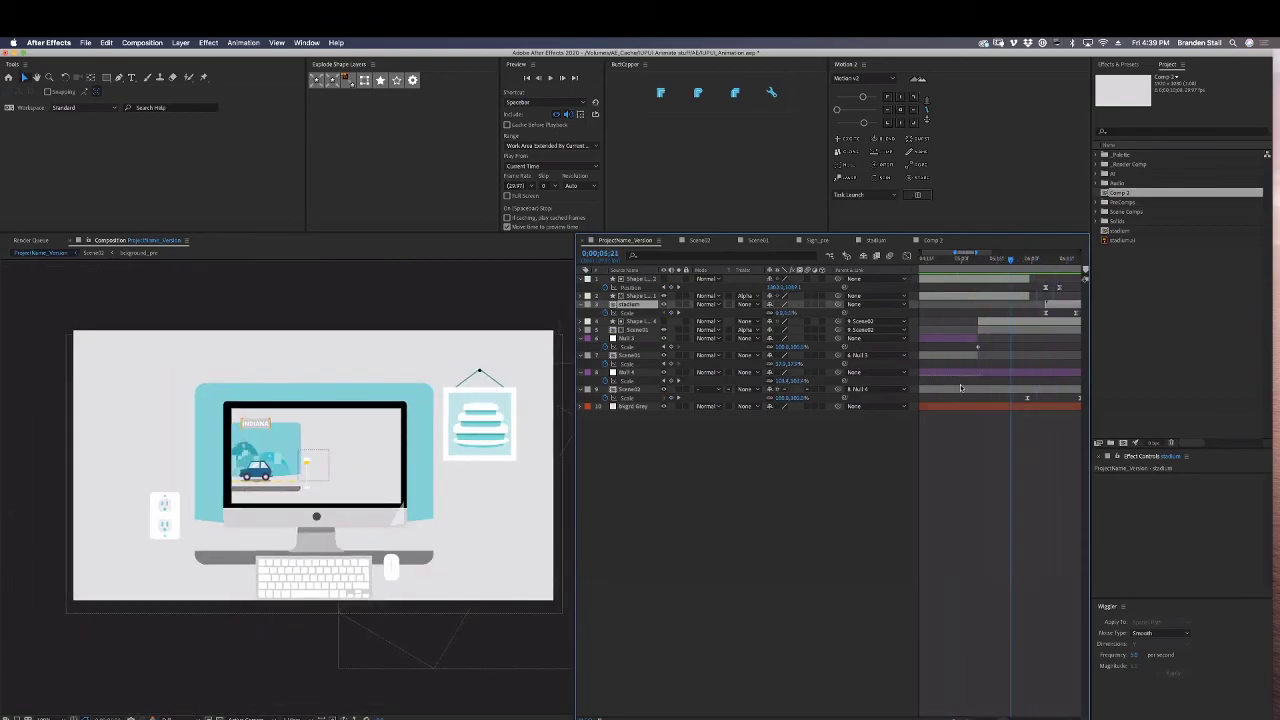
Deselect the layers and review the animation back from the computer scene at 0;00;04;17 to the Indiana car scene at 0;00;02;07.
{"action": "left_click", "coordinate": [960, 387]}
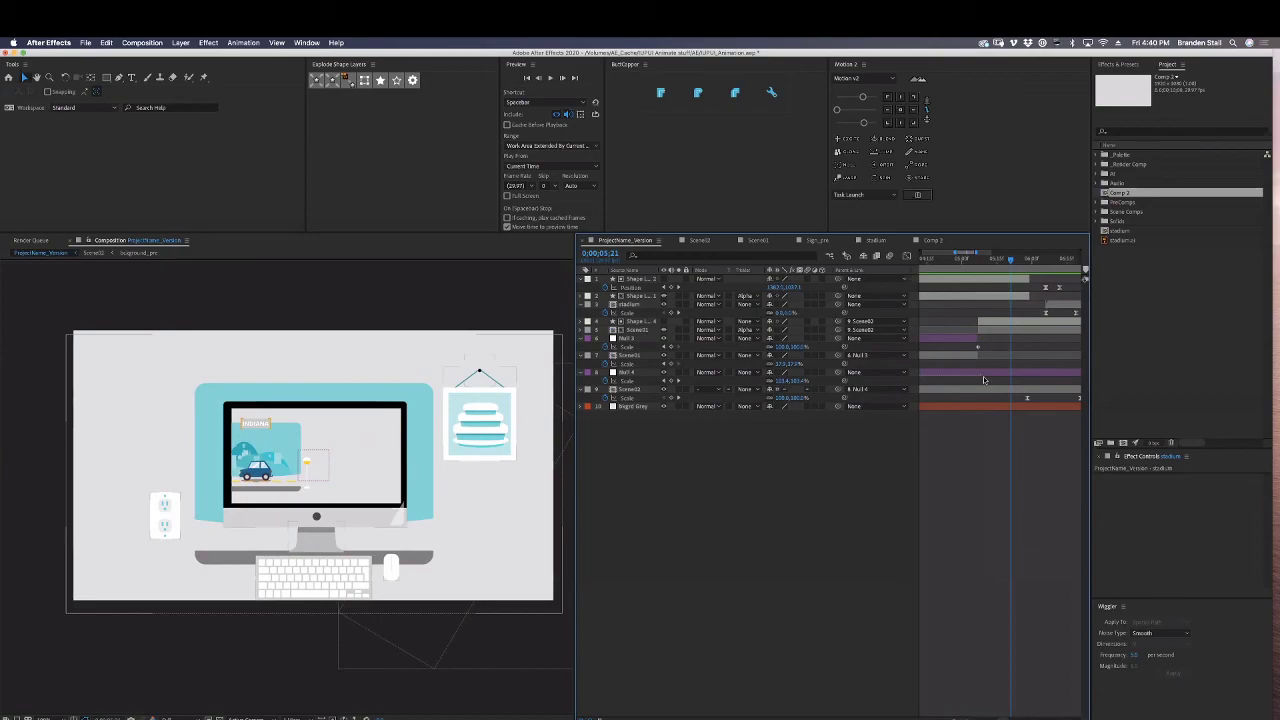
{"action": "left_click", "coordinate": [926, 584]}
{"action": "key", "text": "minus"}
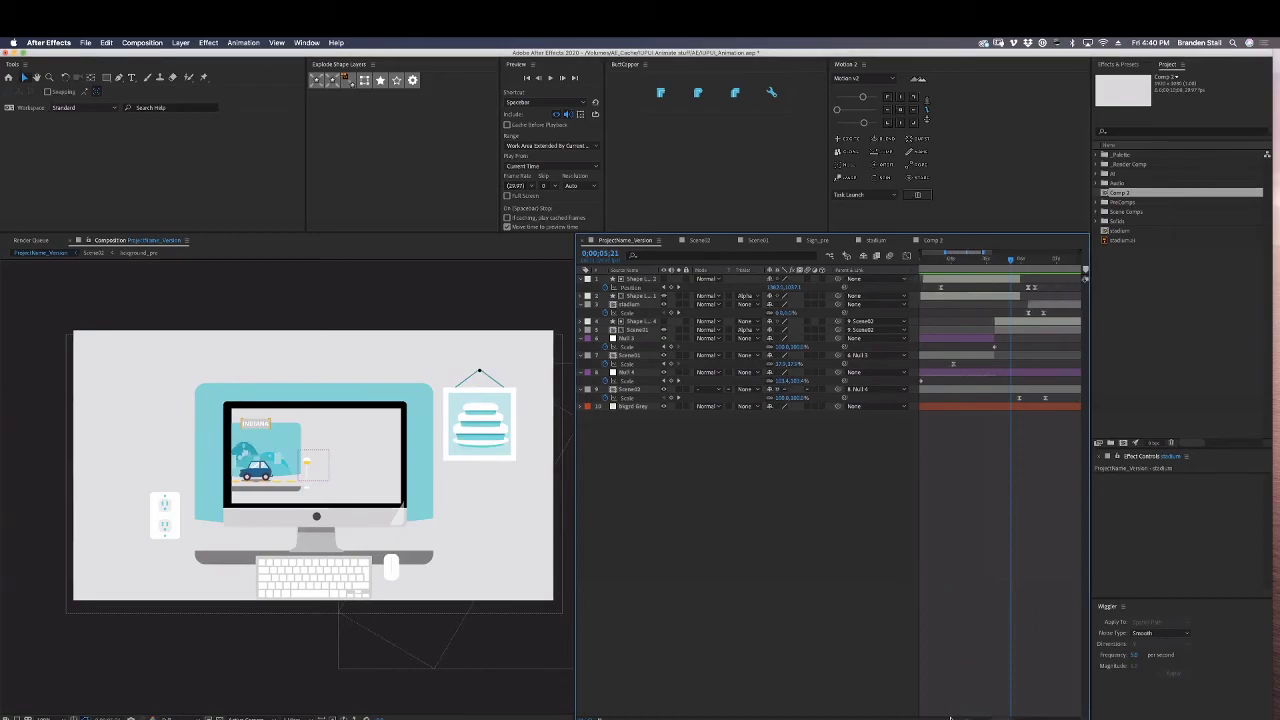
{"action": "key", "text": "equal"}
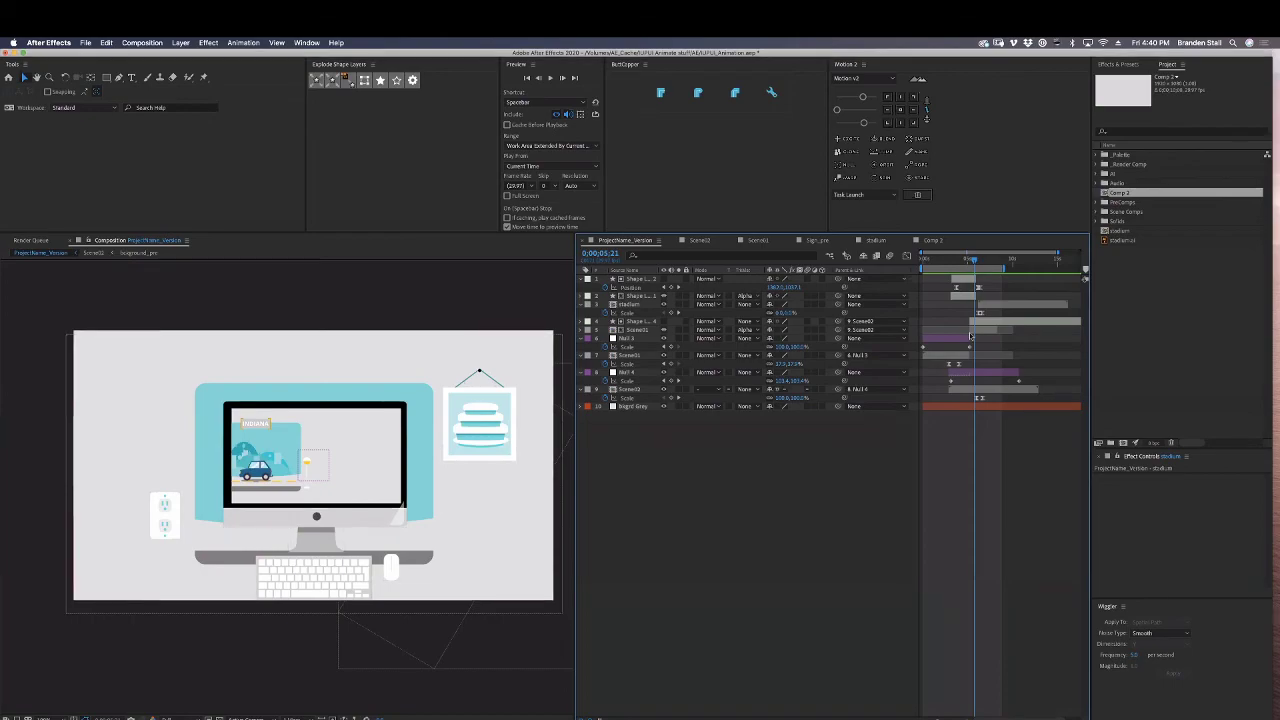
{"action": "mouse_move", "coordinate": [973, 260]}
{"action": "left_mouse_down"}
{"action": "mouse_move", "coordinate": [944, 261]}
{"action": "mouse_move", "coordinate": [964, 262]}
{"action": "left_mouse_up"}
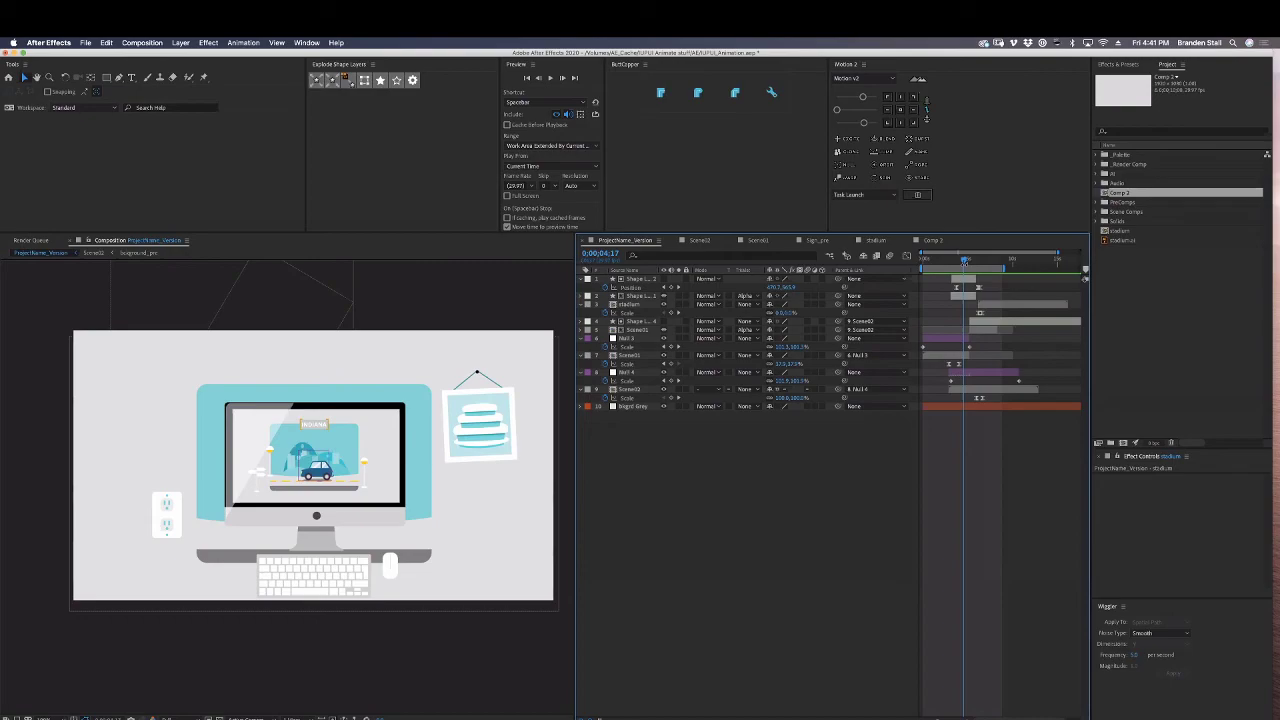
{"action": "mouse_move", "coordinate": [932, 261]}
{"action": "left_mouse_down"}
{"action": "mouse_move", "coordinate": [918, 265]}
{"action": "mouse_move", "coordinate": [987, 277]}
{"action": "mouse_move", "coordinate": [943, 271]}
{"action": "left_mouse_up"}
Switch to Chrome to browse the thisisbold.com portfolio grid up to the page header, and return to the Illustrator storyboard.
{"action": "left_click", "coordinate": [569, 719]}
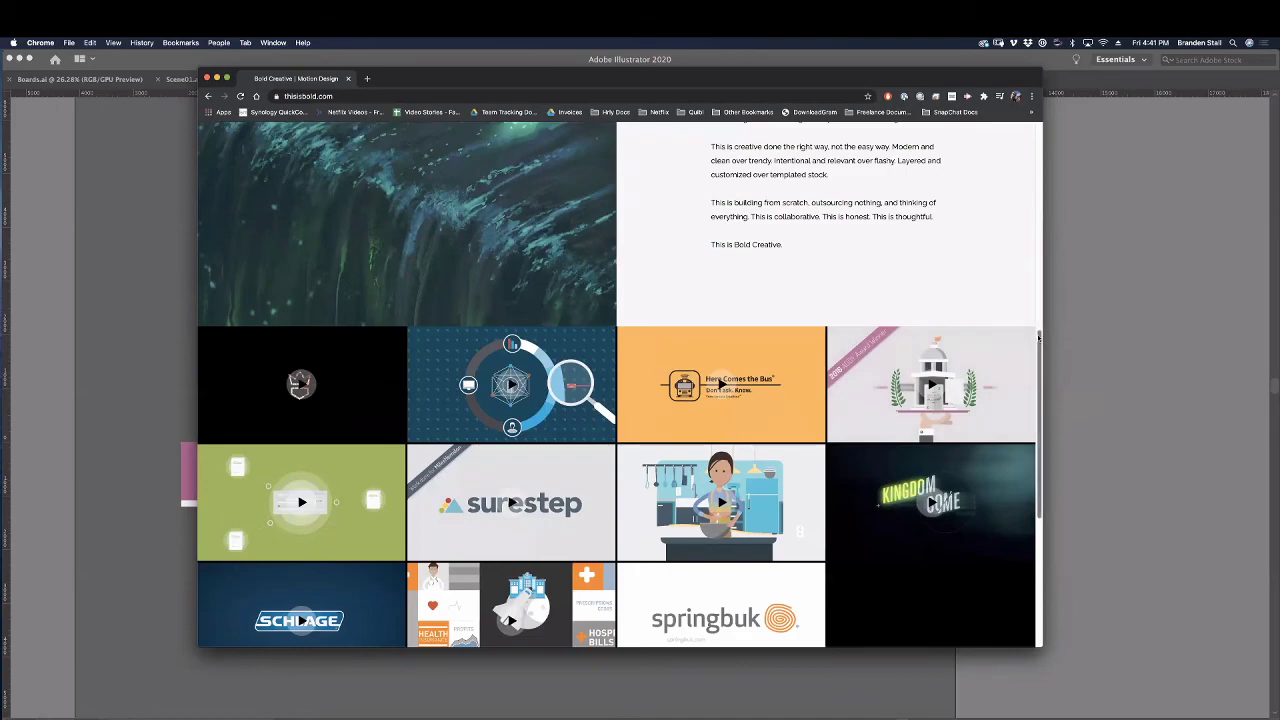
{"action": "left_click_drag", "start_coordinate": [1040, 337], "coordinate": [1170, 358]}
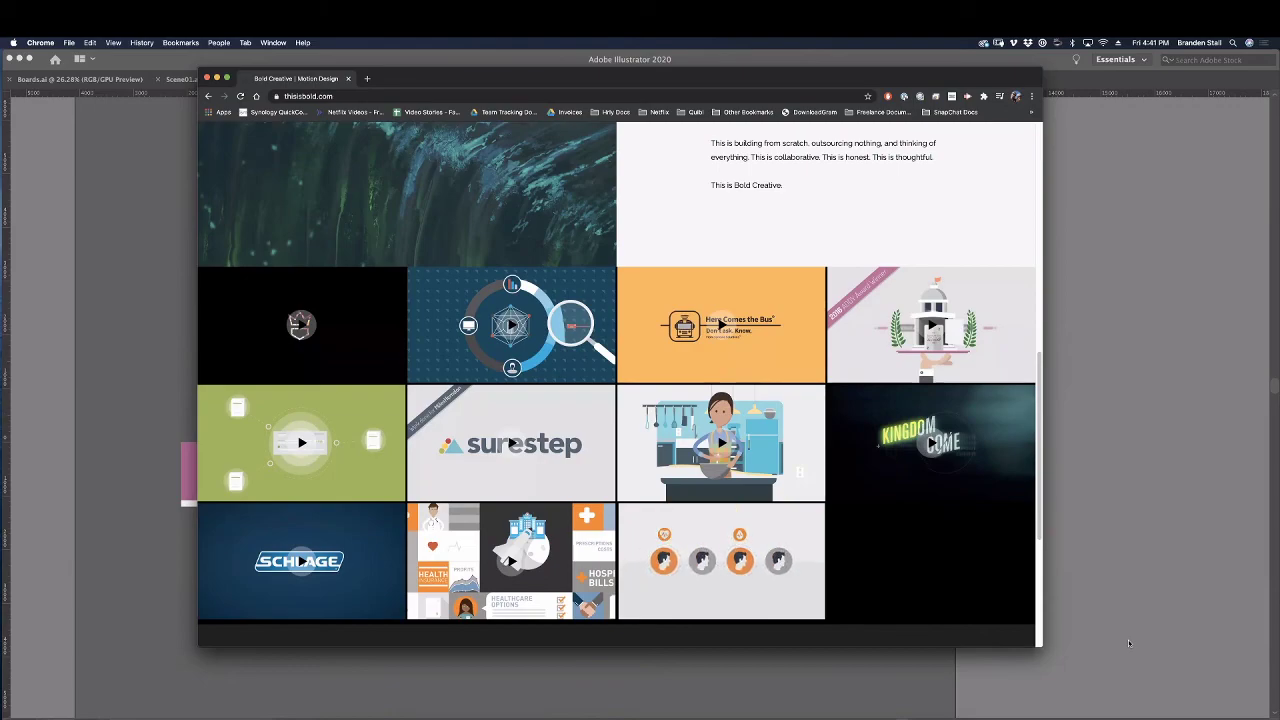
{"action": "scroll", "coordinate": [1042, 332], "scroll_direction": "up", "scroll_amount": 2}
{"action": "scroll", "coordinate": [1042, 332], "scroll_direction": "down", "scroll_amount": 1}
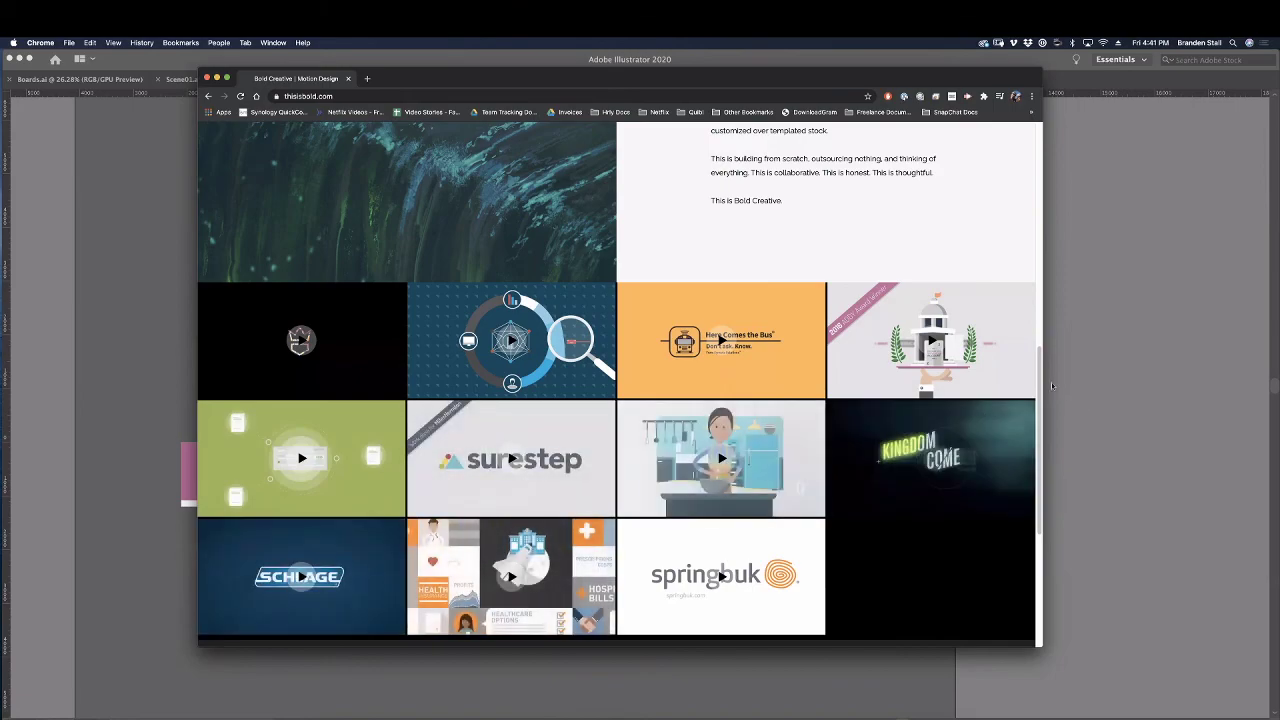
{"action": "left_click_drag", "start_coordinate": [1039, 410], "coordinate": [1116, 193]}
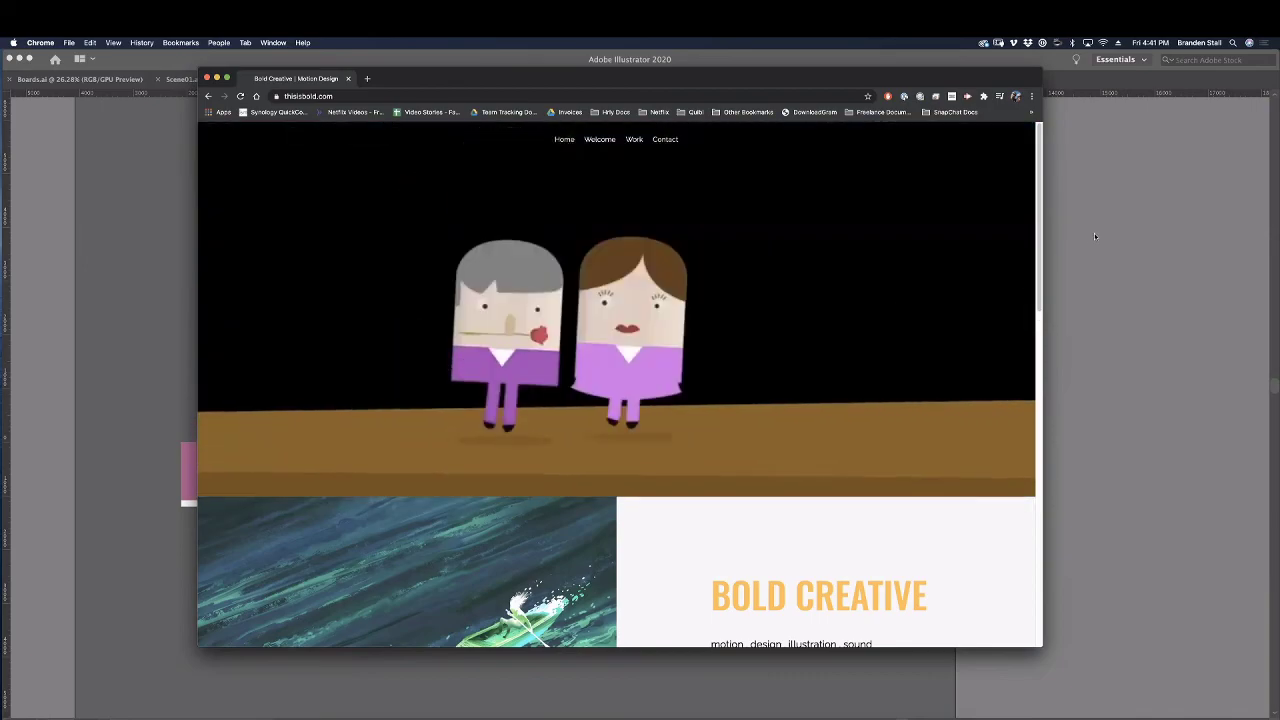
{"action": "left_click", "coordinate": [1094, 233]}
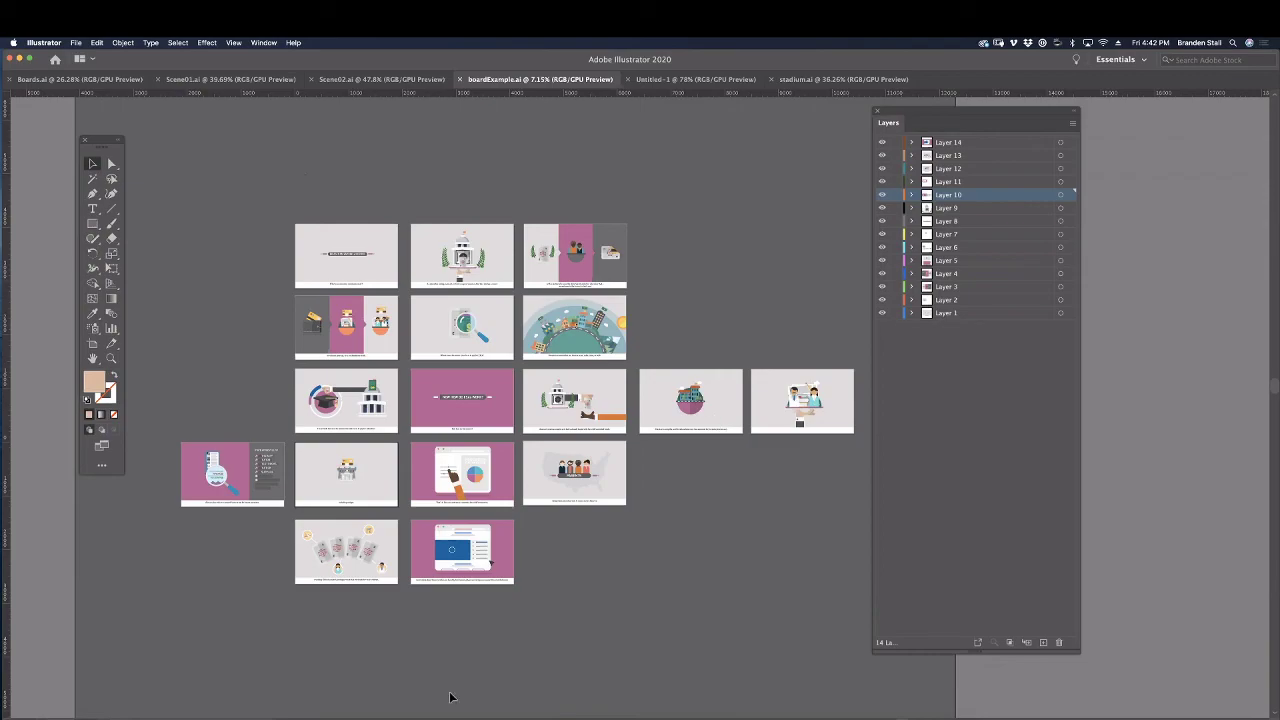
Return to After Effects and scrub back and forth through the transition from the Indiana car scene to the computer scene.
{"action": "left_click", "coordinate": [420, 710]}
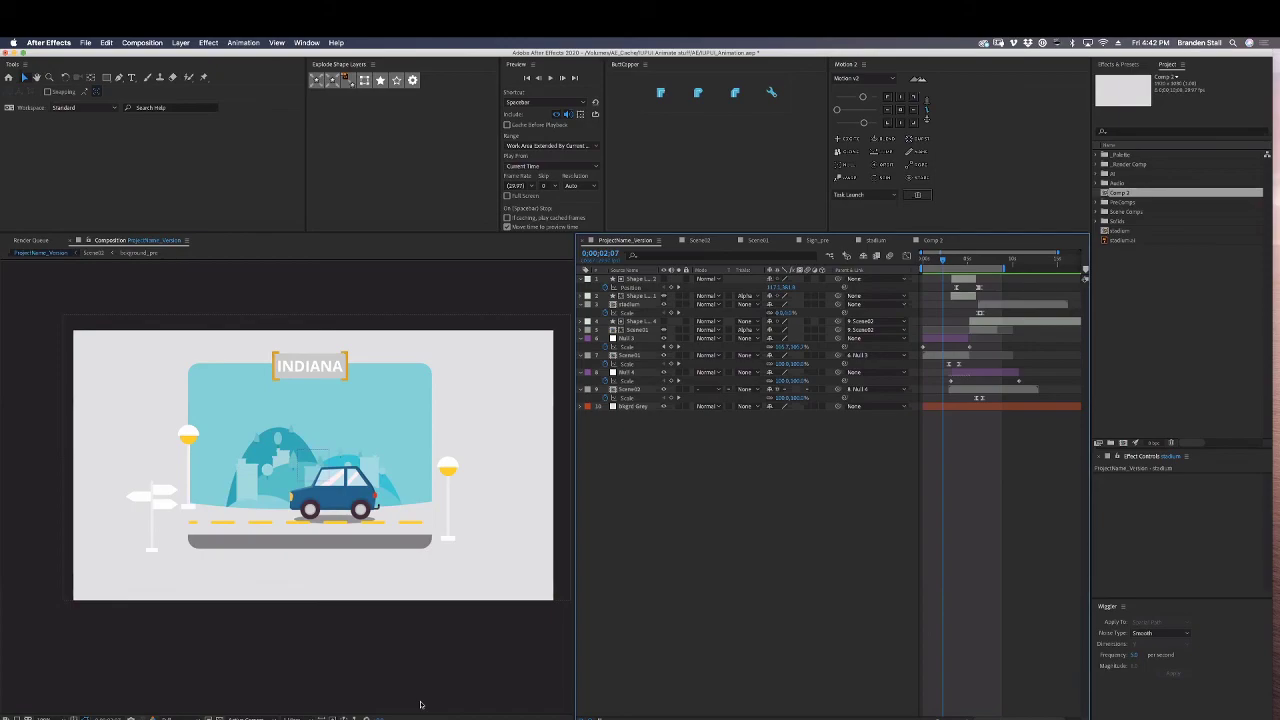
{"action": "left_click", "coordinate": [949, 262]}
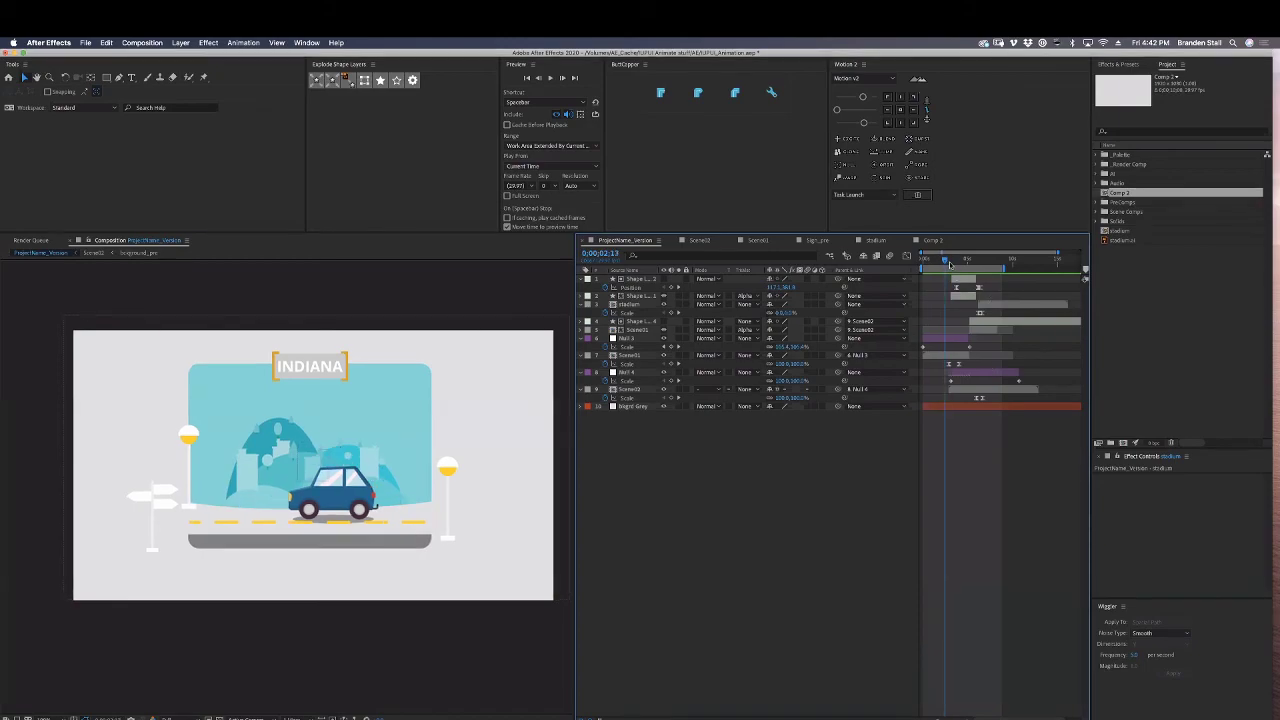
{"action": "left_click_drag", "start_coordinate": [949, 262], "coordinate": [968, 267]}
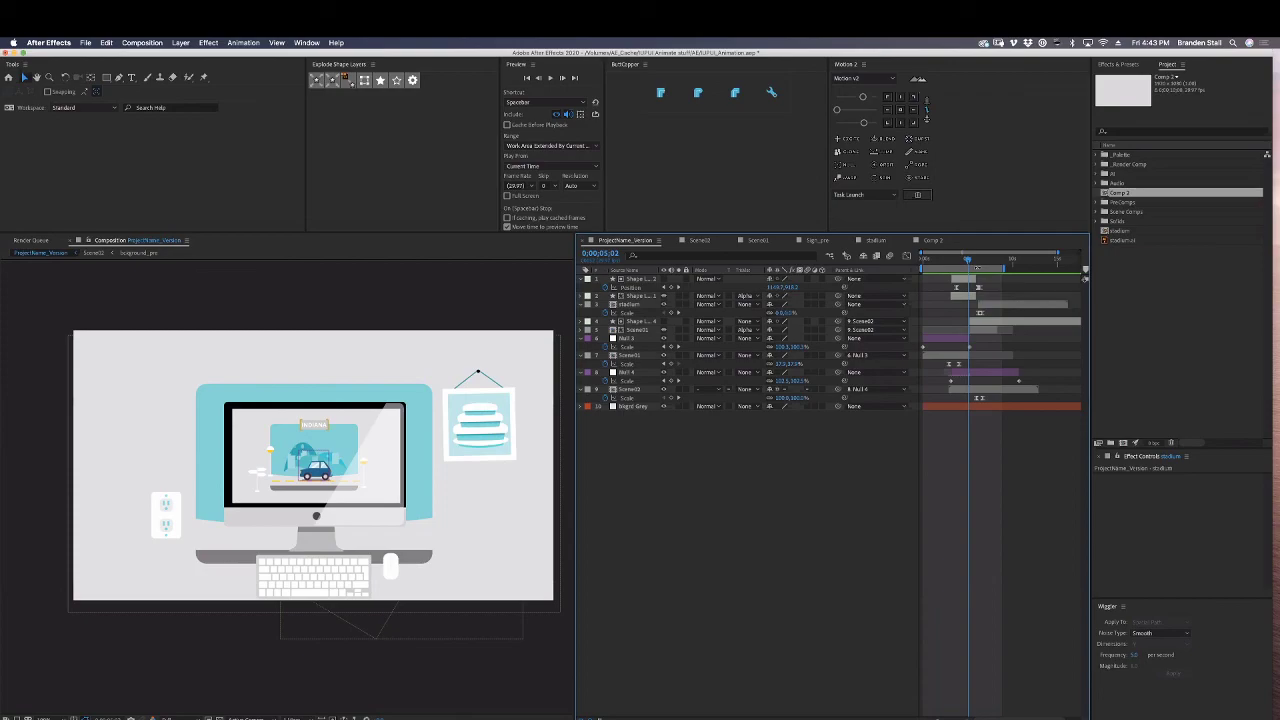
{"action": "left_click", "coordinate": [975, 262]}
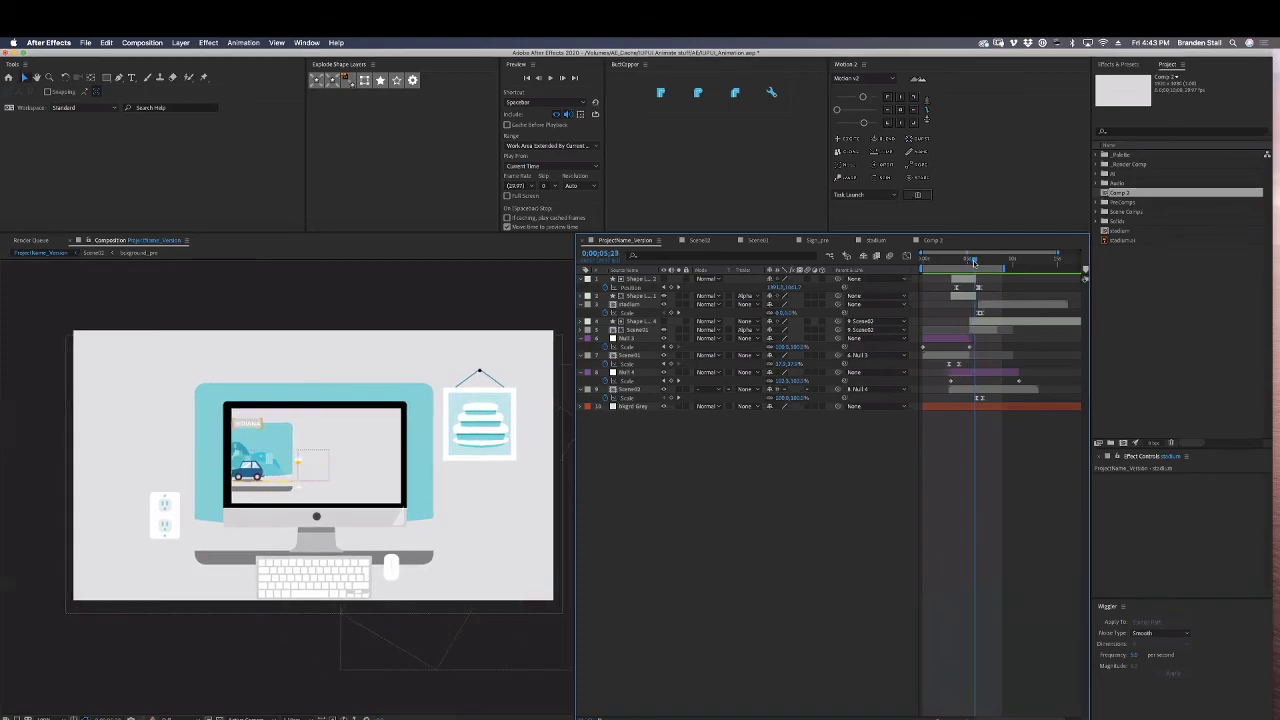
{"action": "left_click_drag", "start_coordinate": [975, 262], "coordinate": [945, 260]}
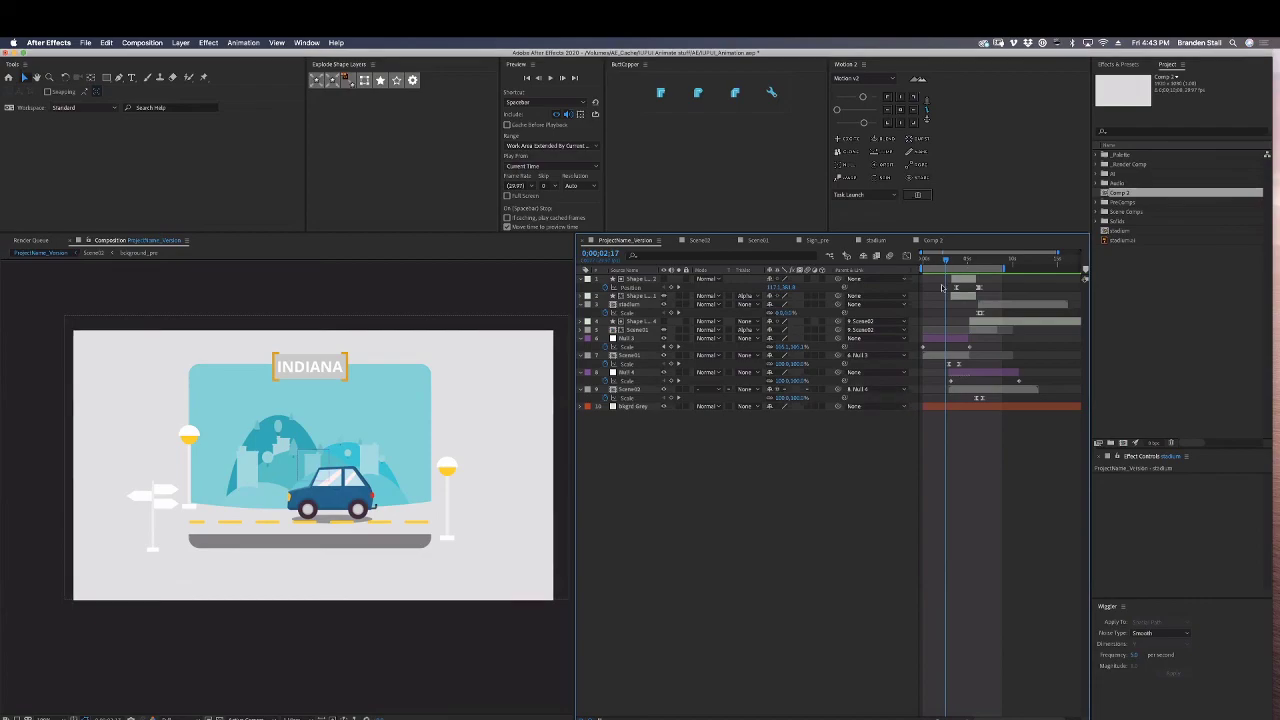
{"action": "left_click_drag", "start_coordinate": [944, 263], "coordinate": [968, 283]}
Review the boardExample.ai storyboard in Illustrator, and return to After Effects at 0;00;04;18.
{"action": "key", "text": "super+Tab"}
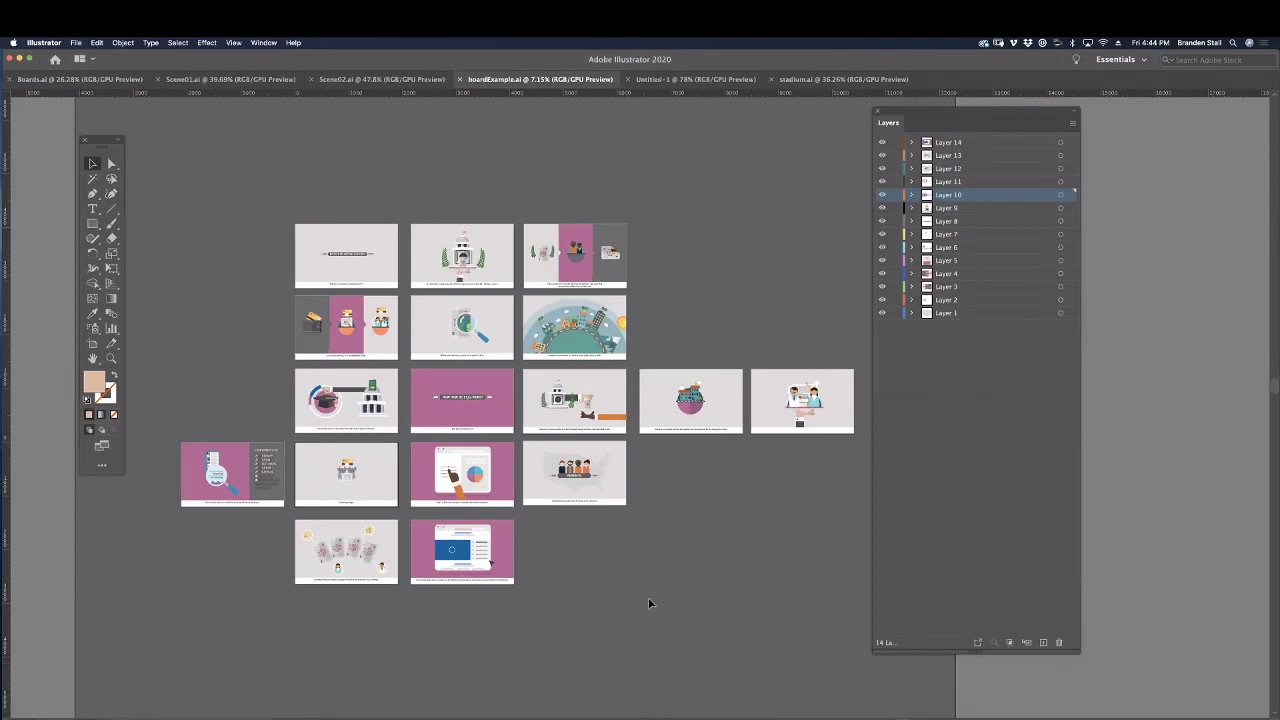
{"action": "key", "text": "super+Tab"}
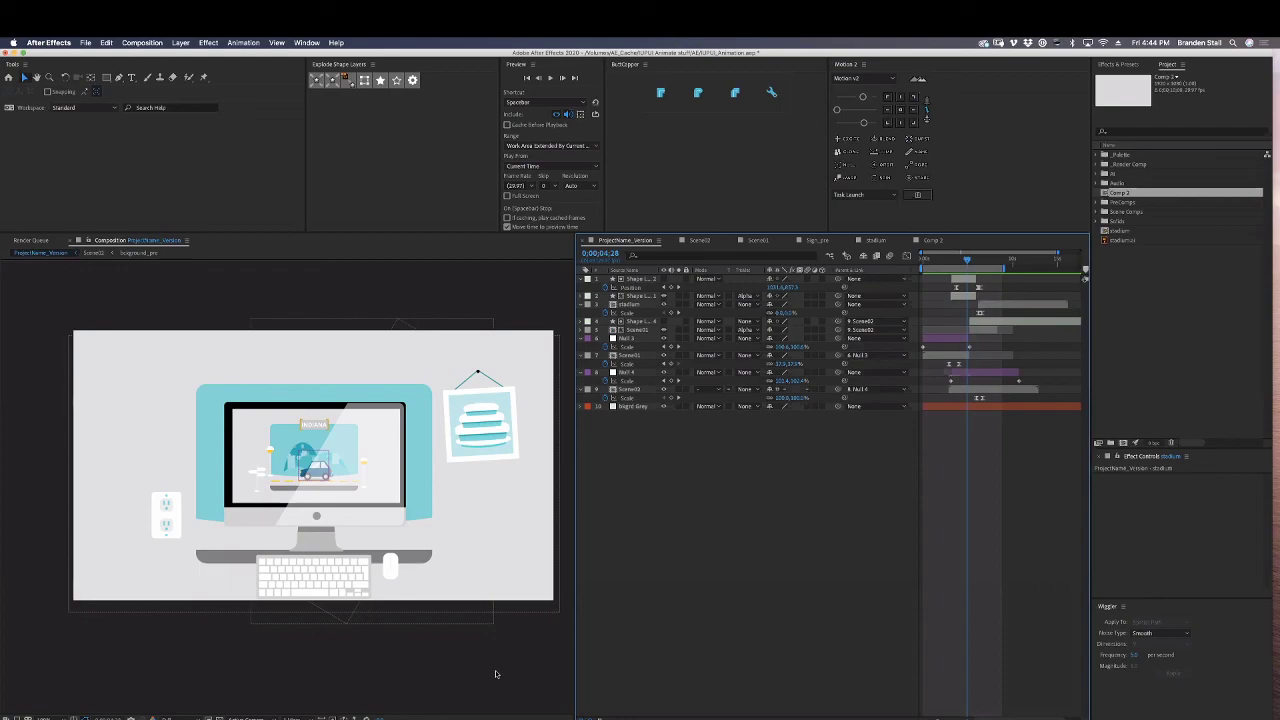
{"action": "mouse_move", "coordinate": [968, 262]}
{"action": "left_mouse_down"}
{"action": "mouse_move", "coordinate": [987, 263]}
{"action": "mouse_move", "coordinate": [966, 260]}
{"action": "left_mouse_up"}
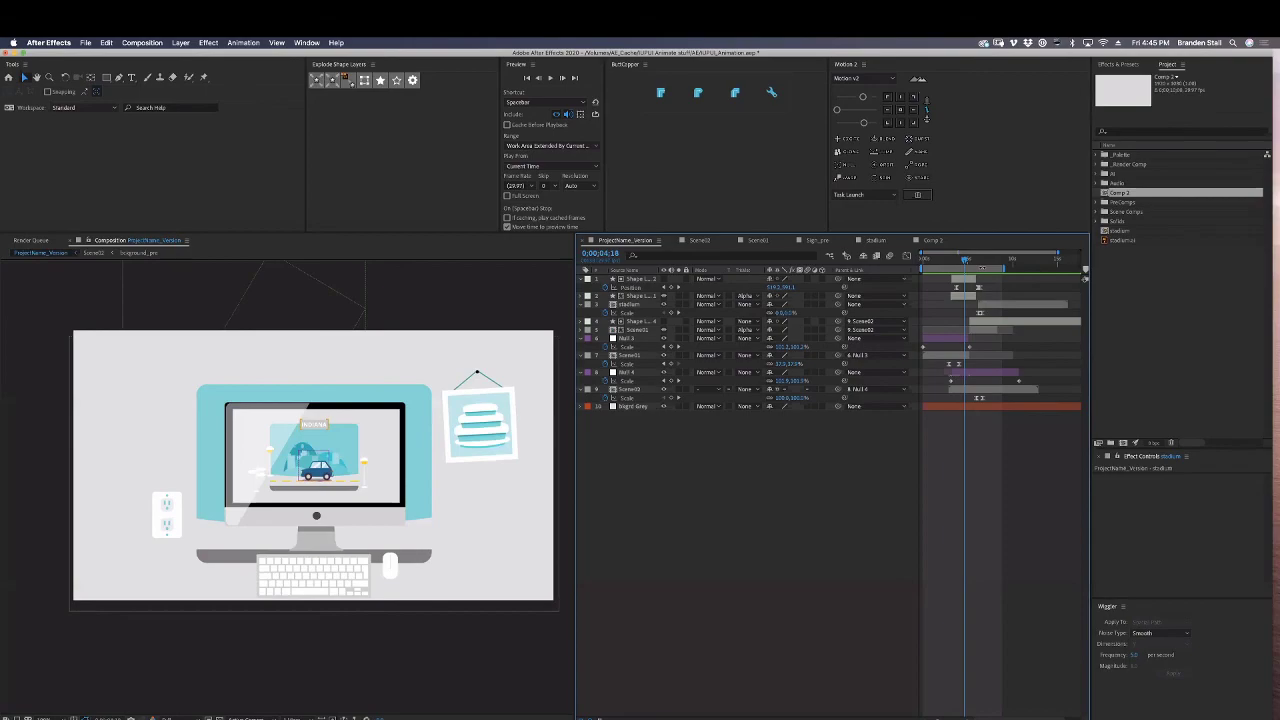
Shift Shape Layer 2's first Position keyframe earlier to the layer's start and preview the animation through the stadium scene to 0;00;08;12.
{"action": "mouse_move", "coordinate": [964, 261]}
{"action": "left_mouse_down"}
{"action": "mouse_move", "coordinate": [934, 261]}
{"action": "mouse_move", "coordinate": [967, 263]}
{"action": "mouse_move", "coordinate": [952, 288]}
{"action": "mouse_move", "coordinate": [978, 260]}
{"action": "left_mouse_up"}
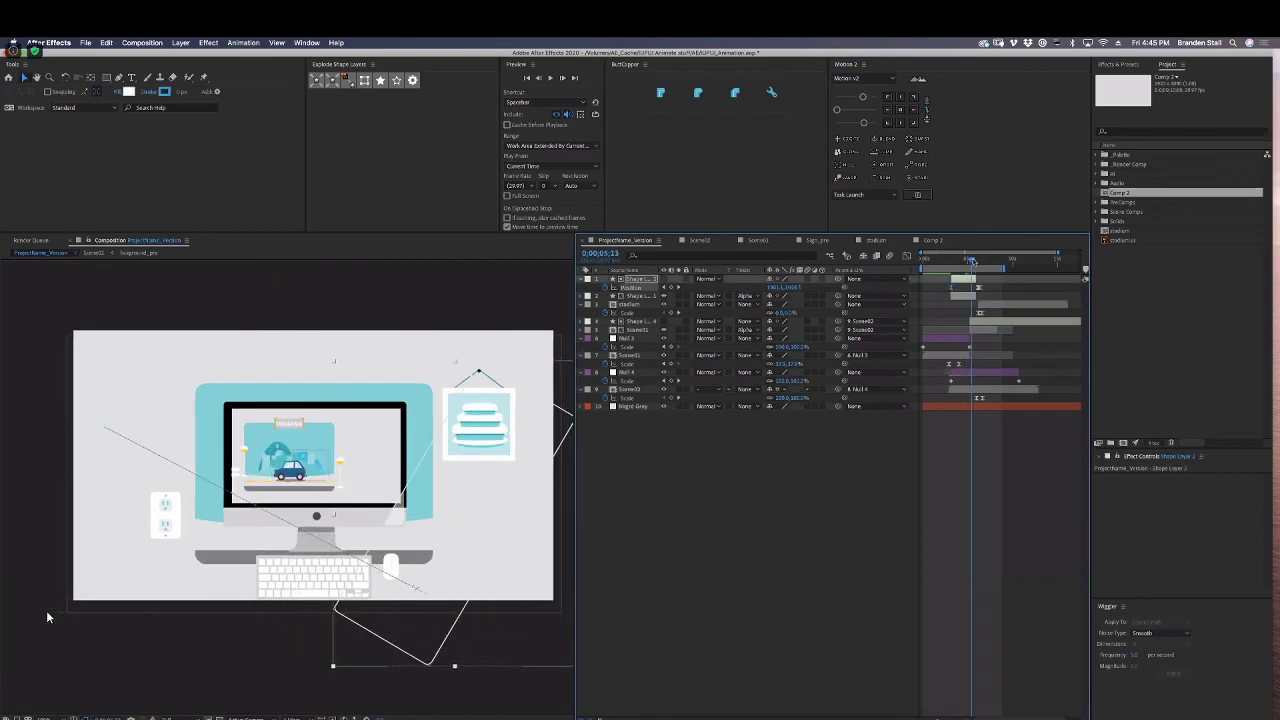
{"action": "key", "text": "space"}
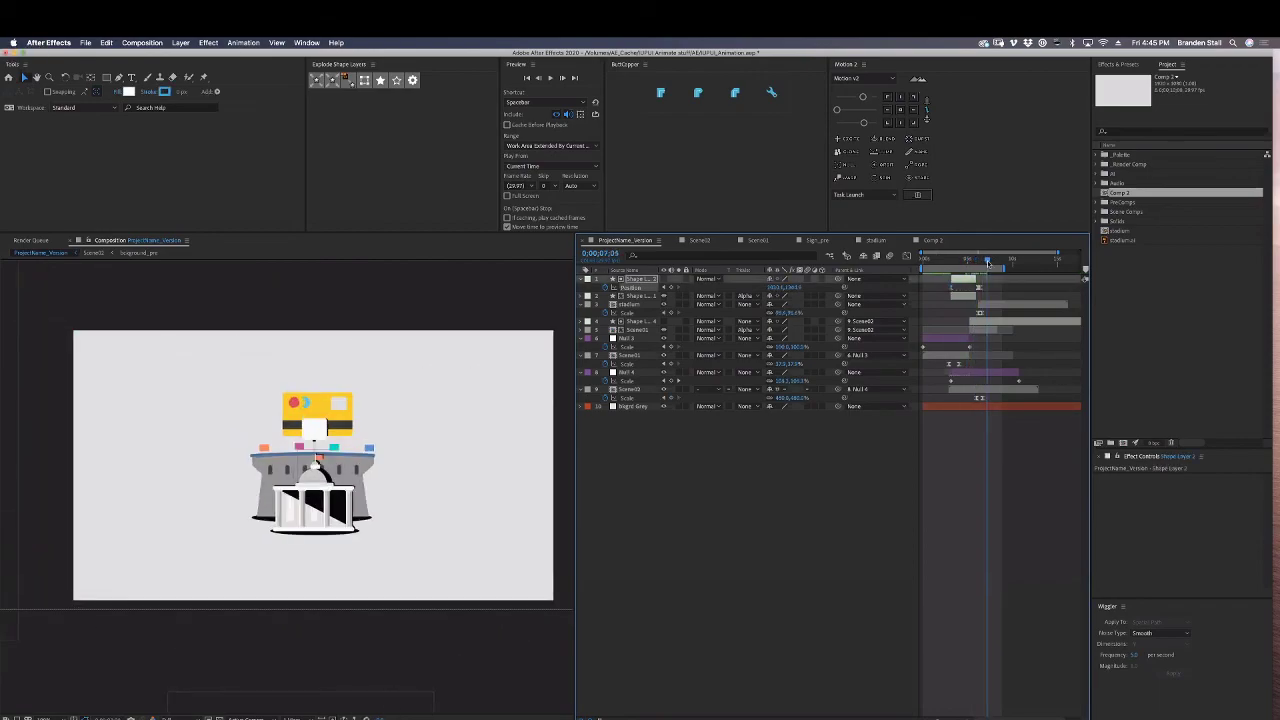
{"action": "mouse_move", "coordinate": [988, 262]}
{"action": "left_mouse_down"}
{"action": "mouse_move", "coordinate": [958, 262]}
{"action": "mouse_move", "coordinate": [999, 264]}
{"action": "left_mouse_up"}
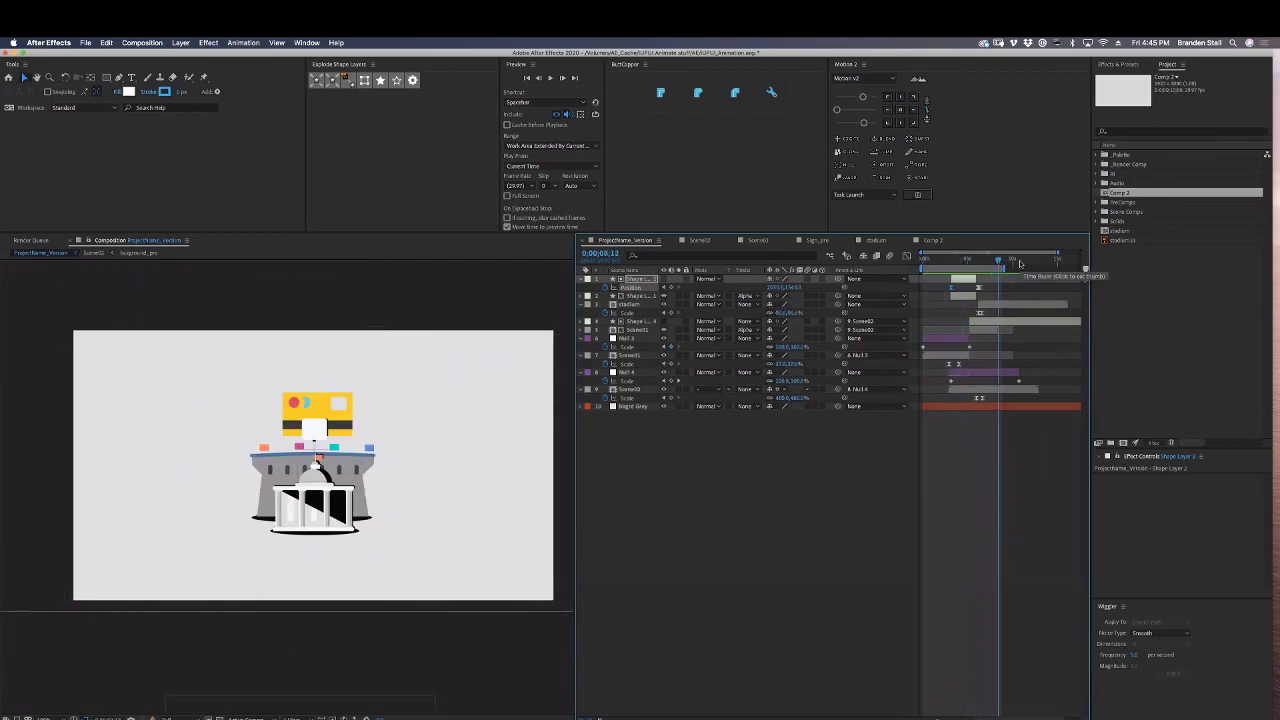